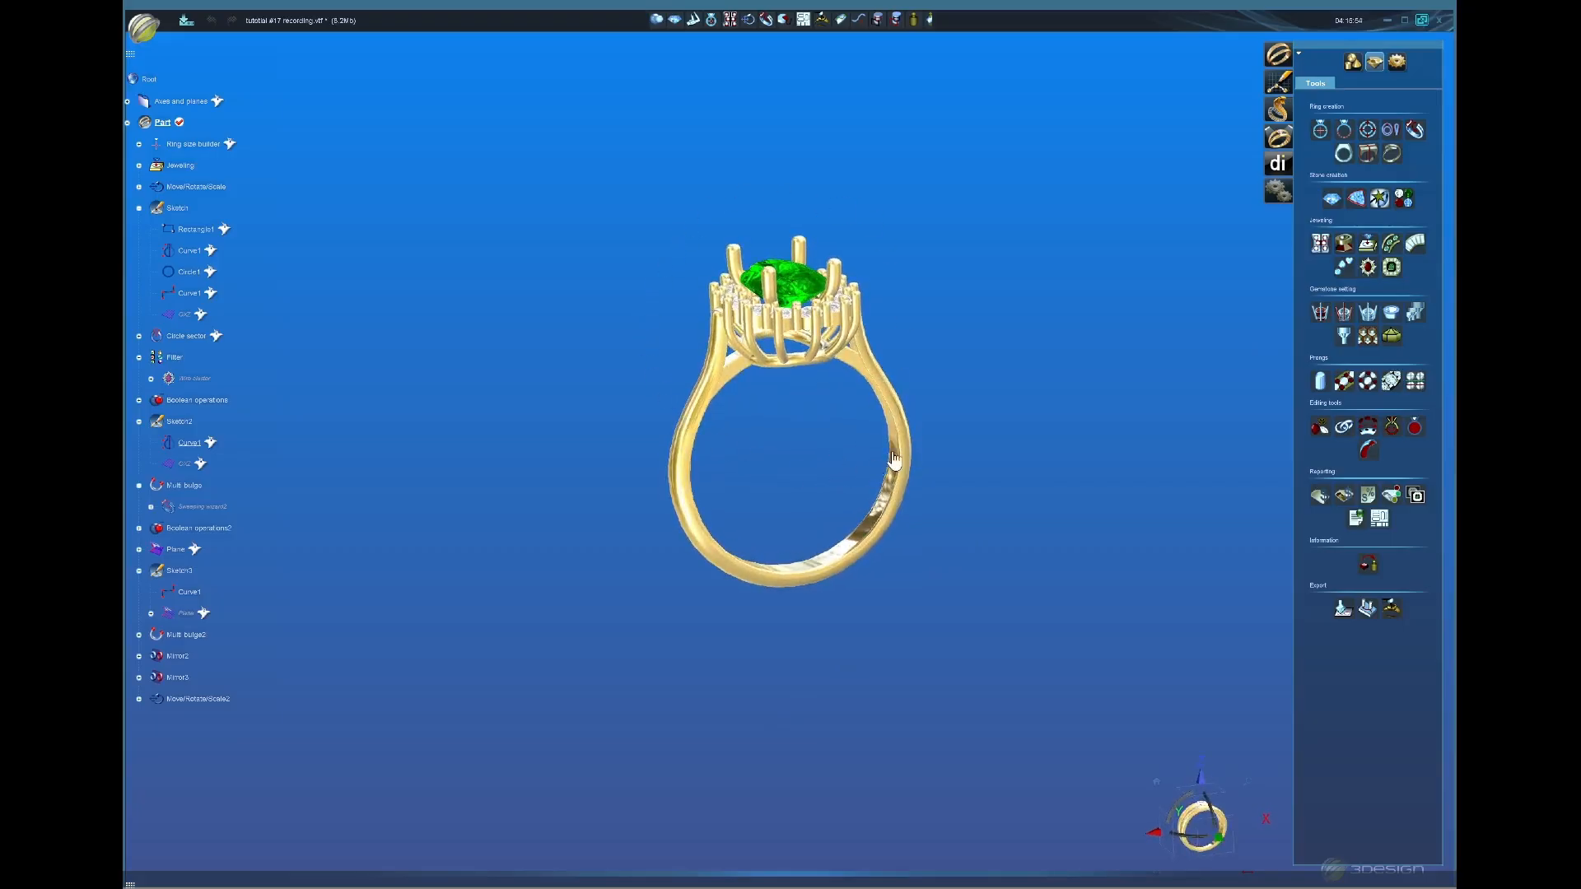
Step: Turn the finished halo ring to an upright side view
{"action": "middle_click_drag", "start_coordinate": [770, 501], "coordinate": [798, 522]}
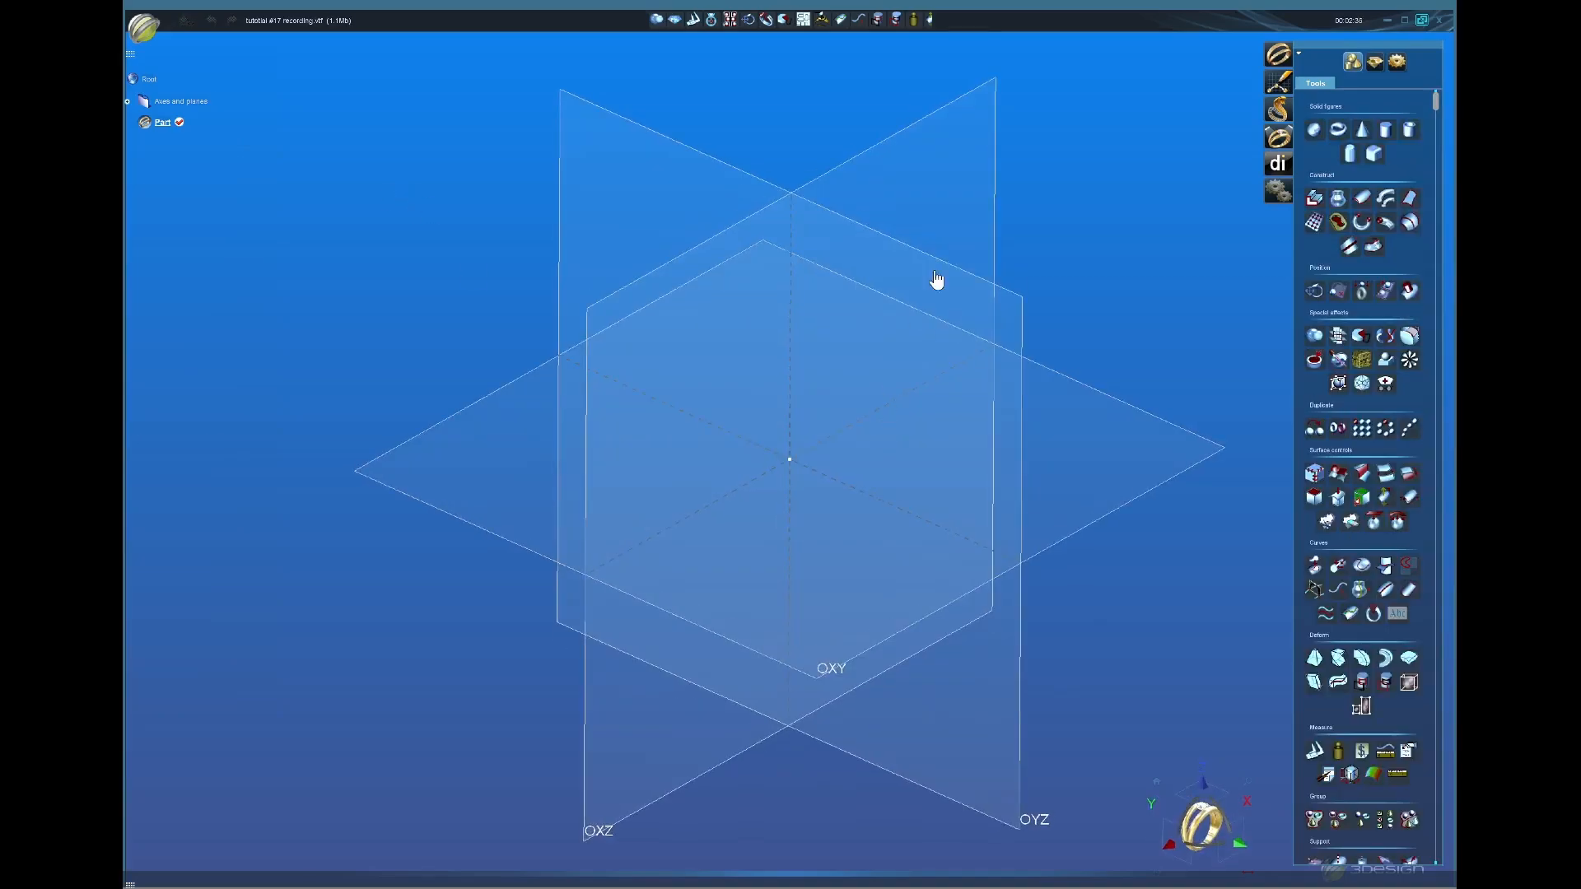
Step: Build a size 8 ring-size circle on the OYZ plane, then orbit to inspect it
{"action": "left_click", "coordinate": [961, 108]}
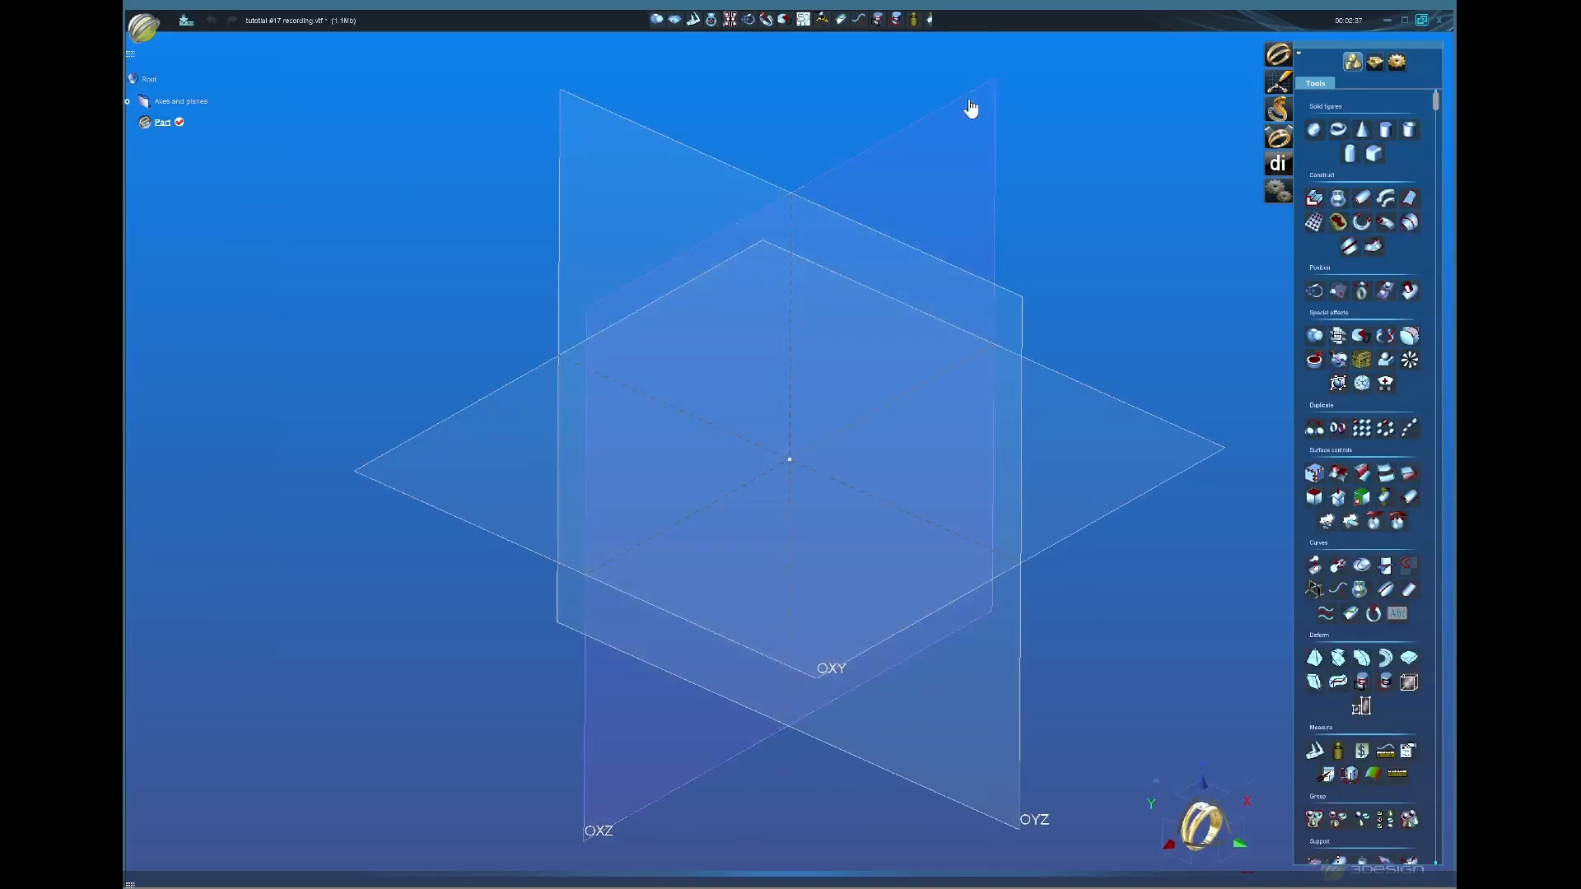
{"action": "left_click", "coordinate": [1374, 62]}
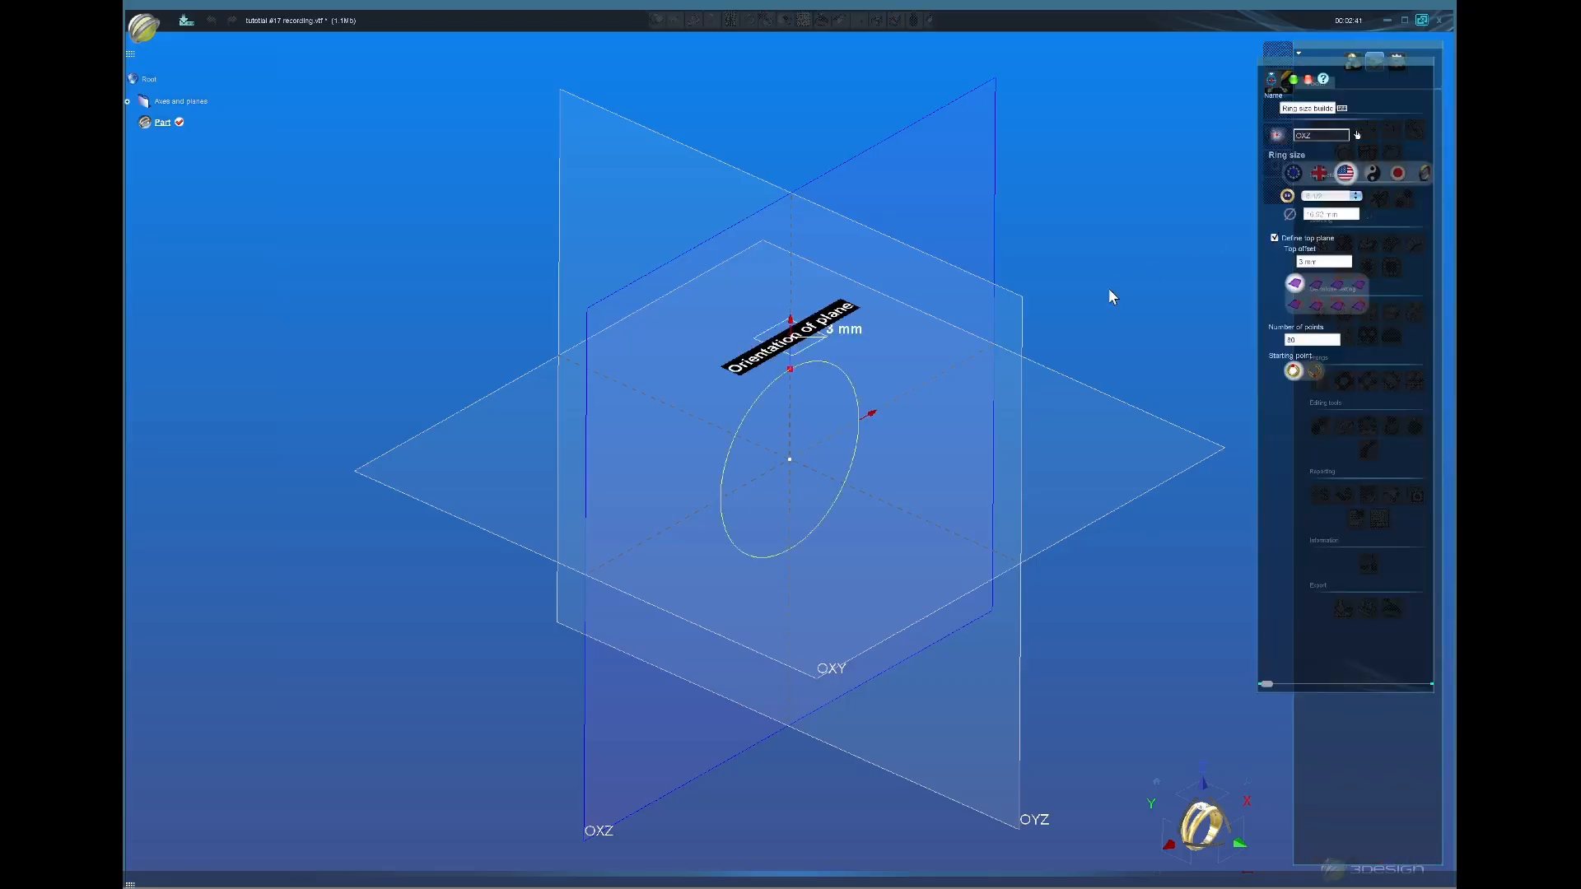
{"action": "left_click", "coordinate": [1327, 197]}
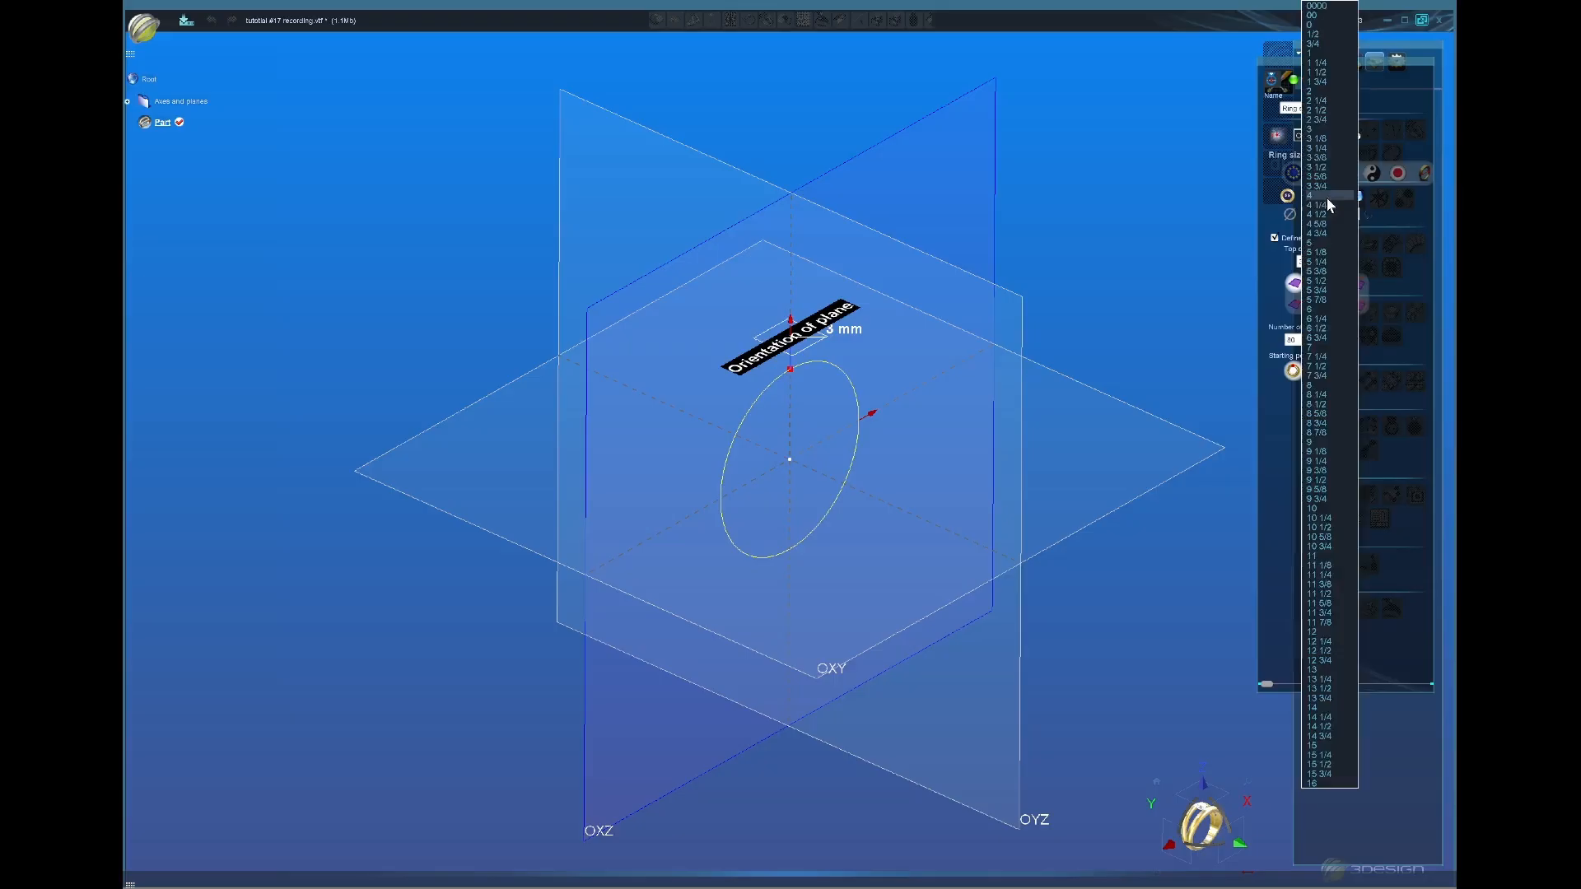
{"action": "left_click", "coordinate": [1314, 387]}
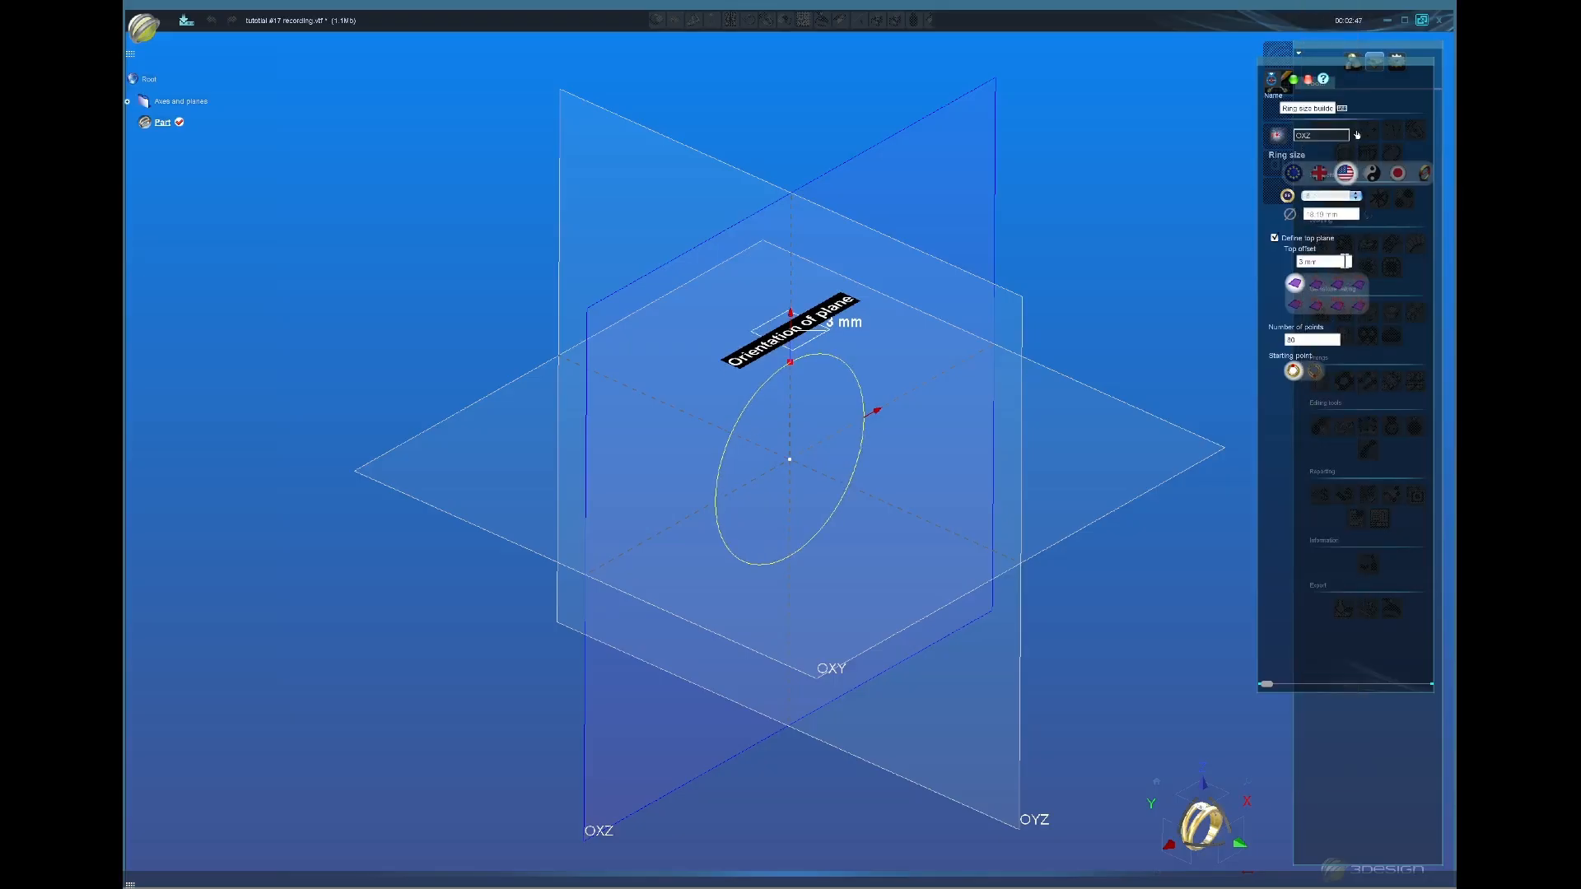
{"action": "left_click", "coordinate": [1345, 261]}
{"action": "left_click", "coordinate": [1294, 79]}
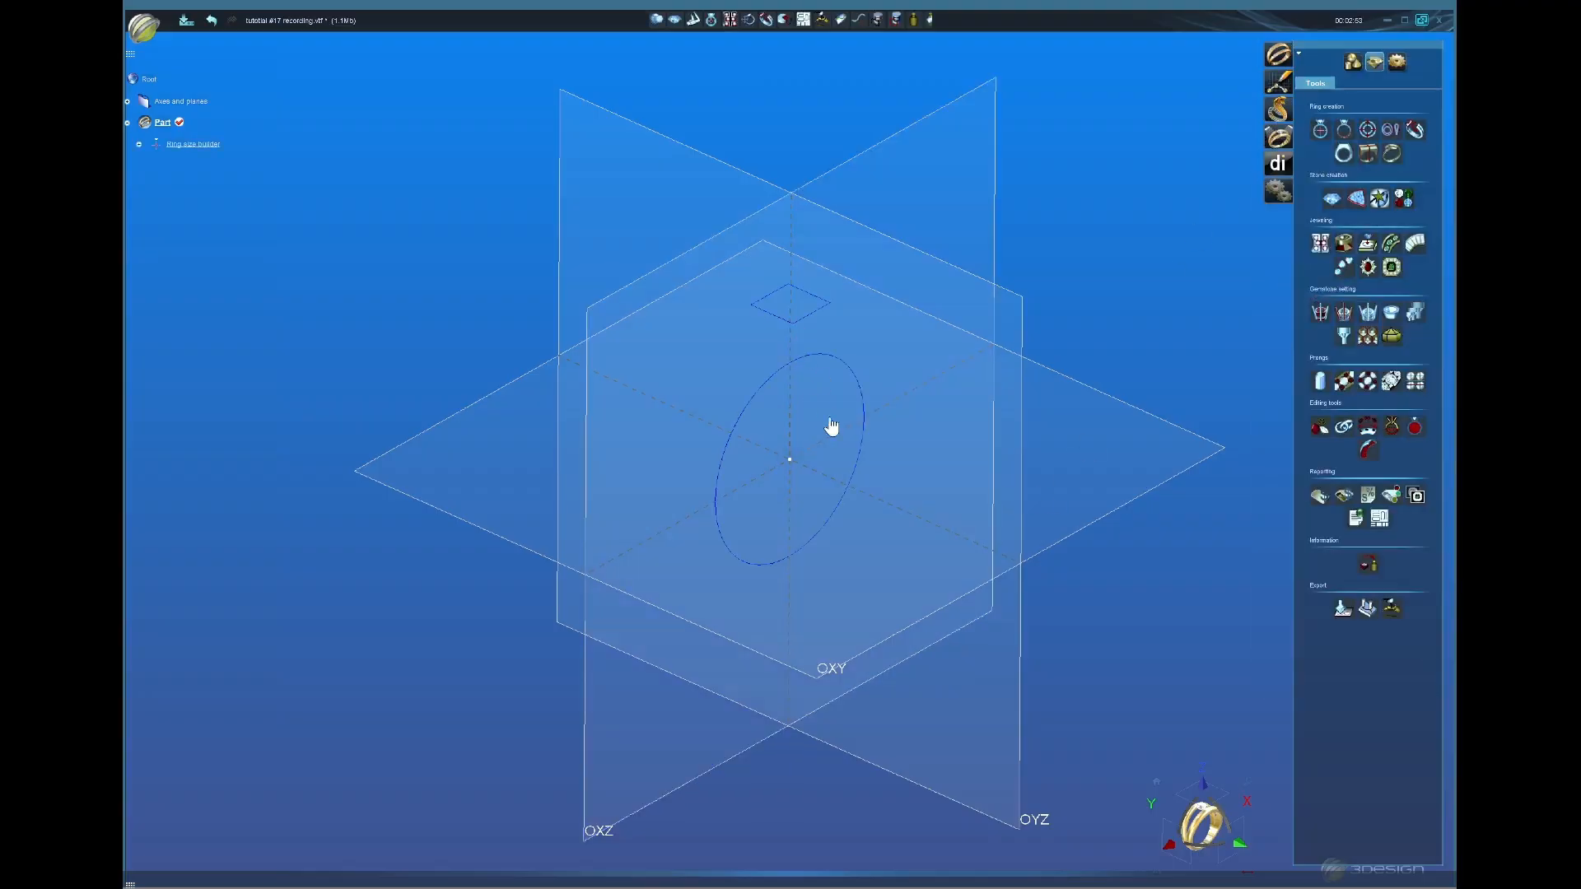
{"action": "middle_click_drag", "start_coordinate": [831, 422], "coordinate": [909, 332]}
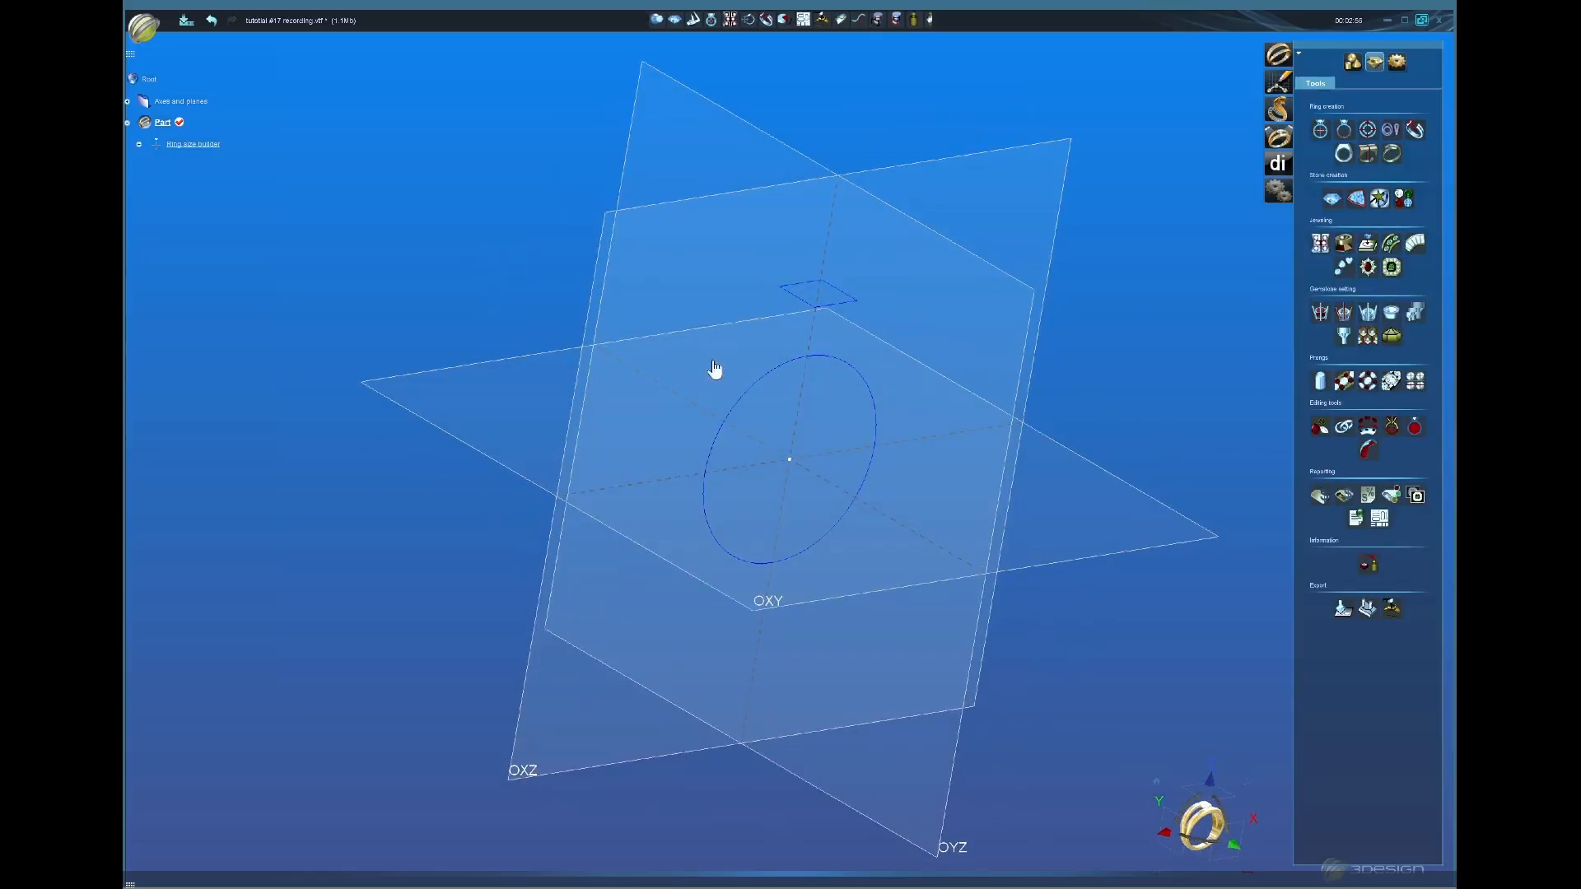
{"action": "middle_click_drag", "start_coordinate": [717, 367], "coordinate": [992, 388]}
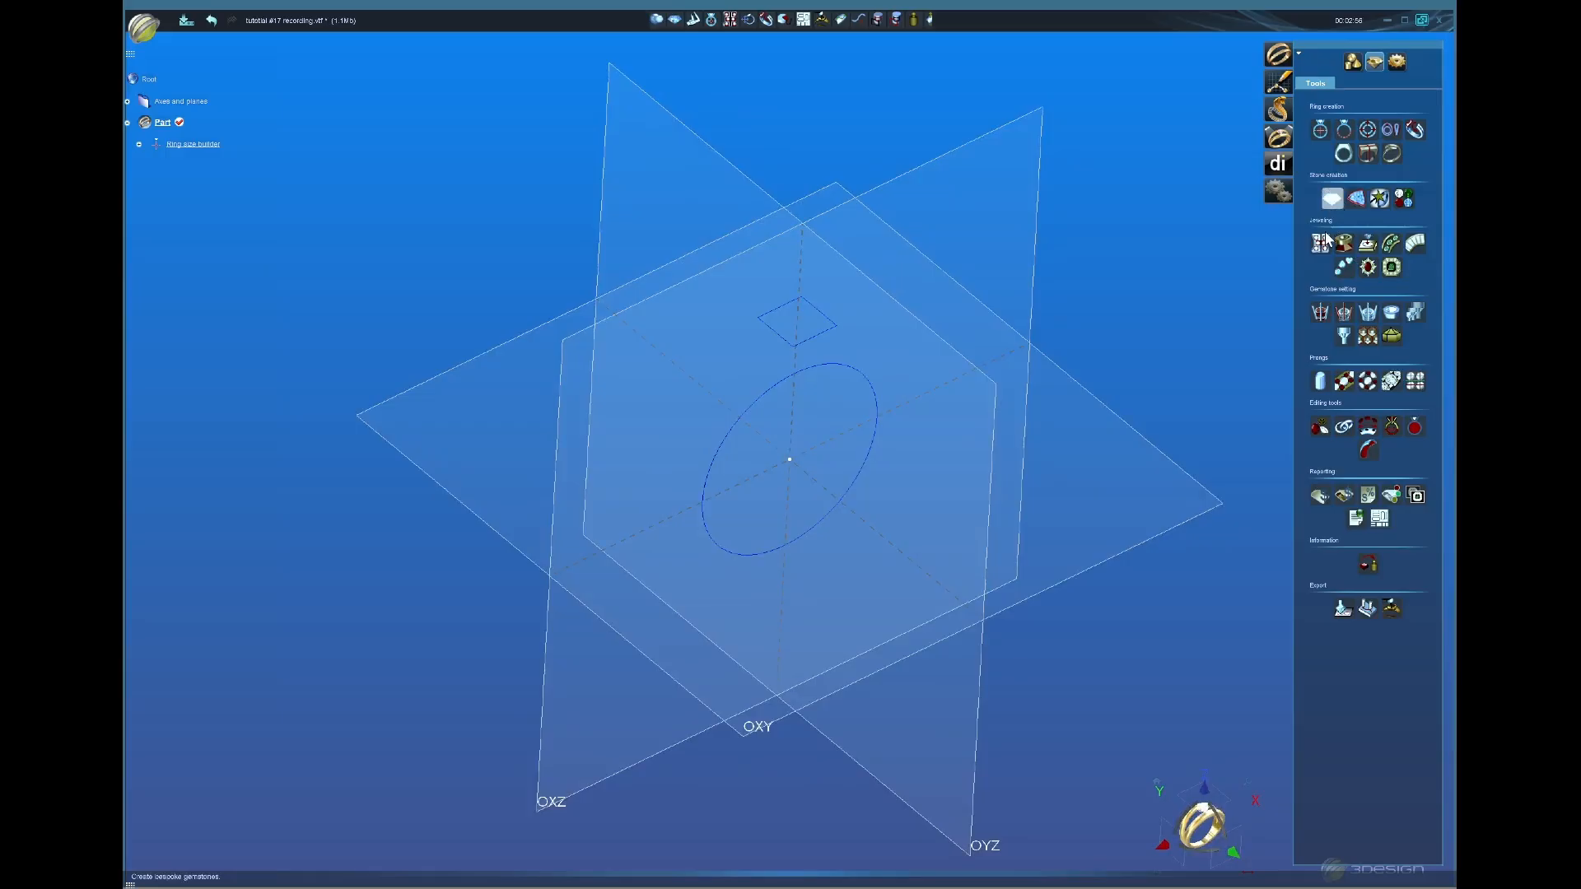
Step: Create an oval Emerald AI stone, 10 mm long, on the top plane and select it
{"action": "left_click", "coordinate": [1332, 198]}
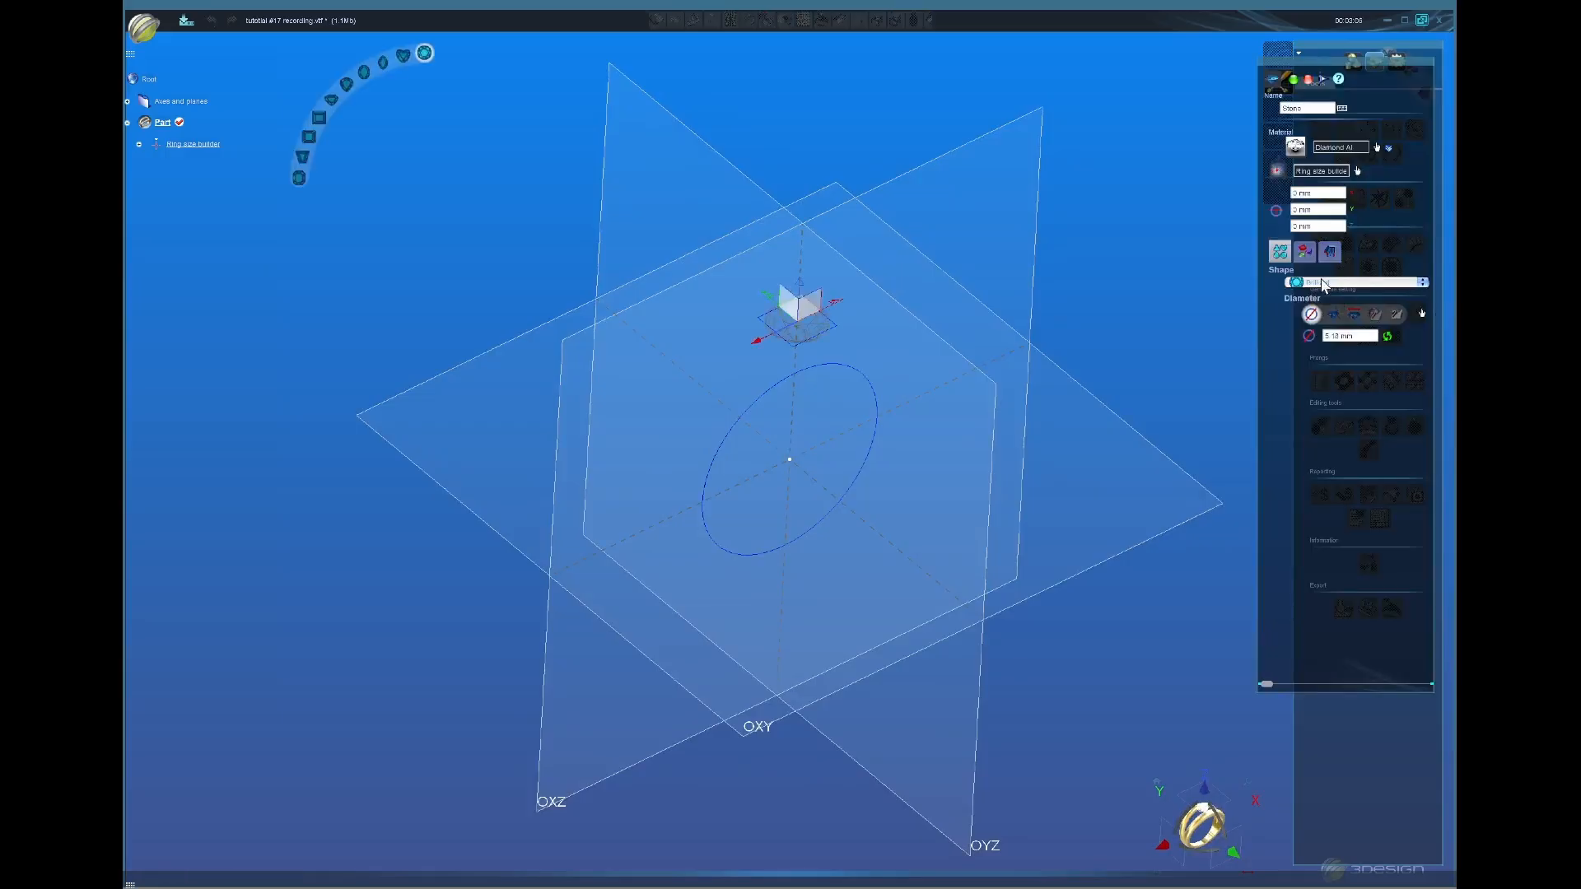
{"action": "left_click", "coordinate": [1323, 284]}
{"action": "left_click", "coordinate": [1317, 314]}
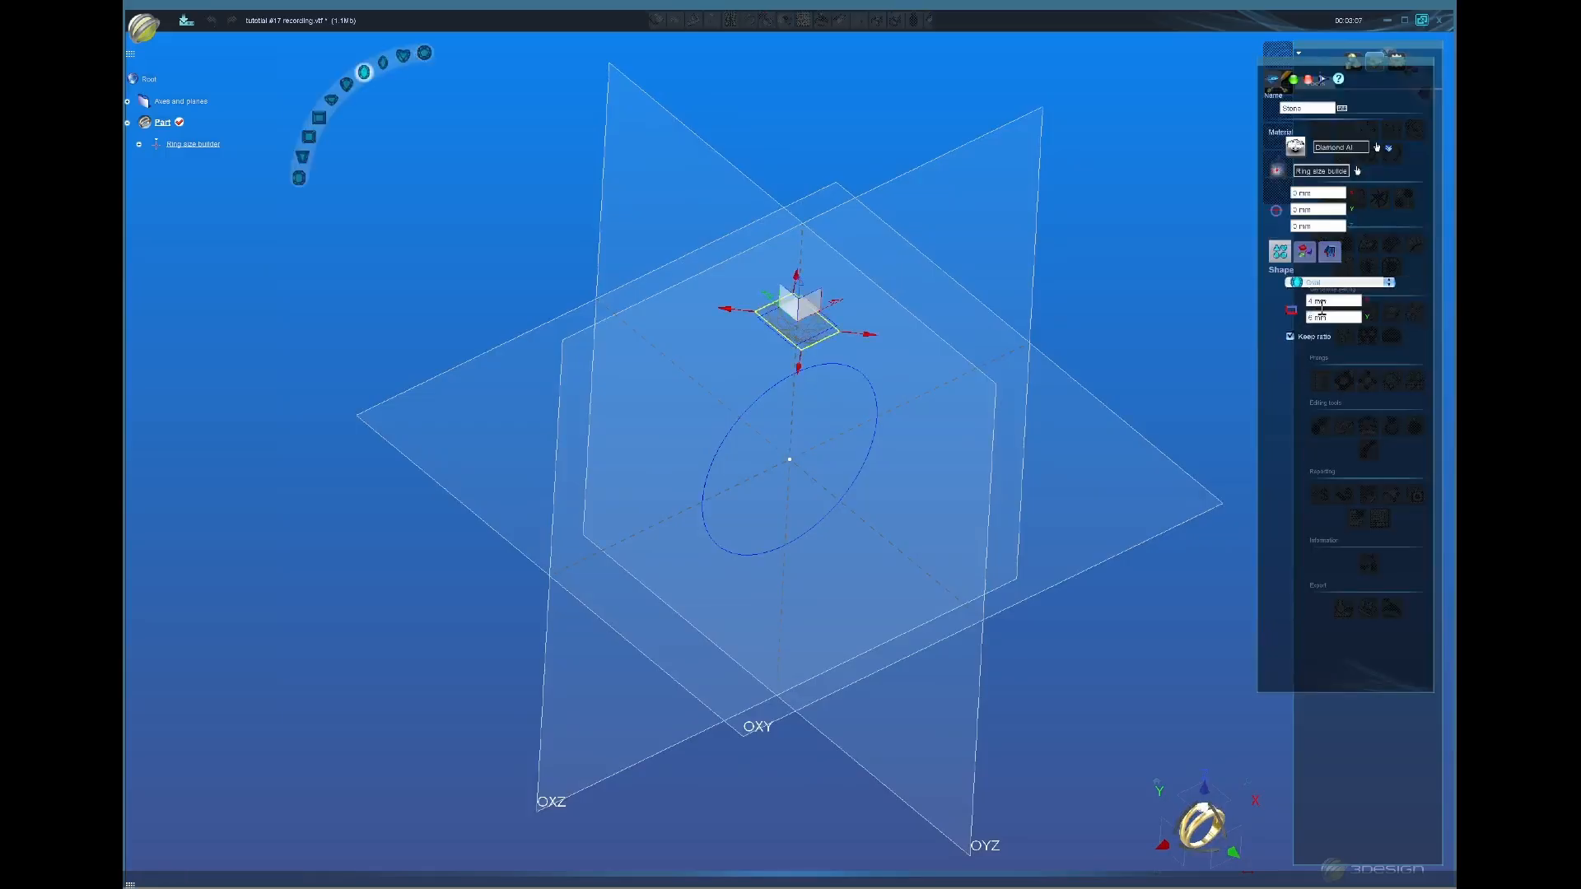
{"action": "left_click", "coordinate": [1379, 148]}
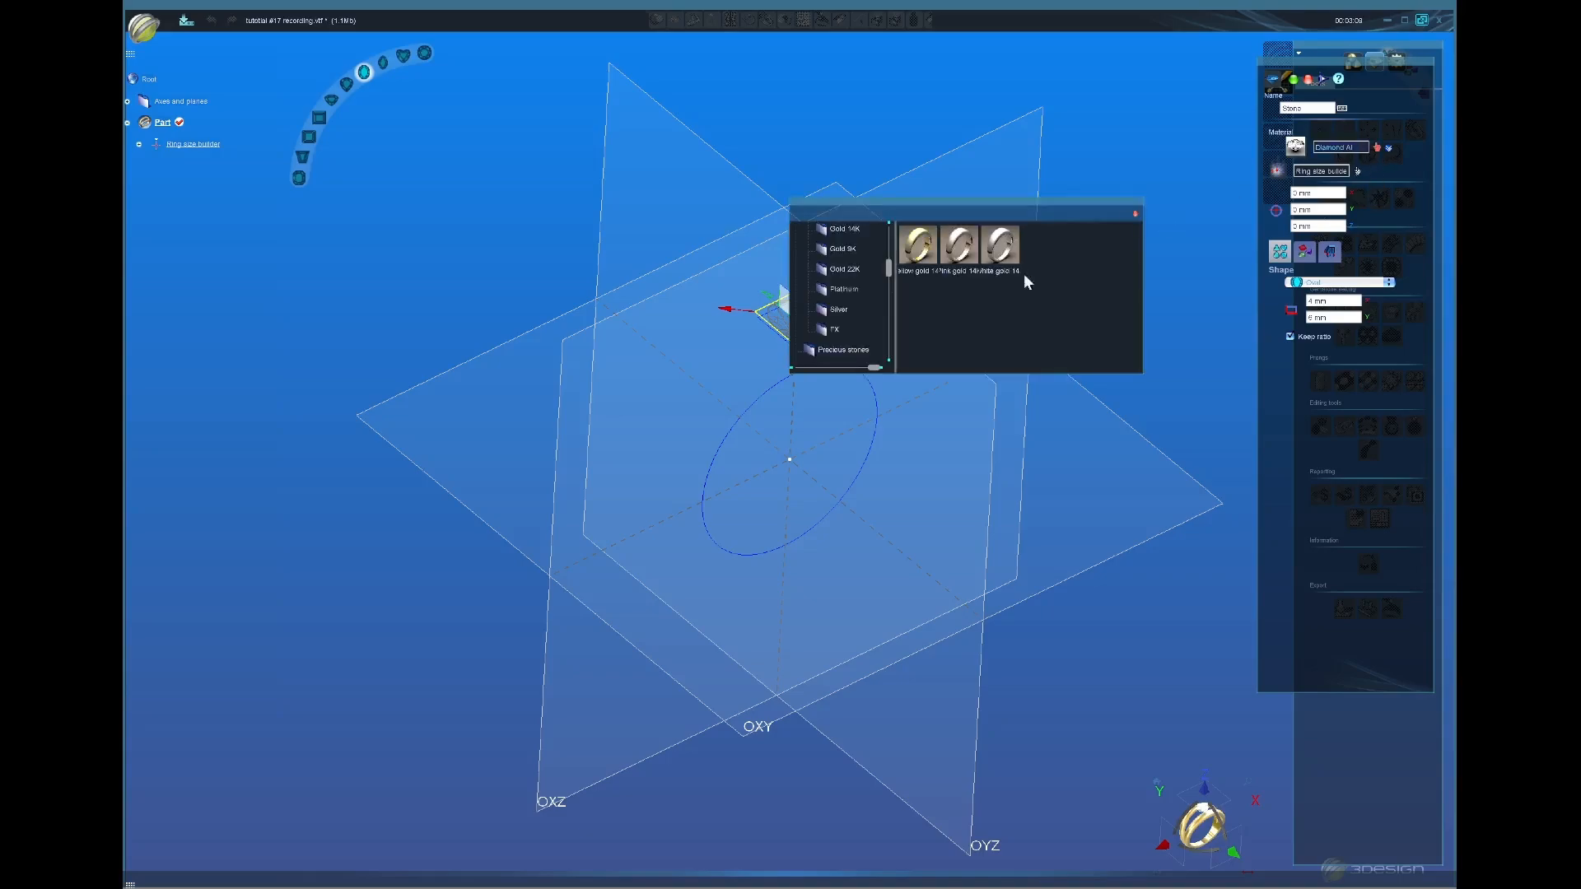
{"action": "left_click", "coordinate": [838, 351]}
{"action": "double_click", "coordinate": [1117, 258]}
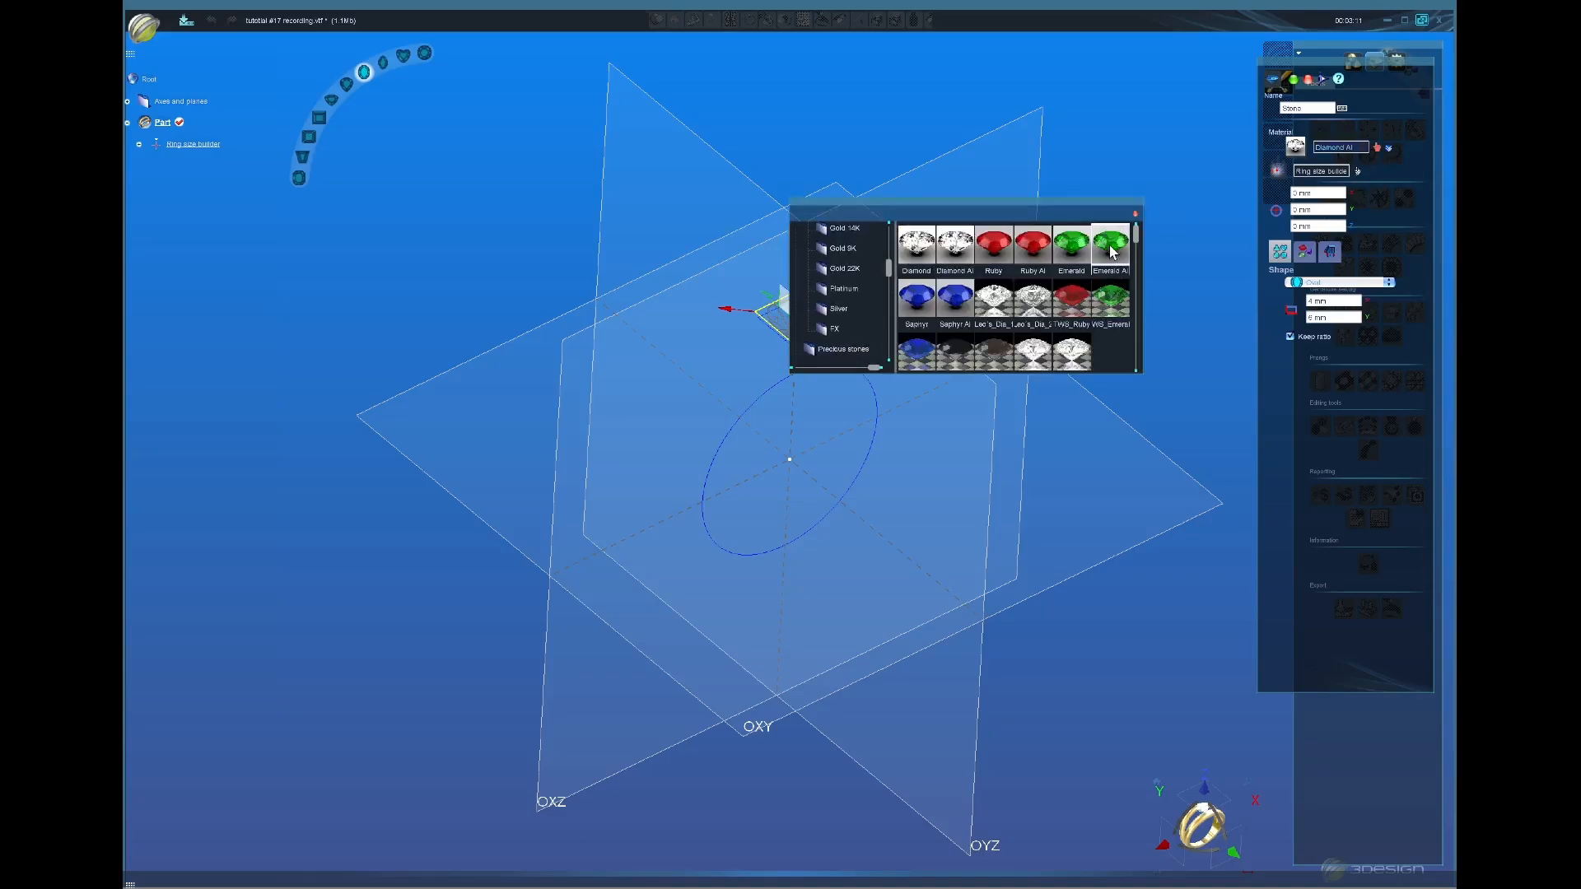
{"action": "left_click", "coordinate": [1339, 320]}
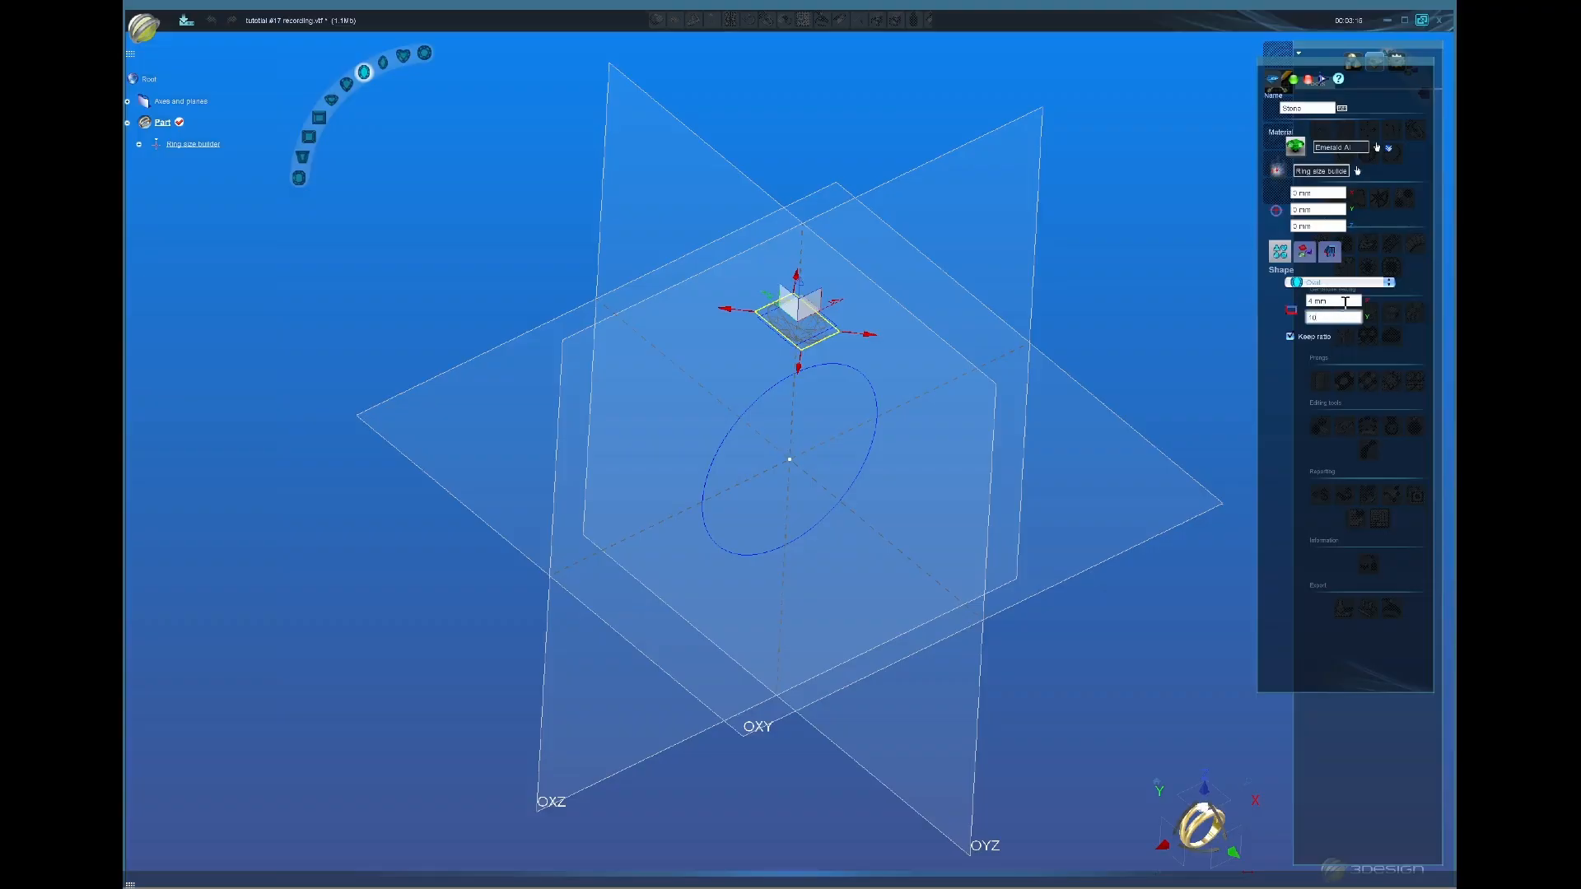
{"action": "left_click", "coordinate": [1346, 302]}
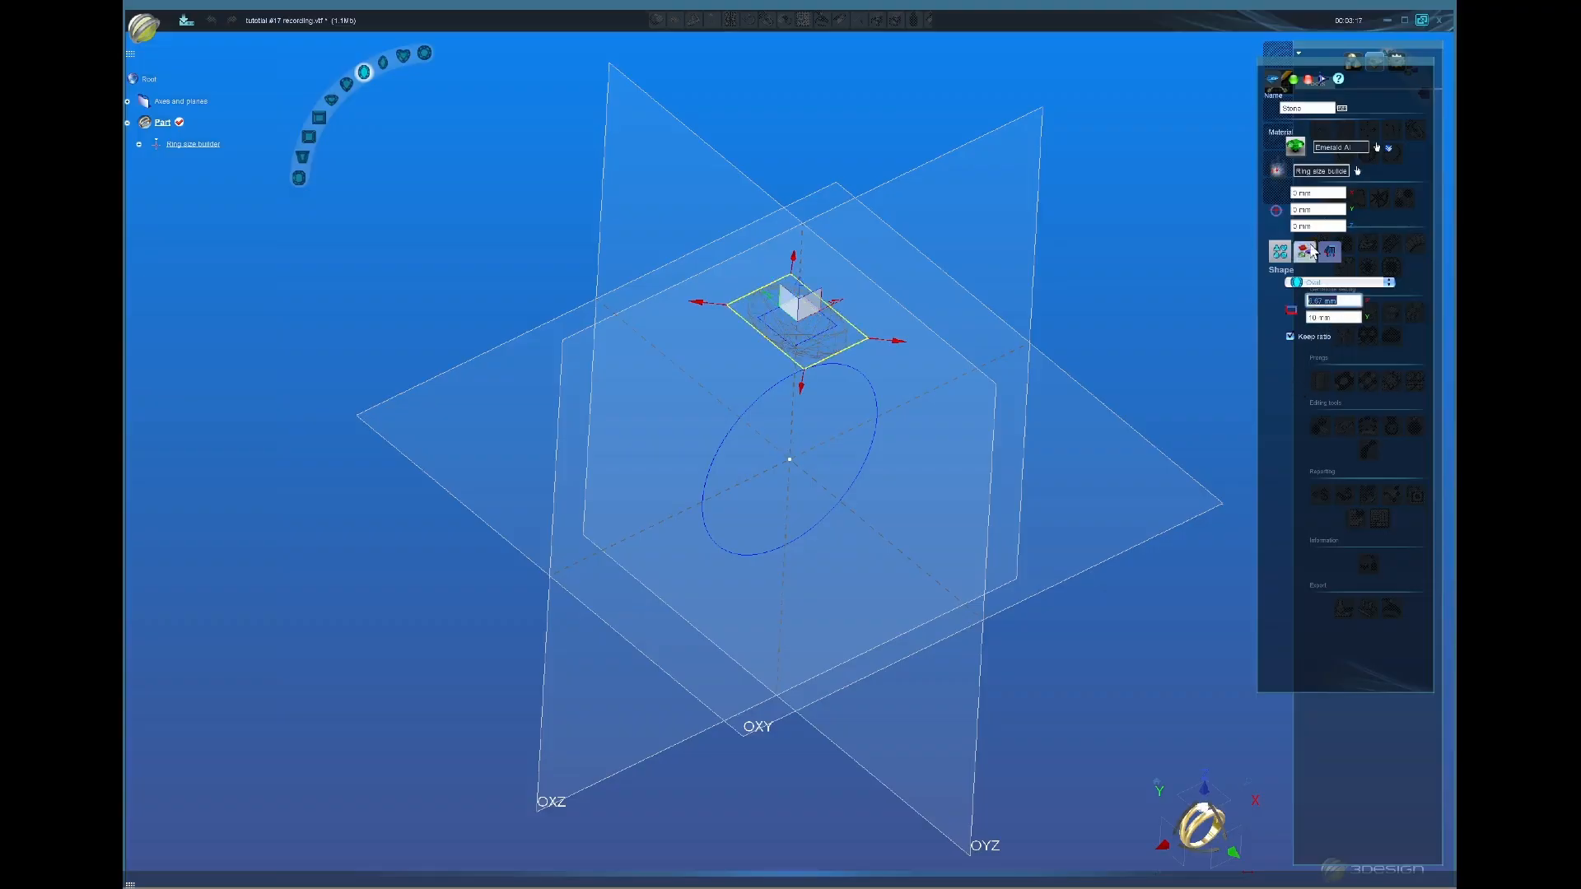
{"action": "left_click", "coordinate": [1291, 76]}
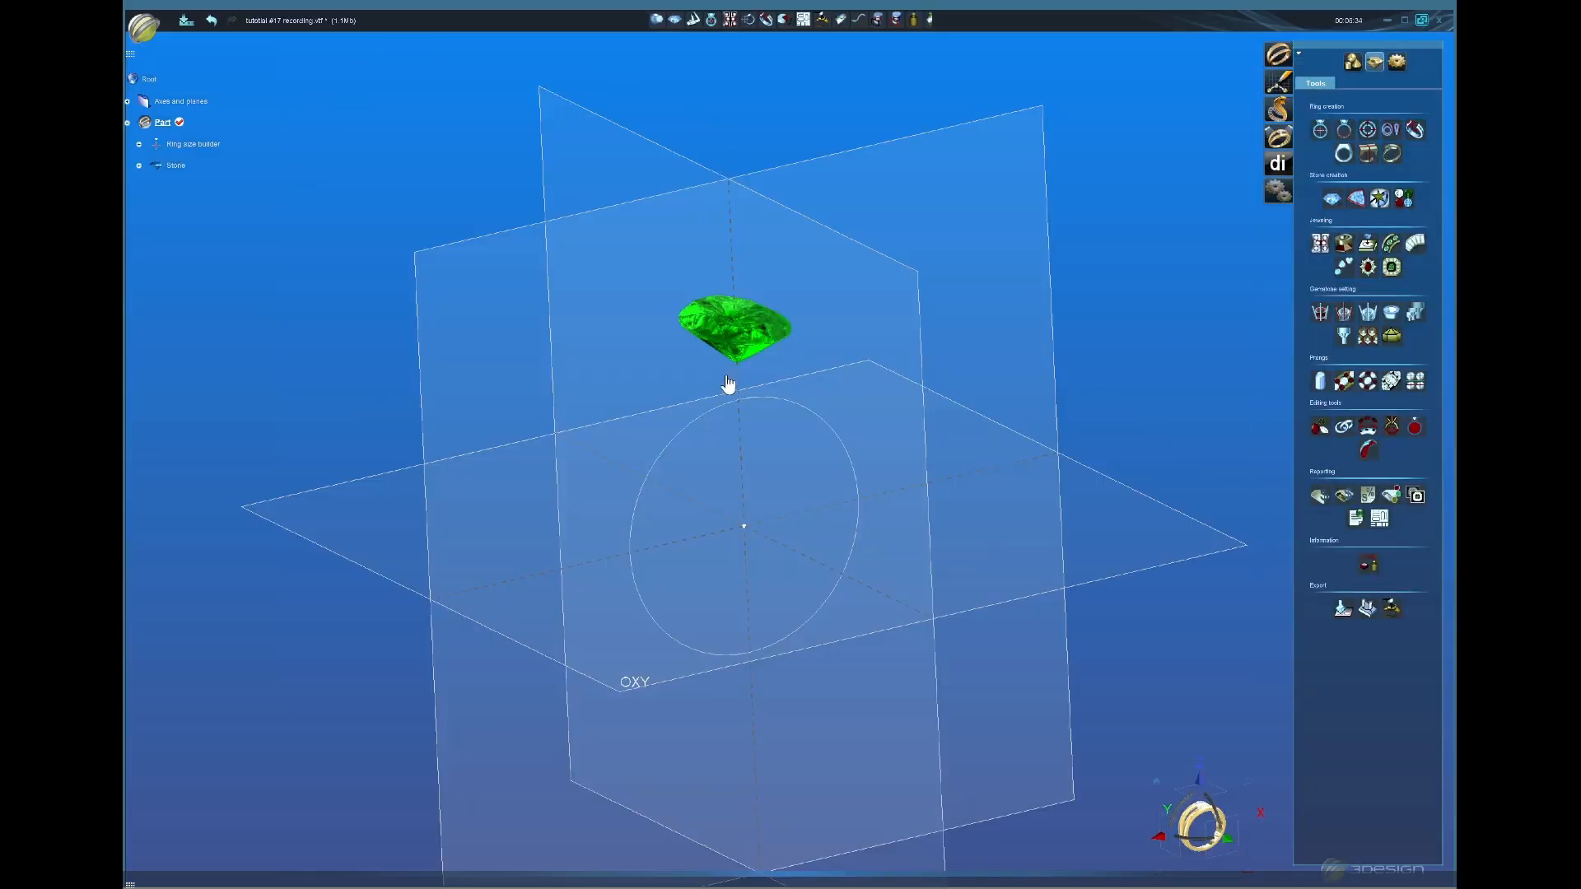
{"action": "left_click", "coordinate": [750, 335]}
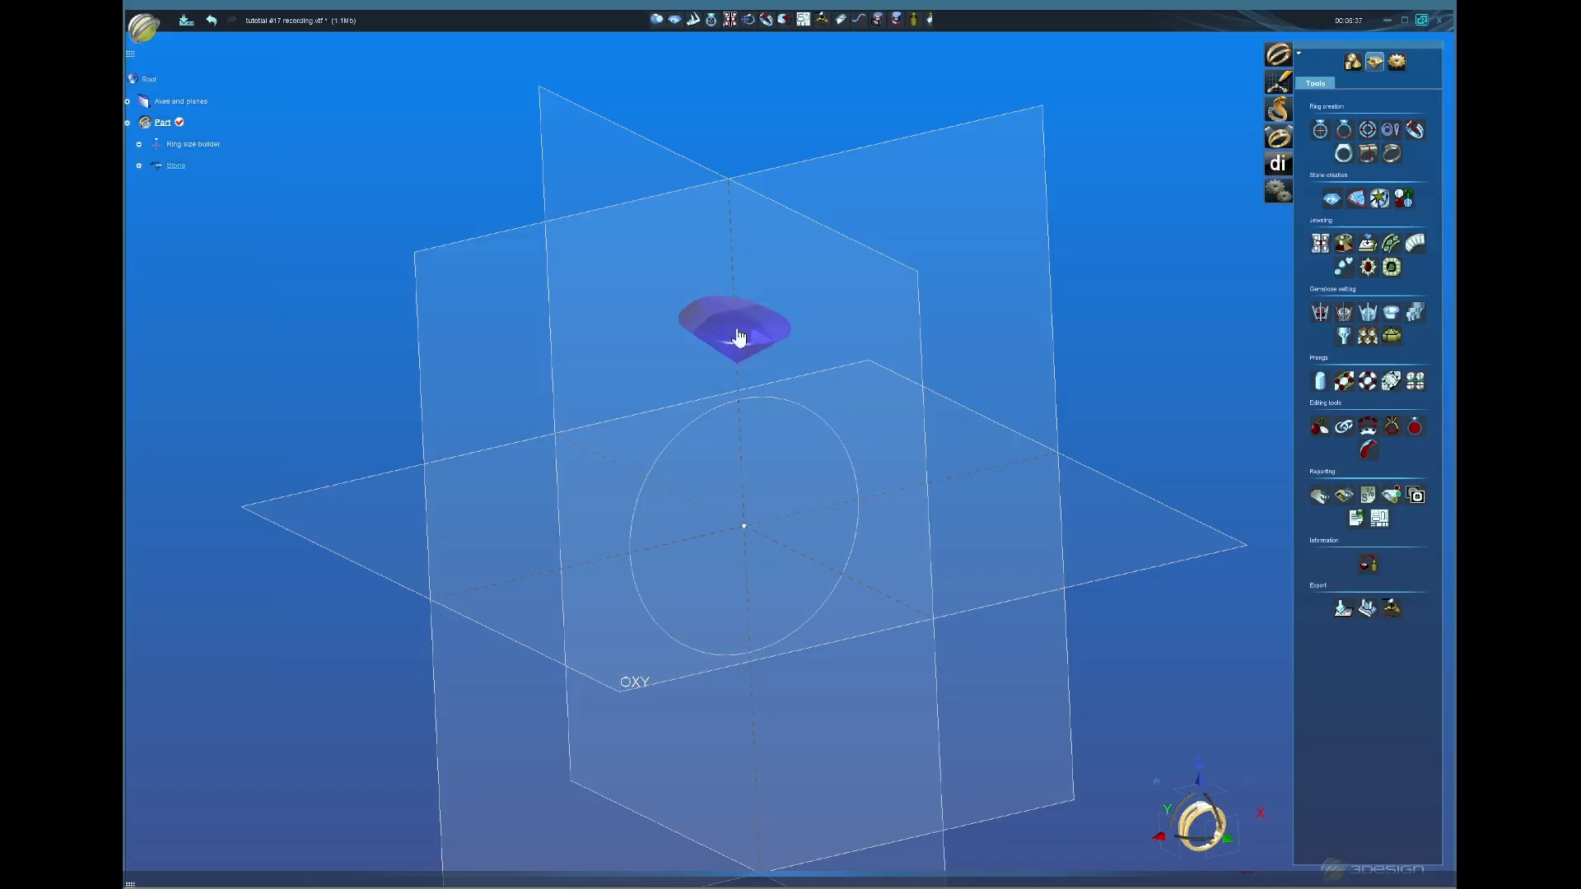
Step: Start a claw setting around the emerald and orbit to inspect the halo preview
{"action": "left_click", "coordinate": [1368, 269]}
{"action": "middle_click_drag", "start_coordinate": [735, 407], "coordinate": [721, 485]}
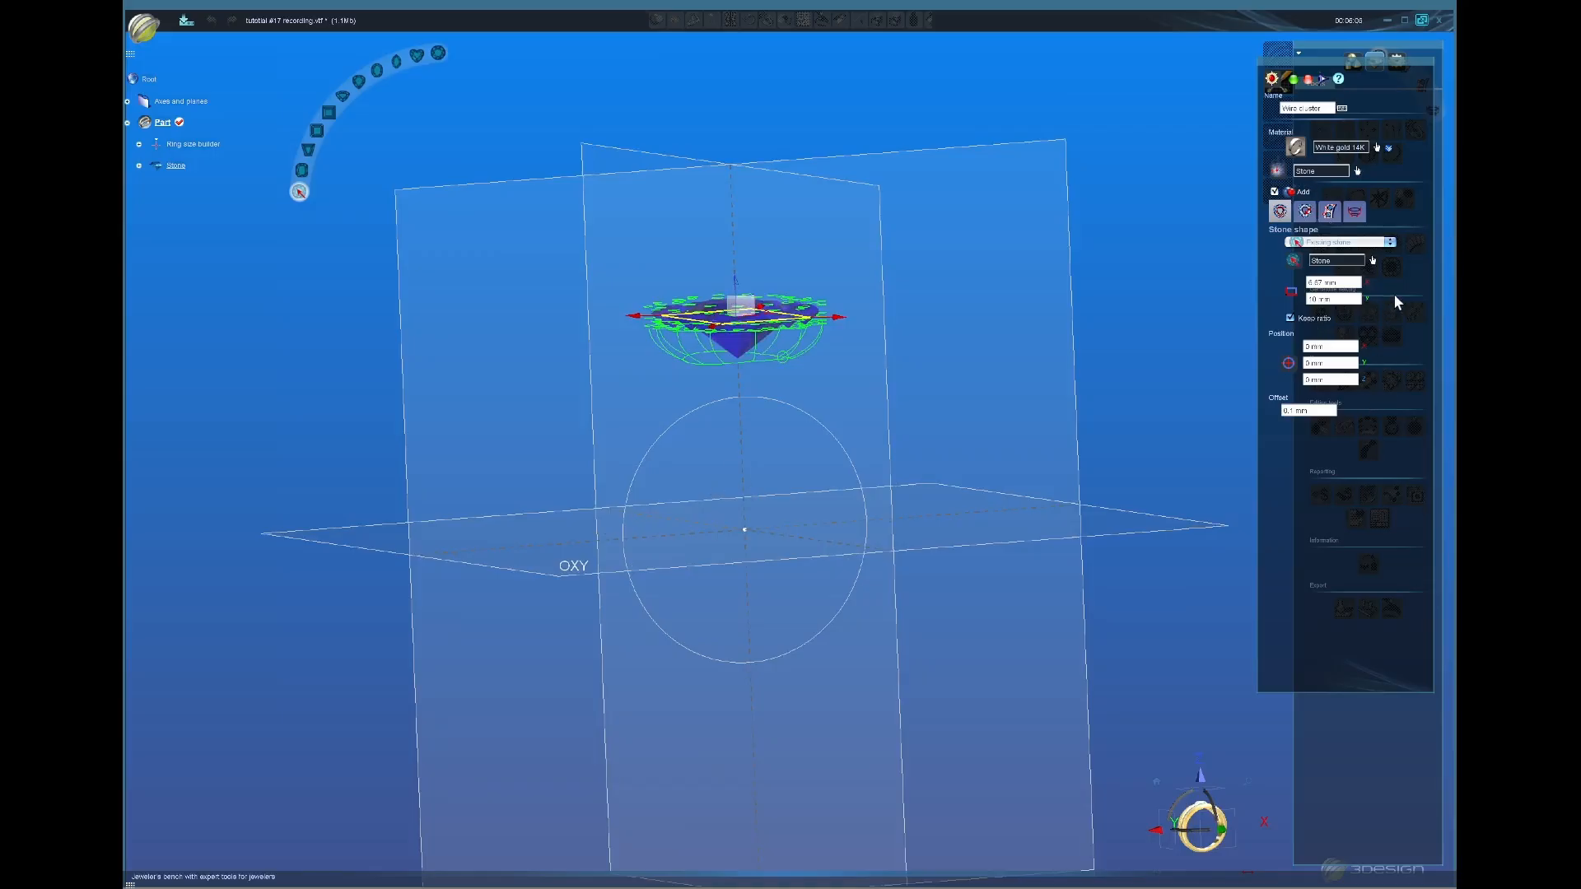
{"action": "middle_click_drag", "start_coordinate": [820, 402], "coordinate": [875, 448]}
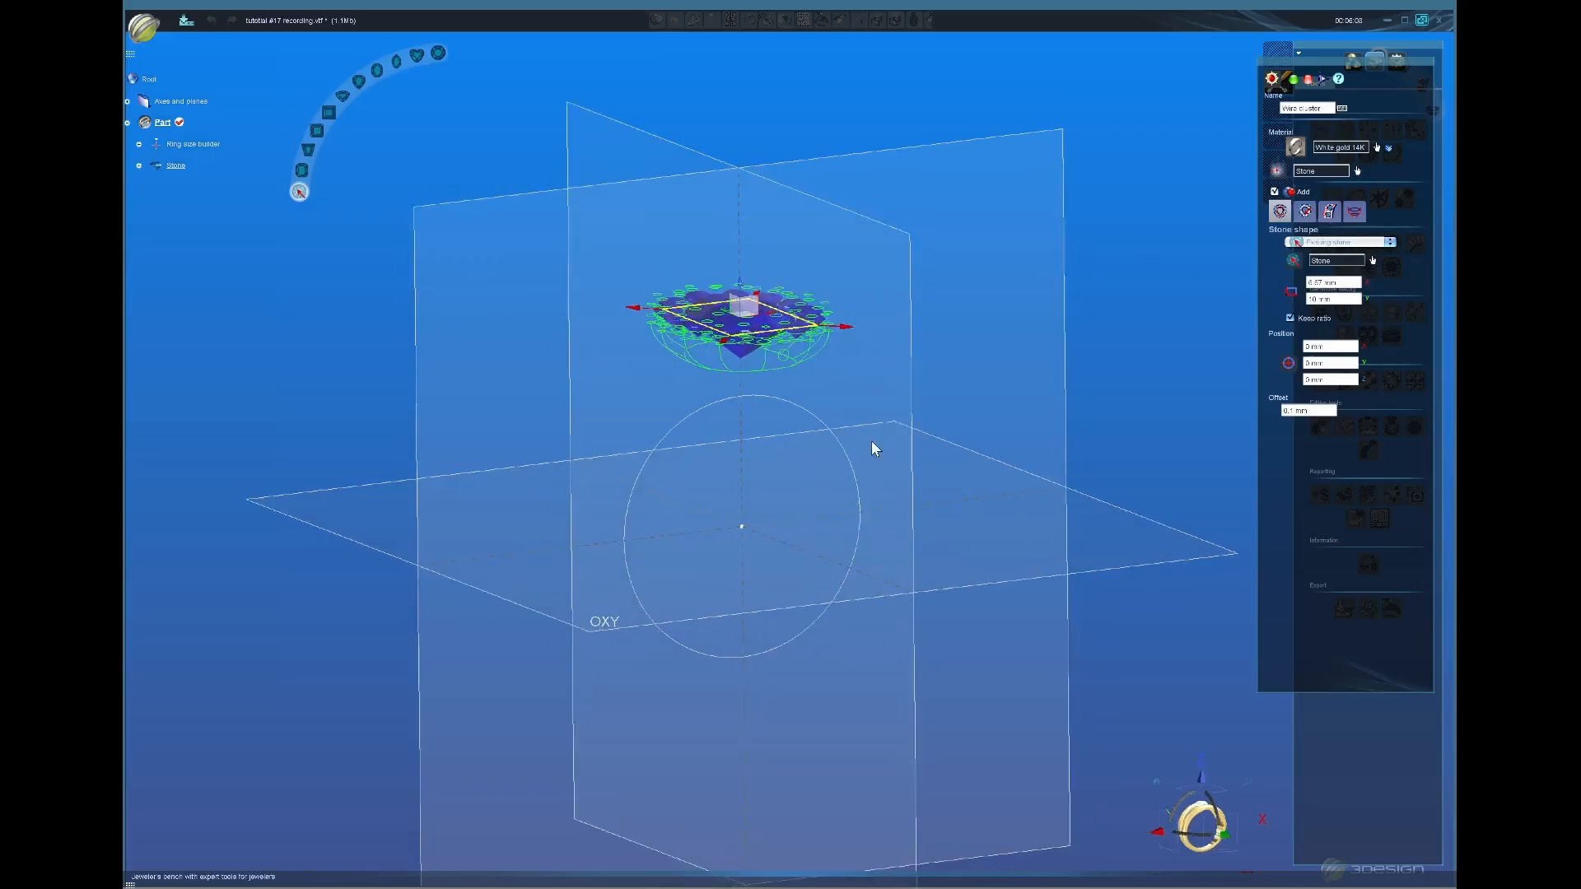
{"action": "middle_click_drag", "start_coordinate": [725, 429], "coordinate": [628, 330]}
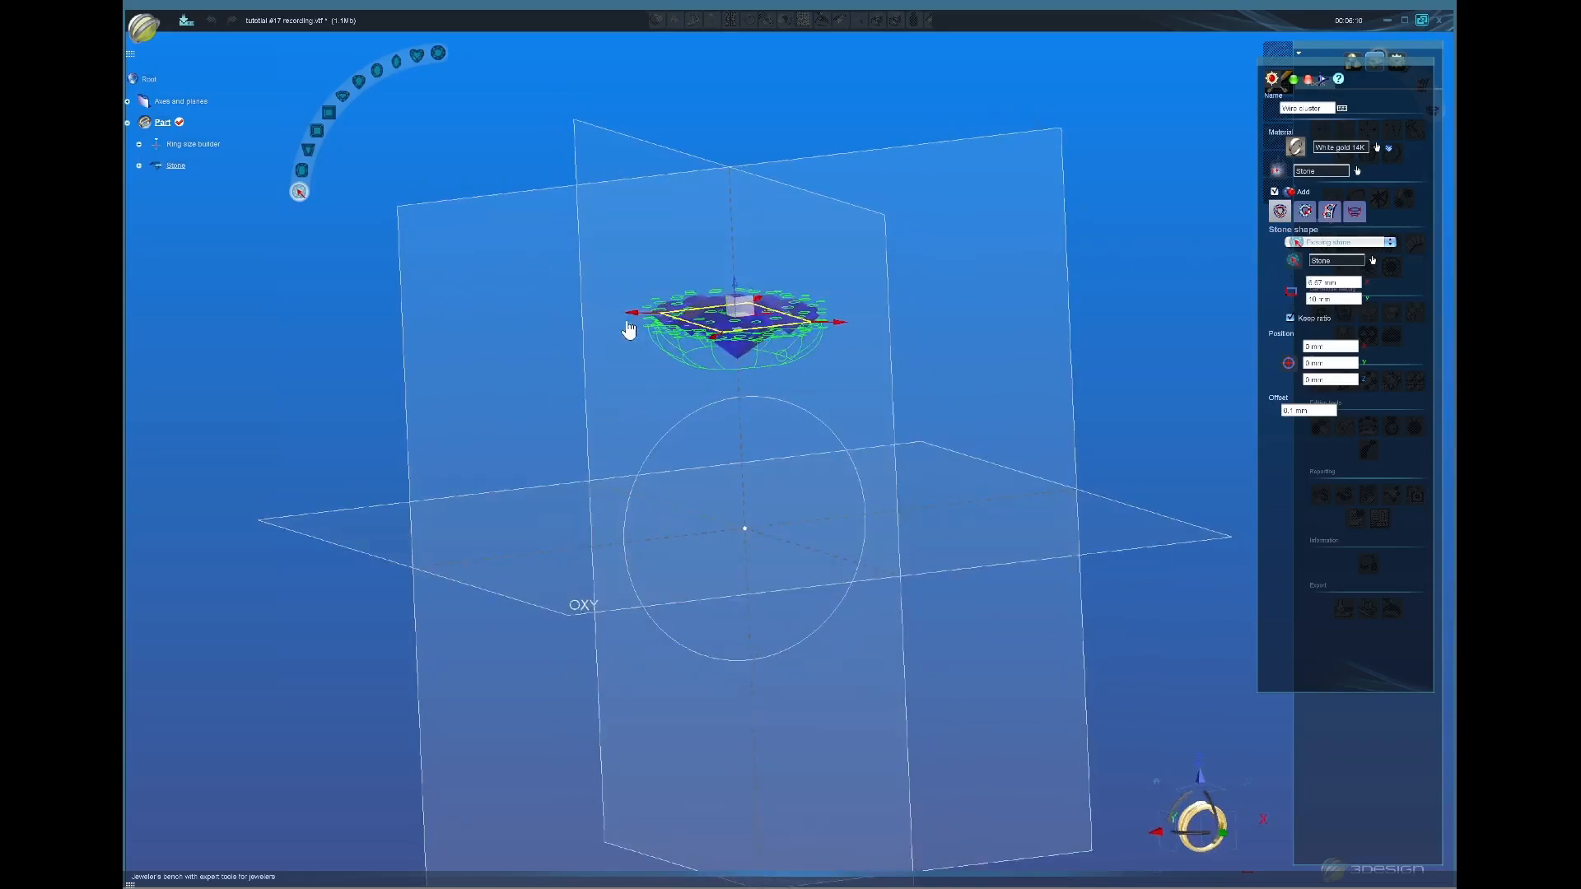
{"action": "mouse_move", "coordinate": [805, 472]}
{"action": "middle_mouse_down"}
{"action": "mouse_move", "coordinate": [776, 491]}
{"action": "mouse_move", "coordinate": [776, 452]}
{"action": "mouse_move", "coordinate": [803, 471]}
{"action": "mouse_move", "coordinate": [793, 463]}
{"action": "middle_mouse_up"}
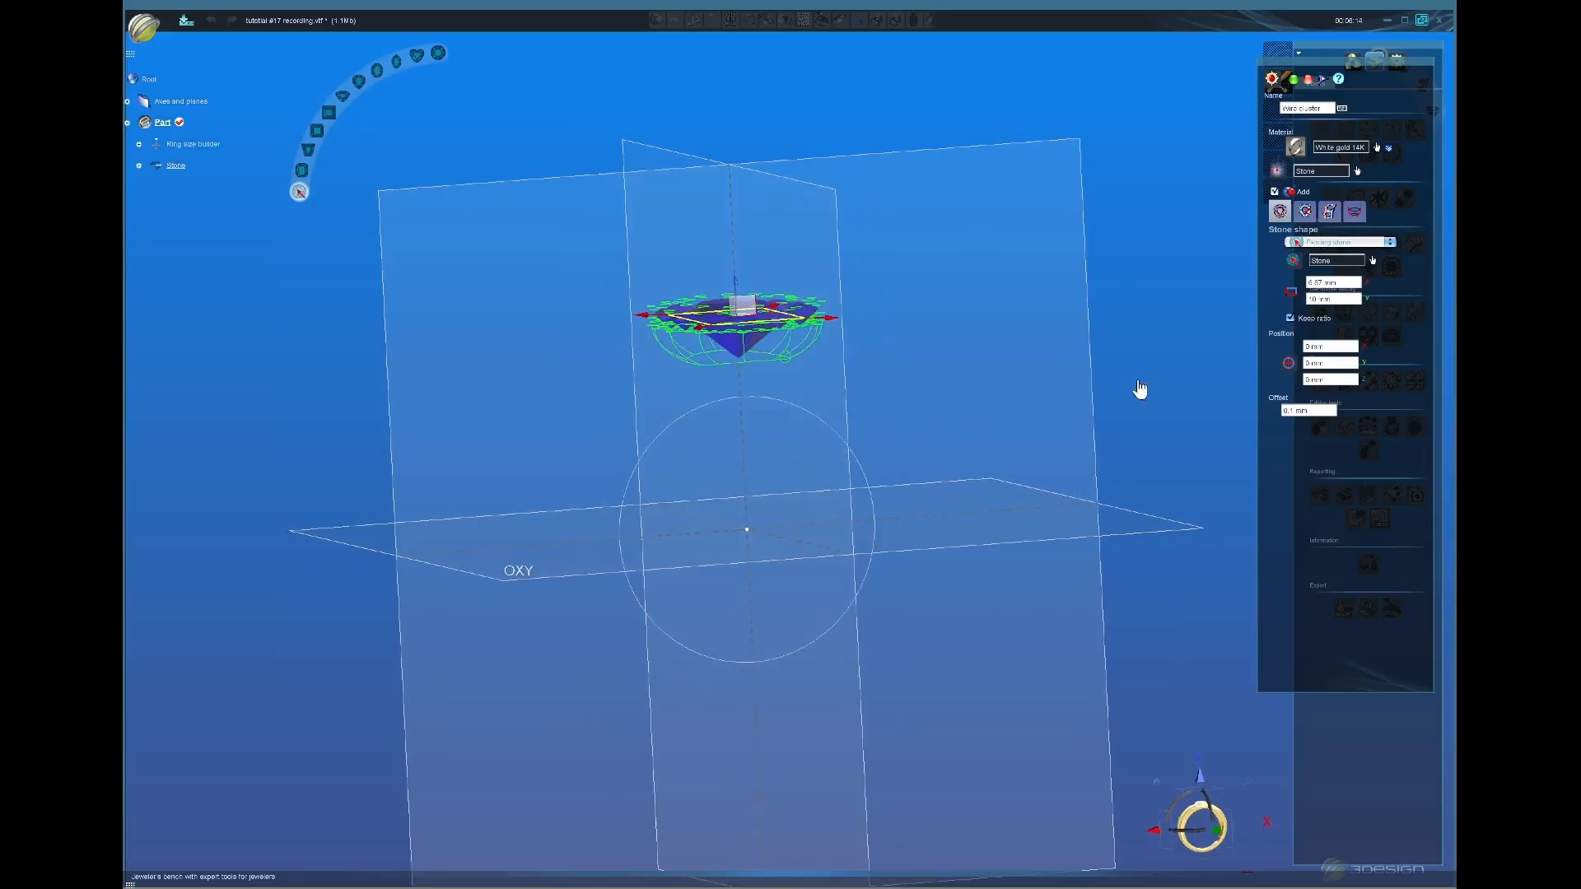
Step: Zoom in on the setting and turn the second plate on, then off again
{"action": "left_click", "coordinate": [1330, 213]}
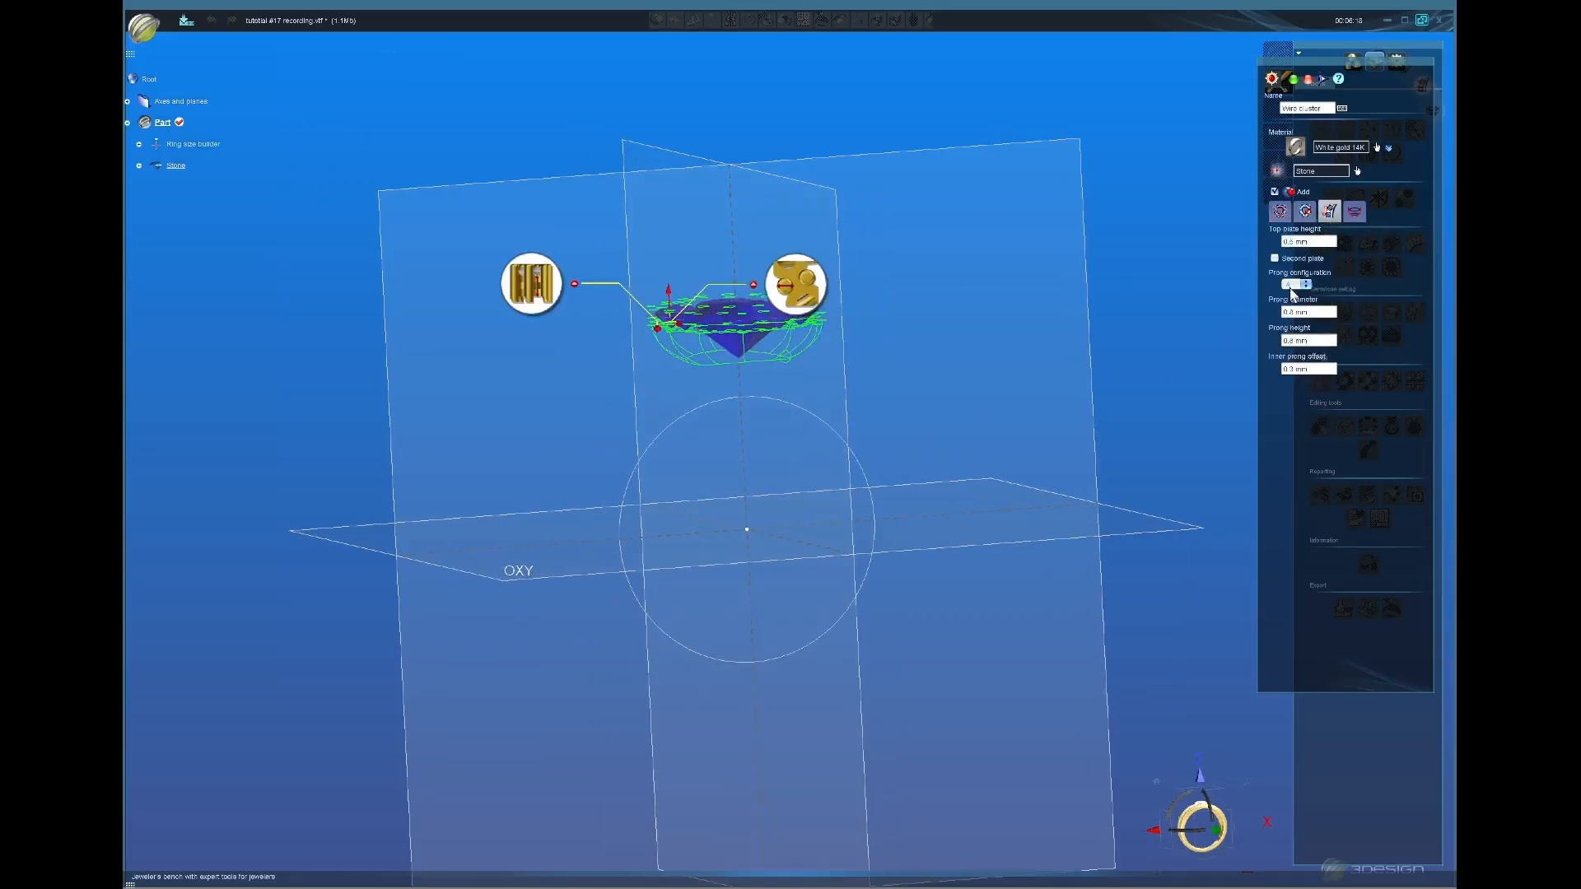
{"action": "middle_click_drag", "start_coordinate": [811, 416], "coordinate": [783, 452]}
{"action": "scroll", "coordinate": [733, 409], "scroll_direction": "up", "scroll_amount": 2}
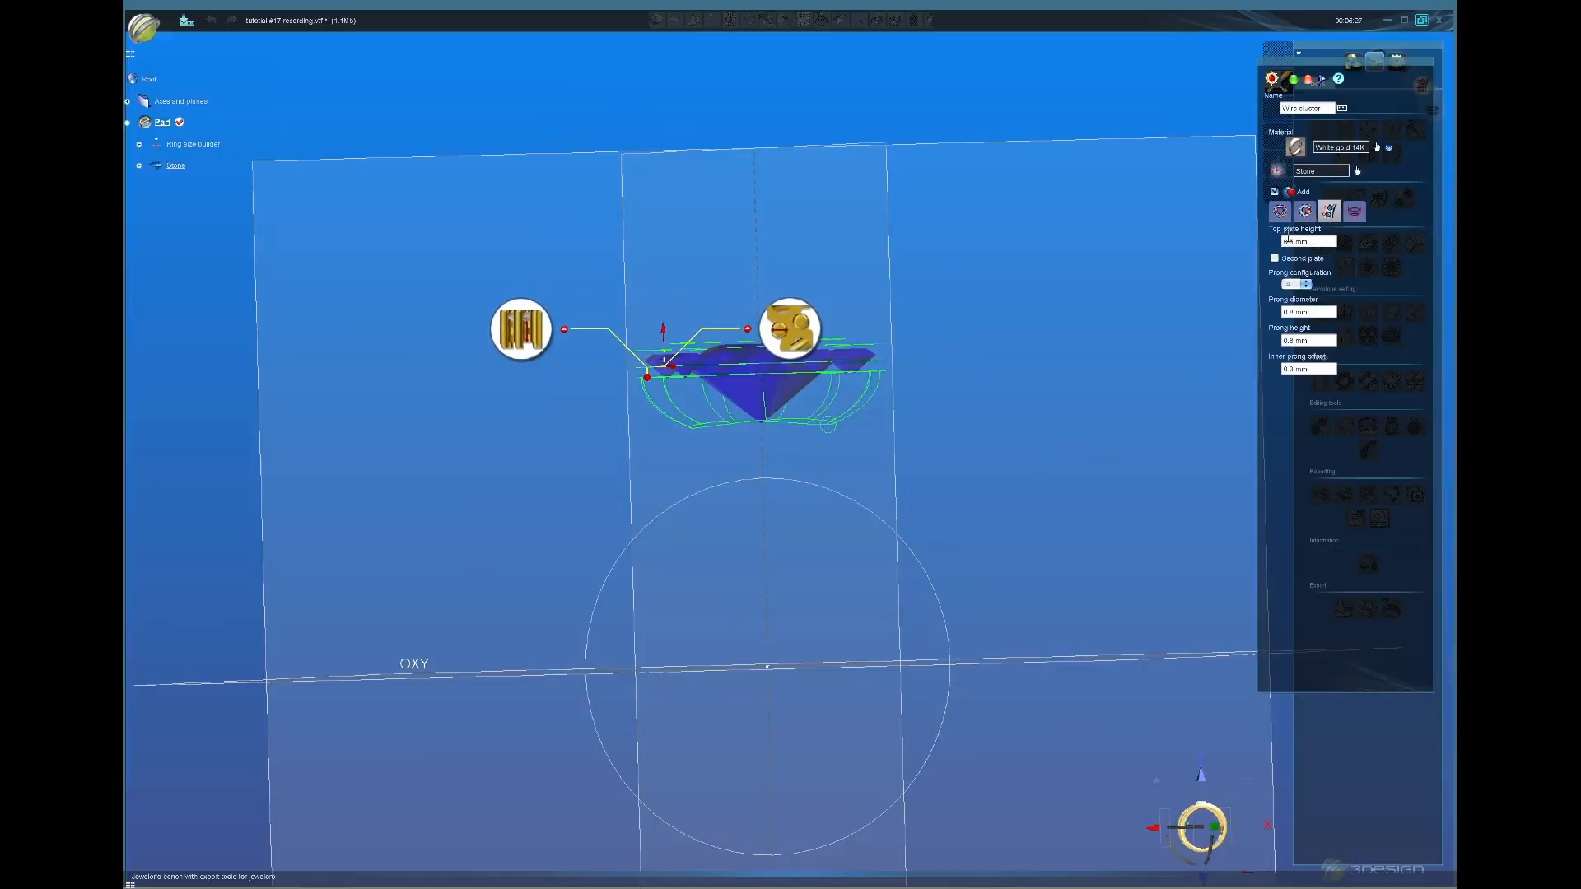
{"action": "scroll", "coordinate": [955, 400], "scroll_direction": "up", "scroll_amount": 1}
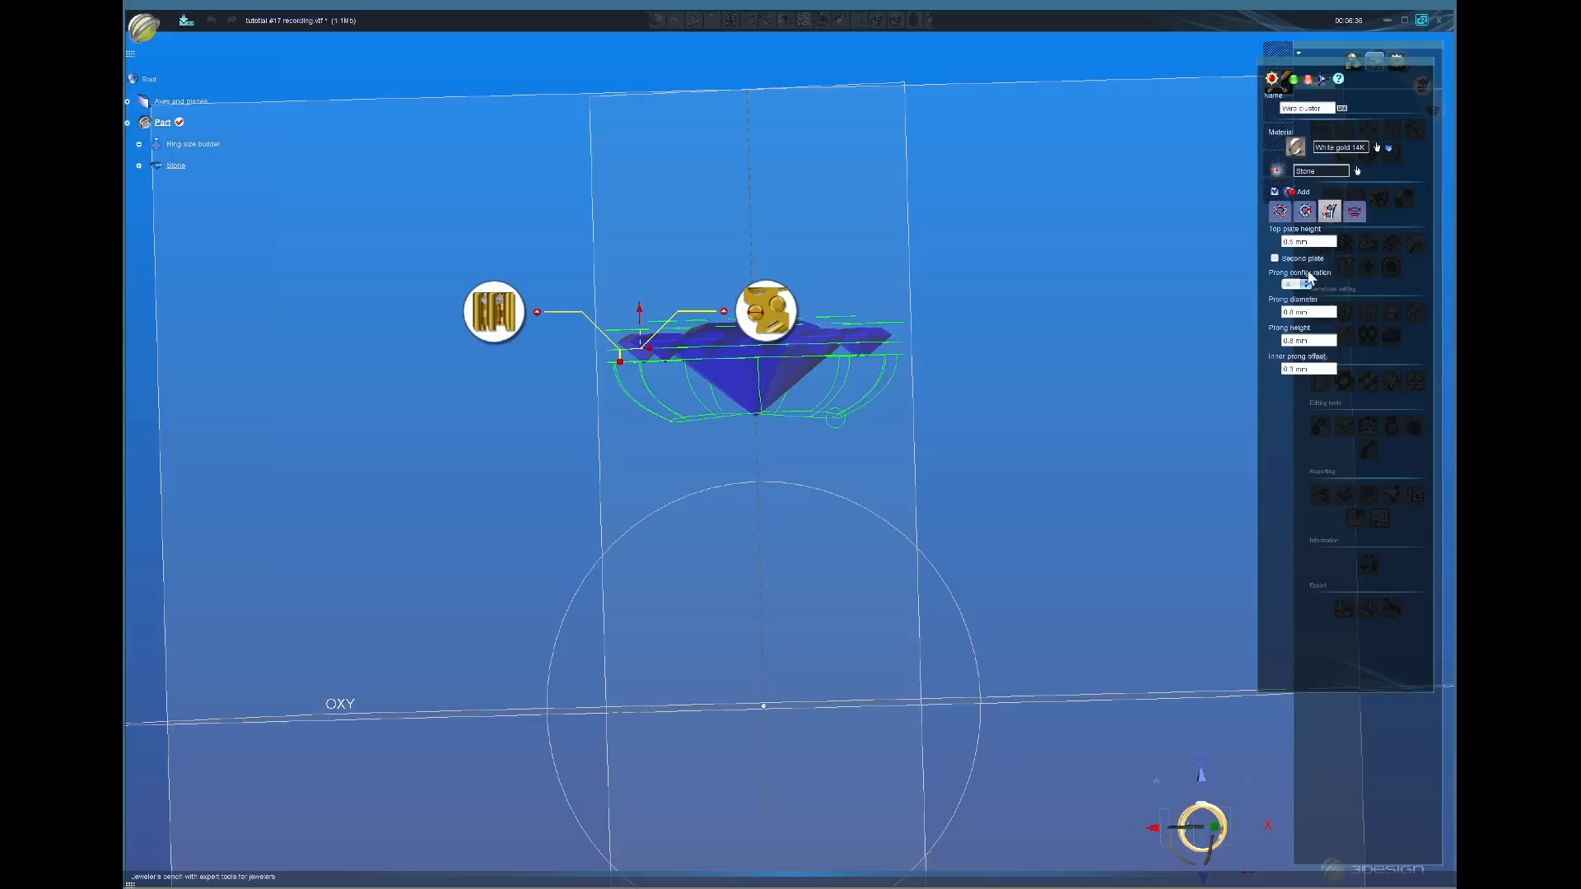
{"action": "left_click", "coordinate": [1275, 259]}
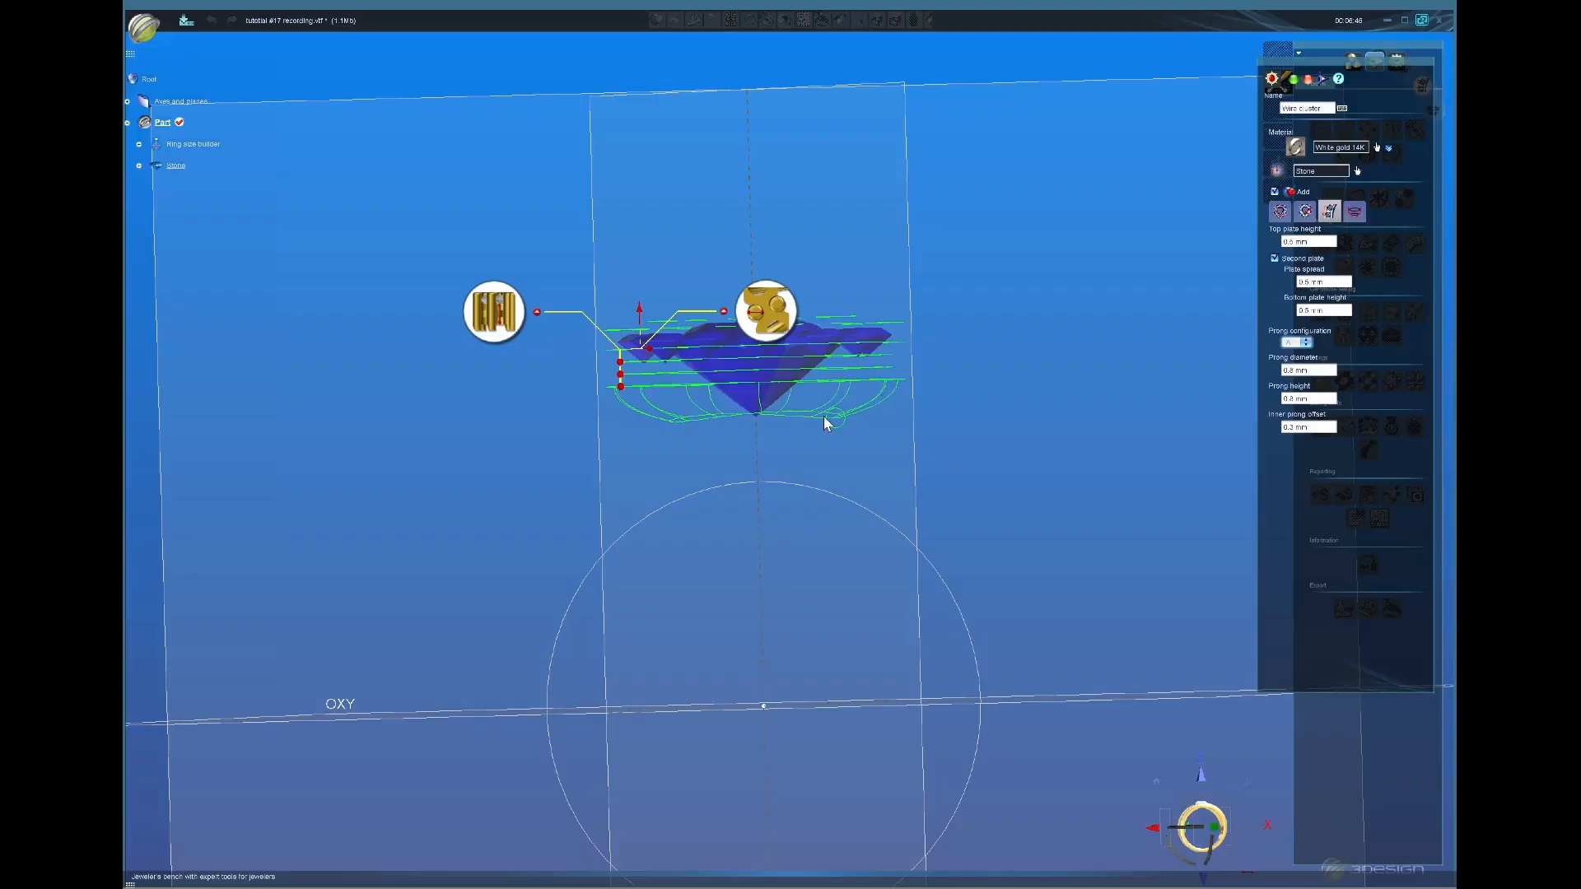
{"action": "left_click", "coordinate": [1275, 258]}
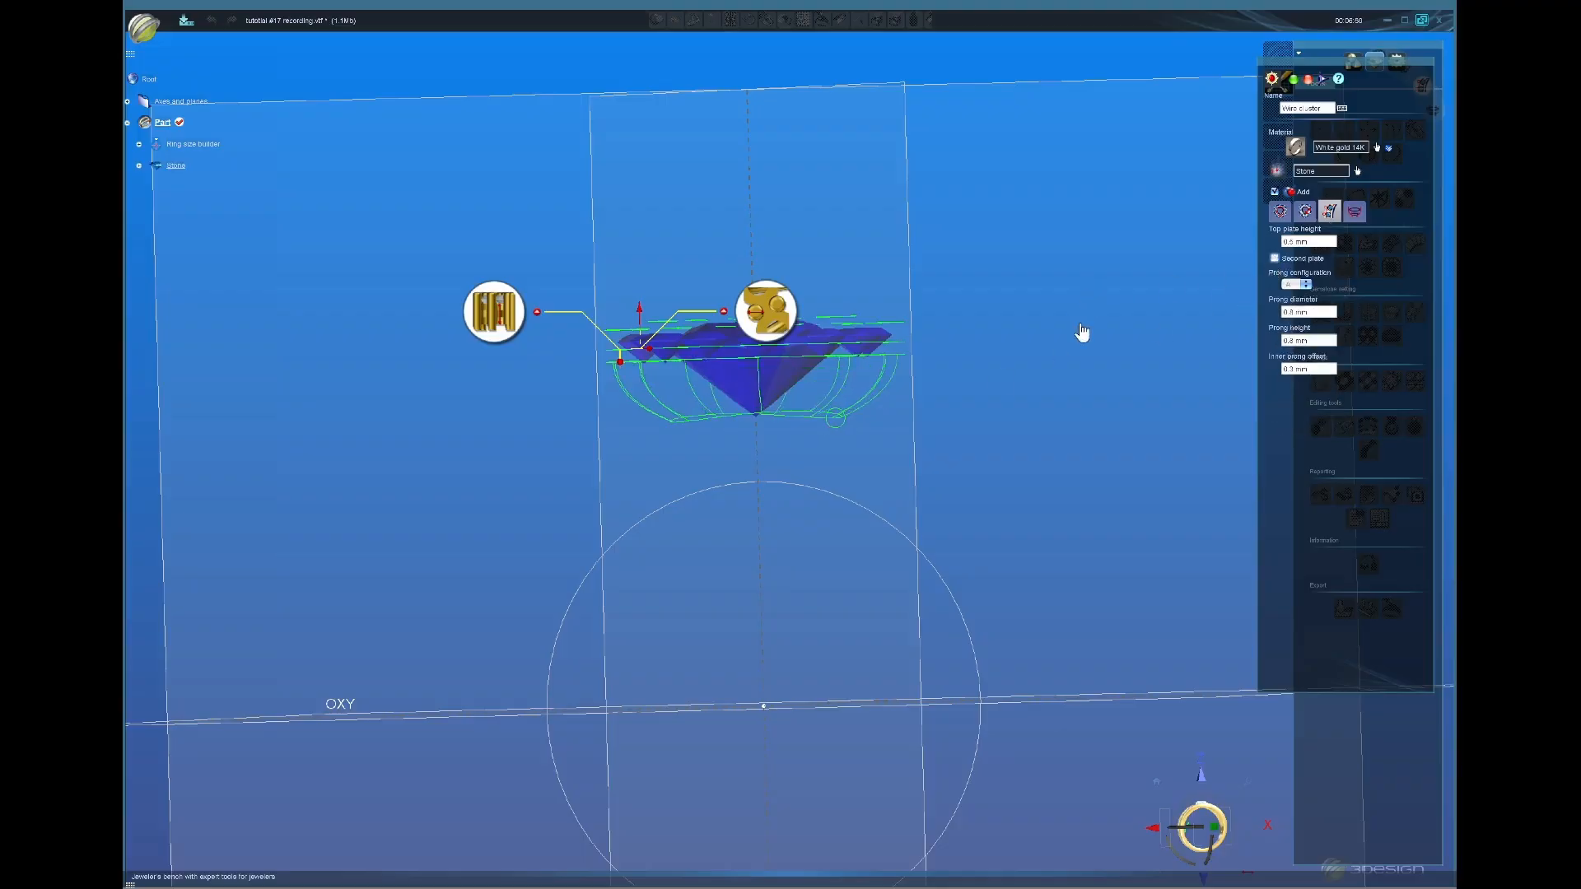
Step: Set the claw setting's top plate height to 1 mm
{"action": "double_click", "coordinate": [1321, 242]}
{"action": "type", "text": "1"}
{"action": "double_click", "coordinate": [1312, 312]}
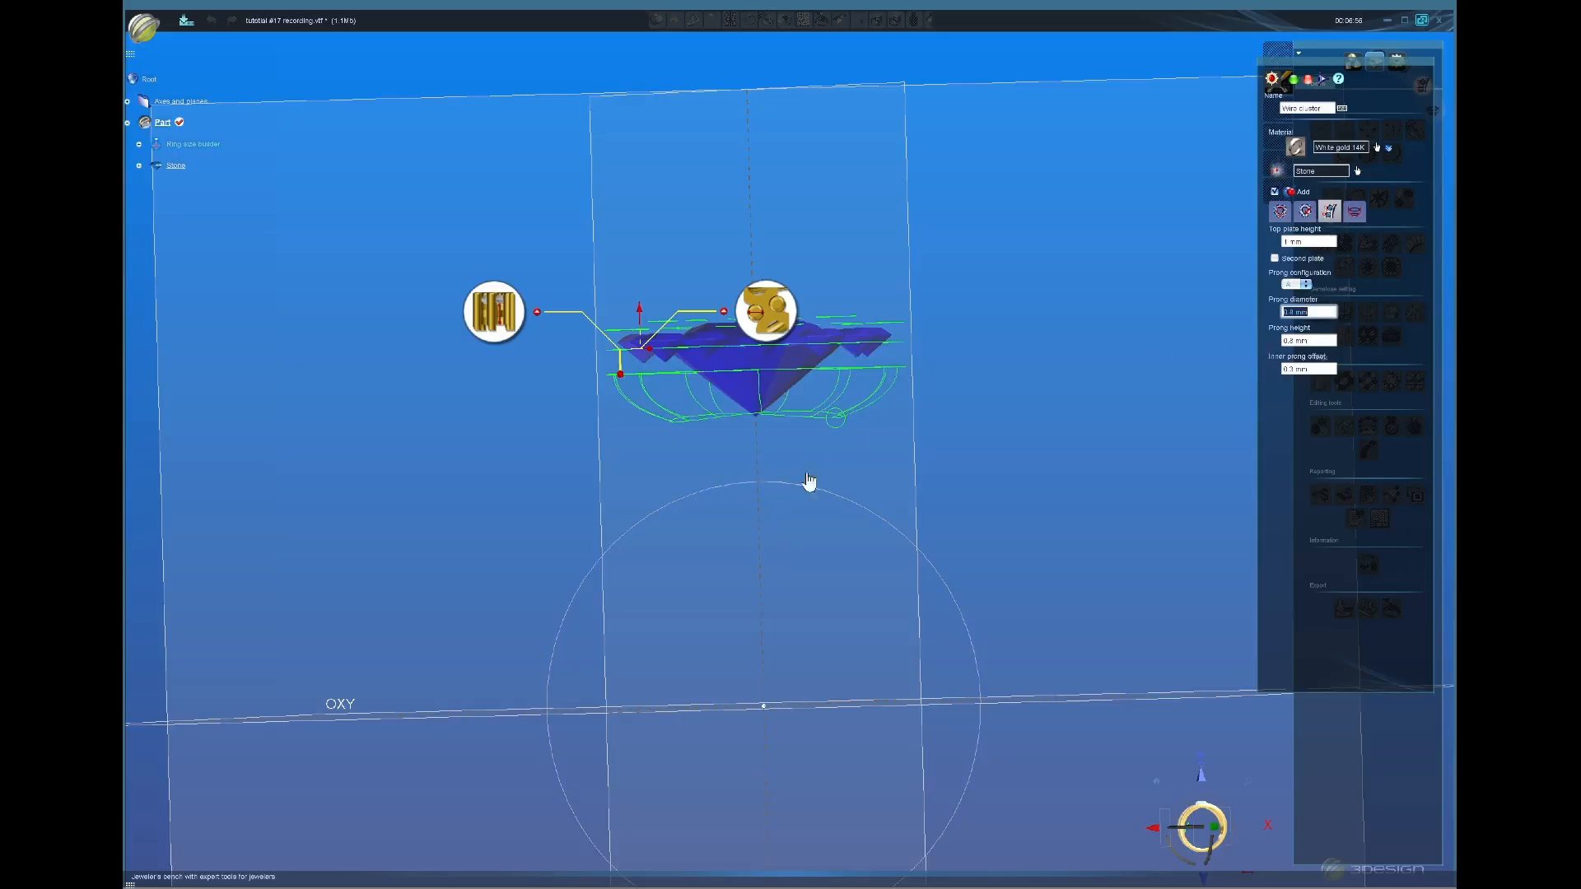
{"action": "left_click", "coordinate": [1308, 288]}
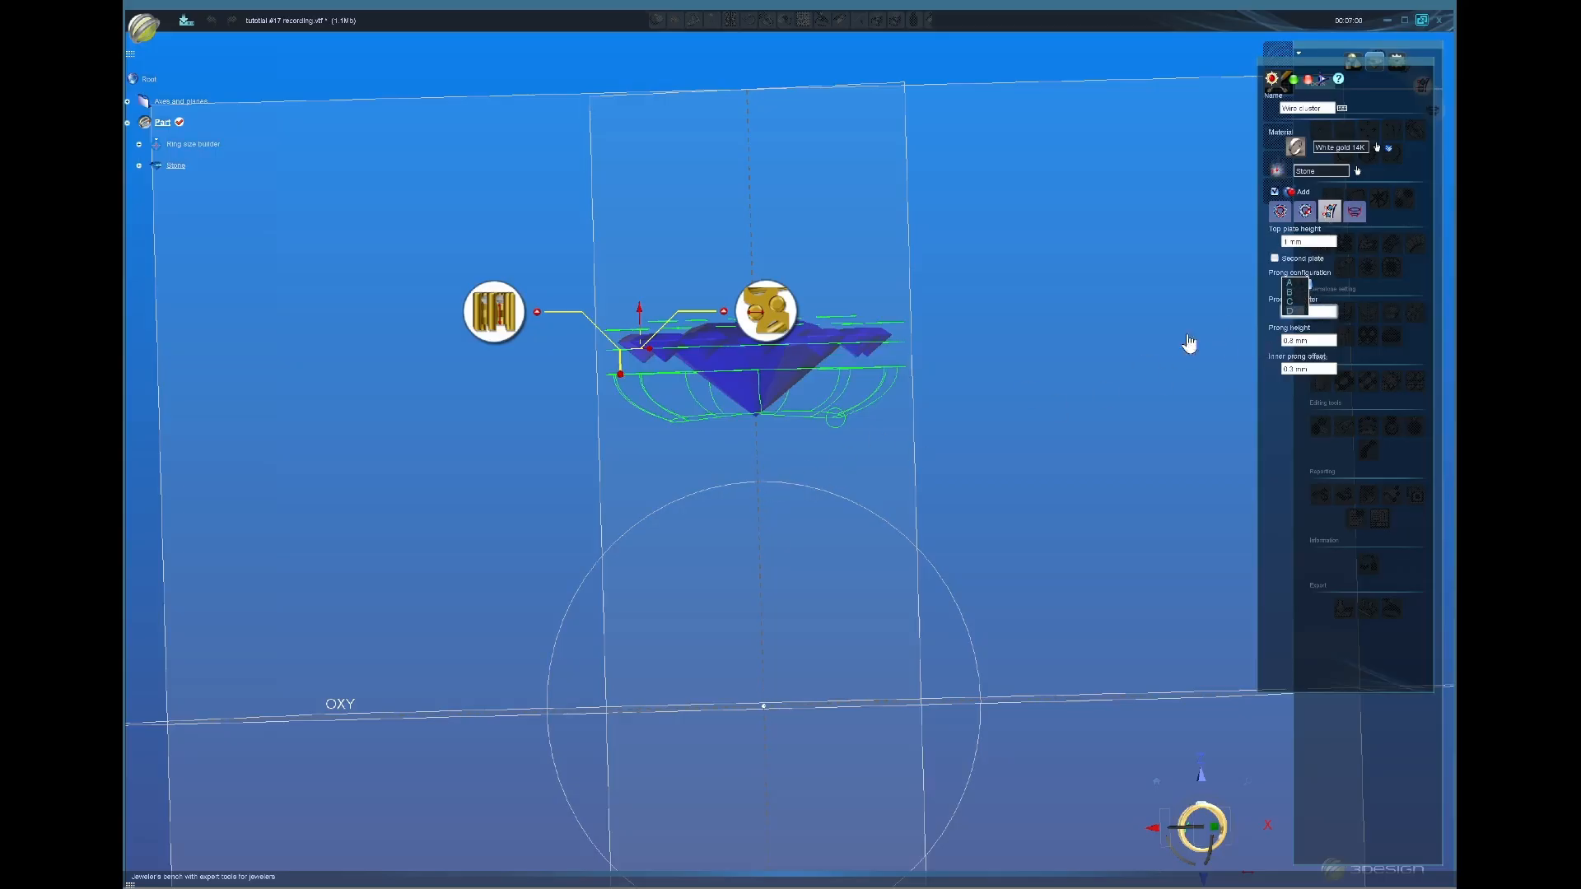
Step: Switch to the top view and change the prong configuration to B
{"action": "middle_click_drag", "start_coordinate": [761, 239], "coordinate": [783, 615]}
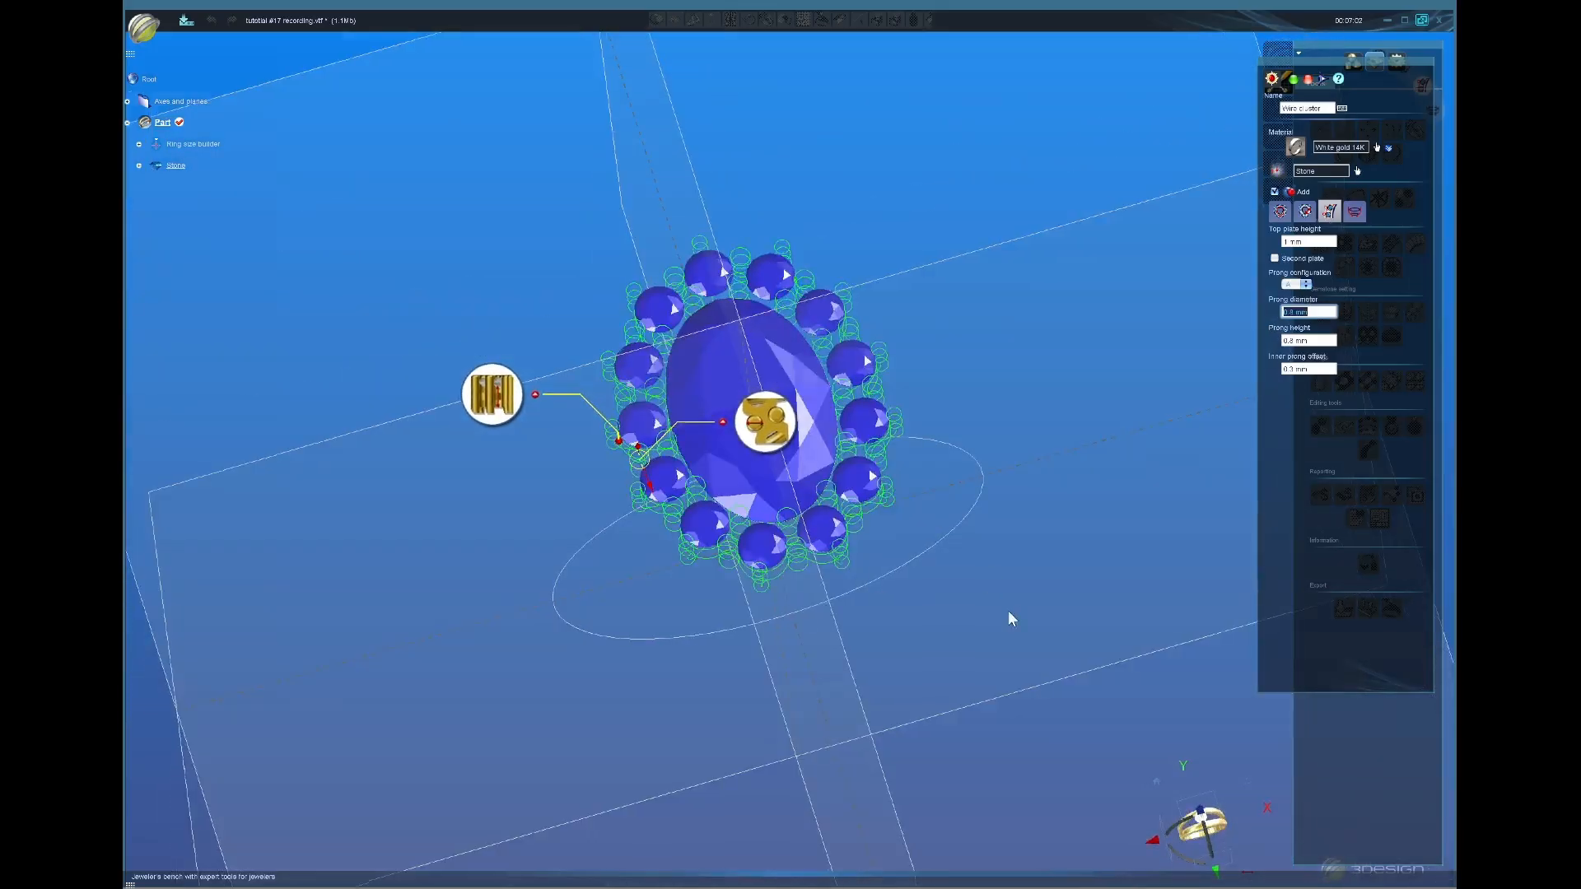
{"action": "middle_click_drag", "start_coordinate": [1007, 613], "coordinate": [997, 710]}
{"action": "left_click", "coordinate": [1204, 846]}
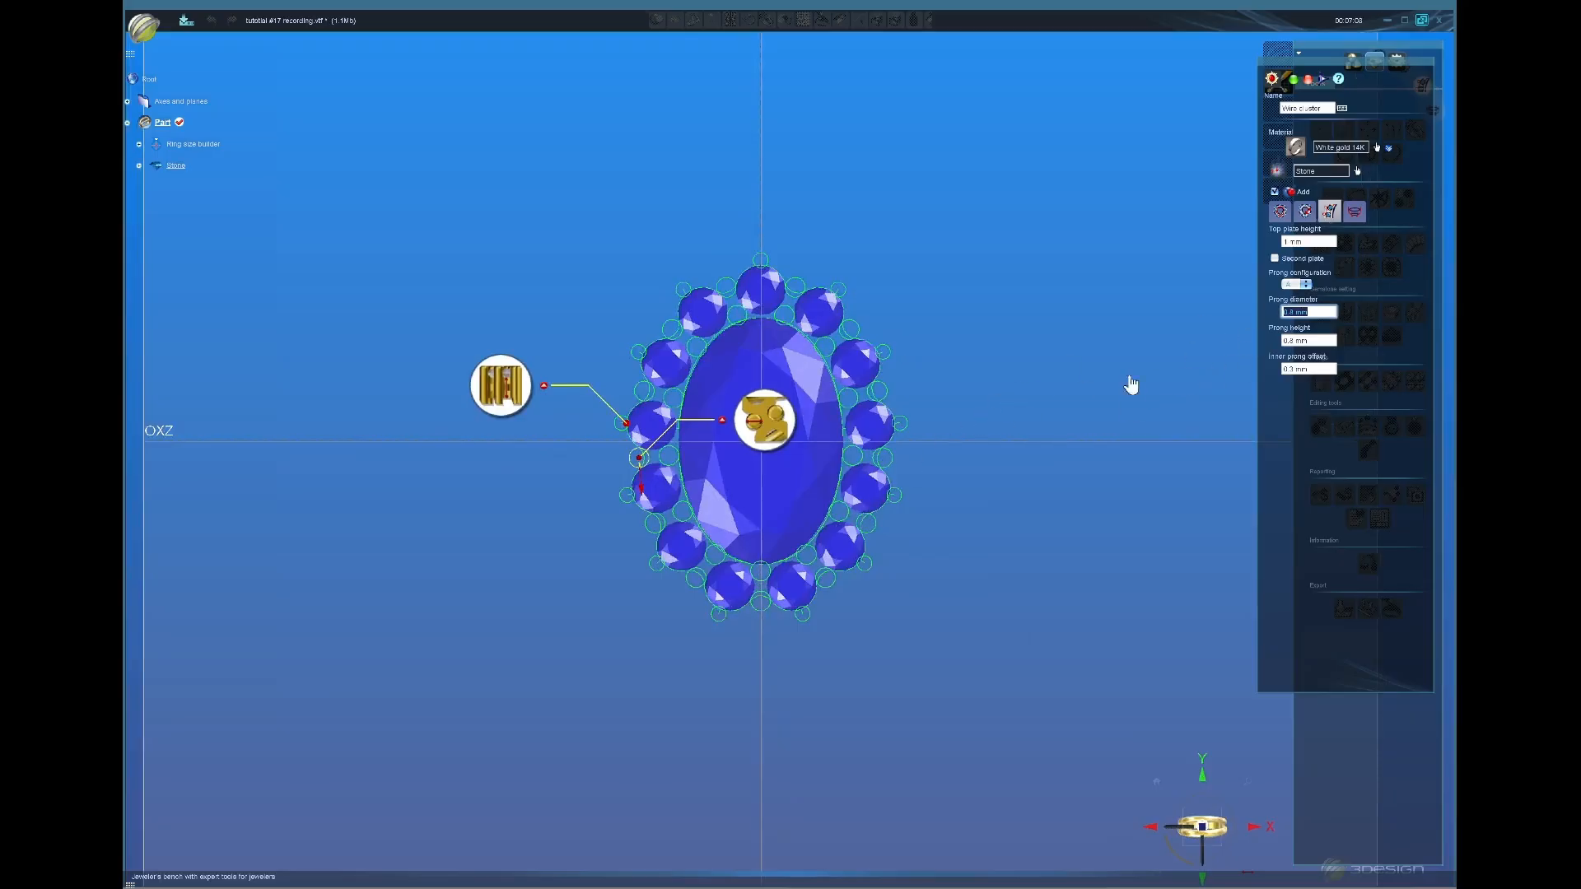
{"action": "left_click", "coordinate": [1306, 286]}
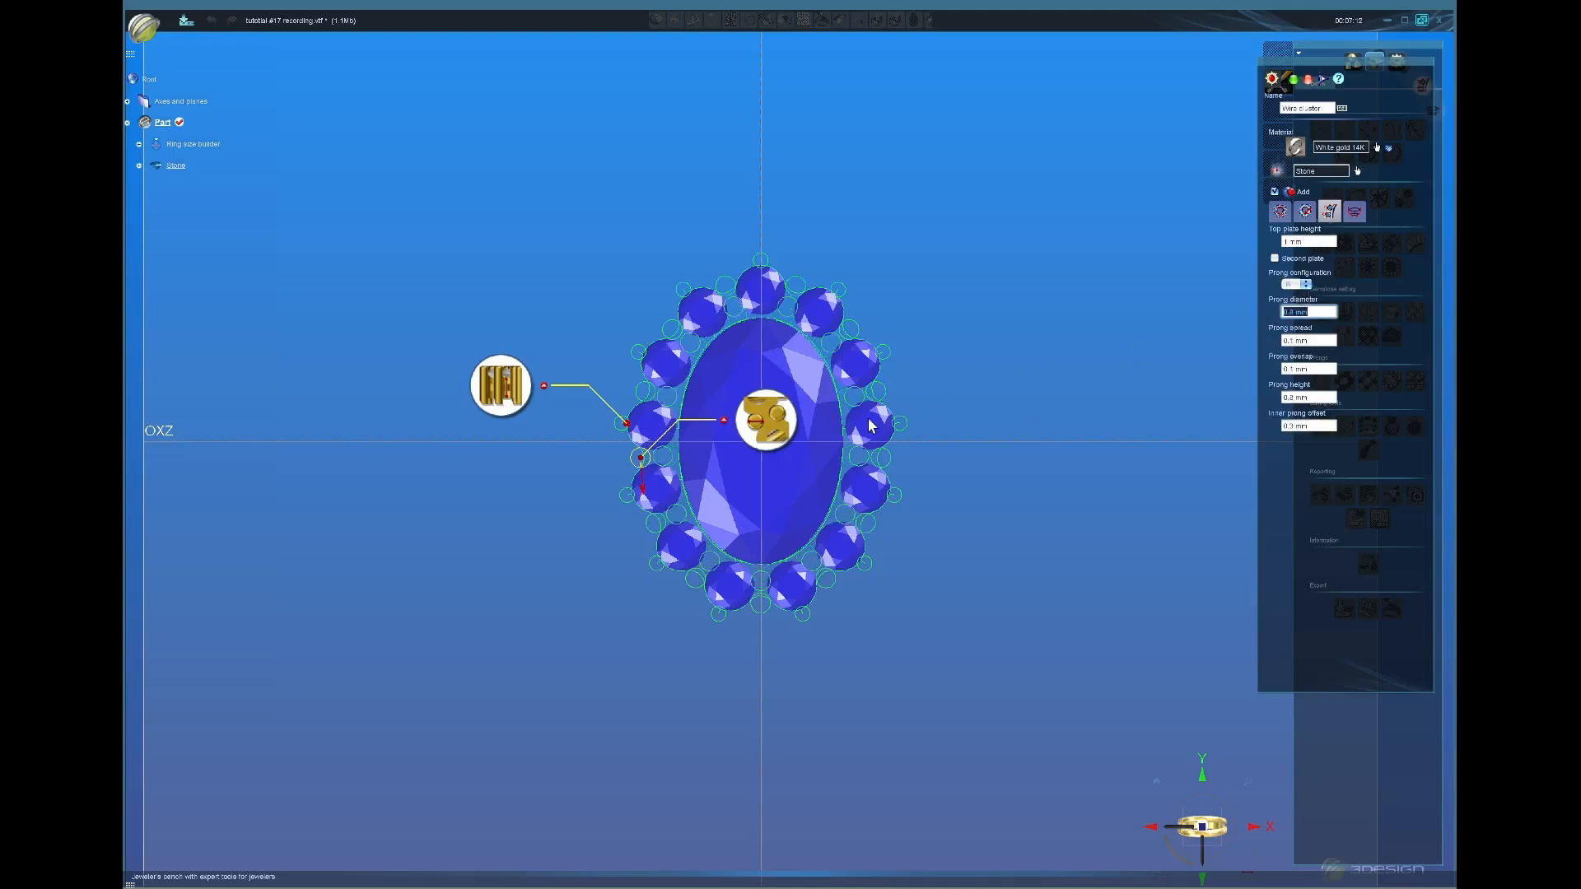
{"action": "middle_click_drag", "start_coordinate": [747, 503], "coordinate": [742, 307]}
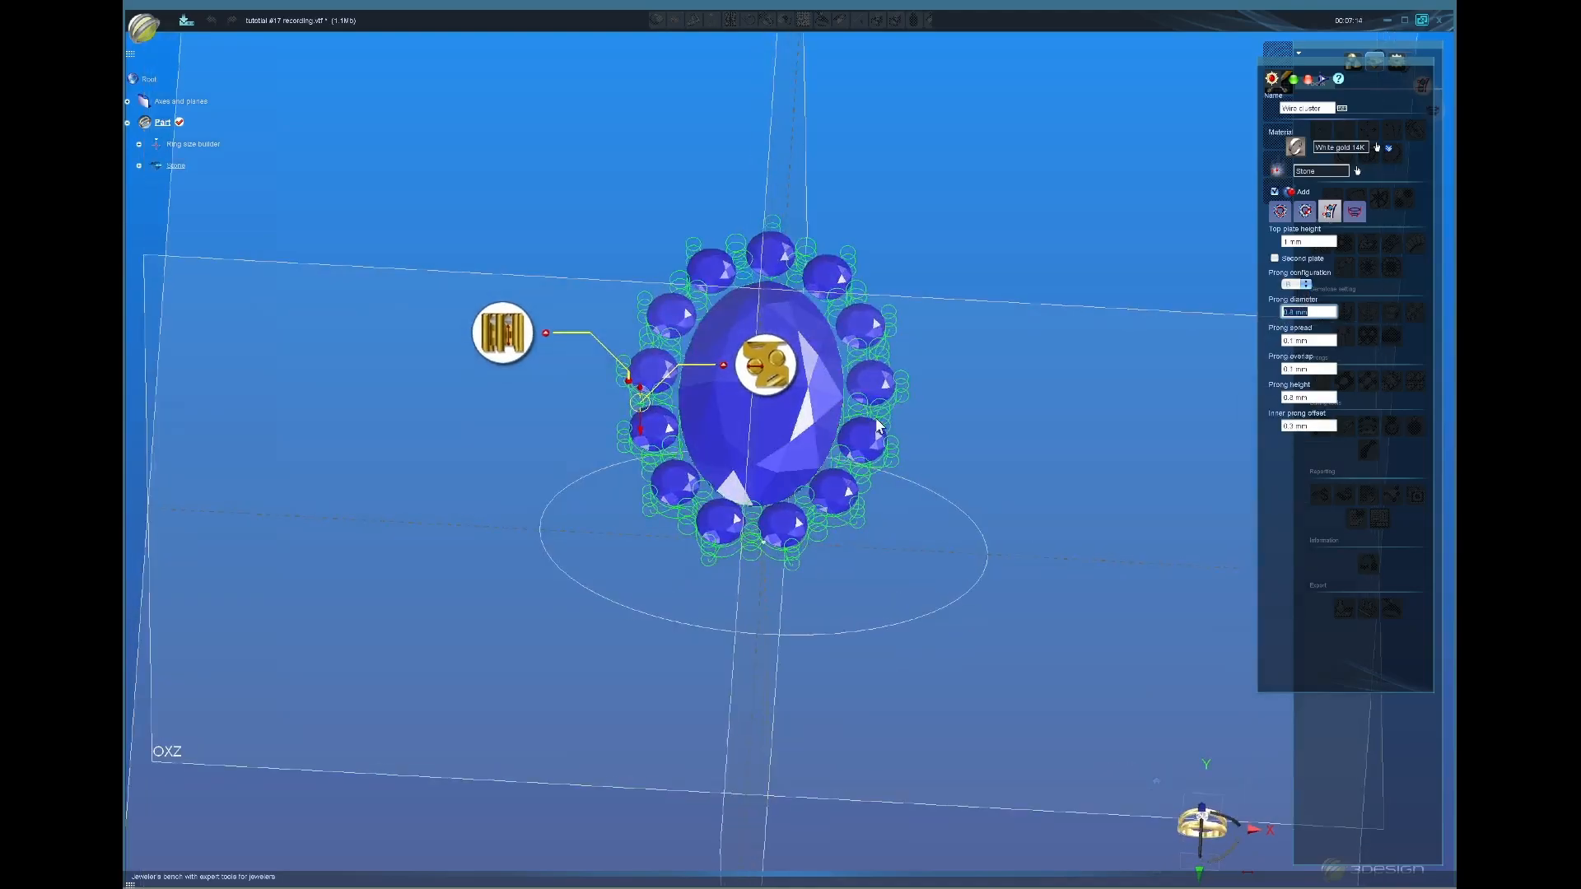
{"action": "middle_click_drag", "start_coordinate": [912, 401], "coordinate": [899, 480]}
{"action": "left_click", "coordinate": [1157, 779]}
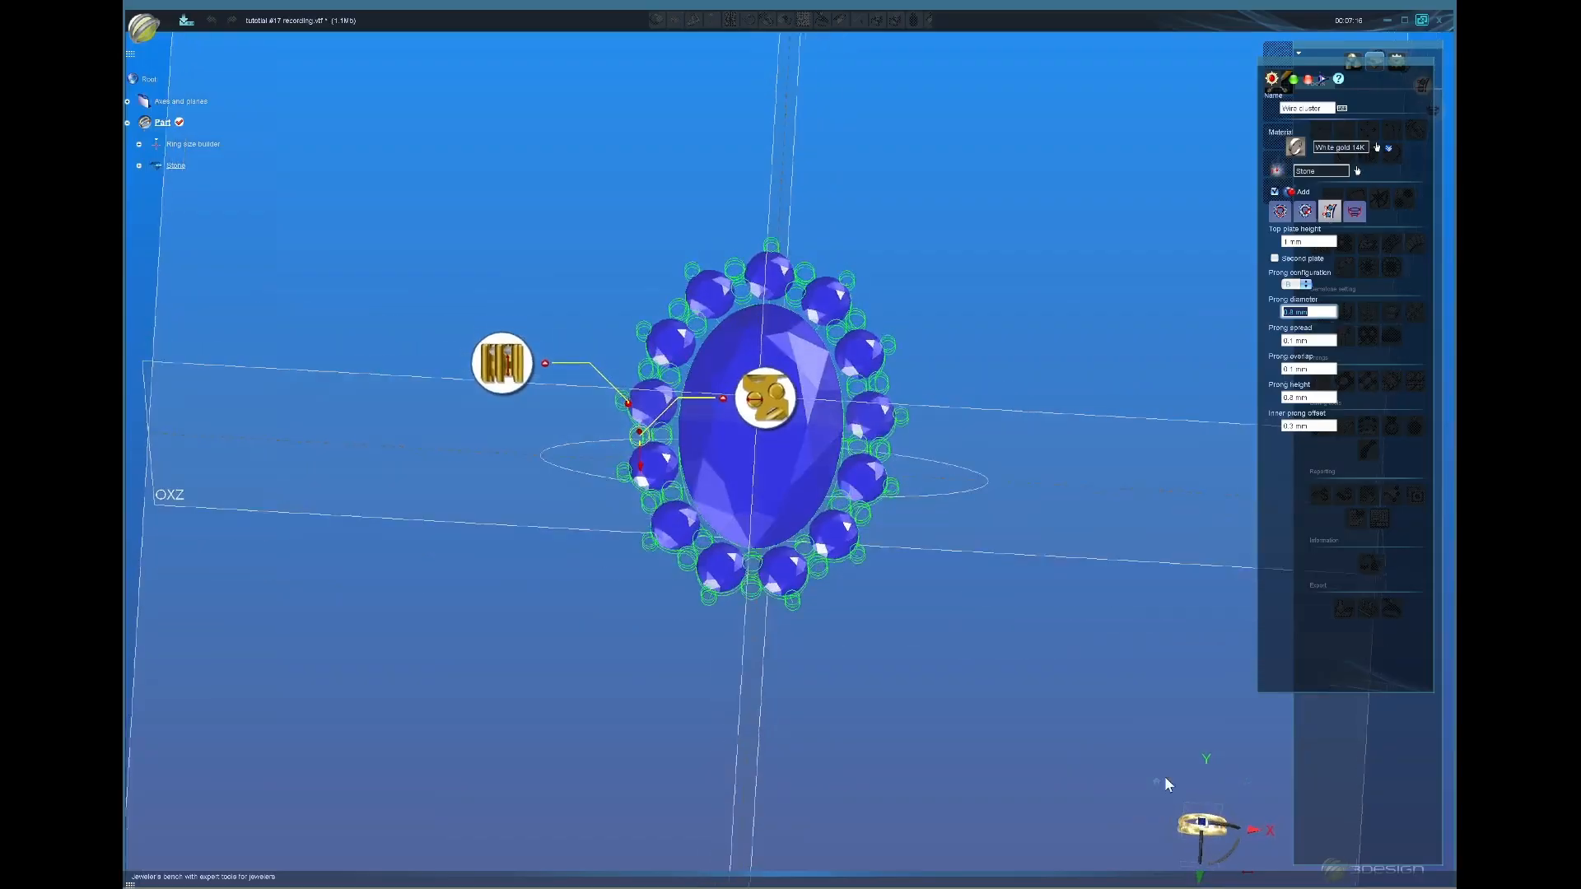
Step: Try other prong layouts, with and without shared outer prongs
{"action": "left_click", "coordinate": [1294, 285]}
{"action": "left_click", "coordinate": [1288, 299]}
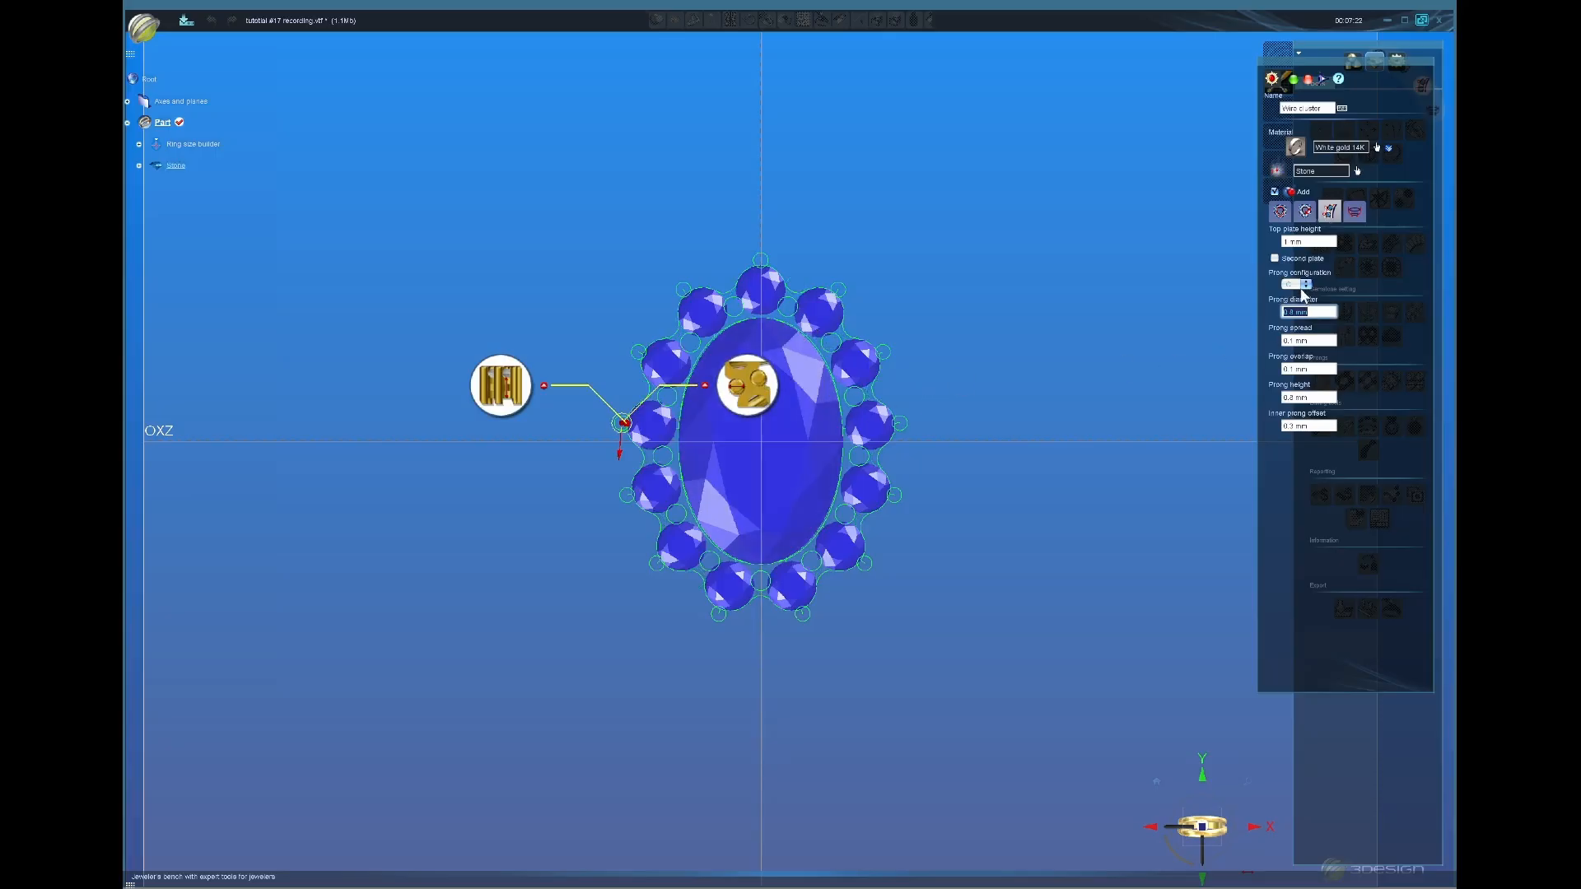
{"action": "left_click", "coordinate": [1299, 285]}
{"action": "left_click", "coordinate": [1294, 298]}
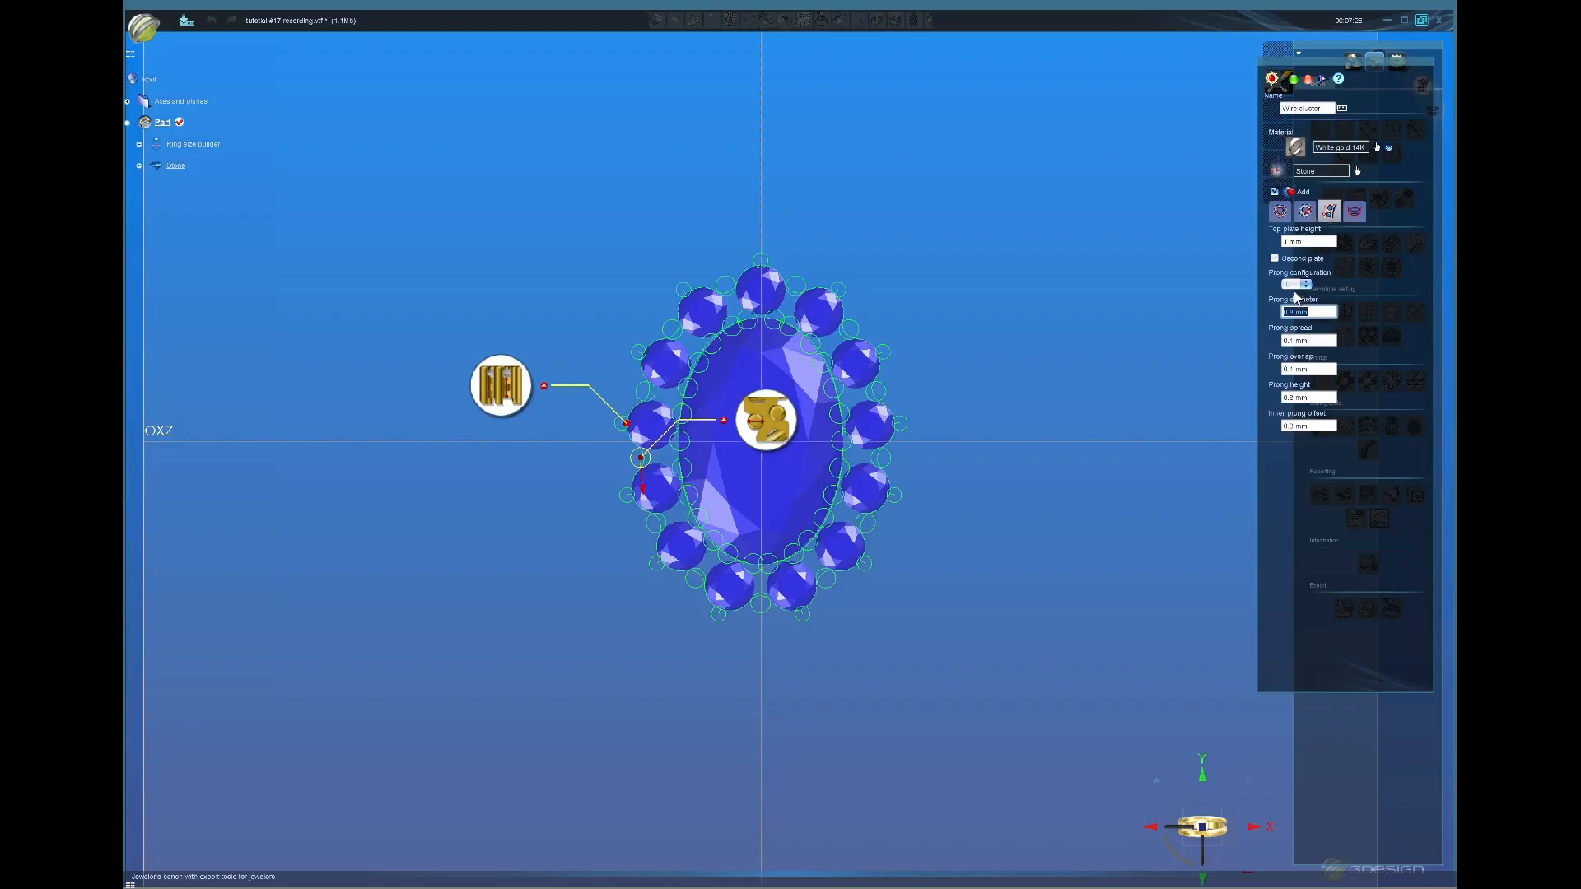
{"action": "left_click", "coordinate": [1293, 285]}
Step: Orbit to an oblique view and choose a different prong configuration
{"action": "middle_click_drag", "start_coordinate": [777, 646], "coordinate": [792, 491]}
{"action": "middle_click_drag", "start_coordinate": [955, 595], "coordinate": [896, 540]}
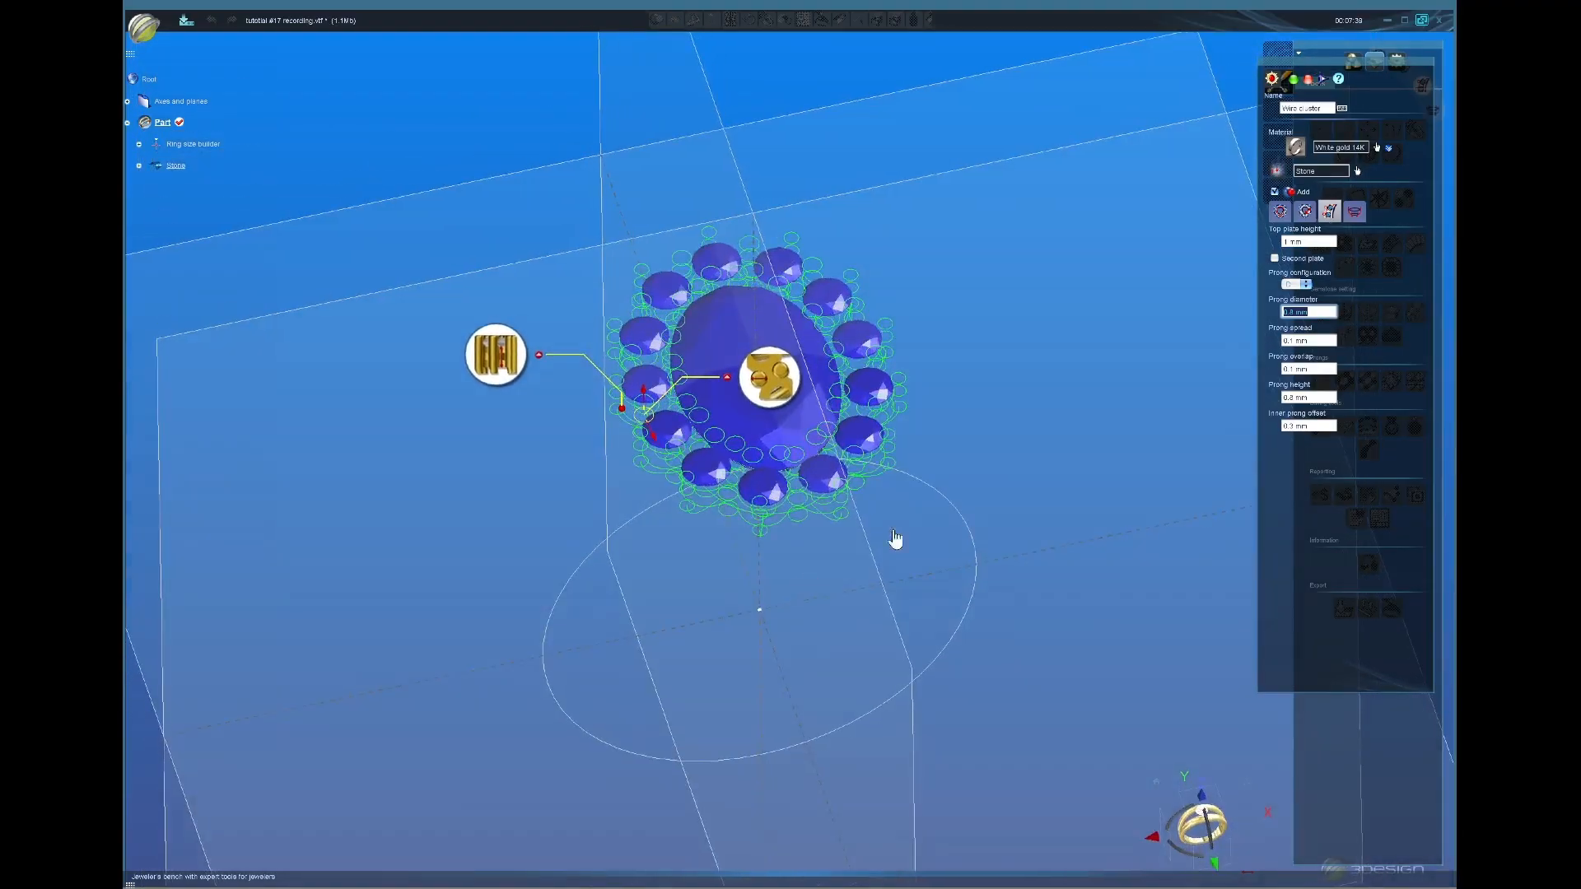
{"action": "left_click", "coordinate": [1291, 285]}
{"action": "left_click", "coordinate": [1291, 262]}
Step: Set the prong diameter to 1.1 mm, then spin it down to 0.8 mm
{"action": "middle_click_drag", "start_coordinate": [558, 430], "coordinate": [911, 625]}
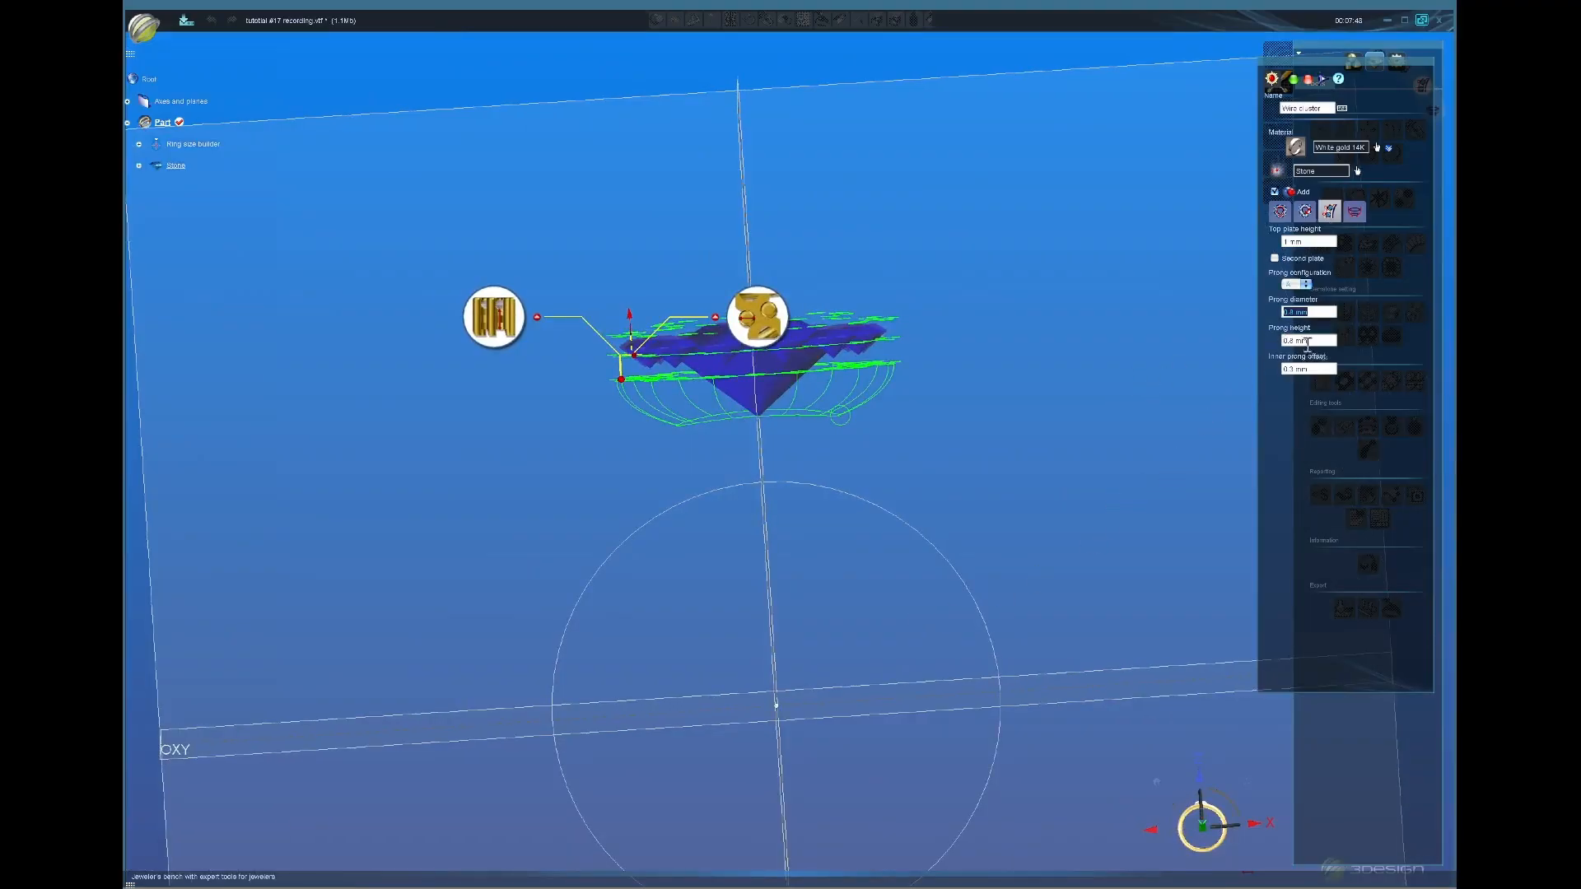
{"action": "mouse_move", "coordinate": [791, 375]}
{"action": "middle_mouse_down"}
{"action": "mouse_move", "coordinate": [801, 428]}
{"action": "mouse_move", "coordinate": [1210, 388]}
{"action": "middle_mouse_up"}
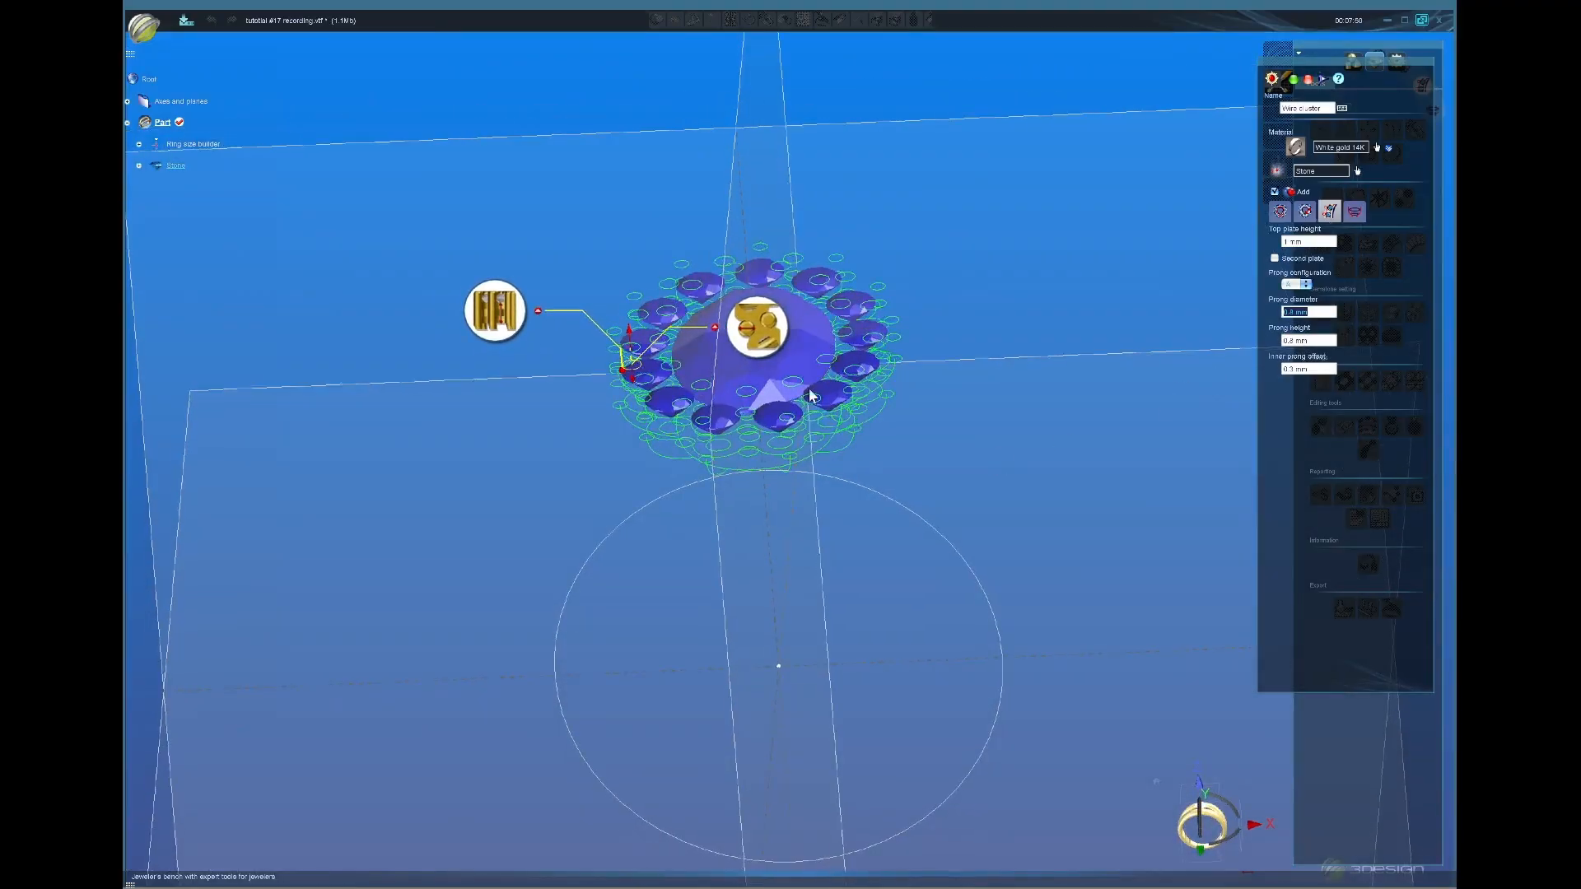
{"action": "middle_click_drag", "start_coordinate": [812, 395], "coordinate": [1208, 363]}
{"action": "type", "text": "1.1"}
{"action": "key", "text": "Return"}
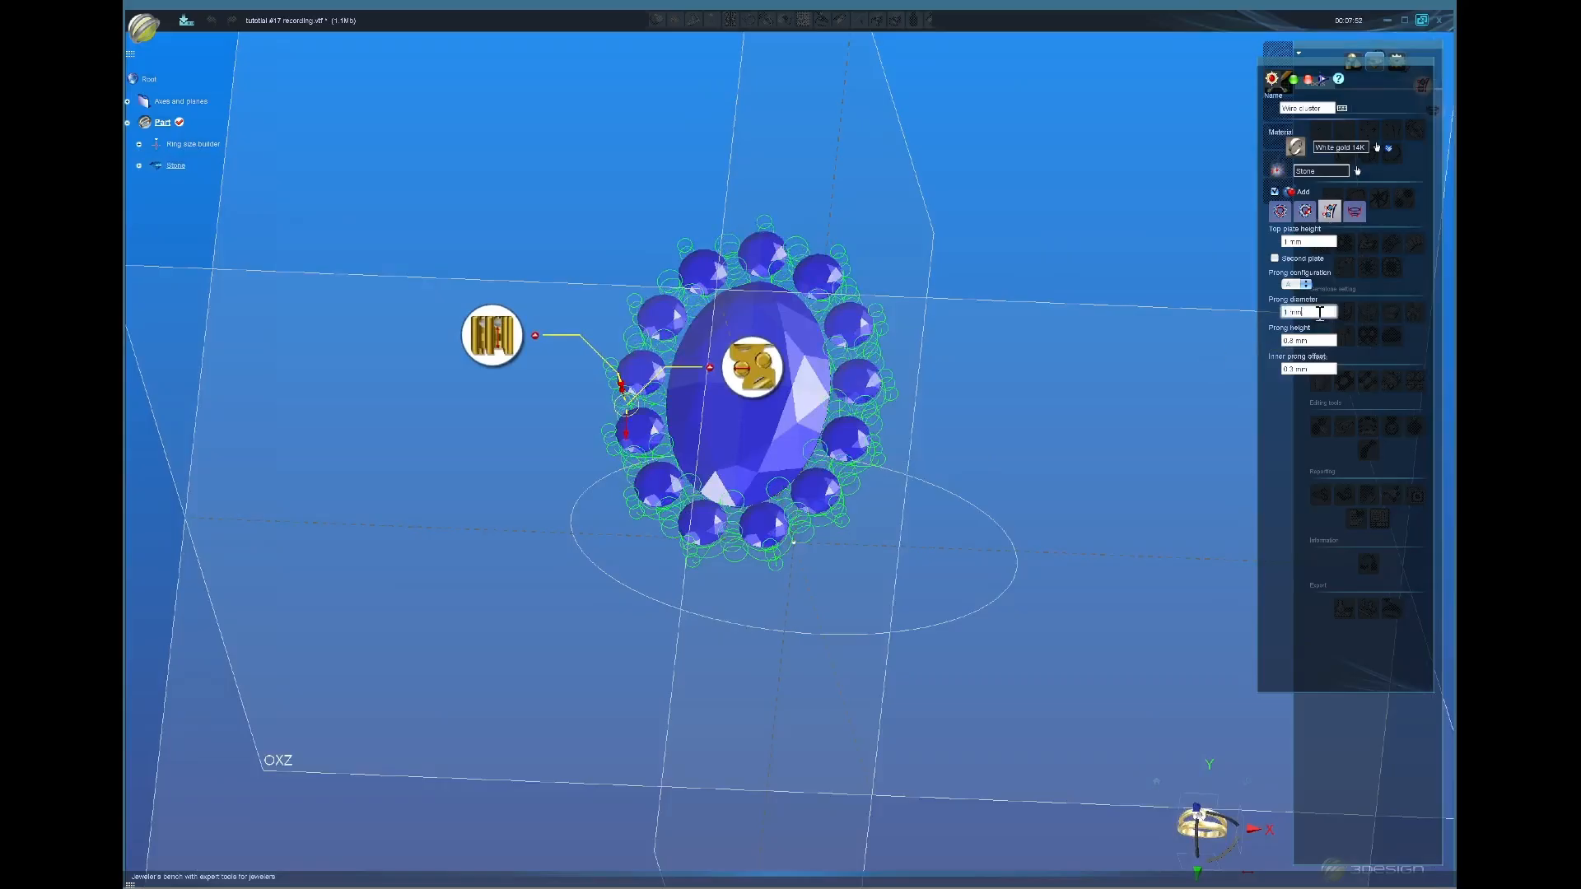
{"action": "scroll", "coordinate": [1320, 314], "scroll_direction": "down", "scroll_amount": 1}
{"action": "middle_click_drag", "start_coordinate": [882, 327], "coordinate": [893, 294]}
{"action": "left_click", "coordinate": [1323, 314]}
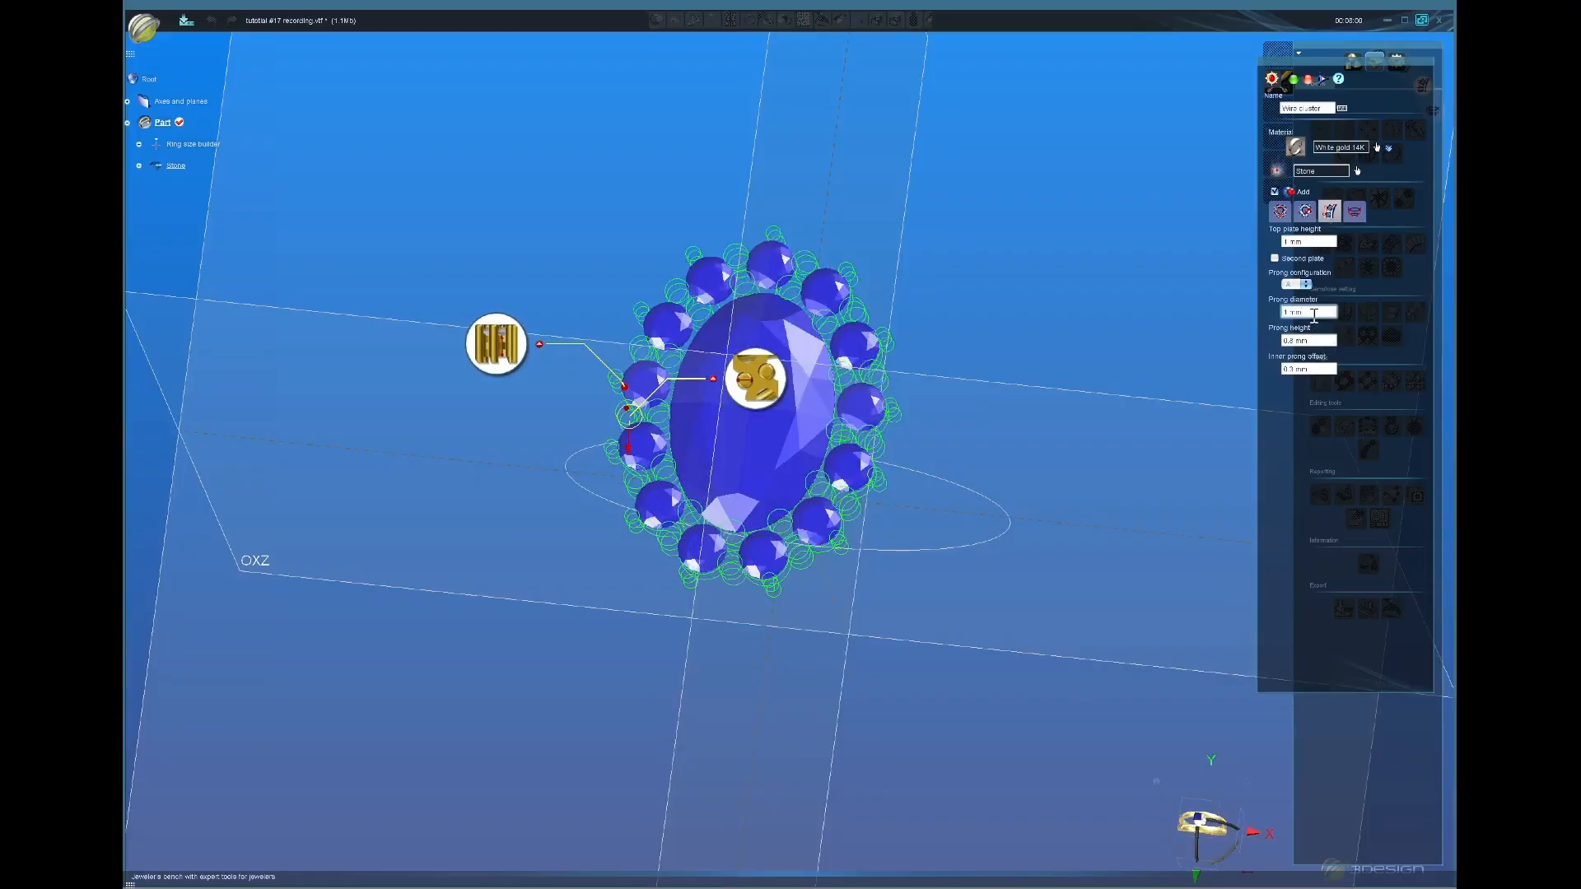
{"action": "scroll", "coordinate": [1314, 316], "scroll_direction": "down", "scroll_amount": 1}
{"action": "scroll", "coordinate": [1315, 316], "scroll_direction": "down", "scroll_amount": 1}
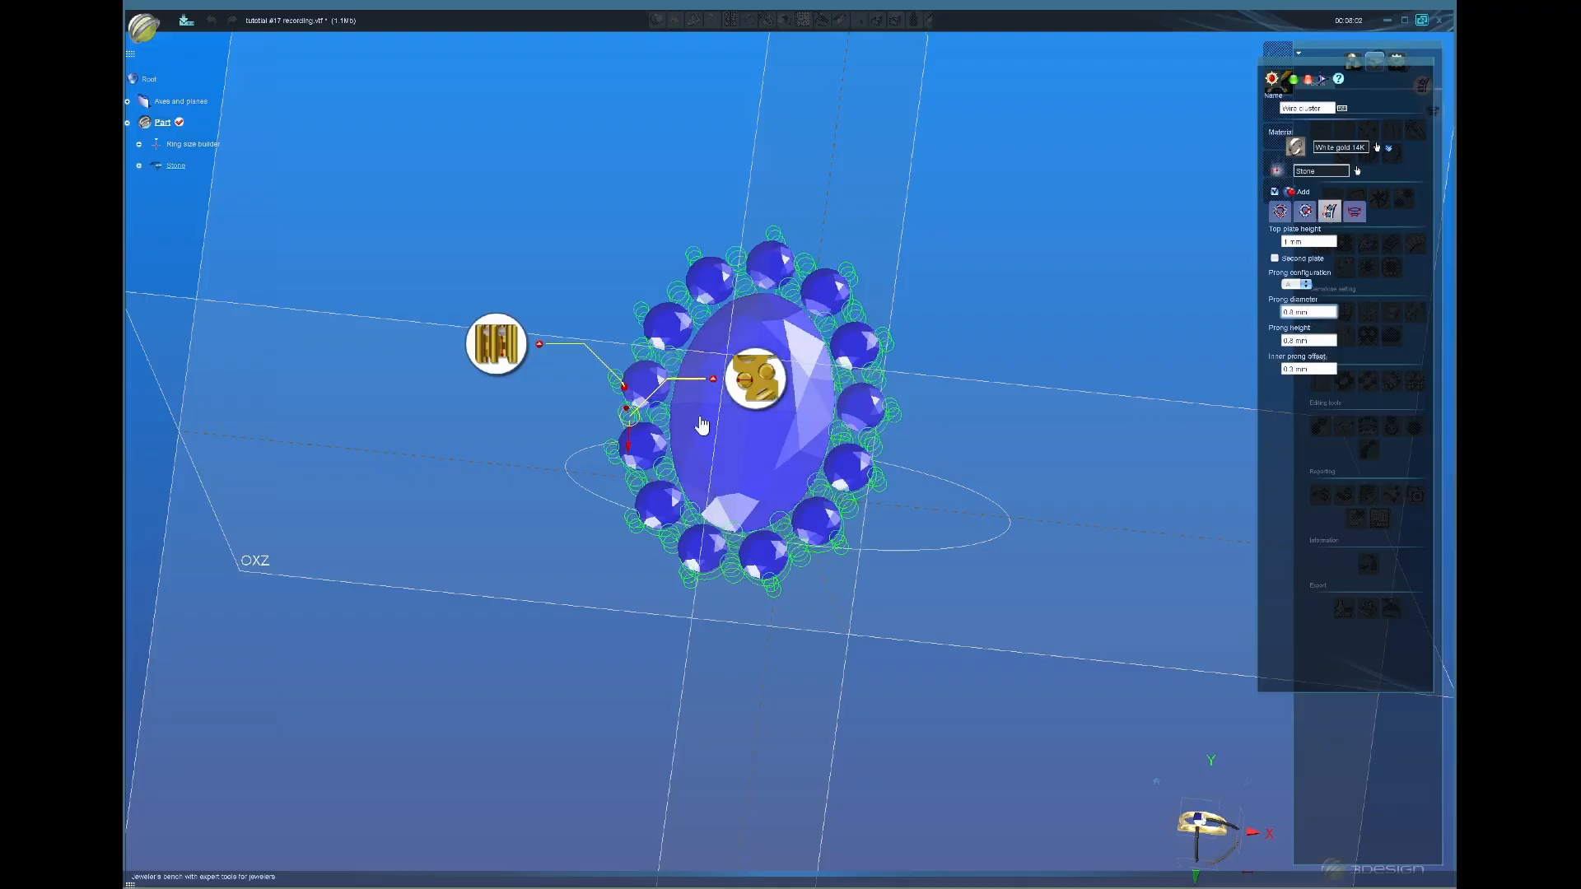
{"action": "middle_click_drag", "start_coordinate": [699, 421], "coordinate": [763, 461]}
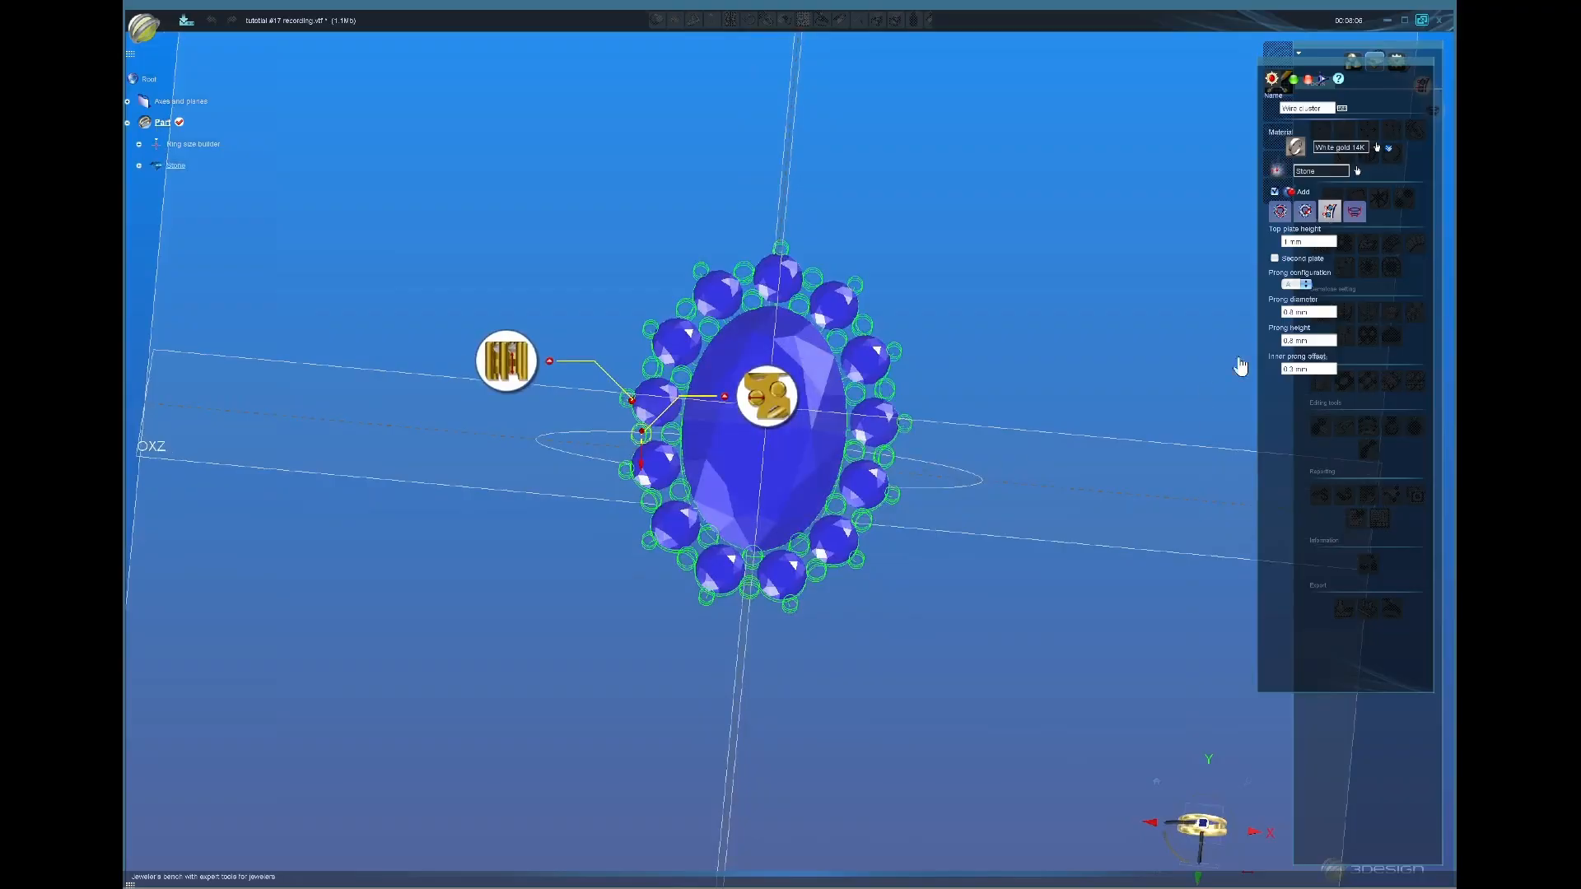
{"action": "middle_click_drag", "start_coordinate": [640, 547], "coordinate": [1257, 379]}
Step: Try several inner prong offset values with the spinner while orbiting the cluster
{"action": "left_click", "coordinate": [1317, 374]}
{"action": "scroll", "coordinate": [1316, 374], "scroll_direction": "up", "scroll_amount": 1}
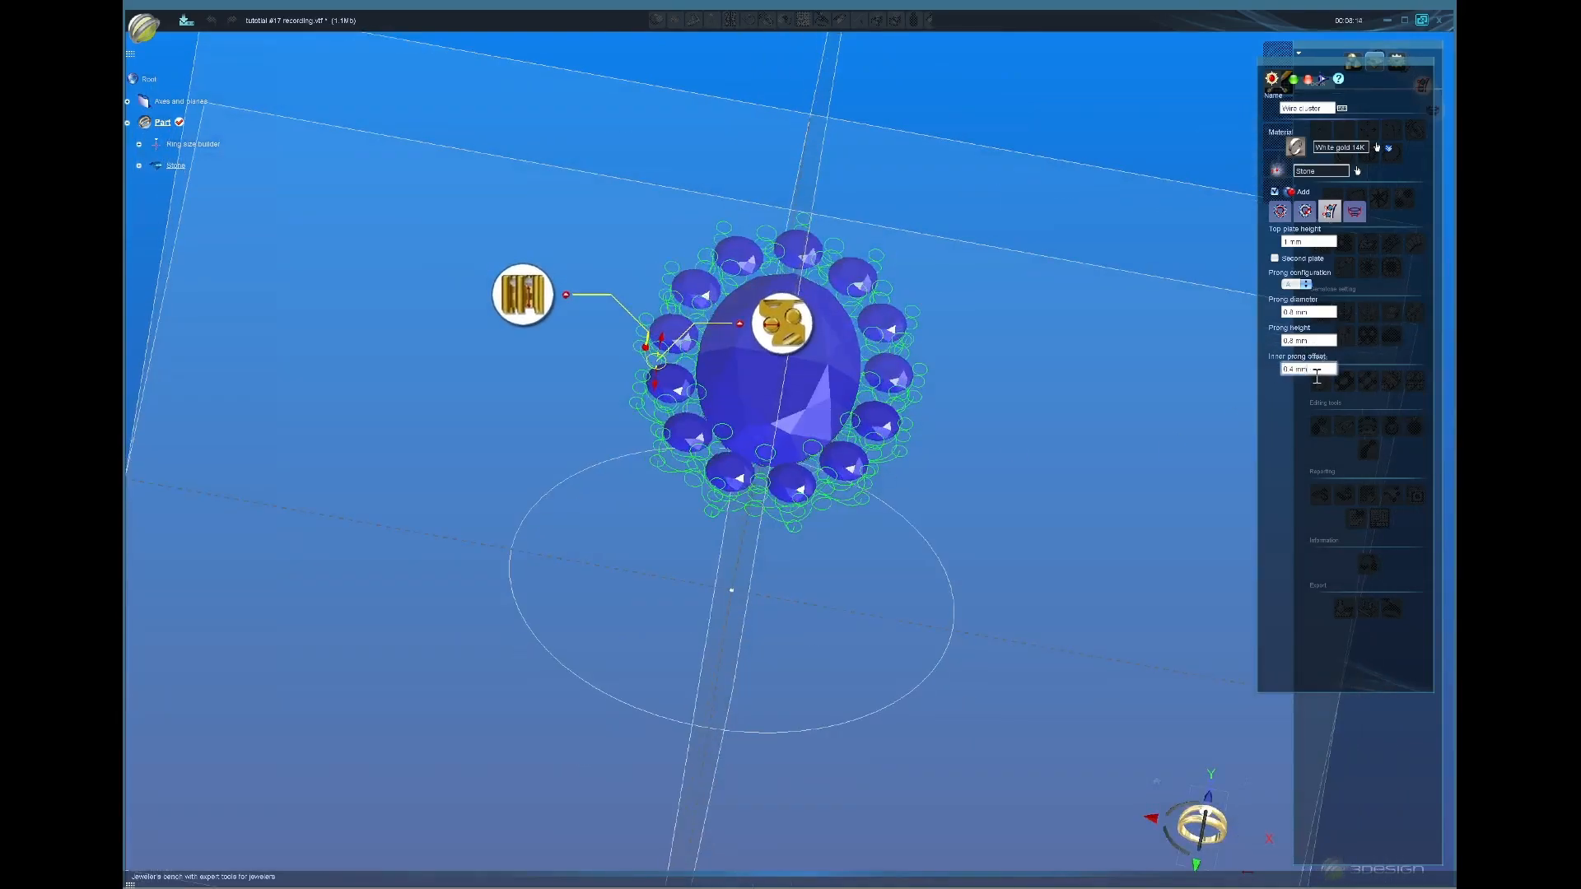
{"action": "scroll", "coordinate": [1317, 377], "scroll_direction": "down", "scroll_amount": 1}
{"action": "middle_click_drag", "start_coordinate": [569, 461], "coordinate": [650, 444]}
{"action": "left_click", "coordinate": [1315, 374]}
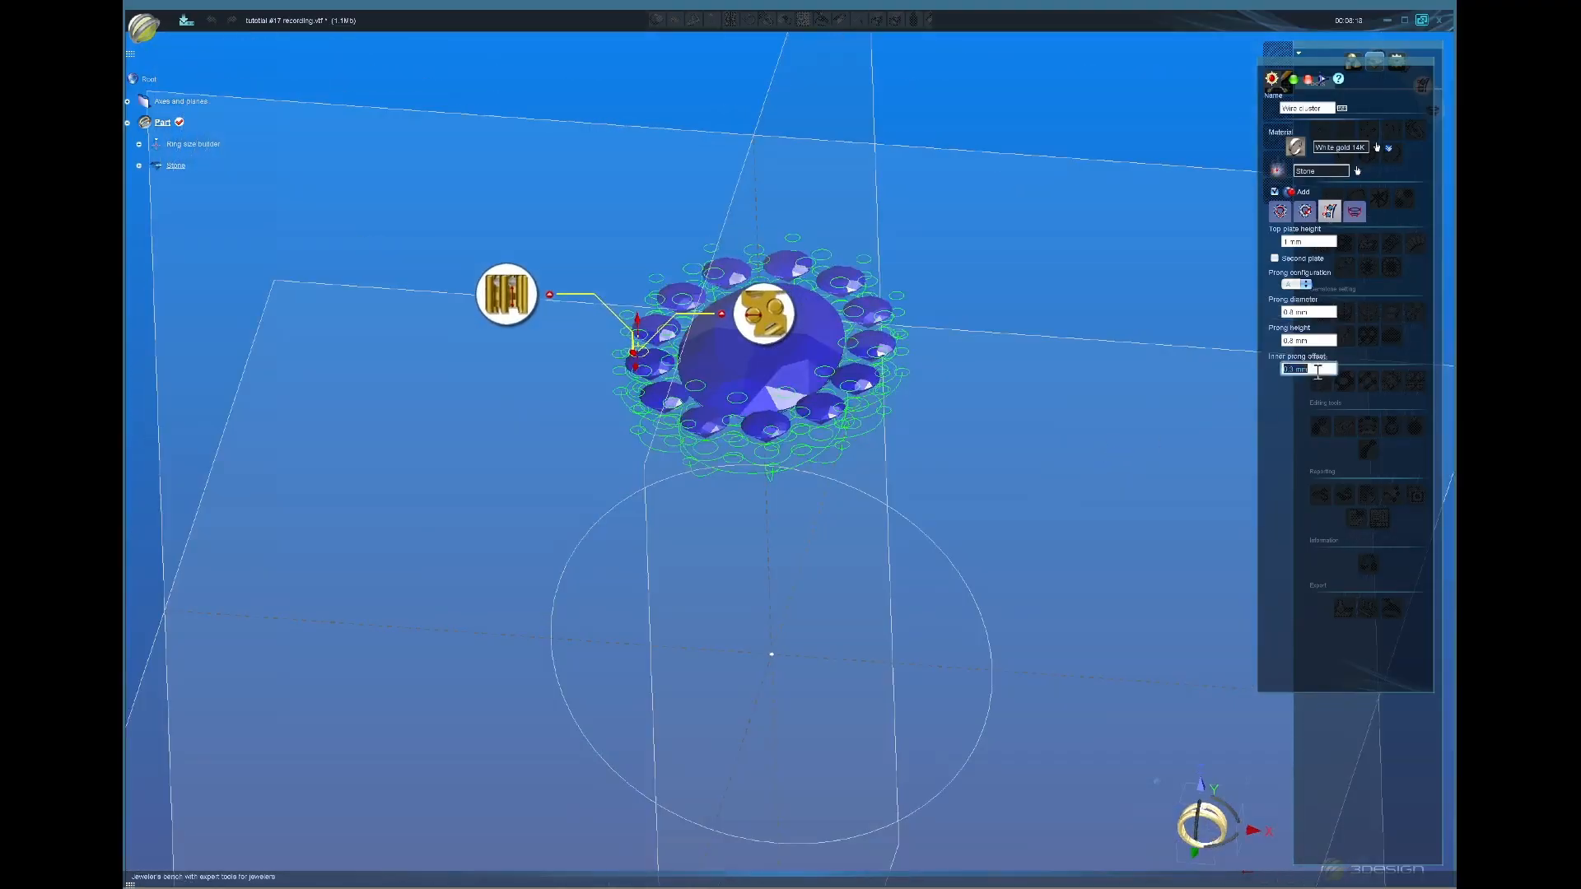
{"action": "scroll", "coordinate": [1315, 375], "scroll_direction": "up", "scroll_amount": 1}
{"action": "scroll", "coordinate": [1314, 375], "scroll_direction": "up", "scroll_amount": 2}
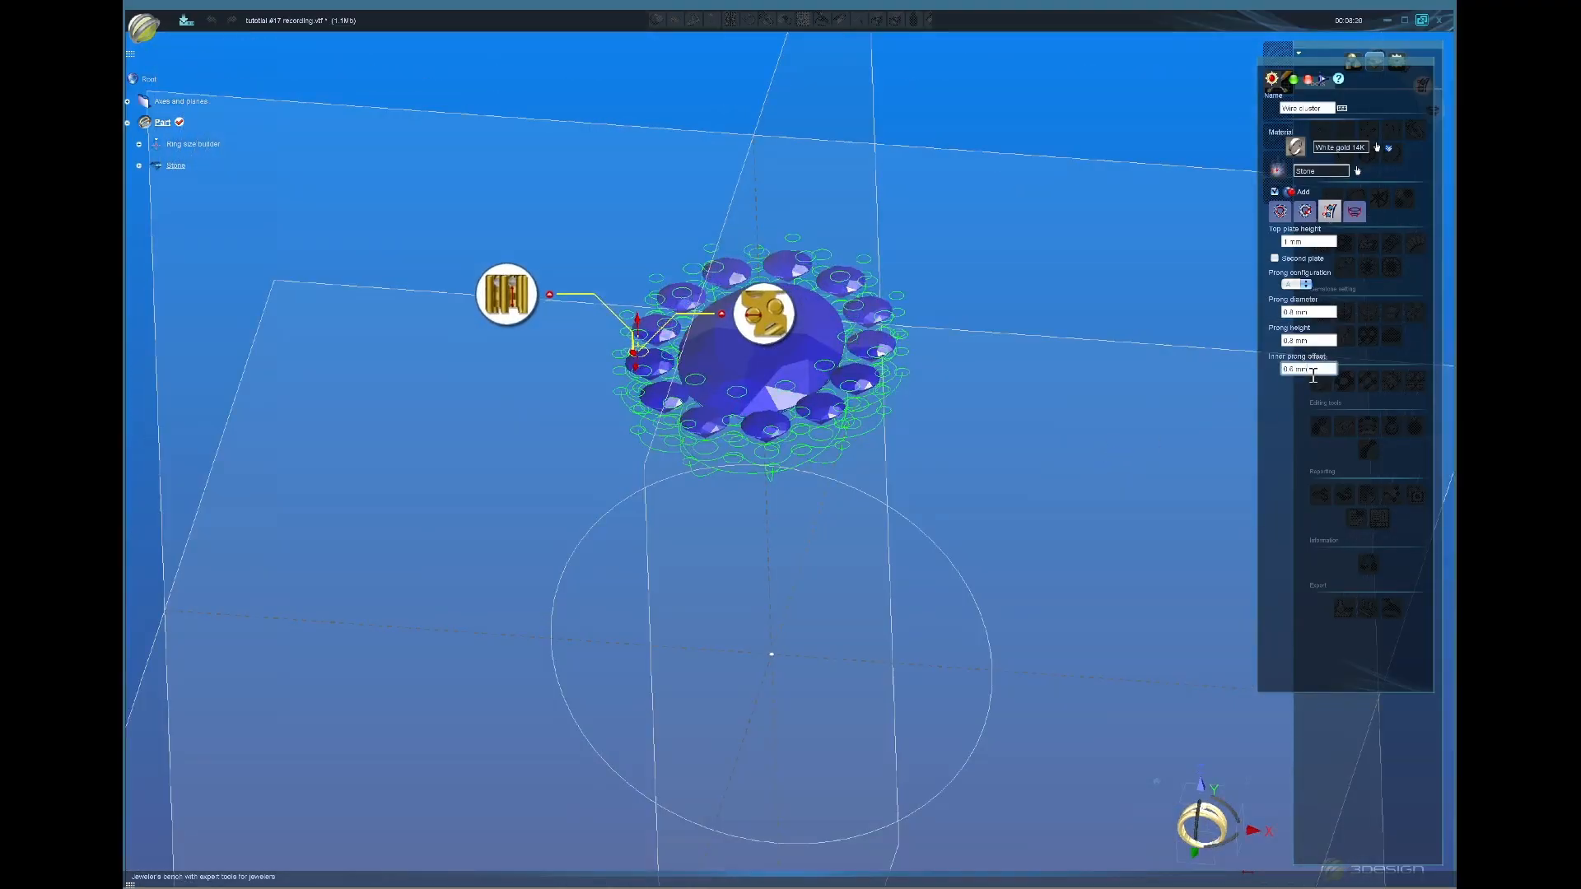
{"action": "scroll", "coordinate": [1314, 374], "scroll_direction": "up", "scroll_amount": 1}
{"action": "middle_click_drag", "start_coordinate": [981, 452], "coordinate": [857, 275]}
Step: Set the inner prong offset to 0.4 mm, then spin it down to 0 mm
{"action": "double_click", "coordinate": [1332, 368]}
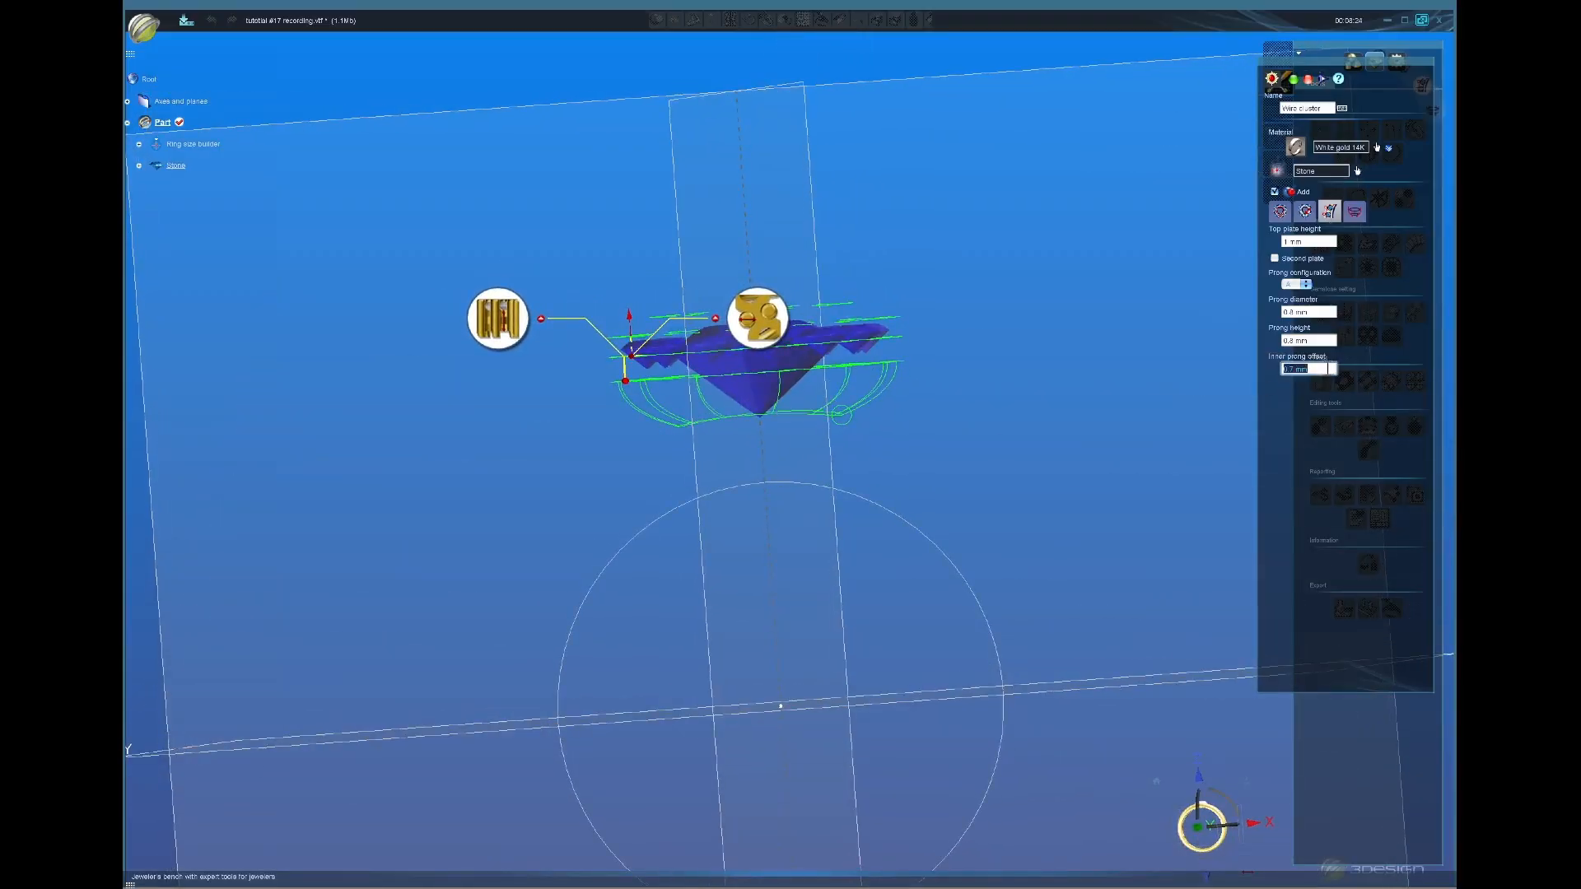
{"action": "type", "text": "0.4"}
{"action": "key", "text": "Return"}
{"action": "scroll", "coordinate": [1325, 370], "scroll_direction": "down", "scroll_amount": 2}
{"action": "scroll", "coordinate": [1325, 370], "scroll_direction": "down", "scroll_amount": 2}
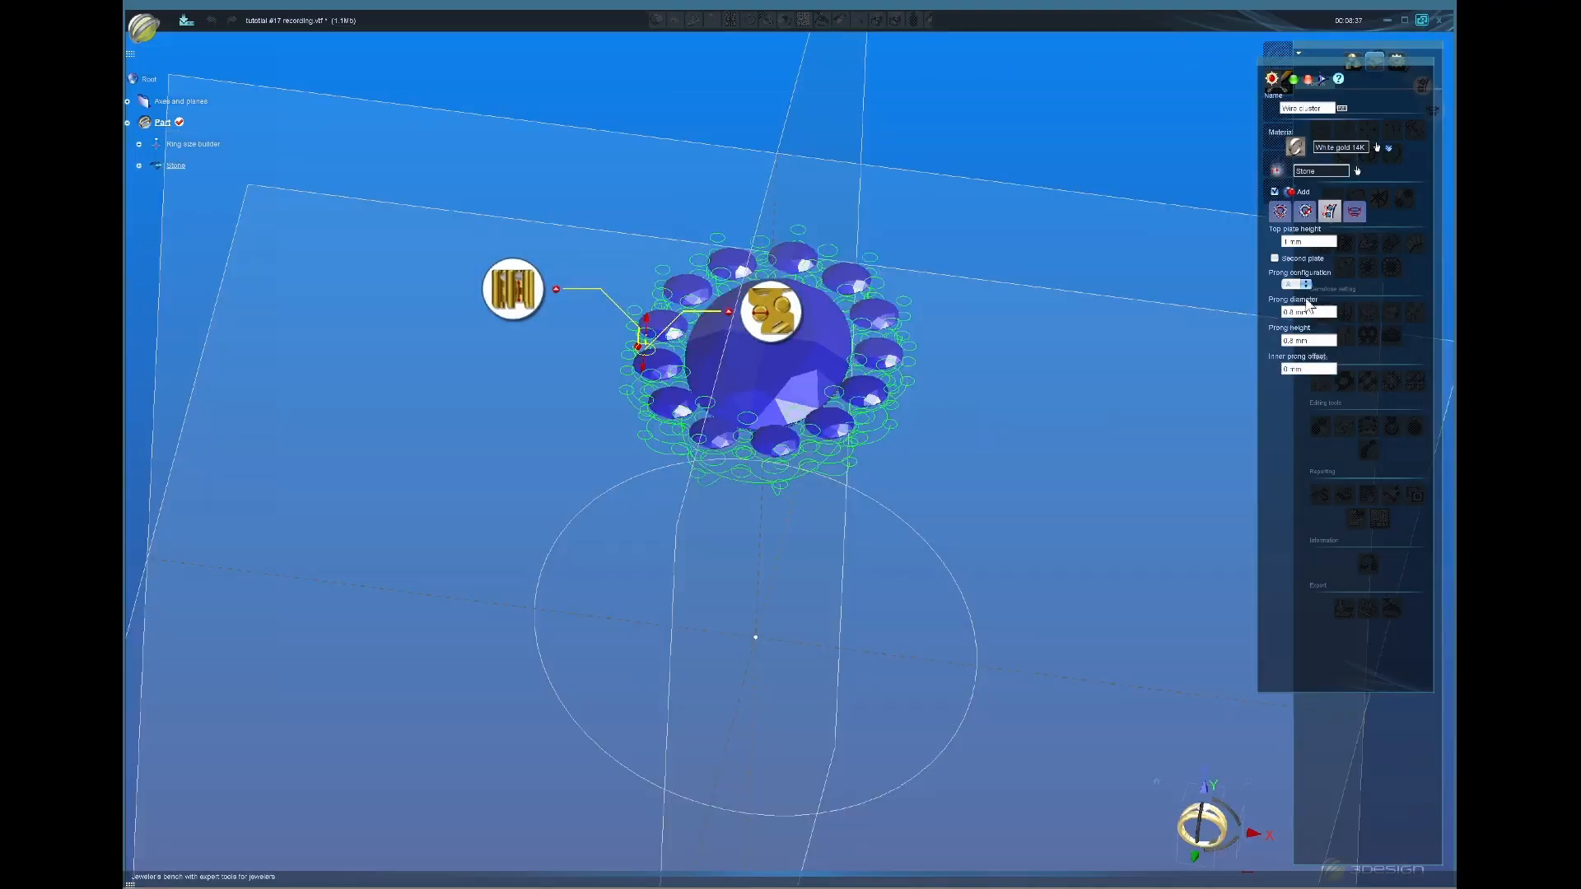
Step: Open the stone shape settings, then the wire-cluster stone size panel showing 2.00 mm
{"action": "left_click", "coordinate": [1280, 212]}
{"action": "middle_click_drag", "start_coordinate": [768, 727], "coordinate": [771, 682]}
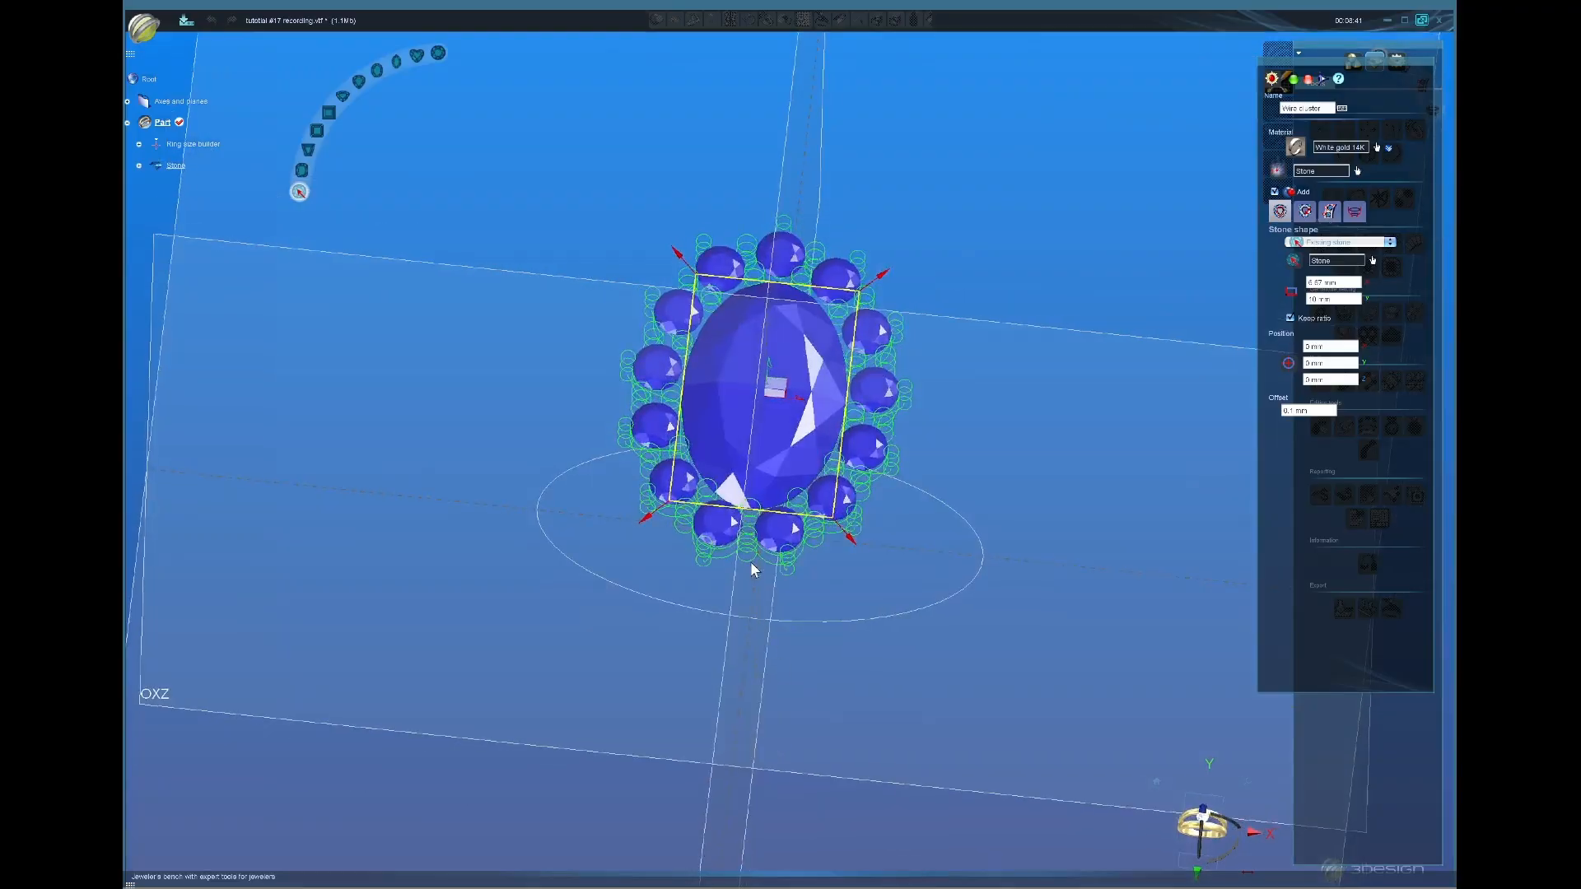
{"action": "middle_click_drag", "start_coordinate": [750, 562], "coordinate": [807, 566]}
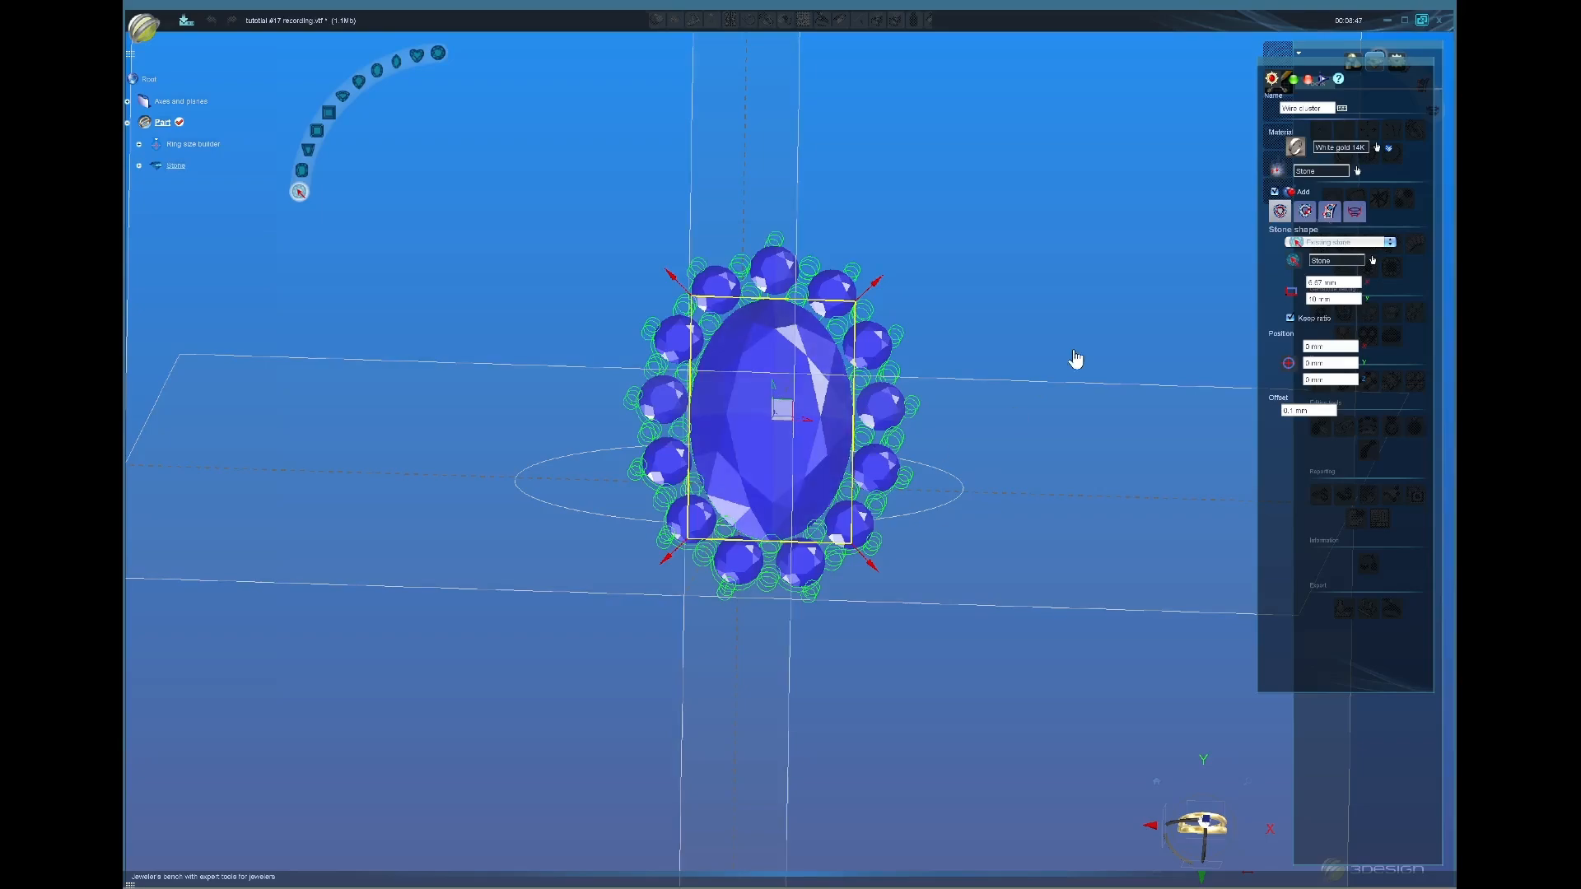
{"action": "left_click", "coordinate": [1305, 211]}
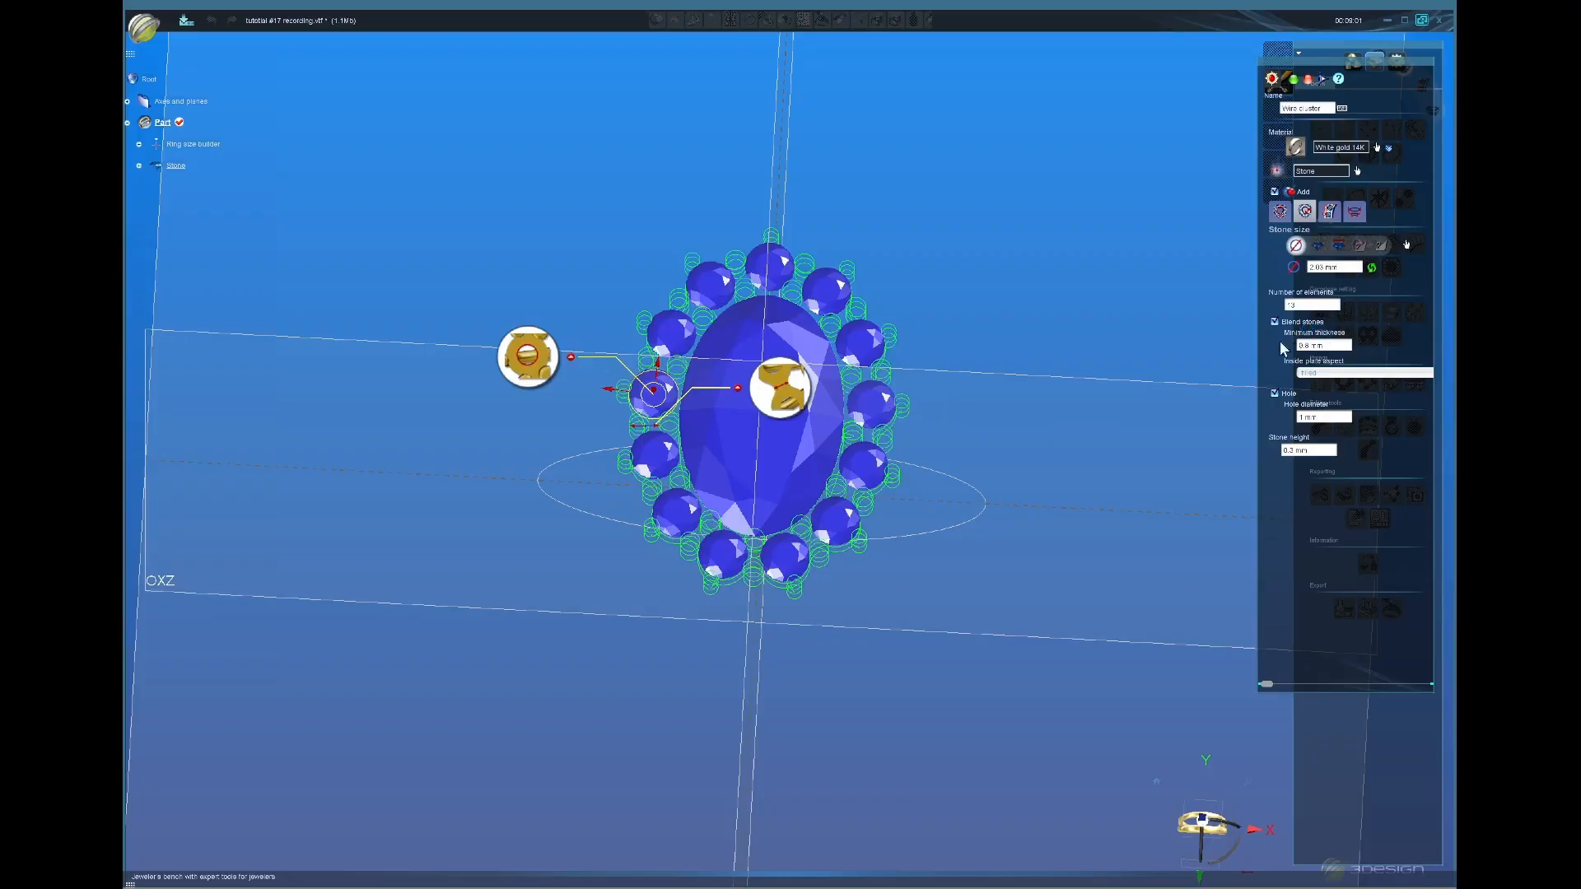
Step: Set the halo stone count to 14, then raise it to 16
{"action": "middle_click_drag", "start_coordinate": [737, 451], "coordinate": [763, 531]}
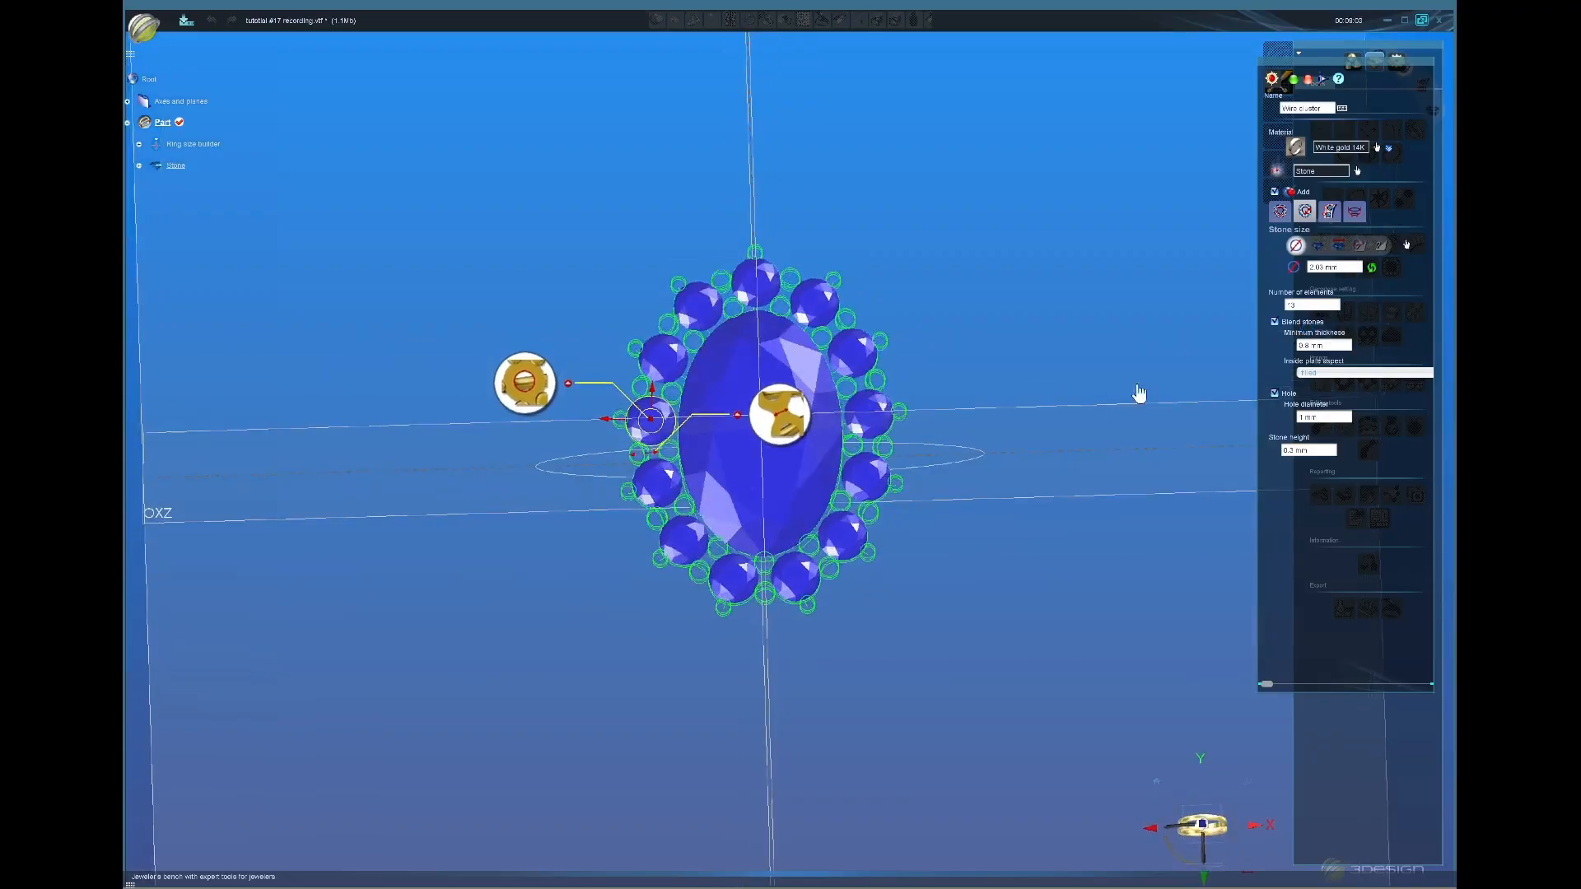
{"action": "double_click", "coordinate": [1310, 306]}
{"action": "type", "text": "14"}
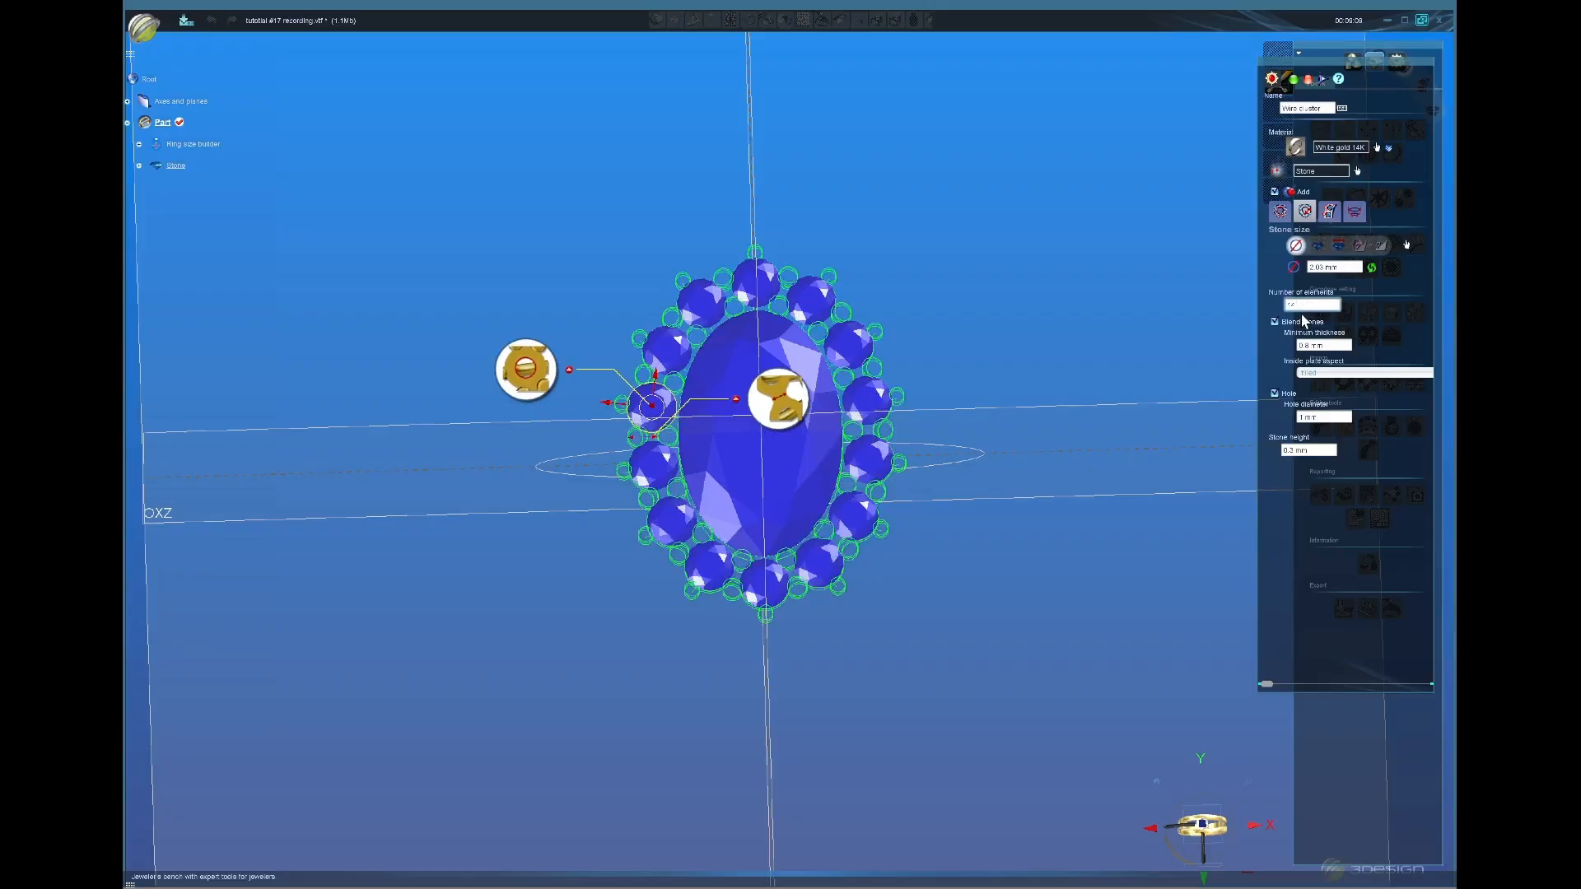
{"action": "scroll", "coordinate": [1303, 308], "scroll_direction": "up", "scroll_amount": 1}
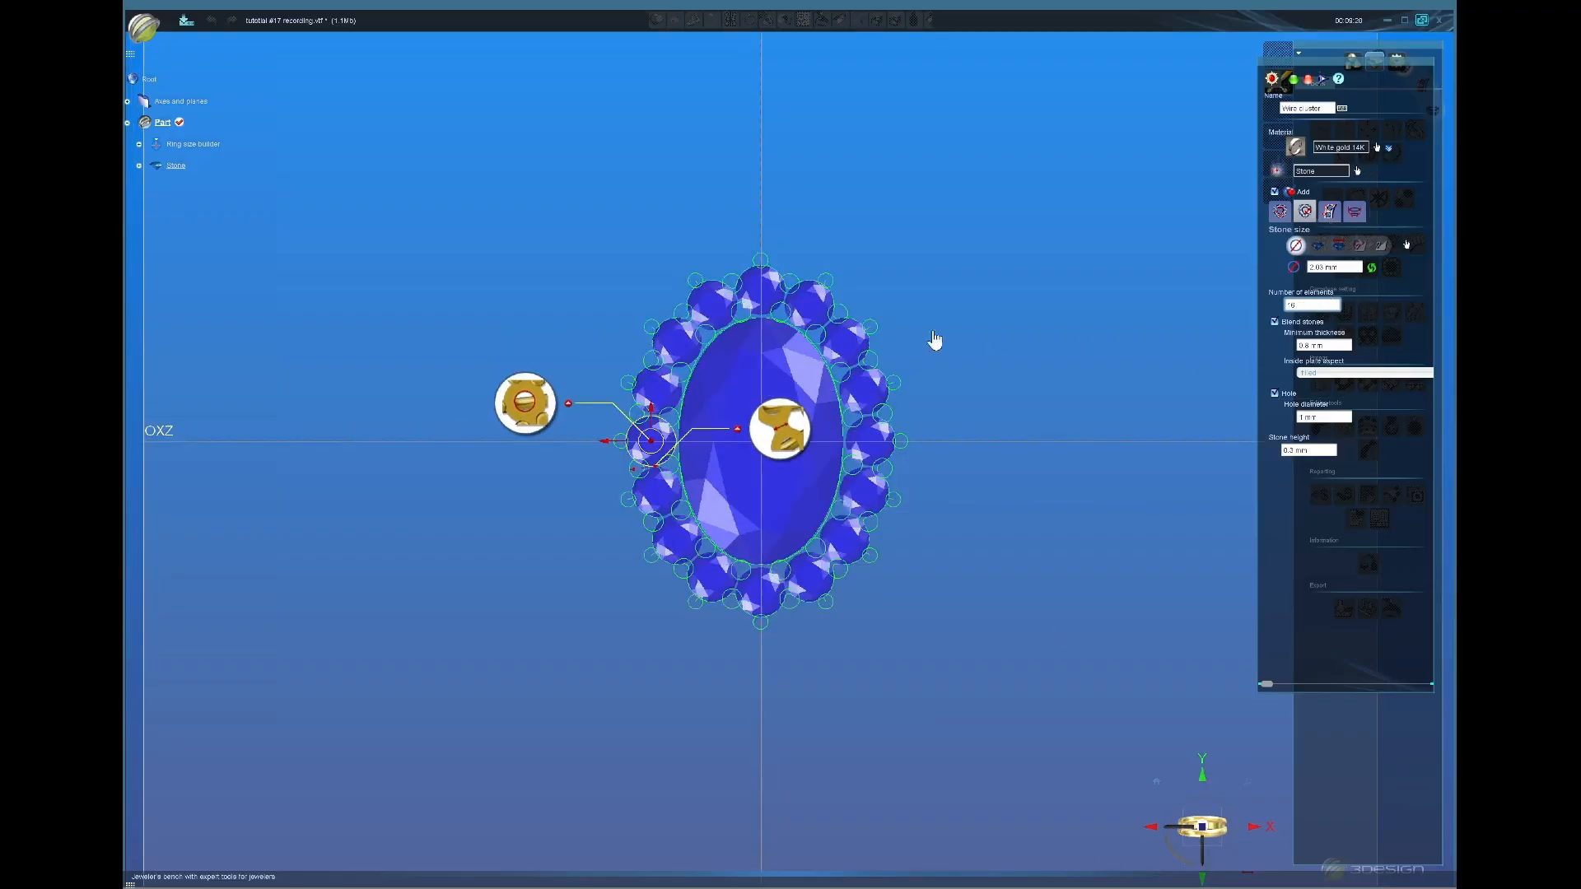
{"action": "scroll", "coordinate": [1209, 396], "scroll_direction": "up", "scroll_amount": 1}
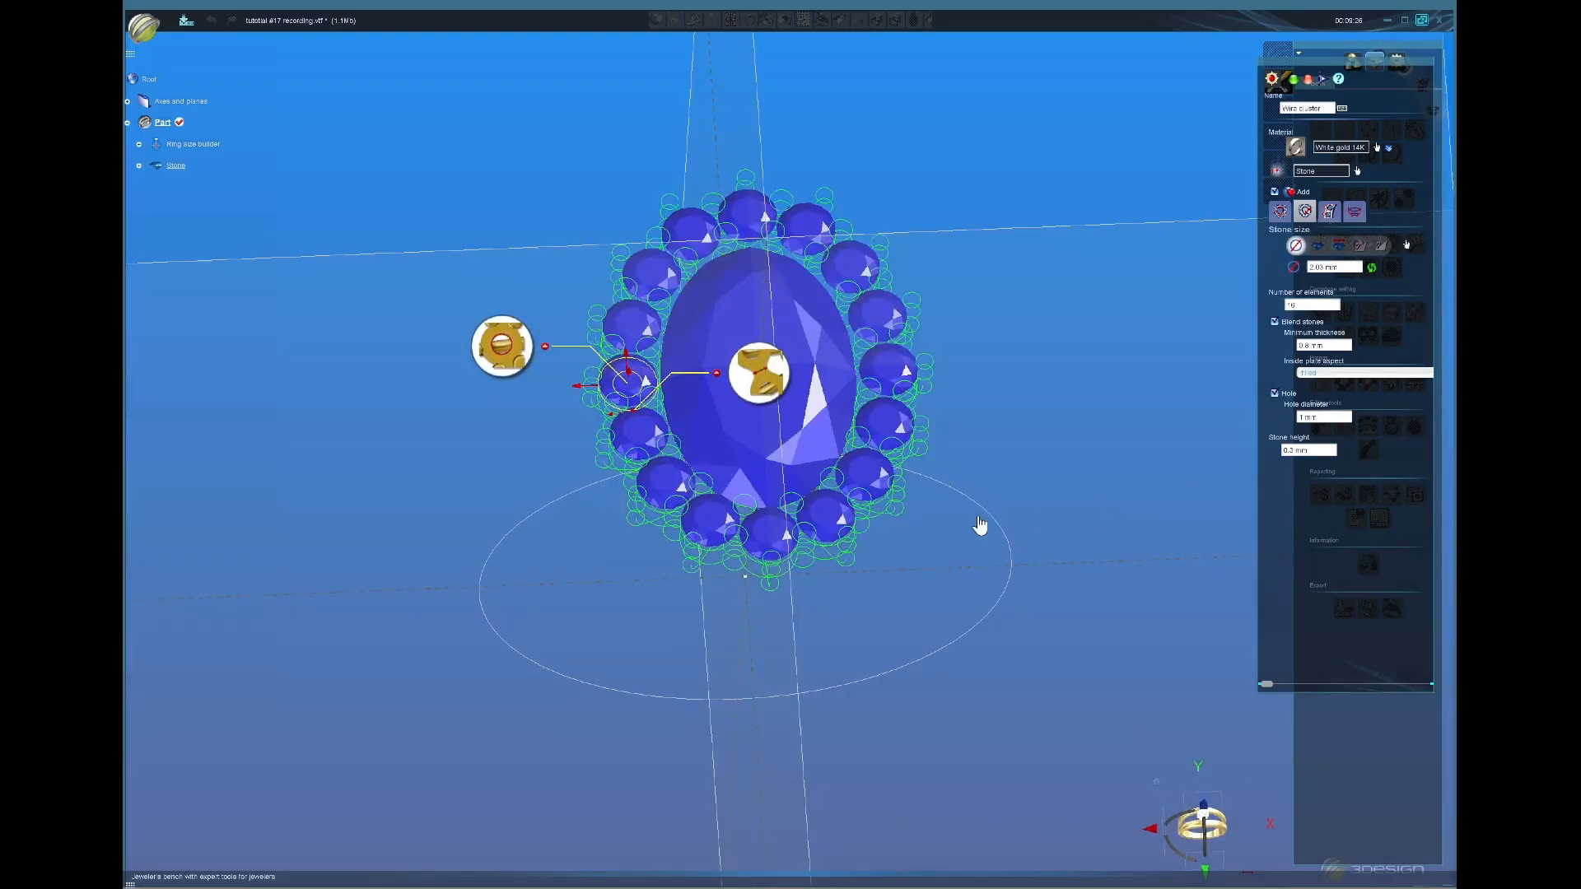
Step: Orbit around the halo and hide the oval centre stone
{"action": "middle_click_drag", "start_coordinate": [981, 525], "coordinate": [961, 486]}
{"action": "middle_click_drag", "start_coordinate": [1126, 558], "coordinate": [1169, 488]}
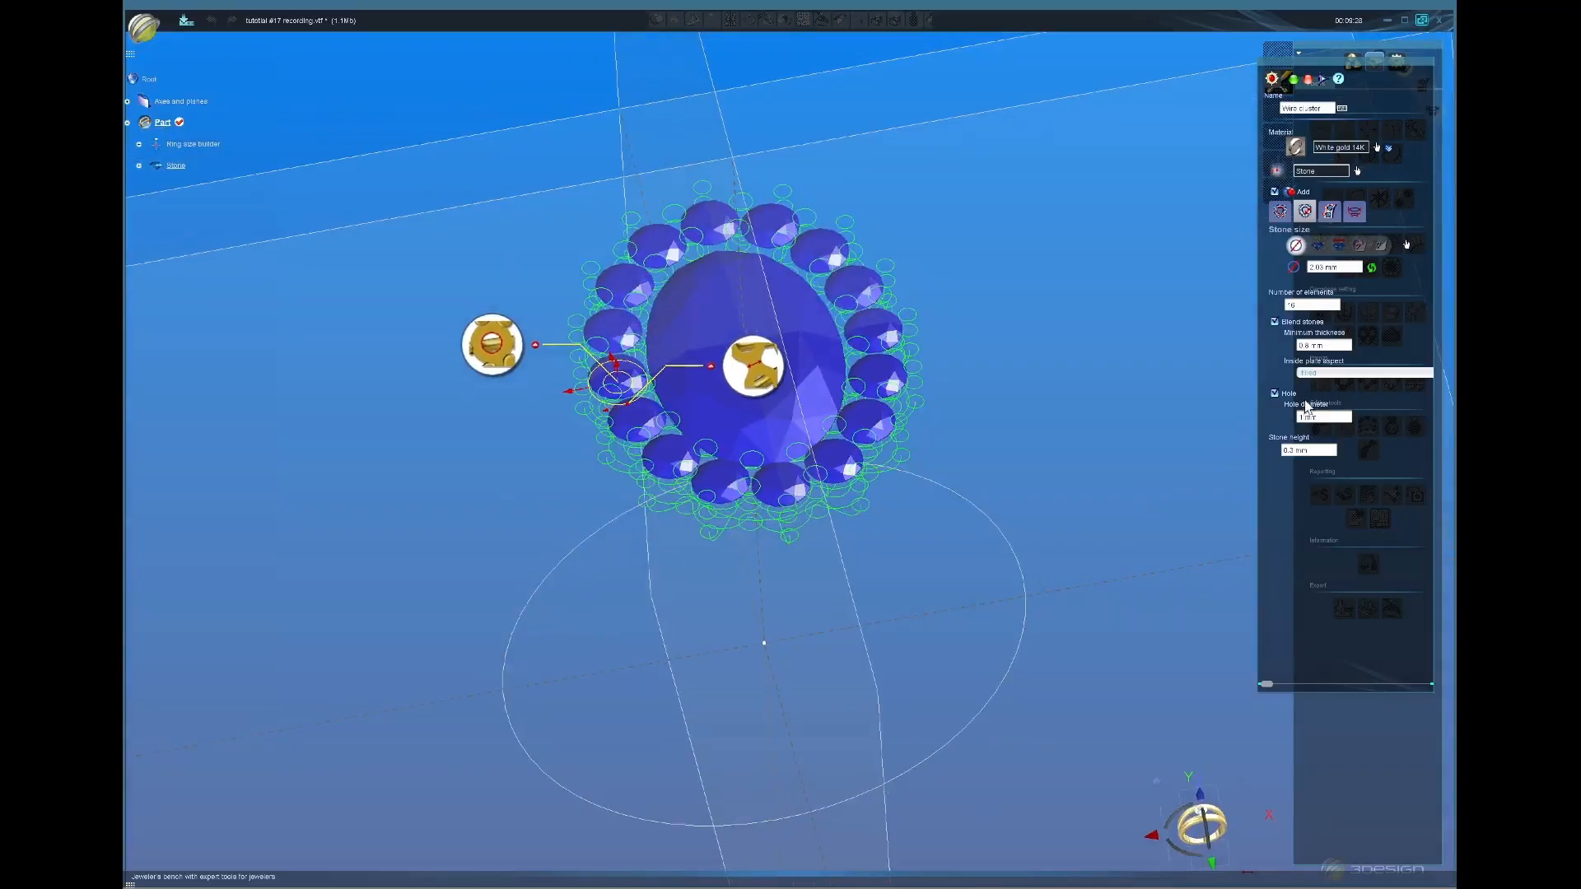
{"action": "middle_click_drag", "start_coordinate": [996, 618], "coordinate": [906, 502]}
{"action": "middle_click_drag", "start_coordinate": [785, 408], "coordinate": [889, 648]}
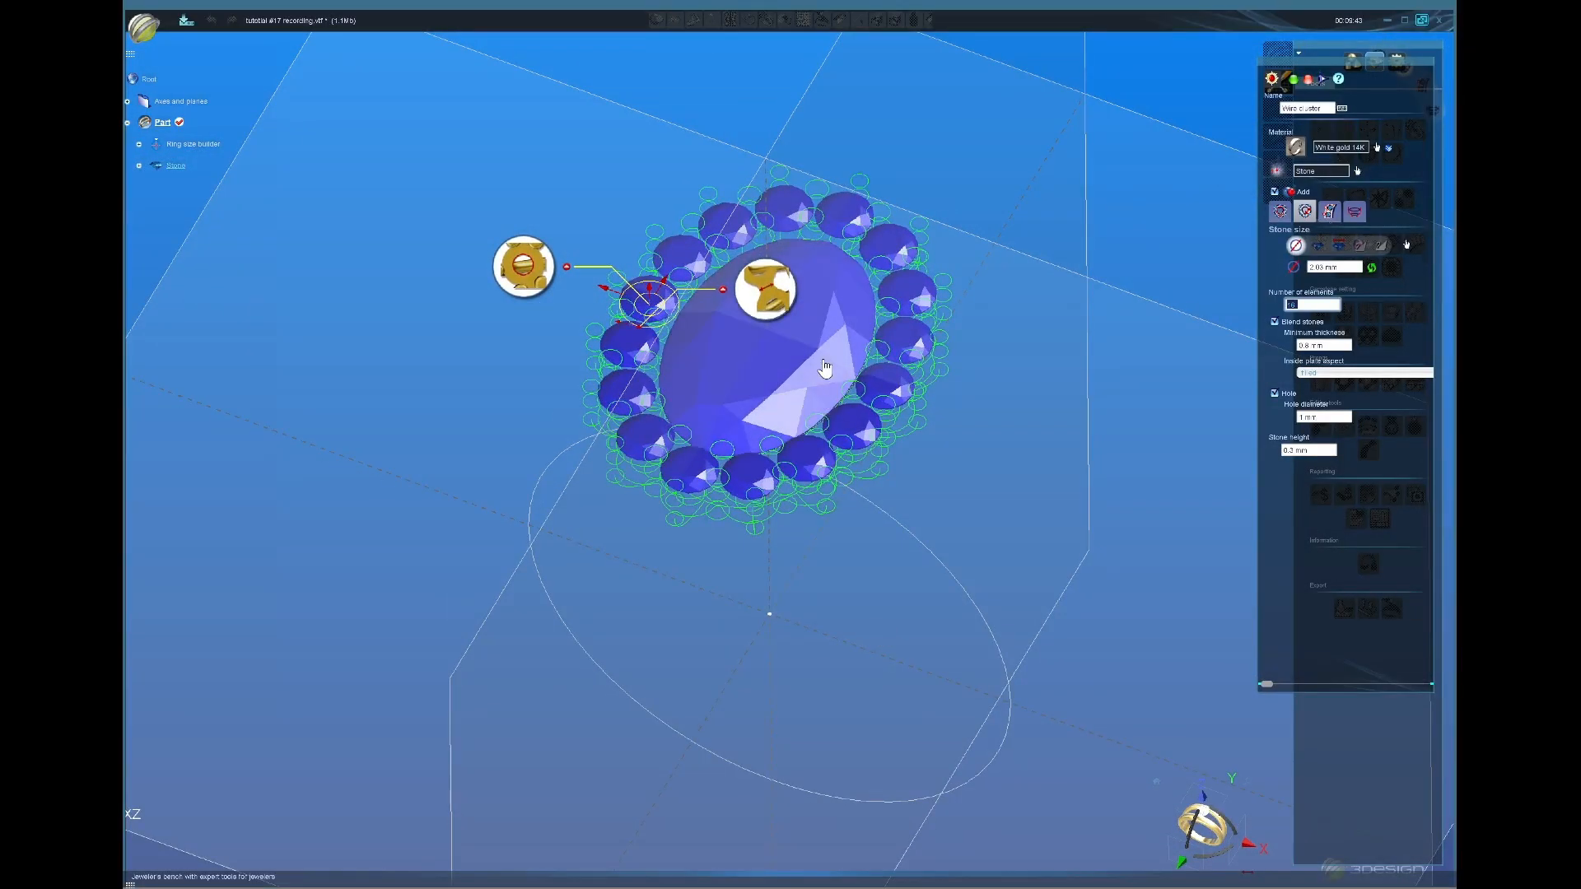
{"action": "middle_click", "coordinate": [824, 379]}
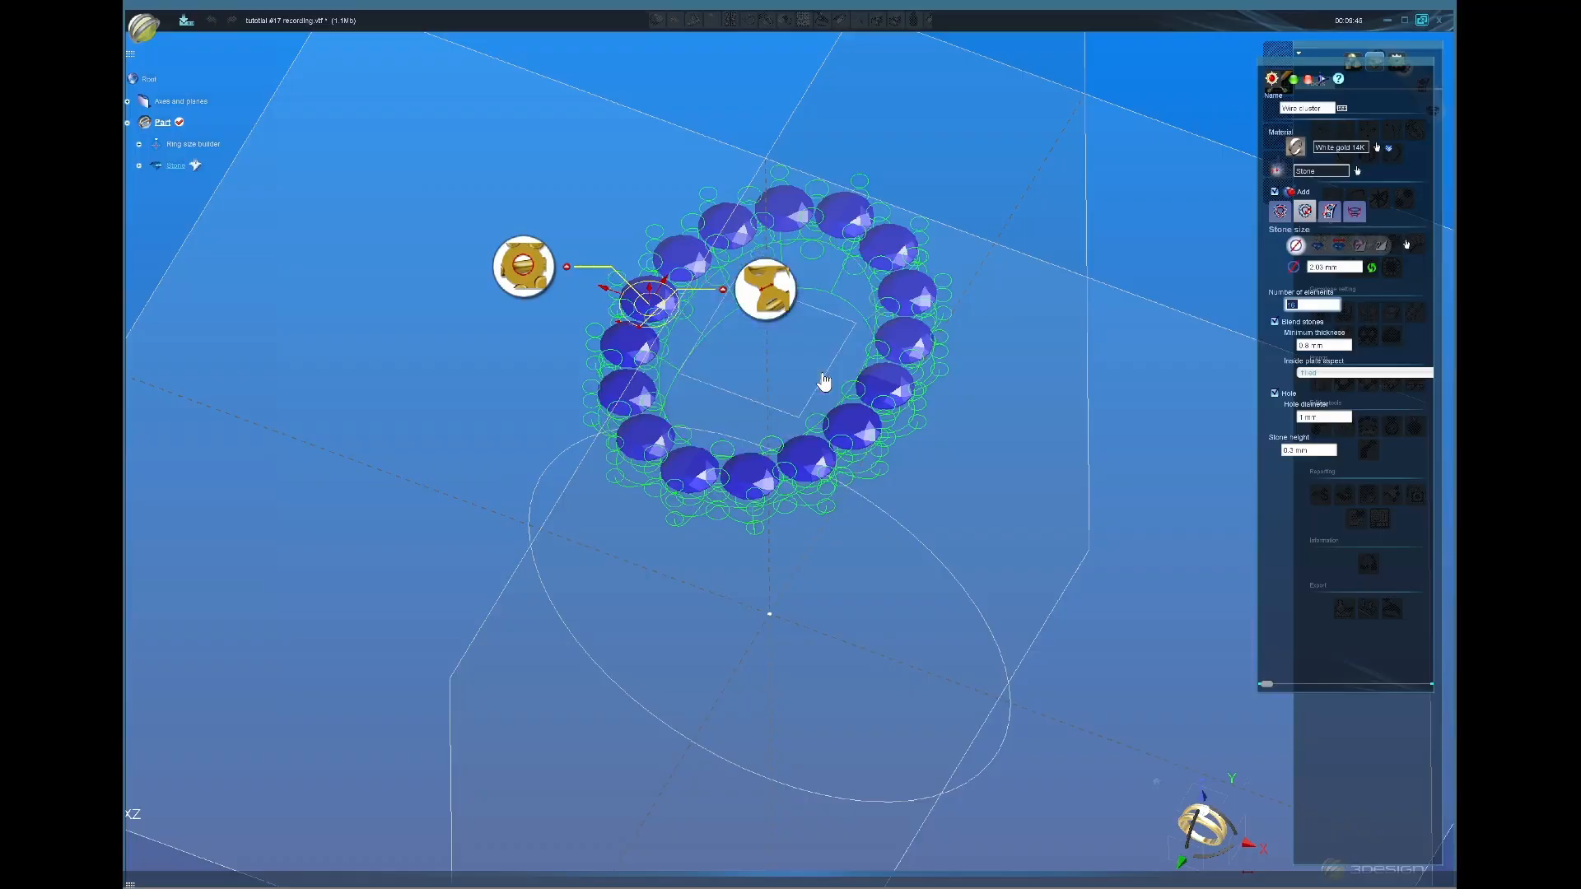
{"action": "middle_click_drag", "start_coordinate": [803, 400], "coordinate": [857, 336]}
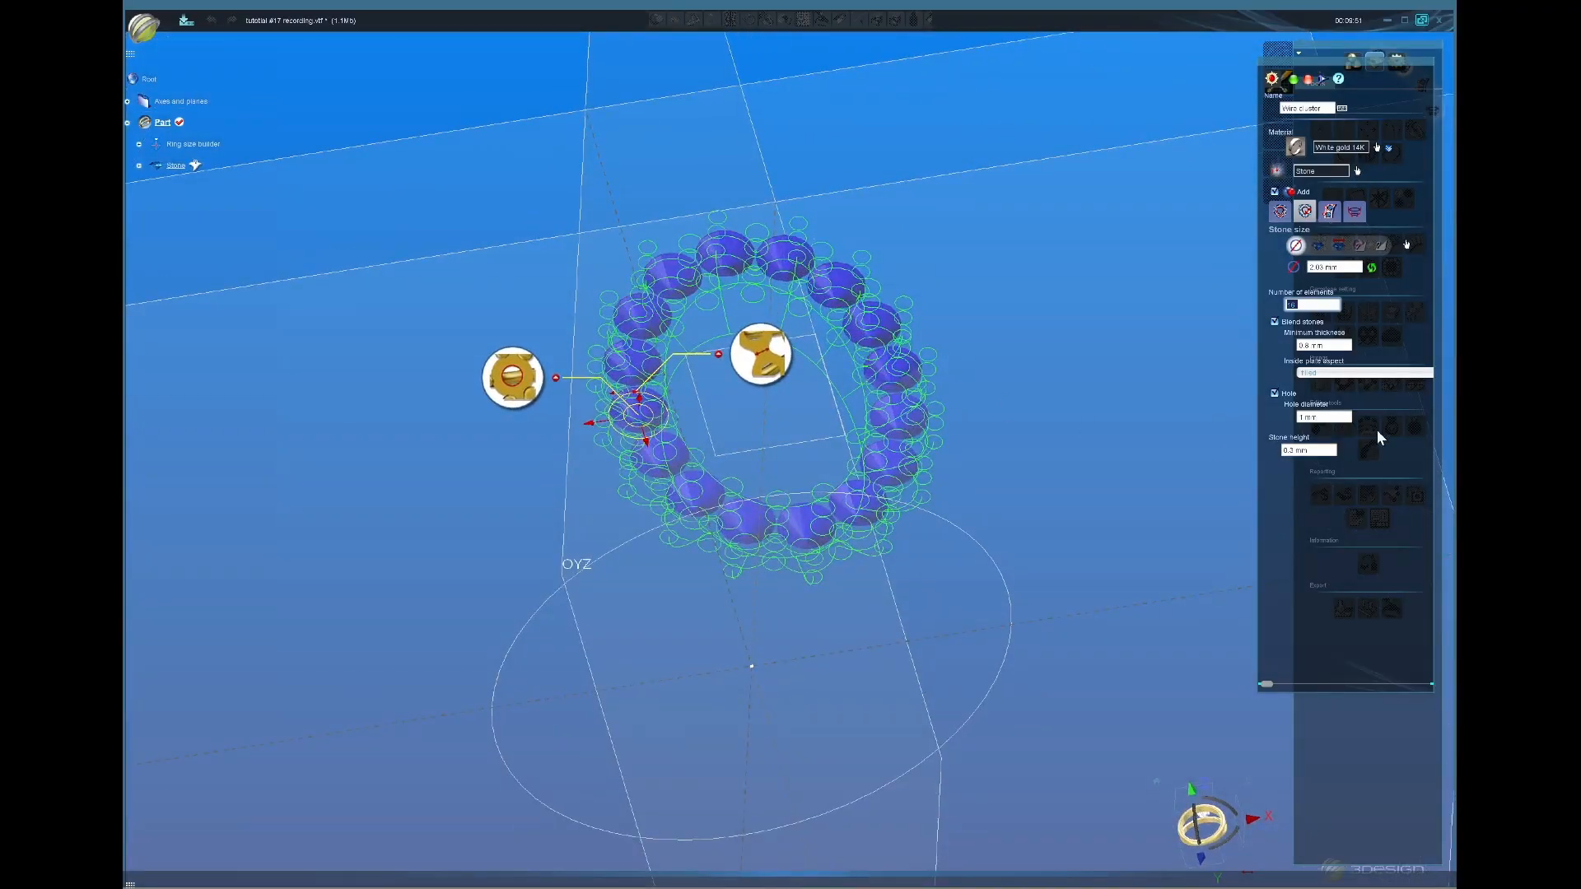
Step: Try Flat hole and Carved between stones as the inside plate aspect
{"action": "left_click", "coordinate": [1331, 377]}
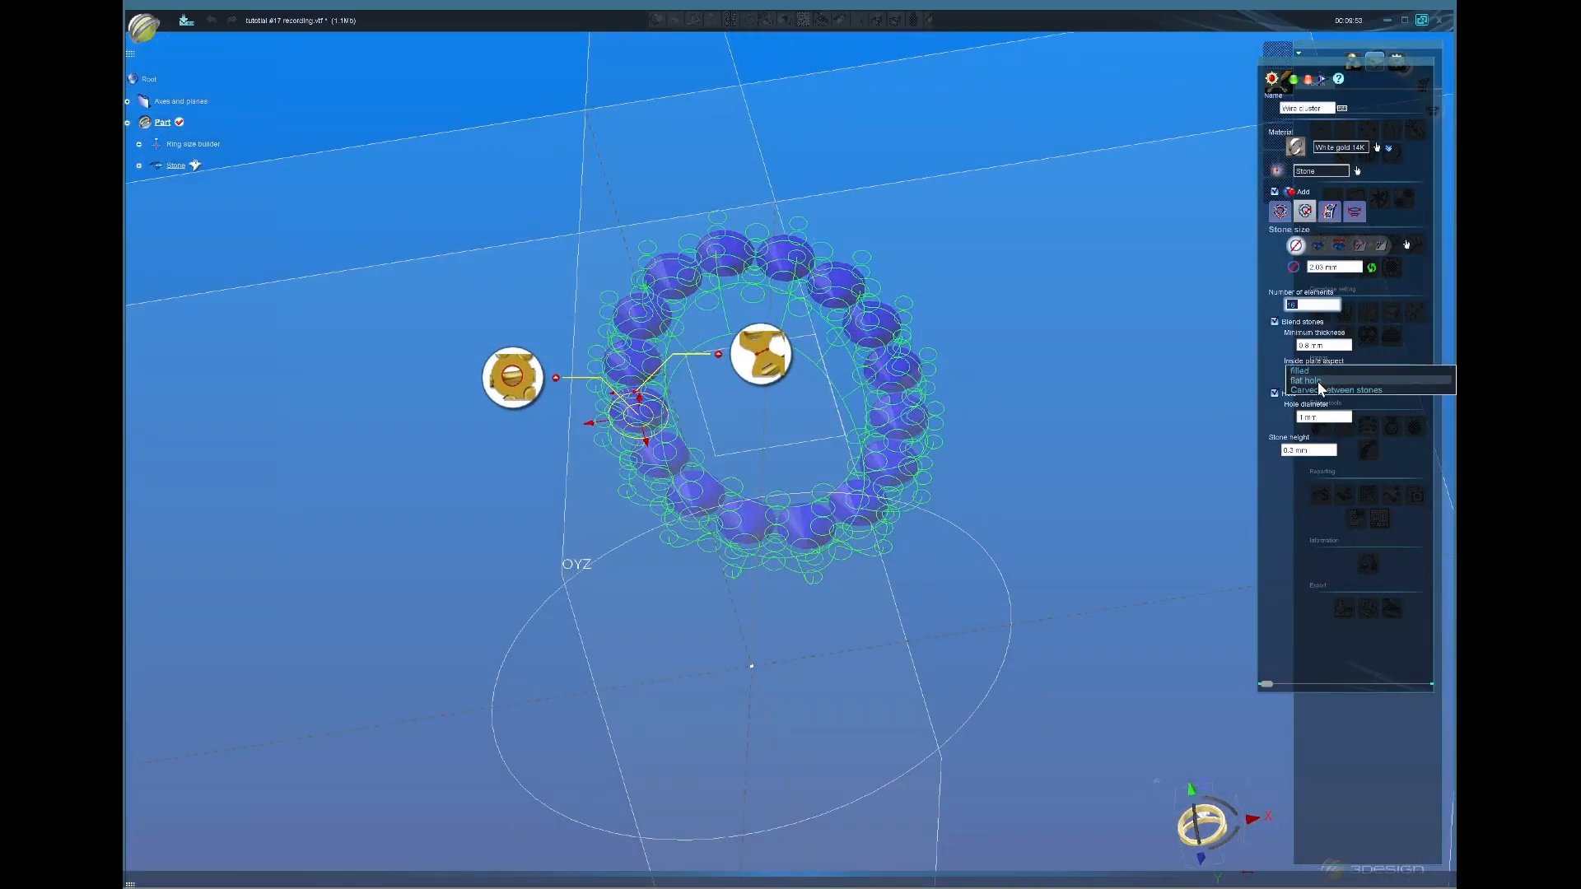
{"action": "left_click", "coordinate": [1318, 382]}
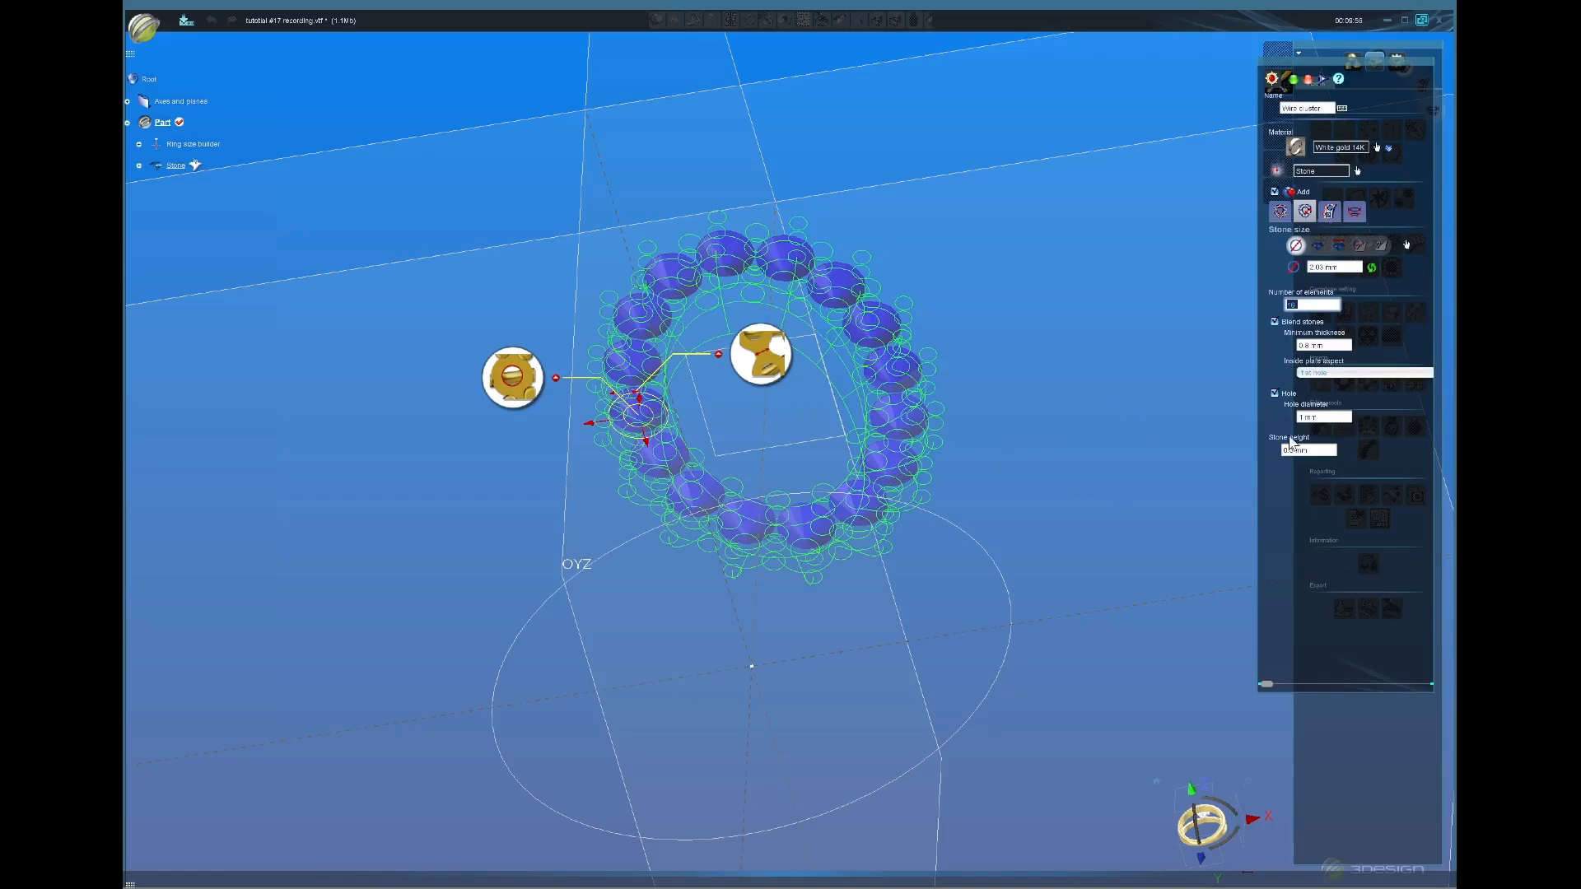
{"action": "middle_click_drag", "start_coordinate": [738, 438], "coordinate": [770, 520]}
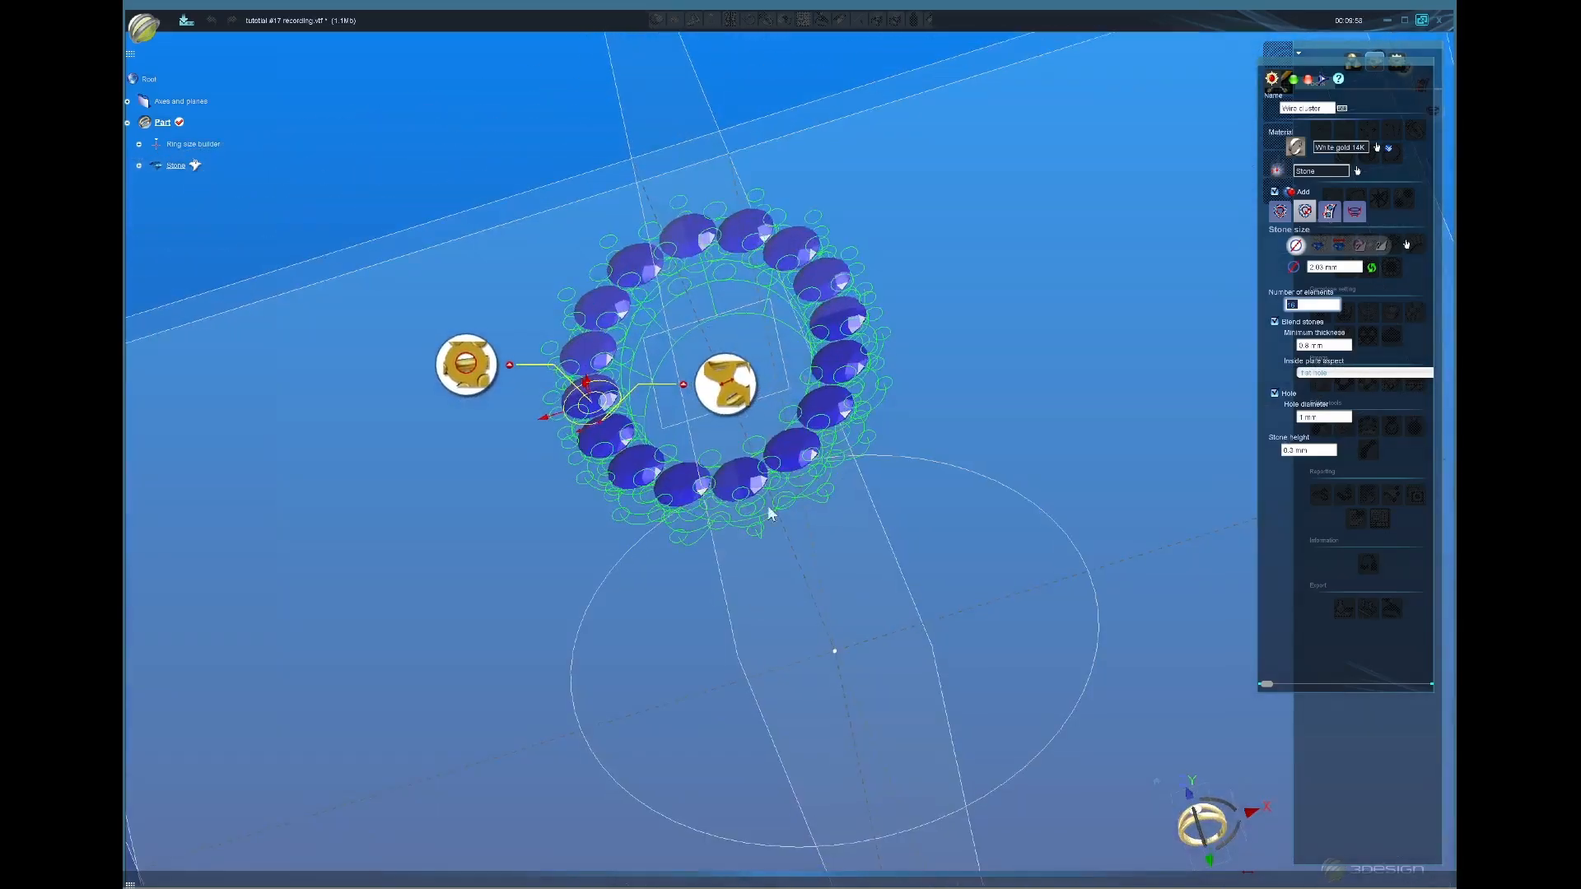
{"action": "left_click", "coordinate": [1334, 374]}
{"action": "left_click", "coordinate": [1326, 384]}
{"action": "middle_click_drag", "start_coordinate": [707, 408], "coordinate": [853, 466]}
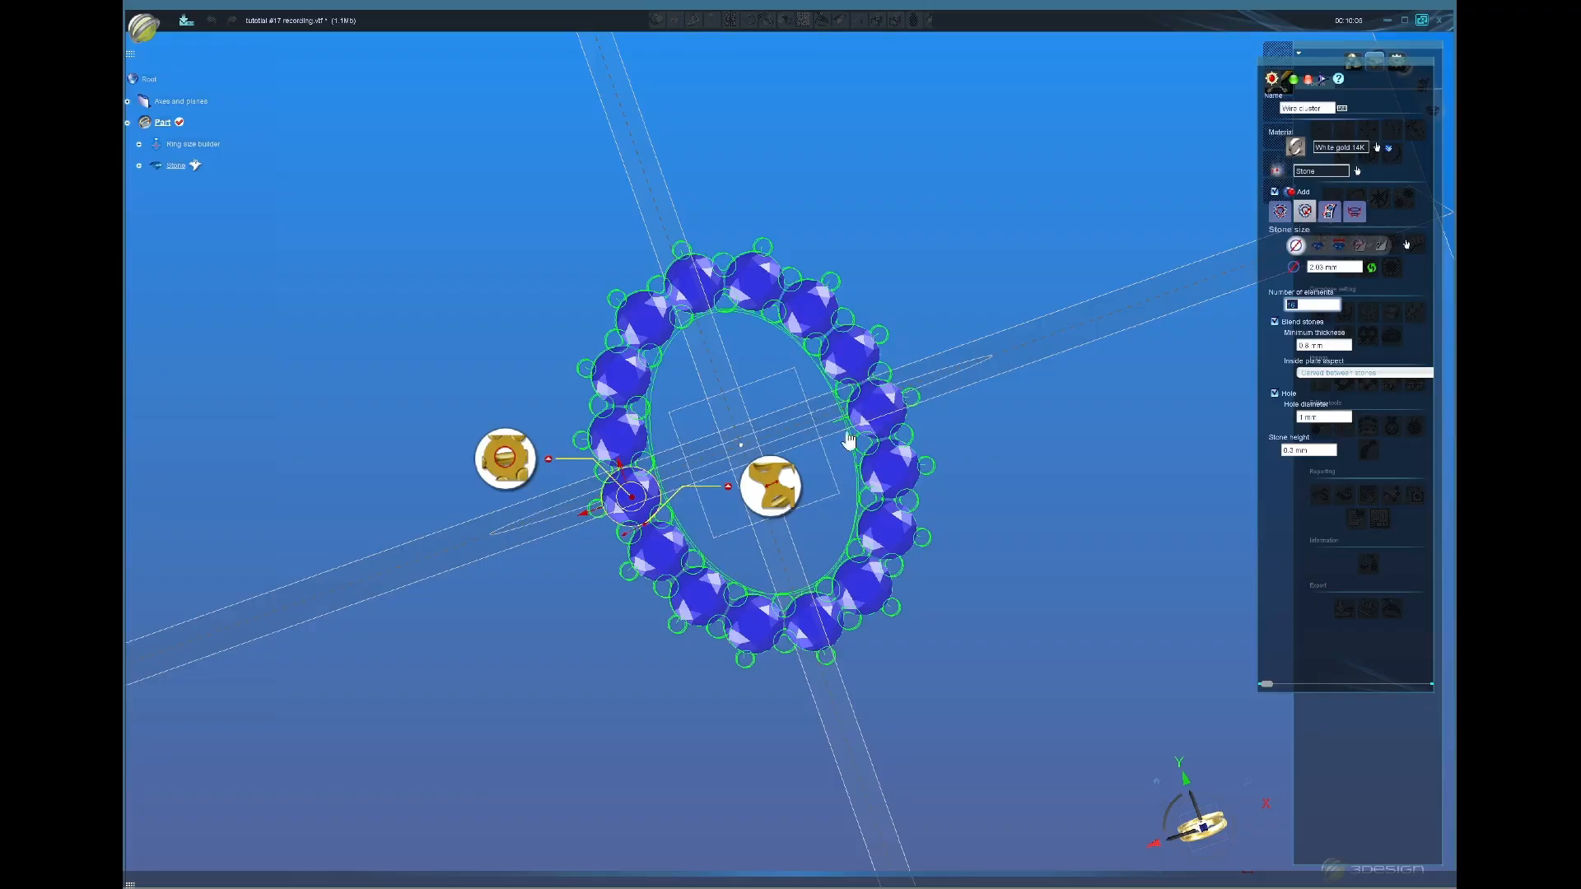
Step: Try other inside plate aspects and inspect the stone ring from steeper angles
{"action": "left_click", "coordinate": [1309, 374]}
{"action": "left_click", "coordinate": [1309, 365]}
{"action": "left_click", "coordinate": [1309, 374]}
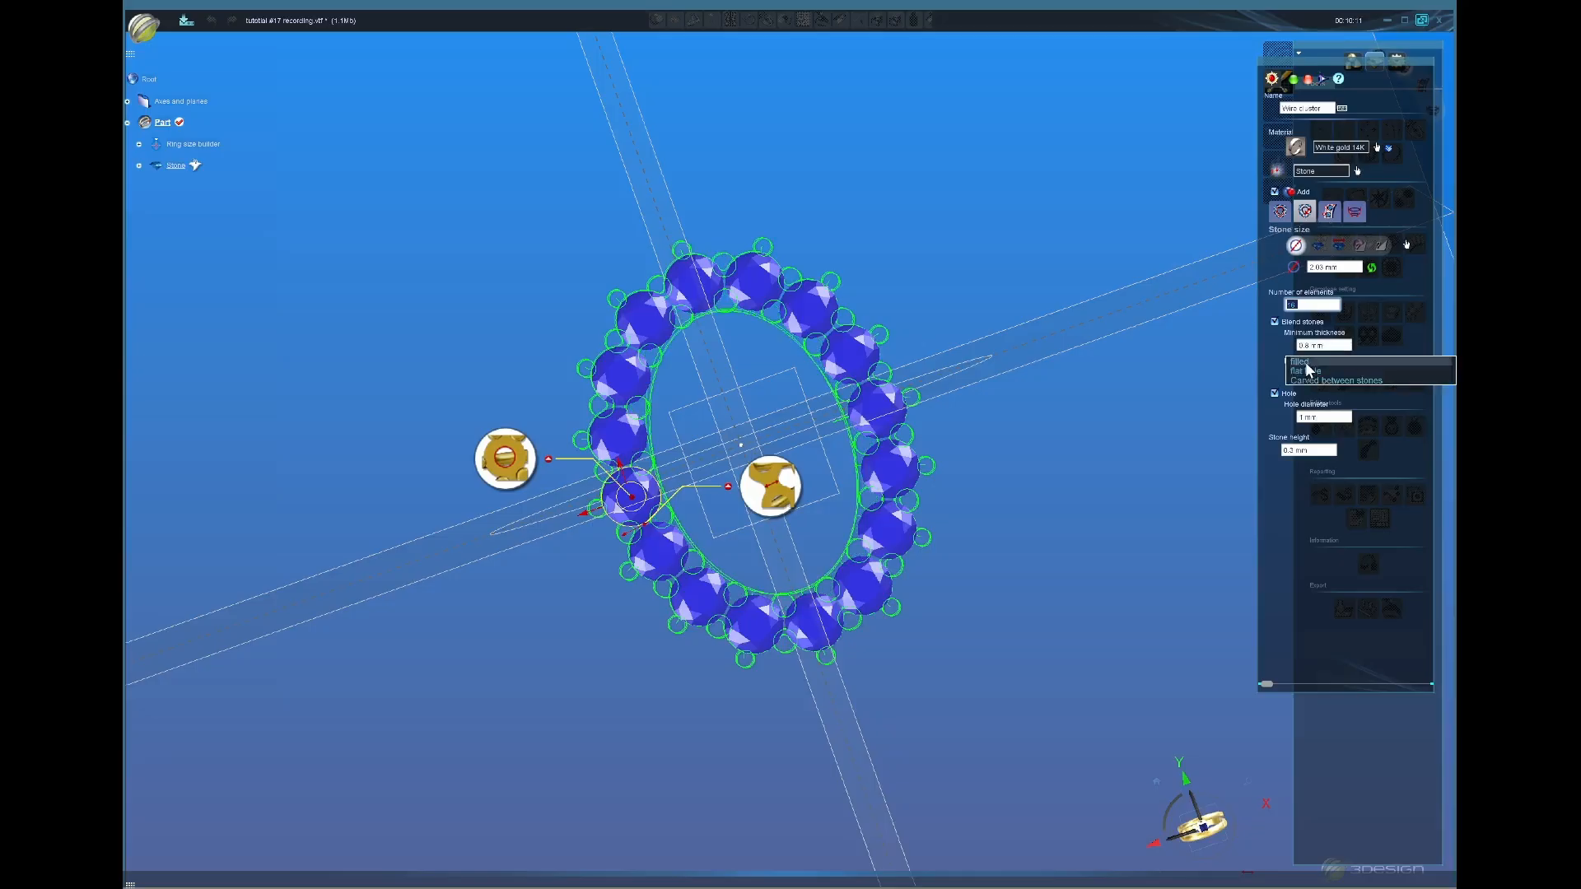
{"action": "left_click", "coordinate": [1306, 366]}
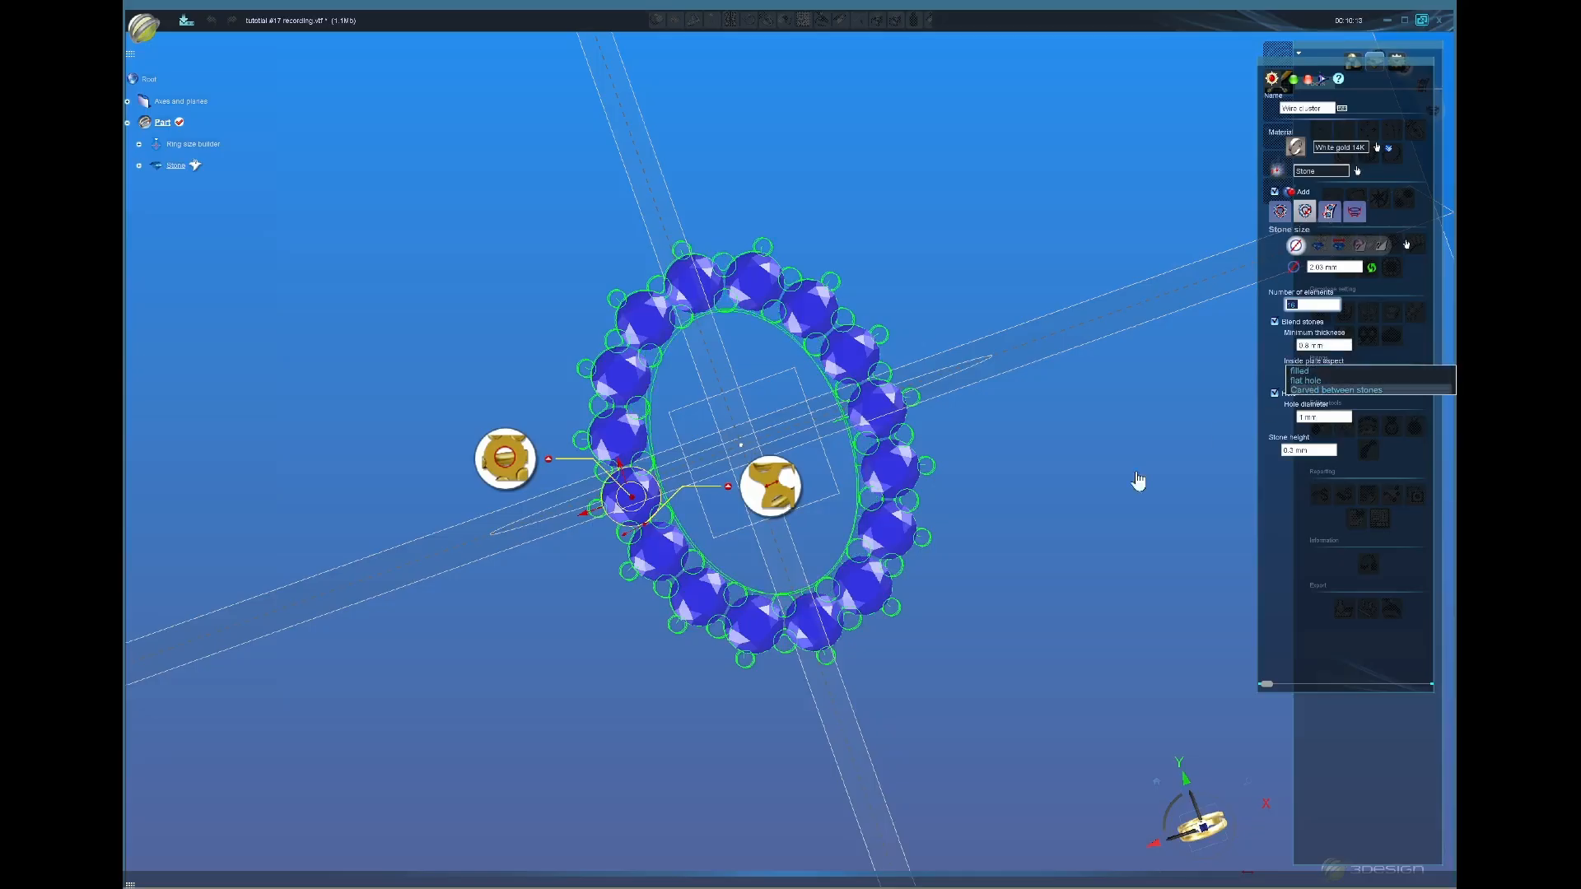
{"action": "middle_click_drag", "start_coordinate": [724, 738], "coordinate": [808, 361]}
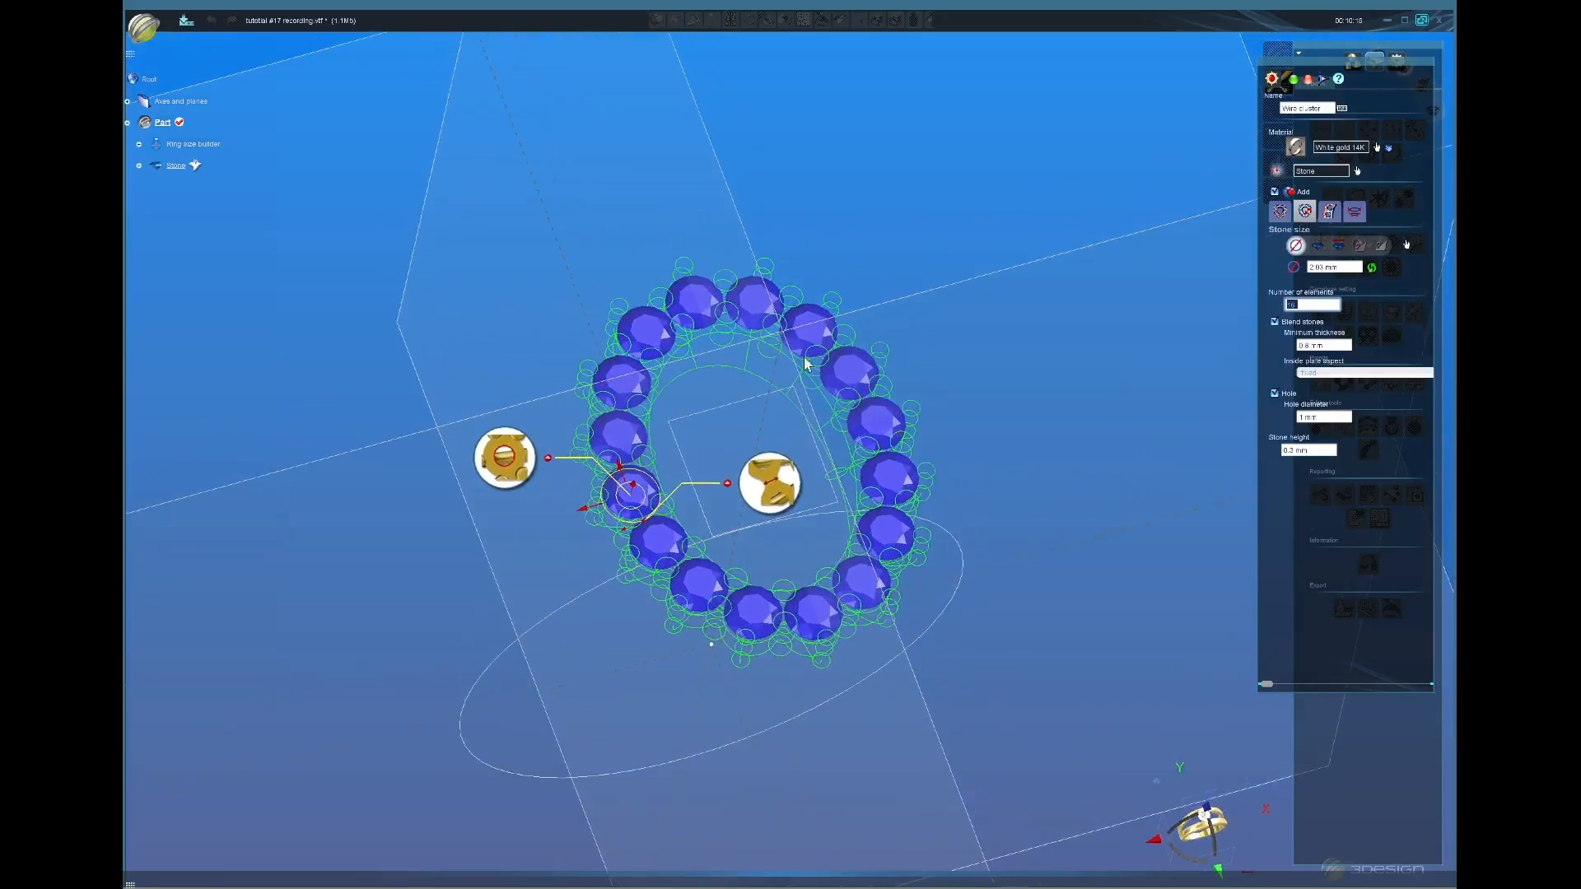
{"action": "middle_click_drag", "start_coordinate": [872, 620], "coordinate": [745, 460]}
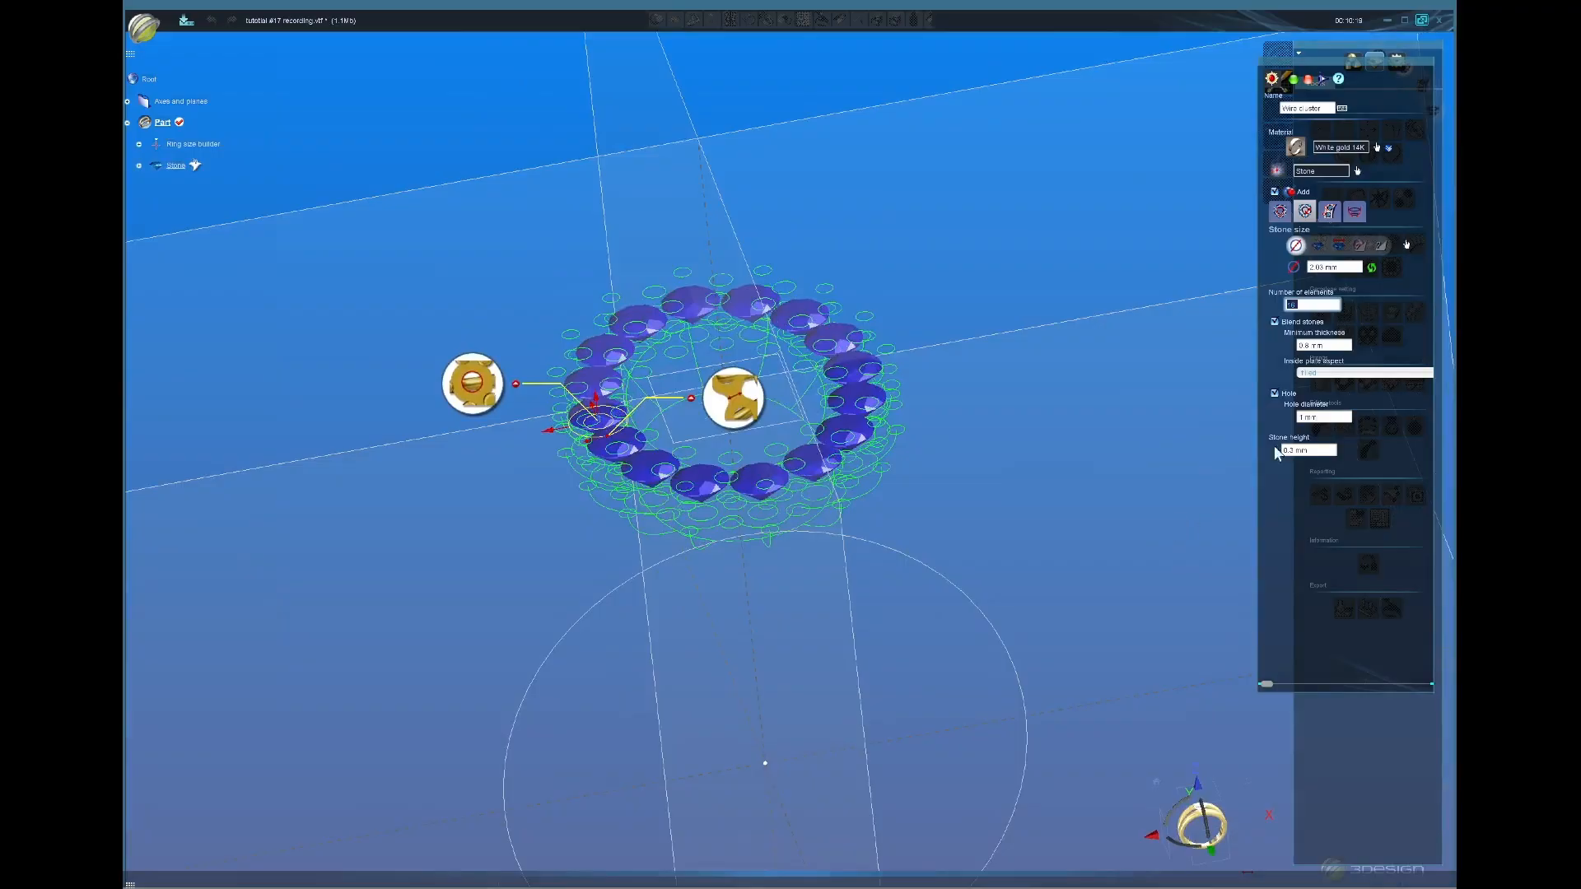
{"action": "middle_click_drag", "start_coordinate": [868, 603], "coordinate": [896, 718]}
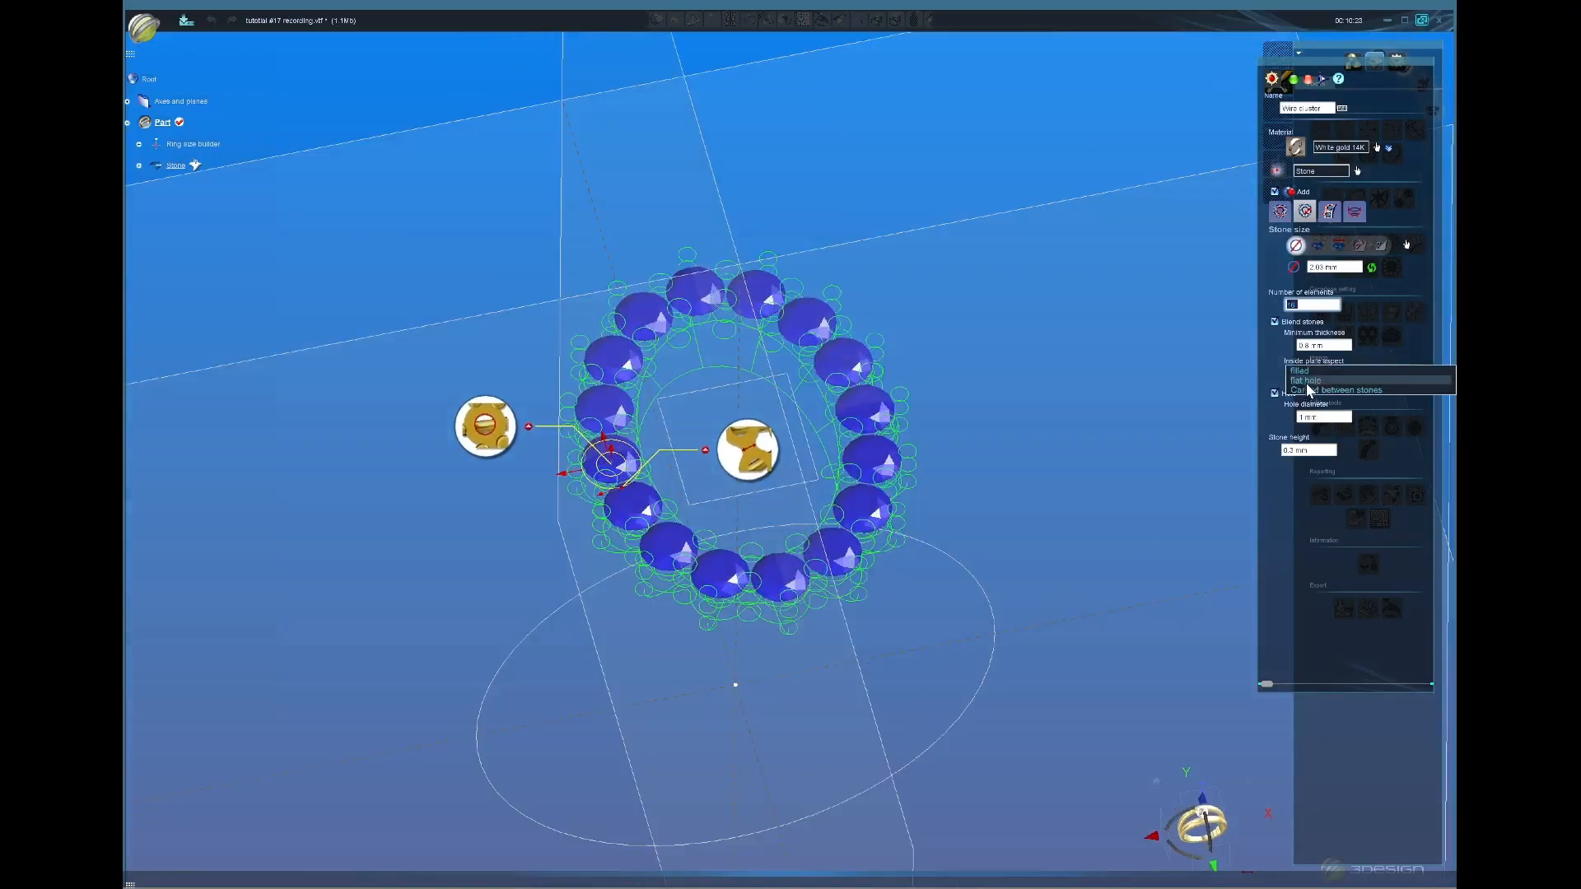
Step: Keep the inside plate aspect Filled and tilt the stone ring more edge-on
{"action": "left_click", "coordinate": [1318, 374]}
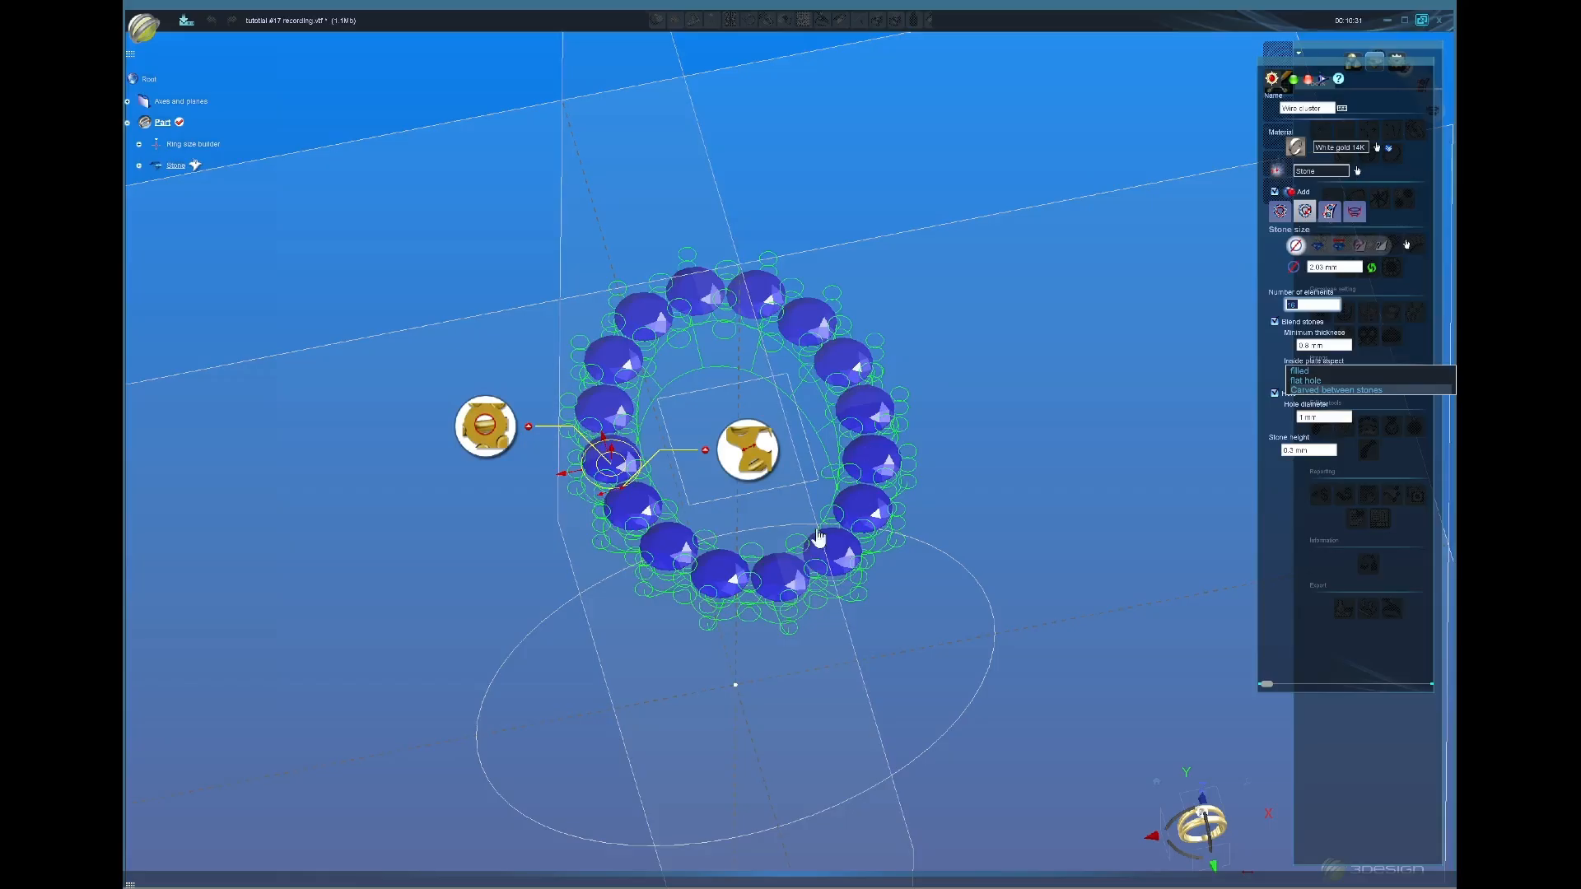
{"action": "middle_click_drag", "start_coordinate": [811, 611], "coordinate": [807, 494]}
{"action": "middle_click_drag", "start_coordinate": [912, 571], "coordinate": [791, 529]}
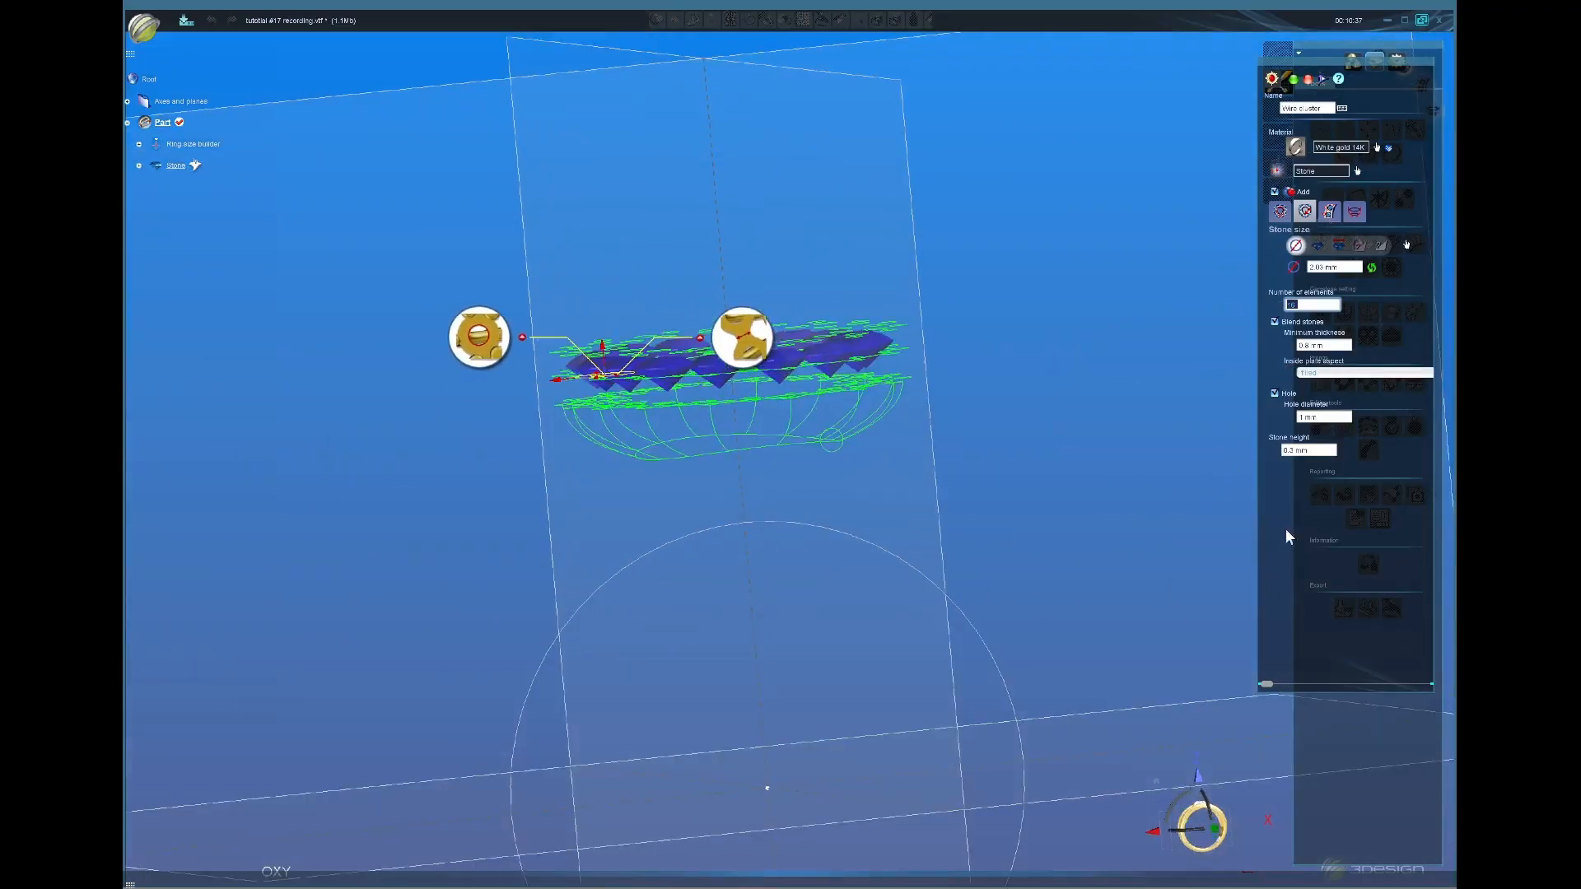
{"action": "middle_click_drag", "start_coordinate": [1013, 511], "coordinate": [1011, 486]}
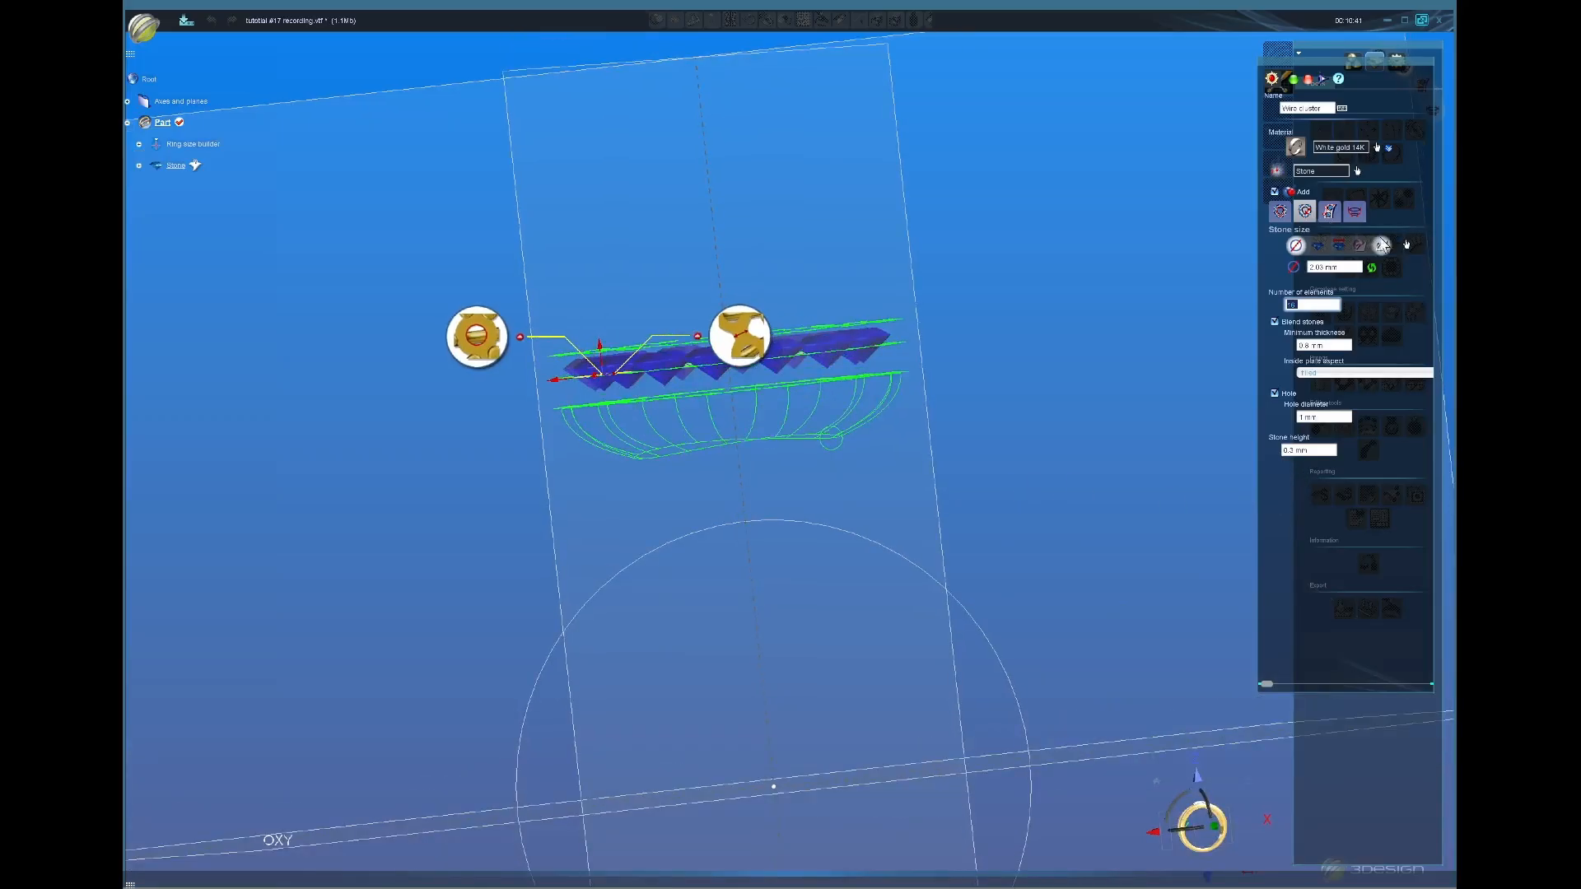
Step: In the claws and wire settings, drag the basket depth down to the finger circle in front view
{"action": "left_click", "coordinate": [1329, 213]}
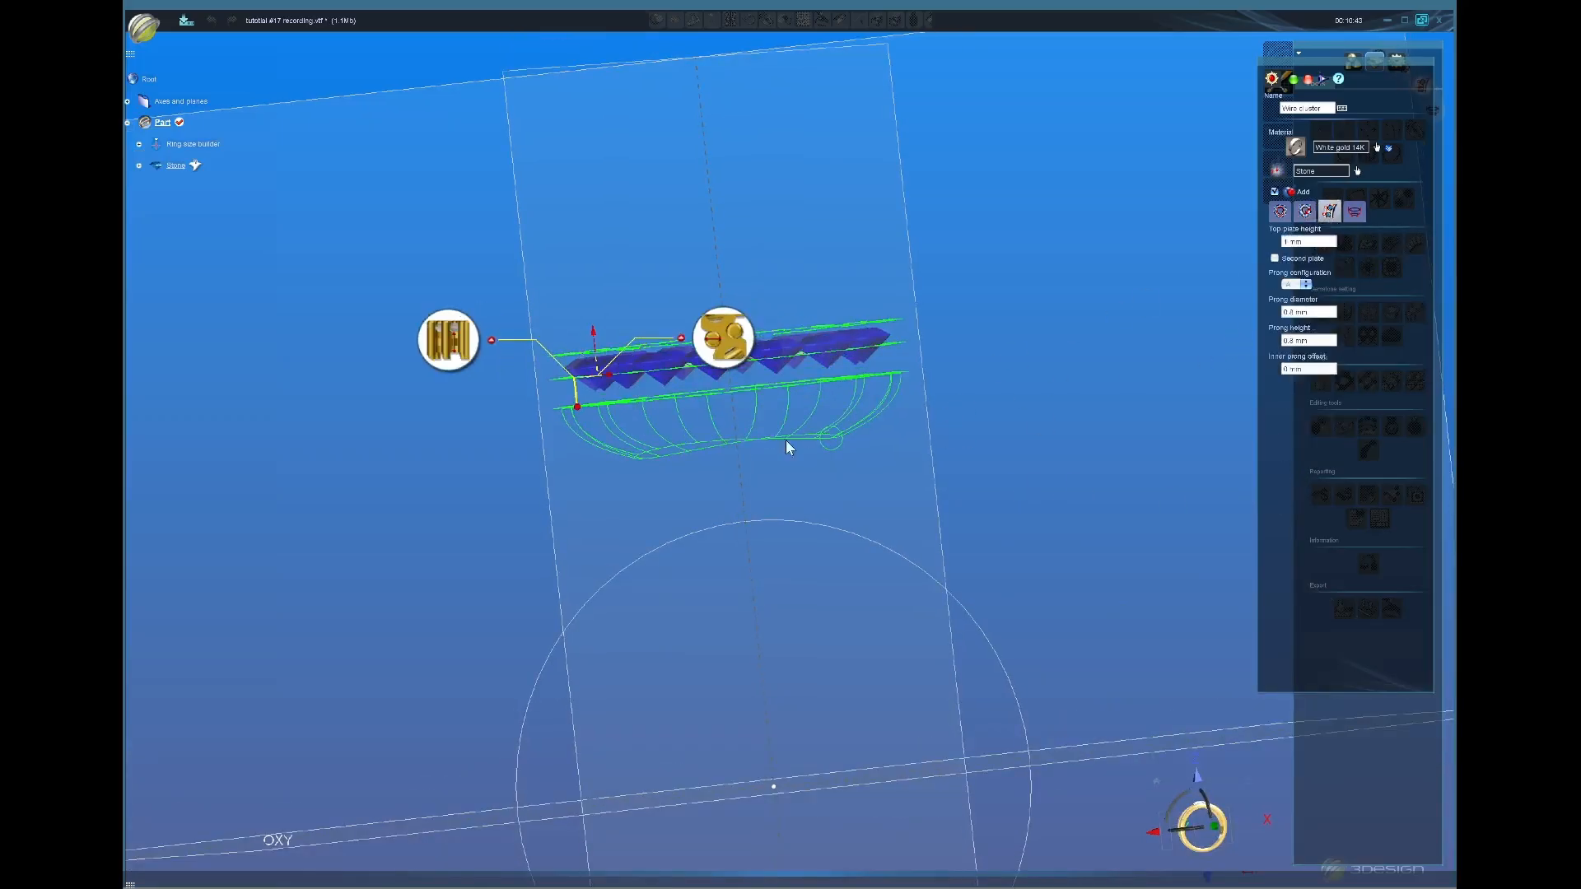
{"action": "left_click", "coordinate": [1354, 212]}
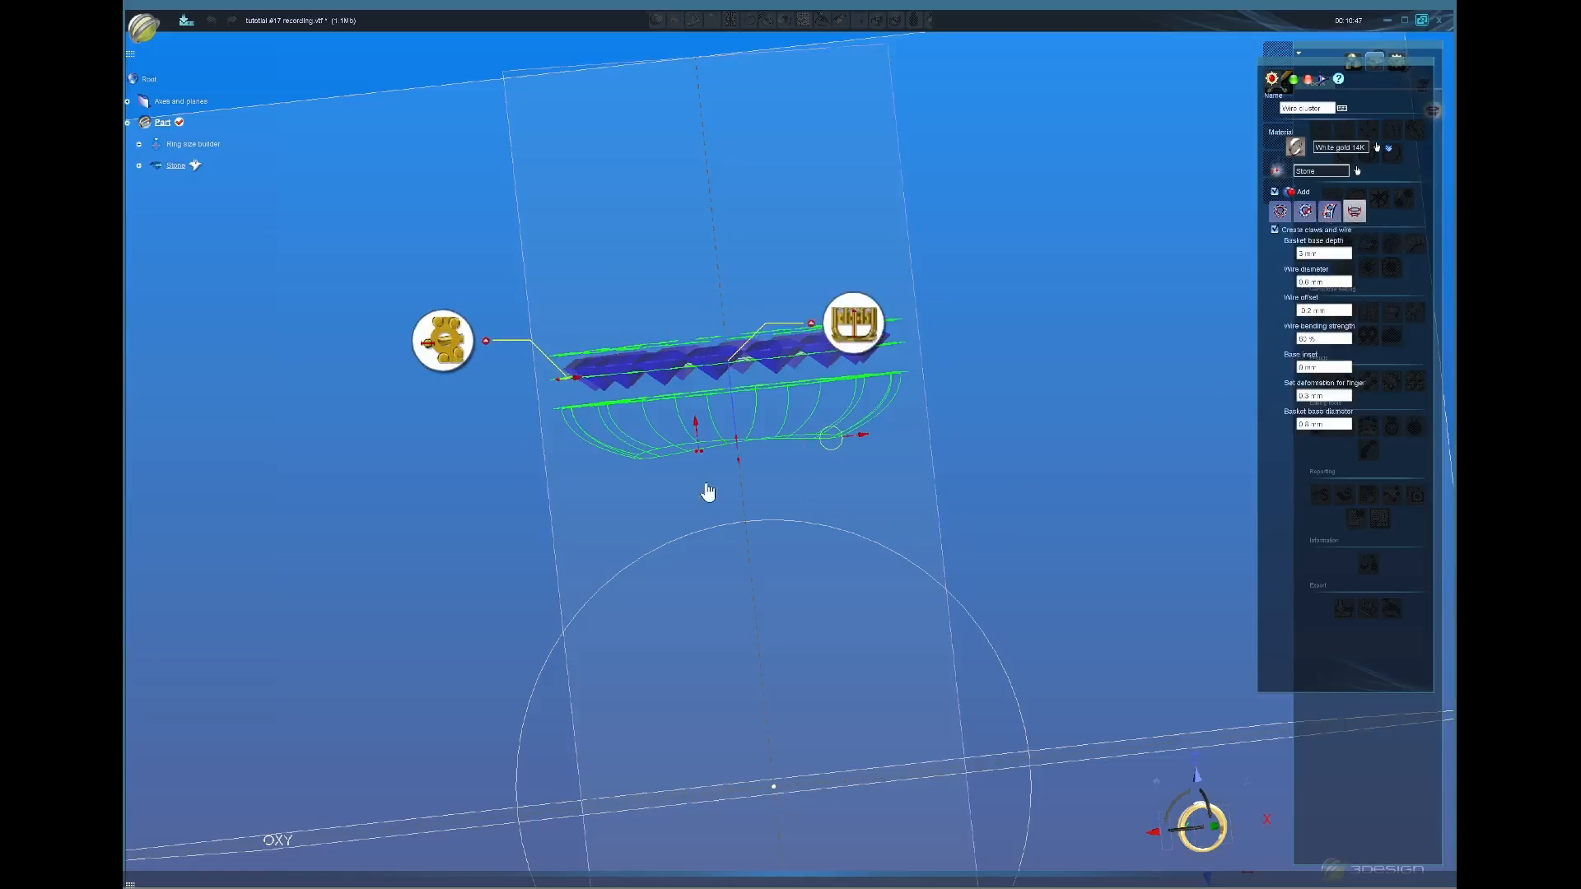
{"action": "left_click", "coordinate": [1215, 824]}
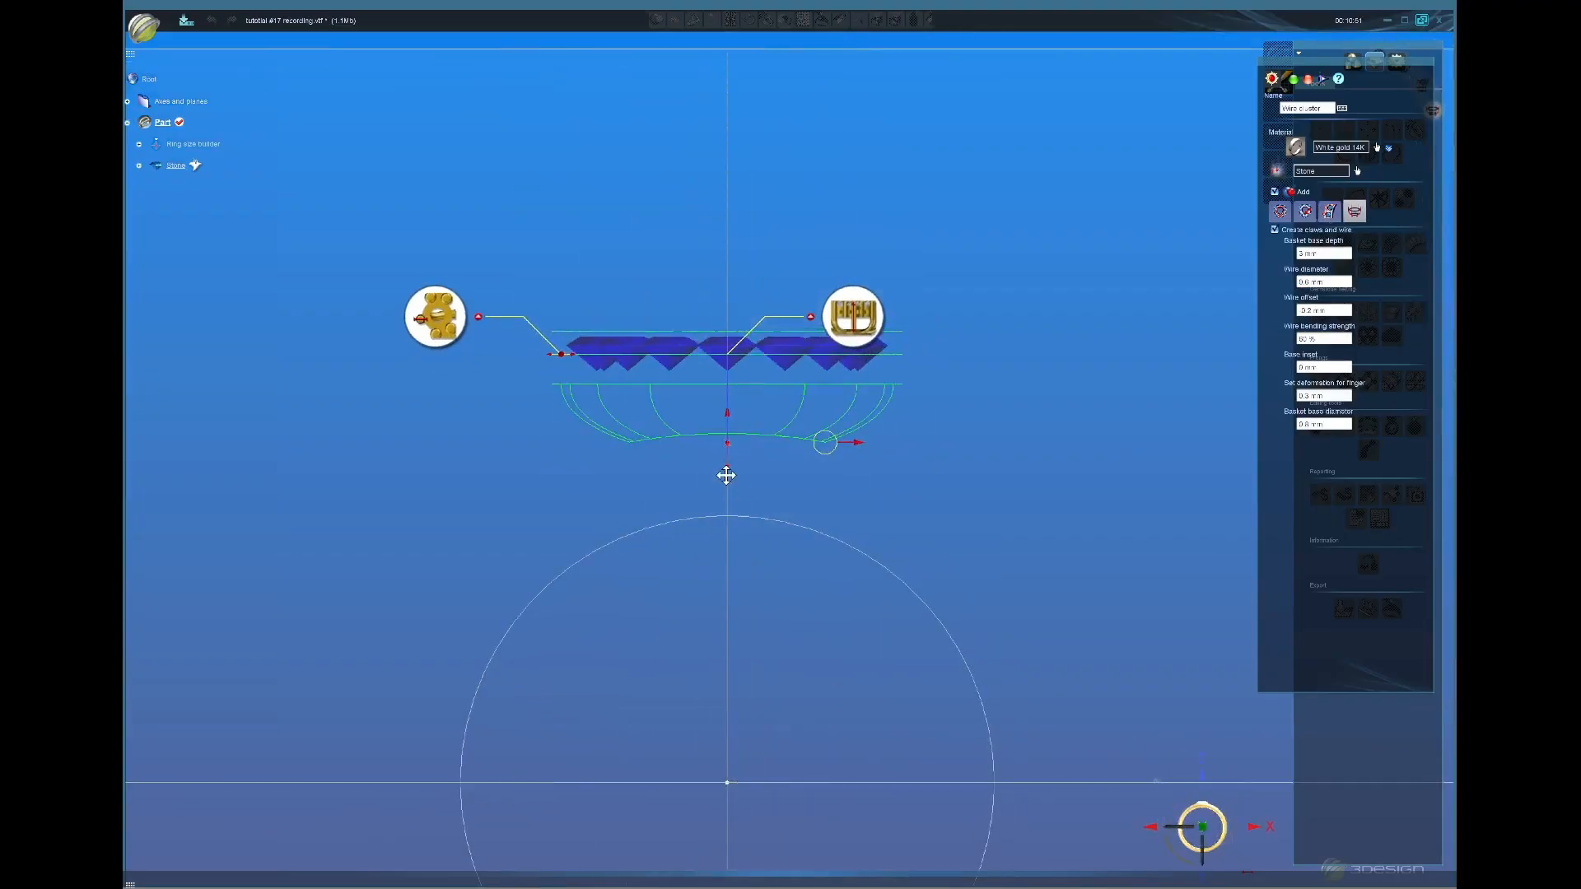
{"action": "left_click_drag", "start_coordinate": [726, 475], "coordinate": [727, 533]}
Step: Widen the basket base diameter to 1.1 mm
{"action": "left_click", "coordinate": [1333, 430]}
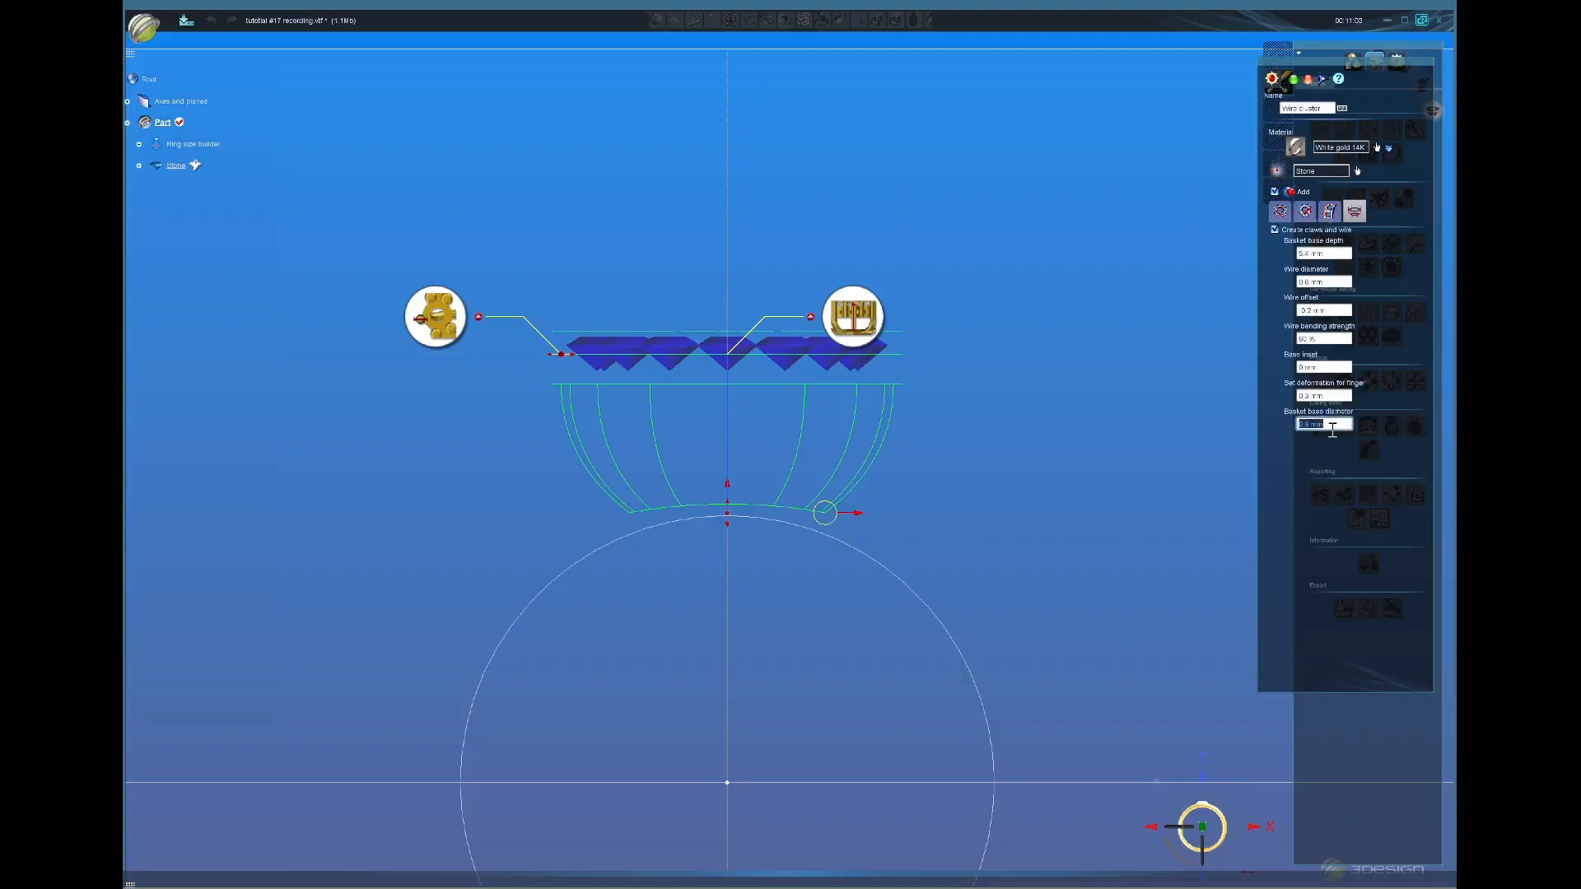
{"action": "scroll", "coordinate": [1331, 430], "scroll_direction": "up", "scroll_amount": 1}
{"action": "scroll", "coordinate": [1333, 429], "scroll_direction": "up", "scroll_amount": 1}
{"action": "scroll", "coordinate": [1332, 429], "scroll_direction": "up", "scroll_amount": 1}
{"action": "scroll", "coordinate": [840, 620], "scroll_direction": "up", "scroll_amount": 1}
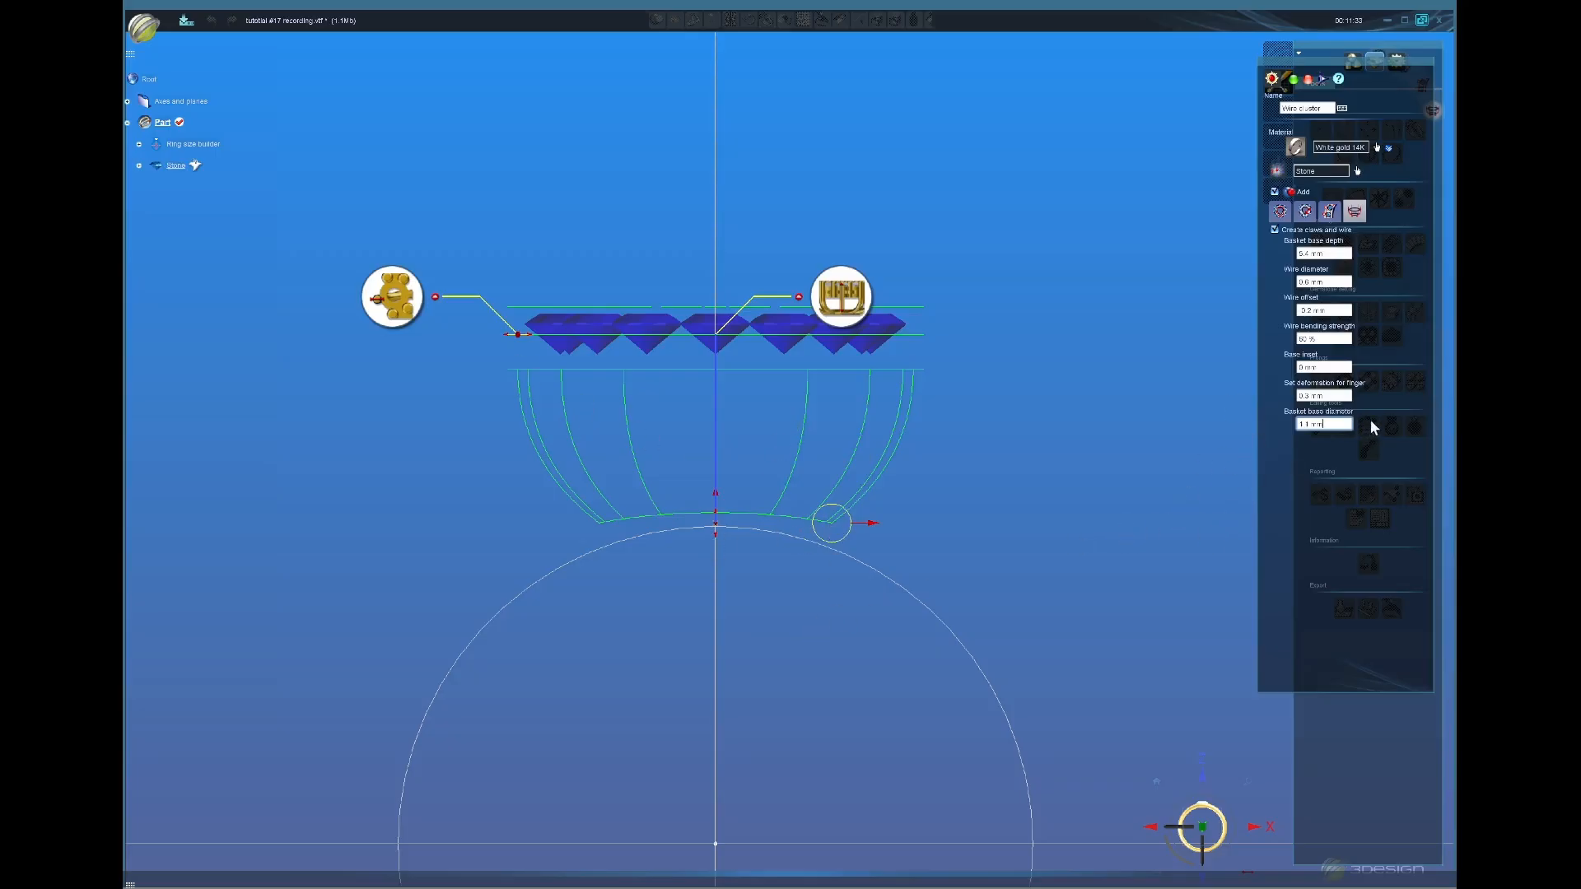
Step: Set finger deformation to 0.65 mm and lower the basket base to about 5.5 mm depth
{"action": "left_click", "coordinate": [1338, 396]}
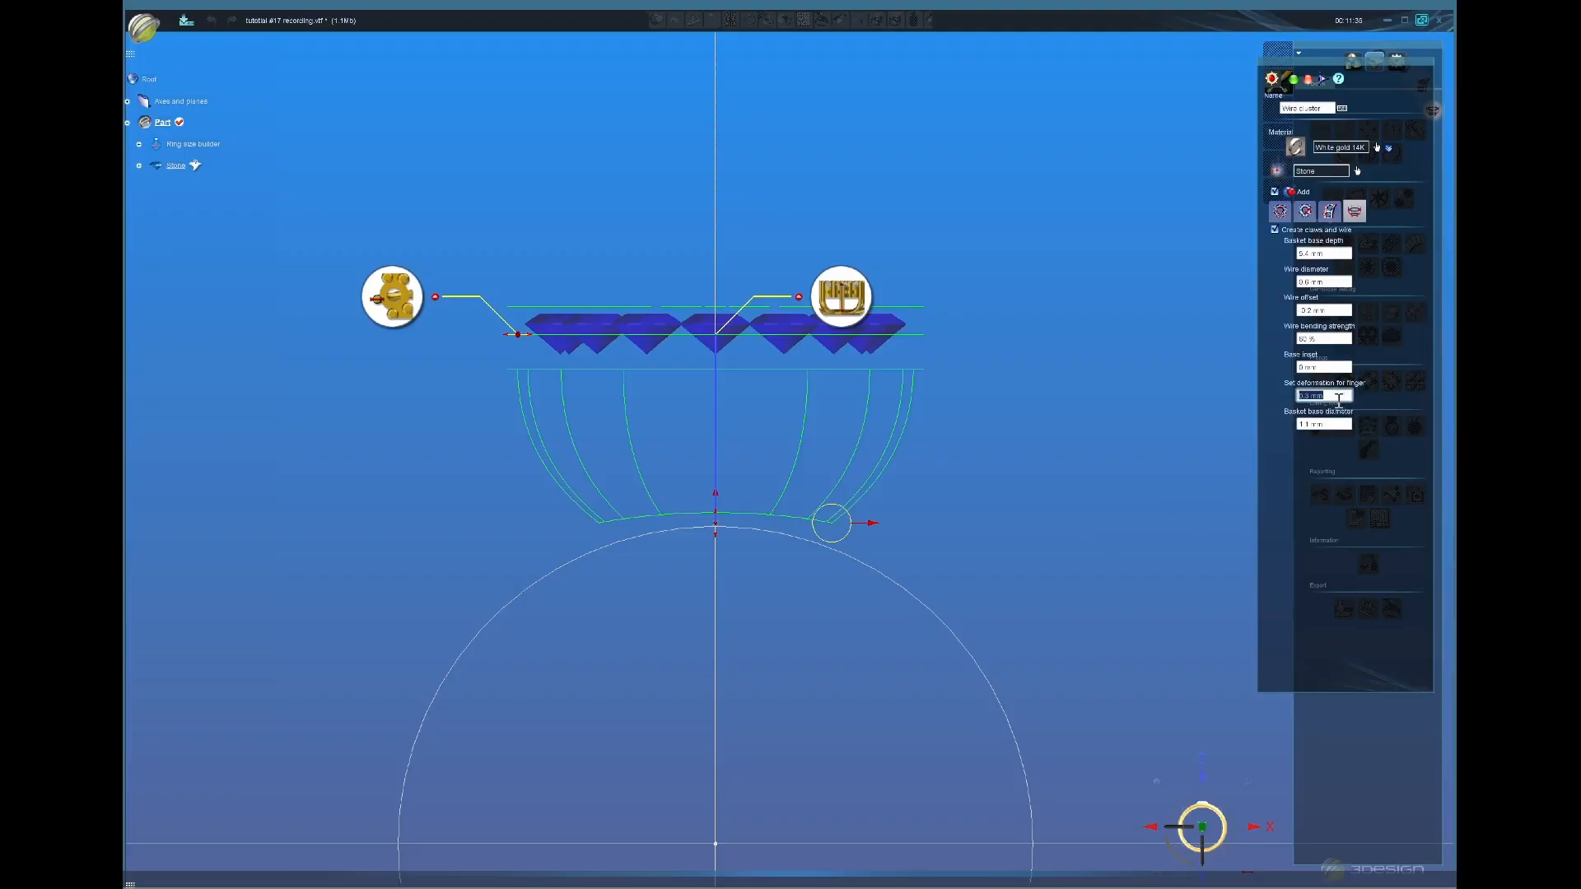
{"action": "type", "text": "0.4 mm"}
{"action": "scroll", "coordinate": [1339, 400], "scroll_direction": "up", "scroll_amount": 1}
{"action": "scroll", "coordinate": [695, 561], "scroll_direction": "up", "scroll_amount": 1}
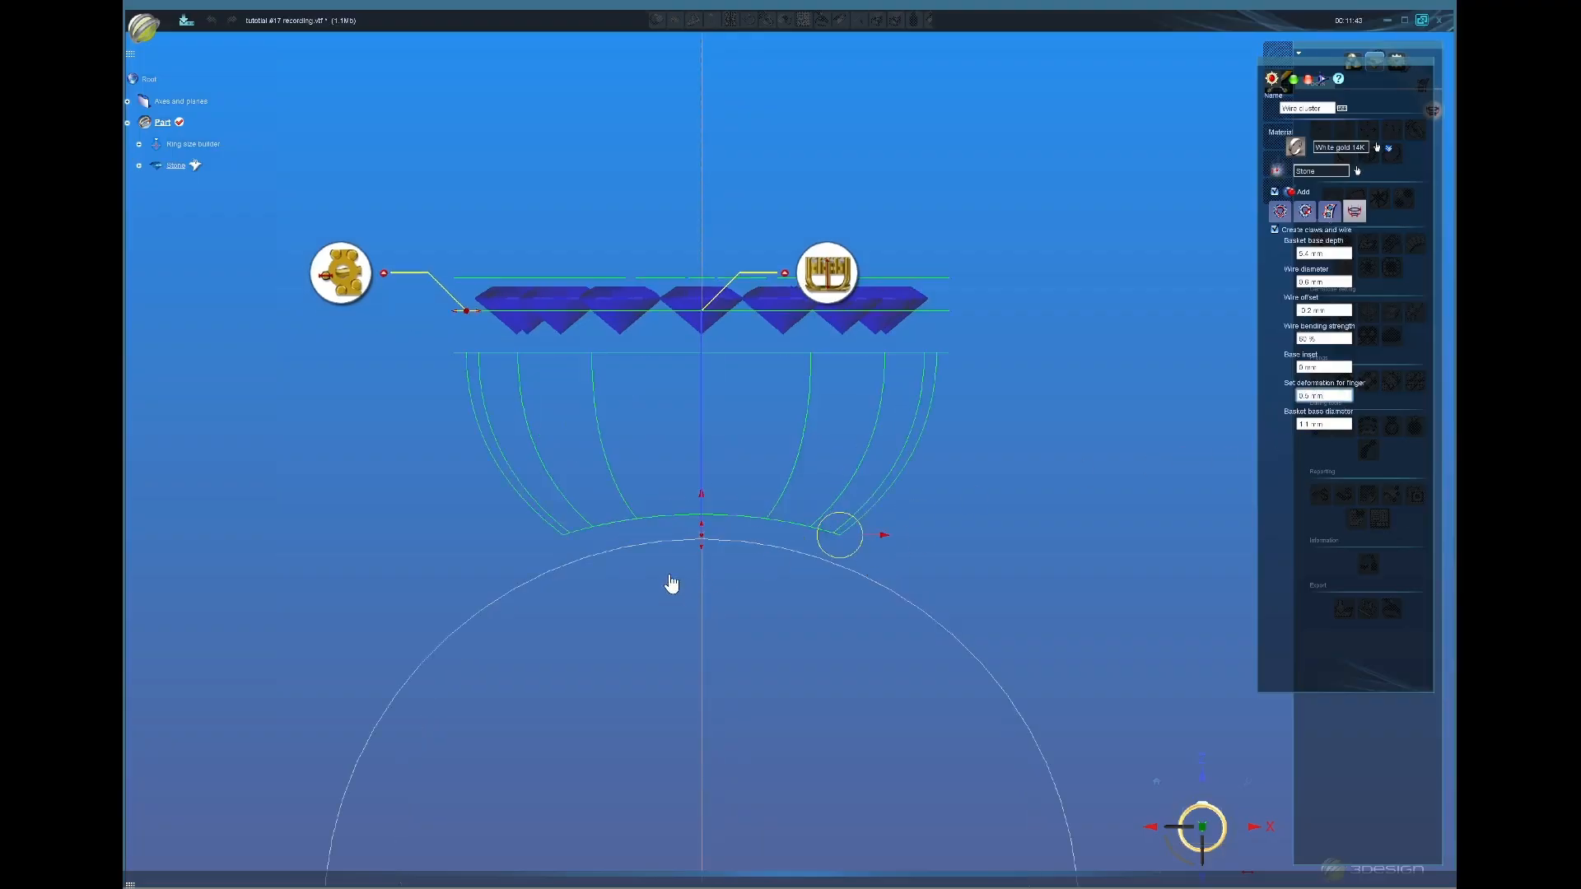
{"action": "scroll", "coordinate": [671, 583], "scroll_direction": "up", "scroll_amount": 1}
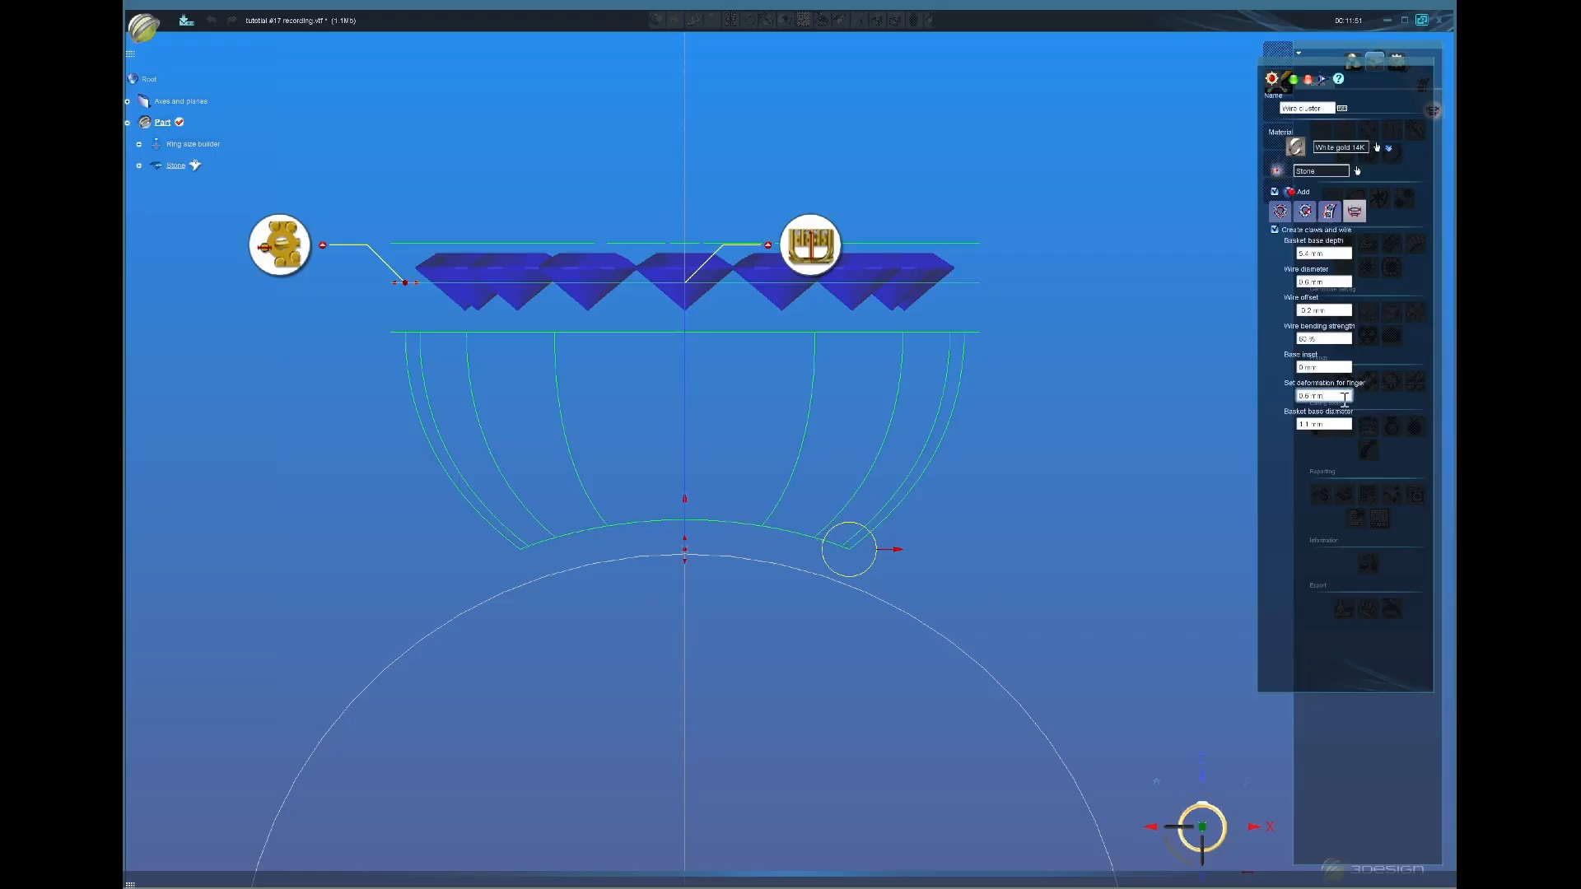
{"action": "scroll", "coordinate": [1344, 399], "scroll_direction": "down", "scroll_amount": 1}
{"action": "left_click", "coordinate": [1347, 397]}
{"action": "type", "text": "0.05"}
{"action": "left_click", "coordinate": [1335, 368]}
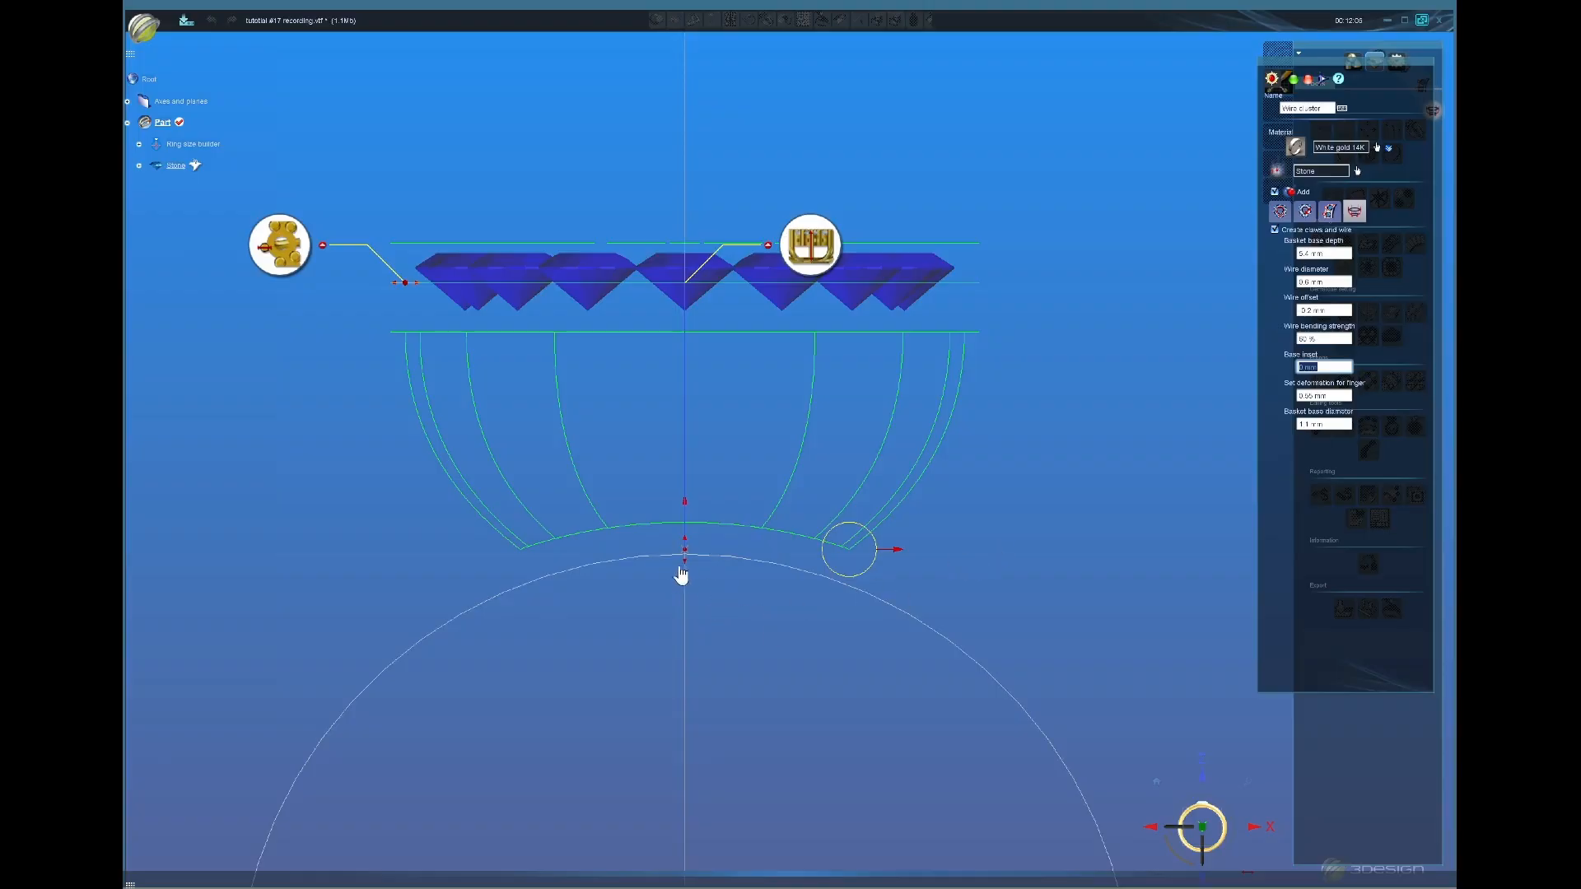
{"action": "left_click_drag", "start_coordinate": [689, 571], "coordinate": [689, 583]}
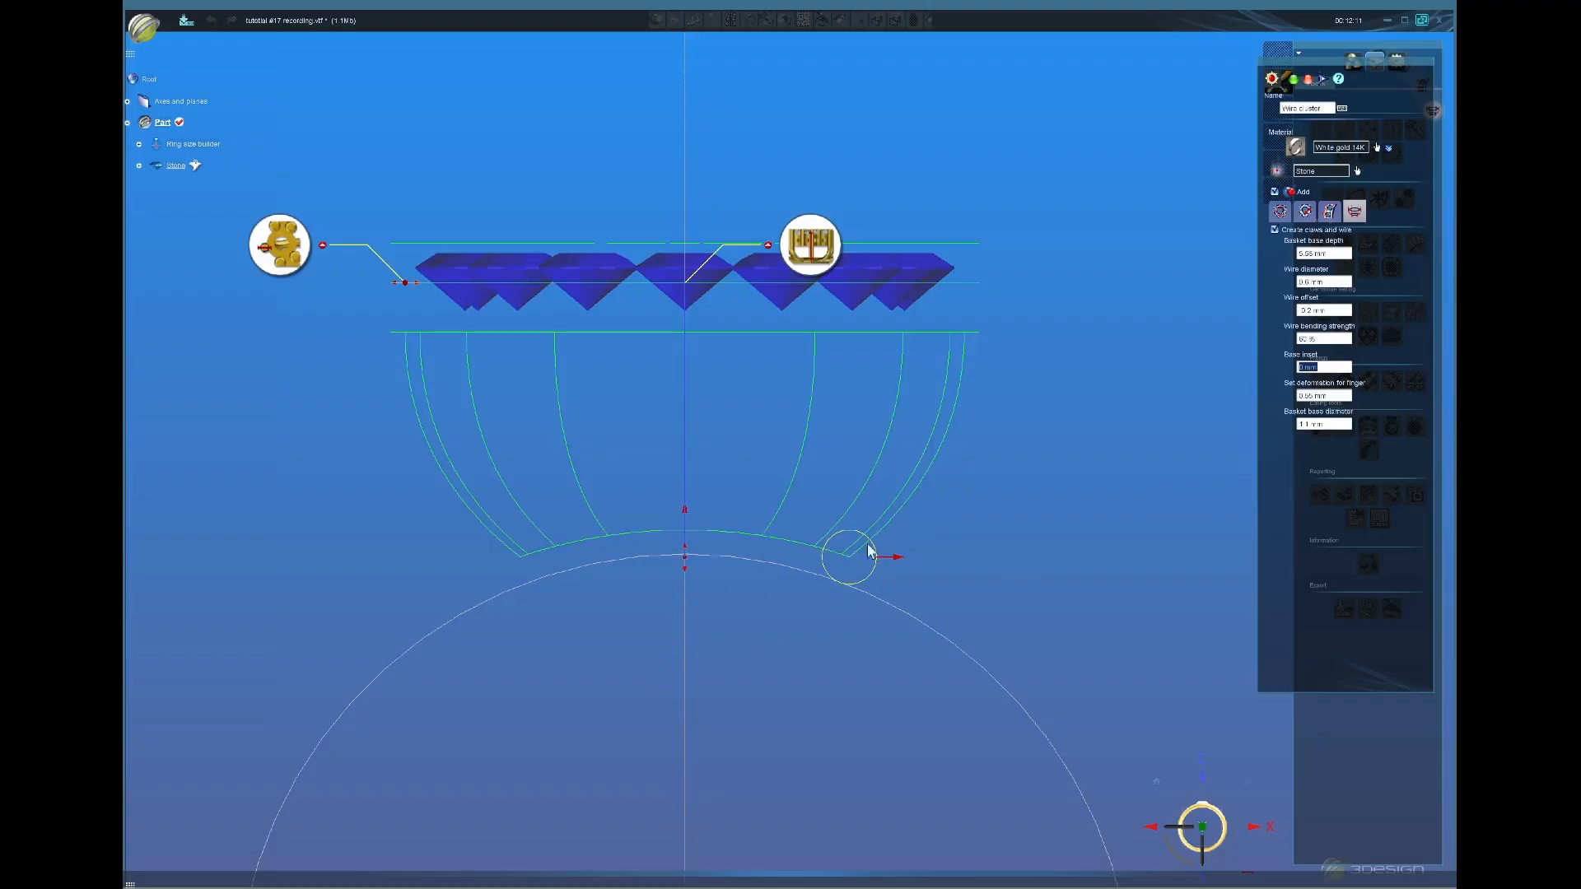
{"action": "scroll", "coordinate": [871, 550], "scroll_direction": "down", "scroll_amount": 2}
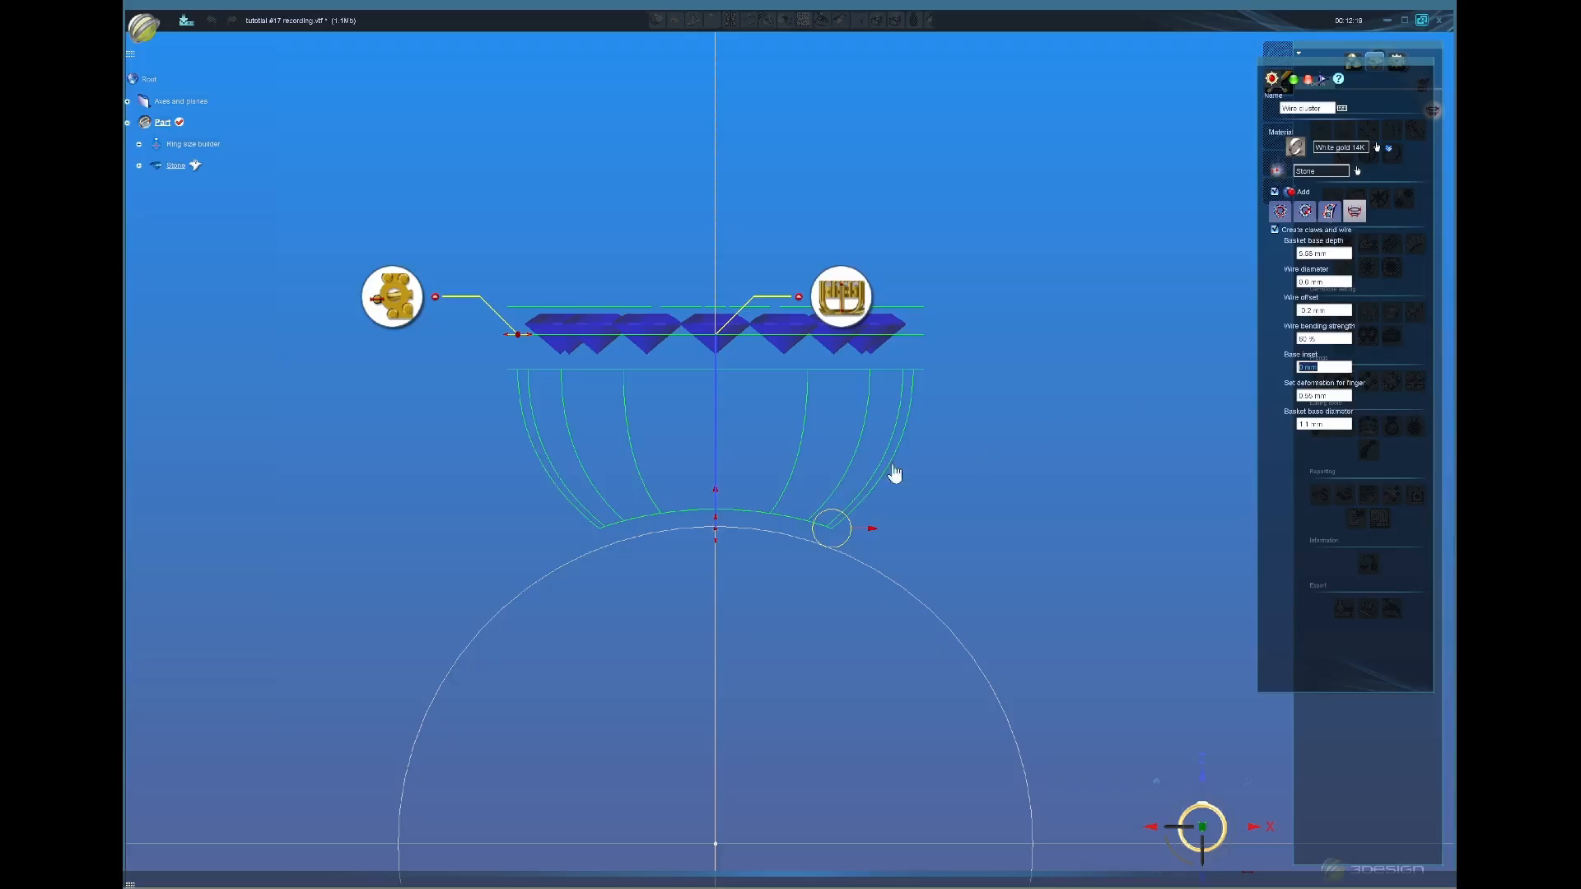
Step: Set the wire bending strength to 50 %
{"action": "left_click", "coordinate": [1339, 340]}
{"action": "left_click_drag", "start_coordinate": [1341, 340], "coordinate": [1283, 339]}
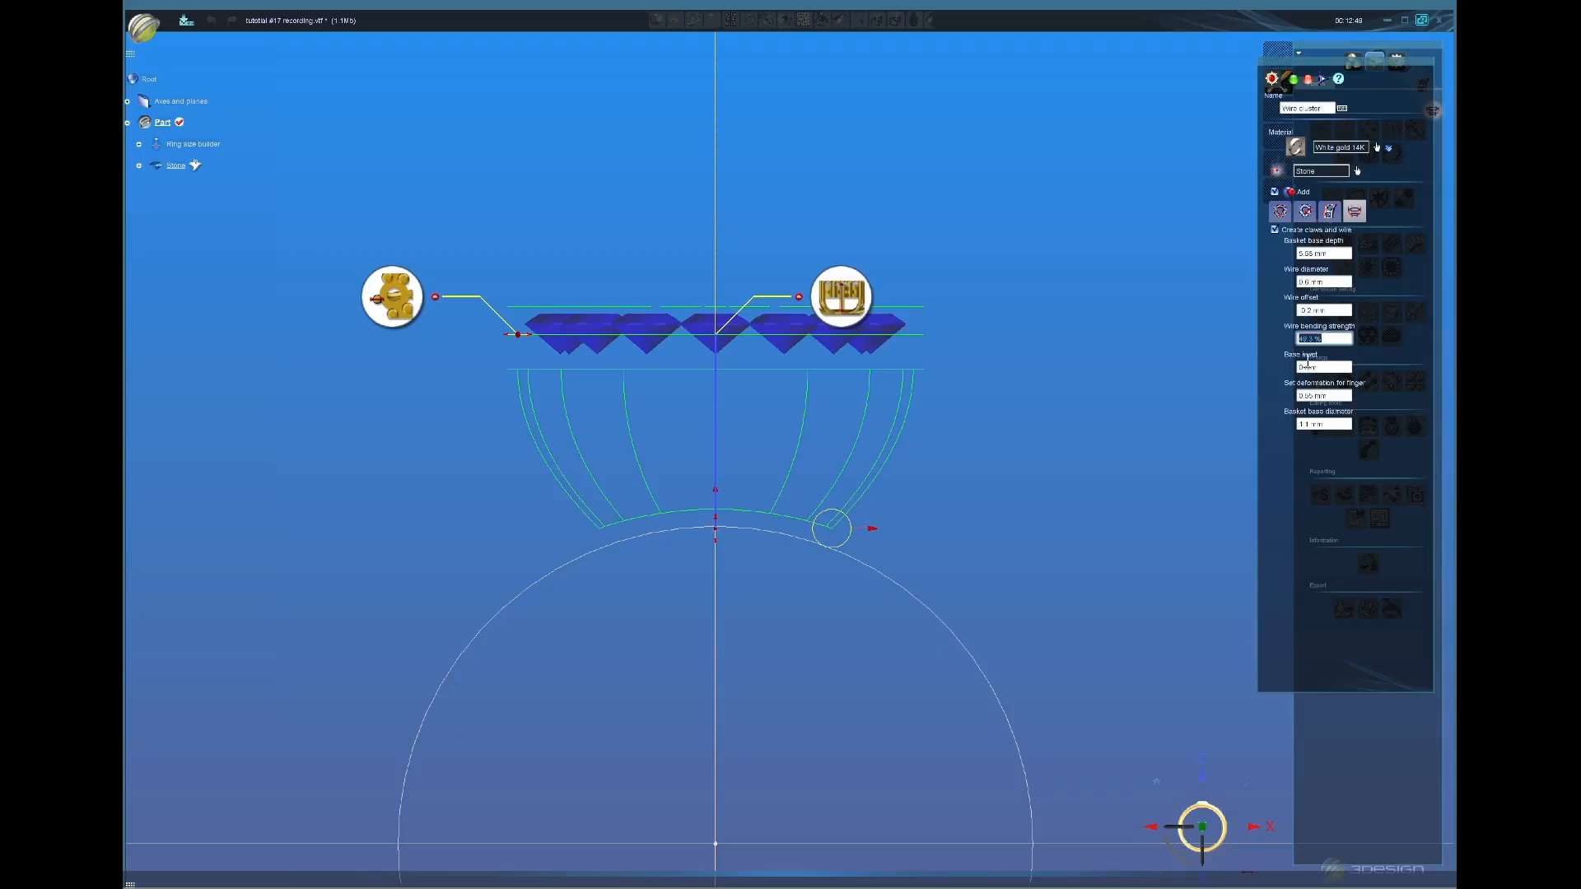
{"action": "type", "text": "50"}
{"action": "key", "text": "Tab"}
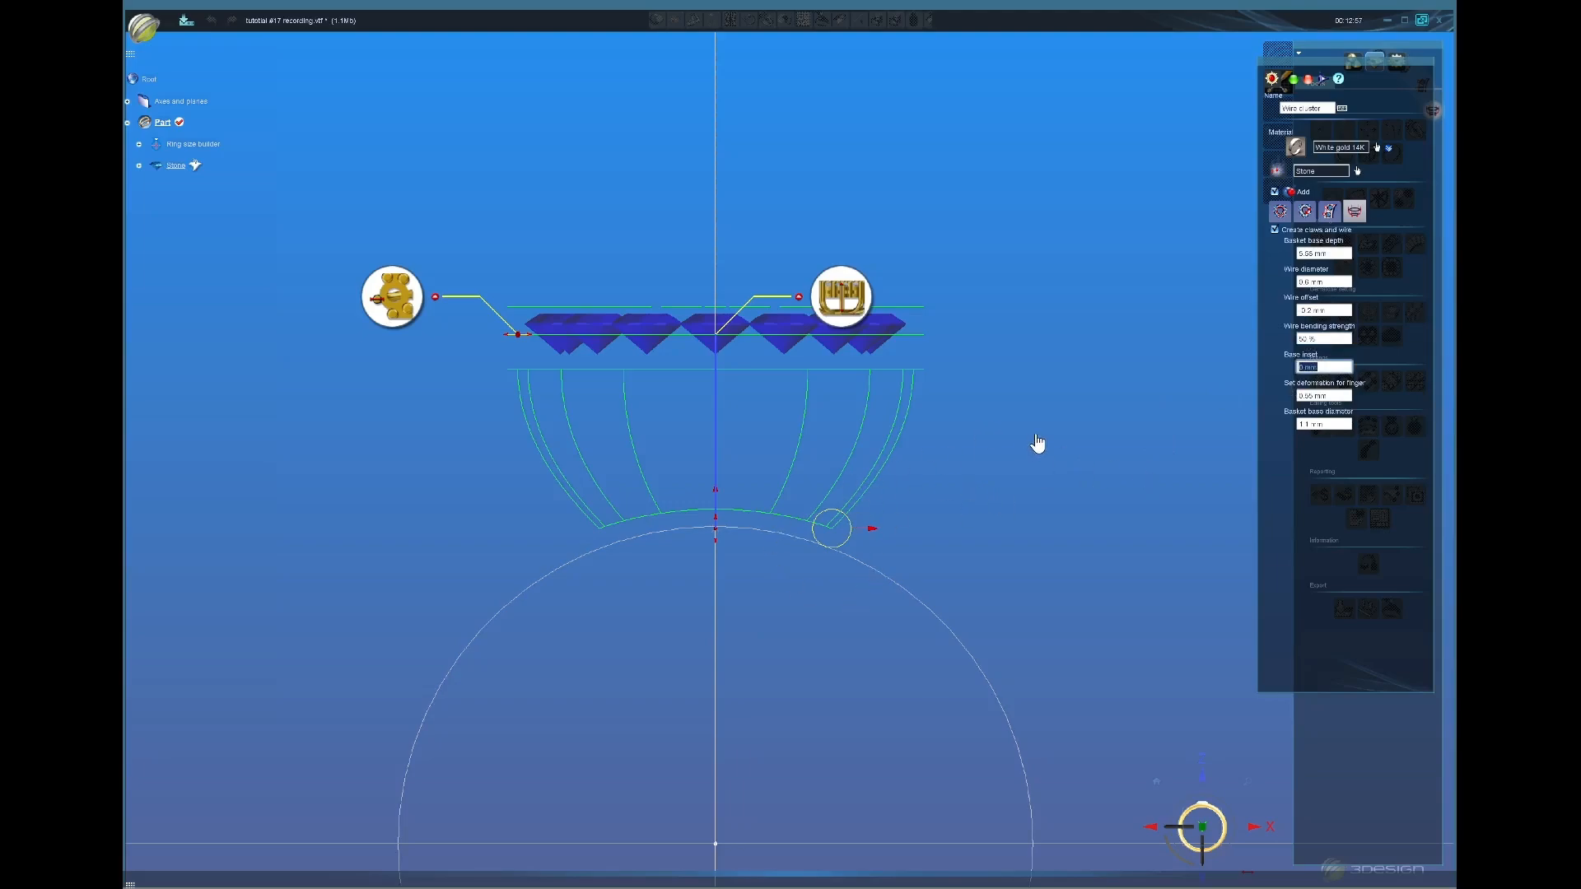
{"action": "middle_click_drag", "start_coordinate": [718, 304], "coordinate": [895, 591]}
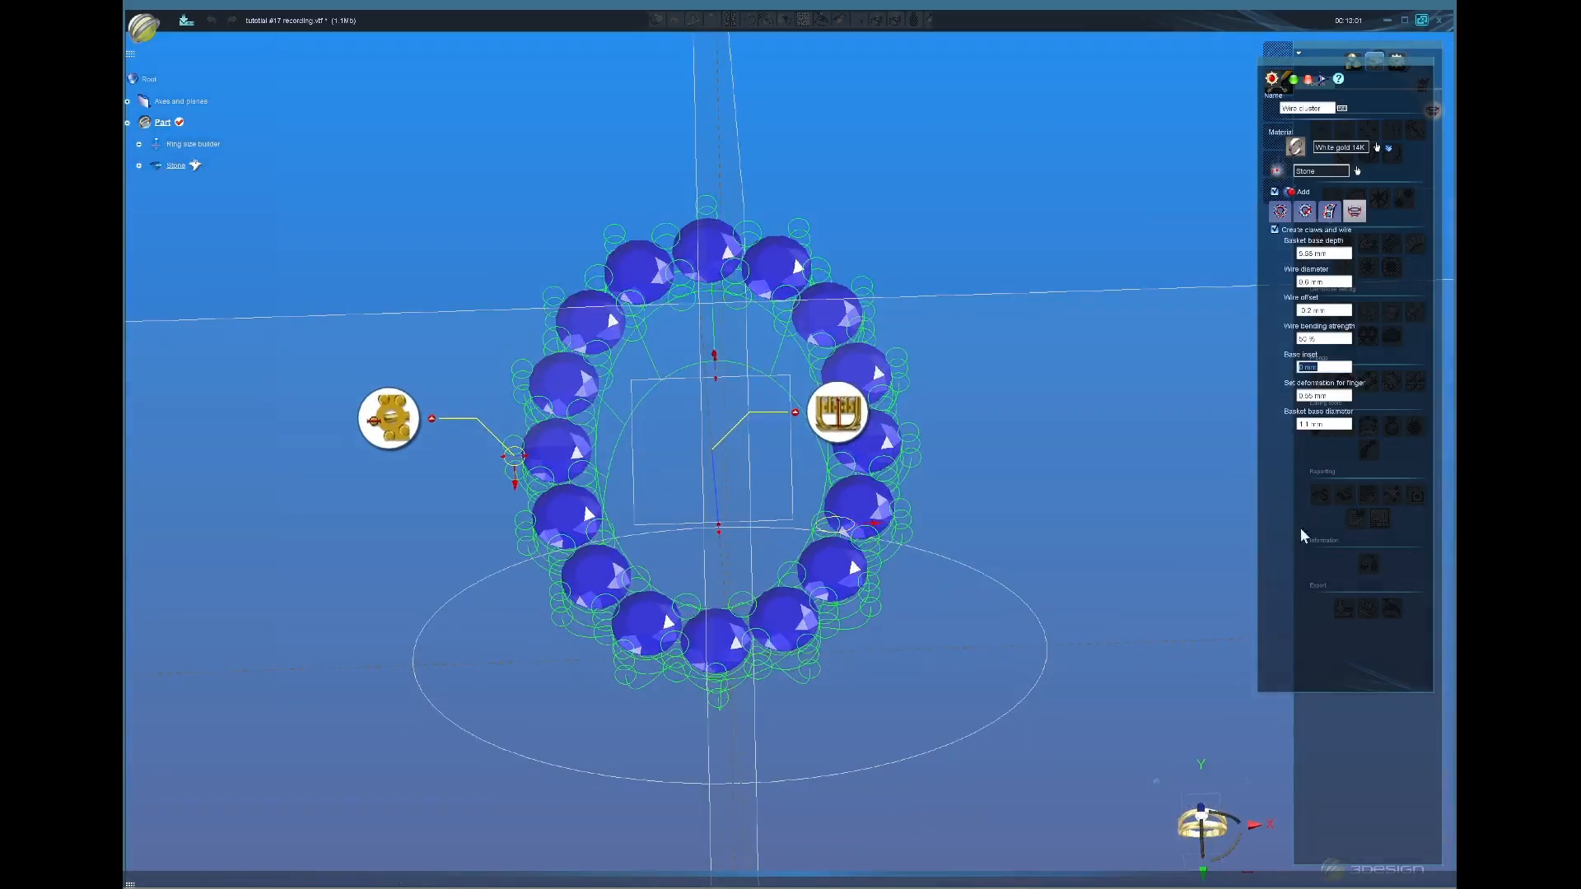
Step: Fine-tune the Wire offset value in front view
{"action": "left_click", "coordinate": [1221, 837]}
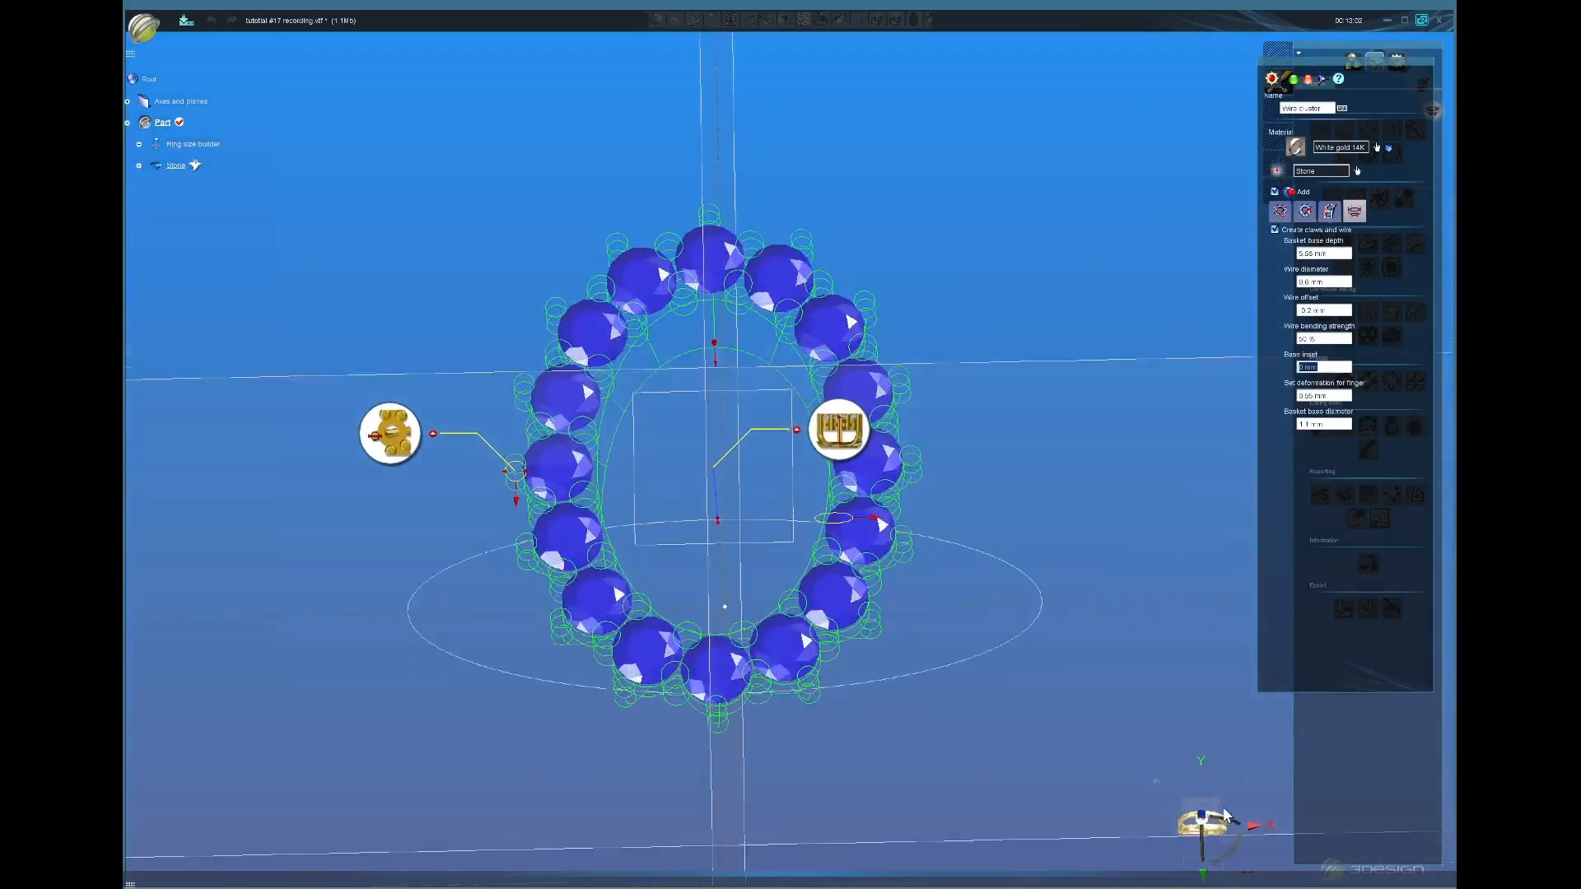
{"action": "left_click", "coordinate": [1343, 310]}
{"action": "scroll", "coordinate": [1340, 310], "scroll_direction": "up", "scroll_amount": 1}
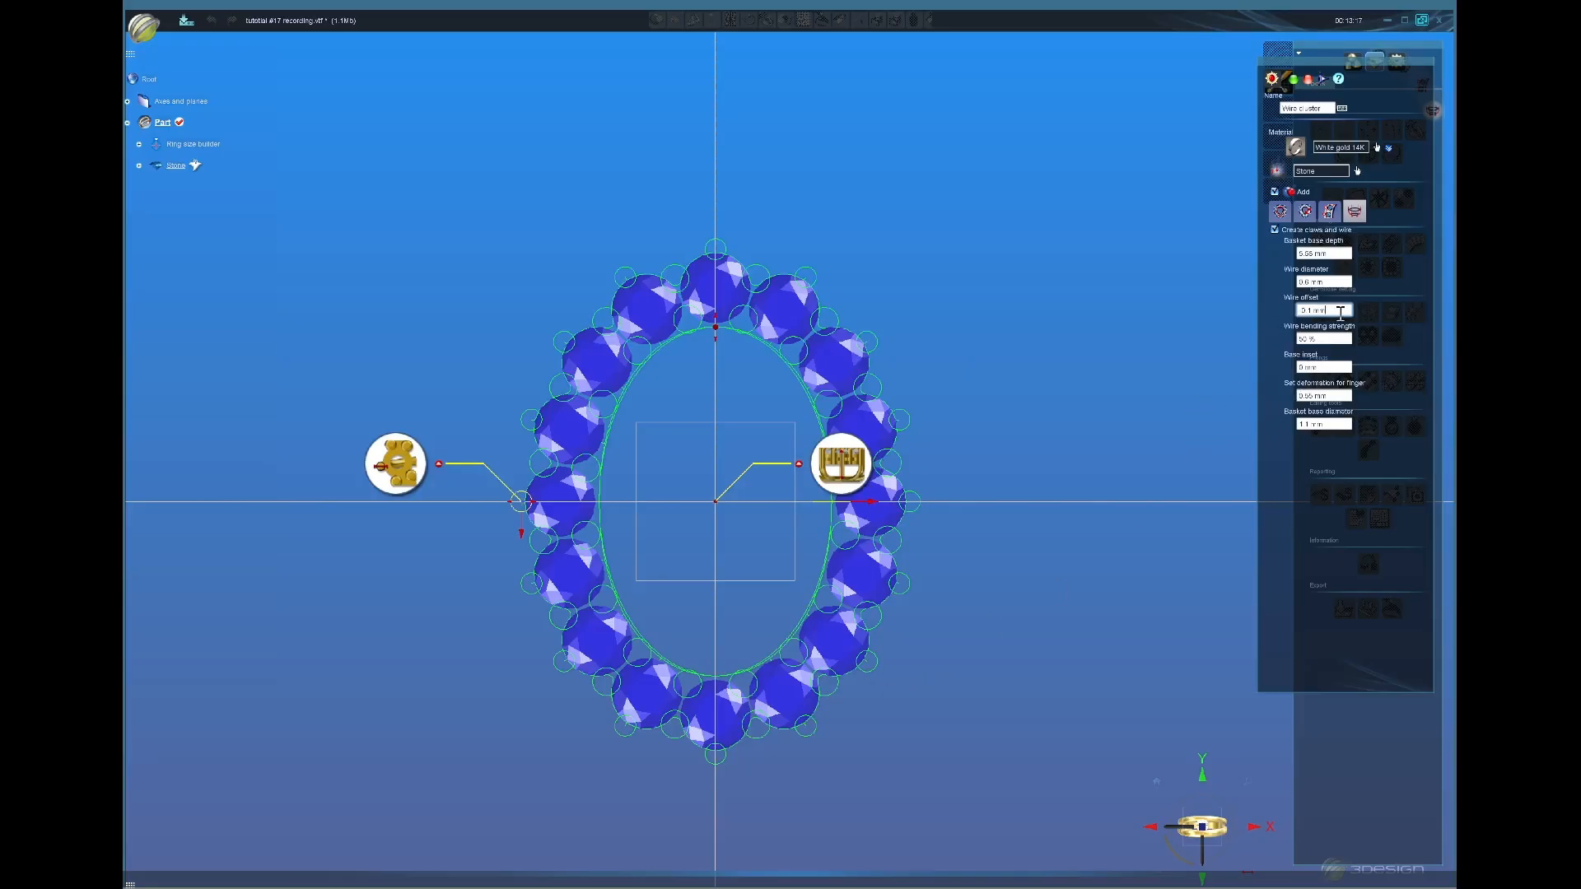
{"action": "scroll", "coordinate": [1337, 315], "scroll_direction": "up", "scroll_amount": 1}
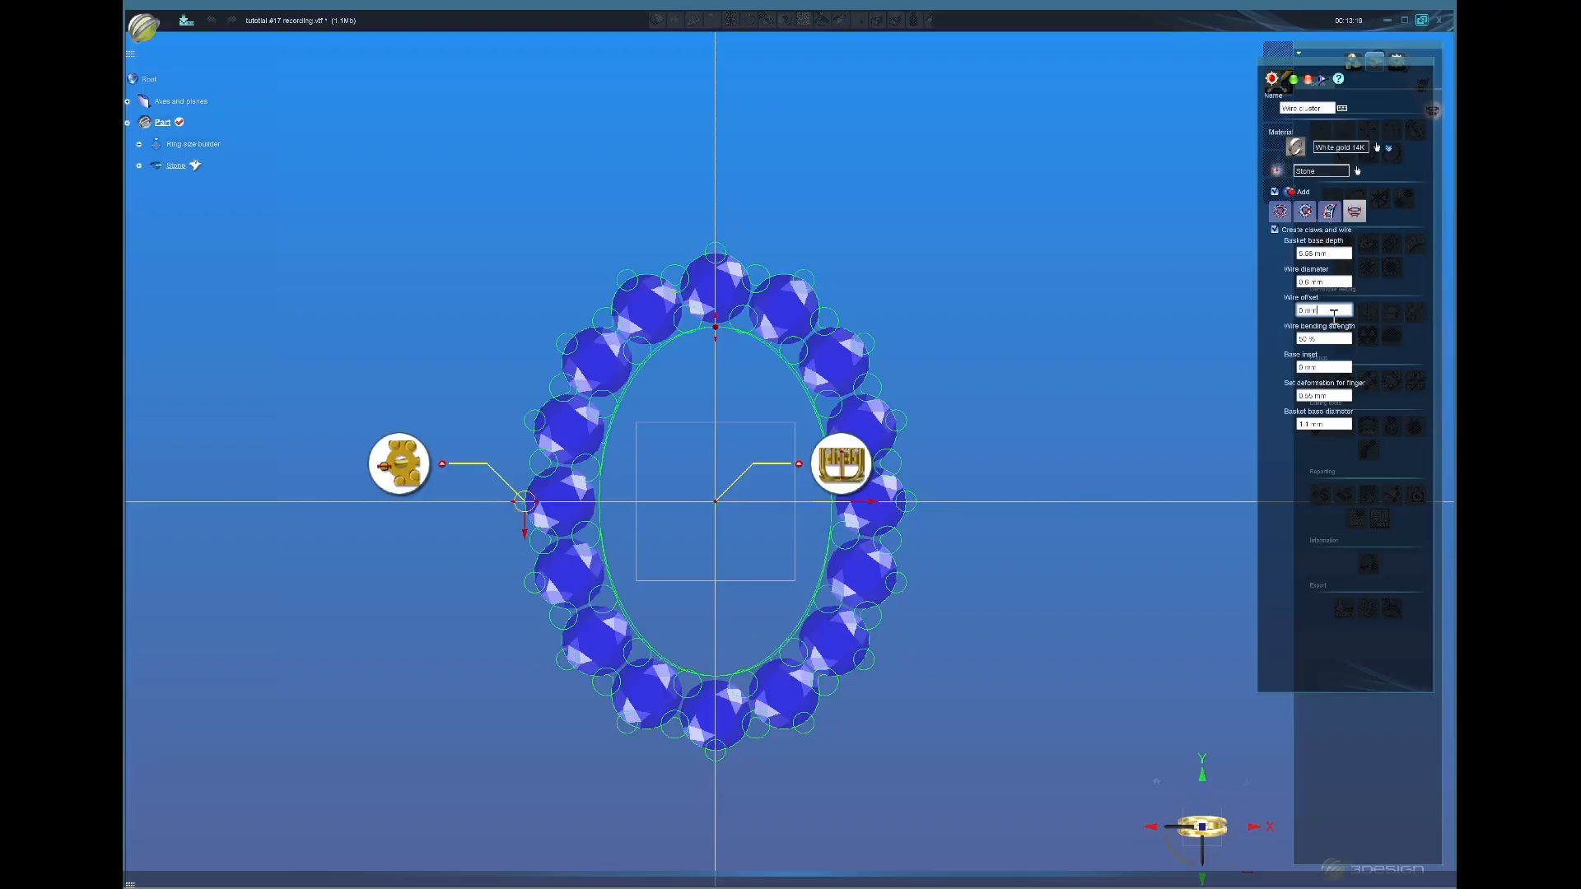
{"action": "scroll", "coordinate": [1334, 317], "scroll_direction": "up", "scroll_amount": 5}
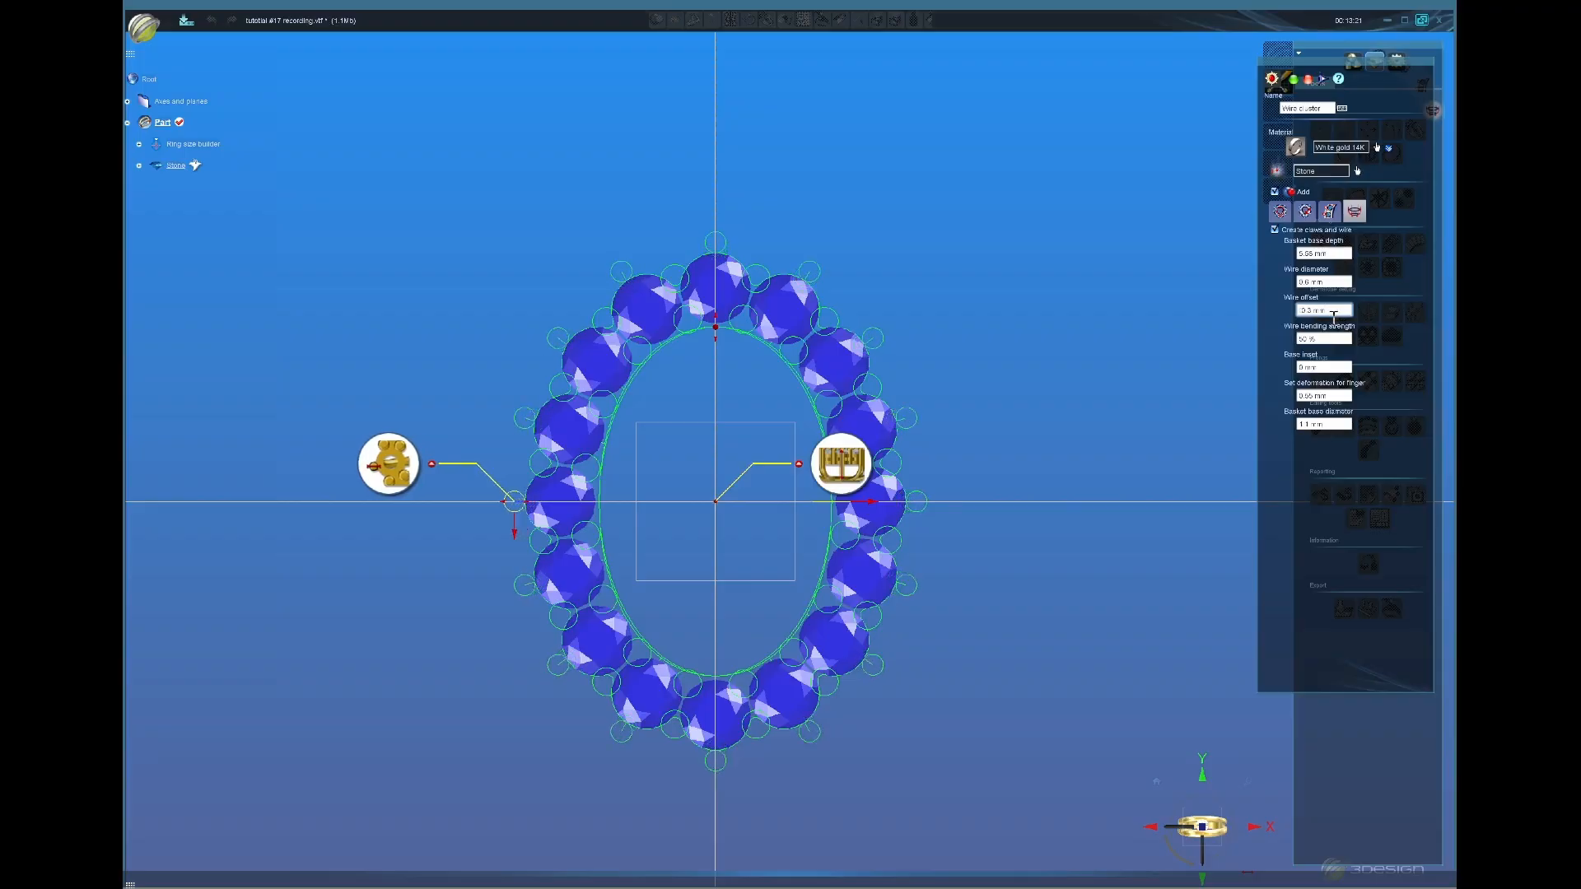
{"action": "scroll", "coordinate": [1334, 317], "scroll_direction": "down", "scroll_amount": 1}
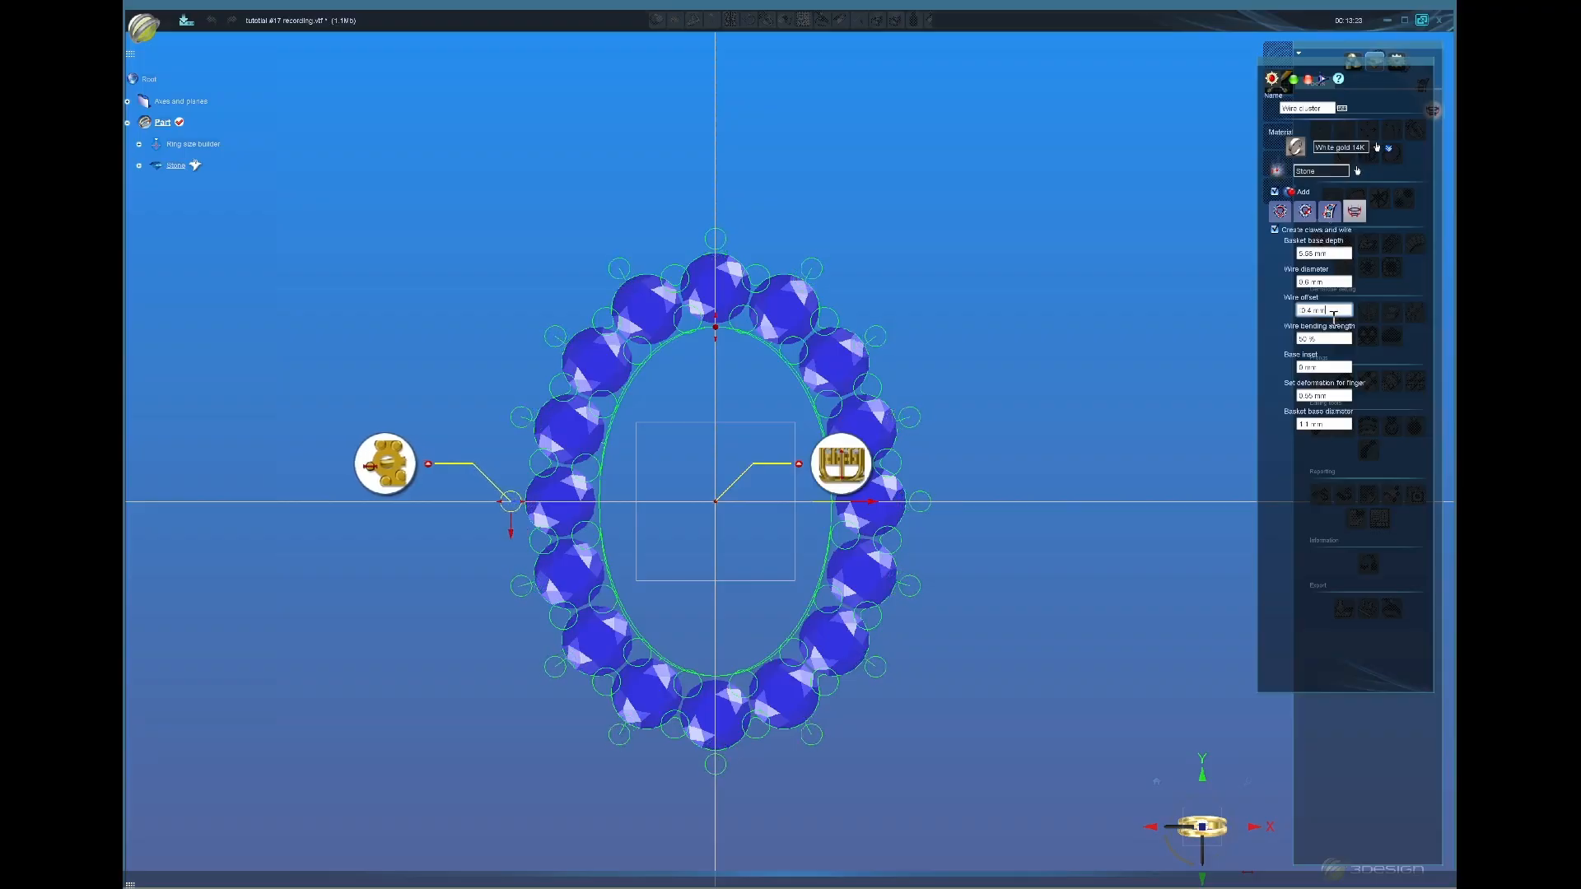
{"action": "scroll", "coordinate": [1334, 317], "scroll_direction": "down", "scroll_amount": 2}
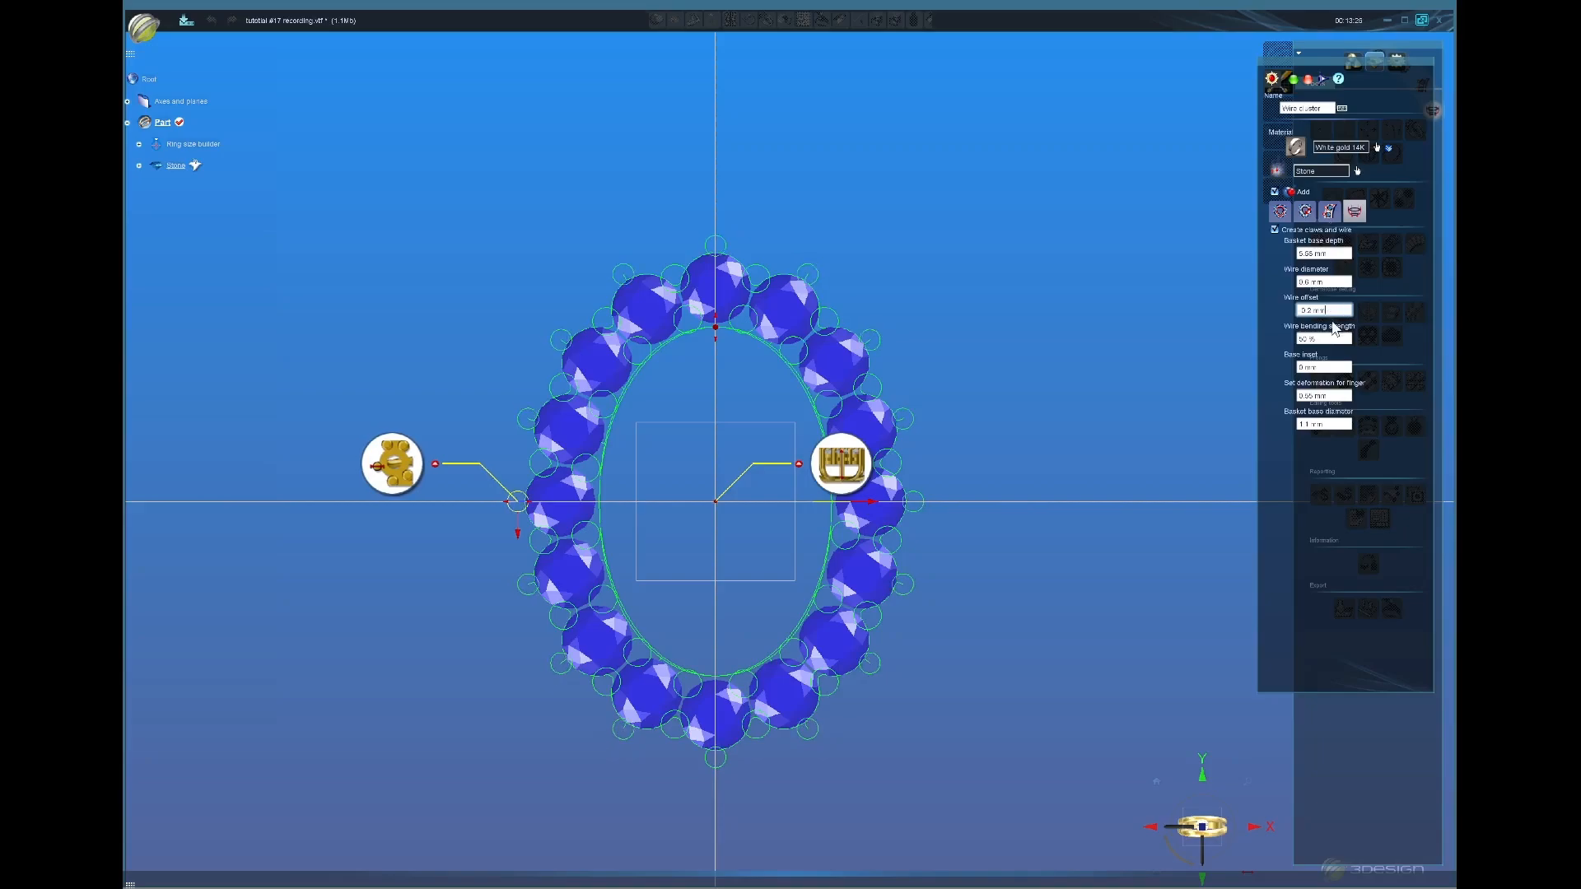
Step: Compute the Wire cluster to build the white basket around the oval stones
{"action": "middle_click_drag", "start_coordinate": [988, 692], "coordinate": [856, 700]}
{"action": "middle_click_drag", "start_coordinate": [696, 744], "coordinate": [745, 370]}
{"action": "middle_click_drag", "start_coordinate": [804, 657], "coordinate": [815, 588]}
{"action": "left_click", "coordinate": [1207, 845]}
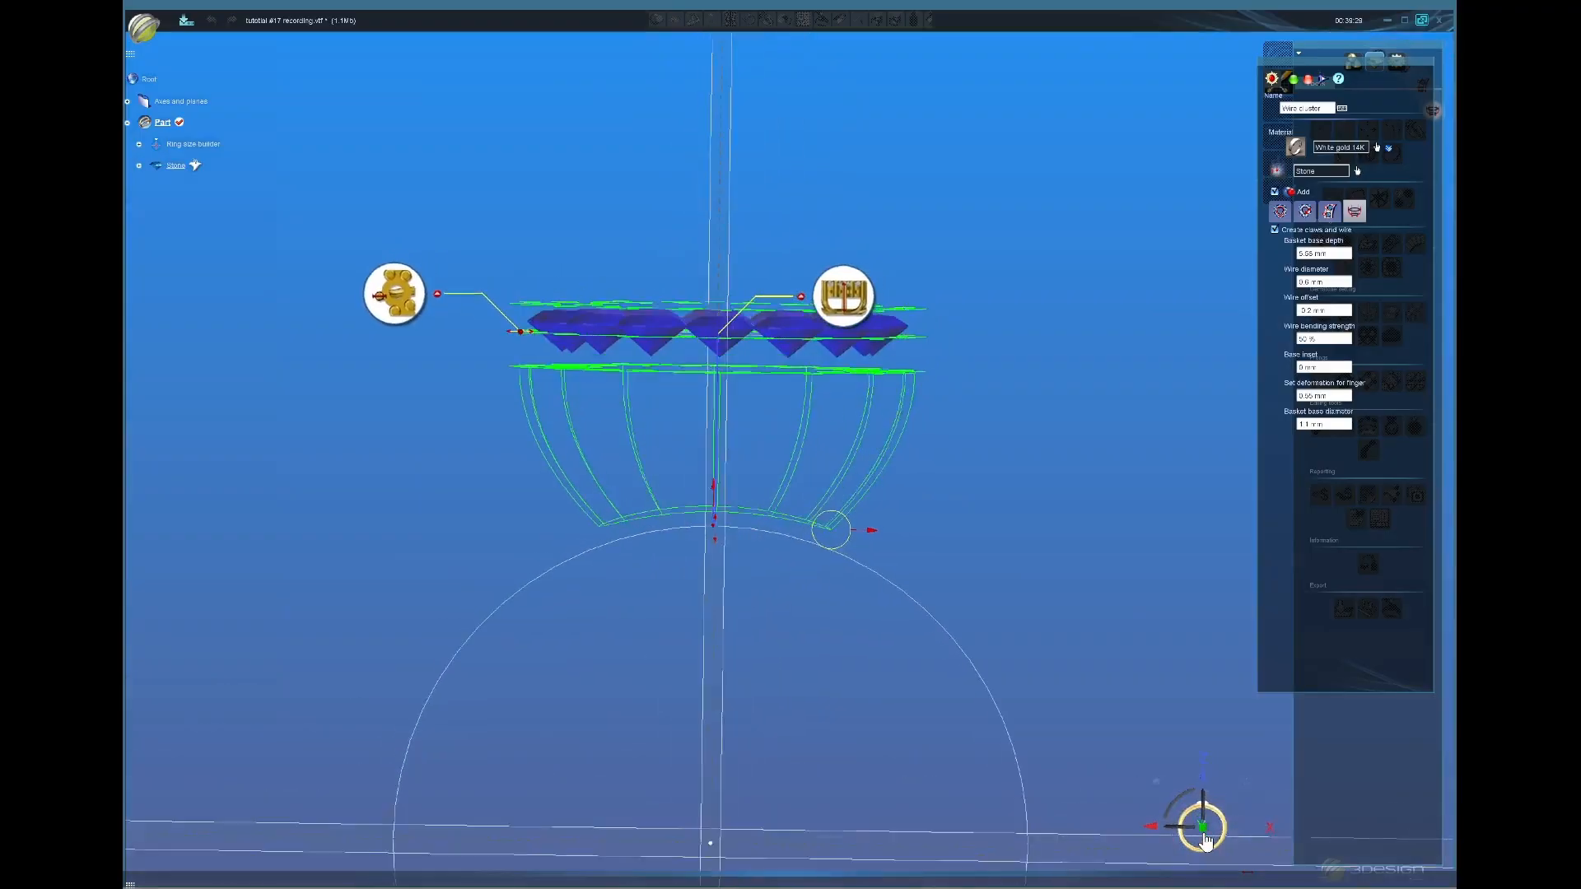
{"action": "scroll", "coordinate": [665, 428], "scroll_direction": "down", "scroll_amount": 3}
{"action": "middle_click_drag", "start_coordinate": [665, 433], "coordinate": [1068, 159]}
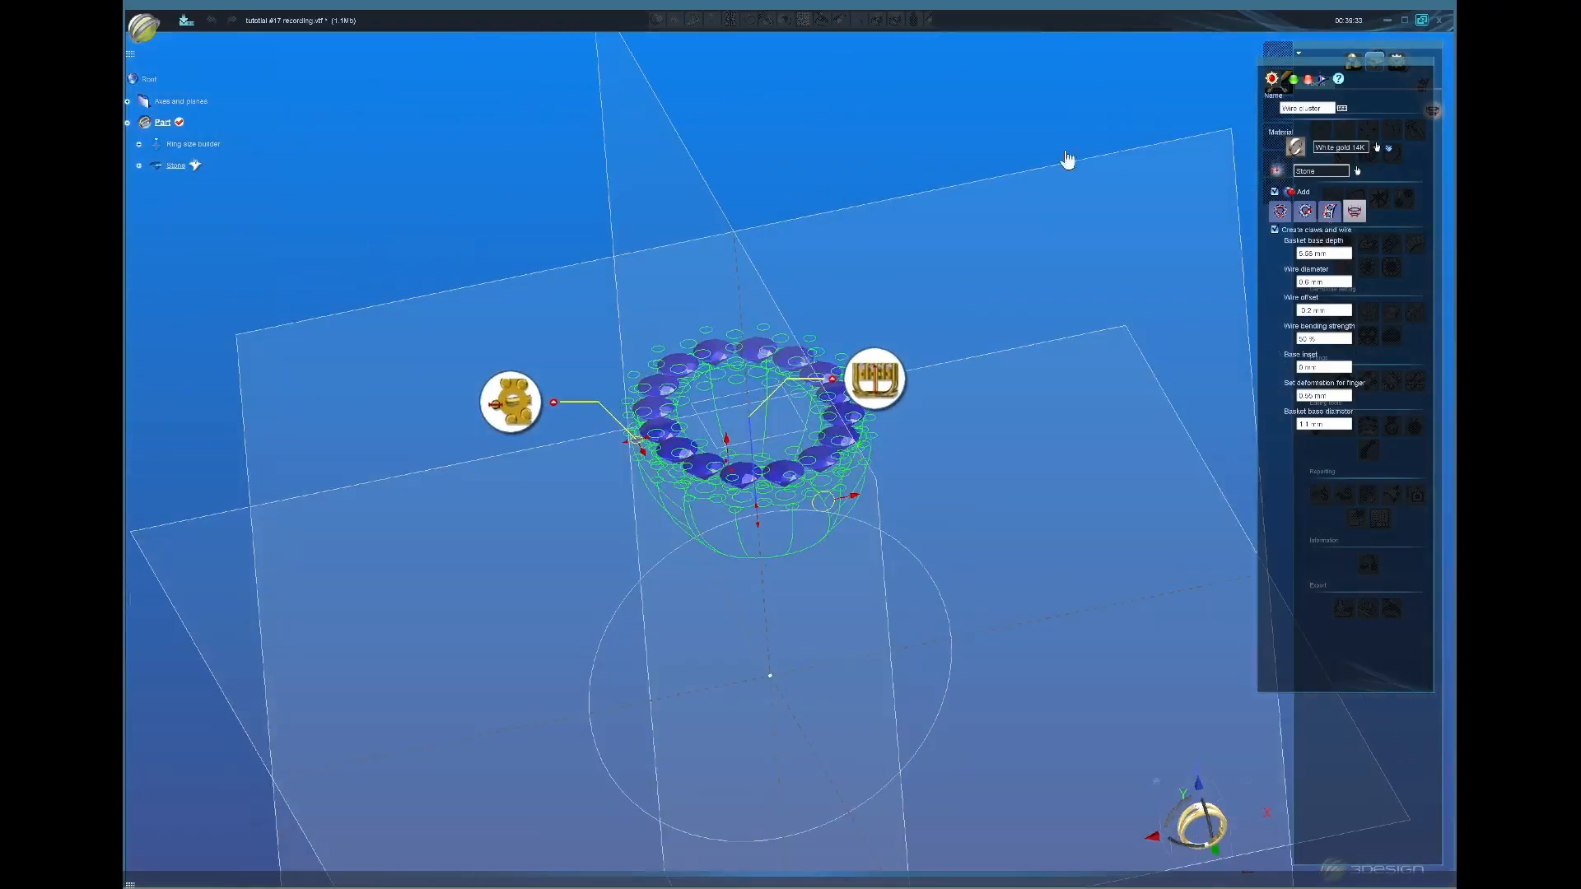
{"action": "left_click", "coordinate": [1294, 79]}
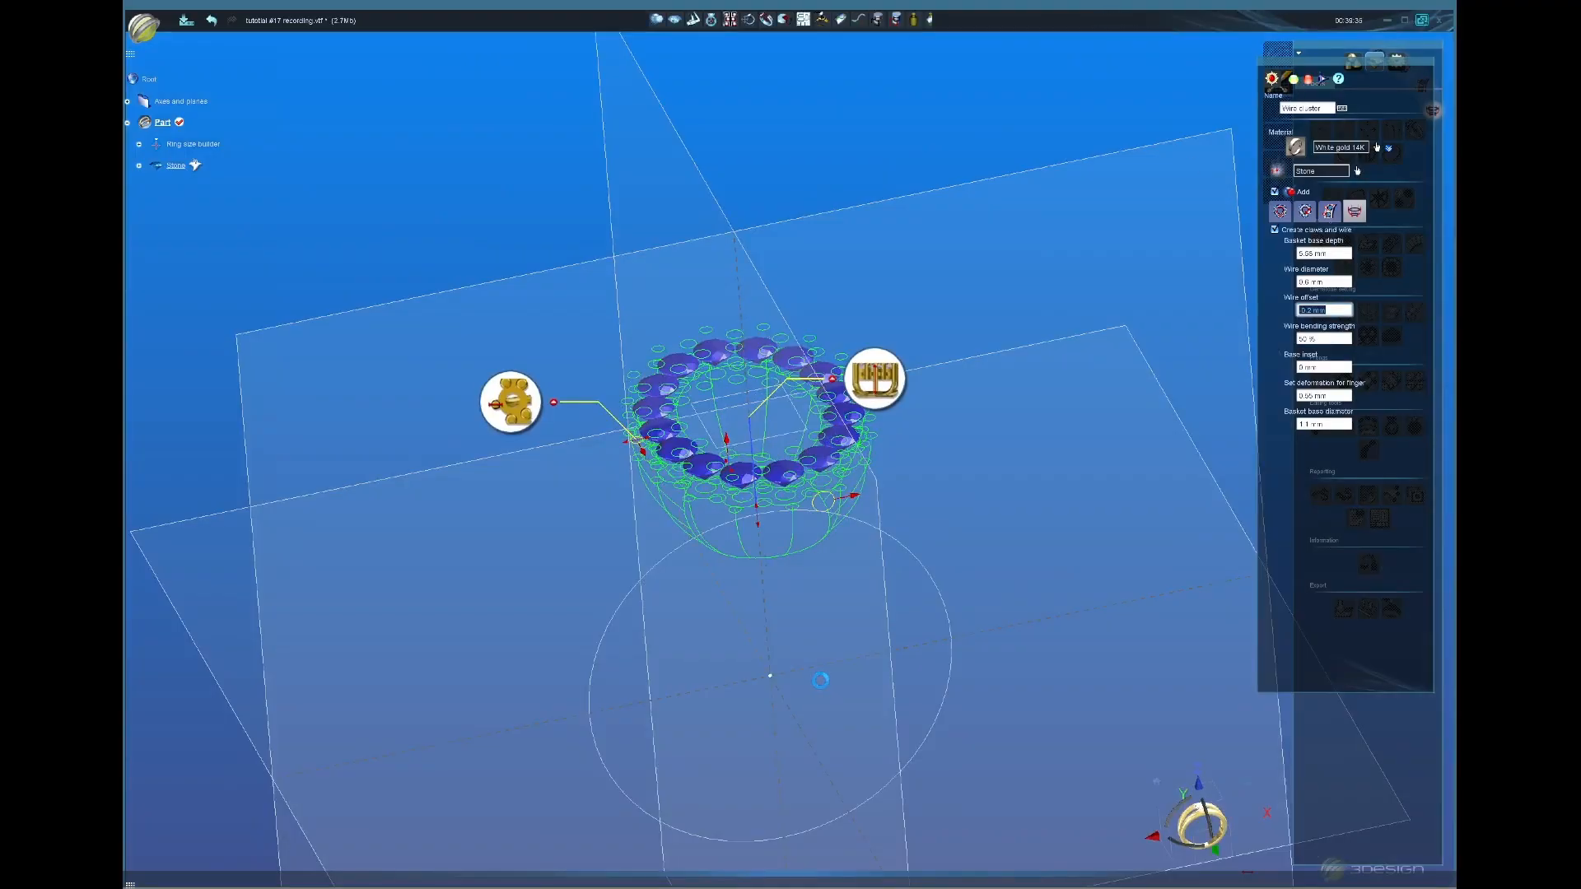
{"action": "middle_click_drag", "start_coordinate": [770, 686], "coordinate": [793, 568]}
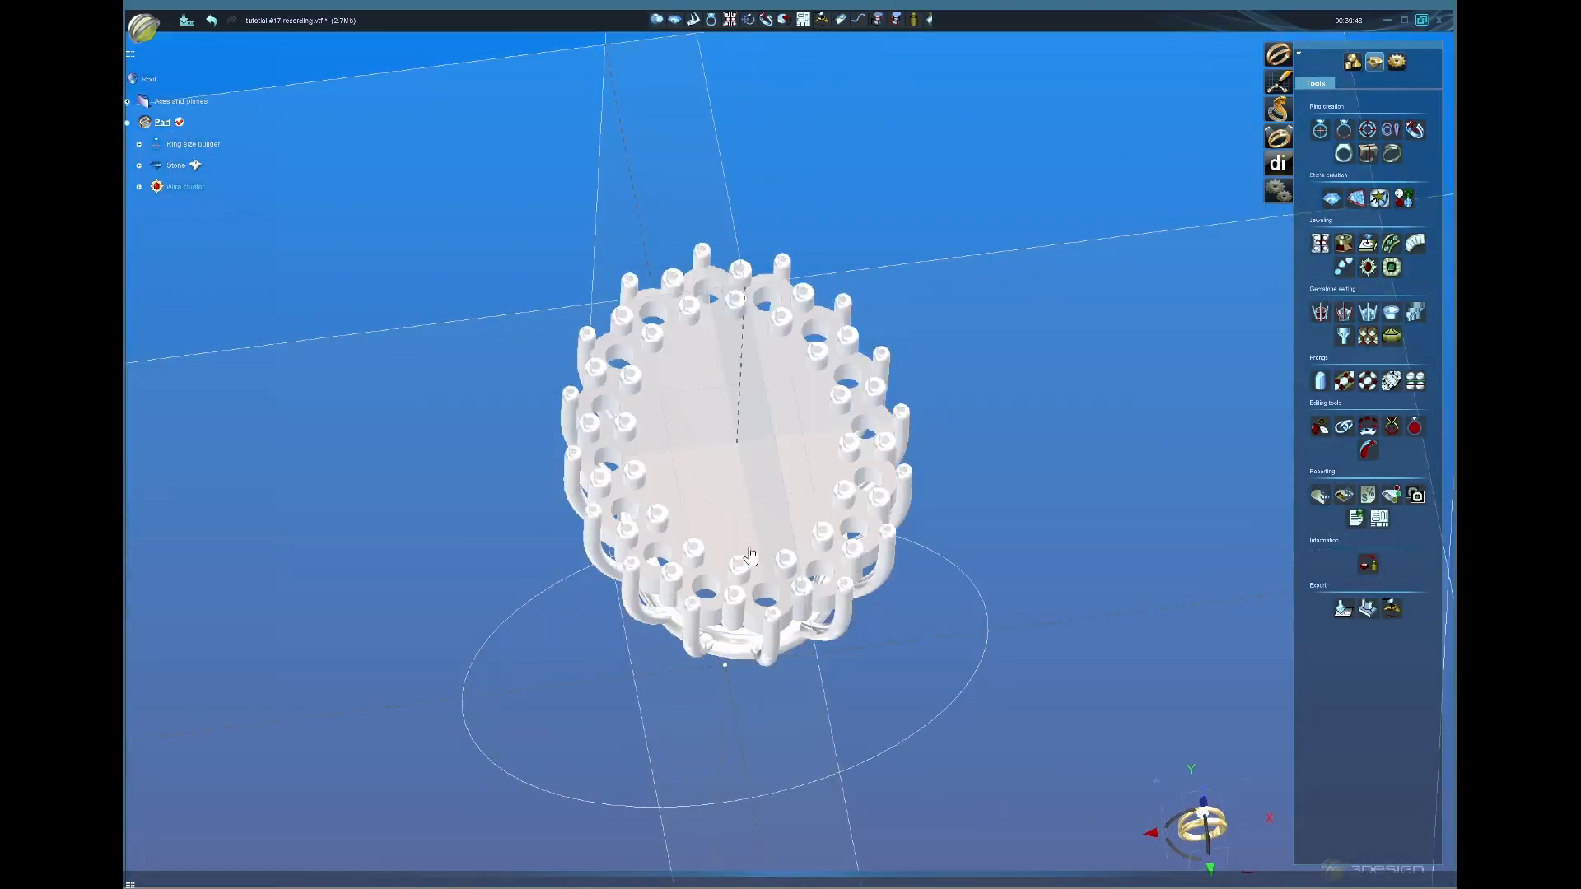
Step: Reopen the wire cluster, set Inside plate aspect to 'Carved between stones' and recompute
{"action": "double_click", "coordinate": [749, 560]}
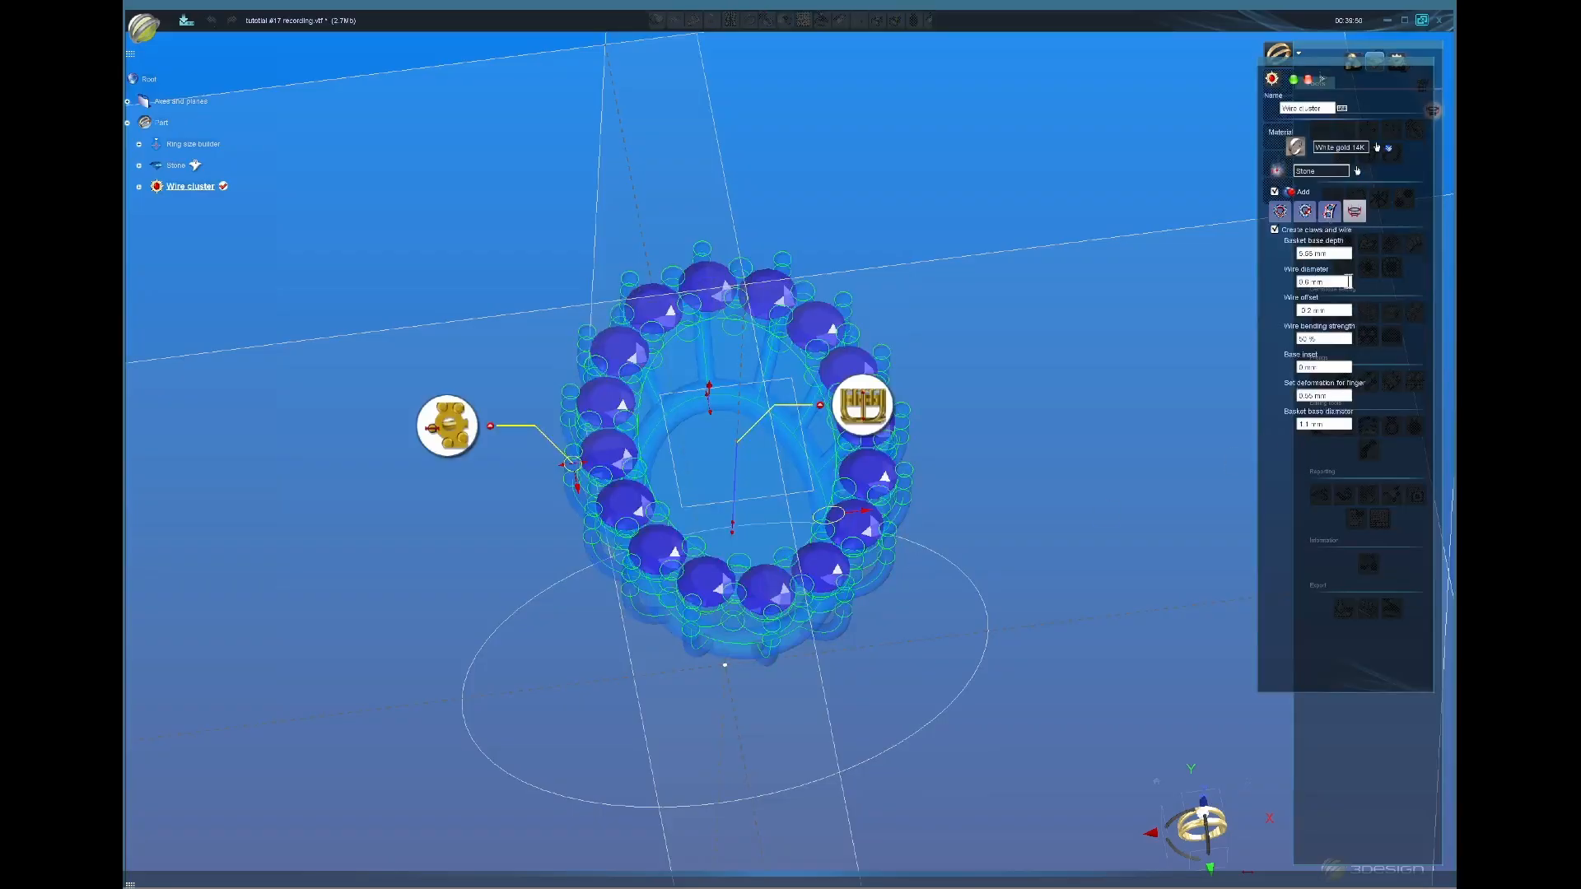
{"action": "left_click", "coordinate": [1306, 213]}
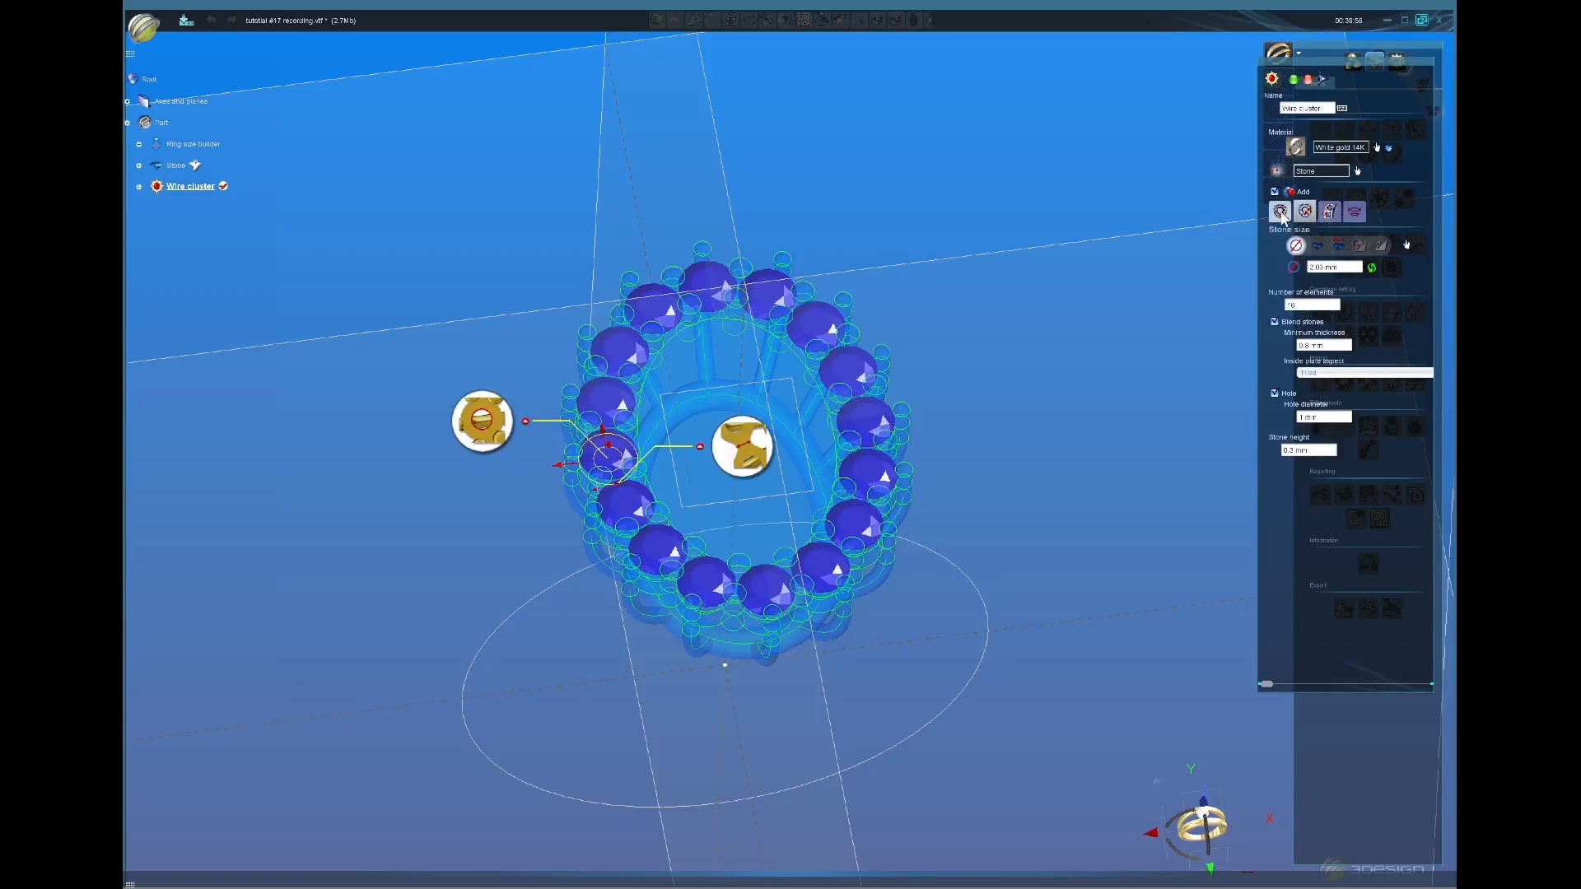
{"action": "left_click", "coordinate": [1329, 214]}
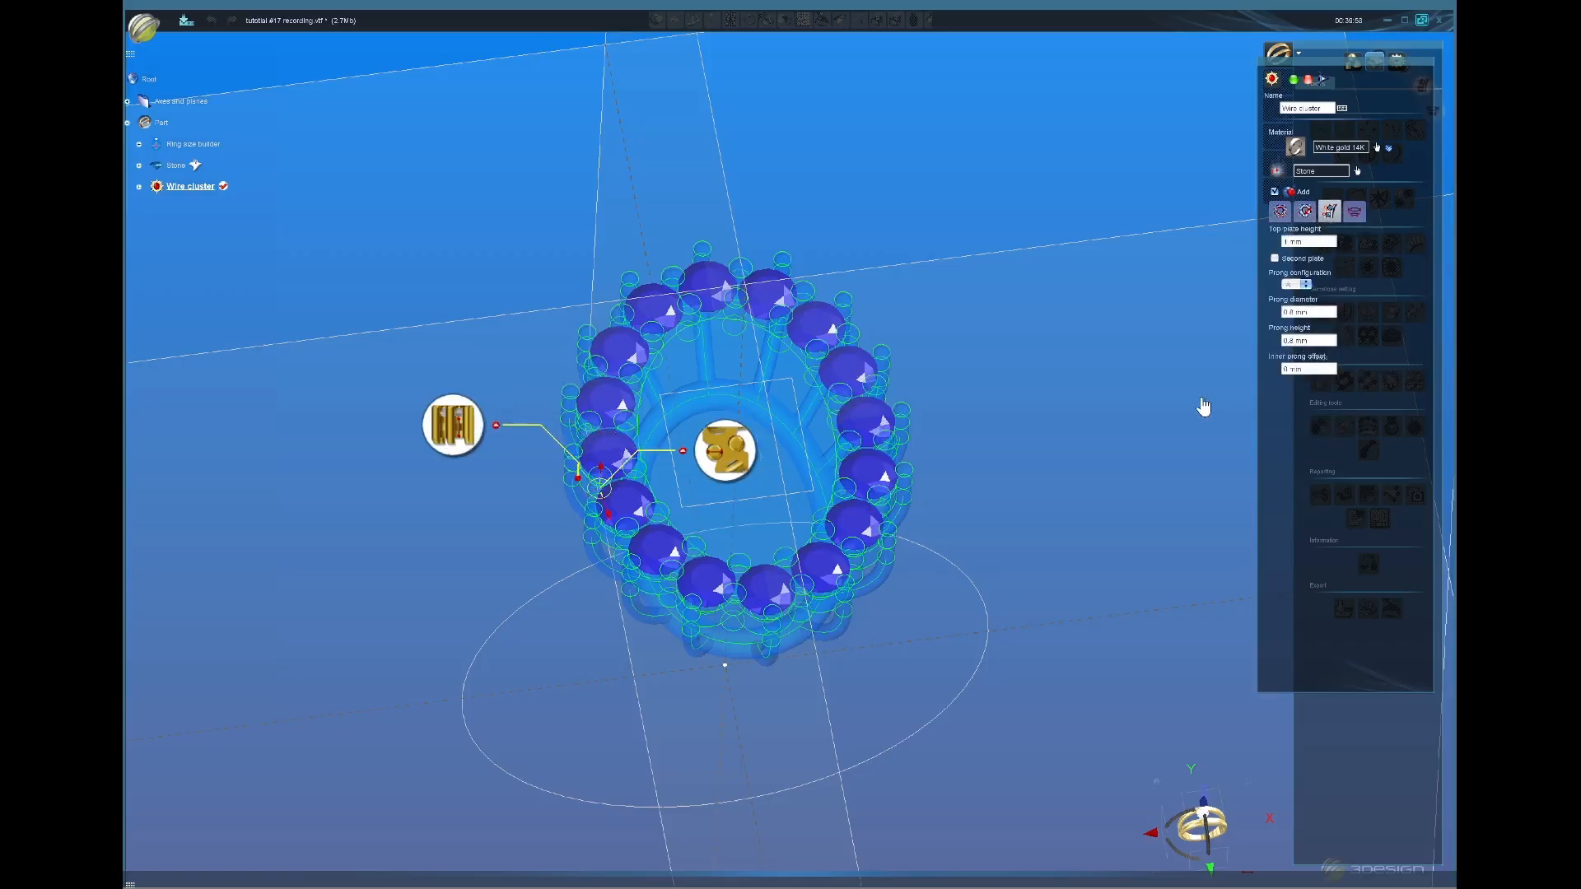
{"action": "left_click", "coordinate": [1355, 212]}
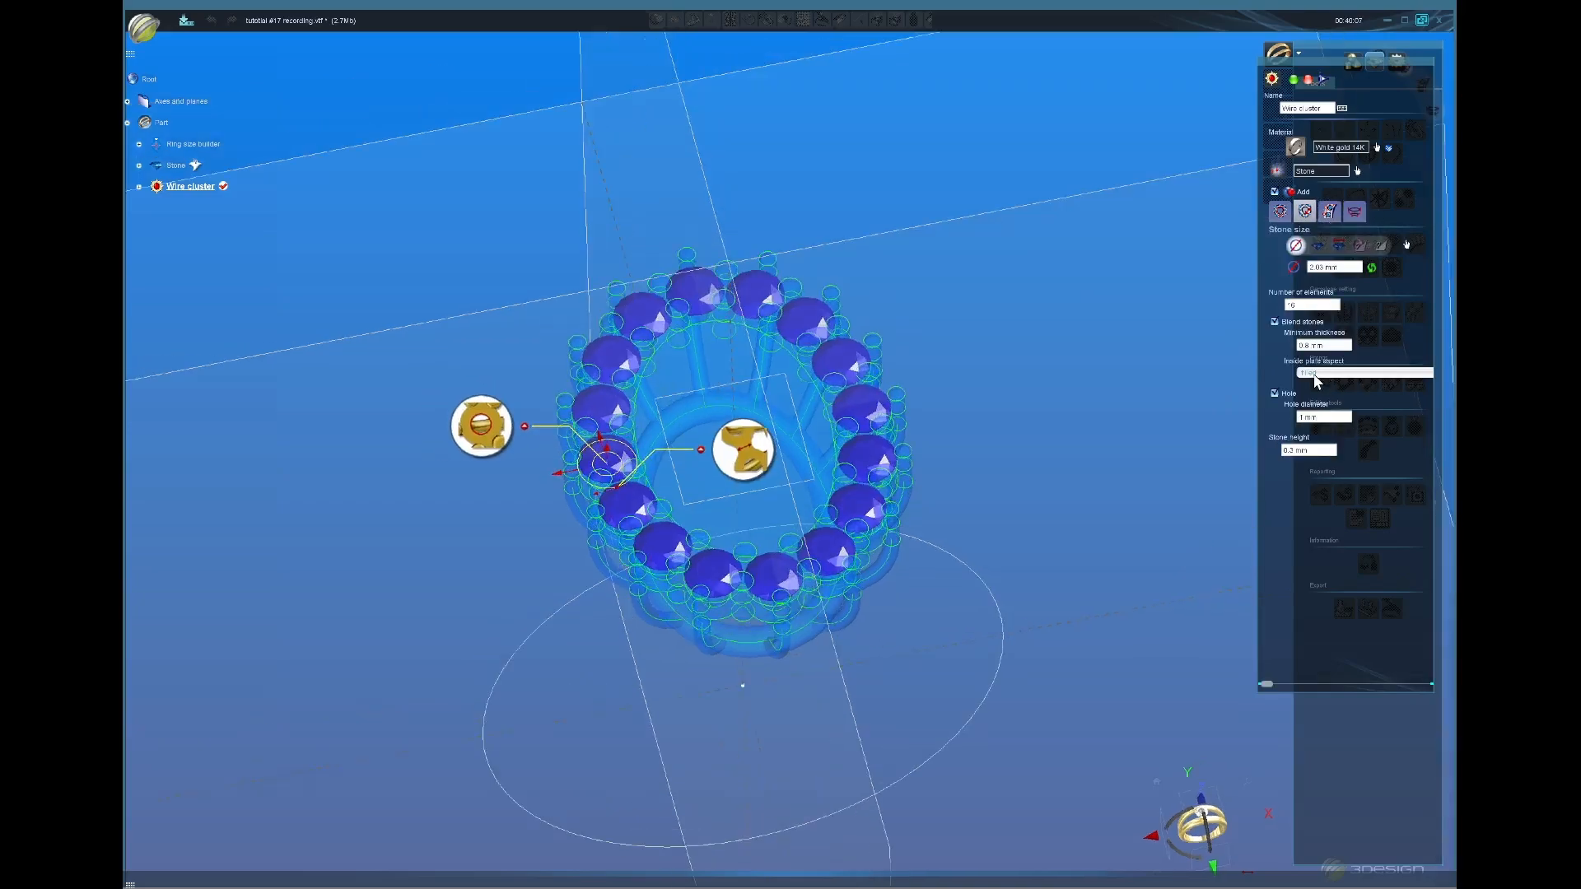
{"action": "right_click_drag", "start_coordinate": [735, 659], "coordinate": [734, 628]}
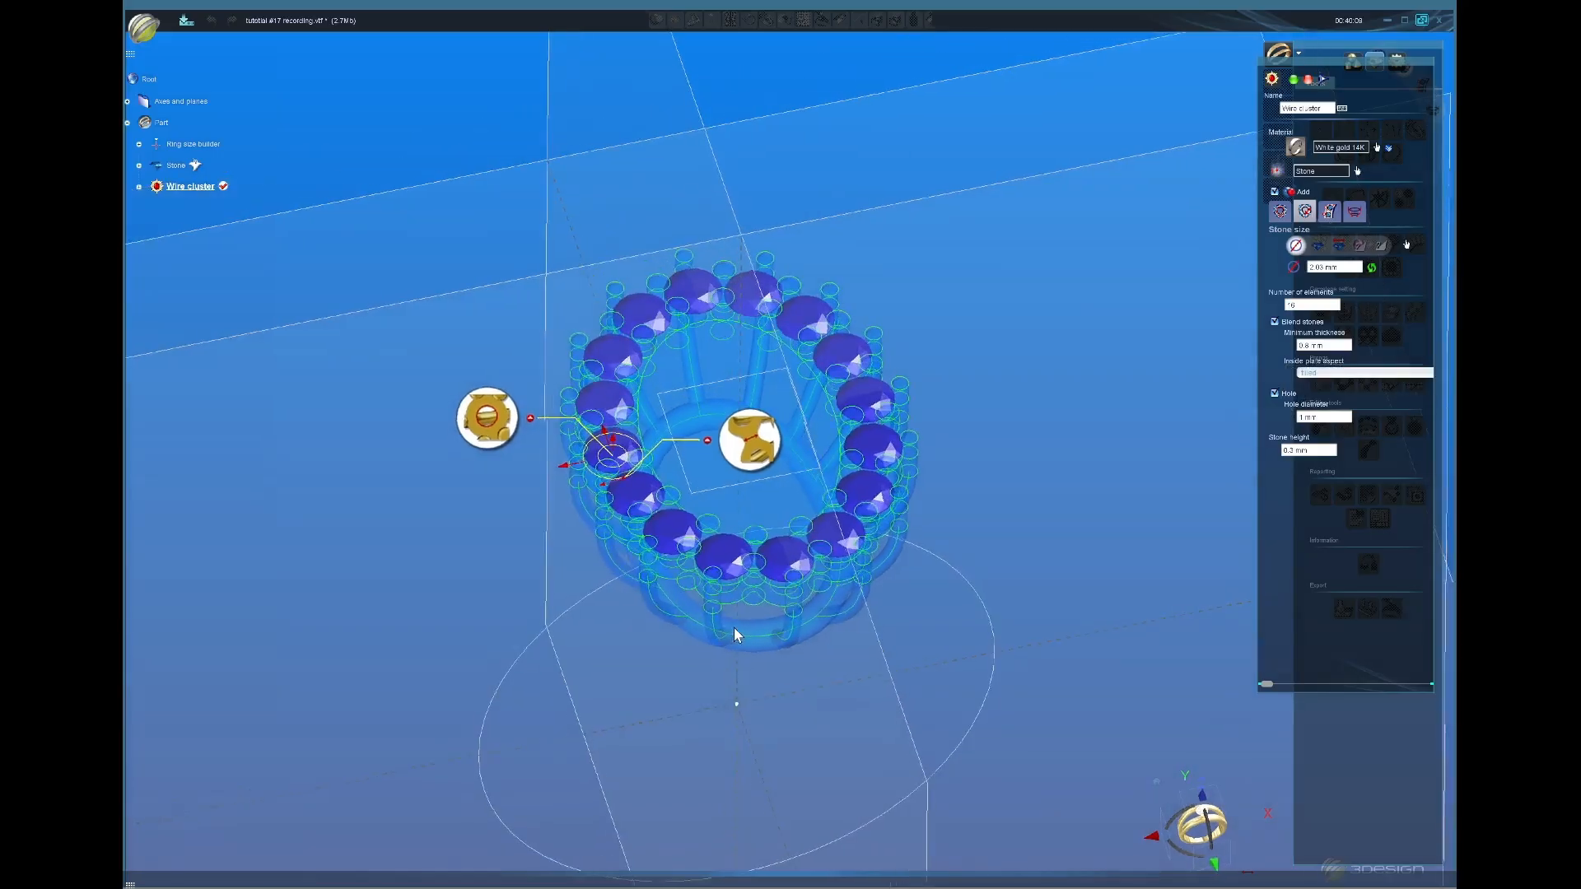
{"action": "left_click", "coordinate": [1324, 374]}
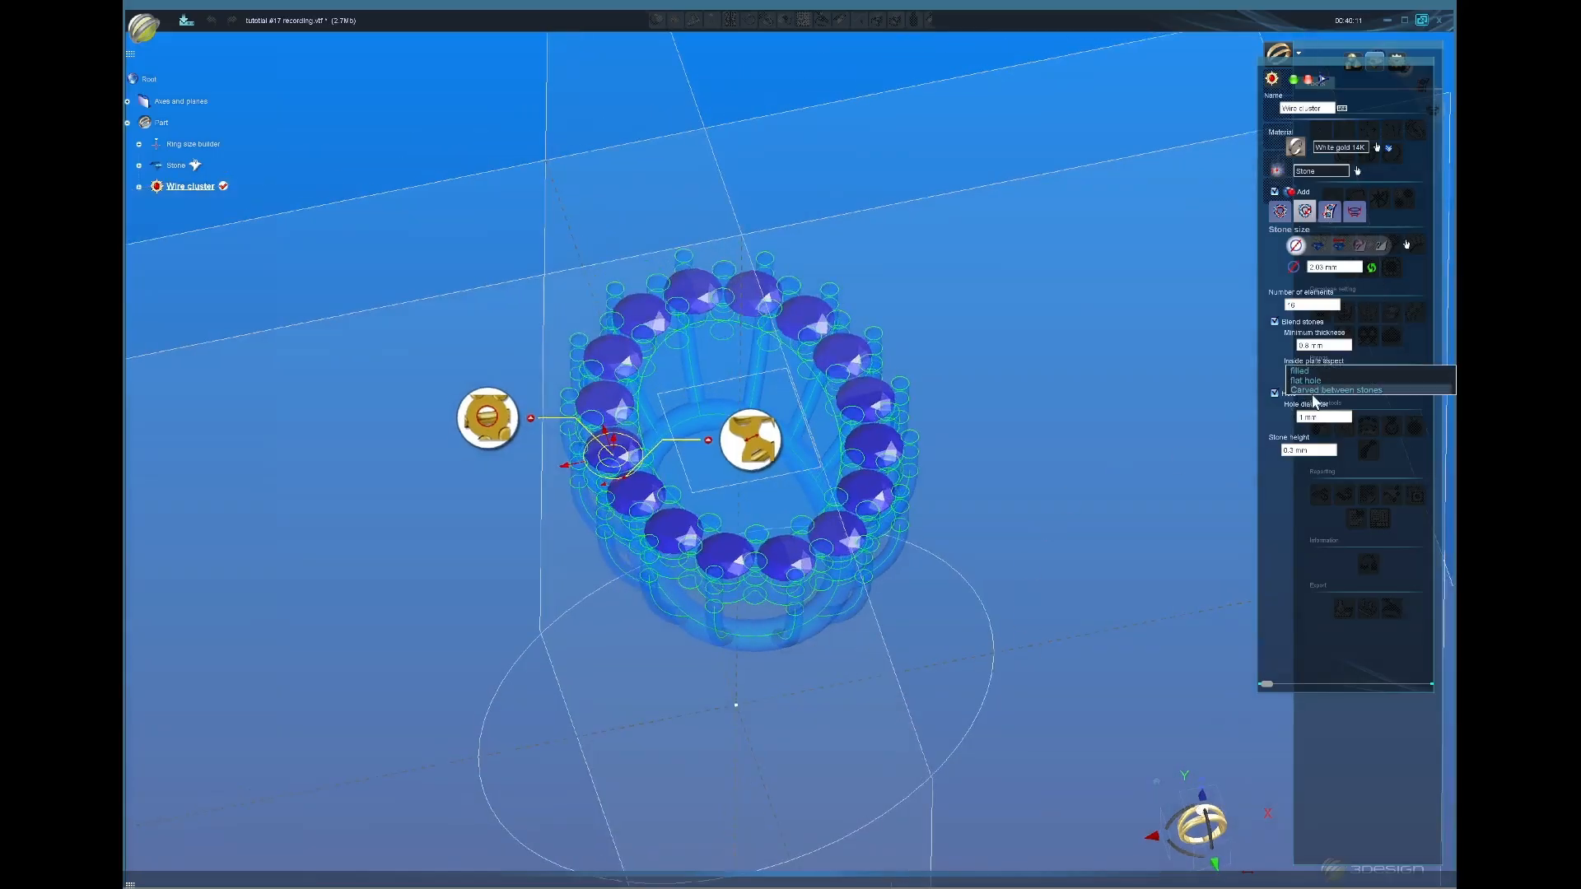
{"action": "left_click", "coordinate": [1316, 390]}
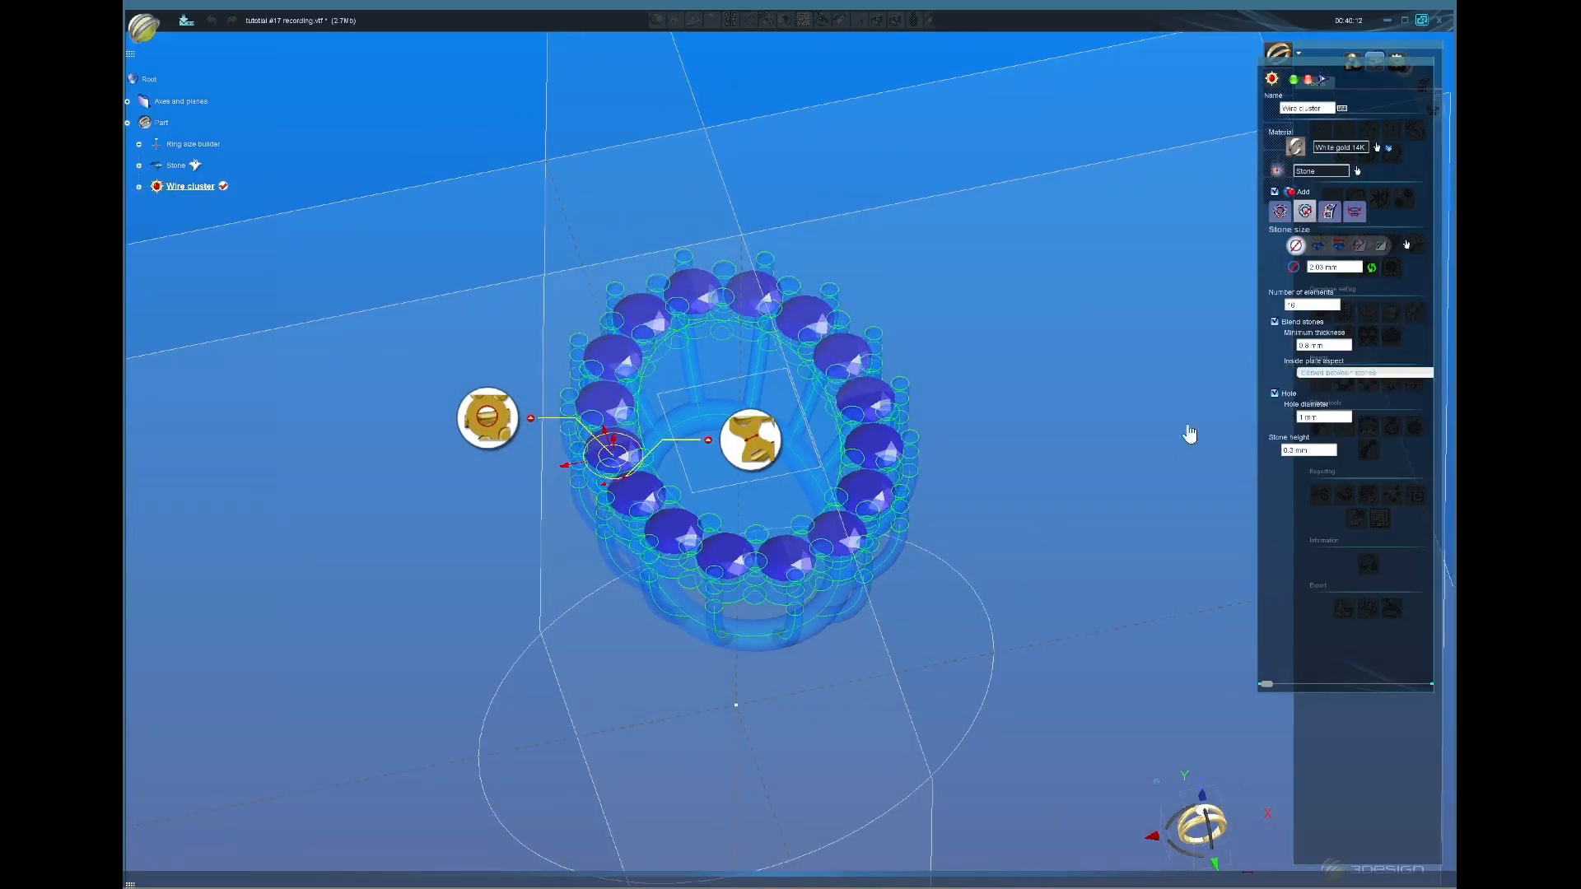
{"action": "left_click", "coordinate": [1295, 81]}
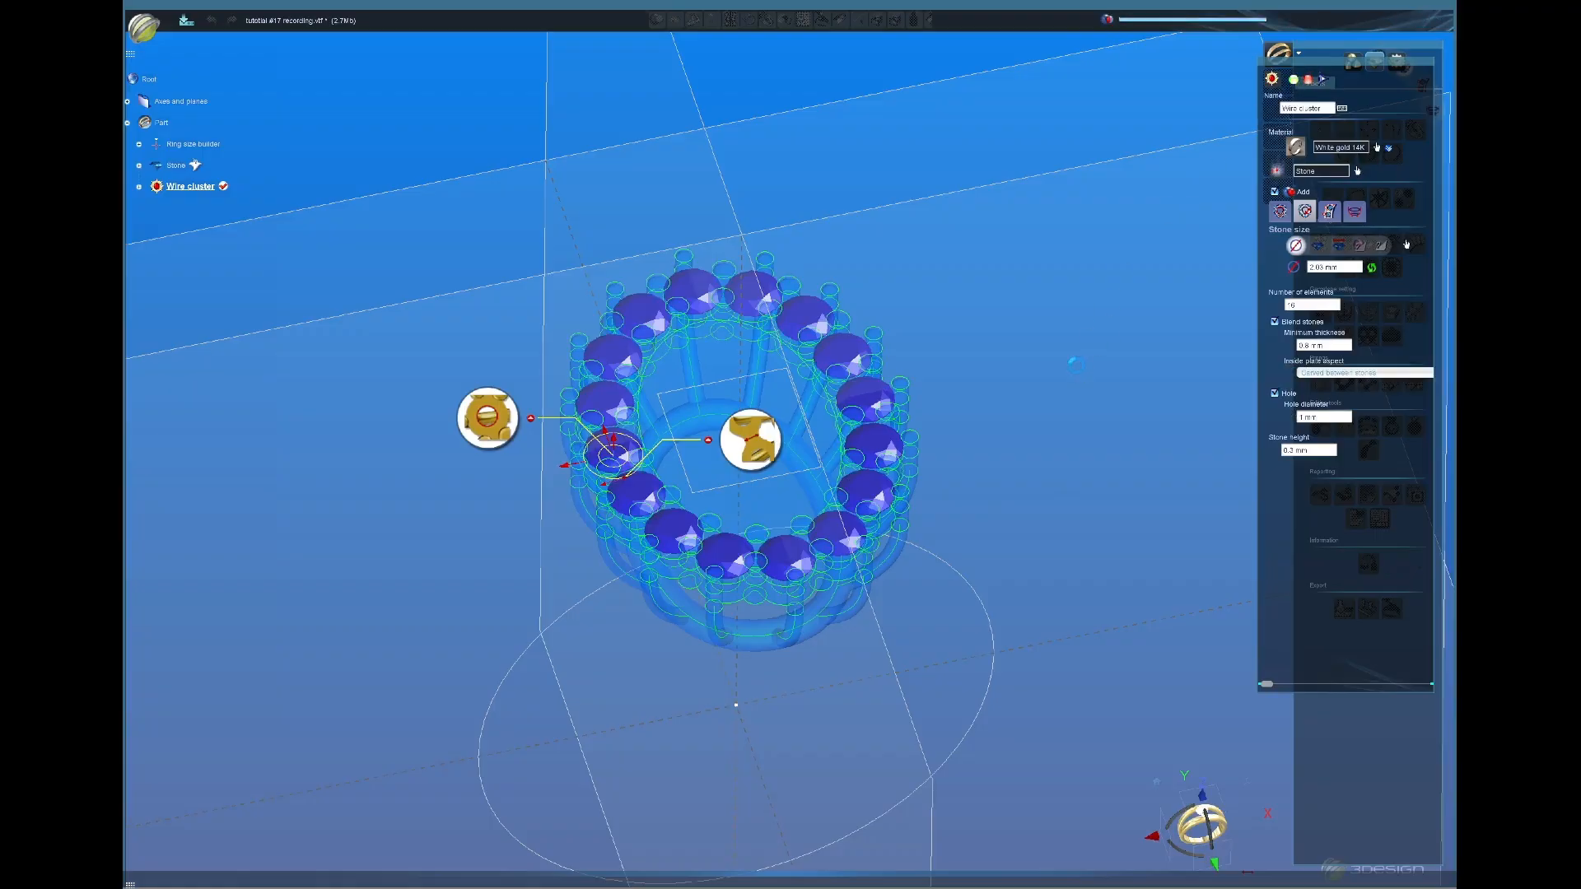
{"action": "middle_click_drag", "start_coordinate": [1019, 440], "coordinate": [909, 698]}
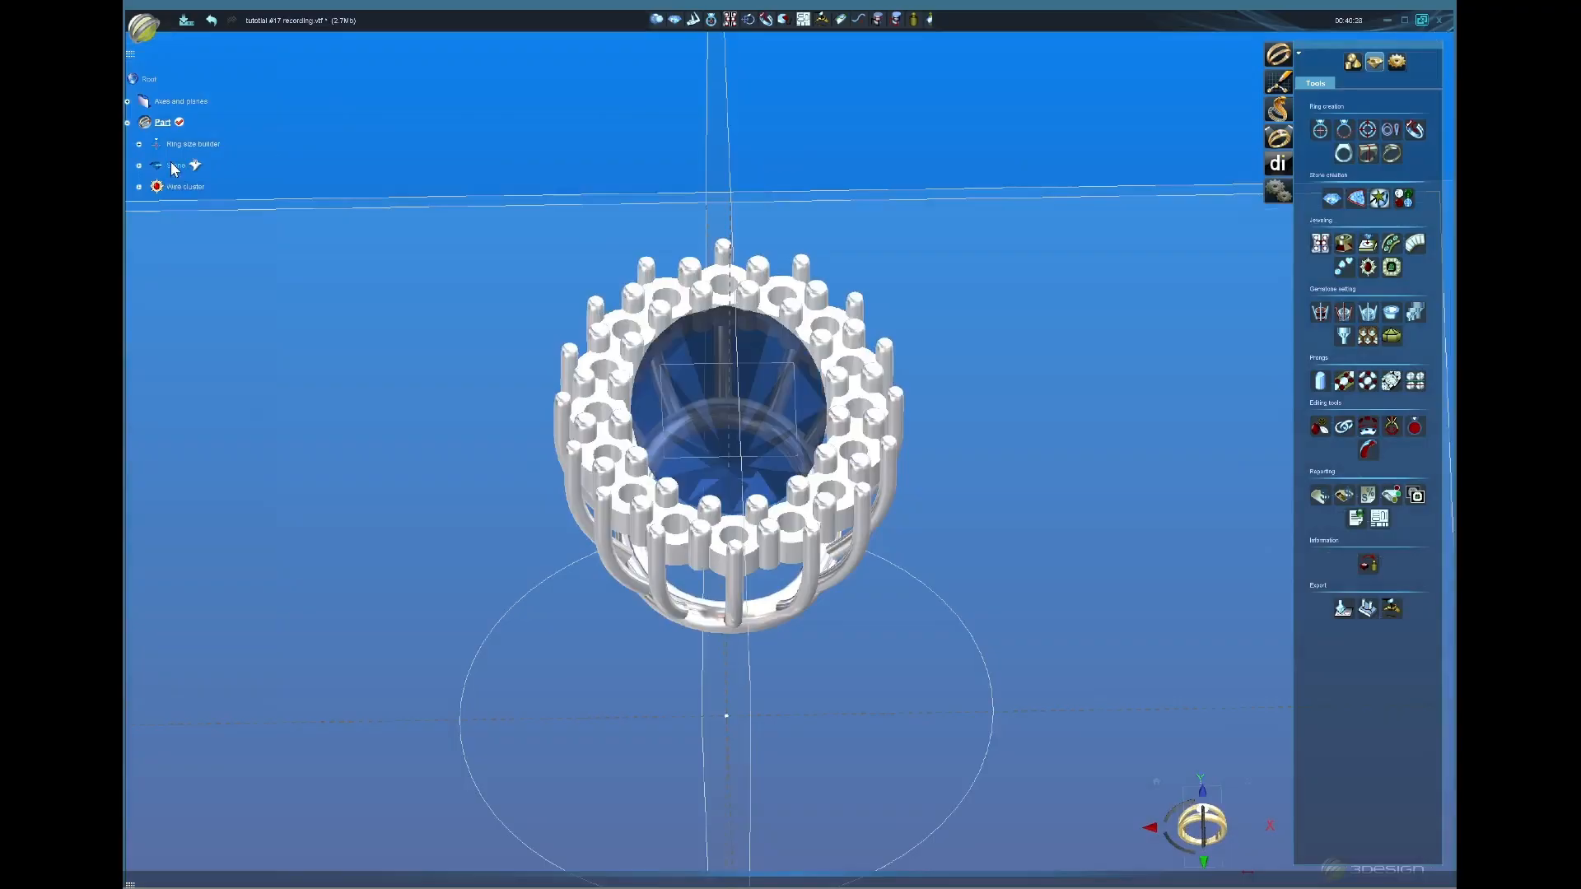
{"action": "right_click", "coordinate": [175, 165]}
Step: Show the hidden green stone again and recentre the ring in view
{"action": "left_click", "coordinate": [209, 206]}
{"action": "middle_click_drag", "start_coordinate": [623, 590], "coordinate": [544, 462]}
{"action": "middle_click_drag", "start_coordinate": [761, 427], "coordinate": [810, 447]}
{"action": "scroll", "coordinate": [829, 451], "scroll_direction": "up", "scroll_amount": 5}
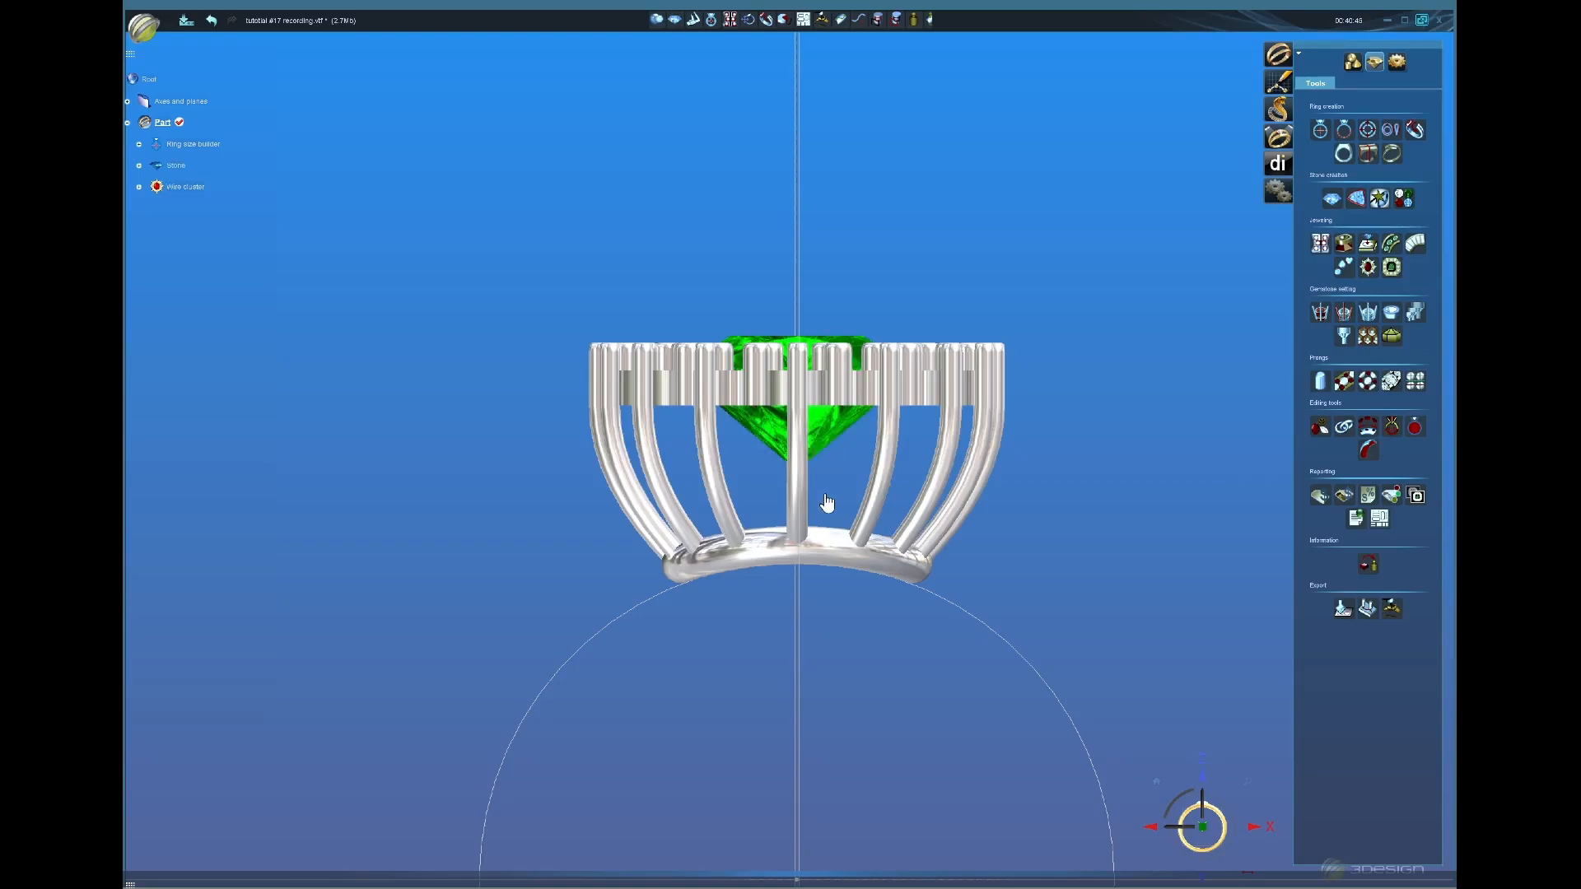
{"action": "scroll", "coordinate": [827, 457], "scroll_direction": "down", "scroll_amount": 3}
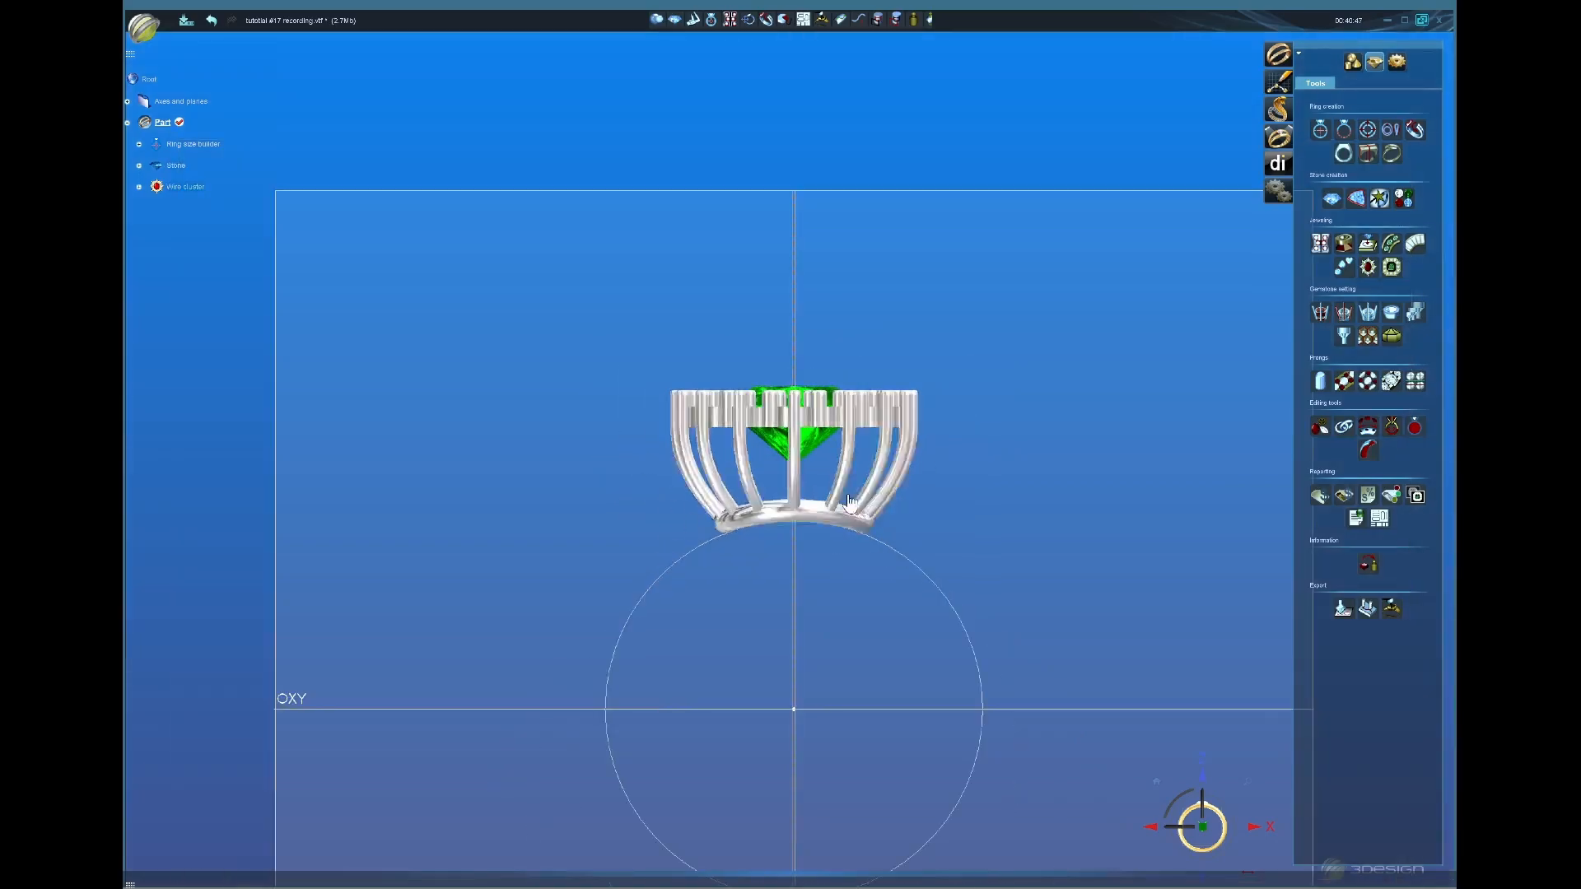
{"action": "scroll", "coordinate": [791, 485], "scroll_direction": "up", "scroll_amount": 2}
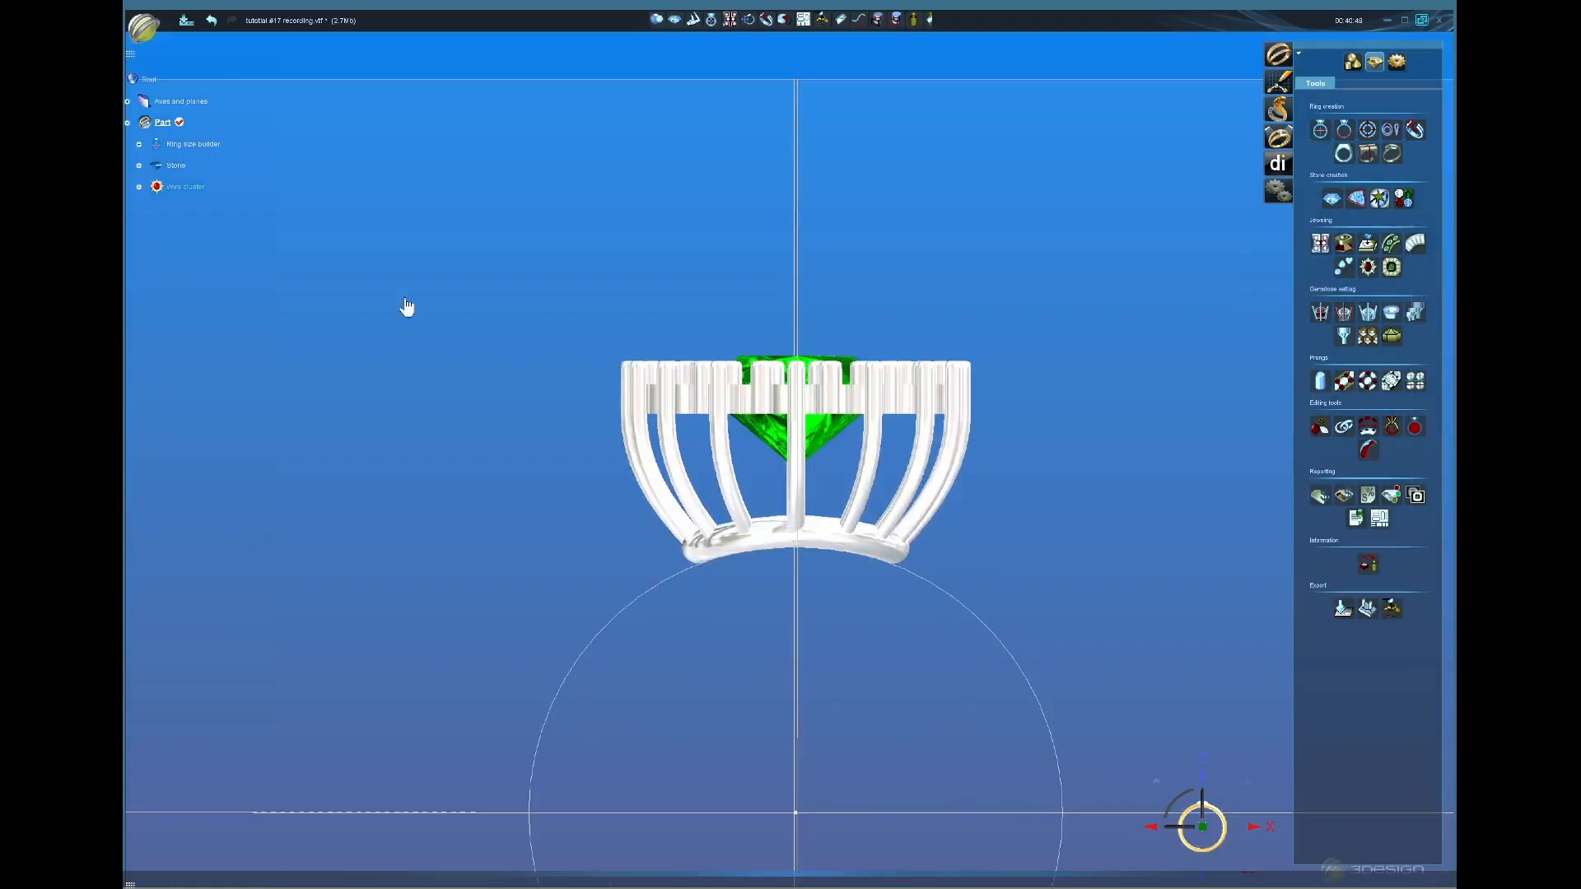
Step: Edit the ring size builder's Top offset, confirm, and update the wire cluster
{"action": "double_click", "coordinate": [185, 145]}
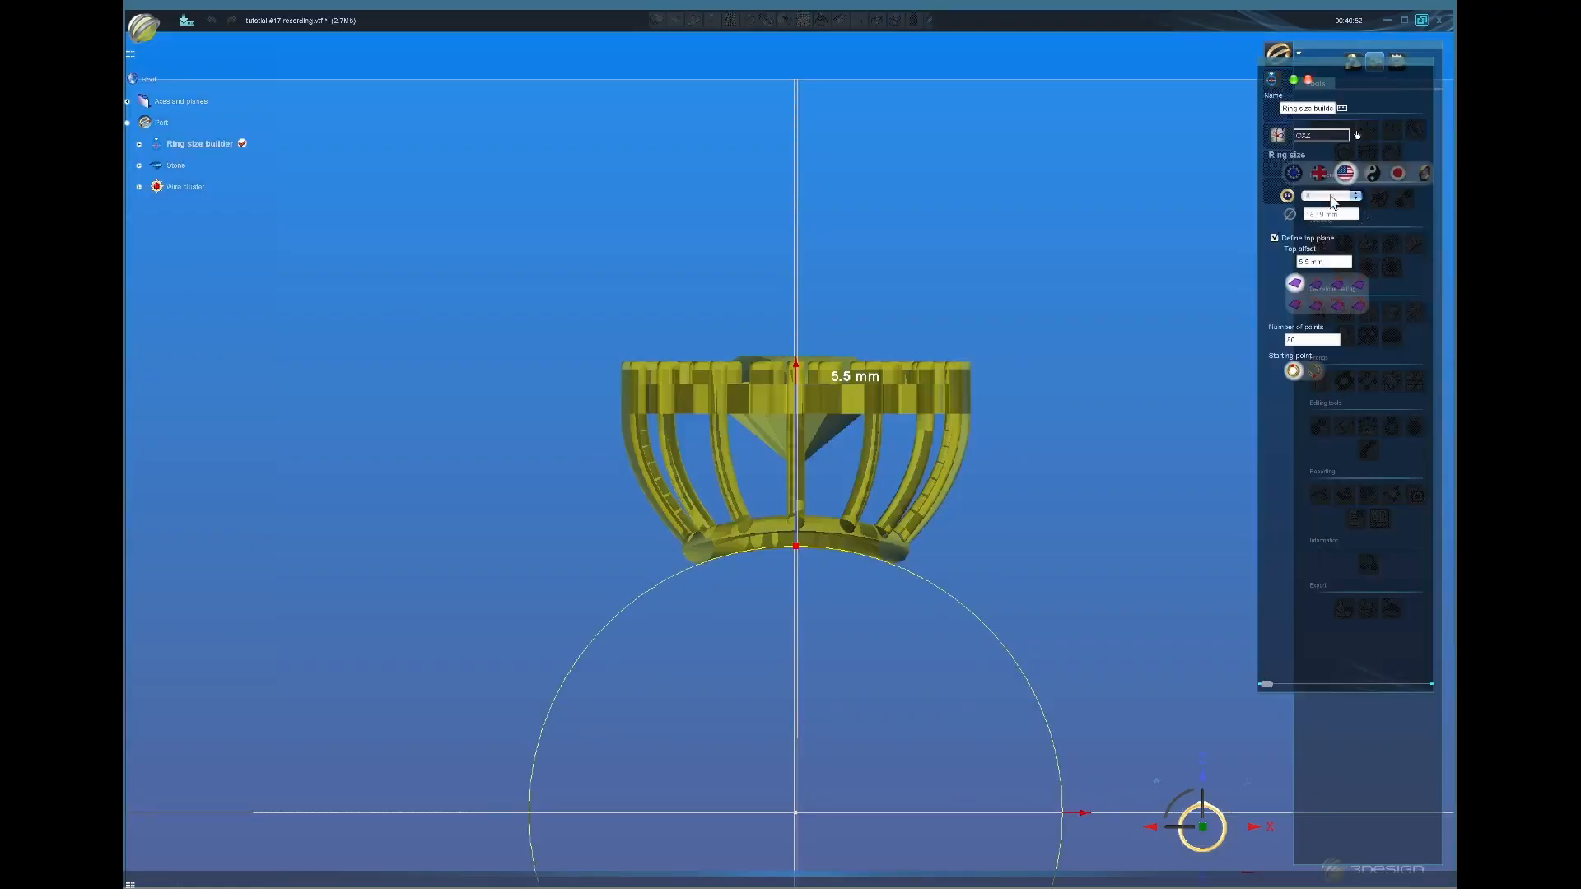
{"action": "left_click", "coordinate": [1341, 262]}
{"action": "key", "text": "Return"}
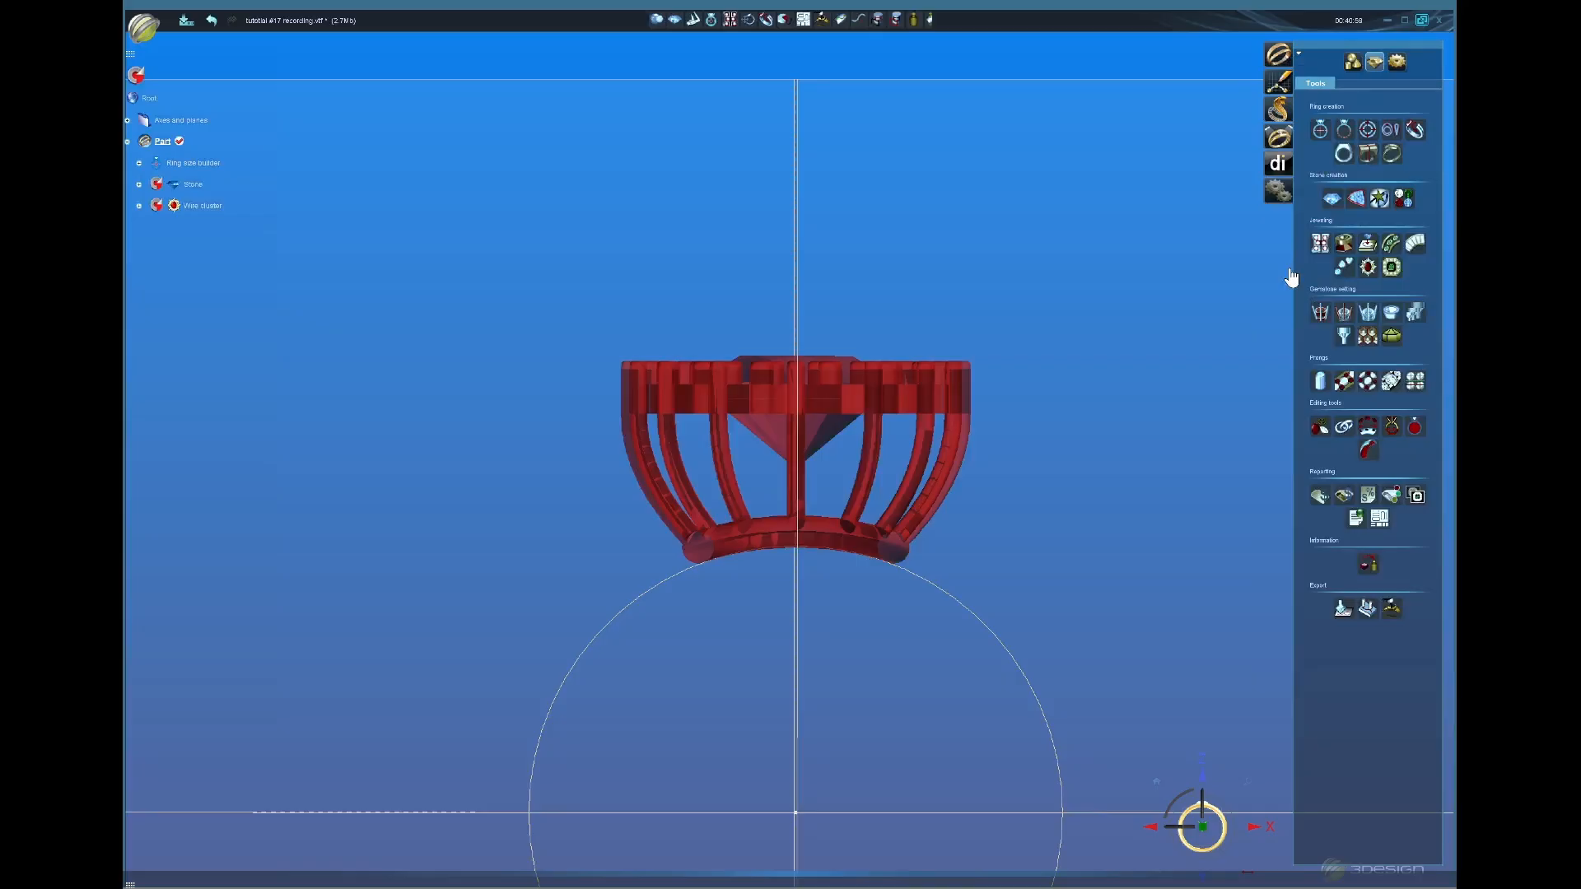
{"action": "left_click", "coordinate": [138, 79]}
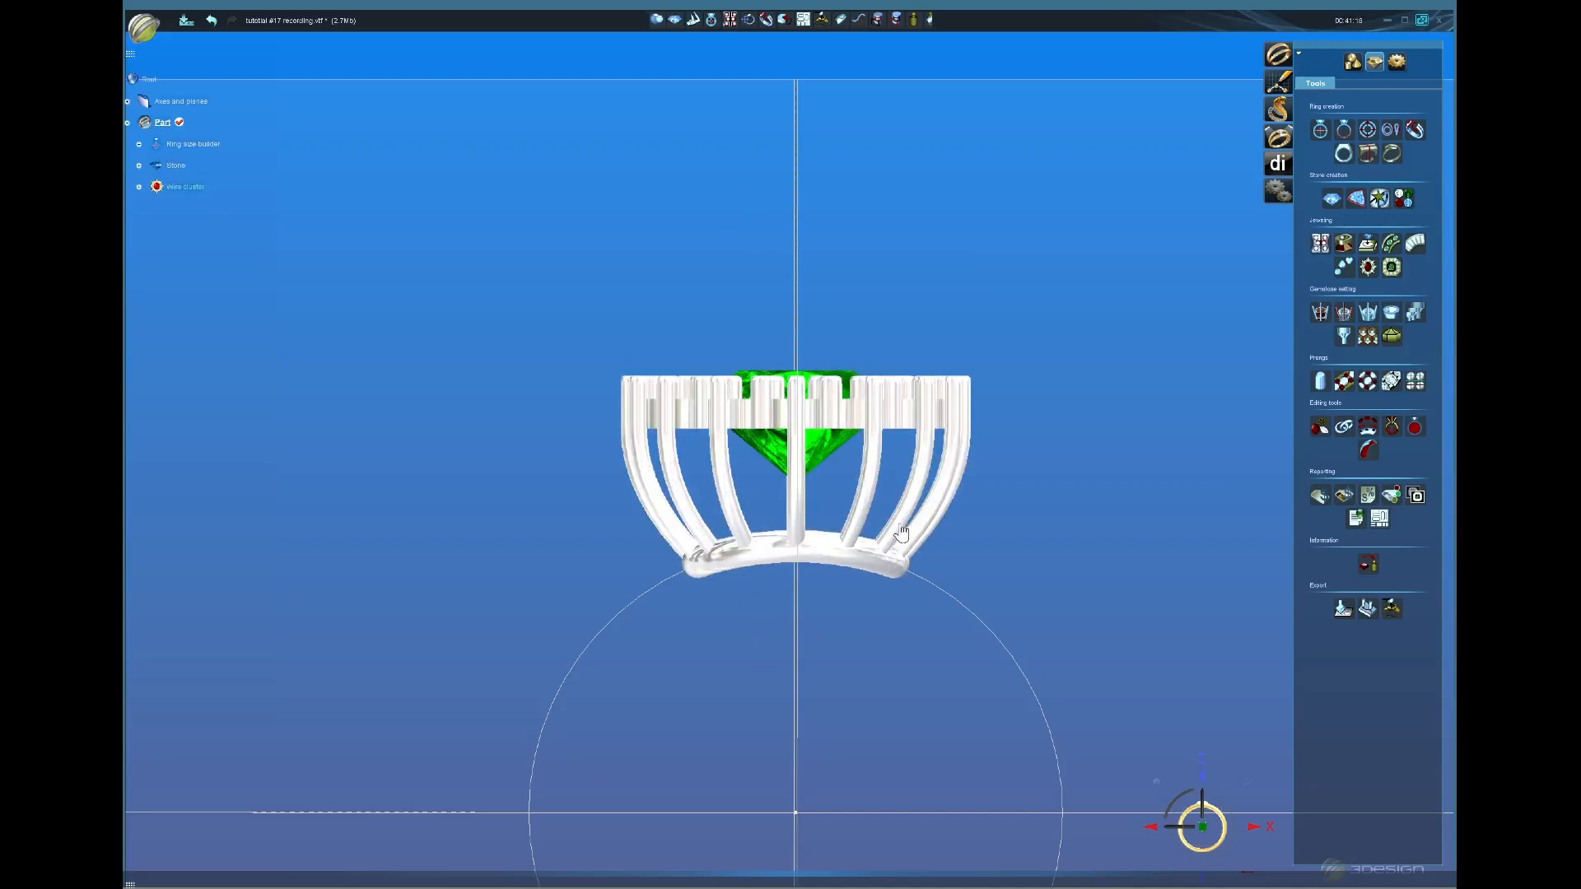
Step: Reopen the wire cluster and raise the basket base to 4.95 mm depth
{"action": "double_click", "coordinate": [918, 502]}
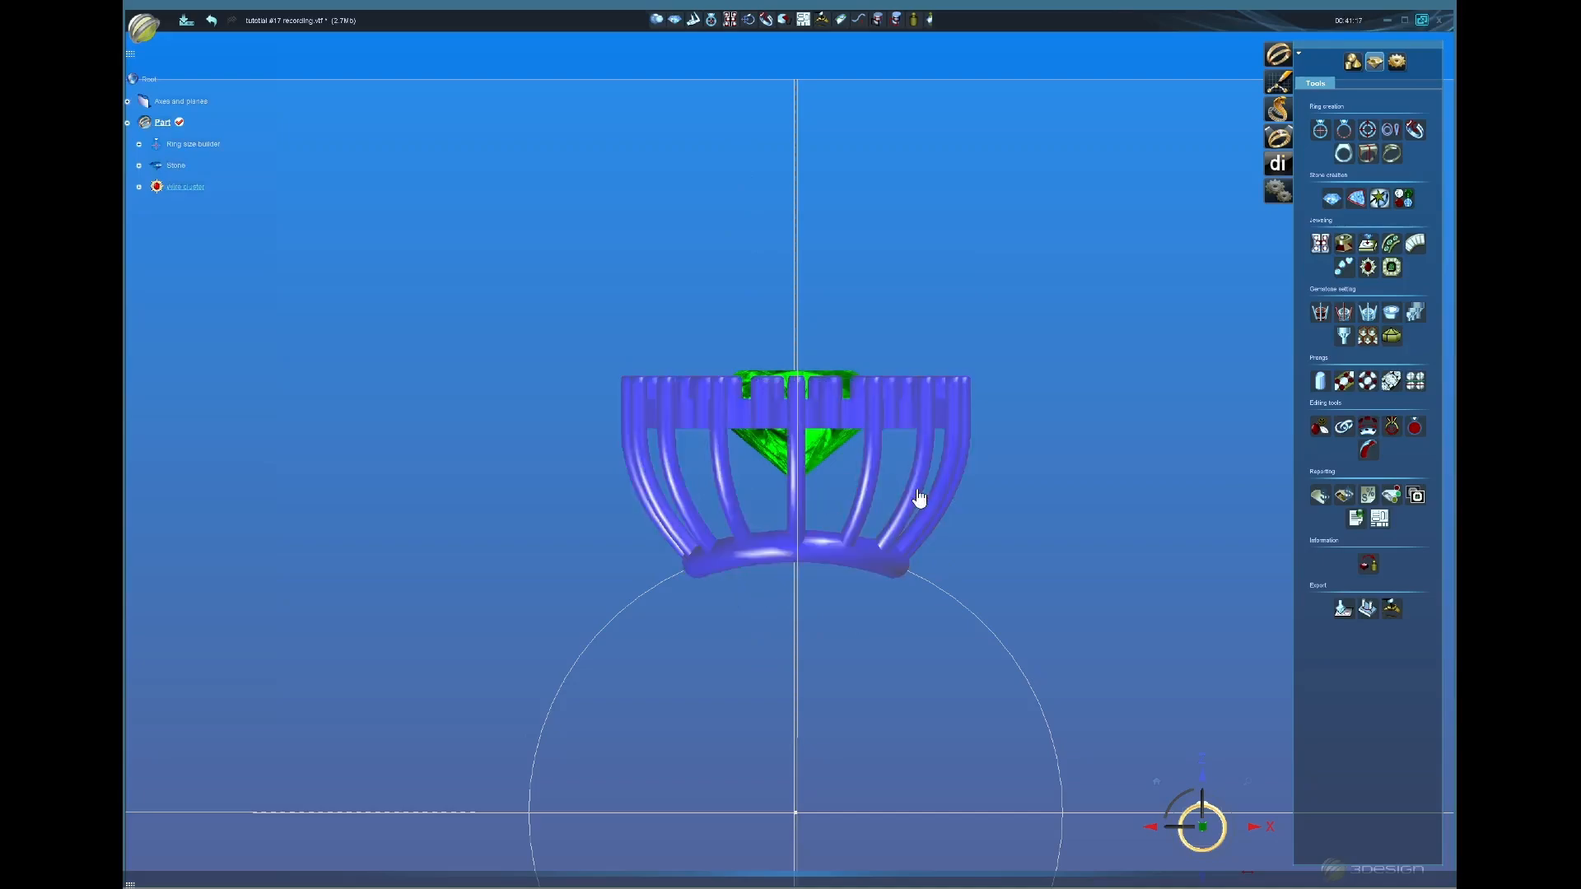
{"action": "scroll", "coordinate": [876, 565], "scroll_direction": "up", "scroll_amount": 1}
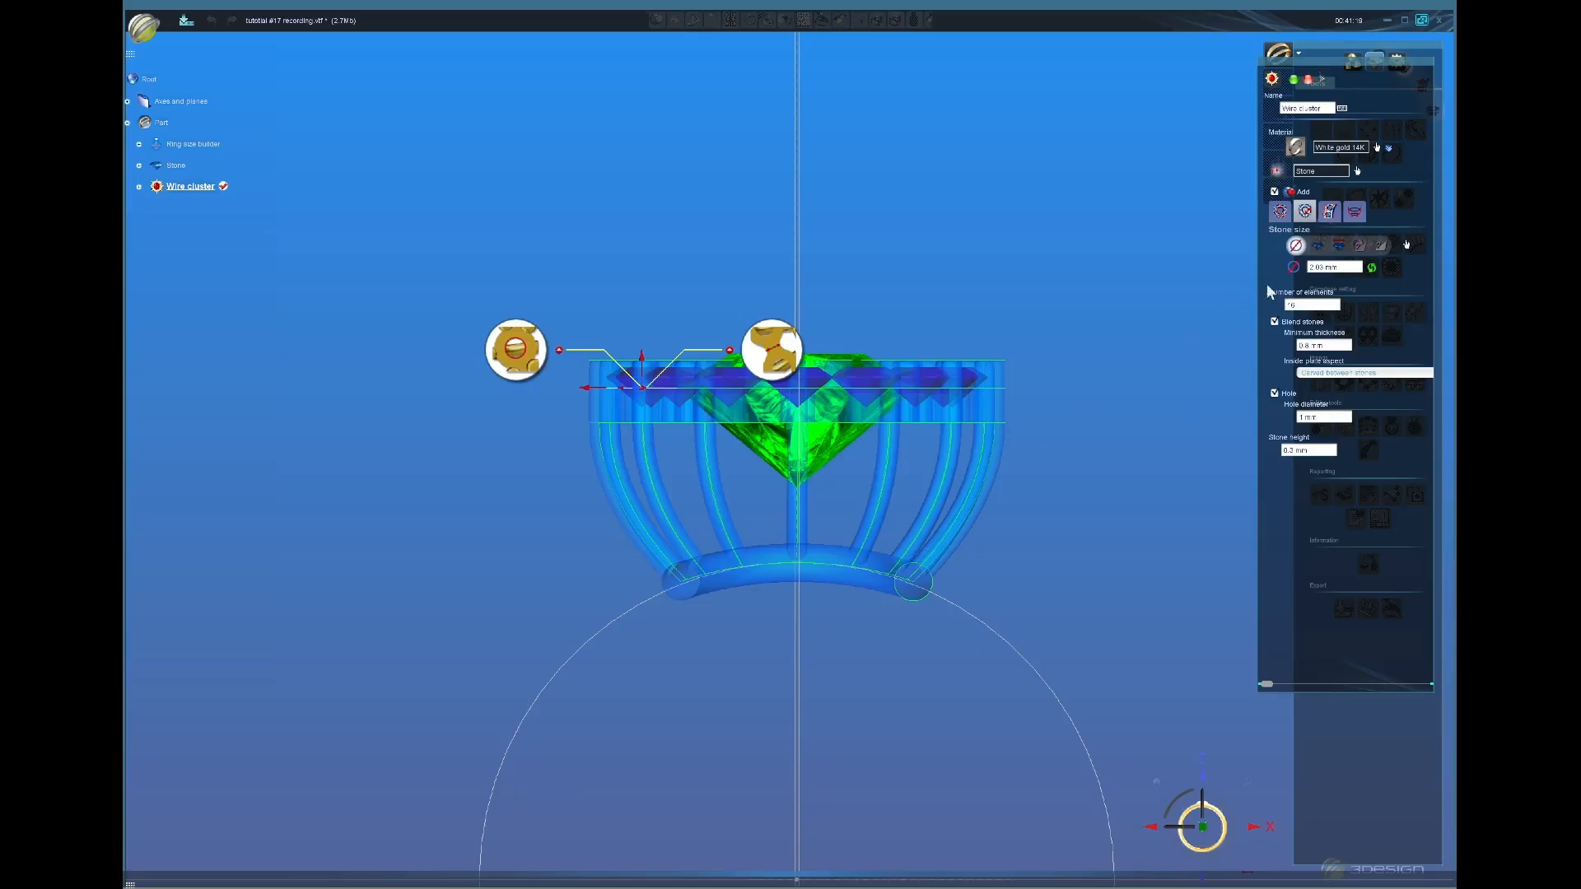
{"action": "left_click", "coordinate": [1356, 212]}
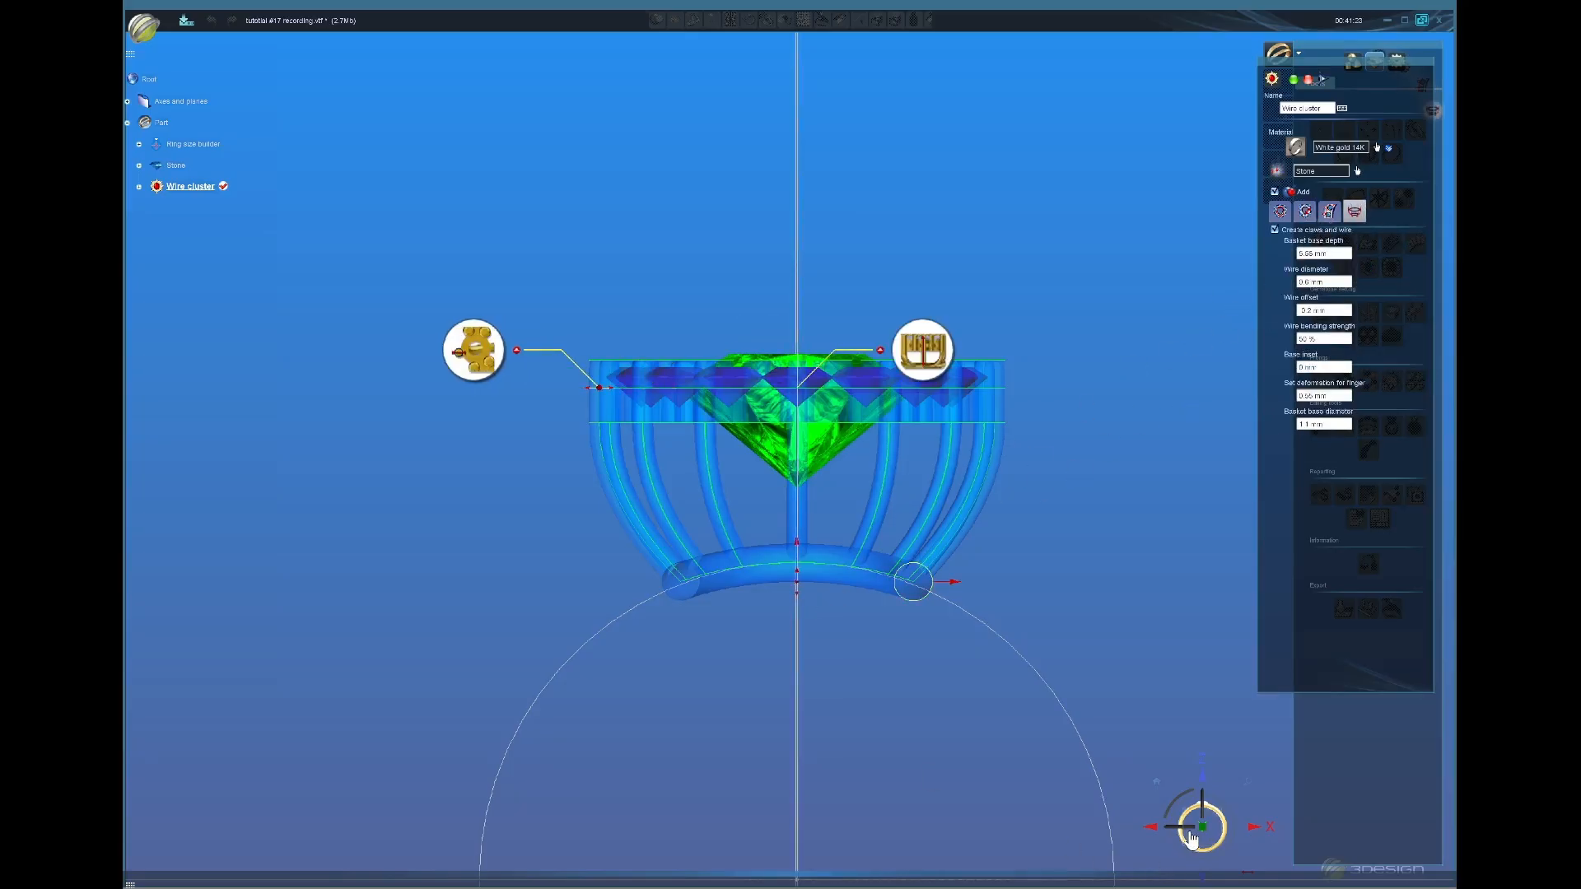
{"action": "mouse_move", "coordinate": [800, 587]}
{"action": "left_mouse_down"}
{"action": "mouse_move", "coordinate": [802, 572]}
{"action": "mouse_move", "coordinate": [800, 593]}
{"action": "left_mouse_up"}
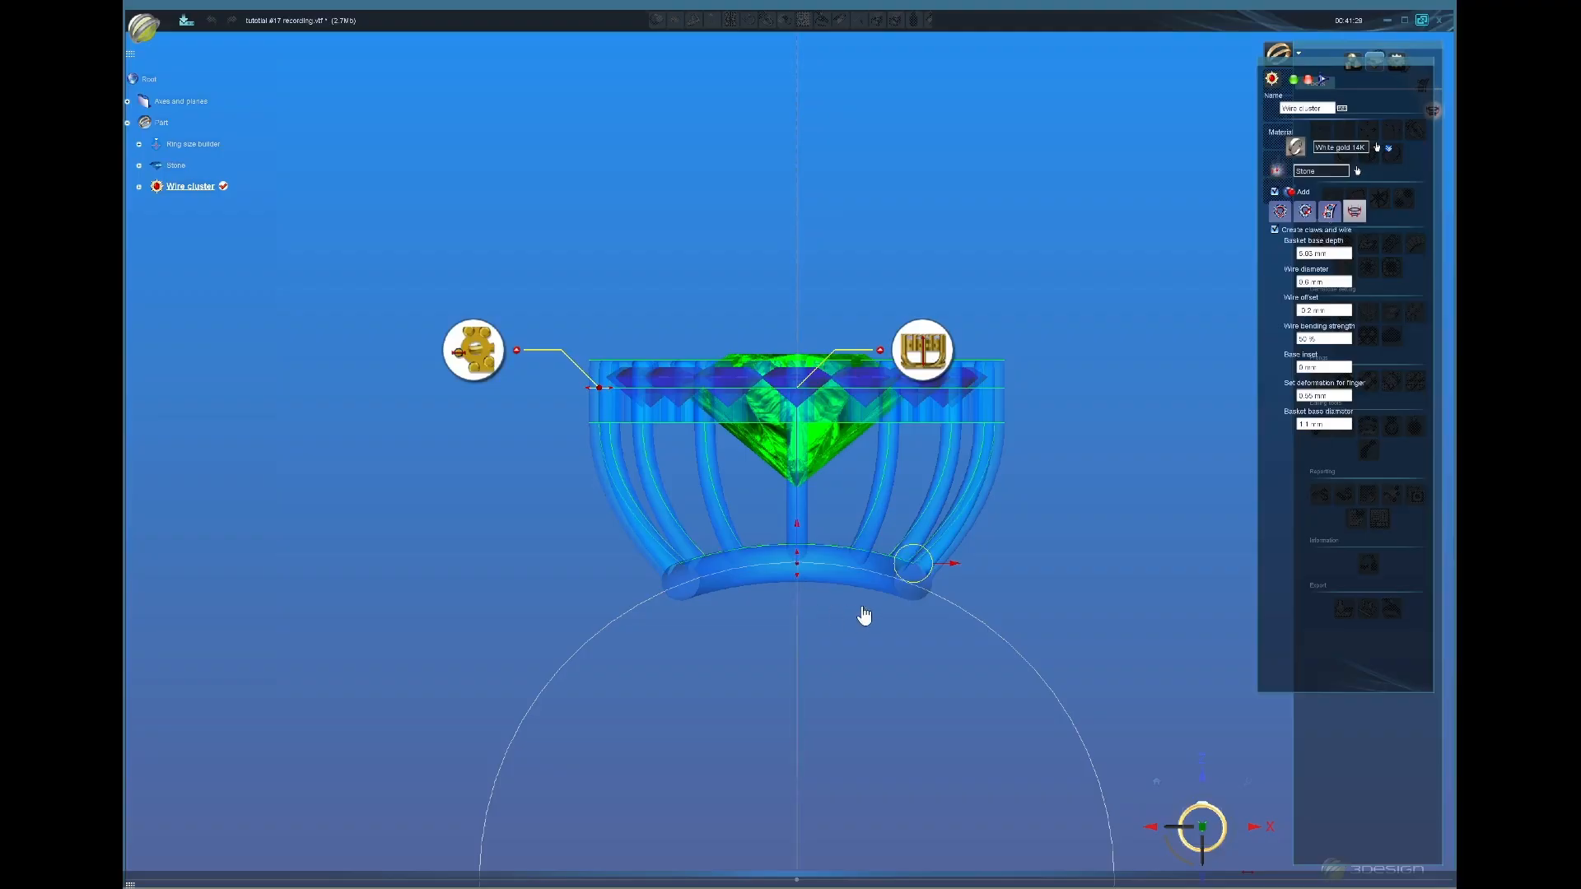
Step: Lower the stone to -1.06 mm, then raise the basket base to about 4.32 mm depth
{"action": "left_click", "coordinate": [1278, 213]}
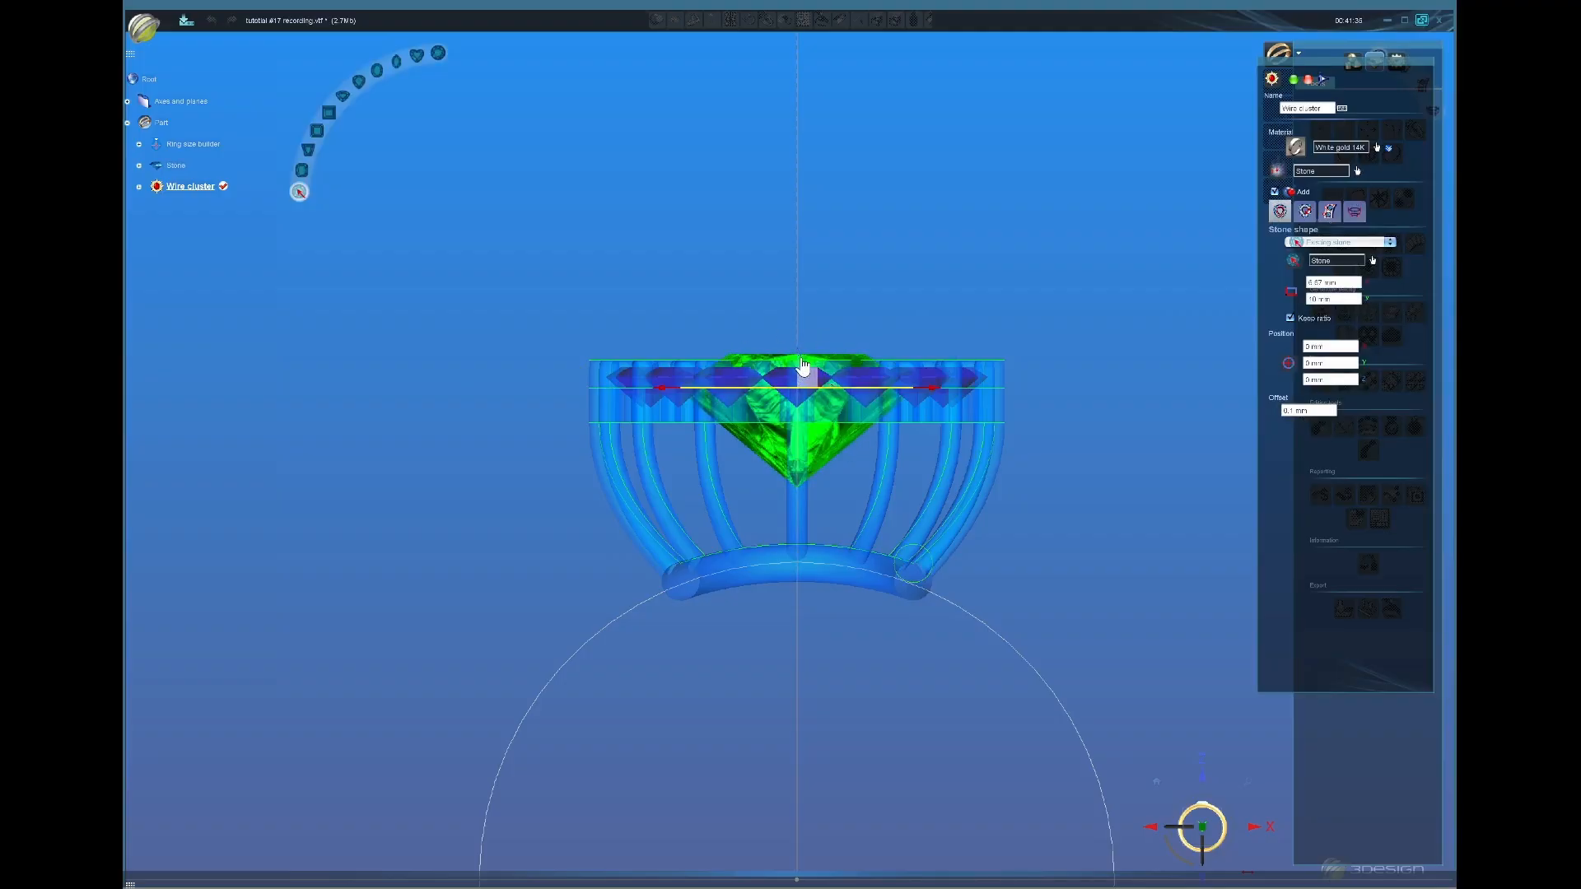
{"action": "left_click_drag", "start_coordinate": [803, 366], "coordinate": [798, 391]}
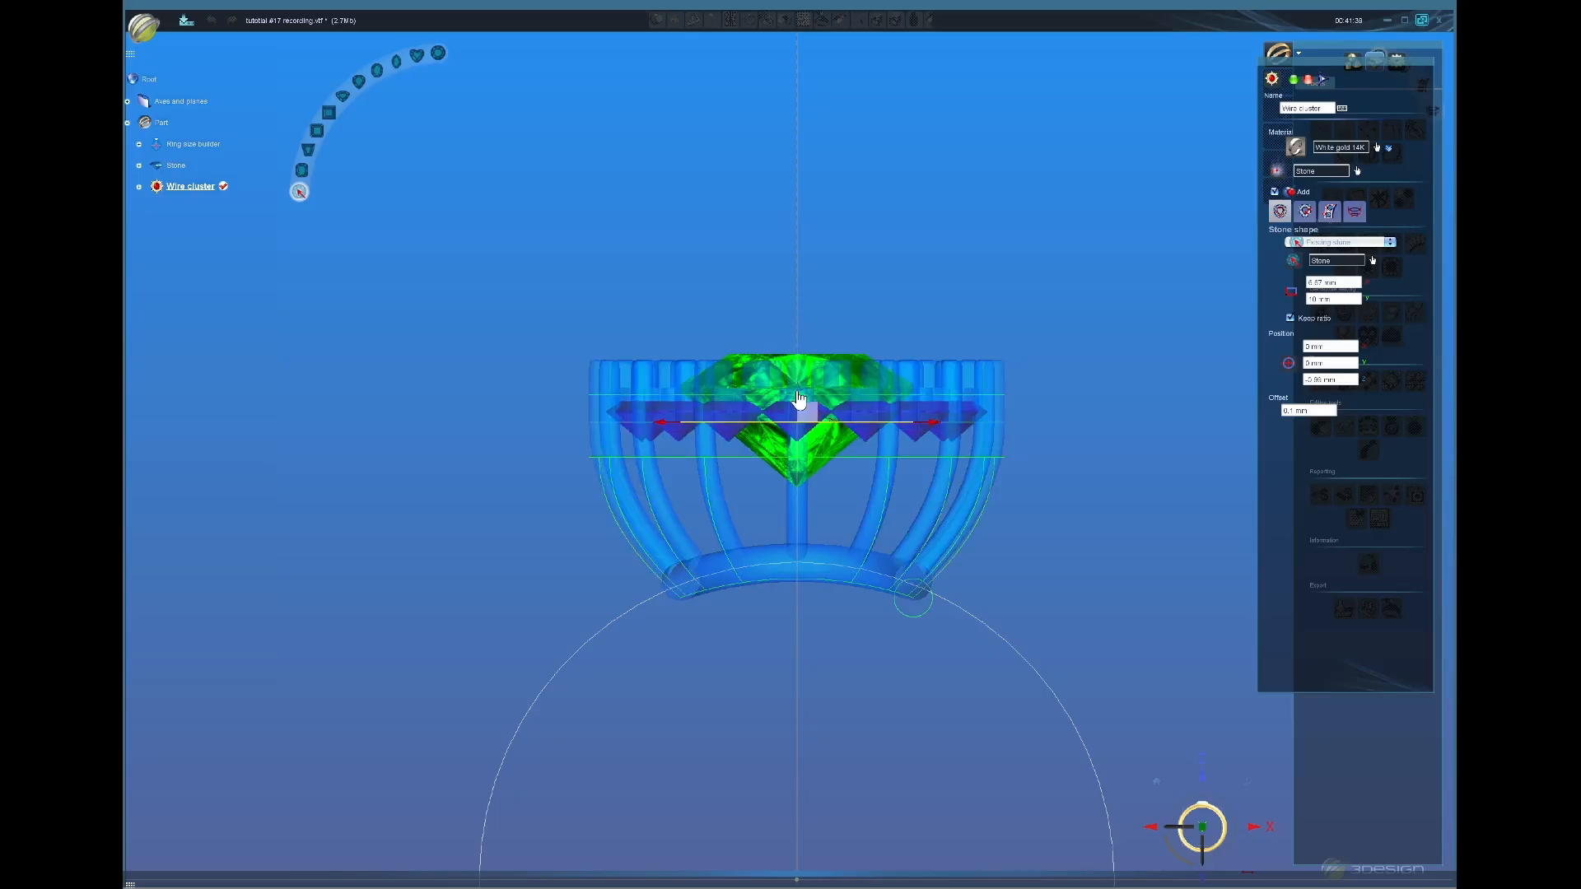
{"action": "left_click_drag", "start_coordinate": [798, 398], "coordinate": [799, 401]}
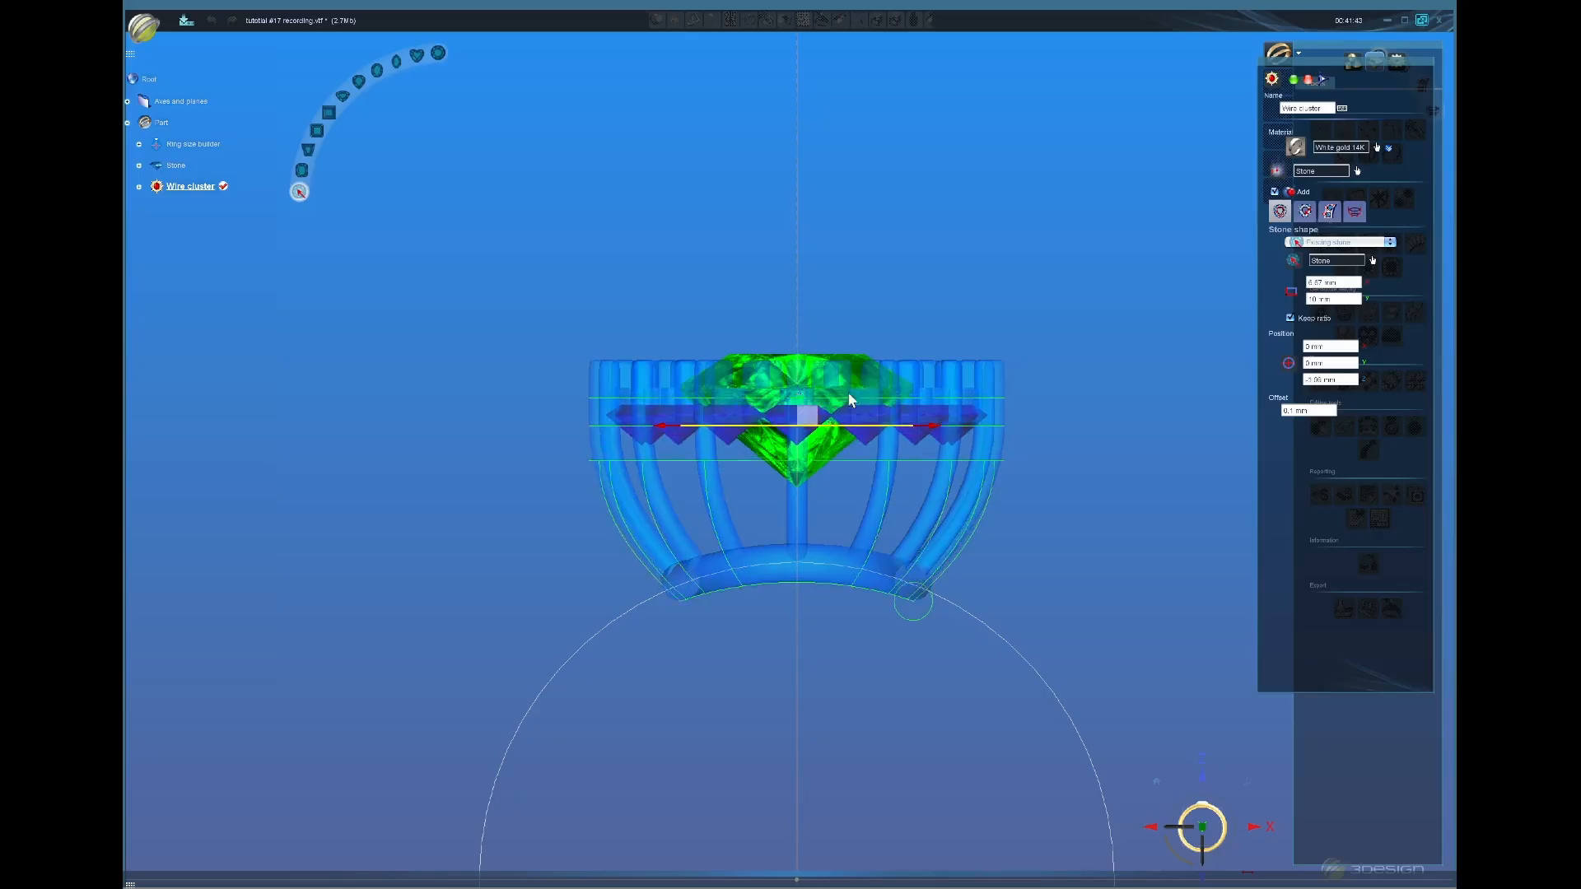
{"action": "left_click", "coordinate": [1354, 213]}
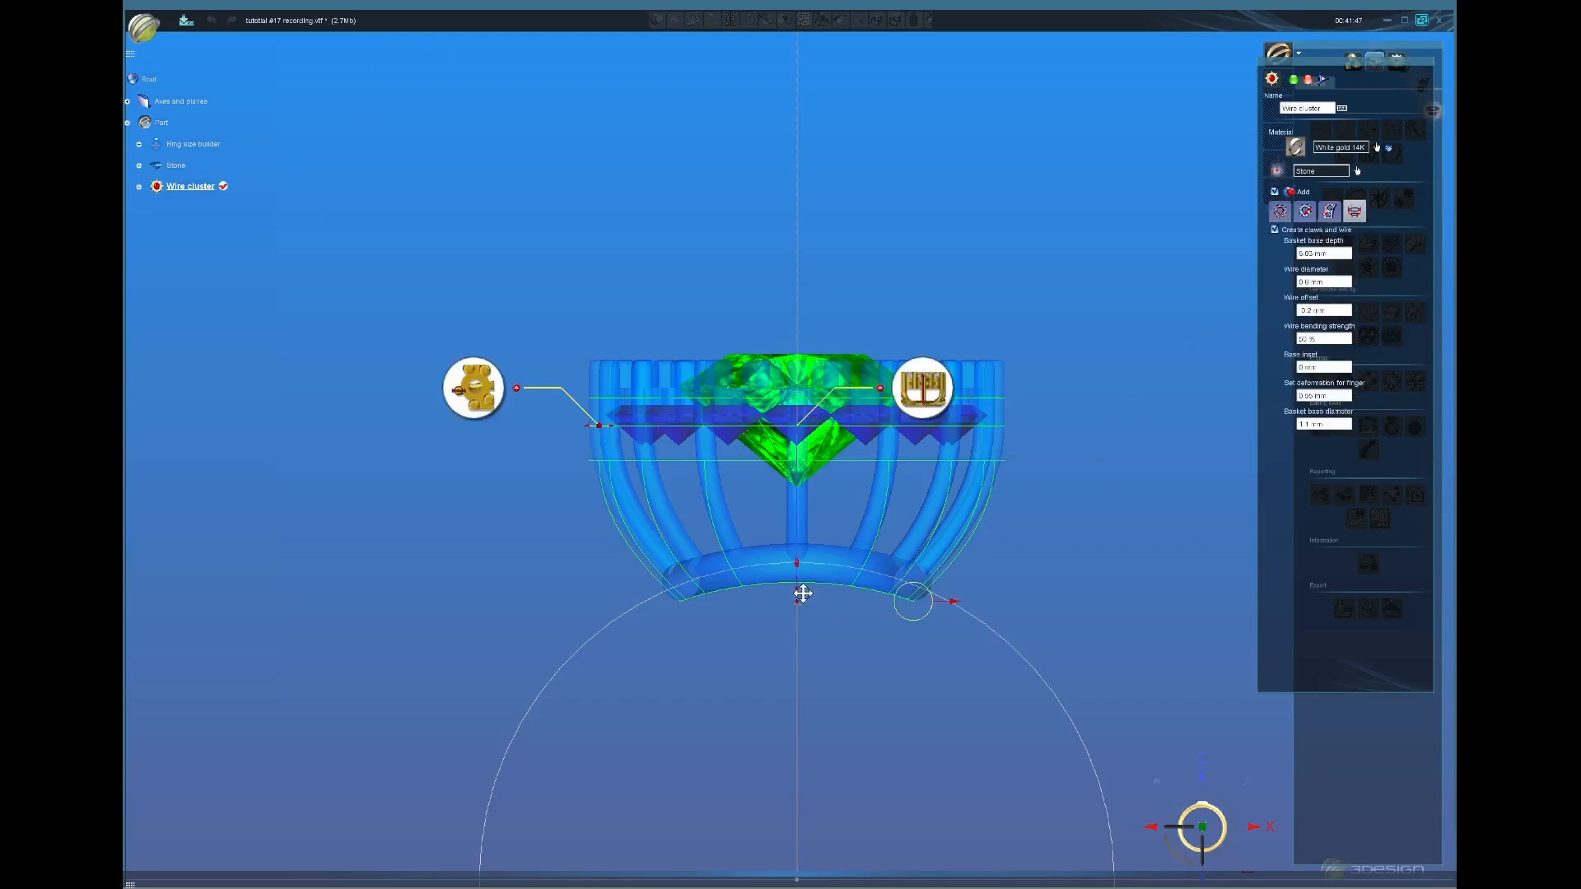
{"action": "mouse_move", "coordinate": [803, 593]}
{"action": "left_mouse_down"}
{"action": "mouse_move", "coordinate": [799, 568]}
{"action": "mouse_move", "coordinate": [799, 592]}
{"action": "left_mouse_up"}
Step: Assign Precious metals > Gold 14K > Yellow gold 14K to the wire cluster and rebuild it
{"action": "left_click", "coordinate": [1377, 148]}
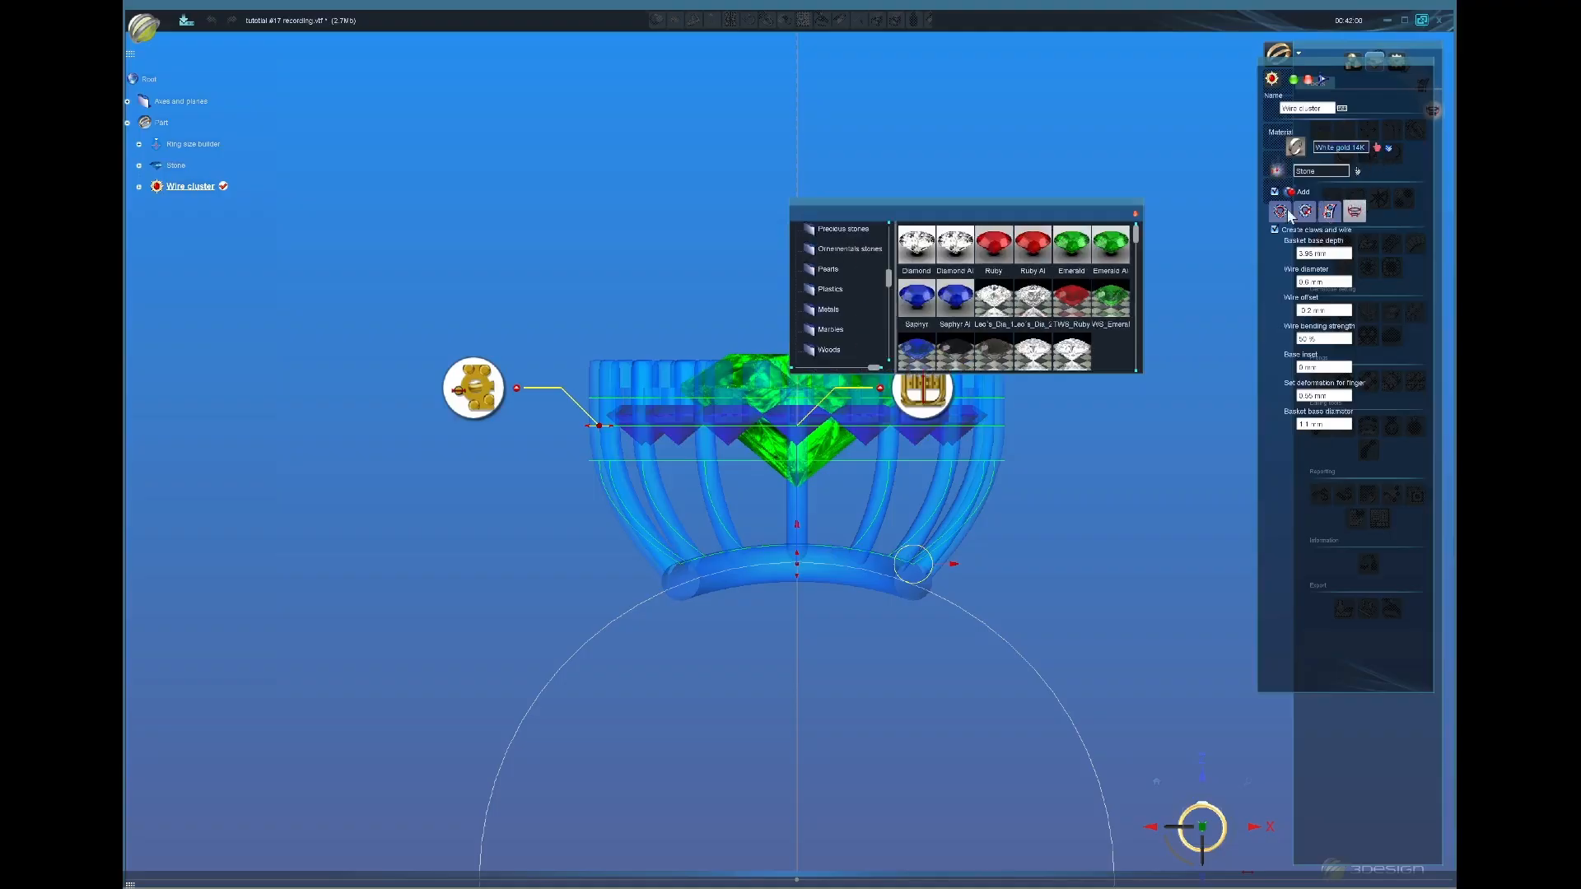
{"action": "scroll", "coordinate": [866, 307], "scroll_direction": "up", "scroll_amount": 1}
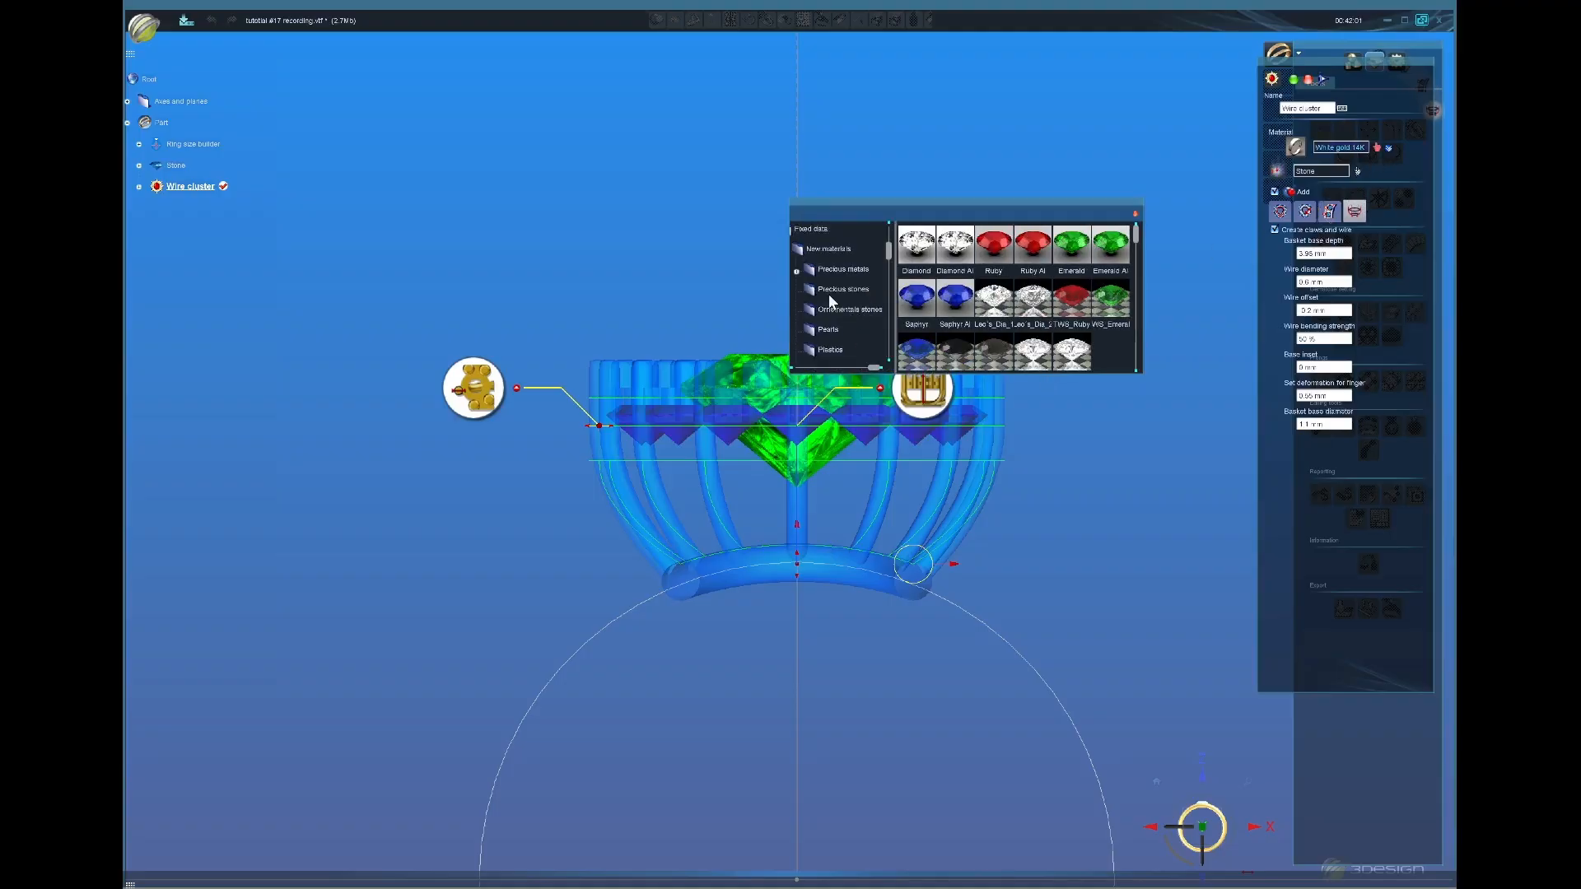
{"action": "left_click", "coordinate": [797, 273]}
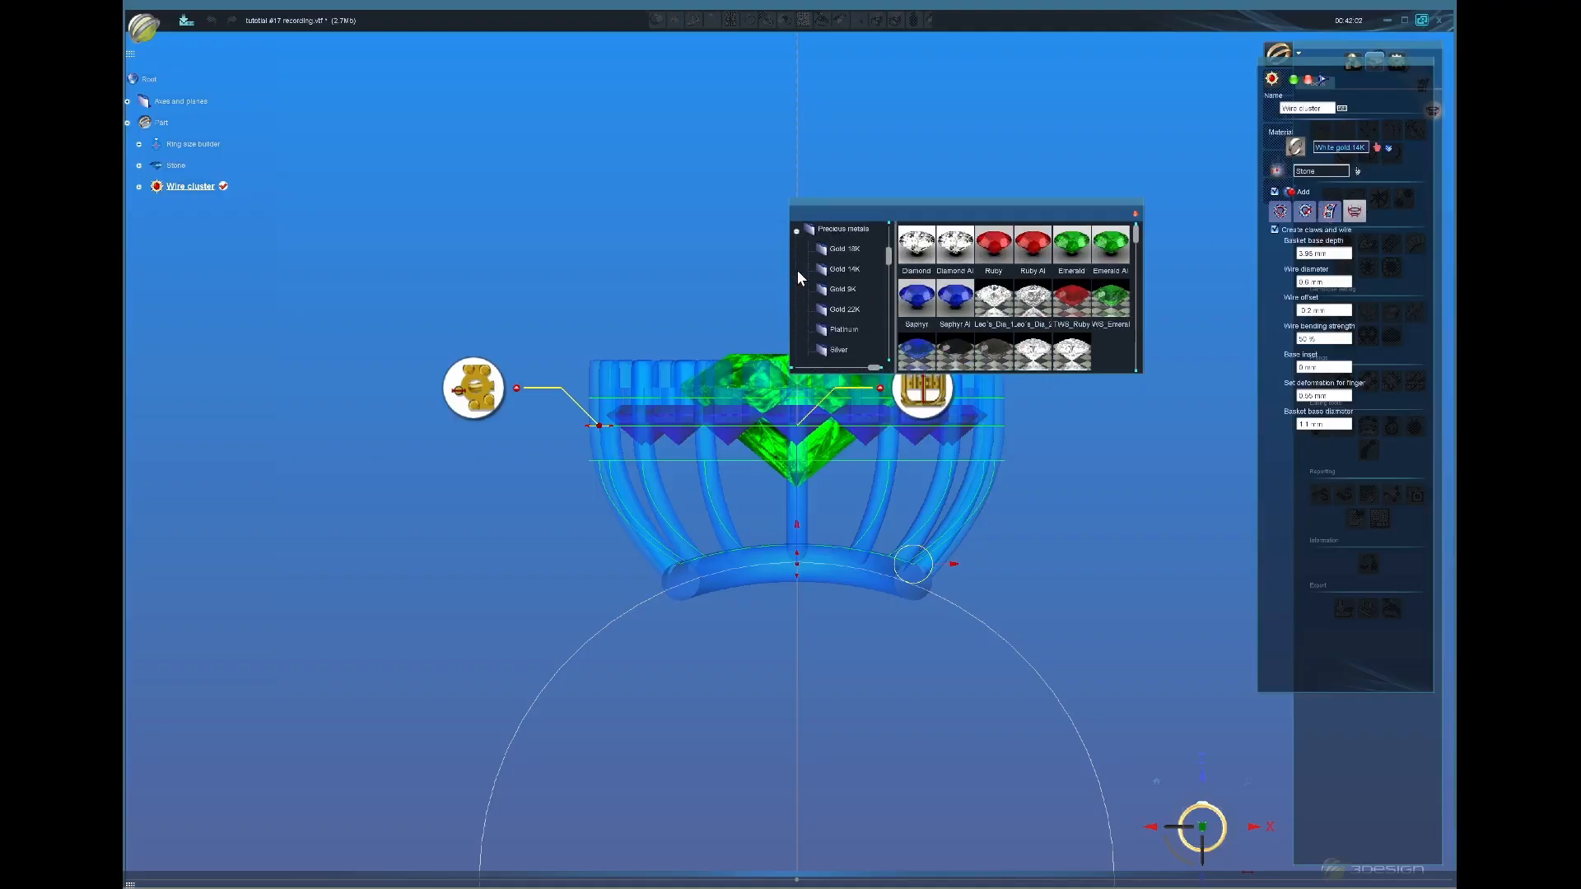
{"action": "left_click", "coordinate": [851, 273]}
{"action": "left_click", "coordinate": [918, 257]}
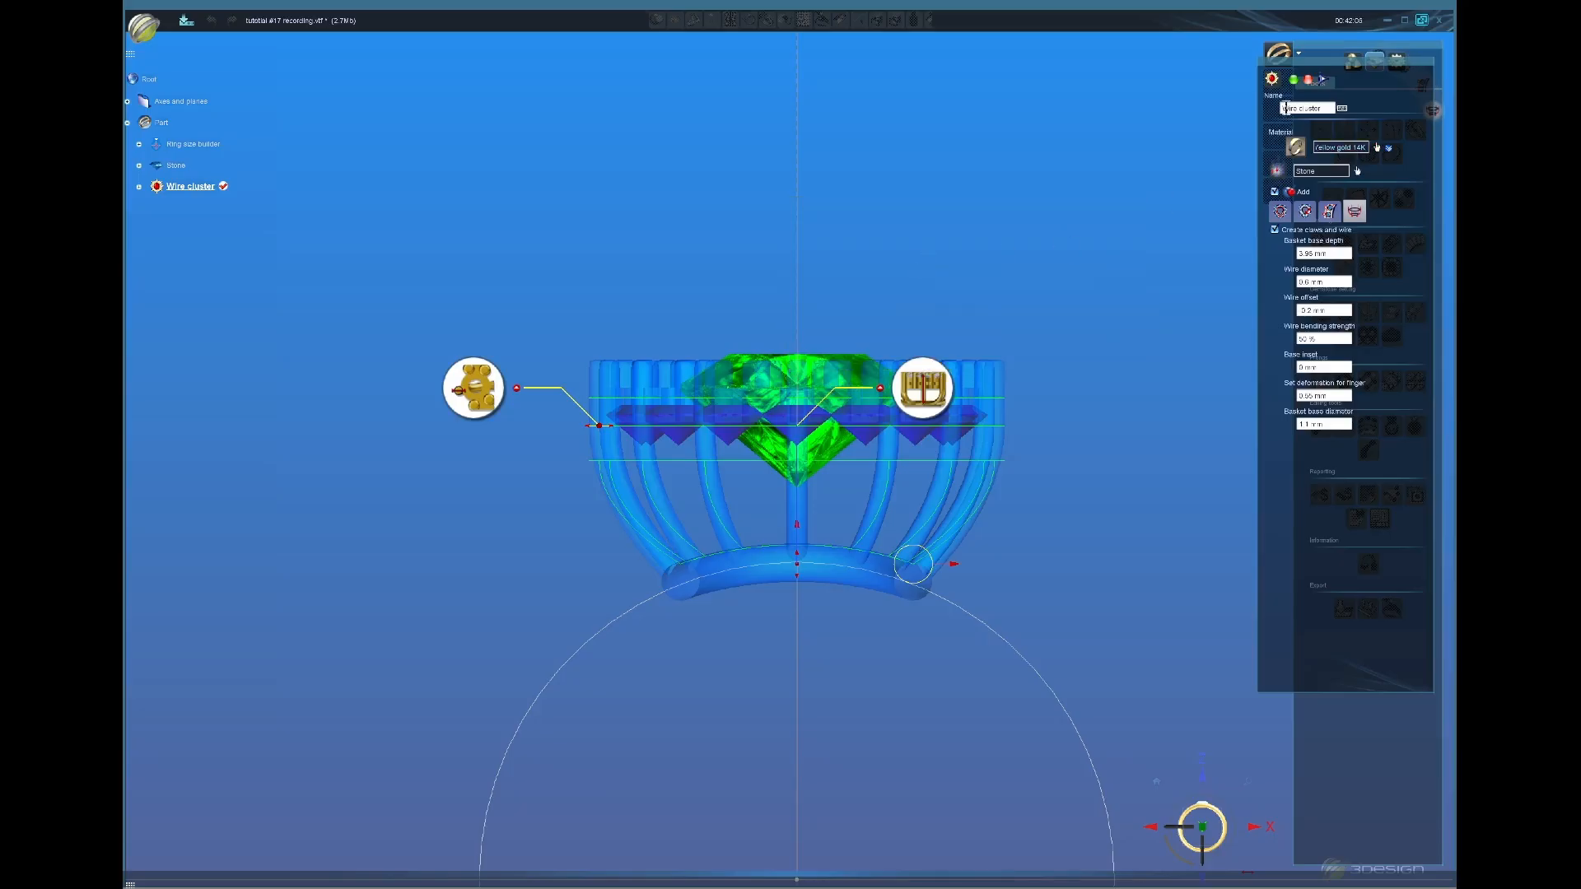
{"action": "left_click", "coordinate": [1295, 82]}
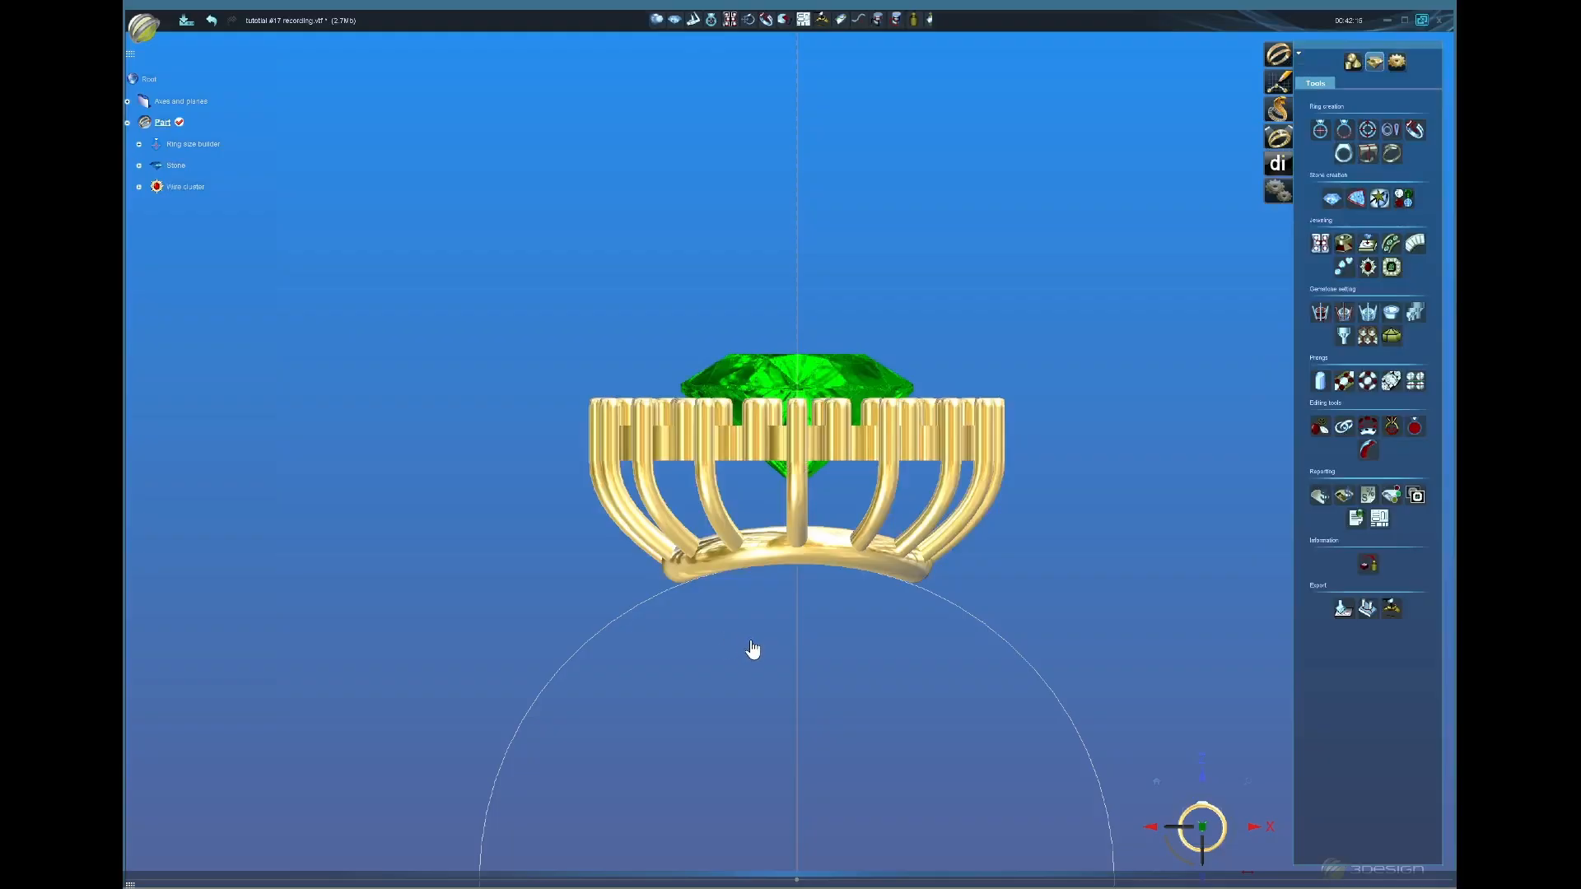
{"action": "middle_click_drag", "start_coordinate": [757, 585], "coordinate": [862, 604]}
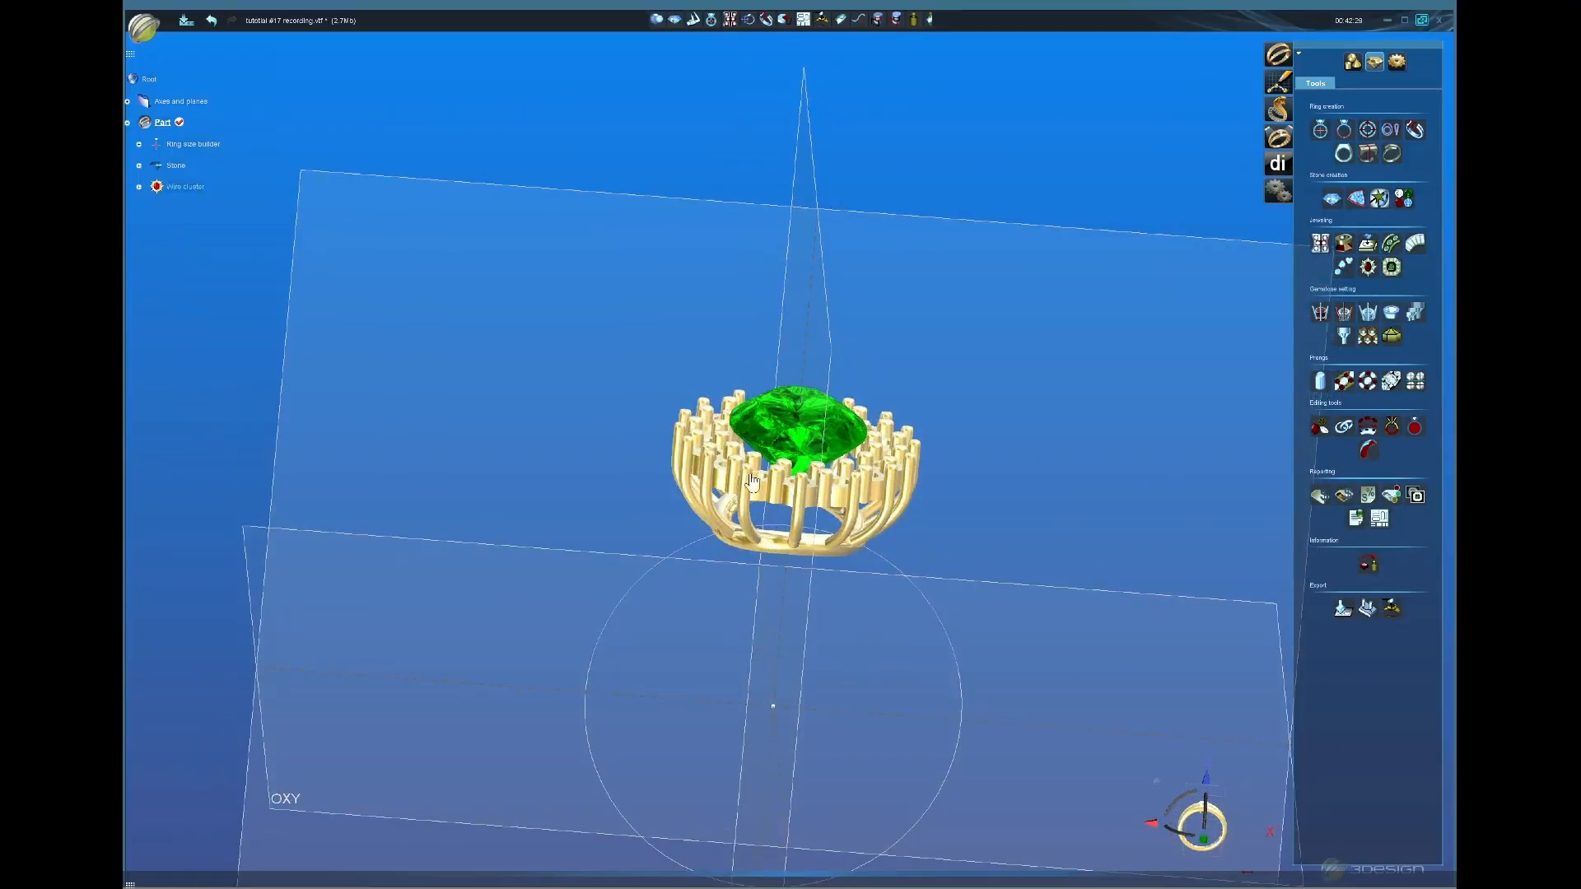
{"action": "middle_click_drag", "start_coordinate": [752, 486], "coordinate": [788, 505]}
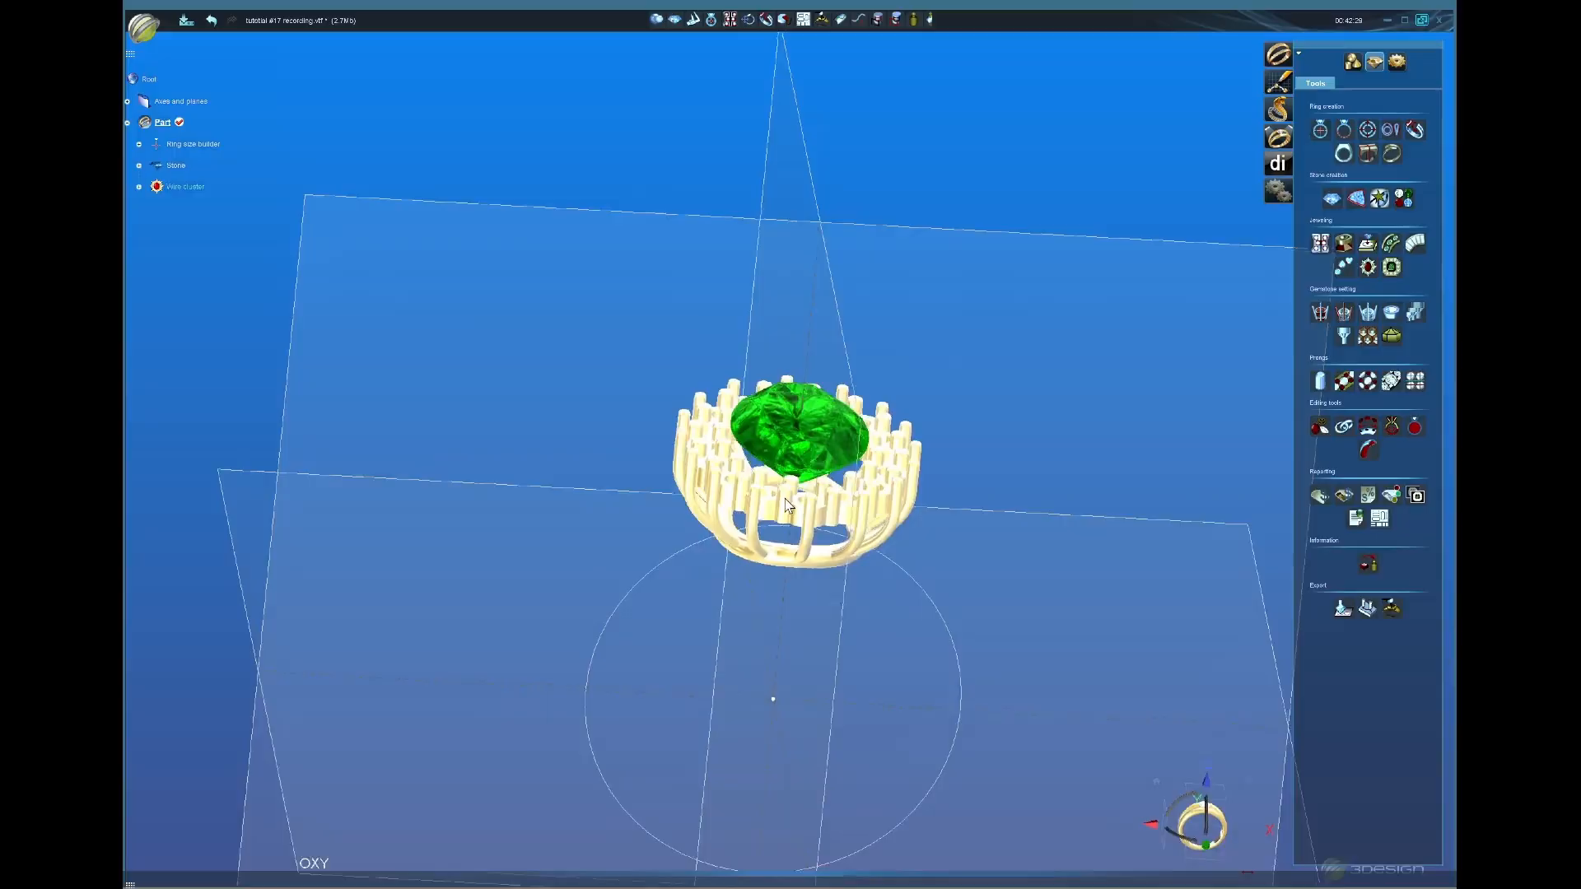
Step: Create a new round stone with Diamond AI material and a 2 mm diameter
{"action": "left_click", "coordinate": [1333, 198]}
{"action": "left_click", "coordinate": [1377, 147]}
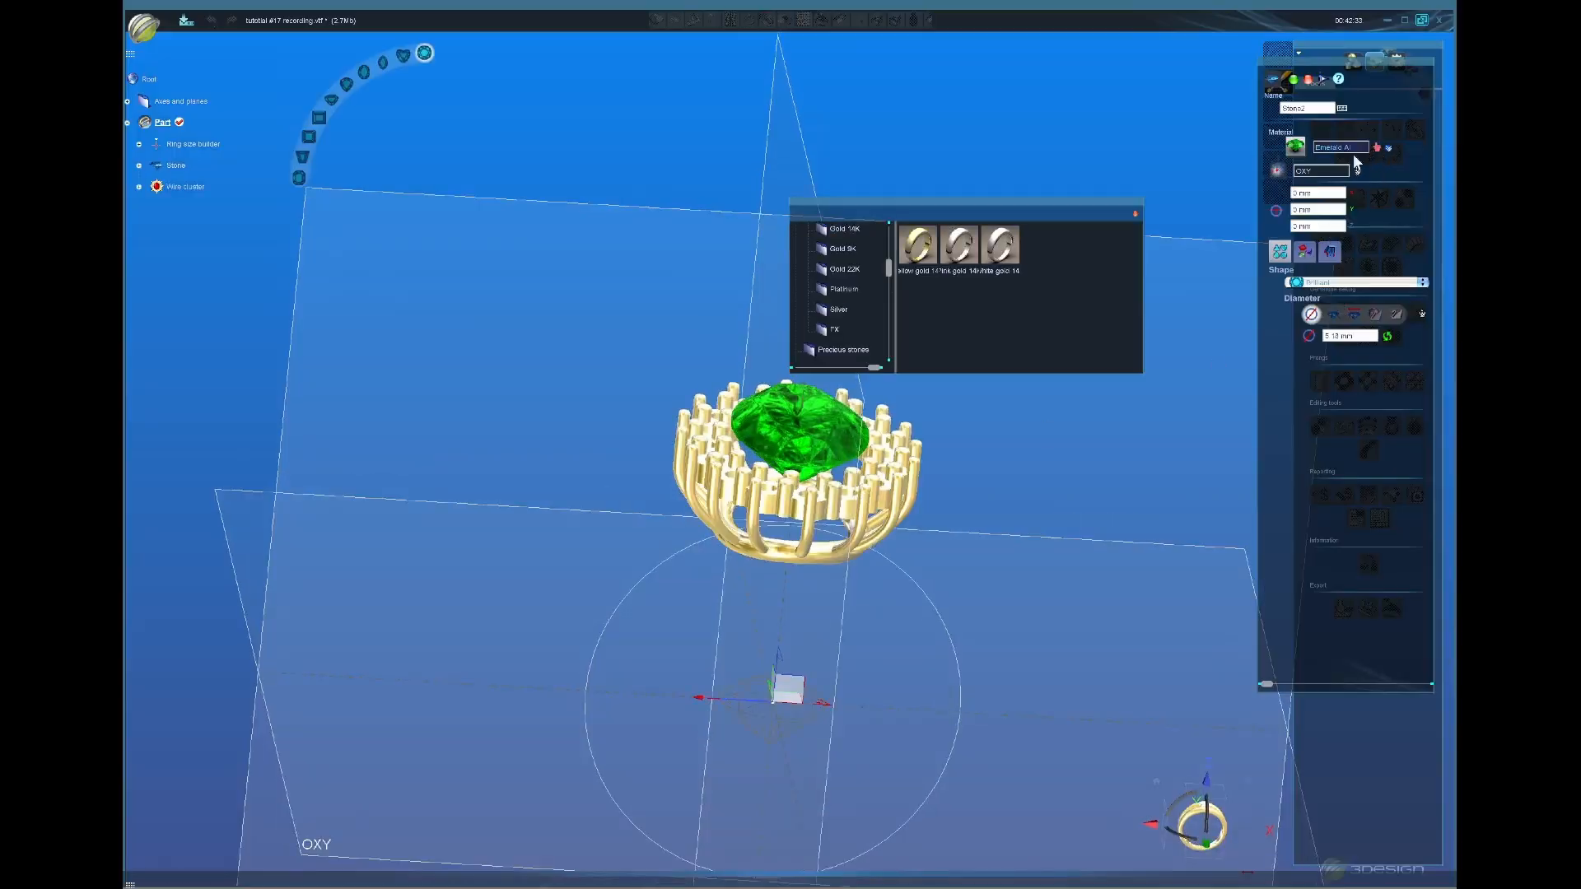
{"action": "left_click", "coordinate": [846, 352]}
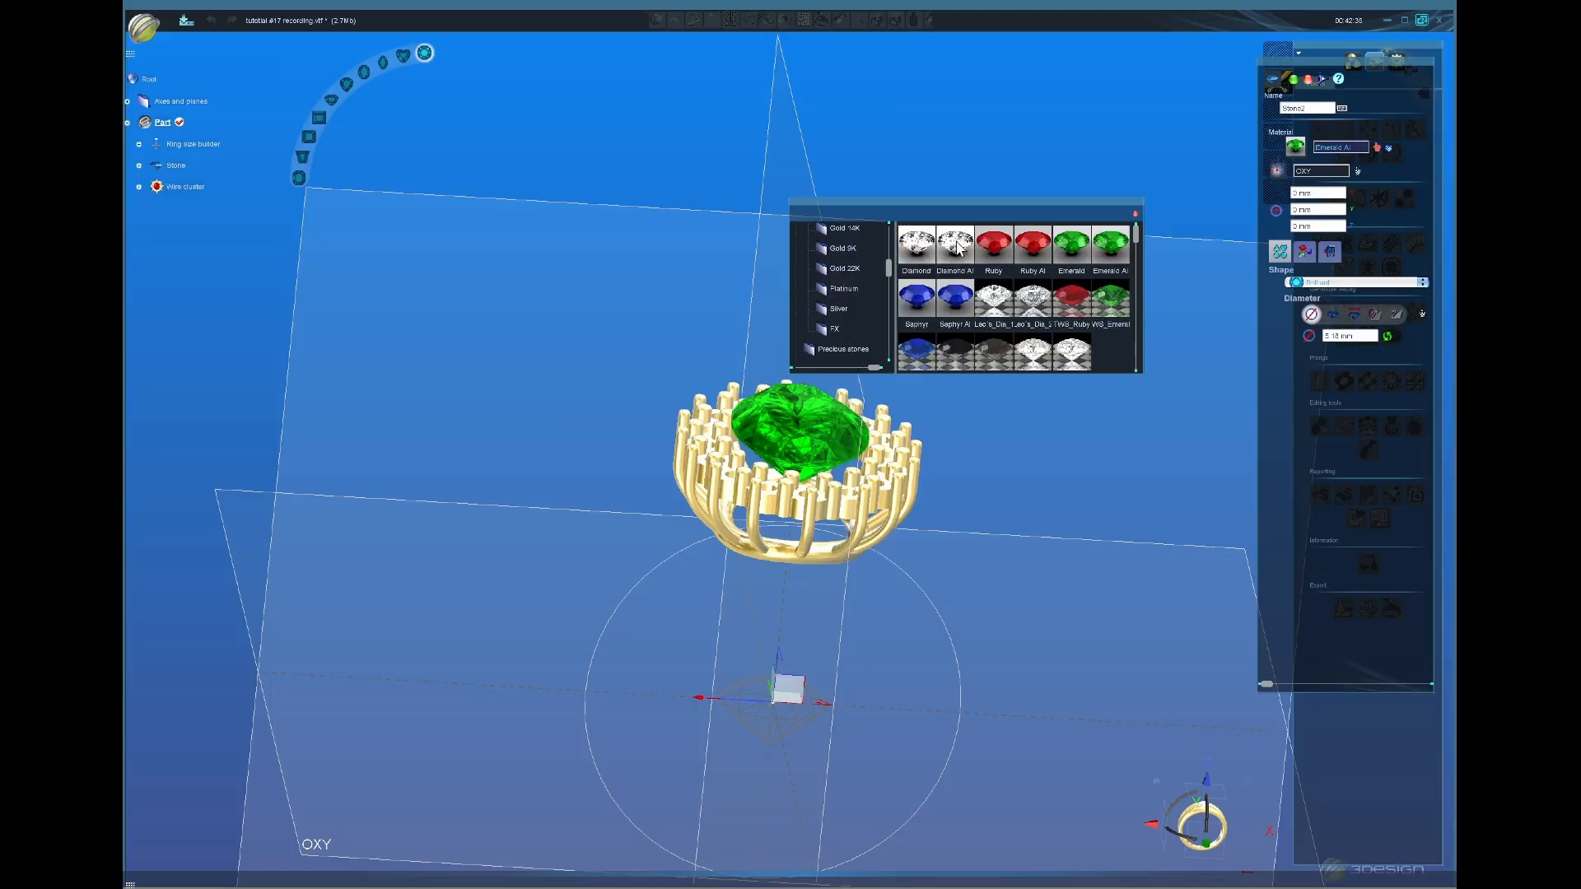
{"action": "double_click", "coordinate": [955, 250]}
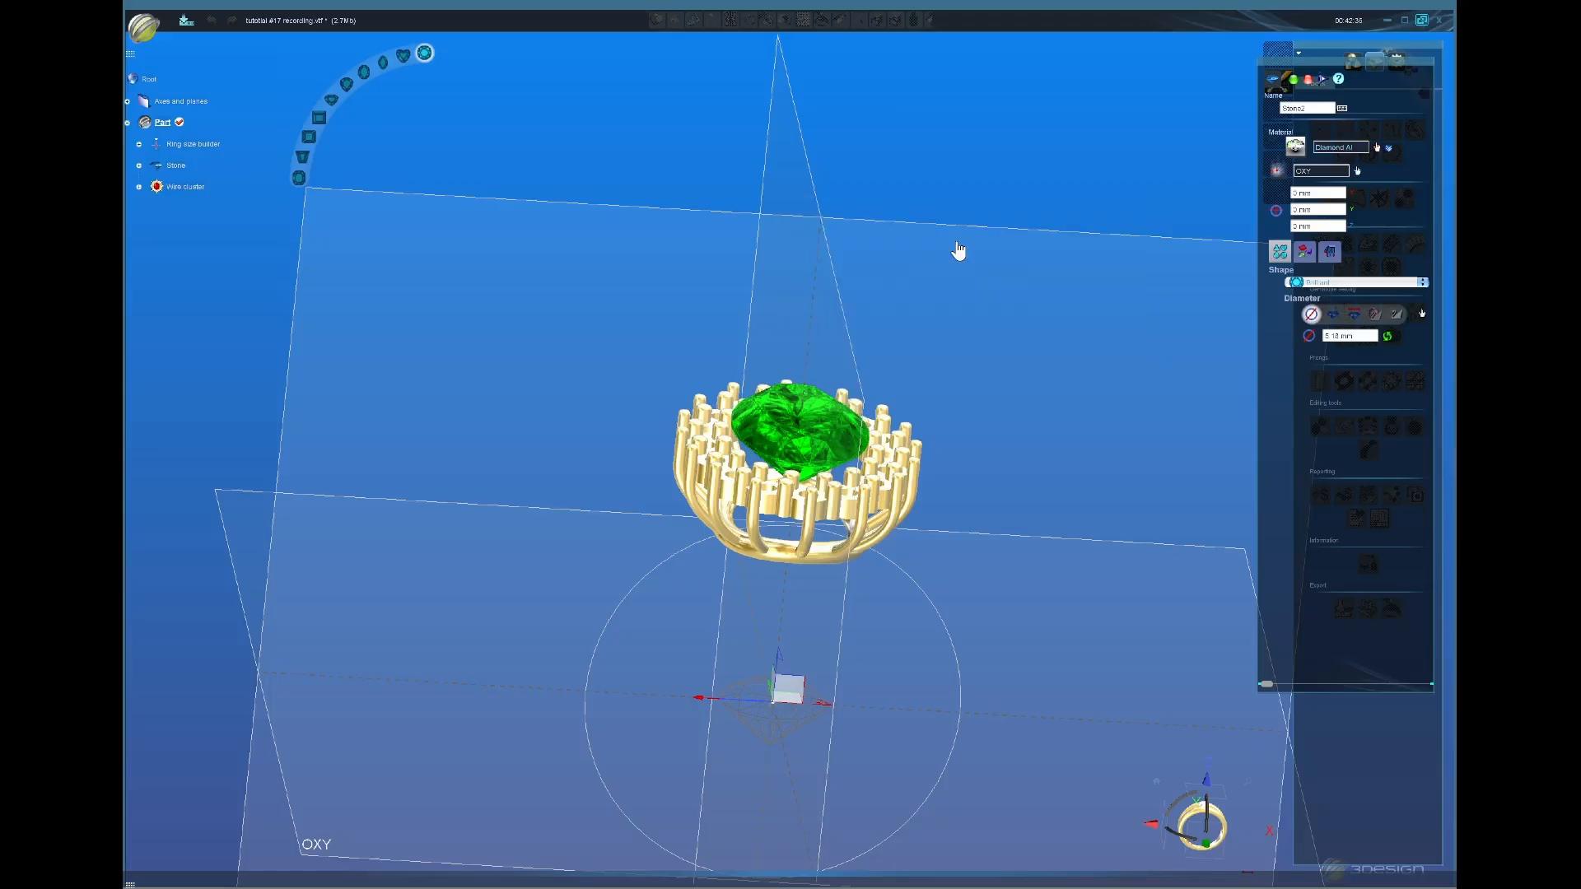
{"action": "left_click", "coordinate": [1369, 332]}
{"action": "left_click", "coordinate": [1205, 843]}
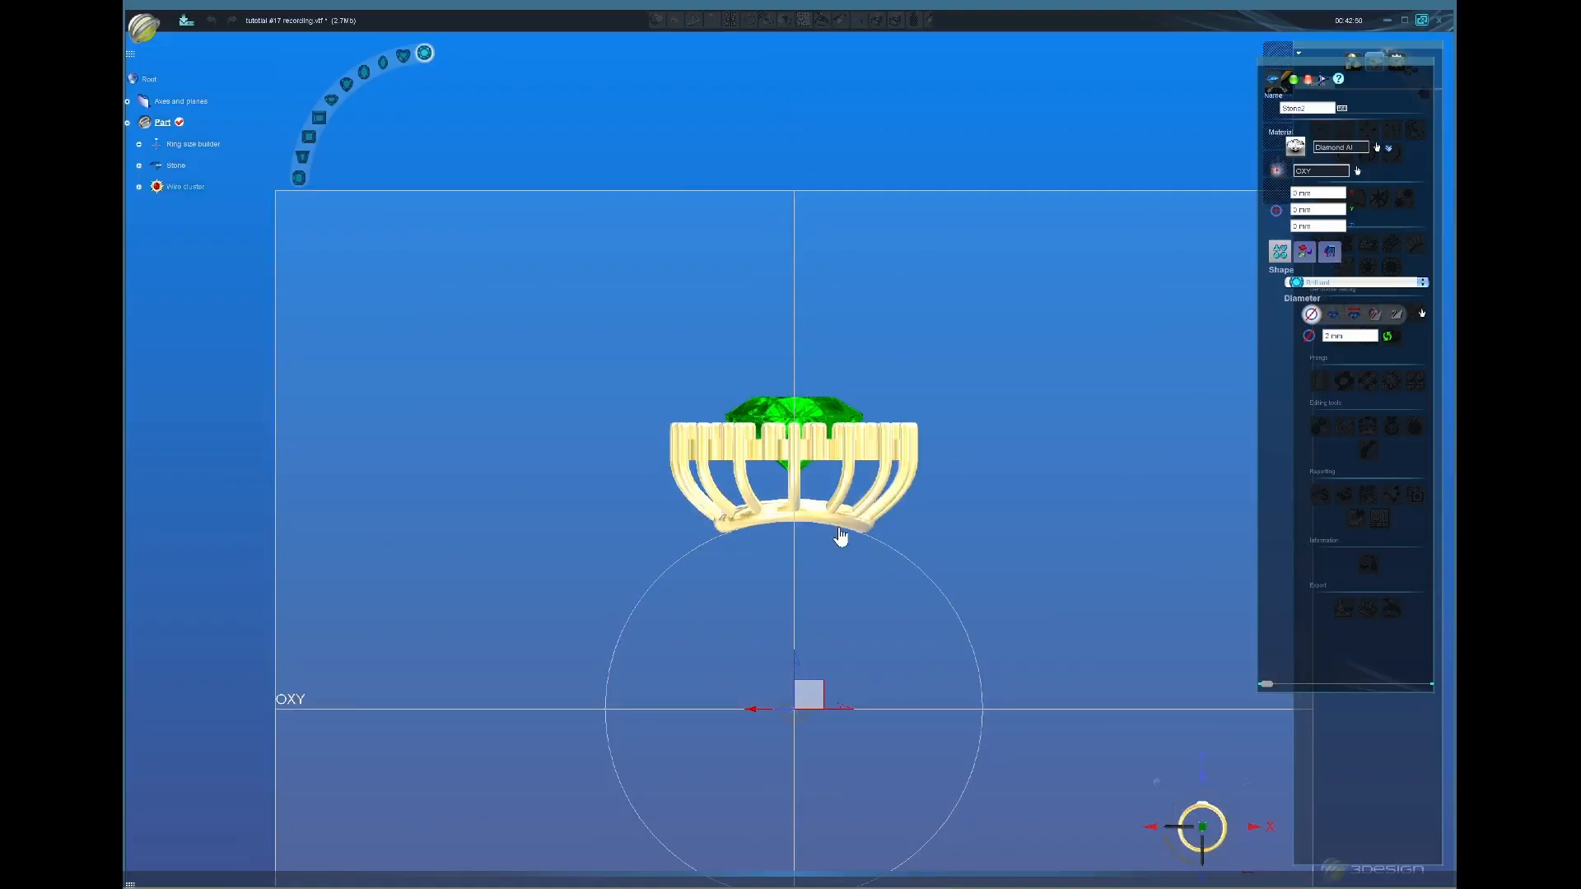
Step: Validate Stone2, then jewel copies of it into every halo seat of the wire cluster
{"action": "left_click", "coordinate": [1294, 79]}
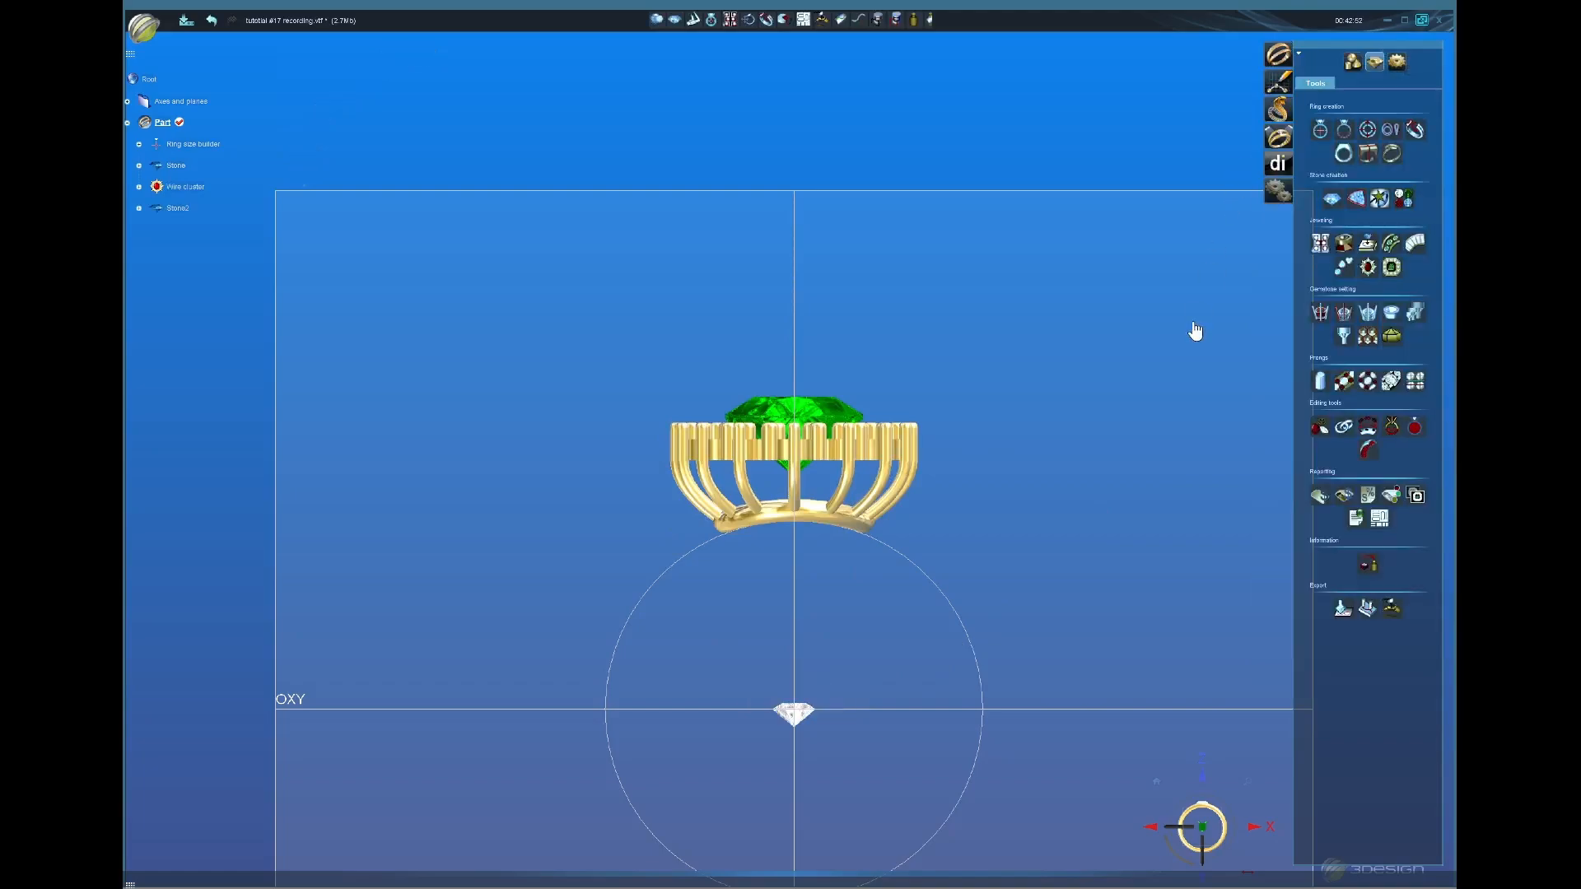
{"action": "left_click", "coordinate": [889, 471]}
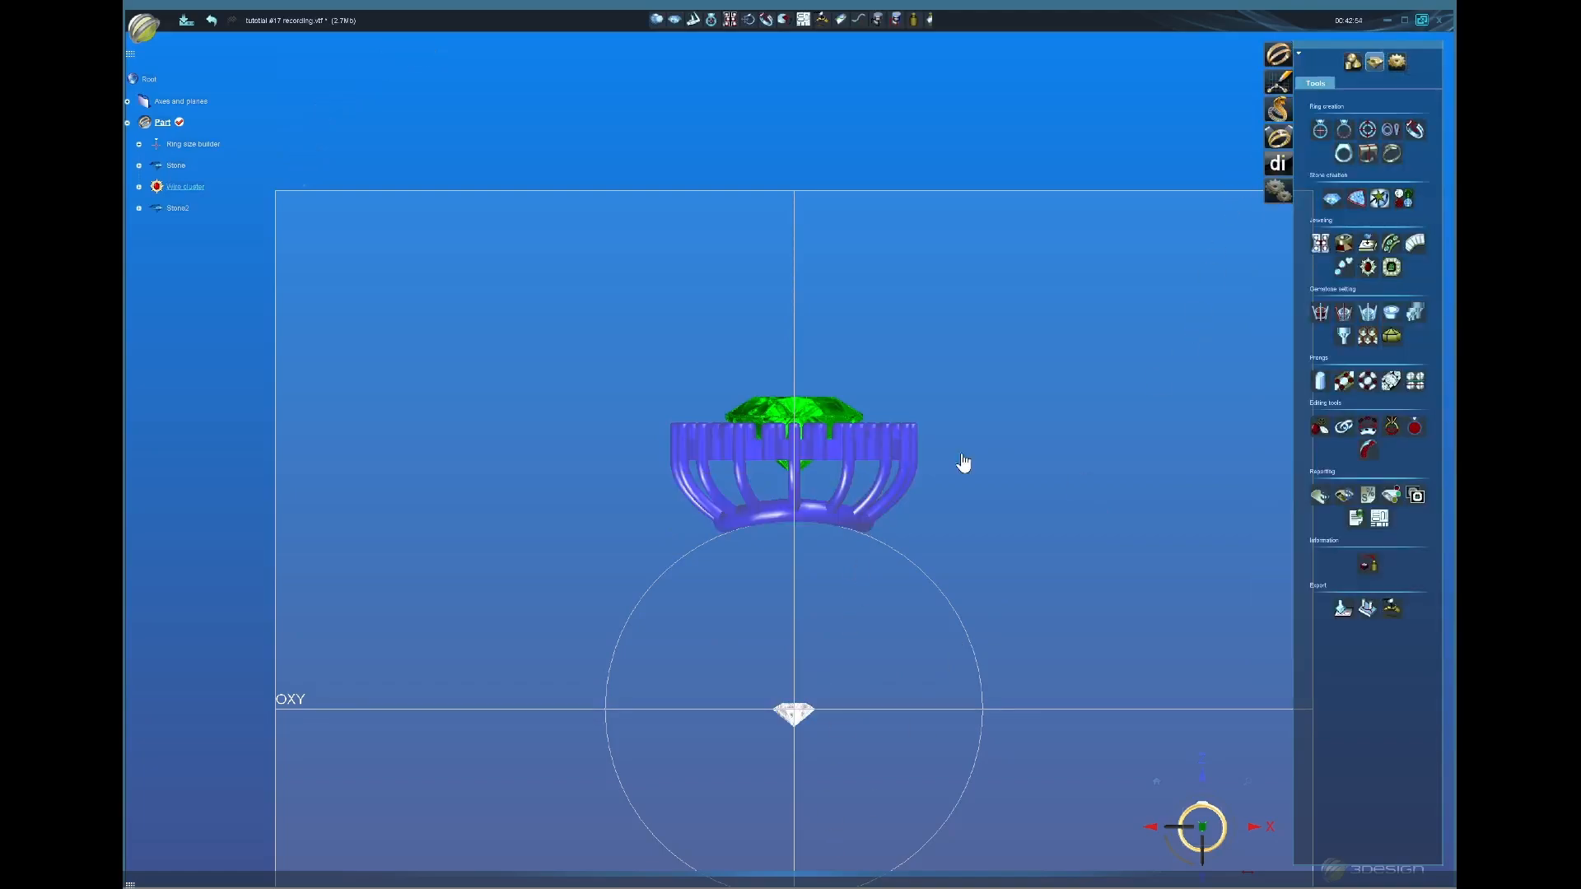
{"action": "left_click", "coordinate": [1367, 245]}
{"action": "left_click", "coordinate": [1351, 190]}
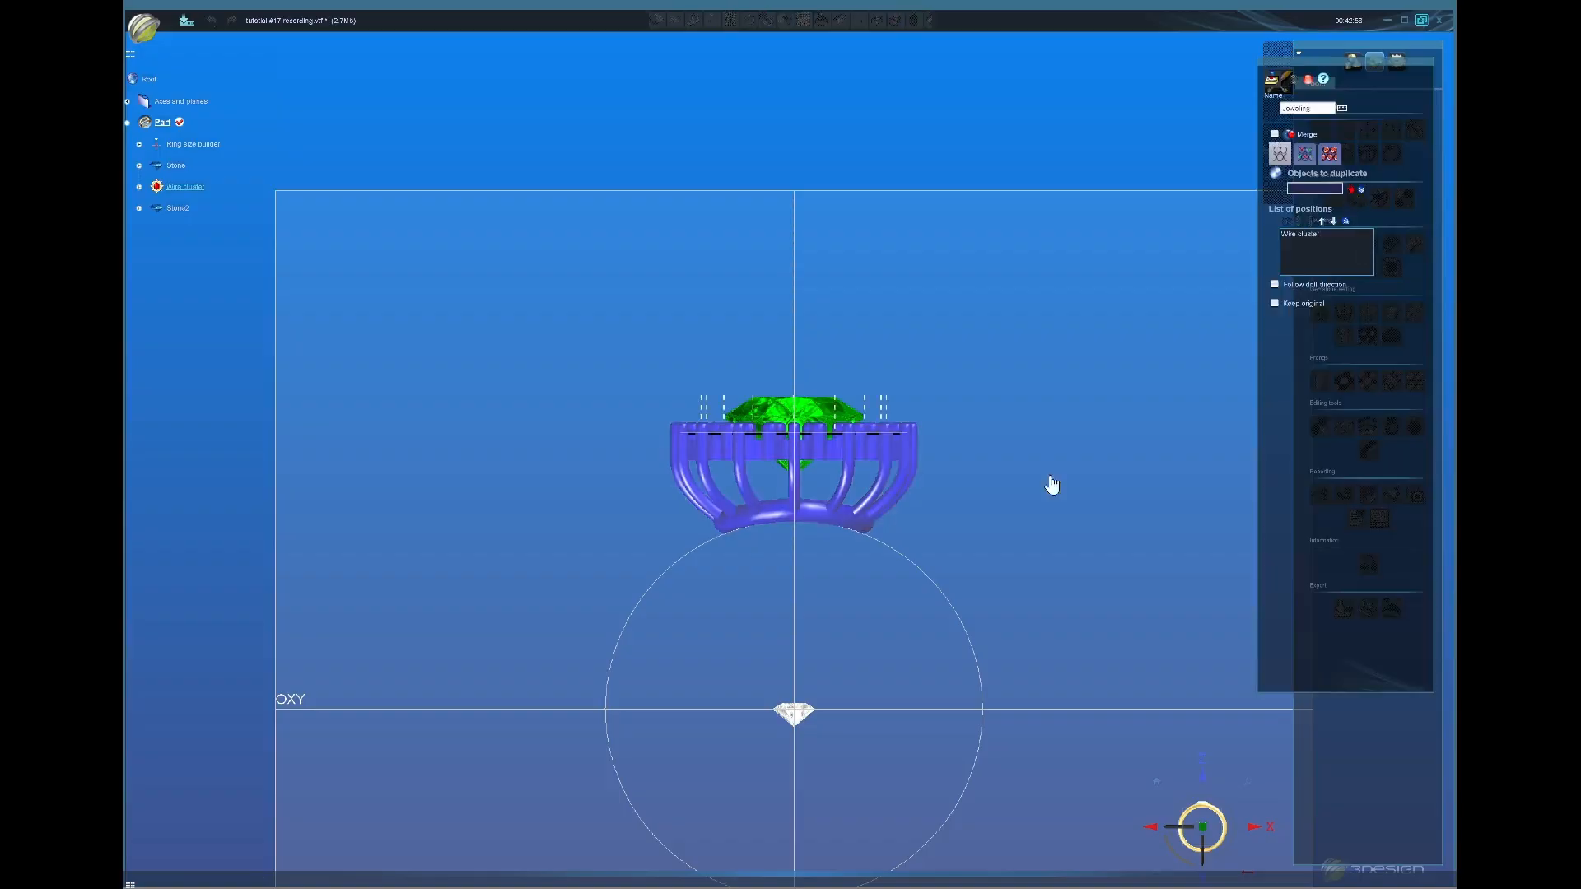
{"action": "left_click", "coordinate": [810, 728]}
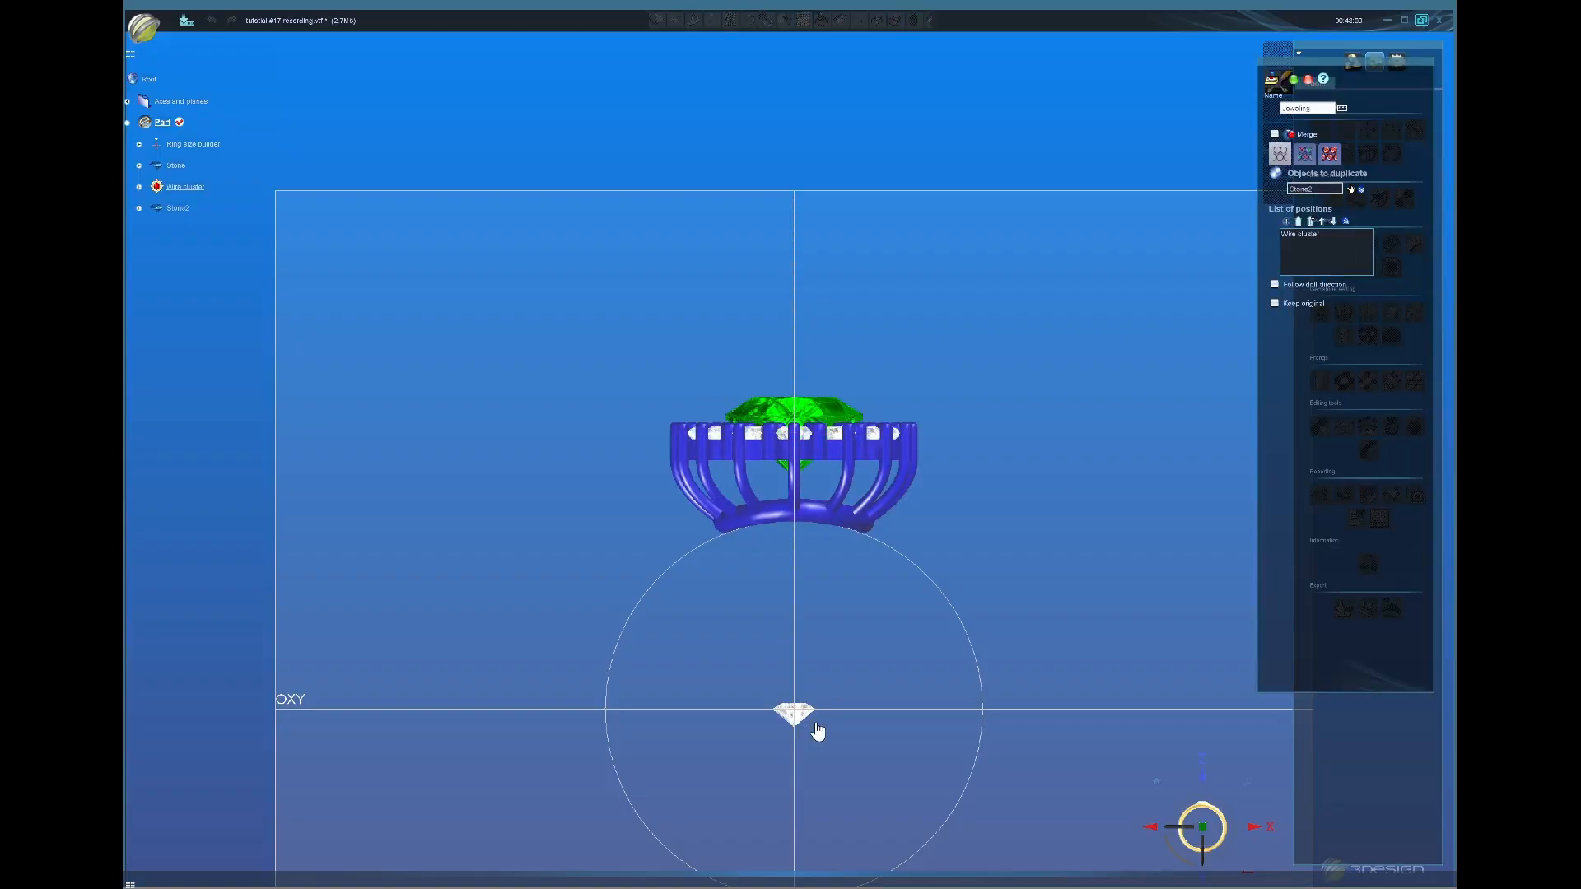
{"action": "scroll", "coordinate": [789, 442], "scroll_direction": "up", "scroll_amount": 2}
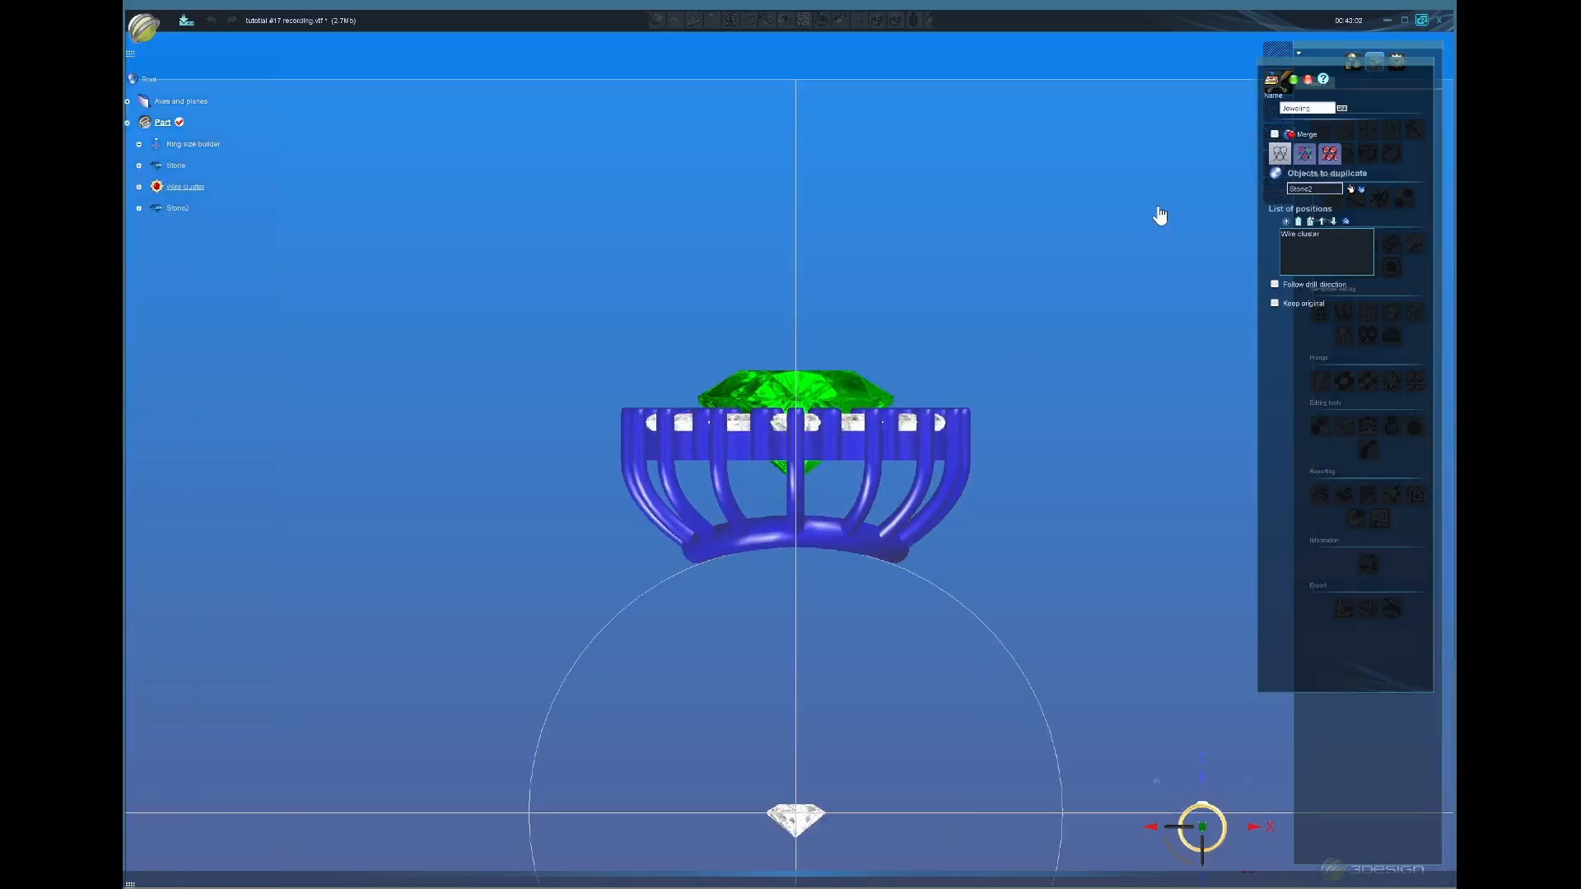
{"action": "left_click", "coordinate": [1293, 79]}
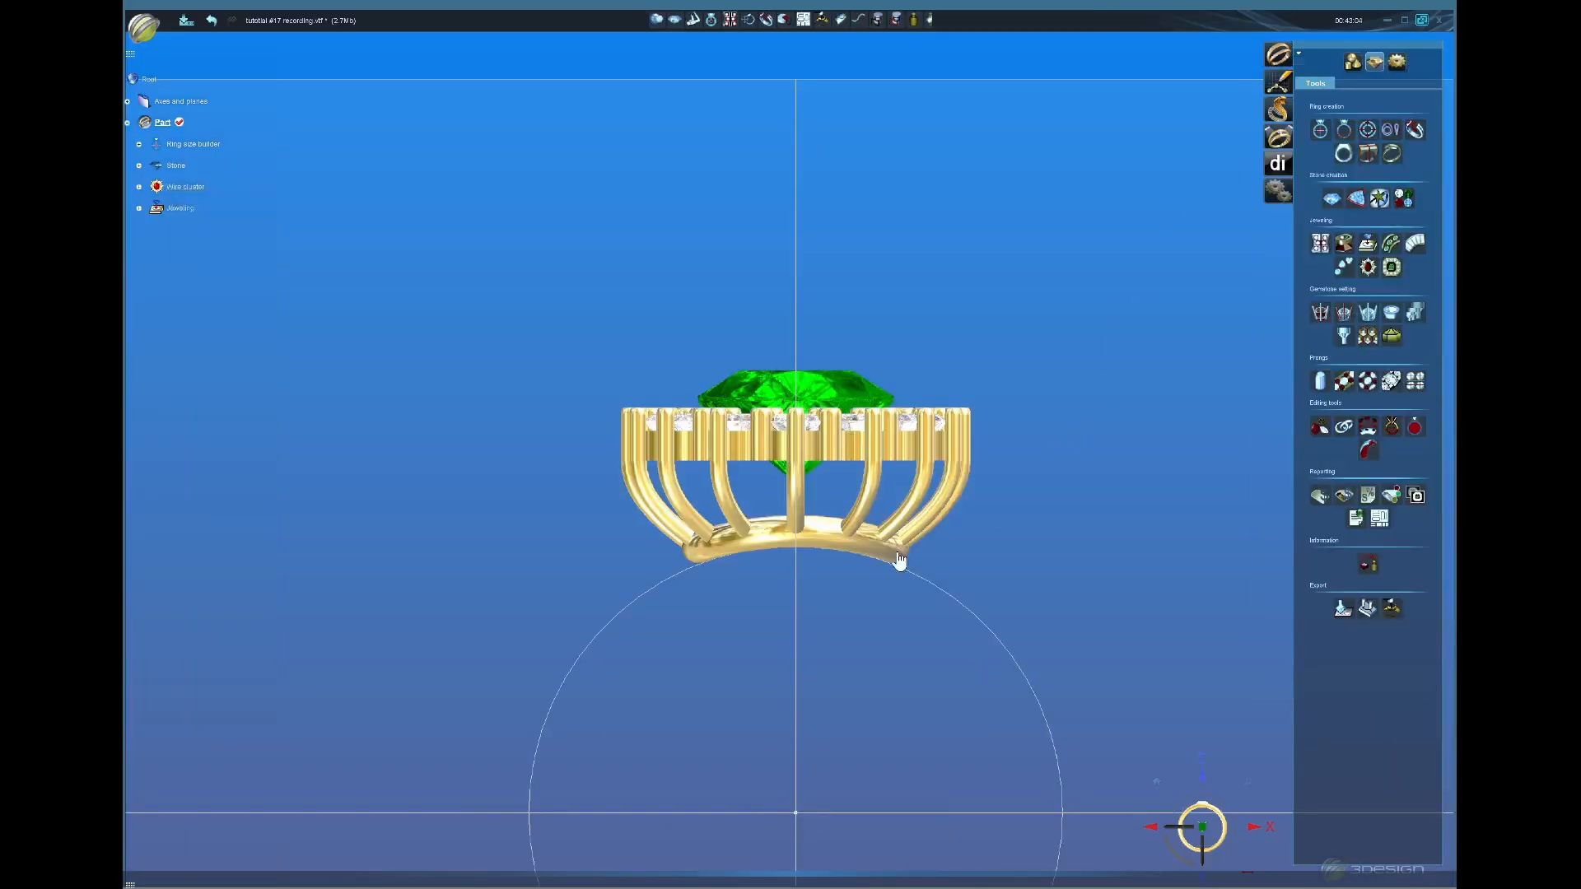
{"action": "middle_click_drag", "start_coordinate": [898, 560], "coordinate": [830, 528]}
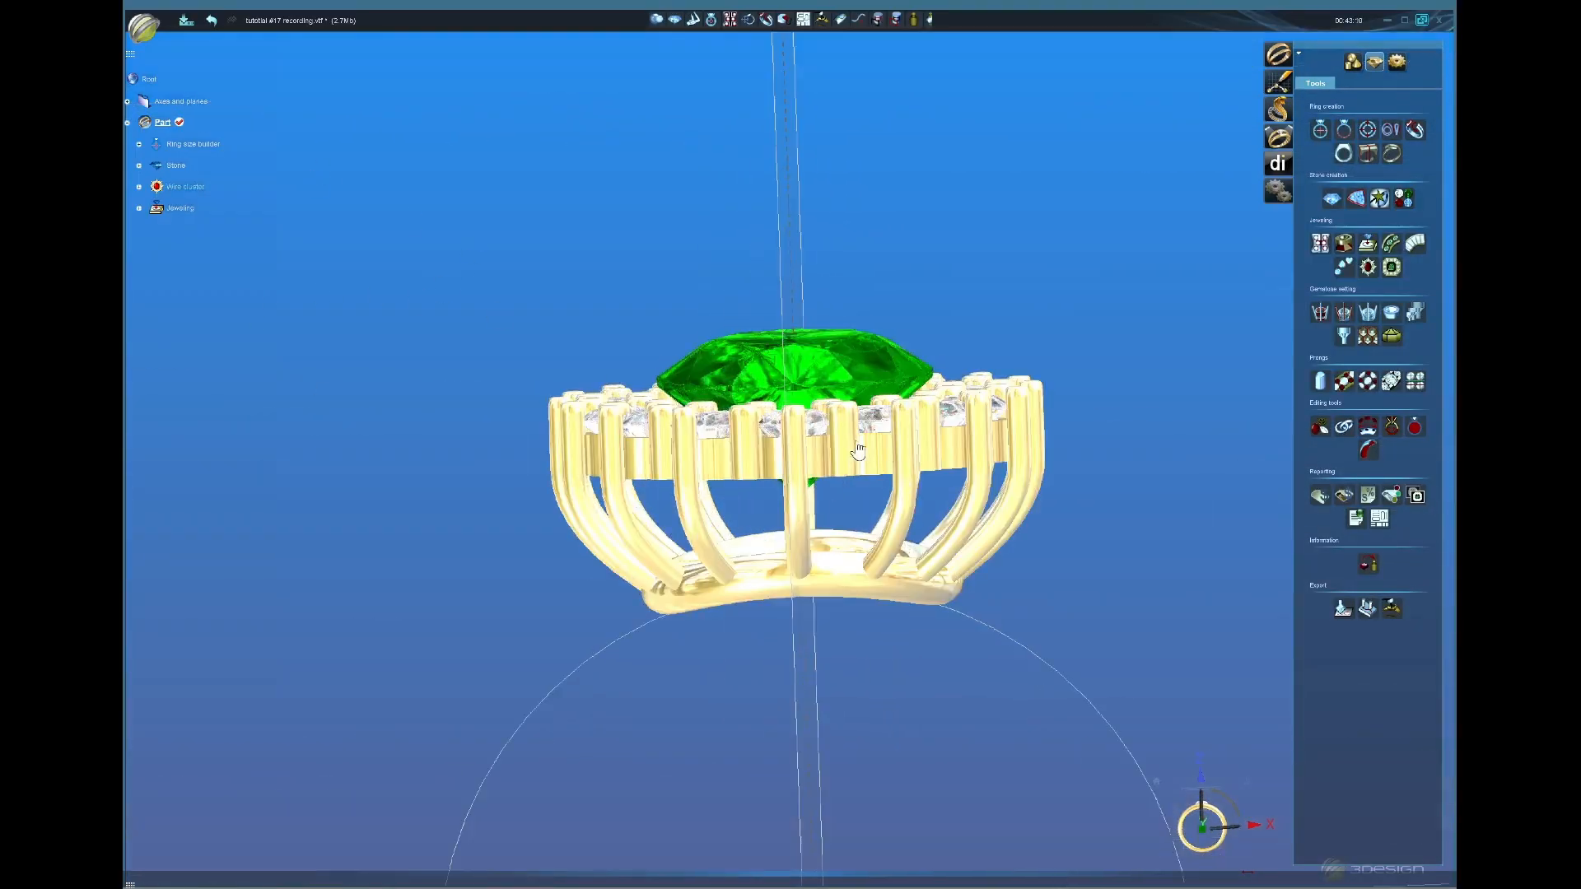
{"action": "scroll", "coordinate": [837, 436], "scroll_direction": "up", "scroll_amount": 2}
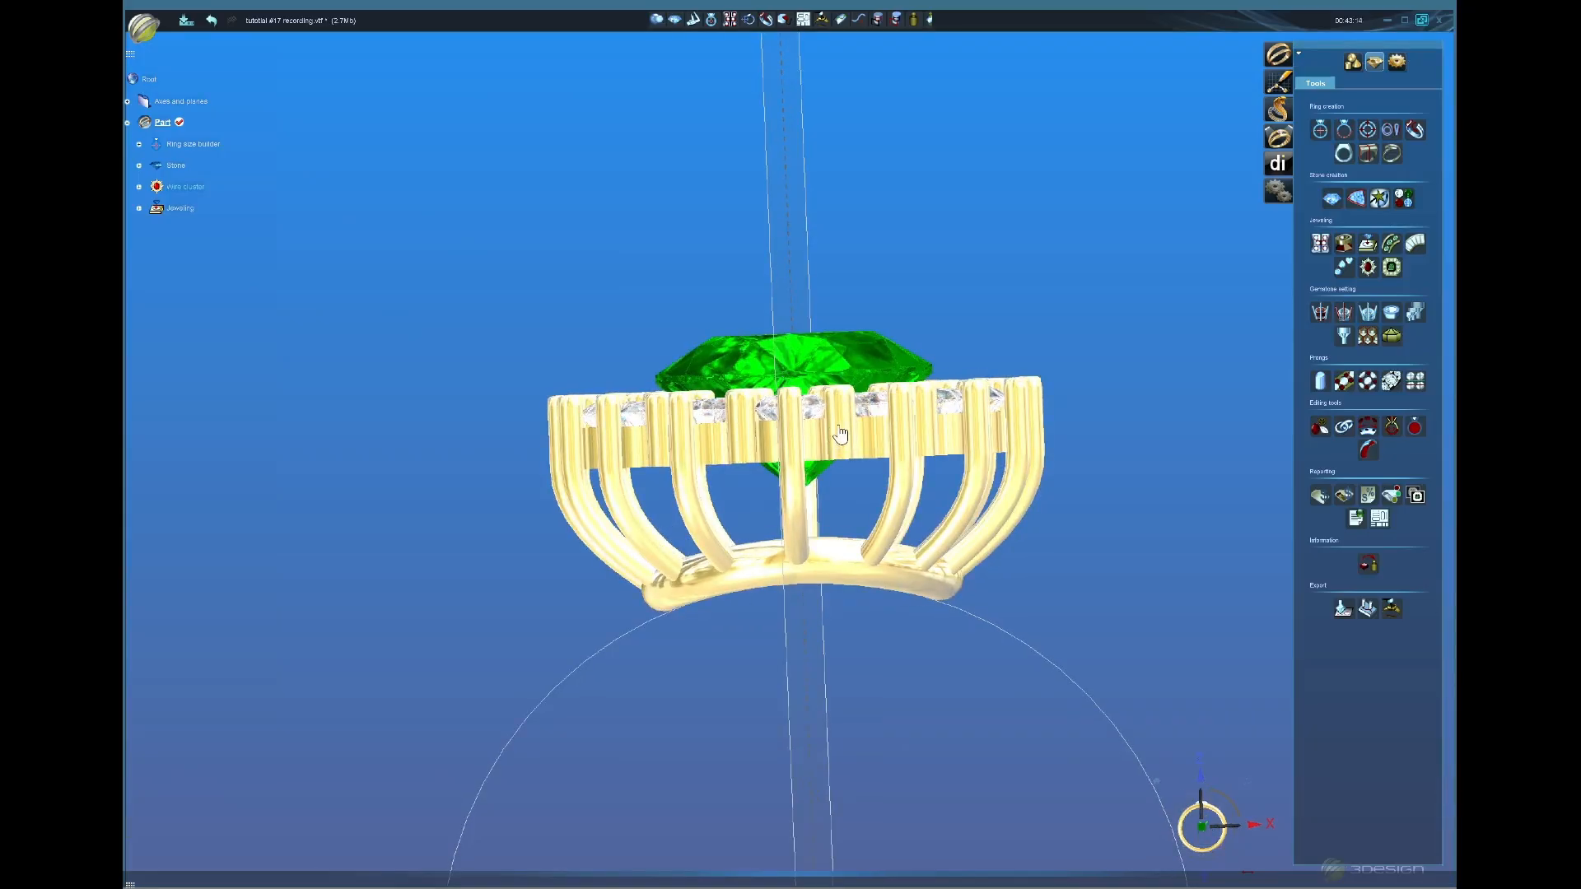
{"action": "middle_click_drag", "start_coordinate": [858, 442], "coordinate": [873, 495]}
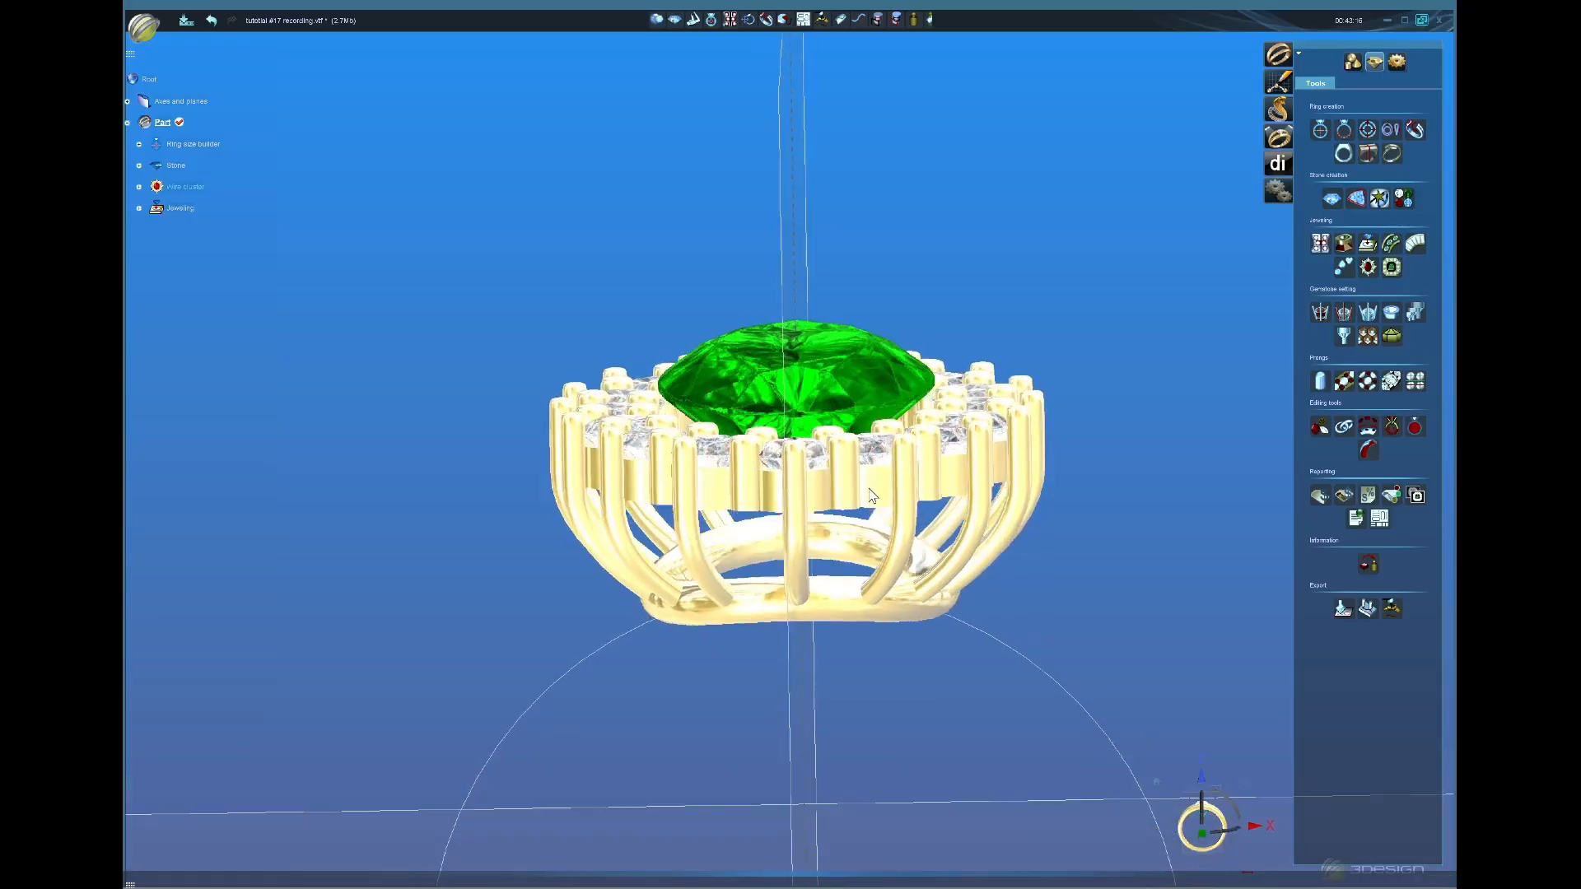
{"action": "middle_click_drag", "start_coordinate": [690, 595], "coordinate": [842, 492]}
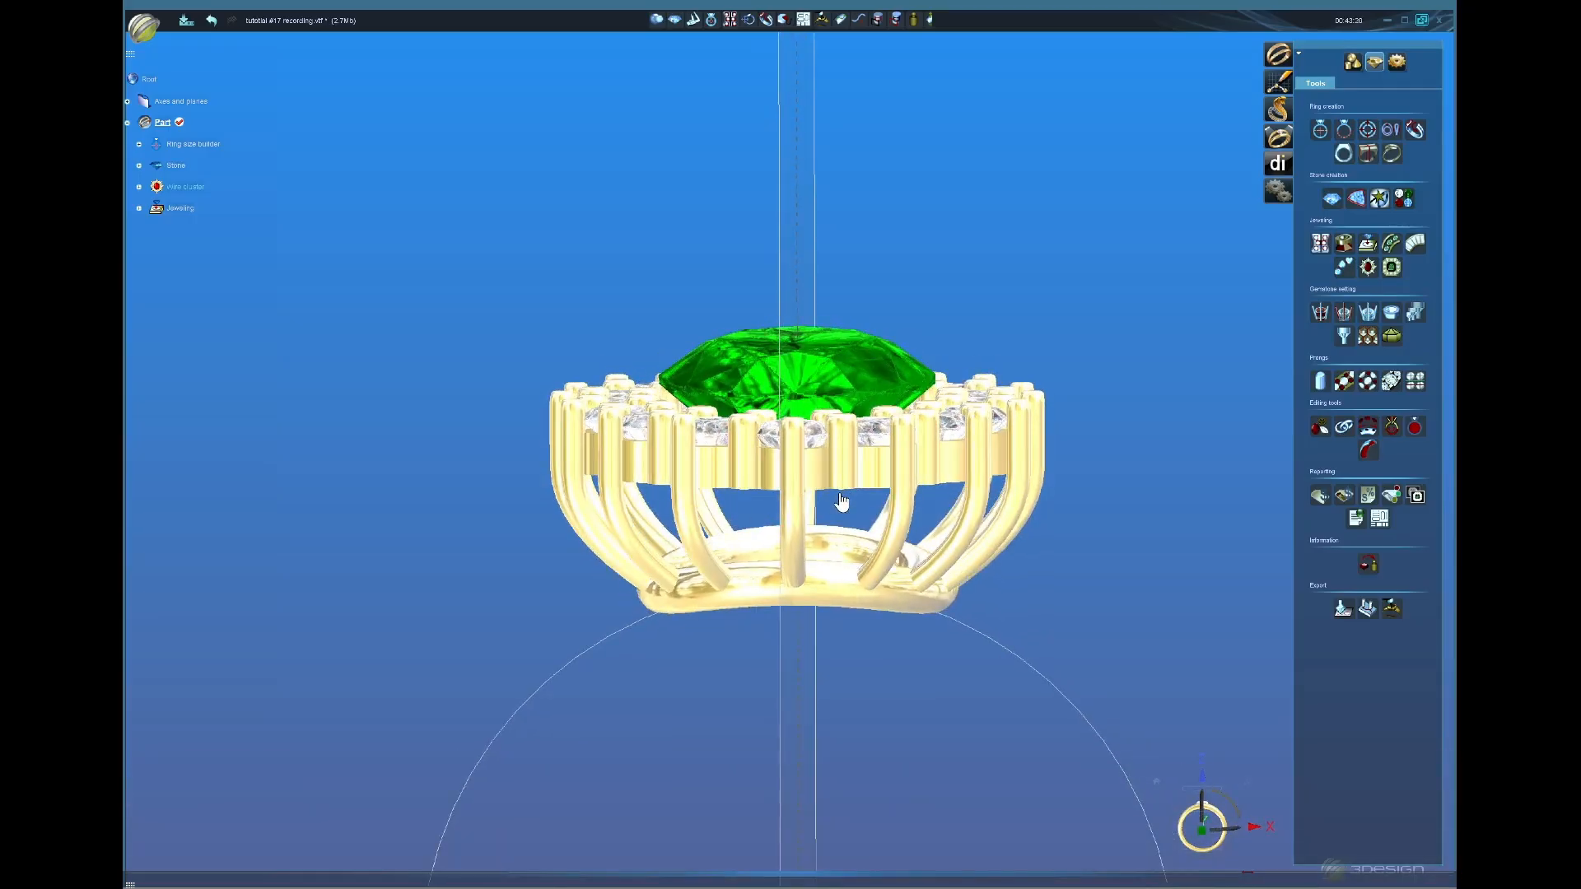
{"action": "left_click", "coordinate": [984, 464]}
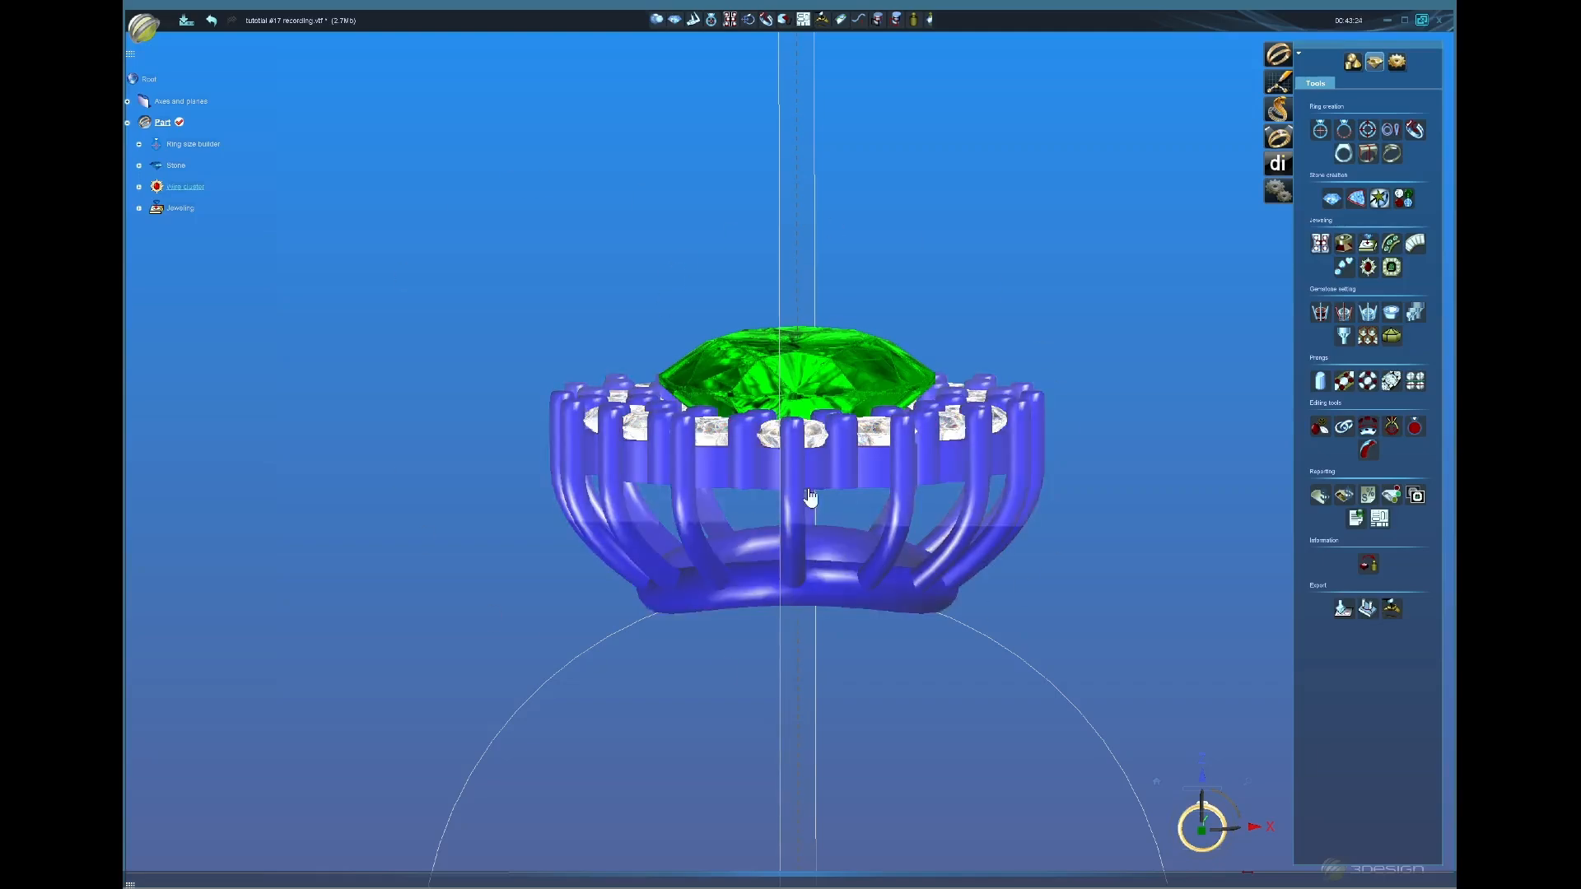
{"action": "middle_click_drag", "start_coordinate": [810, 497], "coordinate": [736, 718]}
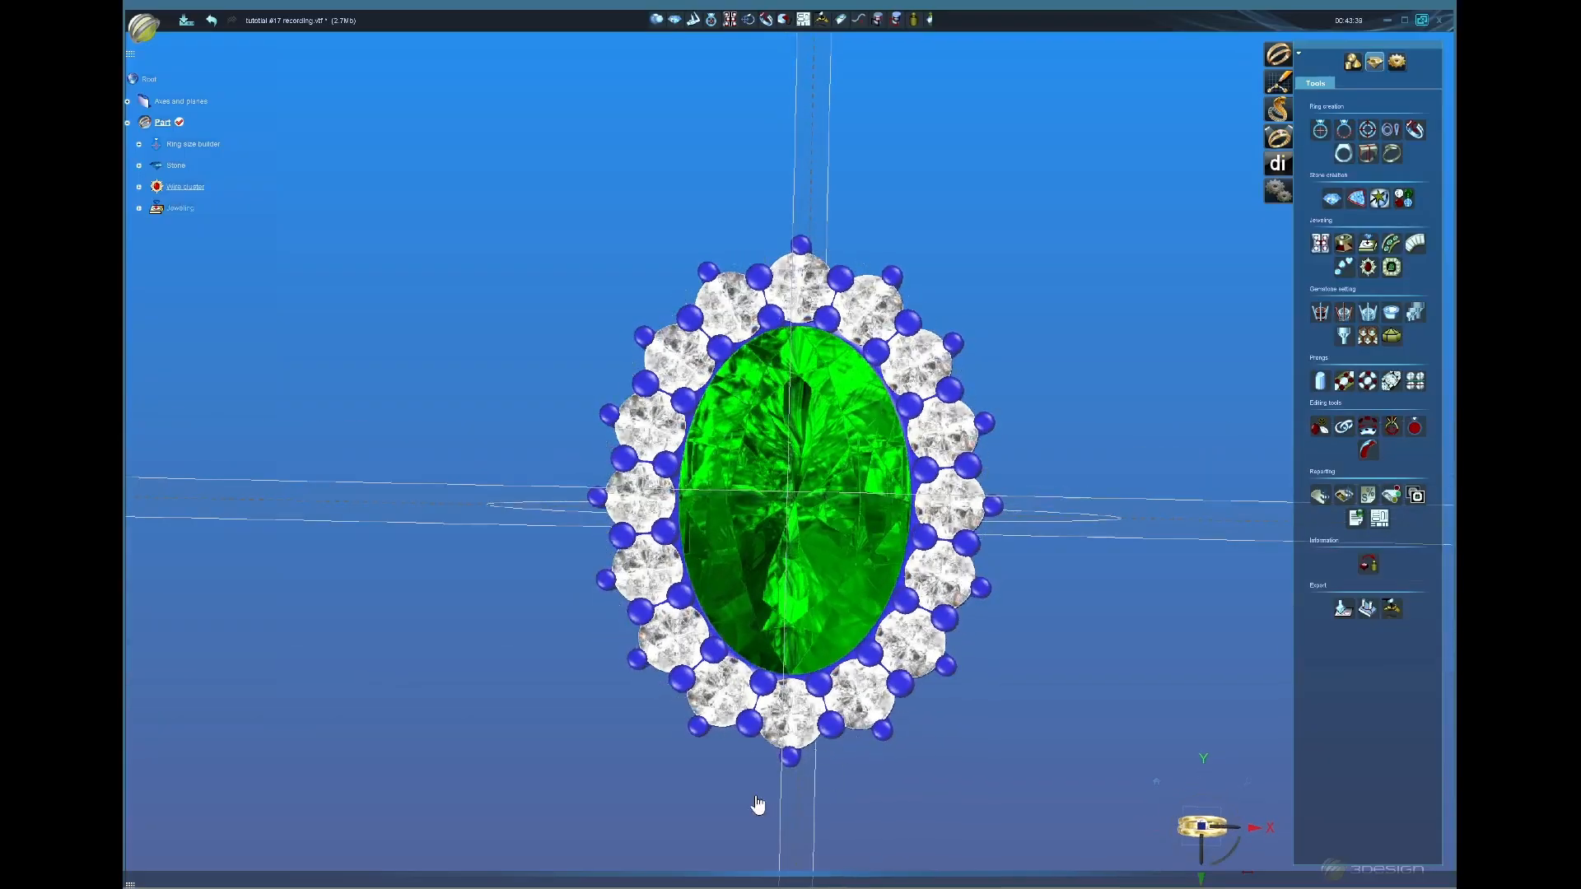
{"action": "middle_click_drag", "start_coordinate": [755, 808], "coordinate": [939, 811]}
{"action": "left_click", "coordinate": [1203, 820]}
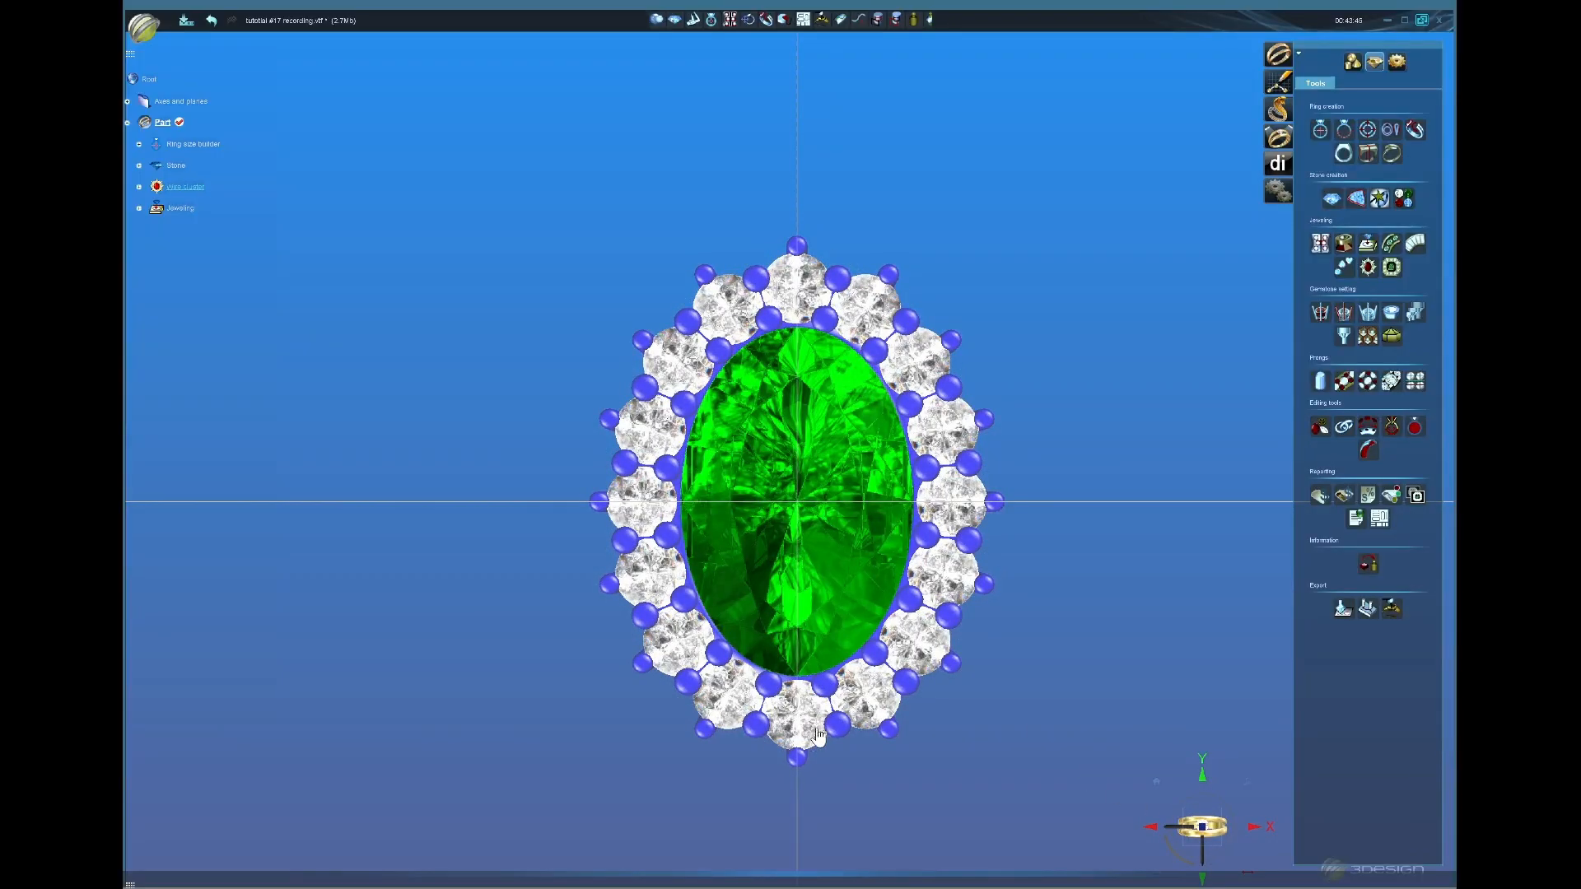
{"action": "middle_click_drag", "start_coordinate": [818, 735], "coordinate": [801, 589]}
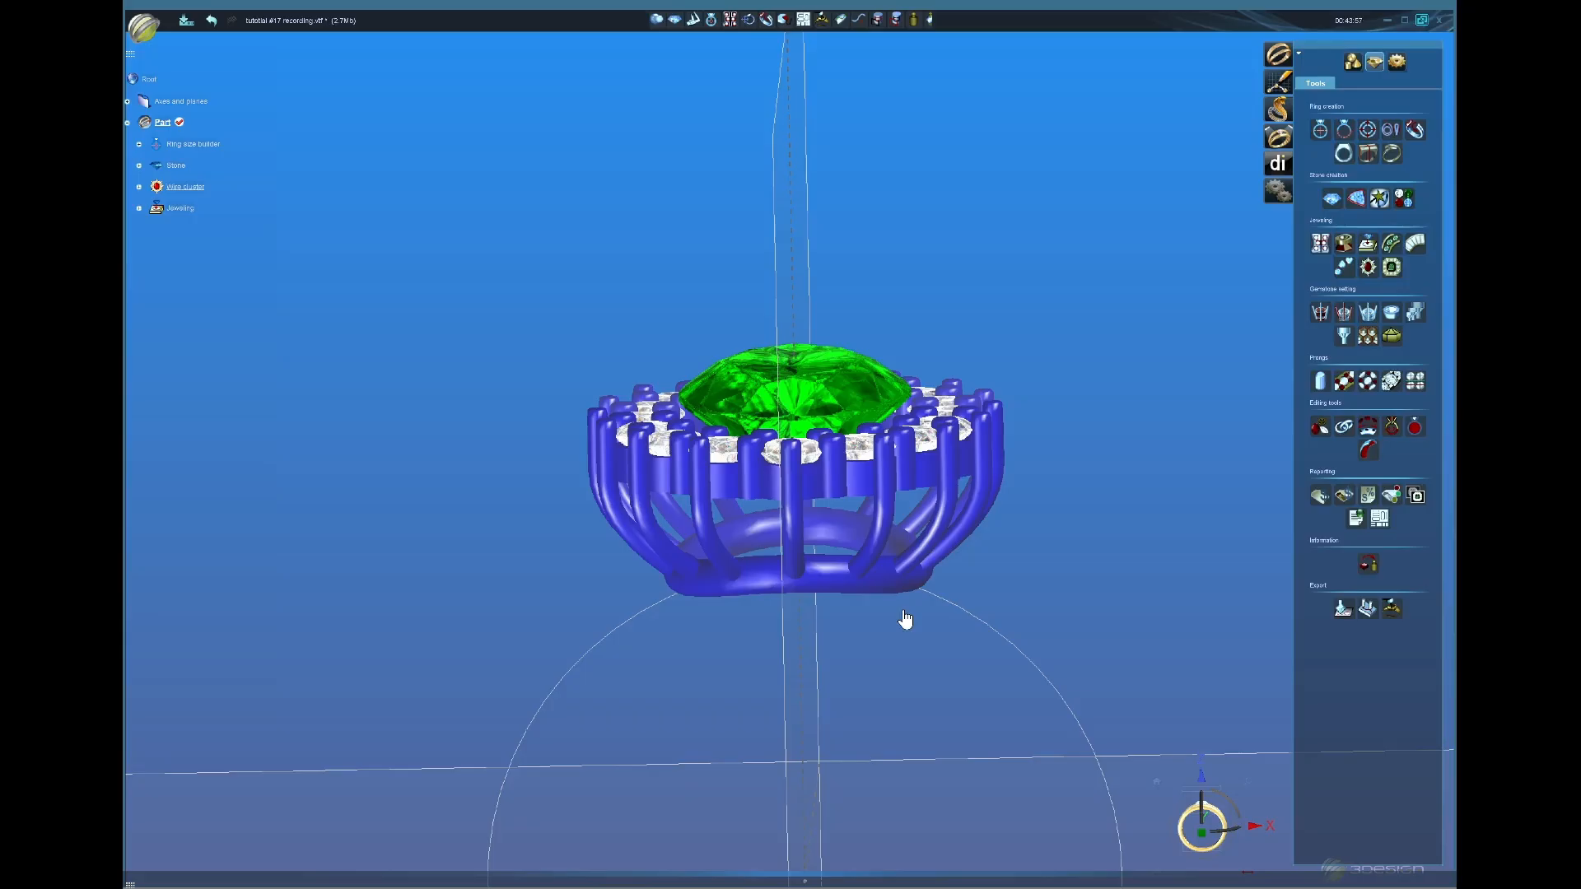
{"action": "middle_click_drag", "start_coordinate": [813, 276], "coordinate": [828, 545]}
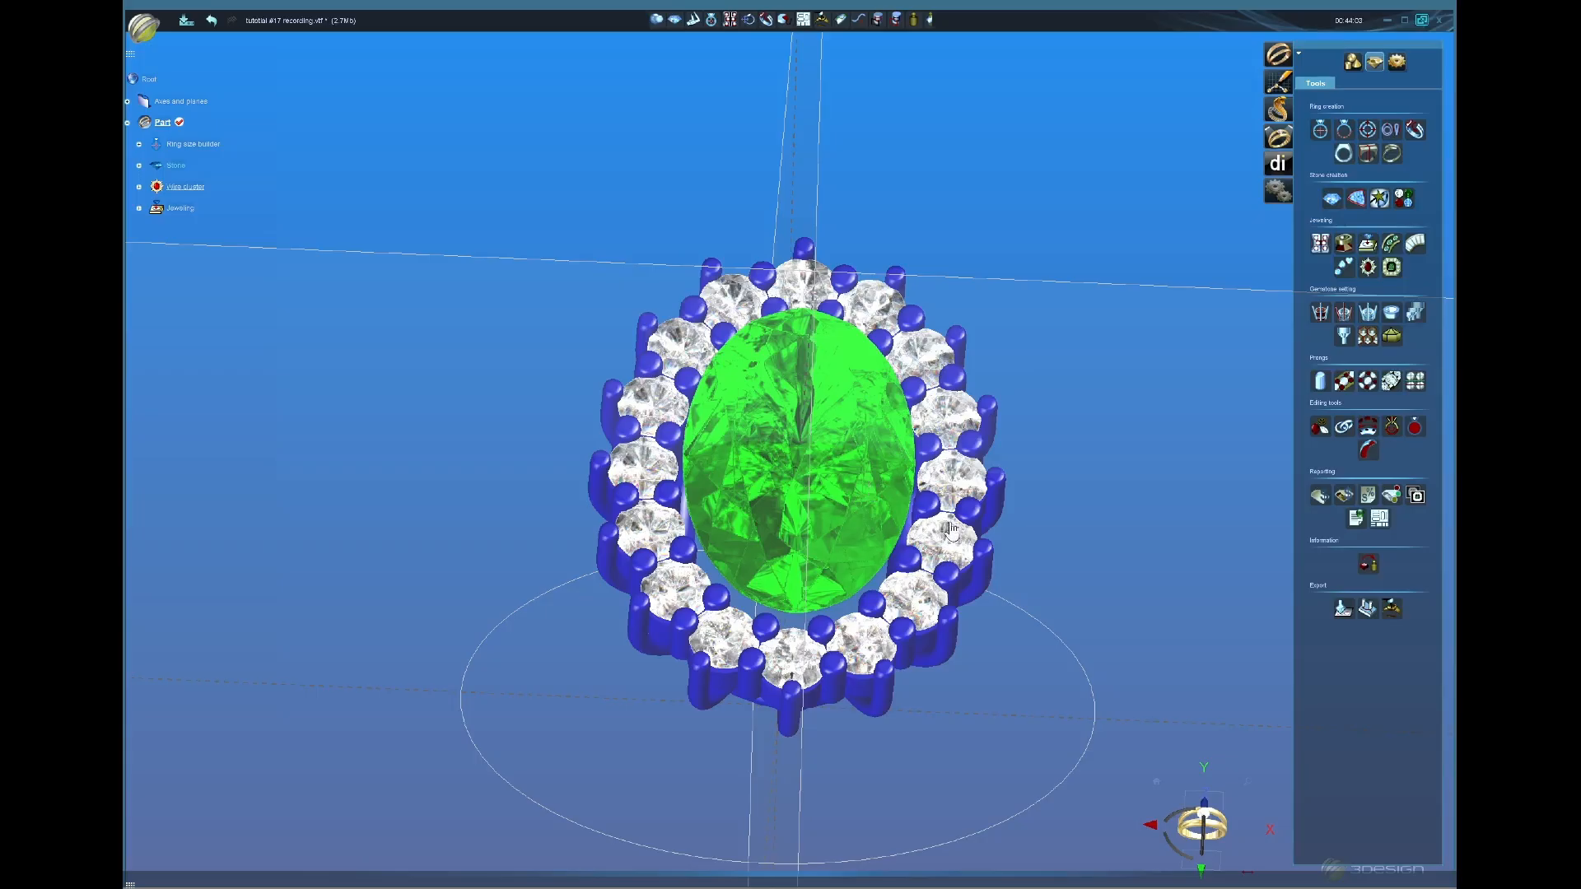
{"action": "middle_click_drag", "start_coordinate": [1024, 702], "coordinate": [1011, 576]}
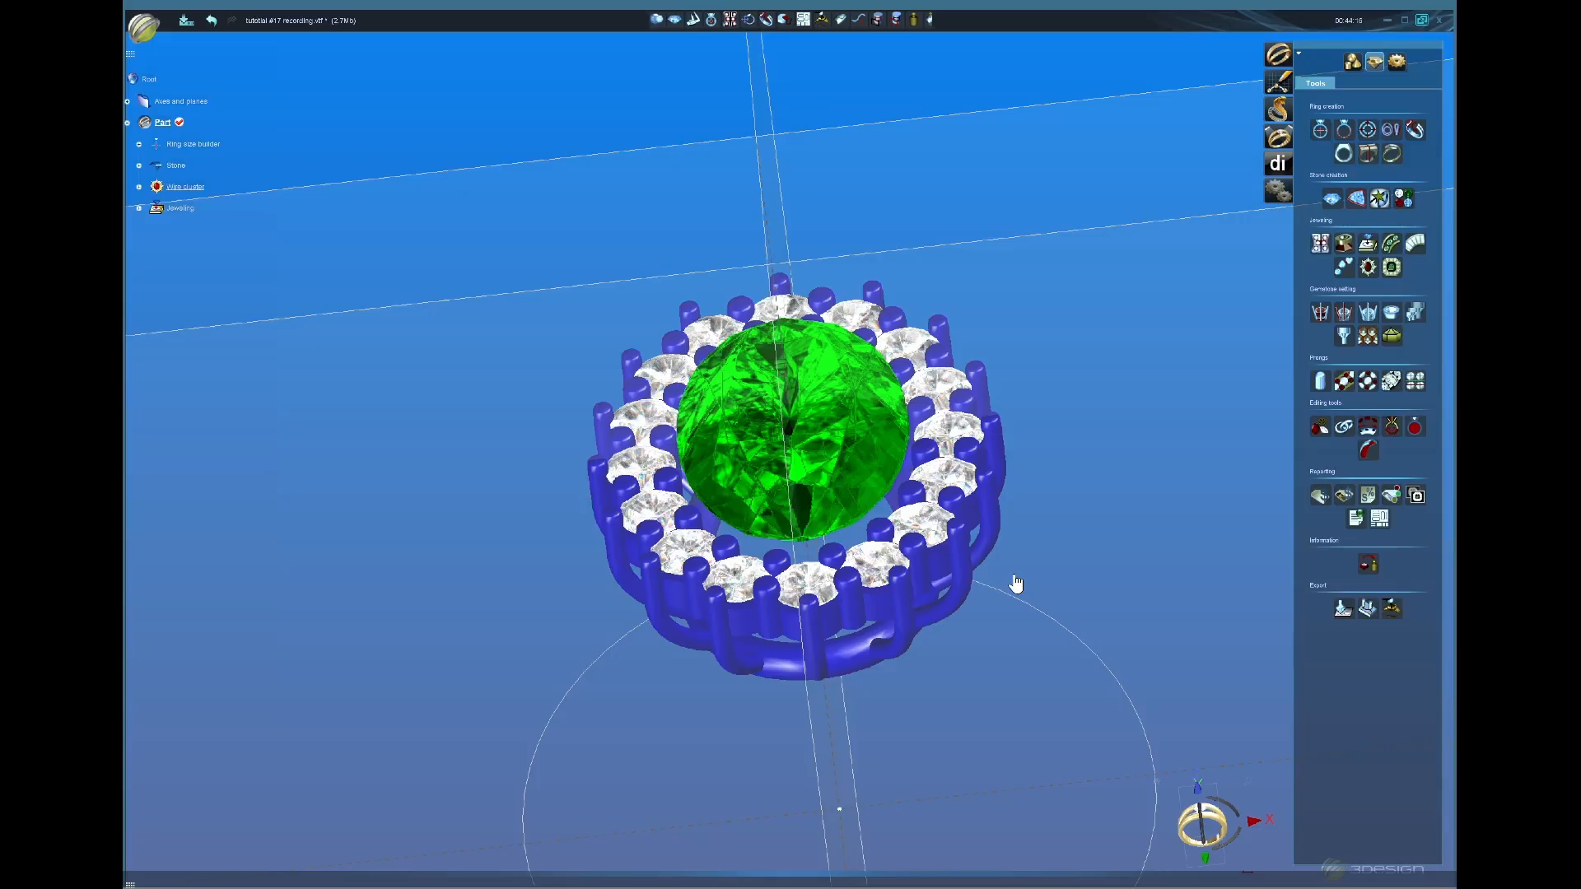
{"action": "scroll", "coordinate": [849, 611], "scroll_direction": "down", "scroll_amount": 4}
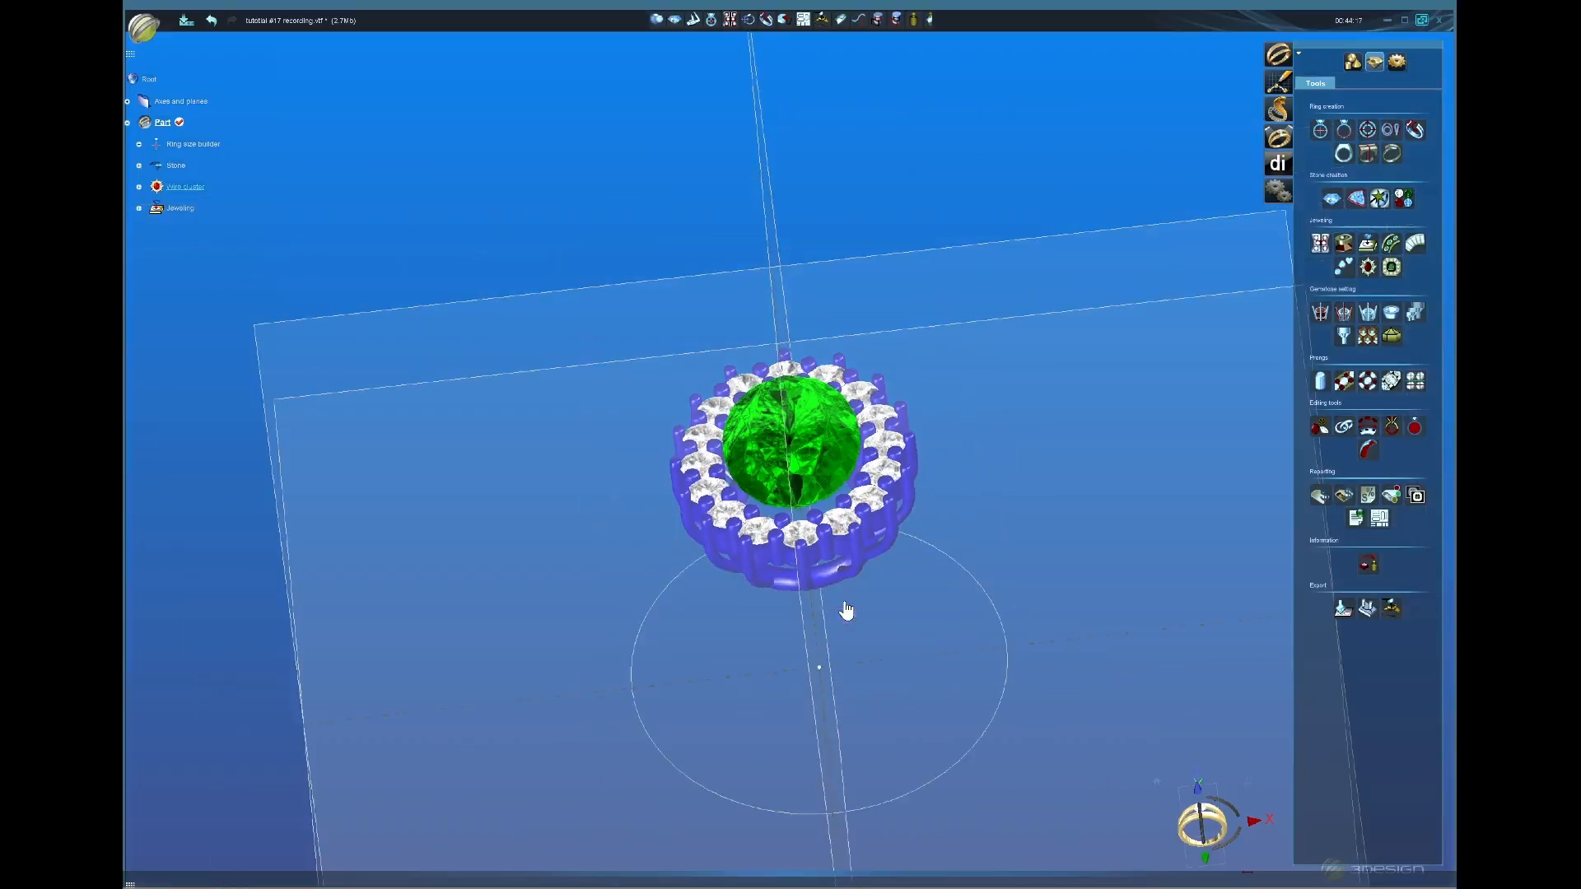
{"action": "middle_click_drag", "start_coordinate": [923, 682], "coordinate": [794, 550]}
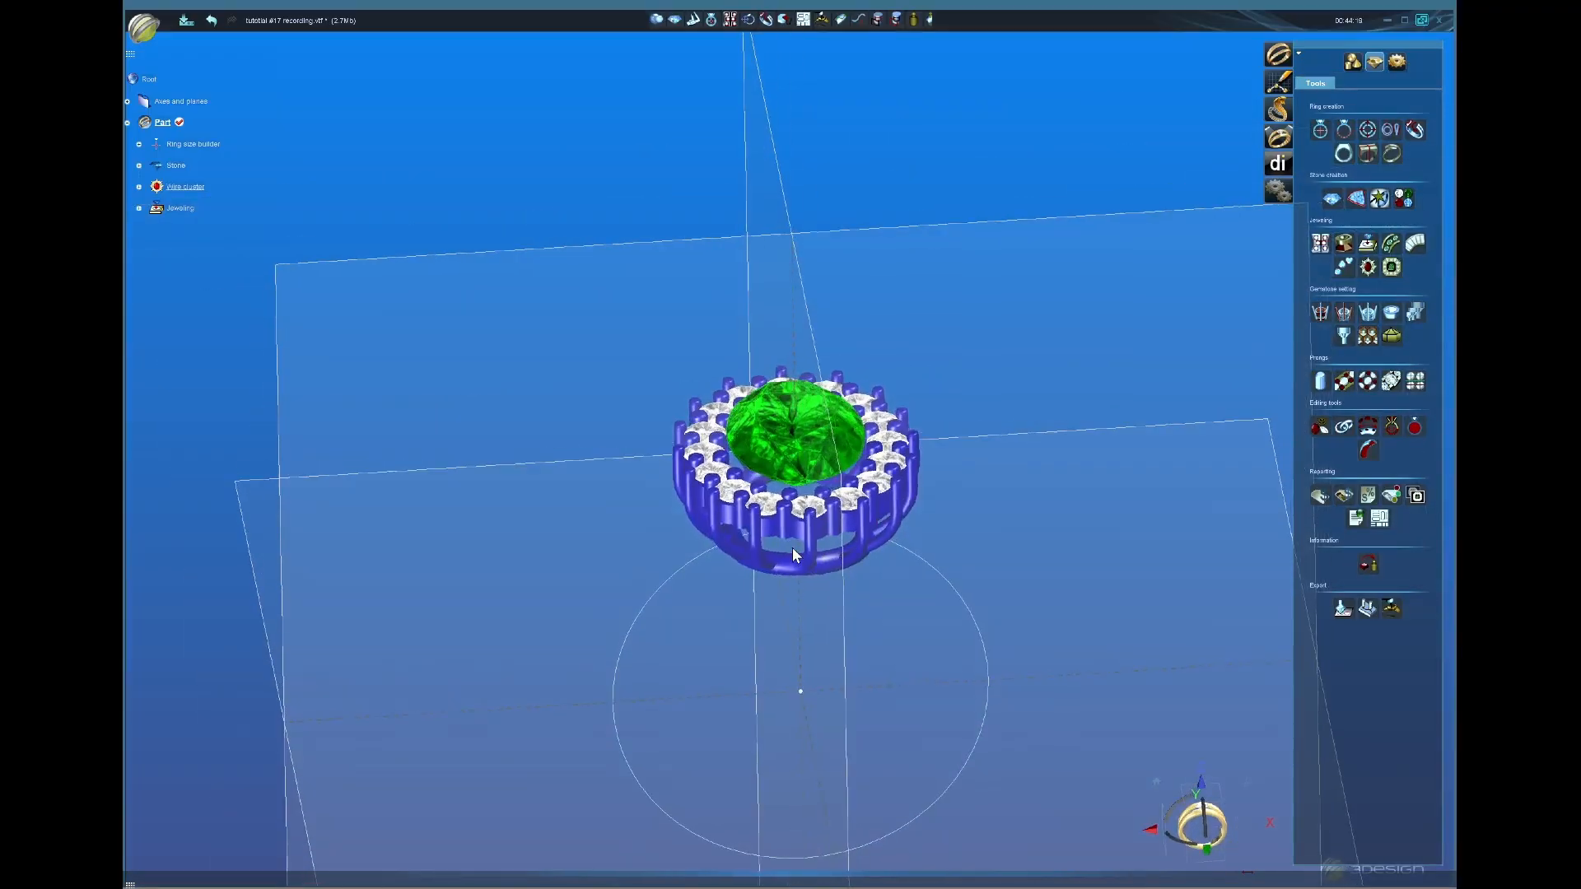
{"action": "middle_click_drag", "start_coordinate": [896, 607], "coordinate": [1060, 874]}
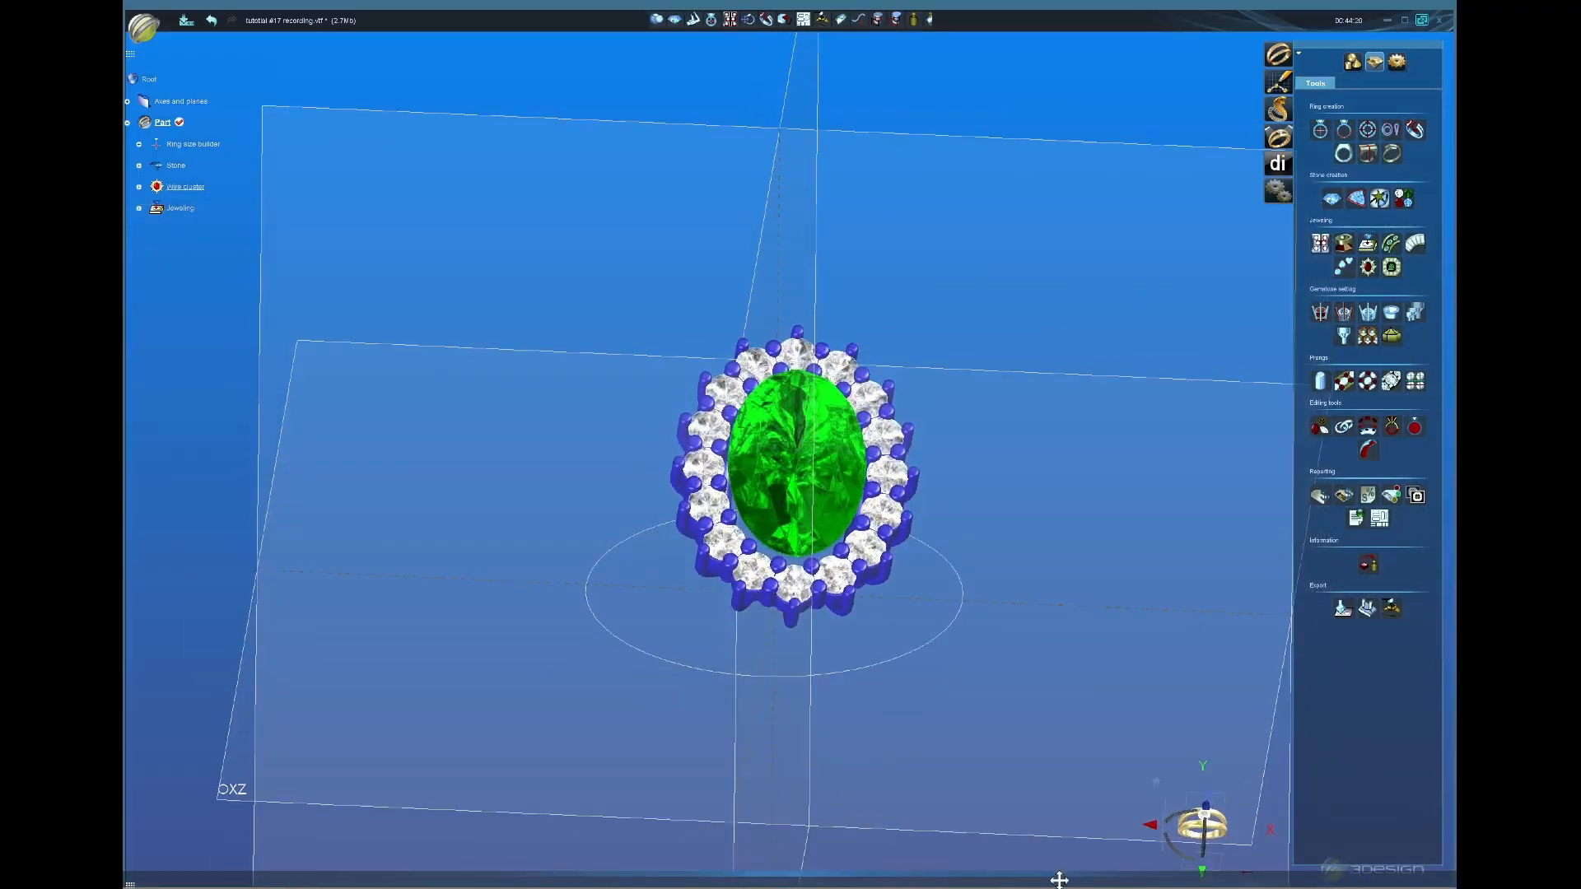
{"action": "left_click", "coordinate": [1195, 805]}
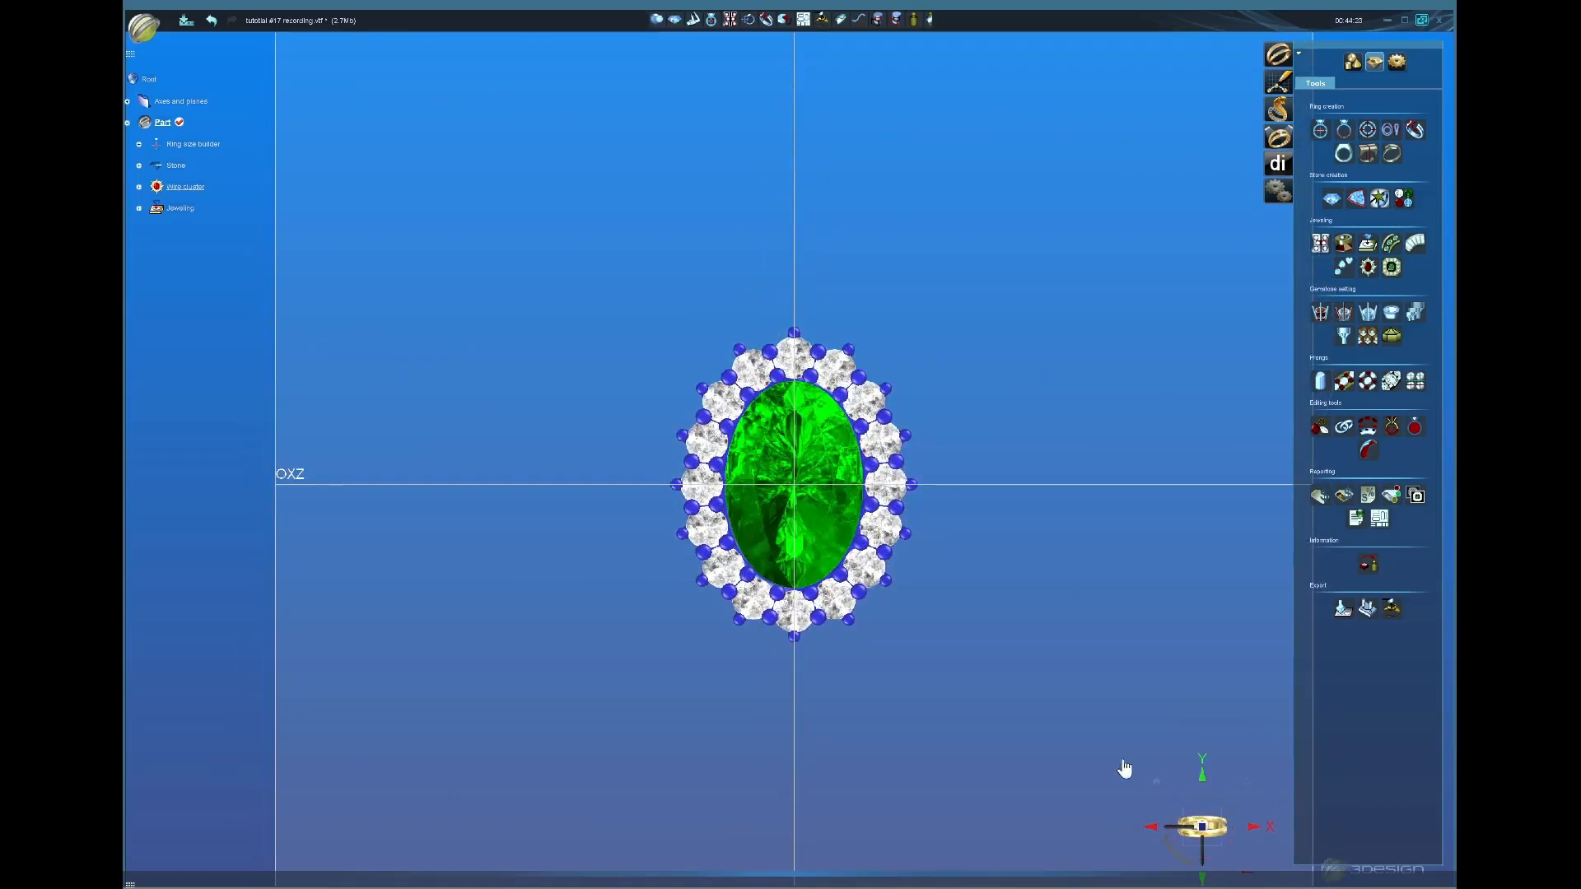
{"action": "scroll", "coordinate": [903, 690], "scroll_direction": "up", "scroll_amount": 2}
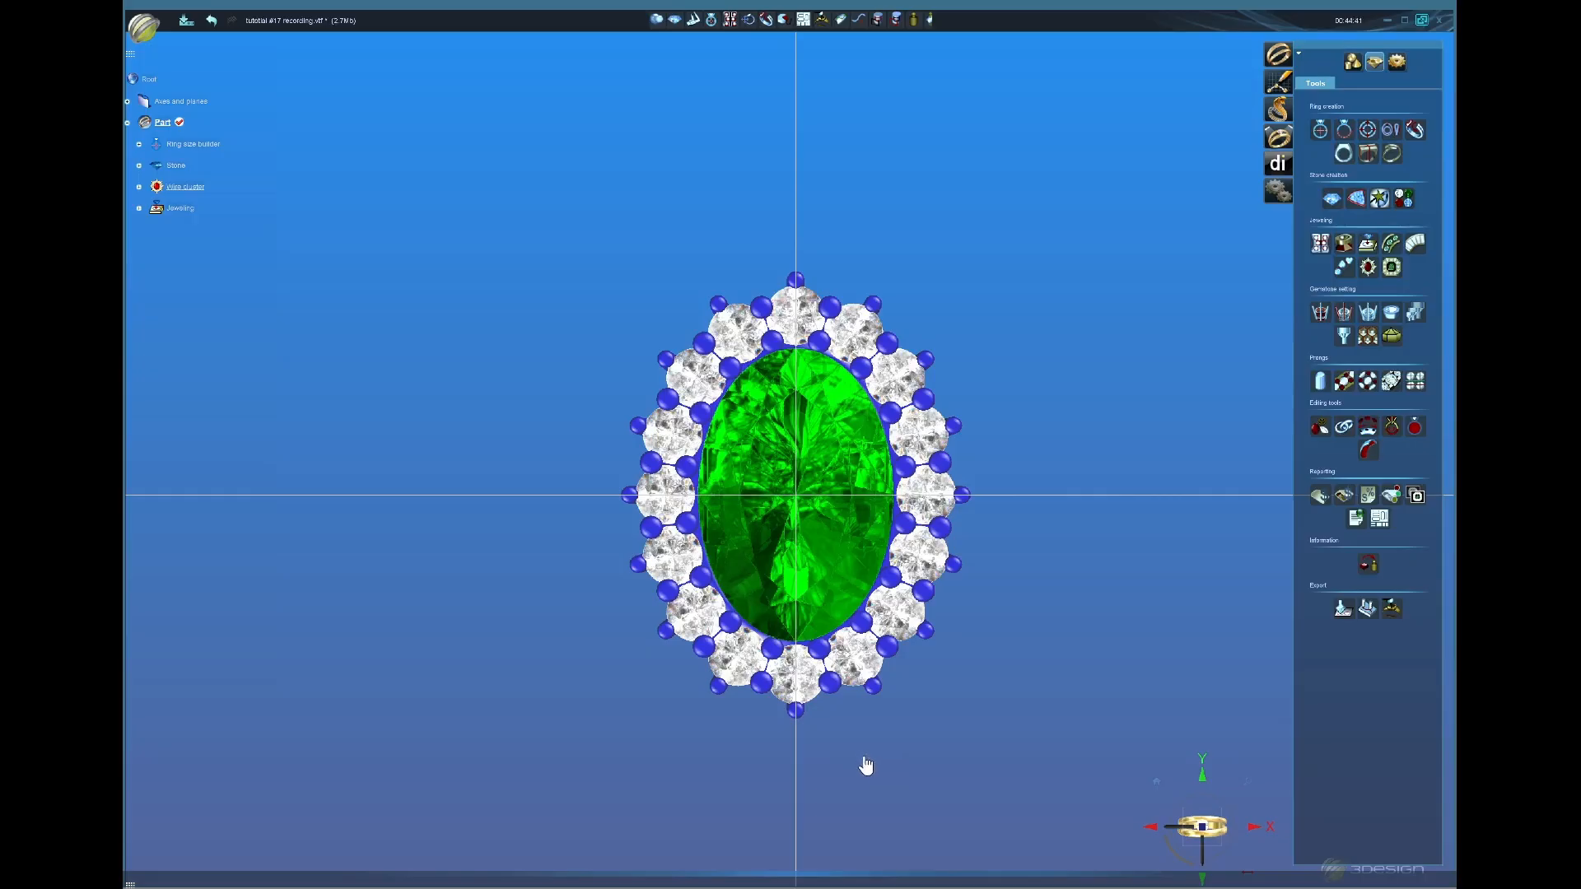
{"action": "scroll", "coordinate": [876, 766], "scroll_direction": "down", "scroll_amount": 2}
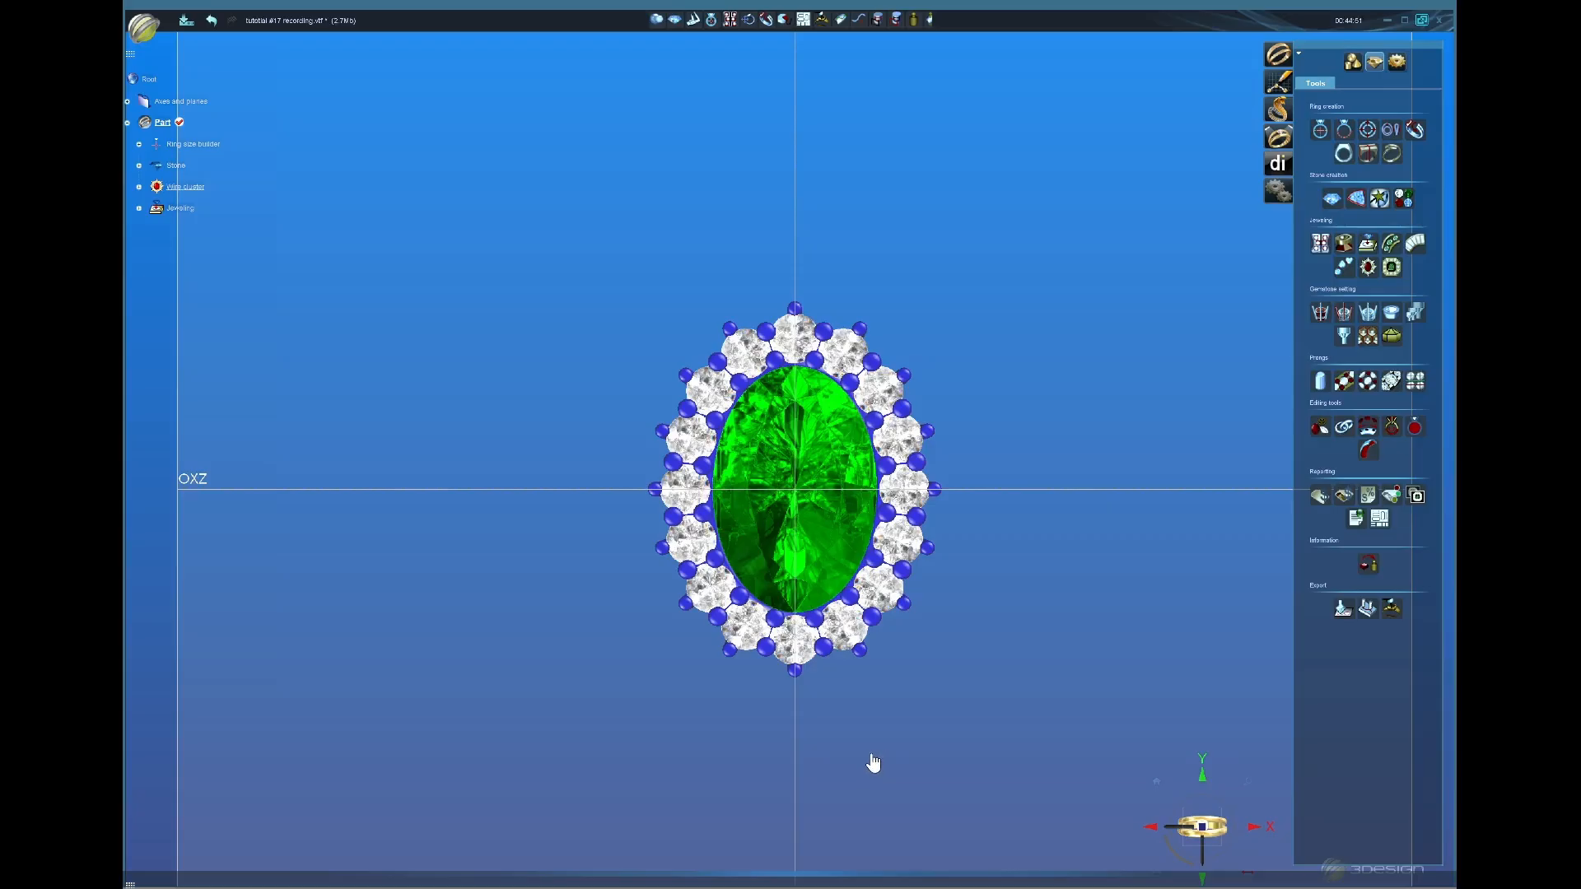
{"action": "middle_click_drag", "start_coordinate": [875, 751], "coordinate": [872, 257]}
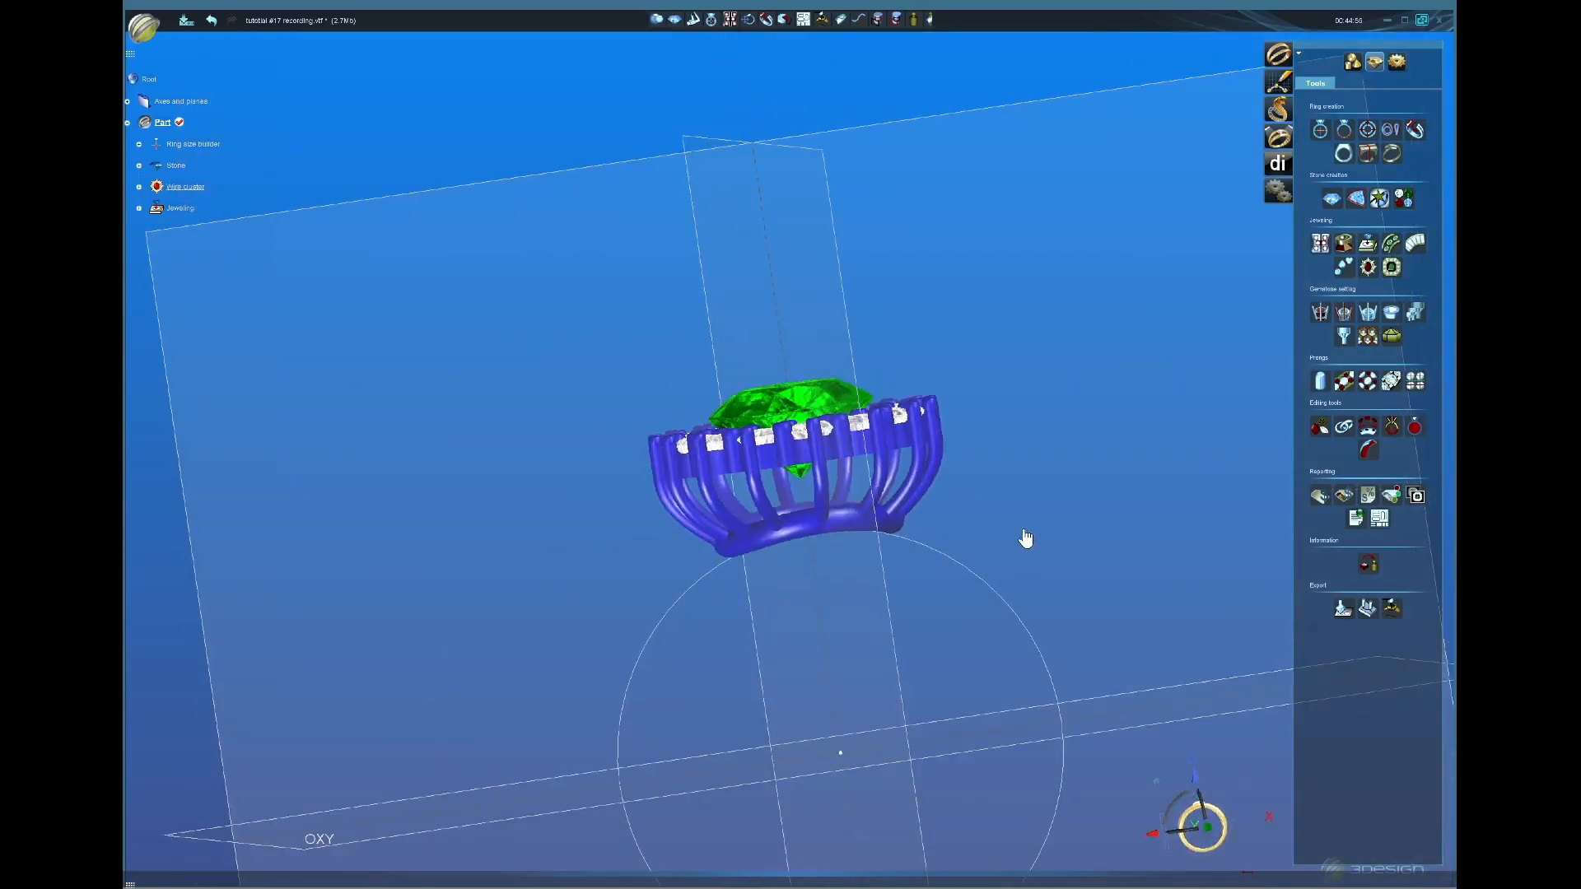
{"action": "left_click", "coordinate": [1212, 846]}
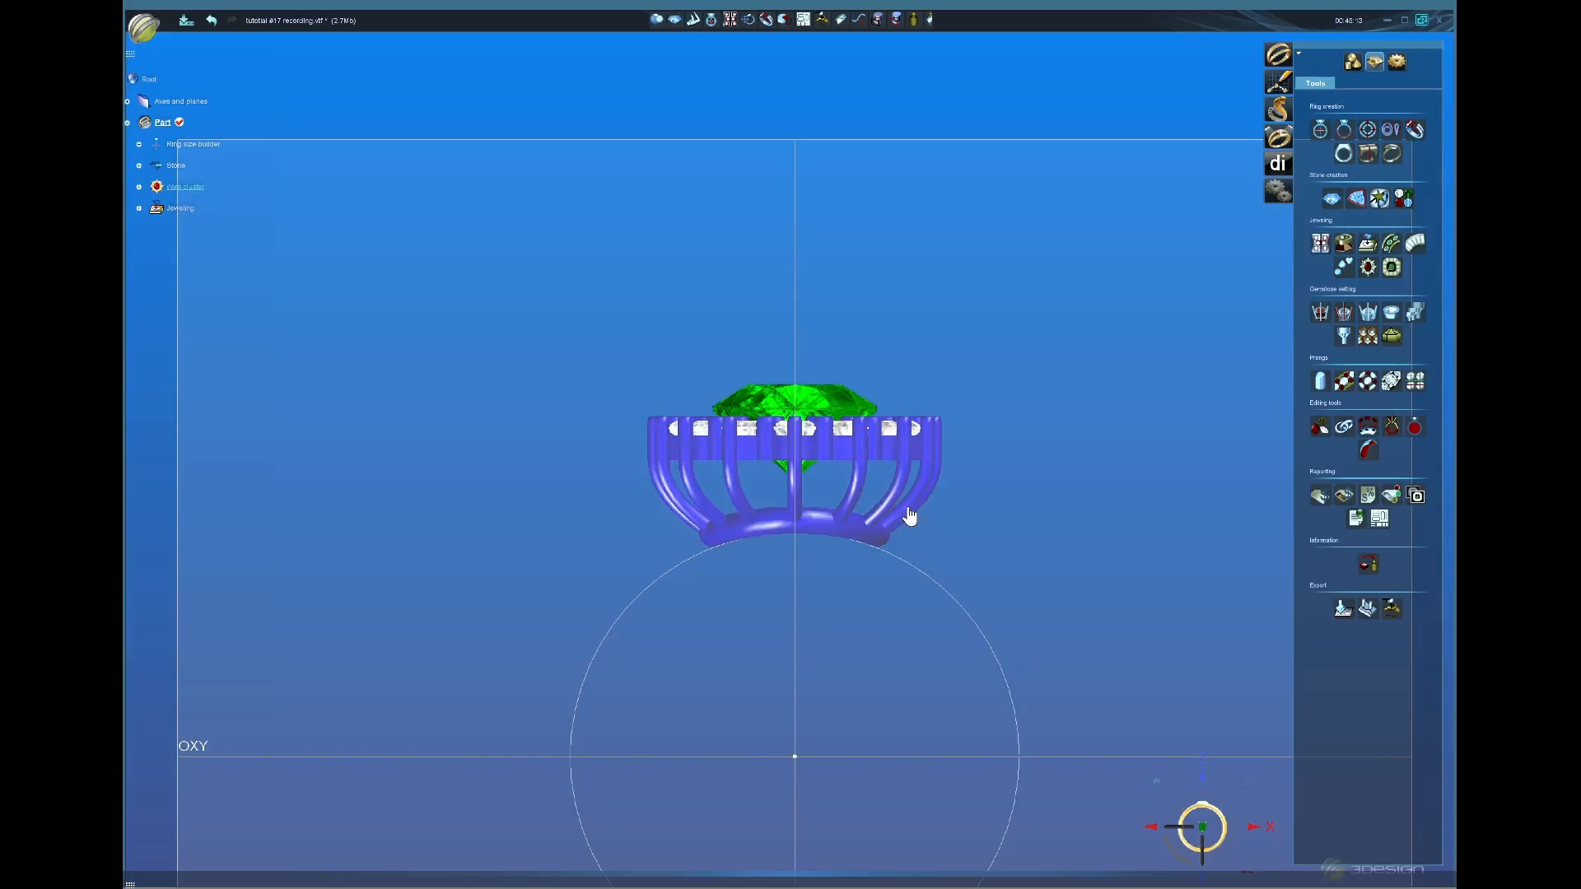
{"action": "scroll", "coordinate": [861, 524], "scroll_direction": "down", "scroll_amount": 3}
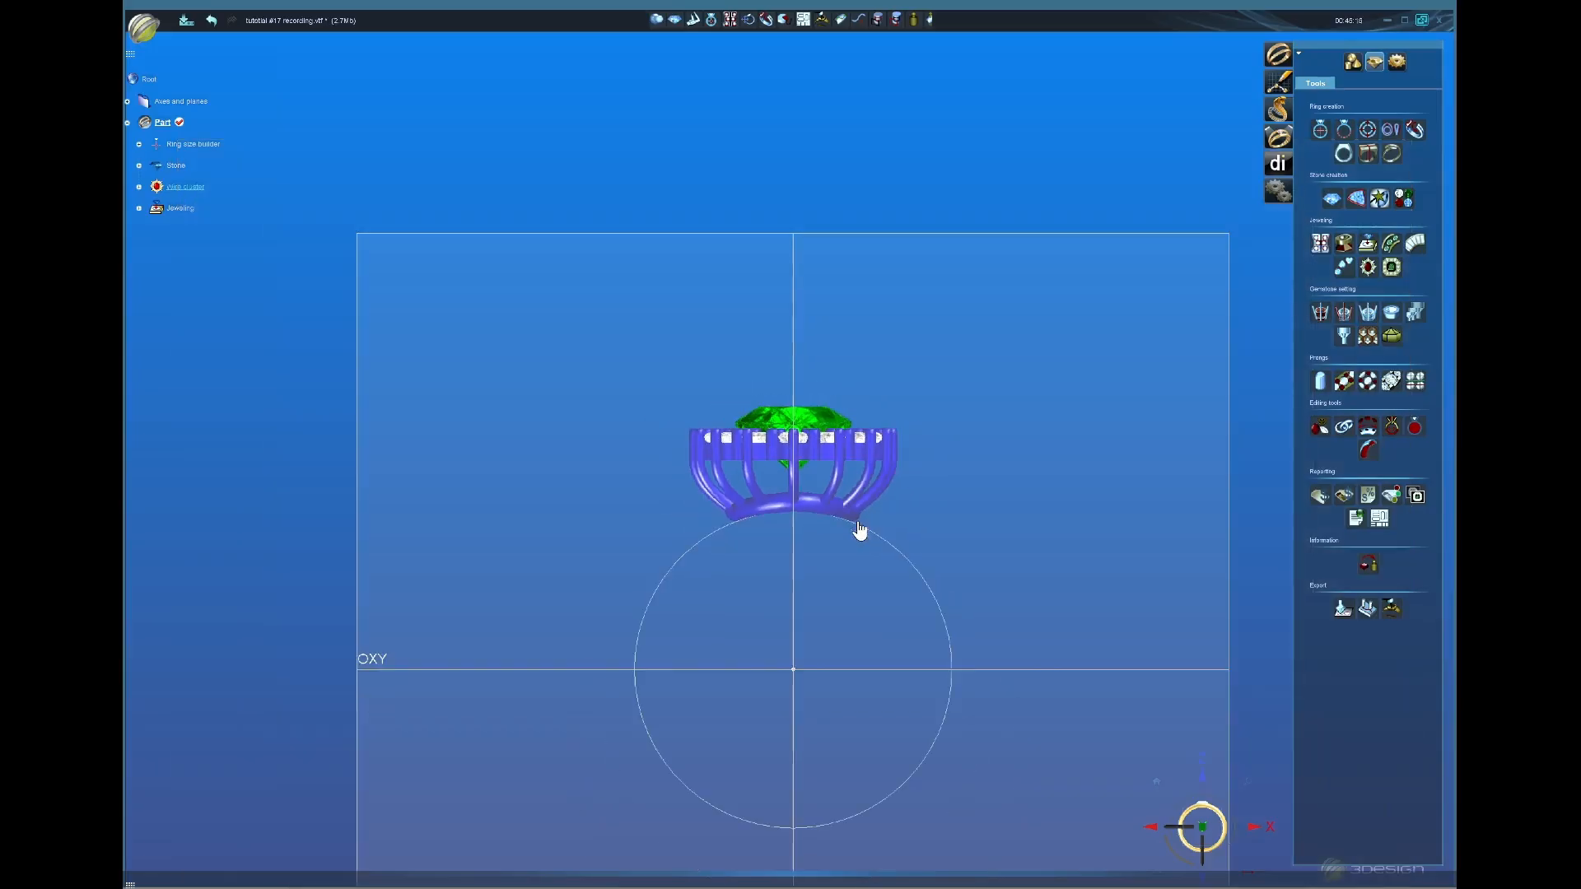
{"action": "middle_click_drag", "start_coordinate": [806, 540], "coordinate": [804, 494]}
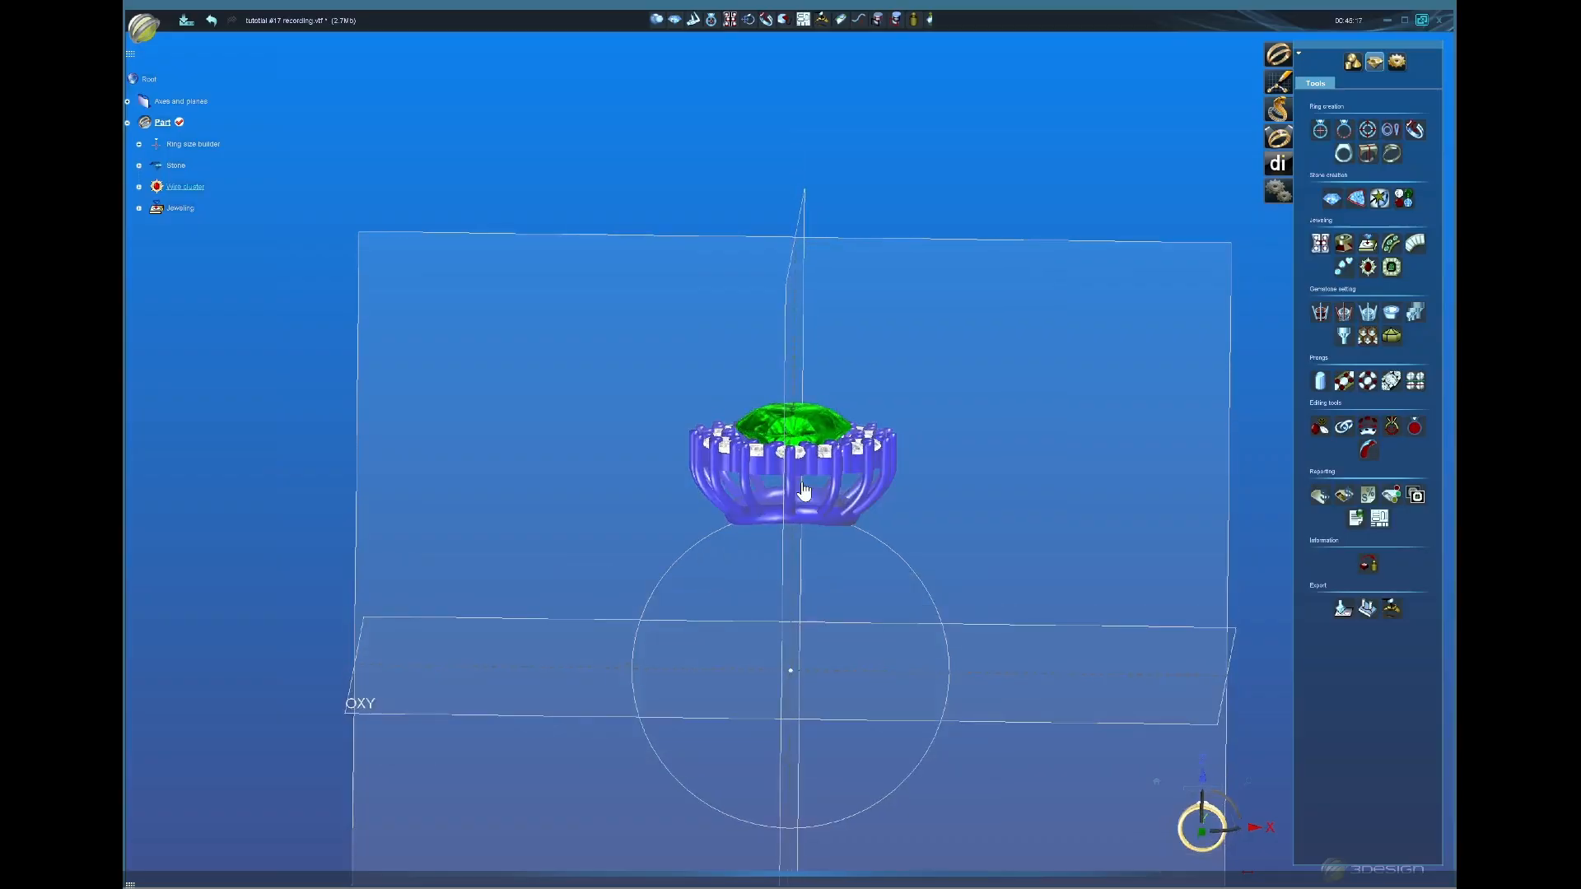
{"action": "scroll", "coordinate": [804, 494], "scroll_direction": "up", "scroll_amount": 3}
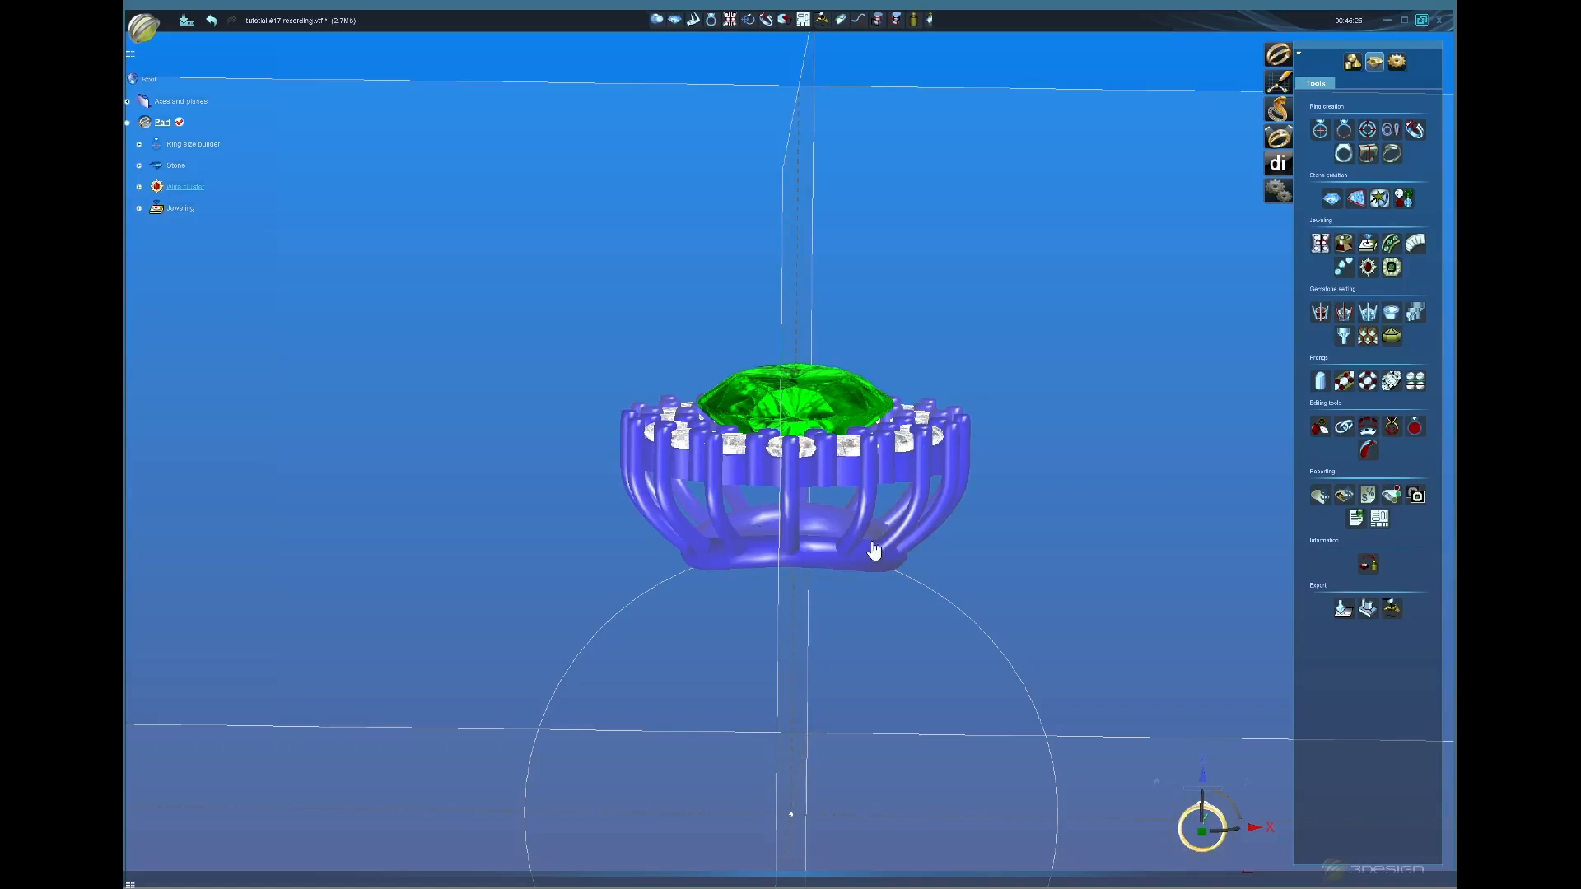
{"action": "left_click", "coordinate": [852, 459]}
Step: Reopen the wire cluster in top view at its Stone size settings
{"action": "double_click", "coordinate": [186, 187]}
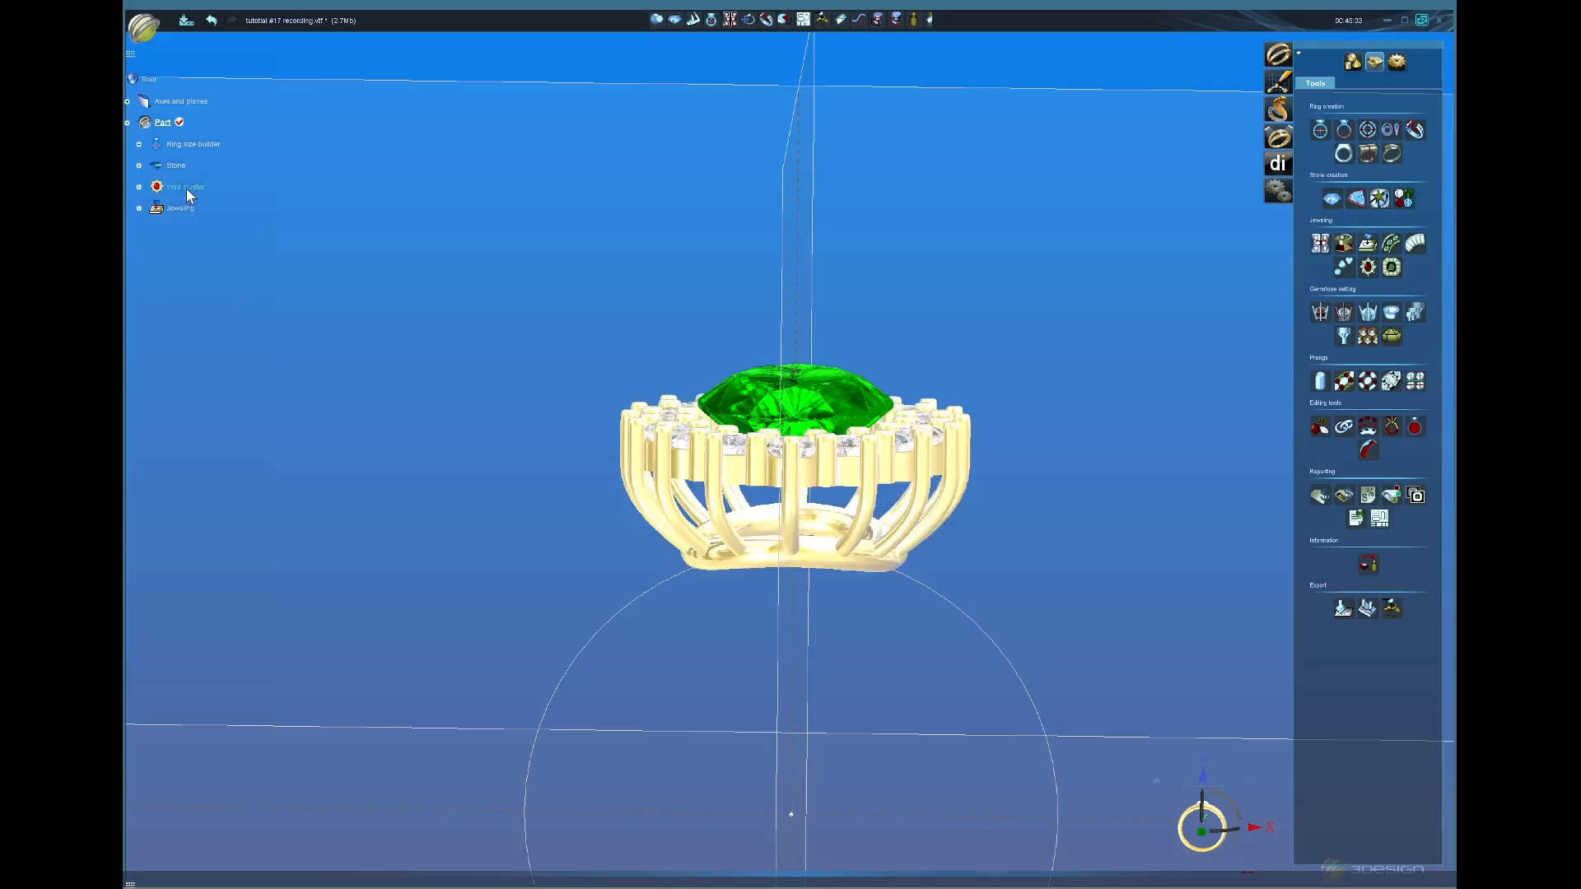
{"action": "middle_click_drag", "start_coordinate": [1012, 566], "coordinate": [716, 708]}
{"action": "left_click", "coordinate": [1208, 814]}
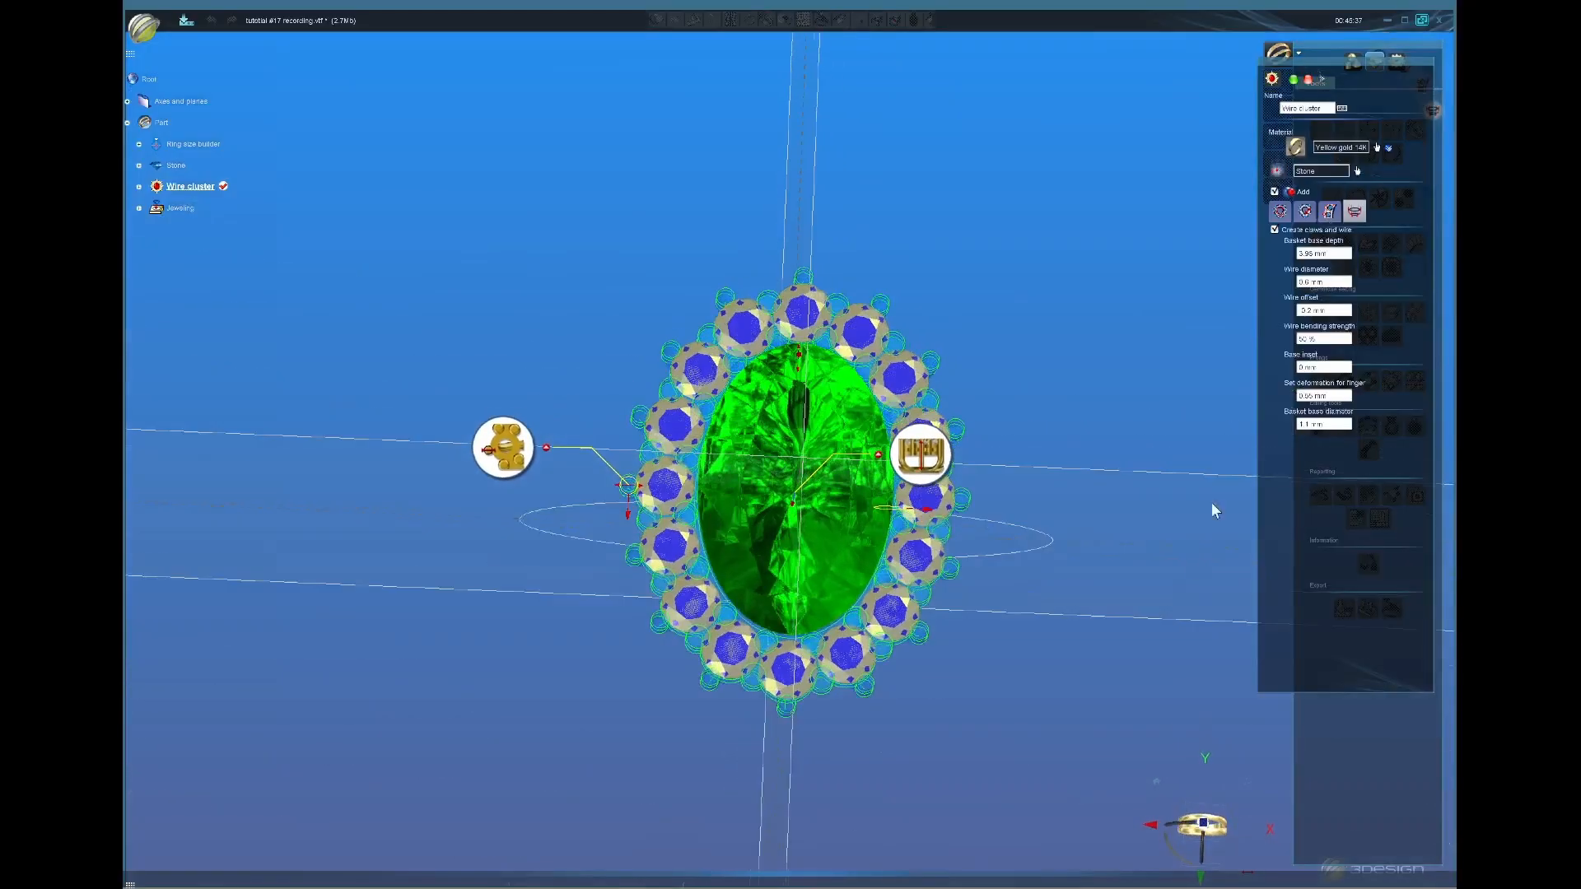
{"action": "left_click", "coordinate": [1280, 212]}
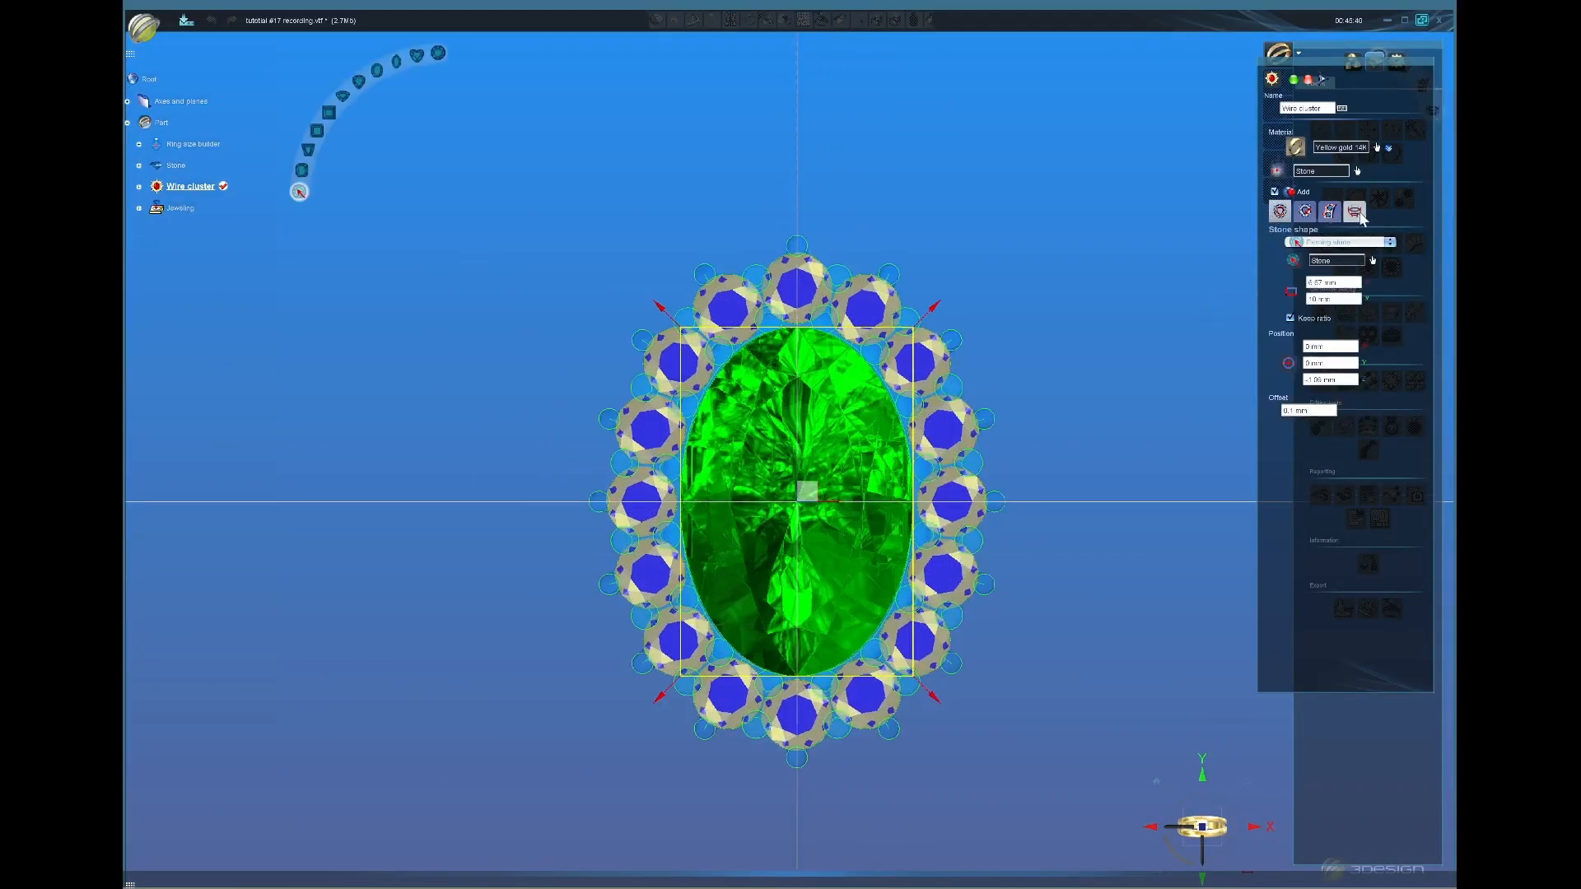
{"action": "left_click", "coordinate": [1307, 214]}
{"action": "left_click", "coordinate": [1329, 213]}
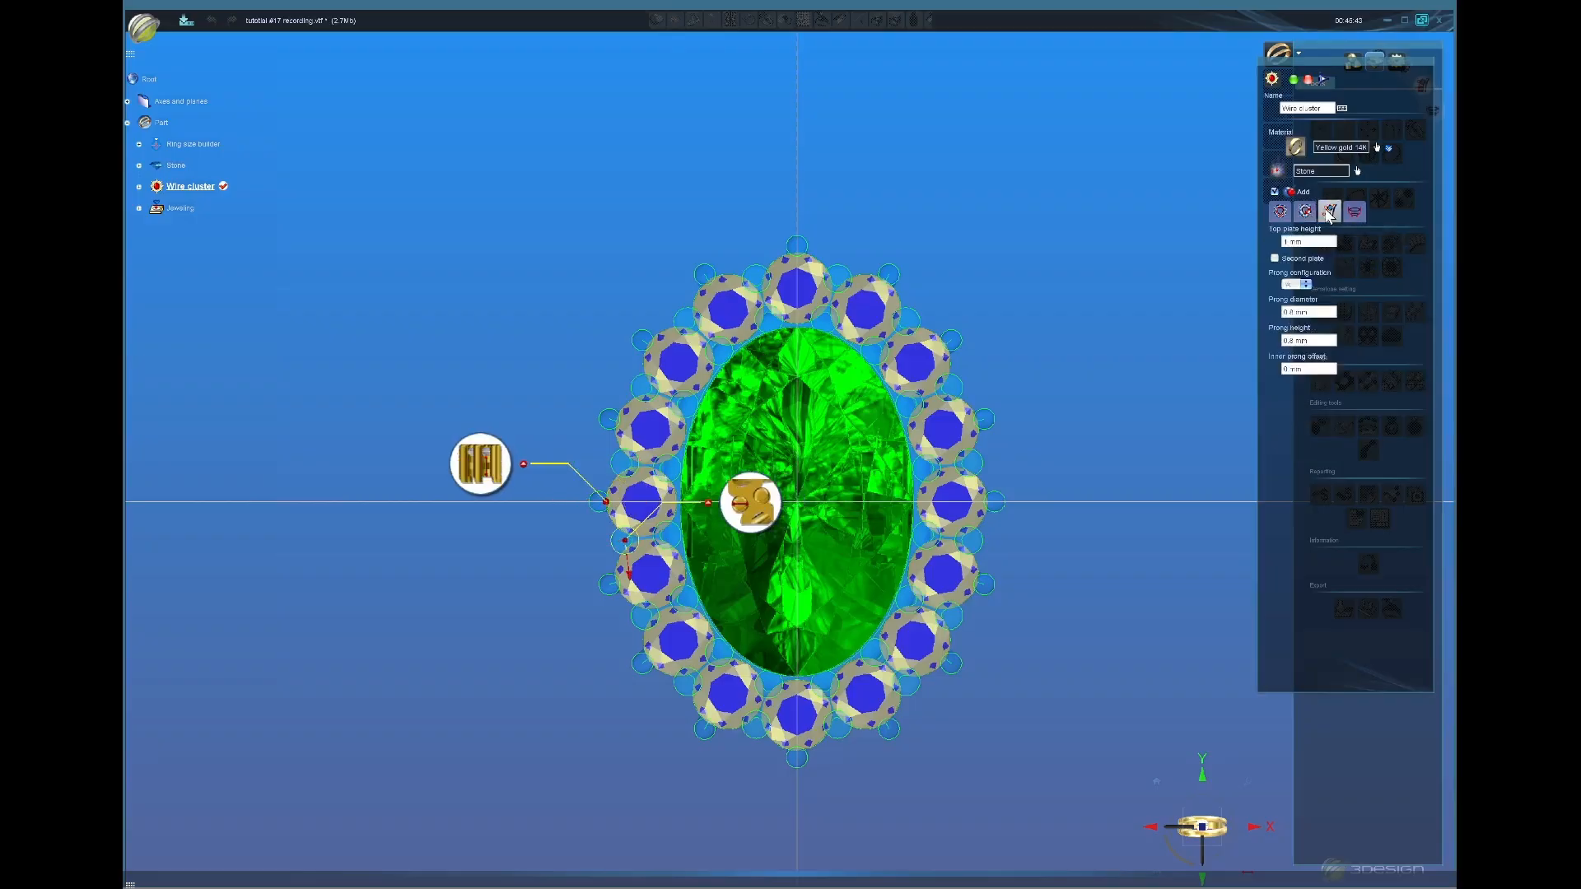
{"action": "left_click", "coordinate": [1305, 212]}
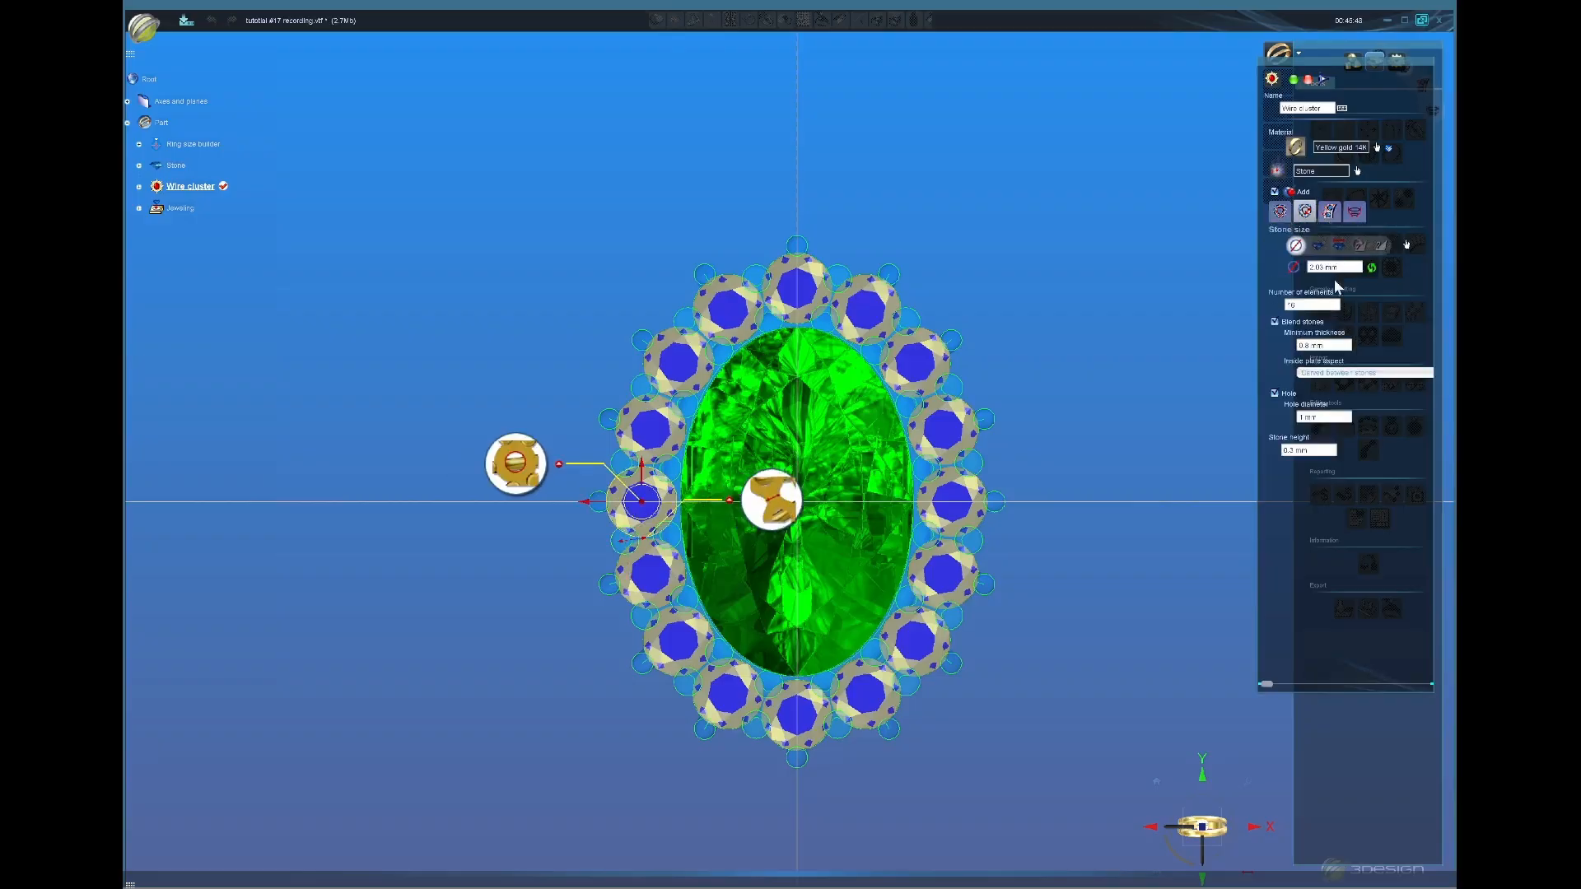
Step: Change Number of elements from 16 to 15 and check the halo in front view
{"action": "left_click", "coordinate": [1322, 306]}
{"action": "scroll", "coordinate": [1321, 306], "scroll_direction": "down", "scroll_amount": 1}
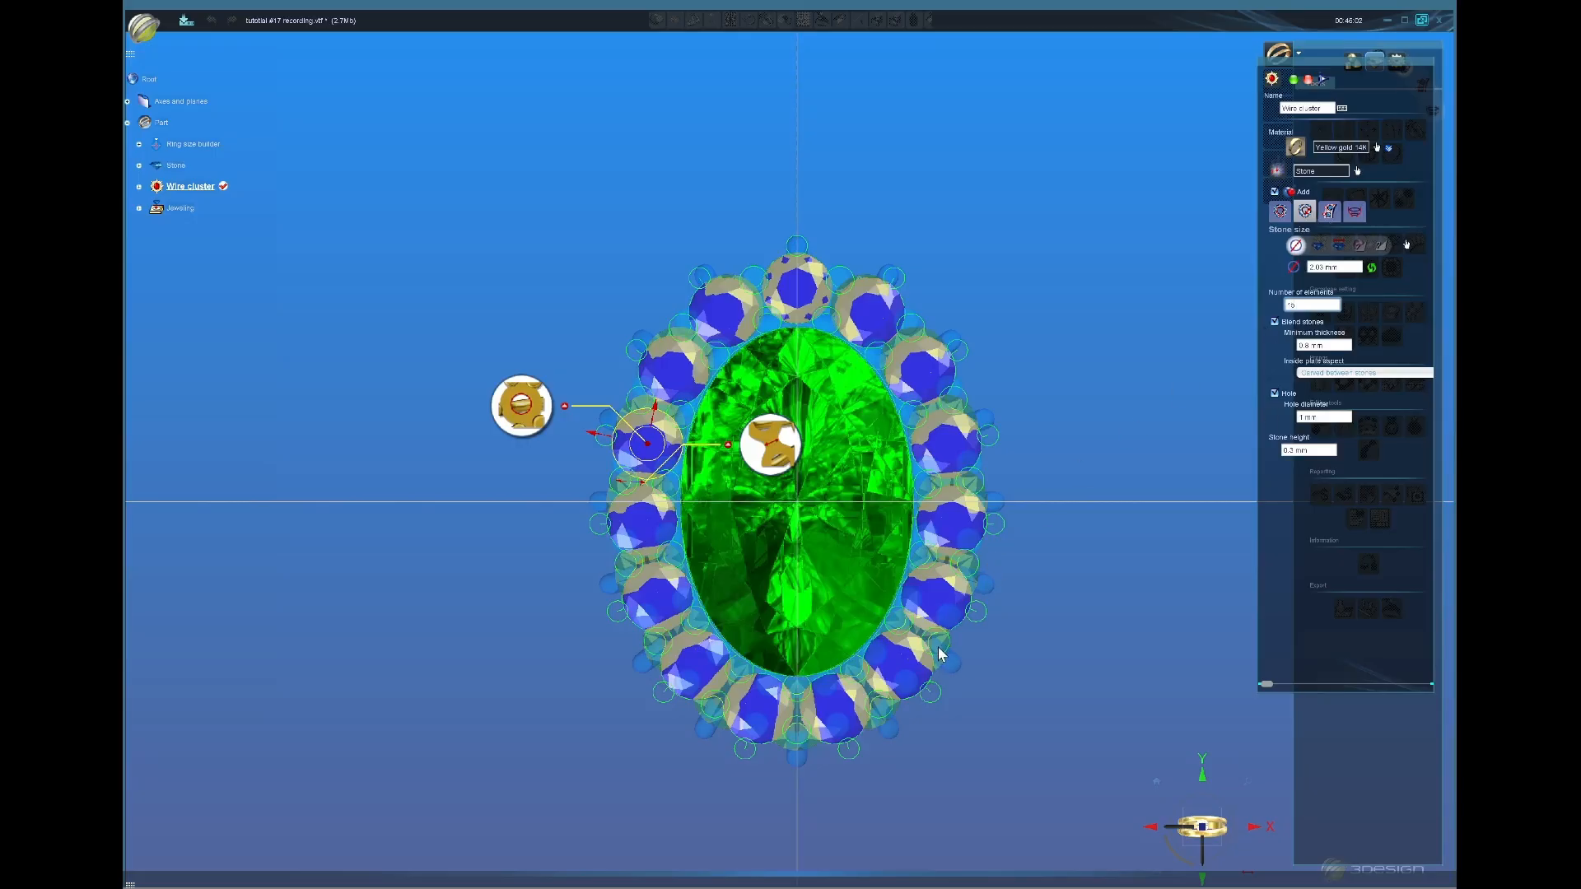
{"action": "scroll", "coordinate": [905, 501], "scroll_direction": "up", "scroll_amount": 1}
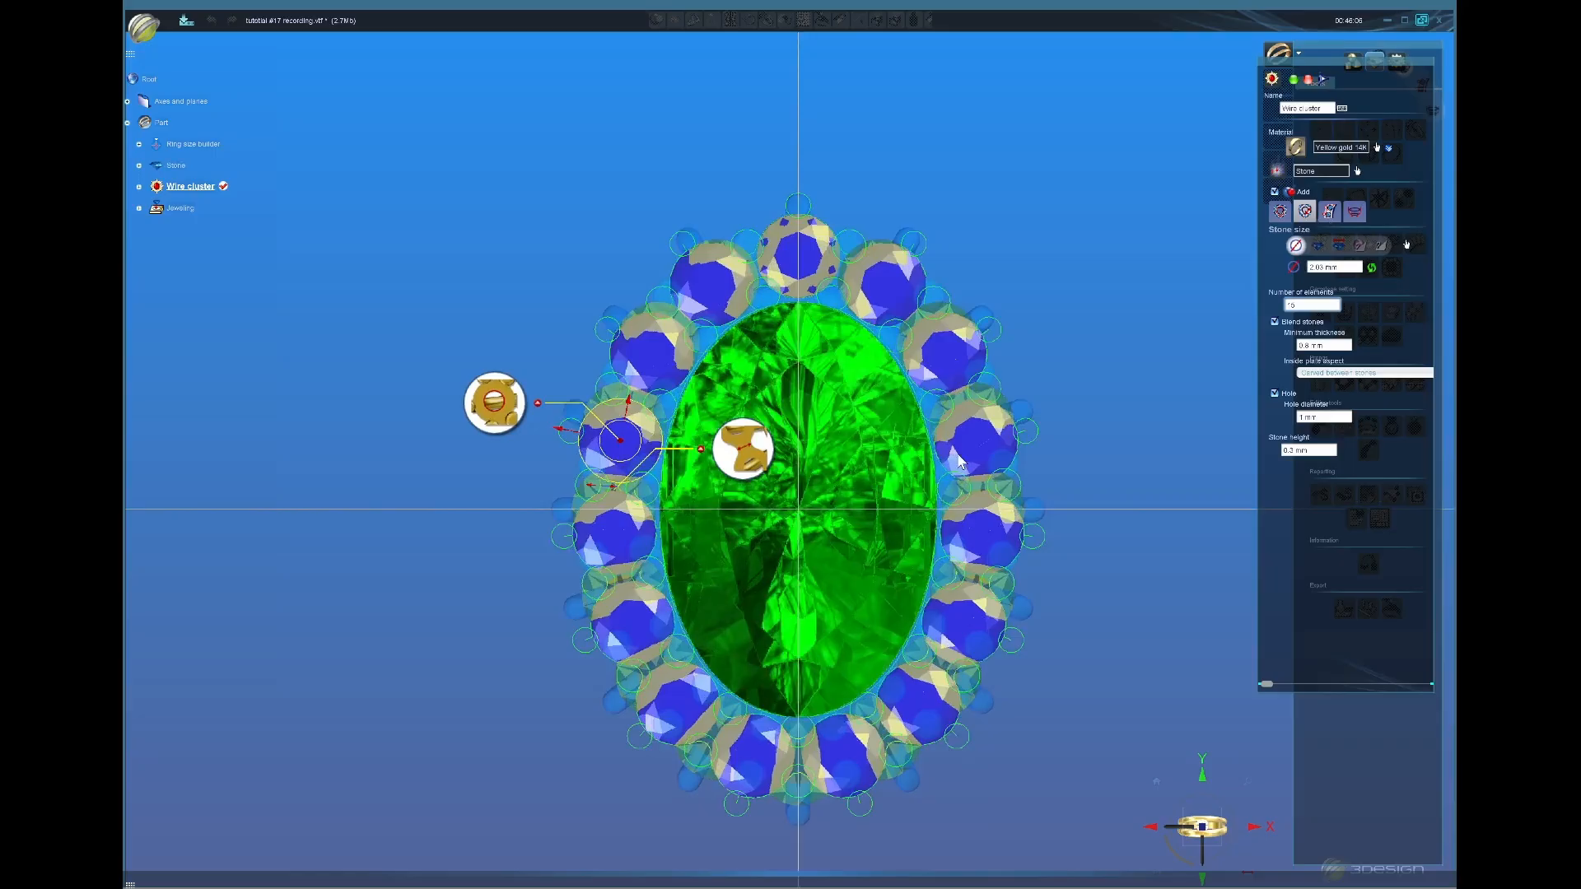
{"action": "scroll", "coordinate": [1056, 437], "scroll_direction": "down", "scroll_amount": 2}
{"action": "middle_click_drag", "start_coordinate": [816, 622], "coordinate": [783, 515]}
{"action": "left_click", "coordinate": [1202, 828]}
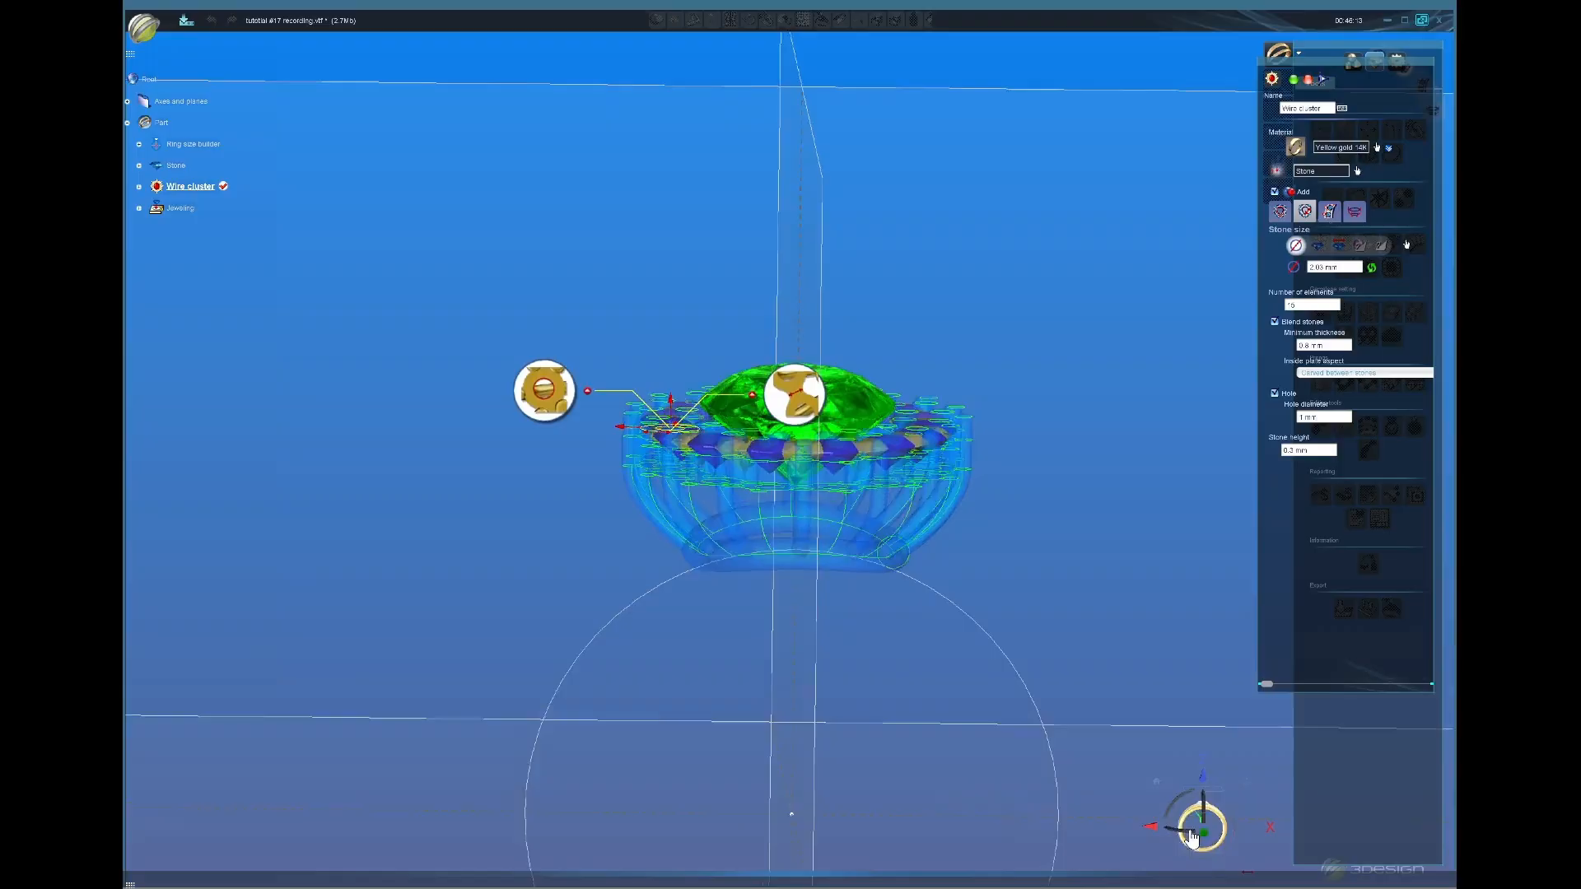
Step: Raise the oval centre stone to about -0.02 mm and deepen the wire basket base to 4.21 mm
{"action": "left_click", "coordinate": [1280, 212]}
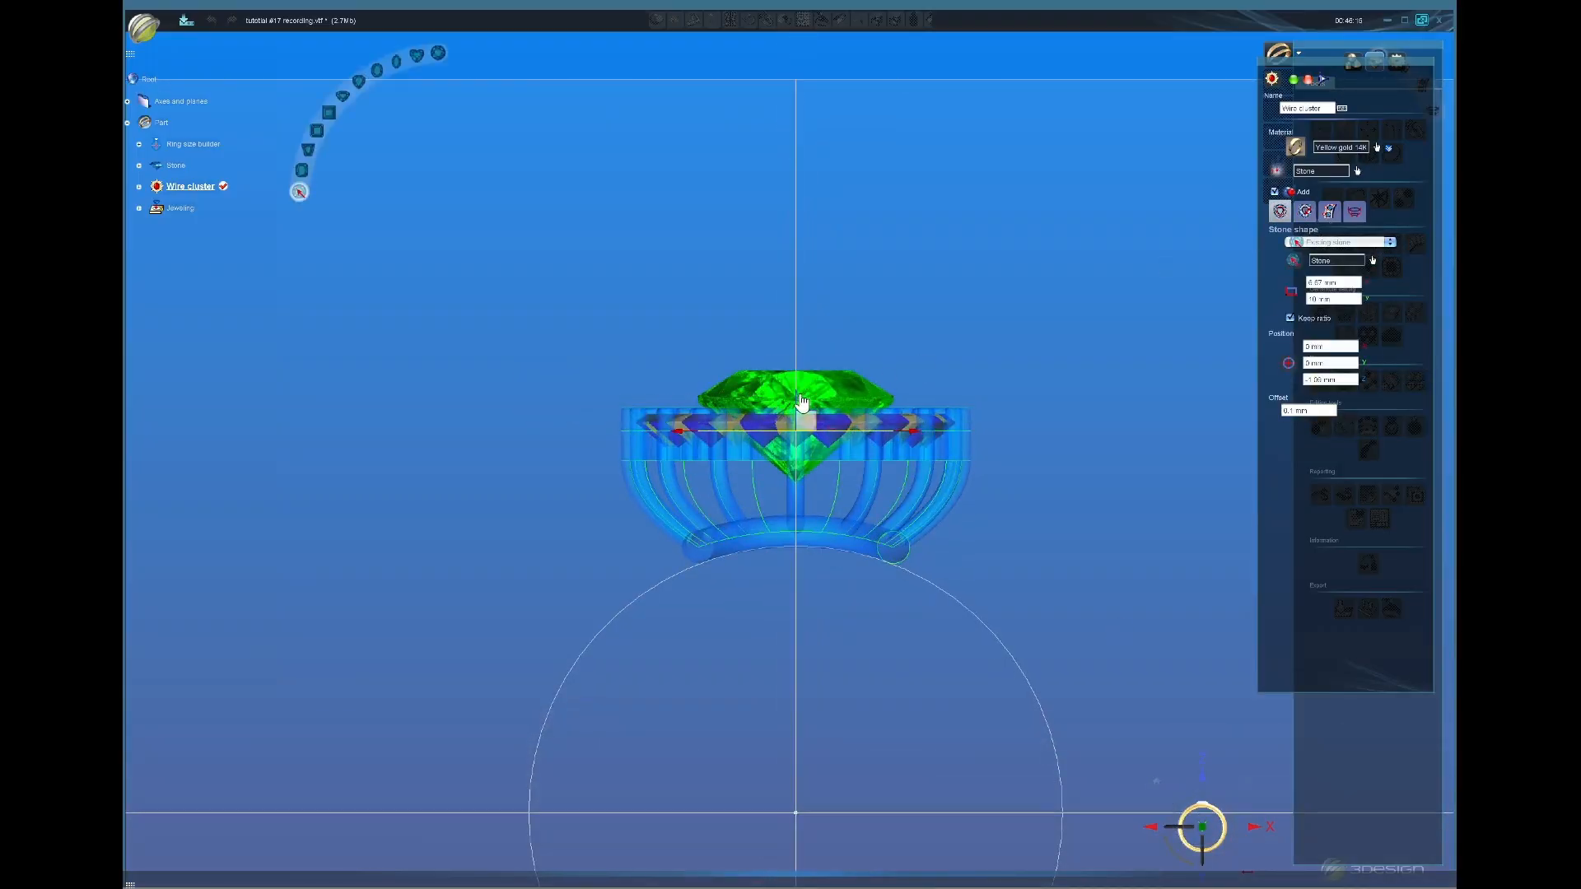
{"action": "left_click_drag", "start_coordinate": [802, 380], "coordinate": [804, 390]}
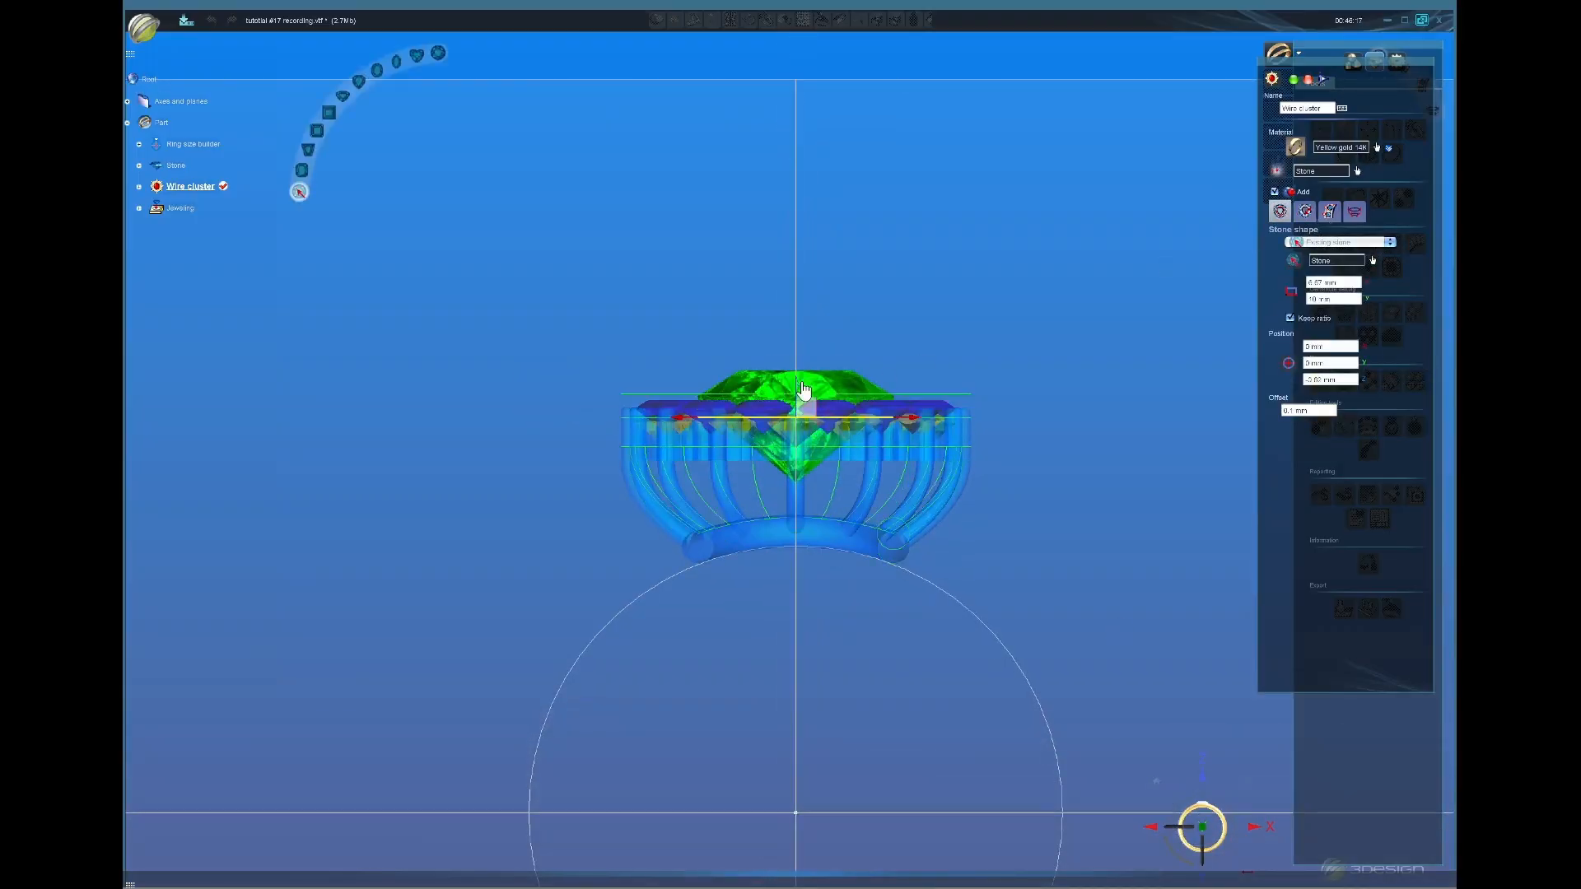
{"action": "left_click", "coordinate": [1355, 212]}
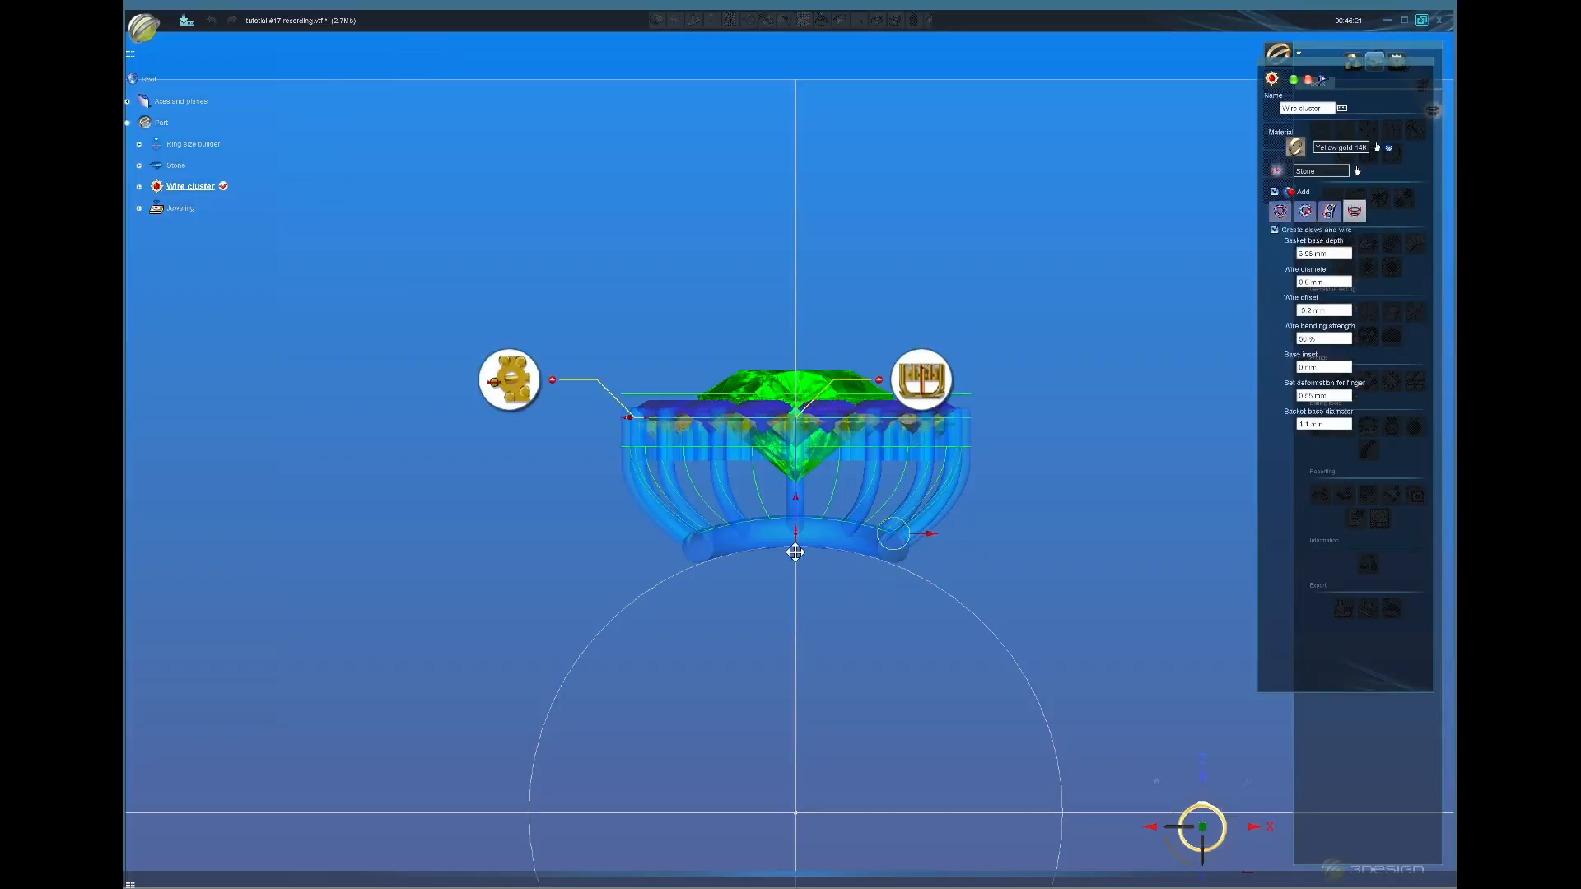
{"action": "left_click_drag", "start_coordinate": [795, 553], "coordinate": [796, 570]}
{"action": "scroll", "coordinate": [939, 497], "scroll_direction": "up", "scroll_amount": 1}
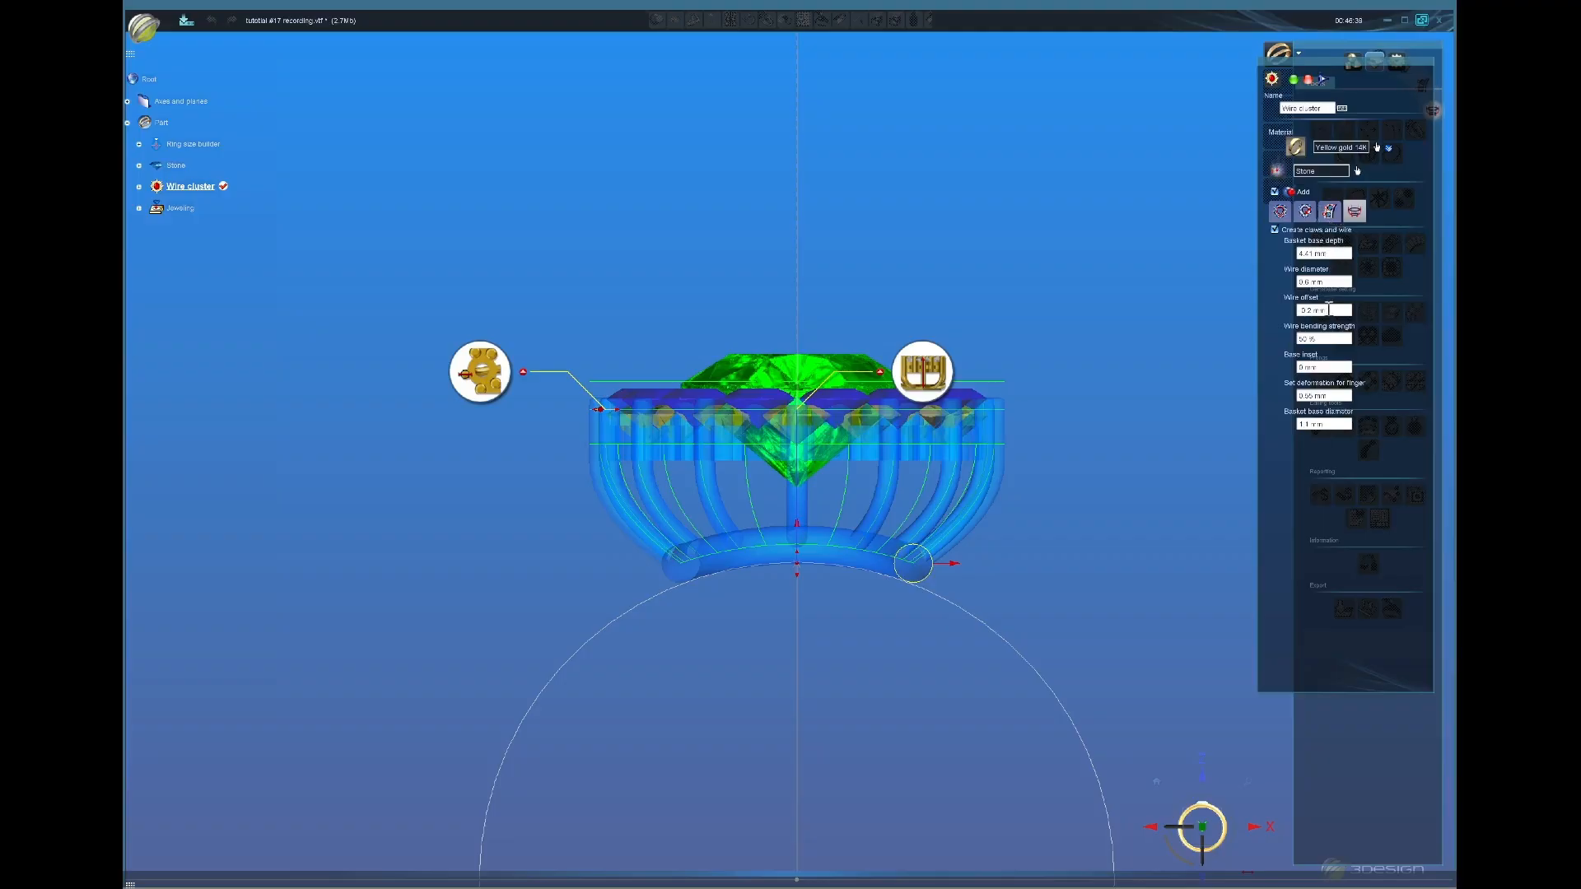
Step: Set the prong height to 1 mm and apply to build the wire cluster
{"action": "left_click", "coordinate": [1330, 213]}
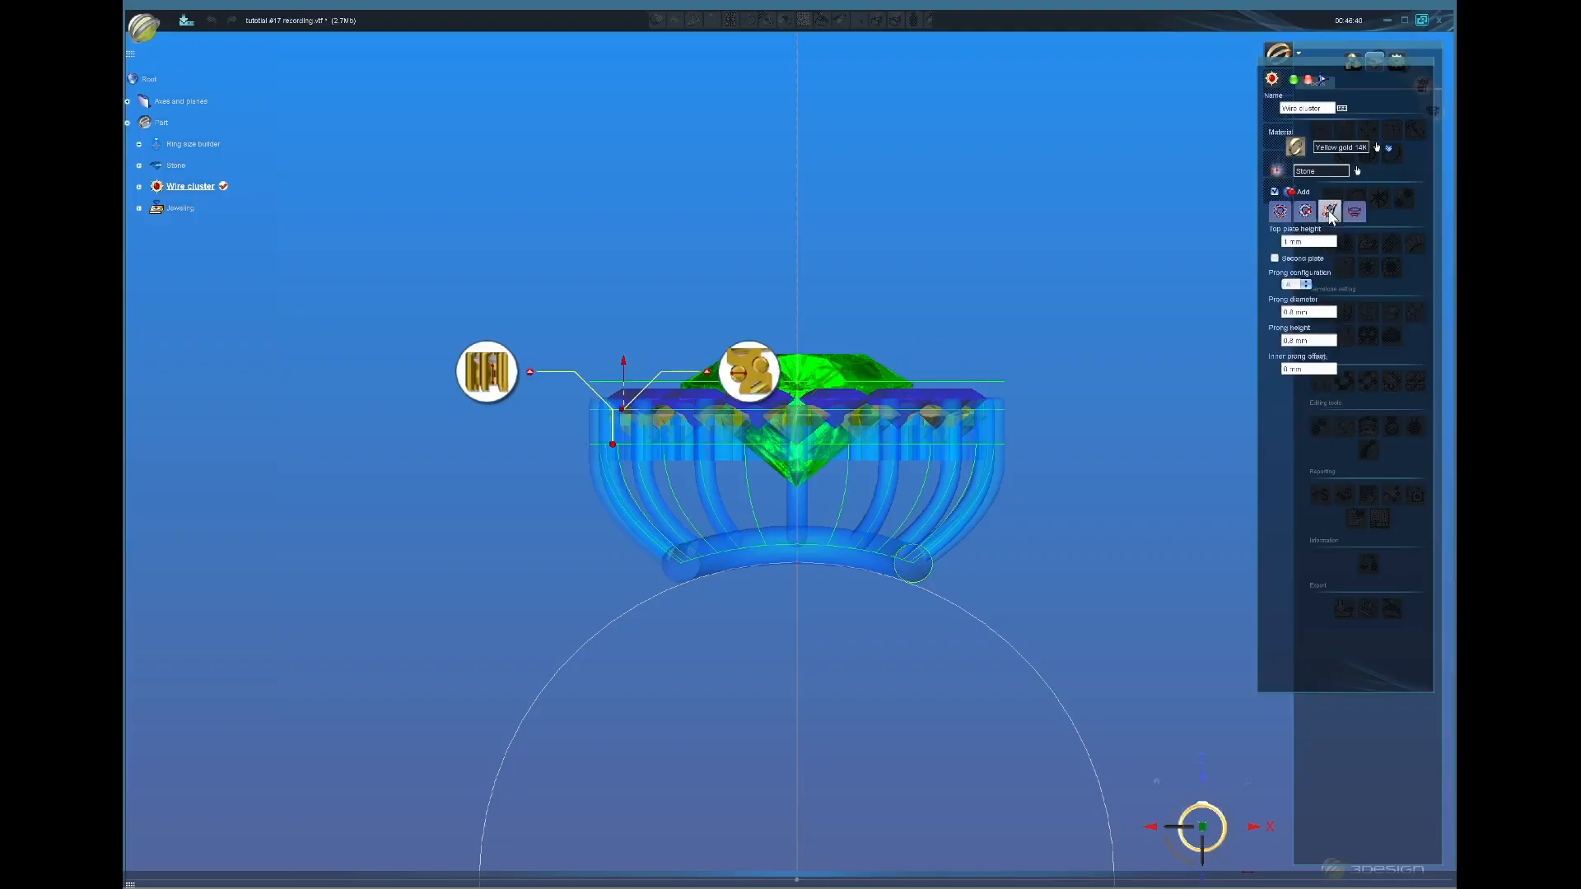
{"action": "left_click", "coordinate": [1321, 342]}
{"action": "type", "text": "1"}
{"action": "key", "text": "Return"}
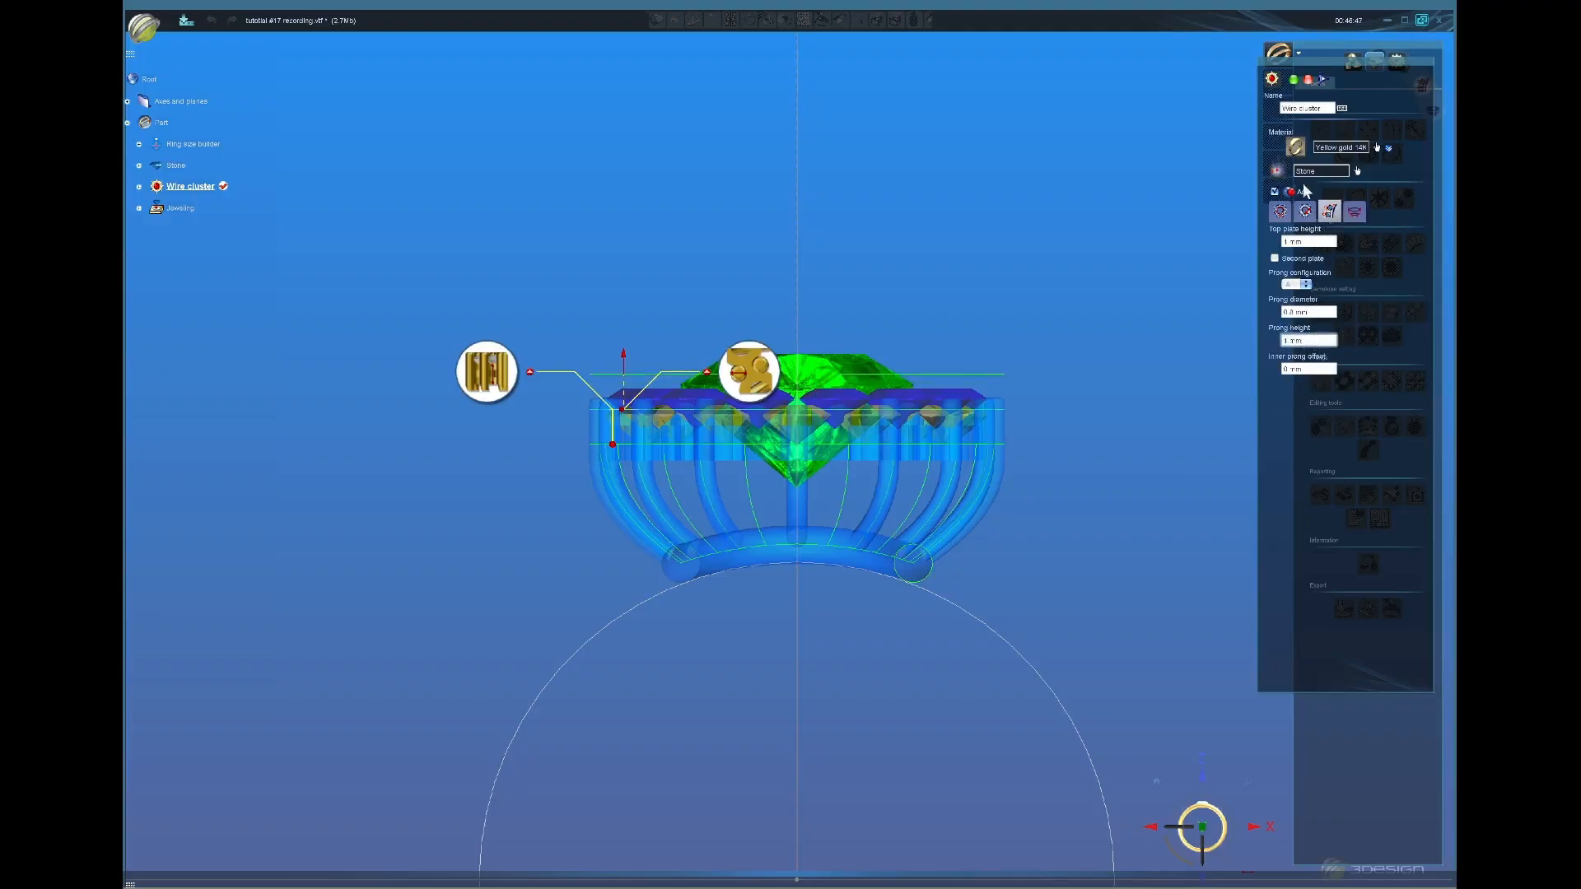
{"action": "left_click", "coordinate": [1296, 81]}
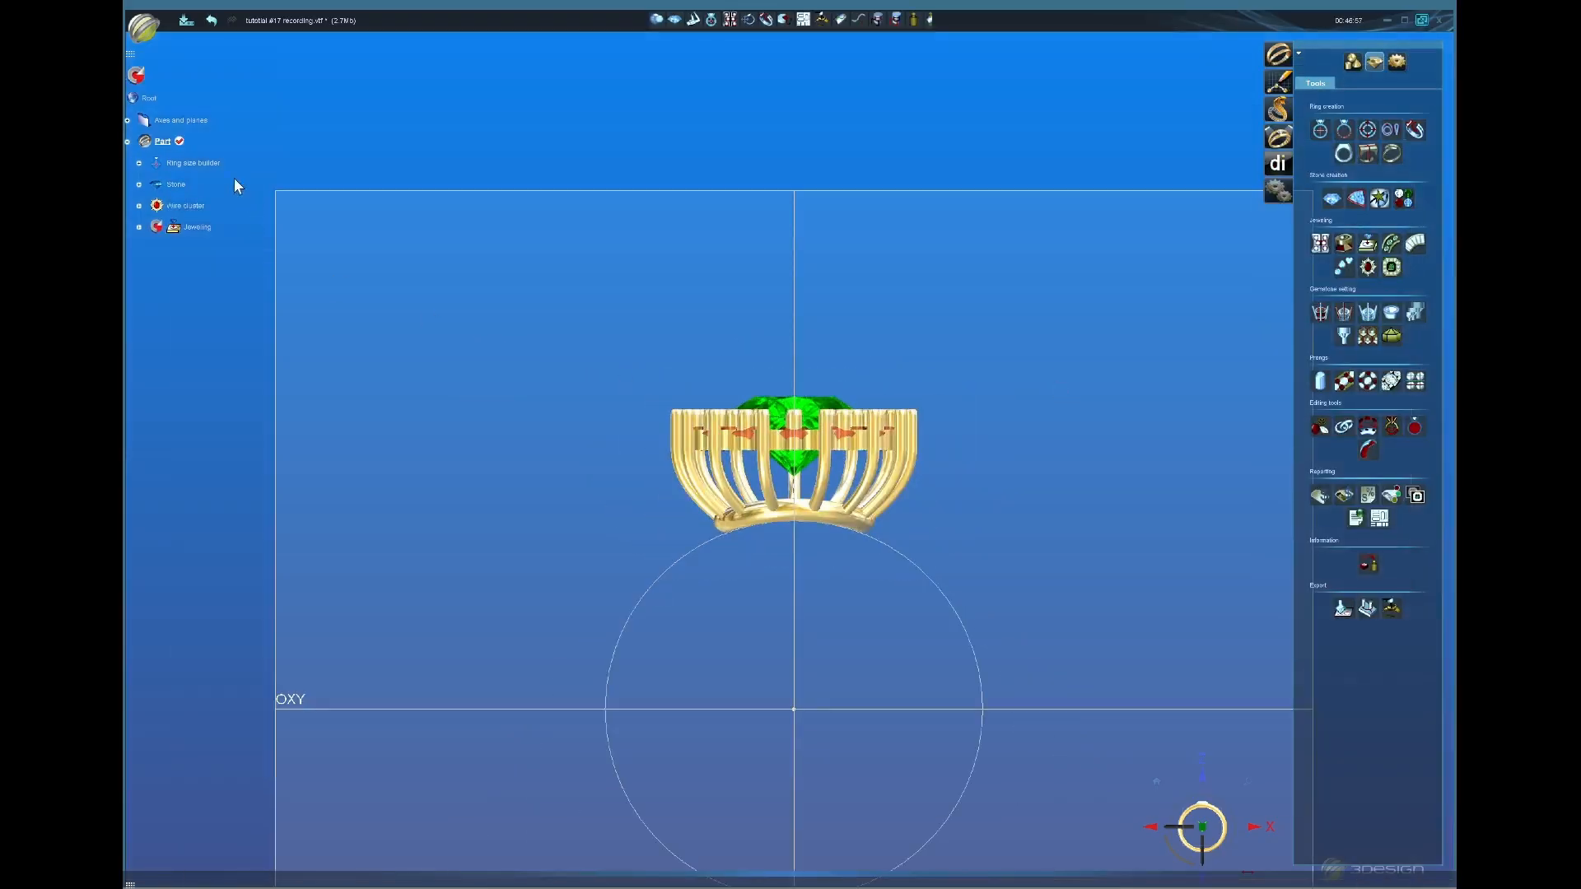
Step: Rebuild the Jeweling item to show the halo diamonds and align the view to the top
{"action": "middle_click_drag", "start_coordinate": [700, 710], "coordinate": [773, 547]}
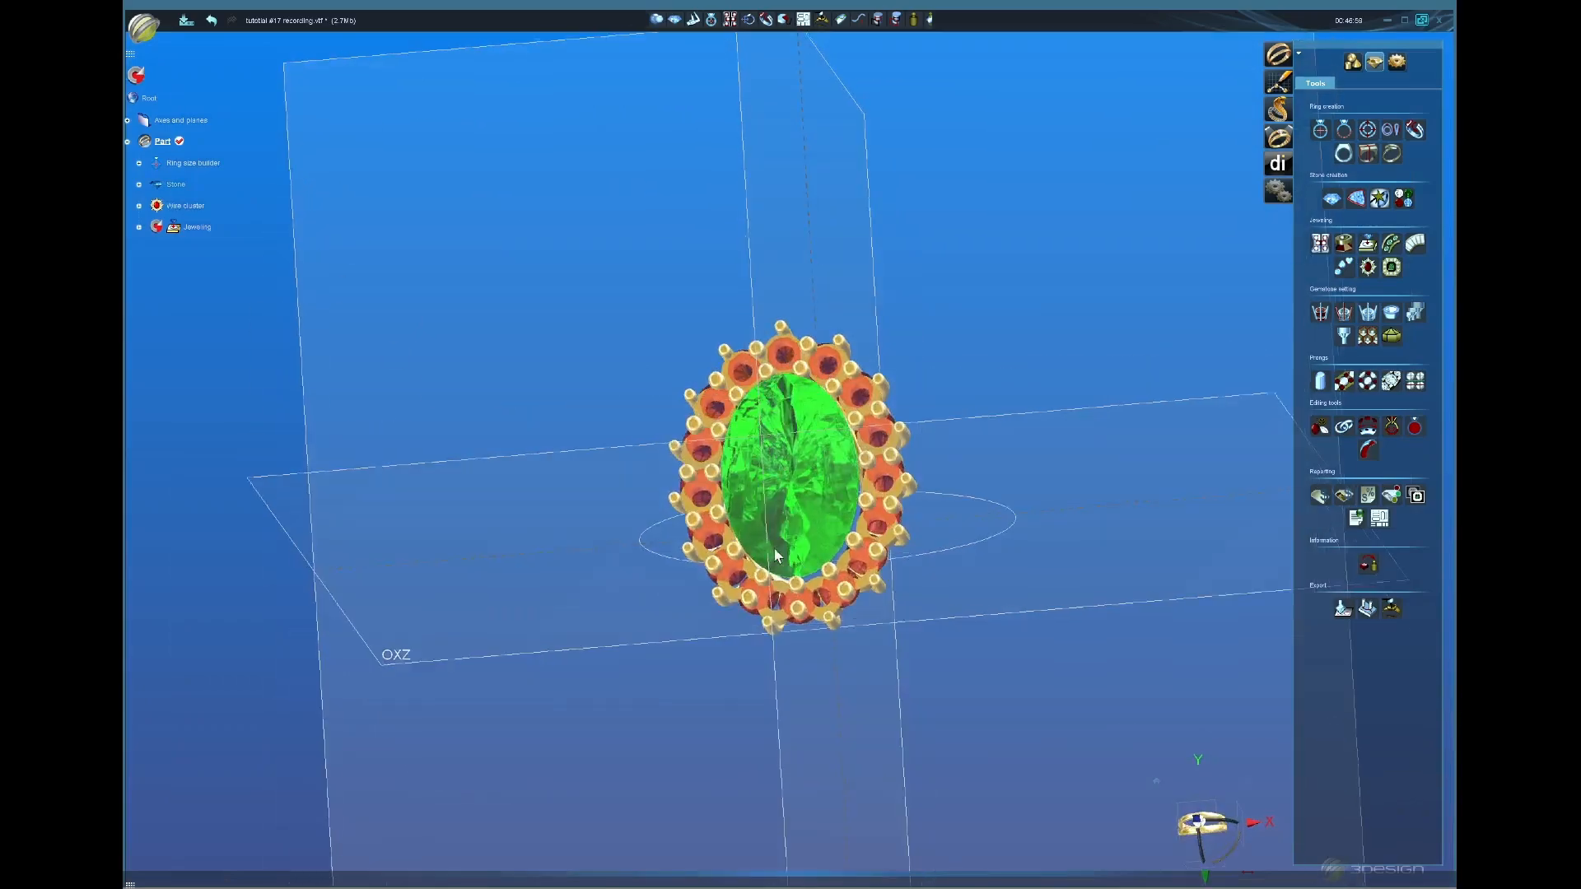
{"action": "left_click", "coordinate": [137, 77]}
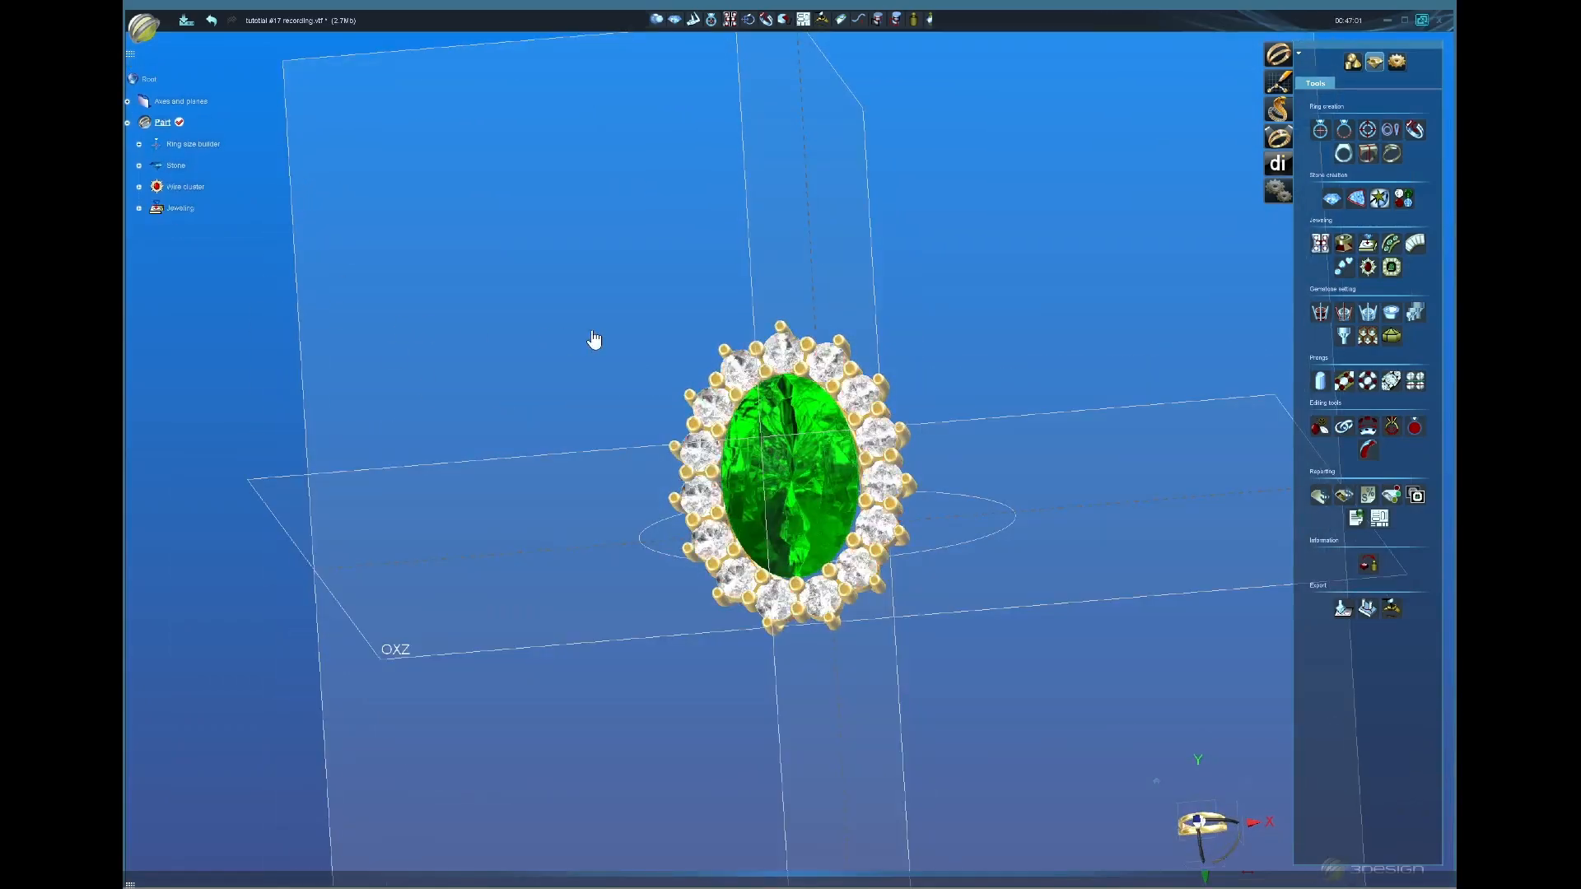
{"action": "middle_click_drag", "start_coordinate": [725, 428], "coordinate": [682, 609]}
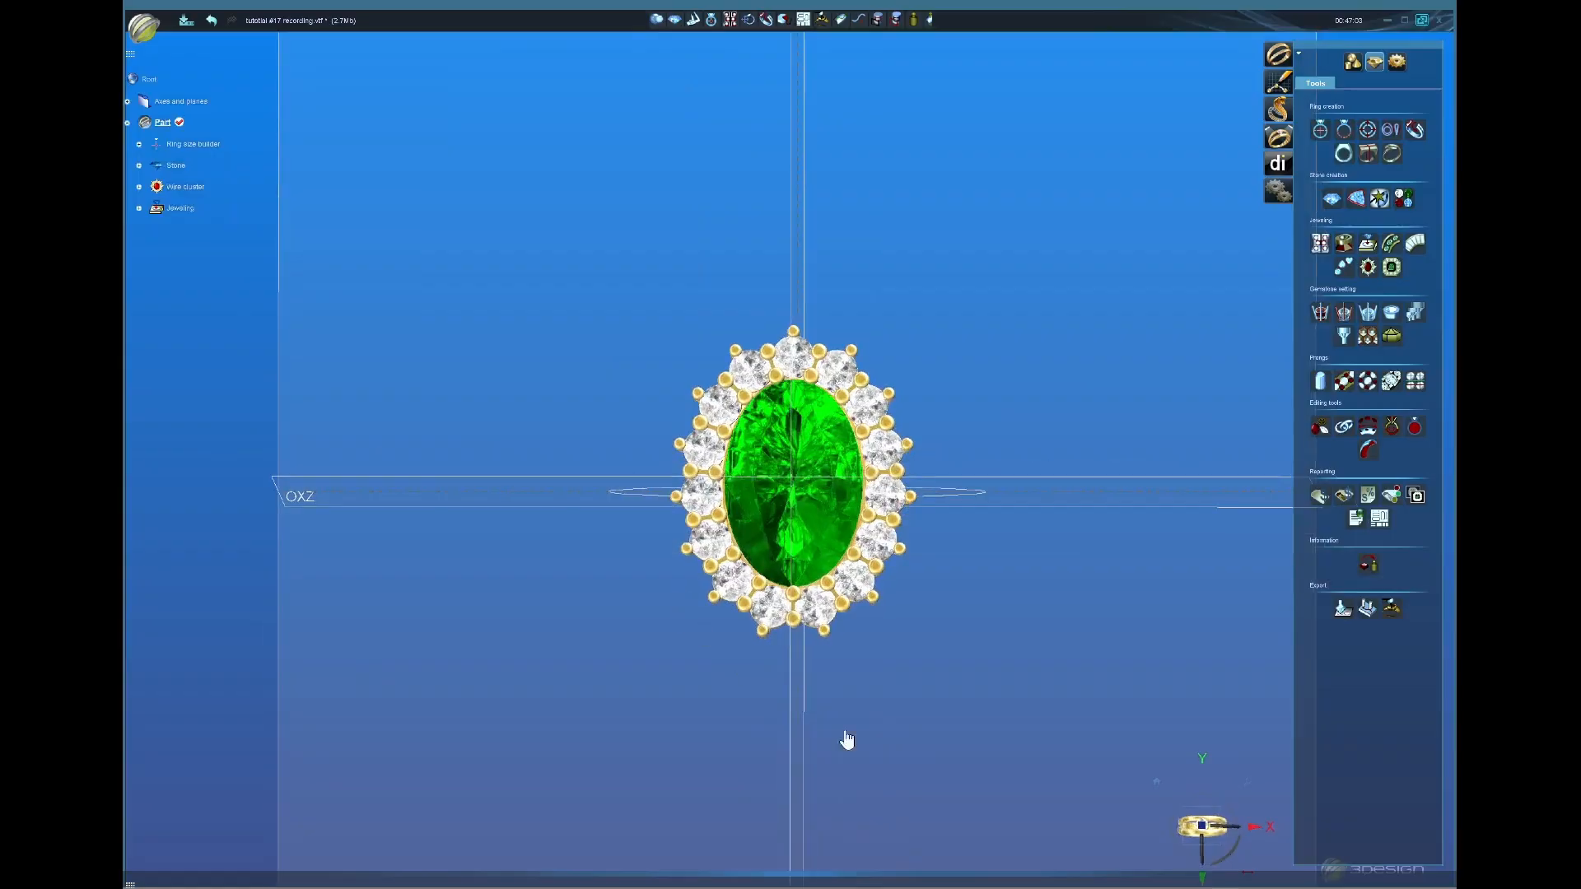
{"action": "left_click", "coordinate": [1202, 843]}
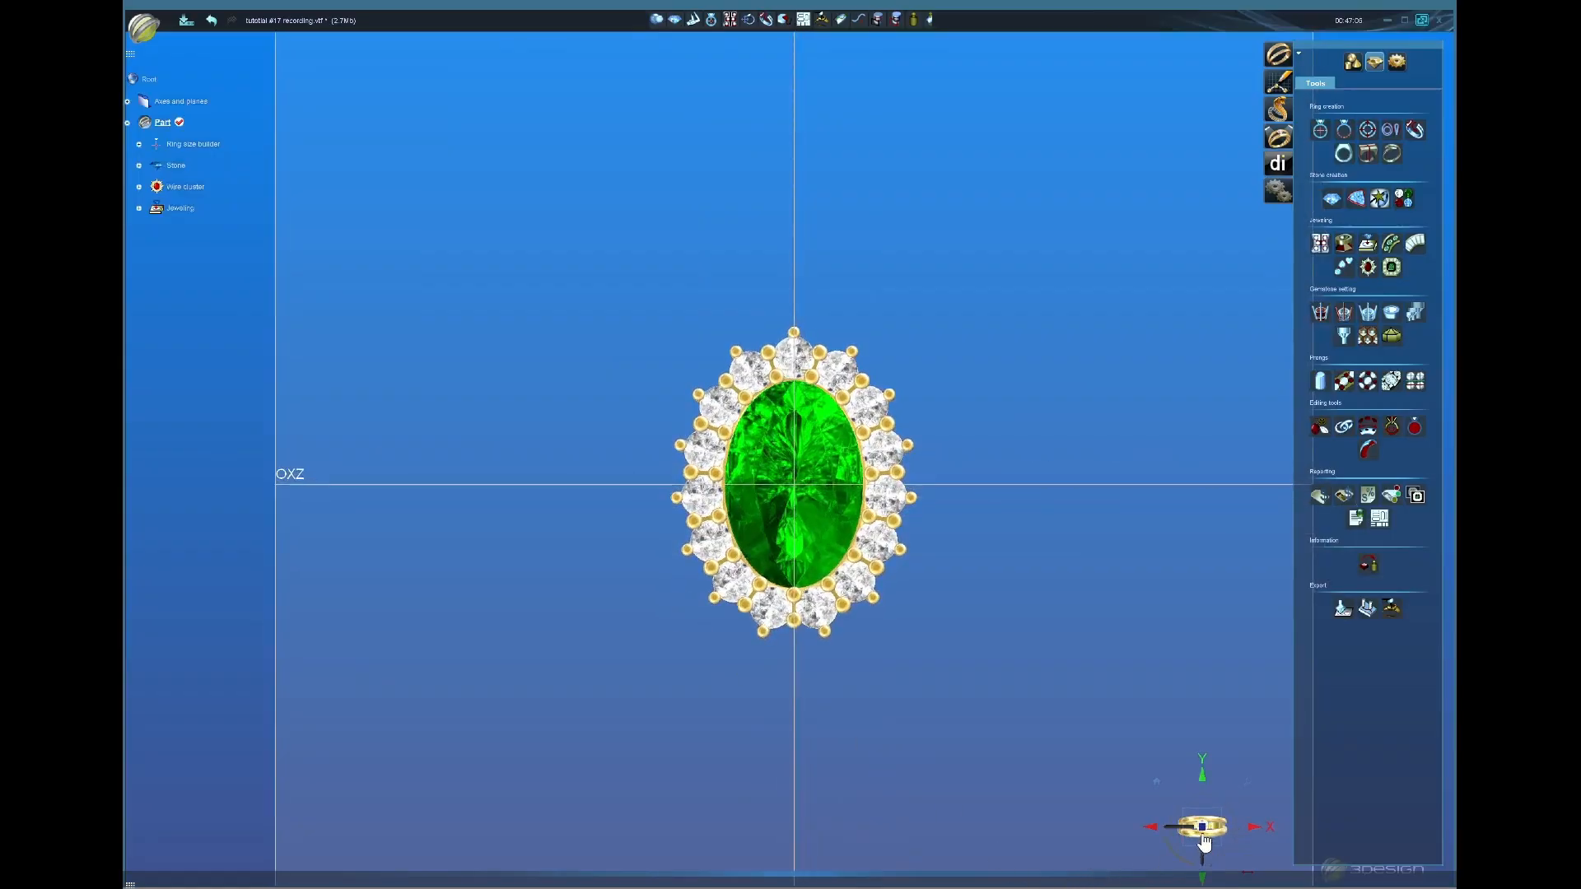
Step: Straighten the top view and select the diamond halo stones
{"action": "scroll", "coordinate": [897, 692], "scroll_direction": "up", "scroll_amount": 1}
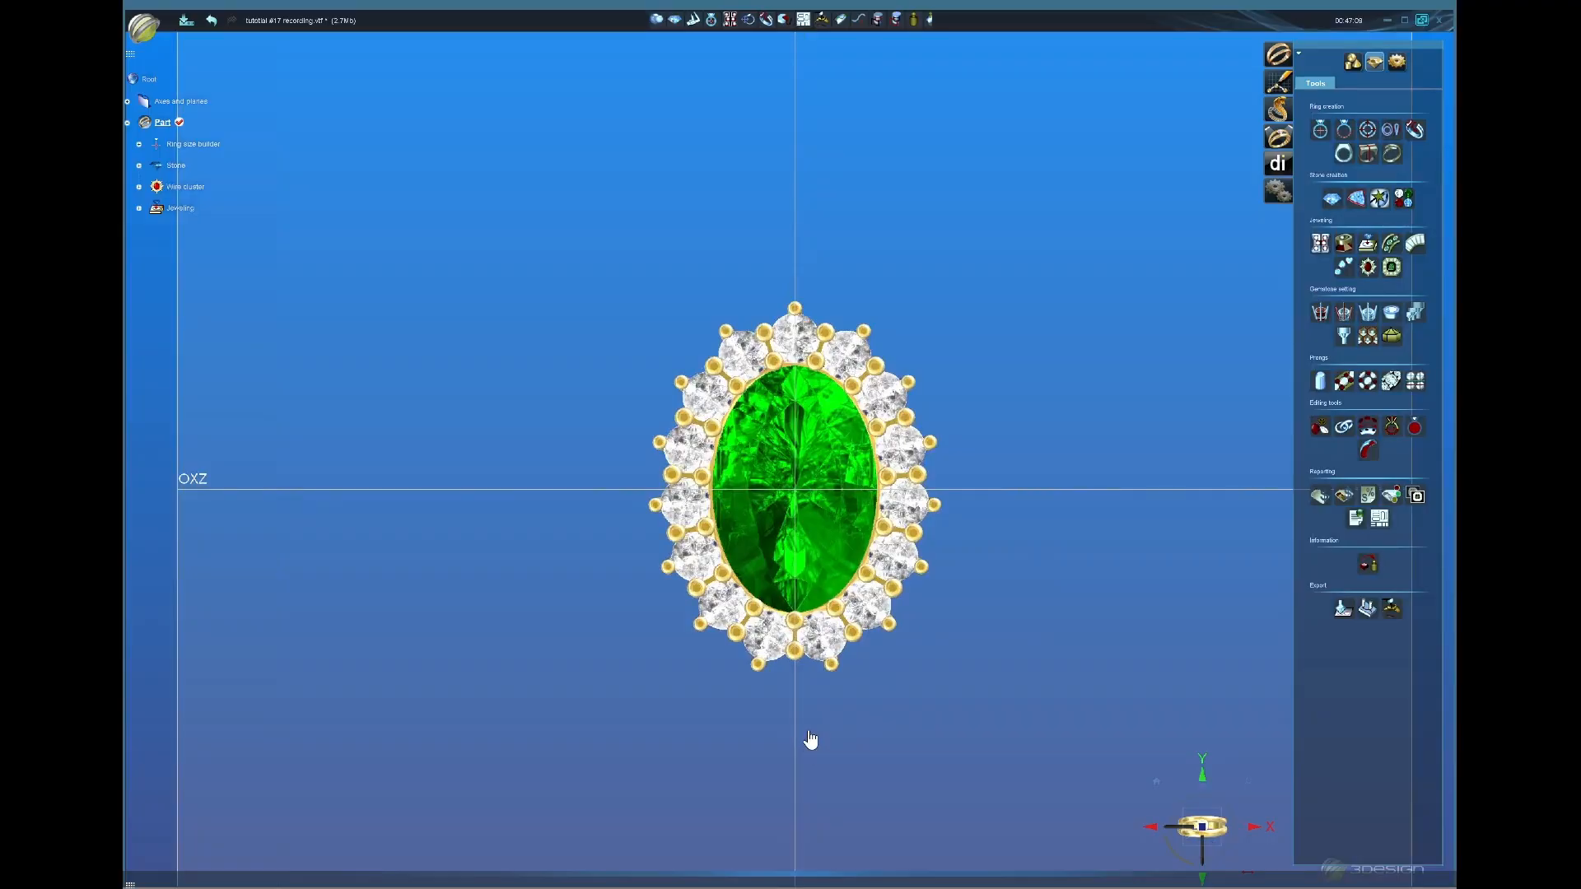
{"action": "middle_click_drag", "start_coordinate": [938, 703], "coordinate": [951, 710]}
{"action": "left_click", "coordinate": [1203, 826]}
{"action": "left_click", "coordinate": [748, 377]}
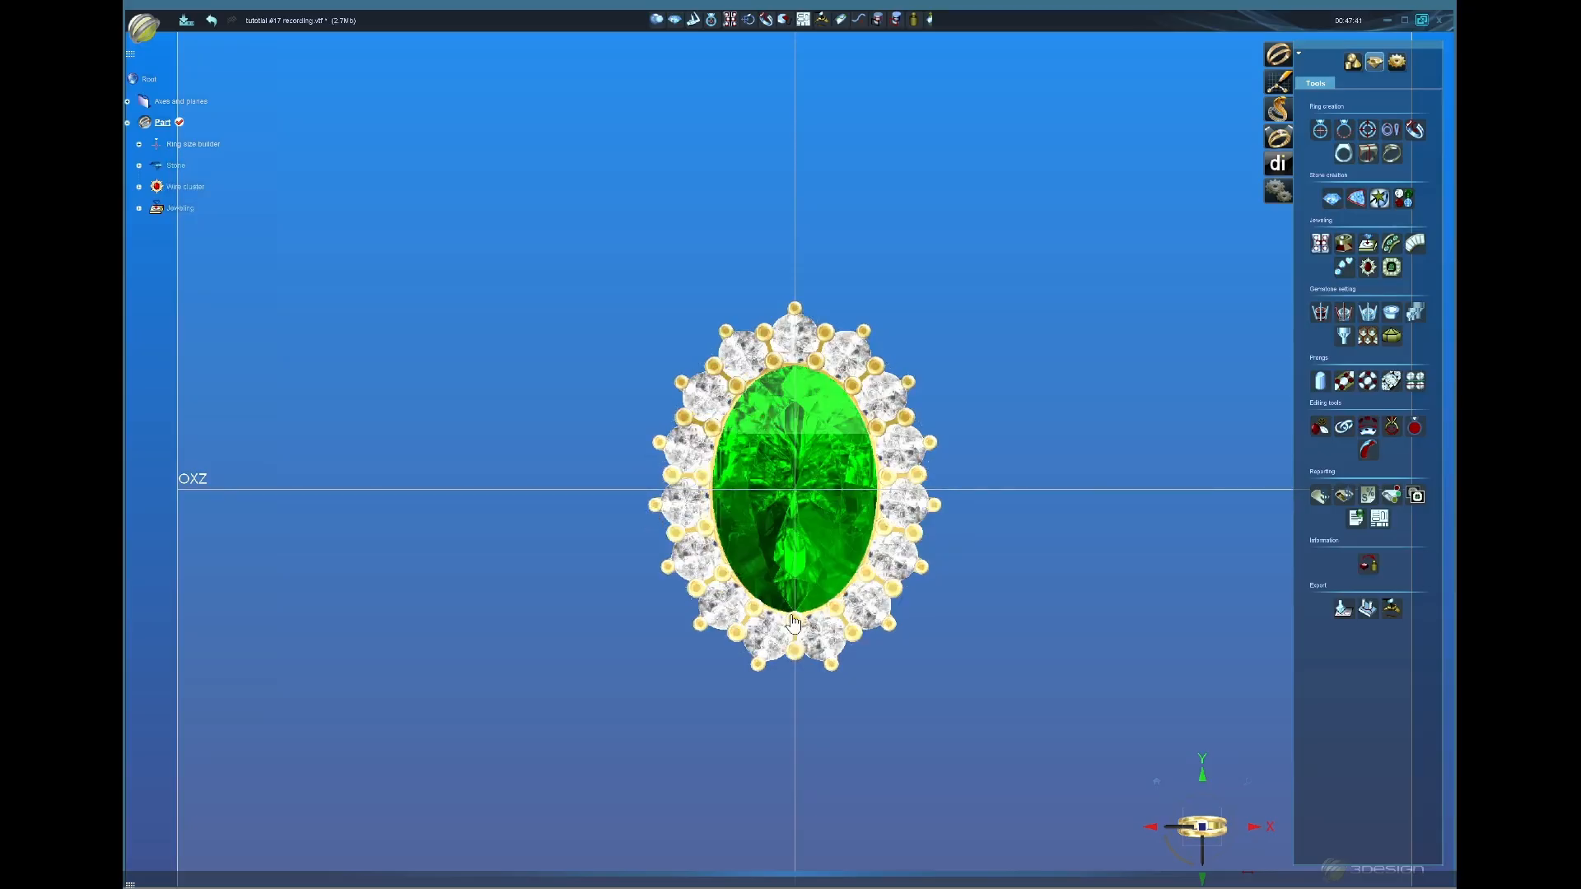
{"action": "scroll", "coordinate": [794, 619], "scroll_direction": "up", "scroll_amount": 2}
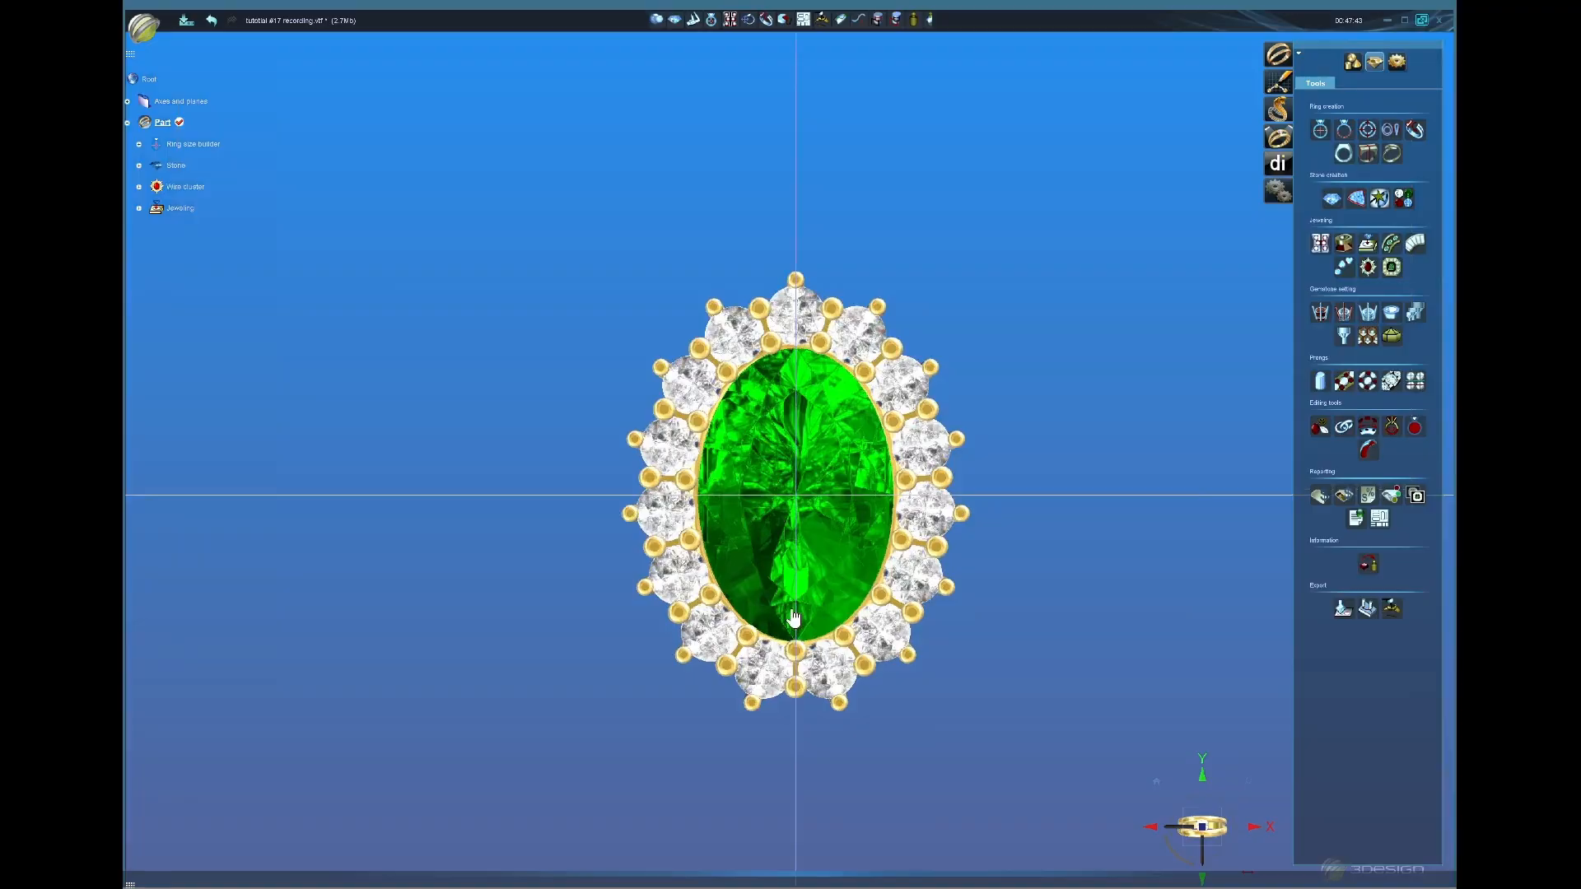
{"action": "scroll", "coordinate": [794, 619], "scroll_direction": "up", "scroll_amount": 1}
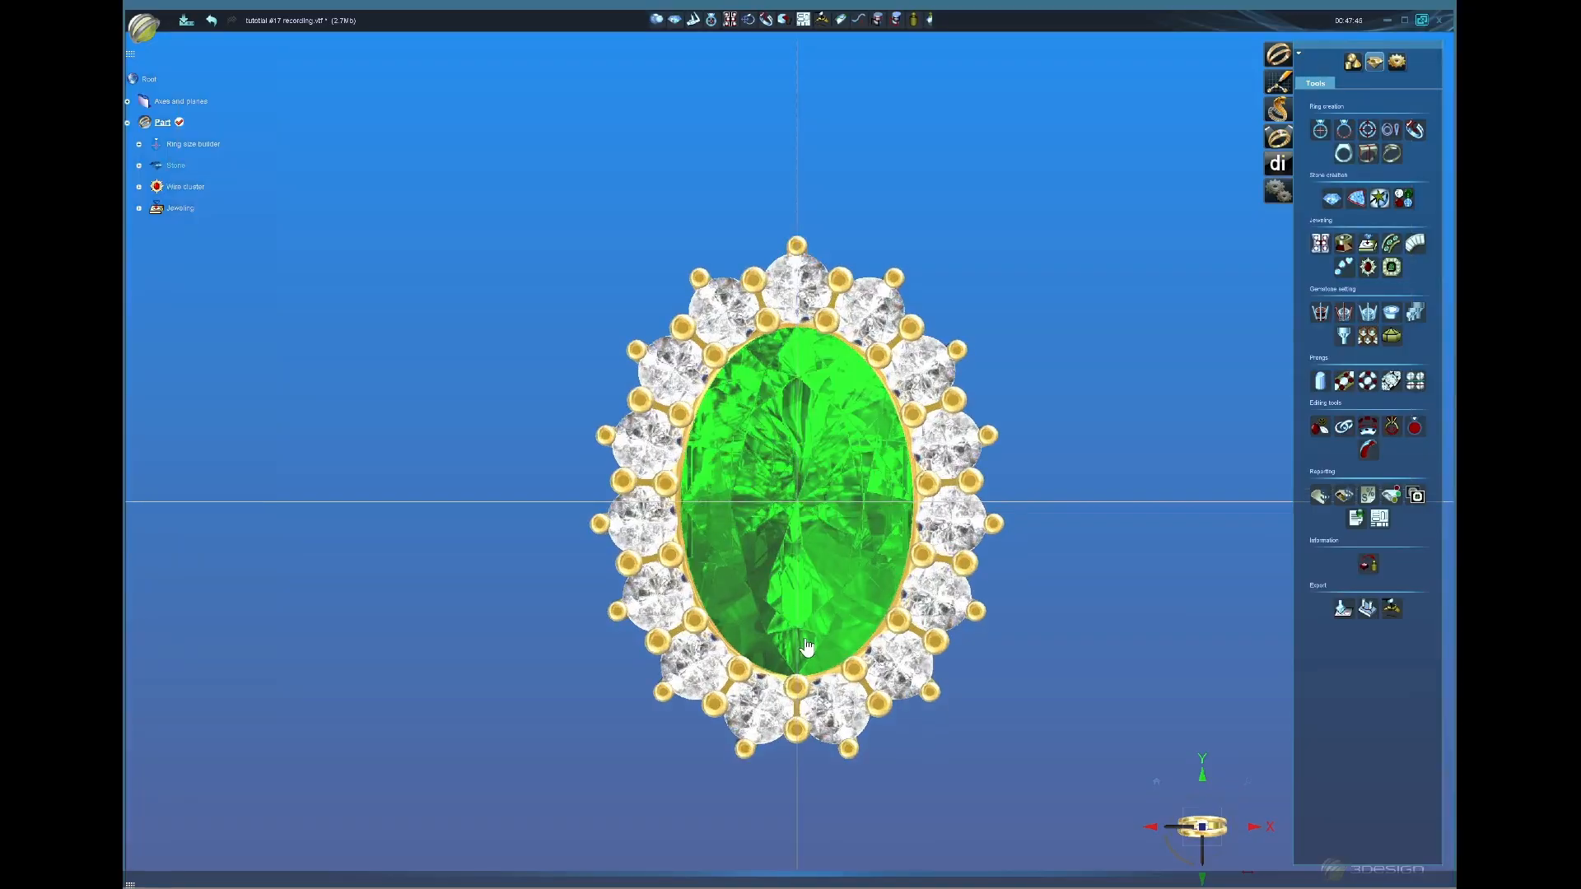
{"action": "scroll", "coordinate": [807, 647], "scroll_direction": "down", "scroll_amount": 2}
Step: Select the green centre stone and snap to a straight front view
{"action": "middle_click_drag", "start_coordinate": [807, 647], "coordinate": [780, 590]}
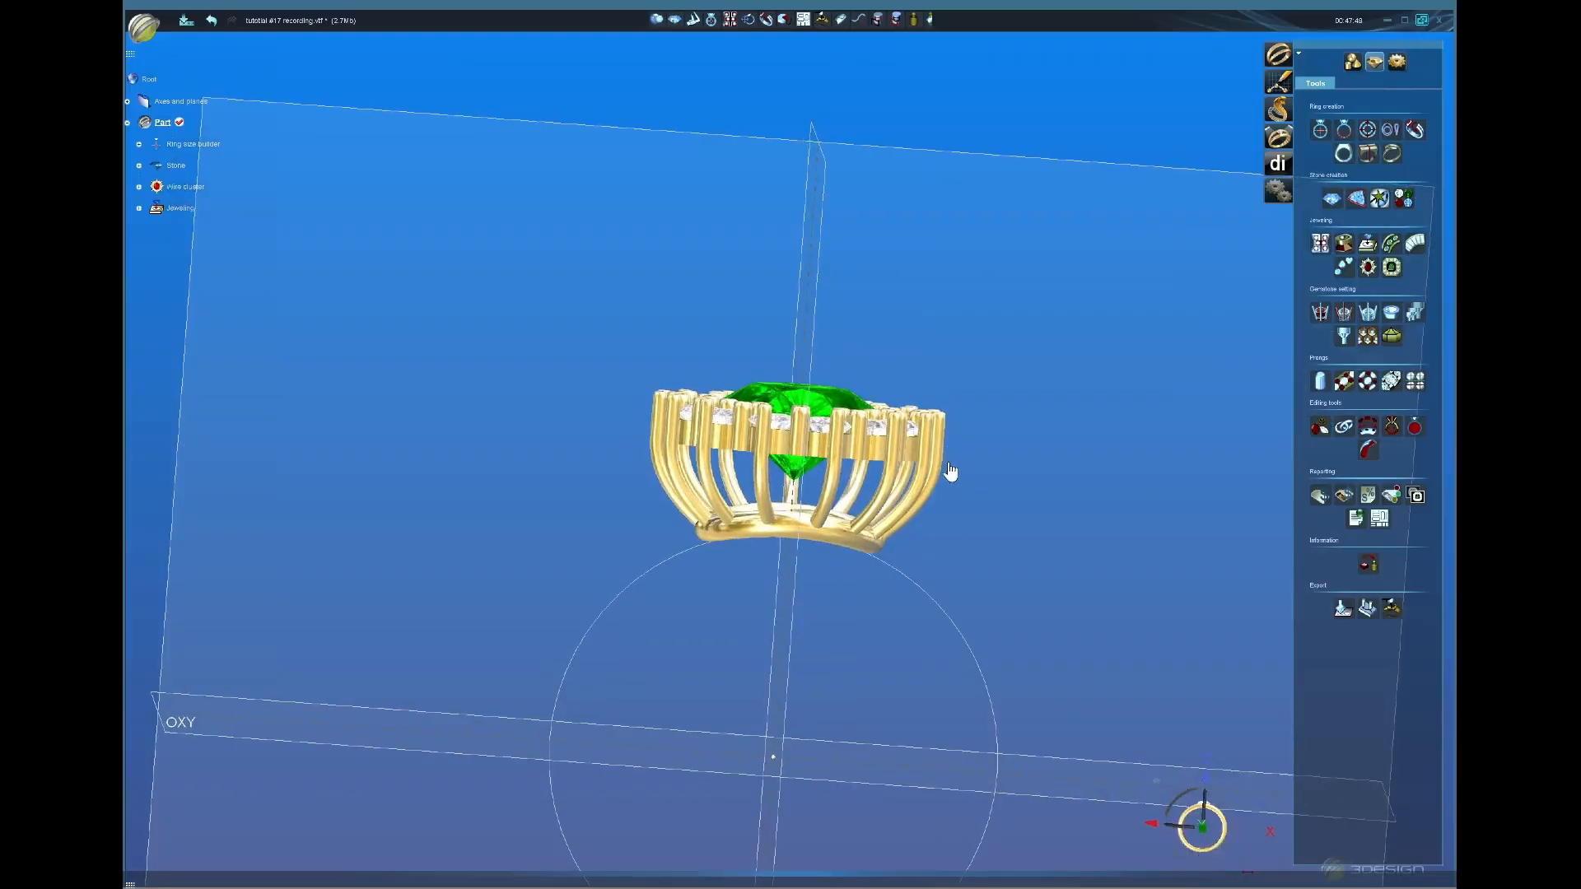
{"action": "middle_click_drag", "start_coordinate": [958, 534], "coordinate": [962, 511]}
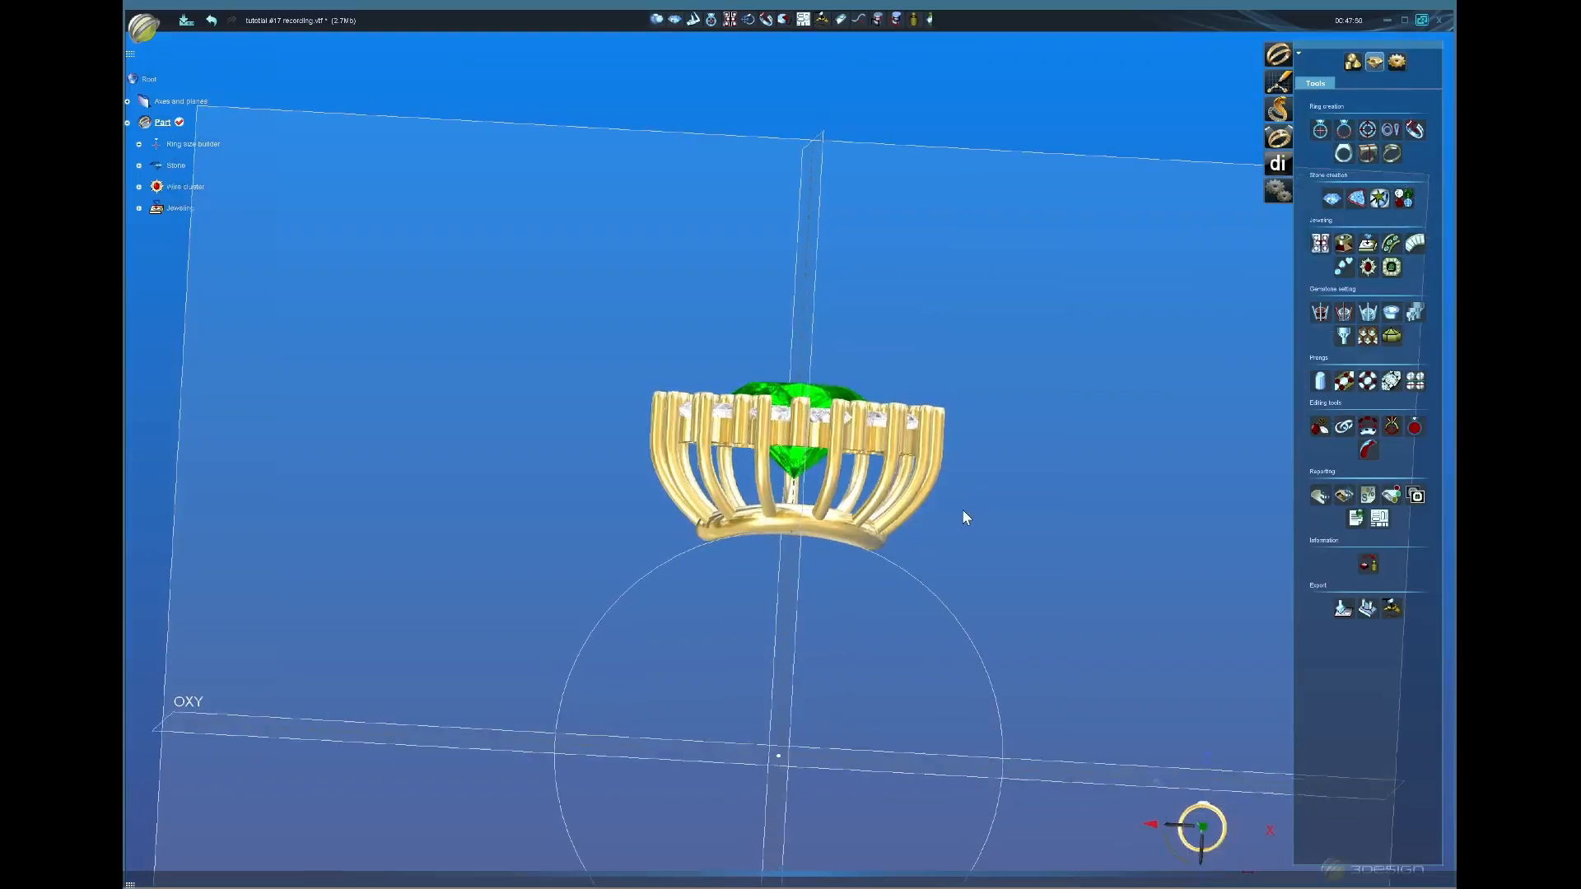
{"action": "left_click", "coordinate": [1202, 827]}
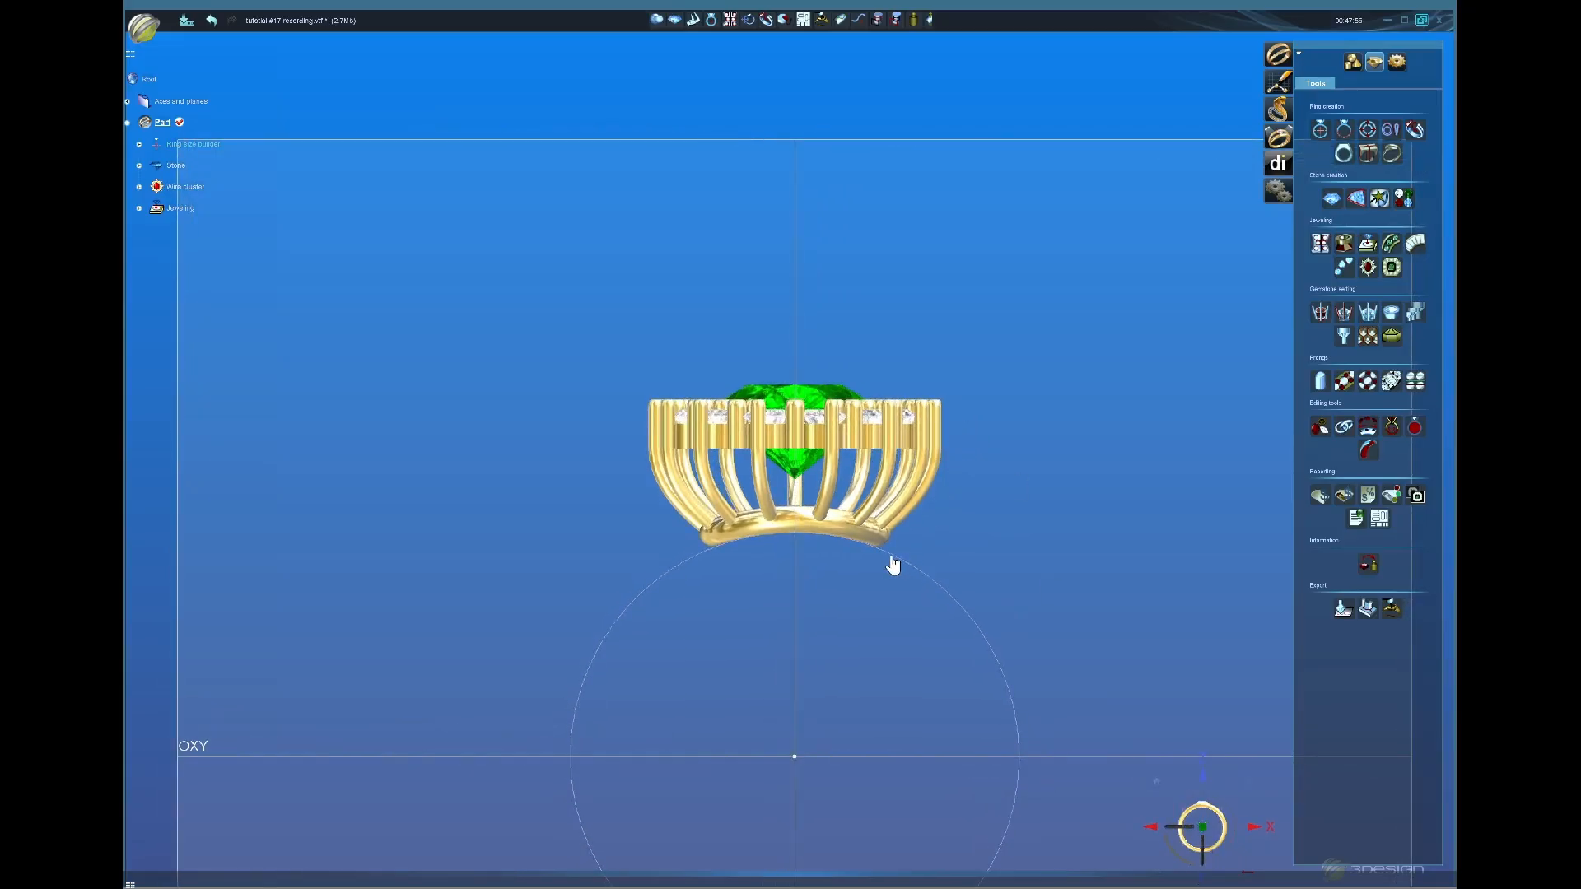
{"action": "middle_click_drag", "start_coordinate": [893, 565], "coordinate": [786, 449]}
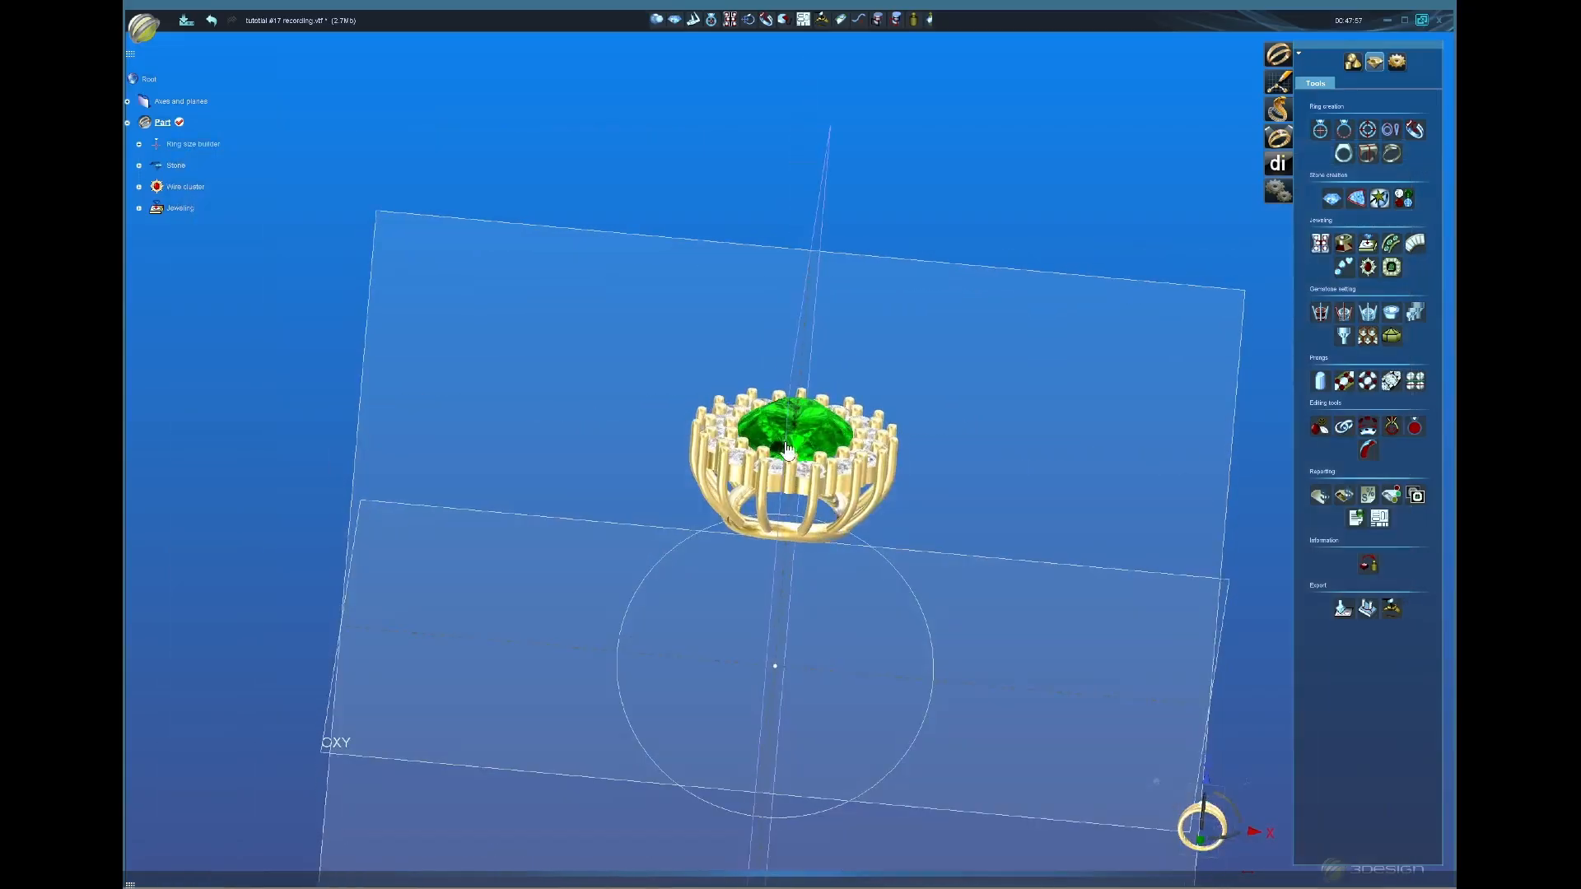
{"action": "left_click", "coordinate": [768, 424]}
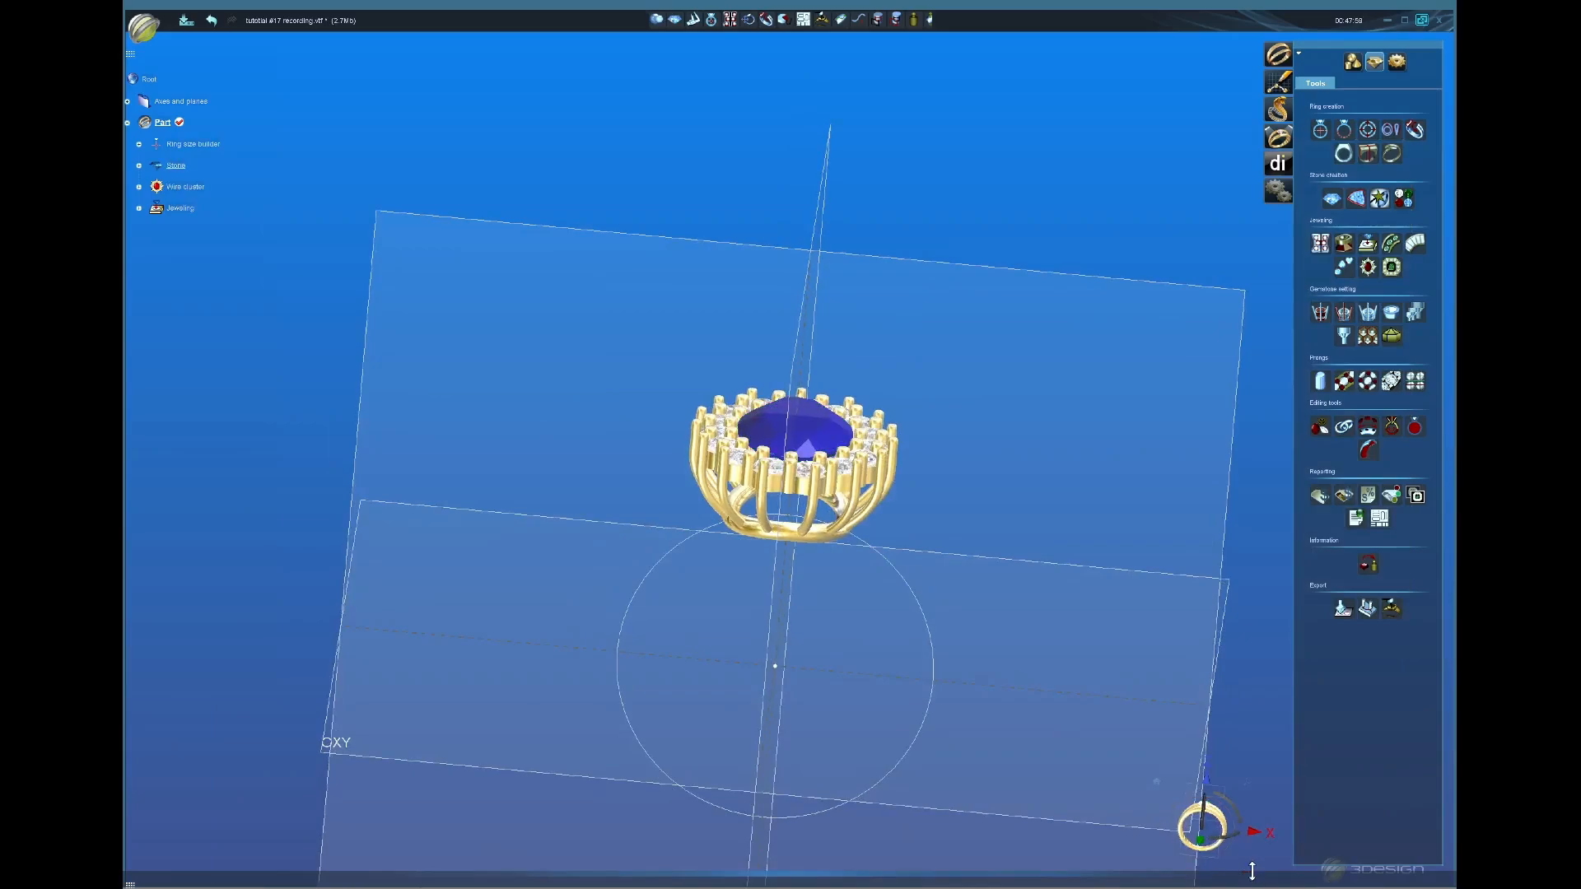
{"action": "left_click", "coordinate": [1204, 841]}
Step: Move the centre stone up 0.84 mm with Move/Rotate/Scale and confirm
{"action": "left_click", "coordinate": [1353, 62]}
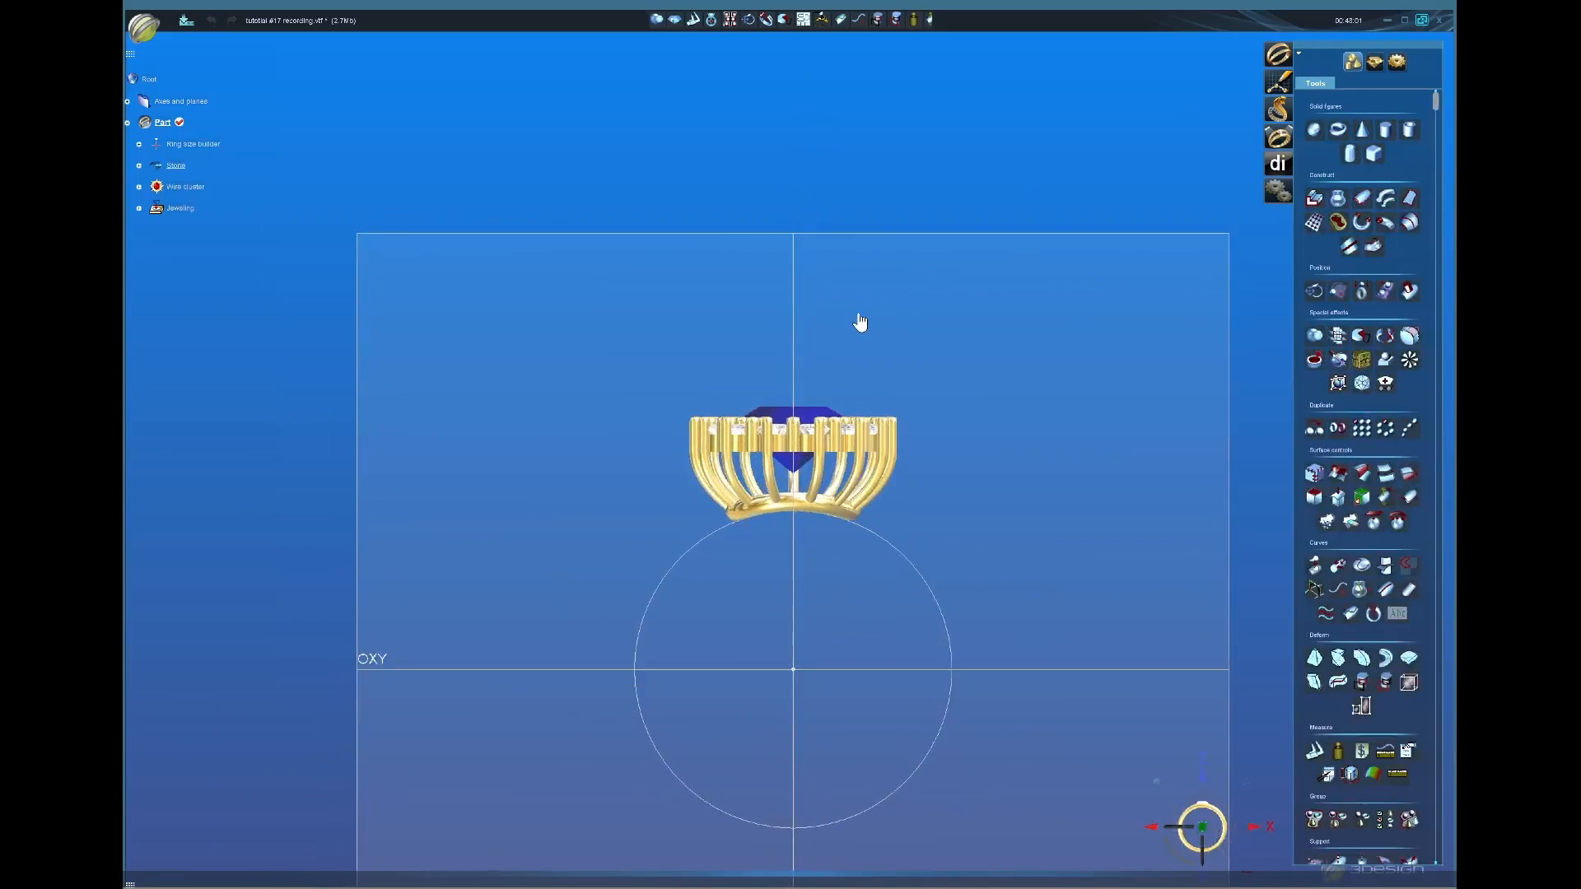
{"action": "scroll", "coordinate": [860, 322], "scroll_direction": "up", "scroll_amount": 2}
{"action": "left_click", "coordinate": [1314, 291]}
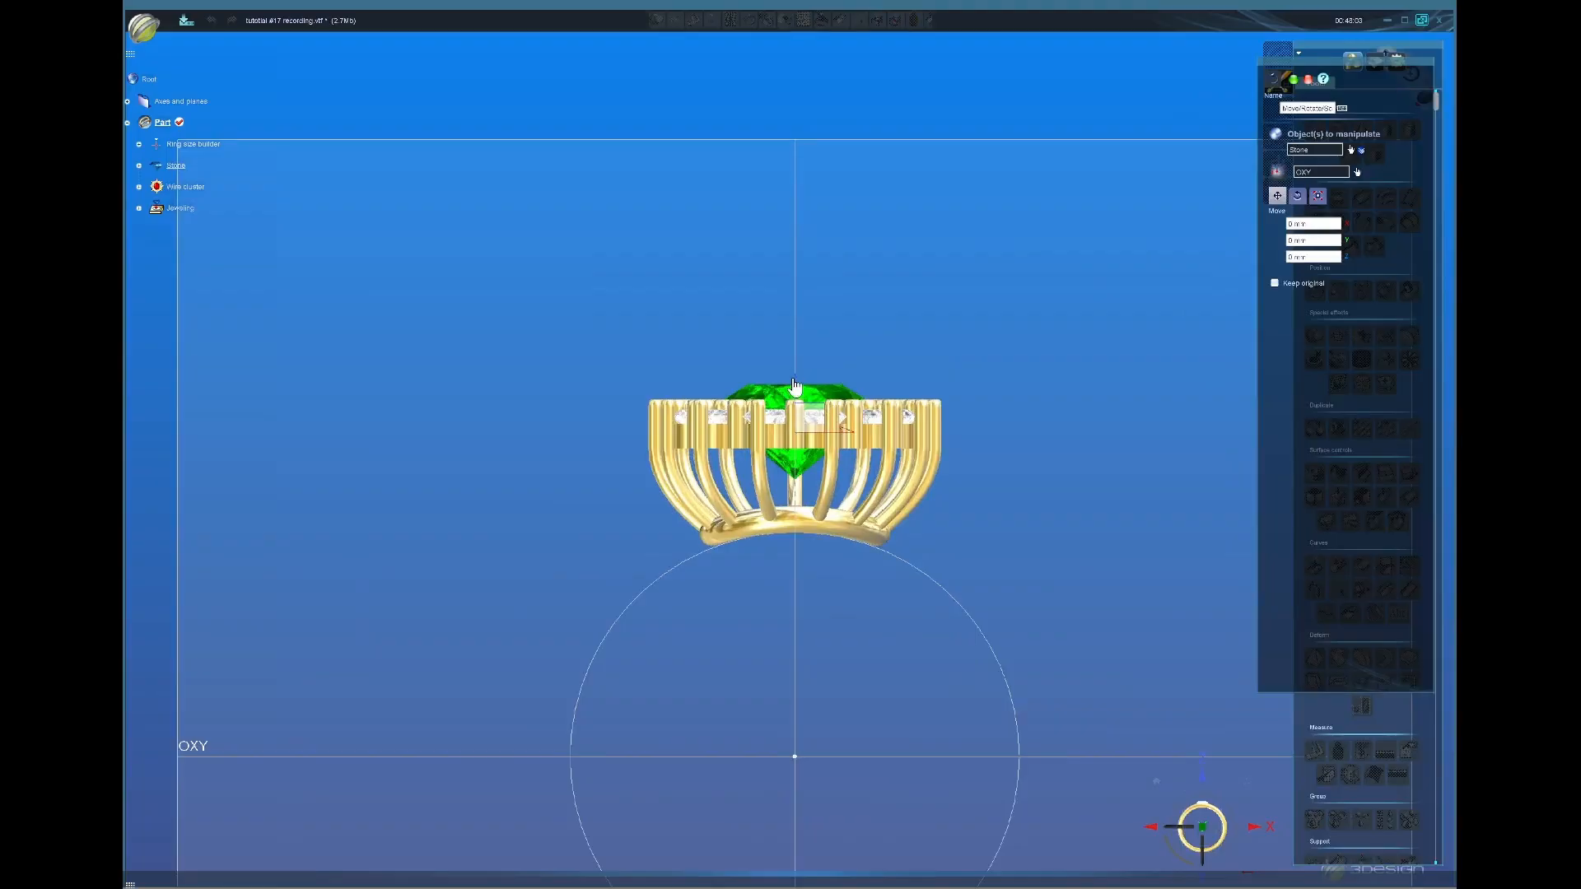
{"action": "left_click_drag", "start_coordinate": [794, 385], "coordinate": [797, 360]}
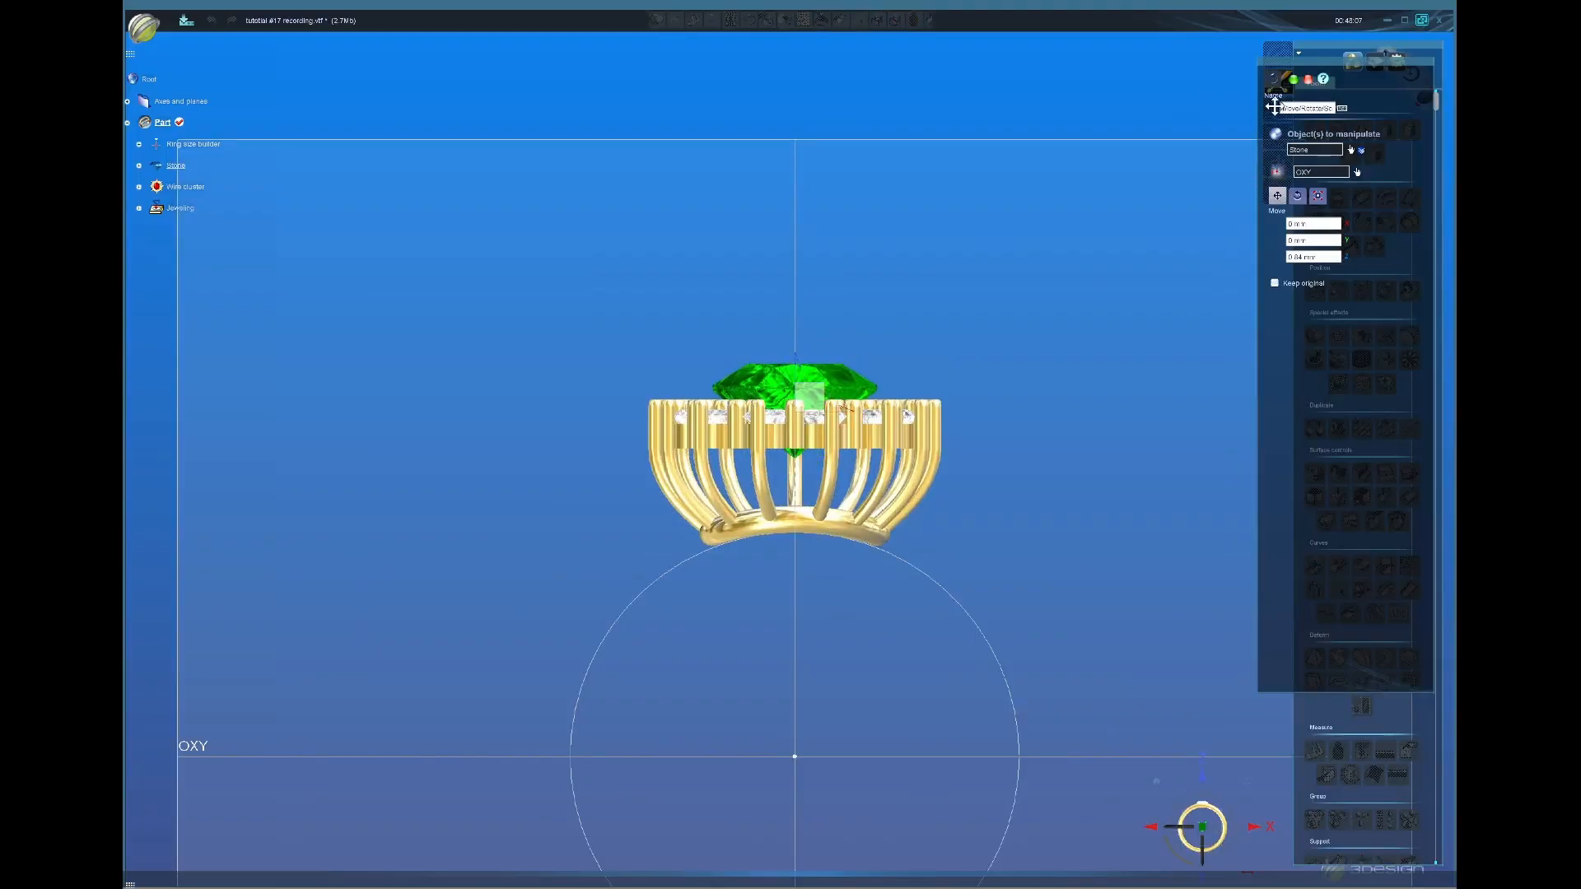
{"action": "left_click", "coordinate": [1293, 79]}
{"action": "scroll", "coordinate": [877, 539], "scroll_direction": "down", "scroll_amount": 2}
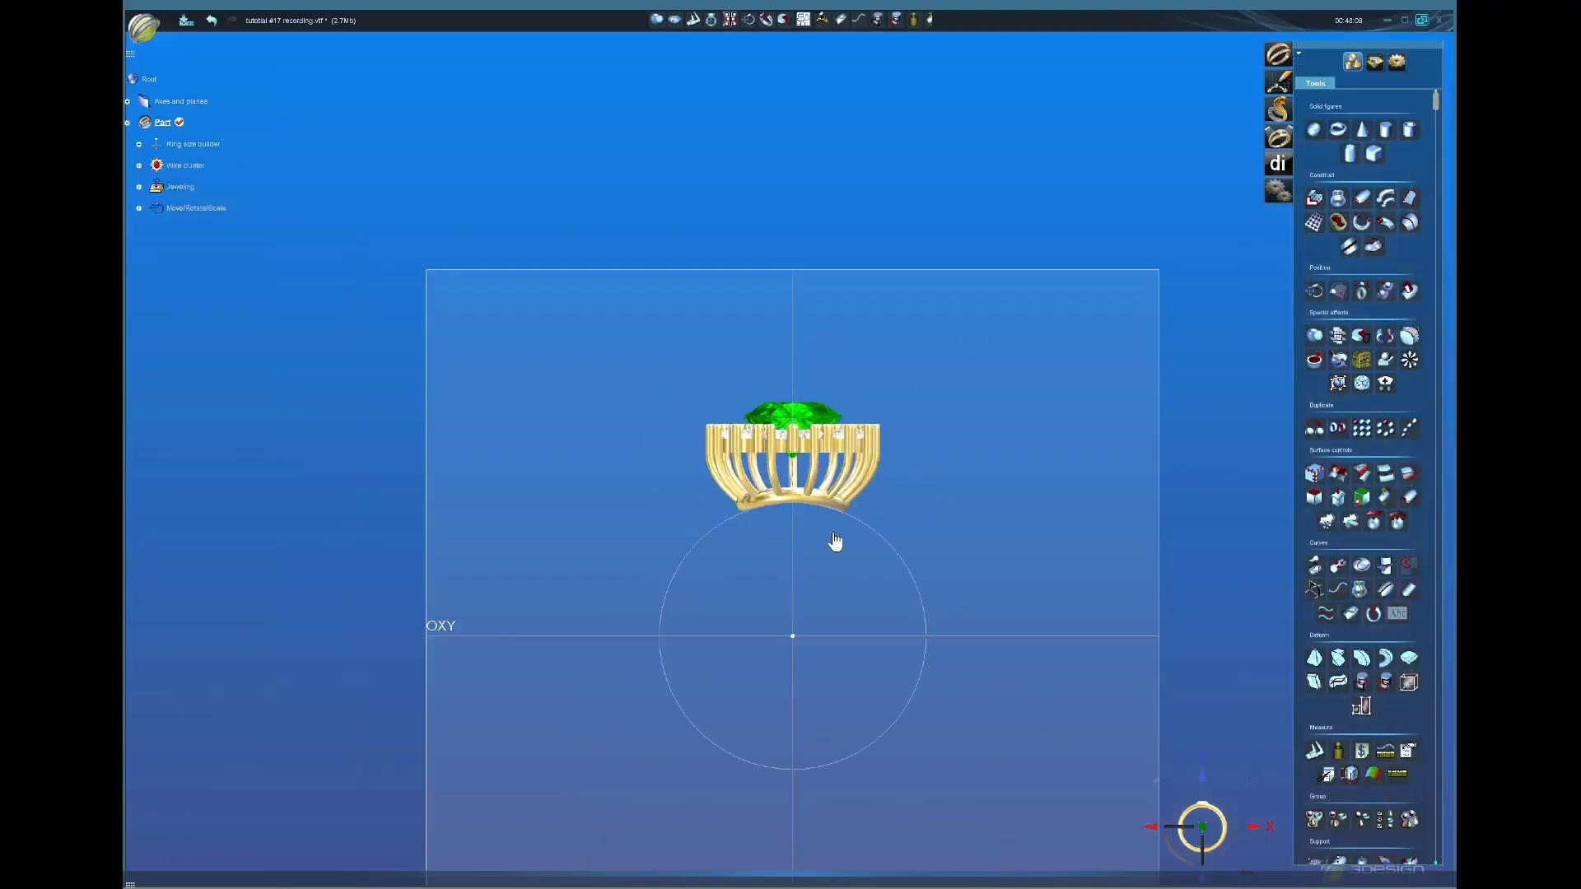
{"action": "scroll", "coordinate": [840, 634], "scroll_direction": "down", "scroll_amount": 1}
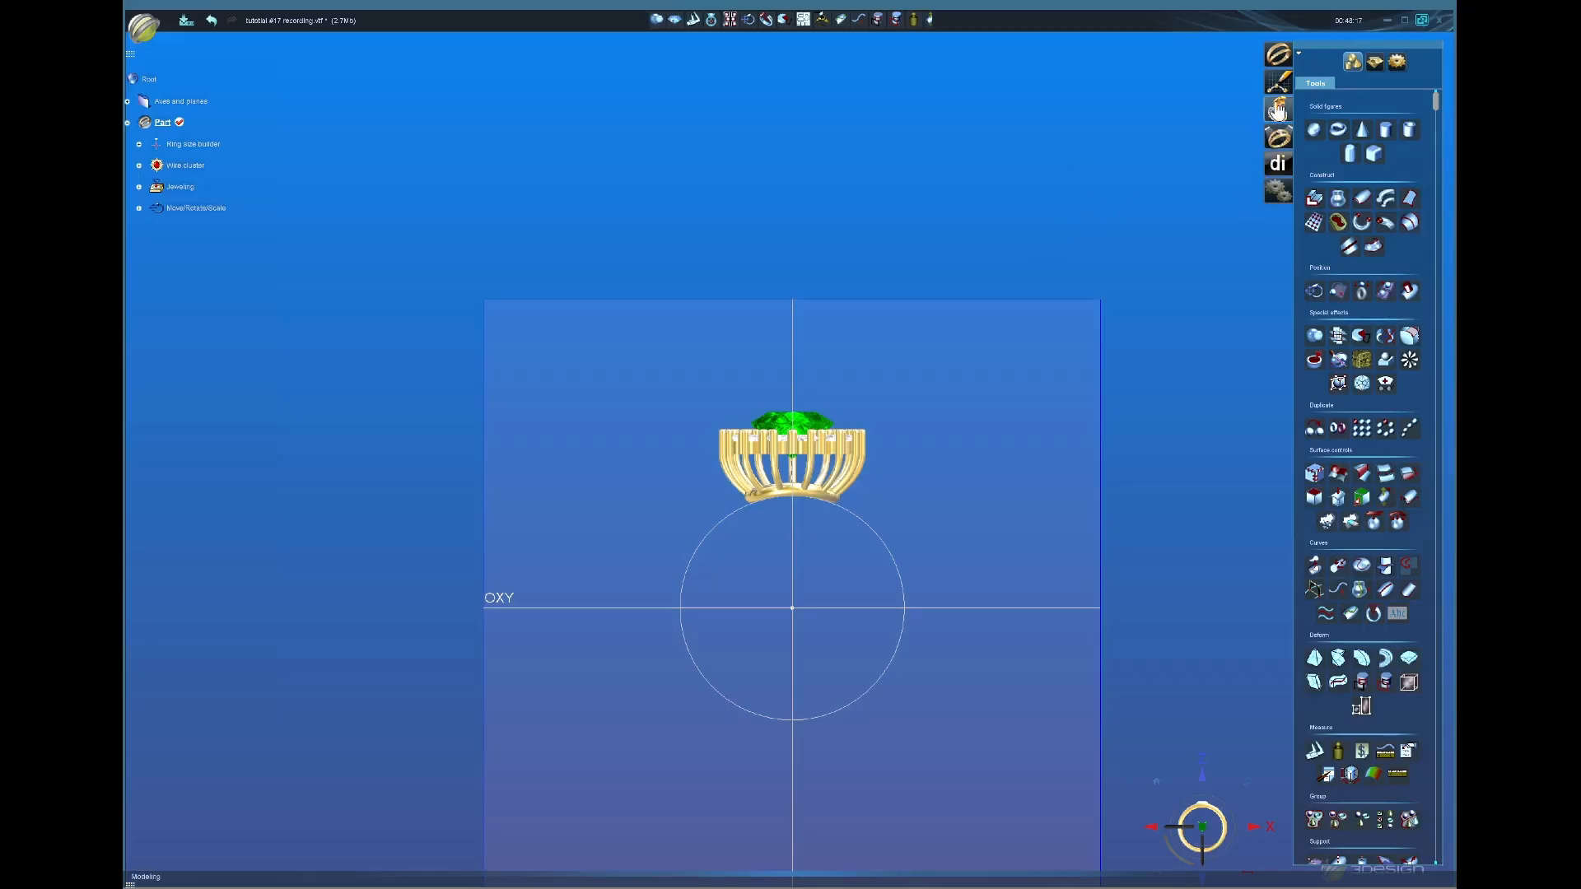
Step: Start a new sketch with the view centred on the ring-size circle
{"action": "left_click", "coordinate": [1279, 87]}
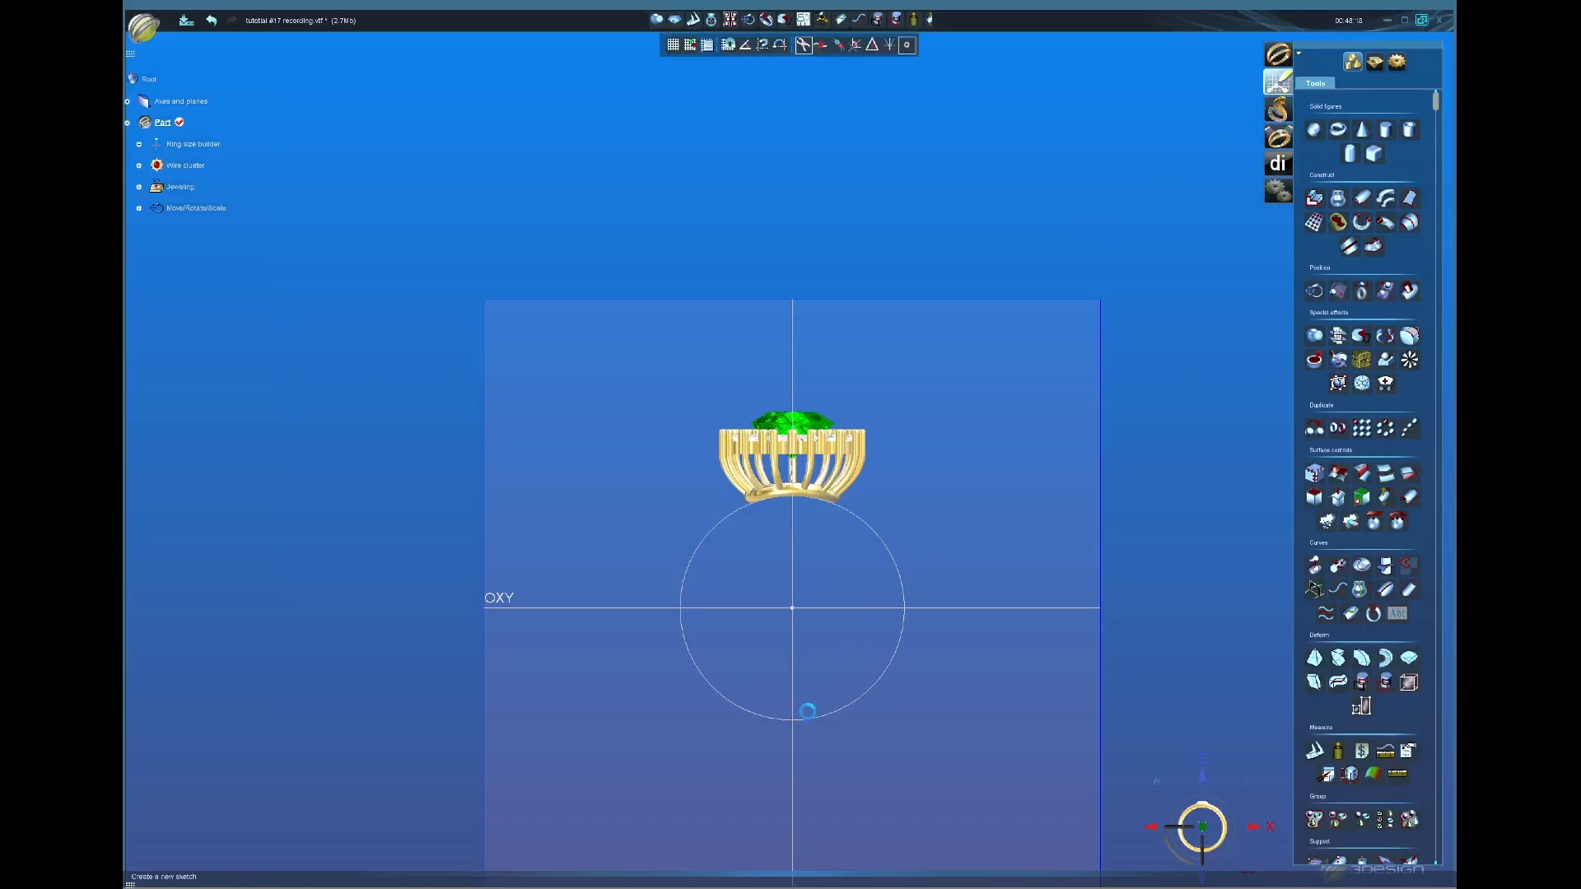
{"action": "middle_click_drag", "start_coordinate": [795, 722], "coordinate": [792, 530]}
{"action": "scroll", "coordinate": [832, 509], "scroll_direction": "up", "scroll_amount": 3}
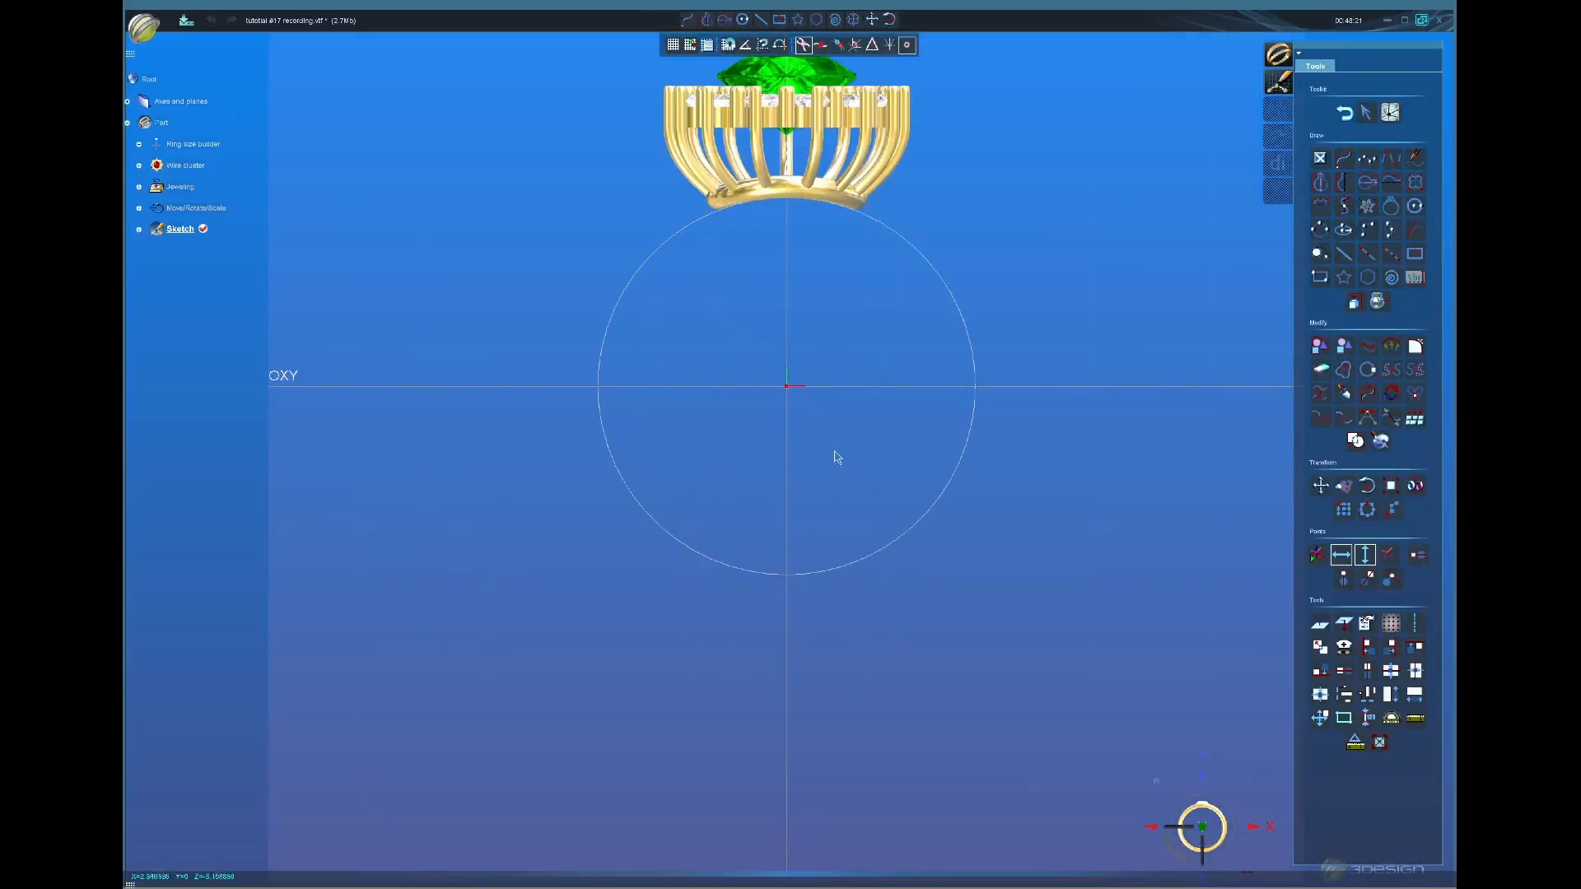
{"action": "middle_click_drag", "start_coordinate": [875, 397], "coordinate": [889, 459]}
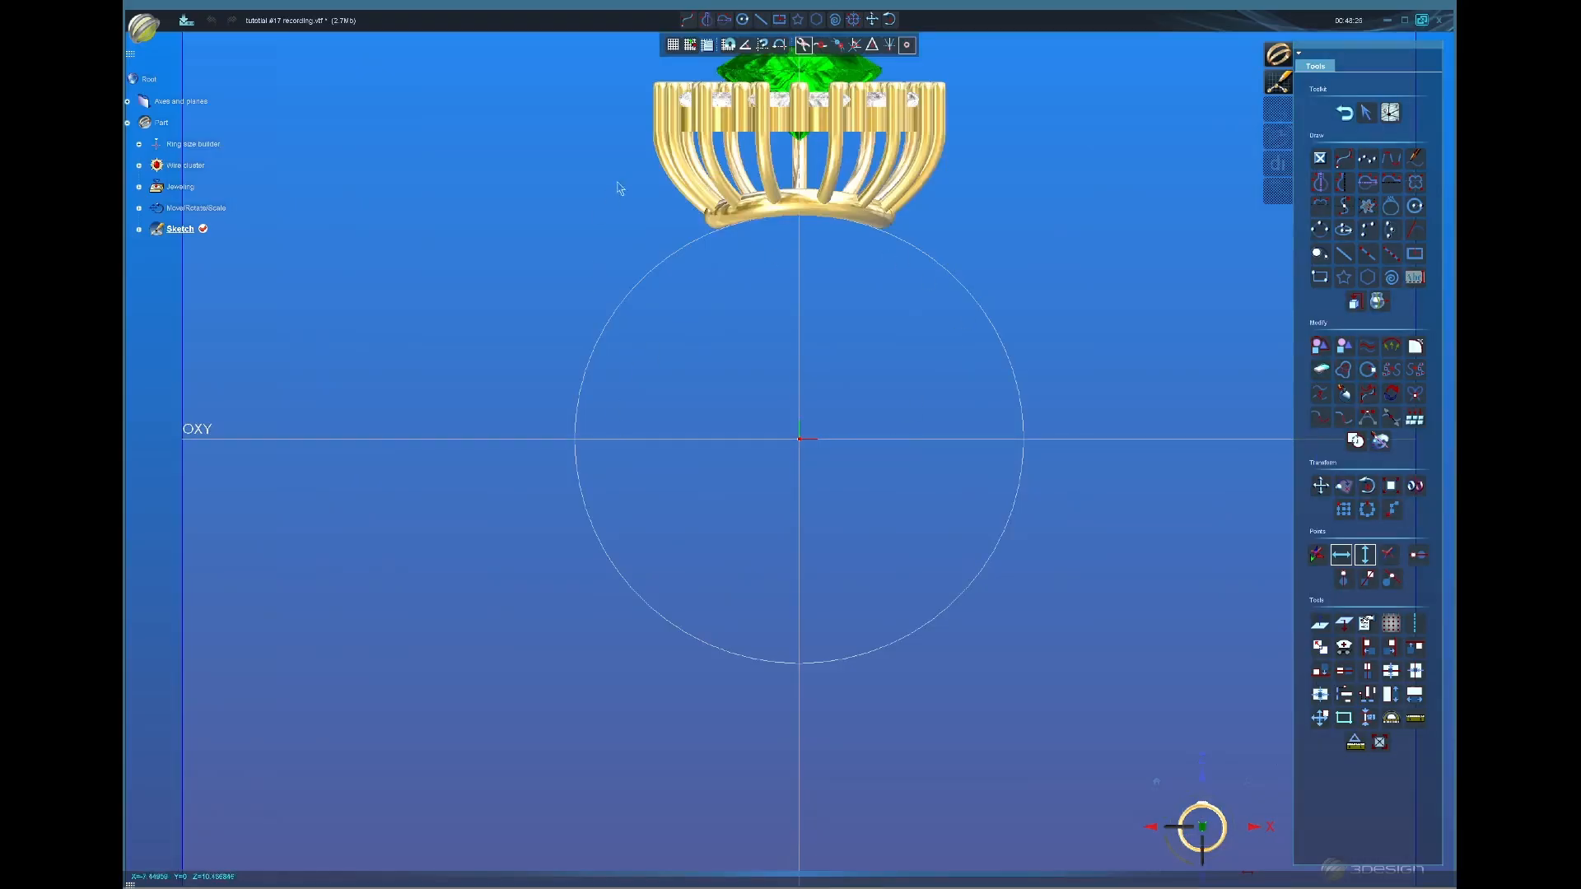
{"action": "scroll", "coordinate": [901, 251], "scroll_direction": "down", "scroll_amount": 1}
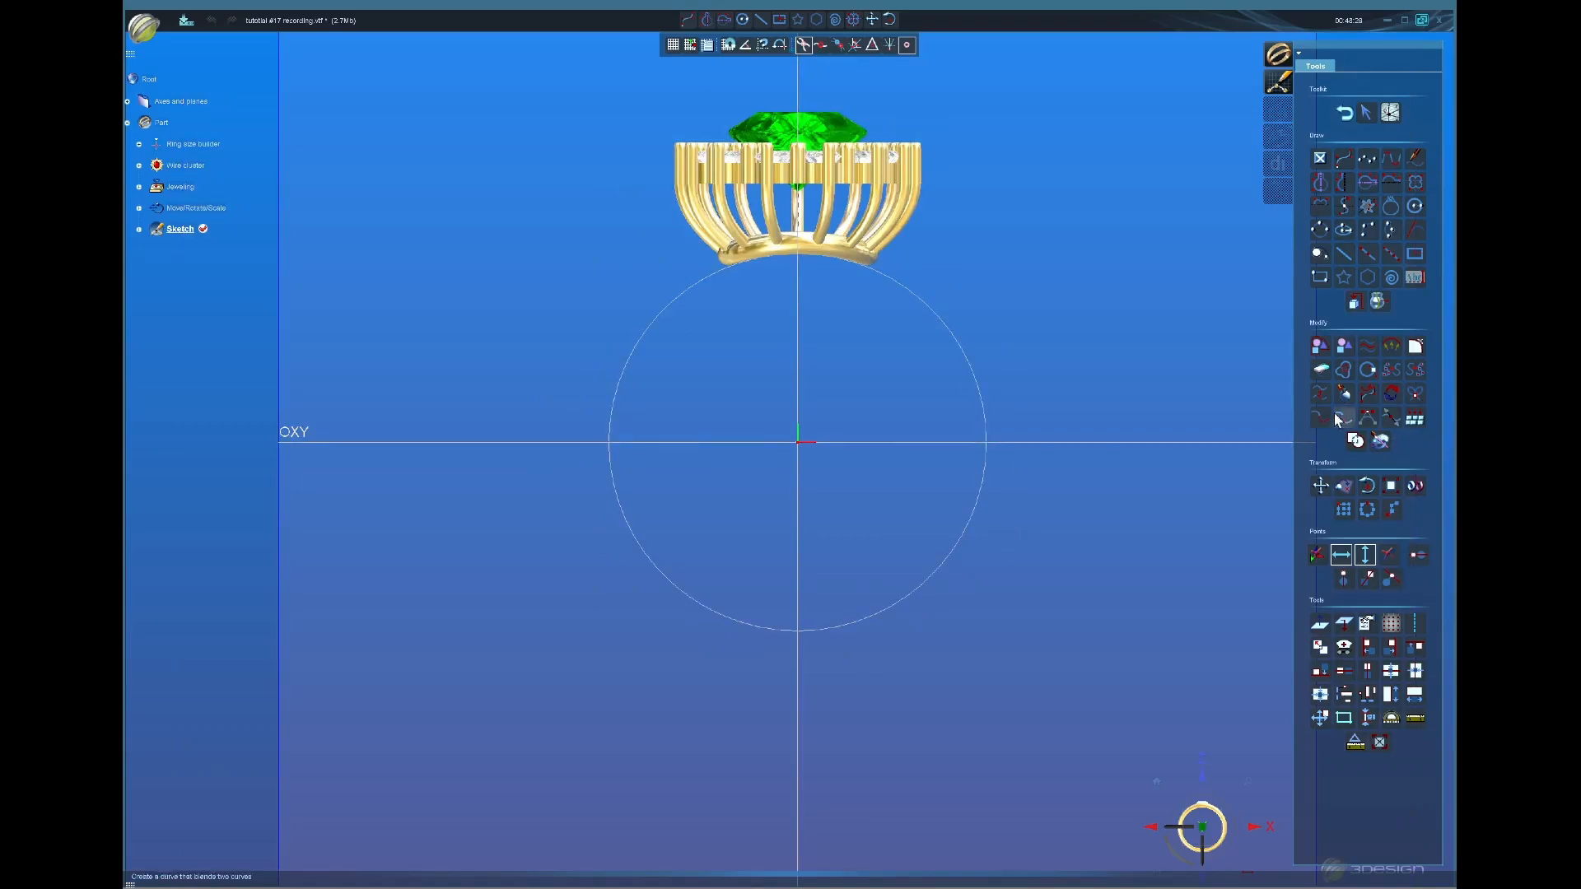
Step: Draw Rectangle1 centred on the origin with rounded fillet corners
{"action": "left_click", "coordinate": [1320, 279]}
{"action": "left_click", "coordinate": [755, 425]}
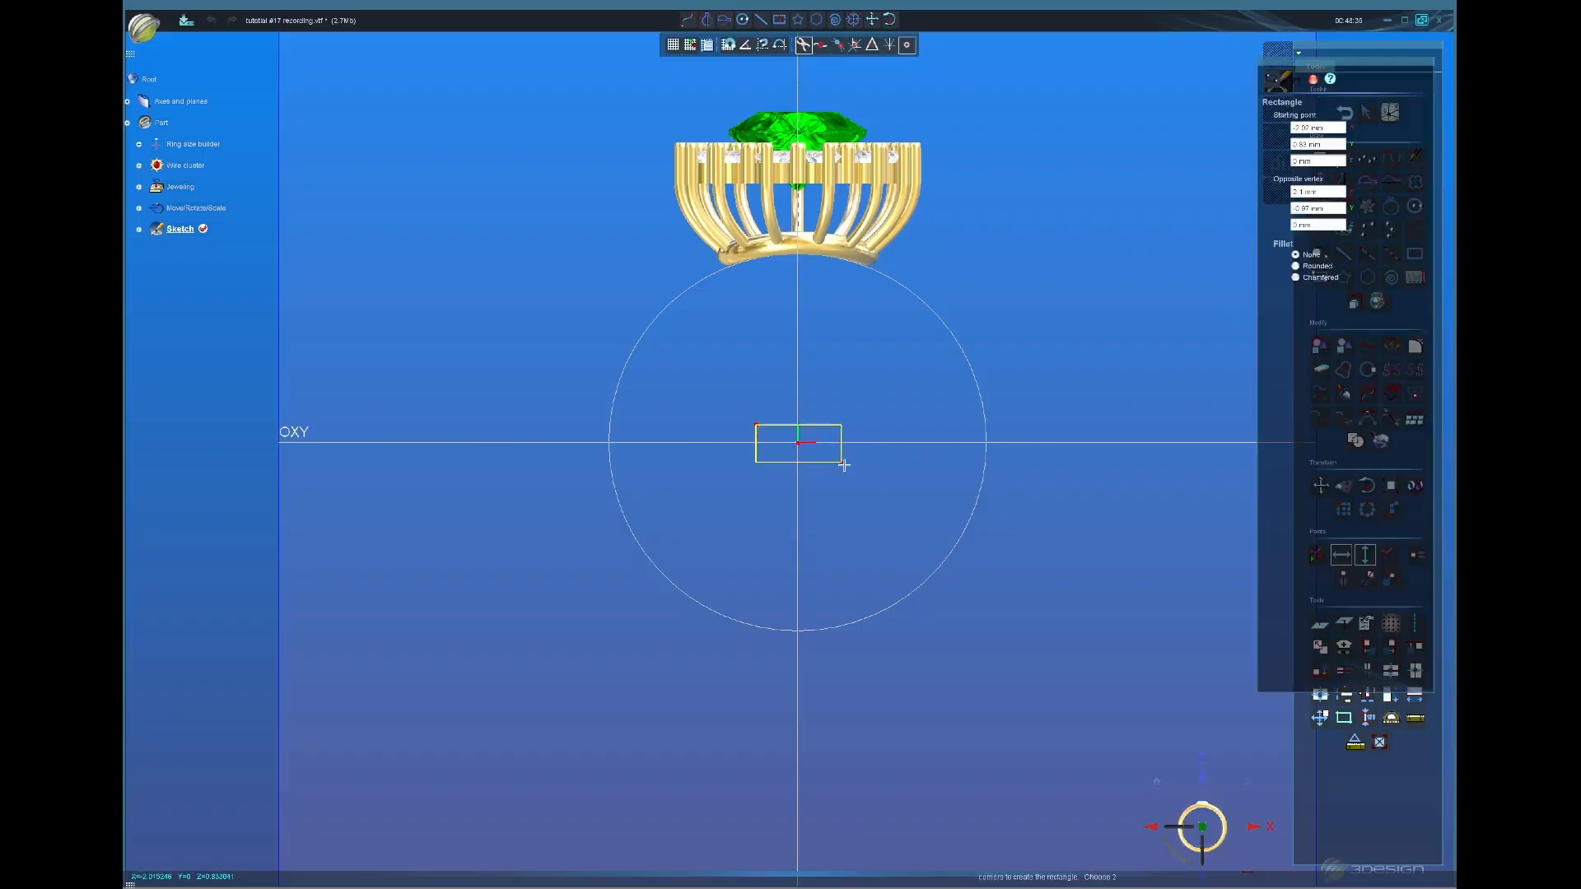
{"action": "left_click", "coordinate": [843, 461]}
{"action": "left_click", "coordinate": [1285, 428]}
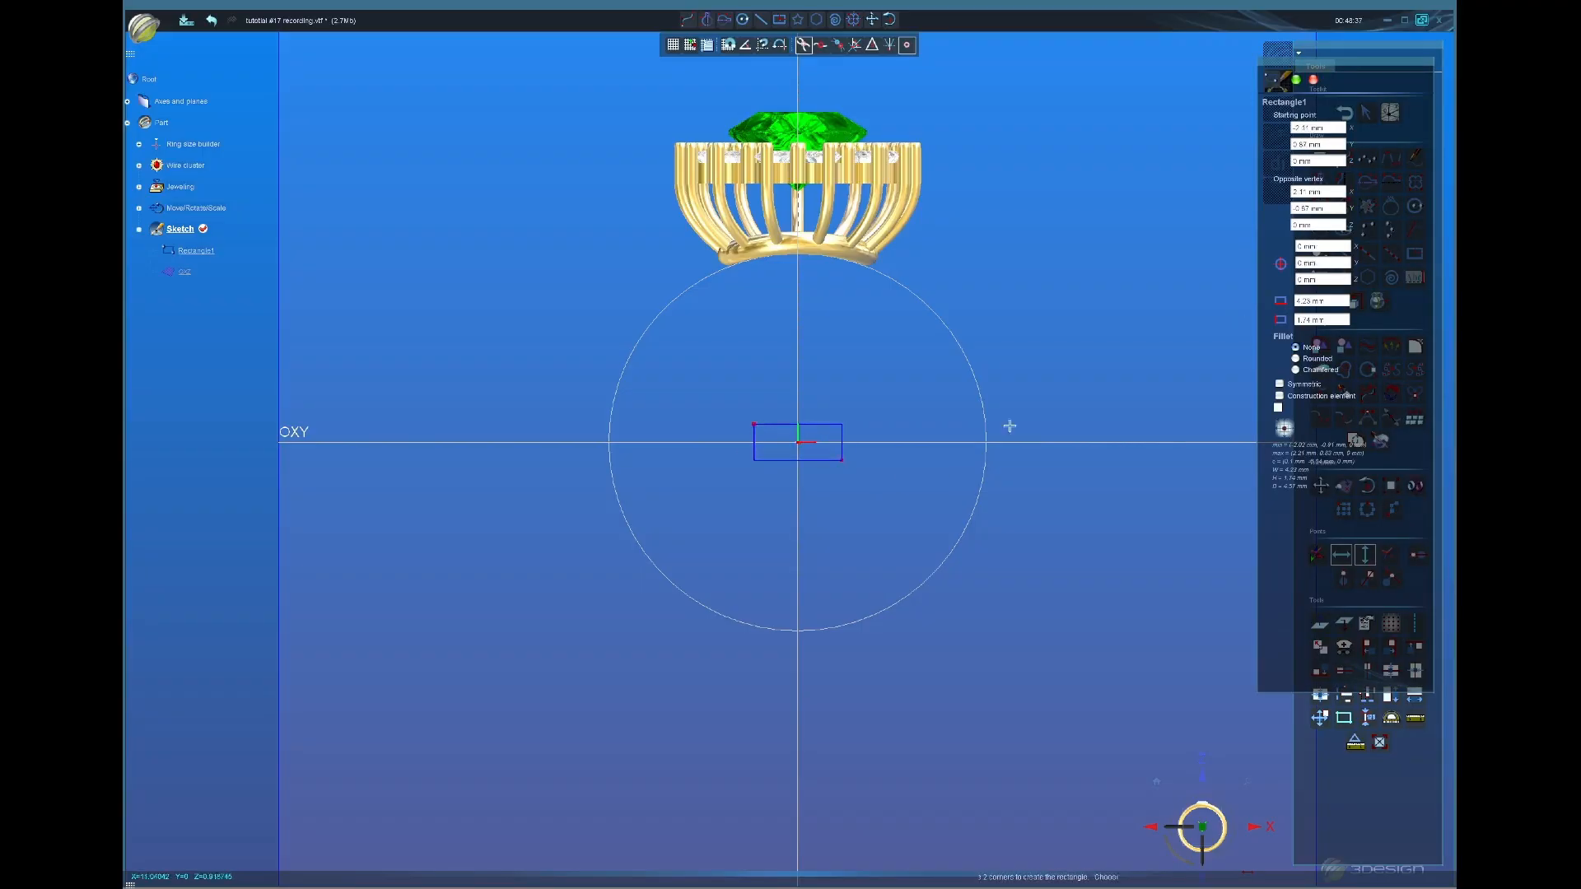
{"action": "scroll", "coordinate": [808, 398], "scroll_direction": "up", "scroll_amount": 3}
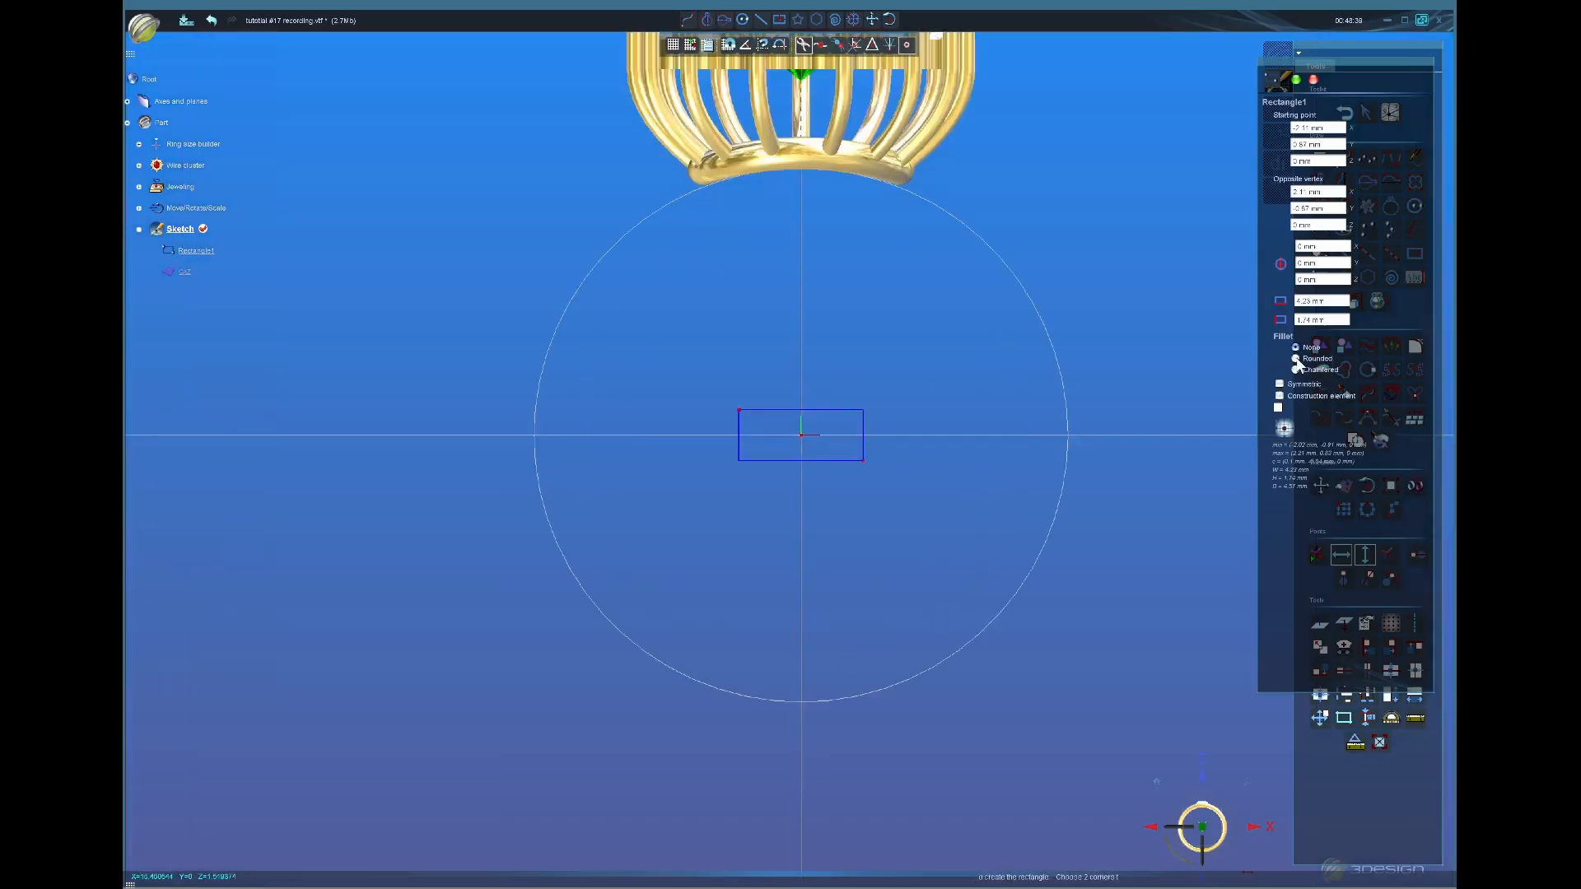
{"action": "left_click", "coordinate": [1295, 359]}
{"action": "left_click", "coordinate": [1350, 382]}
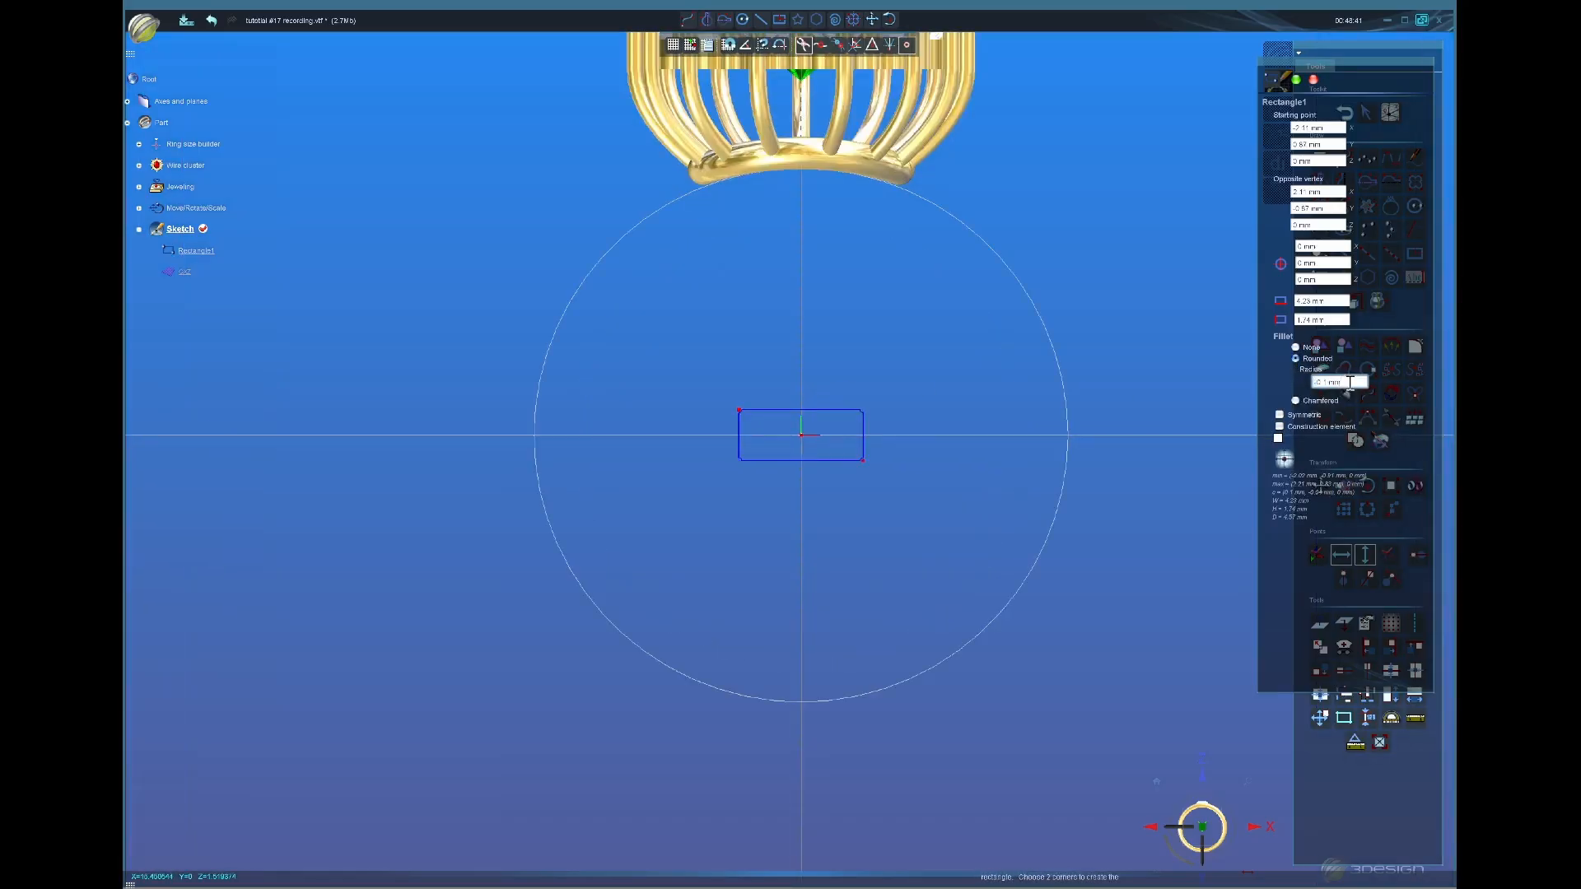
{"action": "left_click", "coordinate": [1296, 79]}
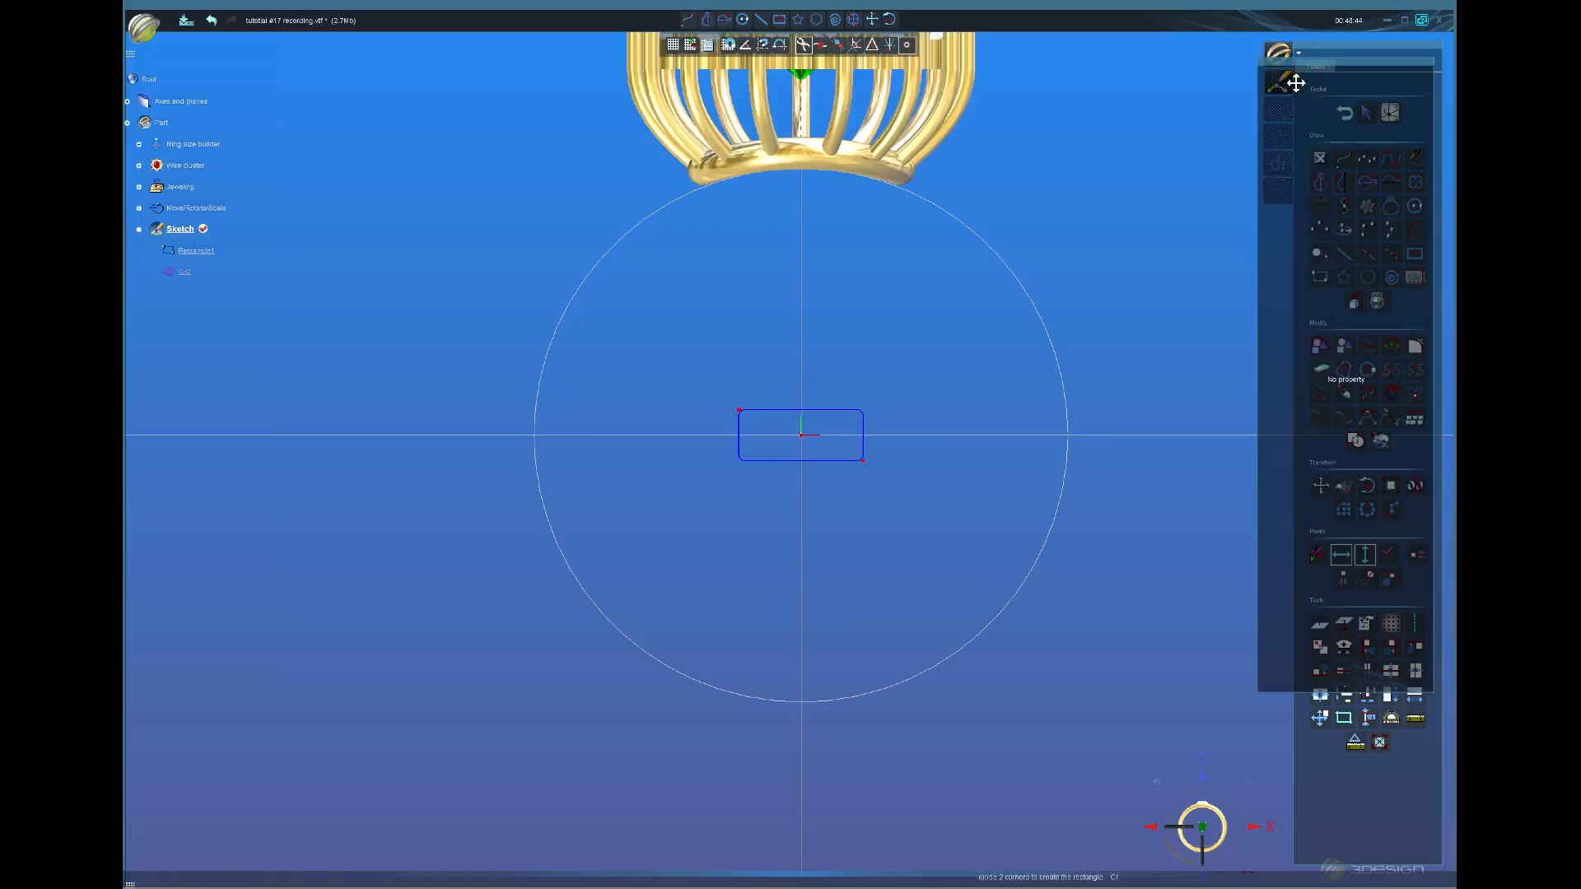
Step: Draw Curve1 as a symmetric closed curve with five control points and a flat bottom
{"action": "left_click", "coordinate": [1317, 184]}
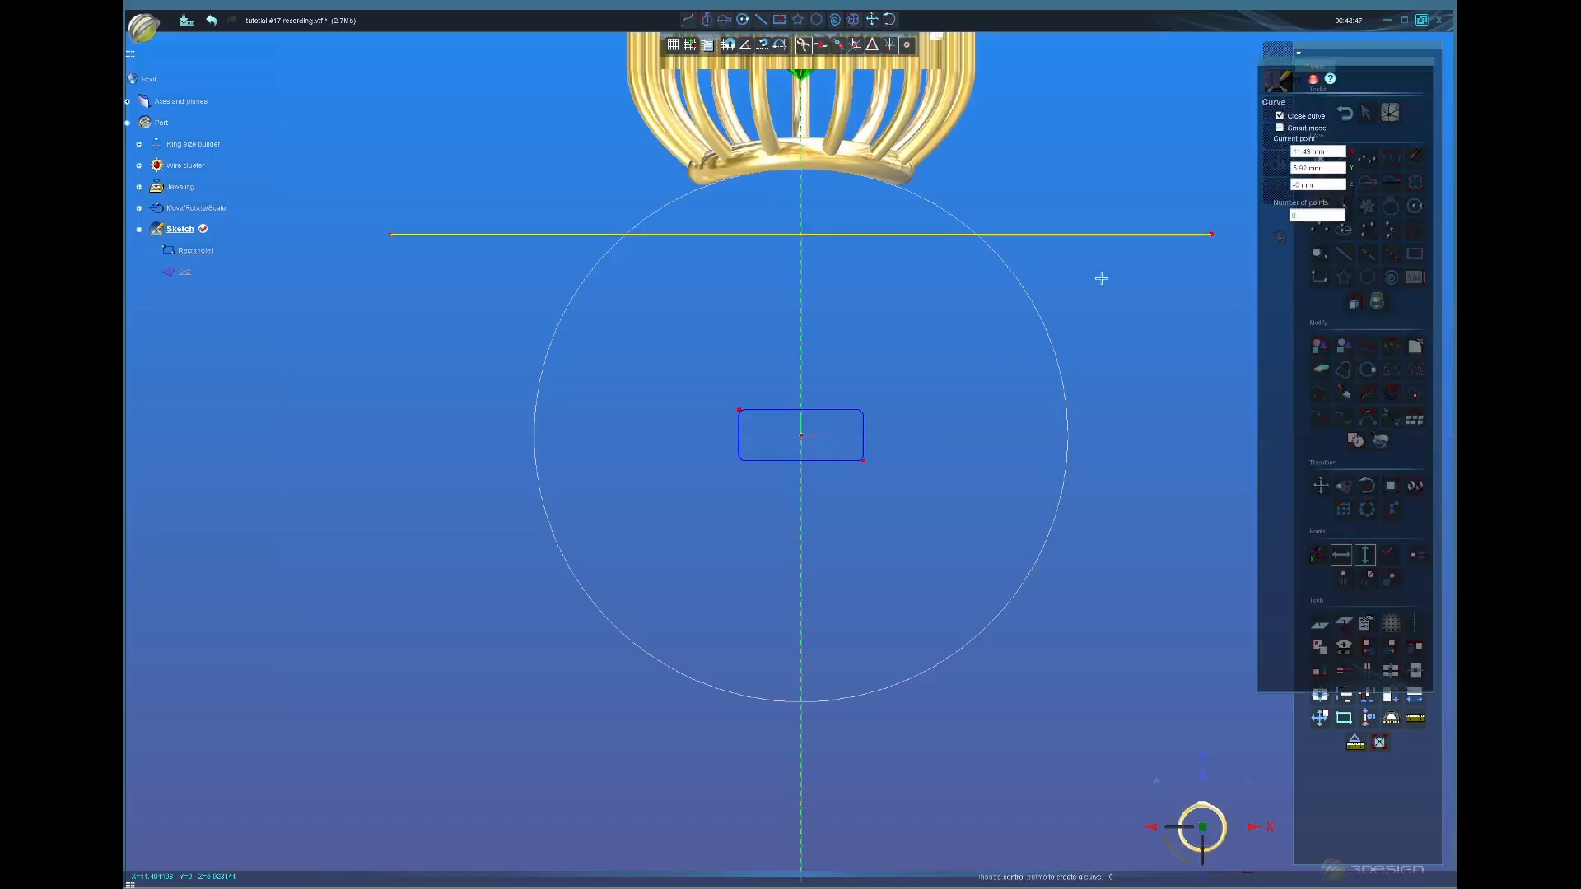
{"action": "scroll", "coordinate": [857, 381], "scroll_direction": "up", "scroll_amount": 5}
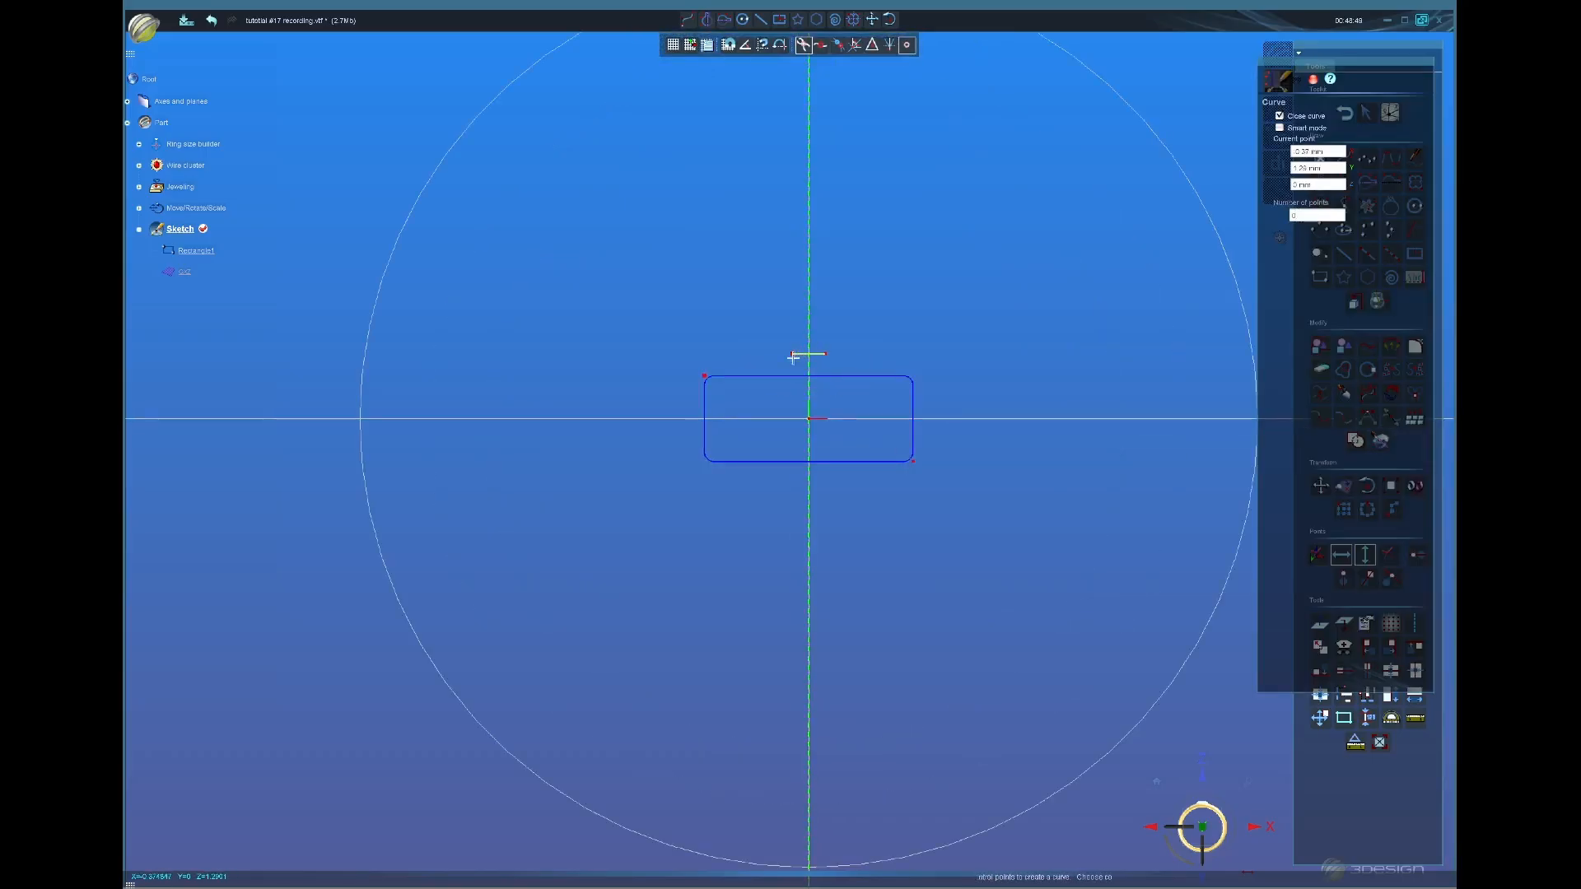
{"action": "left_click", "coordinate": [791, 359]}
{"action": "left_click", "coordinate": [759, 367]}
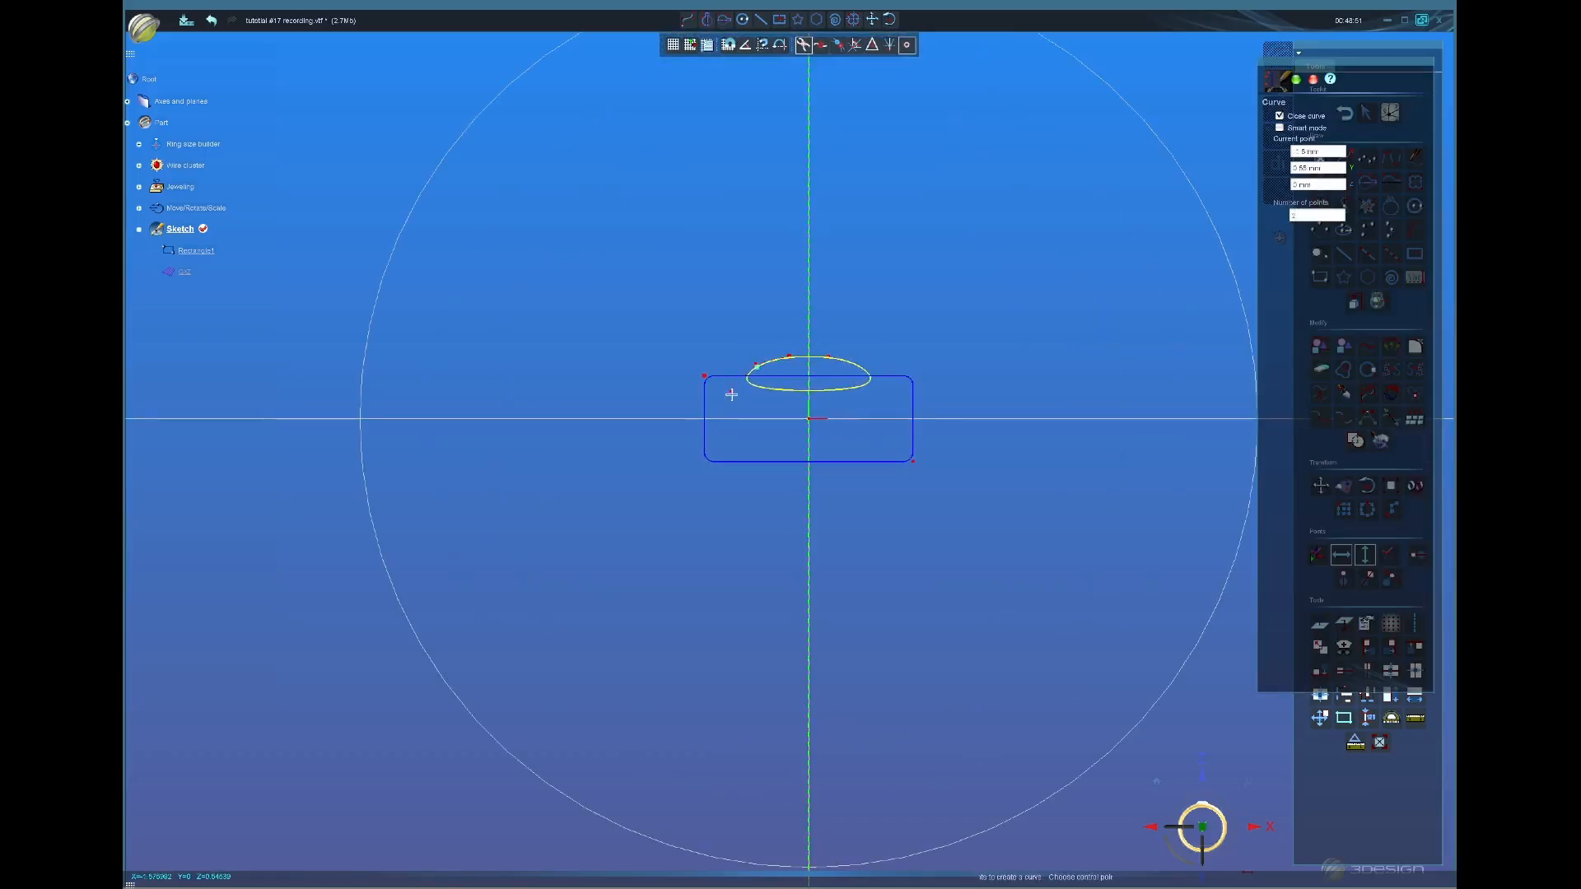
{"action": "left_click", "coordinate": [729, 395]}
{"action": "left_click", "coordinate": [722, 419]}
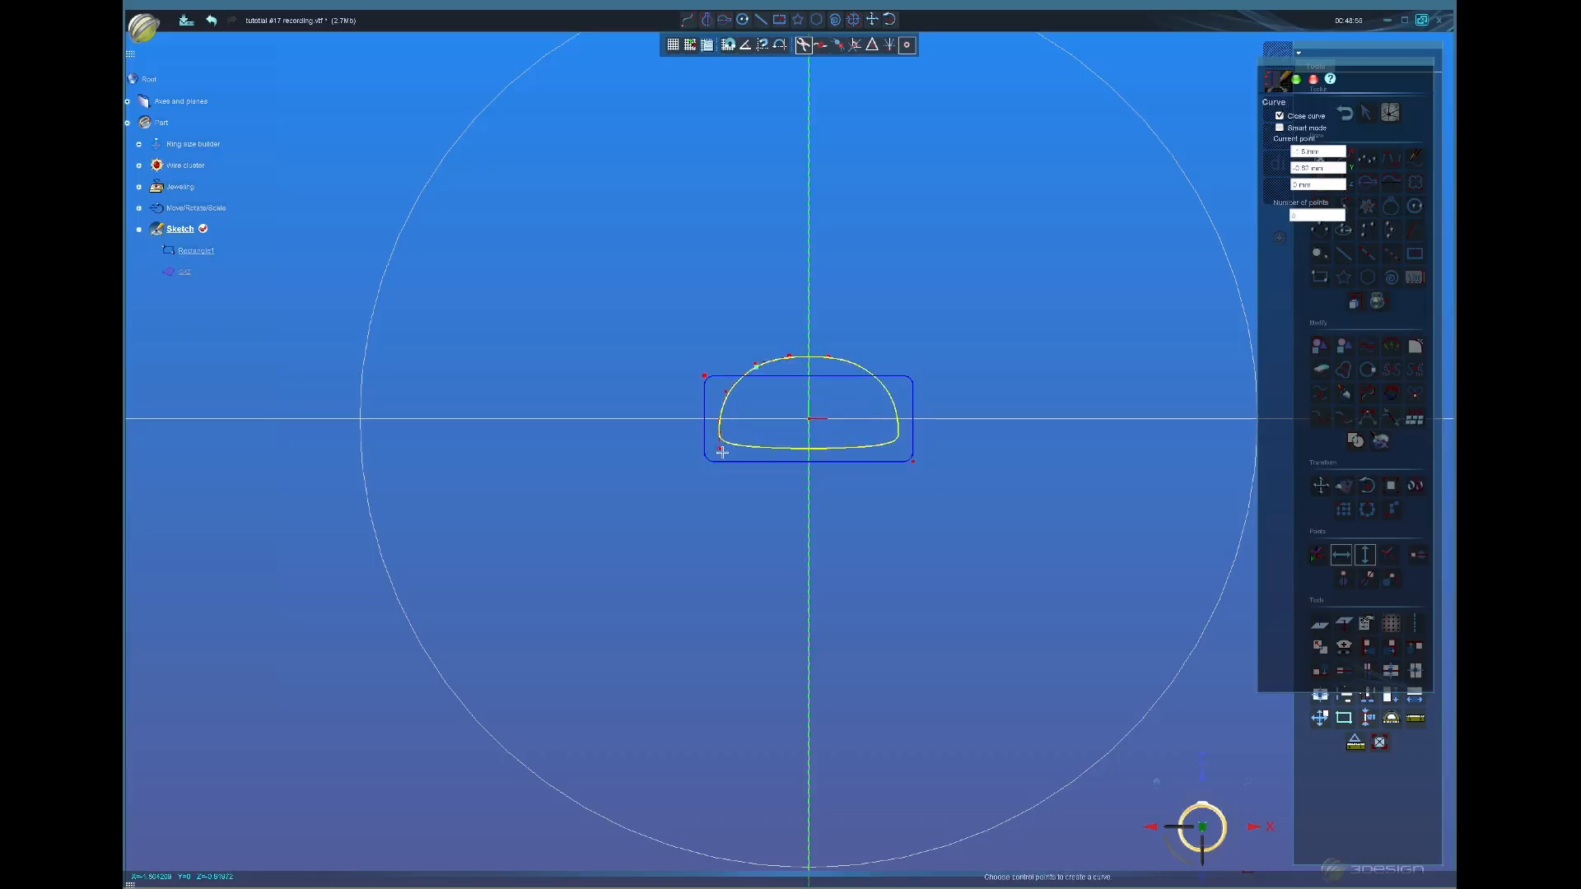
{"action": "left_click", "coordinate": [722, 451]}
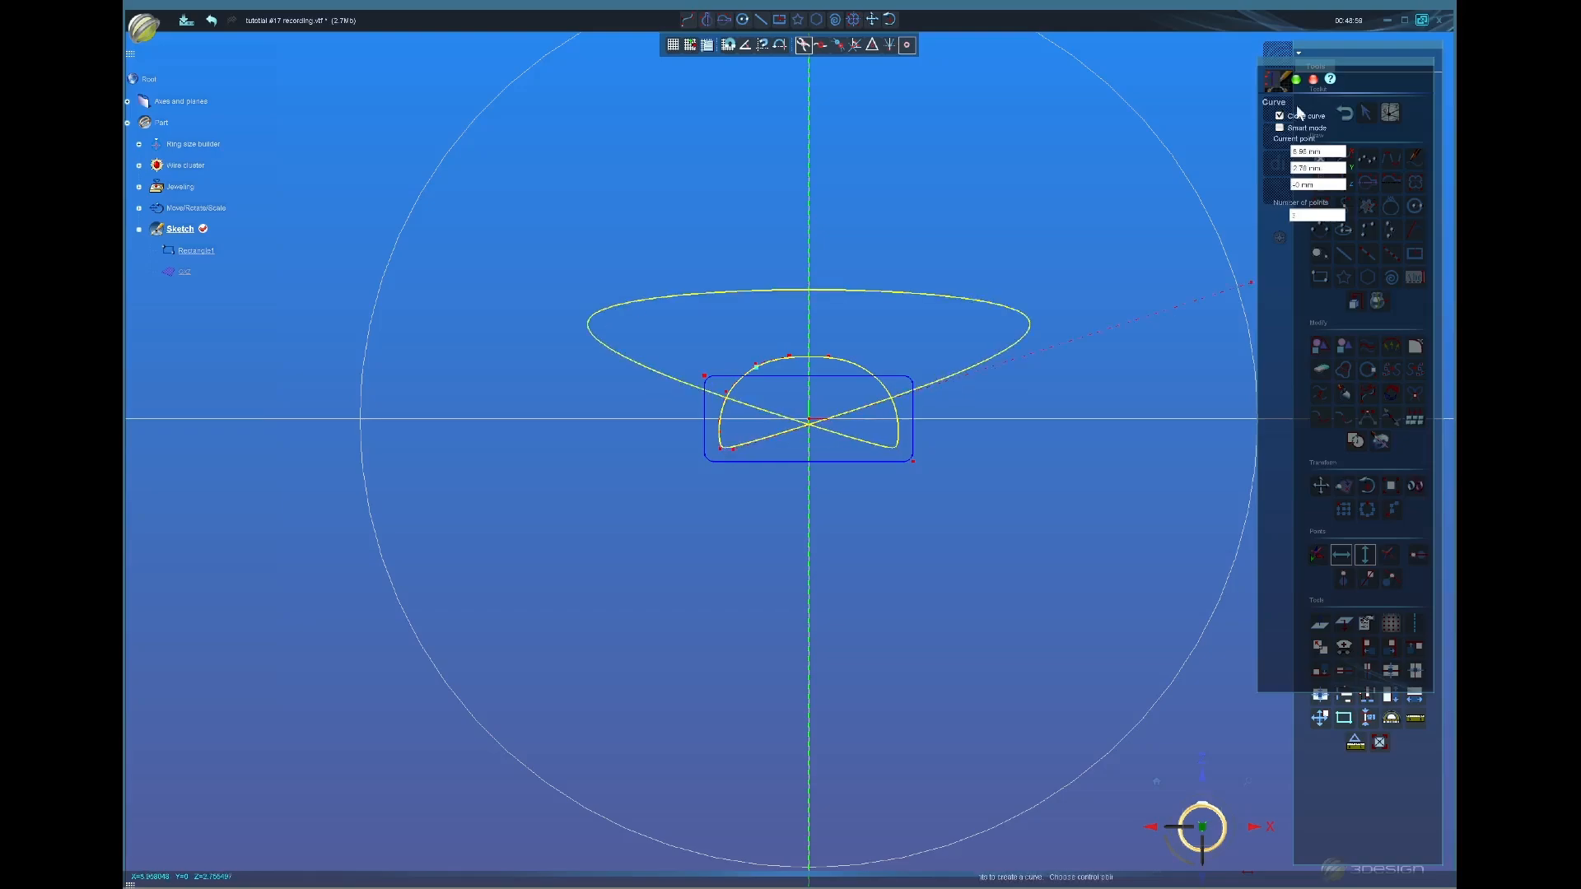
{"action": "left_click", "coordinate": [1296, 79]}
Step: Drag Curve1's control points to reshape it into a smooth arch
{"action": "scroll", "coordinate": [793, 362], "scroll_direction": "up", "scroll_amount": 2}
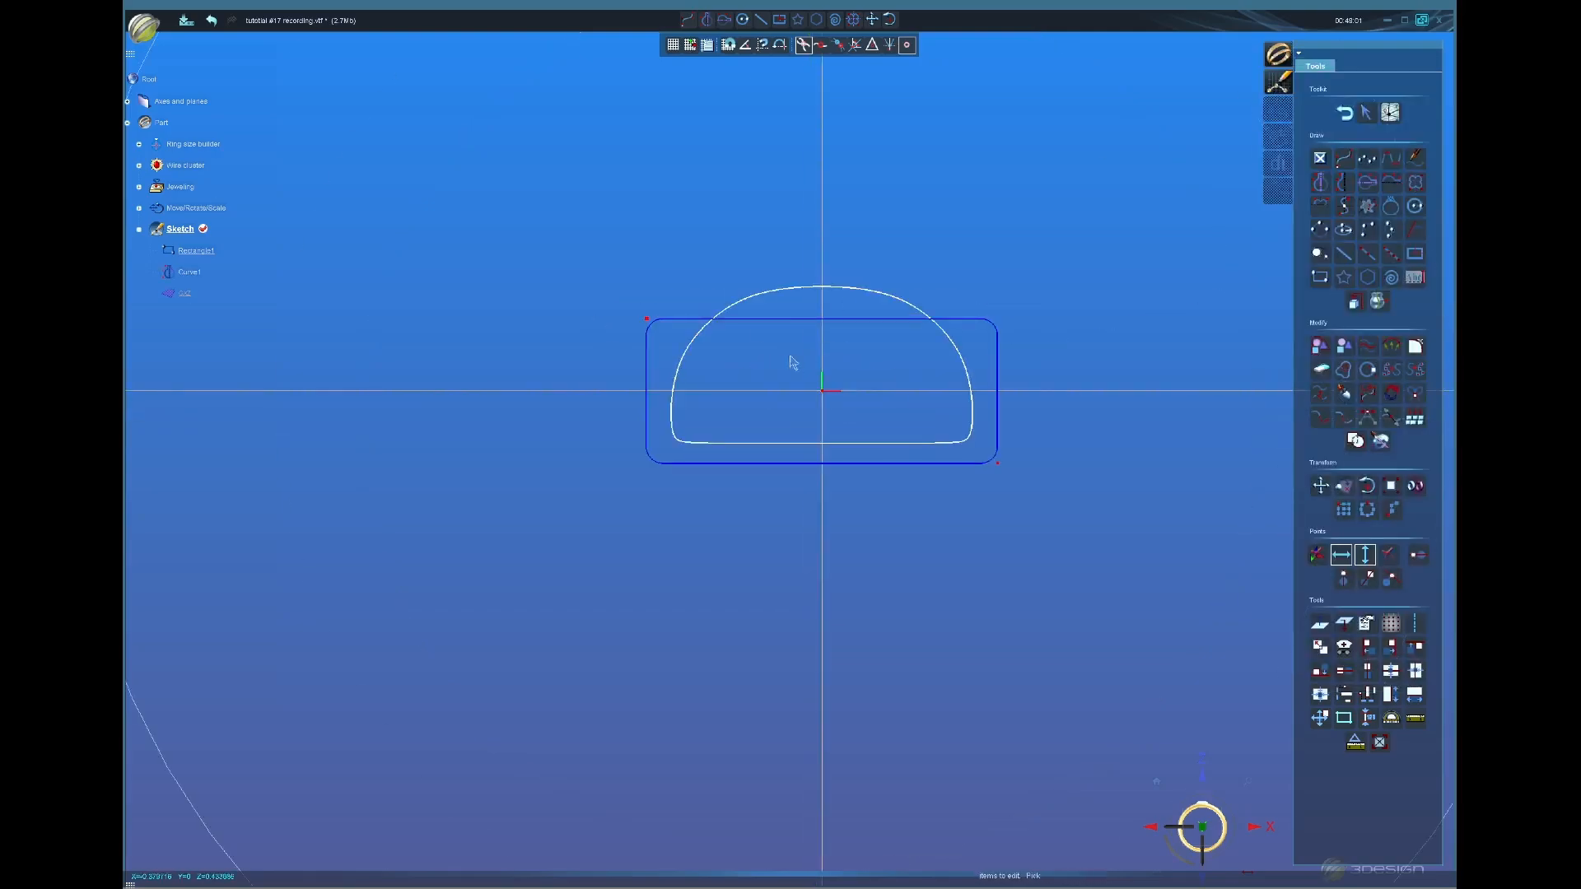
{"action": "left_click", "coordinate": [761, 304]}
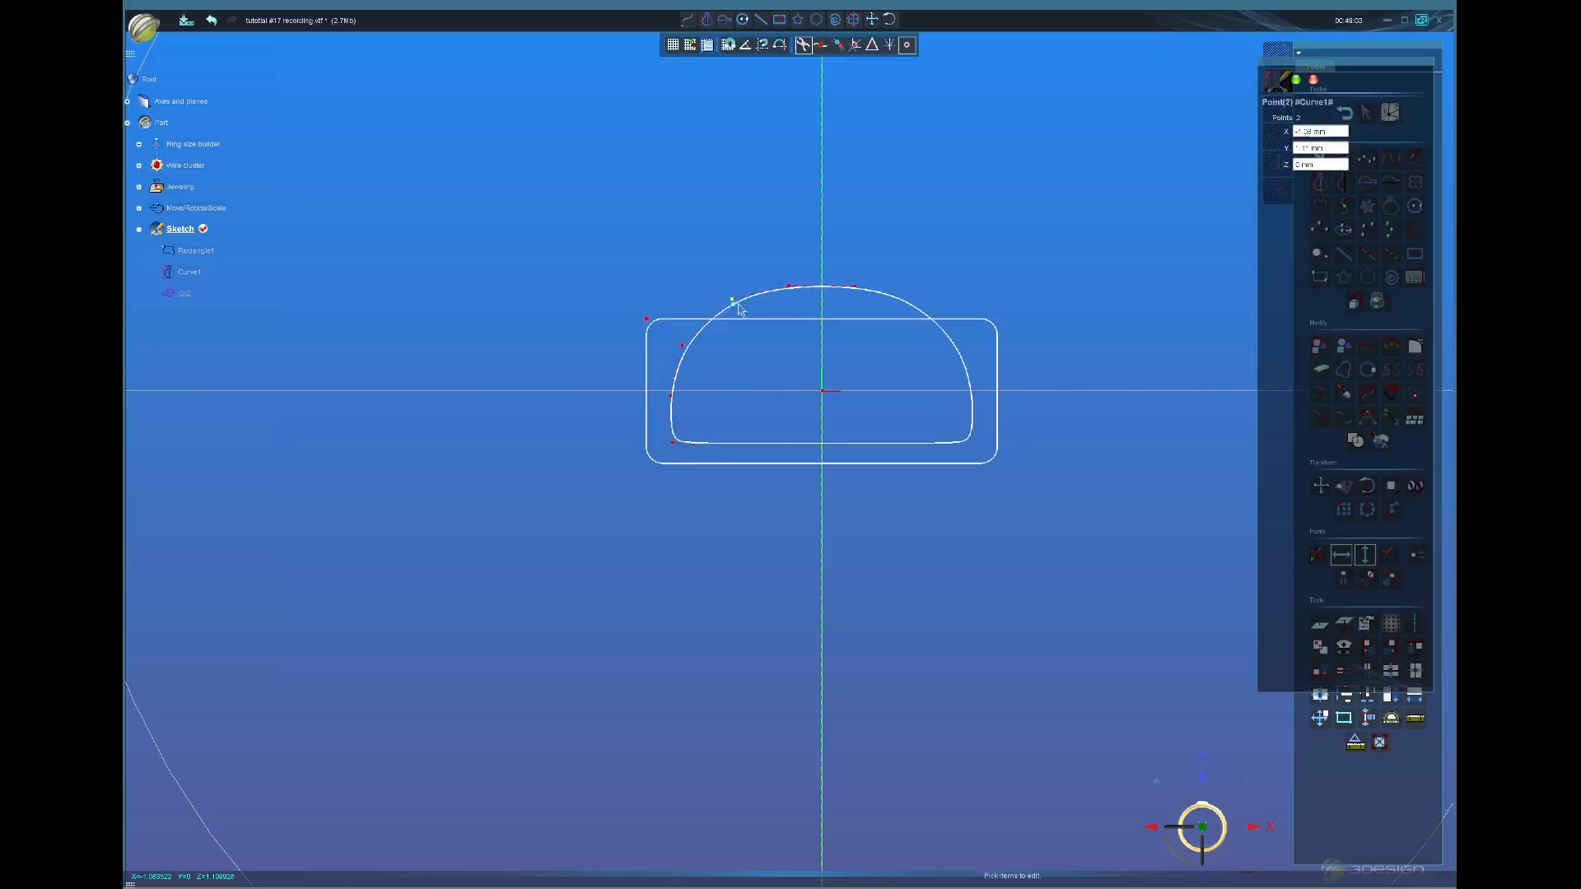
{"action": "left_click_drag", "start_coordinate": [683, 348], "coordinate": [688, 363]}
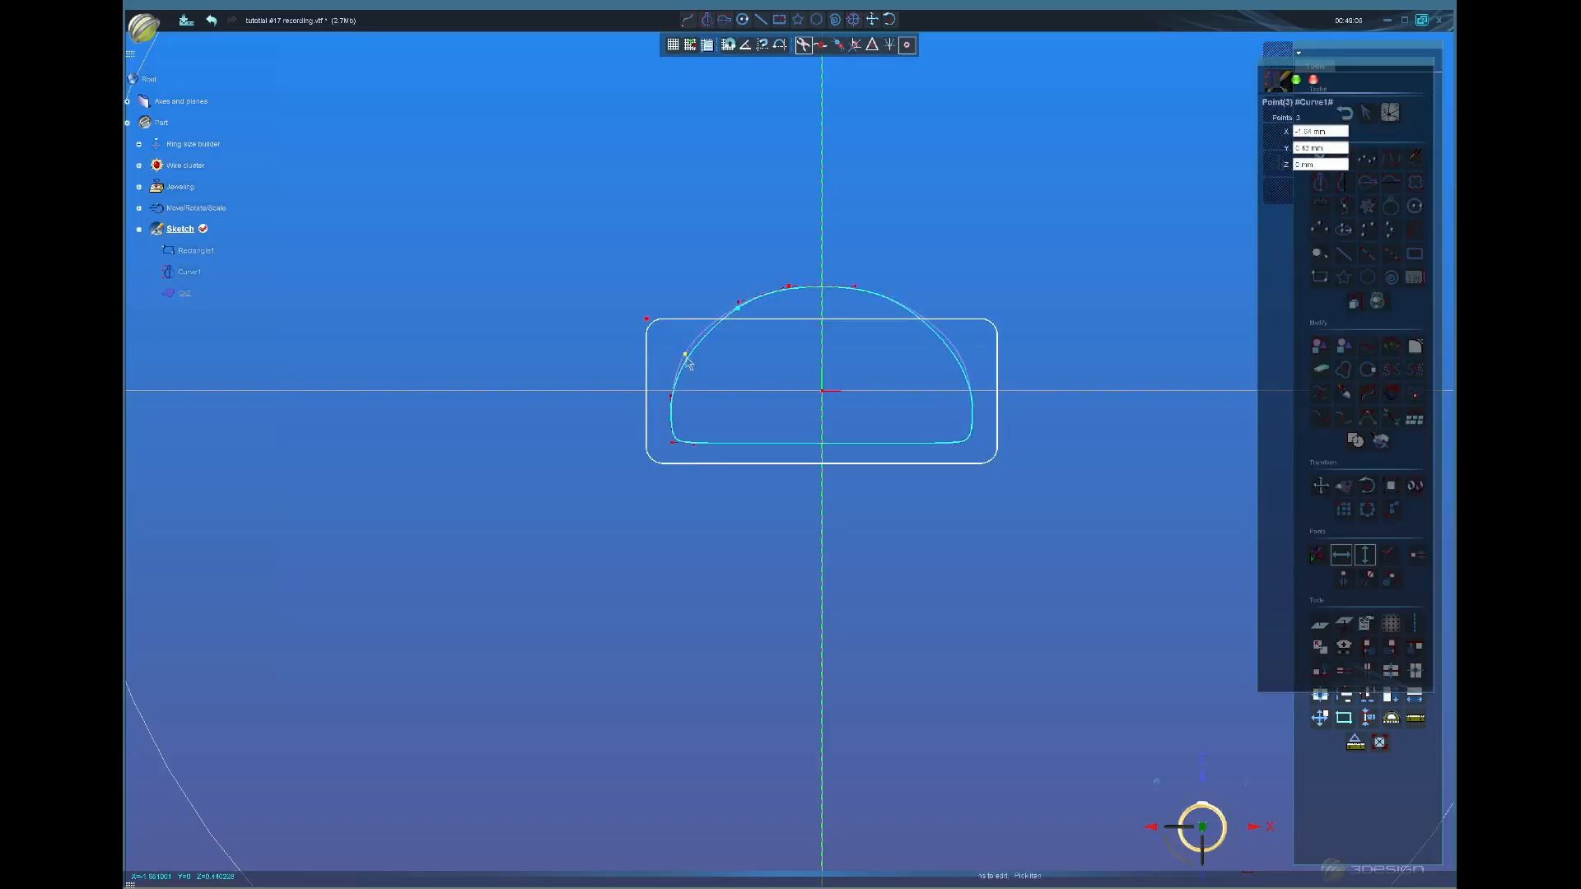
{"action": "mouse_move", "coordinate": [673, 423]}
{"action": "left_mouse_down"}
{"action": "mouse_move", "coordinate": [690, 451]}
{"action": "mouse_move", "coordinate": [675, 430]}
{"action": "left_mouse_up"}
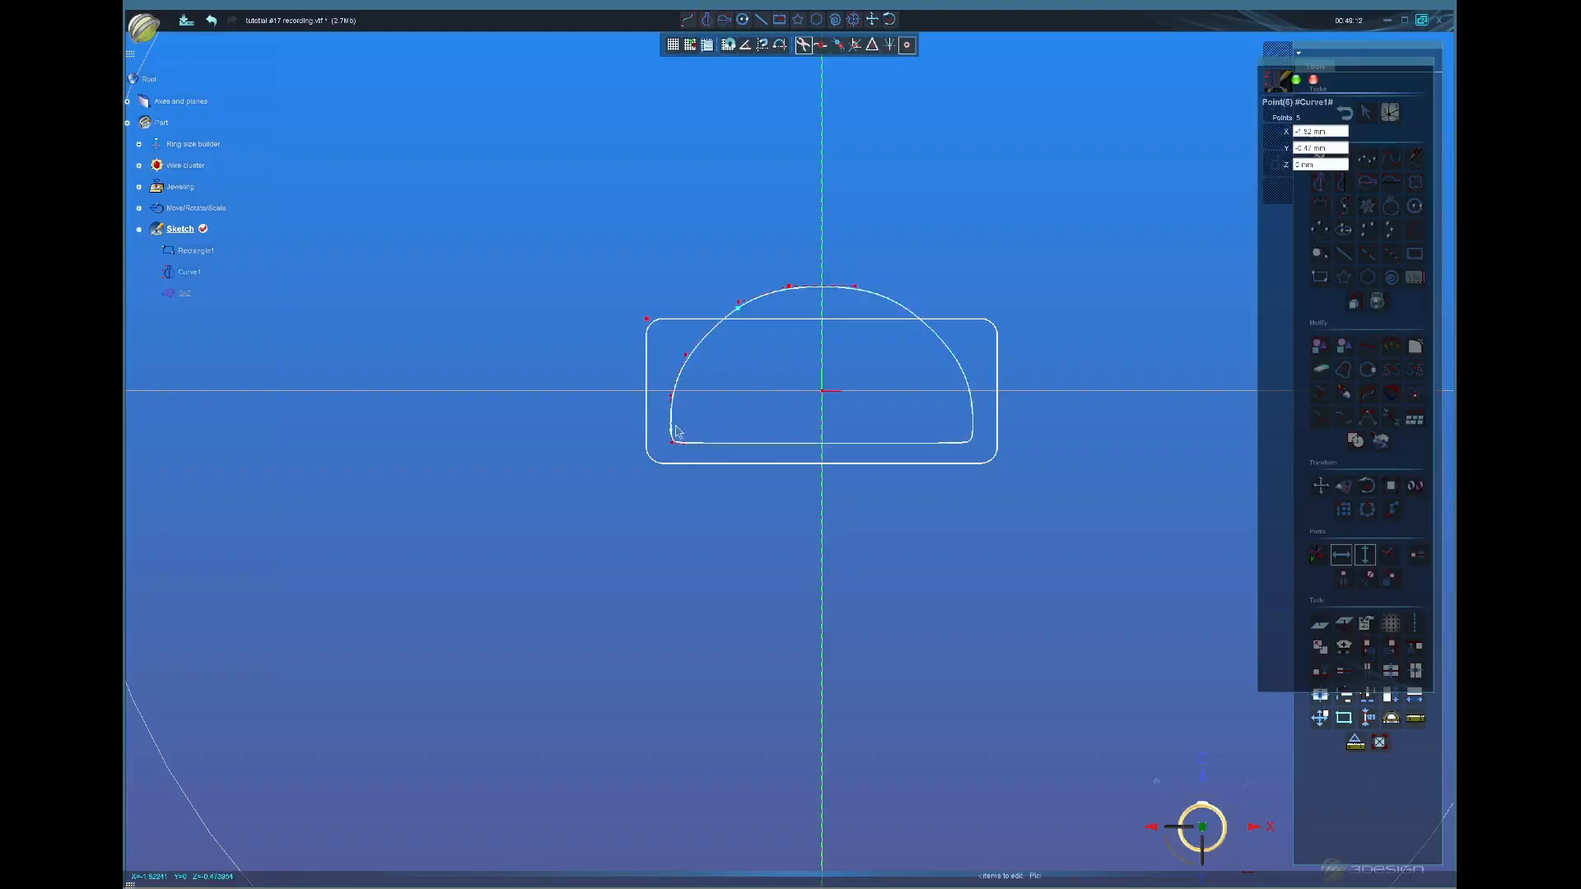
{"action": "left_click", "coordinate": [688, 357]}
{"action": "left_click_drag", "start_coordinate": [692, 361], "coordinate": [689, 345]}
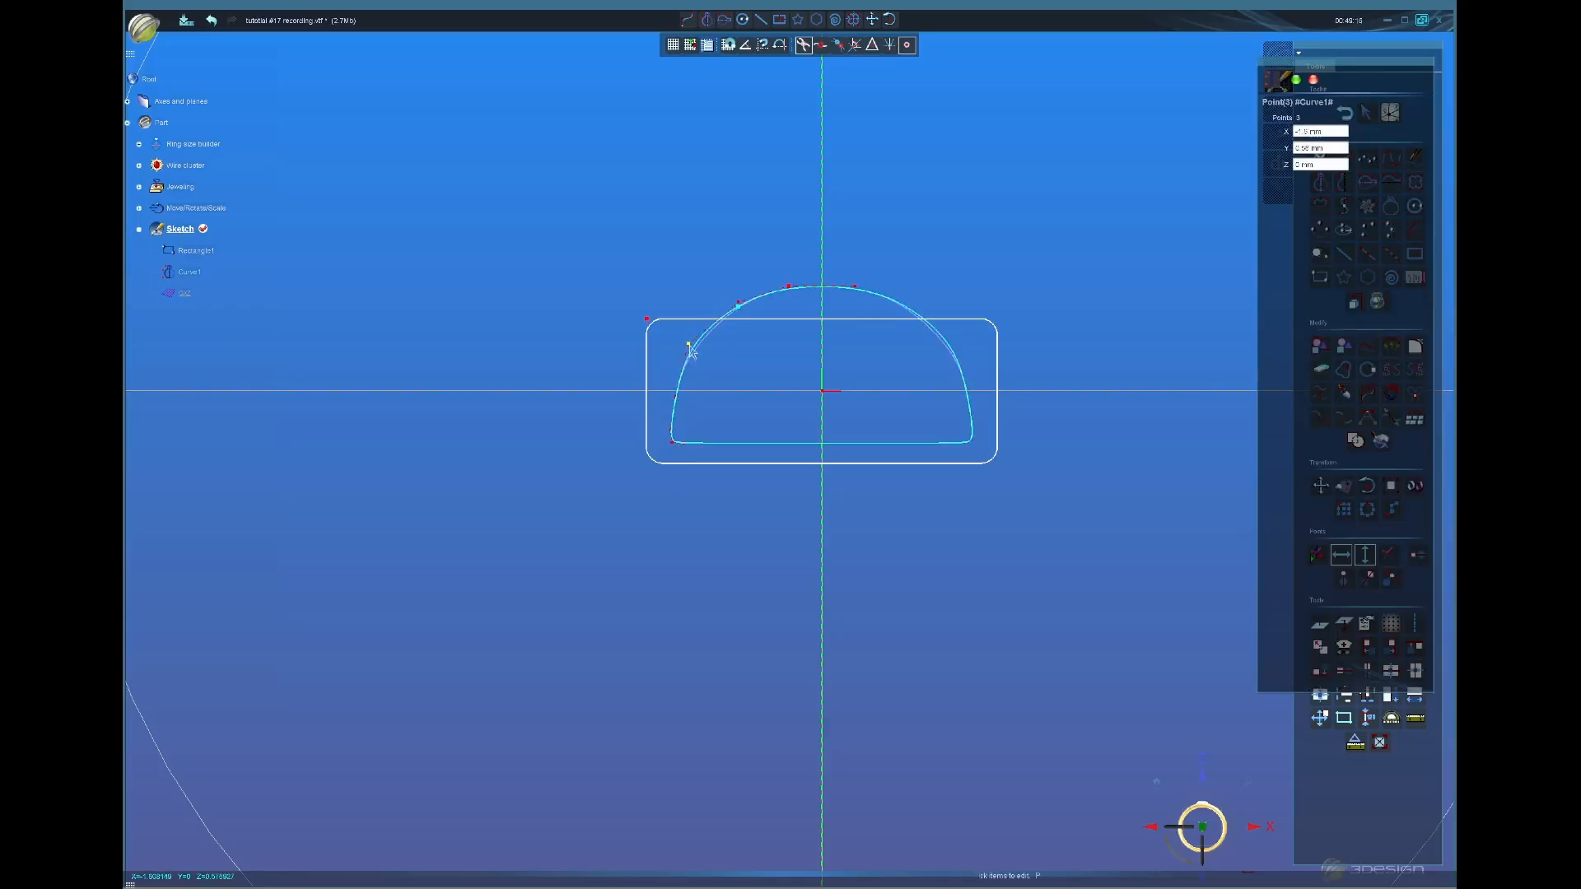
{"action": "left_click_drag", "start_coordinate": [786, 289], "coordinate": [695, 352]}
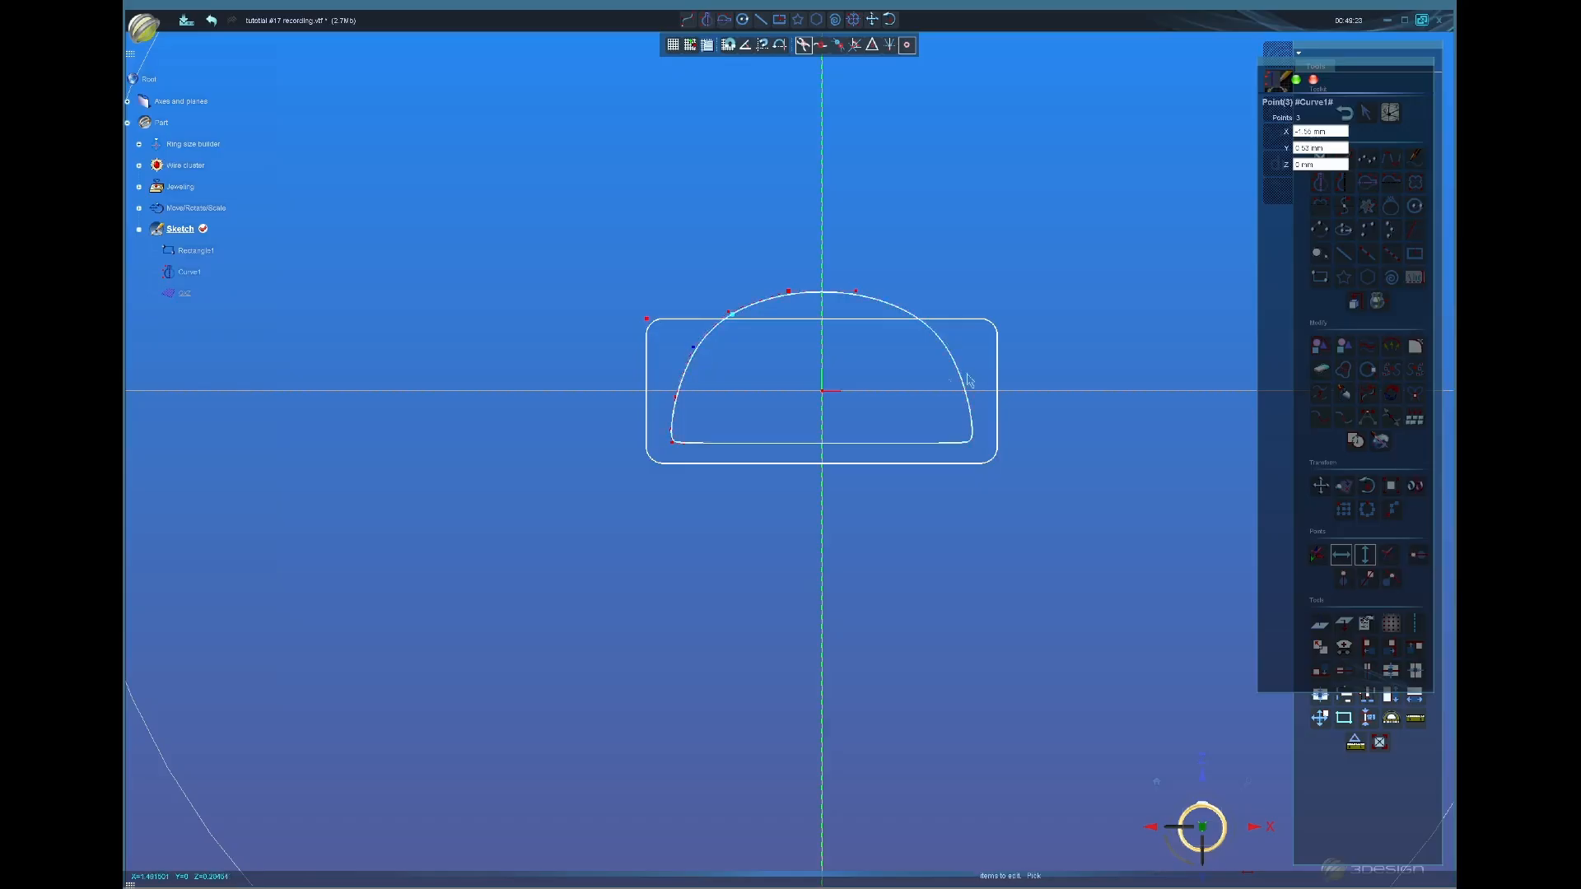
Step: Validate the curve edits and add Circle1 centred on the origin
{"action": "left_click", "coordinate": [1296, 80]}
{"action": "left_click", "coordinate": [1413, 208]}
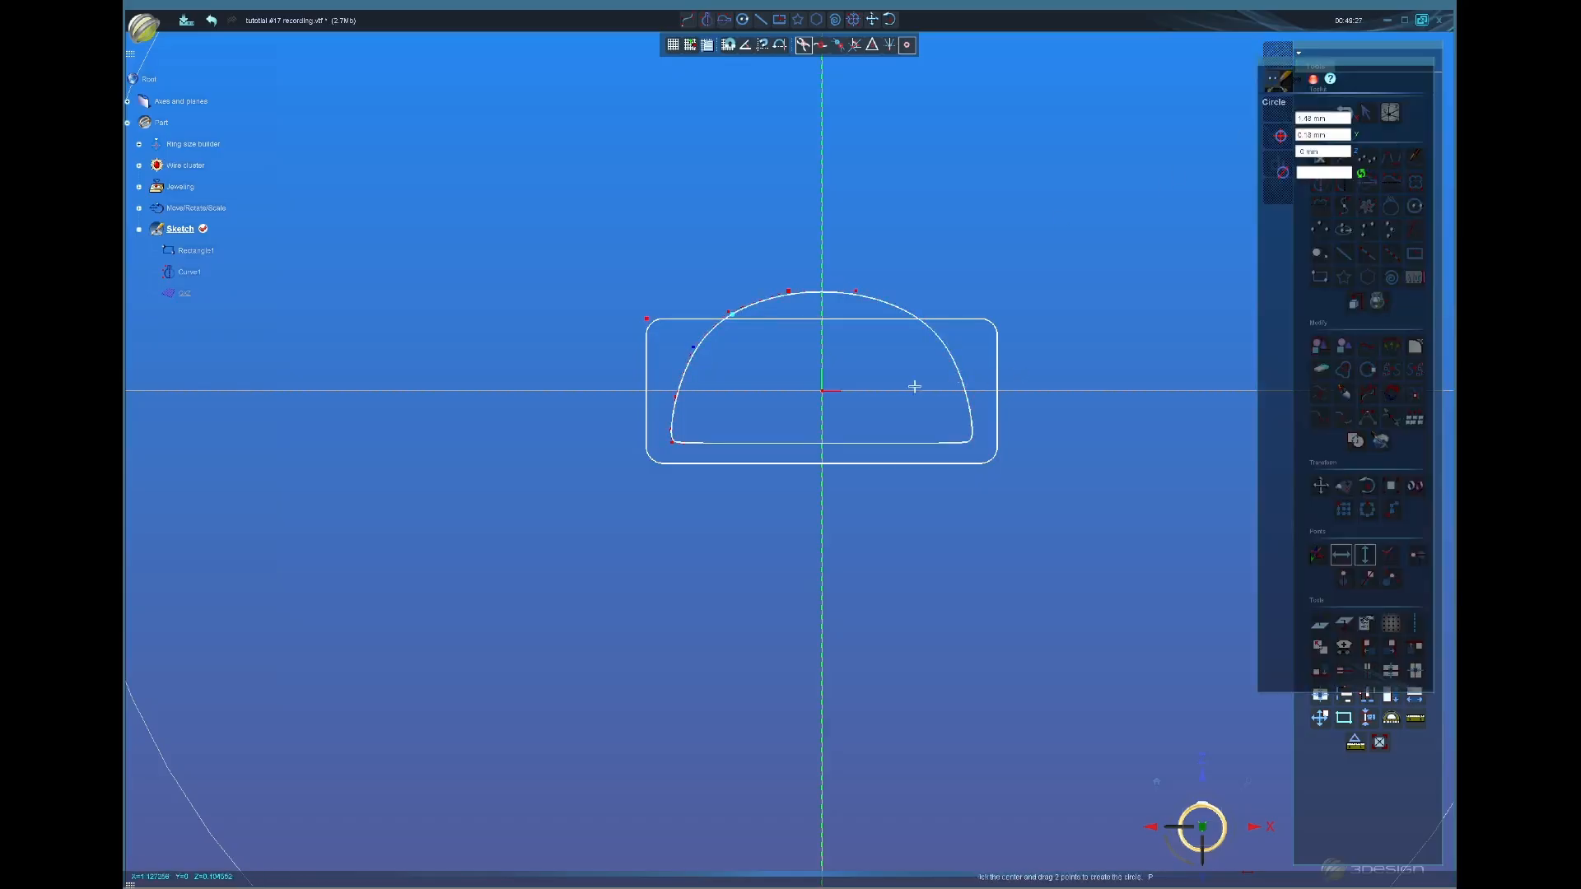
{"action": "left_click", "coordinate": [822, 390]}
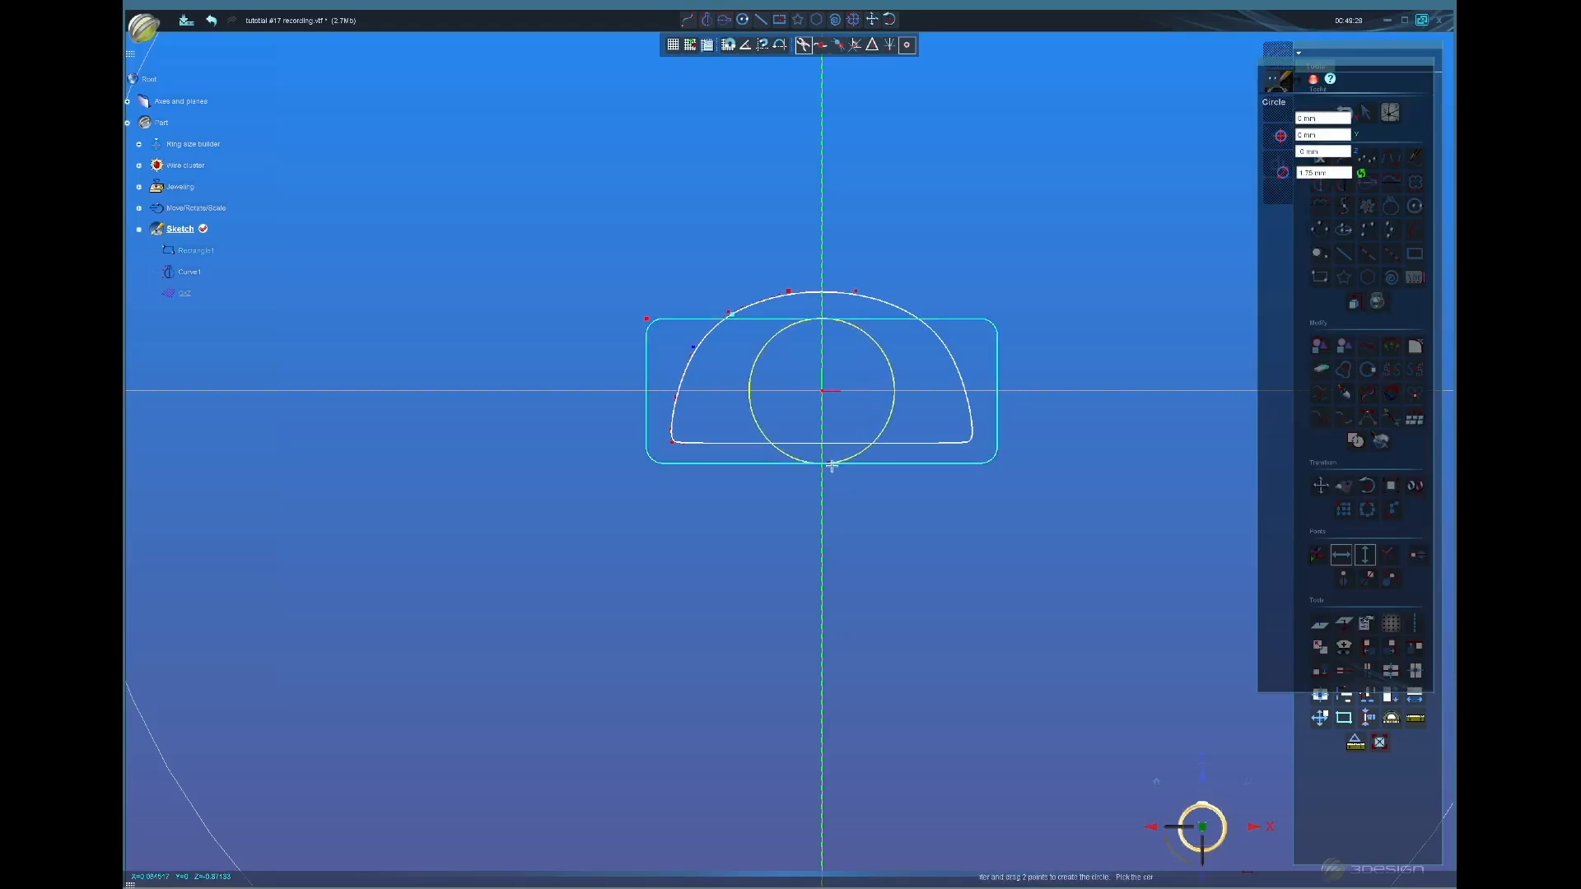
{"action": "left_click", "coordinate": [828, 476]}
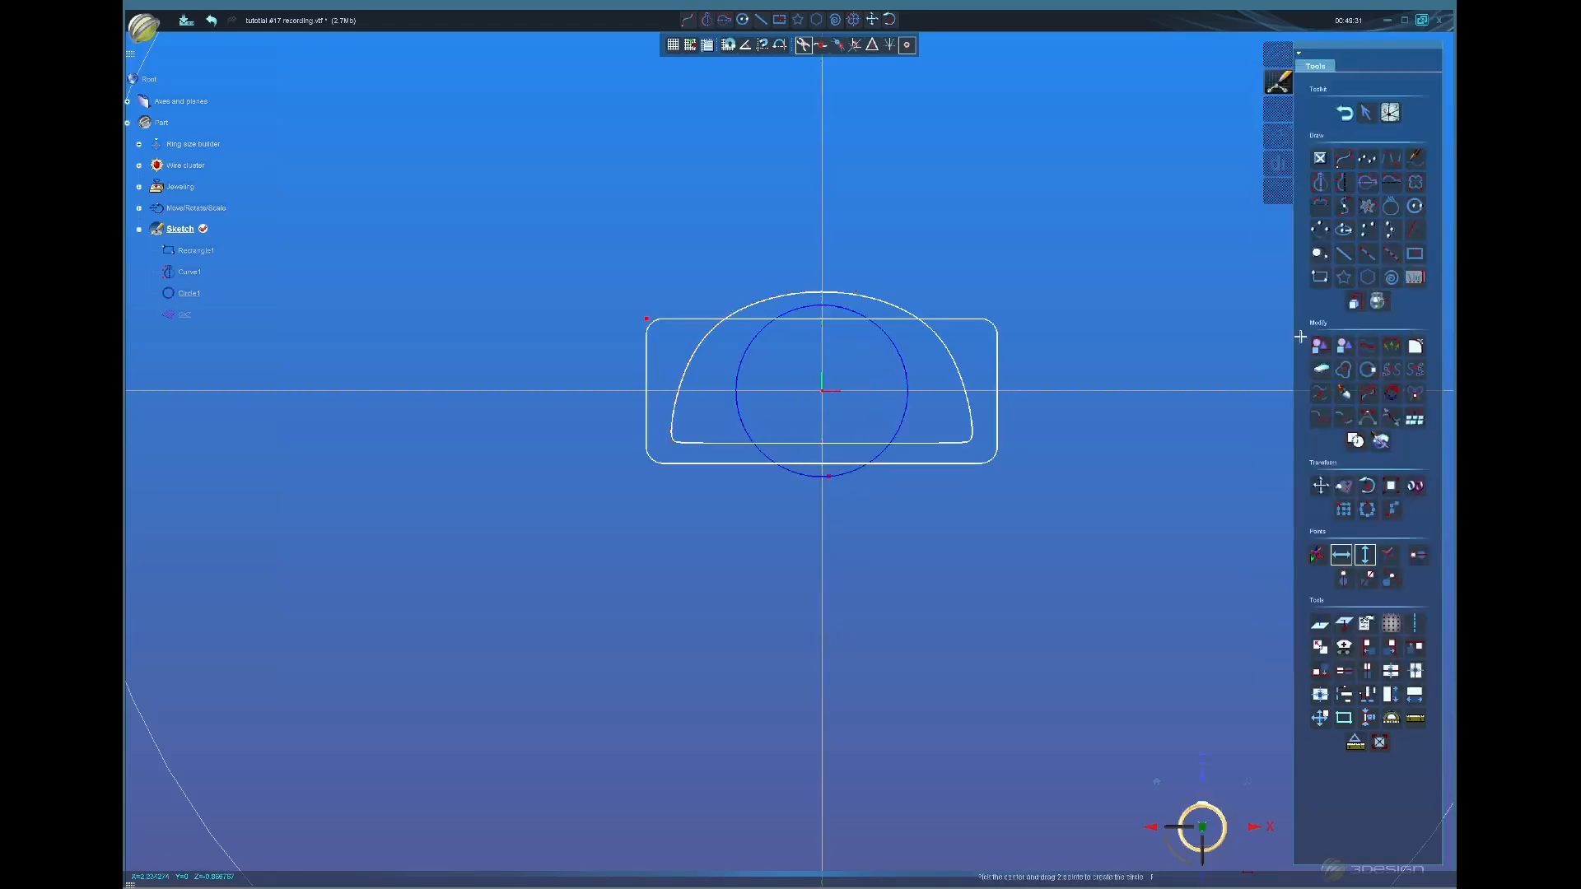
{"action": "left_click", "coordinate": [1295, 83]}
Step: Exit sketch mode and orbit to view the ring at an angle in 3D
{"action": "left_click", "coordinate": [1344, 113]}
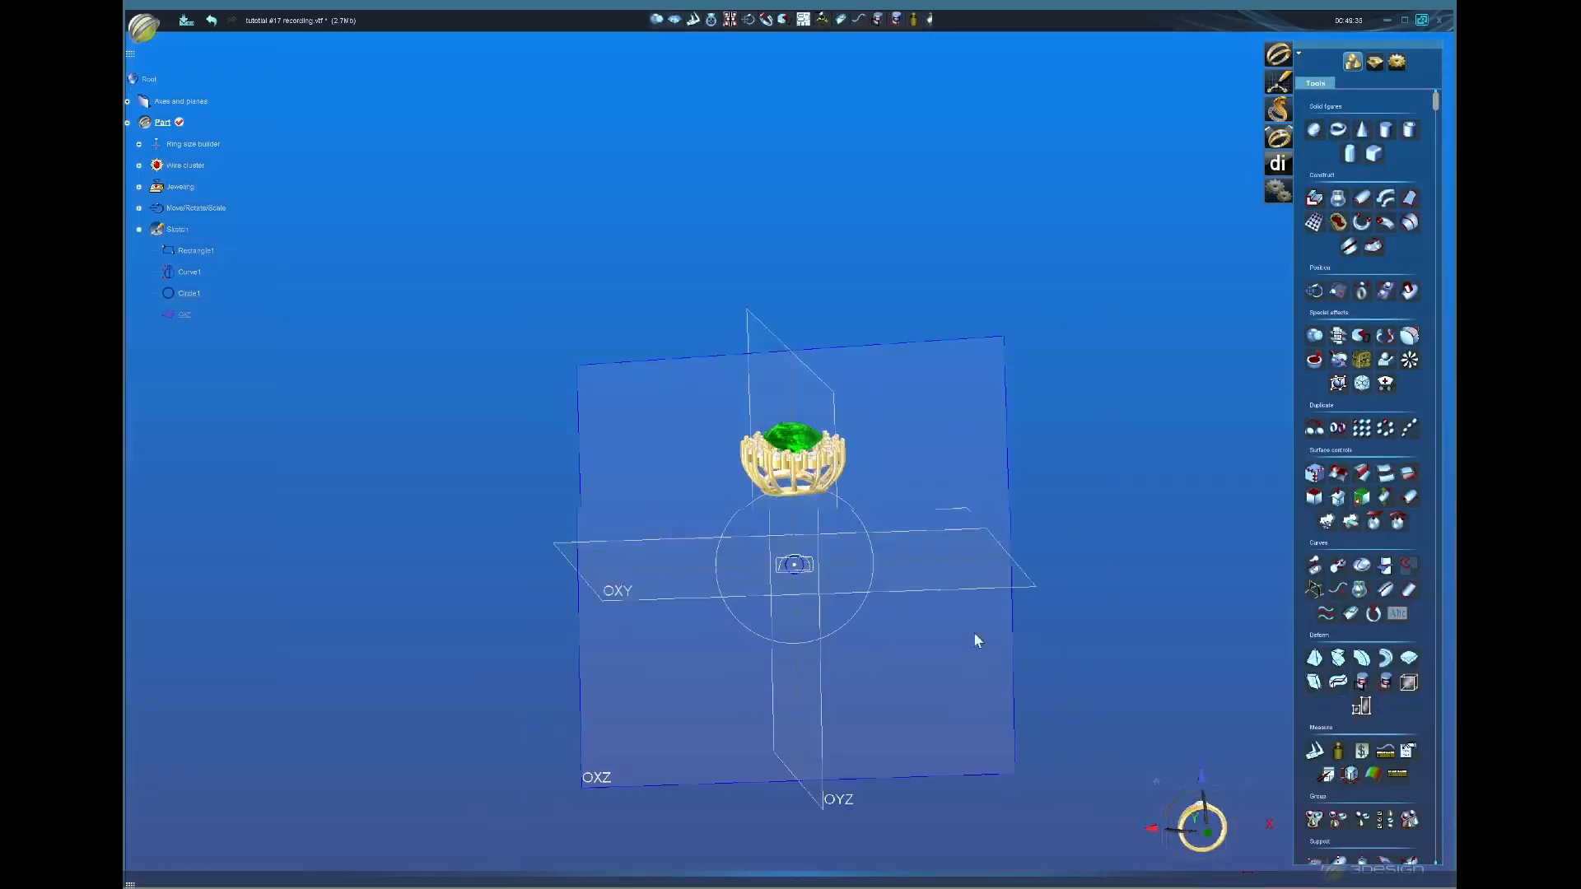
{"action": "middle_click_drag", "start_coordinate": [974, 633], "coordinate": [853, 439]}
{"action": "middle_click_drag", "start_coordinate": [728, 440], "coordinate": [795, 584]}
{"action": "scroll", "coordinate": [795, 584], "scroll_direction": "up", "scroll_amount": 3}
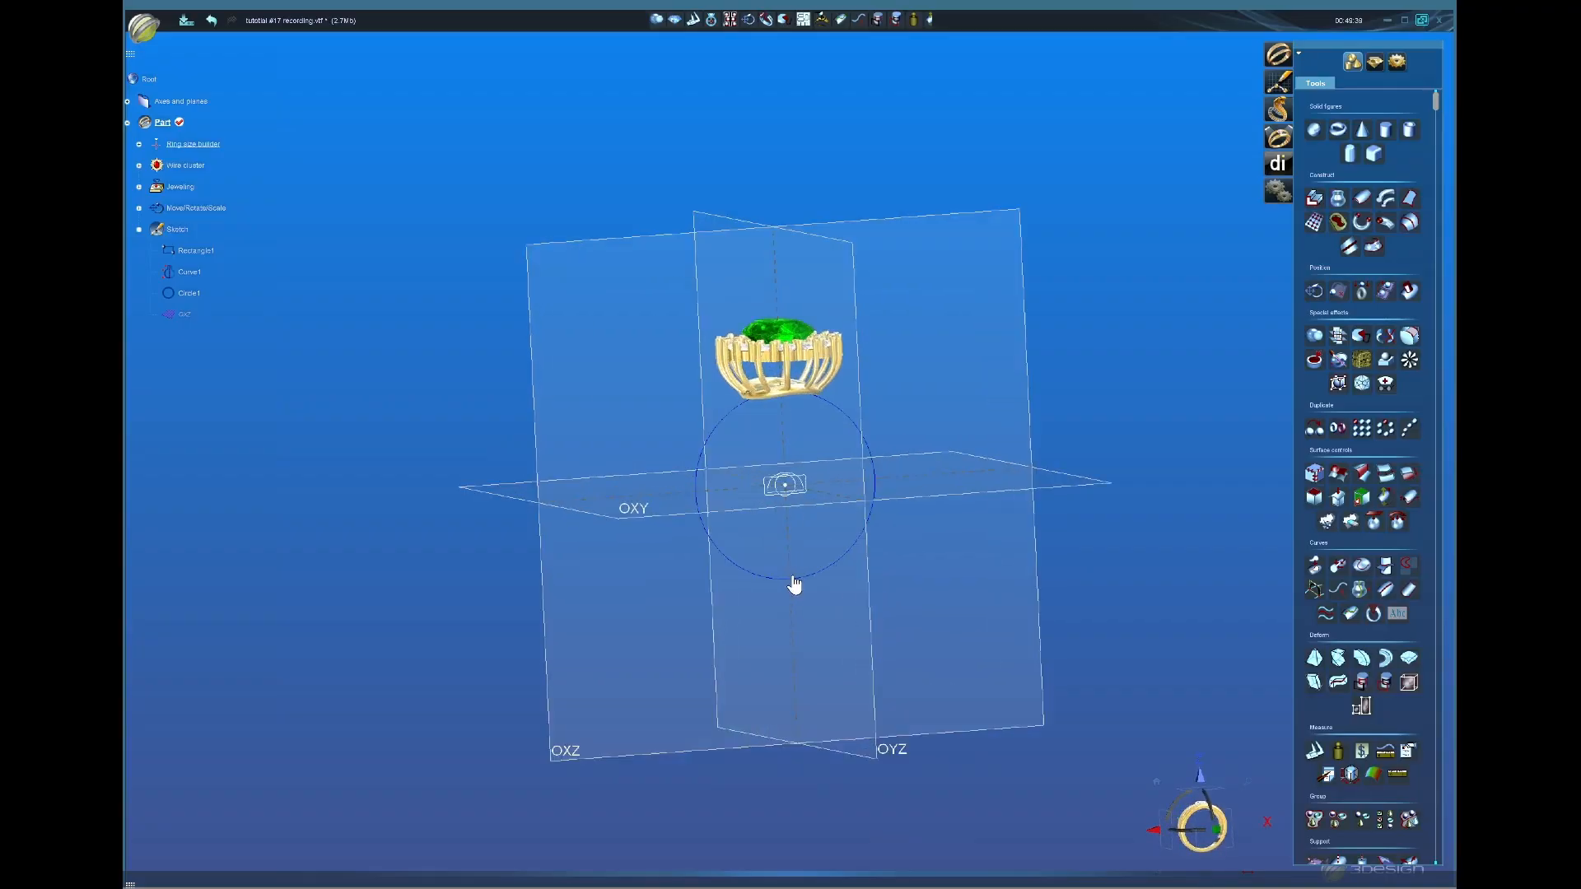
{"action": "middle_click_drag", "start_coordinate": [740, 524], "coordinate": [881, 478]}
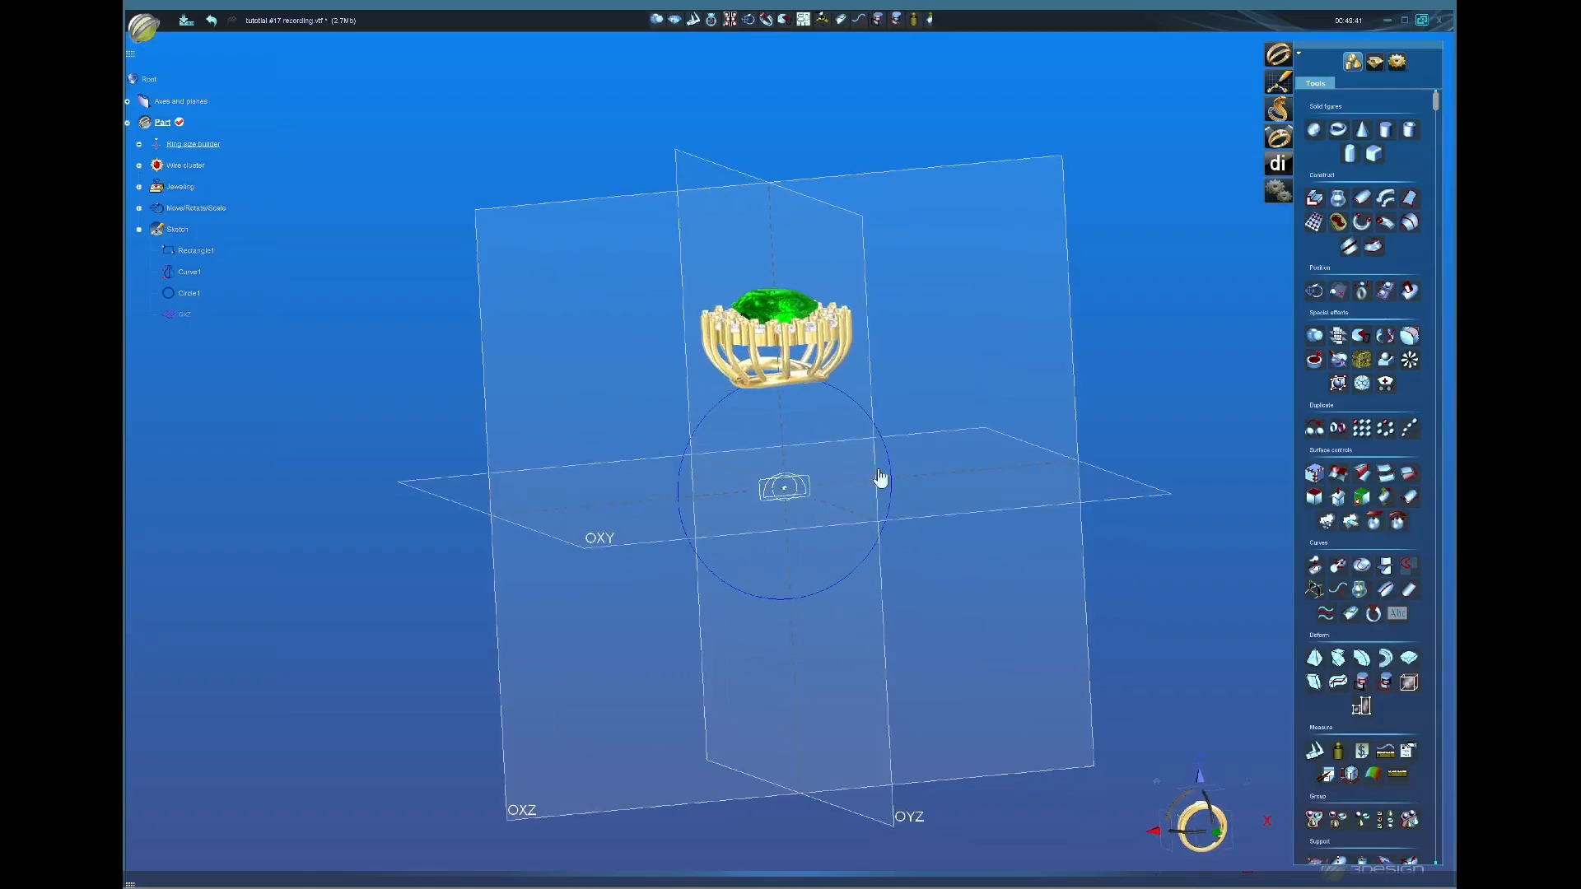
Step: Open the Sweeping wizard from the Ring creation tools
{"action": "left_click", "coordinate": [1374, 61]}
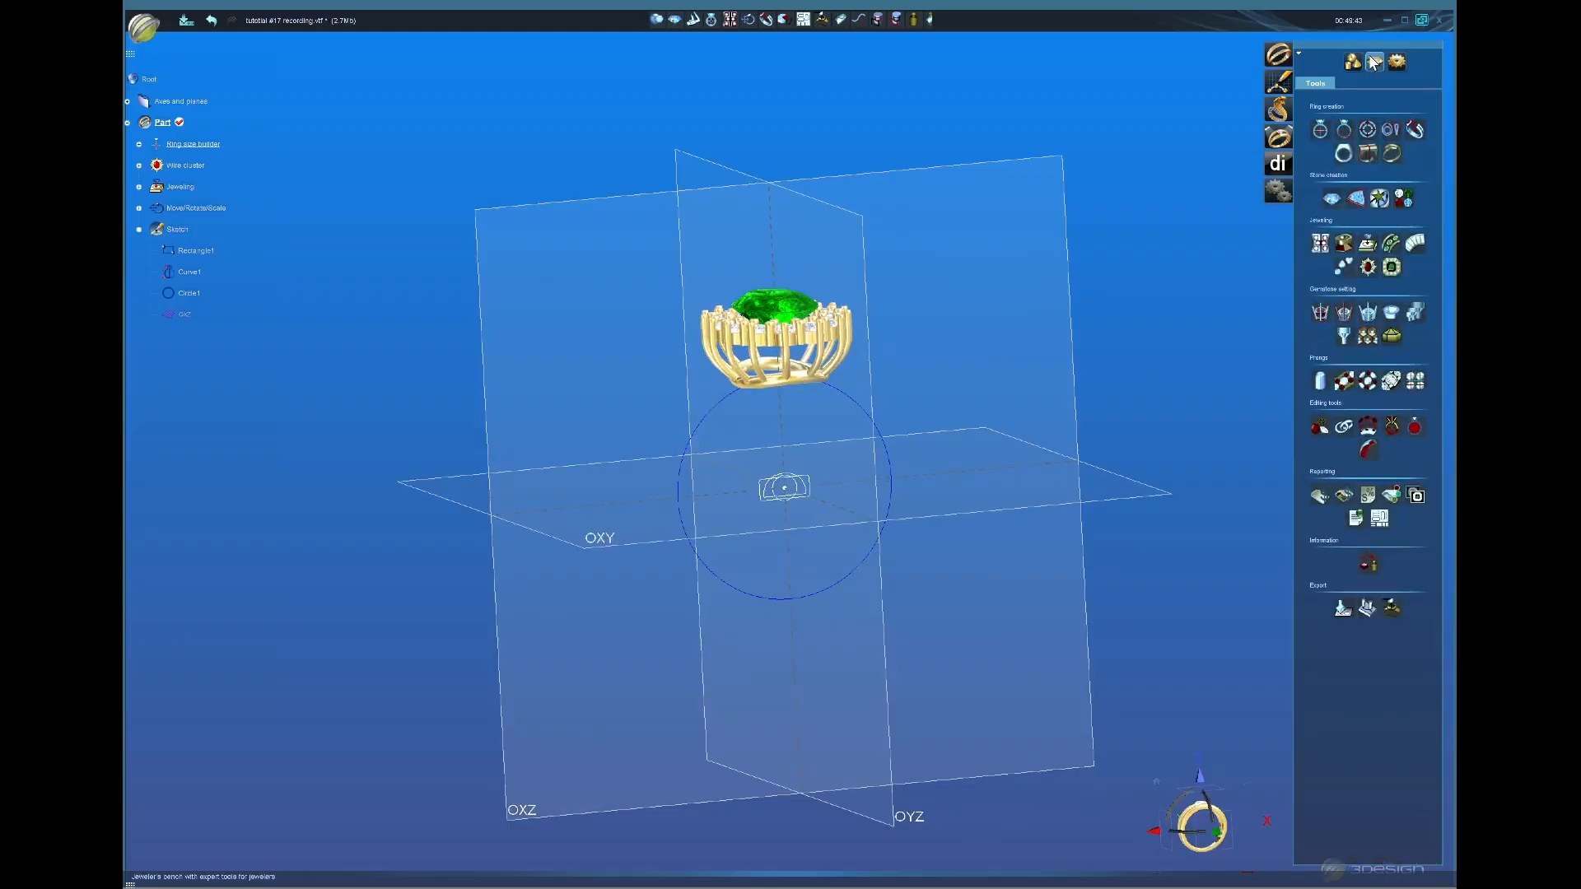
{"action": "left_click", "coordinate": [1414, 130]}
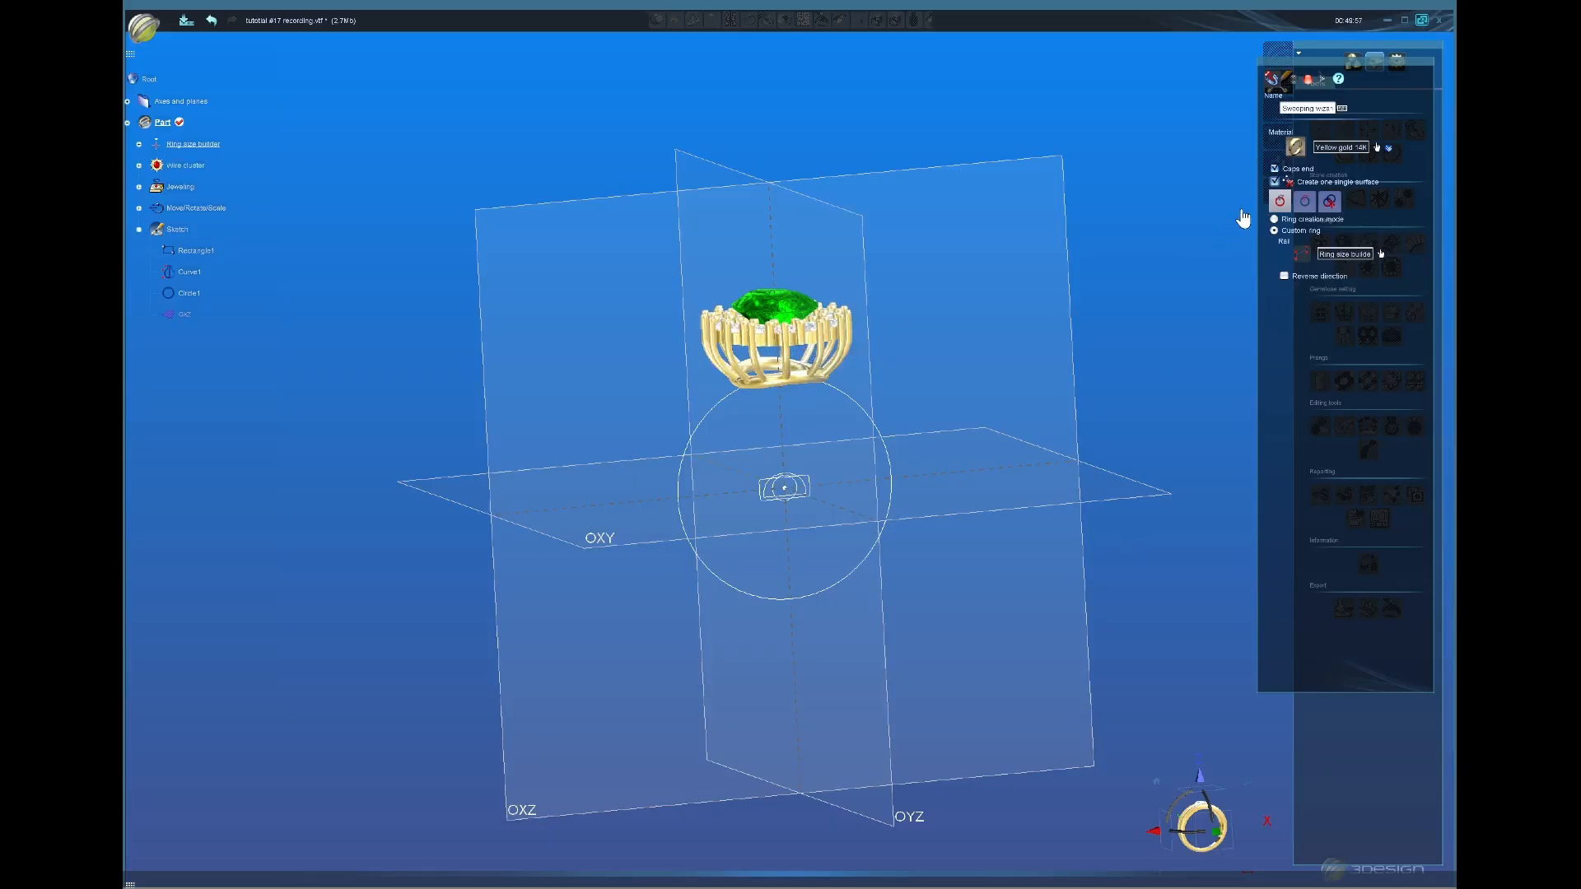
Step: Sweep the Rectangle1 section around the ring with Keep ratio off and Width set to 5 mm
{"action": "left_click", "coordinate": [1304, 204]}
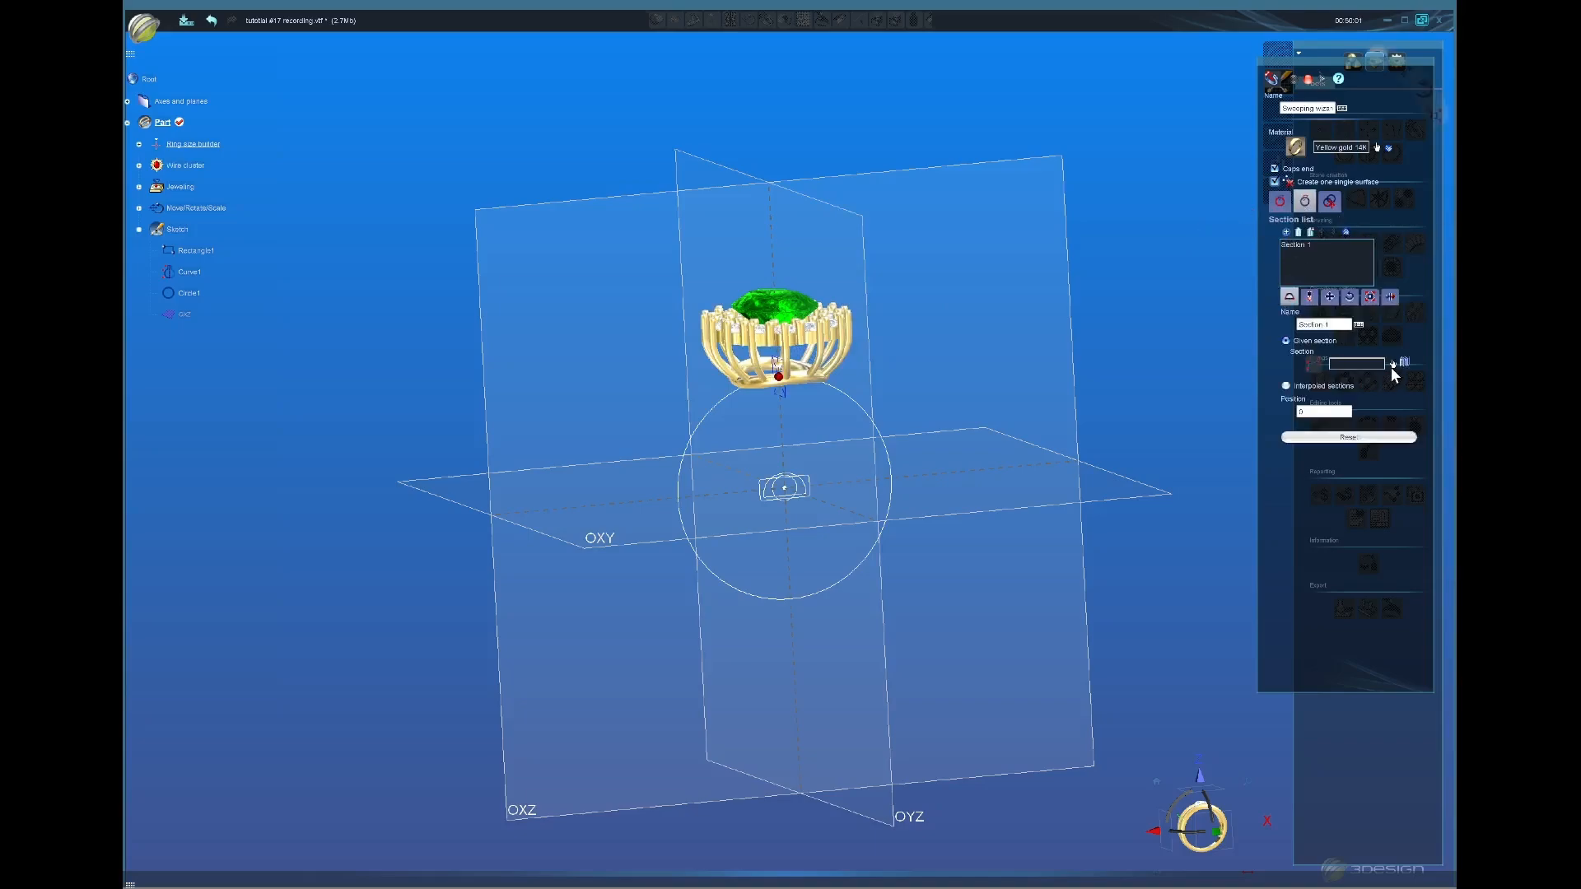
{"action": "left_click", "coordinate": [1391, 364]}
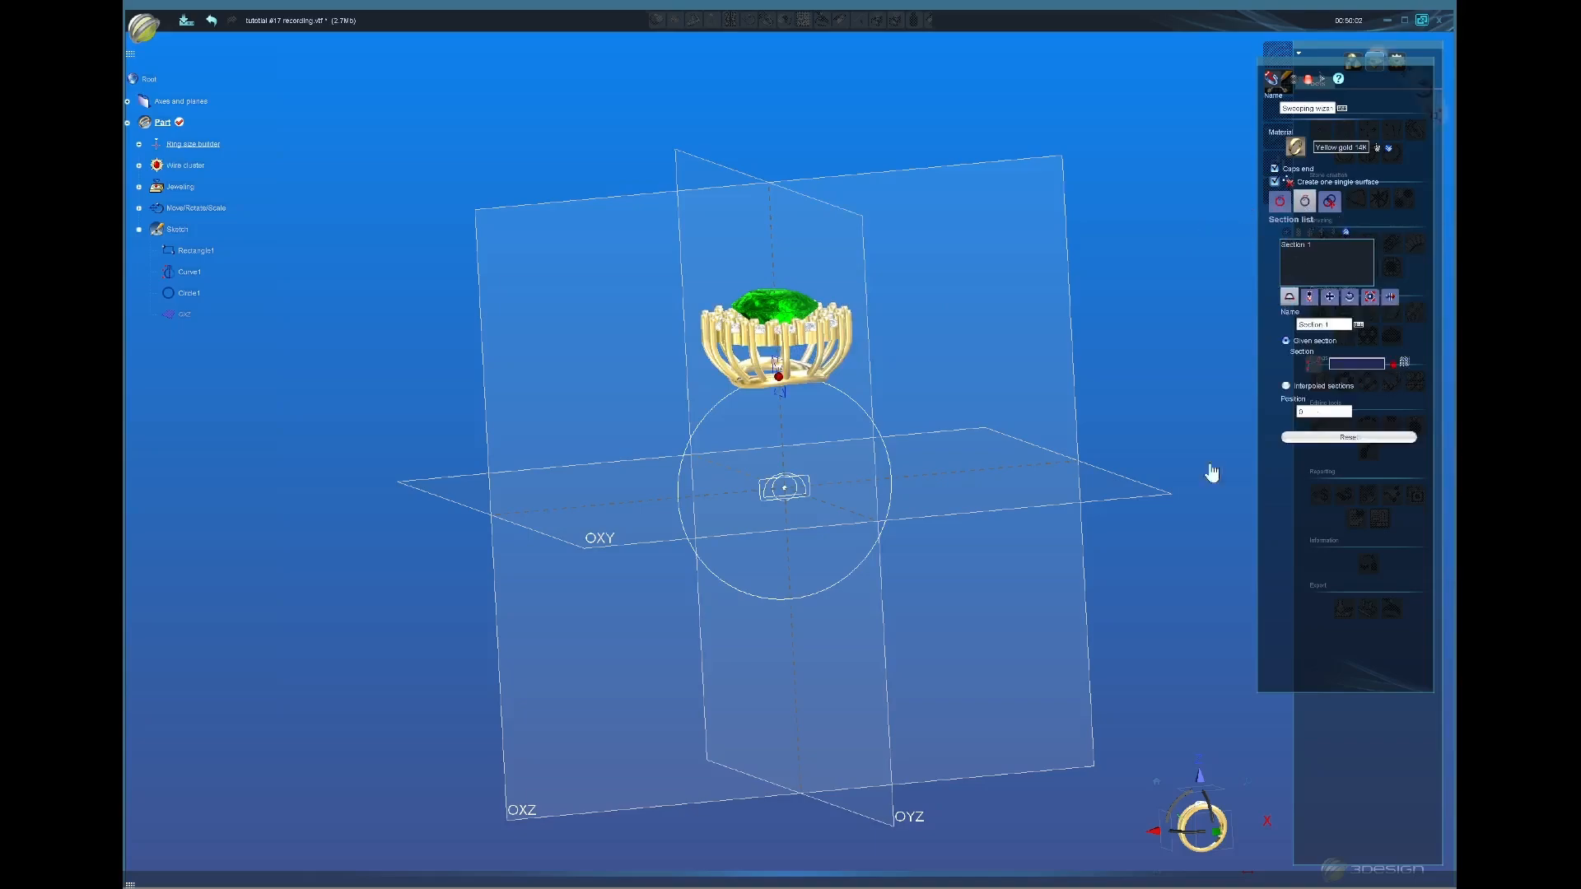
{"action": "left_click", "coordinate": [759, 500]}
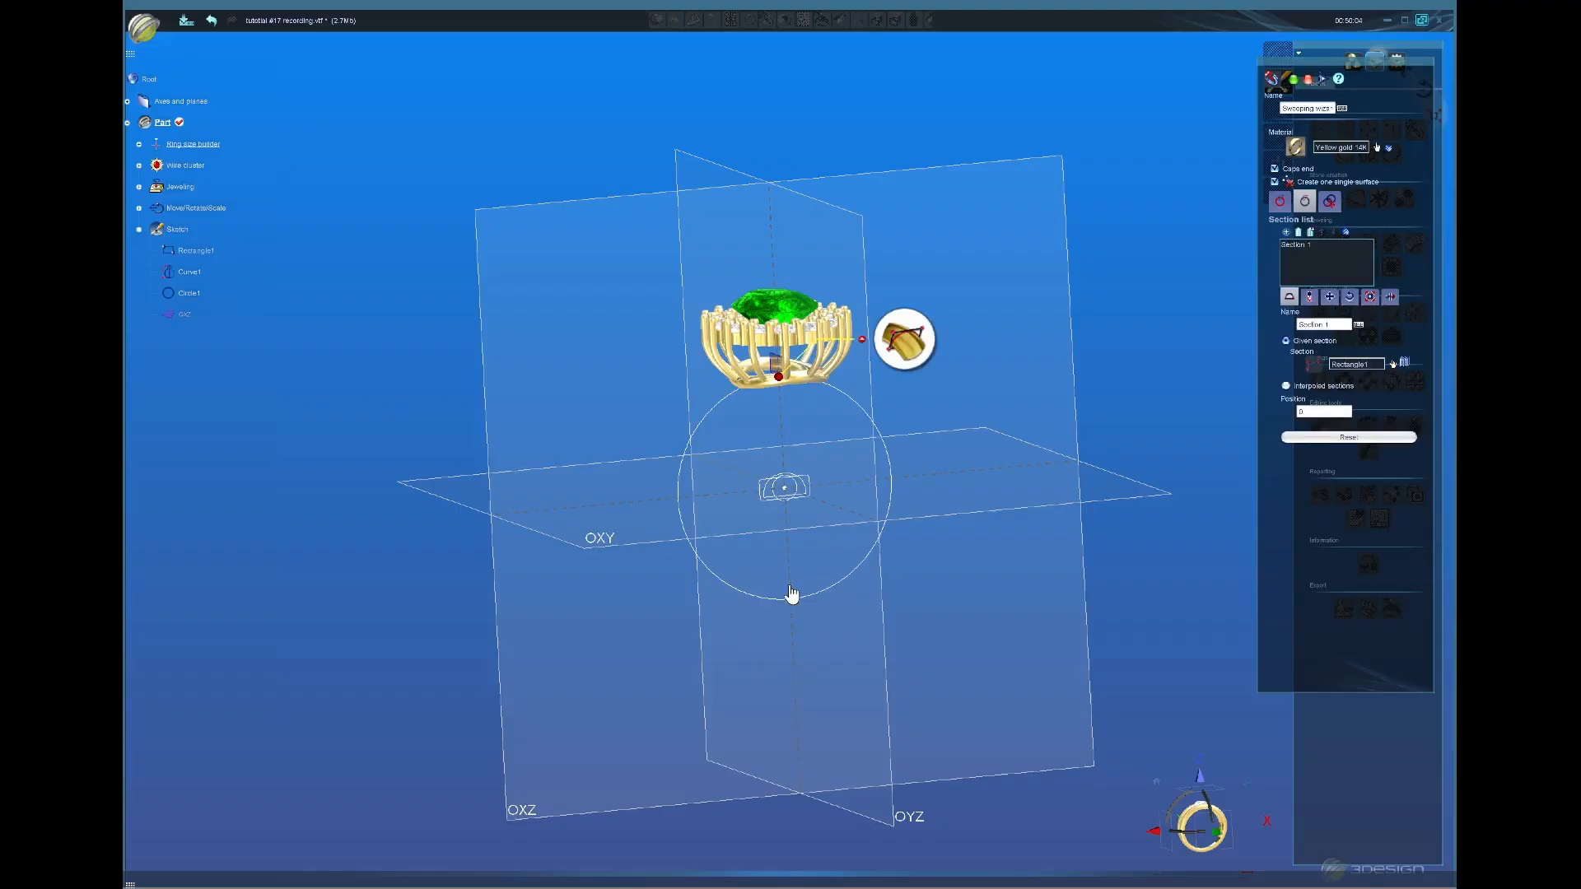
{"action": "left_click", "coordinate": [1370, 298]}
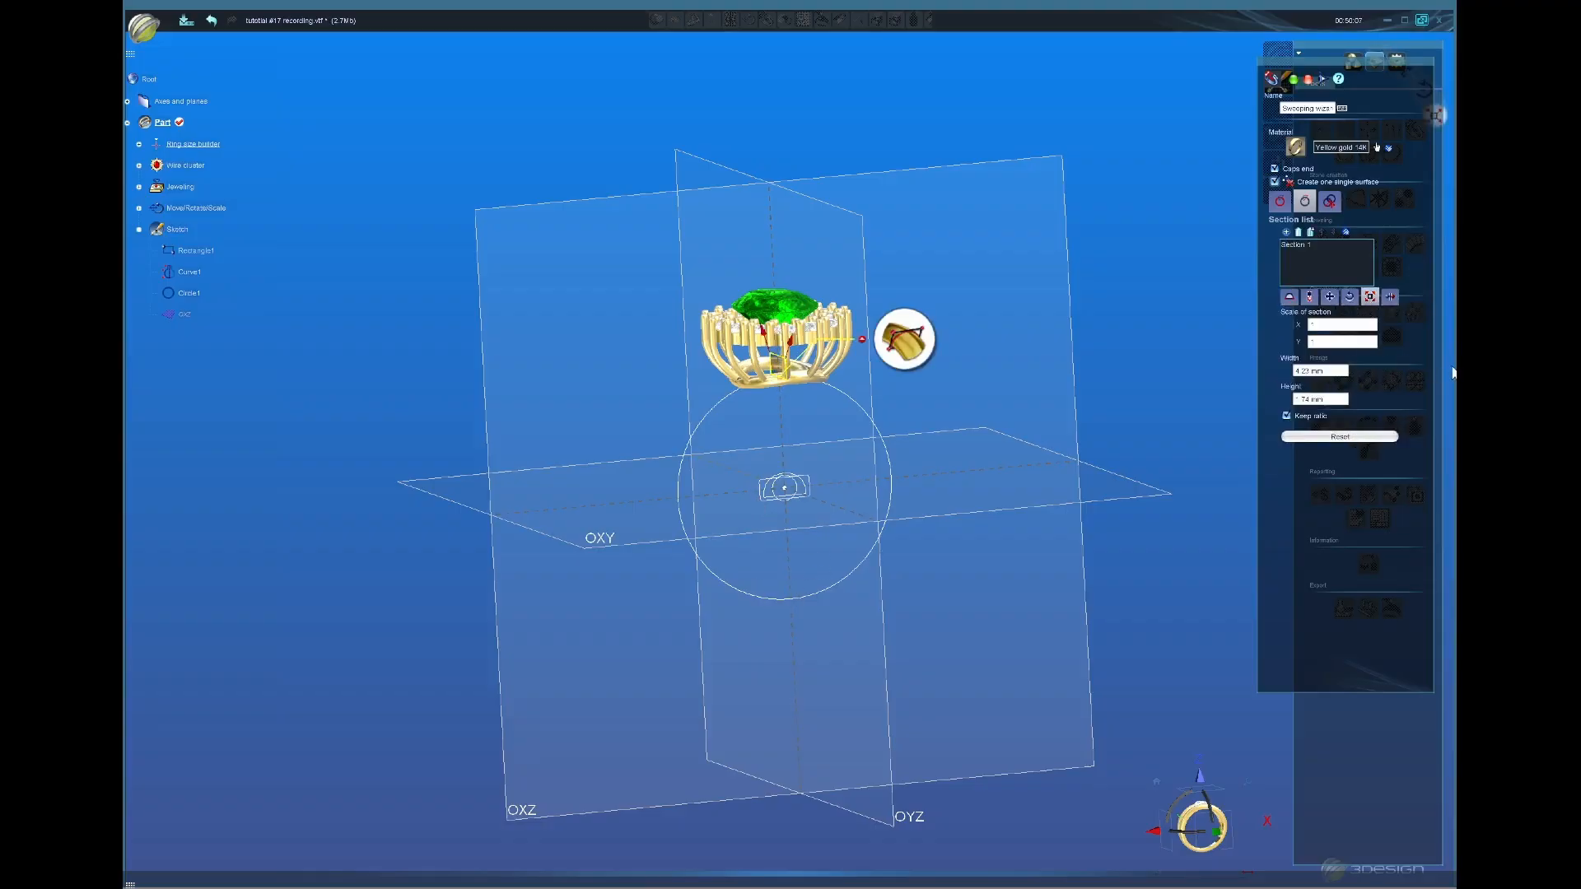
{"action": "left_click", "coordinate": [1288, 416]}
{"action": "left_click", "coordinate": [1333, 372]}
{"action": "left_click", "coordinate": [1332, 398]}
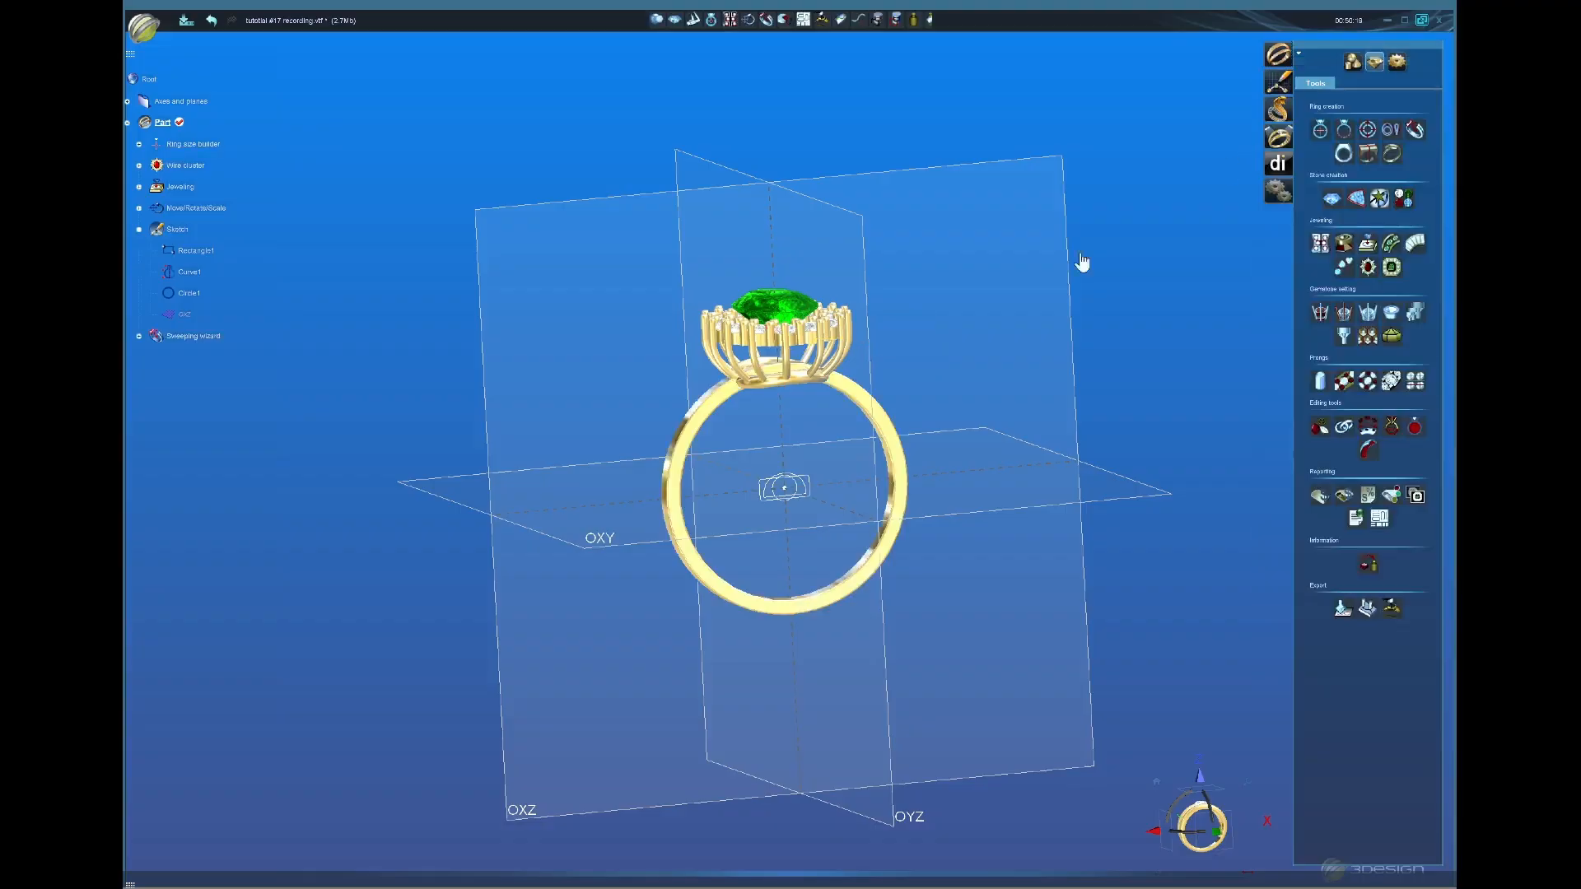
Step: Select the new shank and switch to a straight front view of the ring
{"action": "middle_click_drag", "start_coordinate": [634, 547], "coordinate": [628, 510]}
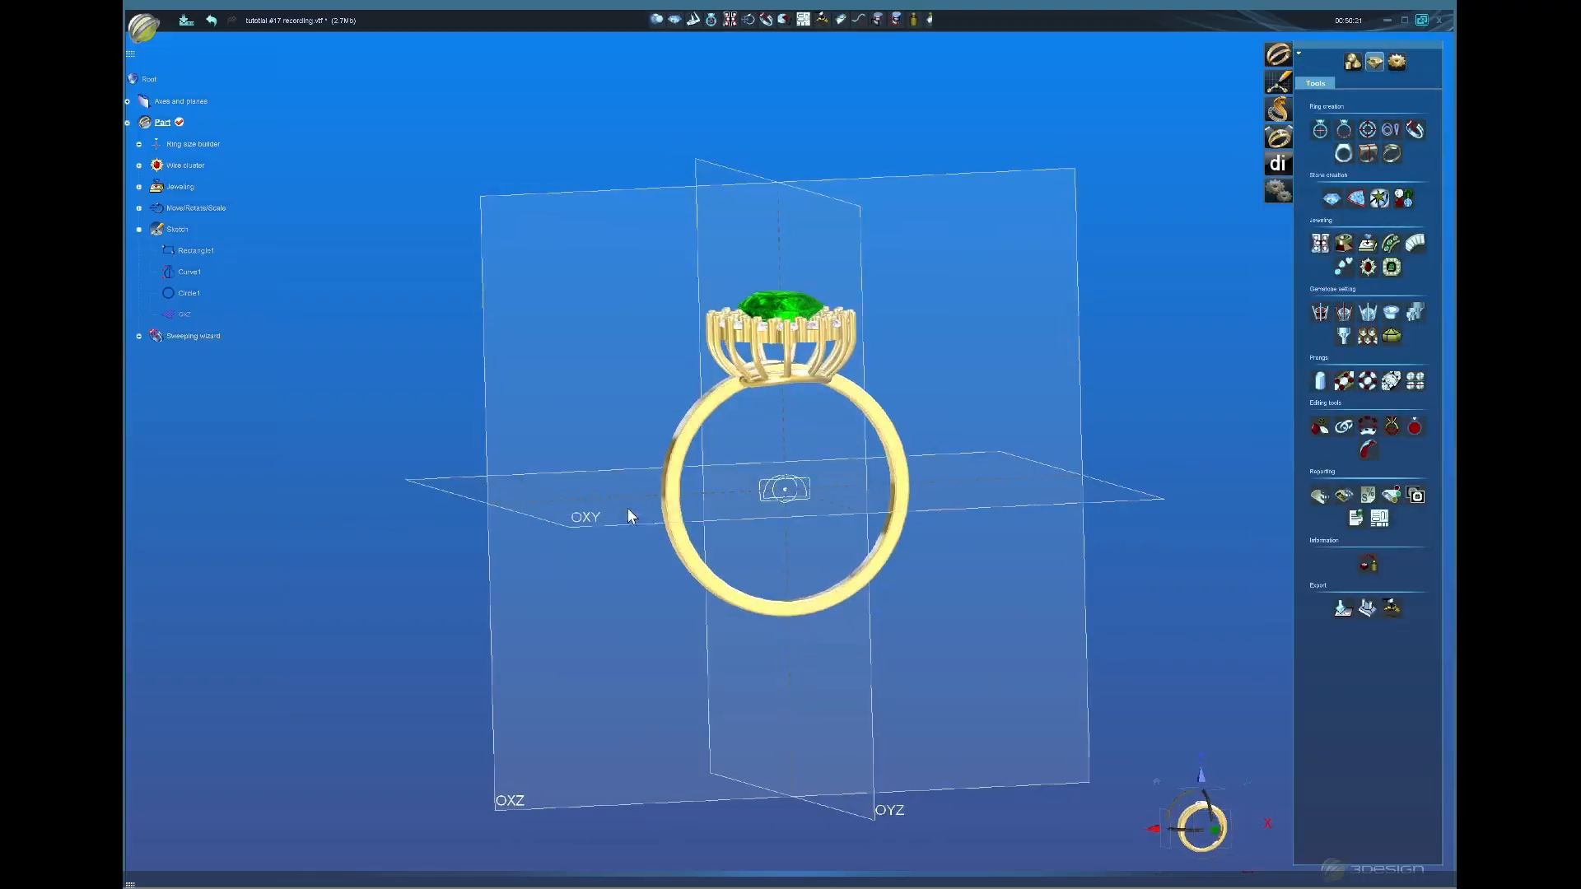
{"action": "left_click", "coordinate": [720, 409]}
{"action": "left_click", "coordinate": [1205, 844]}
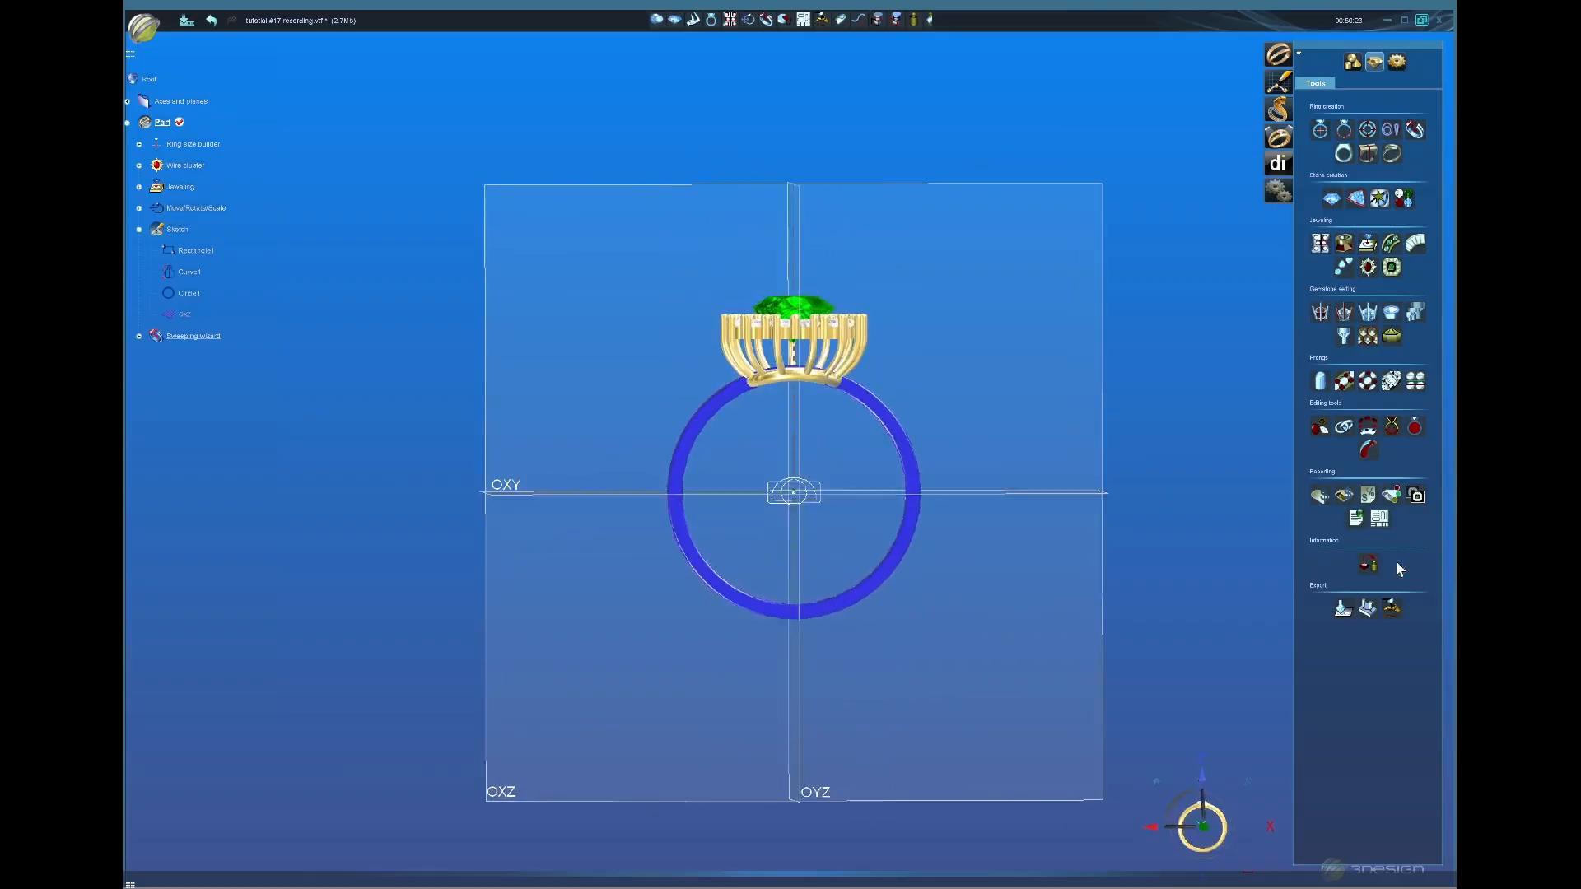
Step: Add a Circle sector and widen its edges to the gallery's width beneath the setting
{"action": "left_click", "coordinate": [1352, 60]}
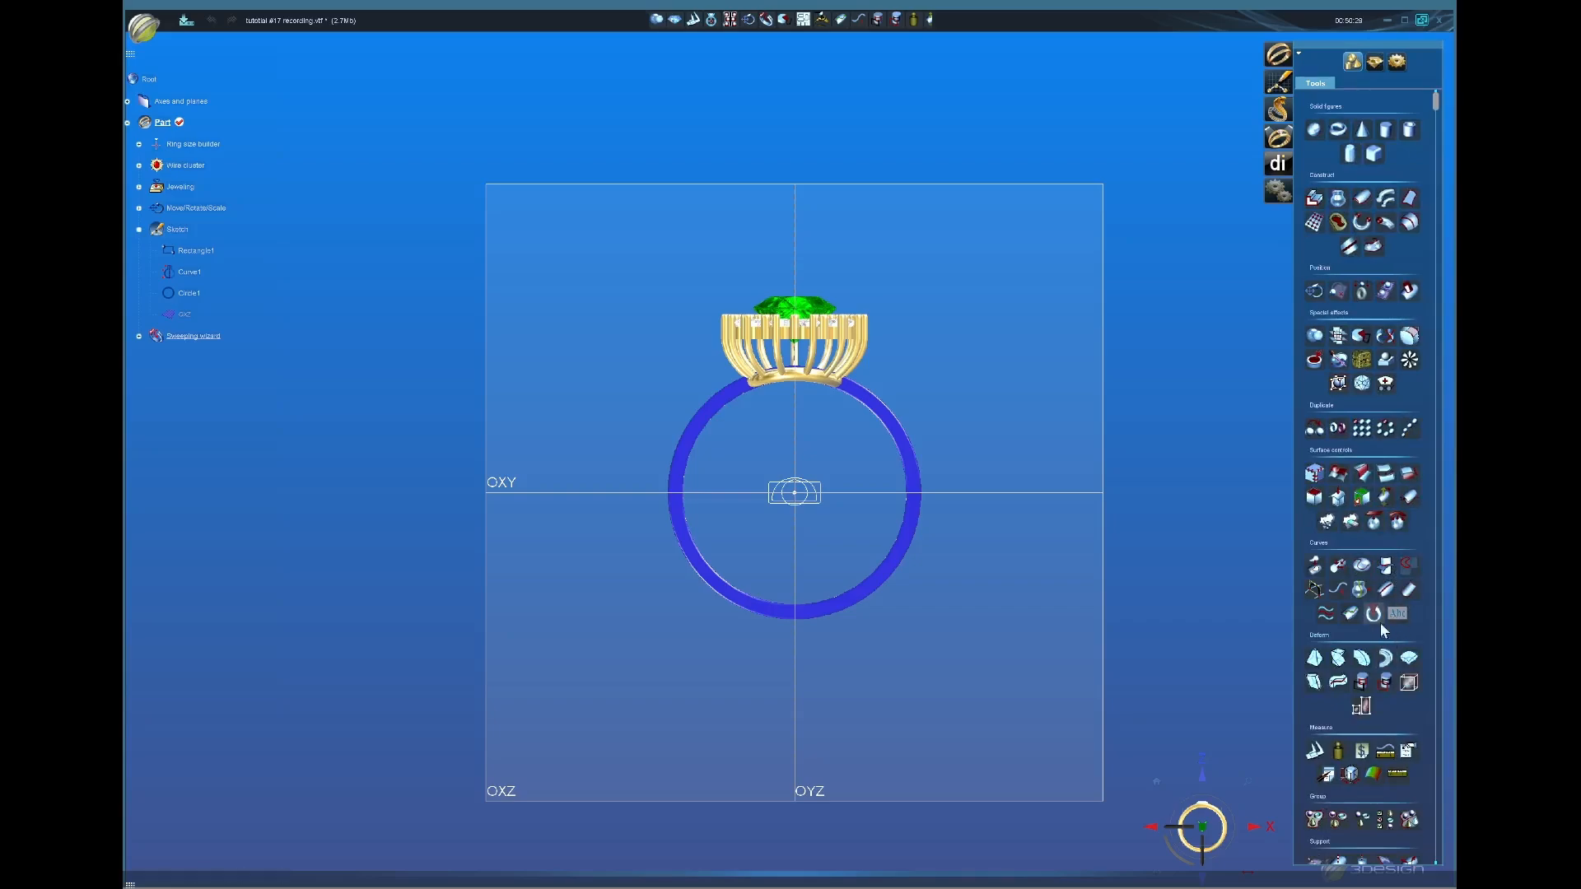
{"action": "left_click", "coordinate": [1349, 614]}
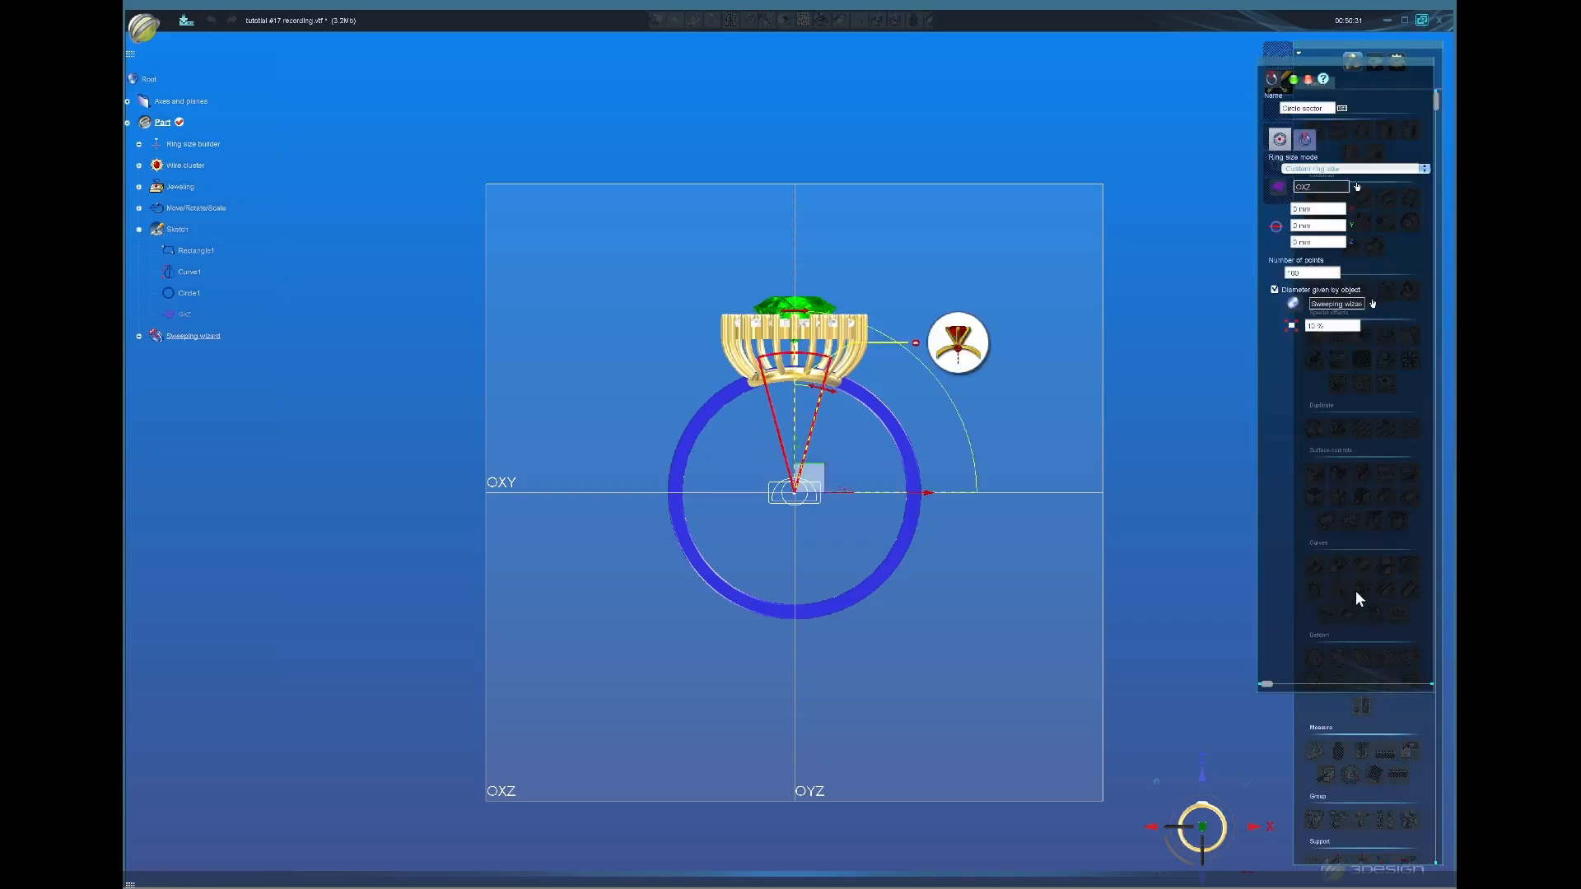
{"action": "scroll", "coordinate": [900, 431], "scroll_direction": "up", "scroll_amount": 2}
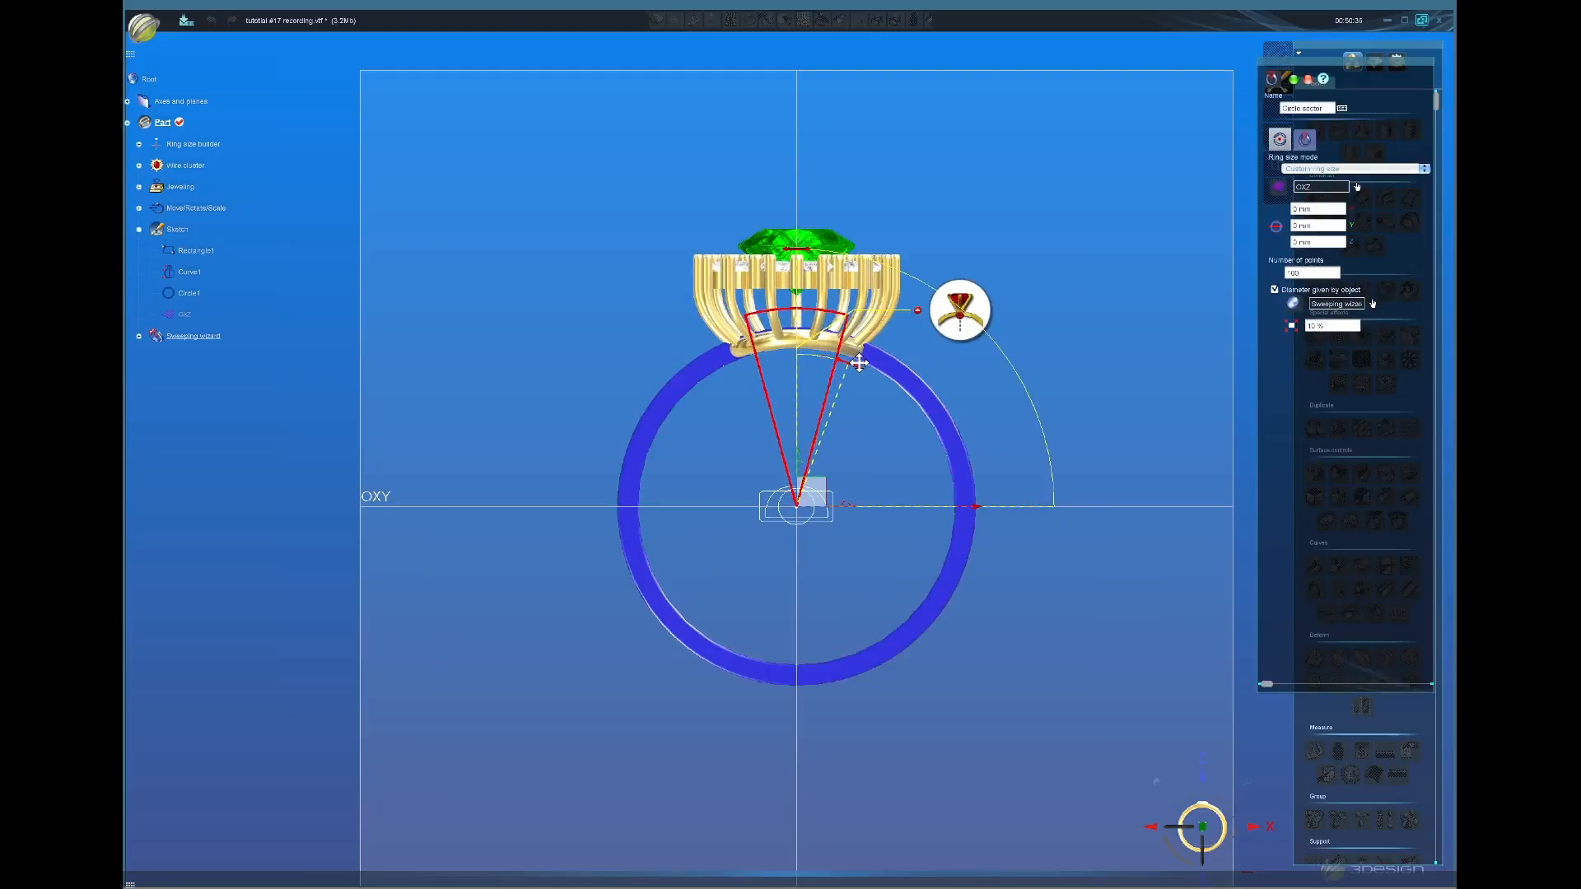
{"action": "left_click_drag", "start_coordinate": [859, 363], "coordinate": [855, 380]}
{"action": "scroll", "coordinate": [851, 391], "scroll_direction": "up", "scroll_amount": 2}
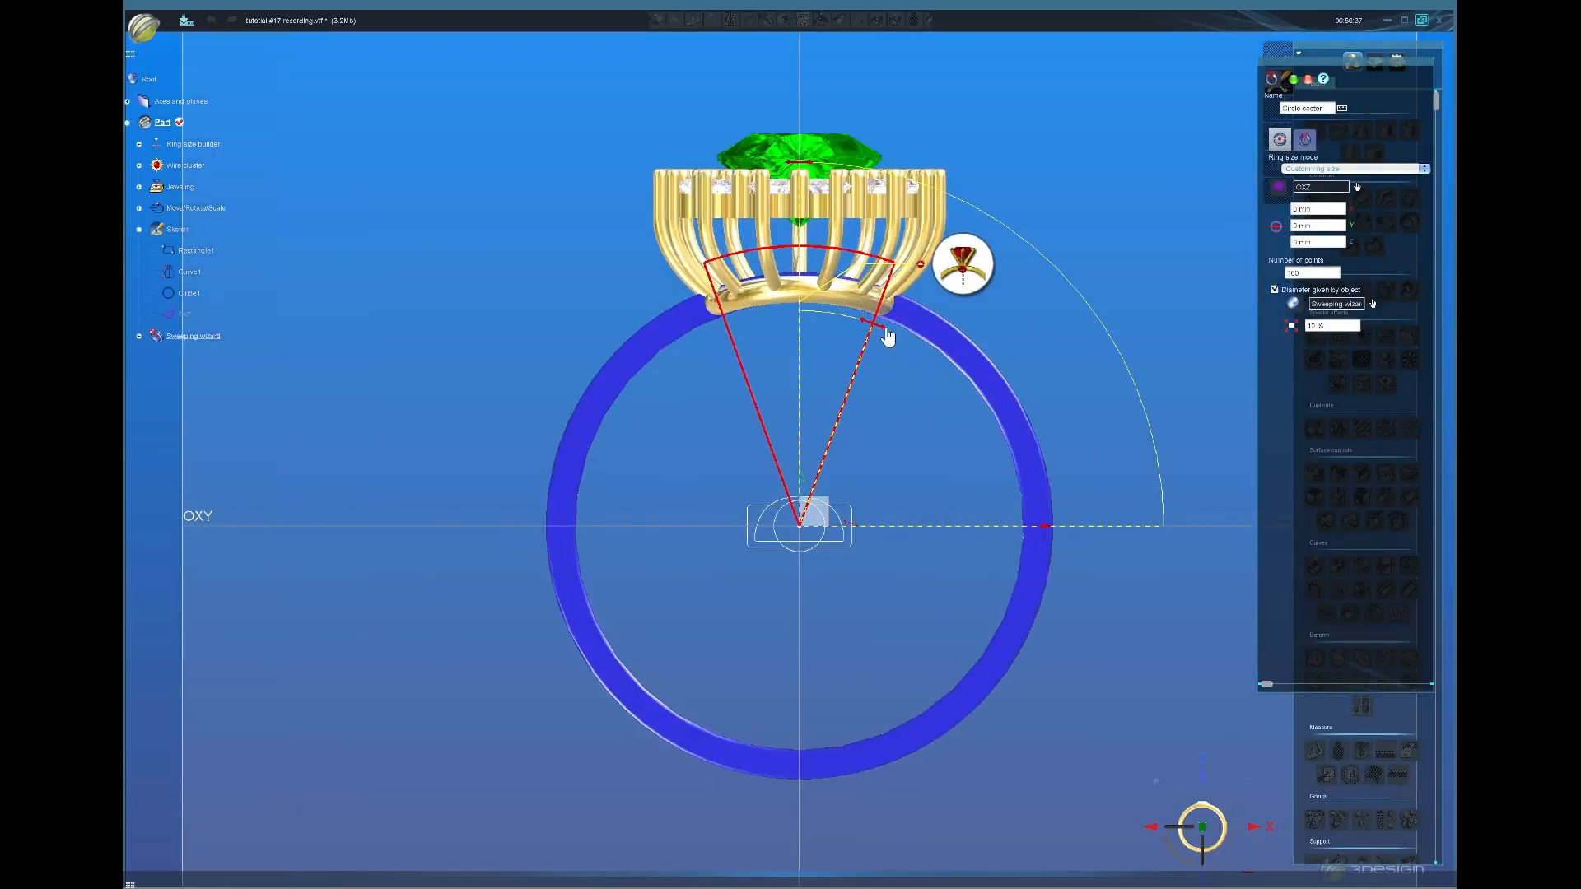
{"action": "left_click_drag", "start_coordinate": [886, 331], "coordinate": [886, 346]}
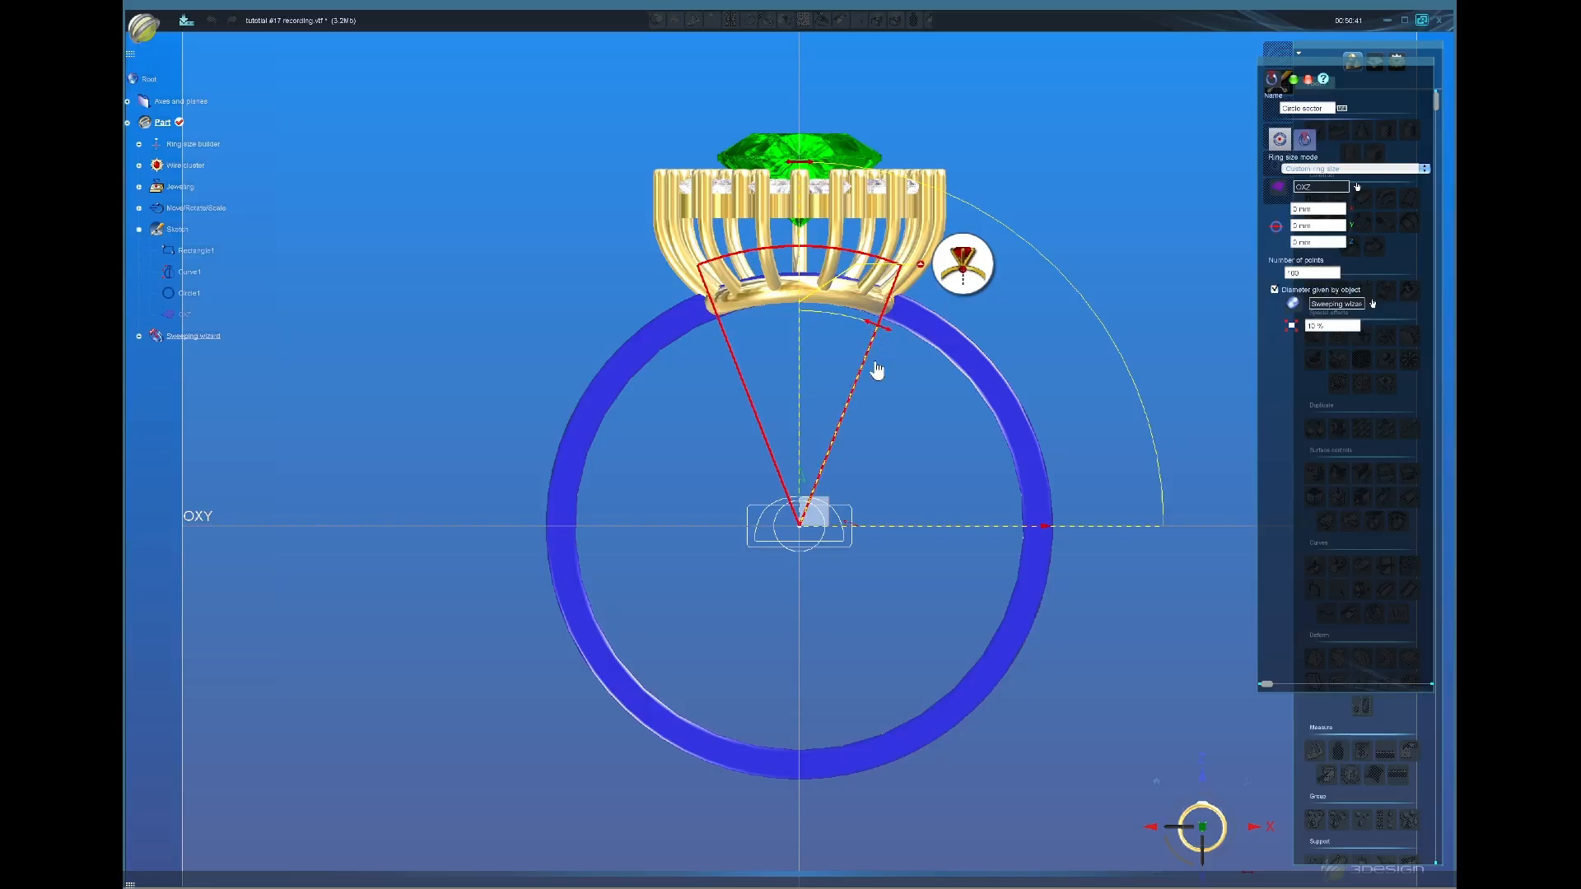
{"action": "scroll", "coordinate": [824, 535], "scroll_direction": "down", "scroll_amount": 2}
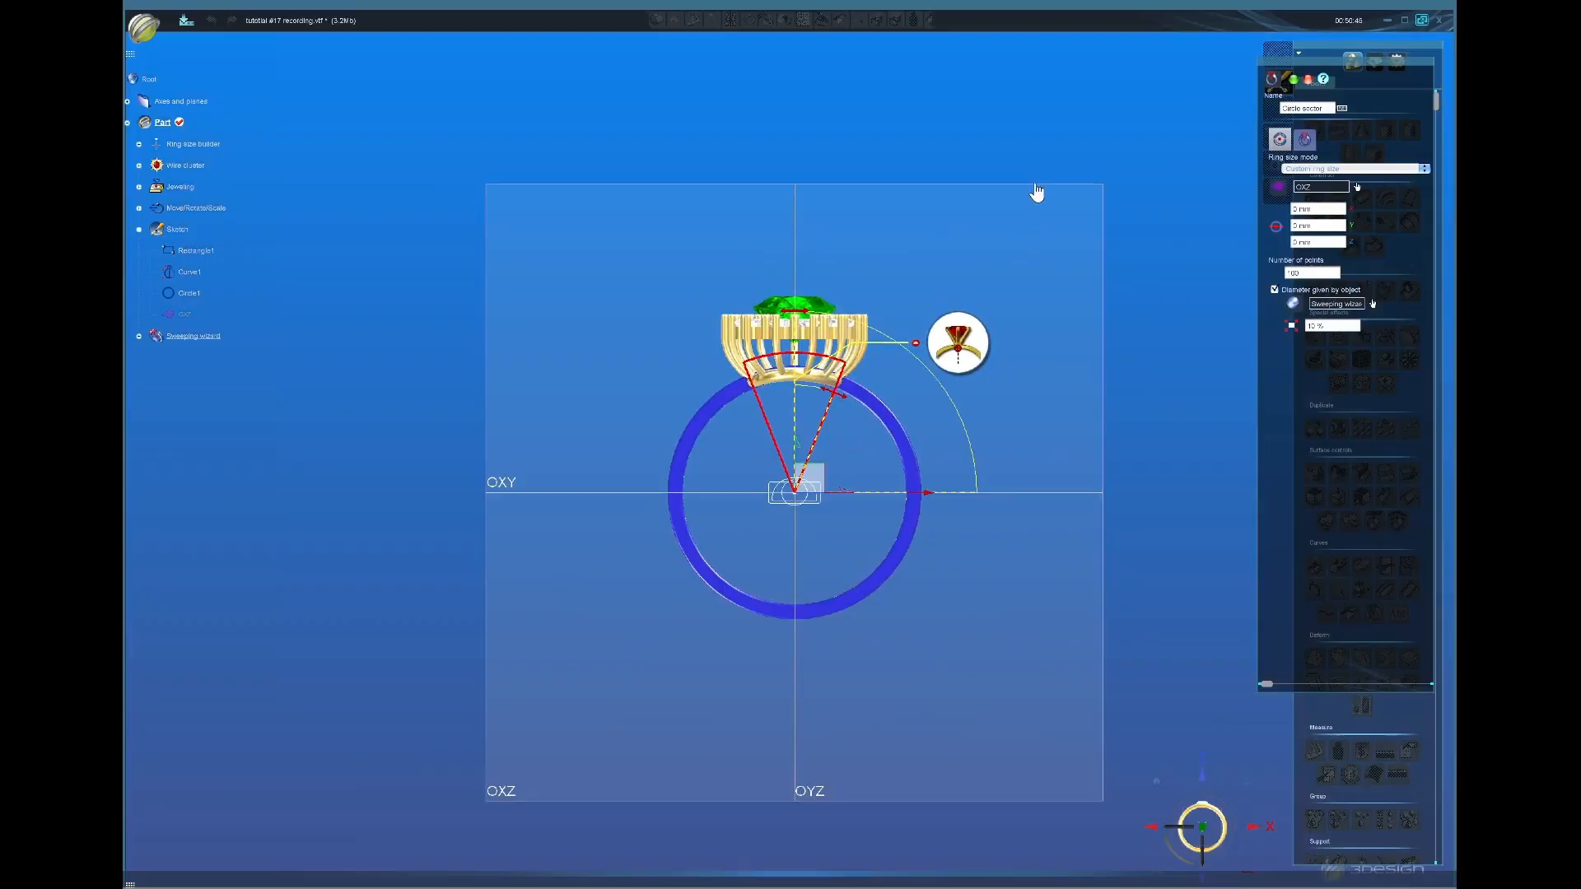
{"action": "scroll", "coordinate": [815, 457], "scroll_direction": "up", "scroll_amount": 2}
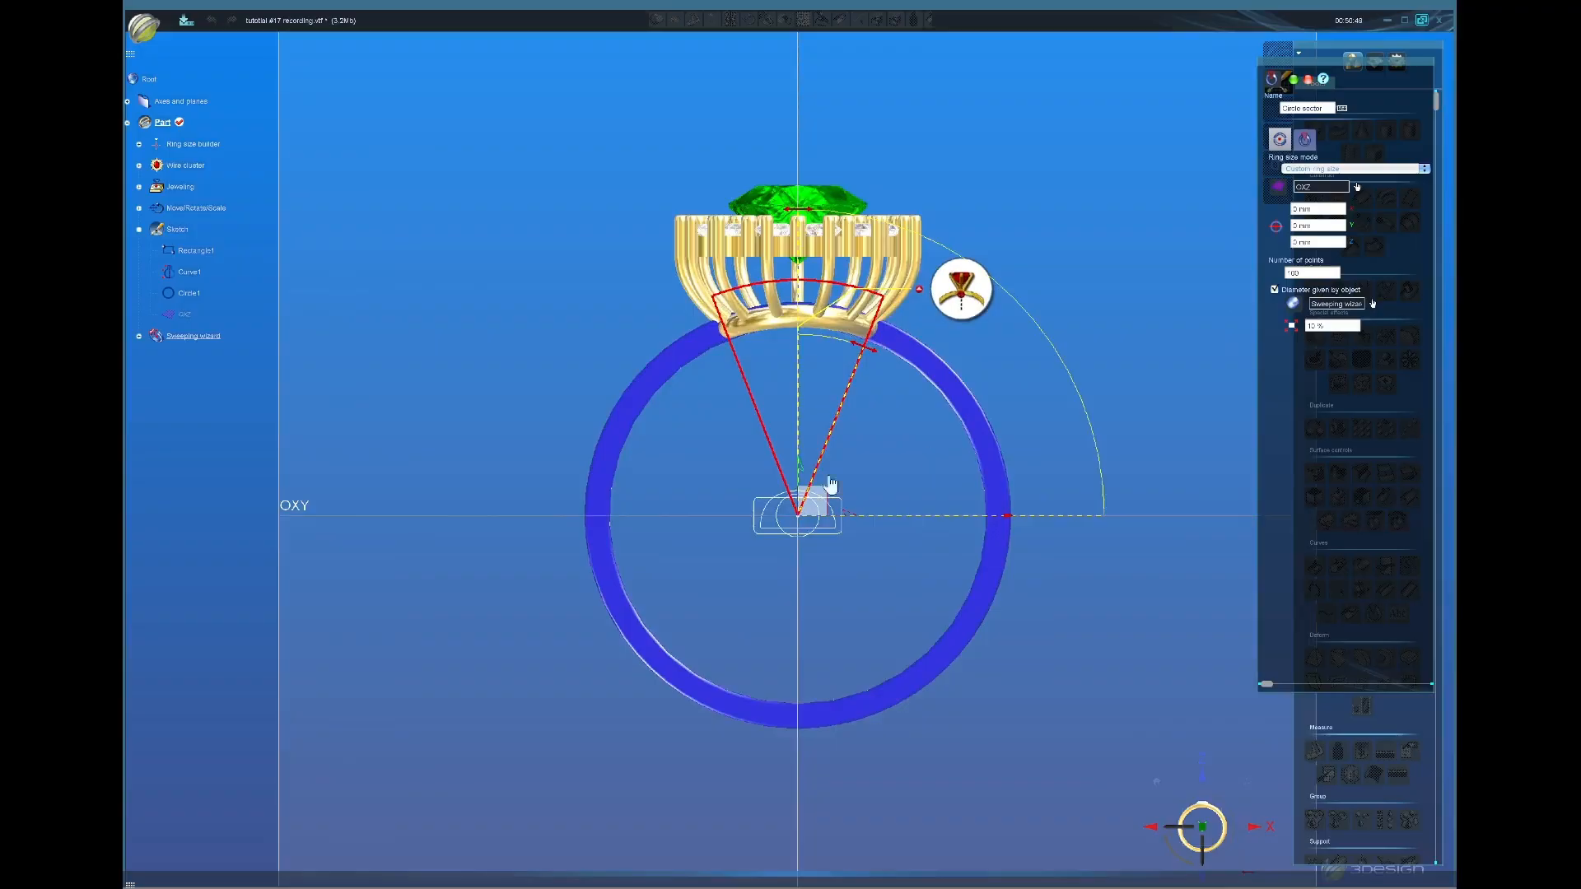
{"action": "left_click", "coordinate": [1294, 80]}
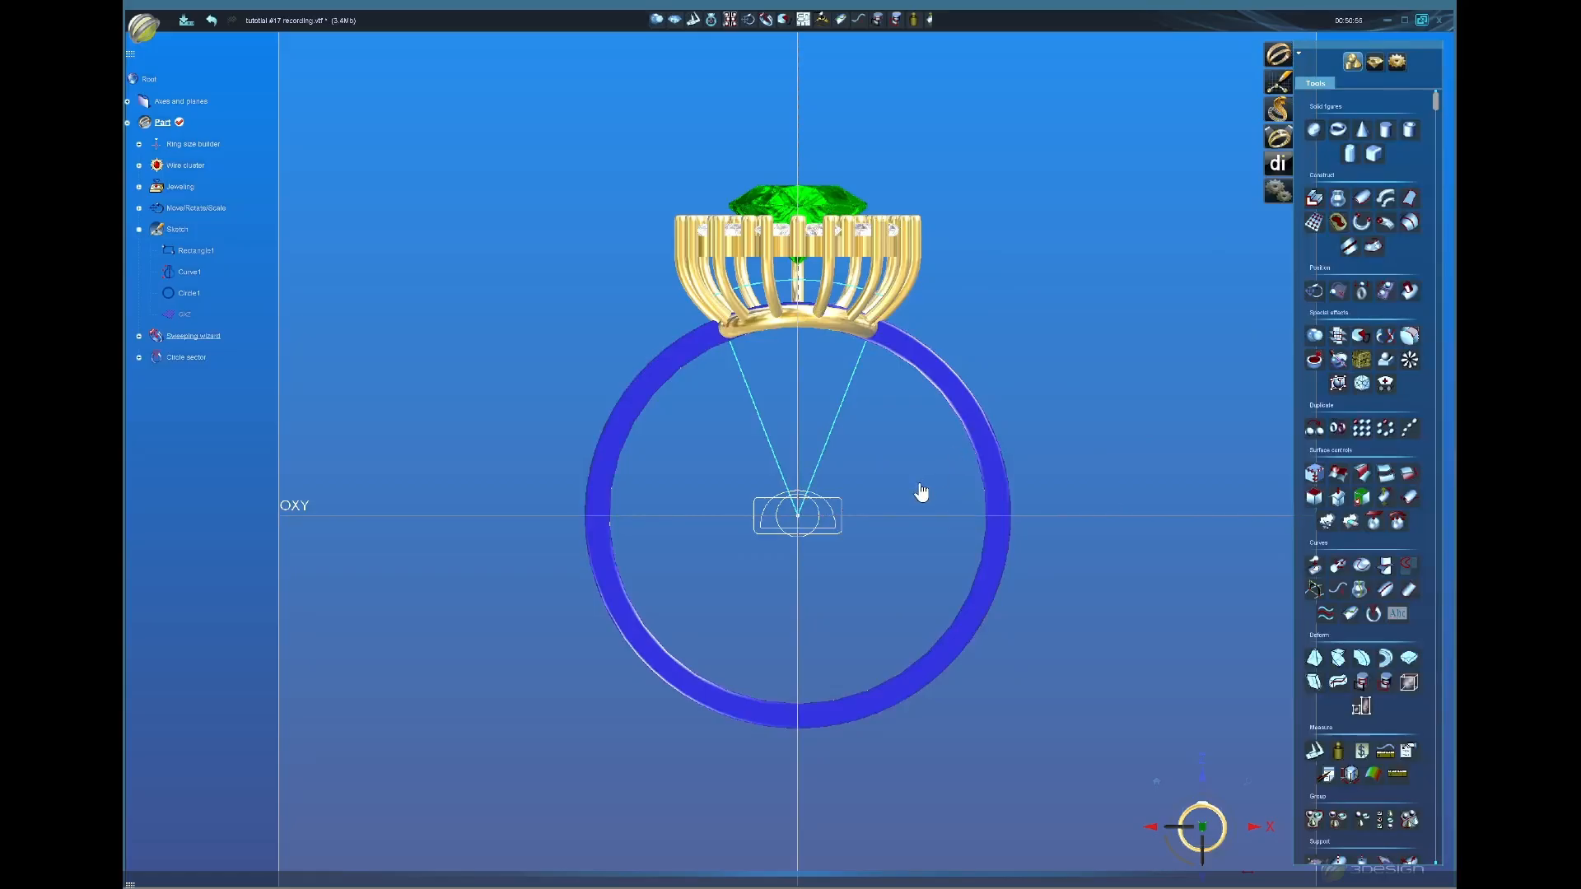
Step: Crop the Sweeping wizard shank with the Circle sector
{"action": "left_click", "coordinate": [840, 424]}
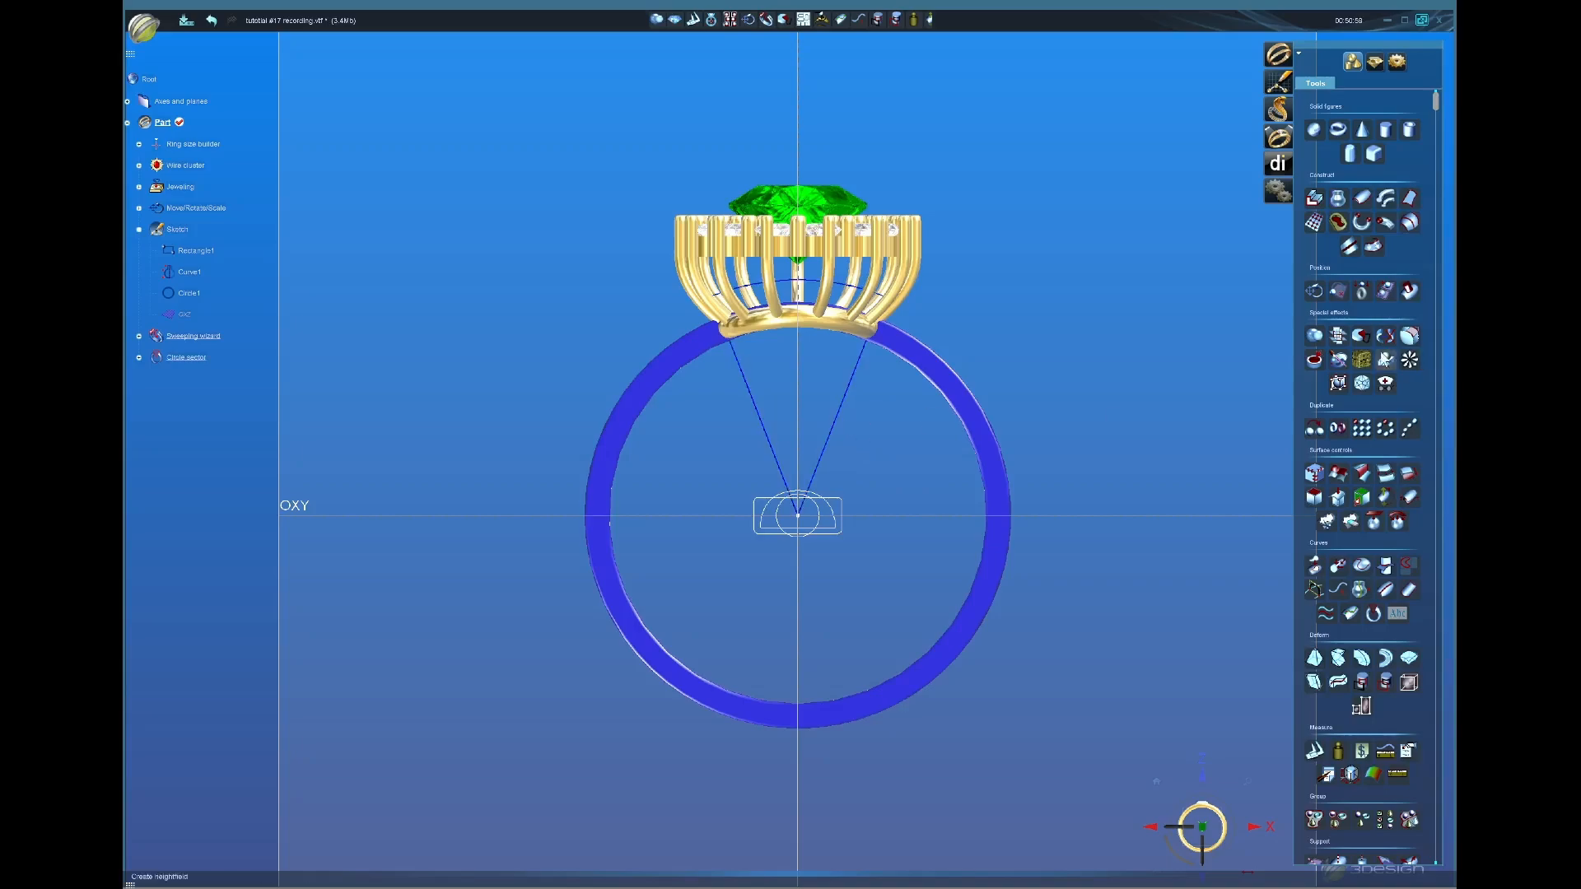
{"action": "left_click", "coordinate": [1358, 337]}
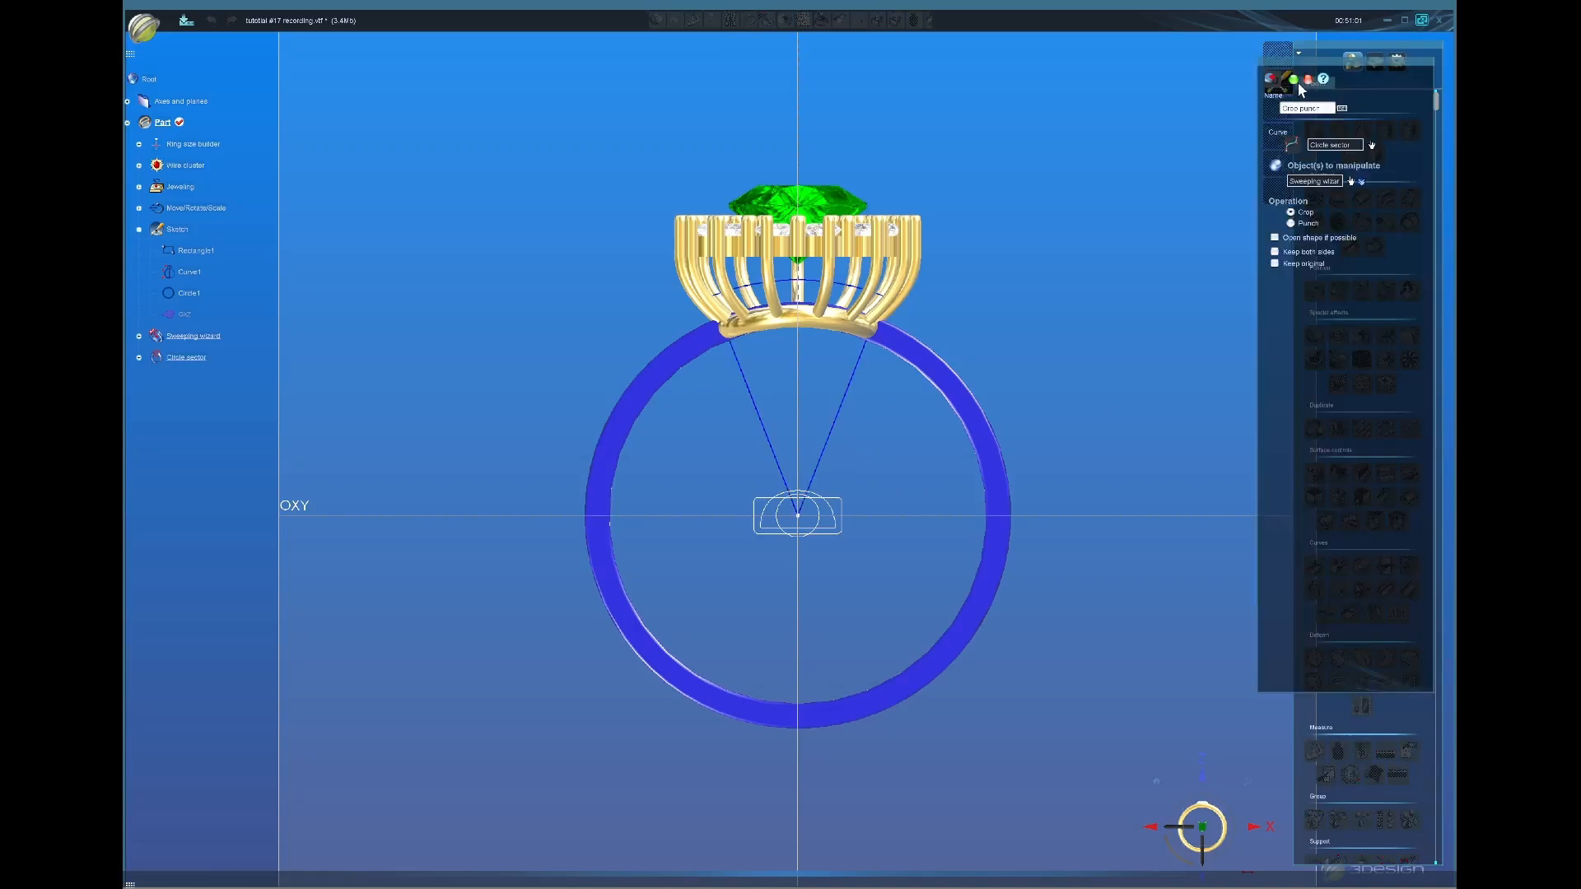
{"action": "left_click", "coordinate": [1294, 80]}
Step: Orbit around the trimmed ring, then open the wire cluster head's settings
{"action": "middle_click_drag", "start_coordinate": [840, 483], "coordinate": [852, 446]}
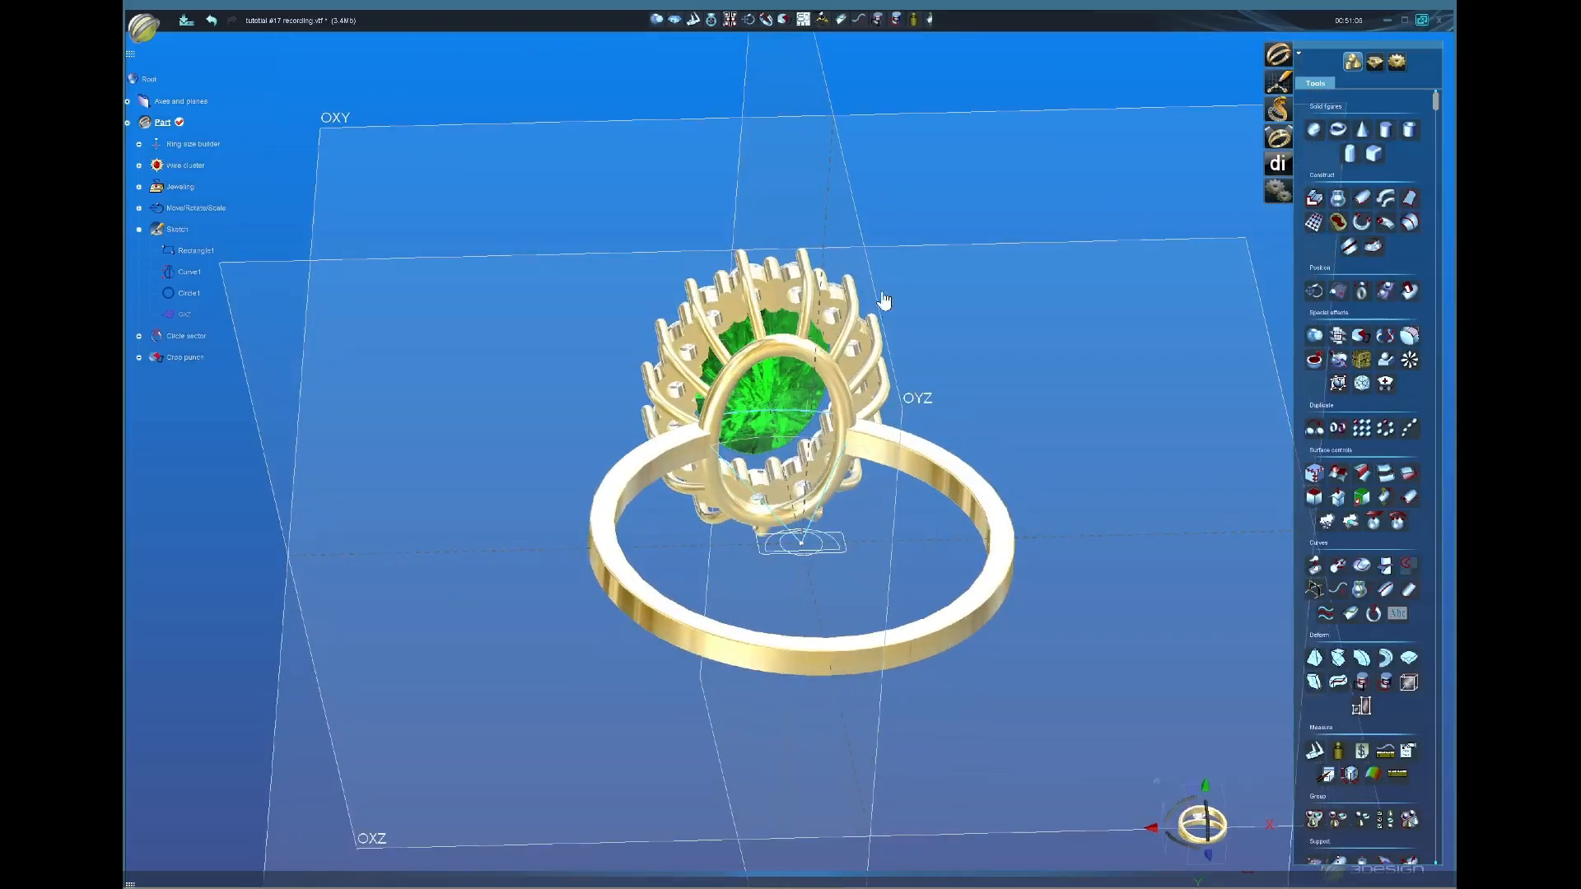
{"action": "middle_click_drag", "start_coordinate": [882, 304], "coordinate": [1002, 374]}
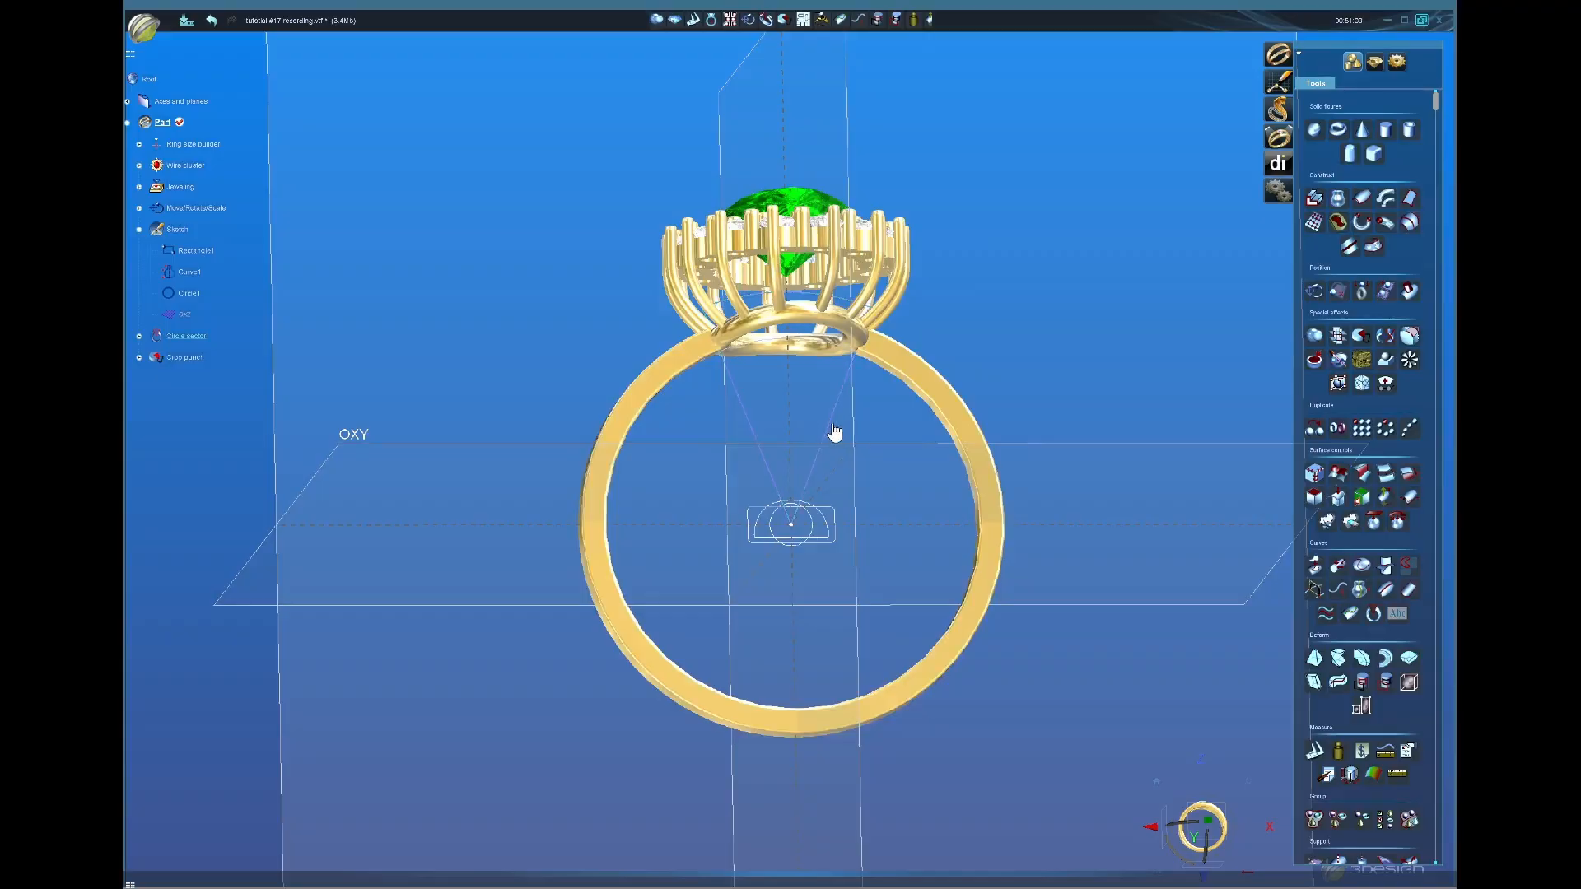
{"action": "middle_click_drag", "start_coordinate": [833, 437], "coordinate": [862, 605]}
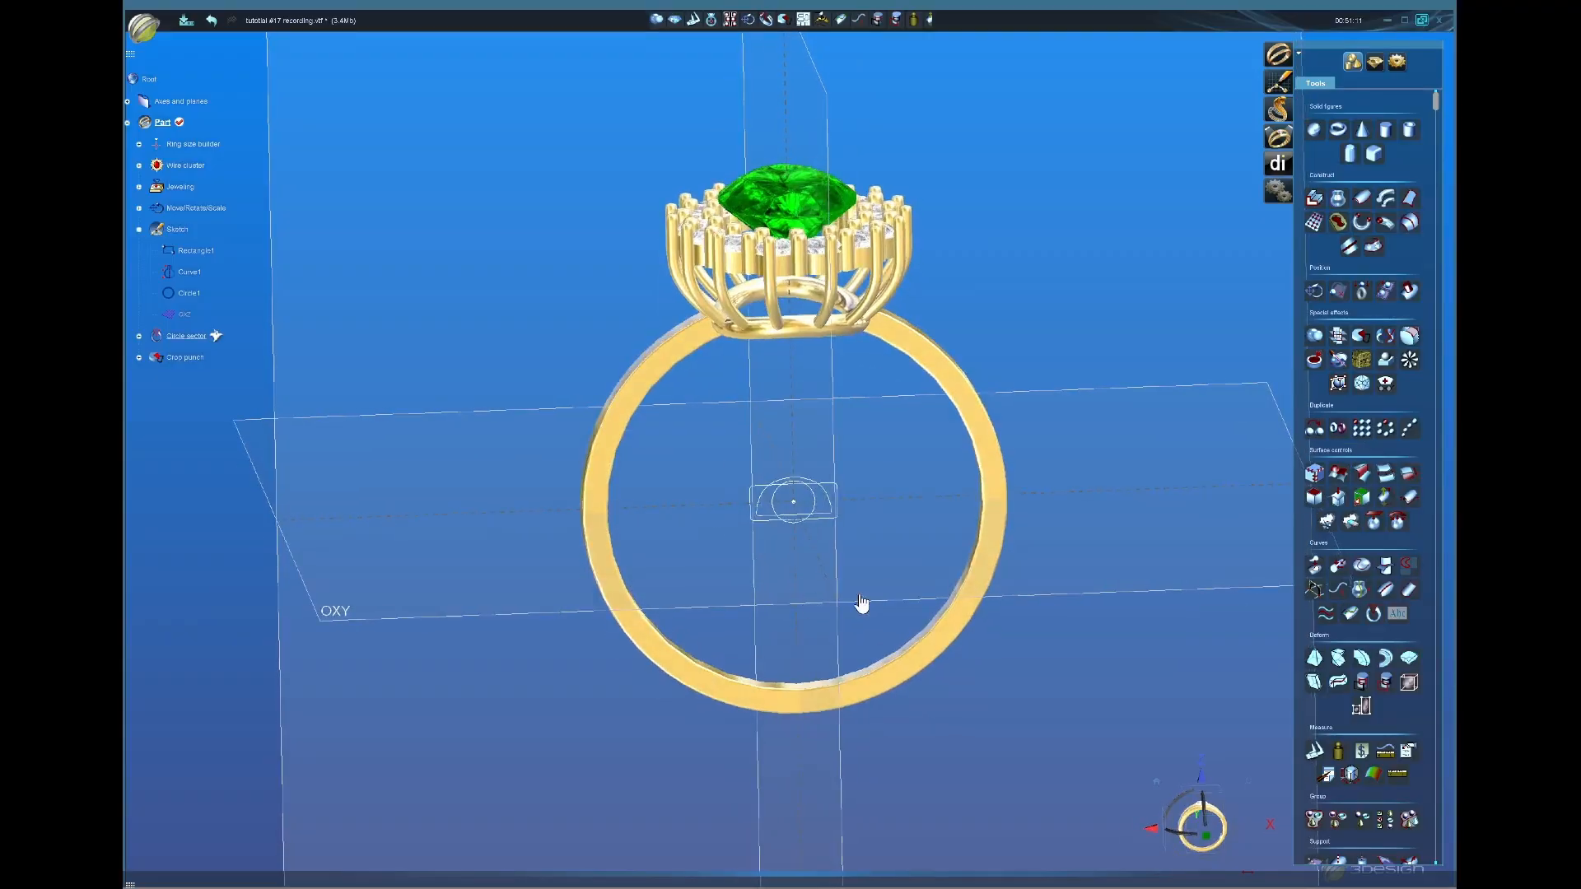
{"action": "scroll", "coordinate": [897, 593], "scroll_direction": "down", "scroll_amount": 2}
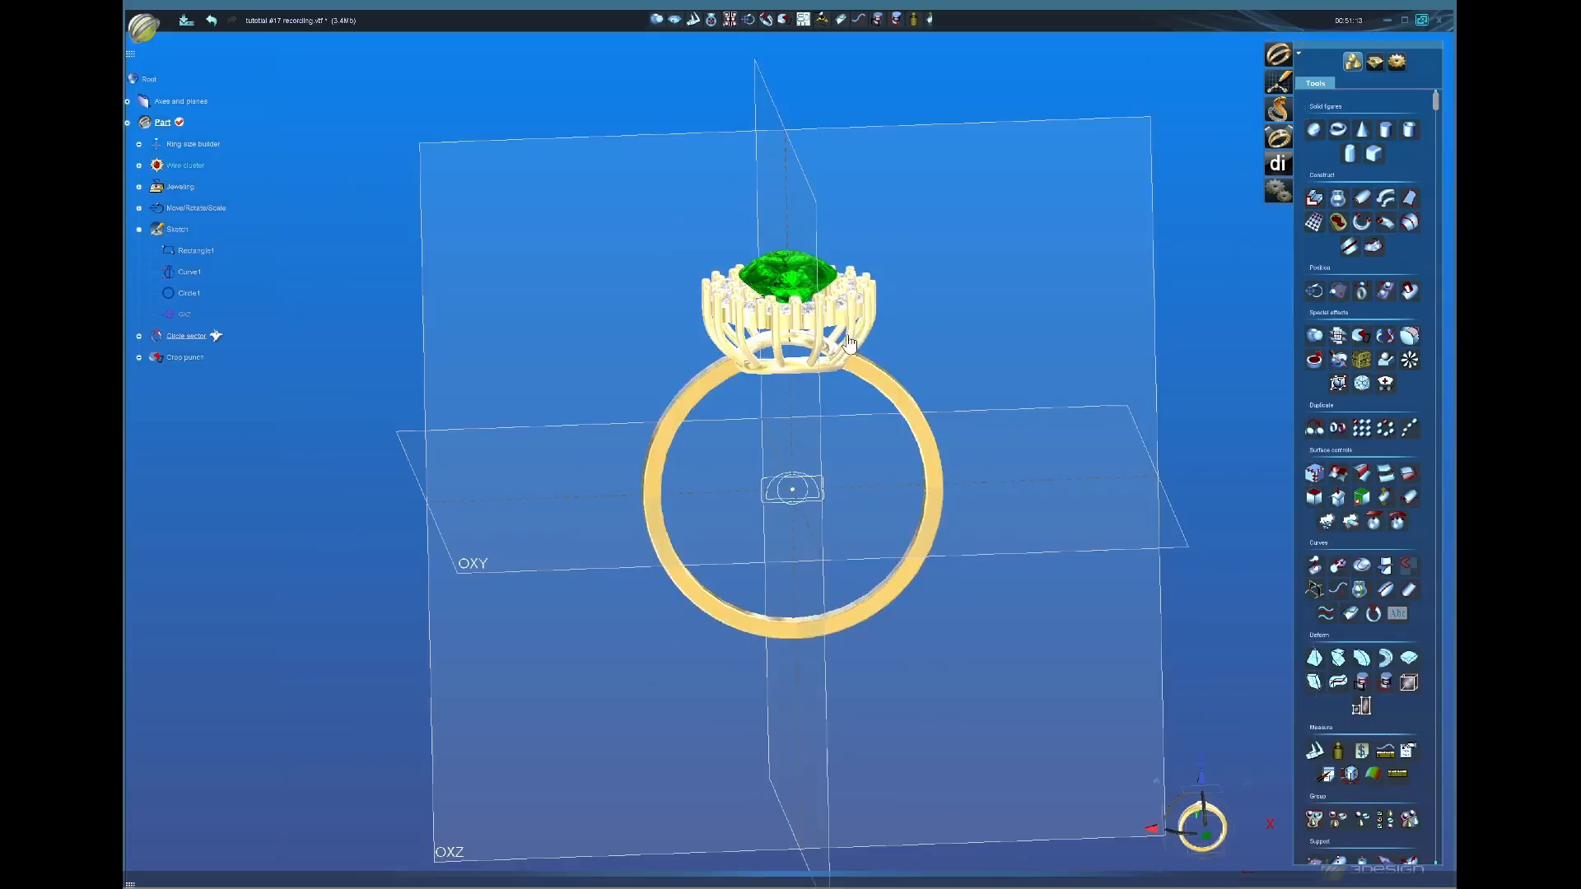
{"action": "scroll", "coordinate": [849, 341], "scroll_direction": "up", "scroll_amount": 2}
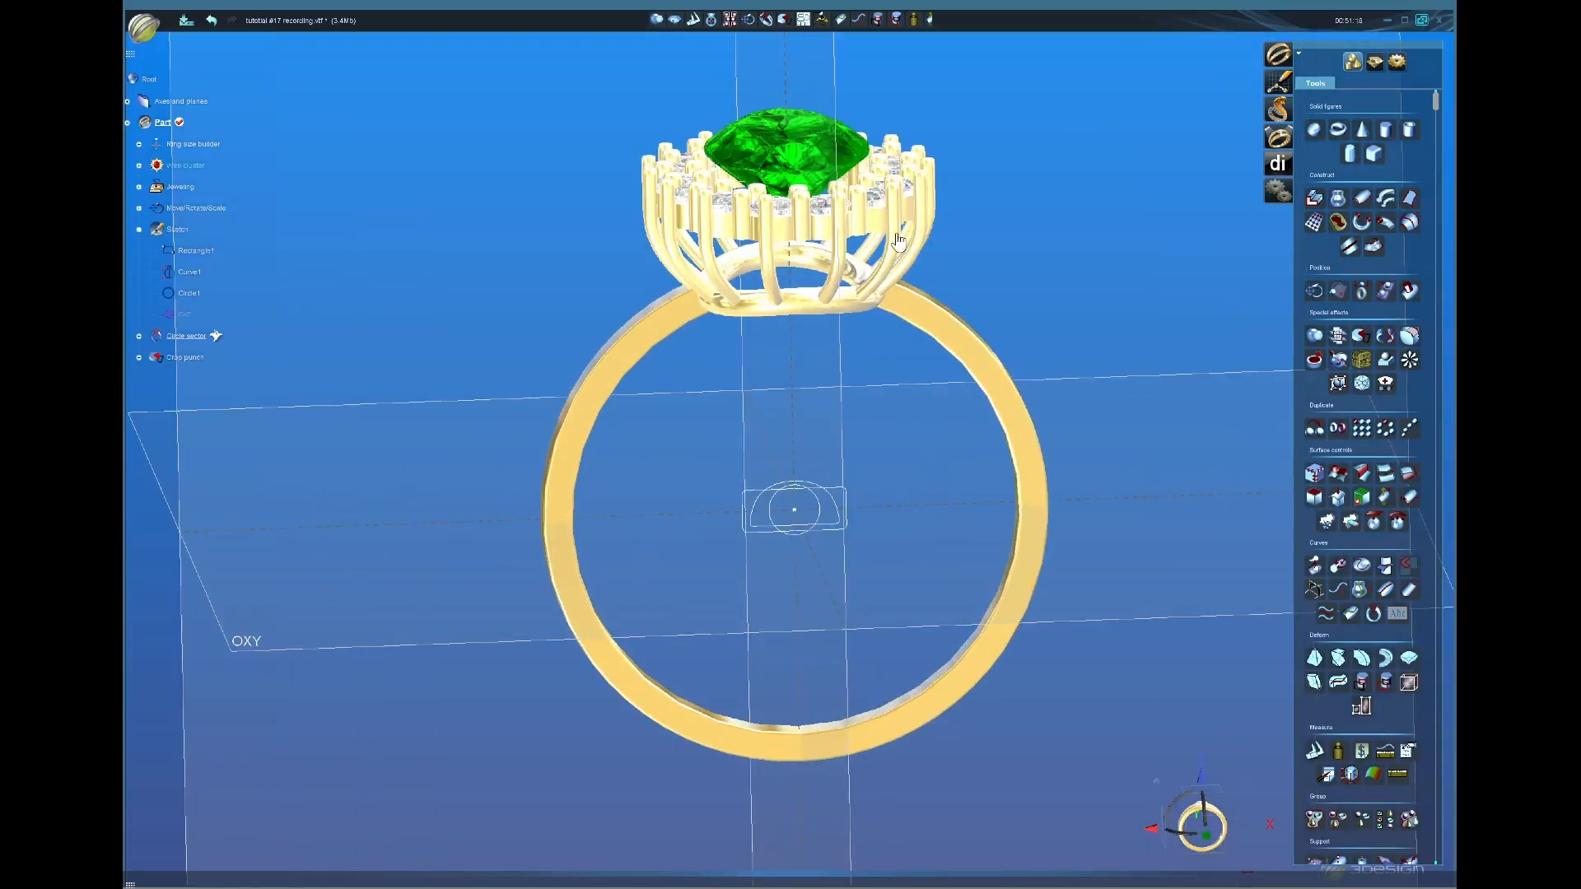
{"action": "double_click", "coordinate": [897, 236]}
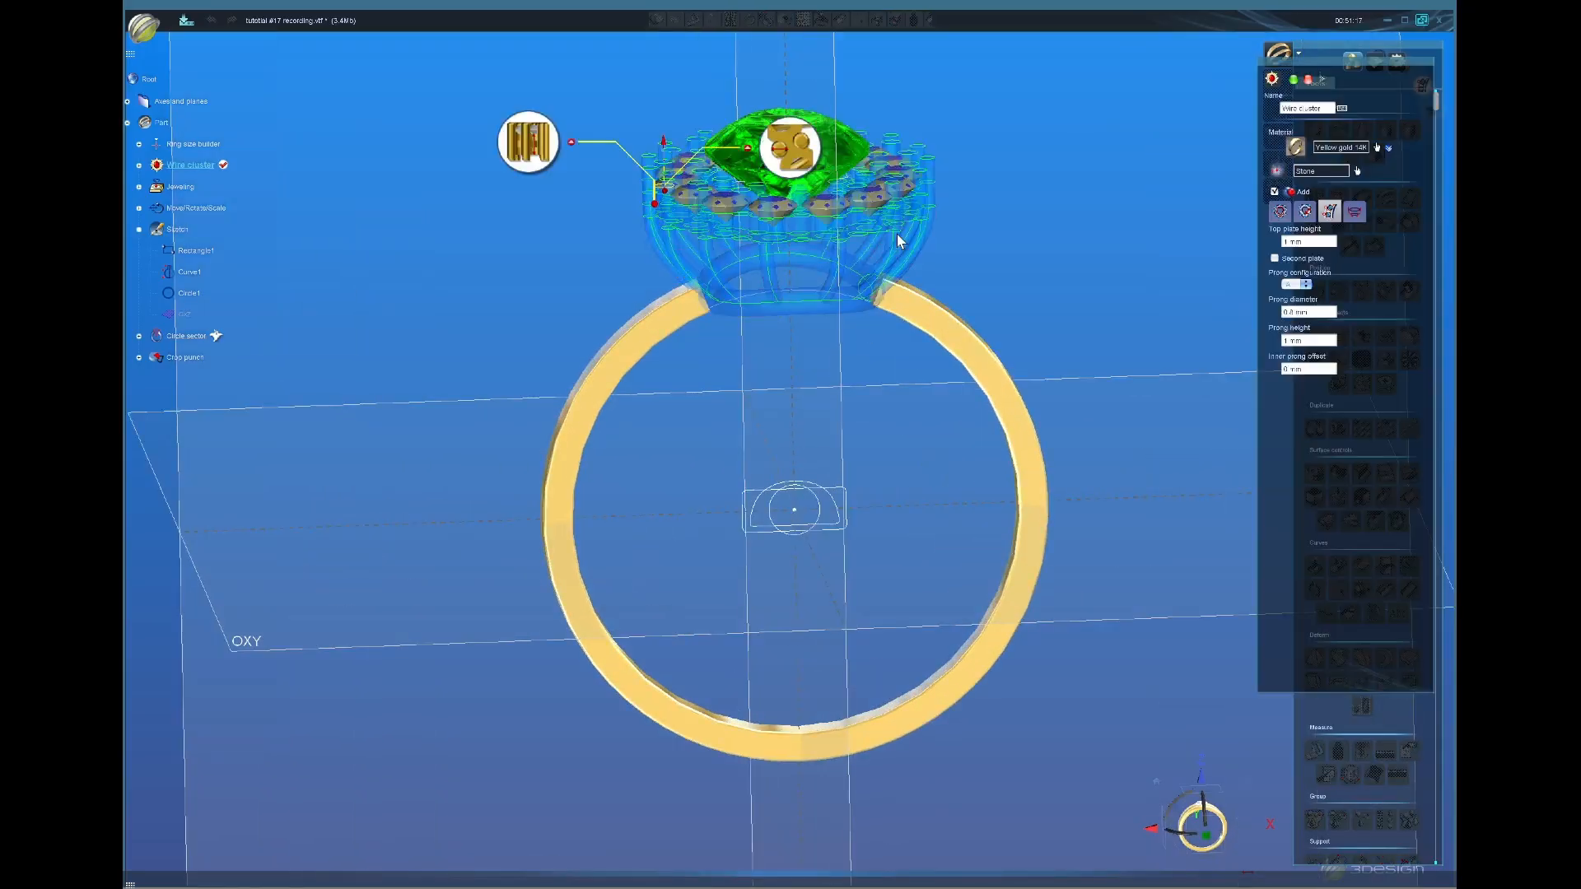
Step: Uncheck the wire cluster's Add option, apply it, and accept the recomputed Jeweling
{"action": "middle_click_drag", "start_coordinate": [1046, 247], "coordinate": [1195, 285]}
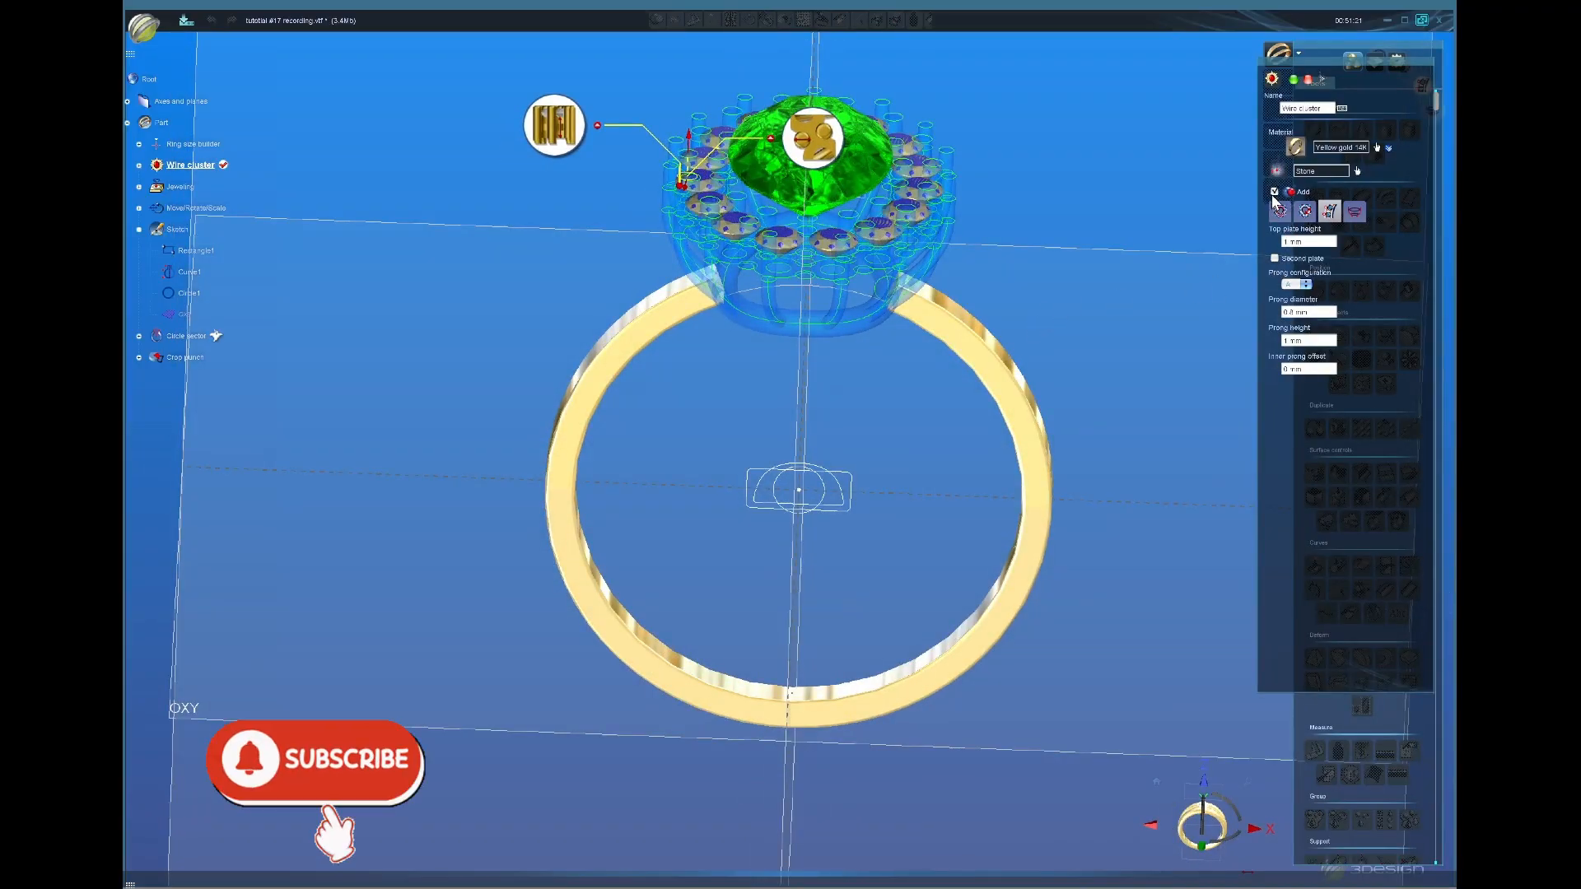
{"action": "middle_click_drag", "start_coordinate": [974, 233], "coordinate": [841, 395]}
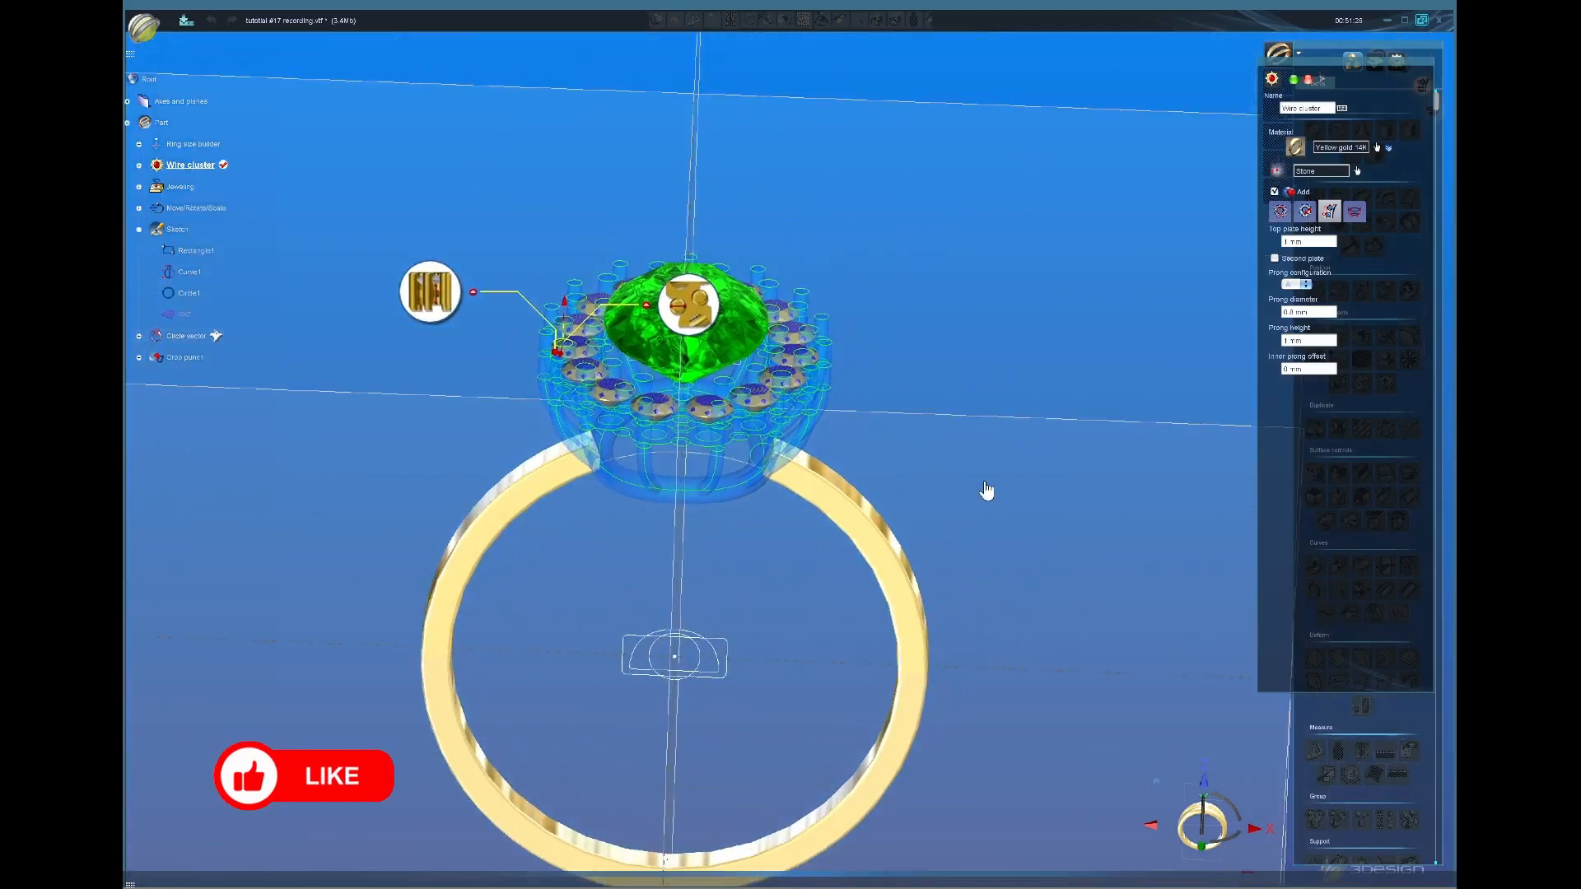
{"action": "left_click", "coordinate": [1274, 192]}
{"action": "left_click", "coordinate": [1294, 80]}
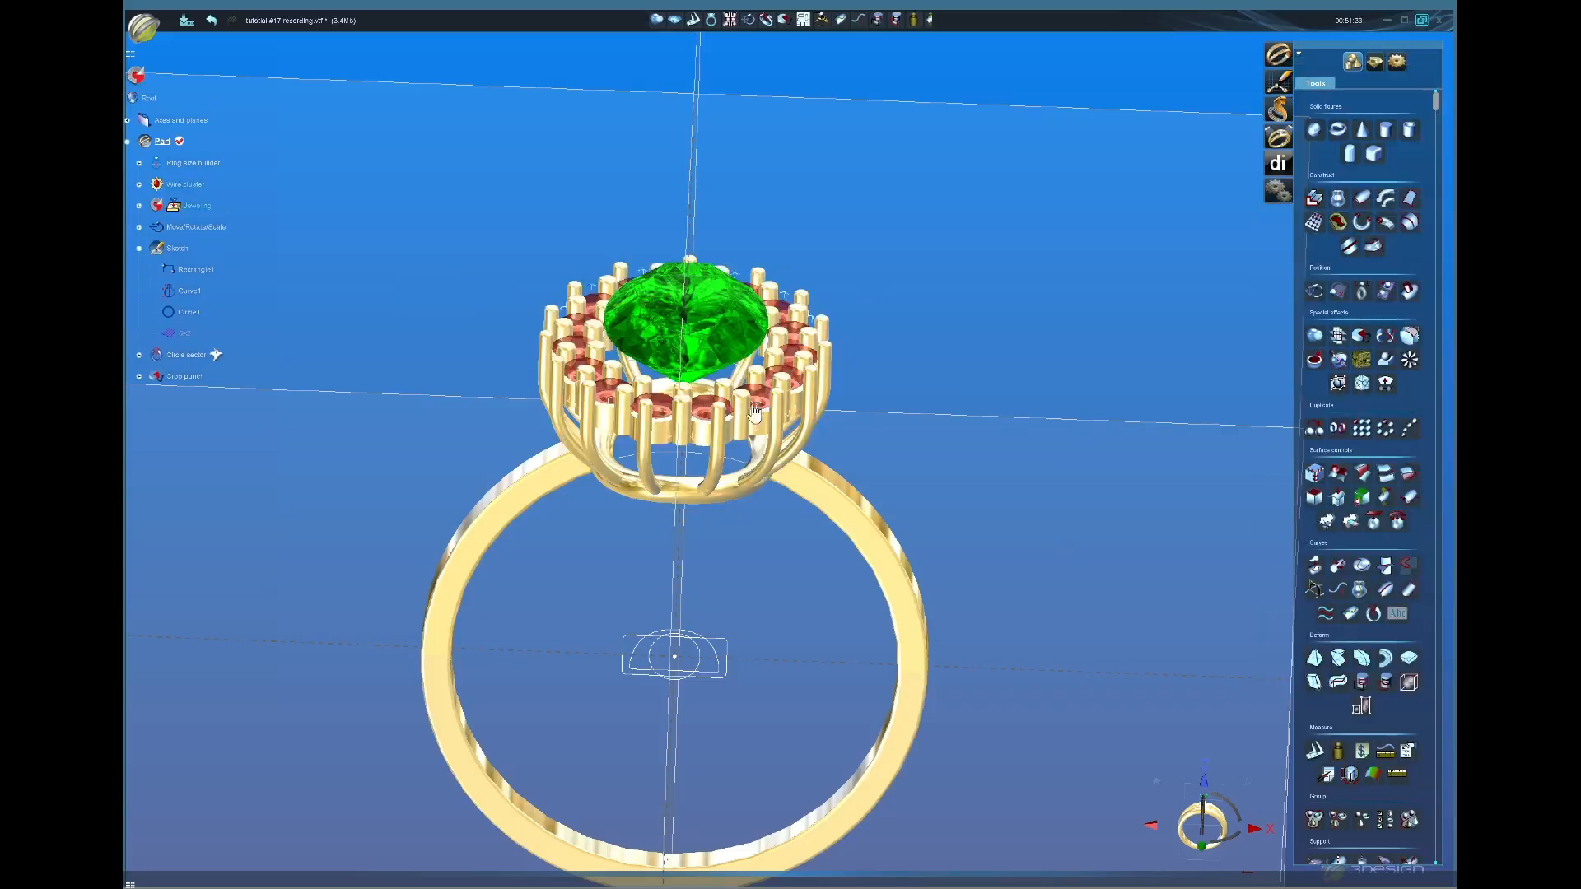
{"action": "left_click", "coordinate": [139, 83]}
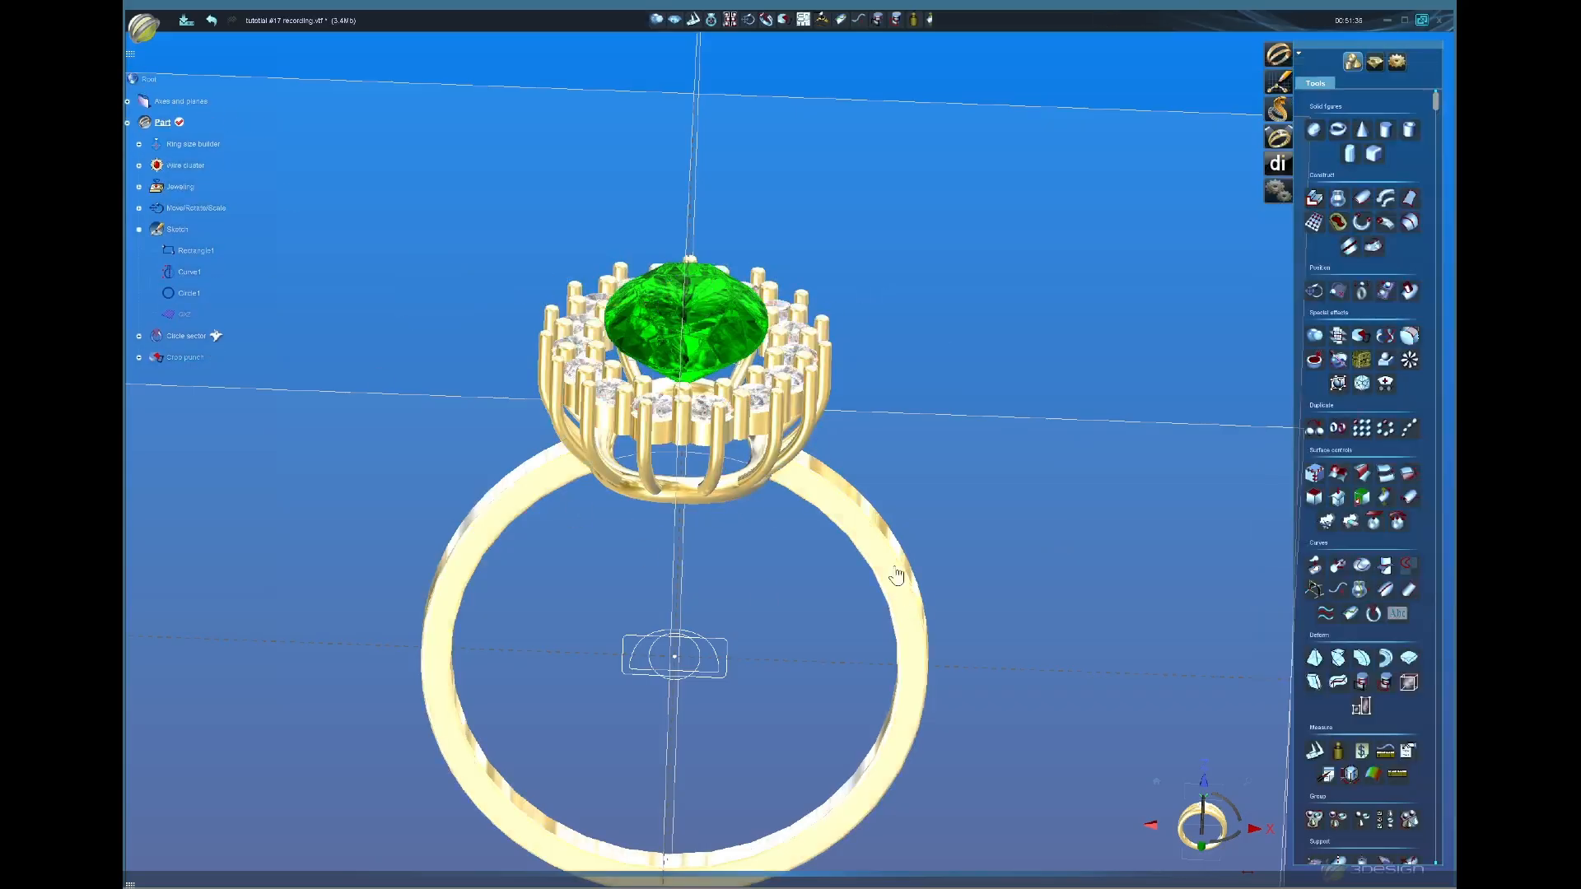
Step: Orbit around the crown to inspect the reset halo stones and select the wire cluster head
{"action": "middle_click_drag", "start_coordinate": [897, 572], "coordinate": [776, 447]}
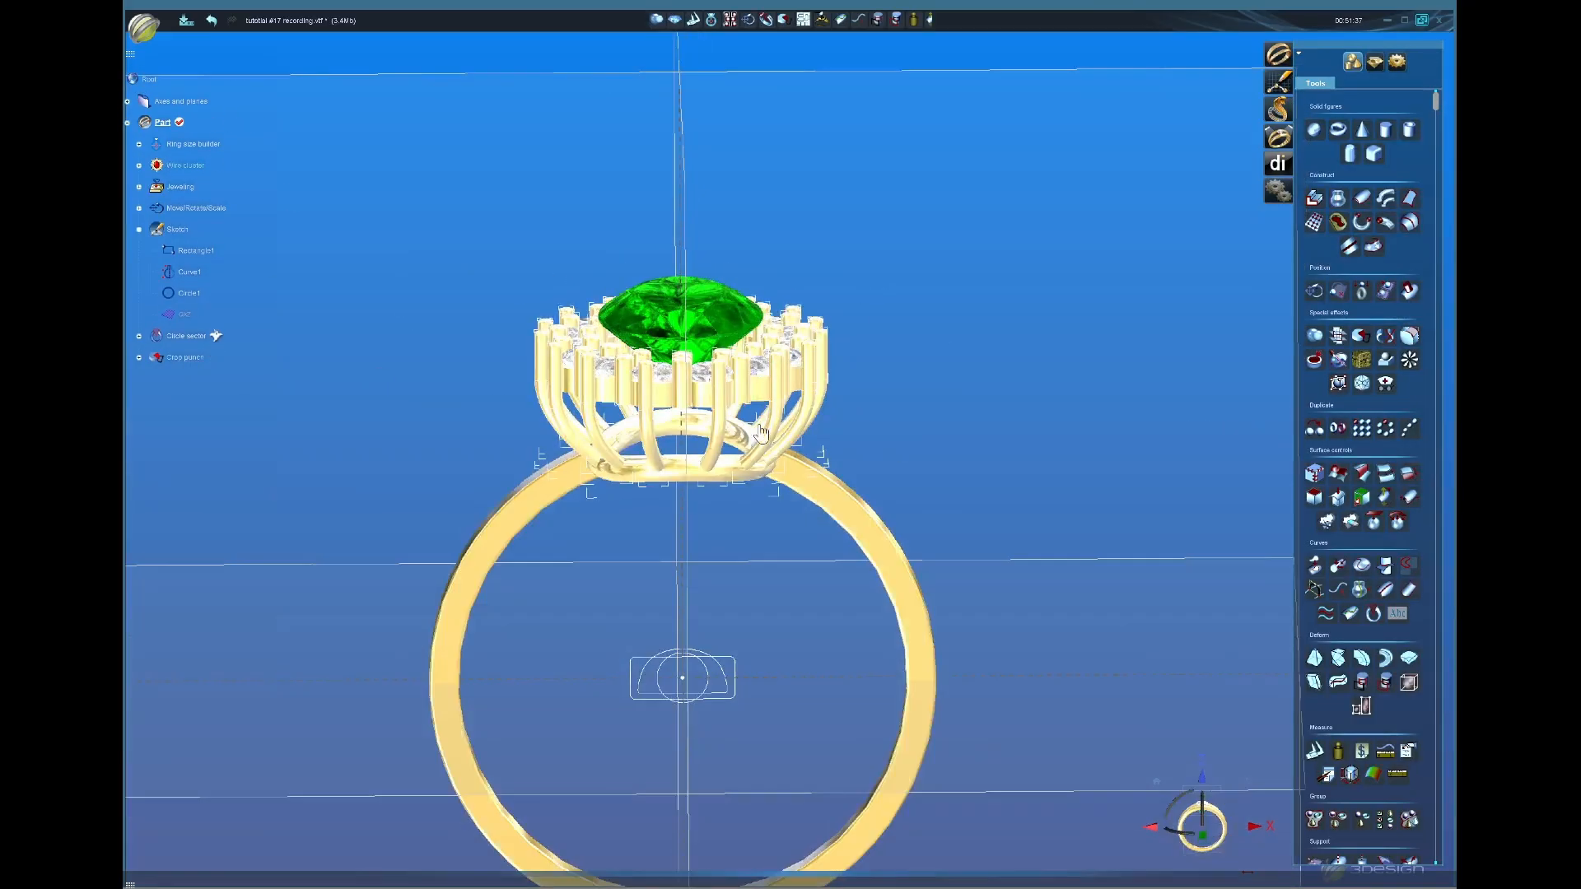
{"action": "middle_click_drag", "start_coordinate": [869, 425], "coordinate": [832, 418]}
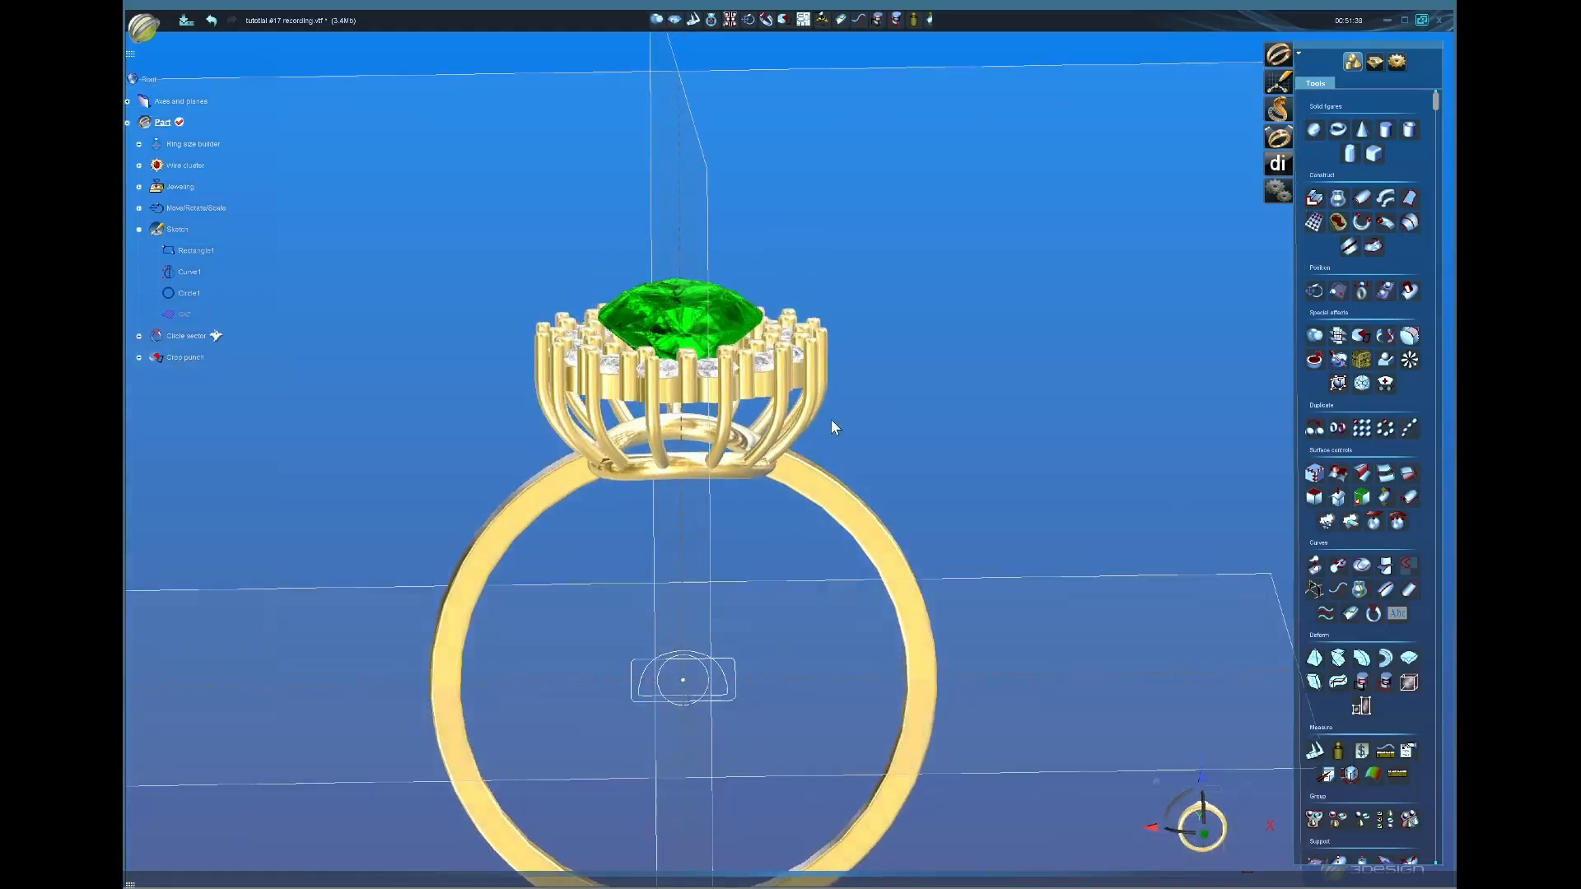
{"action": "middle_click_drag", "start_coordinate": [617, 455], "coordinate": [674, 458]}
{"action": "scroll", "coordinate": [851, 373], "scroll_direction": "up", "scroll_amount": 3}
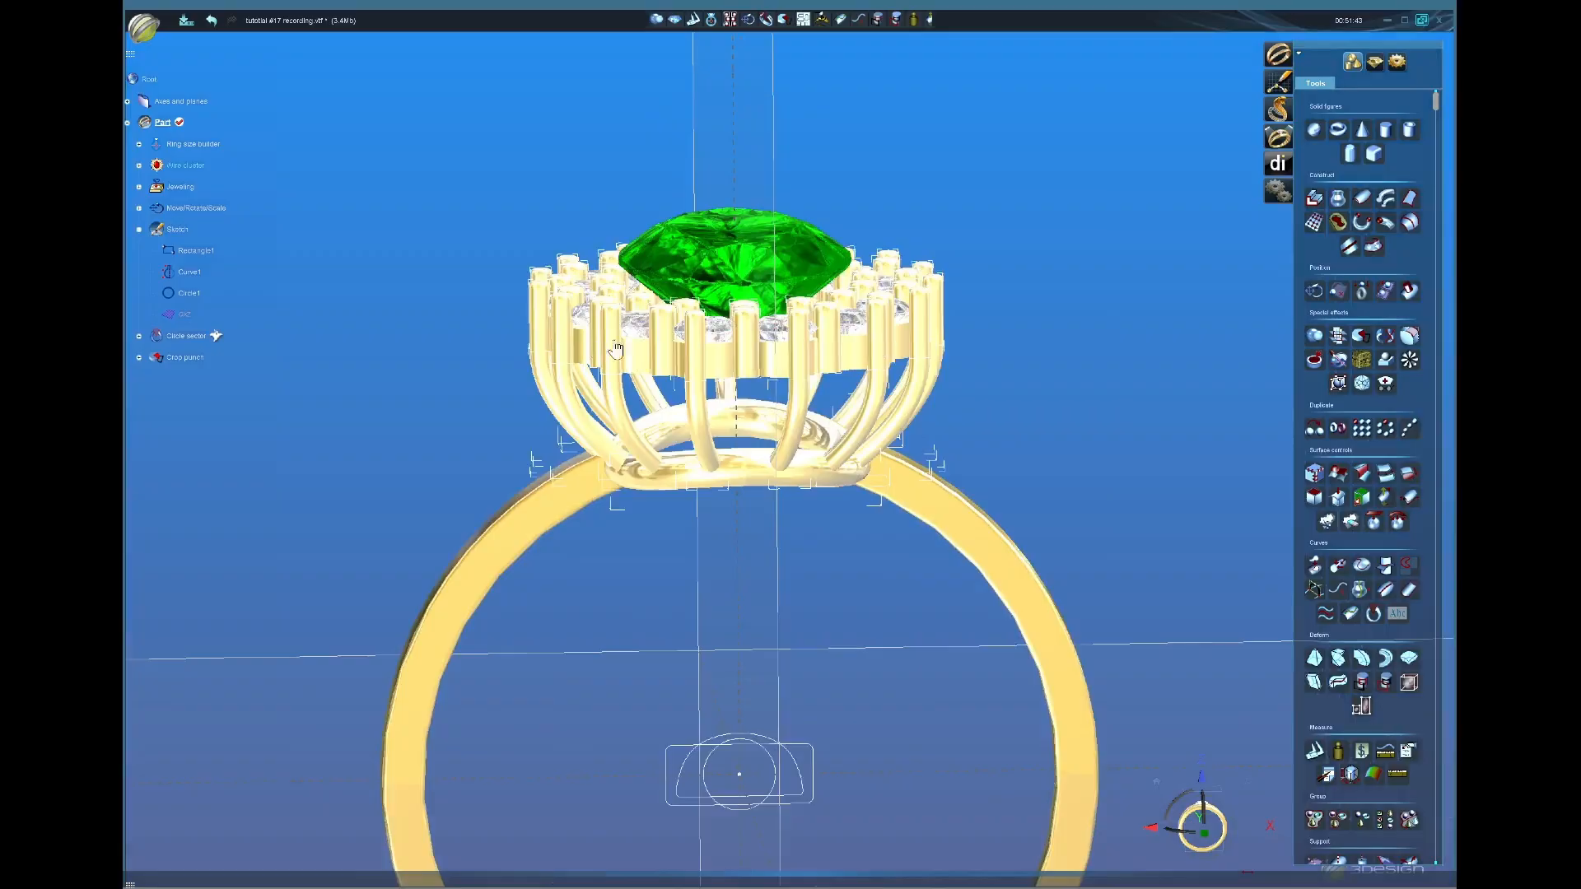
{"action": "left_click", "coordinate": [880, 367]}
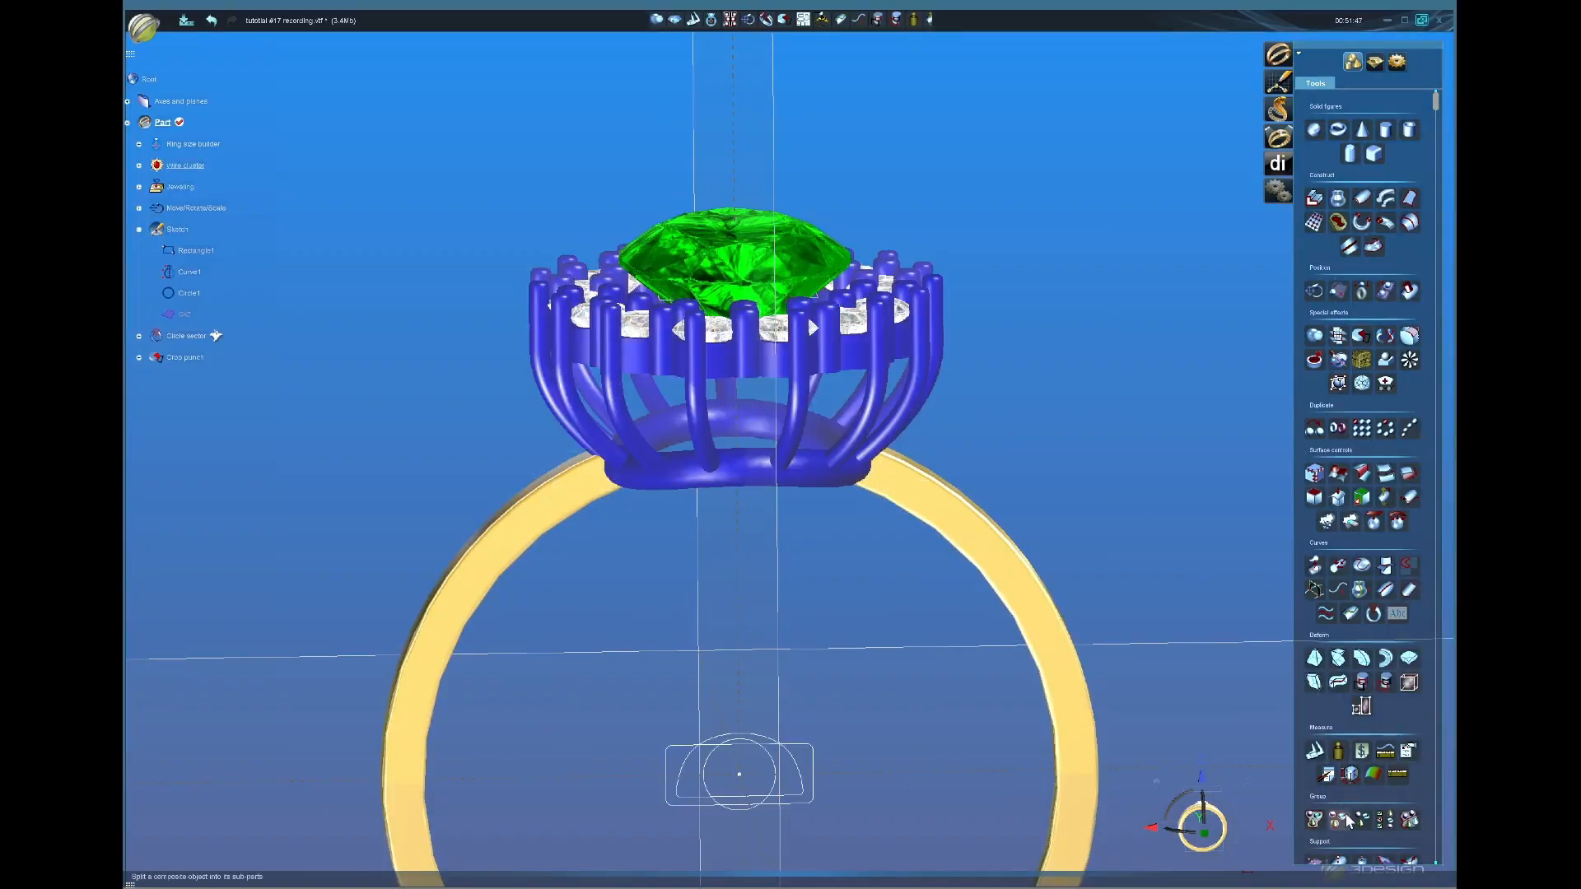
Step: Filter the wire cluster head with item [0], the gallery band, unchecked
{"action": "scroll", "coordinate": [1350, 817], "scroll_direction": "down", "scroll_amount": 1}
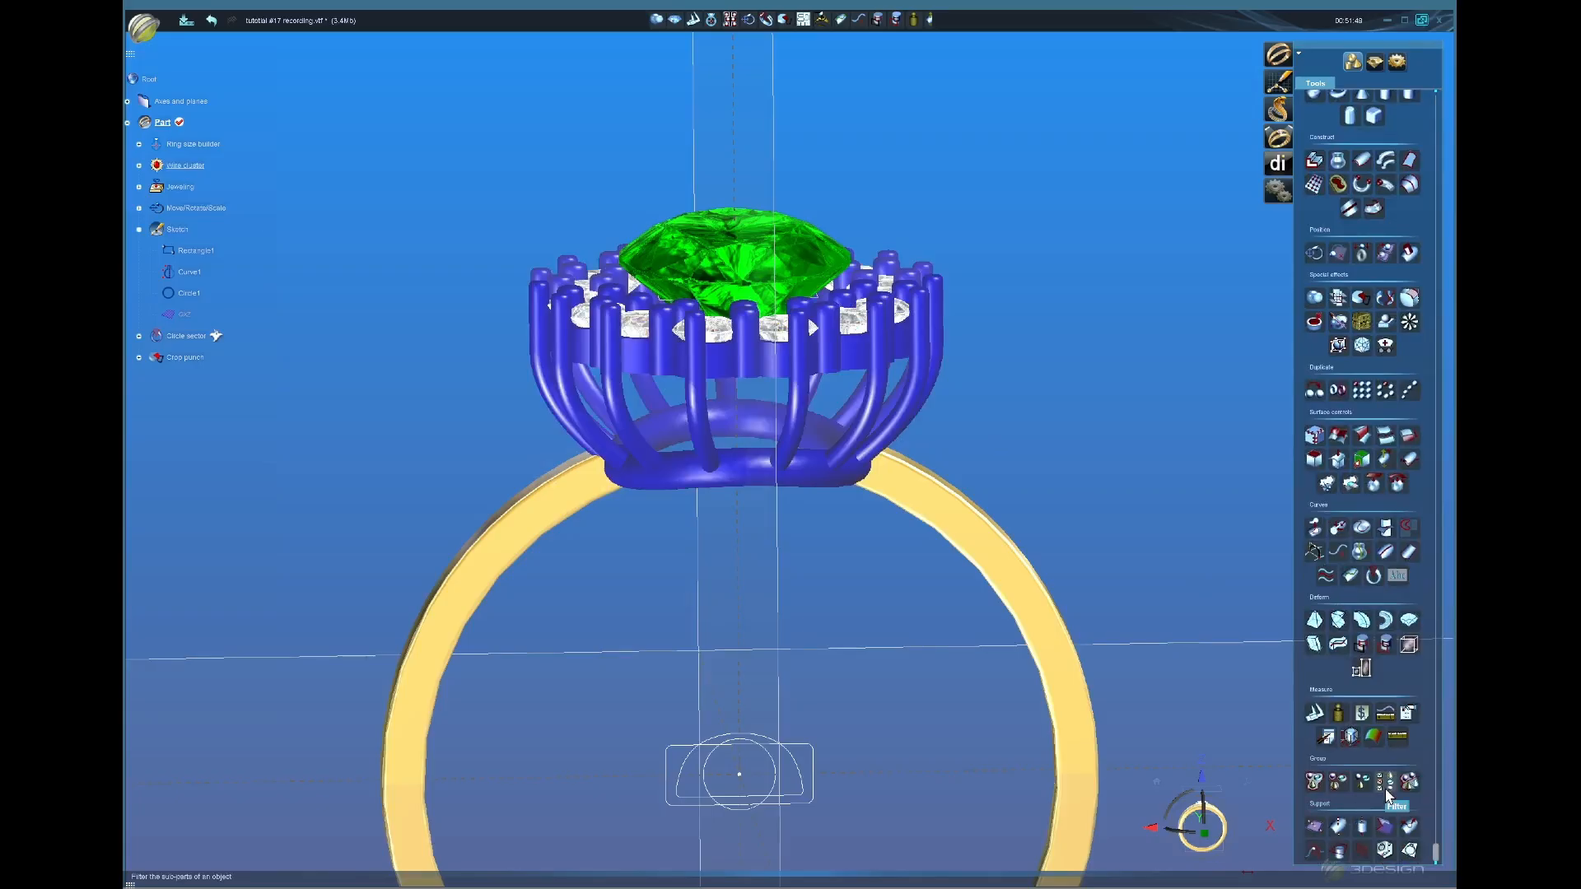
{"action": "left_click", "coordinate": [1387, 789]}
{"action": "scroll", "coordinate": [752, 431], "scroll_direction": "up", "scroll_amount": 3}
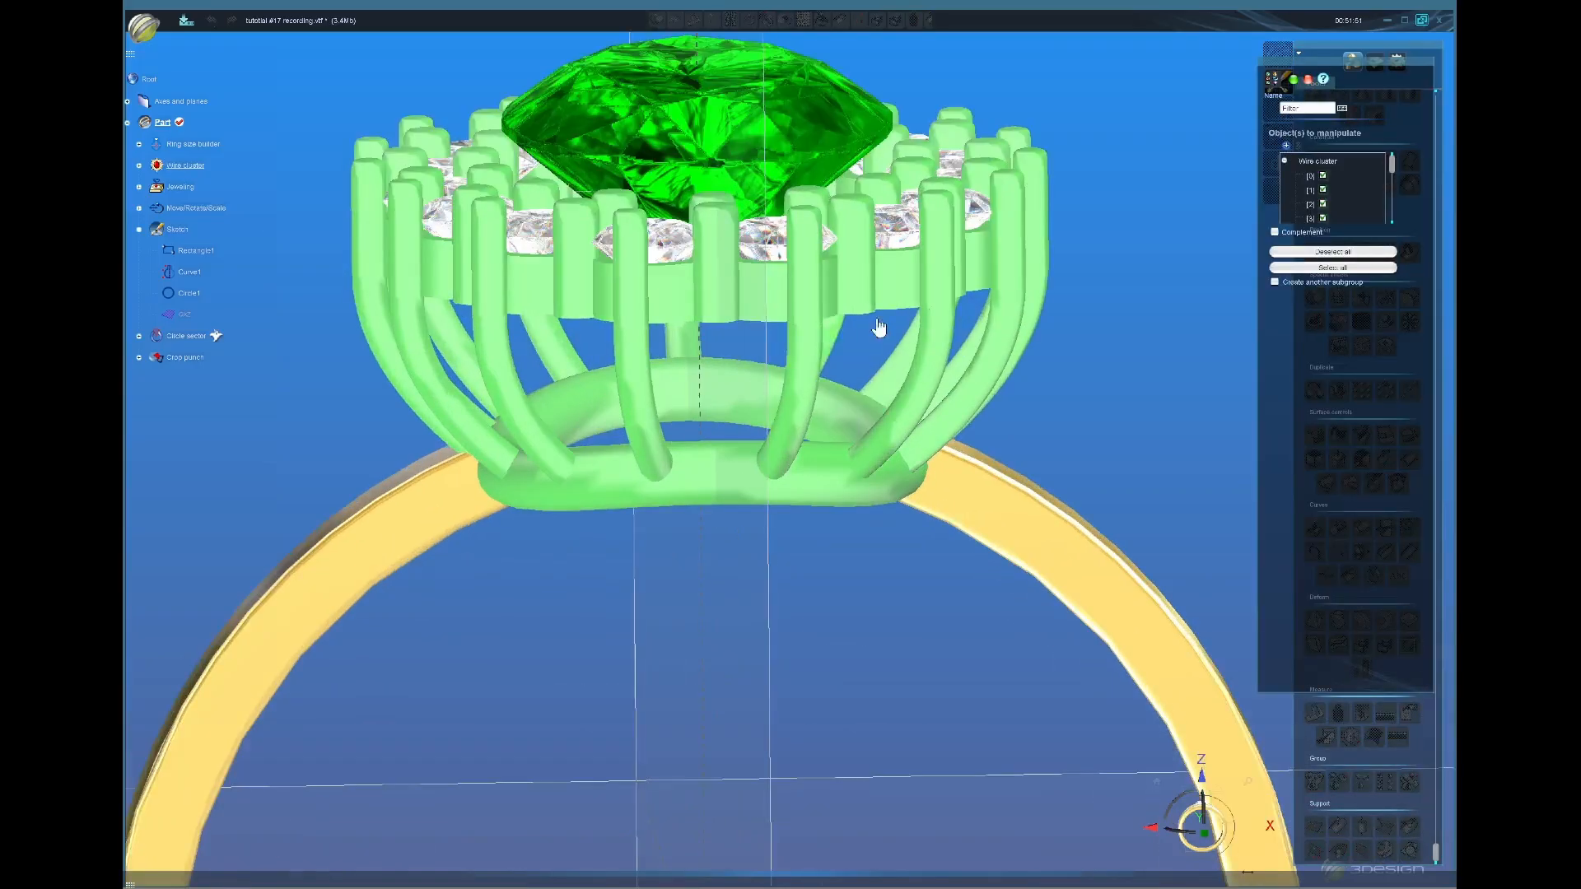
{"action": "left_click", "coordinate": [903, 309]}
{"action": "scroll", "coordinate": [741, 501], "scroll_direction": "down", "scroll_amount": 3}
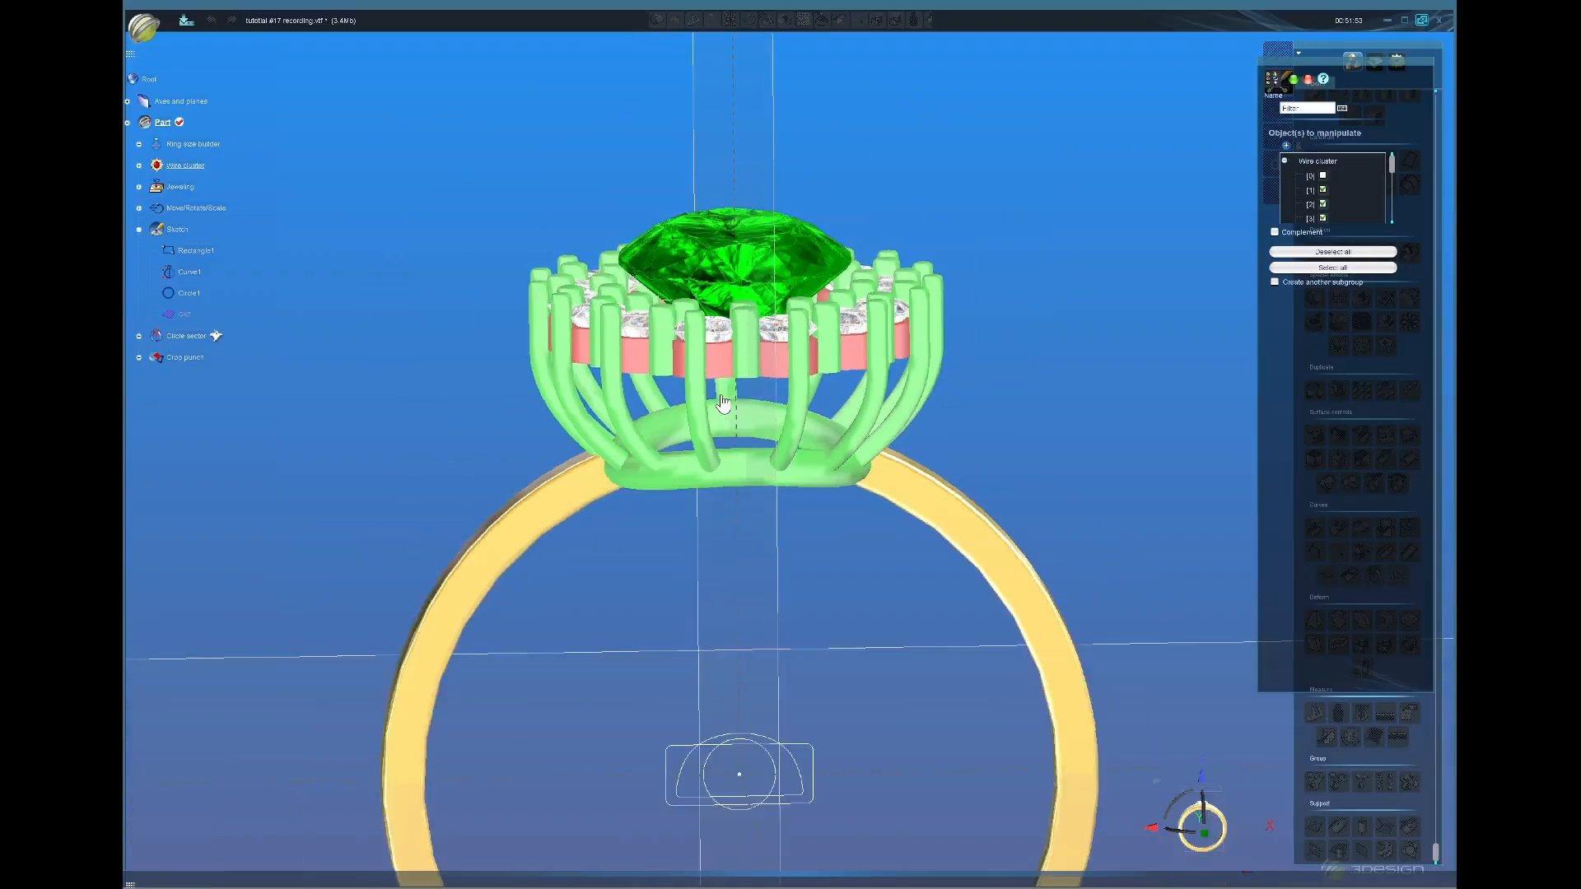
{"action": "middle_click_drag", "start_coordinate": [740, 501], "coordinate": [782, 448]}
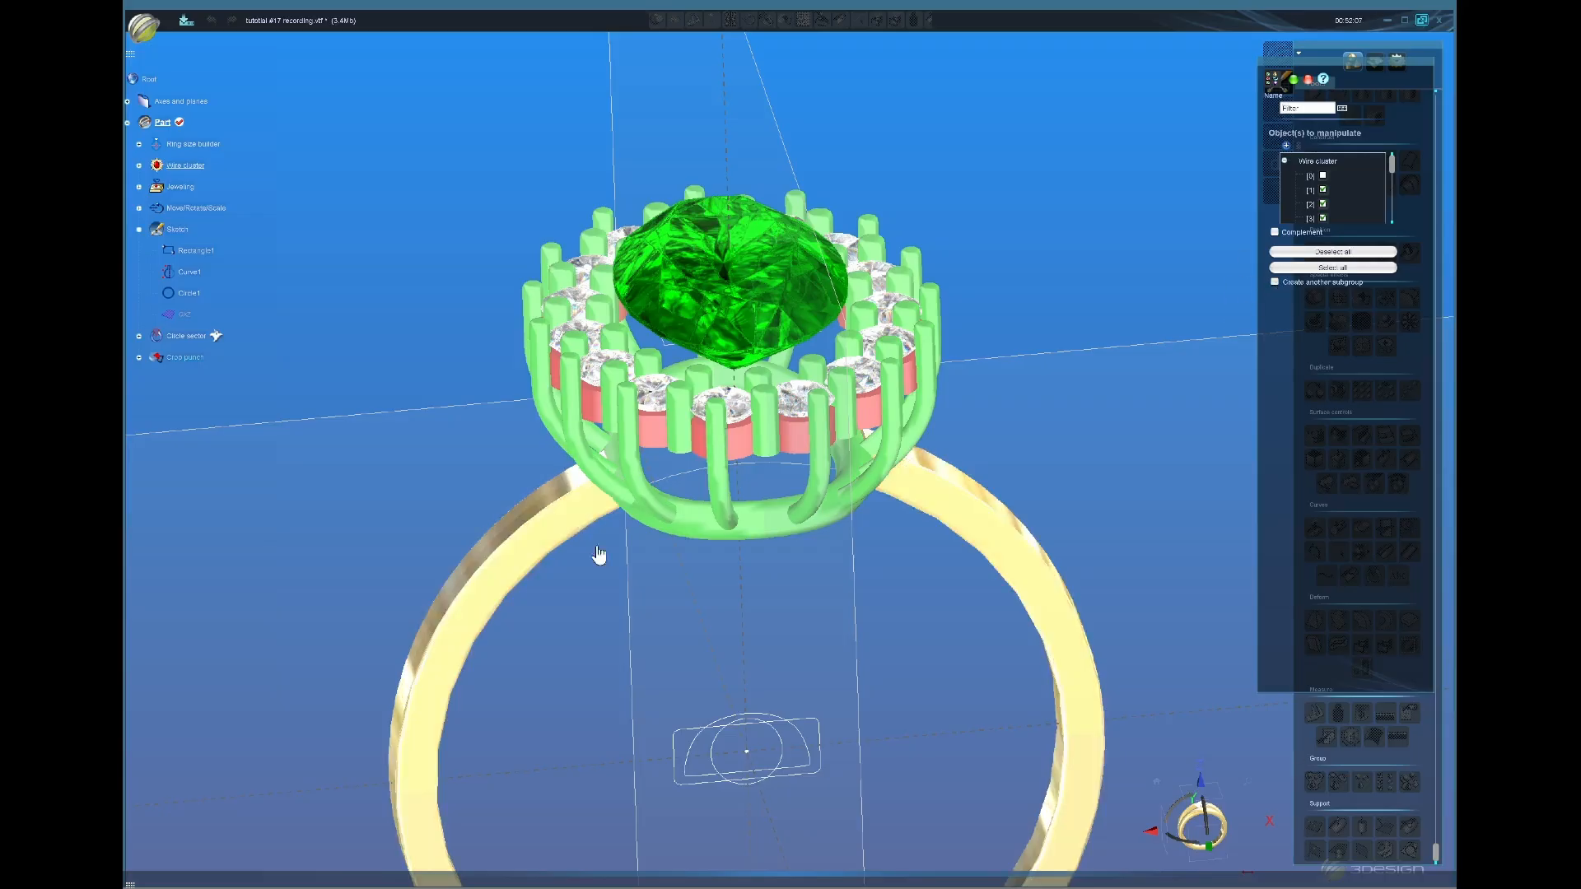
{"action": "middle_click_drag", "start_coordinate": [861, 602], "coordinate": [863, 566]}
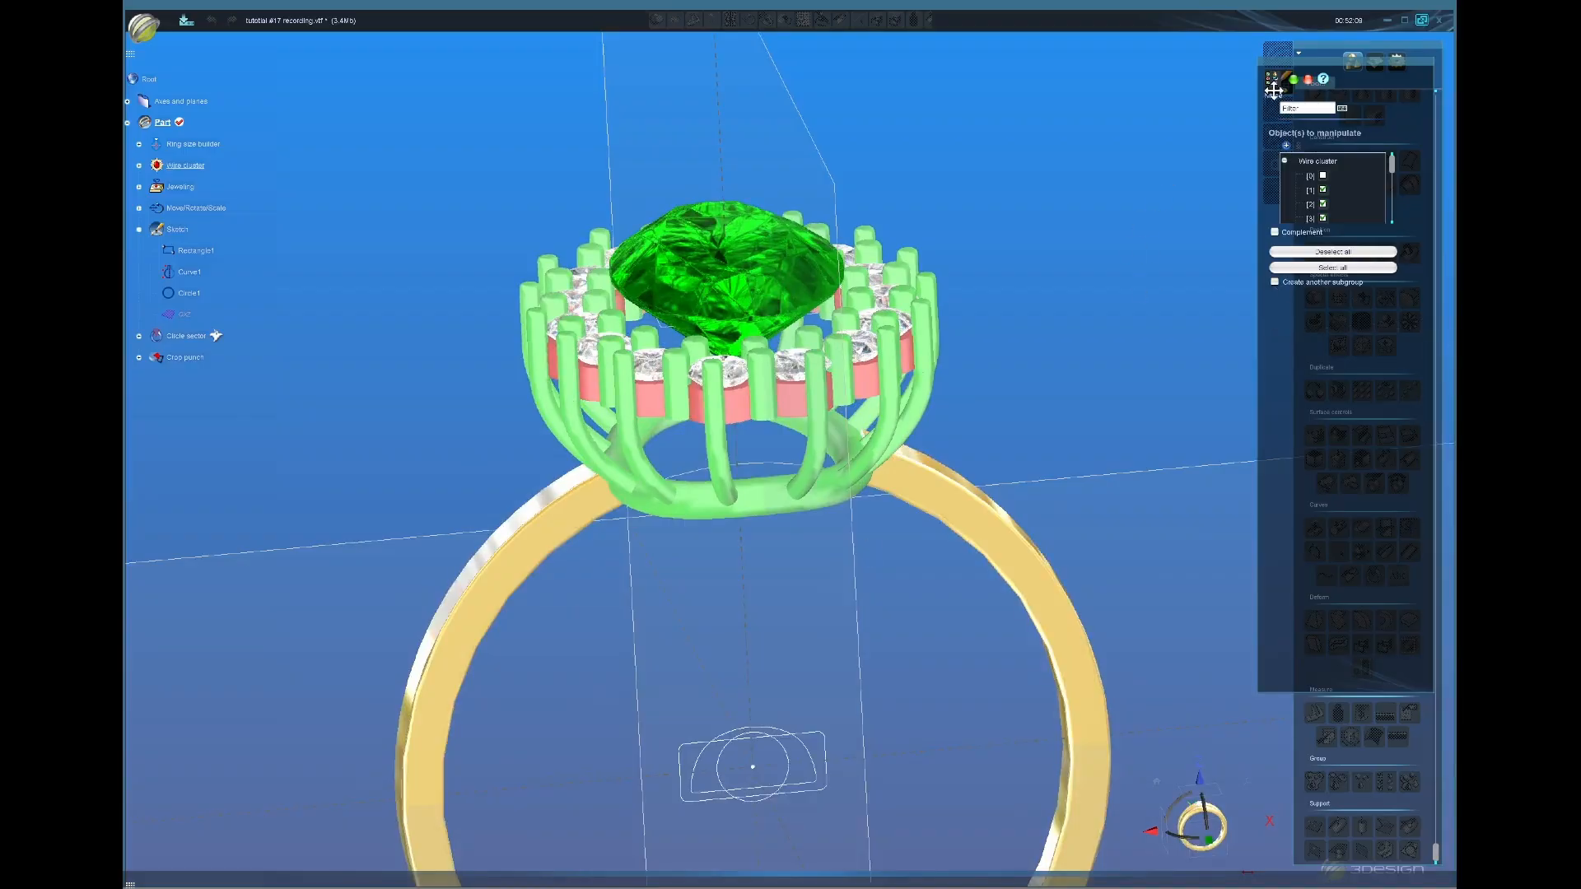
{"action": "left_click", "coordinate": [1296, 79]}
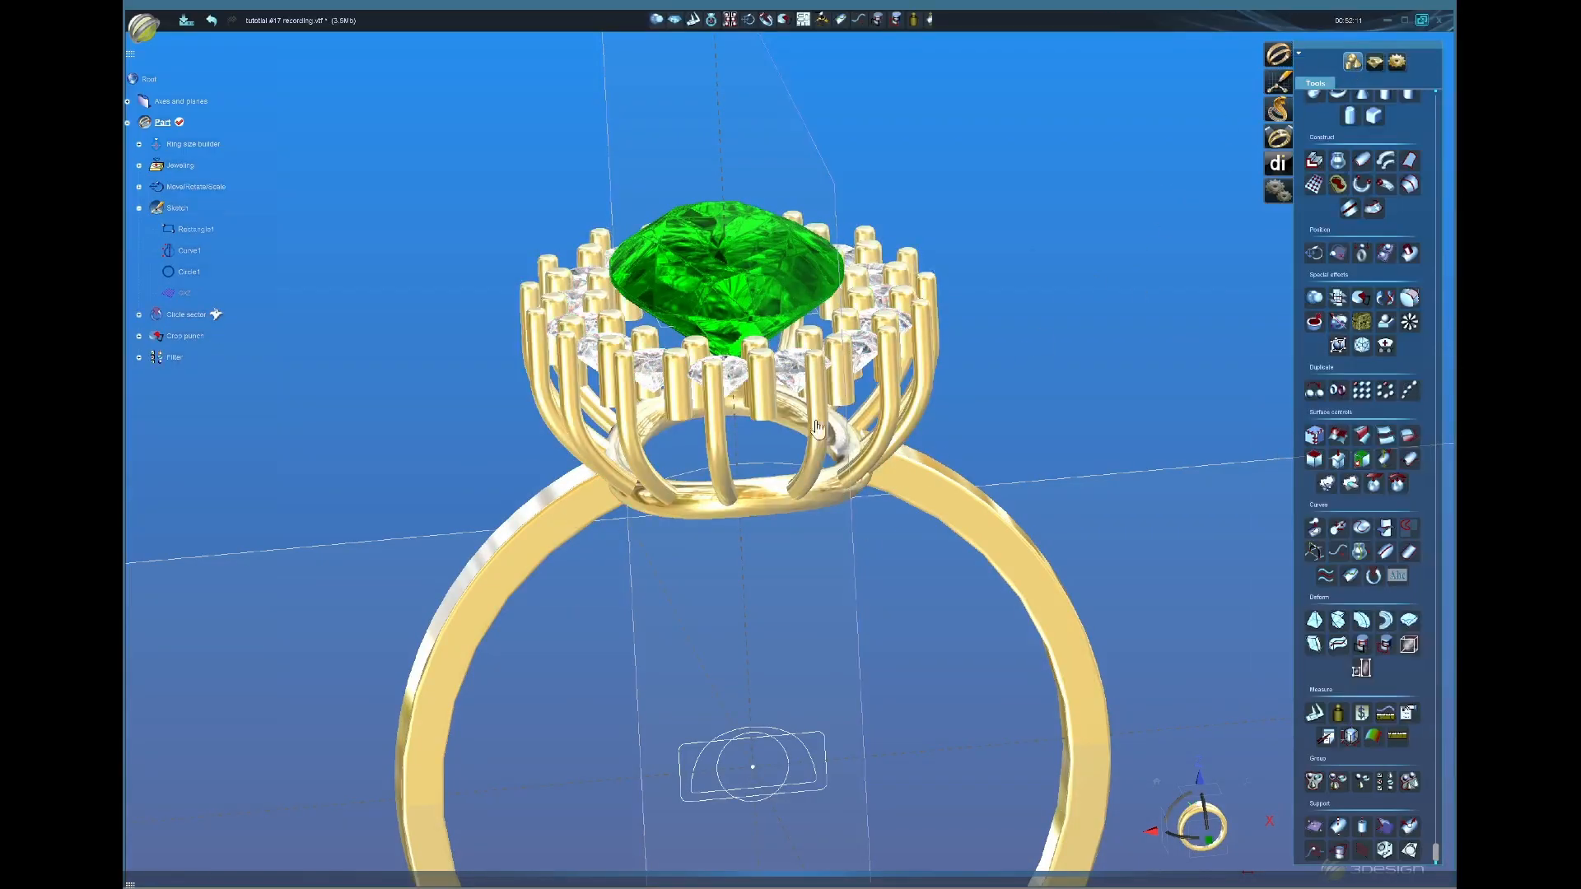
Step: Undo the filter and refilter the wire cluster with Create another subgroup ticked
{"action": "left_click", "coordinate": [211, 20]}
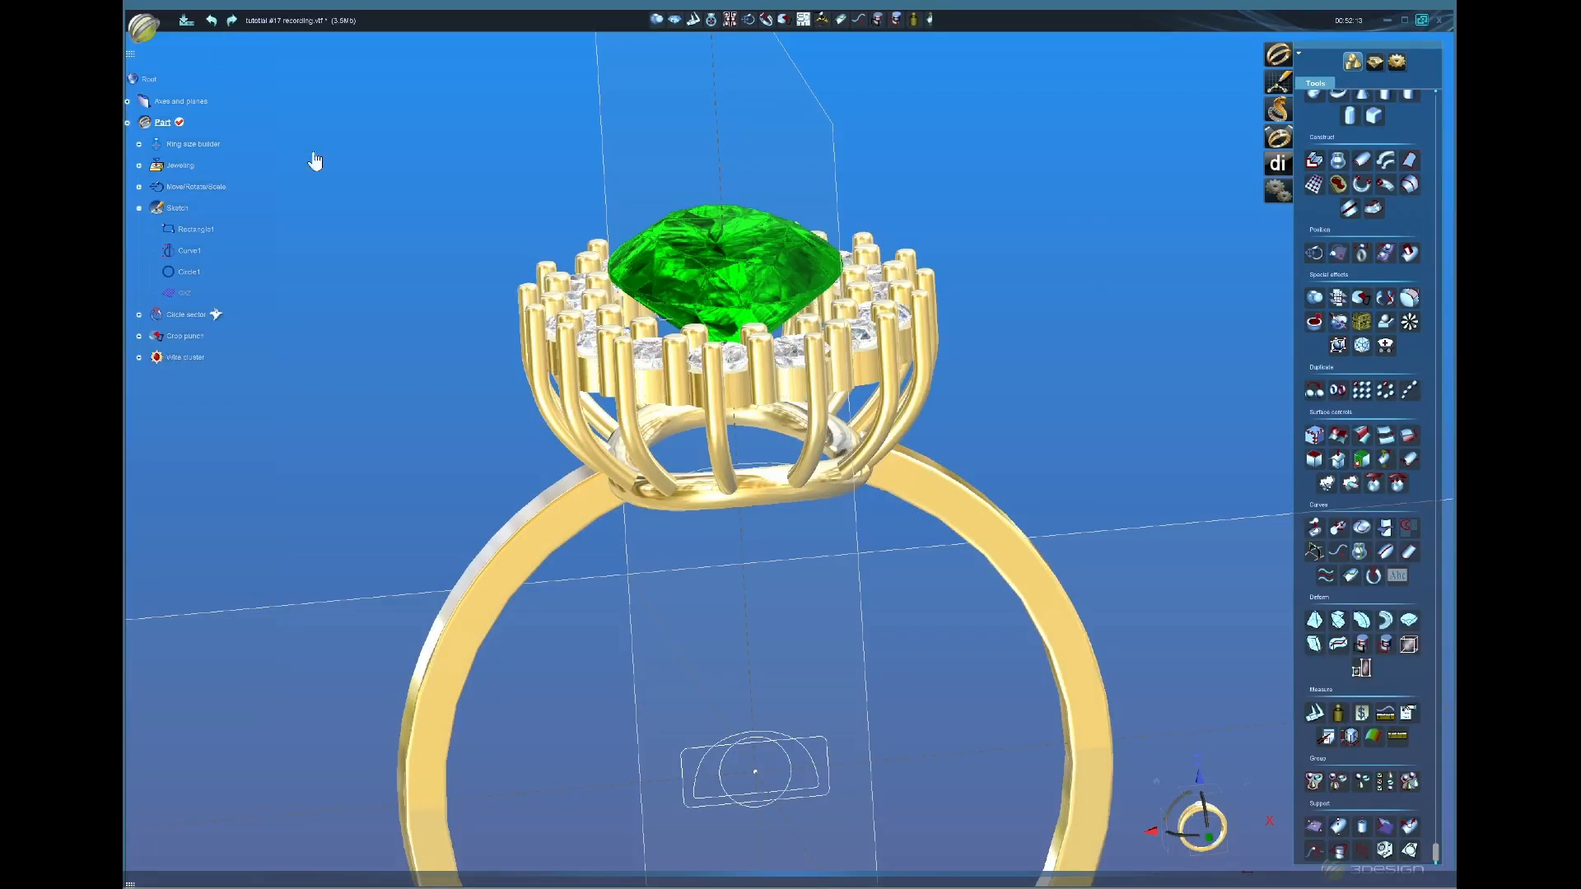
{"action": "left_click", "coordinate": [818, 401]}
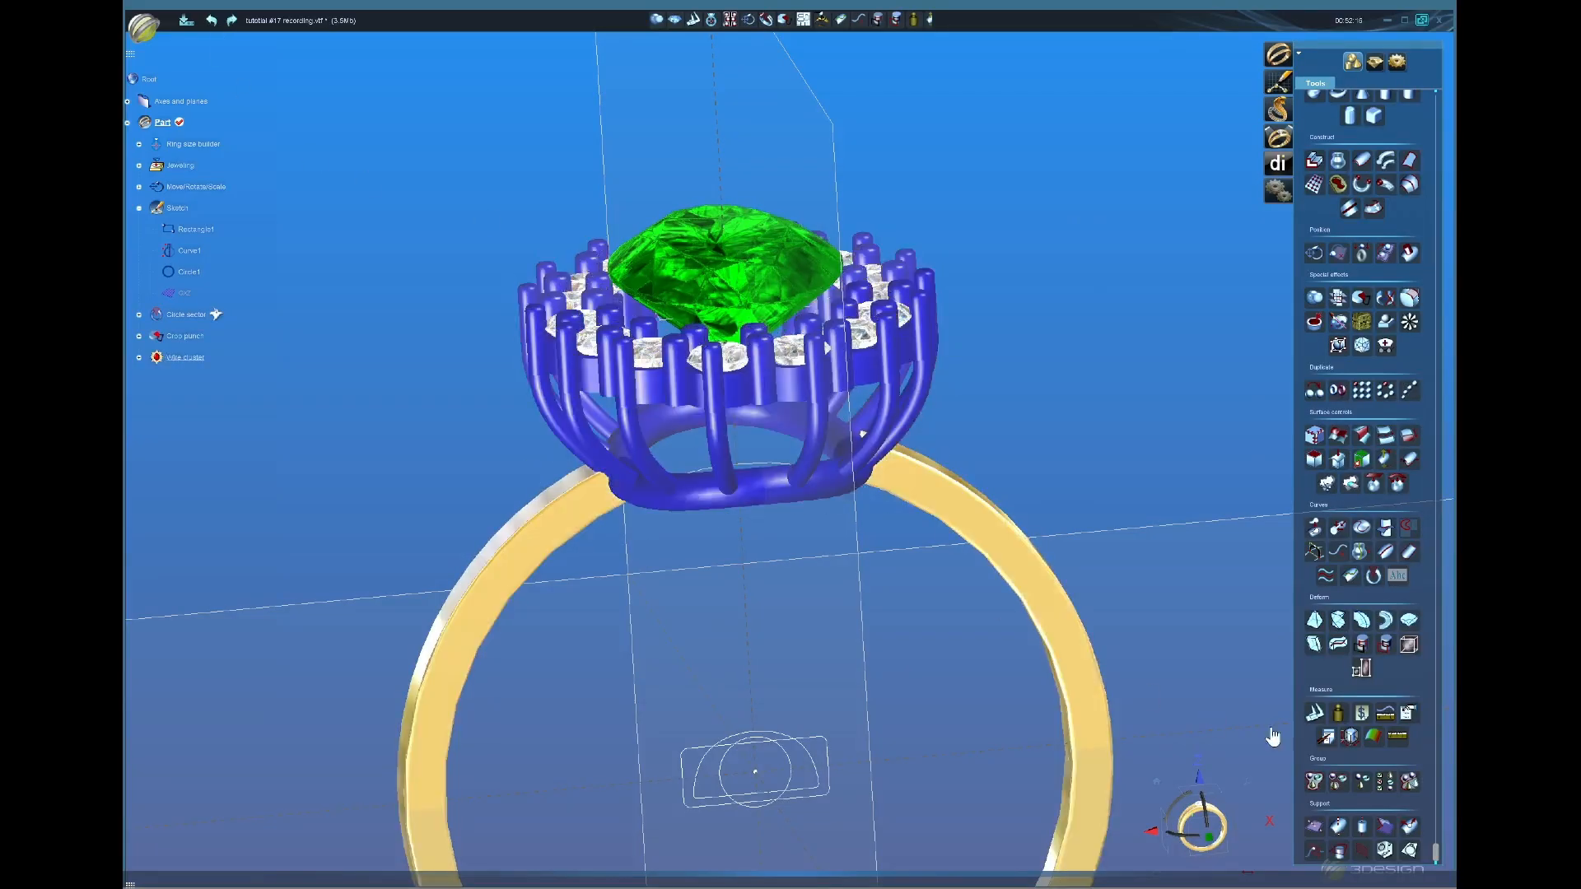
{"action": "left_click", "coordinate": [1367, 320]}
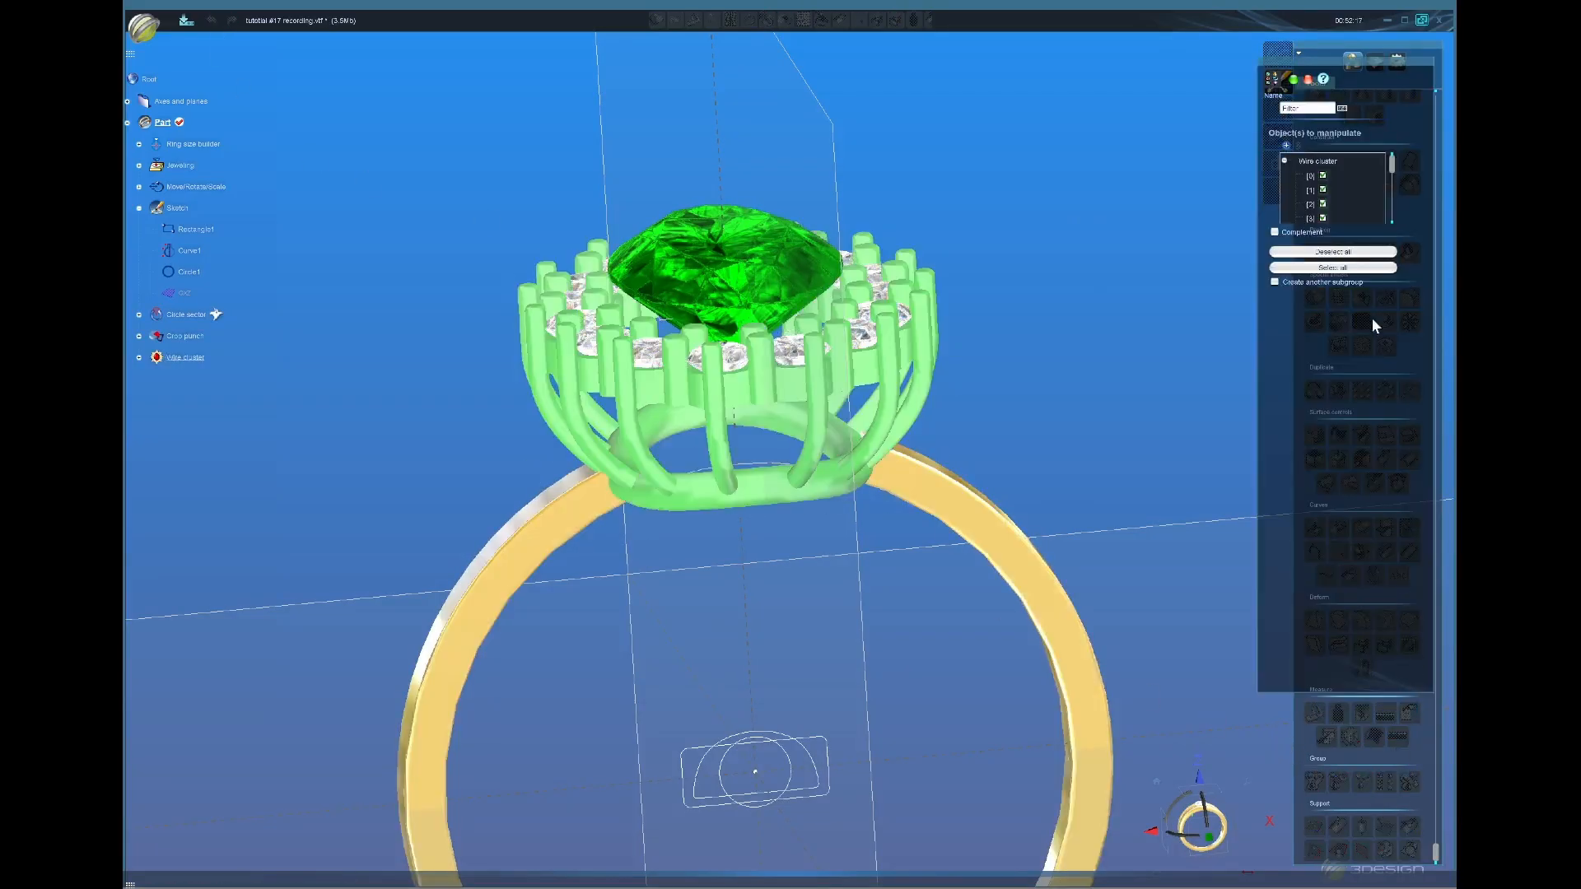
{"action": "left_click", "coordinate": [1275, 282]}
{"action": "left_click", "coordinate": [1294, 80]}
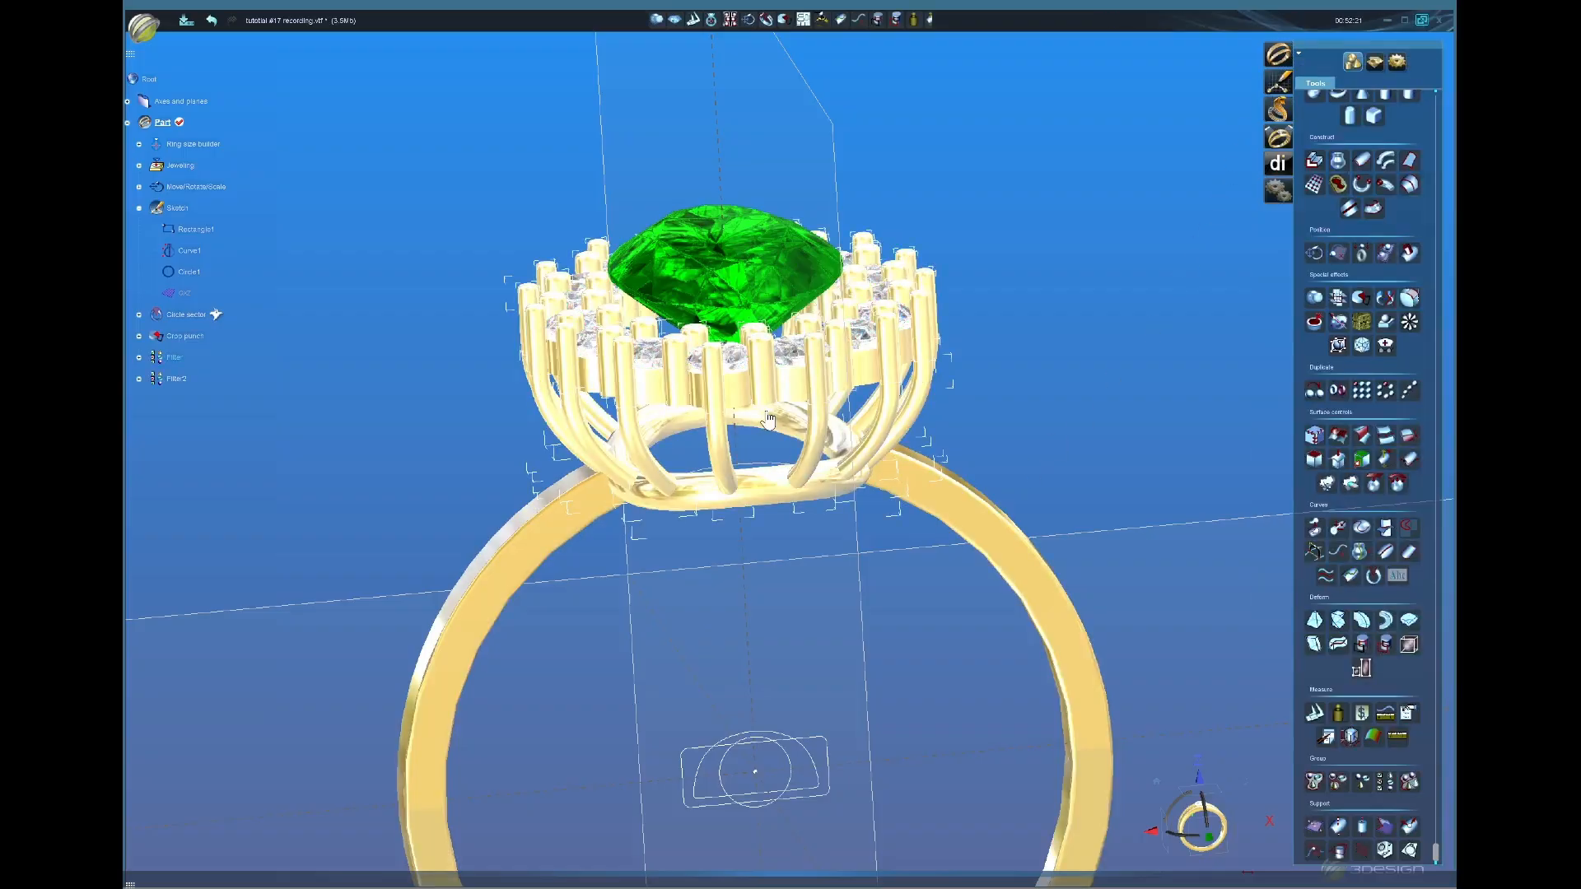
{"action": "left_click", "coordinate": [788, 396]}
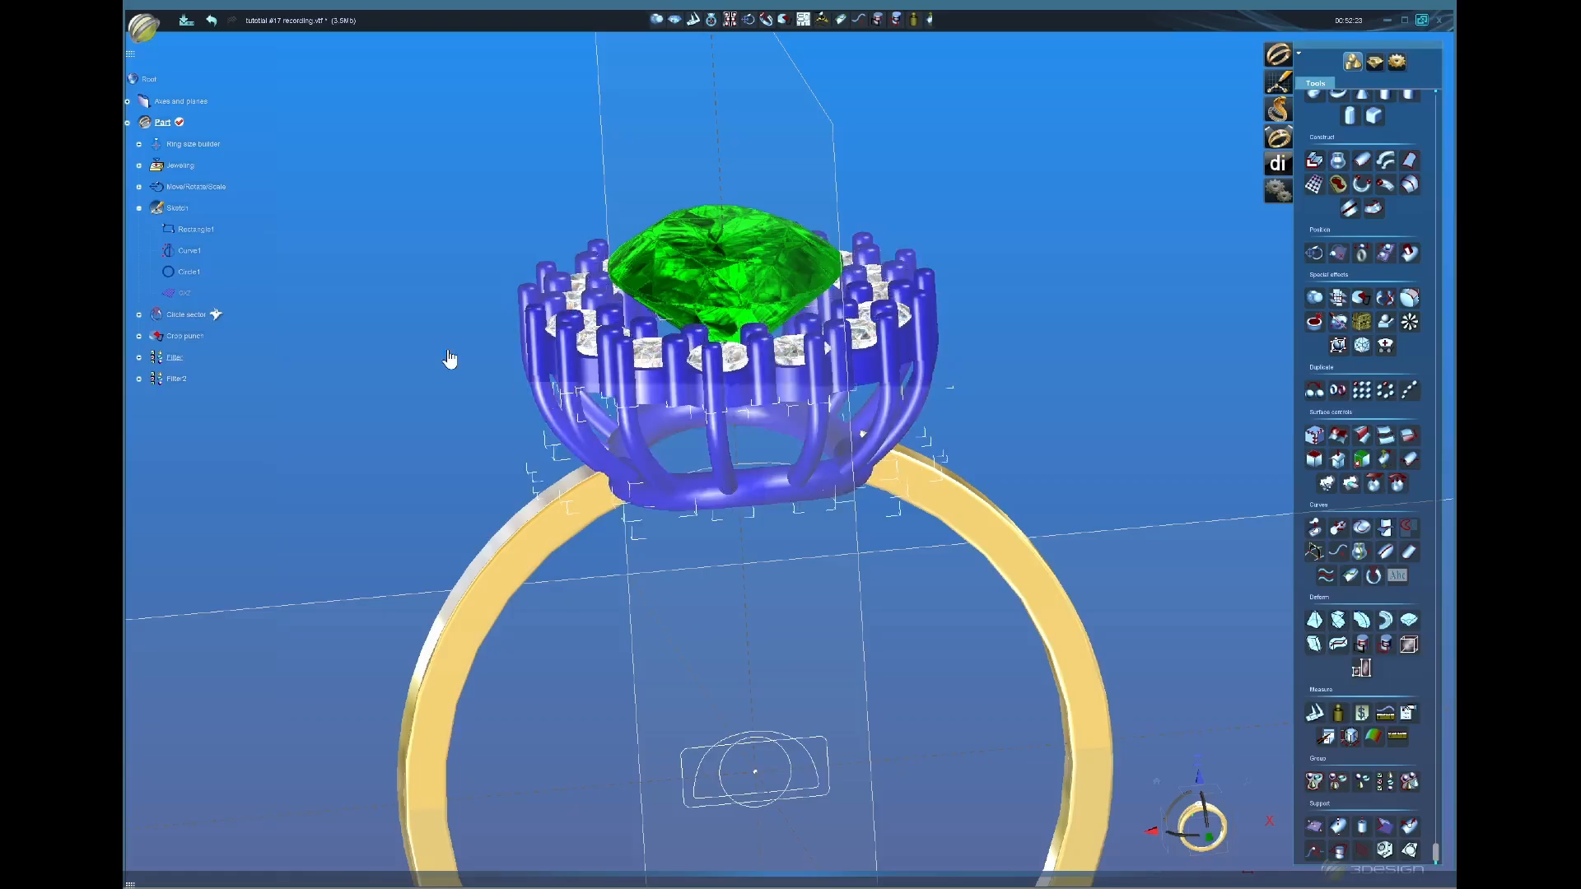
Step: Undo again and refilter with item [0] unchecked and the gallery band in its own subgroup
{"action": "left_click", "coordinate": [210, 20]}
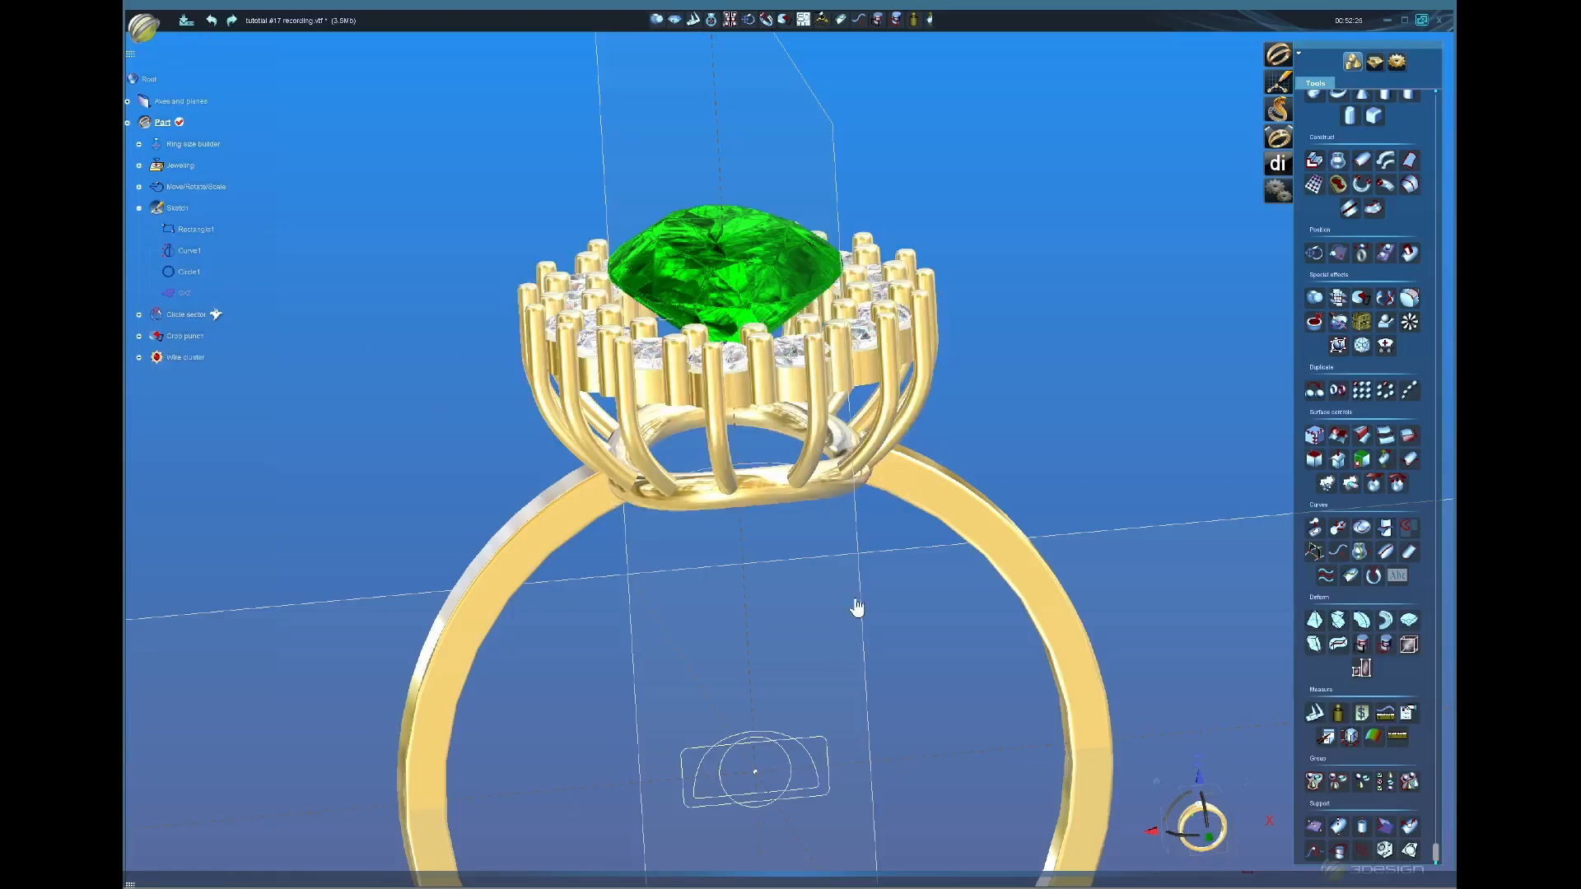
{"action": "left_click", "coordinate": [728, 487]}
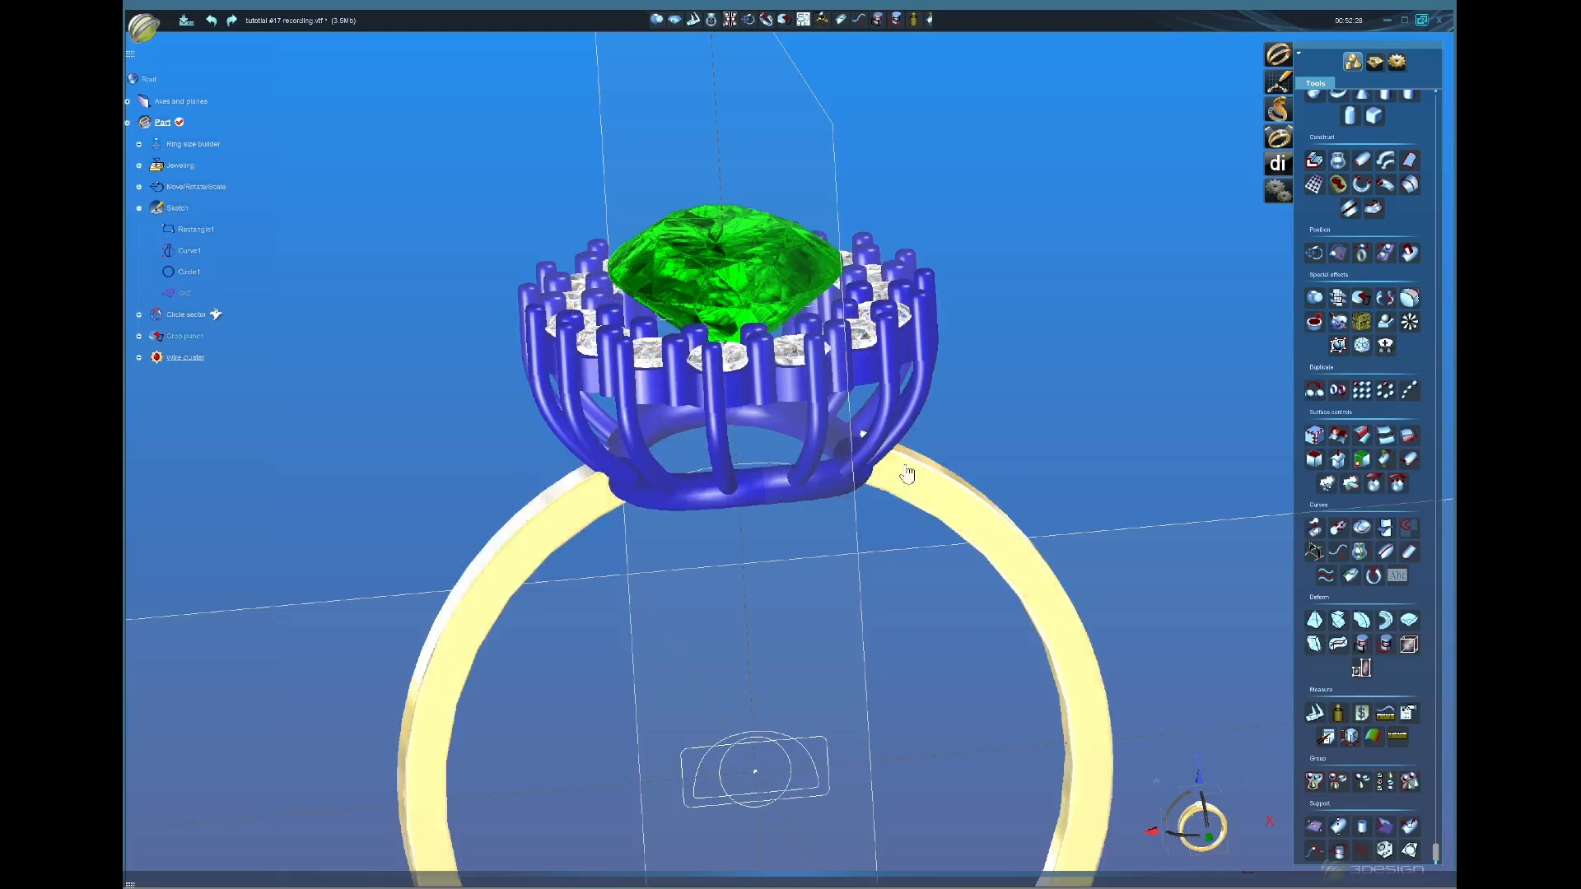
{"action": "left_click", "coordinate": [1386, 781]}
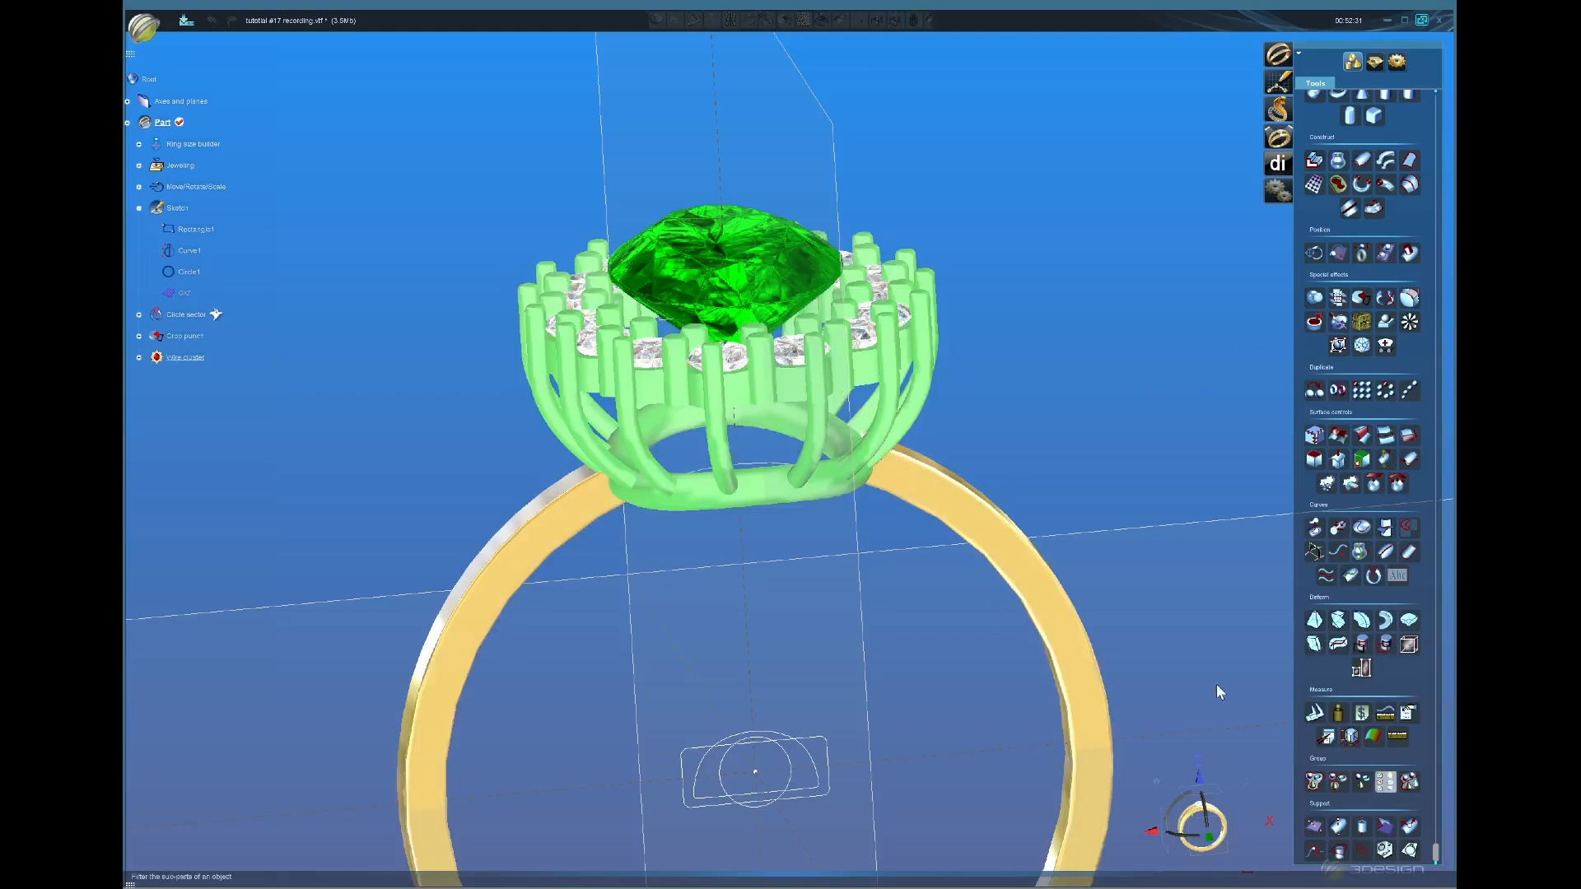
{"action": "left_click", "coordinate": [790, 389]}
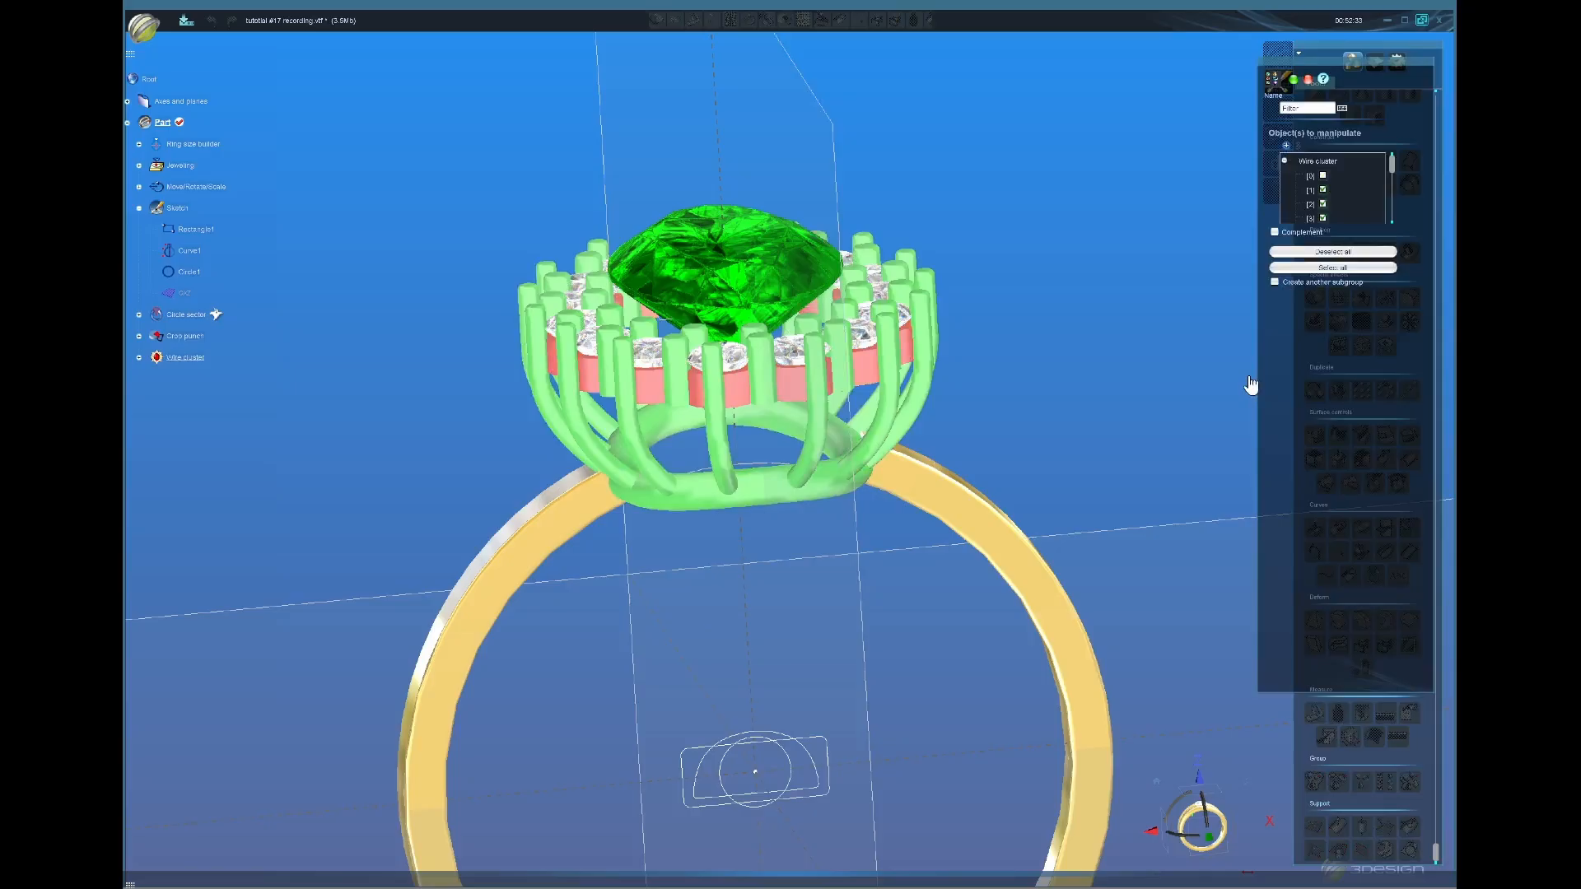
{"action": "left_click", "coordinate": [1275, 281]}
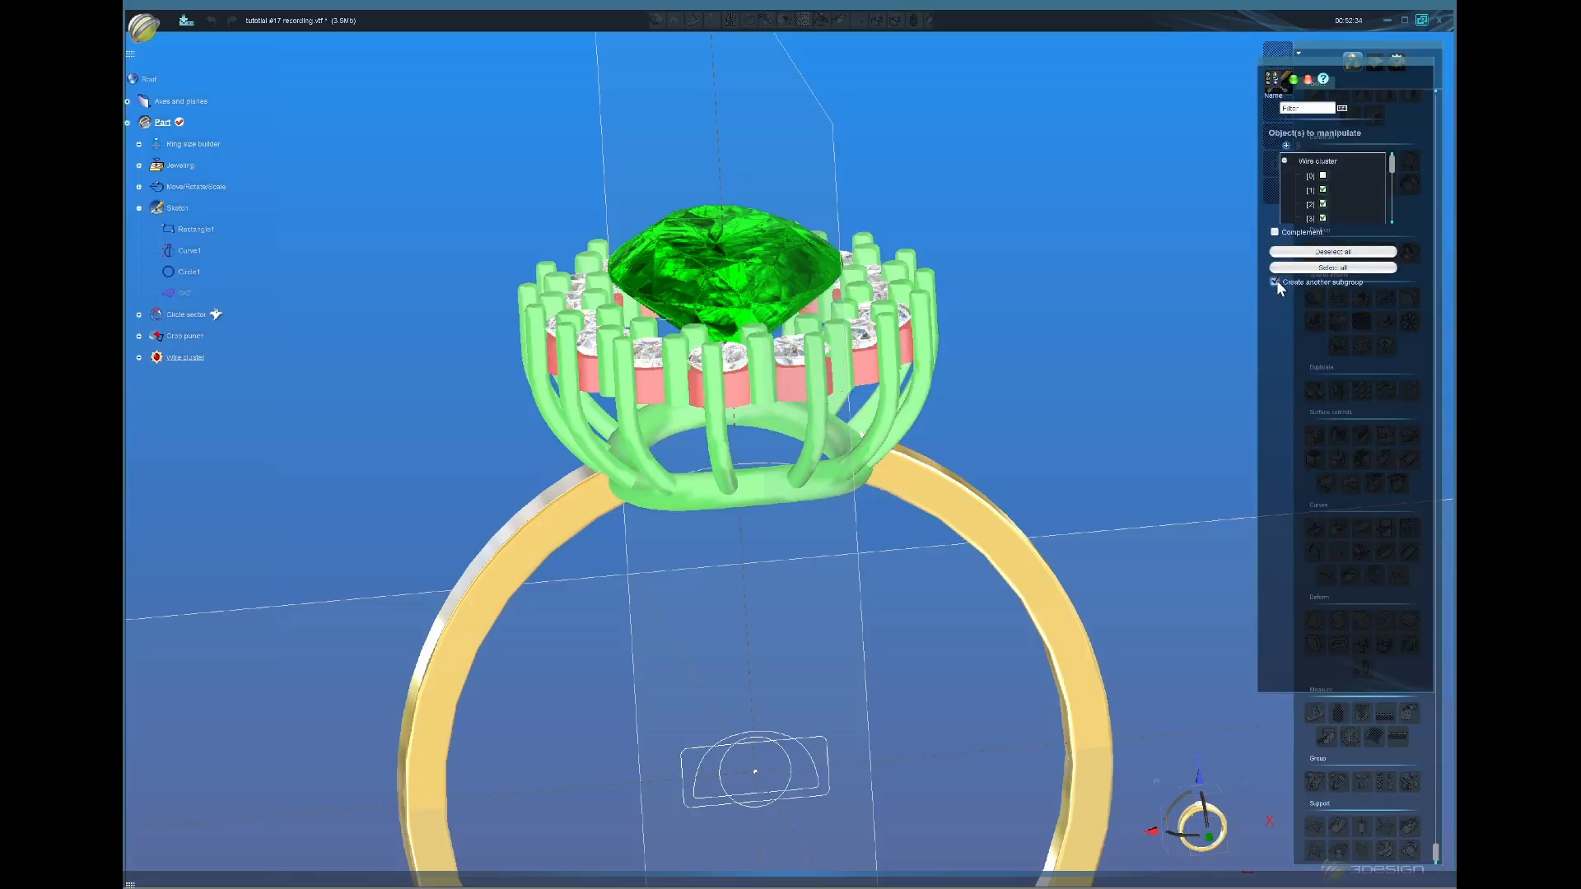
{"action": "left_click", "coordinate": [1292, 82]}
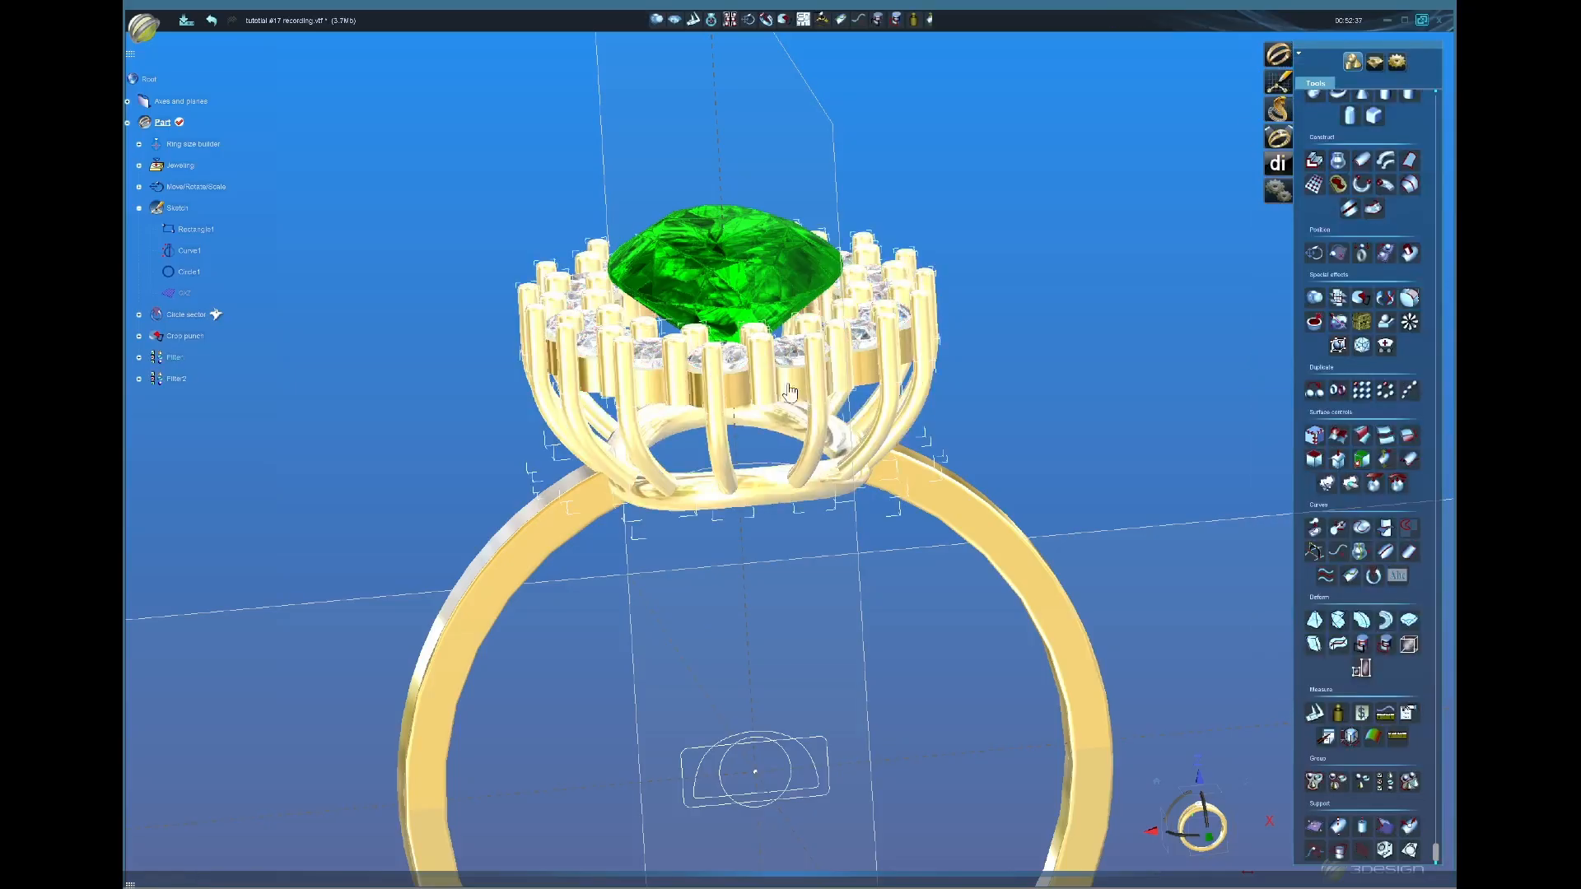
{"action": "left_click", "coordinate": [788, 385]}
Step: Select the halo diamonds and bring up the jewellery creation tools
{"action": "middle_click_drag", "start_coordinate": [804, 492], "coordinate": [784, 628]}
{"action": "scroll", "coordinate": [821, 396], "scroll_direction": "up", "scroll_amount": 2}
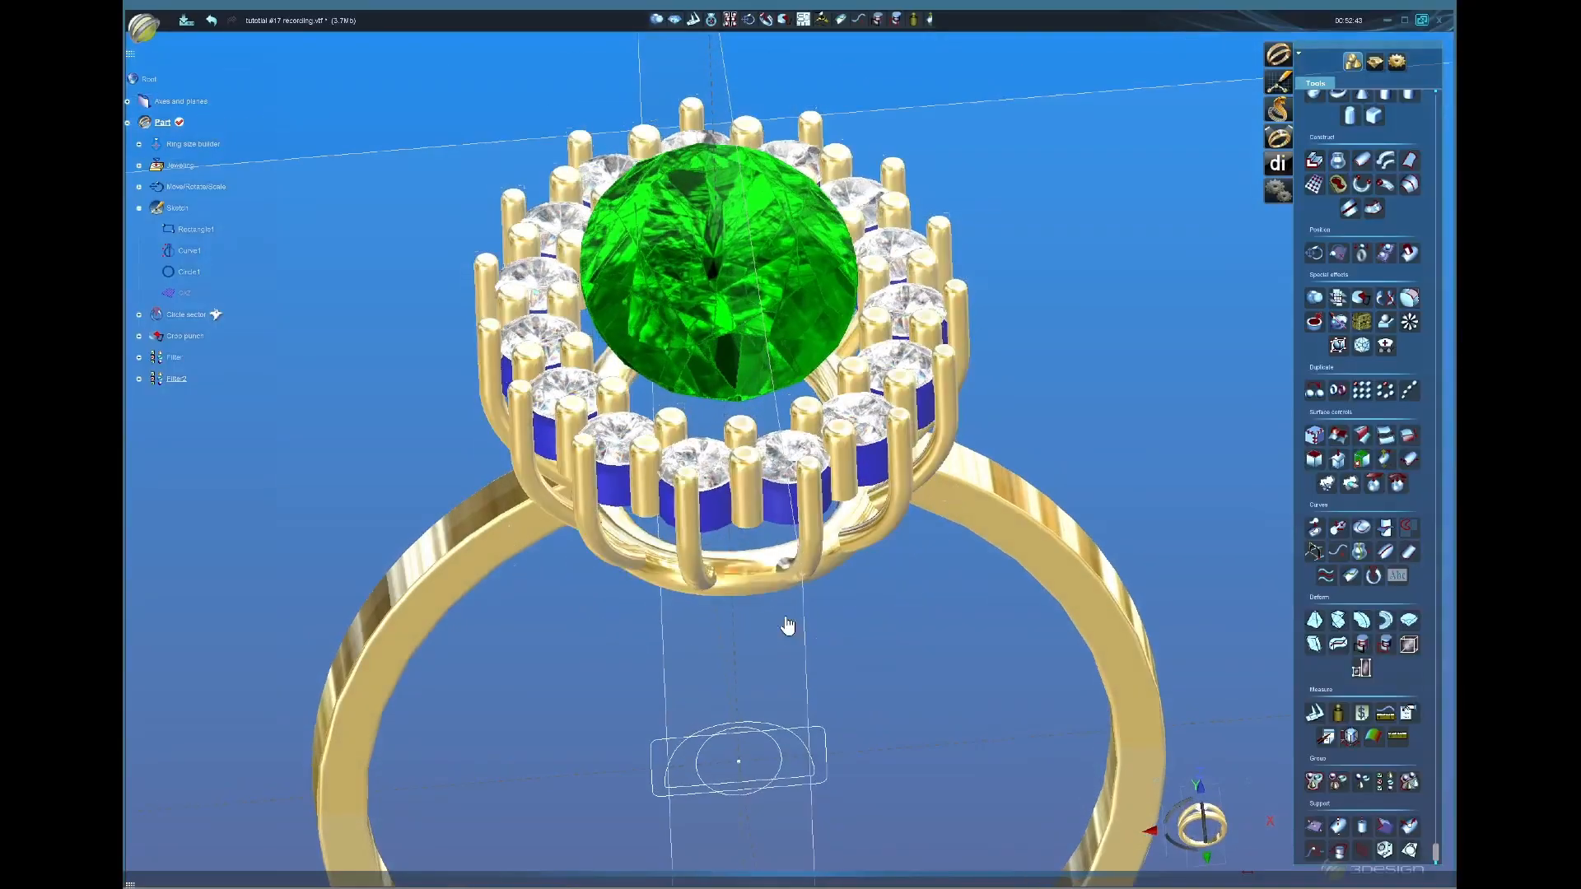
{"action": "left_click", "coordinate": [871, 424]}
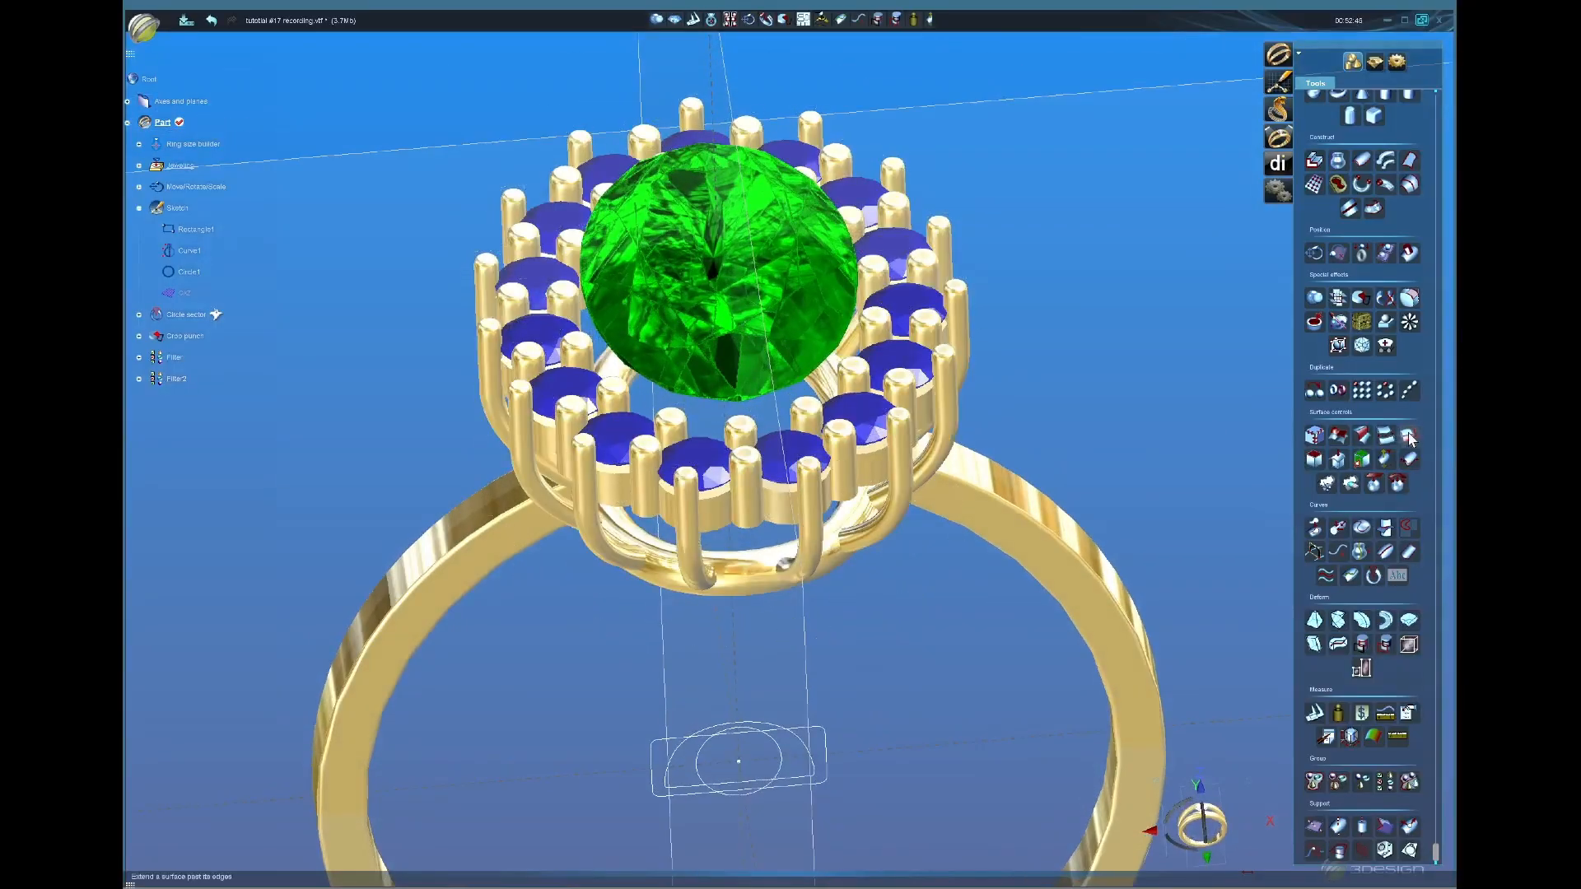
{"action": "left_click", "coordinate": [1375, 63]}
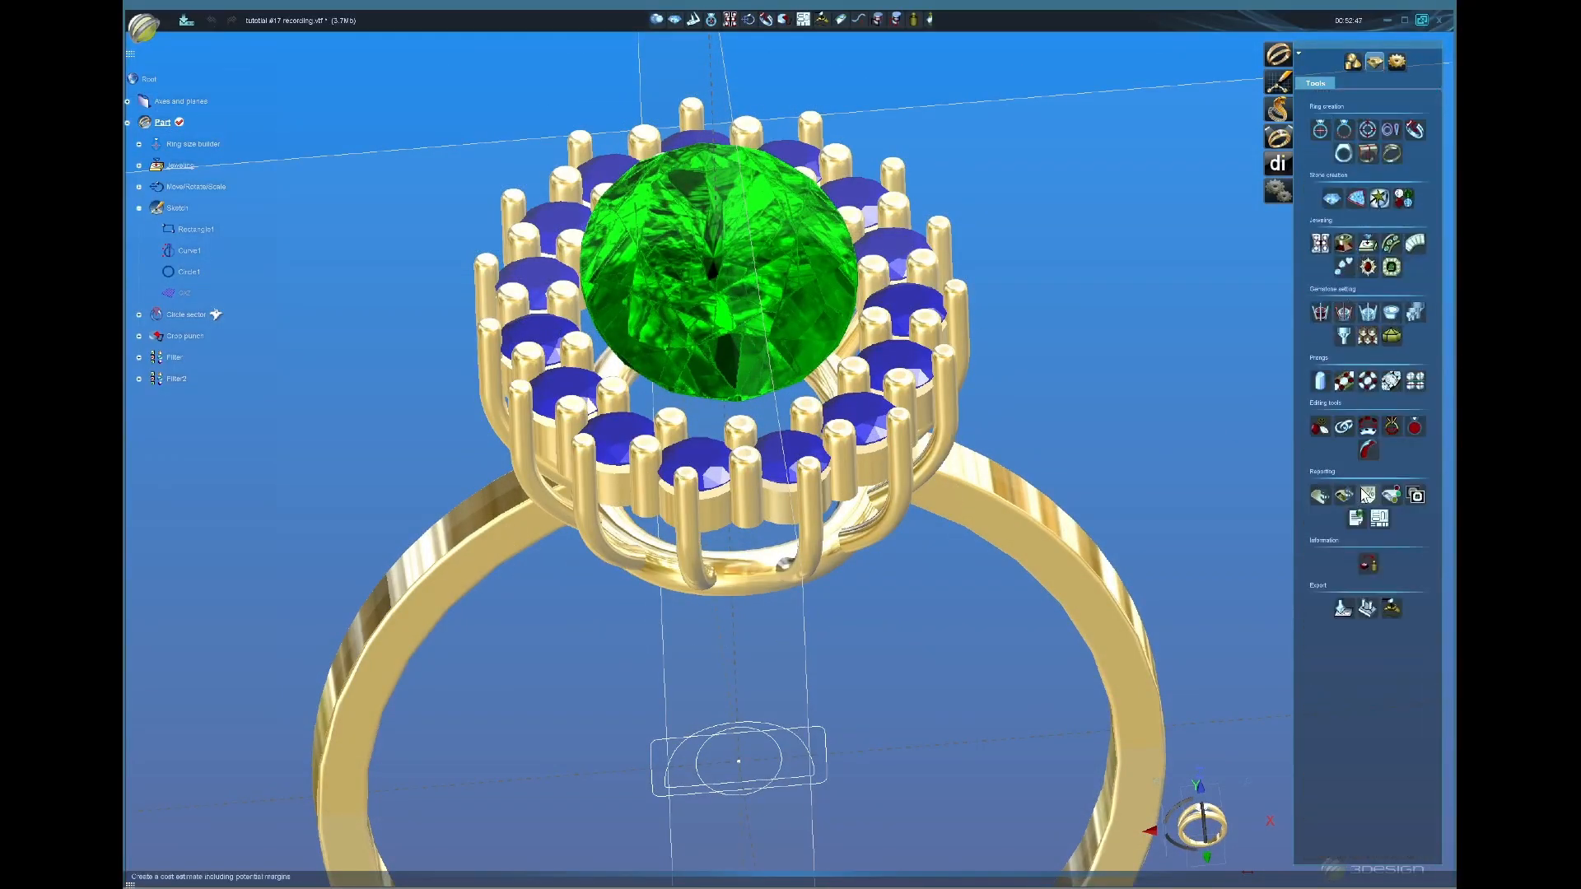
Step: Add Multi cutters under the halo stones and view them from the front with the gallery band see-through
{"action": "left_click", "coordinate": [1415, 313]}
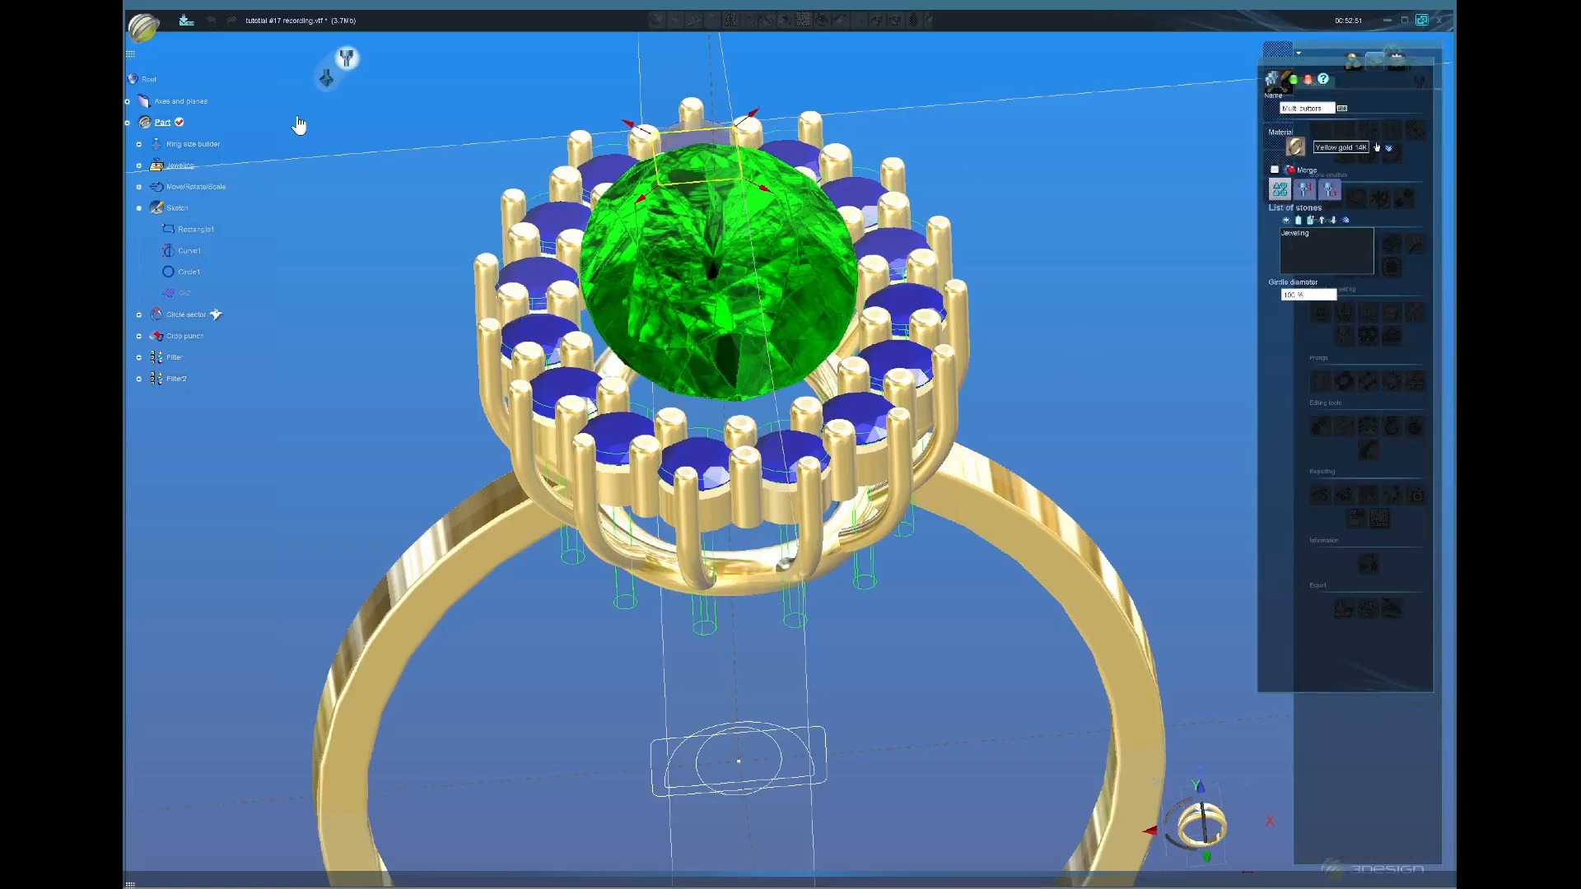
{"action": "left_click", "coordinate": [326, 79]}
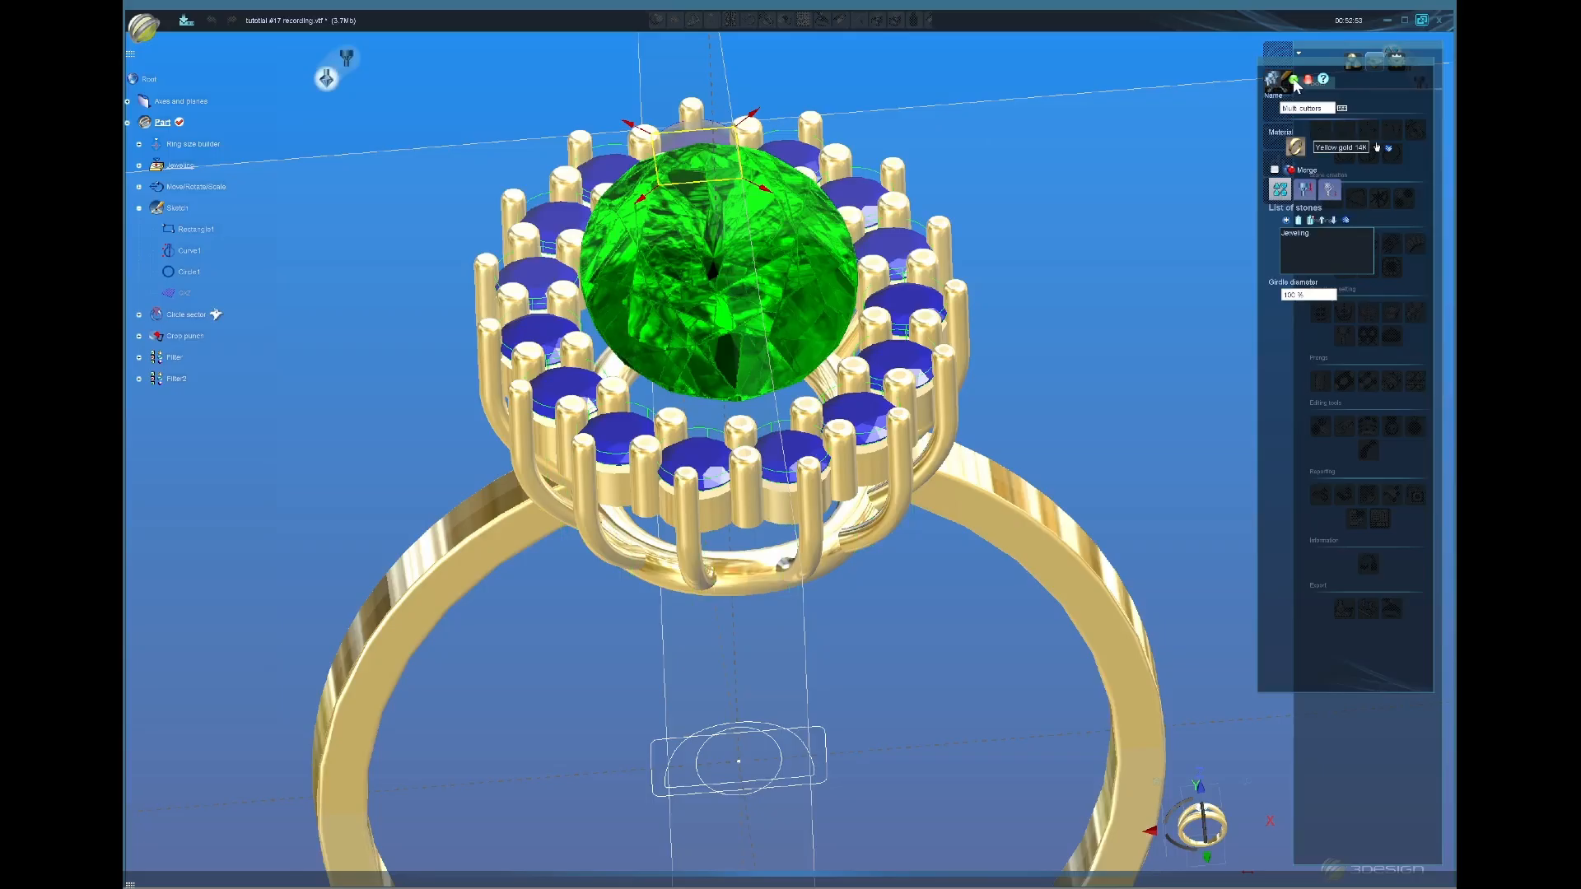
{"action": "key", "text": "Return"}
{"action": "middle_click_drag", "start_coordinate": [778, 613], "coordinate": [755, 420]}
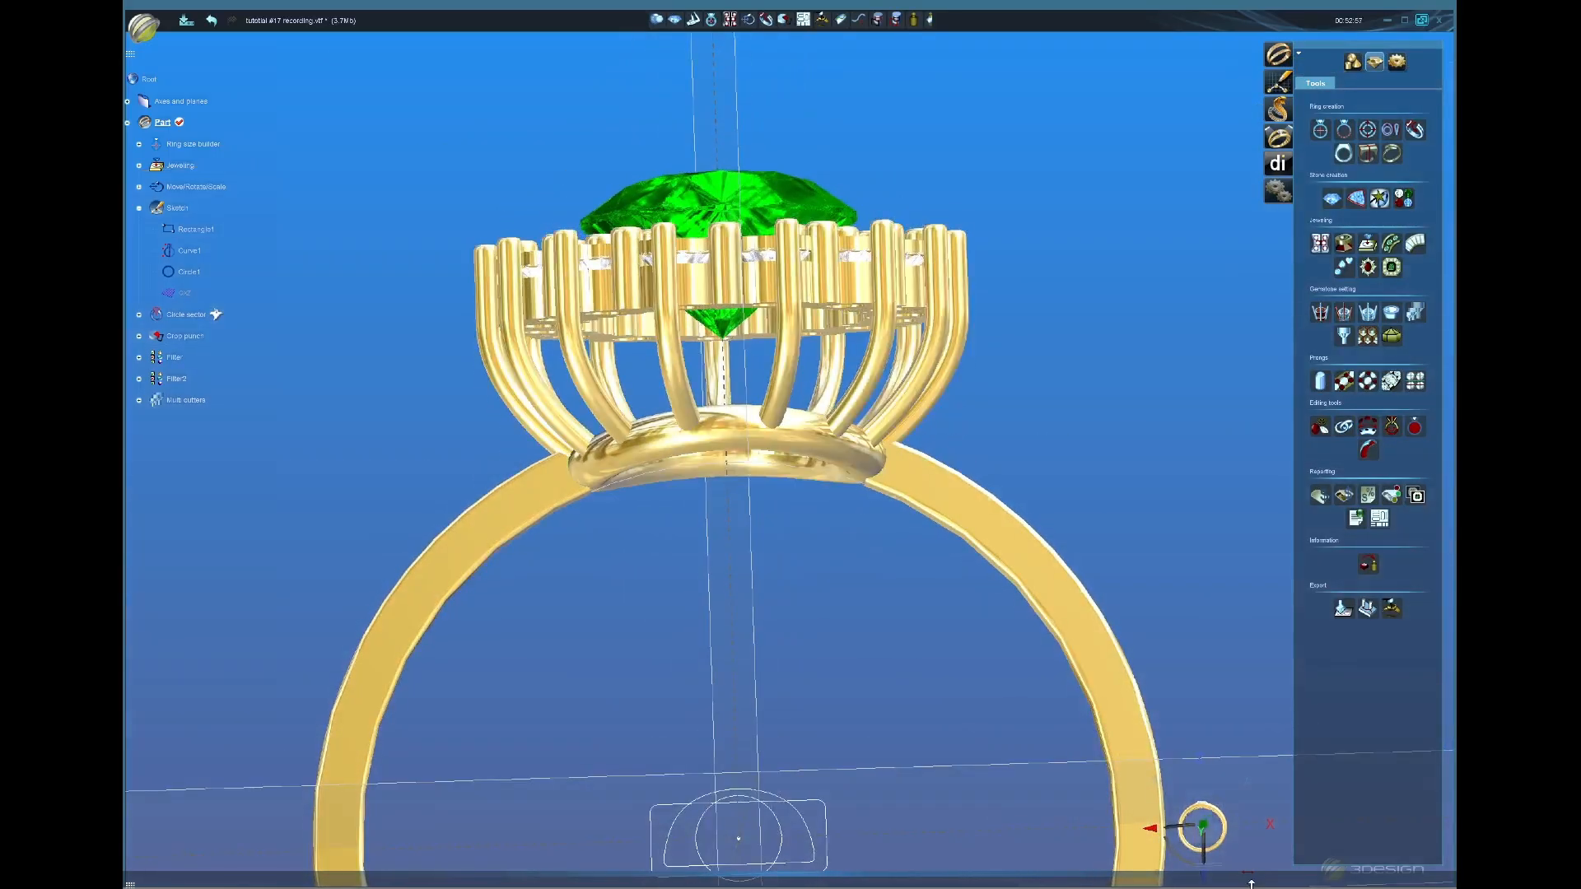
{"action": "left_click", "coordinate": [1207, 824]}
{"action": "scroll", "coordinate": [741, 233], "scroll_direction": "up", "scroll_amount": 3}
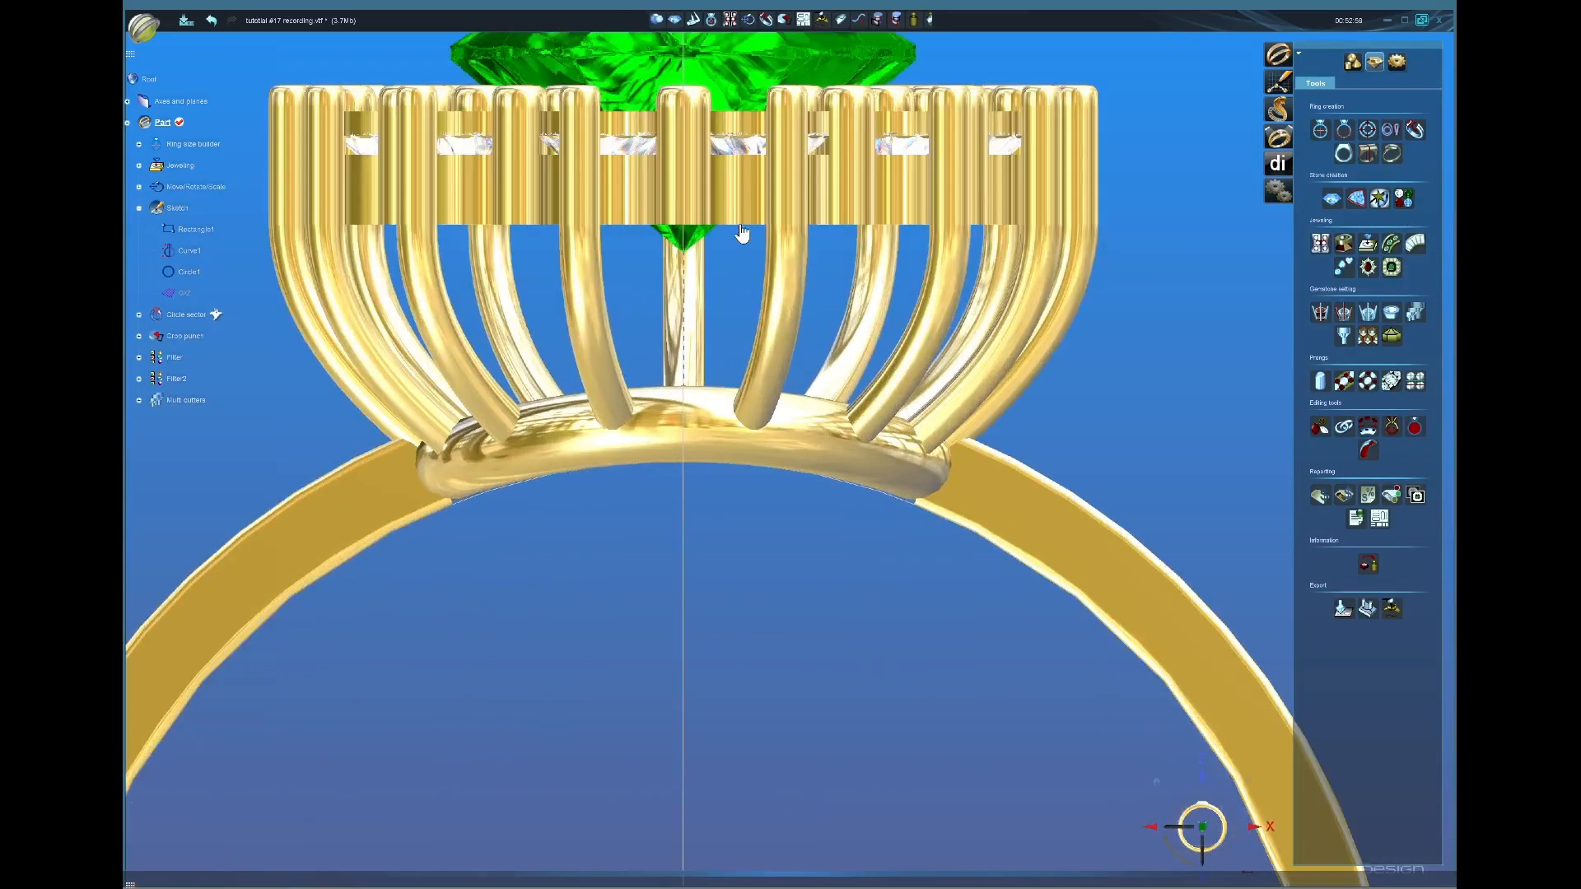
{"action": "left_click", "coordinate": [740, 213]}
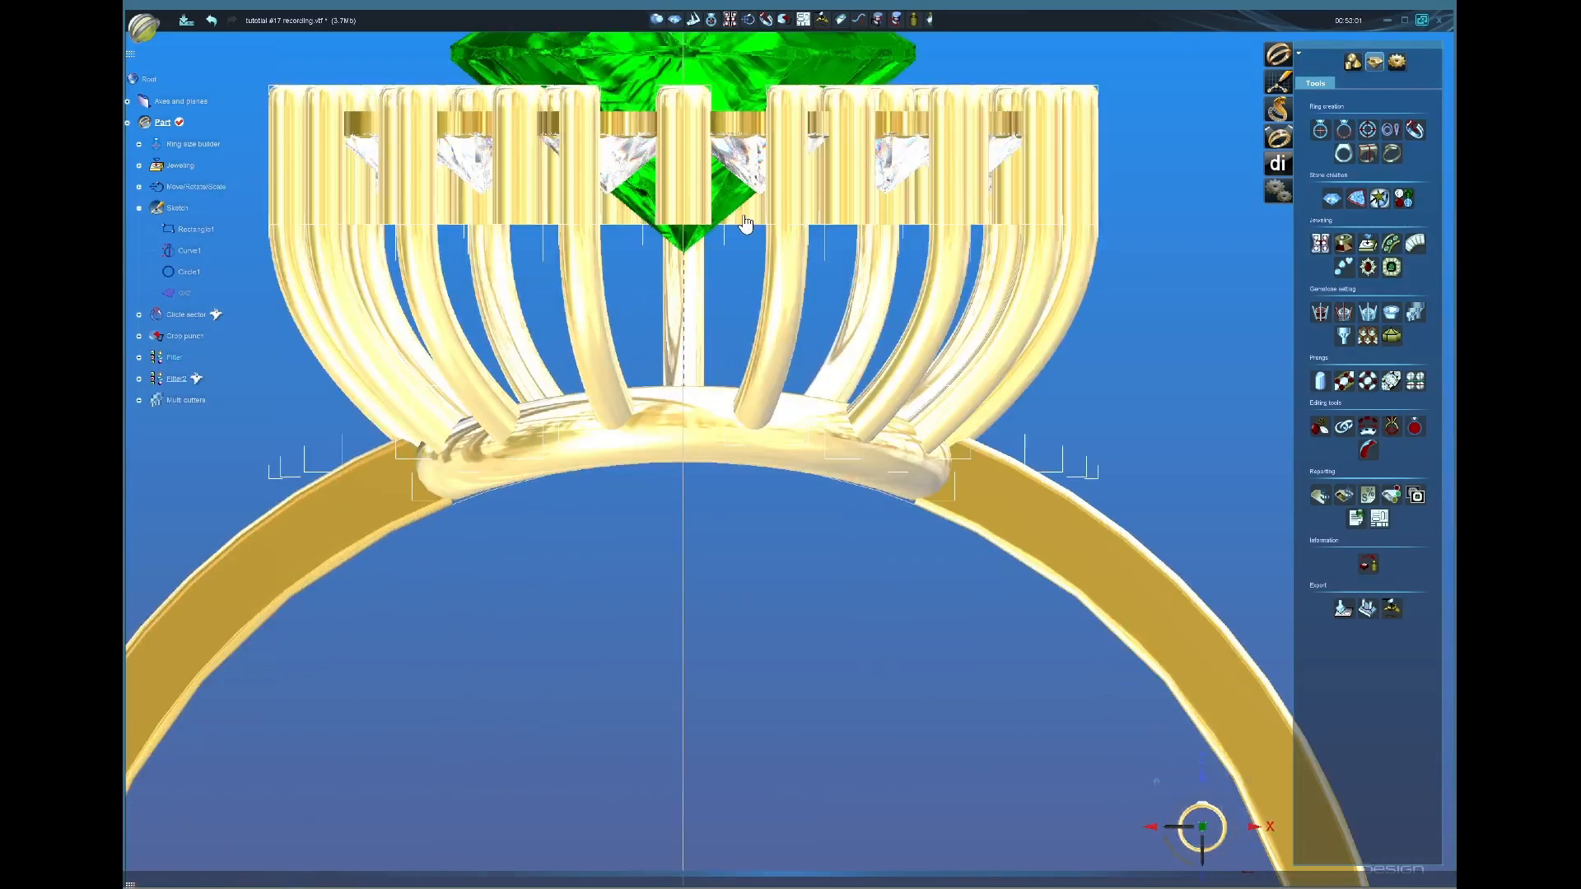
Step: Reopen the Multi cutters with prongs hidden and extend their bottom size to about 108%
{"action": "double_click", "coordinate": [194, 402]}
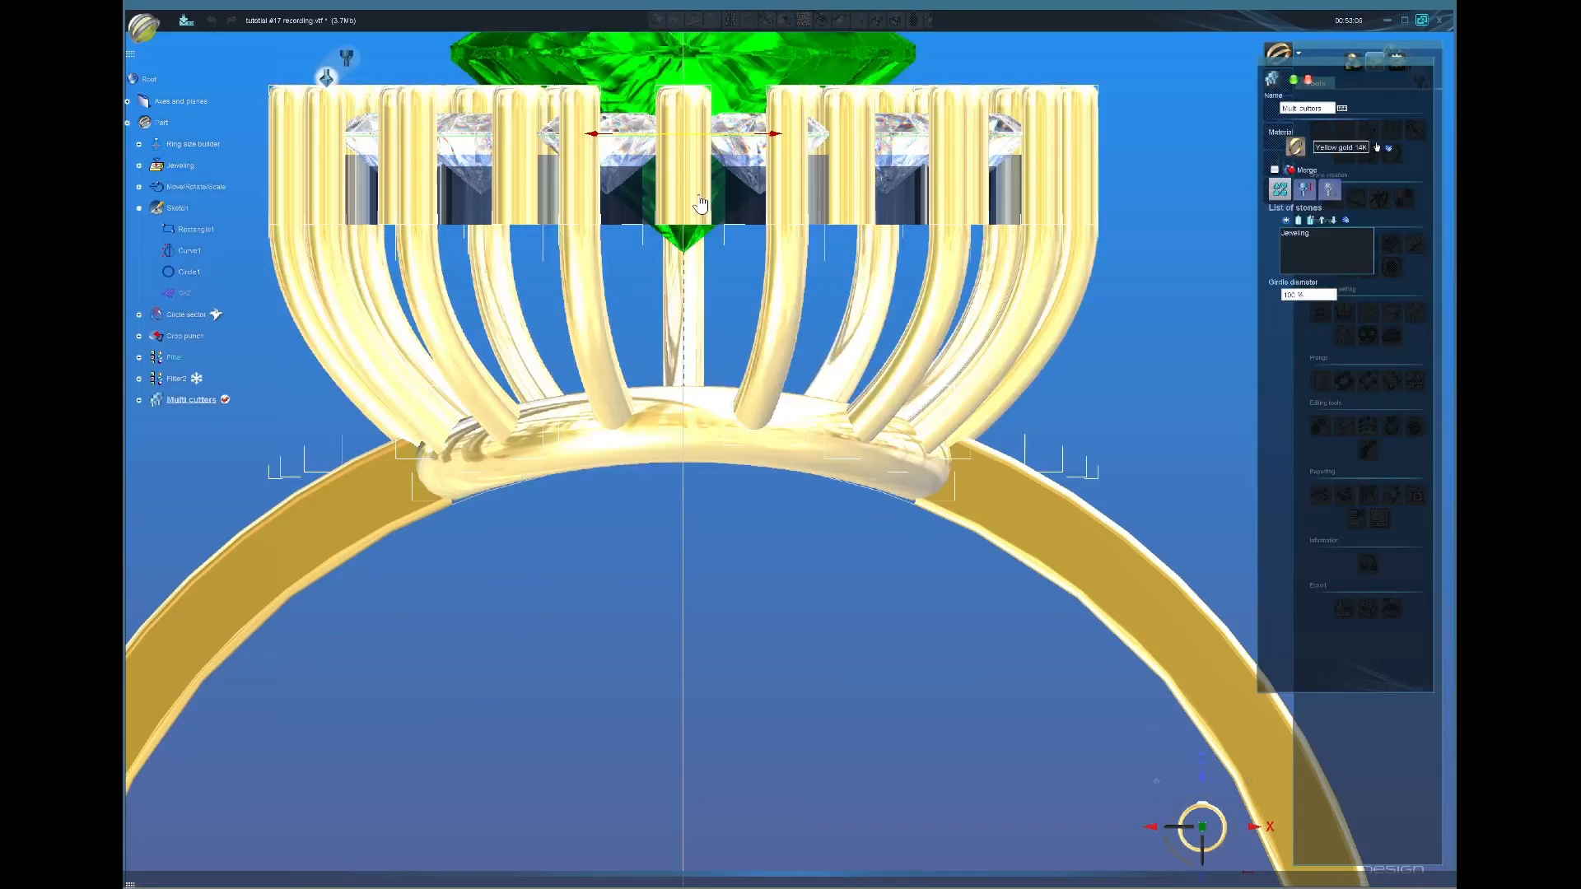
{"action": "left_click", "coordinate": [698, 202]}
{"action": "middle_click_drag", "start_coordinate": [650, 164], "coordinate": [744, 372]}
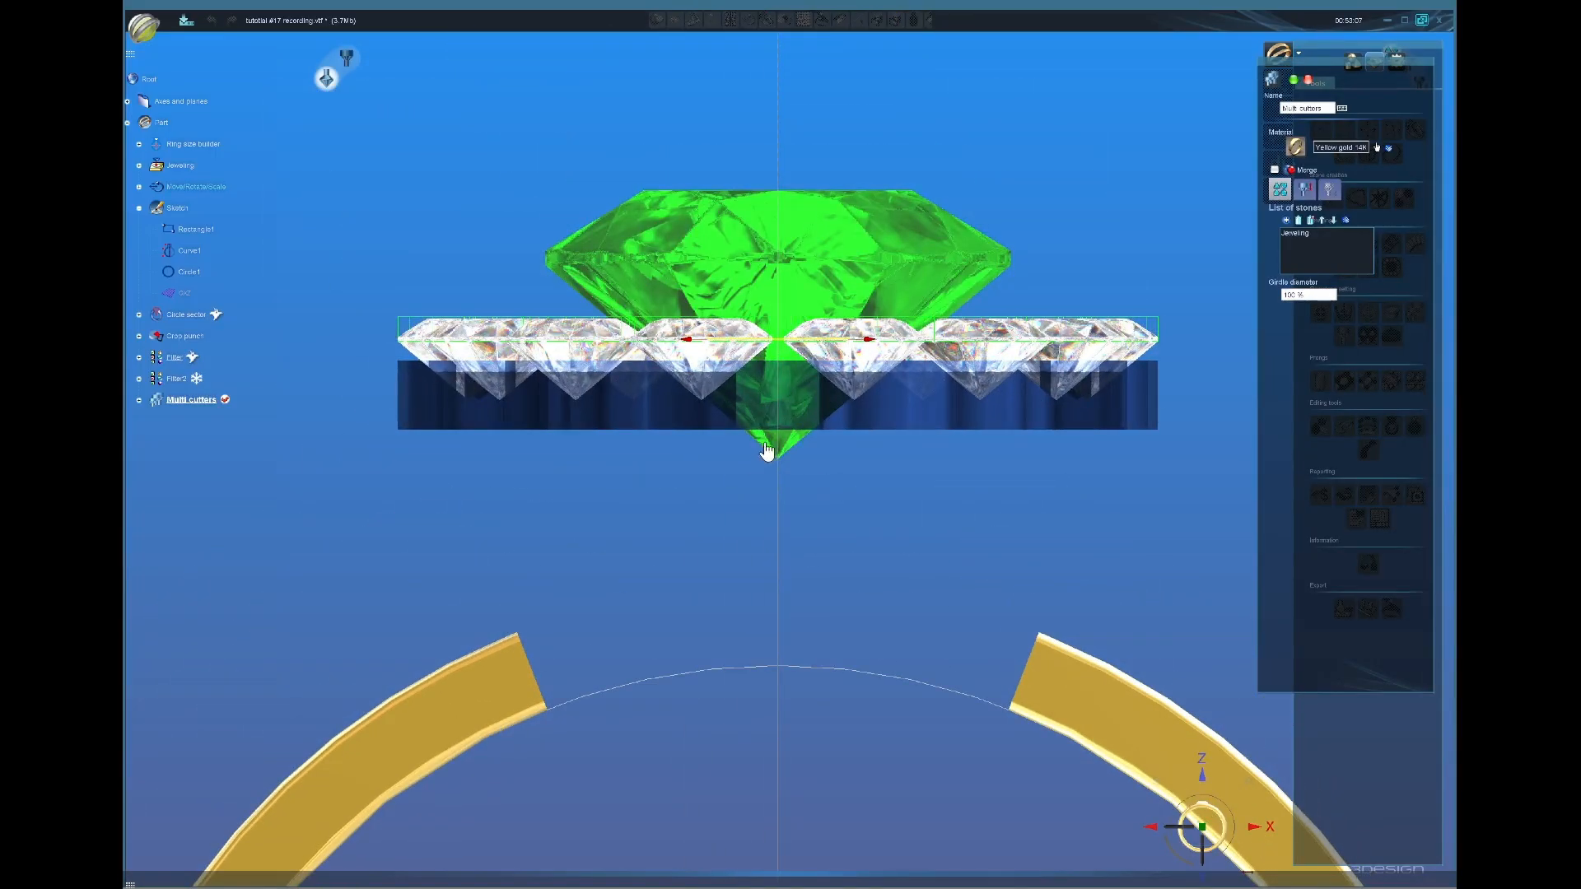
{"action": "right_click_drag", "start_coordinate": [766, 452], "coordinate": [1136, 416]}
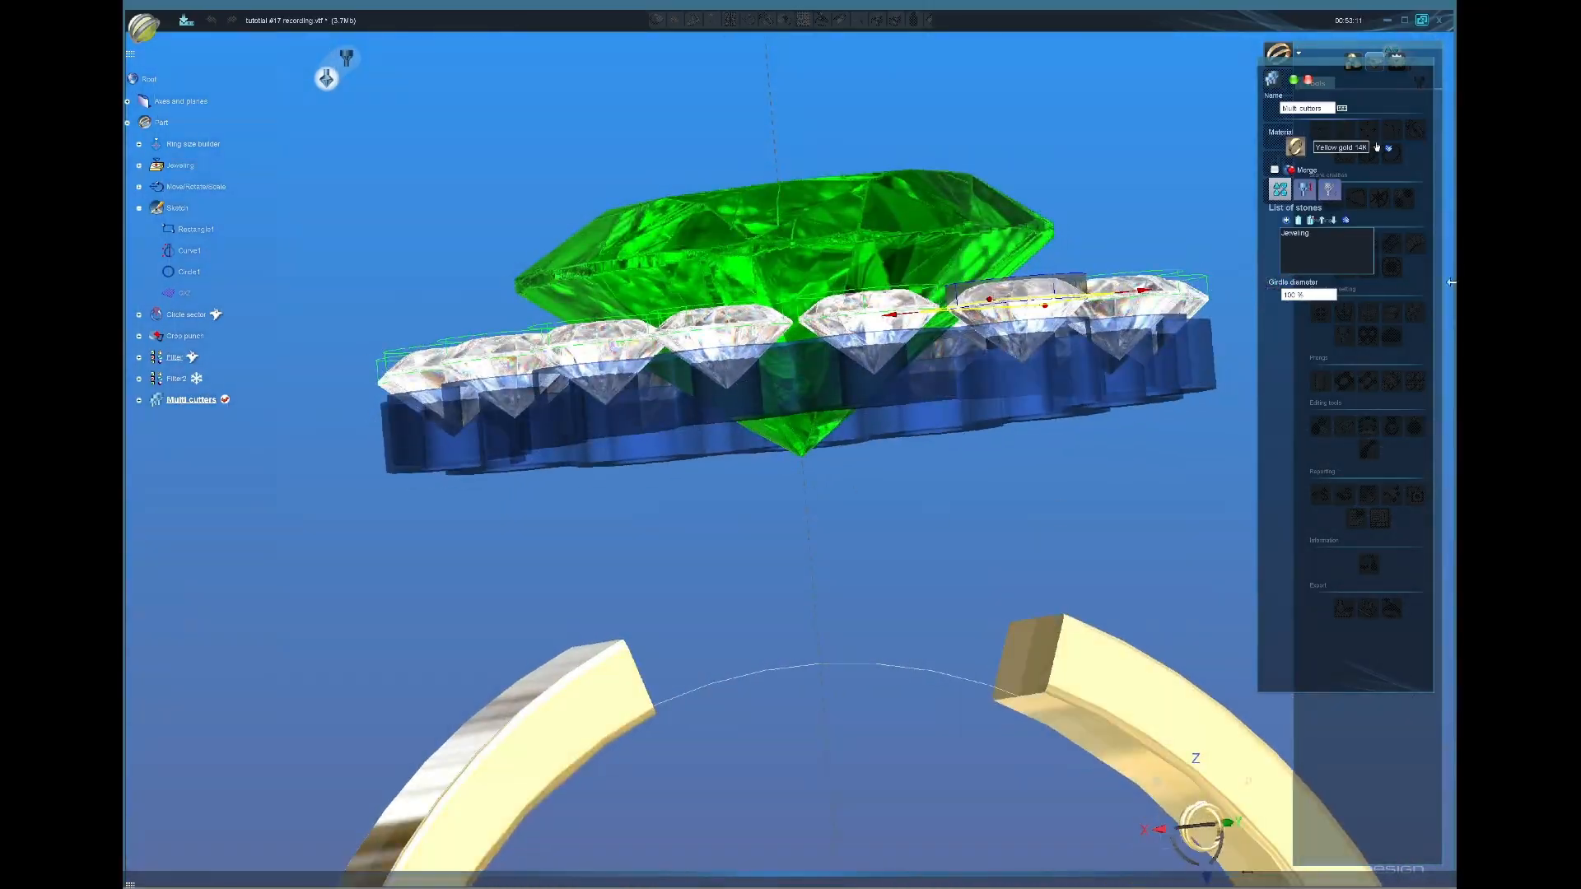
{"action": "left_click", "coordinate": [1314, 193]}
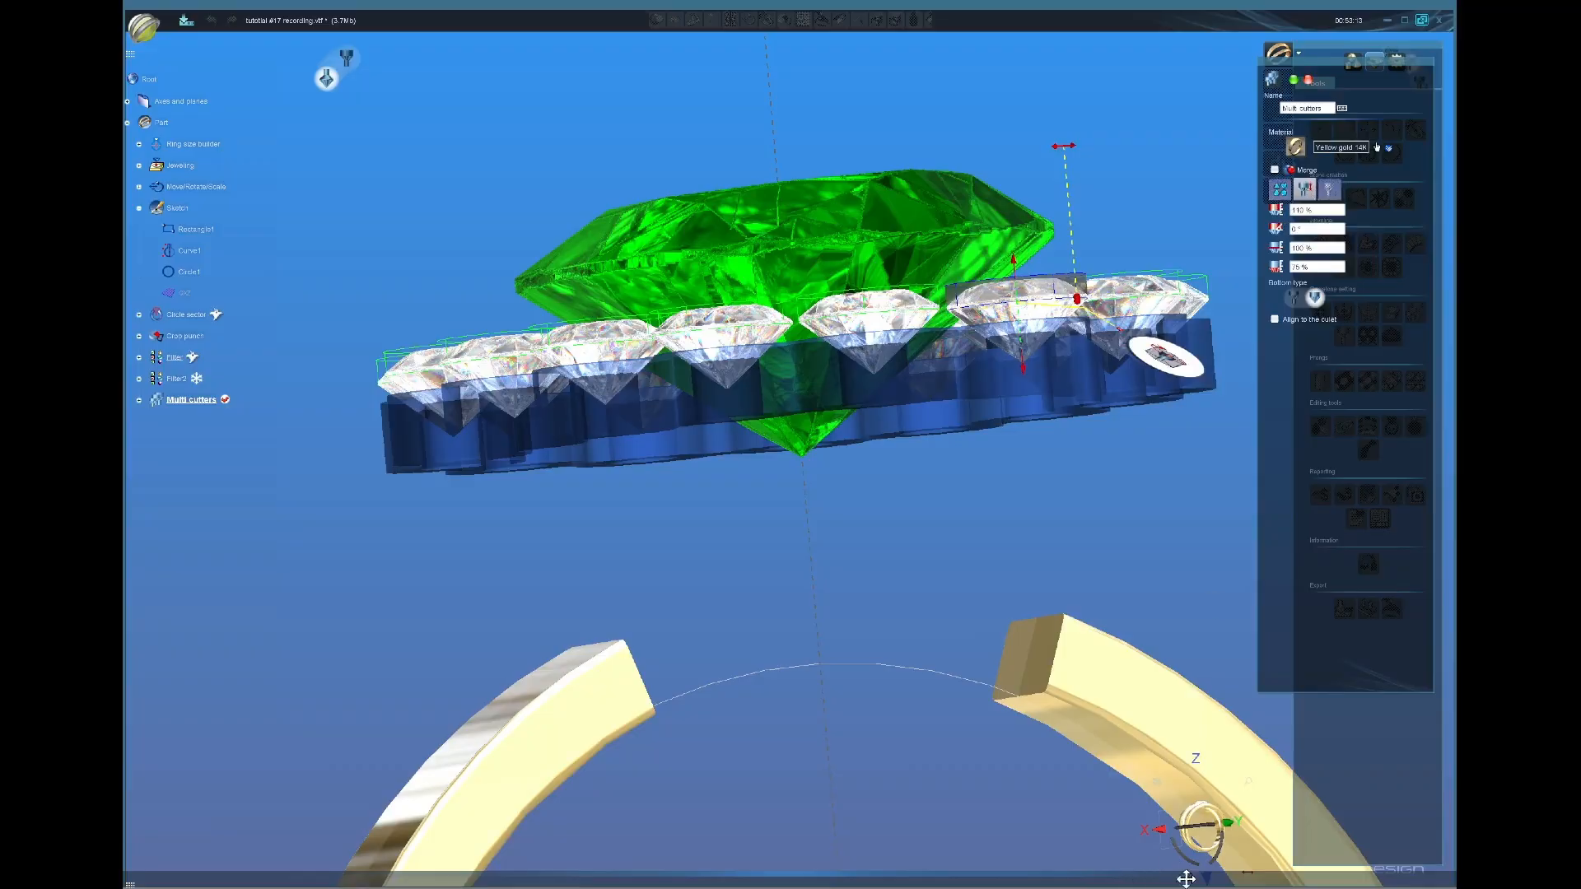
{"action": "left_click", "coordinate": [1228, 824]}
{"action": "scroll", "coordinate": [773, 457], "scroll_direction": "up", "scroll_amount": 3}
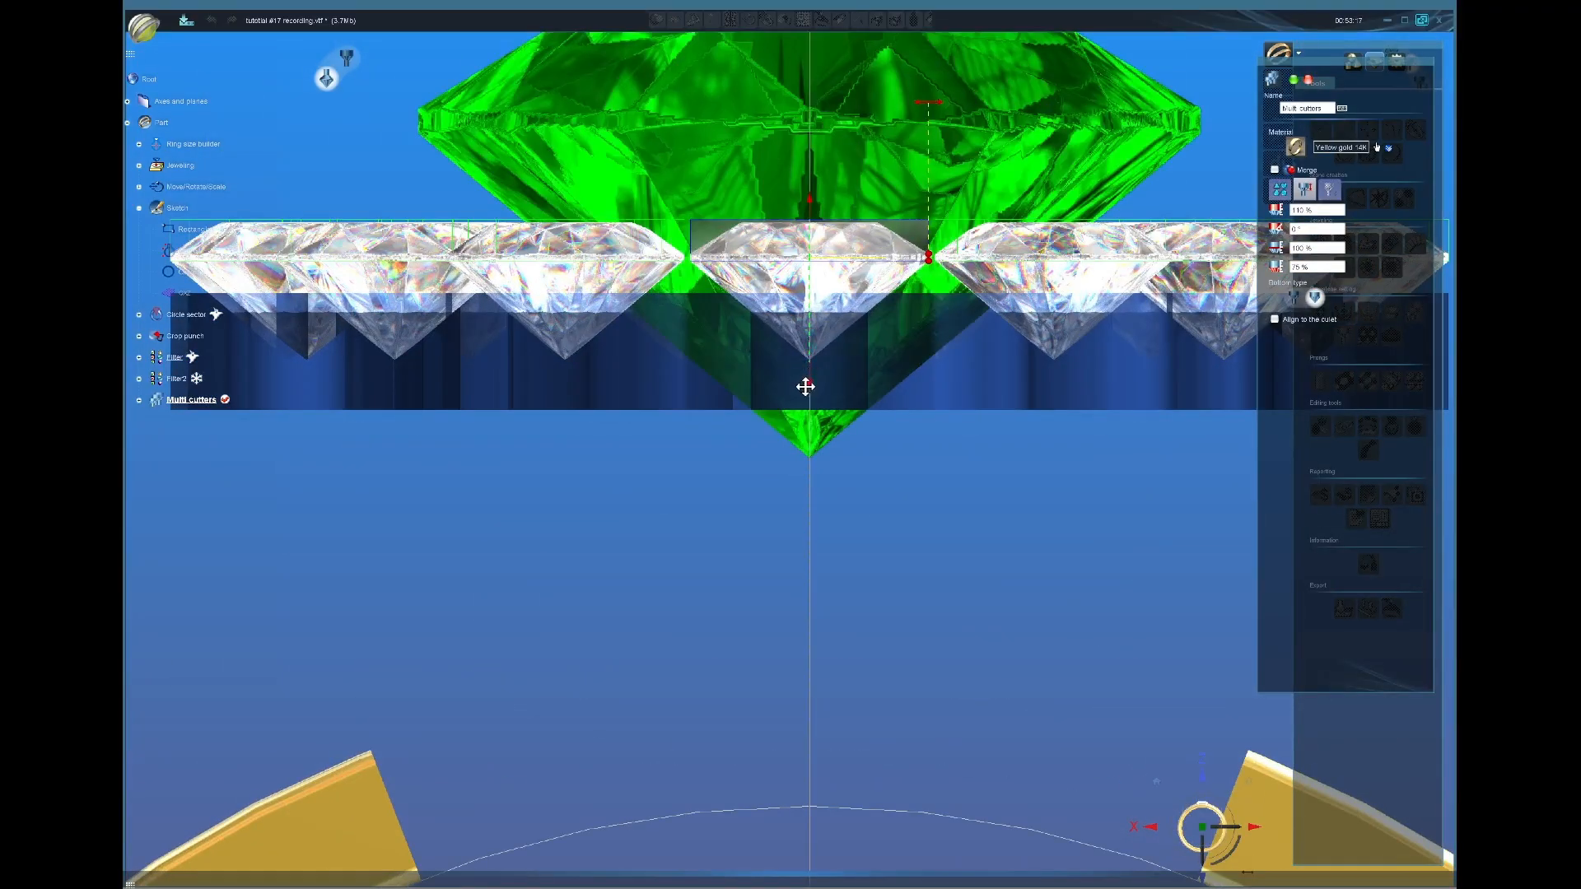
{"action": "mouse_move", "coordinate": [805, 386]}
{"action": "left_mouse_down"}
{"action": "mouse_move", "coordinate": [725, 298]}
{"action": "mouse_move", "coordinate": [850, 354]}
{"action": "mouse_move", "coordinate": [809, 375]}
{"action": "left_mouse_up"}
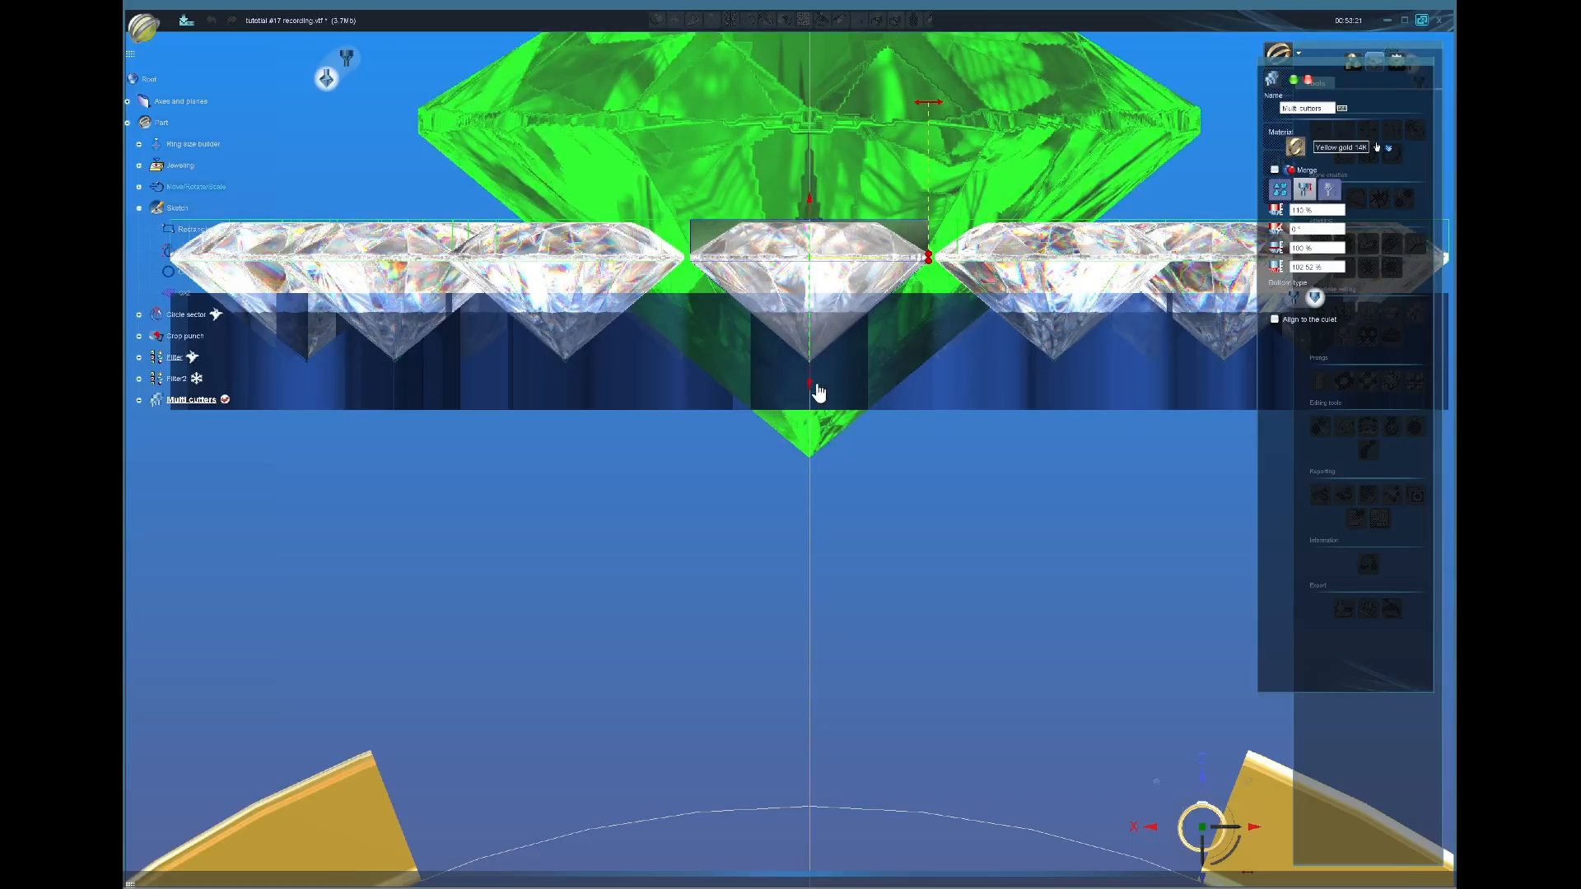
{"action": "left_click_drag", "start_coordinate": [812, 388], "coordinate": [814, 398]}
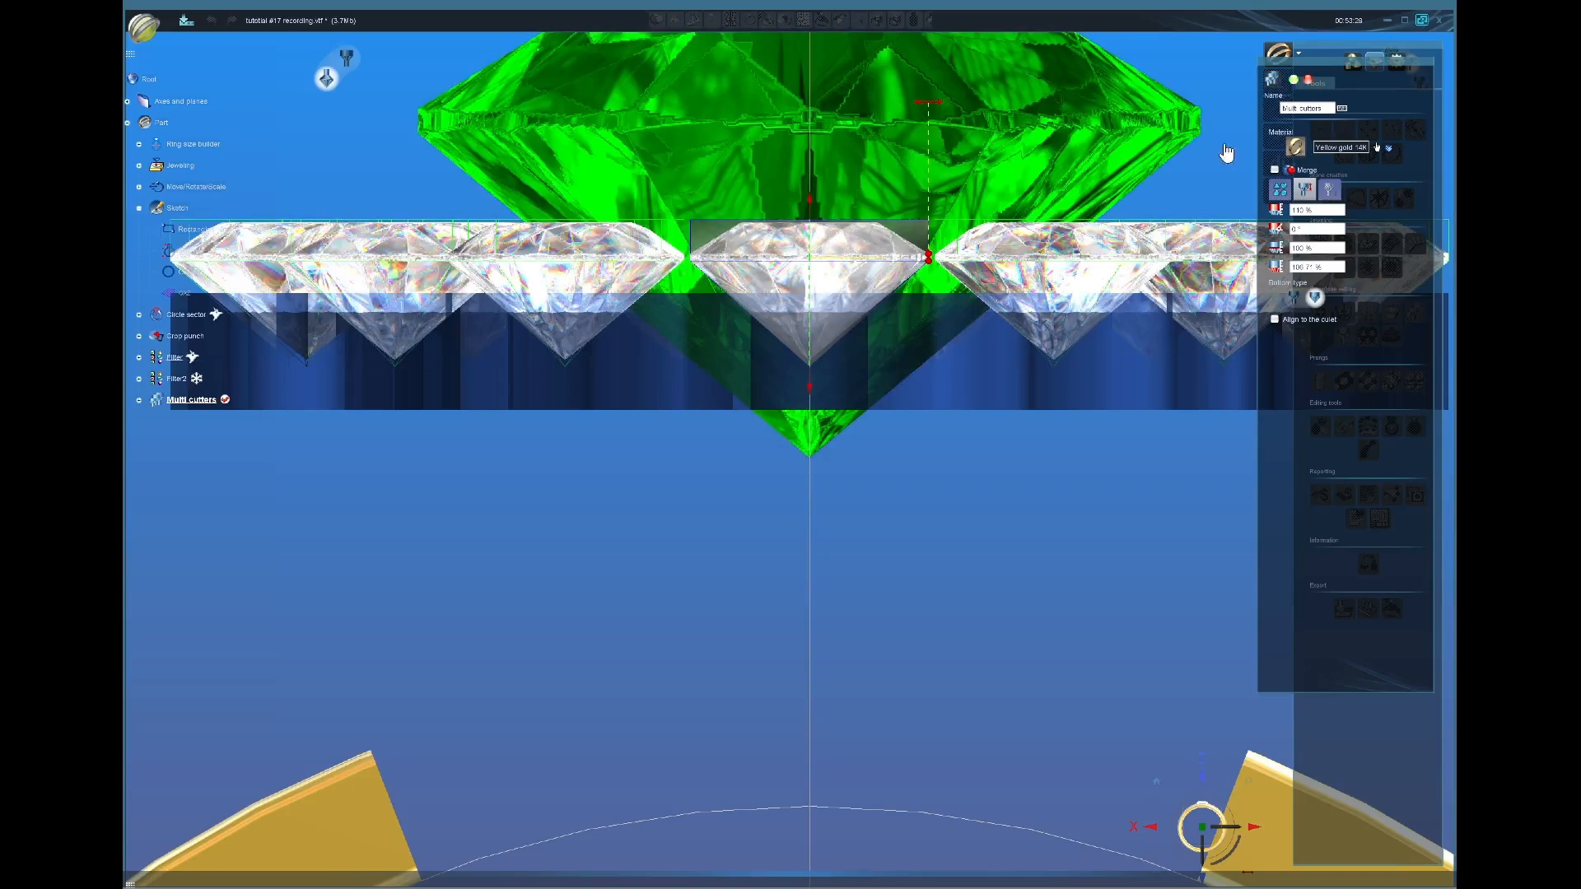
{"action": "scroll", "coordinate": [789, 458], "scroll_direction": "down", "scroll_amount": 3}
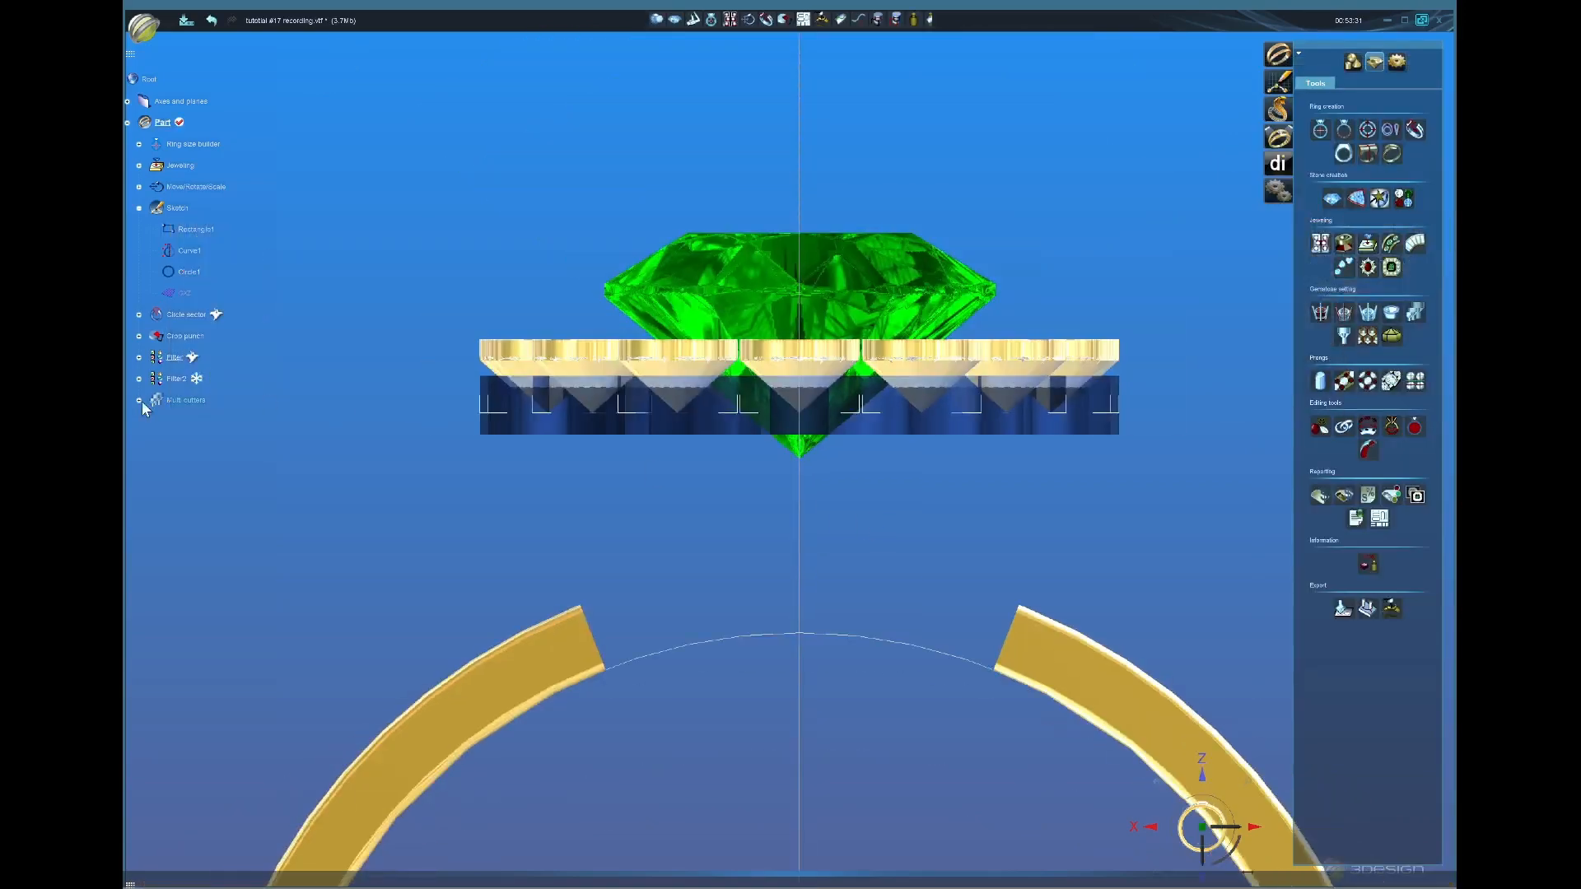
Step: Show the gallery band again and Boolean-subtract the Multi cutters from it
{"action": "right_click", "coordinate": [170, 380]}
{"action": "left_click", "coordinate": [210, 423]}
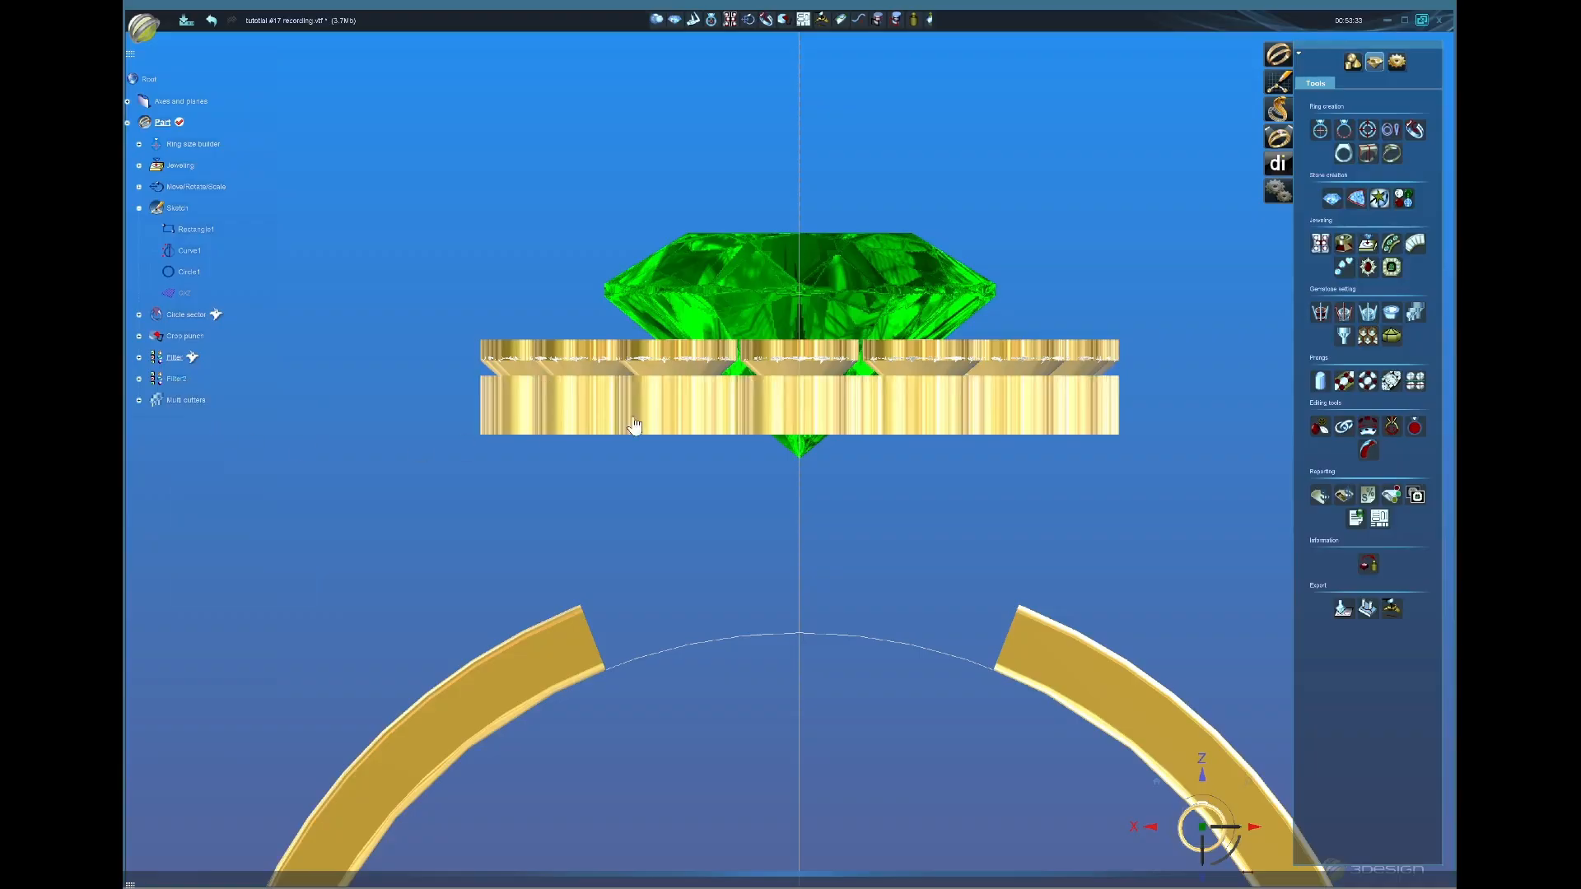
{"action": "left_click", "coordinate": [716, 410]}
{"action": "middle_click_drag", "start_coordinate": [750, 387], "coordinate": [880, 537]}
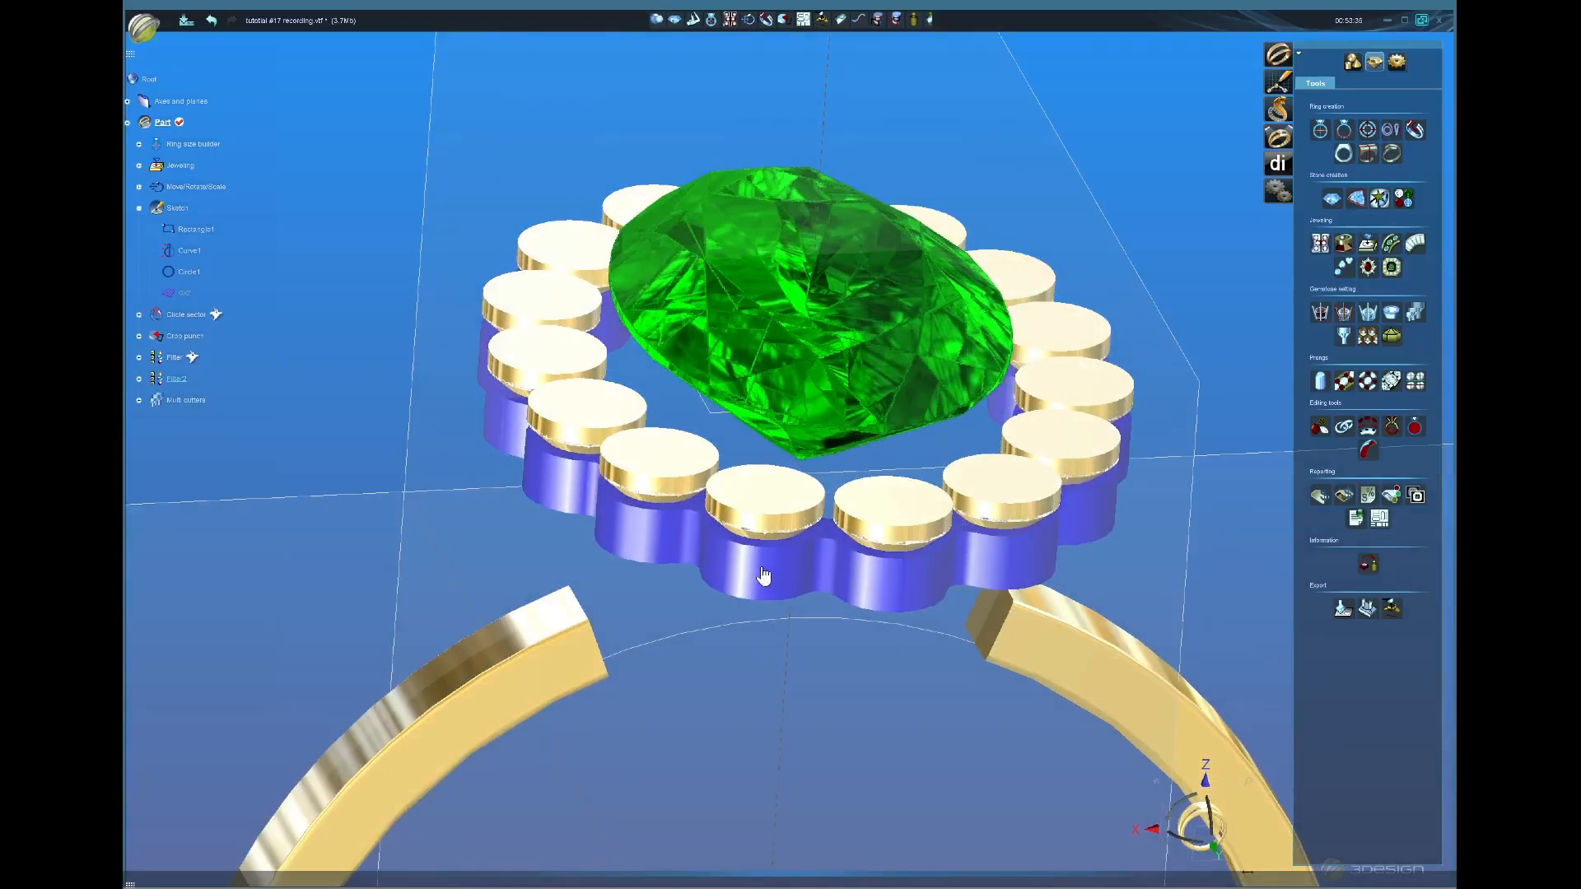
{"action": "left_click", "coordinate": [770, 489]}
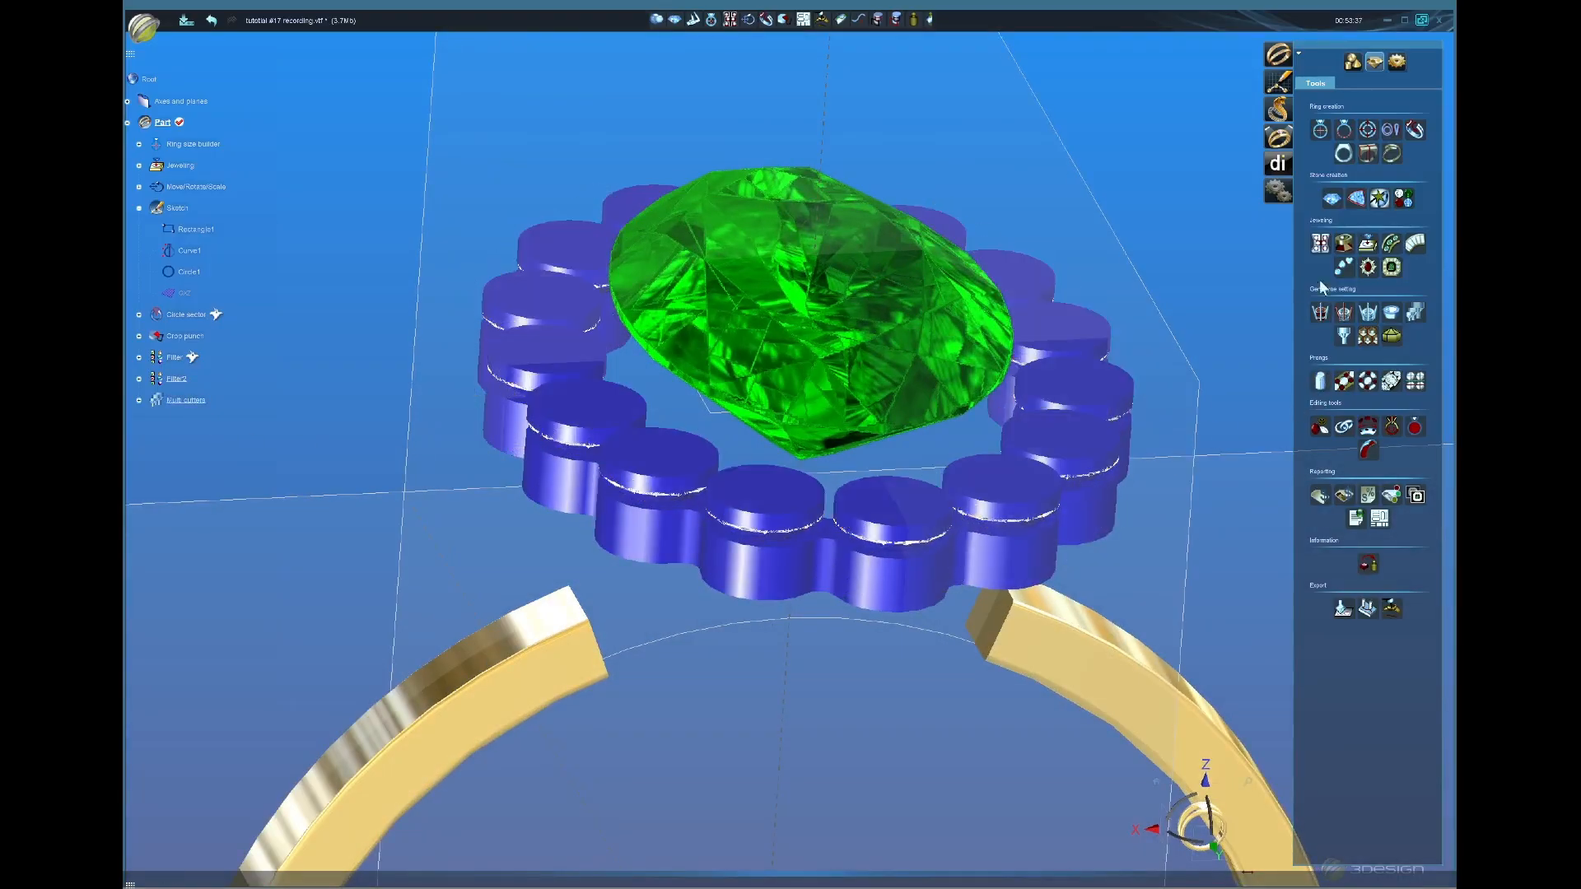
{"action": "left_click", "coordinate": [1353, 59]}
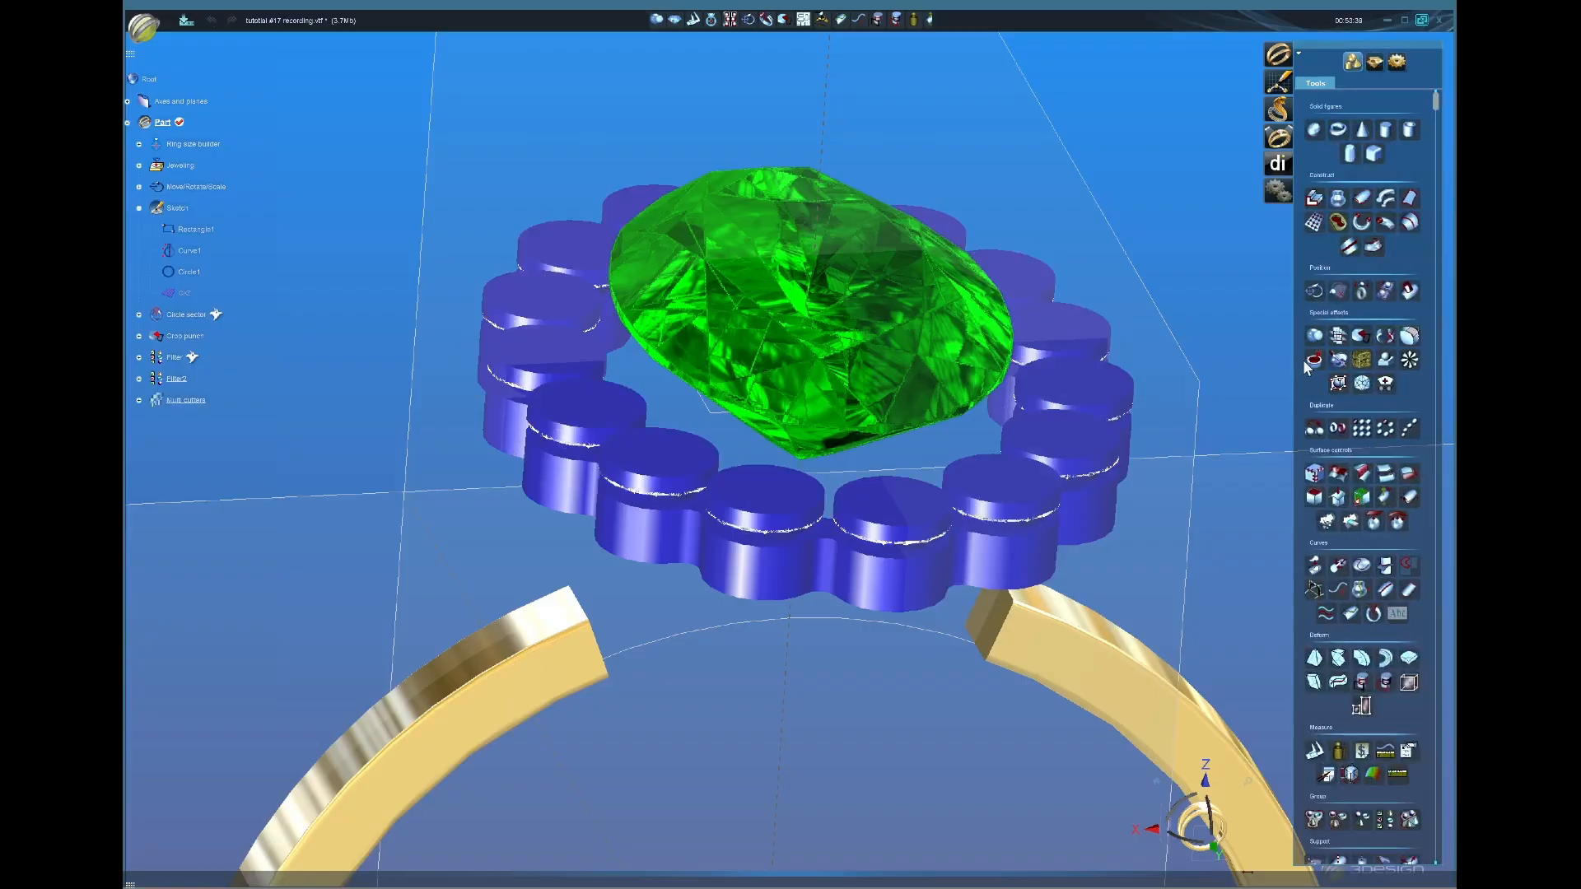
{"action": "left_click", "coordinate": [1315, 337]}
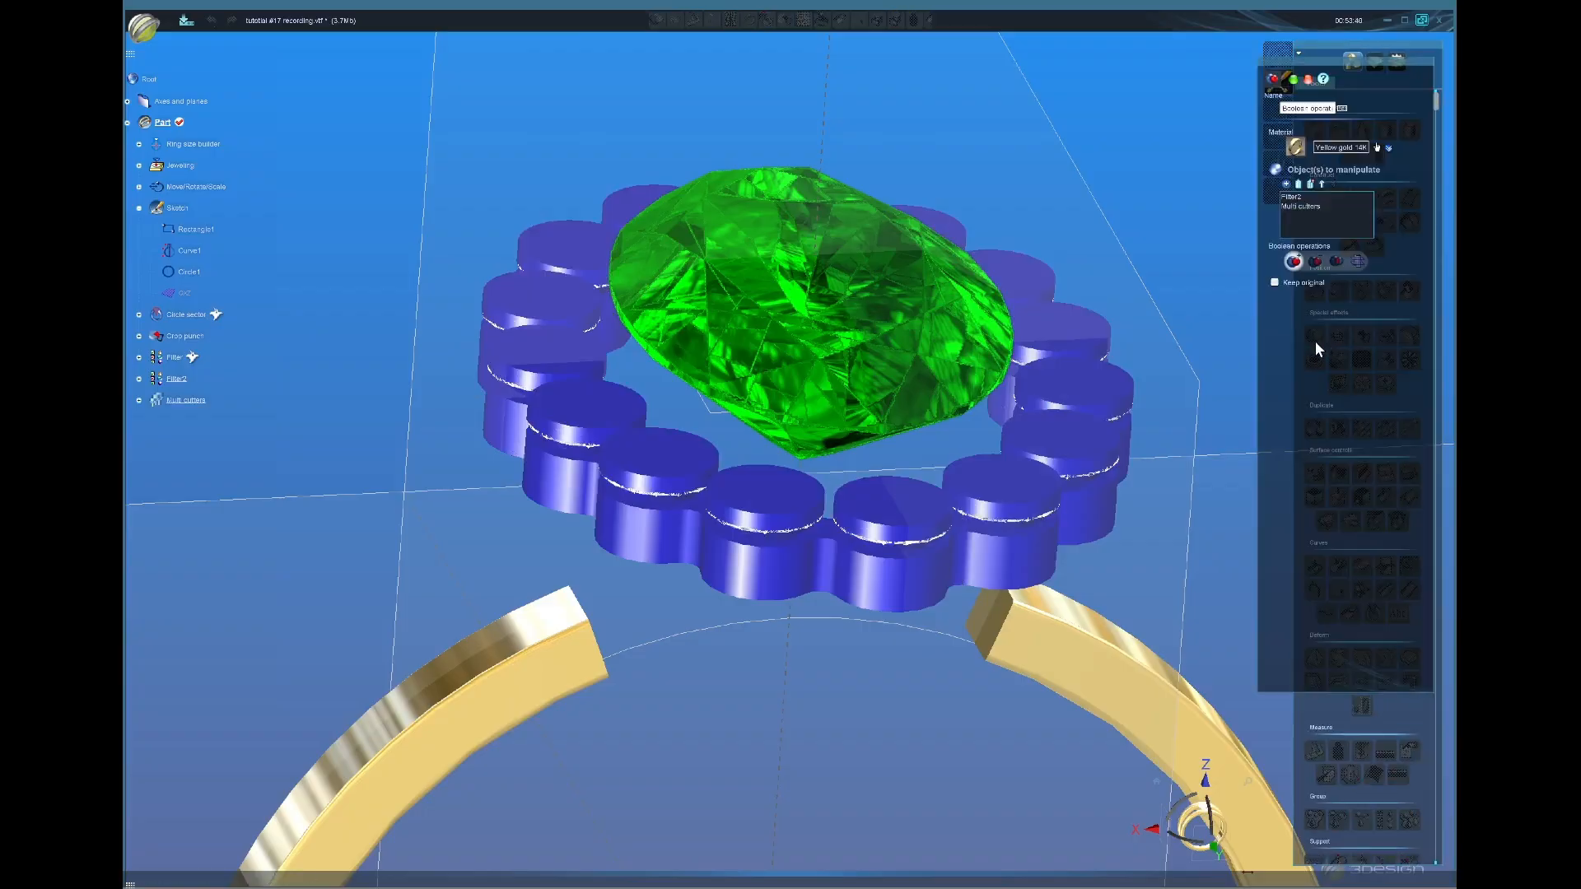
{"action": "left_click", "coordinate": [1315, 261]}
{"action": "left_click", "coordinate": [1295, 81]}
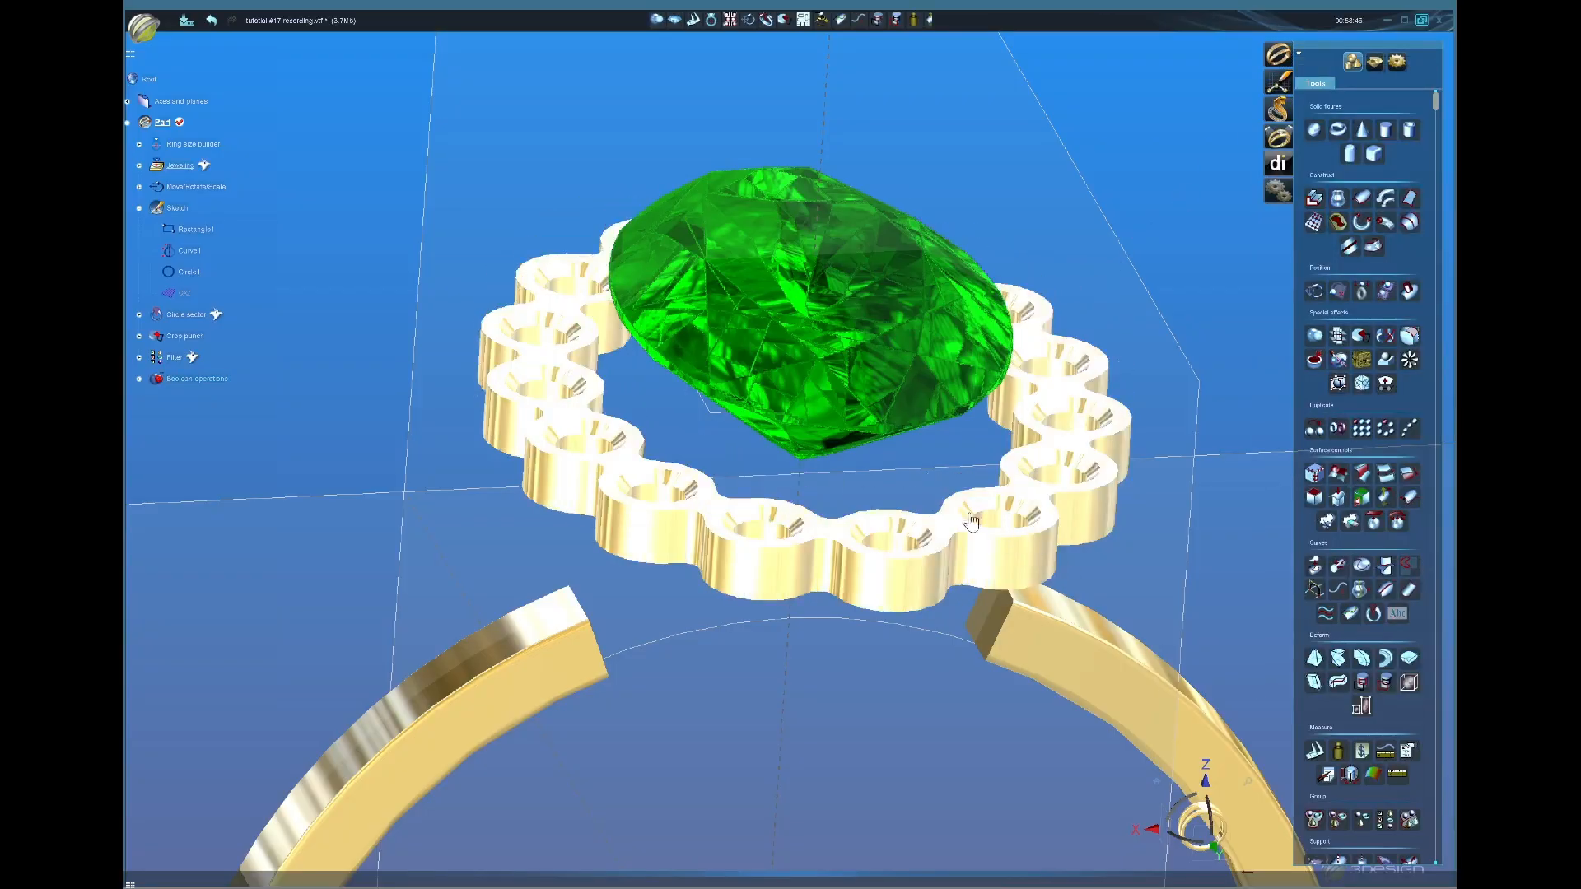
Step: Orbit over the cut seats and leave the Circle sector outline hidden
{"action": "middle_click_drag", "start_coordinate": [973, 523], "coordinate": [708, 626]}
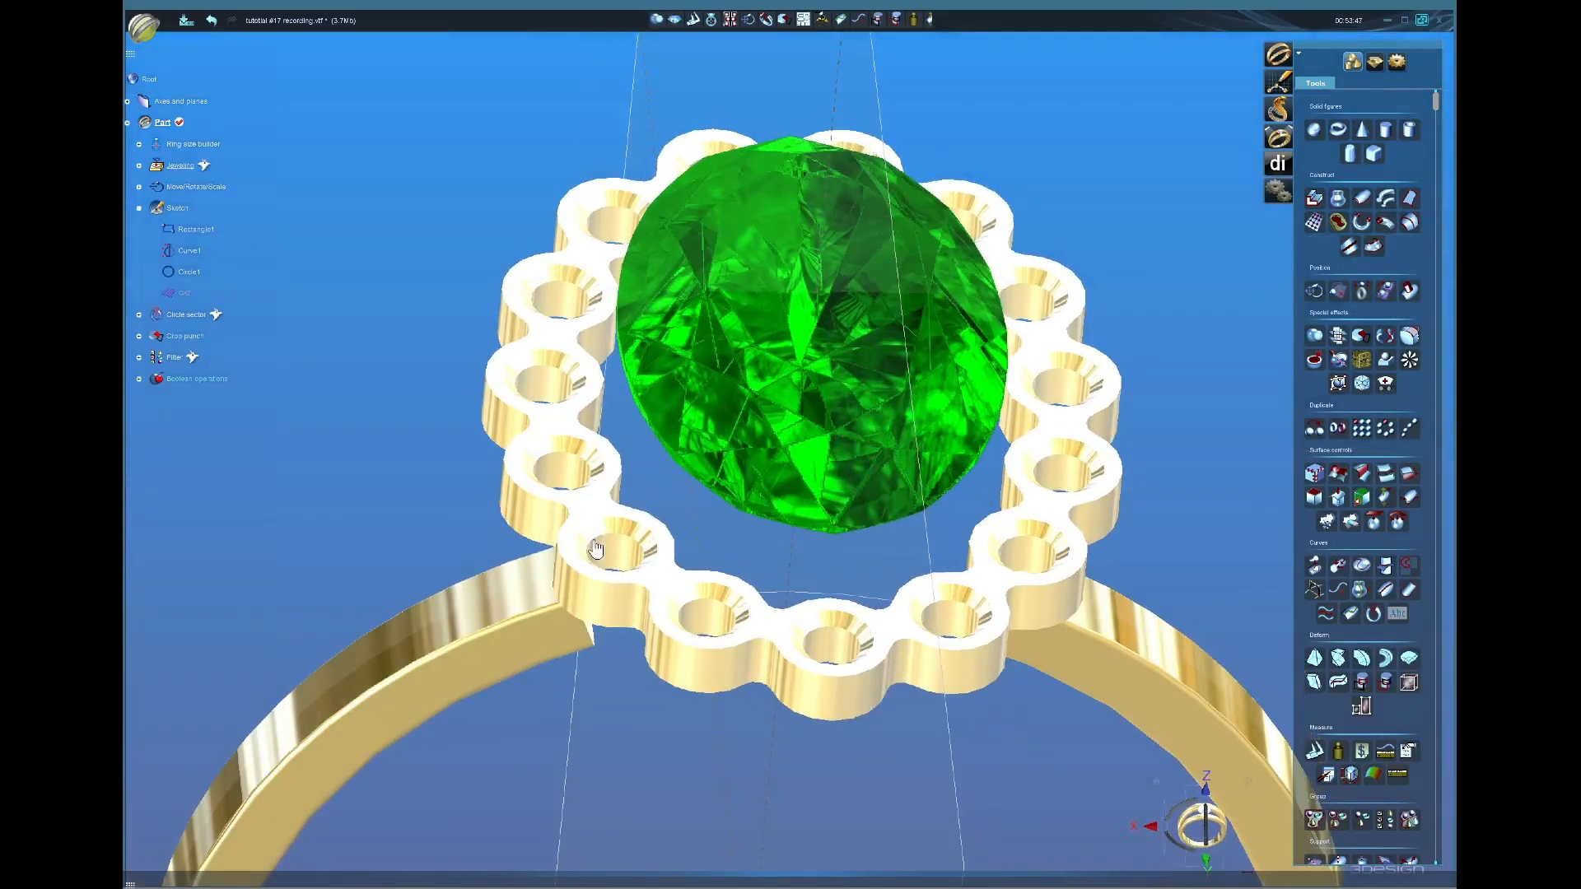
{"action": "scroll", "coordinate": [927, 609], "scroll_direction": "down", "scroll_amount": 5}
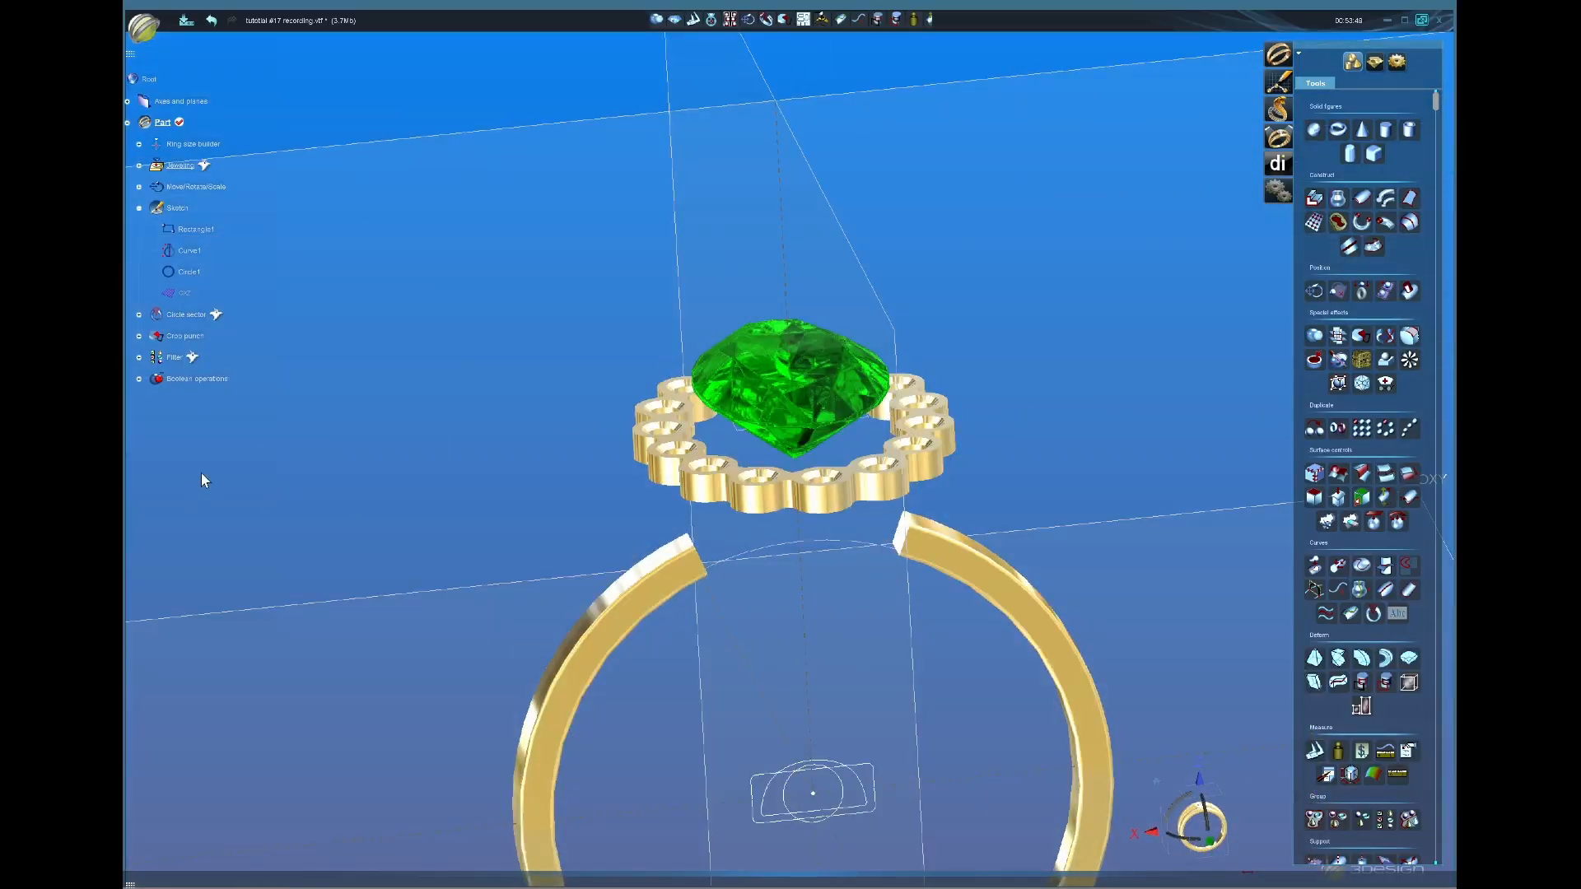
{"action": "right_click", "coordinate": [176, 314]}
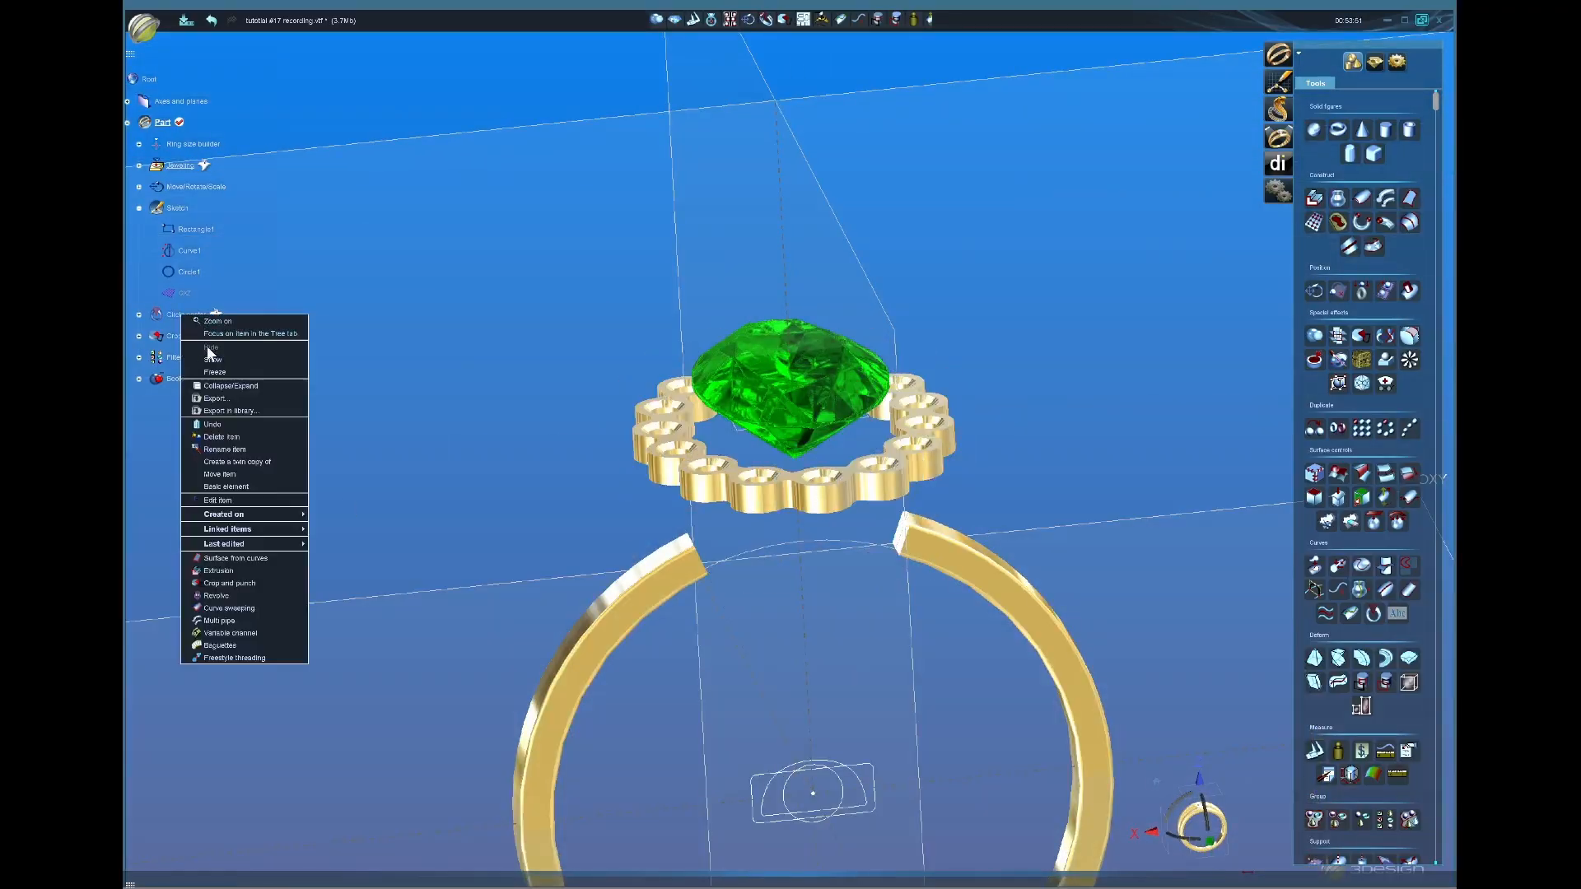
{"action": "left_click", "coordinate": [220, 360]}
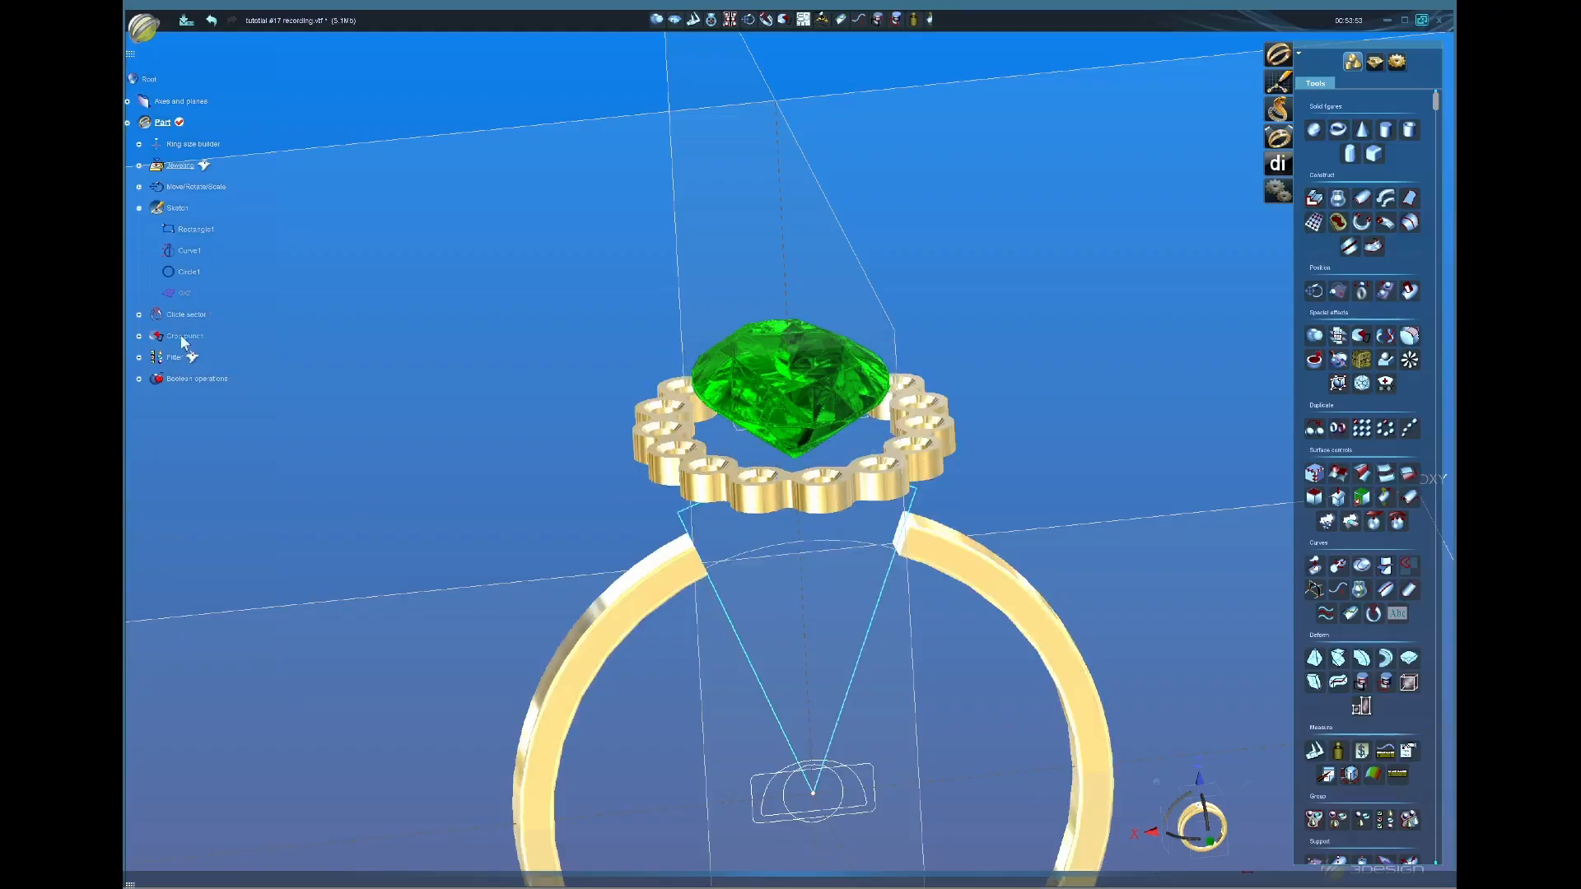
{"action": "right_click", "coordinate": [195, 315]}
{"action": "left_click", "coordinate": [227, 349]}
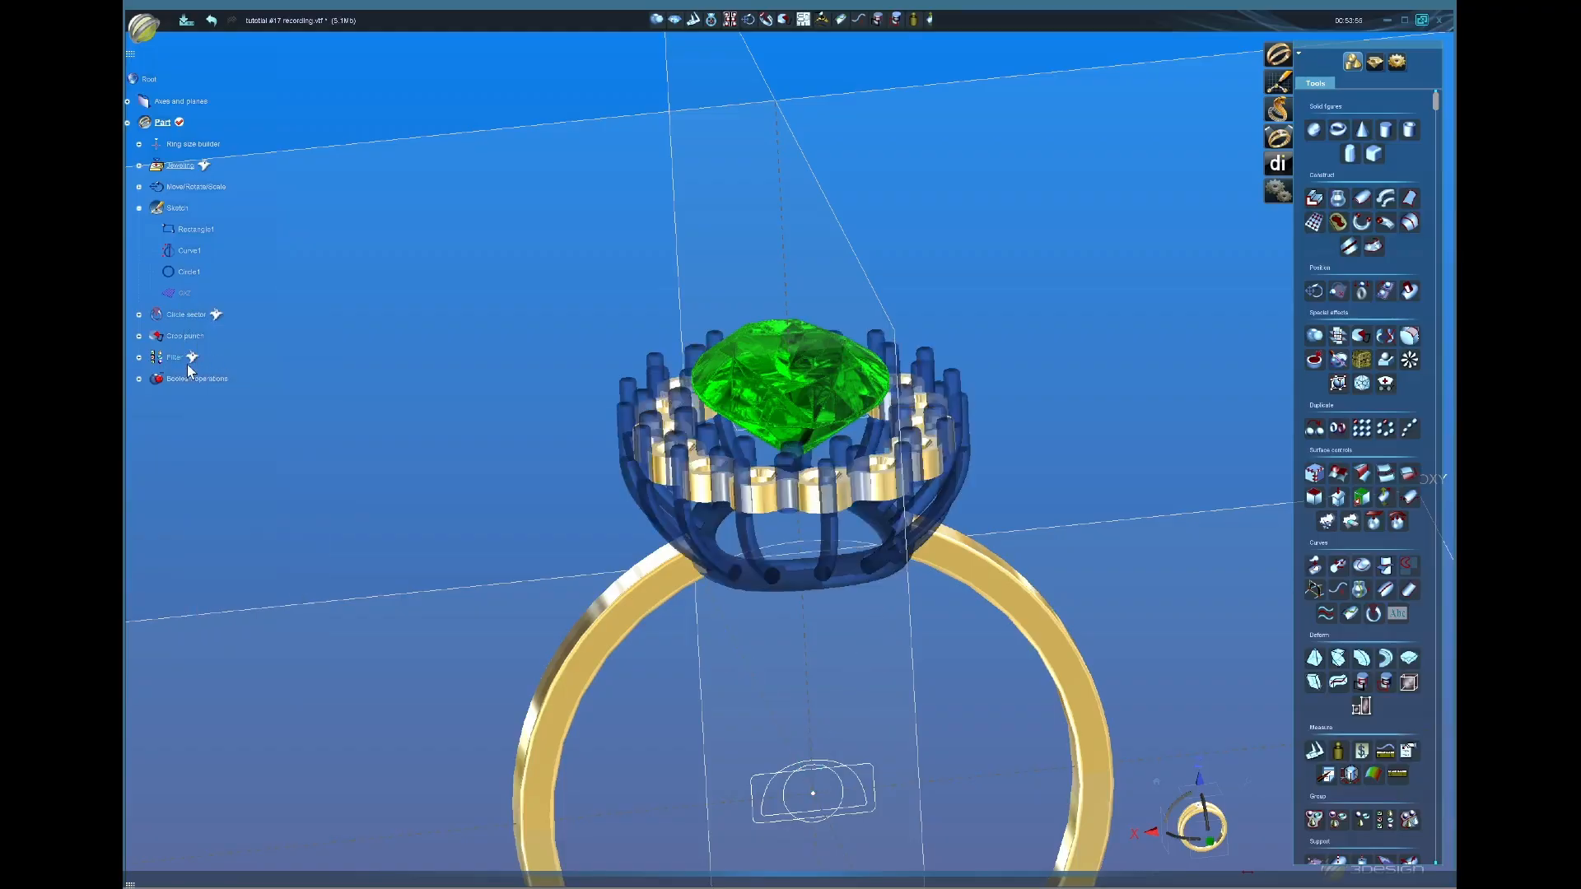
Step: Show the prong structure and the halo diamonds again
{"action": "right_click", "coordinate": [183, 368]}
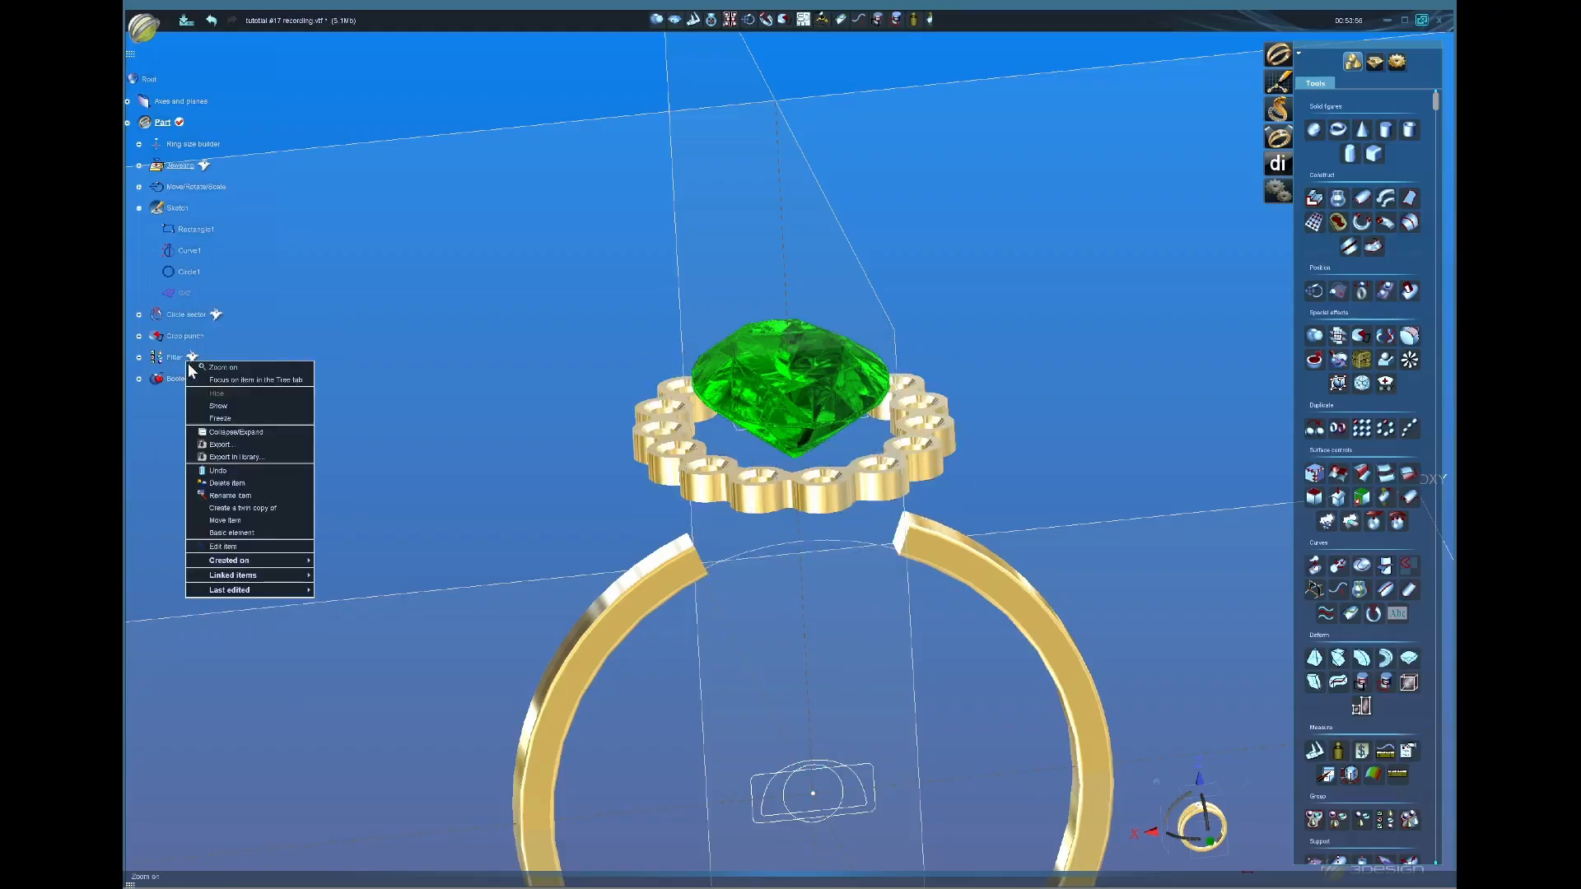
{"action": "left_click", "coordinate": [218, 408]}
{"action": "middle_click_drag", "start_coordinate": [483, 445], "coordinate": [308, 385]}
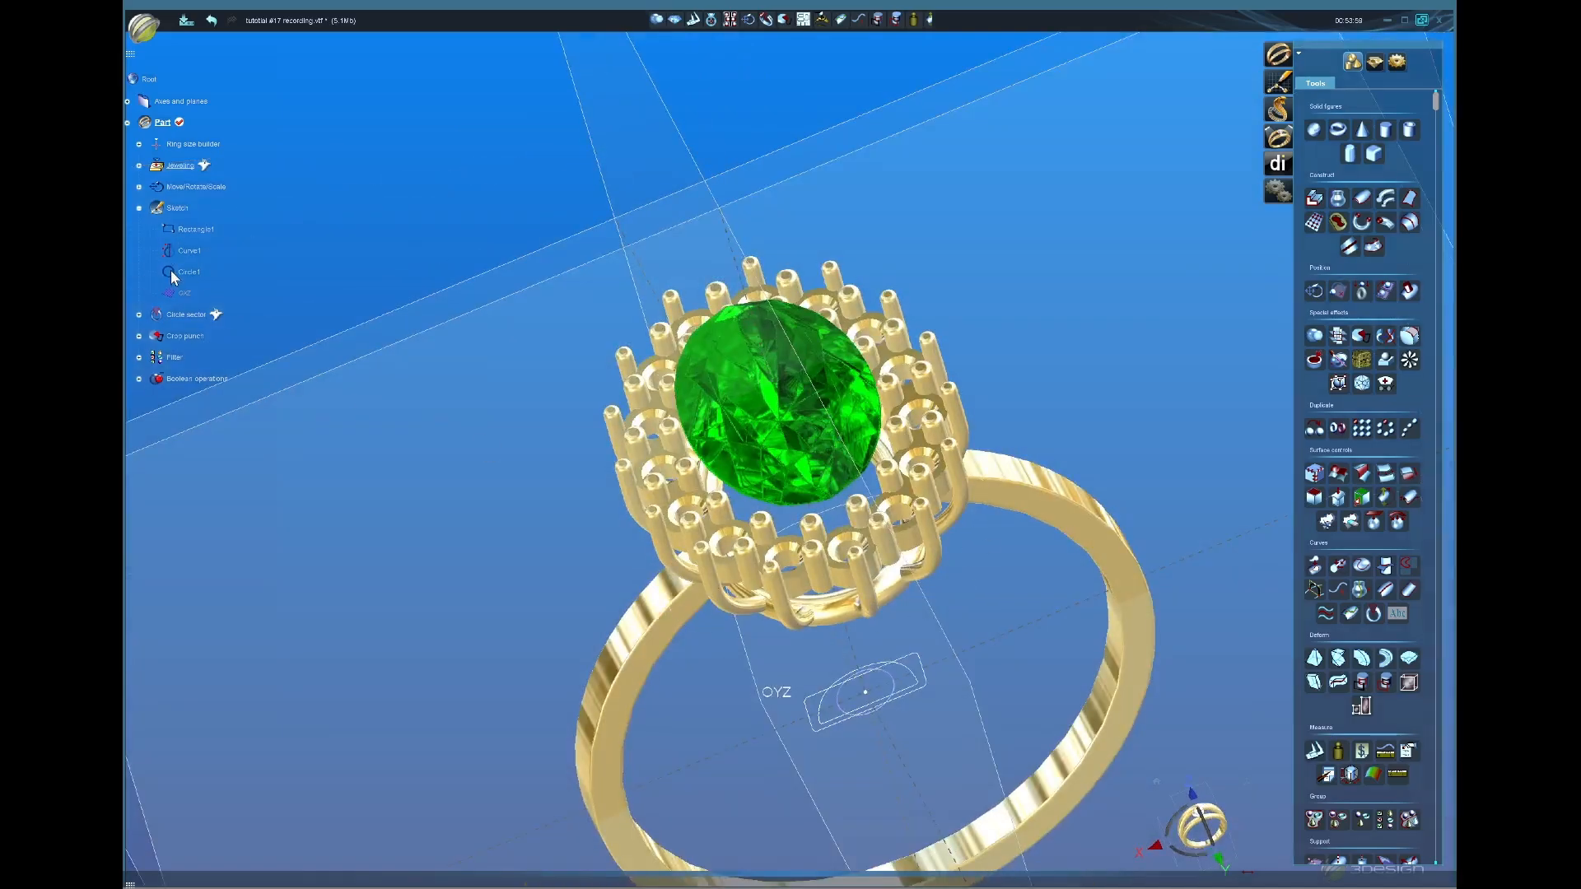
{"action": "right_click", "coordinate": [189, 167]}
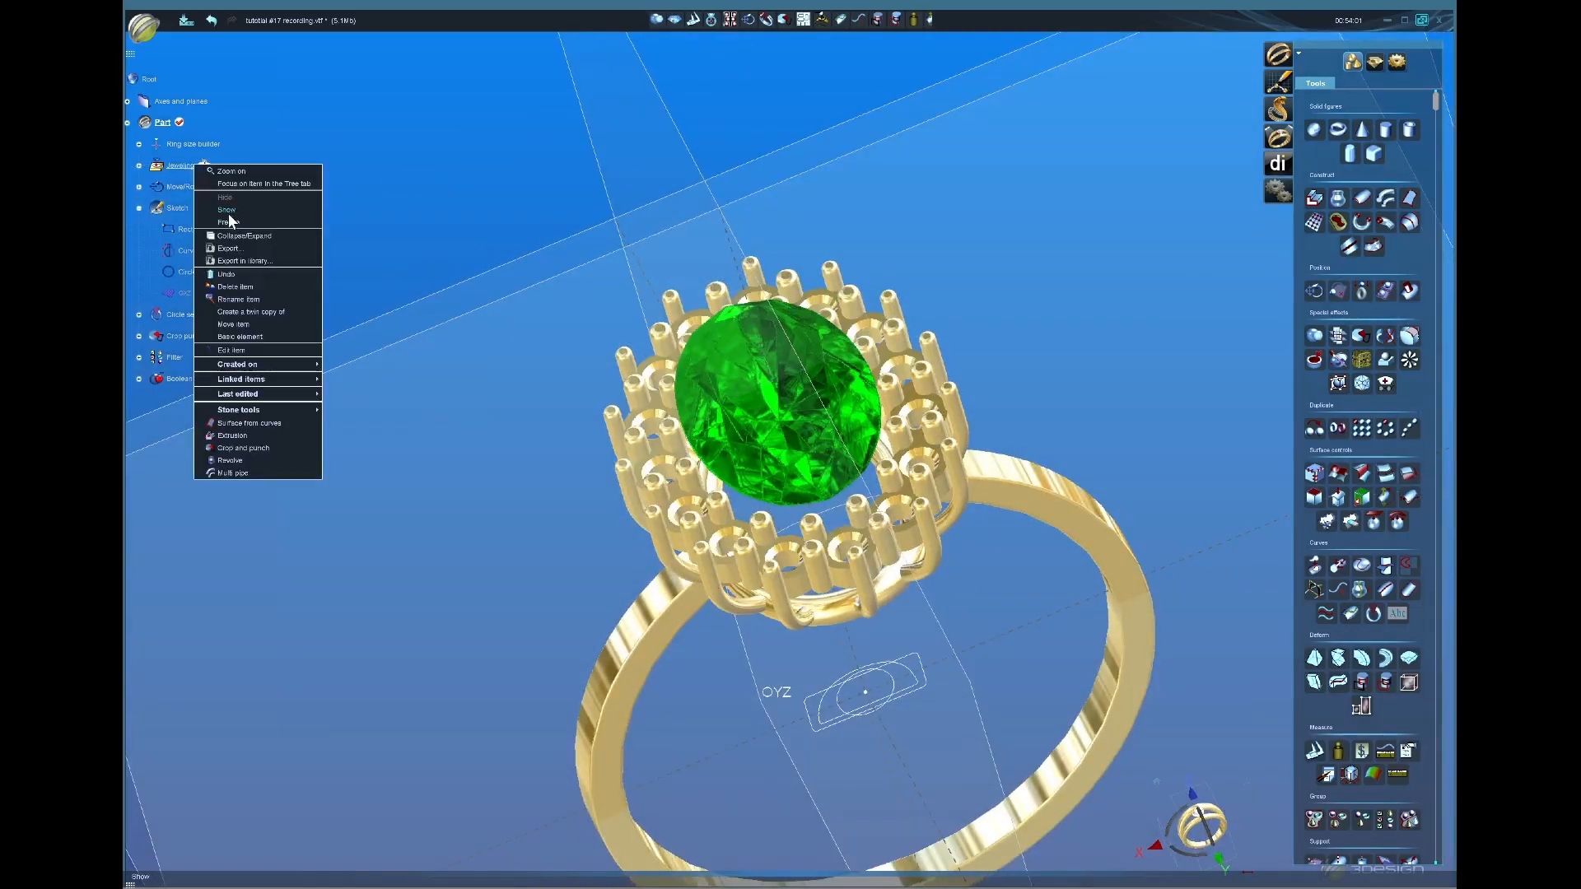
{"action": "left_click", "coordinate": [228, 211]}
Step: Check the finished head from the top and front views
{"action": "middle_click_drag", "start_coordinate": [325, 268], "coordinate": [895, 686]}
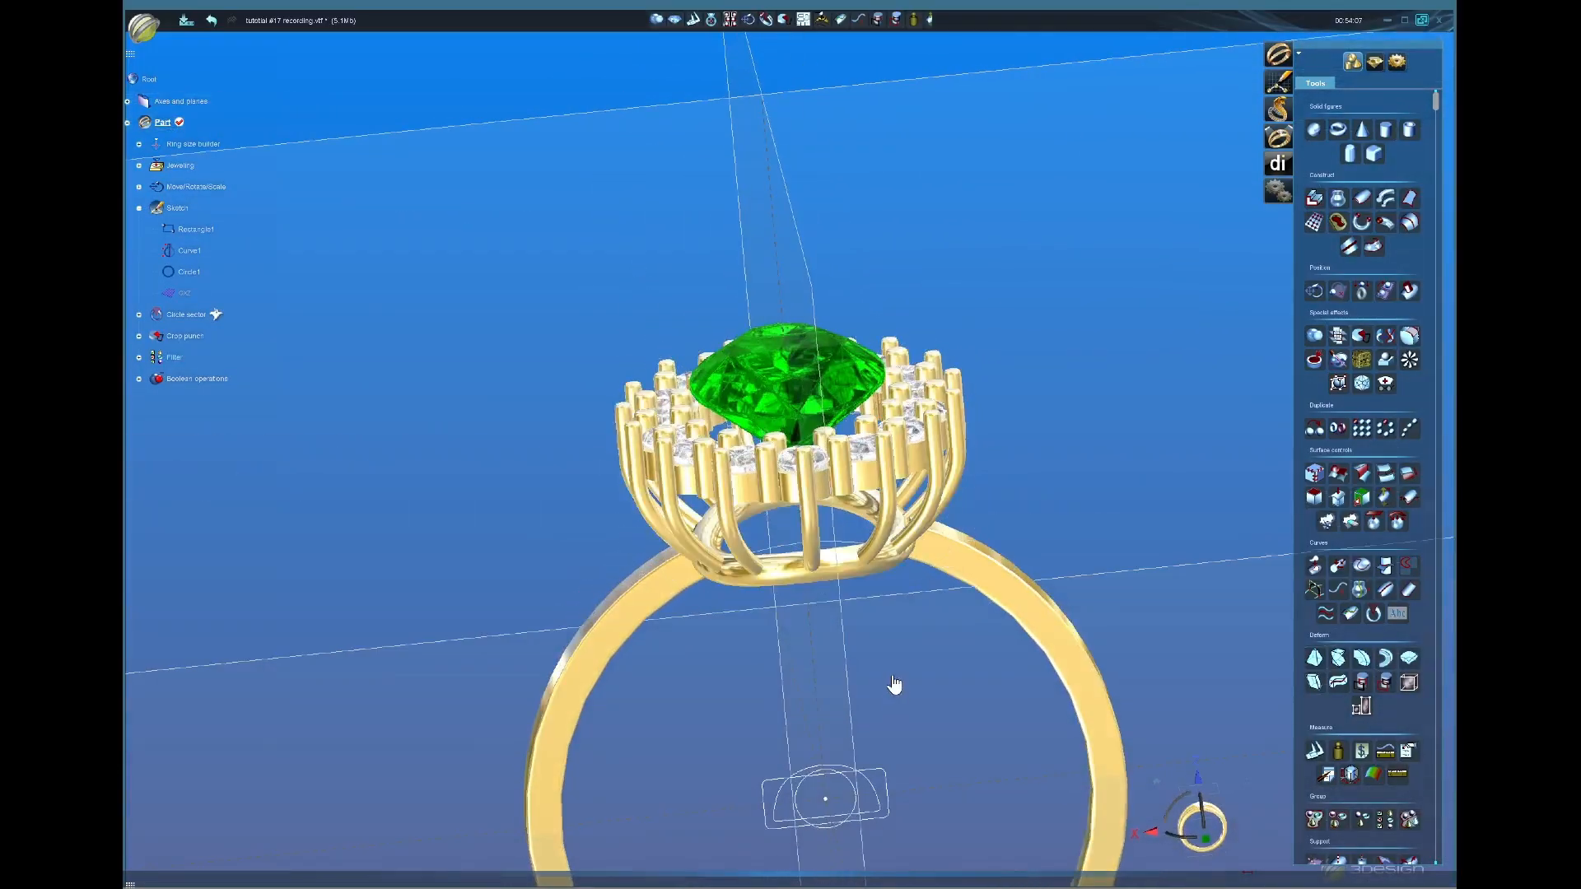
{"action": "scroll", "coordinate": [895, 685], "scroll_direction": "down", "scroll_amount": 3}
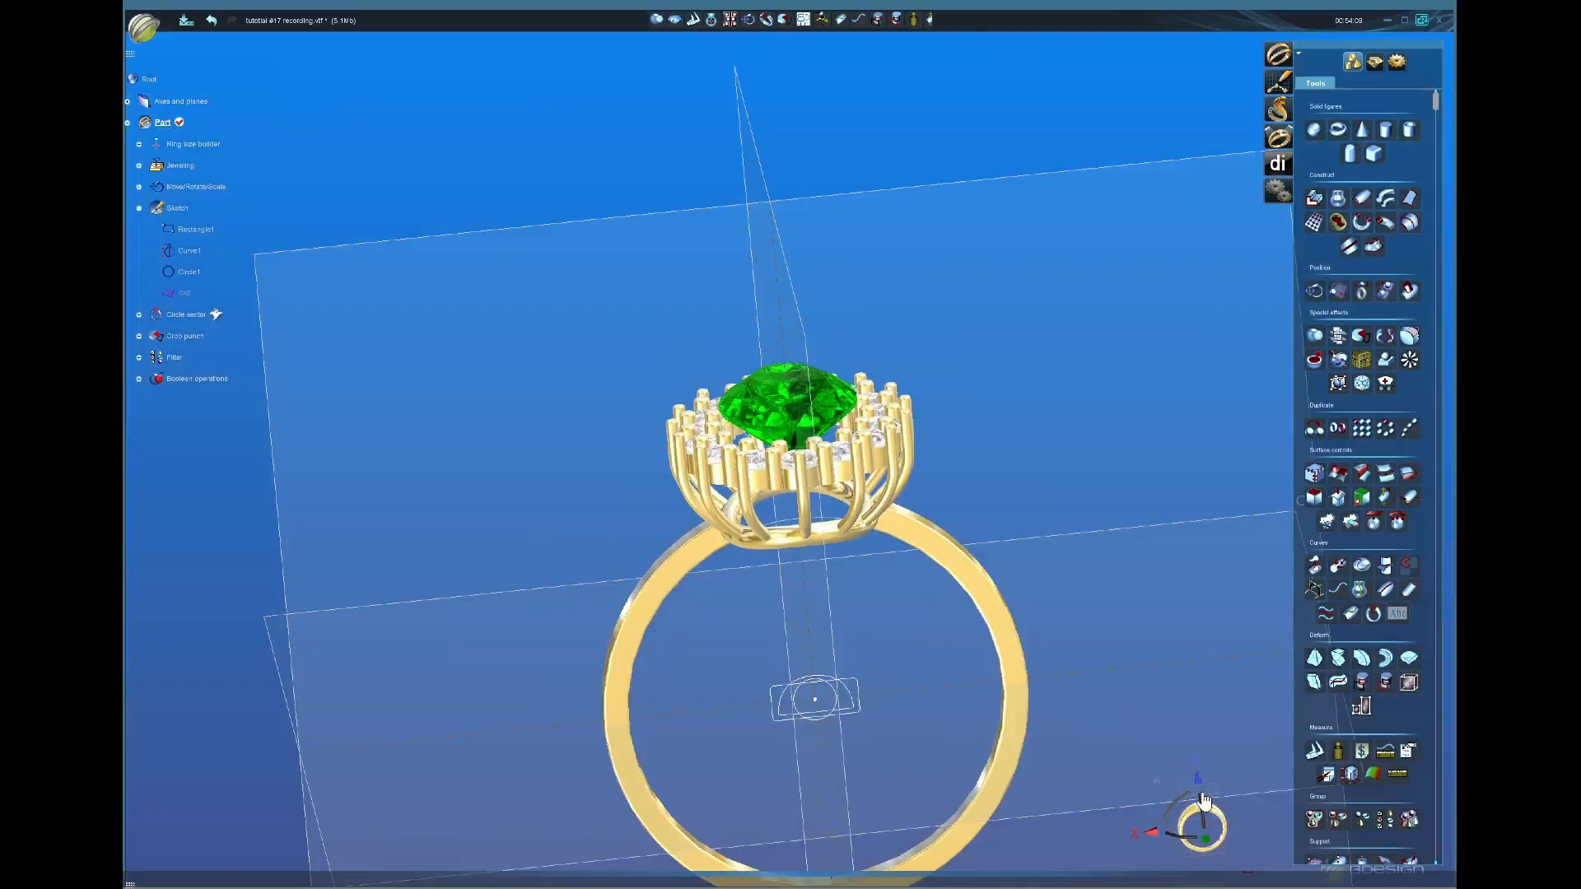
{"action": "left_click", "coordinate": [1205, 793]}
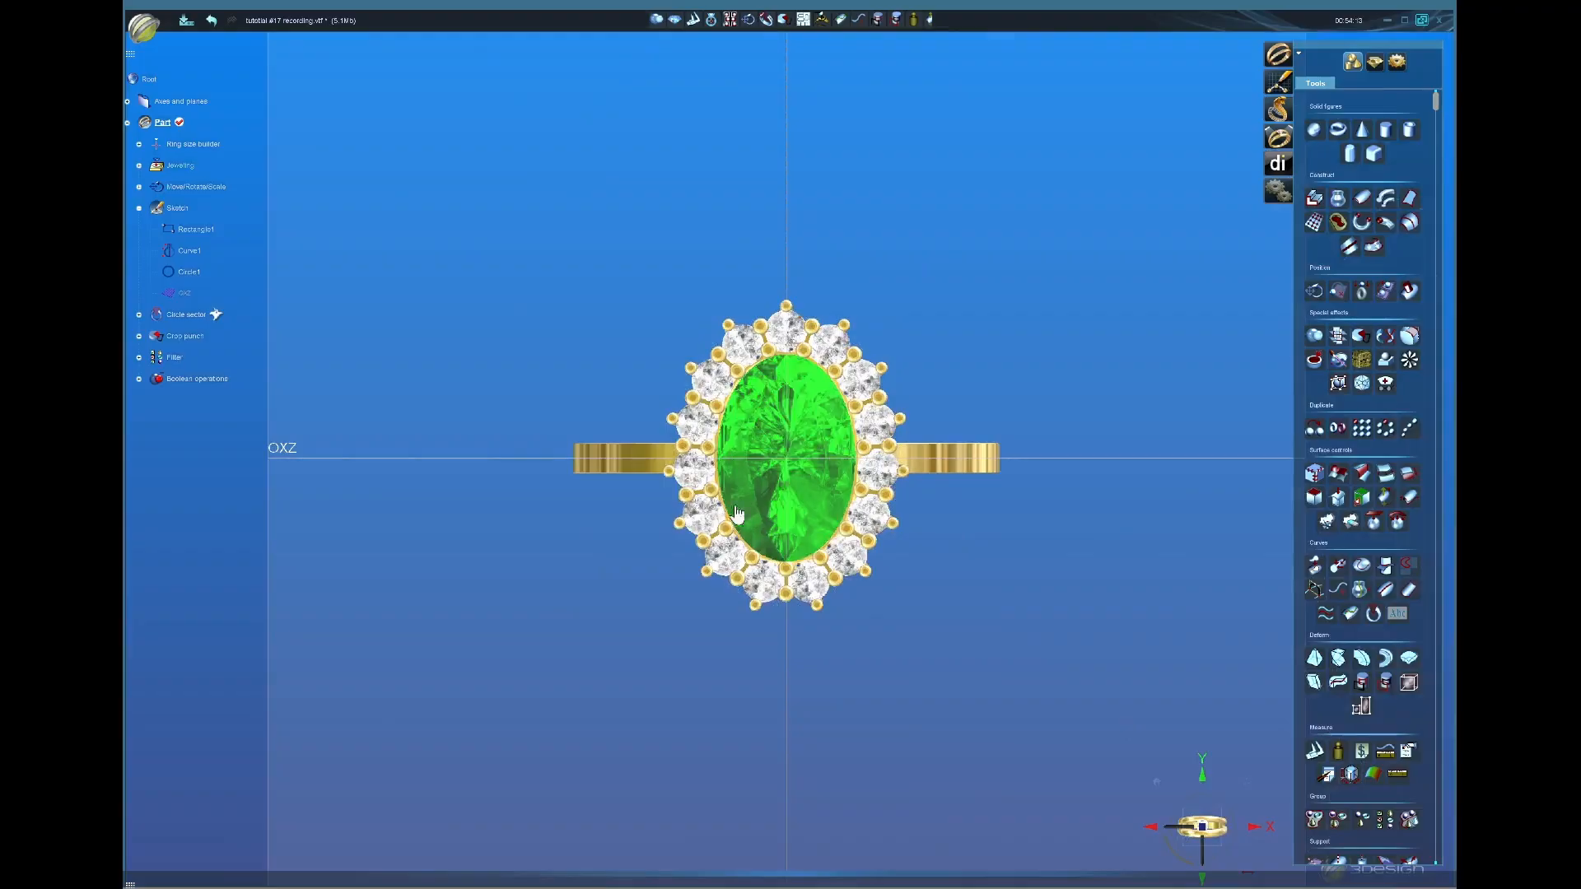
{"action": "middle_click_drag", "start_coordinate": [856, 742], "coordinate": [819, 687]}
{"action": "scroll", "coordinate": [816, 690], "scroll_direction": "down", "scroll_amount": 3}
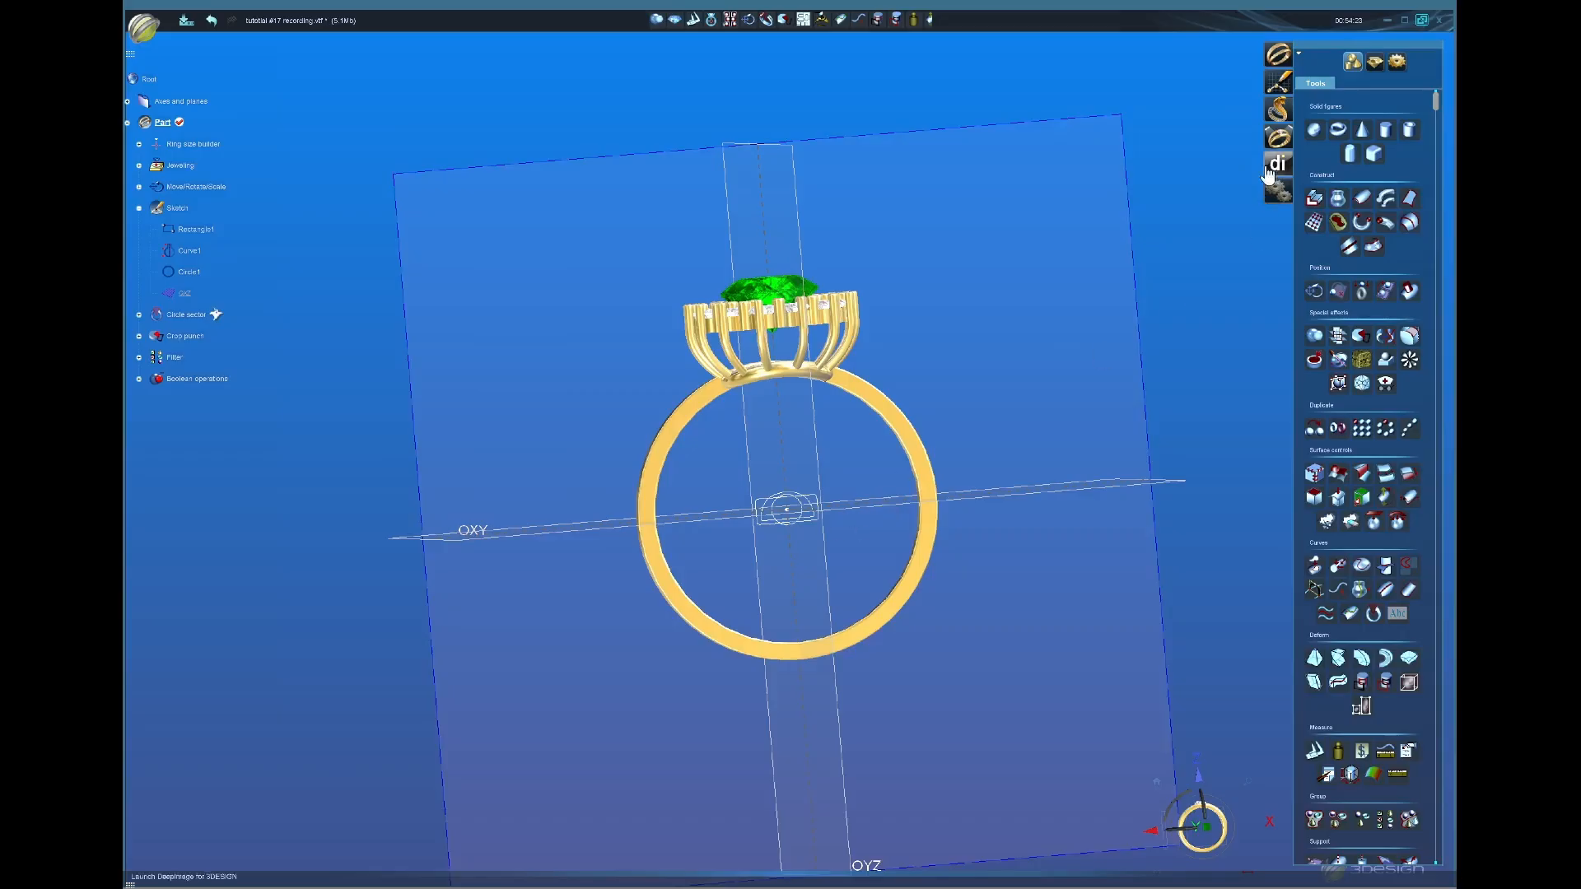
Step: Start Sketch2 and draw a mirrored curve from the gallery's edge down to the ring's bottom
{"action": "left_click", "coordinate": [1278, 80]}
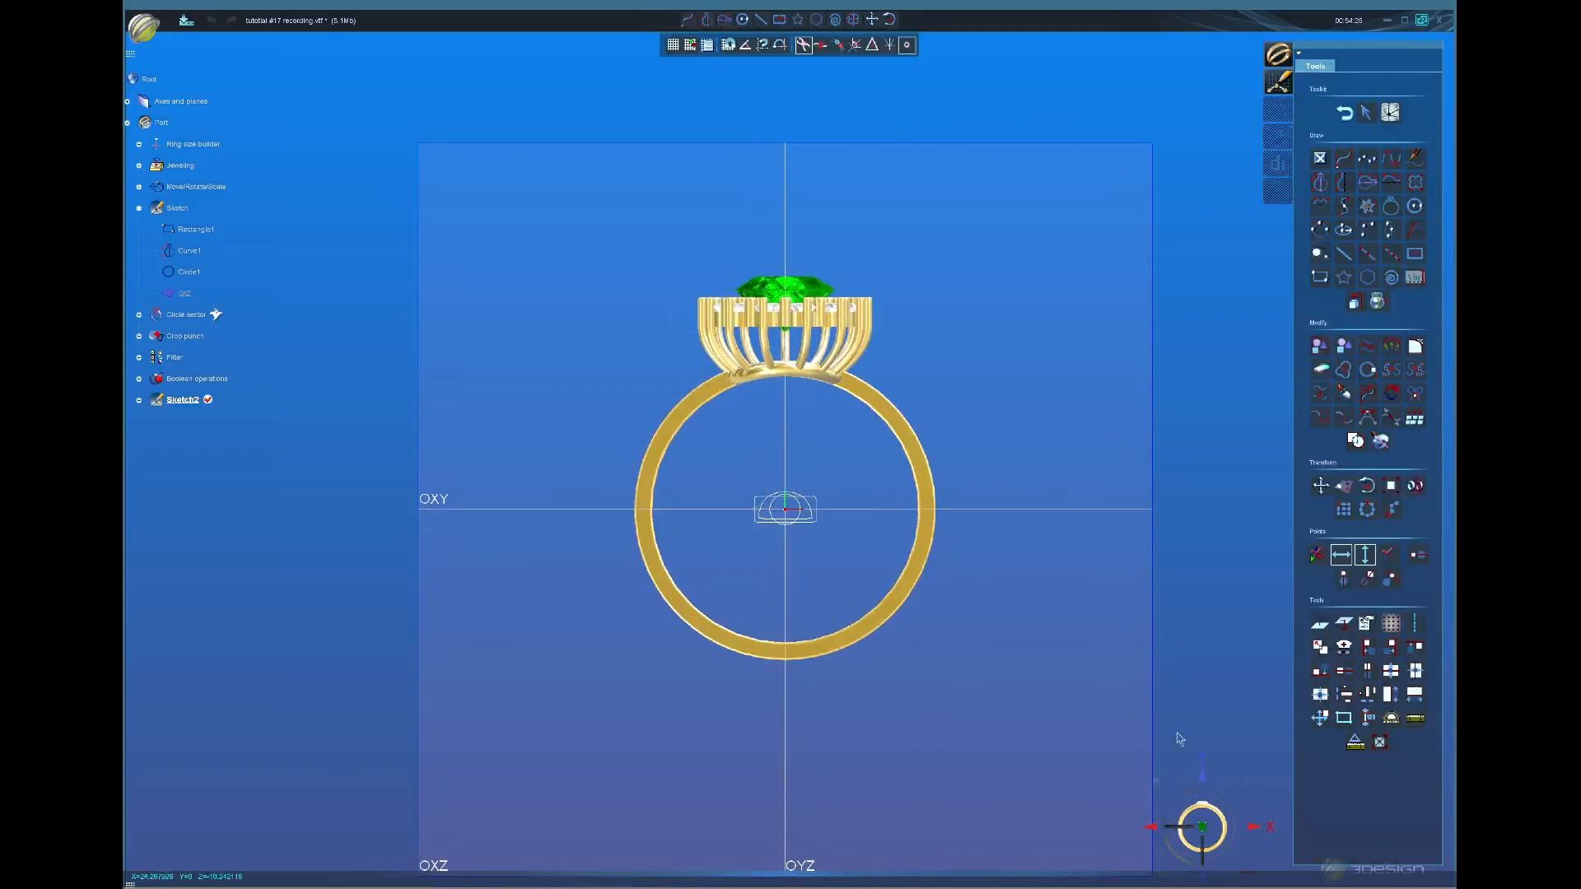
{"action": "scroll", "coordinate": [1013, 526], "scroll_direction": "up", "scroll_amount": 2}
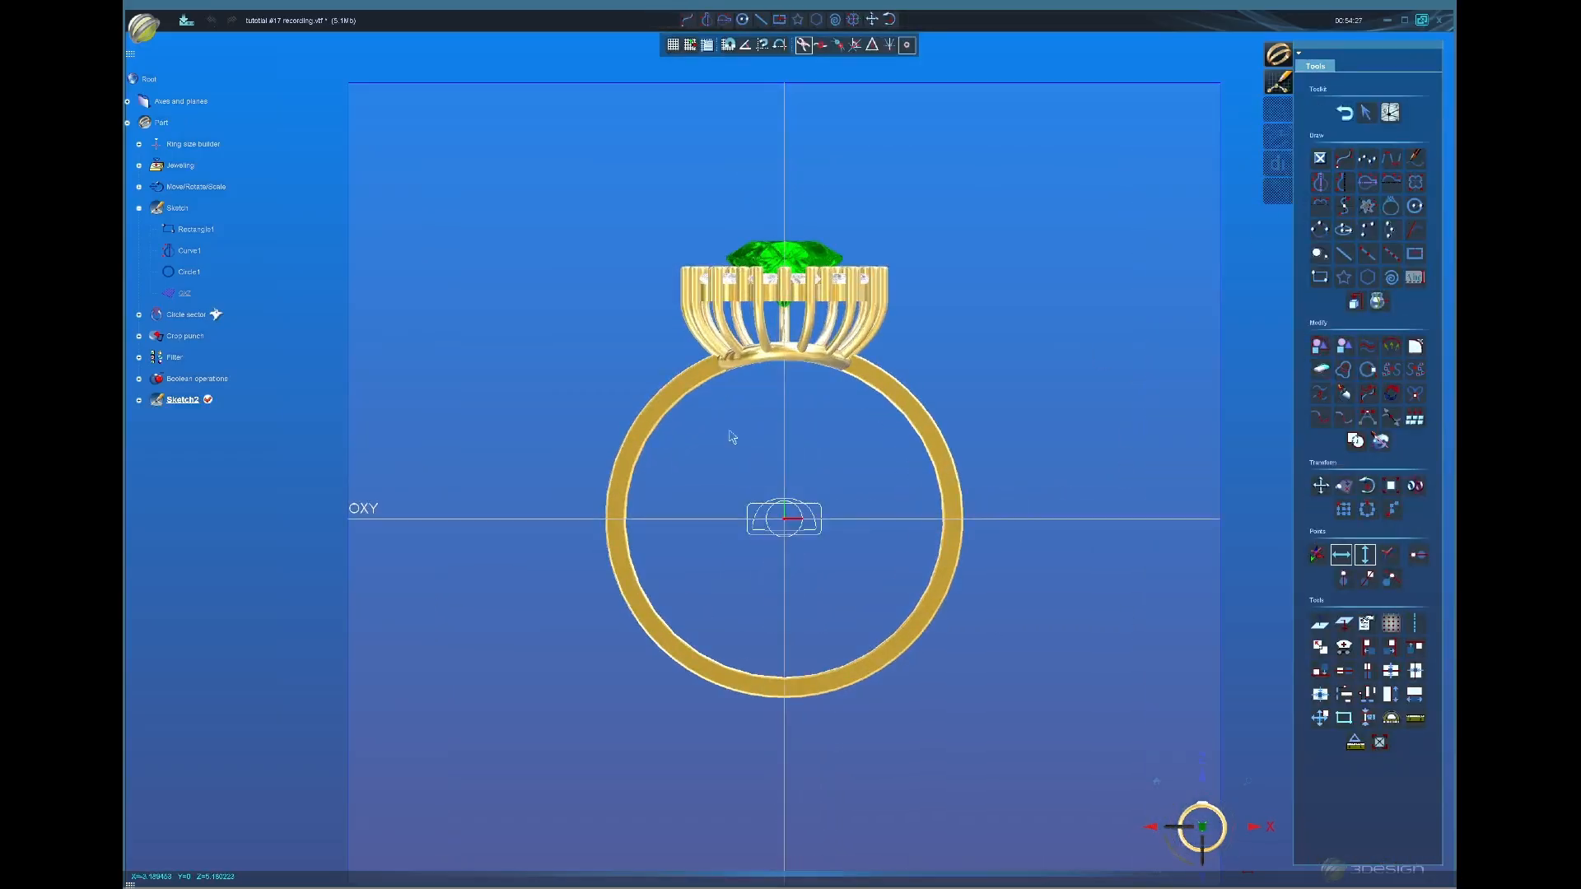
{"action": "scroll", "coordinate": [856, 514], "scroll_direction": "up", "scroll_amount": 2}
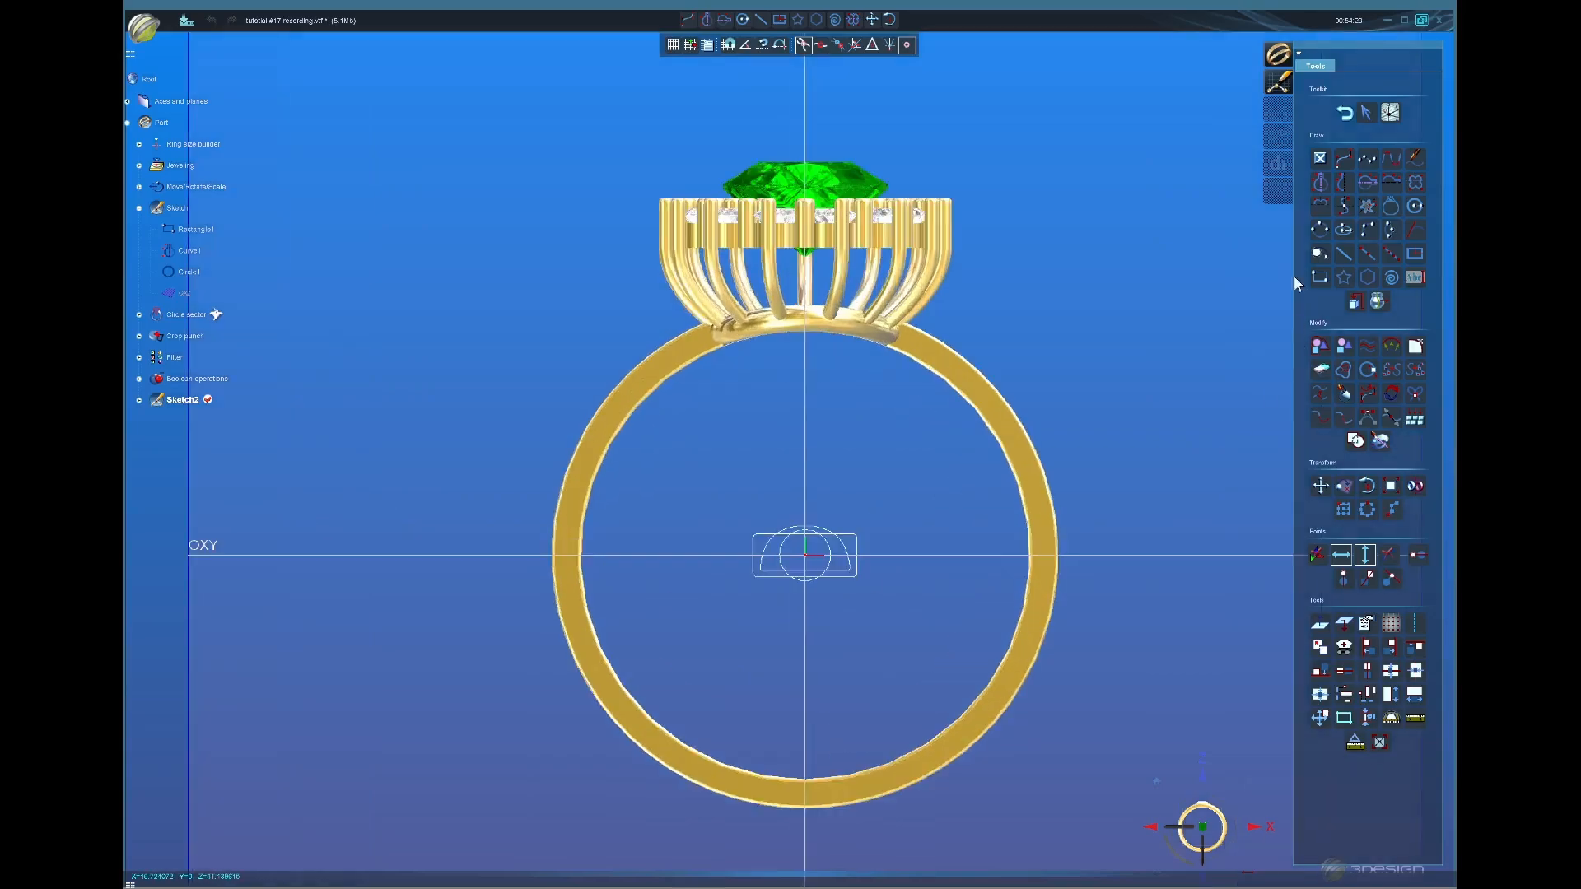
{"action": "left_click", "coordinate": [1316, 185]}
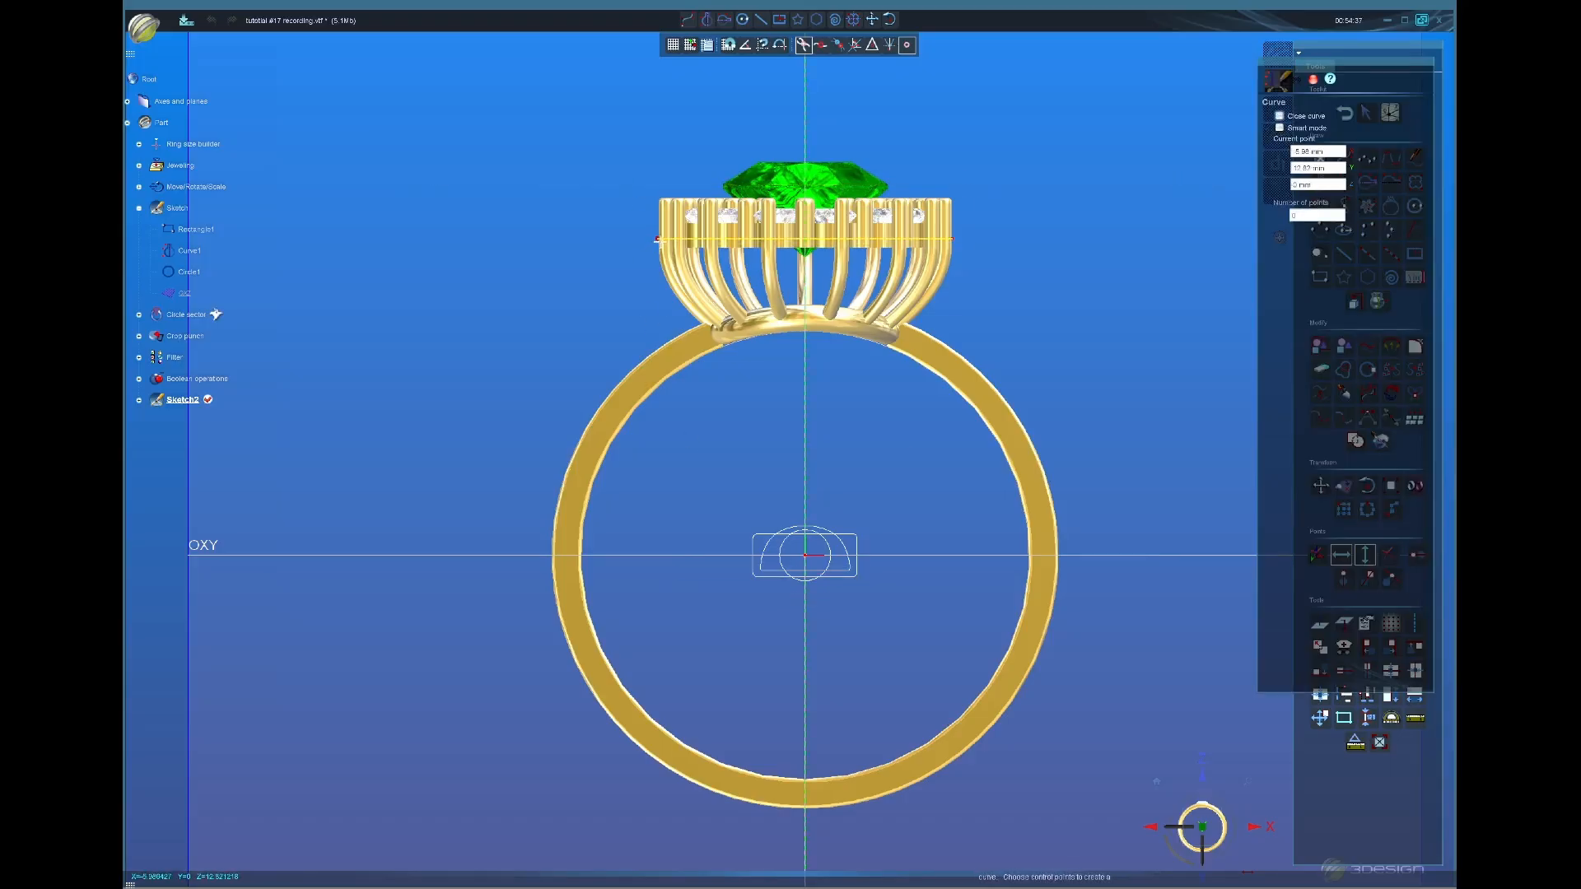
{"action": "left_click", "coordinate": [657, 240]}
{"action": "left_click", "coordinate": [662, 316]}
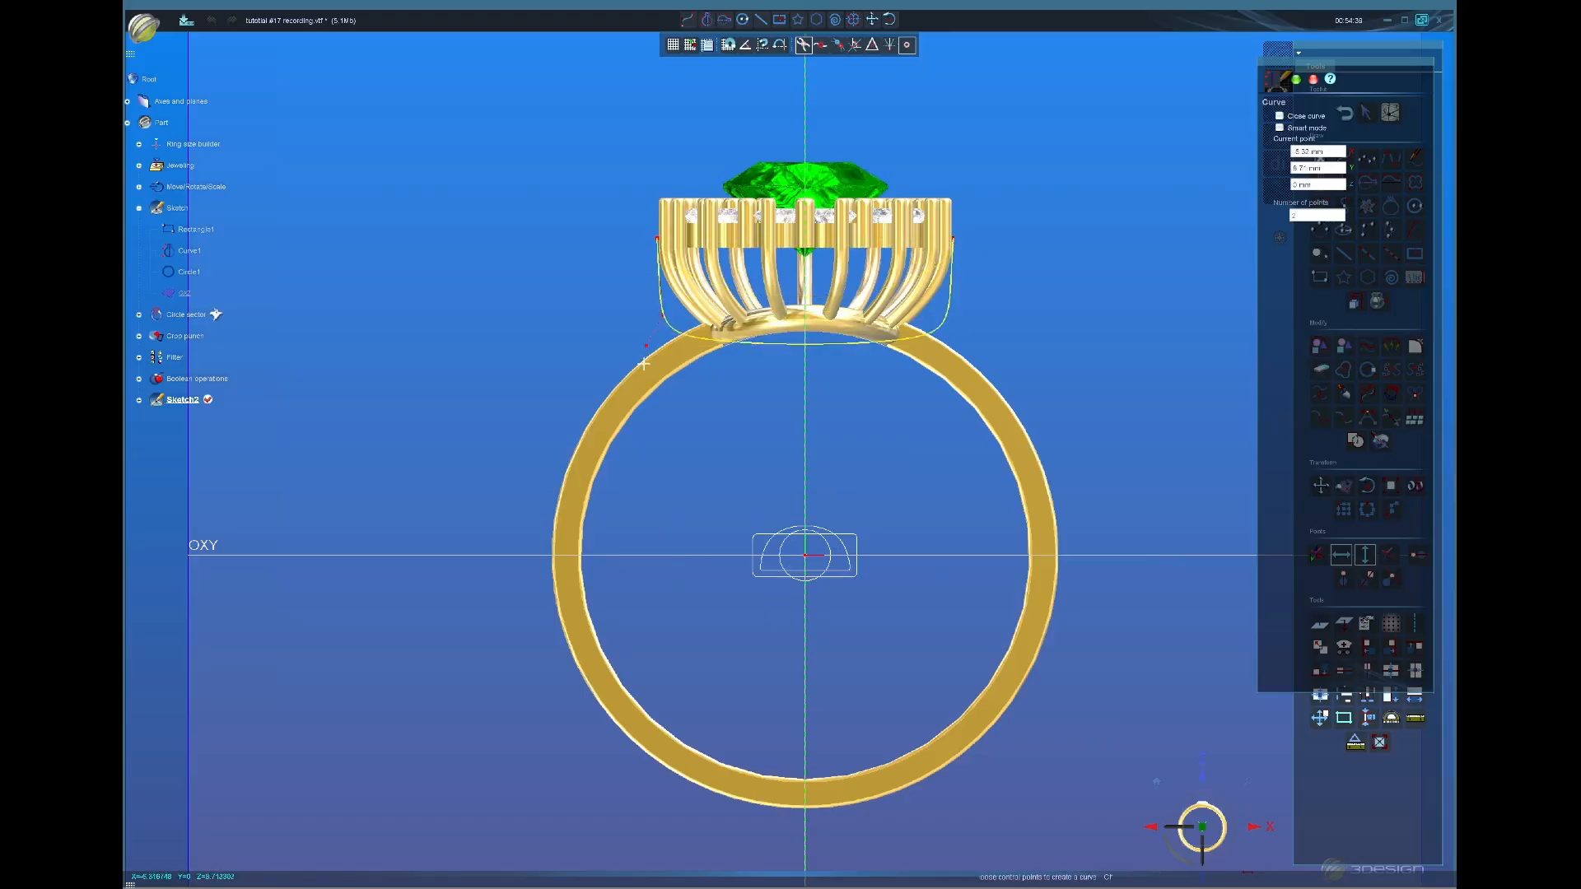
{"action": "left_click", "coordinate": [637, 378]}
{"action": "left_click", "coordinate": [602, 454]}
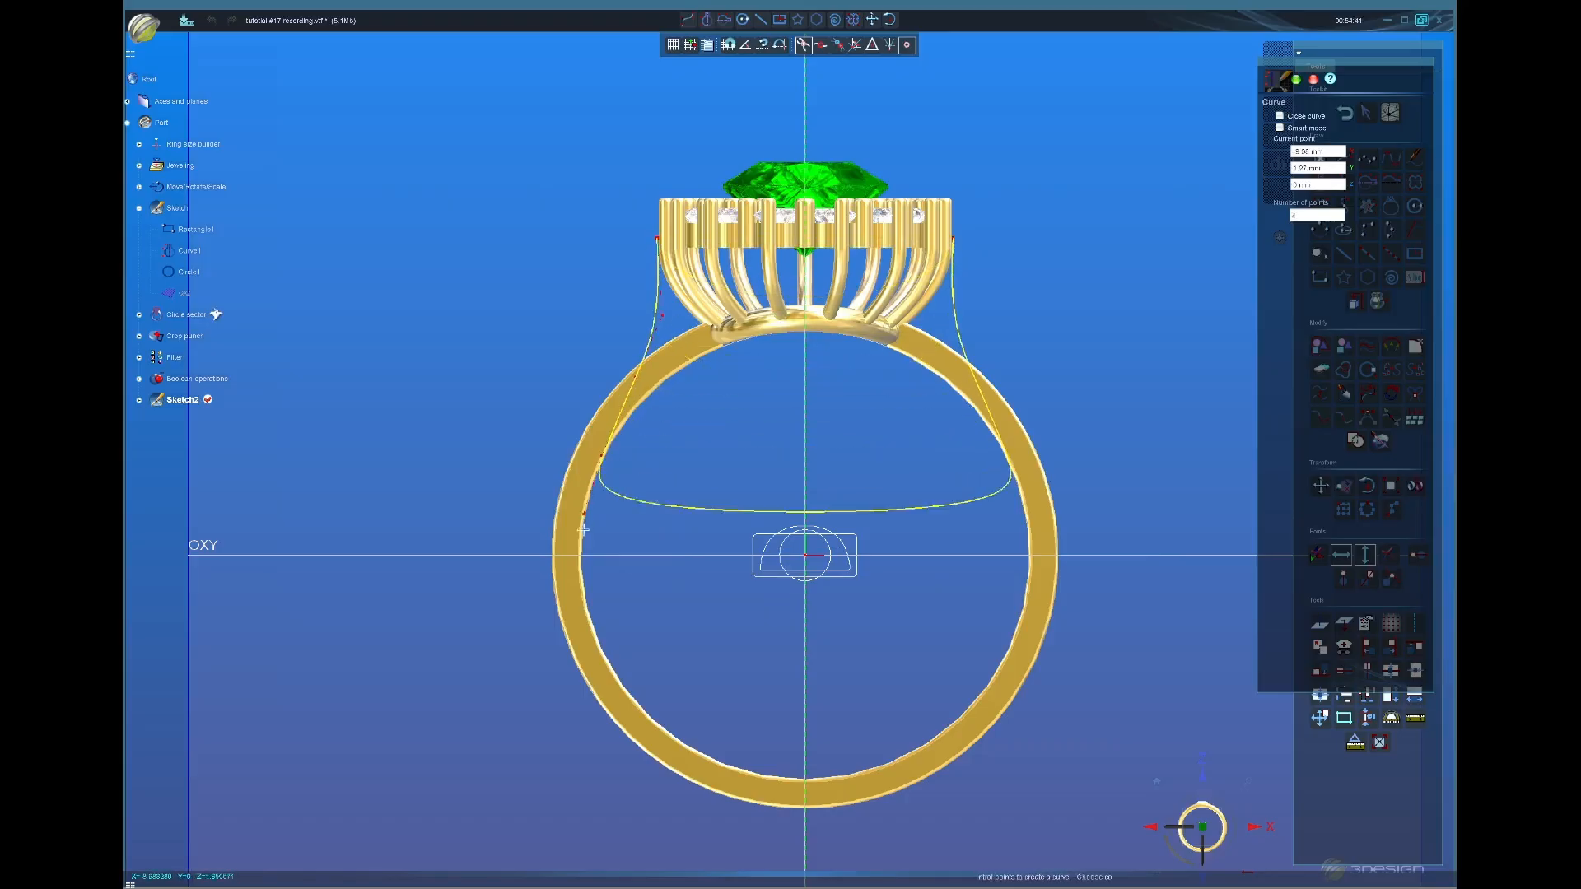
{"action": "left_click", "coordinate": [578, 554]}
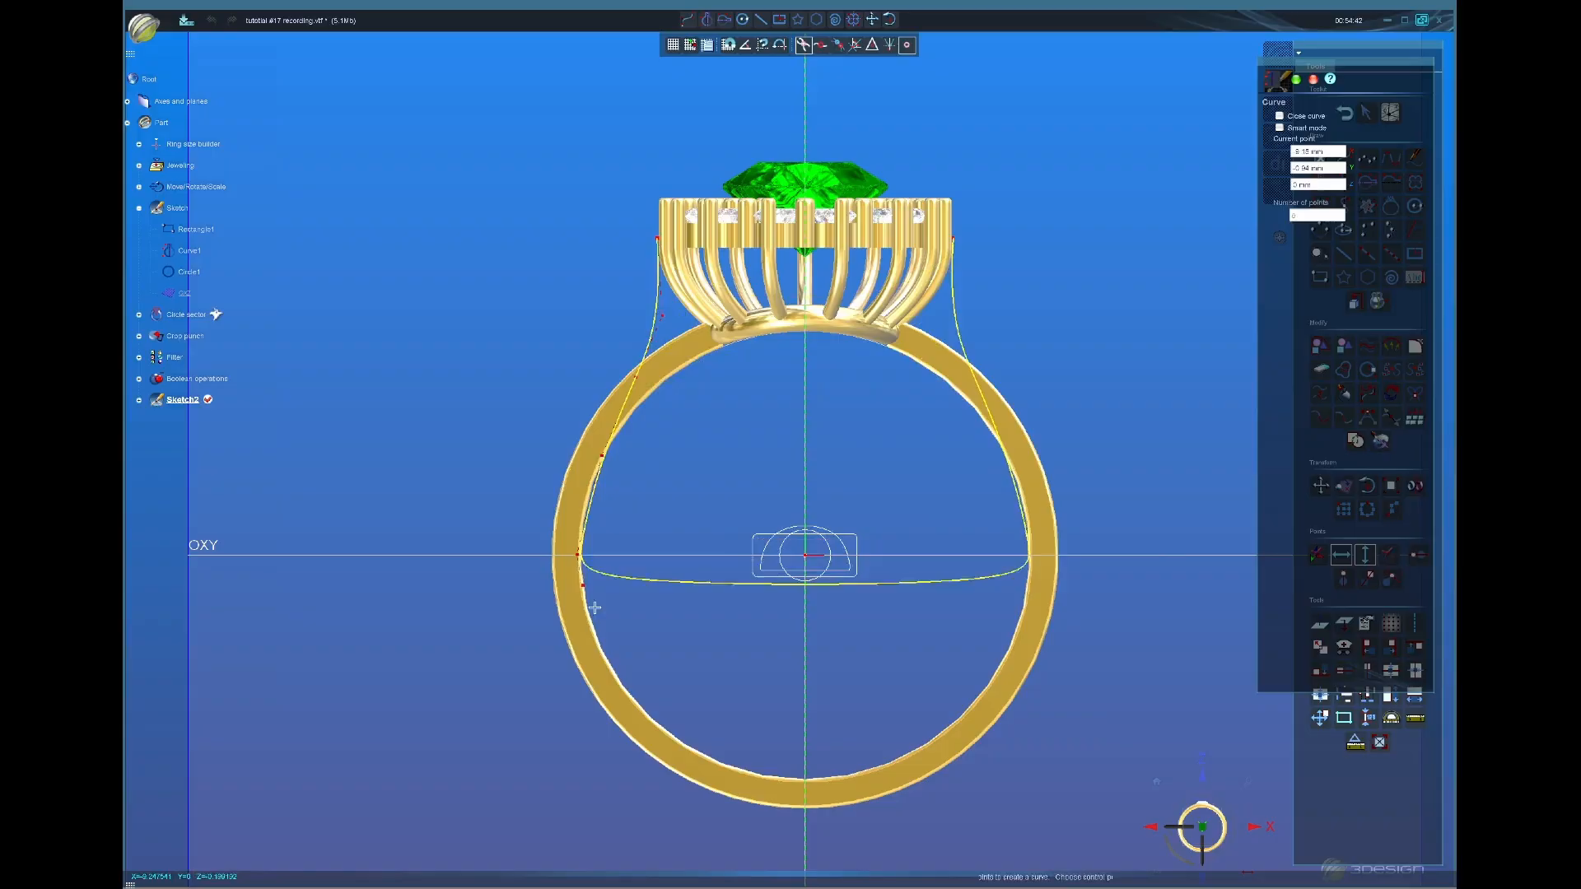
{"action": "left_click", "coordinate": [603, 666]}
{"action": "left_click", "coordinate": [662, 728]}
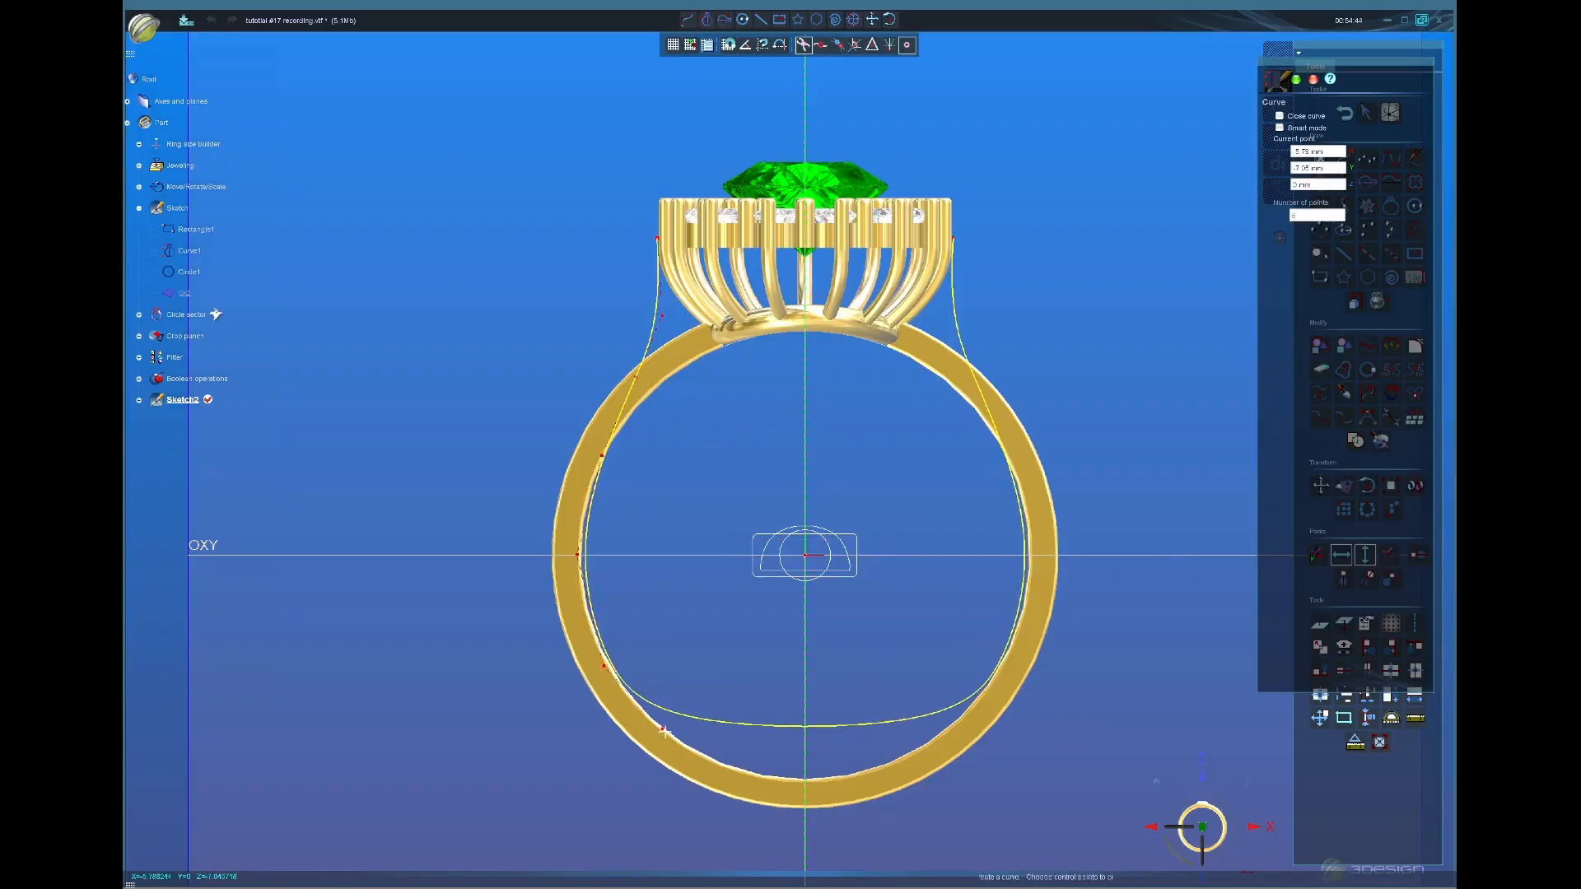
{"action": "left_click", "coordinate": [738, 781]}
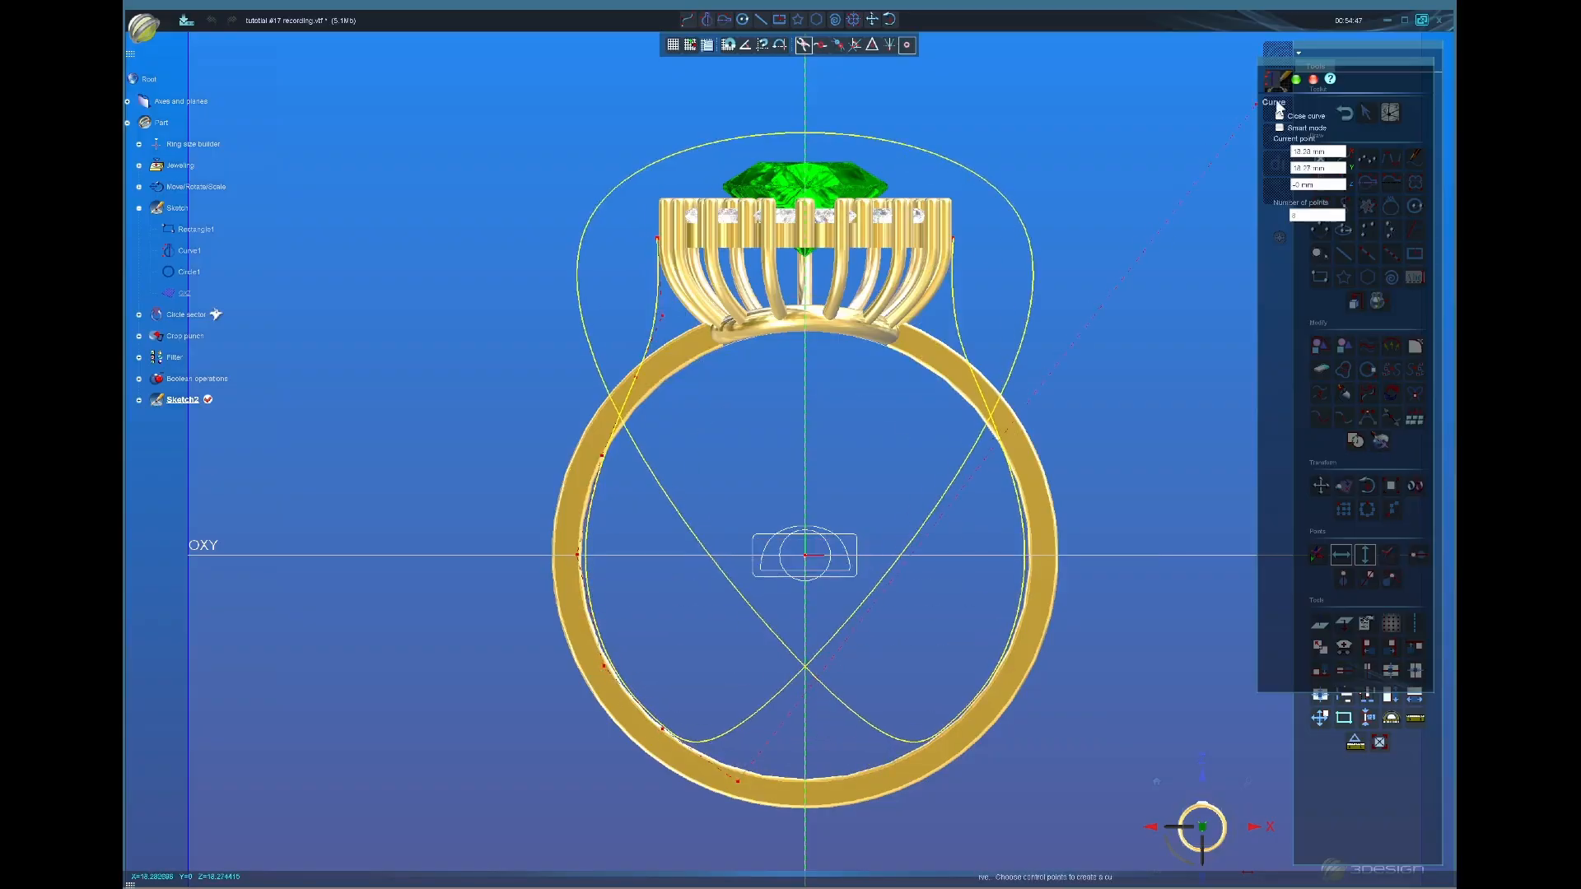
{"action": "left_click", "coordinate": [1297, 86]}
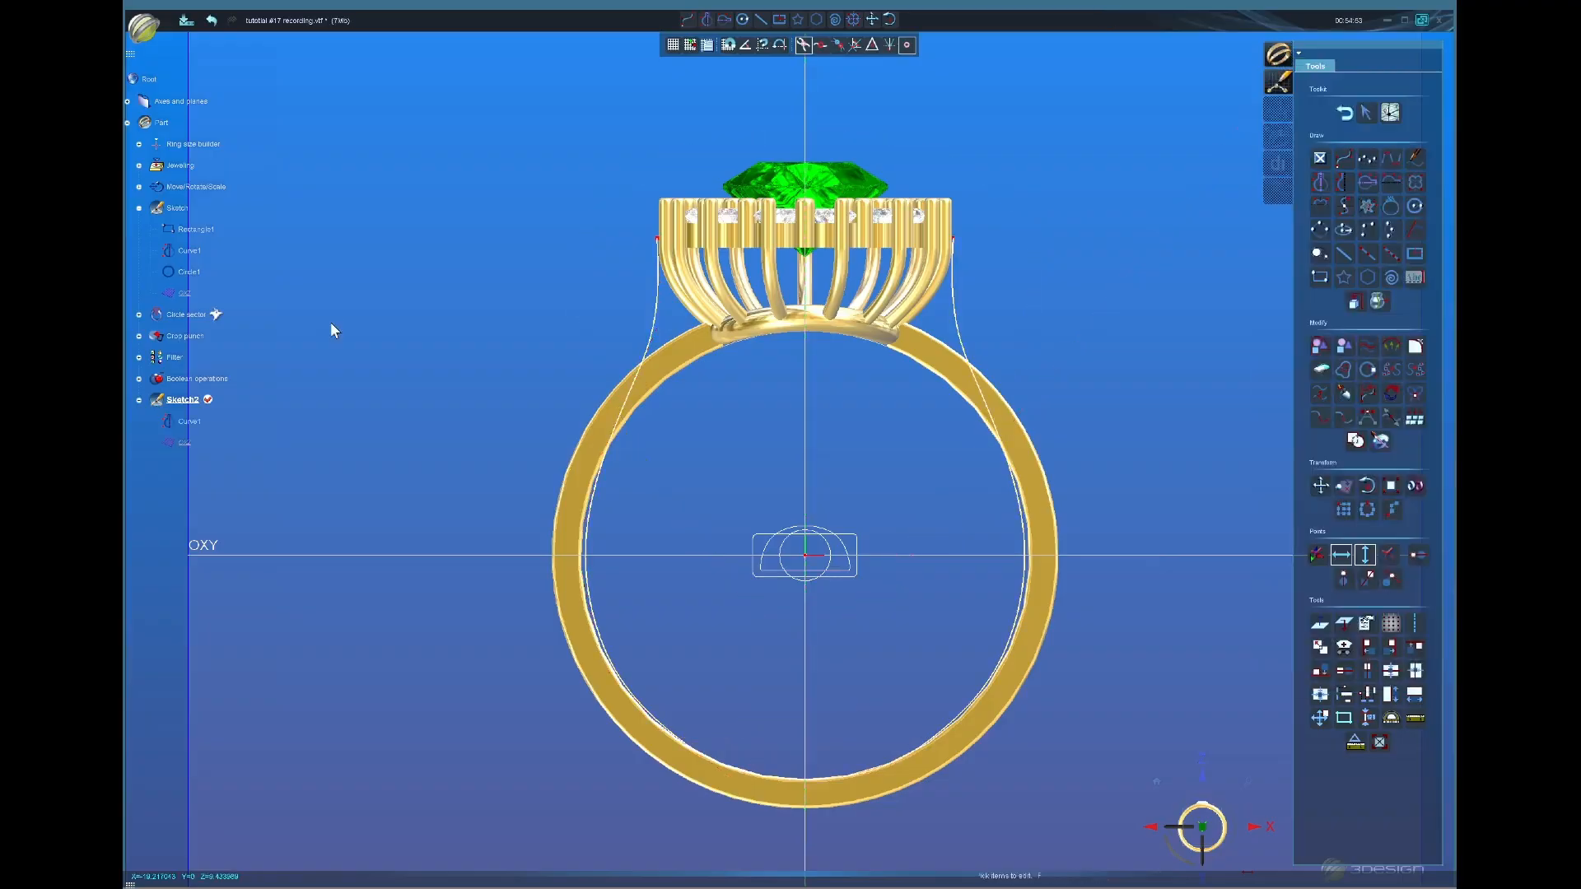
Step: Hide the original shank and edit Curve1's points, nudging the top-left point to meet the gallery
{"action": "left_click", "coordinate": [688, 364]}
{"action": "scroll", "coordinate": [776, 686], "scroll_direction": "up", "scroll_amount": 2}
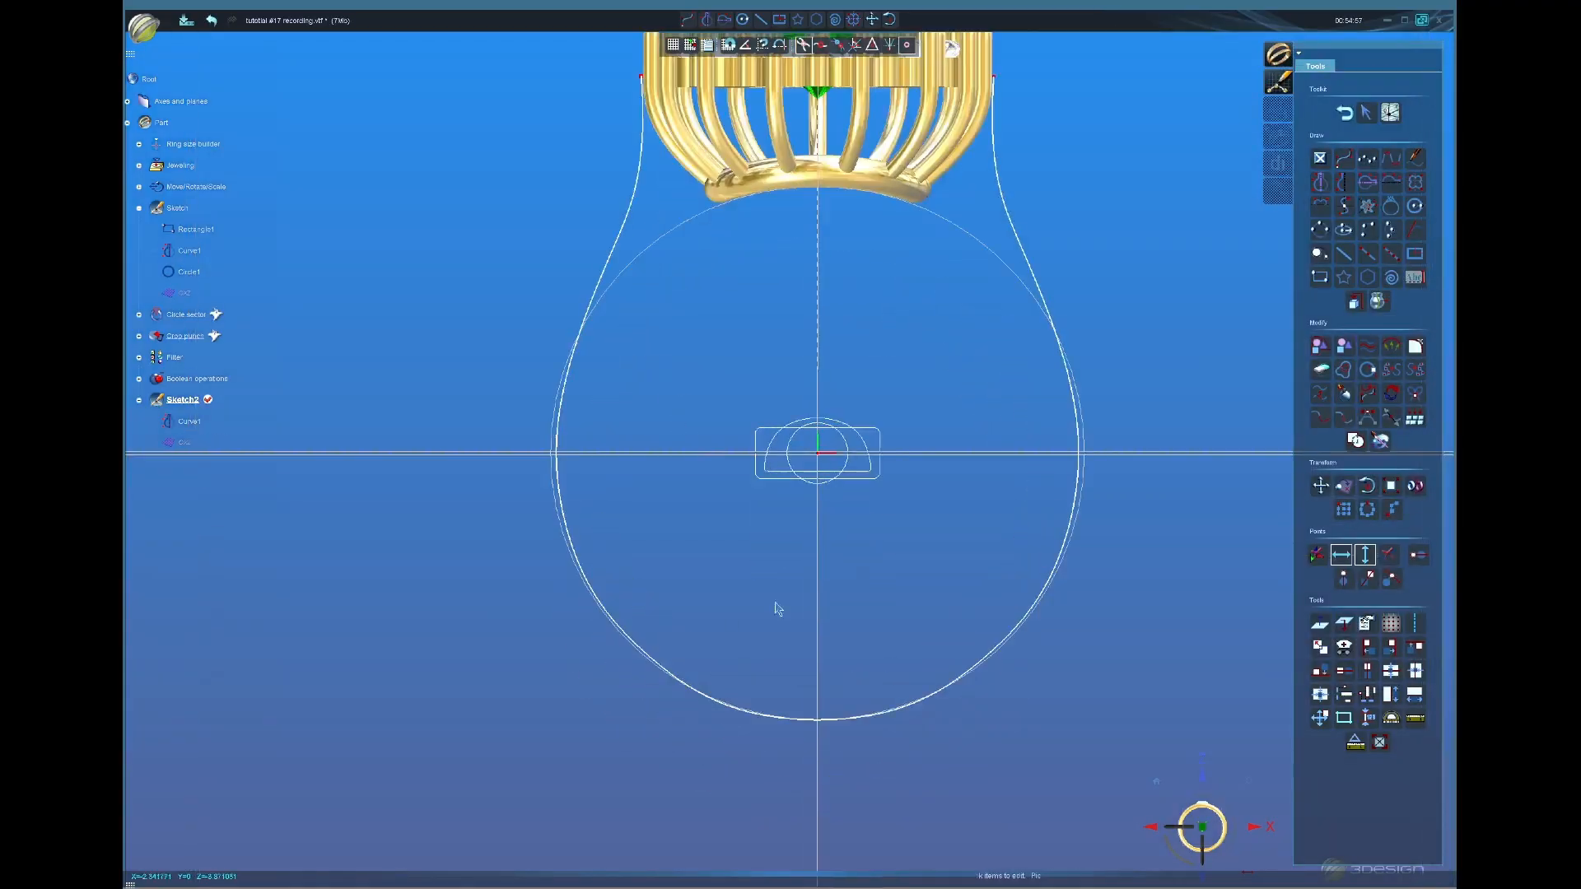
{"action": "double_click", "coordinate": [564, 434]}
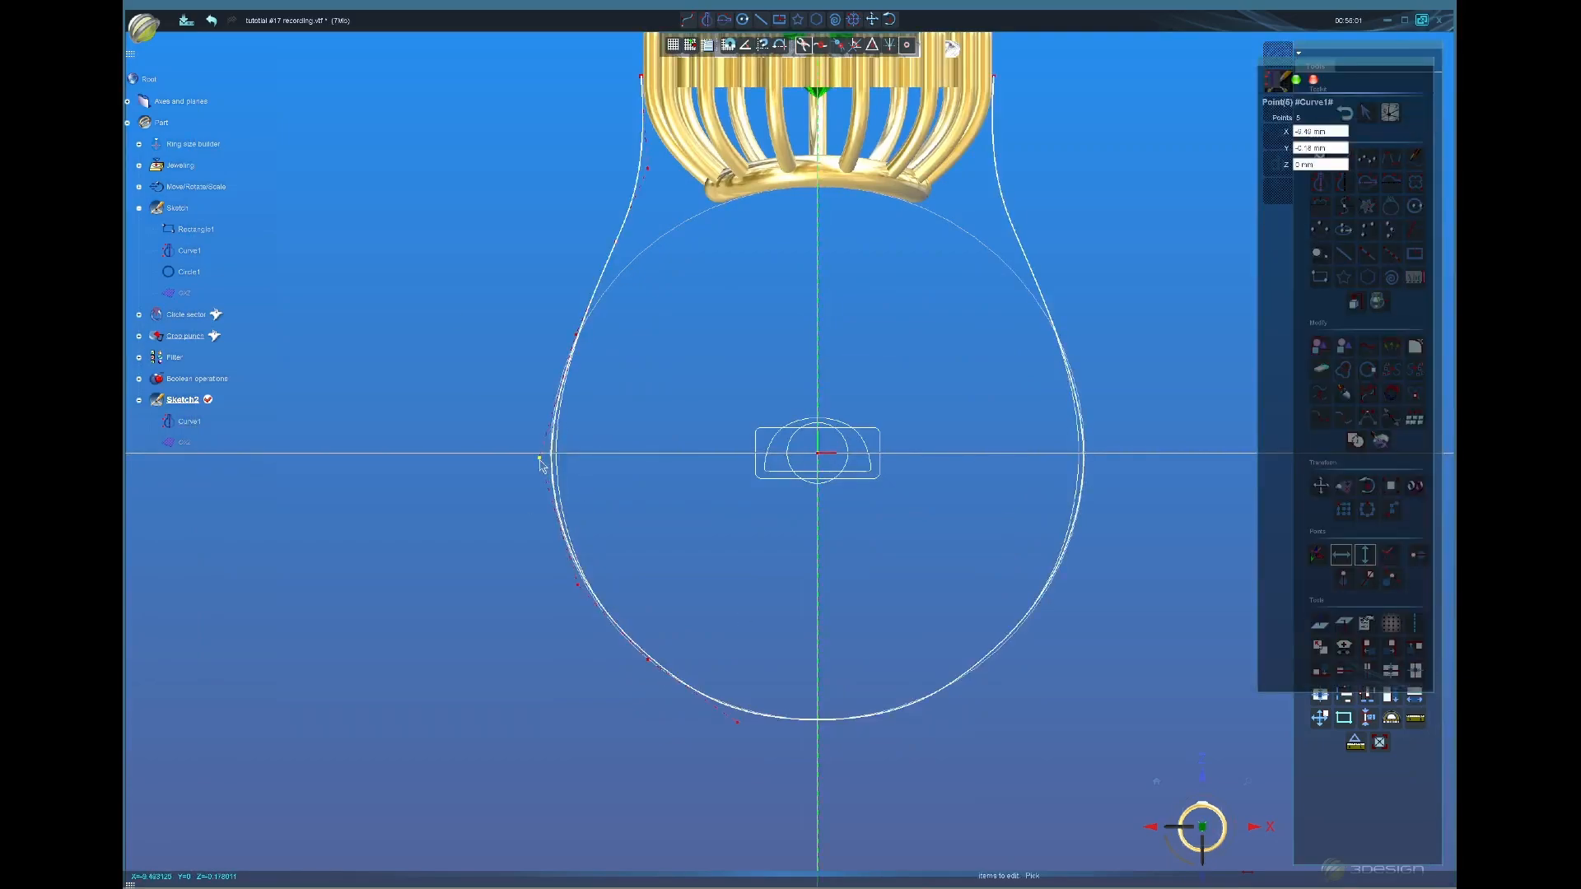
{"action": "left_click", "coordinate": [572, 340]}
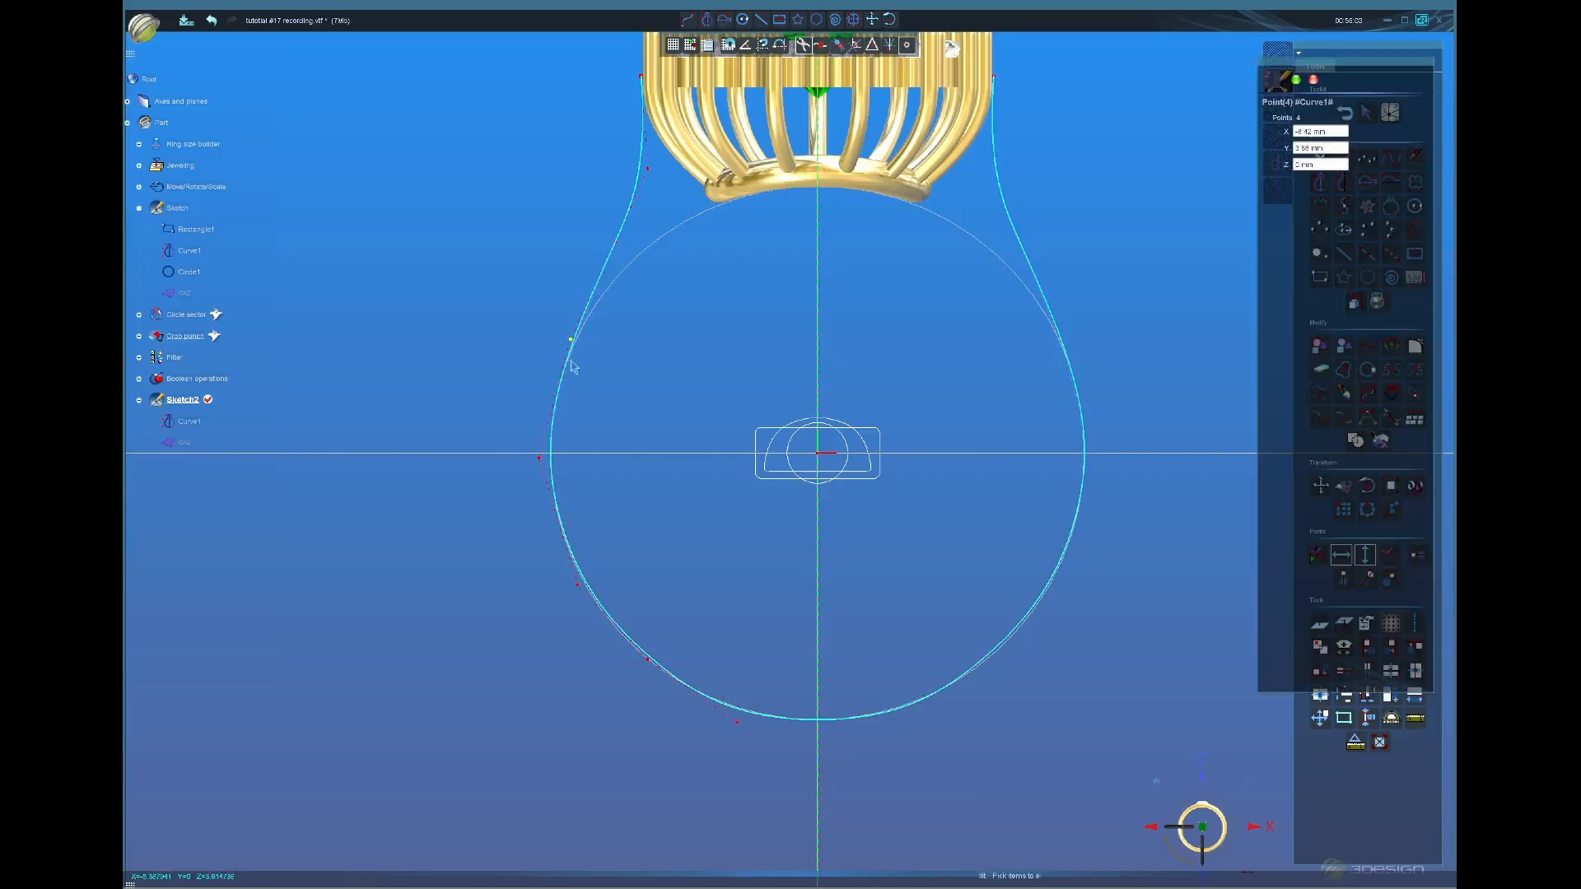
{"action": "left_click", "coordinate": [580, 593]}
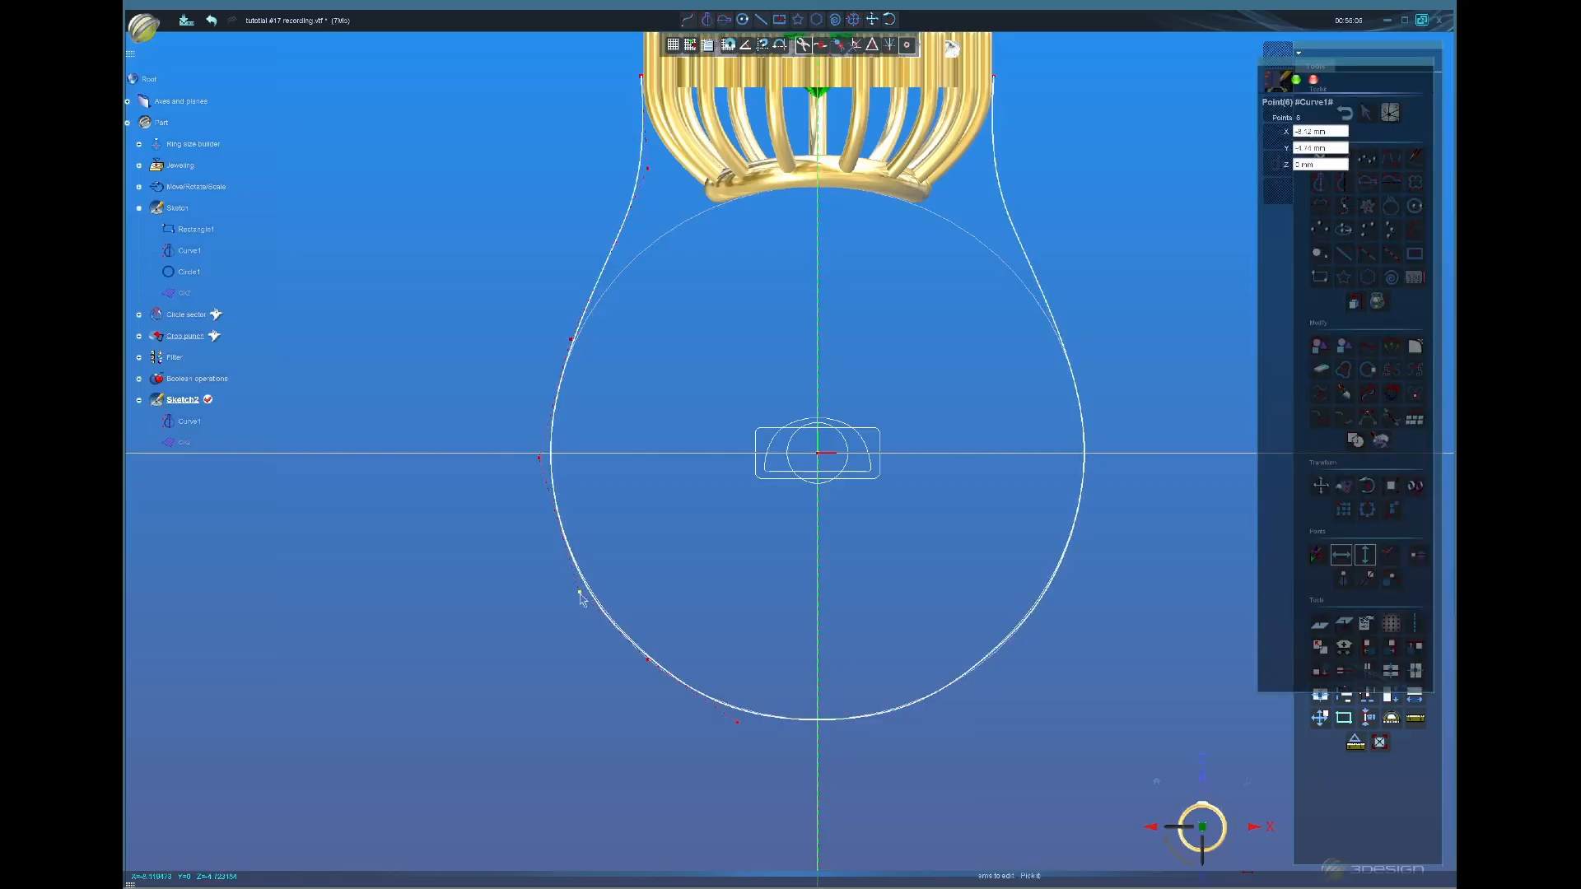
{"action": "left_click", "coordinate": [736, 724]}
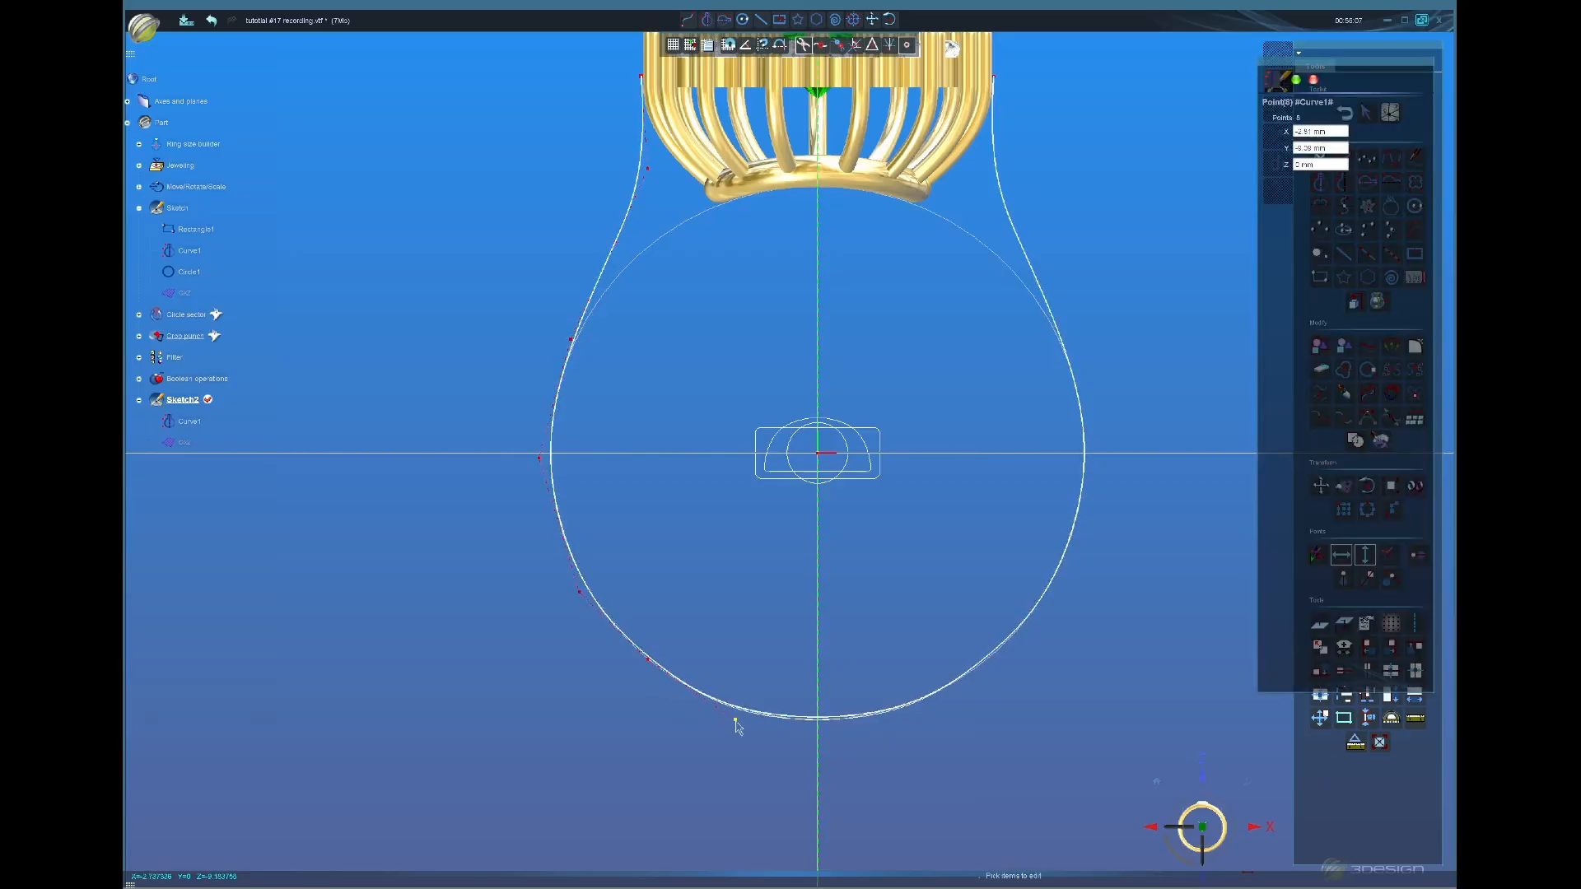
{"action": "left_click", "coordinate": [646, 663]}
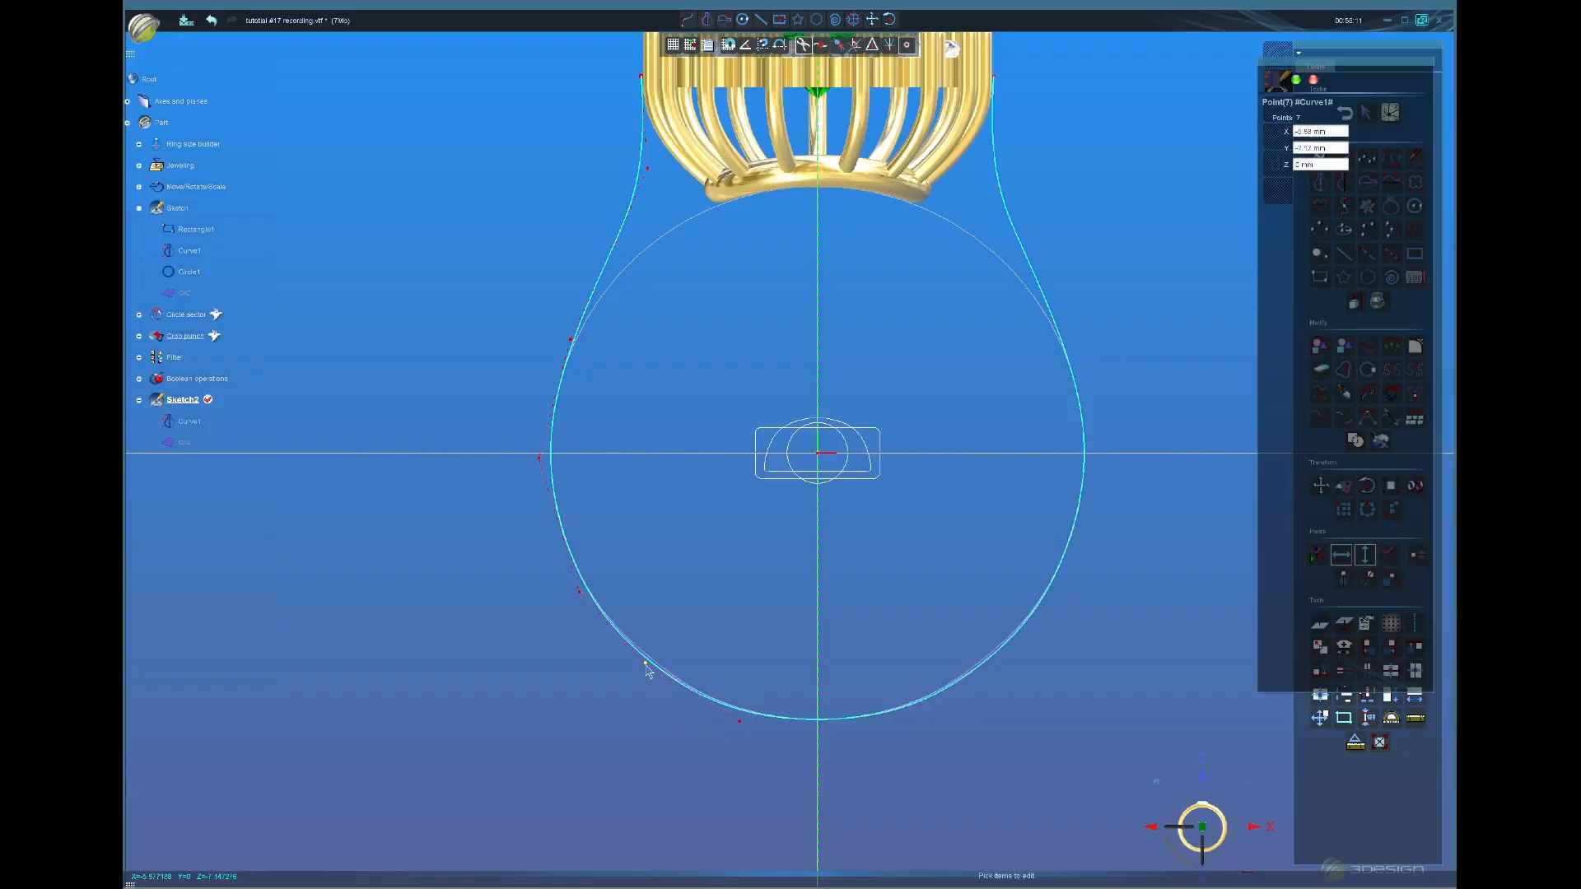
{"action": "middle_click_drag", "start_coordinate": [814, 148], "coordinate": [783, 277]}
{"action": "scroll", "coordinate": [656, 301], "scroll_direction": "up", "scroll_amount": 2}
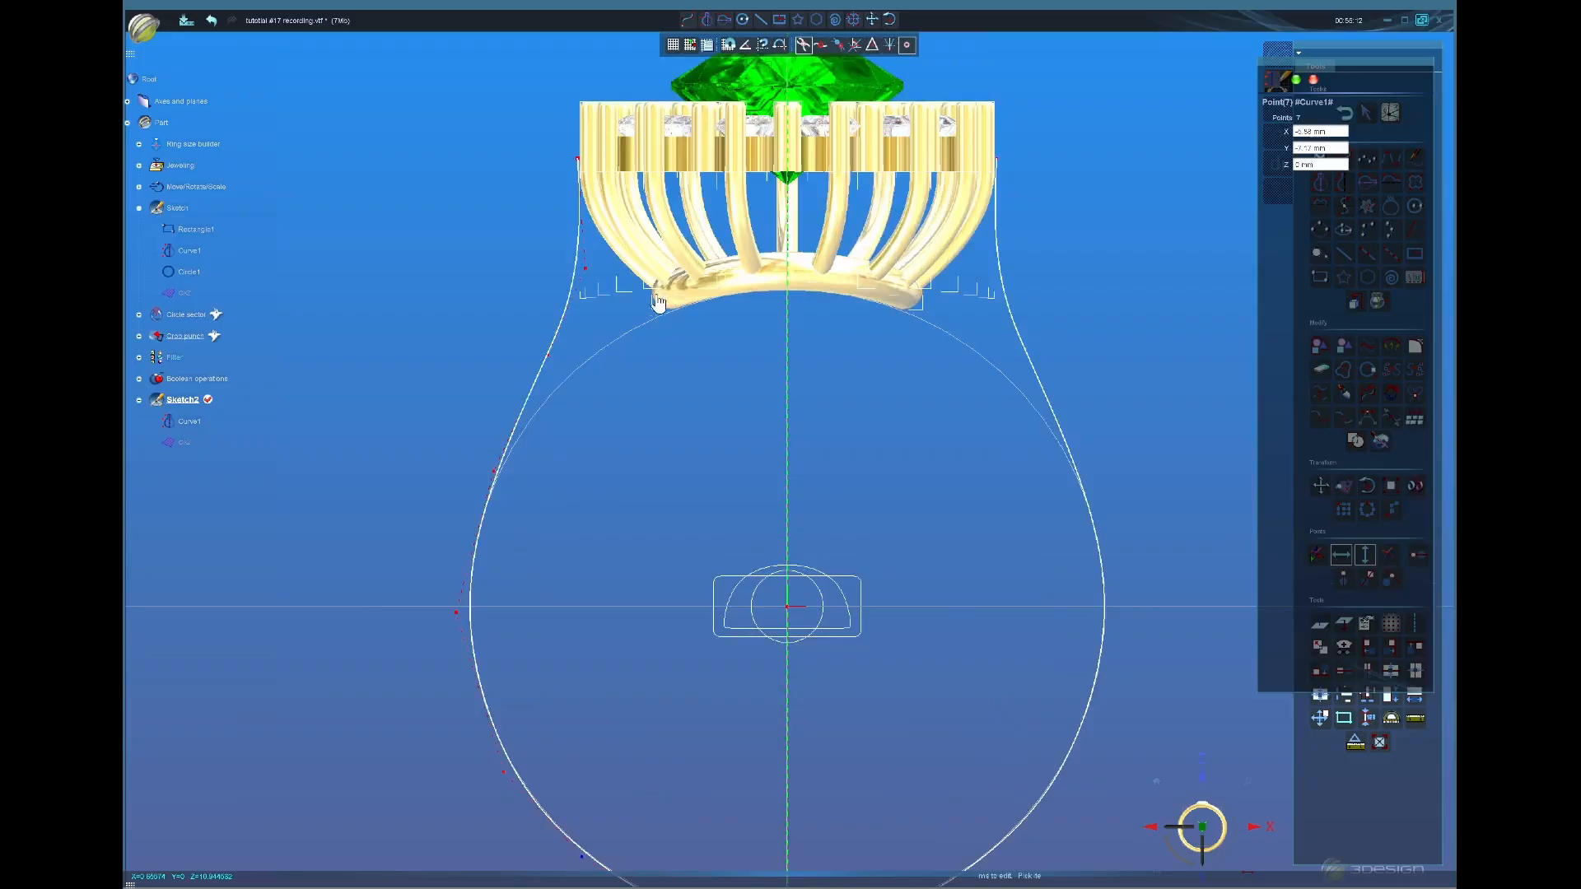
{"action": "left_click", "coordinate": [577, 155]}
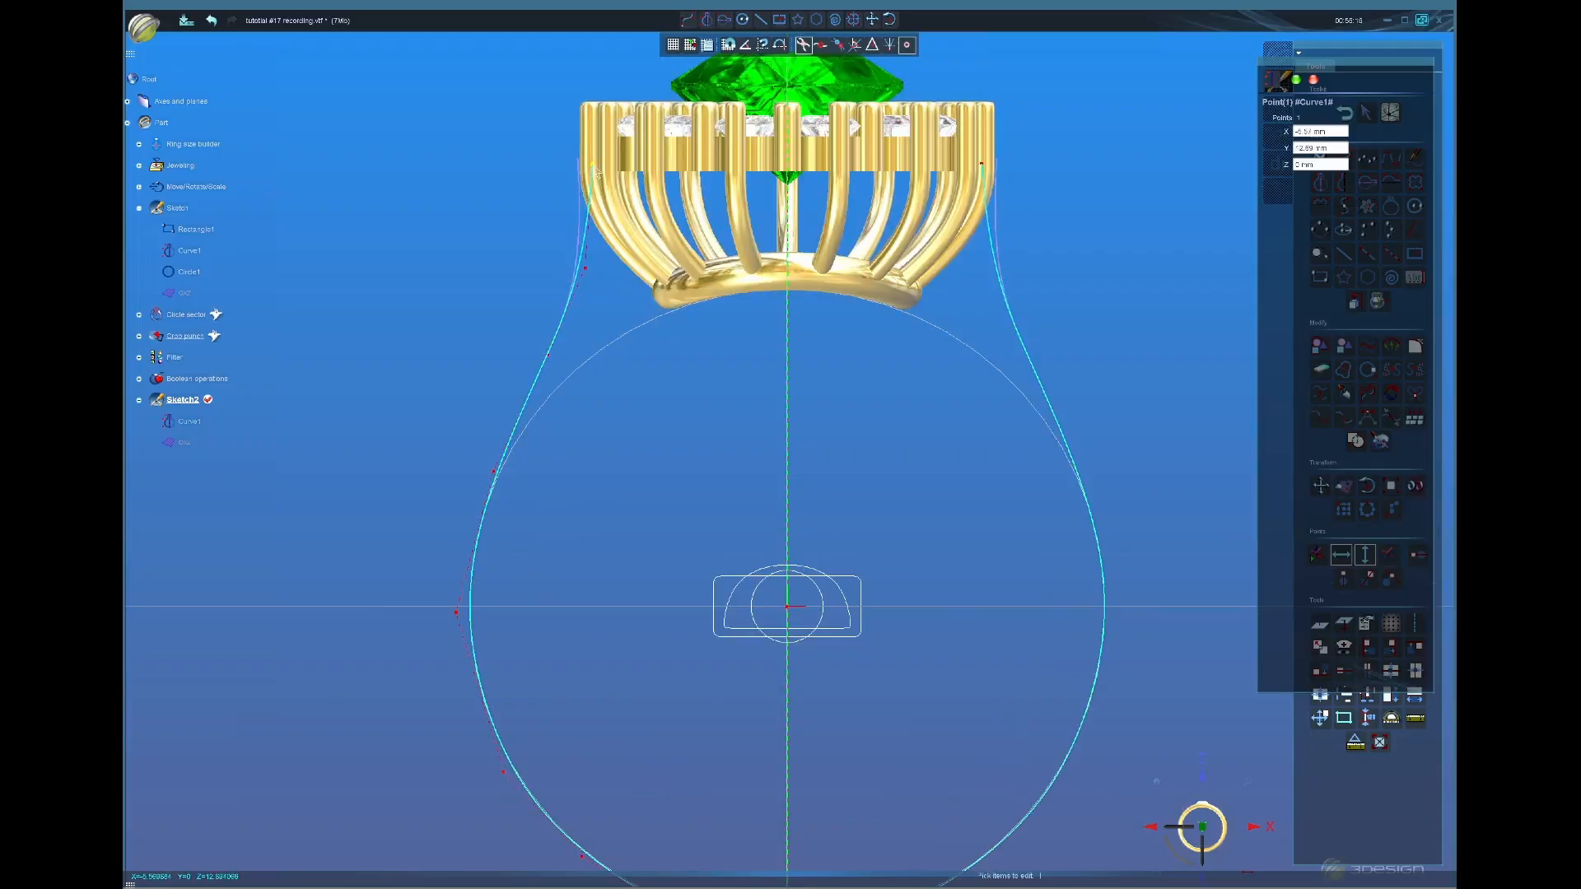
{"action": "left_click_drag", "start_coordinate": [594, 165], "coordinate": [593, 163]}
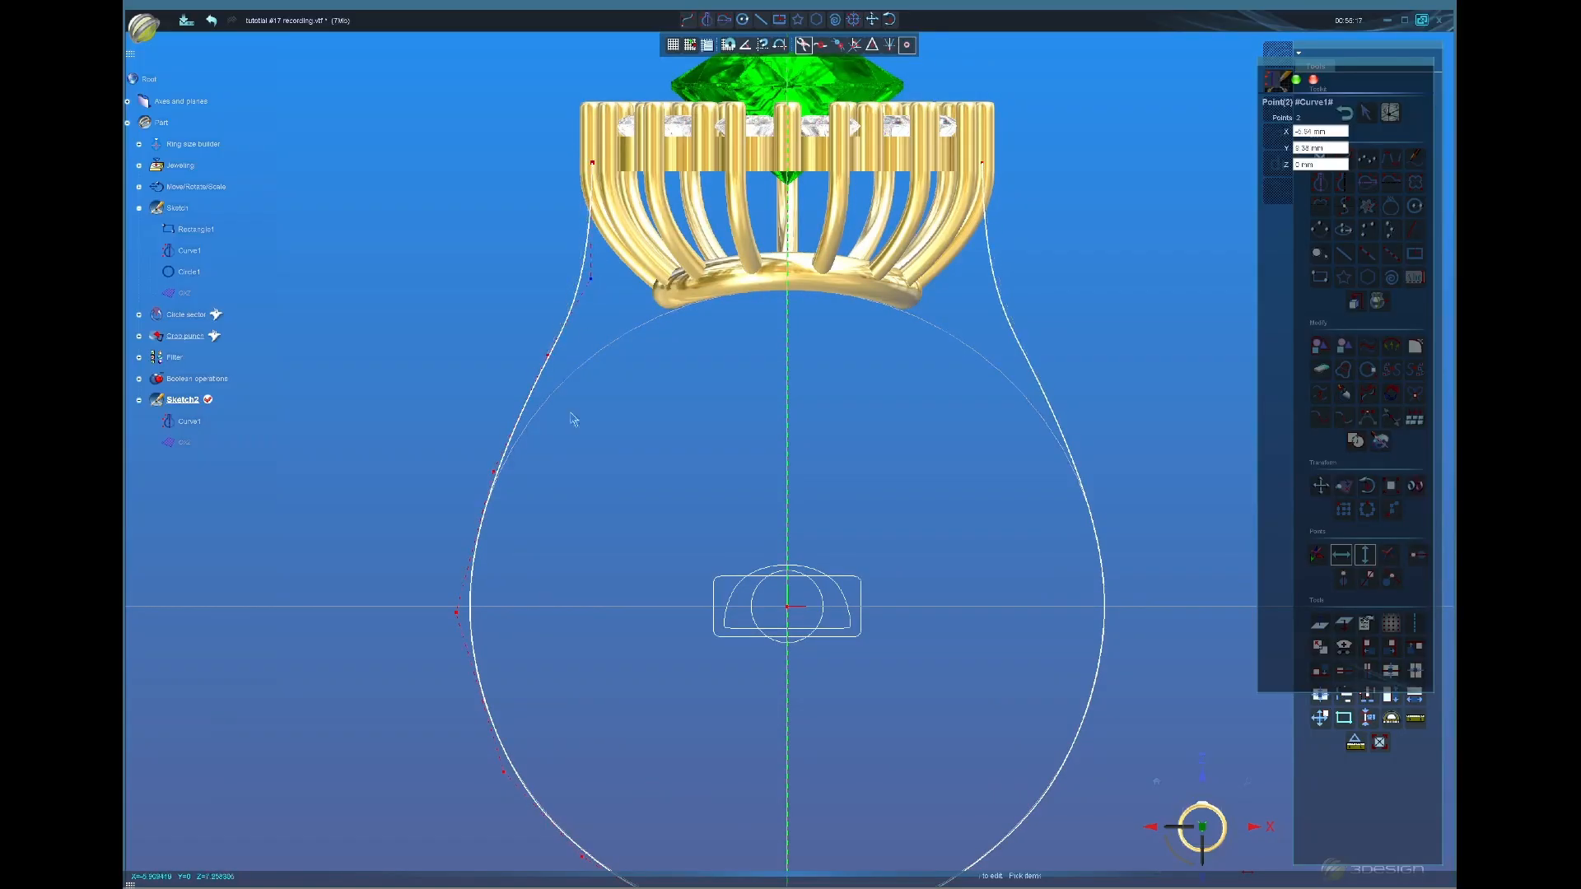
Step: Adjust the curve's side and bottom points for a smooth flow, then validate the edits
{"action": "left_click_drag", "start_coordinate": [553, 368], "coordinate": [561, 371]}
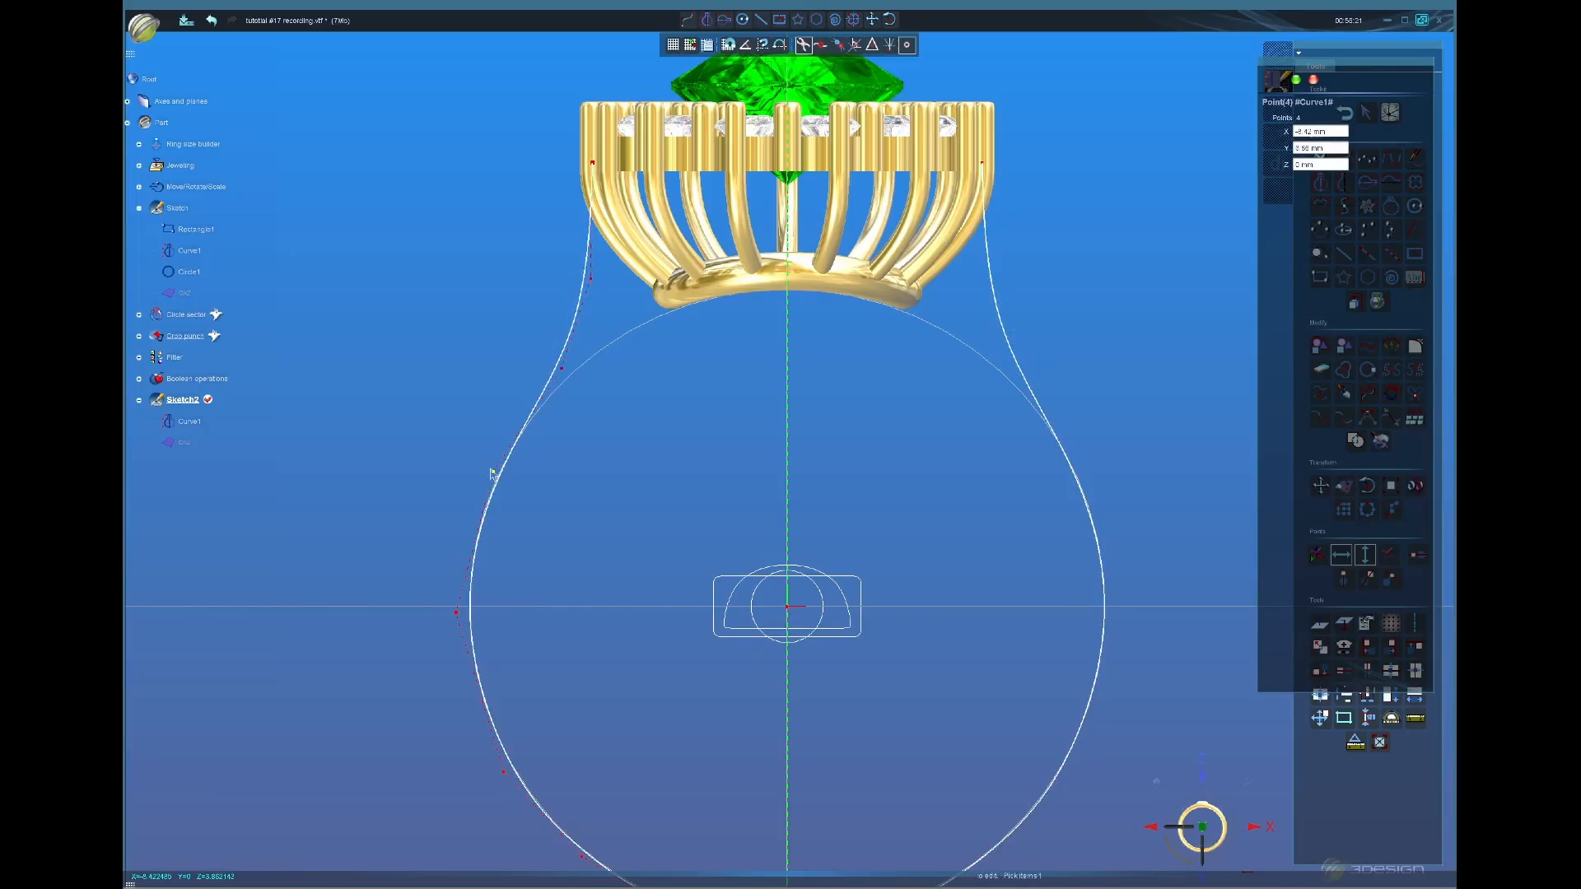
{"action": "left_click_drag", "start_coordinate": [491, 470], "coordinate": [494, 470]}
{"action": "left_click", "coordinate": [592, 284]}
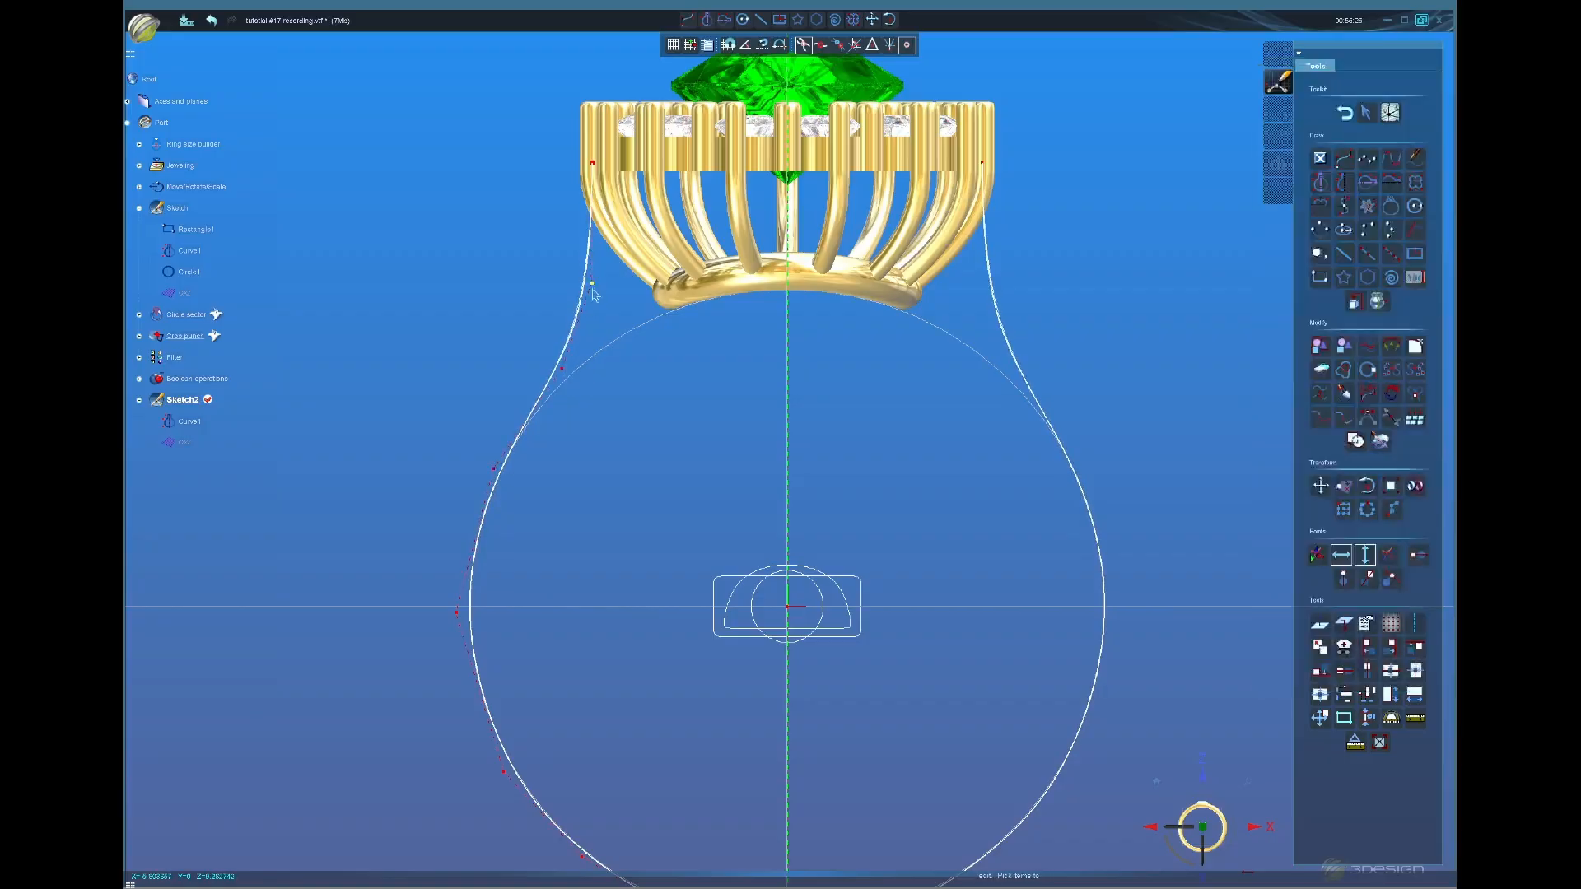
{"action": "left_click_drag", "start_coordinate": [561, 375], "coordinate": [554, 382]}
{"action": "left_click_drag", "start_coordinate": [591, 288], "coordinate": [590, 274]}
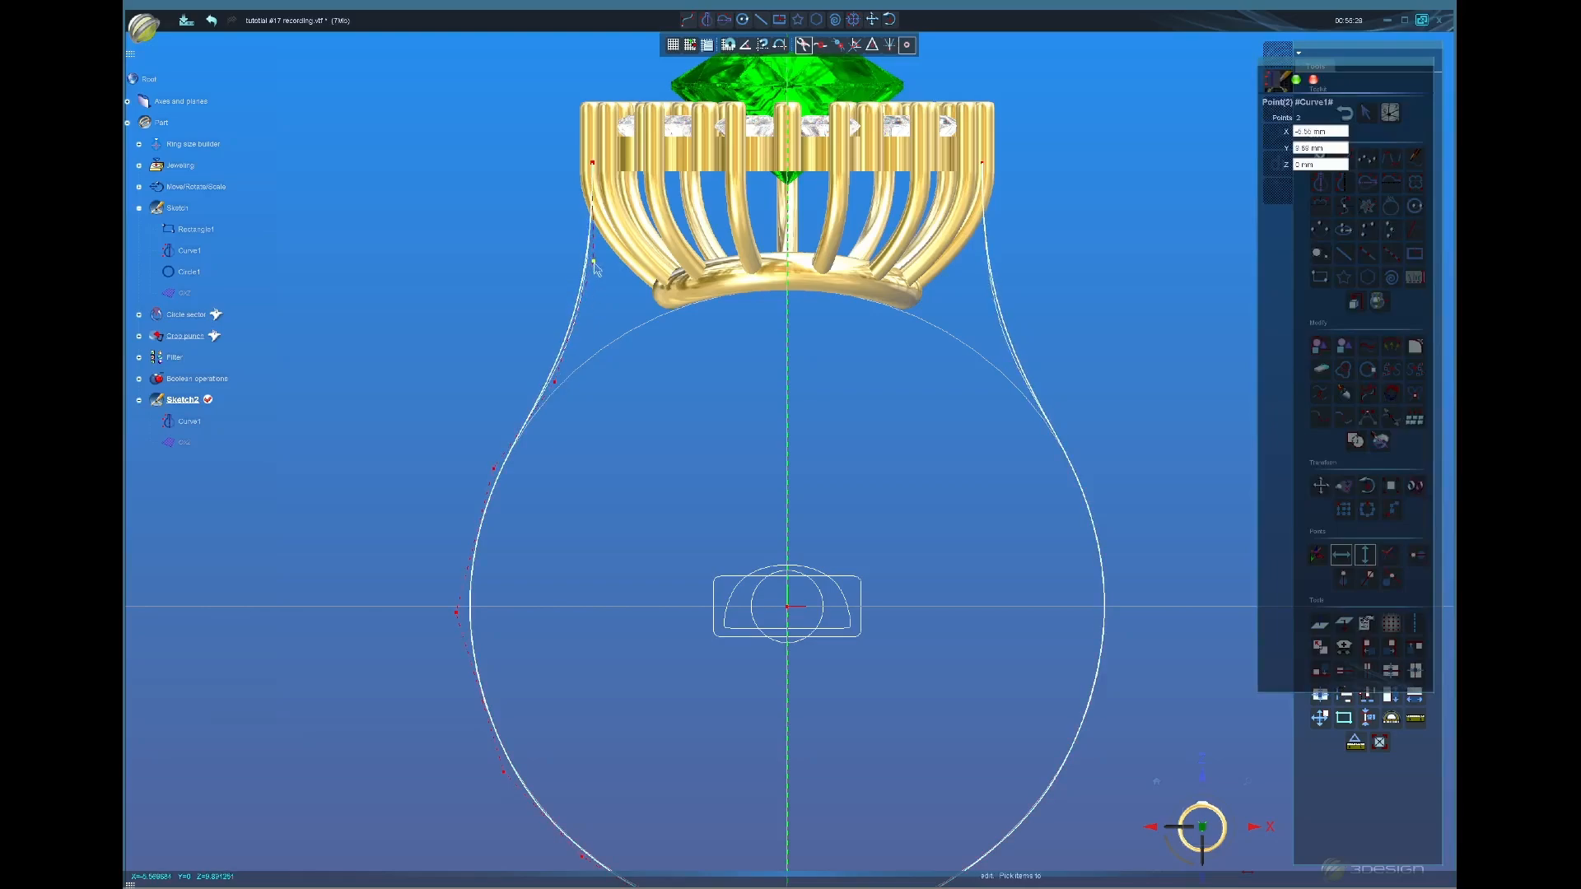
{"action": "scroll", "coordinate": [694, 396], "scroll_direction": "down", "scroll_amount": 2}
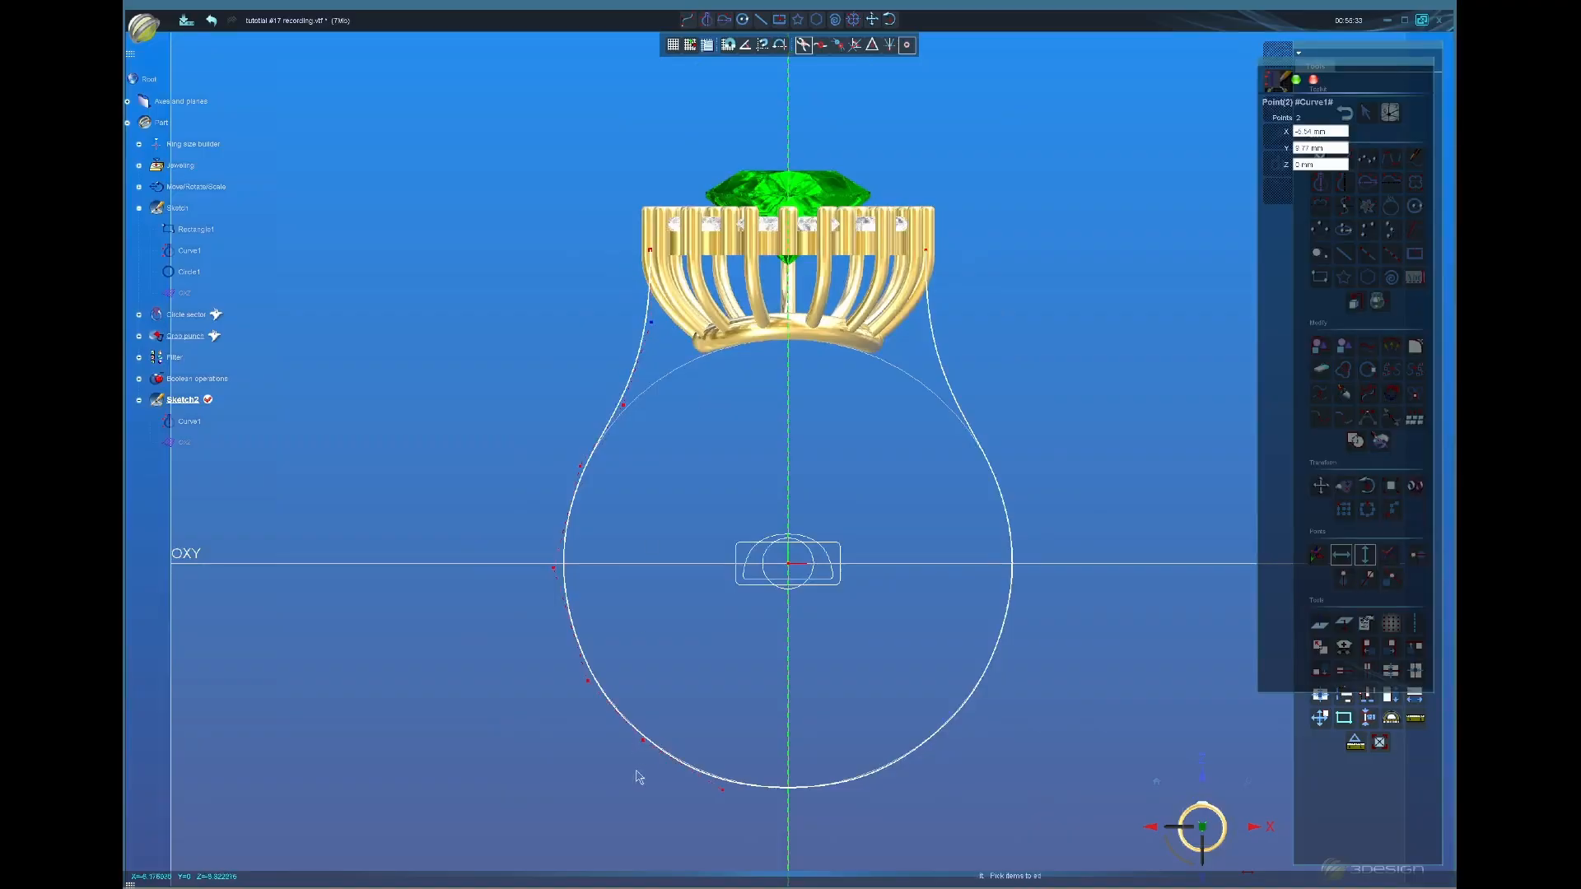
{"action": "left_click_drag", "start_coordinate": [727, 790], "coordinate": [728, 794]}
{"action": "scroll", "coordinate": [630, 736], "scroll_direction": "down", "scroll_amount": 2}
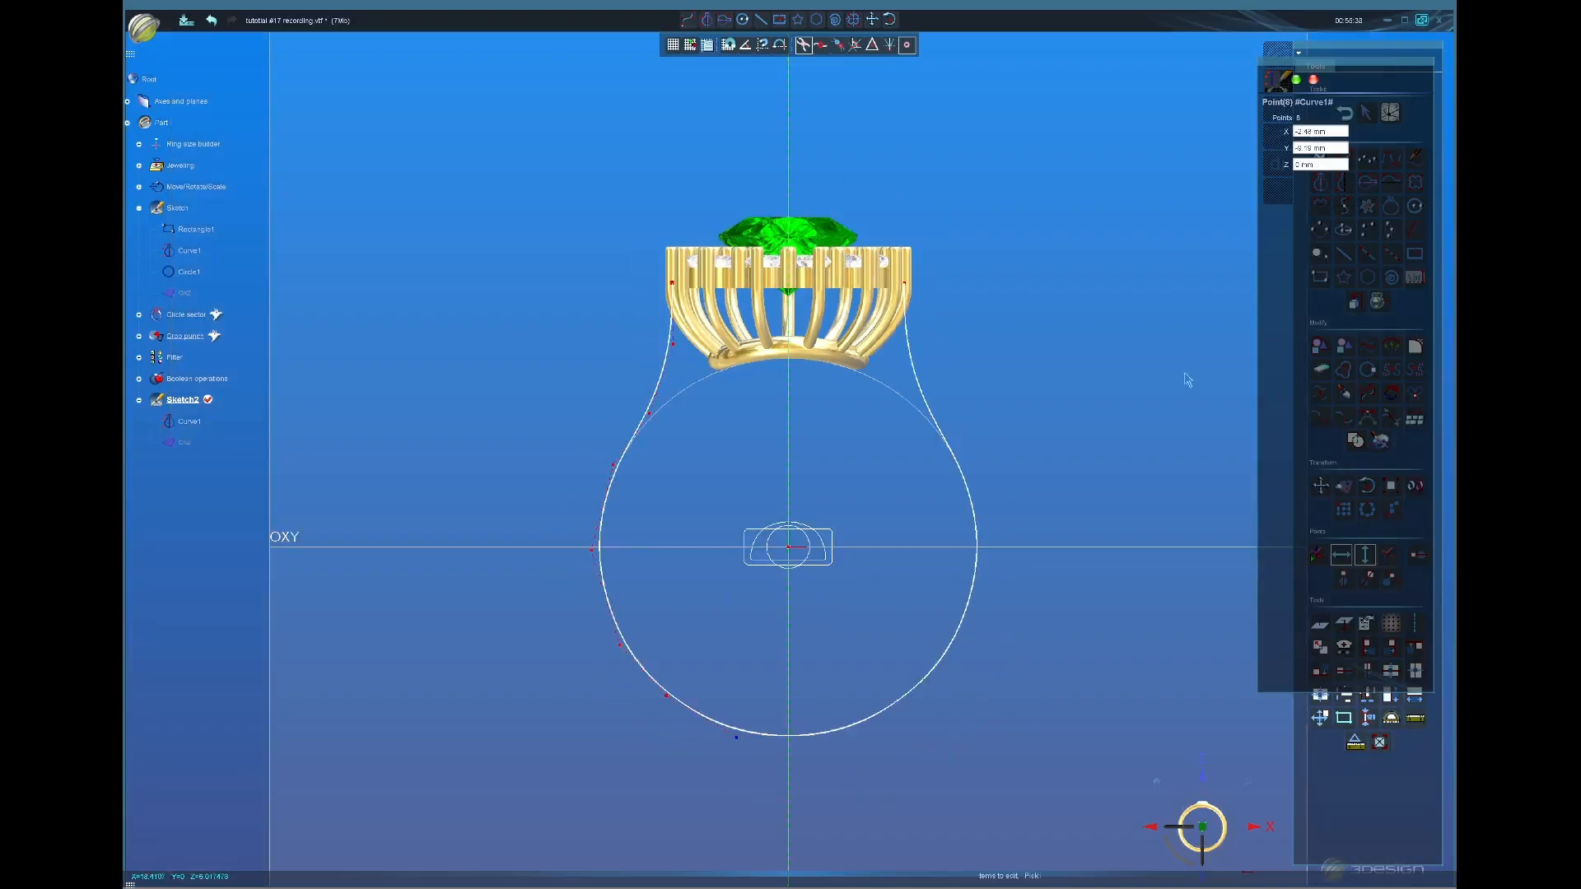
{"action": "left_click", "coordinate": [1295, 81]}
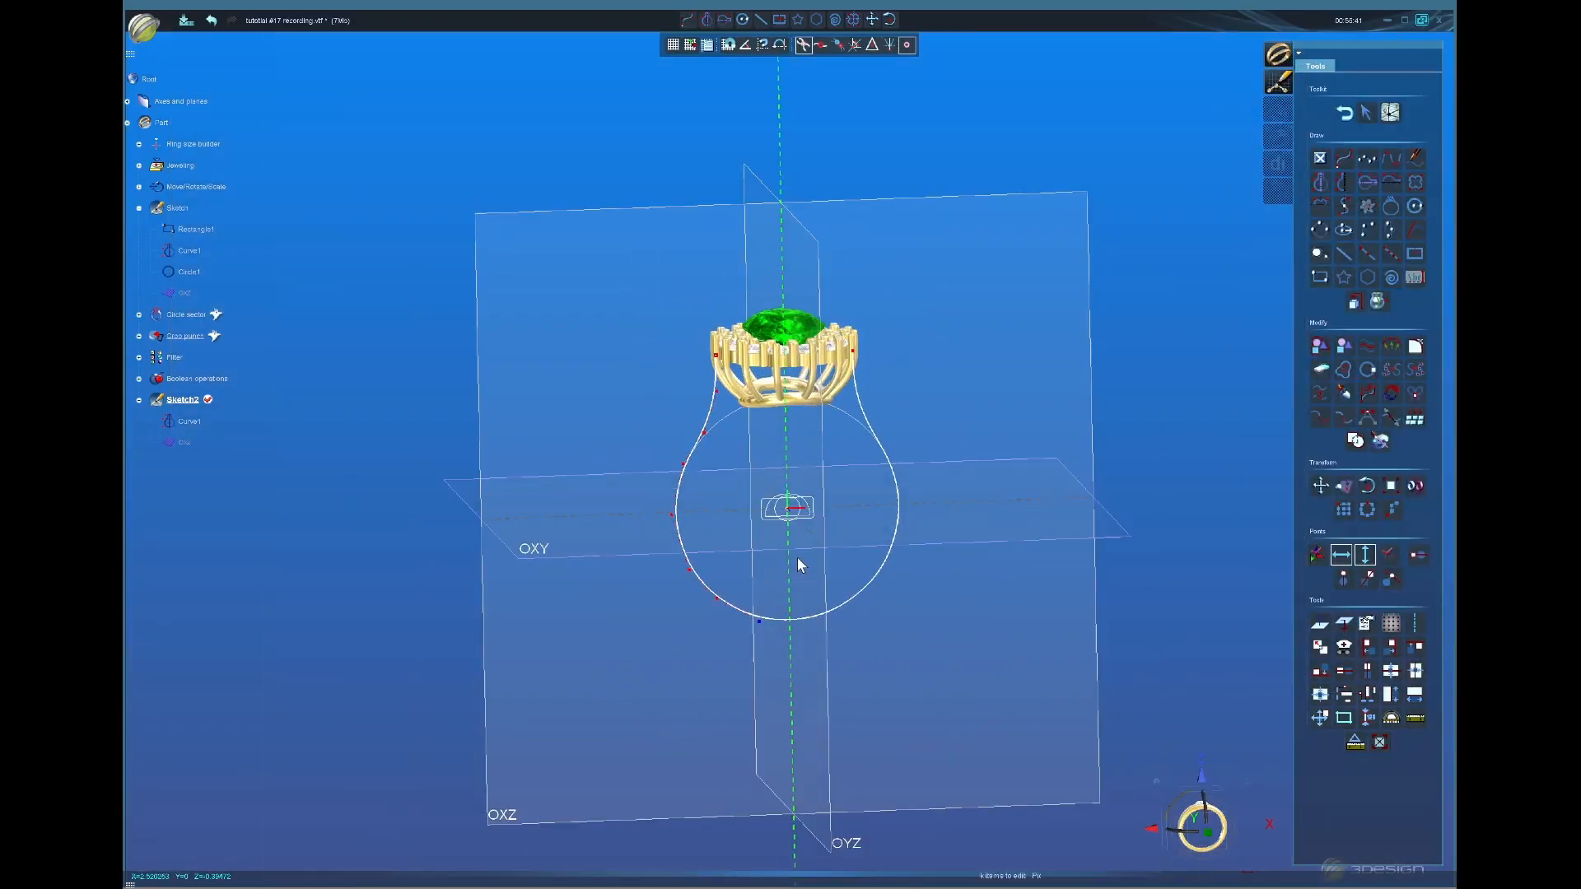
Step: Leave the sketch and start a single-surface Sweeping wizard built from sections
{"action": "left_click", "coordinate": [1345, 113]}
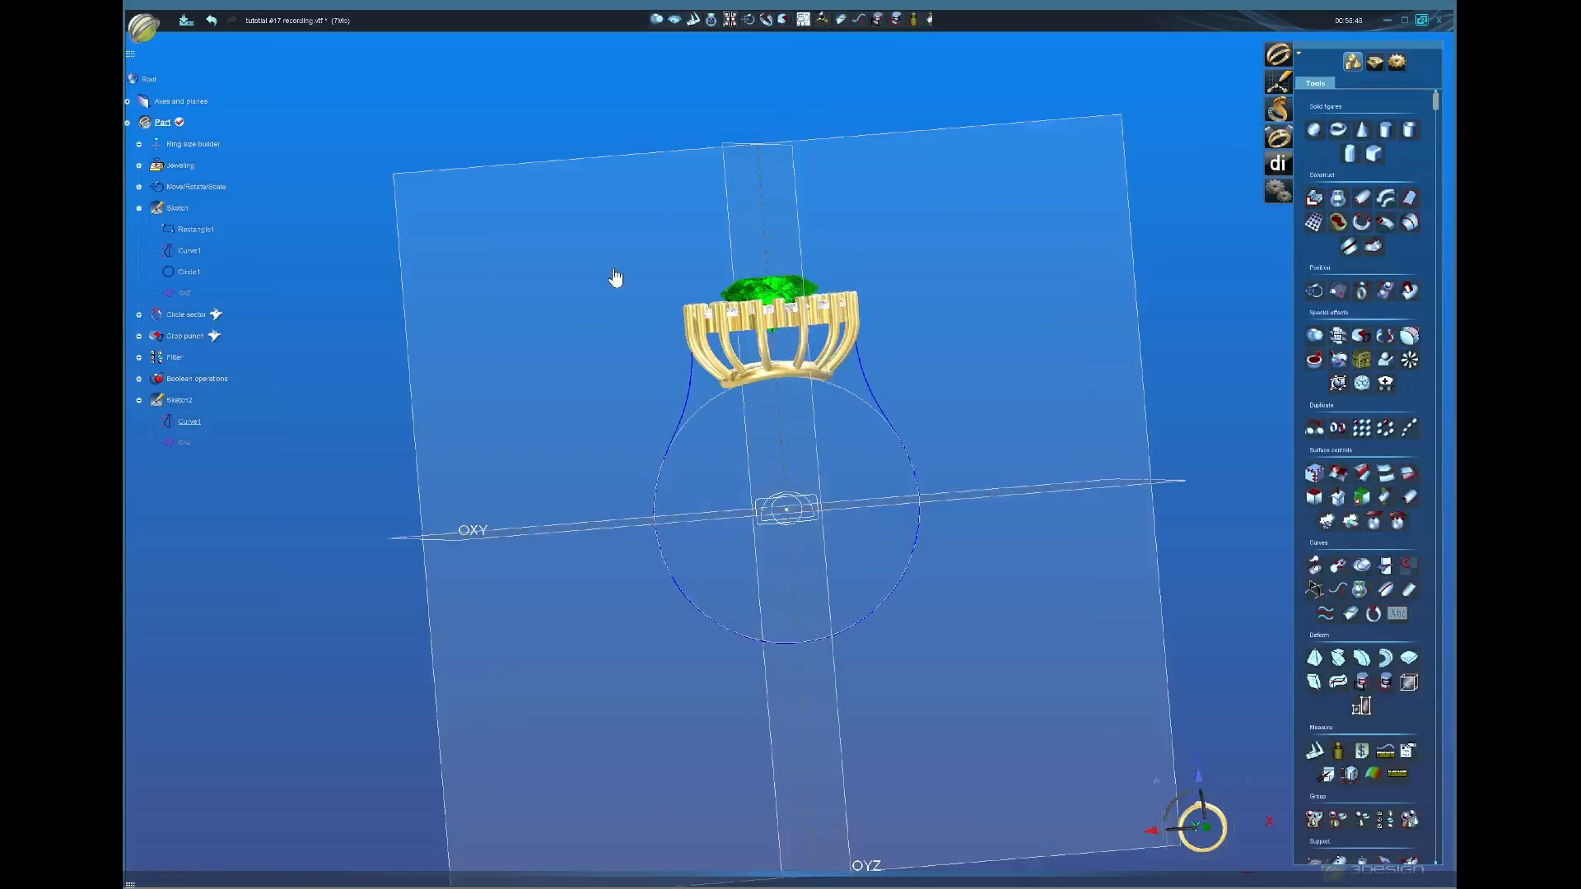
{"action": "left_click", "coordinate": [1375, 62]}
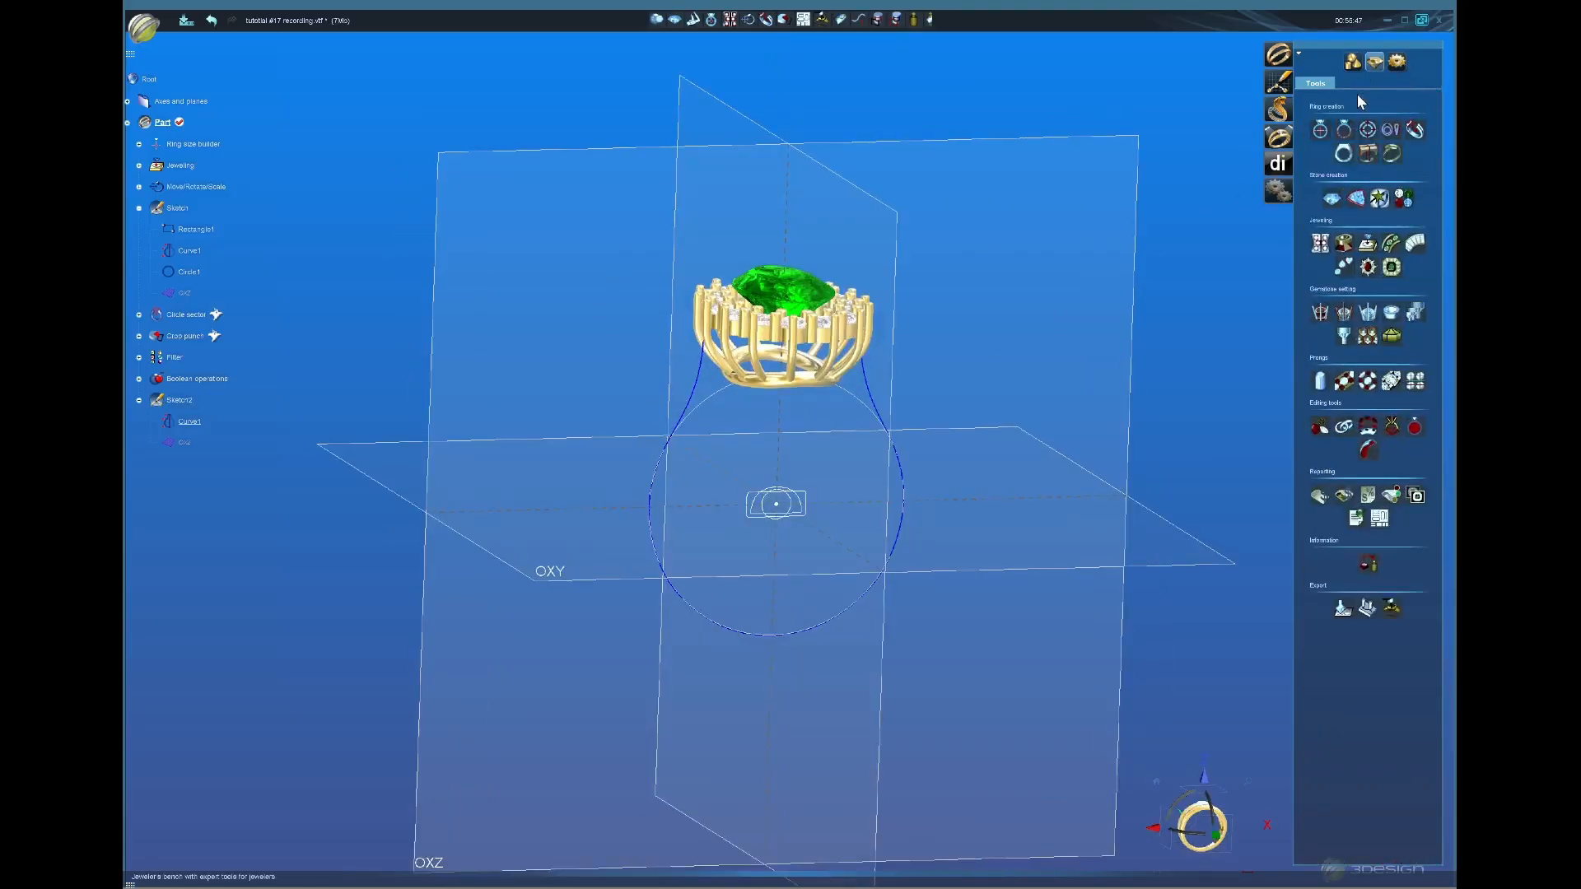
{"action": "left_click", "coordinate": [1415, 132]}
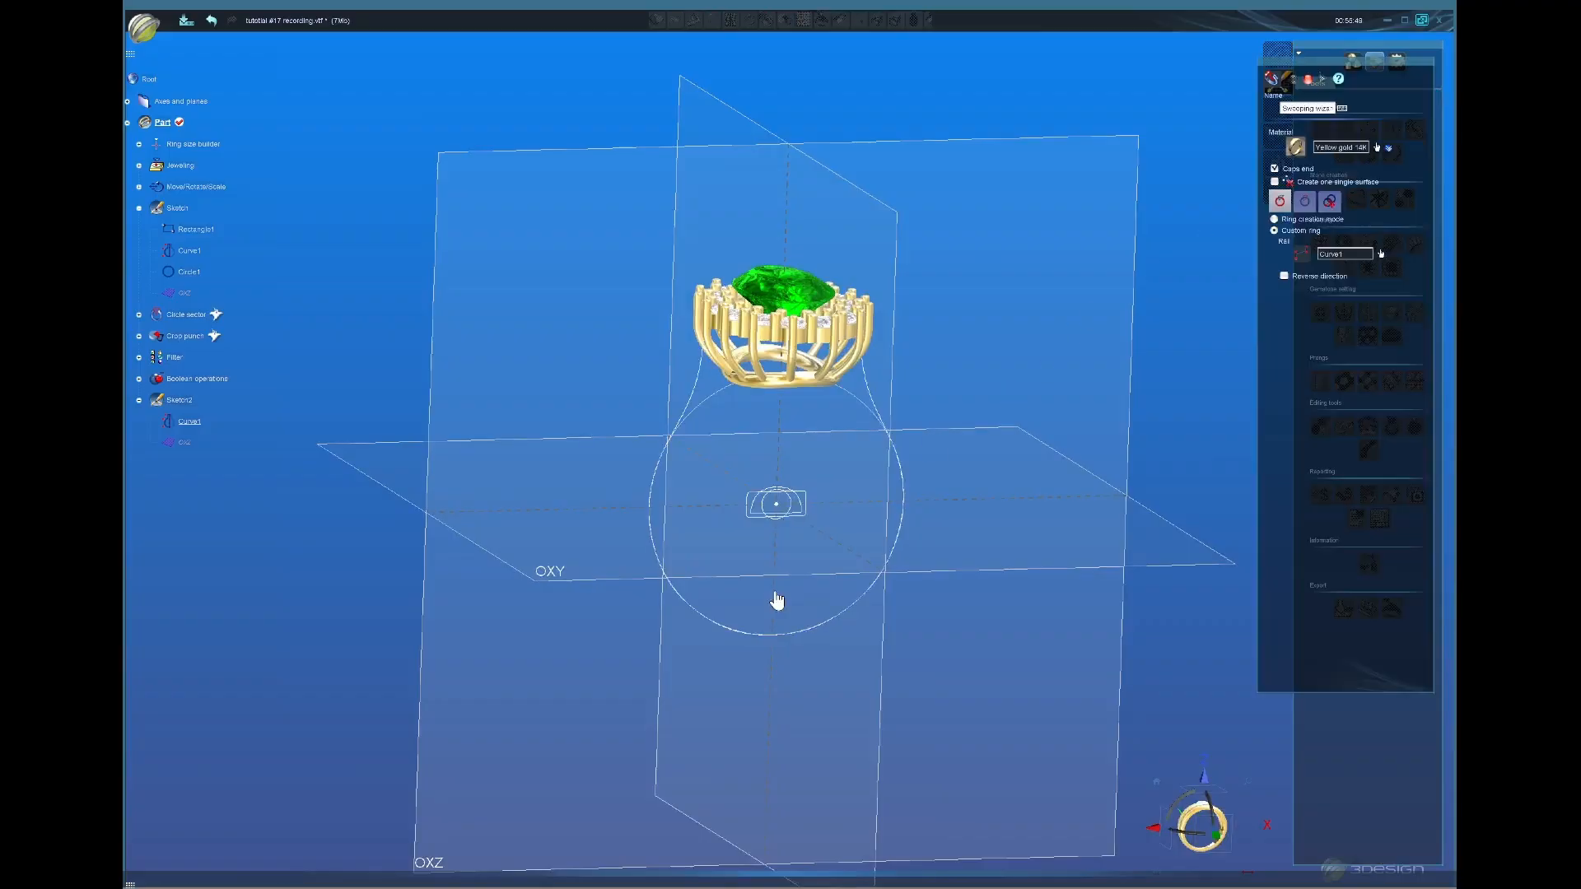
{"action": "left_click", "coordinate": [1275, 182]}
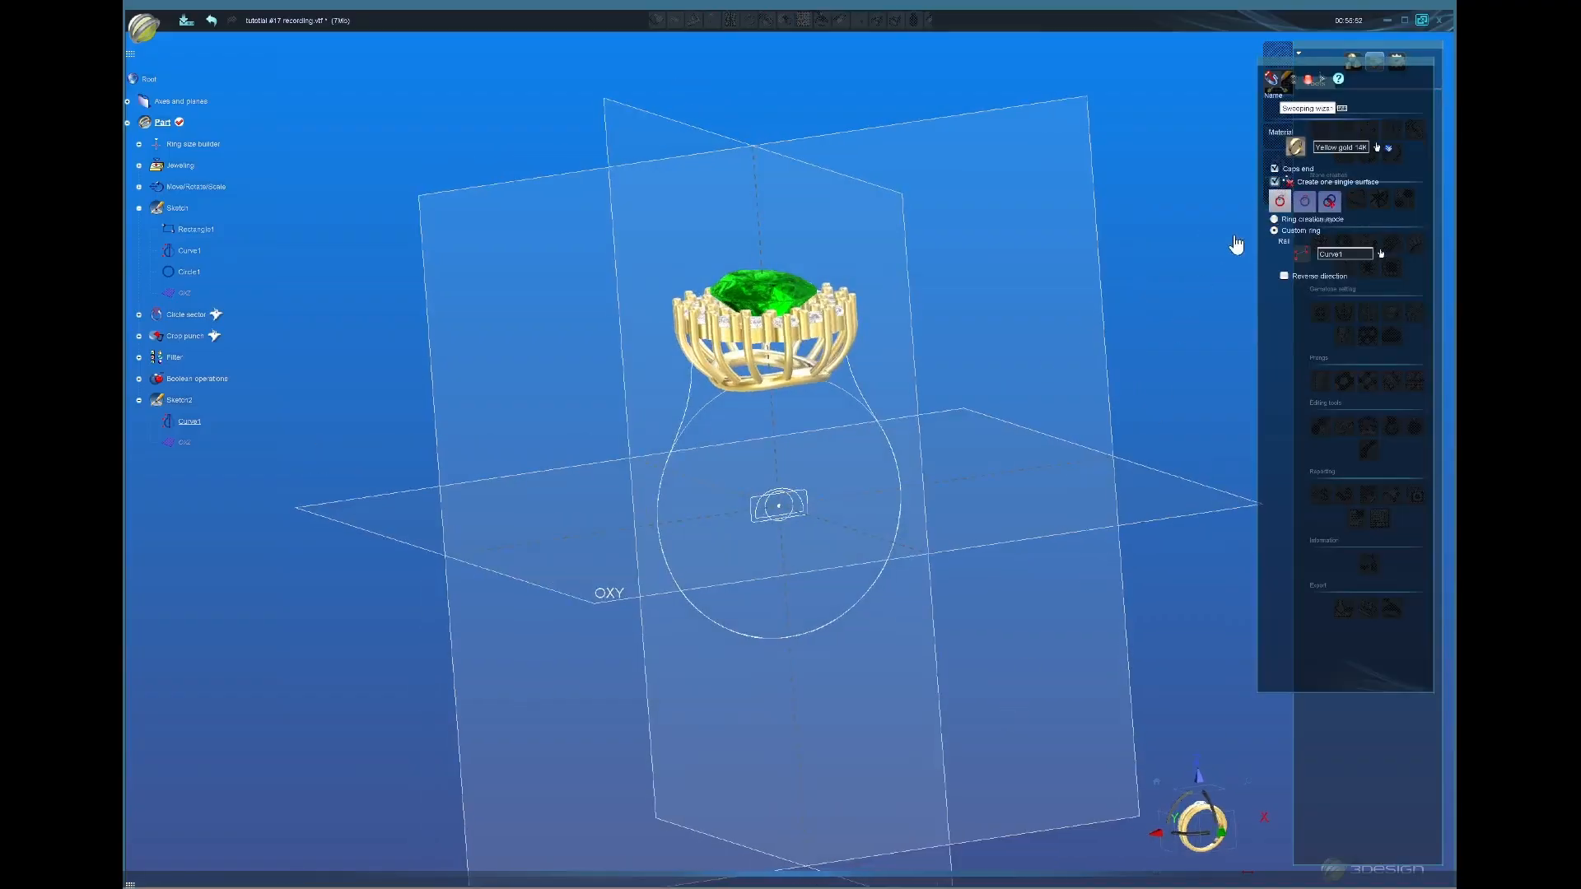
{"action": "left_click", "coordinate": [1305, 204]}
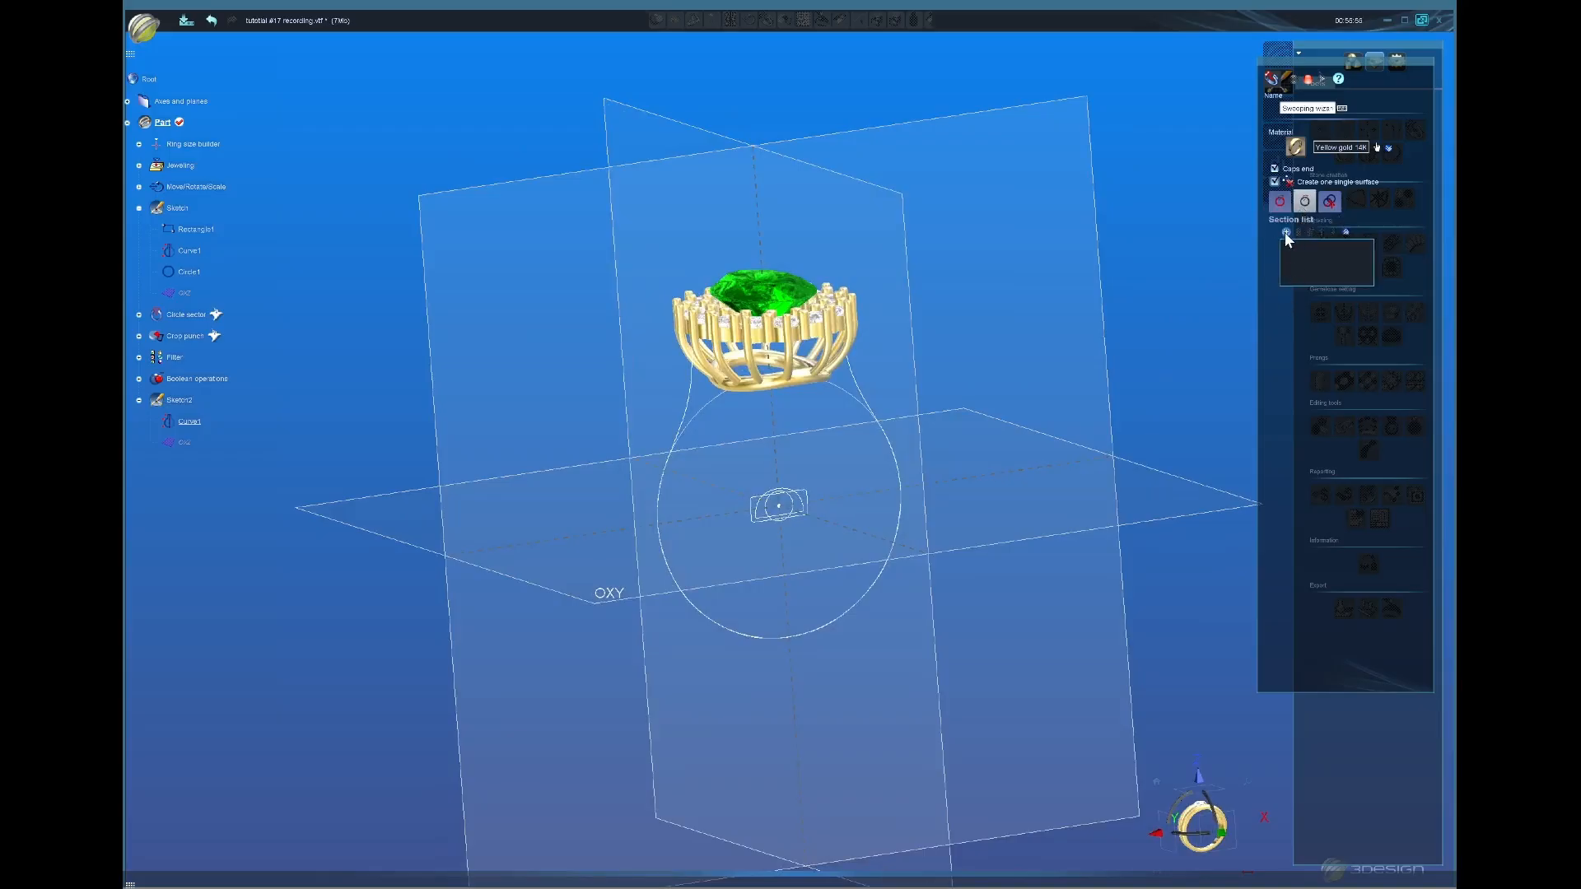
Step: Add Section 1 from the small profile curve, mirrored across the vertical plane
{"action": "left_click", "coordinate": [1287, 232]}
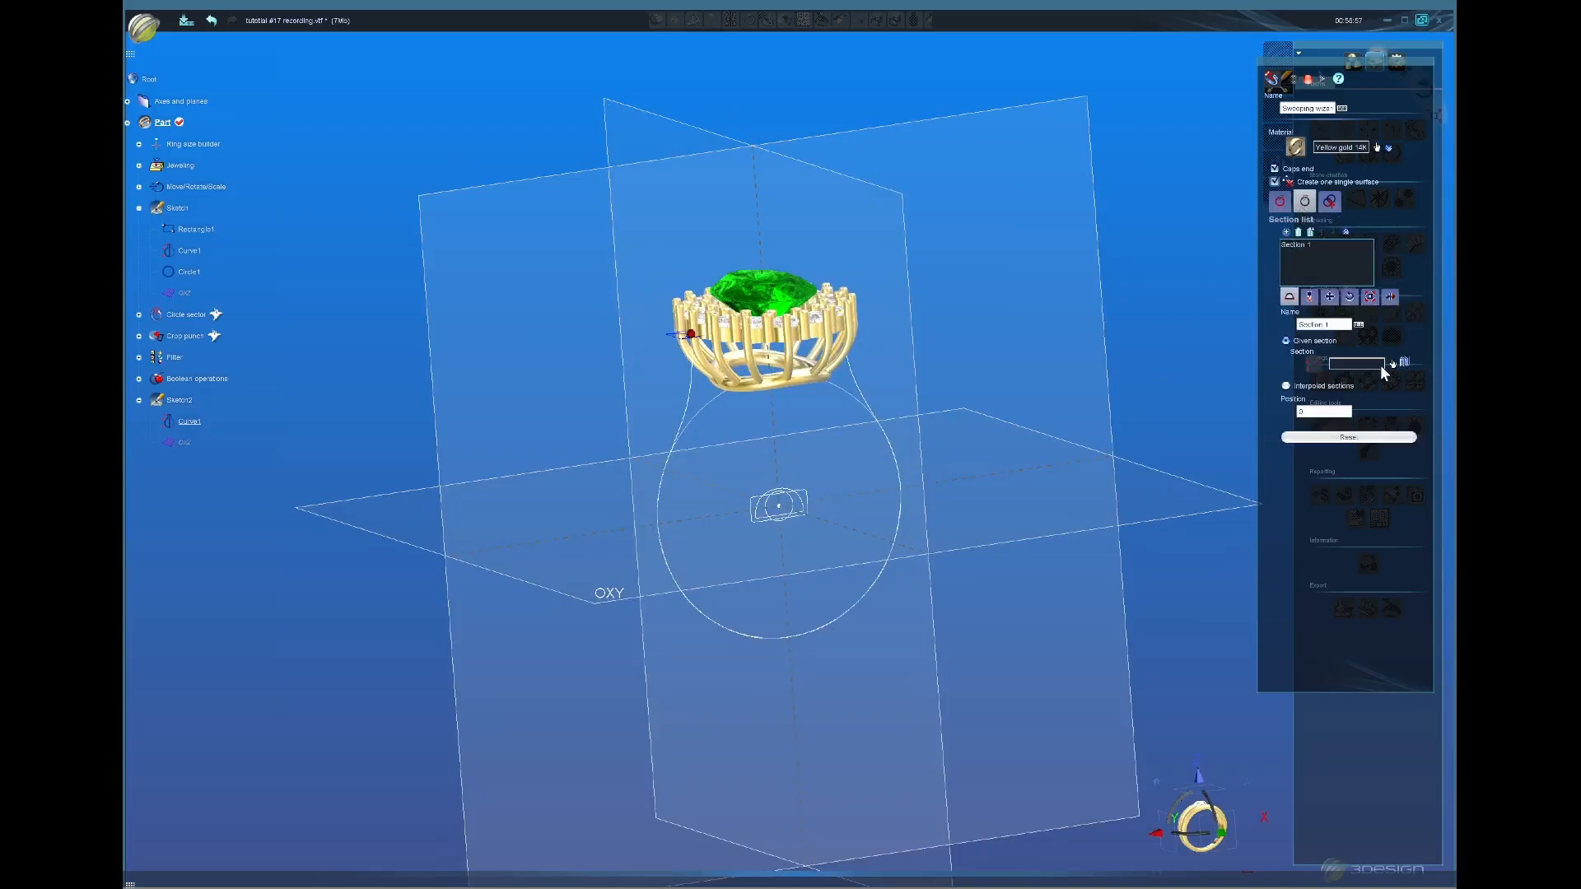
{"action": "left_click", "coordinate": [1394, 365]}
{"action": "scroll", "coordinate": [782, 554], "scroll_direction": "up", "scroll_amount": 3}
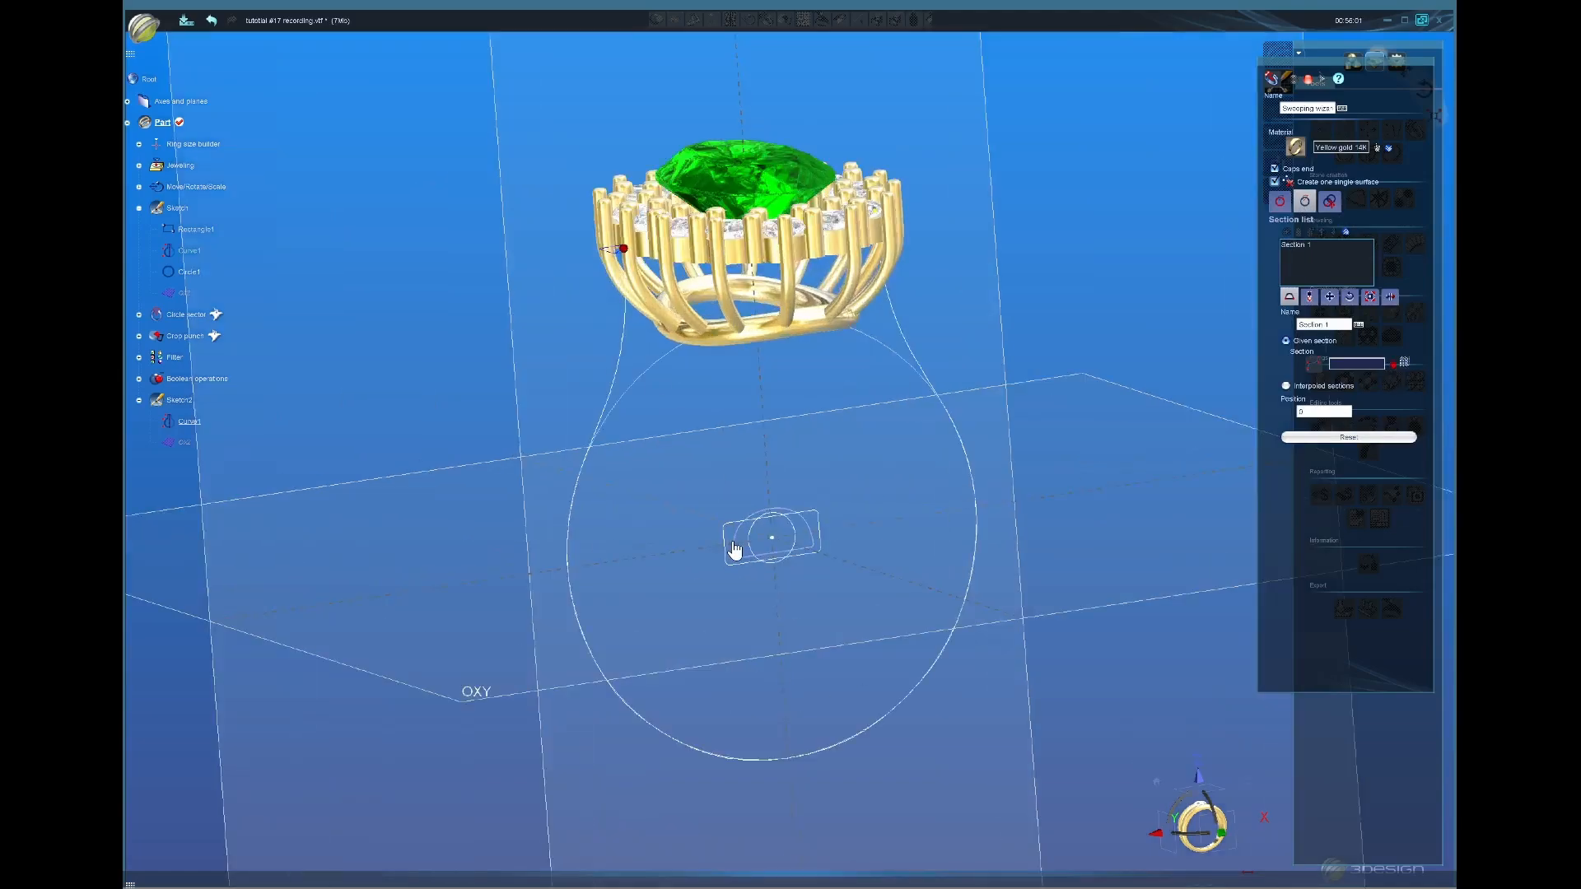
{"action": "left_click", "coordinate": [732, 543]}
{"action": "mouse_move", "coordinate": [774, 426]}
{"action": "middle_mouse_down"}
{"action": "mouse_move", "coordinate": [840, 483]}
{"action": "mouse_move", "coordinate": [857, 525]}
{"action": "mouse_move", "coordinate": [907, 498]}
{"action": "middle_mouse_up"}
{"action": "left_click", "coordinate": [1390, 297]}
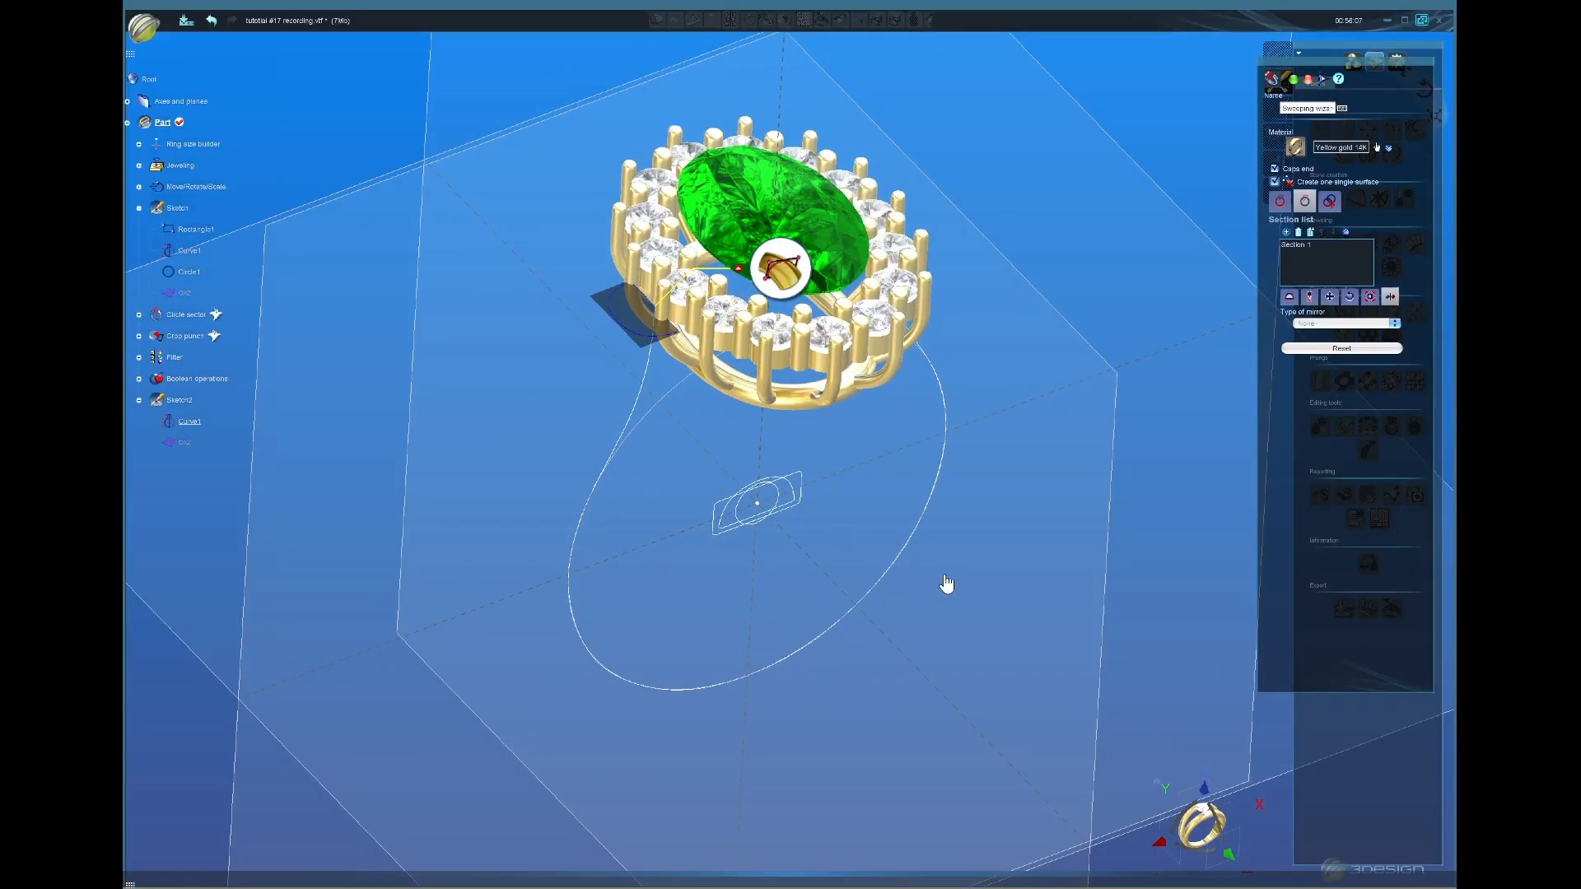
{"action": "middle_click_drag", "start_coordinate": [684, 632], "coordinate": [790, 576]}
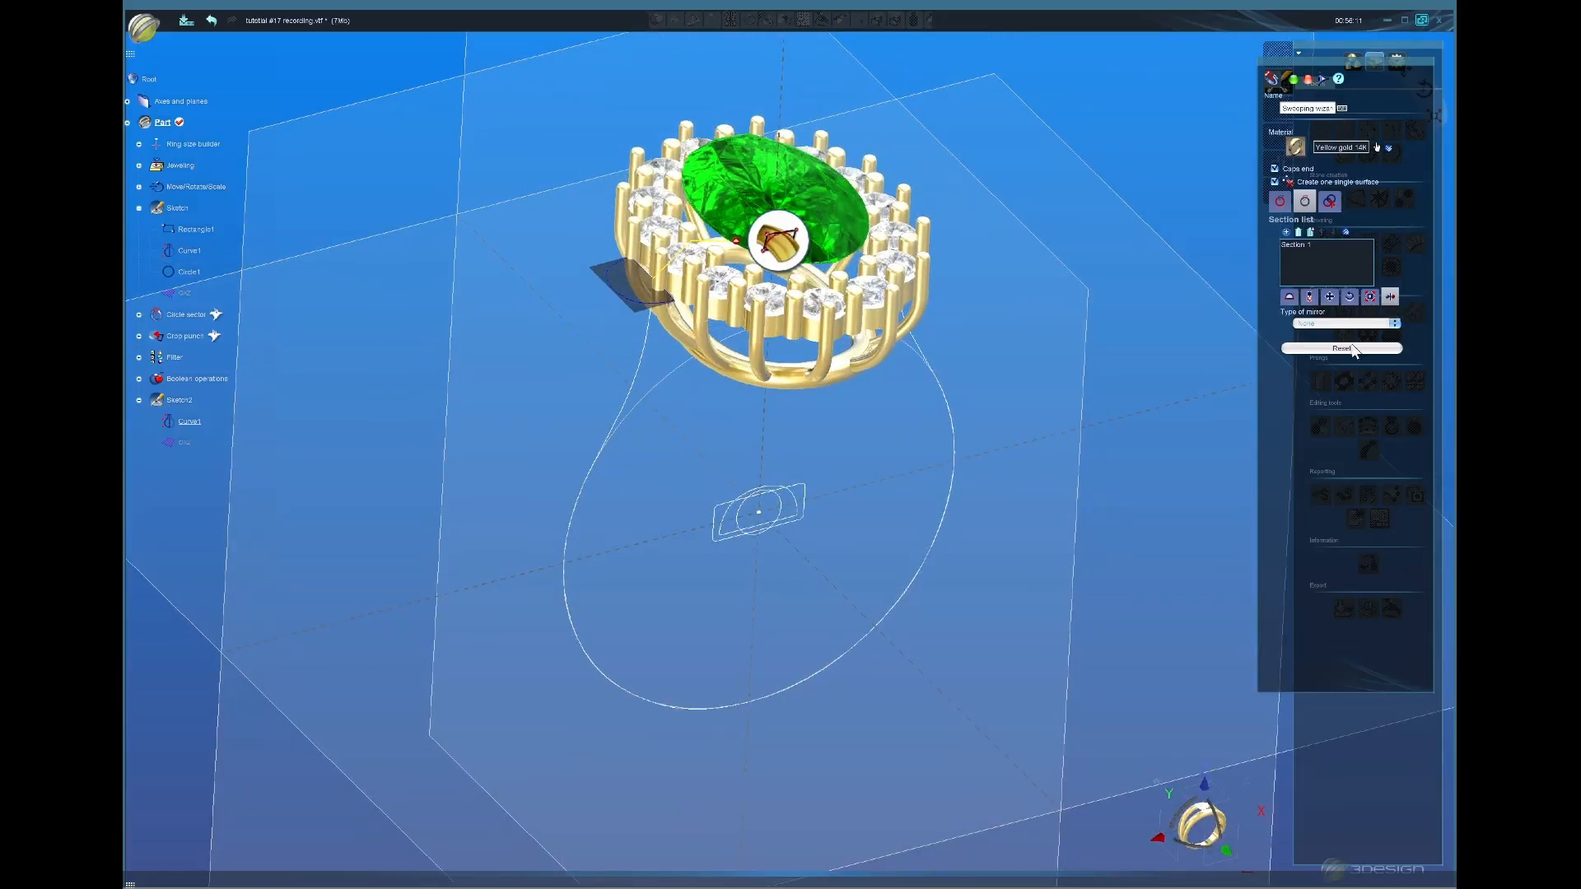
{"action": "left_click", "coordinate": [1310, 326]}
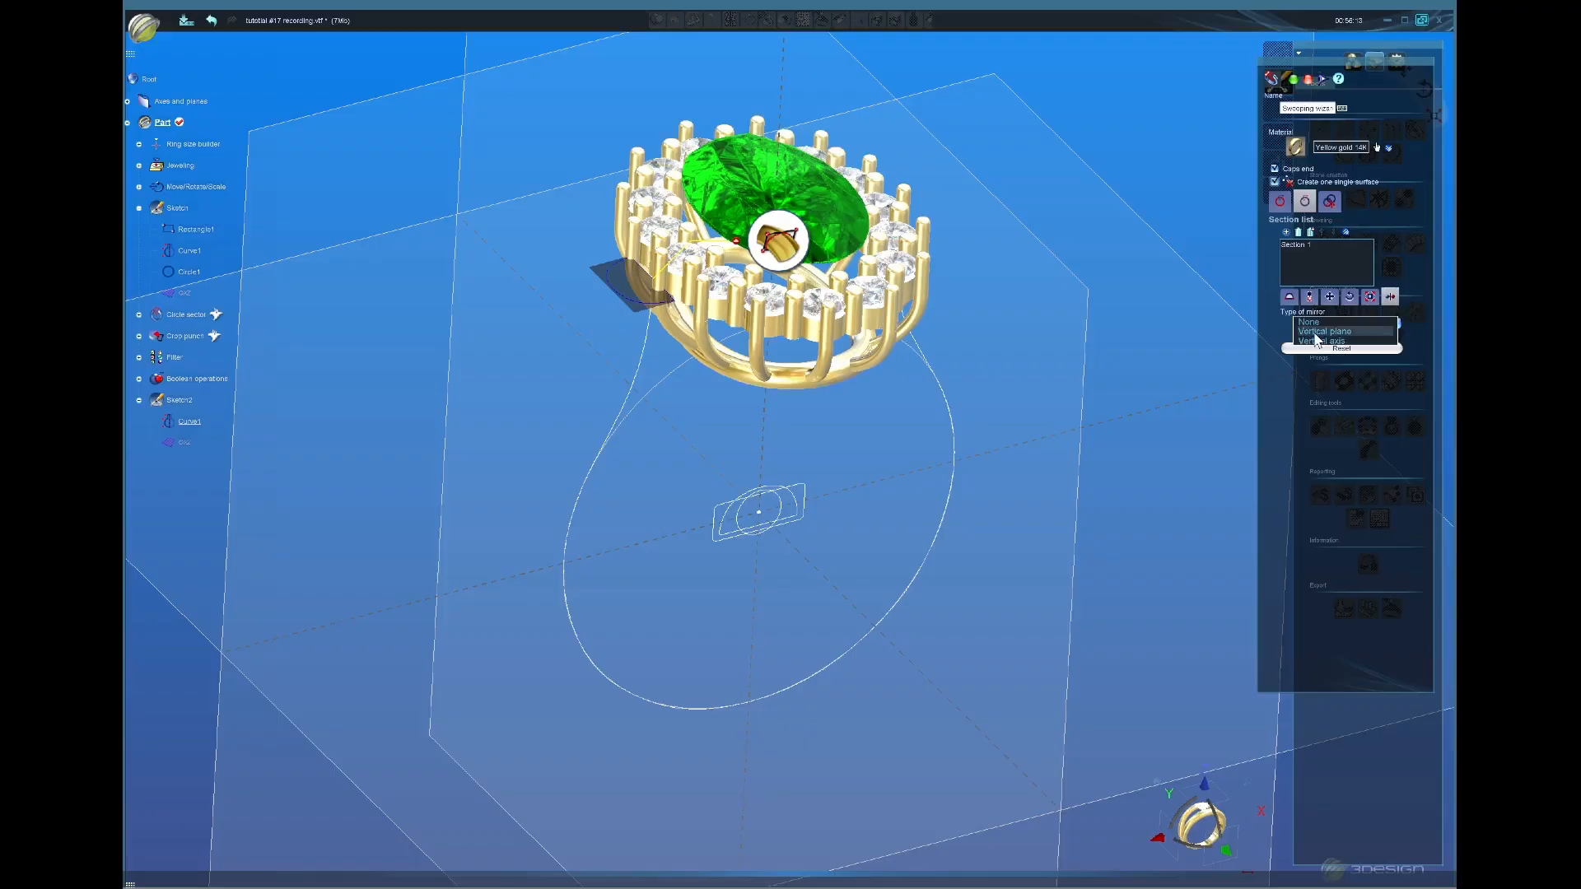
{"action": "left_click", "coordinate": [1315, 338]}
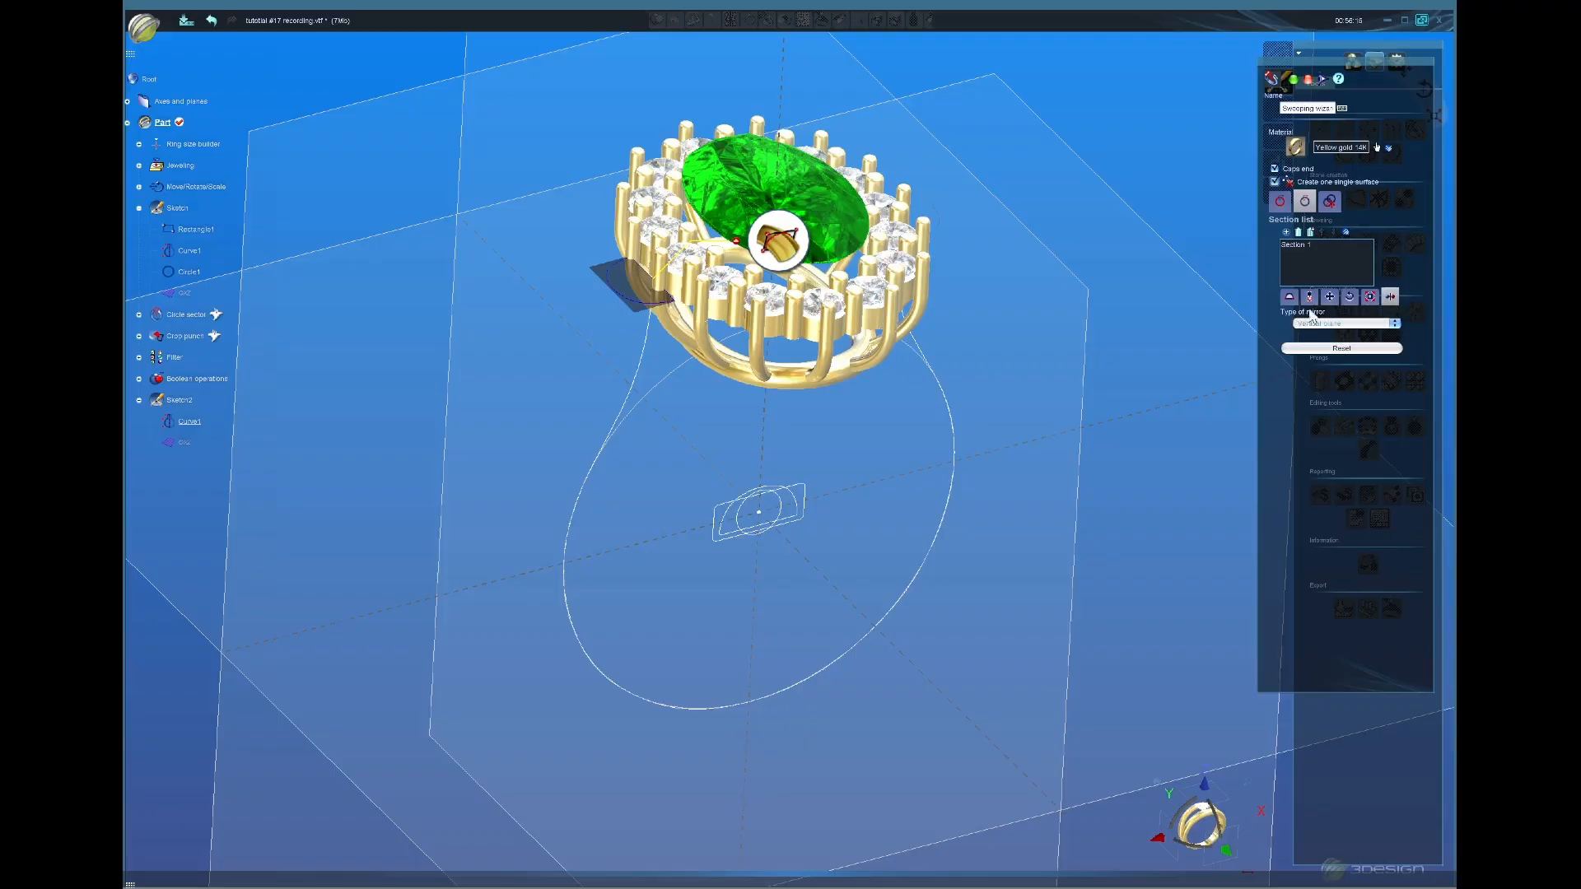
Step: Scale Section 1 independently to 2.5 mm wide and 1.2 mm high
{"action": "left_click", "coordinate": [1369, 297]}
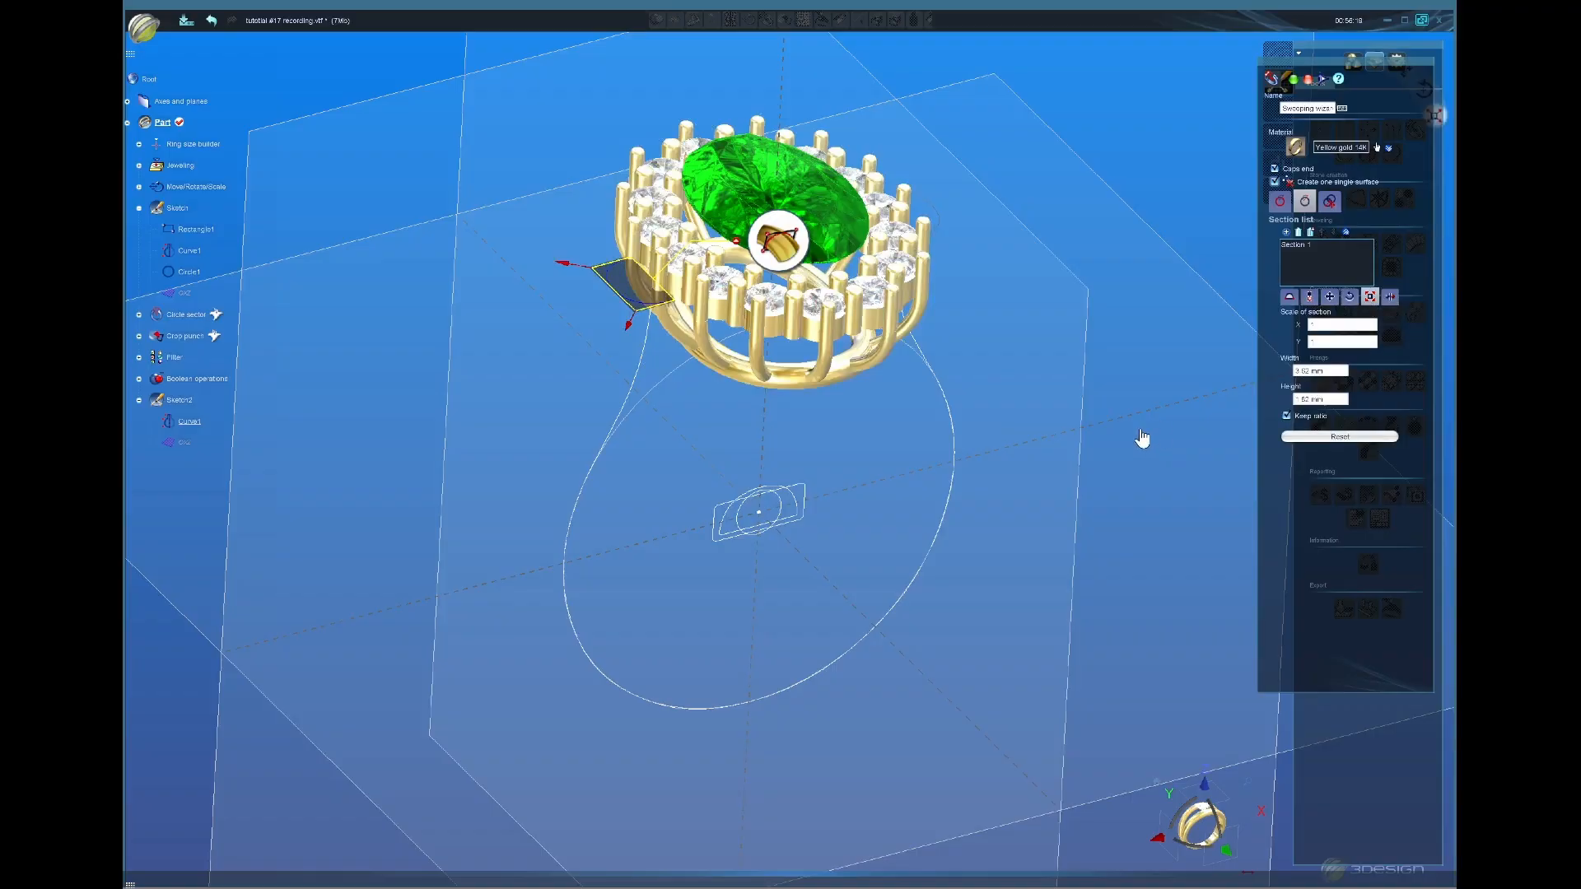
{"action": "left_click", "coordinate": [1334, 373]}
{"action": "type", "text": "2.5"}
{"action": "left_click", "coordinate": [1331, 399]}
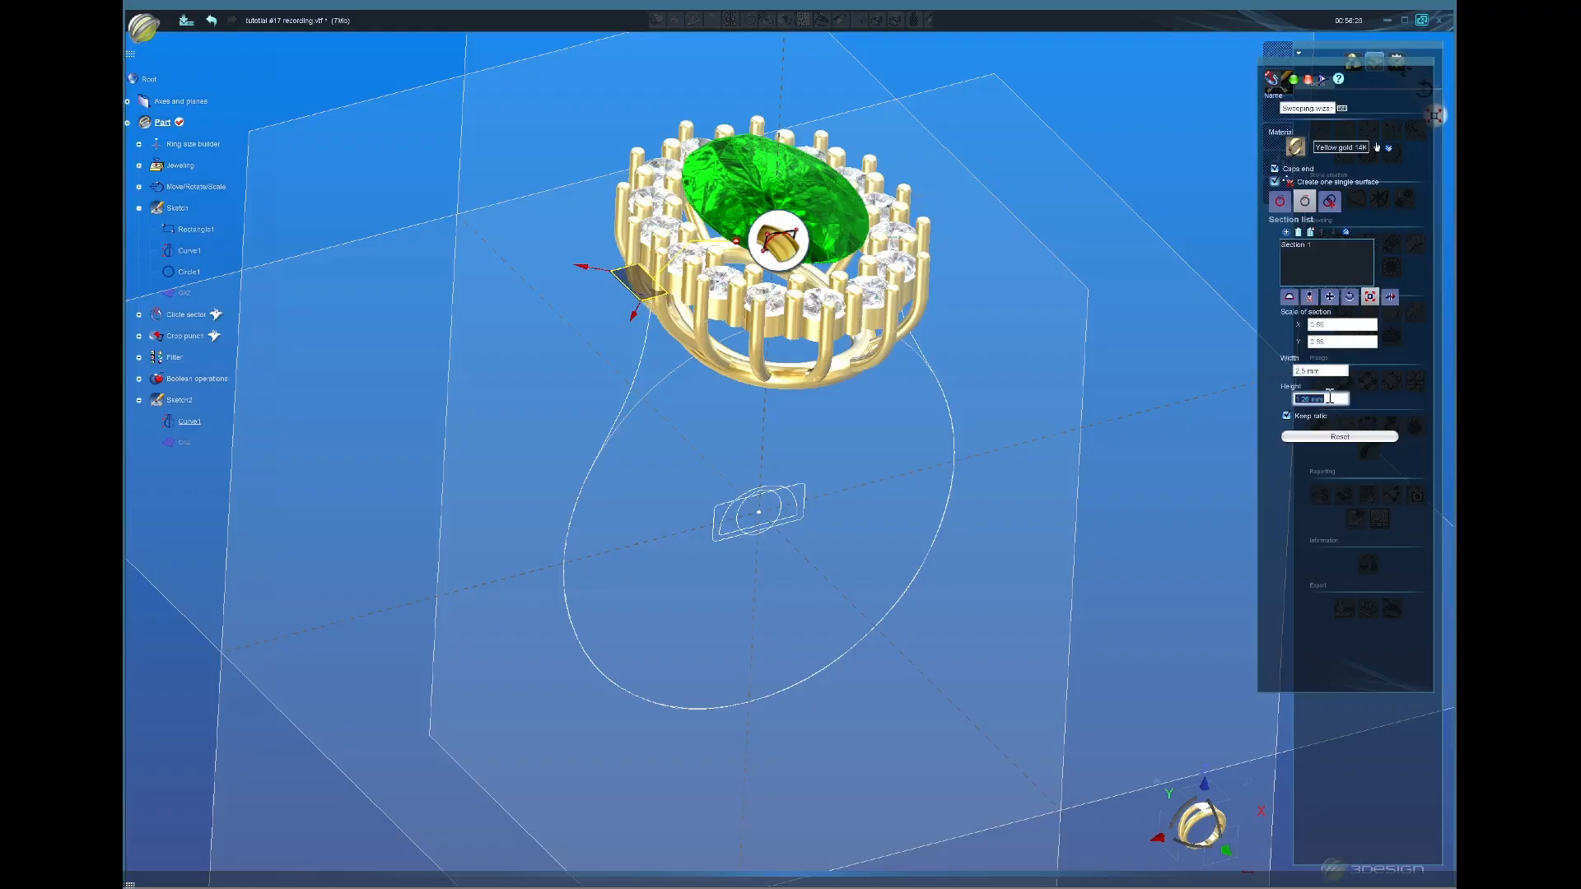
{"action": "left_click", "coordinate": [1310, 417]}
{"action": "type", "text": "1.2"}
{"action": "middle_click_drag", "start_coordinate": [775, 426], "coordinate": [826, 489]}
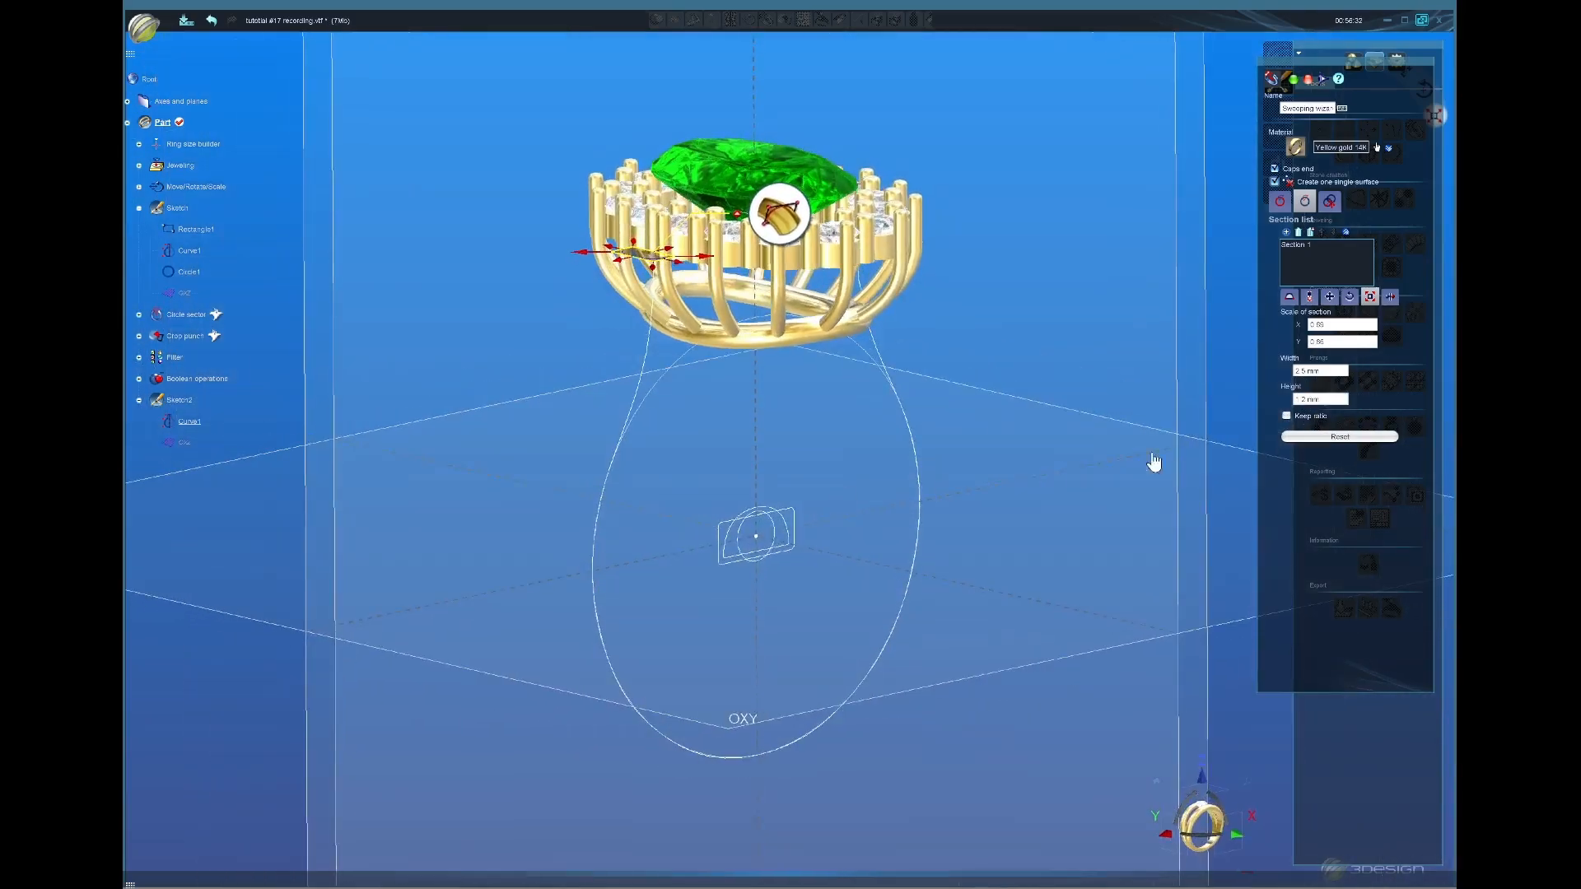
Step: Add Section 2 at position 0.47, size it 3 mm by 1.5 mm, and validate the sweep
{"action": "left_click", "coordinate": [1286, 233]}
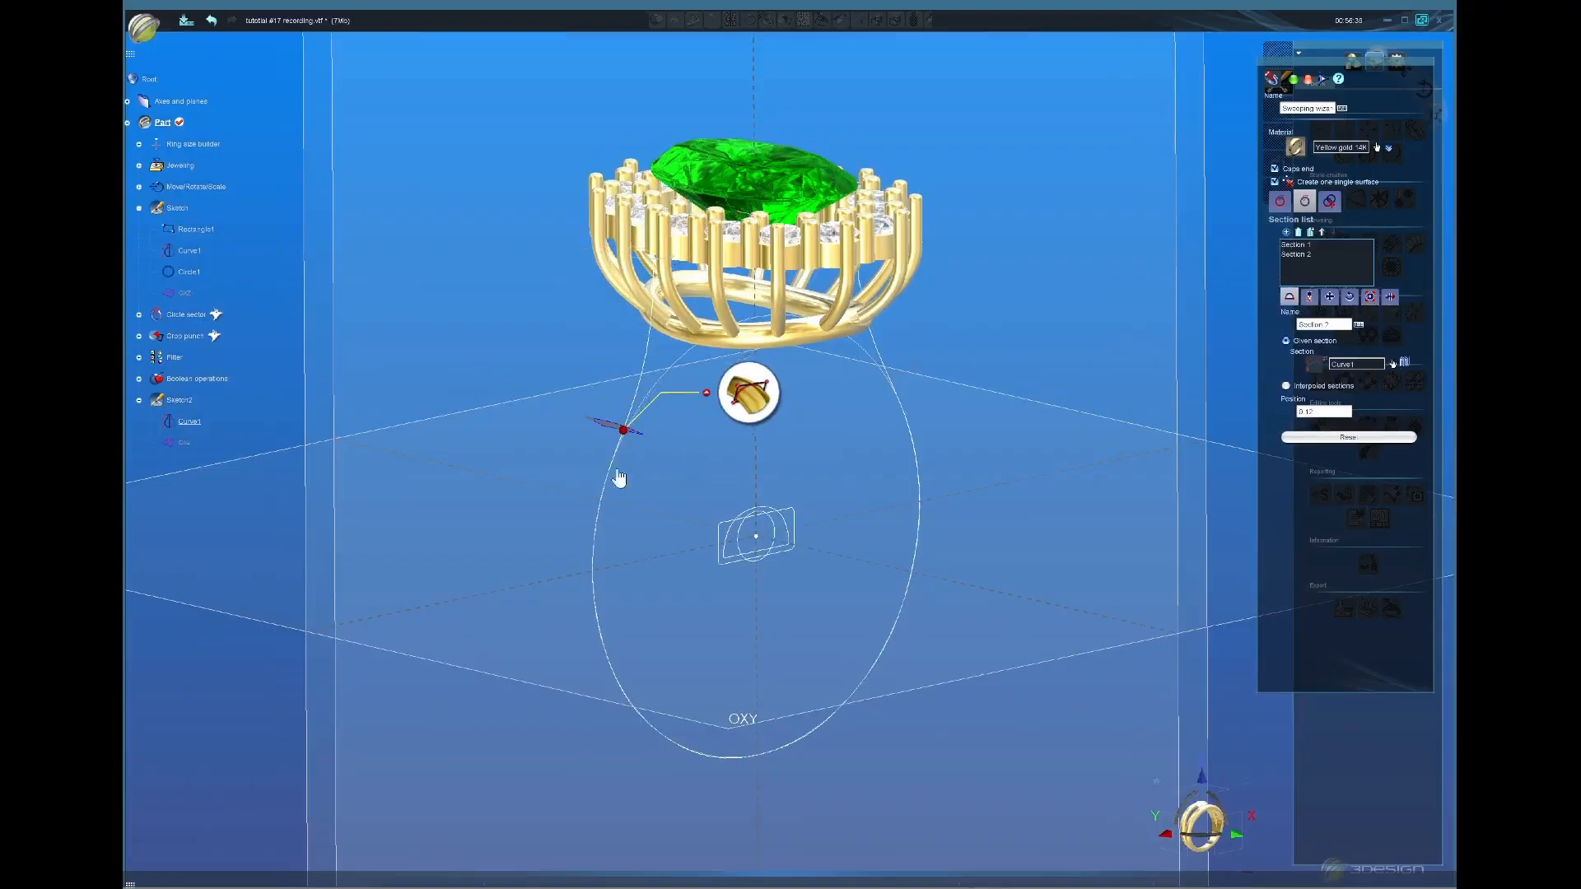
{"action": "mouse_move", "coordinate": [619, 477]}
{"action": "left_mouse_down"}
{"action": "mouse_move", "coordinate": [695, 749]}
{"action": "mouse_move", "coordinate": [724, 758]}
{"action": "left_mouse_up"}
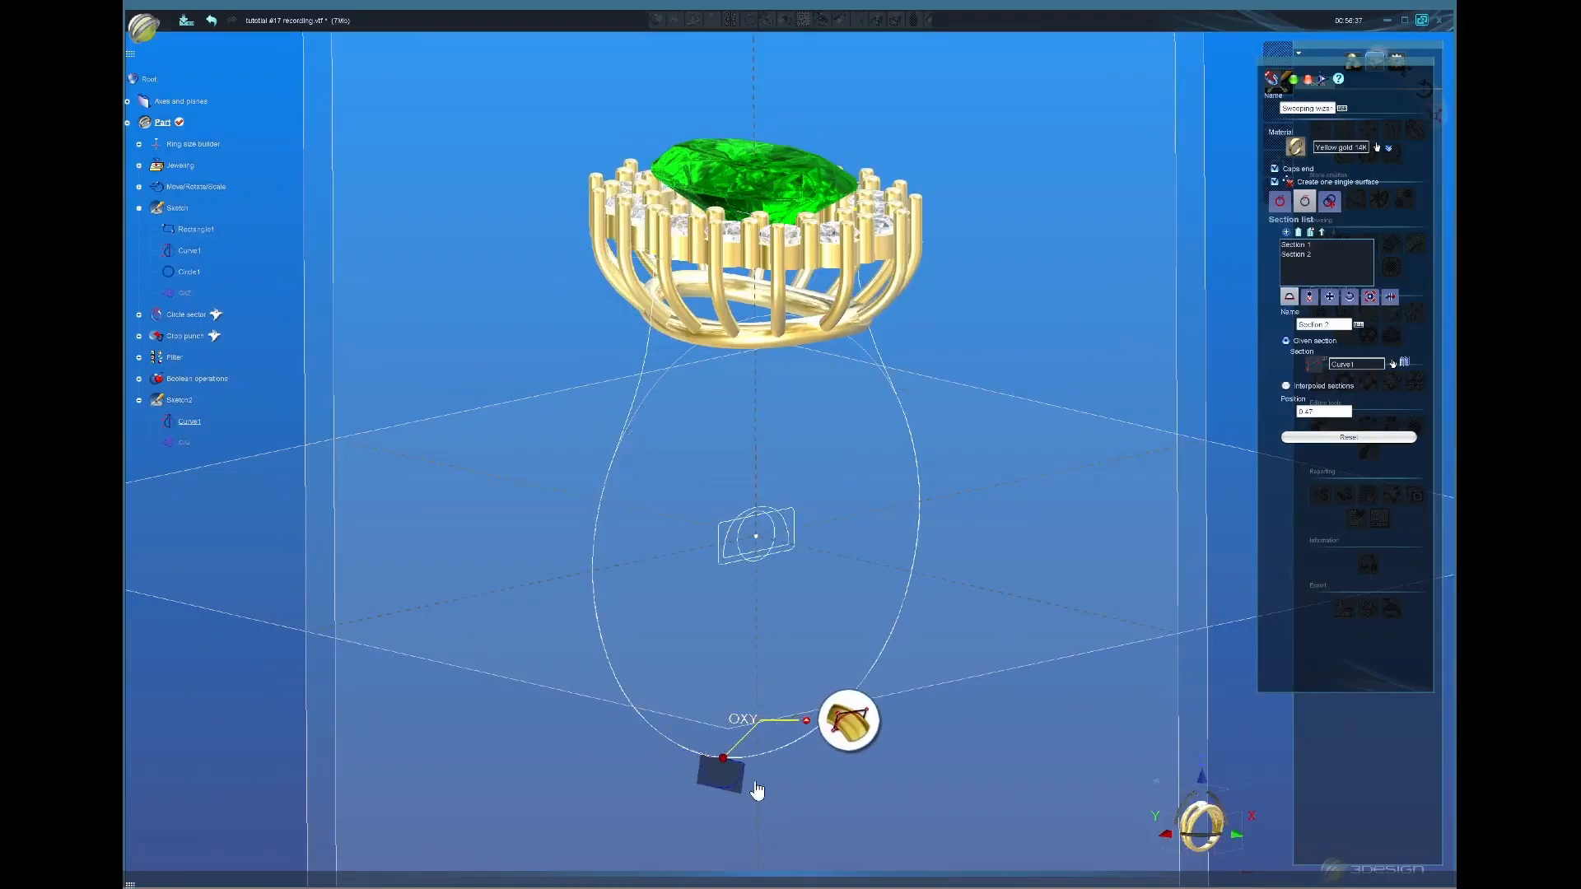
{"action": "middle_click_drag", "start_coordinate": [757, 791], "coordinate": [724, 682]}
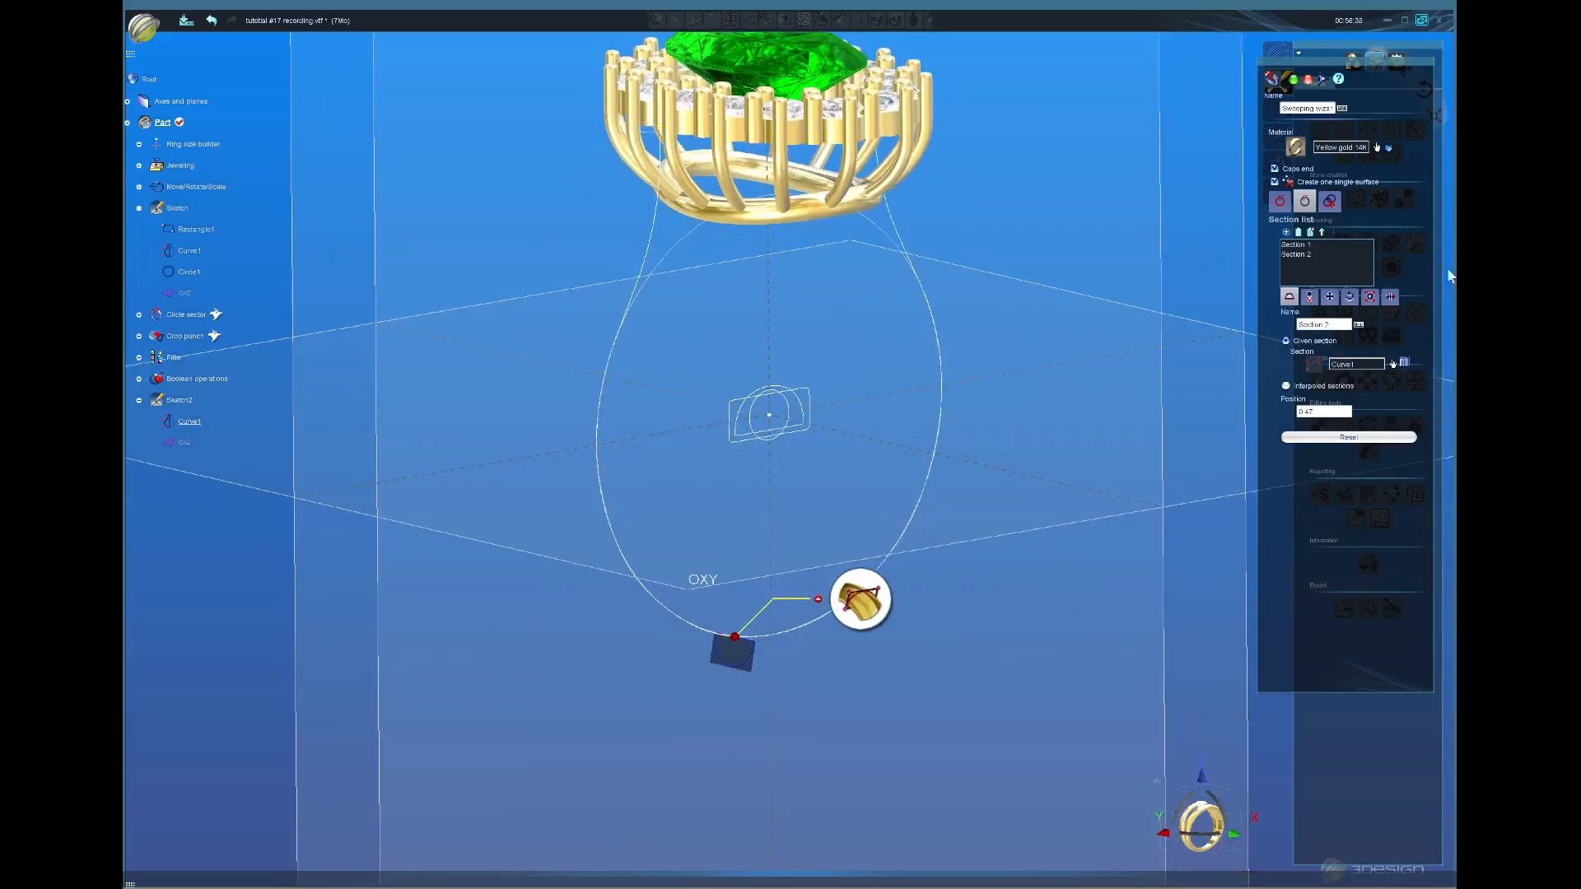
{"action": "left_click", "coordinate": [1371, 298]}
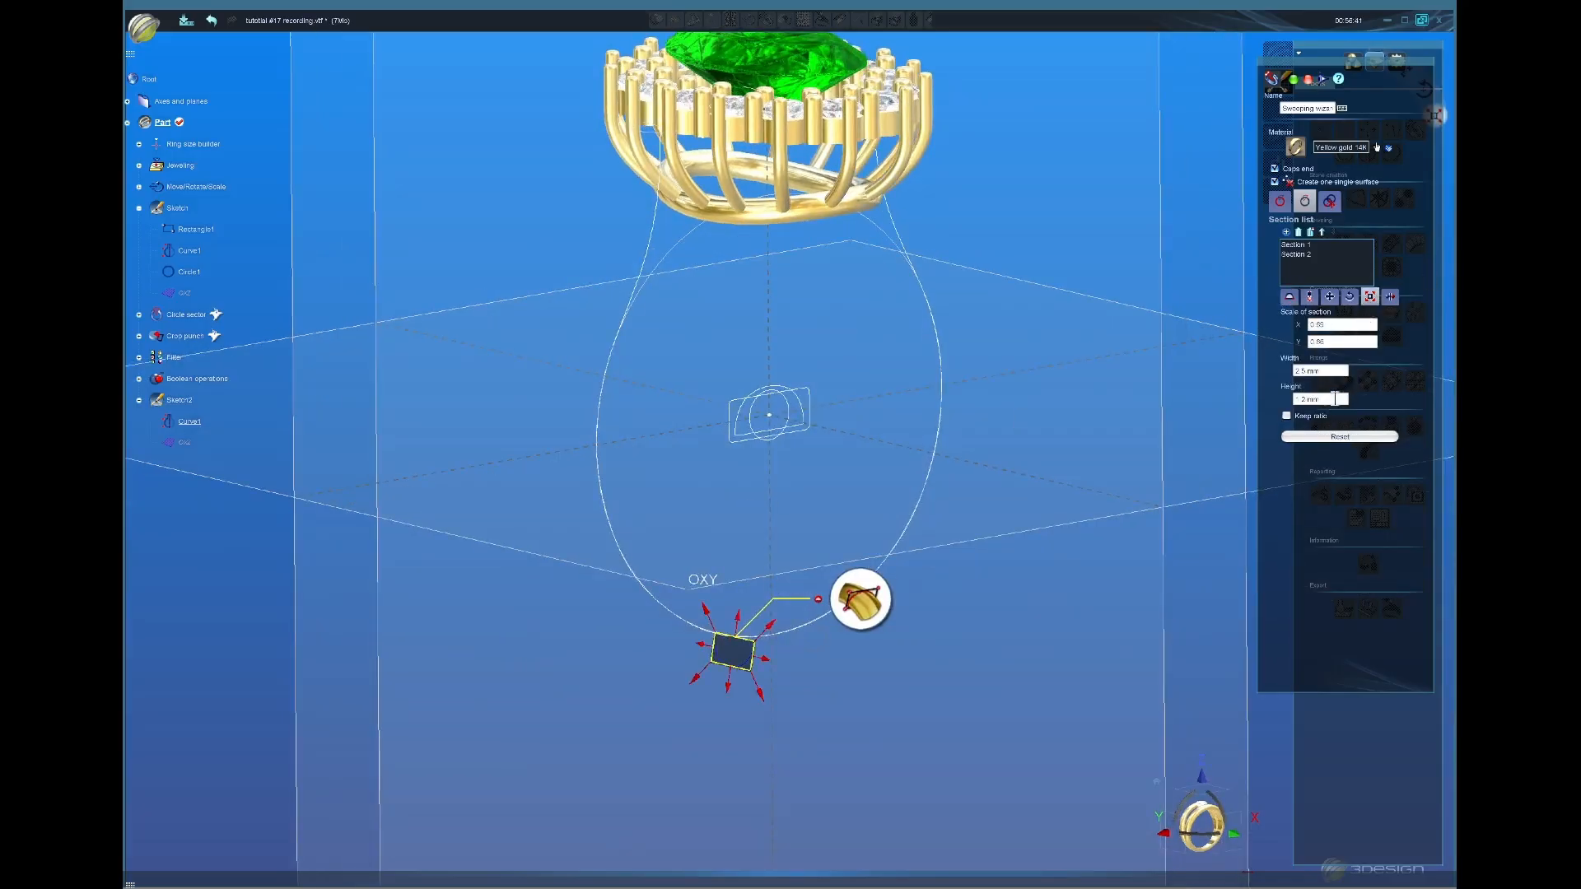
{"action": "left_click", "coordinate": [1329, 371]}
{"action": "type", "text": "3"}
{"action": "left_click", "coordinate": [1329, 399]}
{"action": "type", "text": "1.5"}
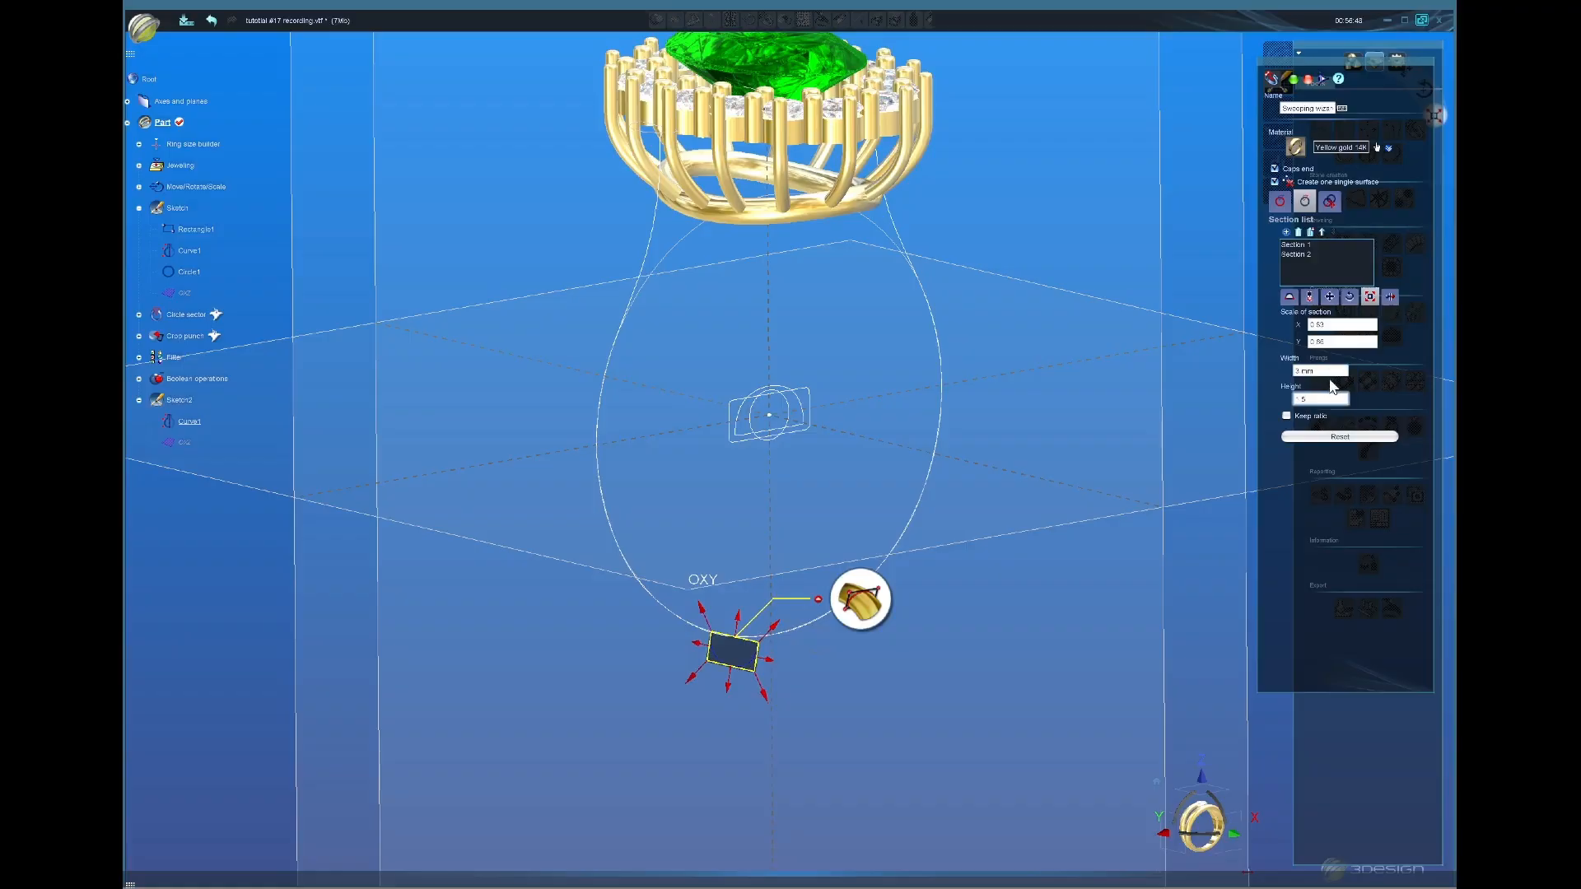
{"action": "left_click", "coordinate": [1331, 371]}
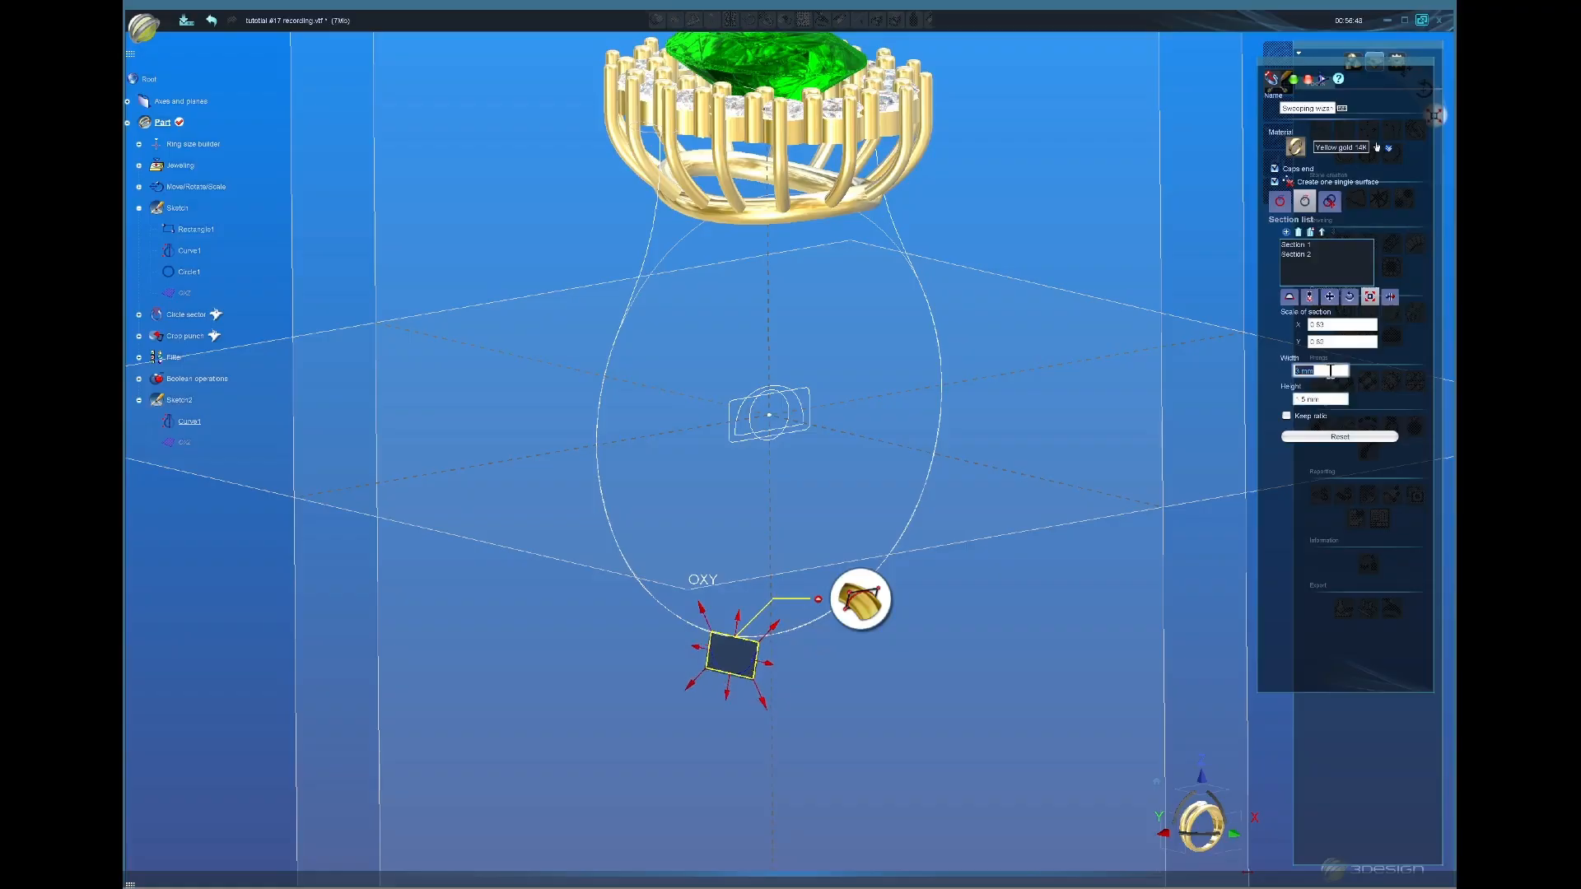
{"action": "left_click", "coordinate": [1294, 81]}
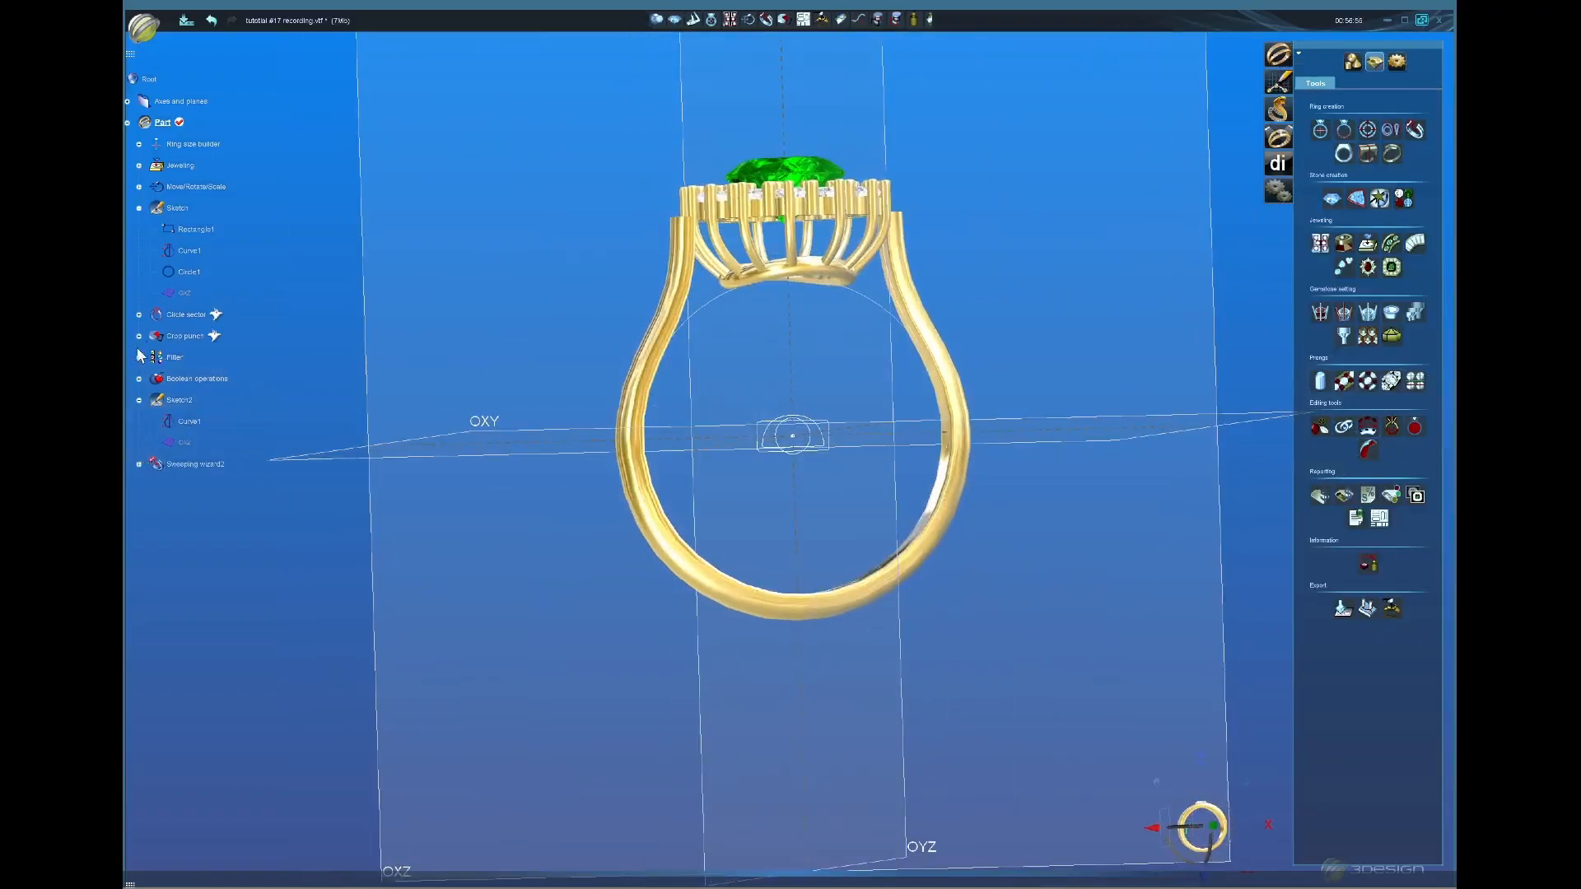
Step: Show the Crop punch result again and select the new swept band
{"action": "right_click", "coordinate": [197, 338]}
{"action": "left_click", "coordinate": [220, 381]}
{"action": "mouse_move", "coordinate": [900, 407]}
{"action": "middle_mouse_down"}
{"action": "mouse_move", "coordinate": [796, 287]}
{"action": "mouse_move", "coordinate": [751, 488]}
{"action": "mouse_move", "coordinate": [957, 456]}
{"action": "mouse_move", "coordinate": [690, 414]}
{"action": "middle_mouse_up"}
{"action": "left_click", "coordinate": [692, 412]}
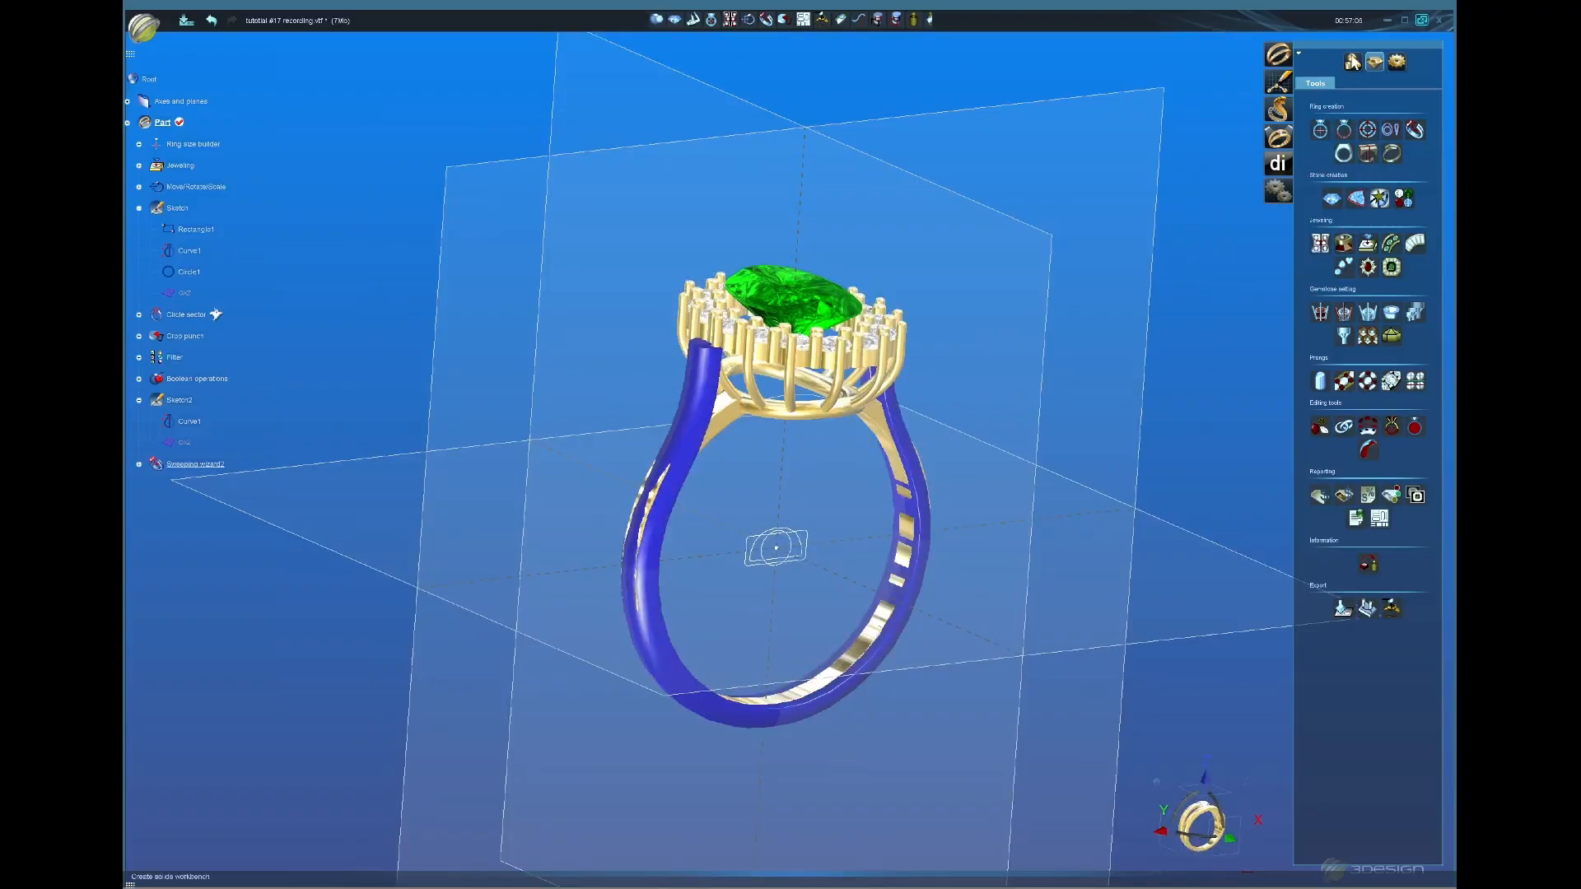
Step: Start a Multi bulge on both shank end faces where they meet the gallery
{"action": "left_click", "coordinate": [1352, 62]}
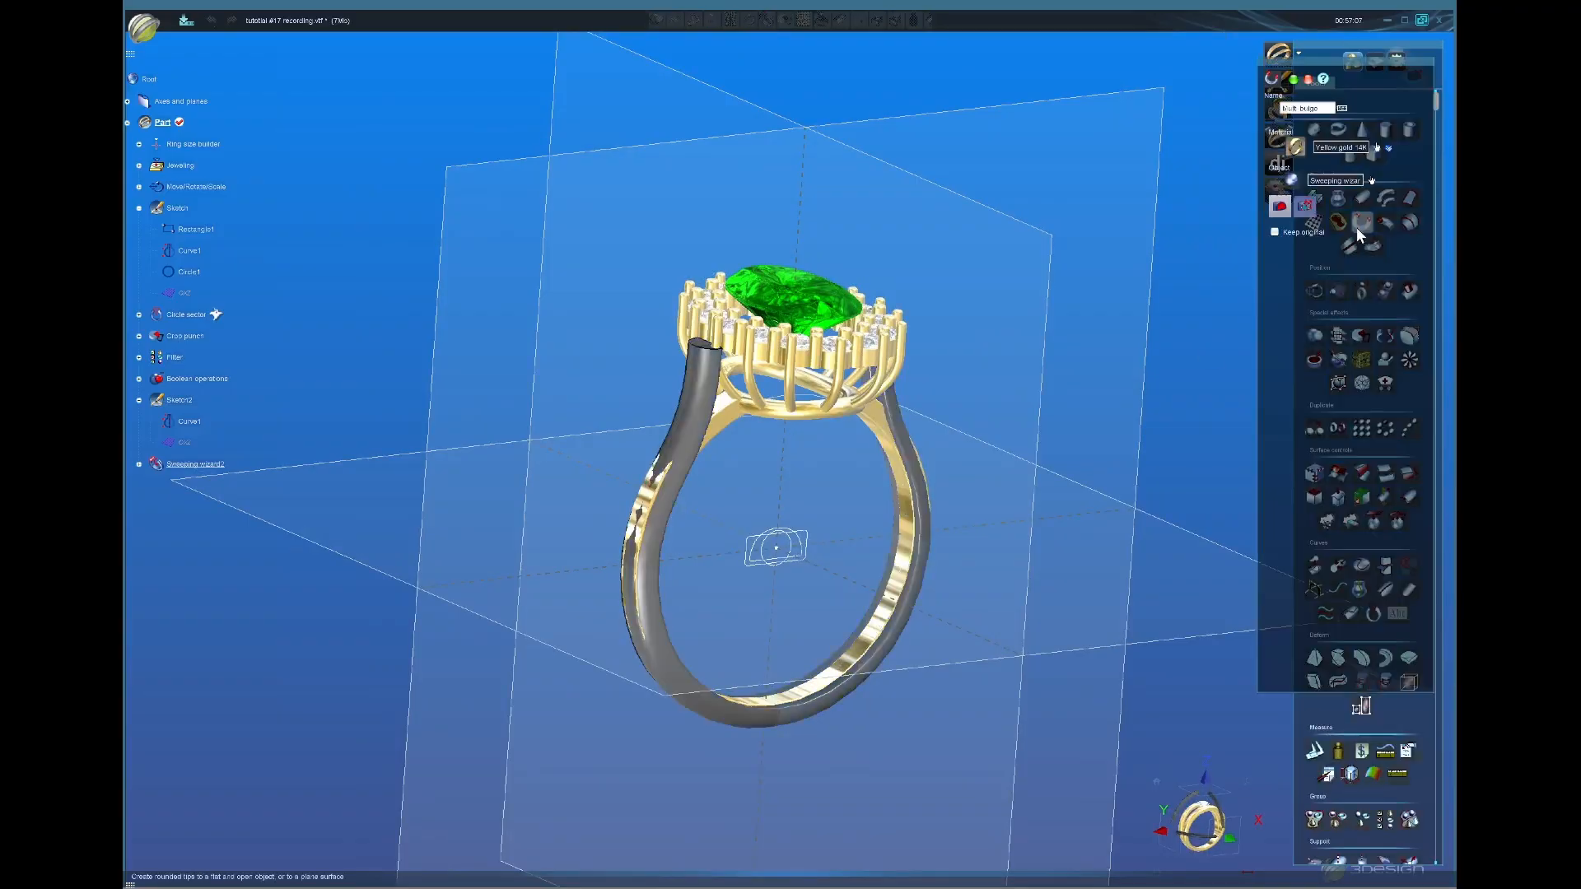
{"action": "left_click", "coordinate": [1362, 221]}
{"action": "middle_click_drag", "start_coordinate": [725, 329], "coordinate": [906, 276]}
{"action": "scroll", "coordinate": [647, 377], "scroll_direction": "up", "scroll_amount": 4}
{"action": "left_click", "coordinate": [647, 365]}
{"action": "left_click", "coordinate": [914, 273]}
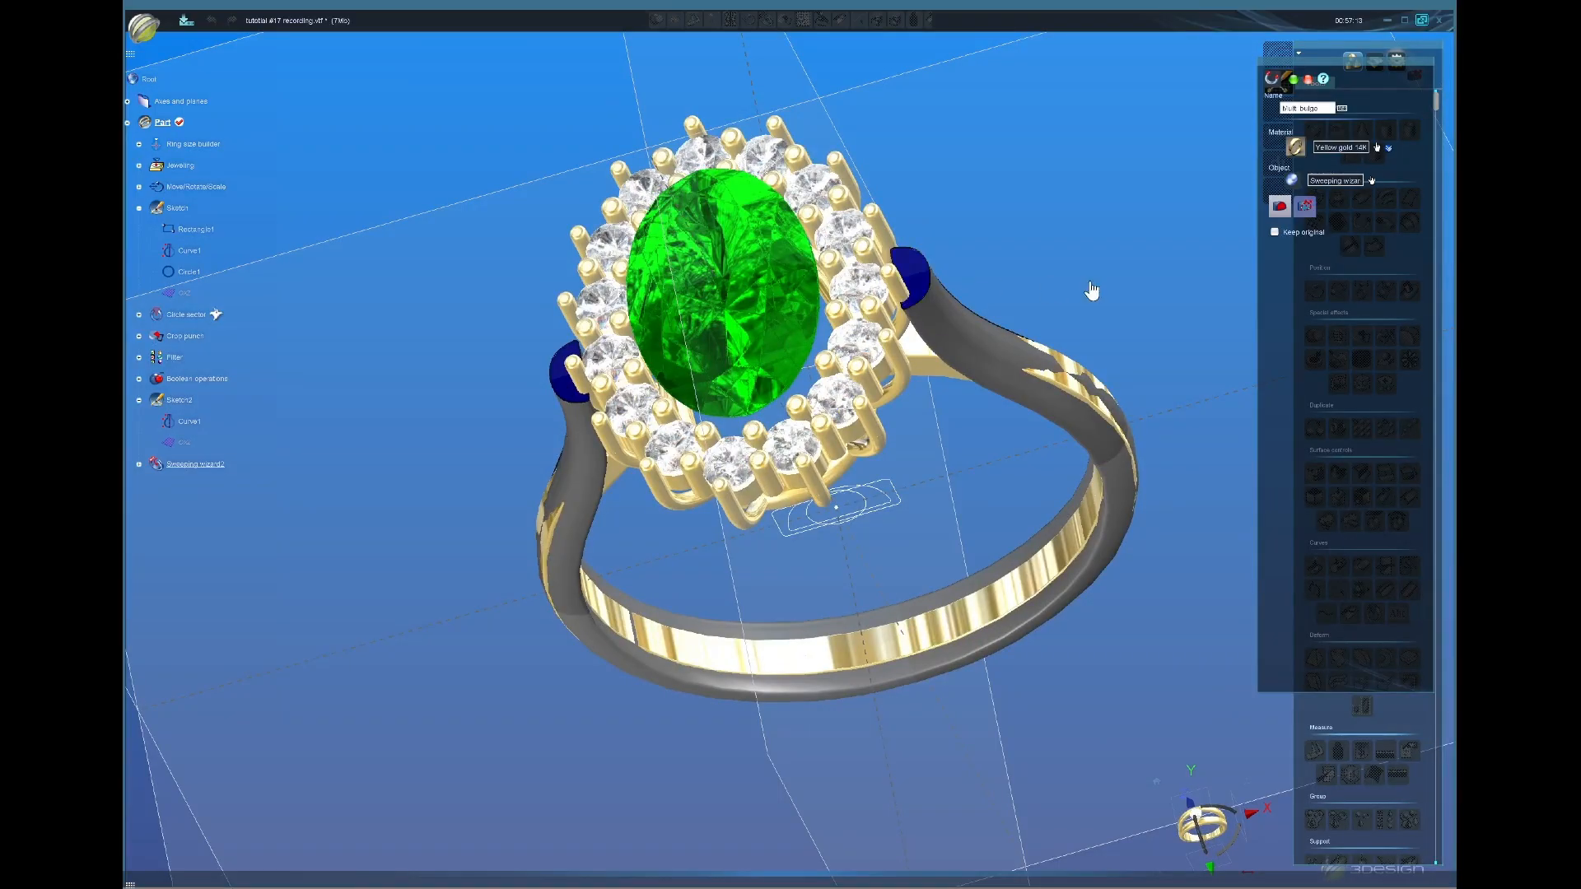
{"action": "left_click", "coordinate": [1307, 208]}
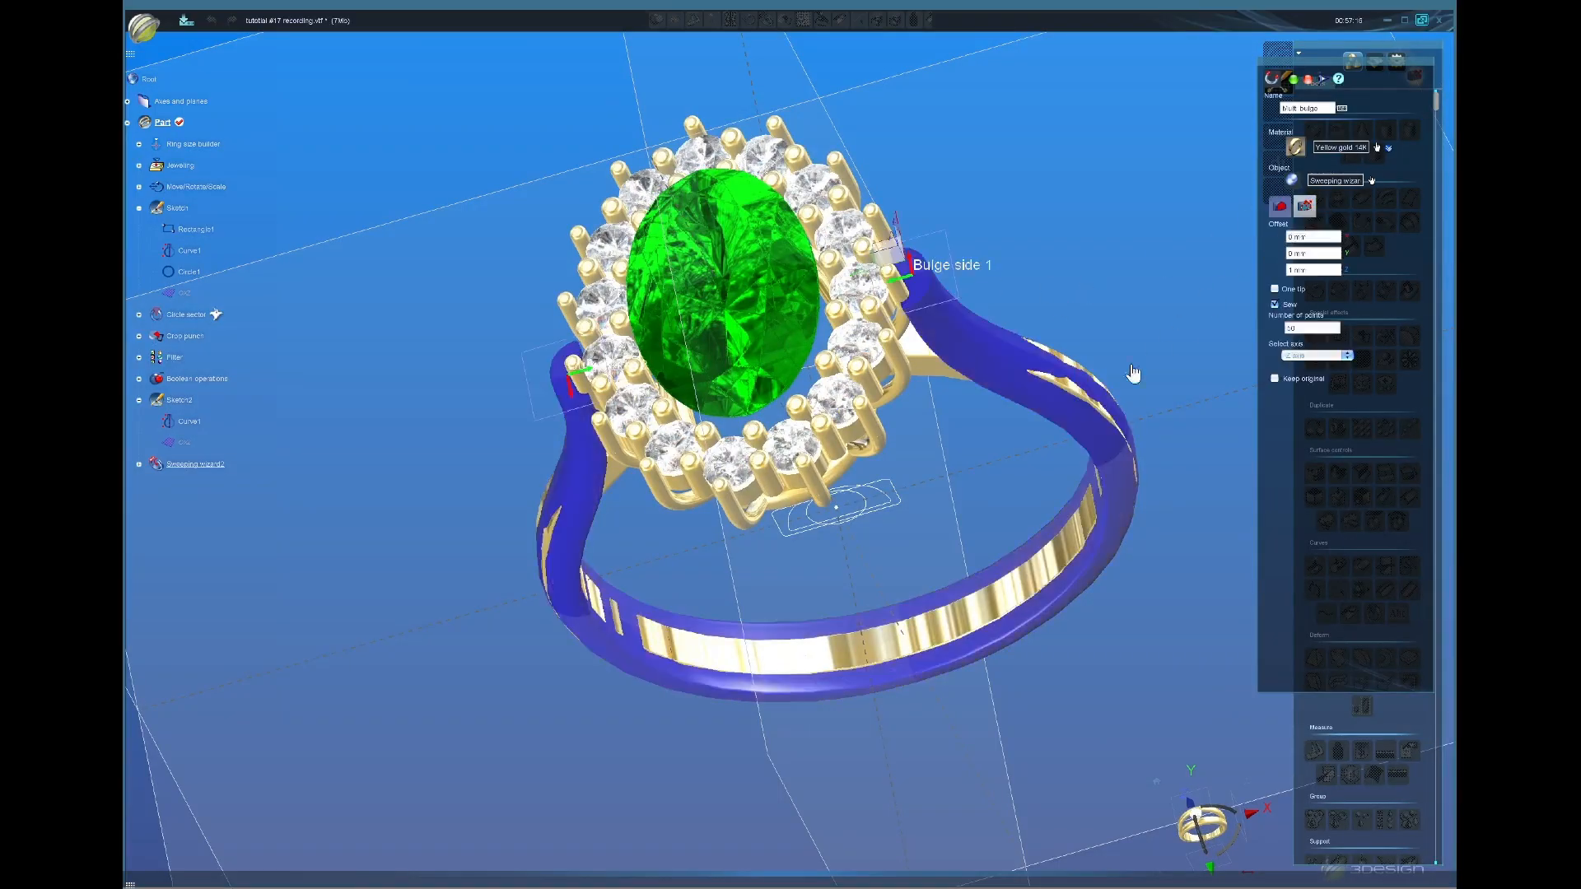
Step: Lower the bulge Offset Z to 0.64 mm
{"action": "middle_click_drag", "start_coordinate": [882, 480], "coordinate": [895, 414]}
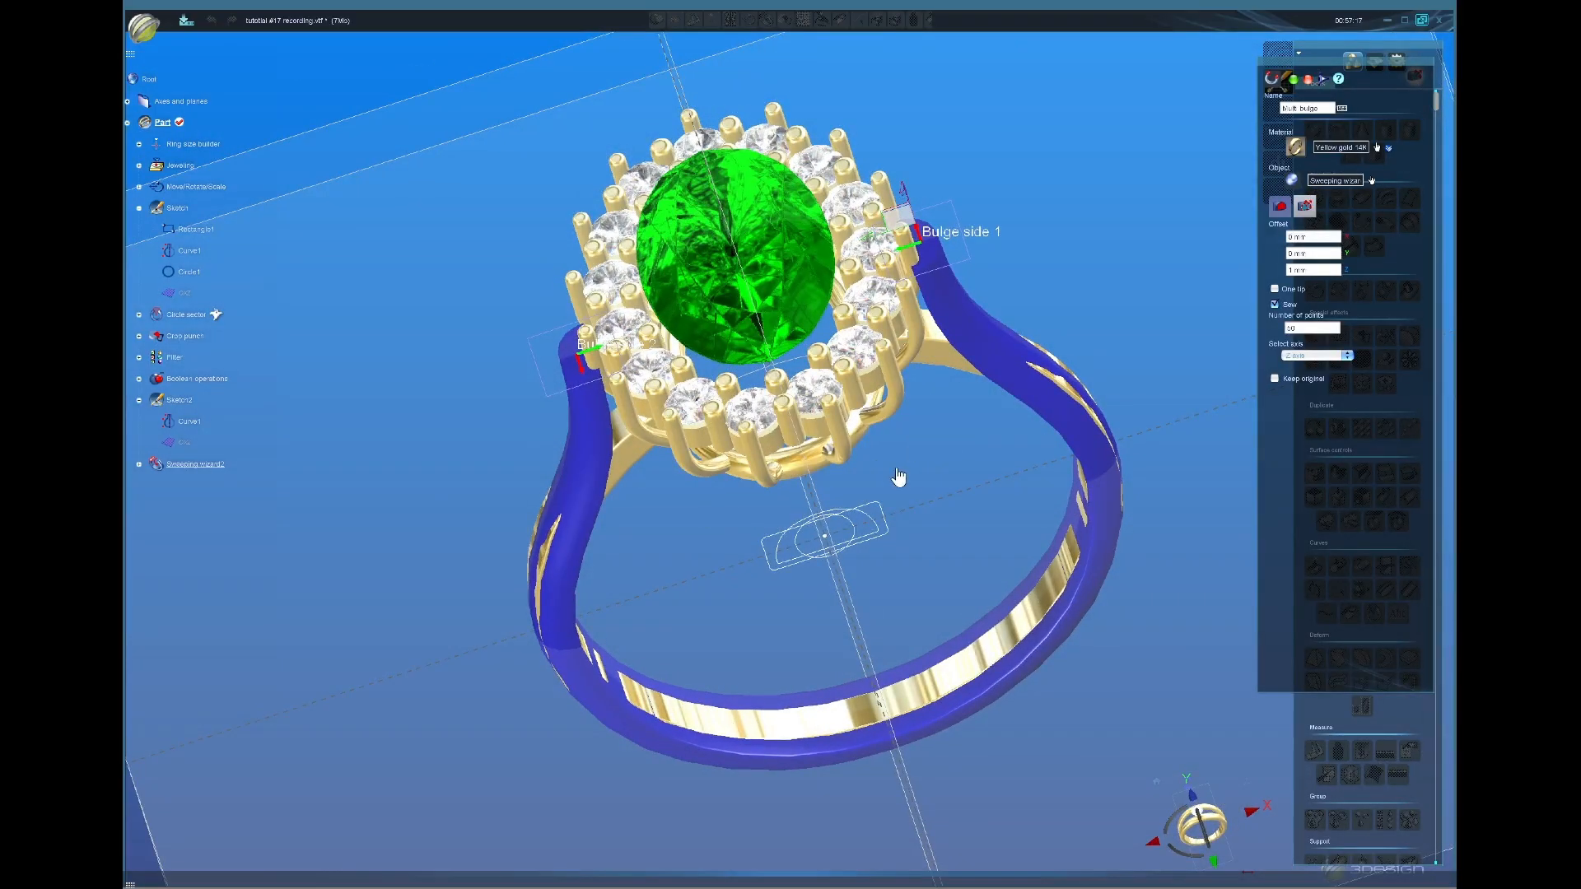
{"action": "mouse_move", "coordinate": [899, 477]}
{"action": "middle_mouse_down"}
{"action": "mouse_move", "coordinate": [971, 476]}
{"action": "mouse_move", "coordinate": [999, 448]}
{"action": "middle_mouse_up"}
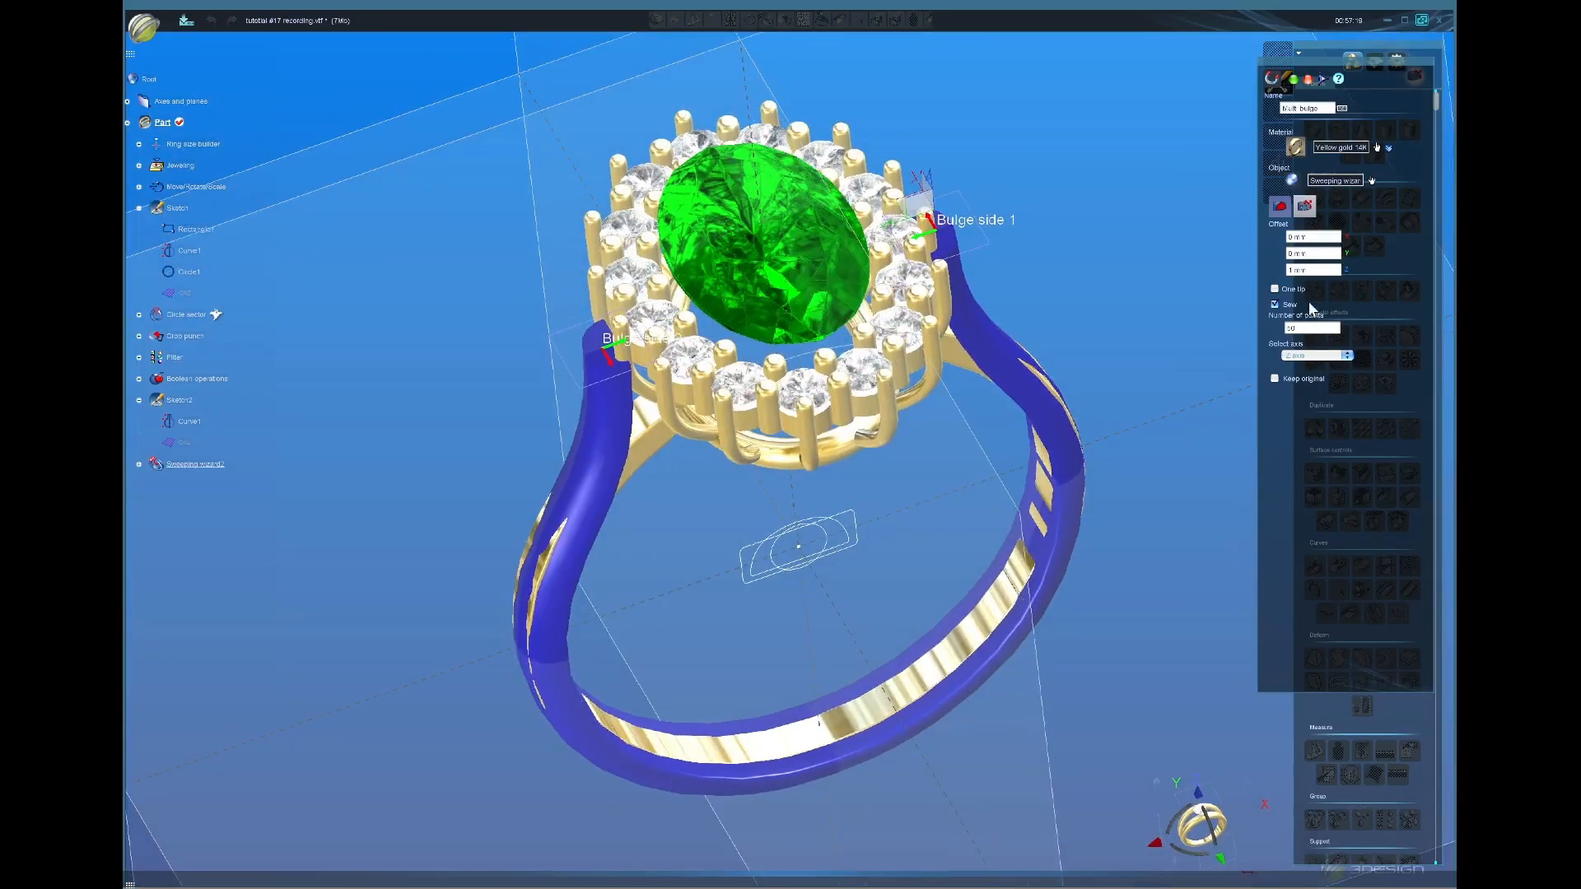
{"action": "middle_click_drag", "start_coordinate": [1037, 359], "coordinate": [1013, 278]}
{"action": "mouse_move", "coordinate": [725, 461]}
{"action": "middle_mouse_down"}
{"action": "mouse_move", "coordinate": [650, 300]}
{"action": "mouse_move", "coordinate": [911, 417]}
{"action": "mouse_move", "coordinate": [812, 430]}
{"action": "mouse_move", "coordinate": [832, 402]}
{"action": "middle_mouse_up"}
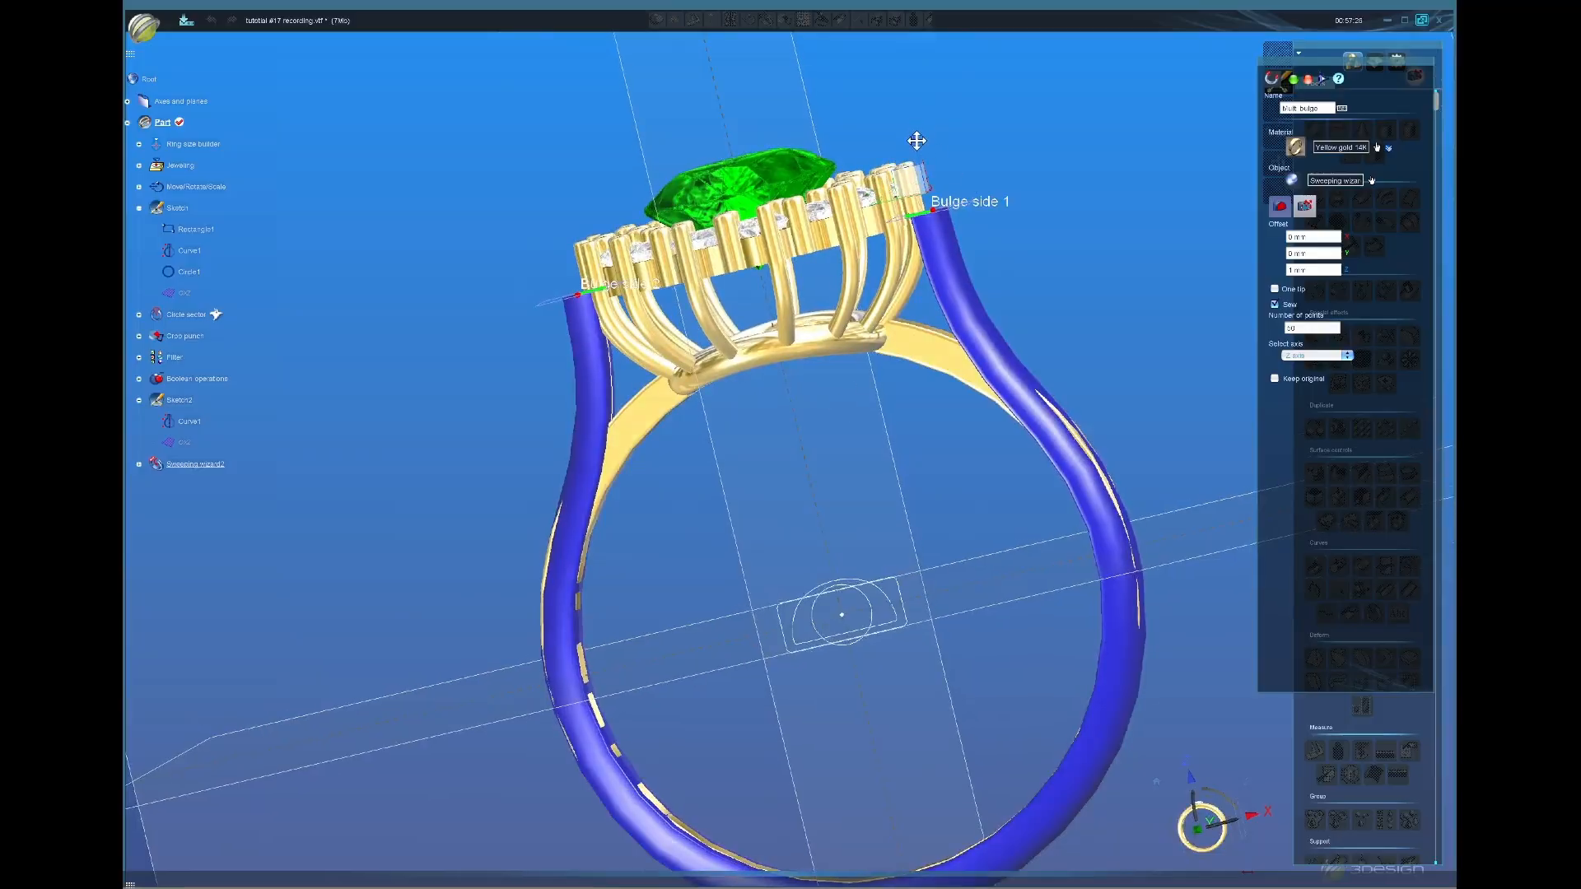
{"action": "left_click_drag", "start_coordinate": [916, 140], "coordinate": [917, 155]}
{"action": "scroll", "coordinate": [700, 568], "scroll_direction": "down", "scroll_amount": 5}
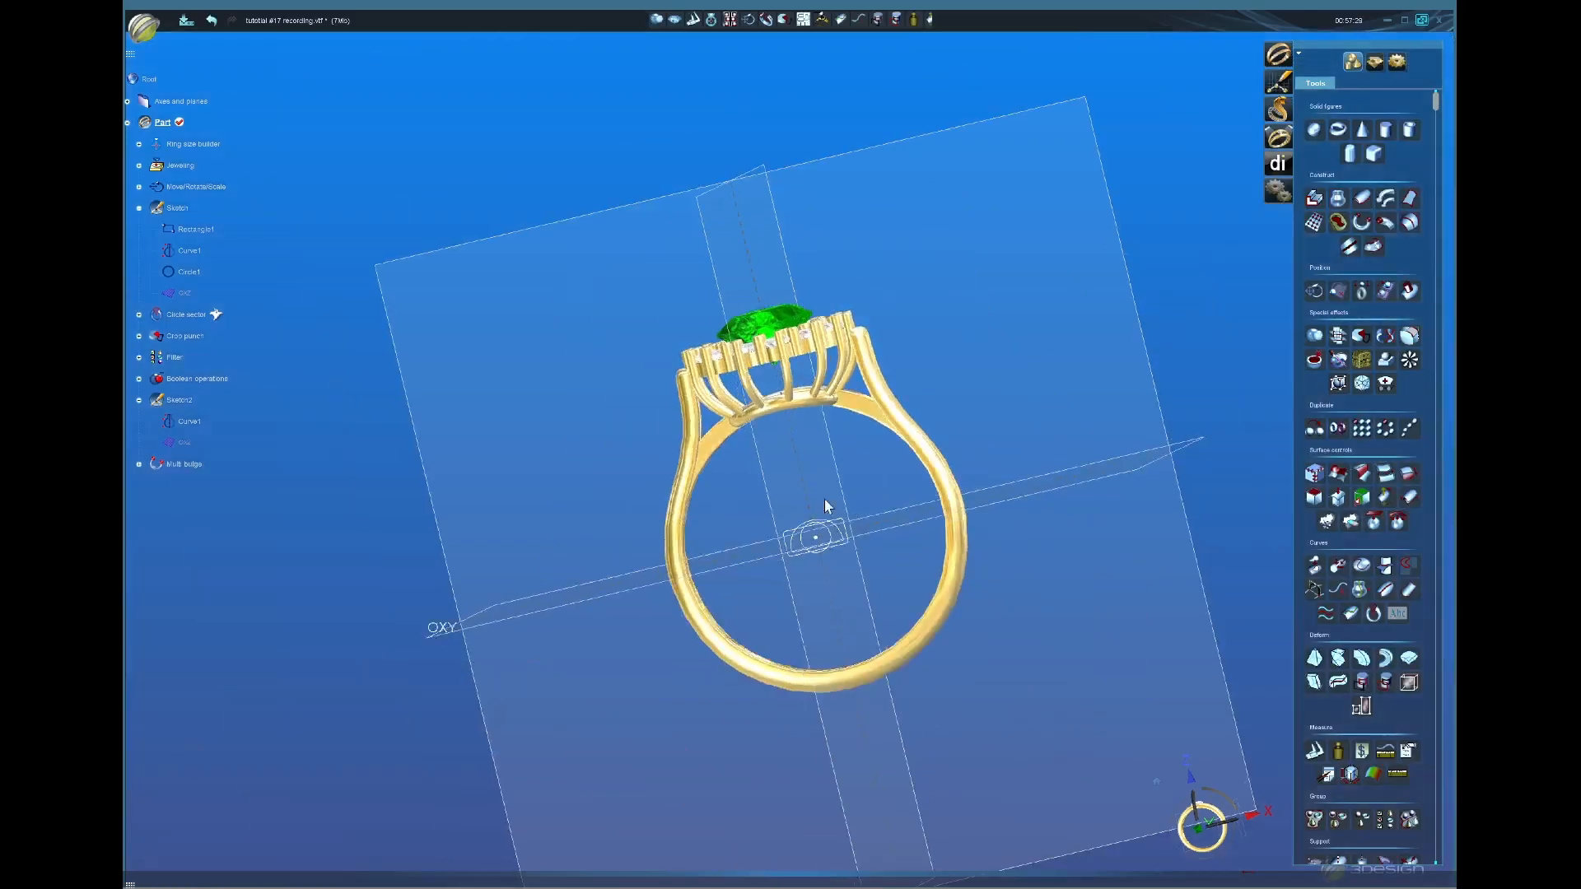
{"action": "middle_click_drag", "start_coordinate": [824, 501], "coordinate": [763, 485]}
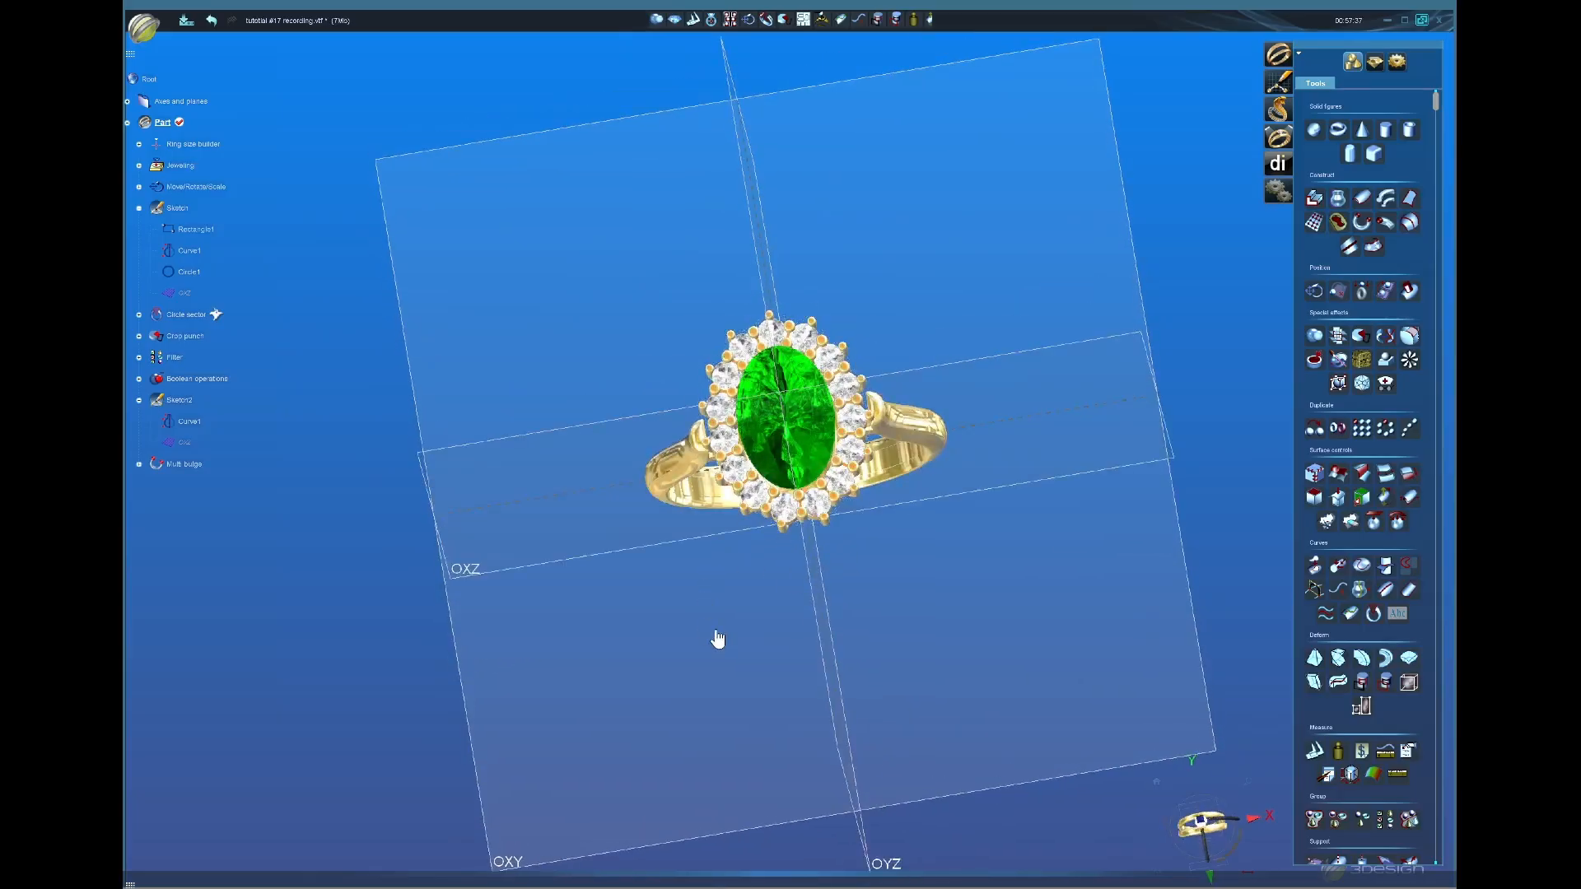
{"action": "middle_click_drag", "start_coordinate": [717, 639], "coordinate": [800, 443]}
{"action": "middle_click_drag", "start_coordinate": [917, 413], "coordinate": [865, 695]}
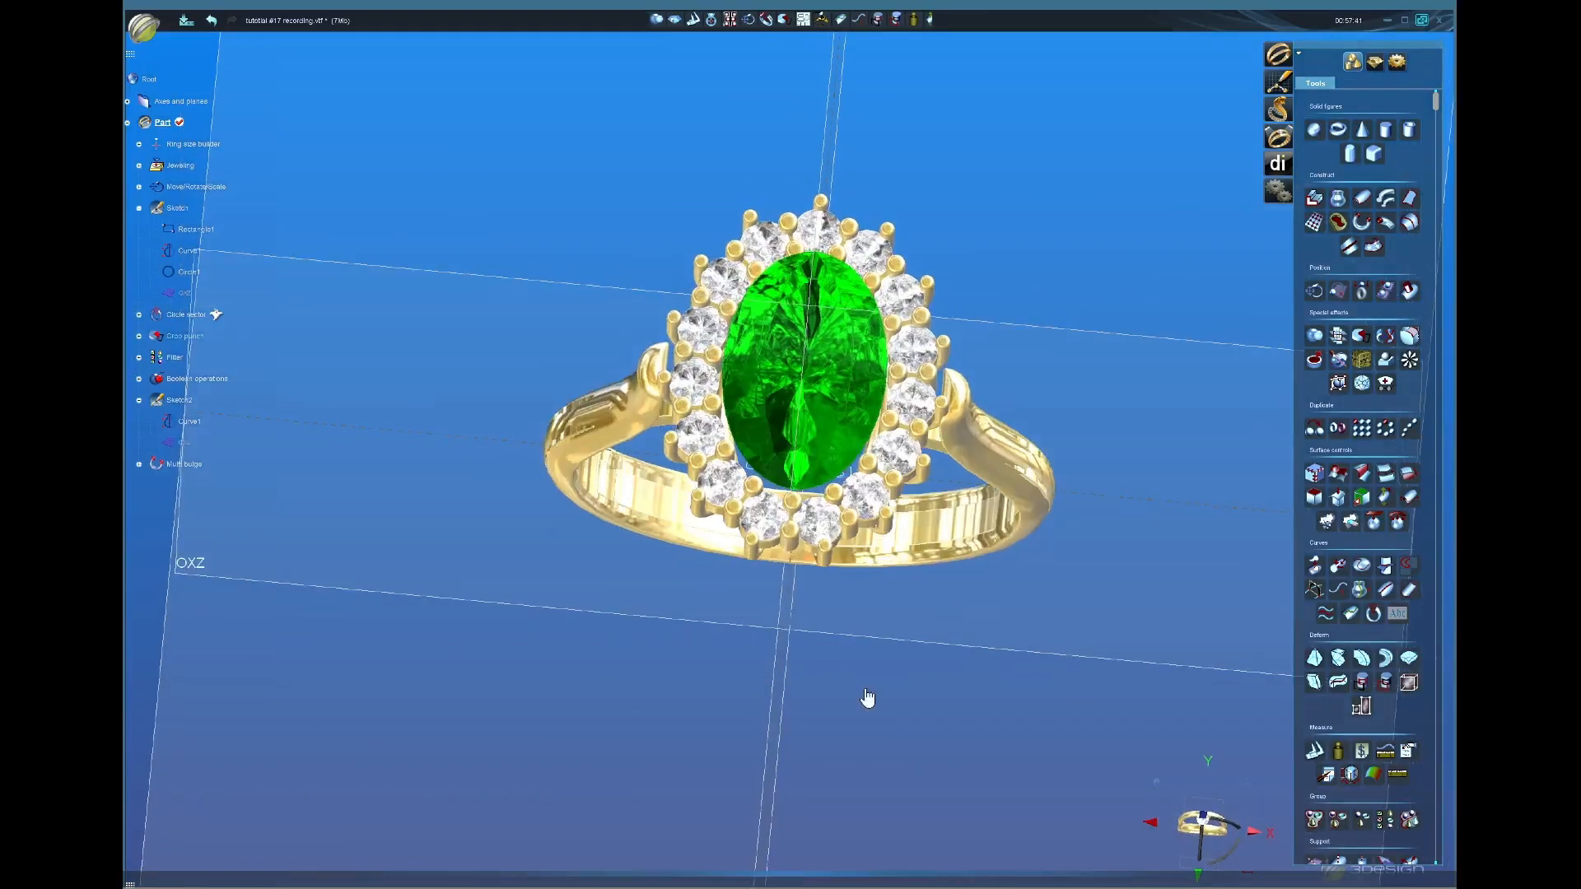
{"action": "left_click", "coordinate": [1217, 836]}
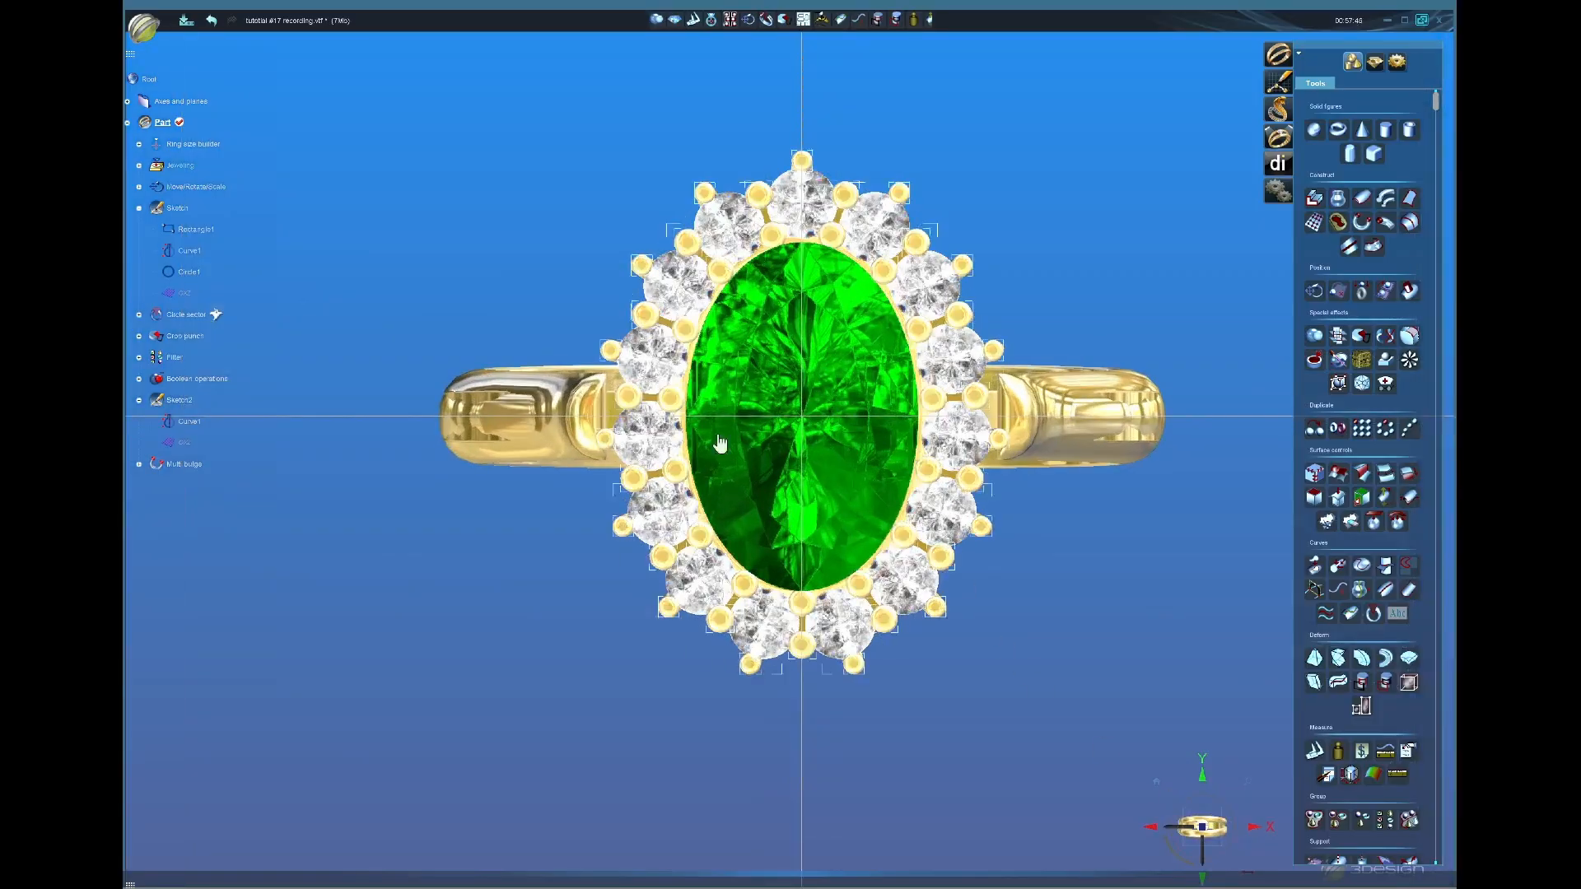
{"action": "scroll", "coordinate": [1023, 401], "scroll_direction": "up", "scroll_amount": 2}
{"action": "left_click", "coordinate": [991, 455]}
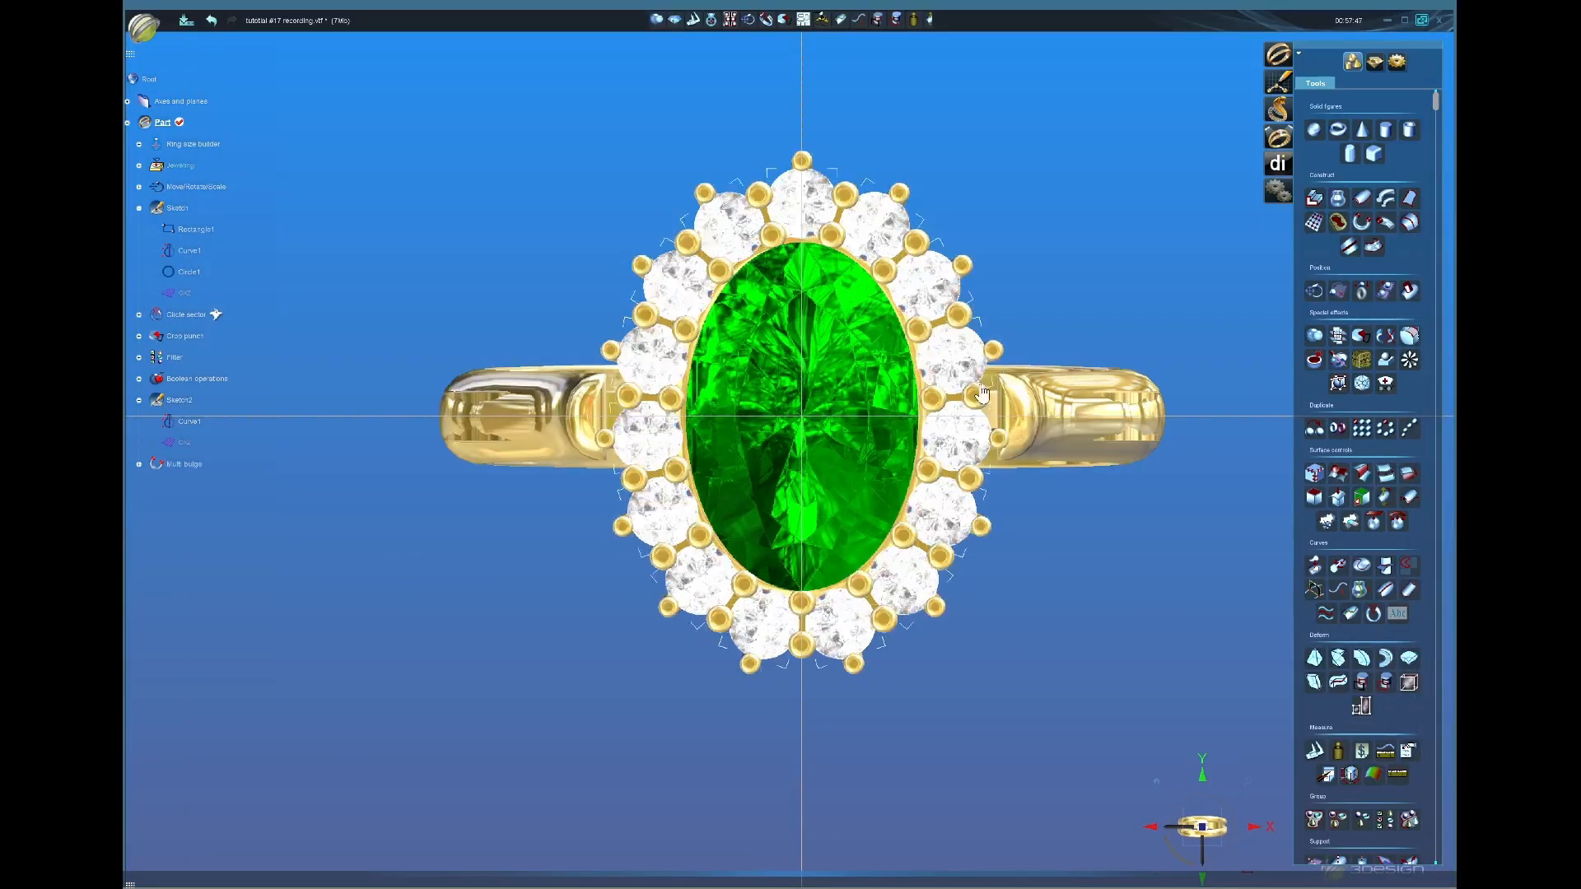
{"action": "left_click", "coordinate": [993, 458]}
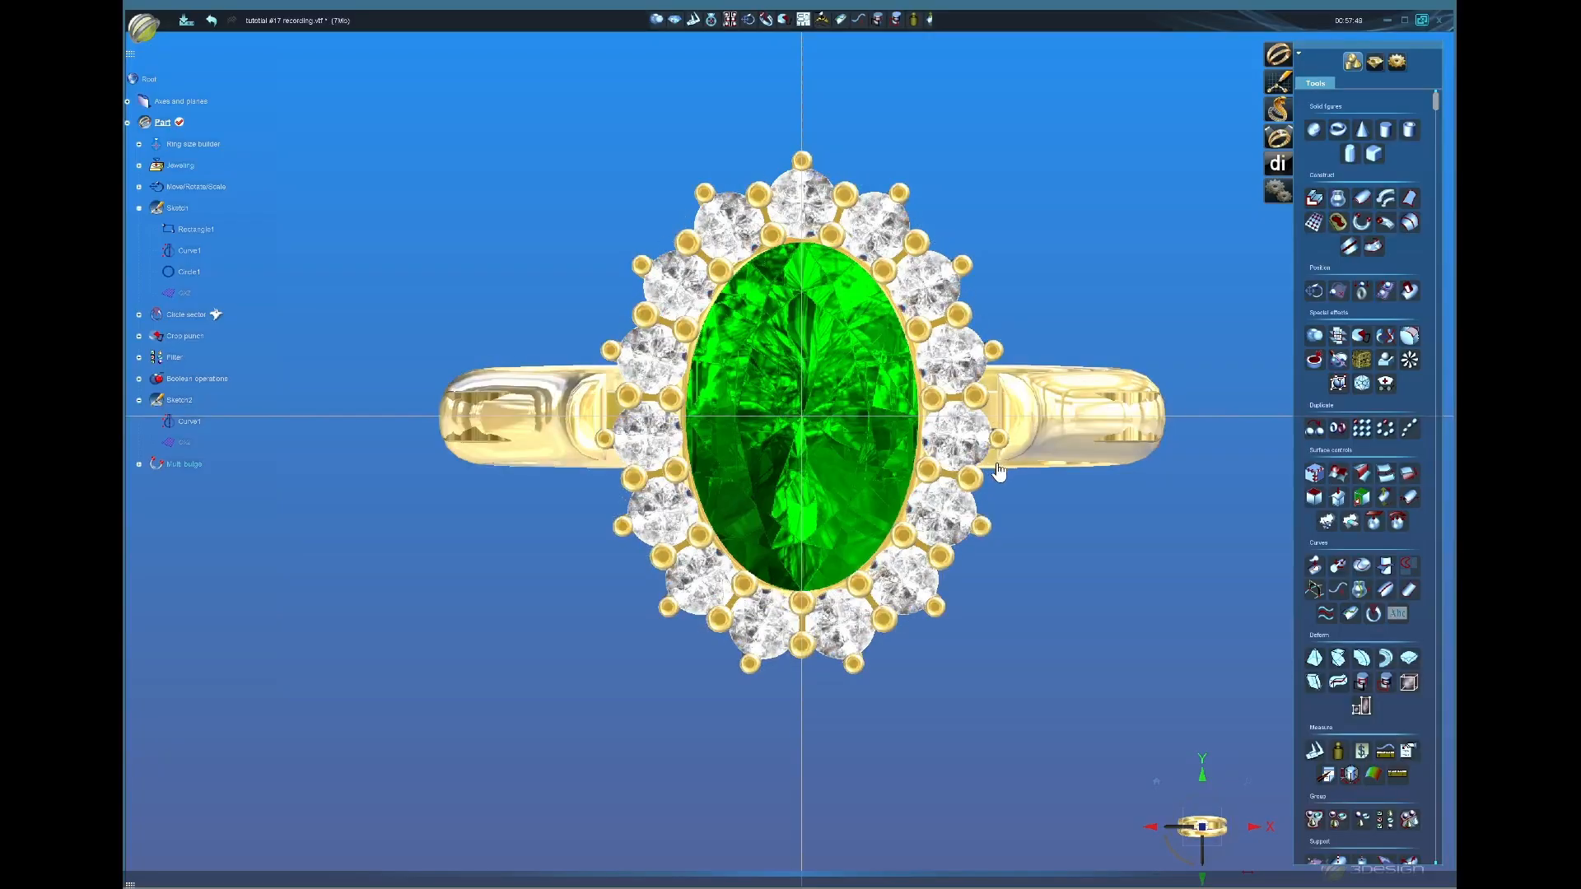
{"action": "left_click", "coordinate": [1000, 459]}
{"action": "left_click", "coordinate": [1001, 458]}
Step: Expand the Filter group and reopen the Wire cluster for editing
{"action": "left_click", "coordinate": [671, 474]}
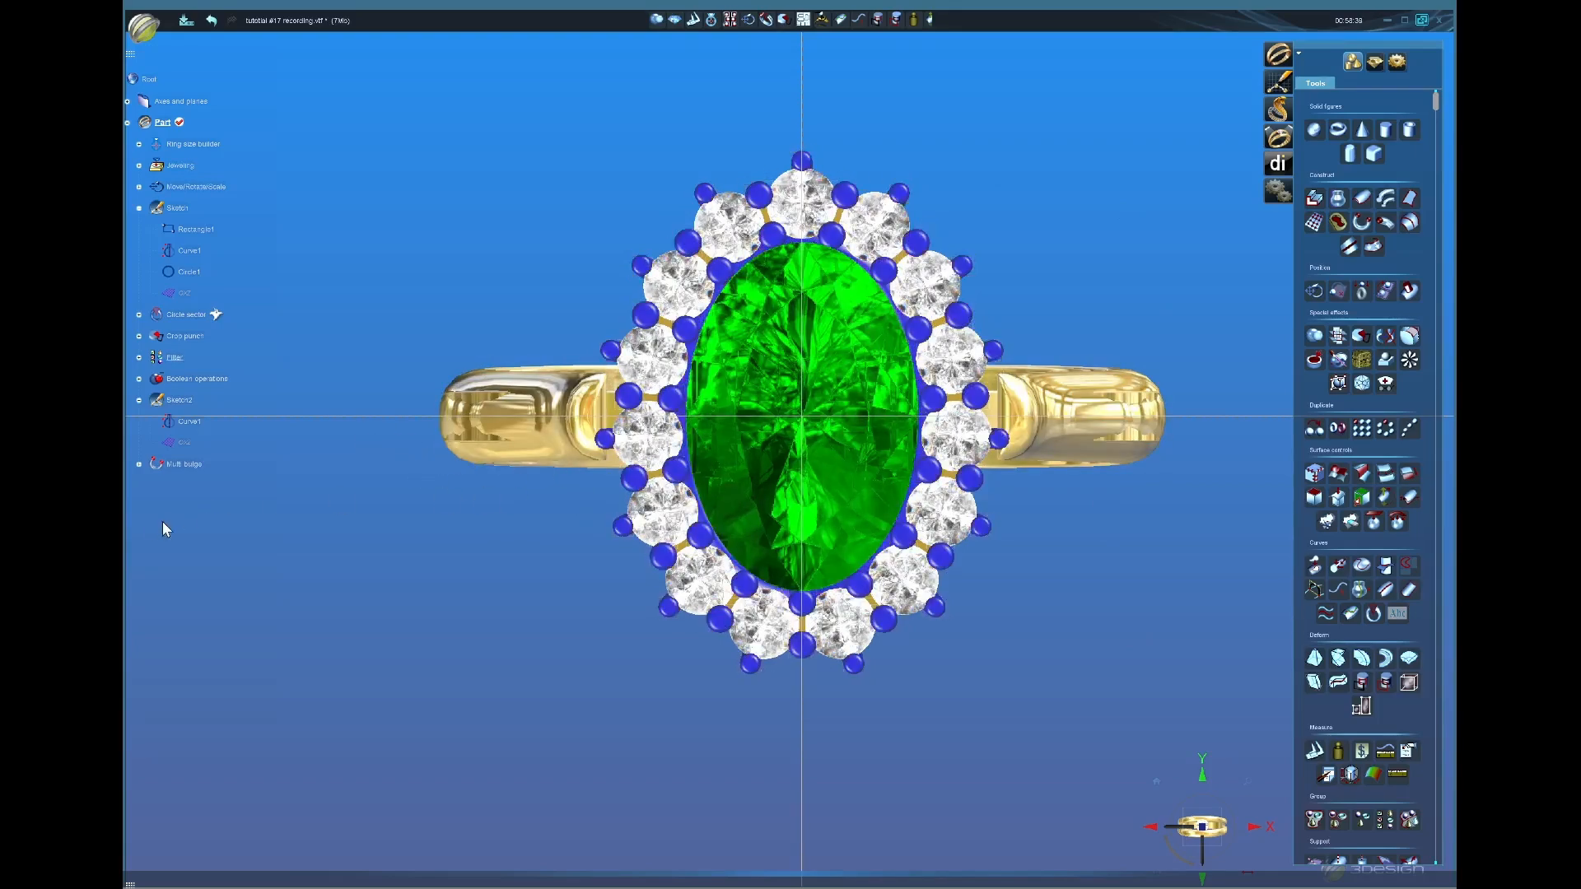
{"action": "left_click", "coordinate": [138, 359]}
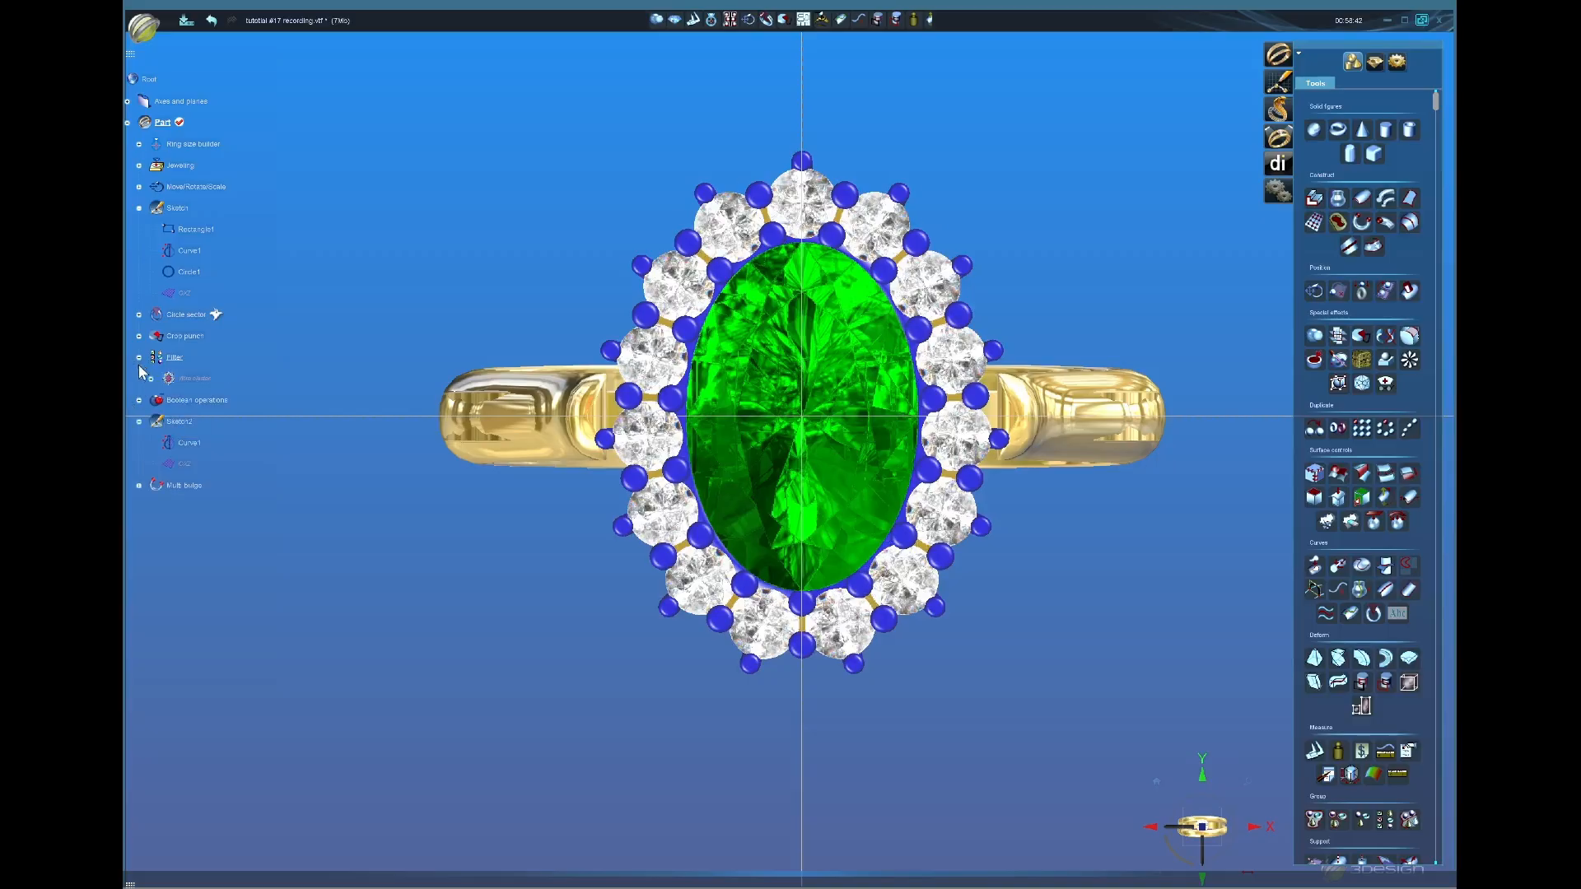
{"action": "double_click", "coordinate": [198, 381]}
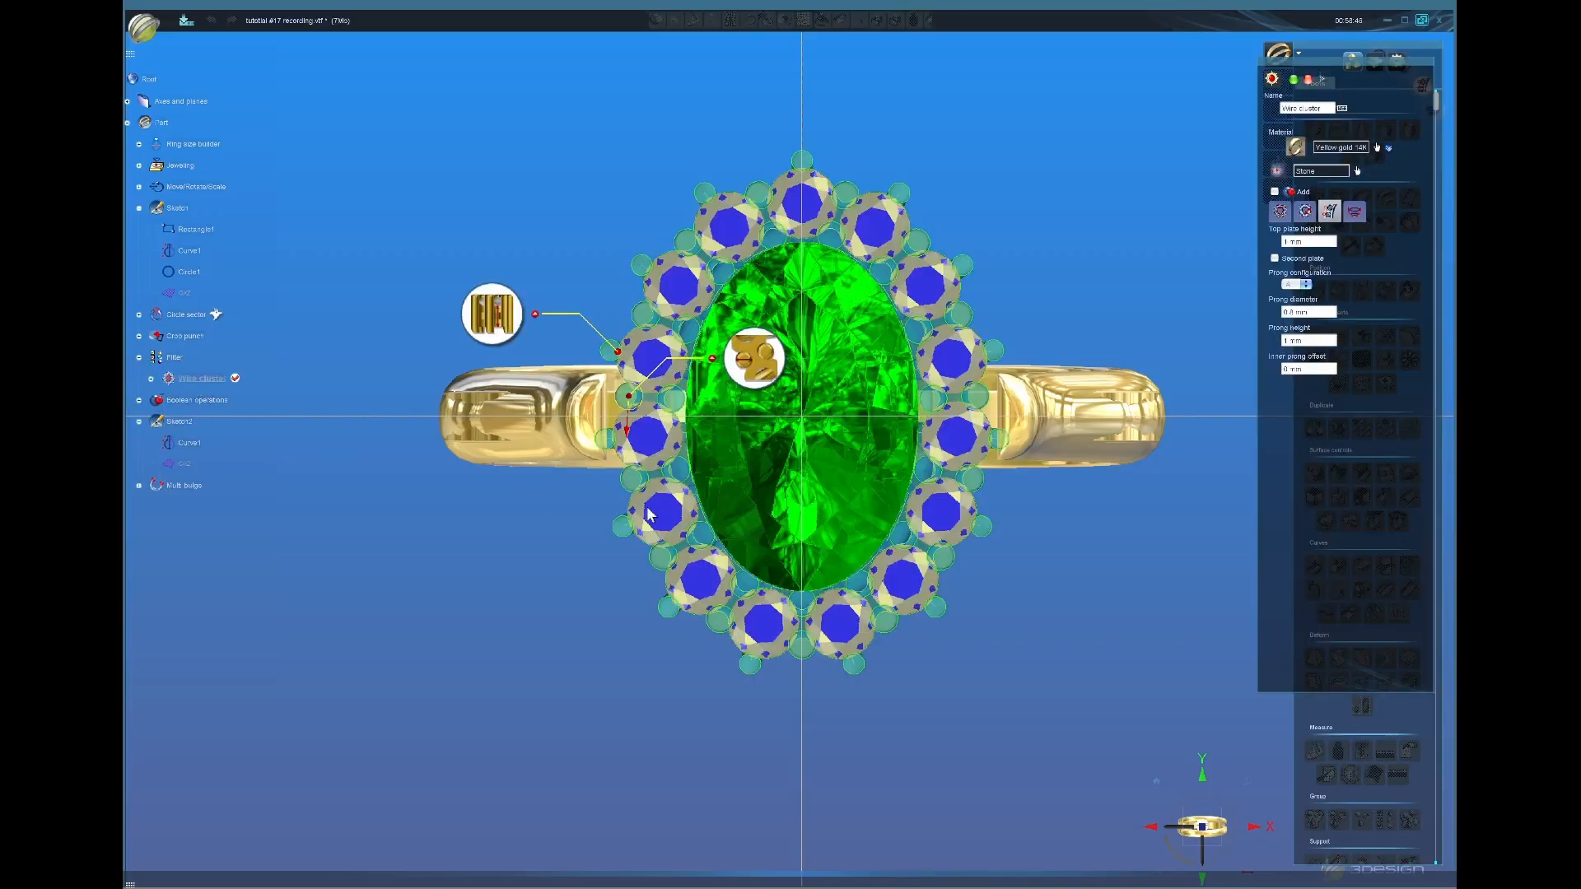
{"action": "scroll", "coordinate": [865, 387], "scroll_direction": "up", "scroll_amount": 4}
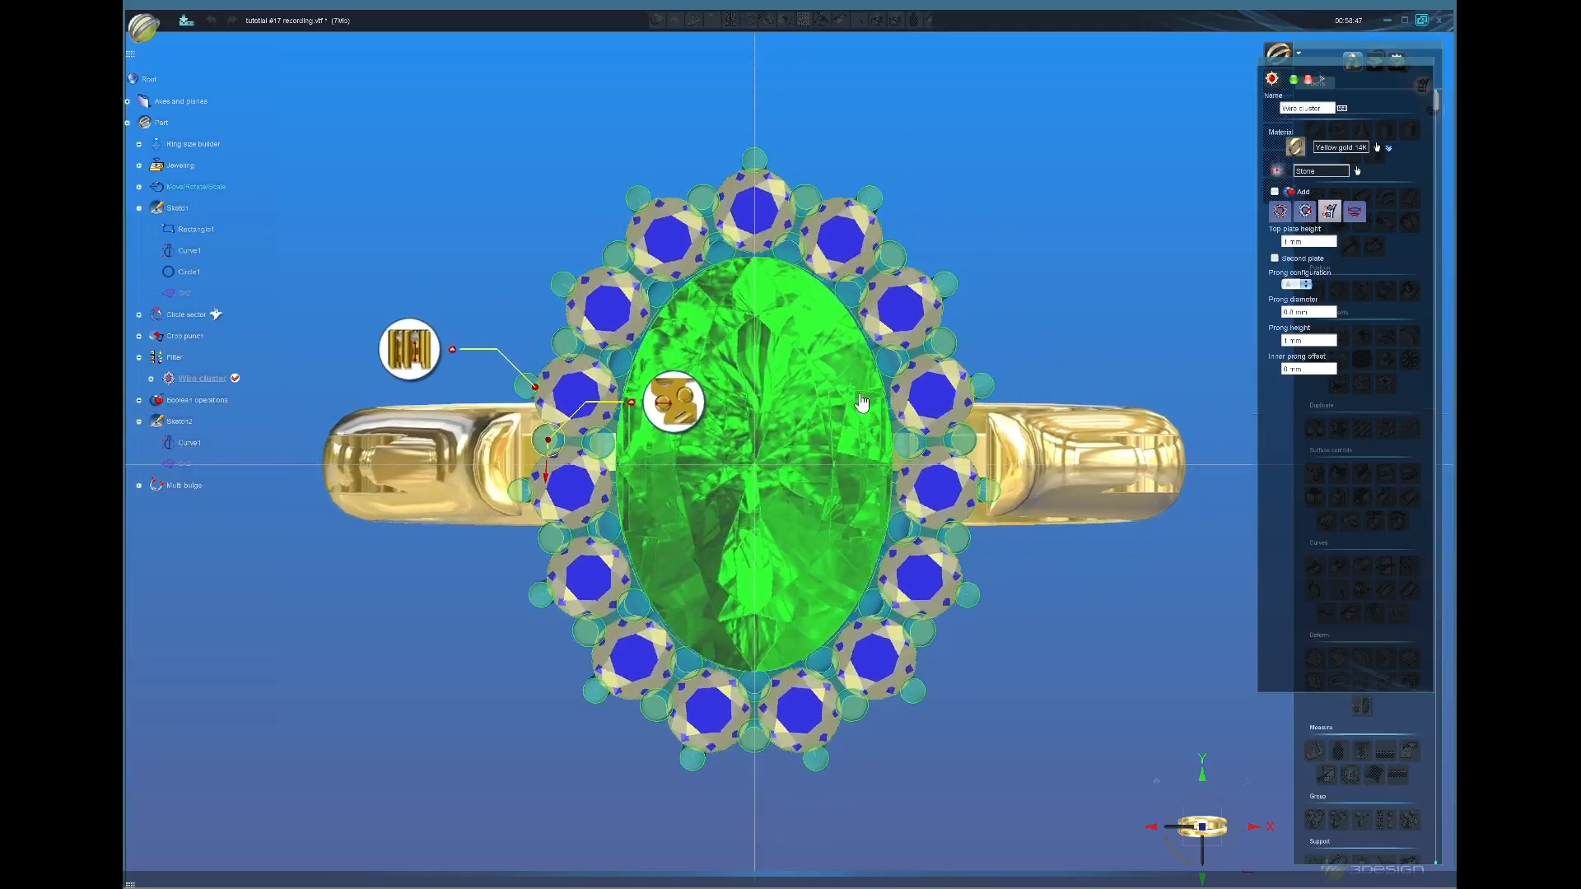
{"action": "scroll", "coordinate": [862, 402], "scroll_direction": "up", "scroll_amount": 2}
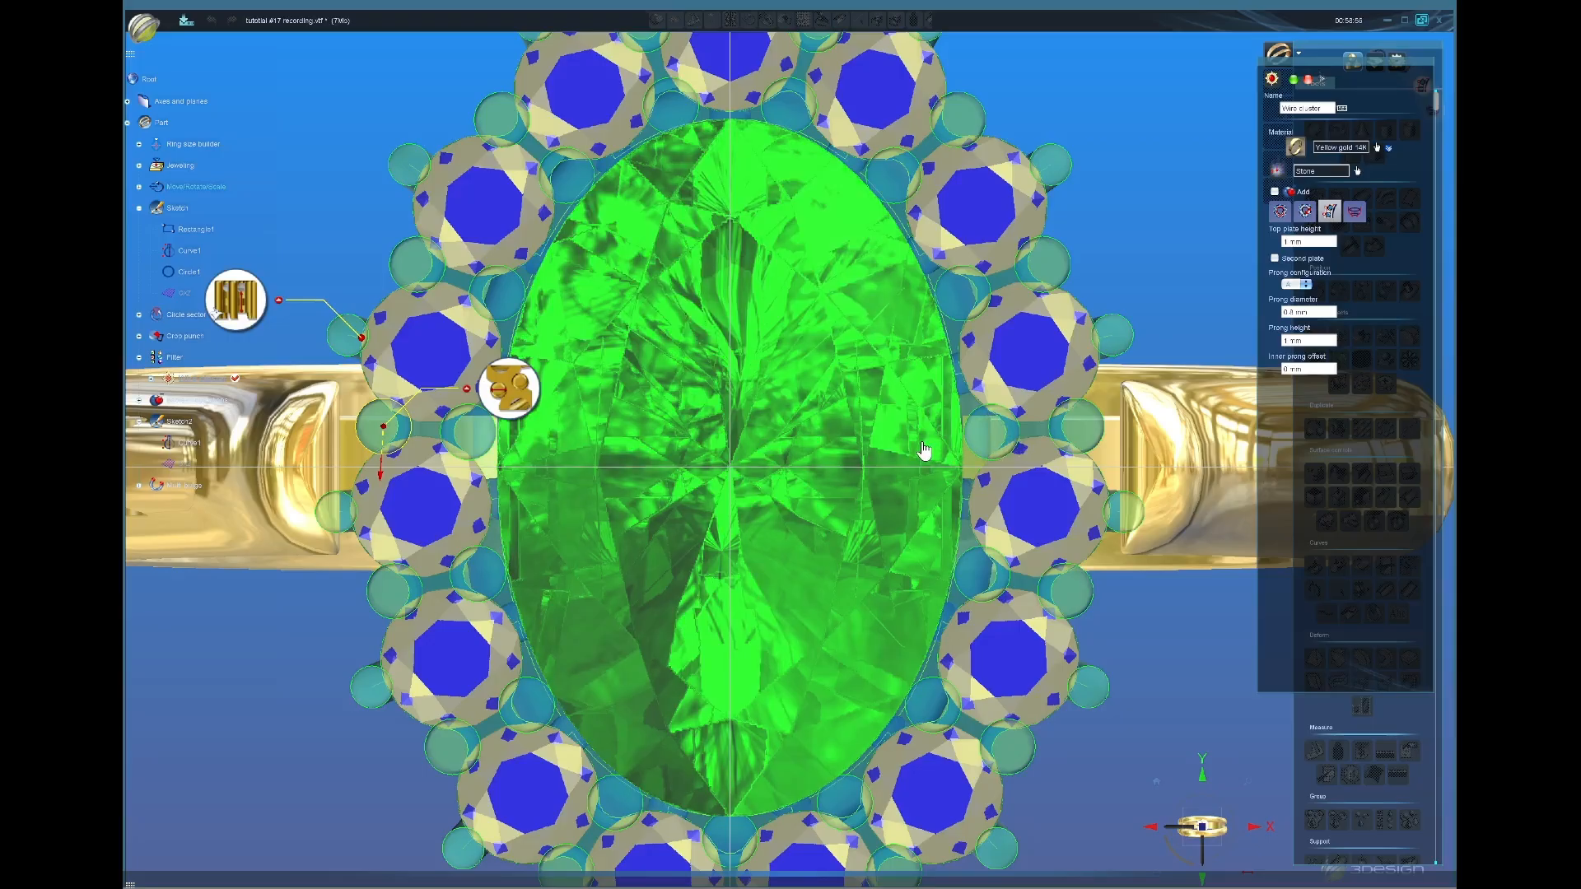
{"action": "scroll", "coordinate": [922, 388], "scroll_direction": "down", "scroll_amount": 2}
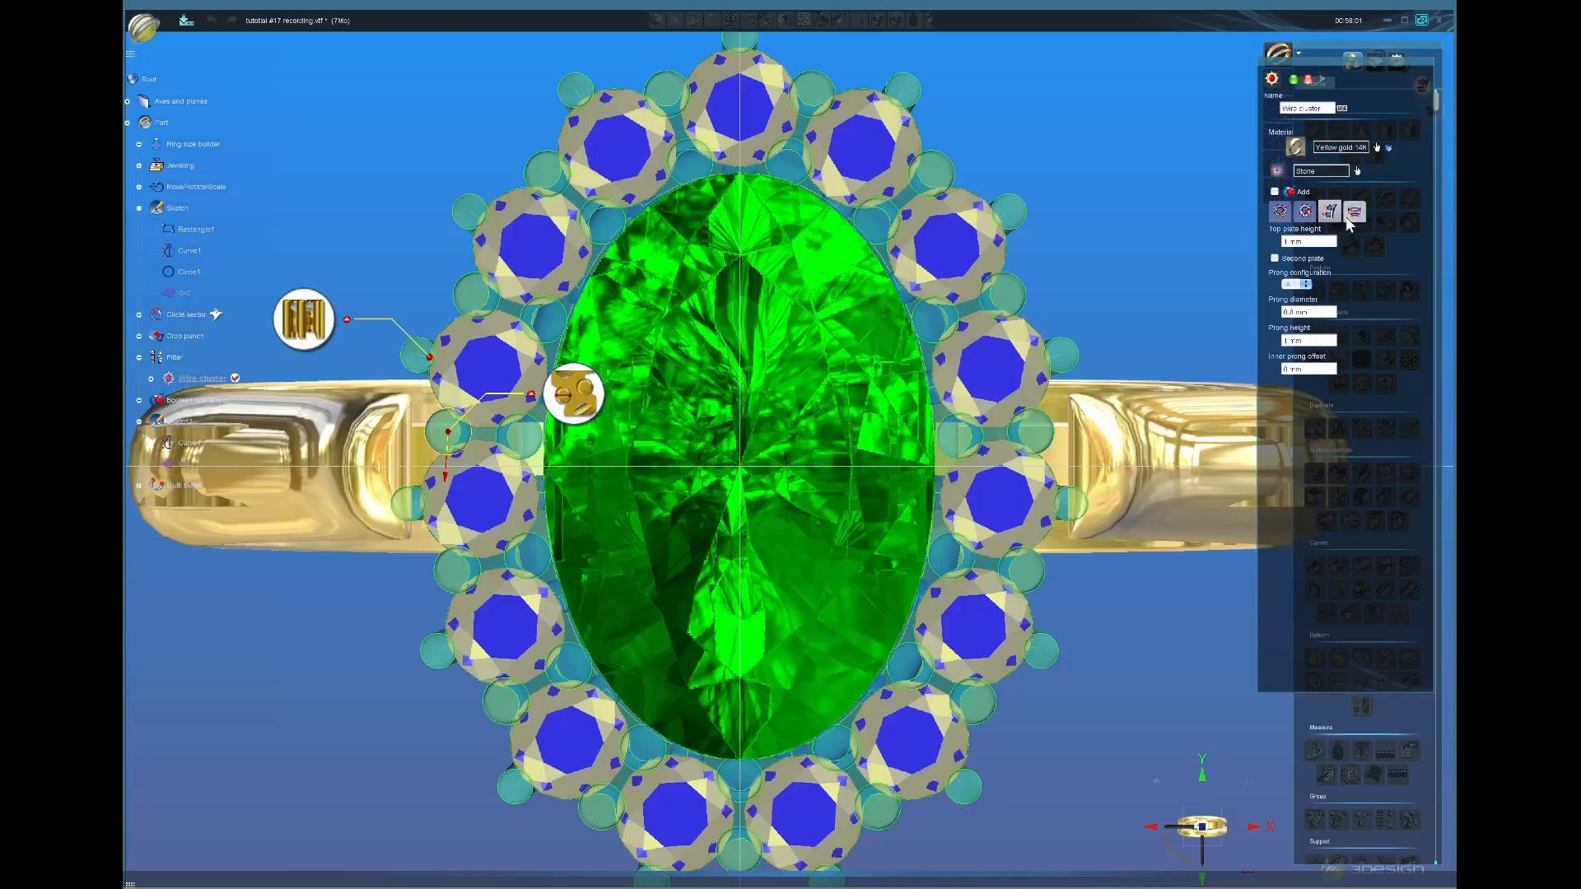
Step: Slightly shrink the halo's stone outline around the emerald
{"action": "left_click", "coordinate": [1279, 214]}
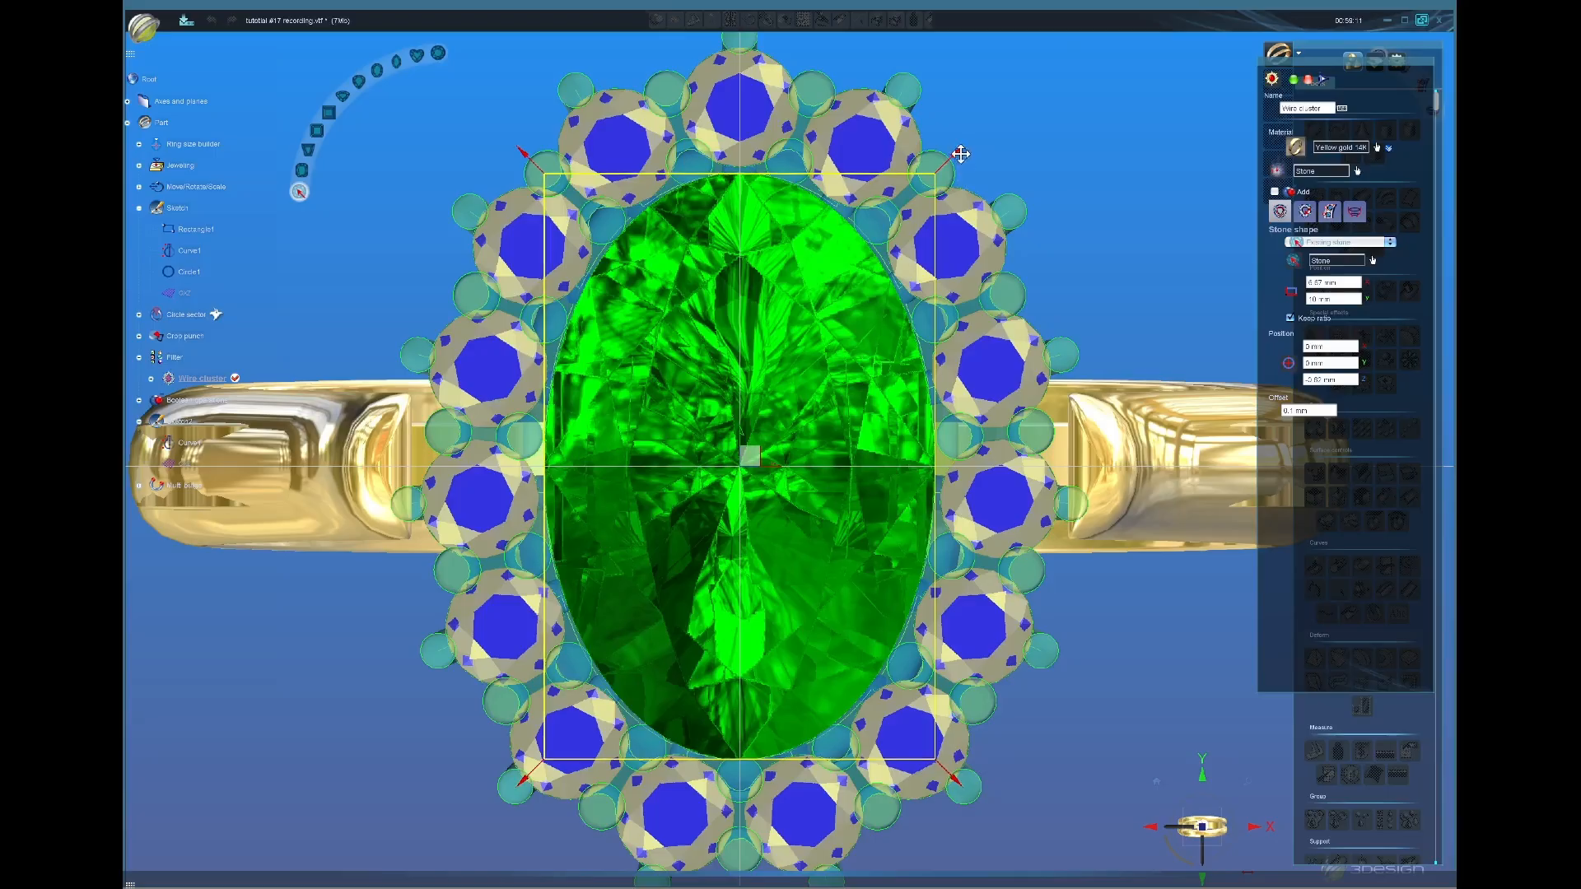
{"action": "left_click_drag", "start_coordinate": [956, 151], "coordinate": [958, 163]}
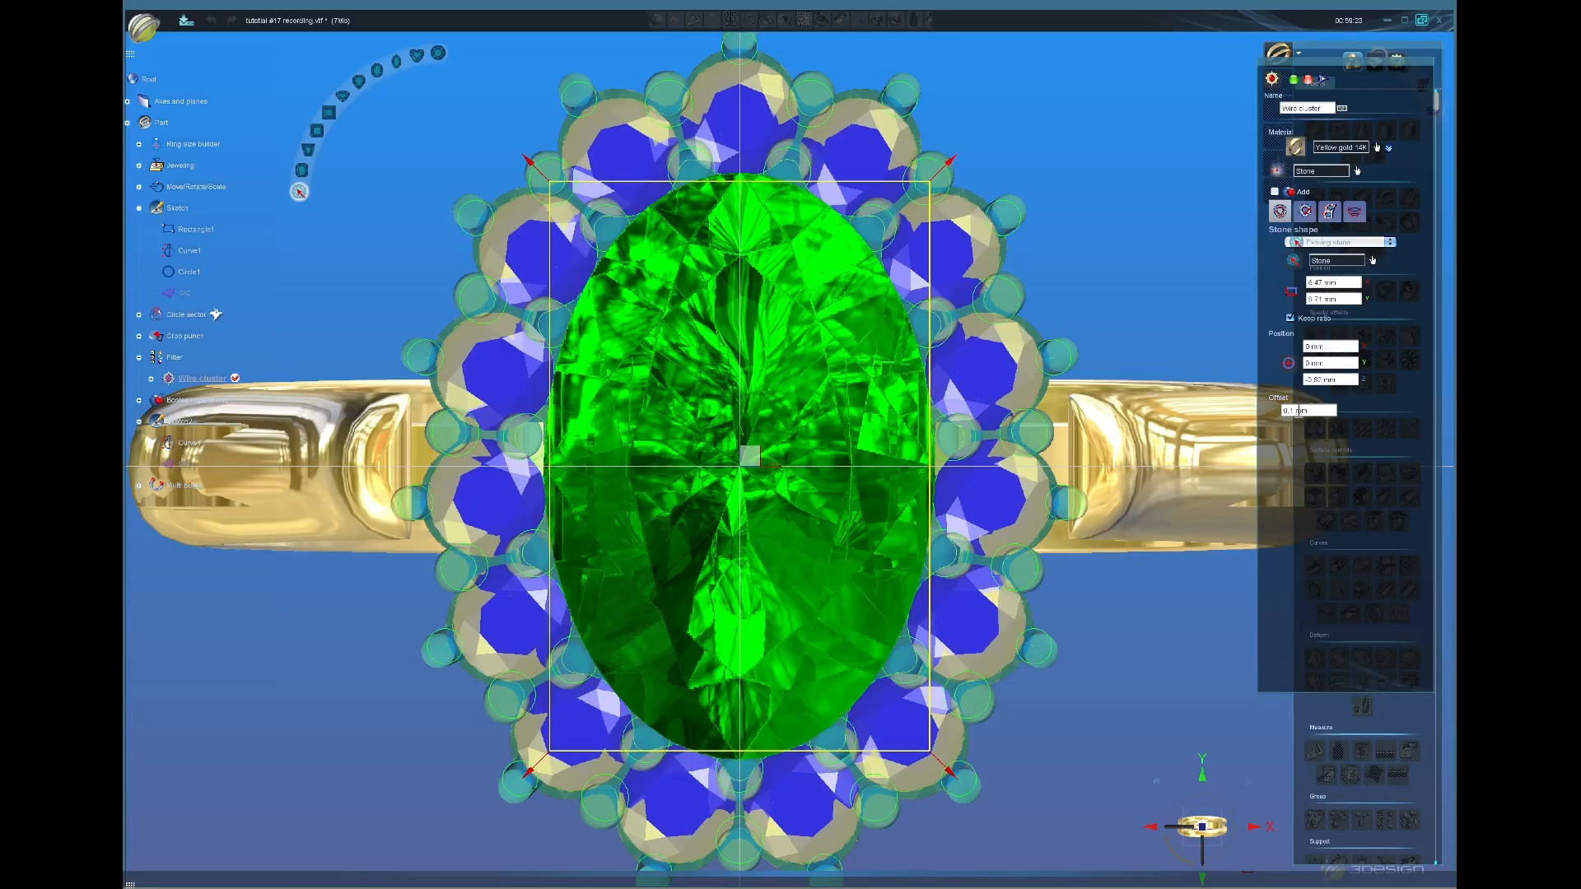
{"action": "left_click", "coordinate": [1330, 216]}
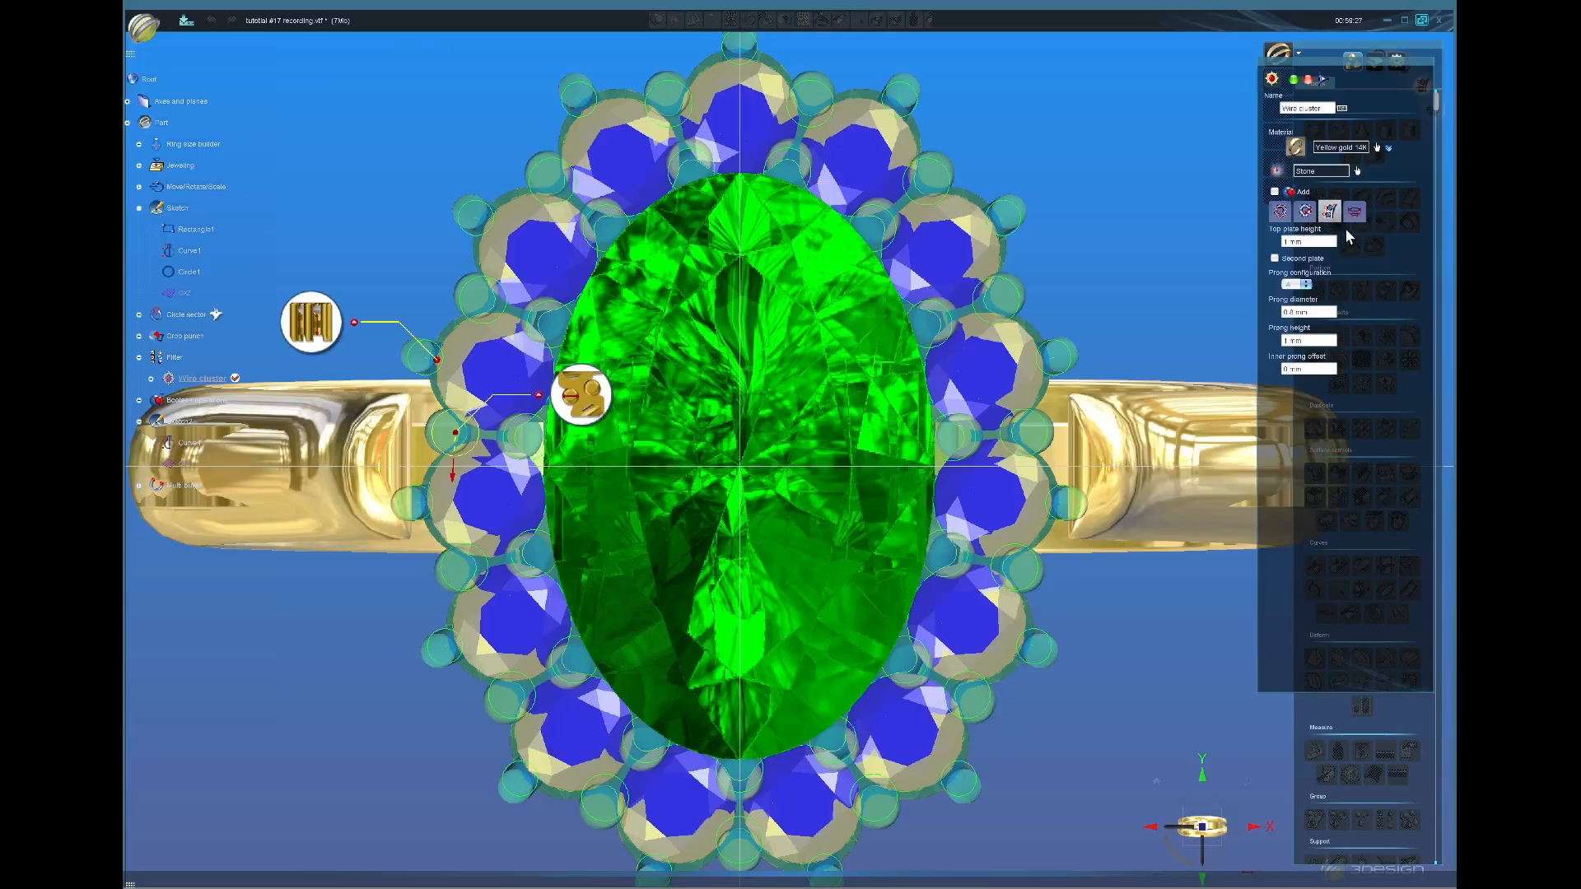
Step: Change the halo stone count from 15 to 14 and apply the wire cluster
{"action": "left_click", "coordinate": [1304, 212]}
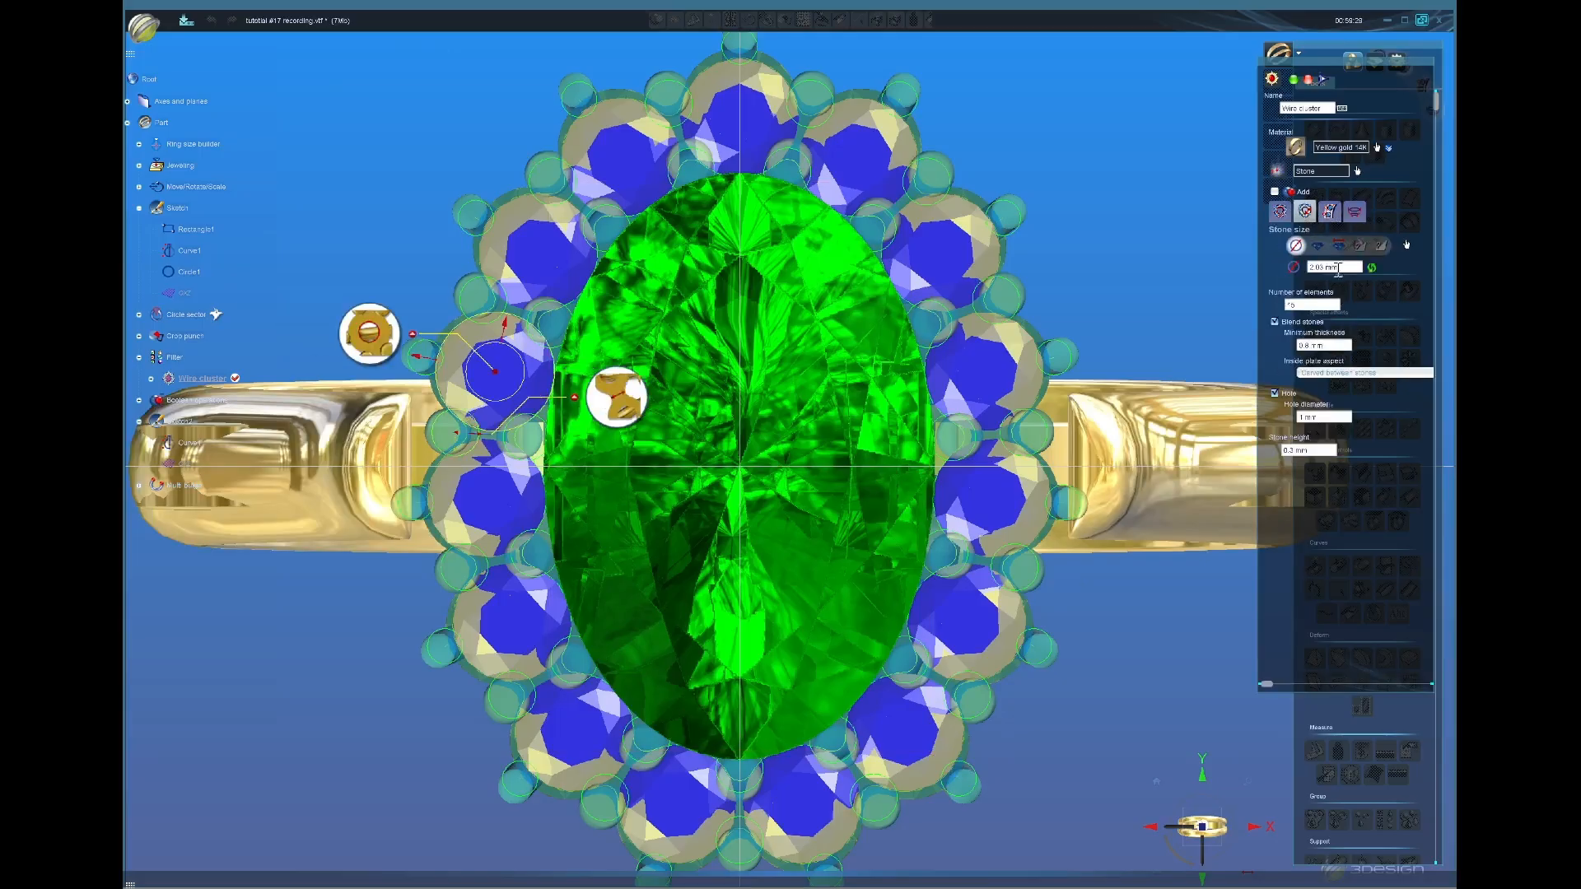
{"action": "left_click", "coordinate": [1328, 305]}
{"action": "type", "text": "14"}
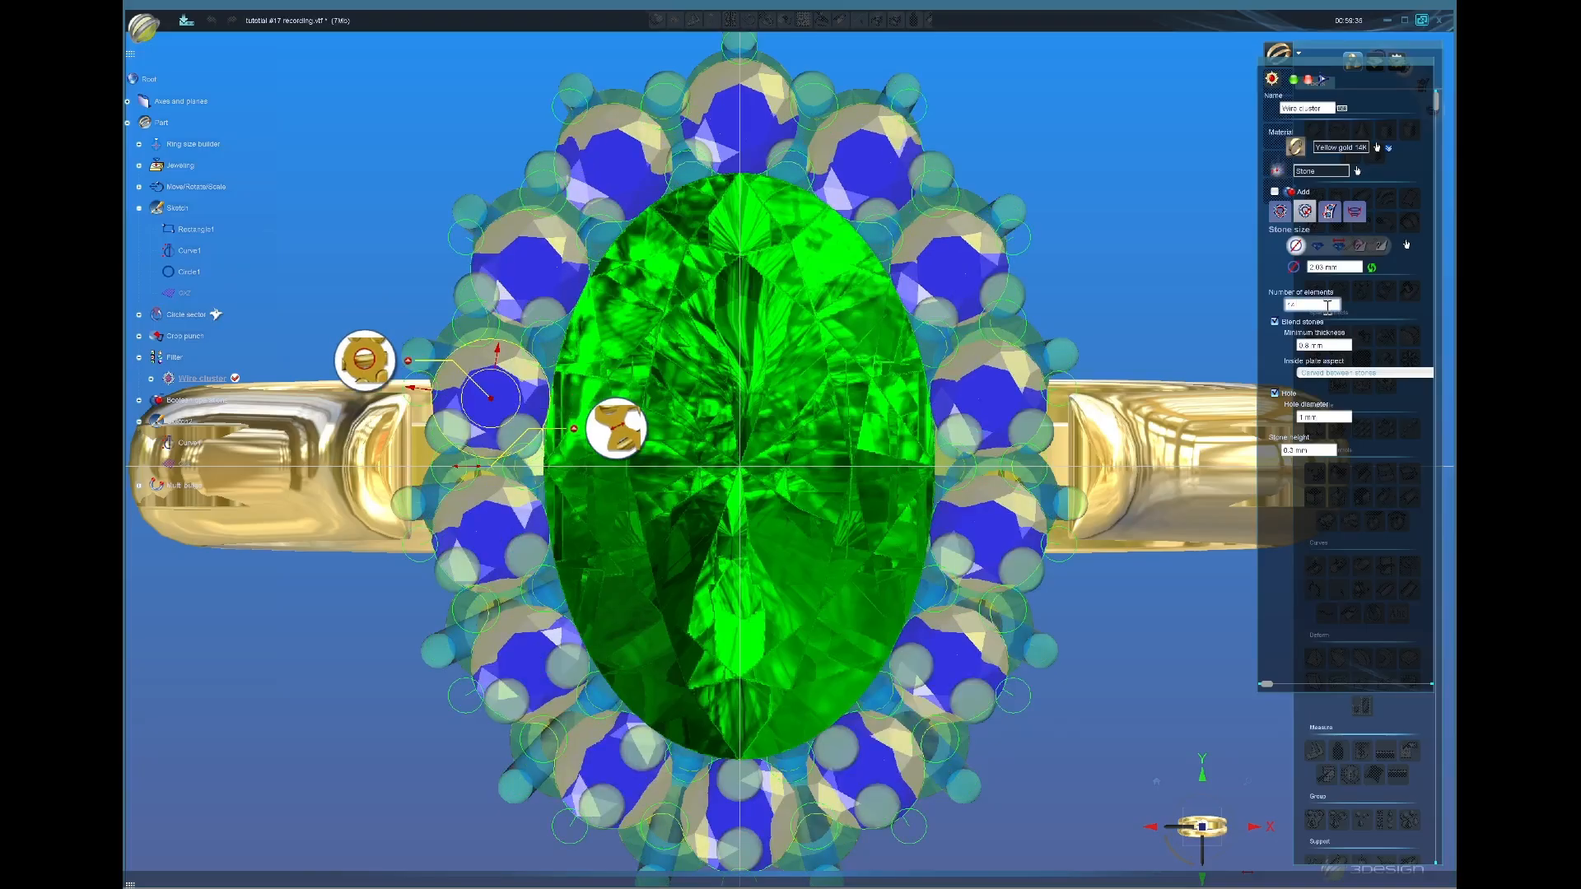
{"action": "scroll", "coordinate": [889, 565], "scroll_direction": "down", "scroll_amount": 3}
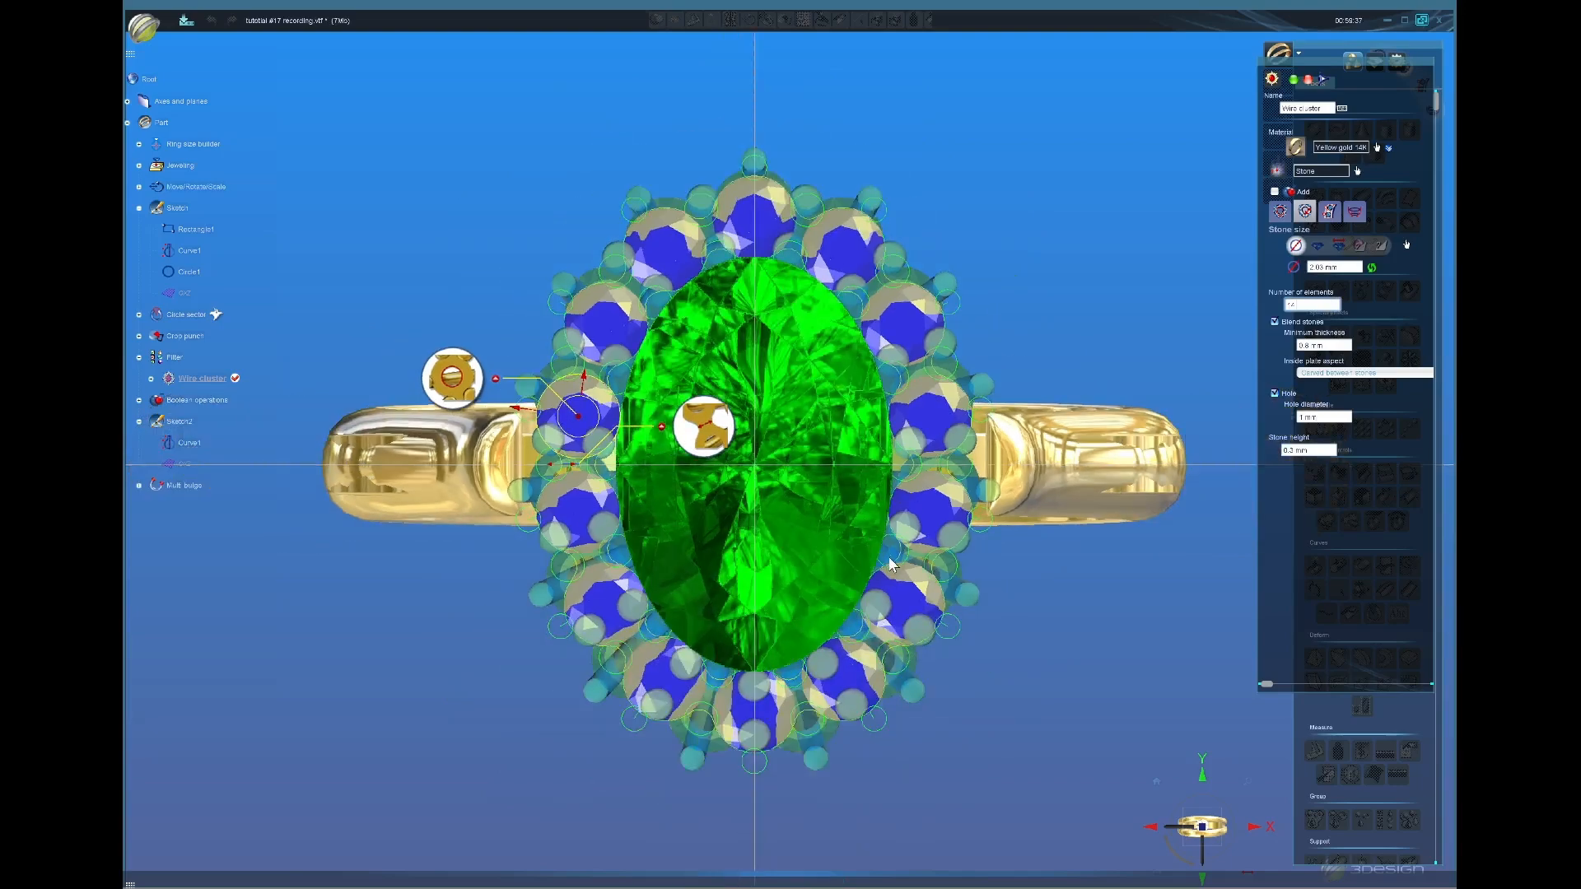
{"action": "scroll", "coordinate": [966, 579], "scroll_direction": "up", "scroll_amount": 2}
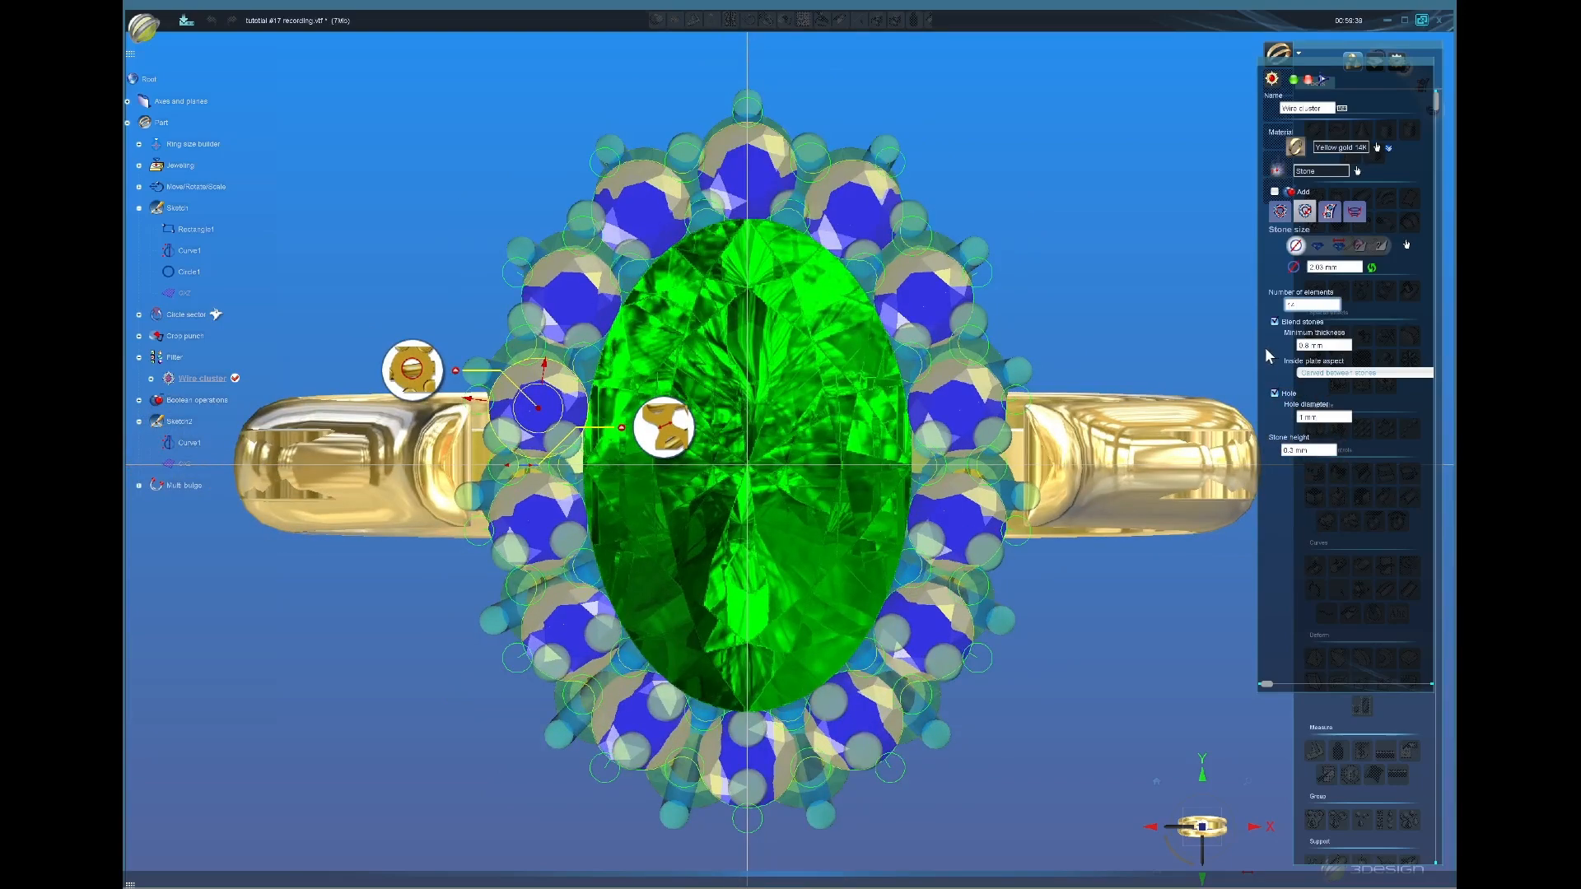
{"action": "left_click", "coordinate": [1294, 82]}
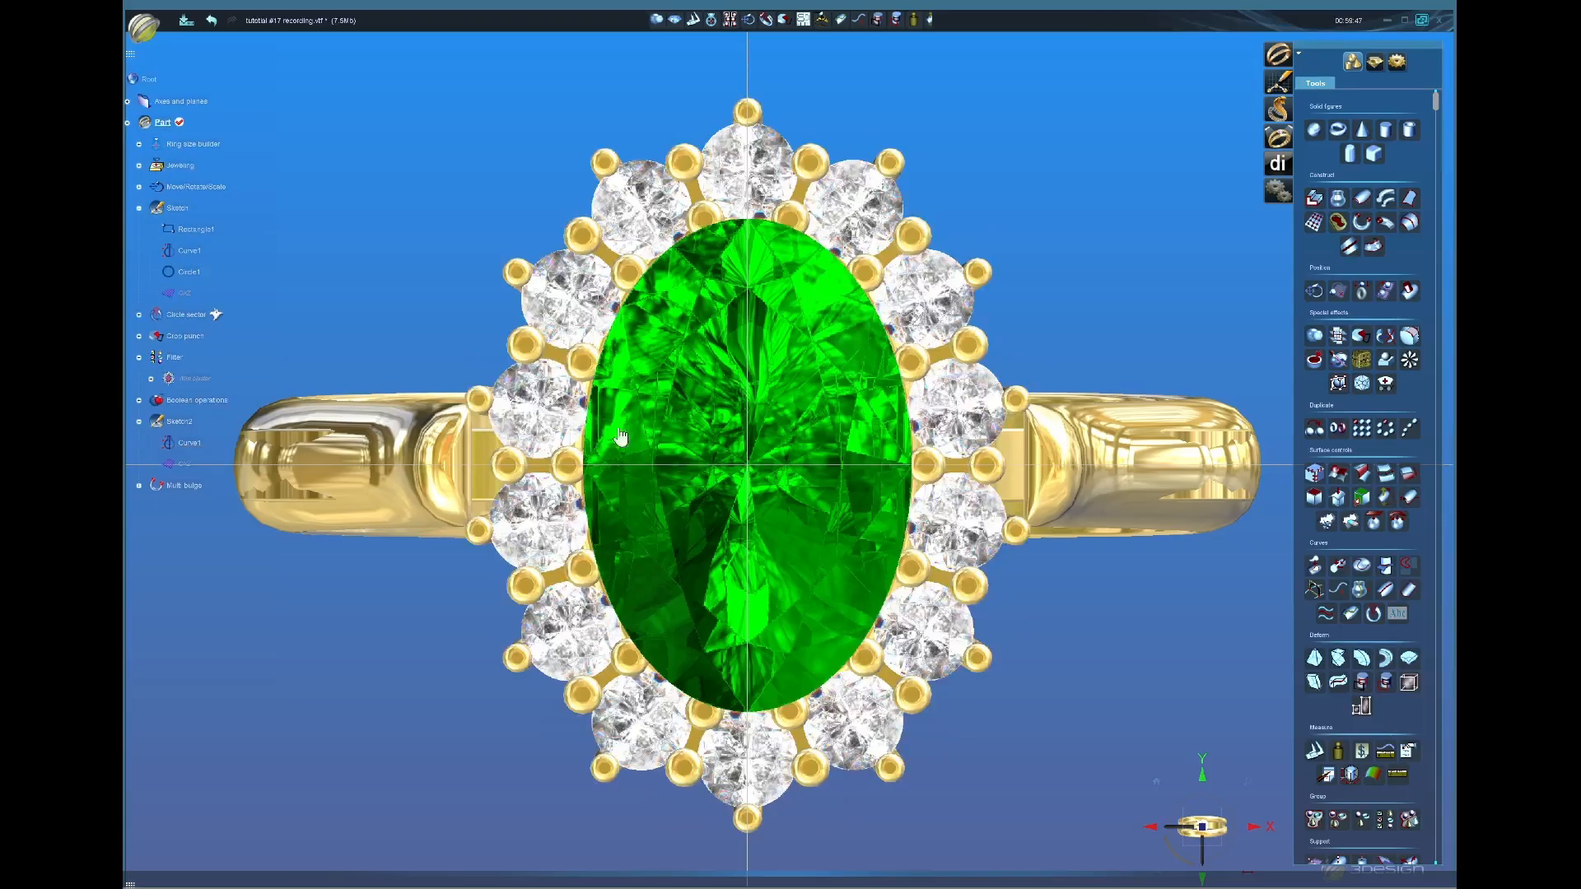
{"action": "scroll", "coordinate": [711, 466], "scroll_direction": "down", "scroll_amount": 2}
{"action": "scroll", "coordinate": [711, 467], "scroll_direction": "up", "scroll_amount": 3}
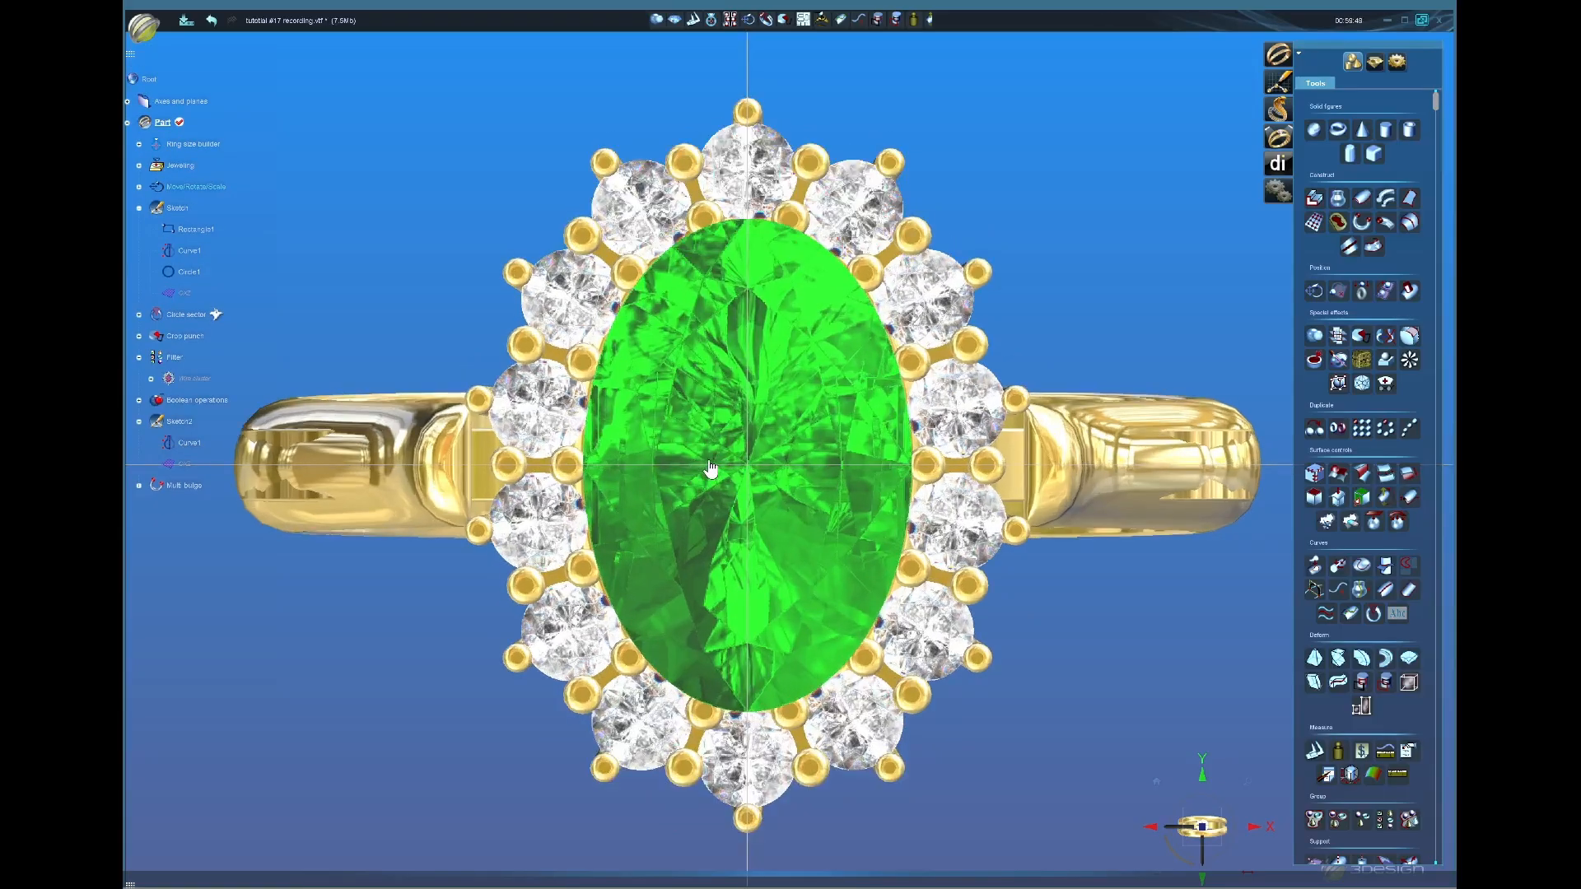
{"action": "scroll", "coordinate": [710, 467], "scroll_direction": "down", "scroll_amount": 3}
{"action": "left_click", "coordinate": [765, 239]}
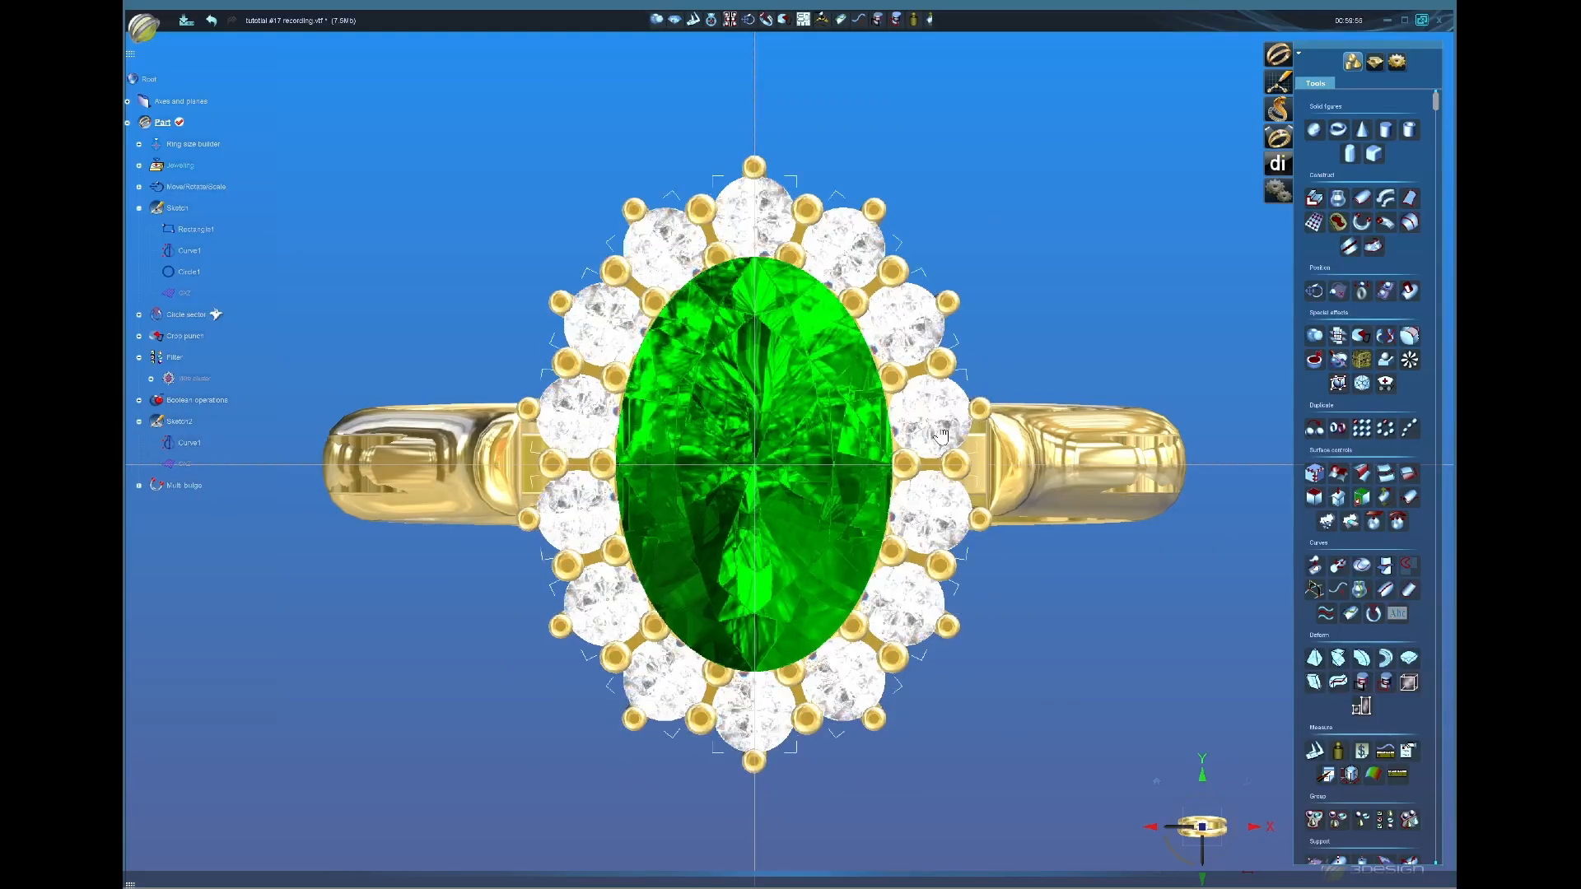
{"action": "left_click", "coordinate": [957, 534]}
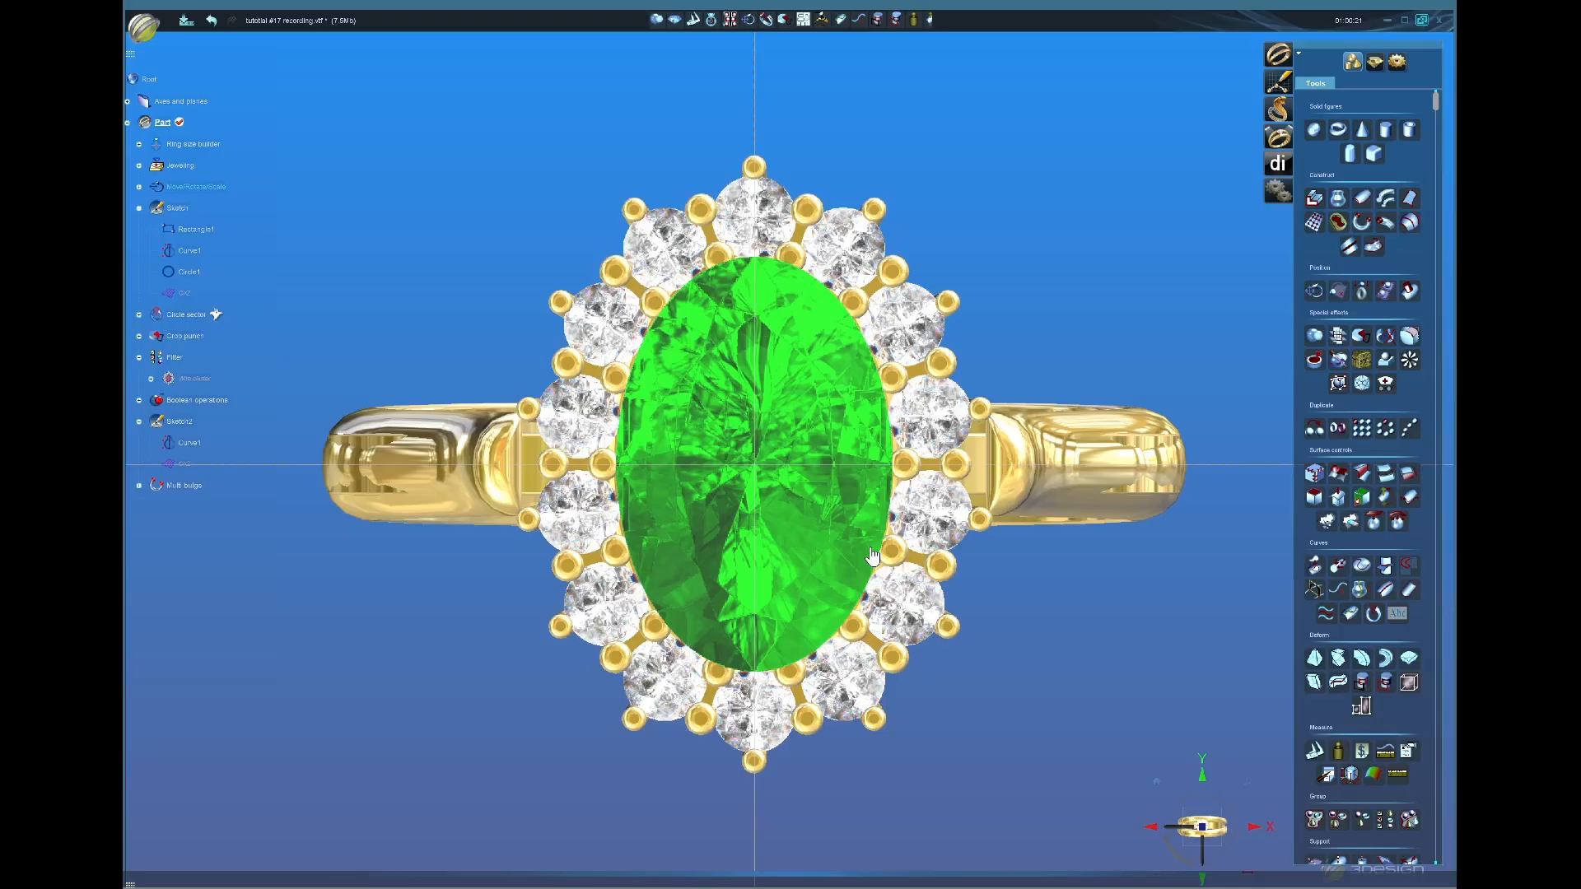
{"action": "scroll", "coordinate": [873, 558], "scroll_direction": "down", "scroll_amount": 10}
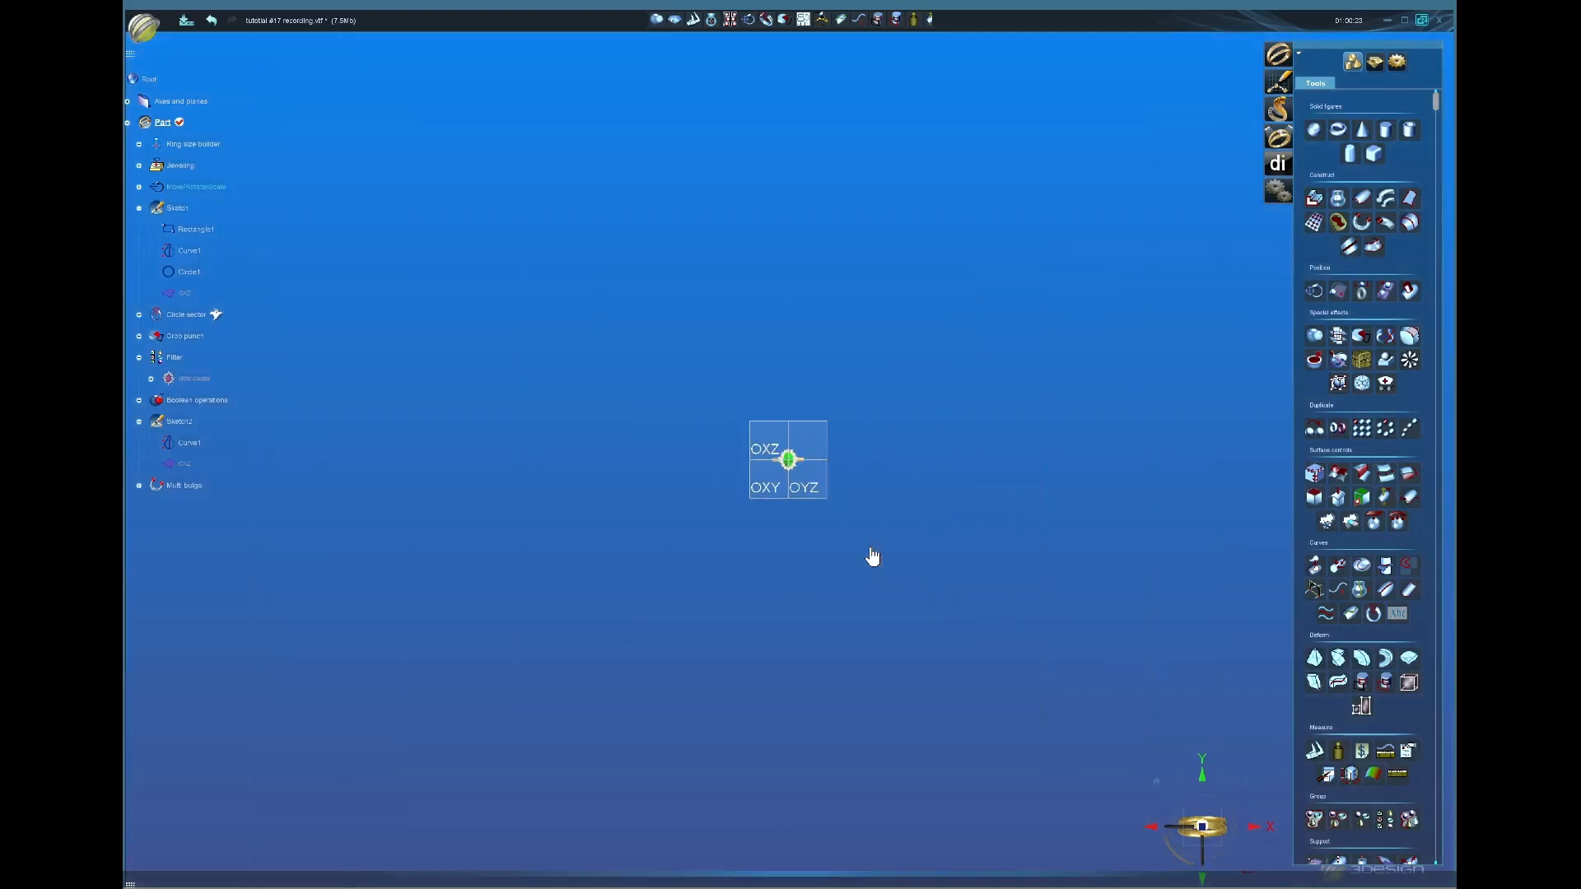
{"action": "scroll", "coordinate": [873, 558], "scroll_direction": "up", "scroll_amount": 1}
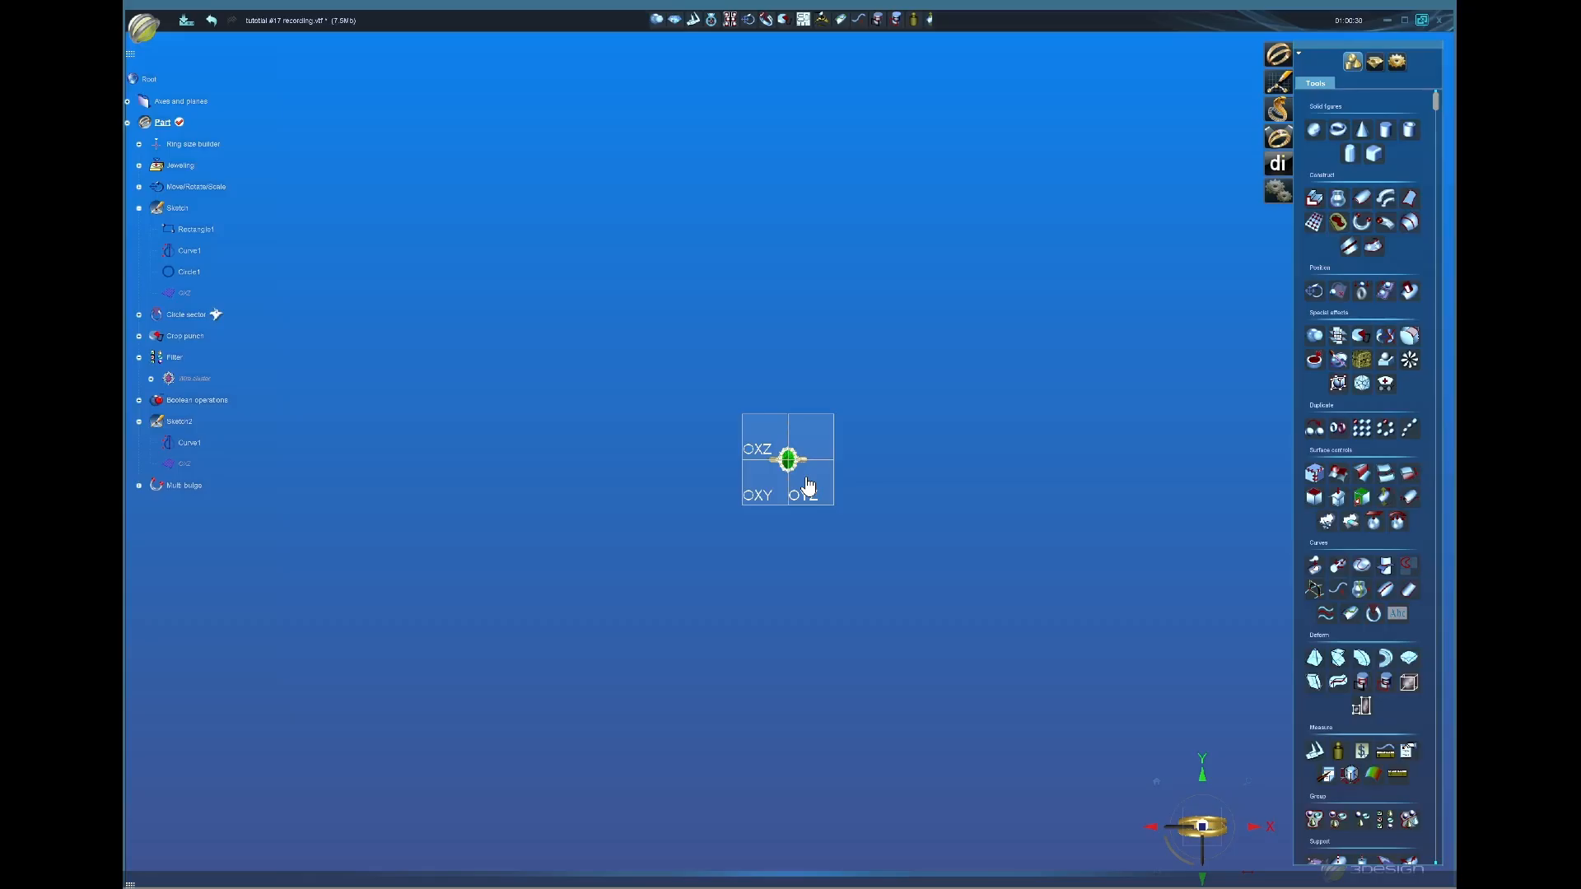
{"action": "scroll", "coordinate": [807, 486], "scroll_direction": "up", "scroll_amount": 1}
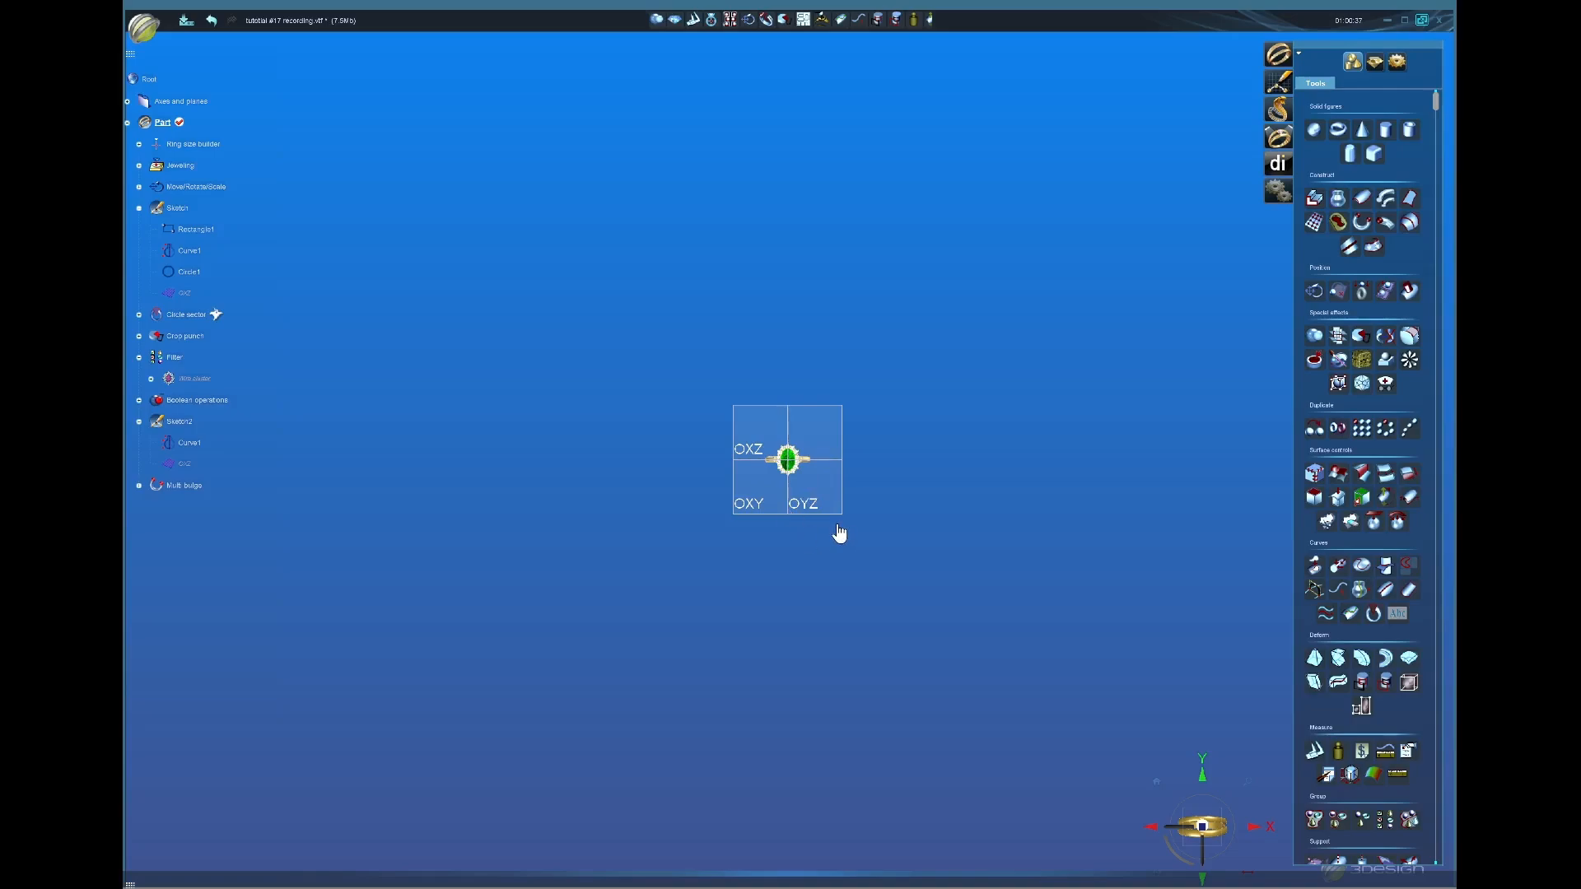
{"action": "scroll", "coordinate": [805, 498], "scroll_direction": "up", "scroll_amount": 5}
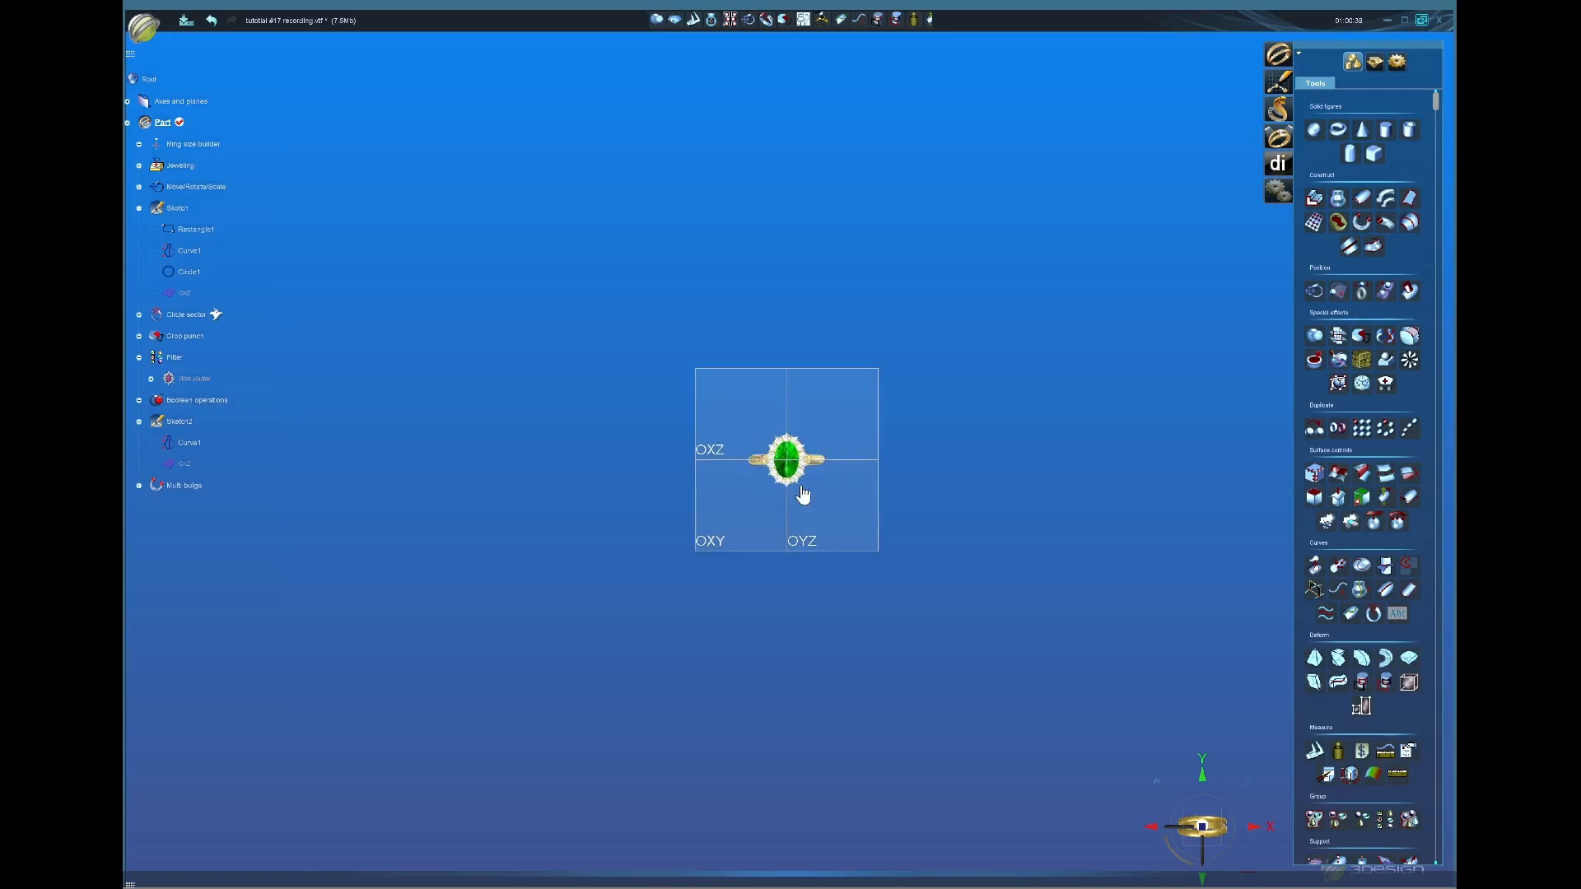
{"action": "scroll", "coordinate": [802, 494], "scroll_direction": "up", "scroll_amount": 5}
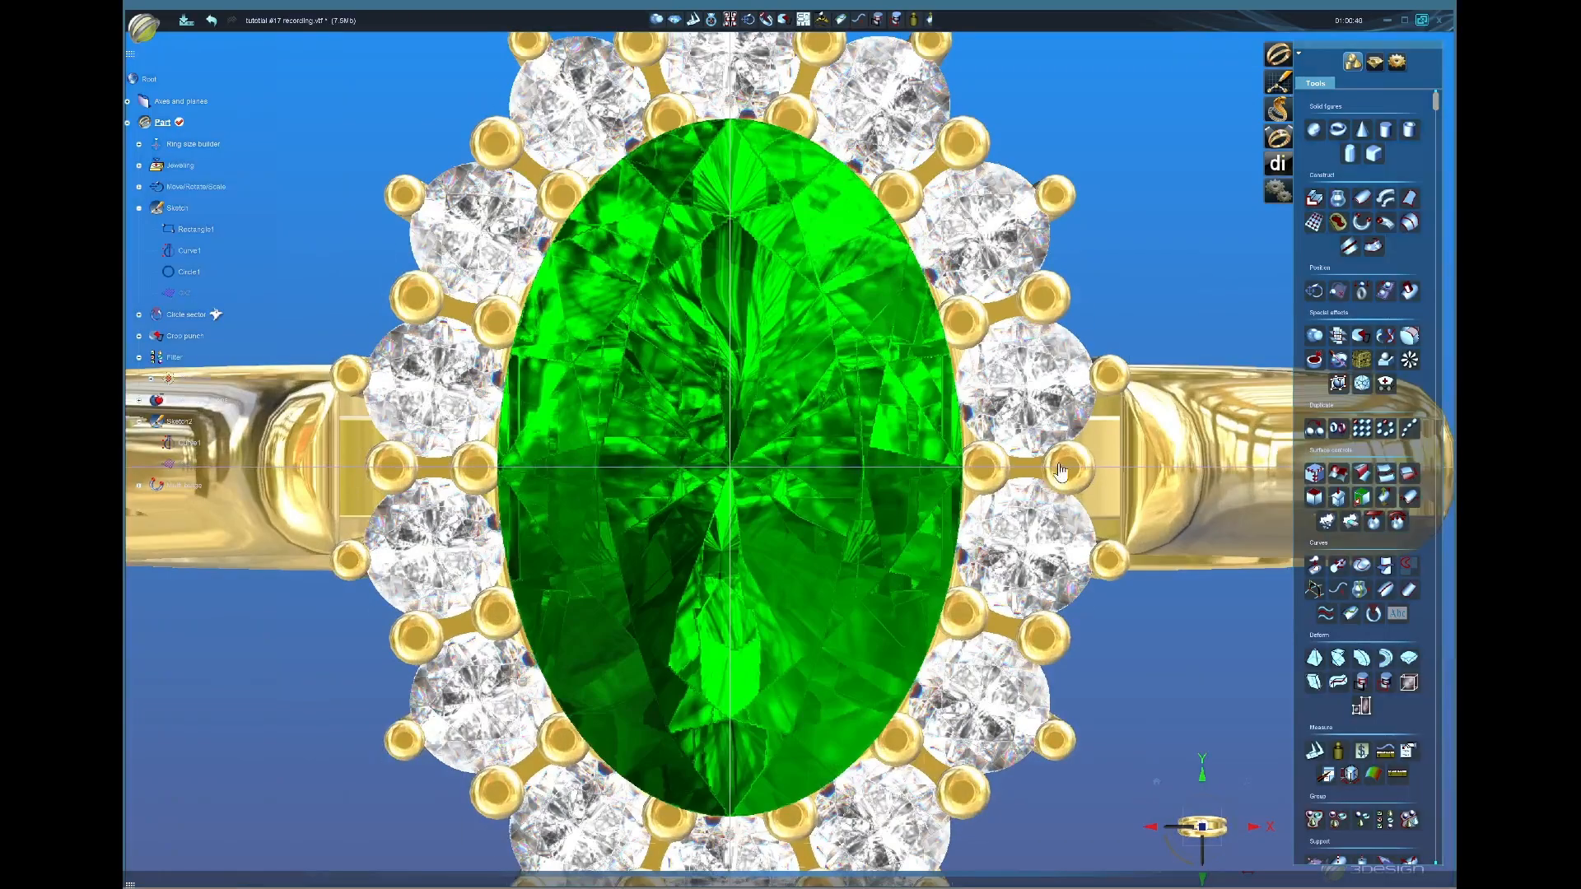
{"action": "scroll", "coordinate": [942, 563], "scroll_direction": "down", "scroll_amount": 2}
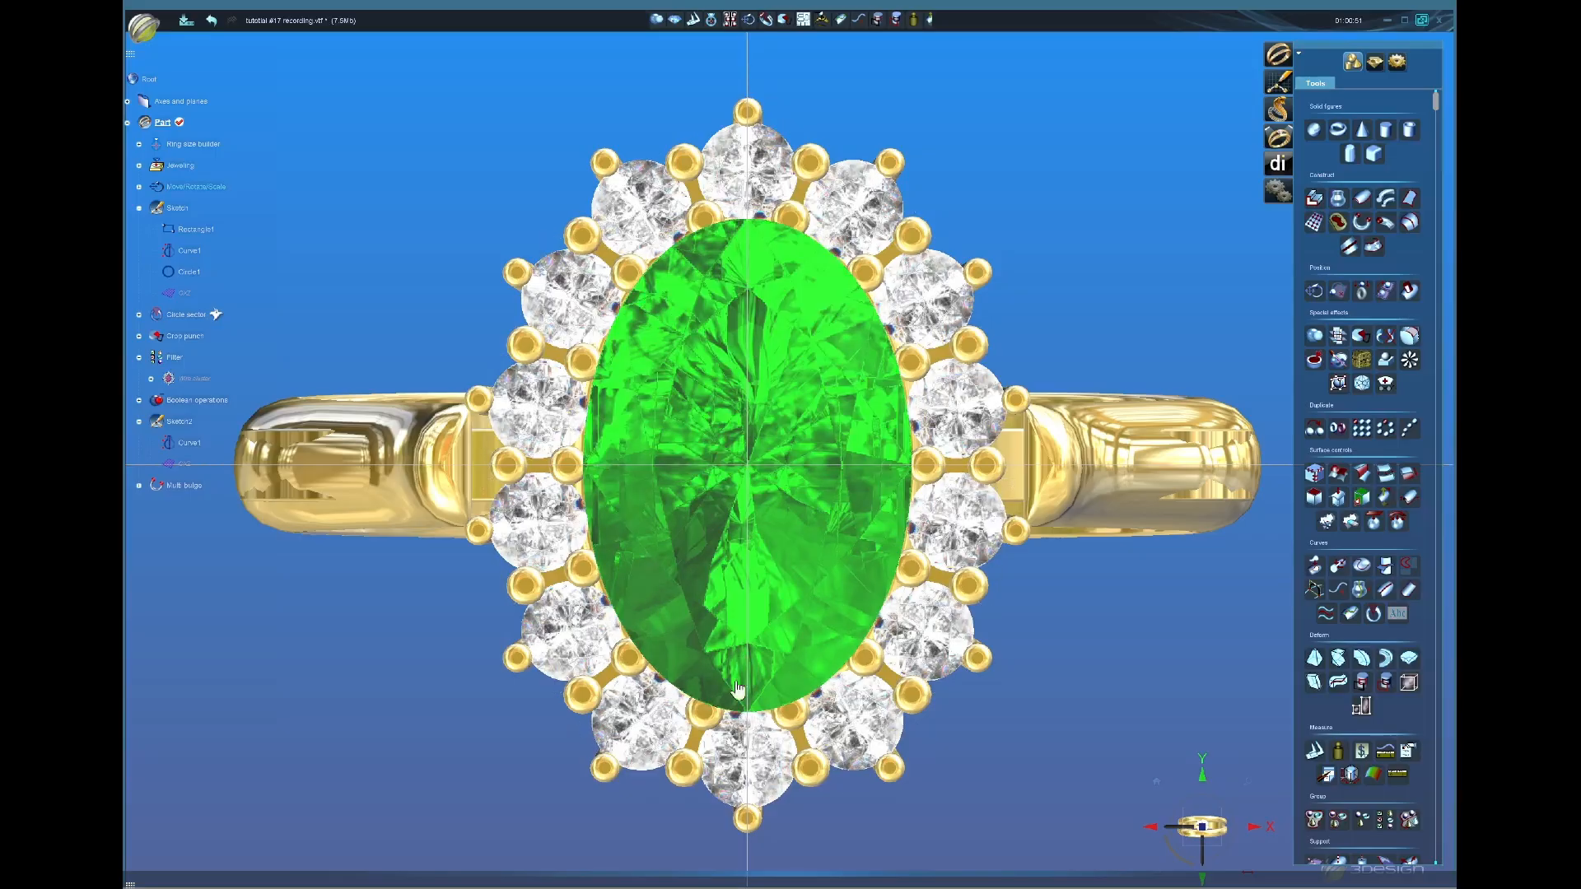
{"action": "scroll", "coordinate": [817, 807], "scroll_direction": "down", "scroll_amount": 4}
{"action": "middle_click_drag", "start_coordinate": [818, 807], "coordinate": [829, 604]}
{"action": "middle_click_drag", "start_coordinate": [741, 487], "coordinate": [900, 646]}
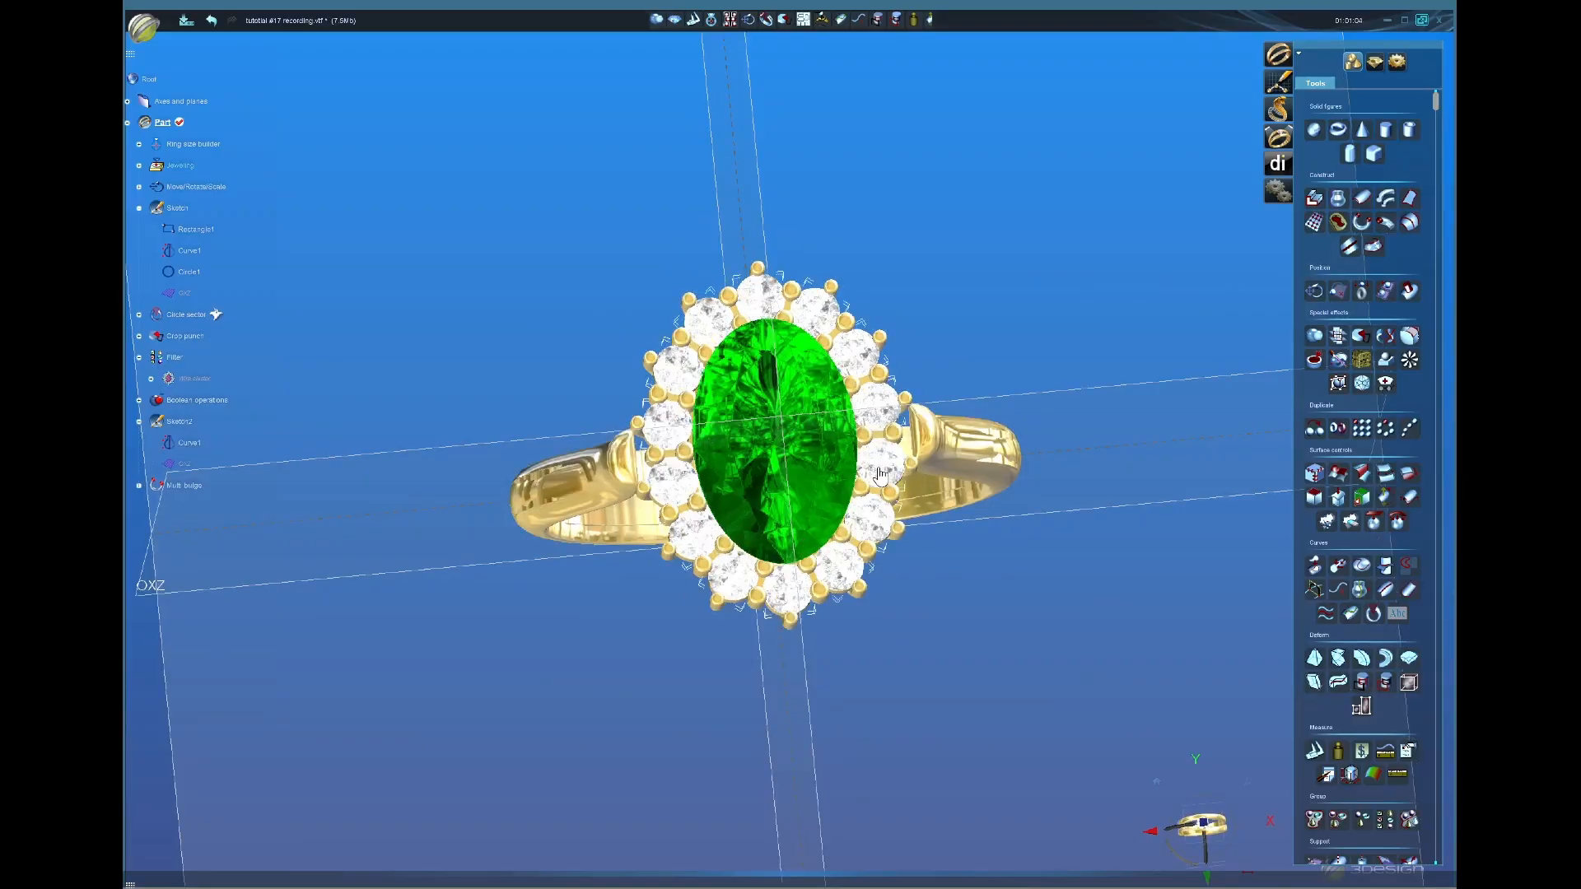
{"action": "middle_click_drag", "start_coordinate": [877, 494], "coordinate": [864, 631]}
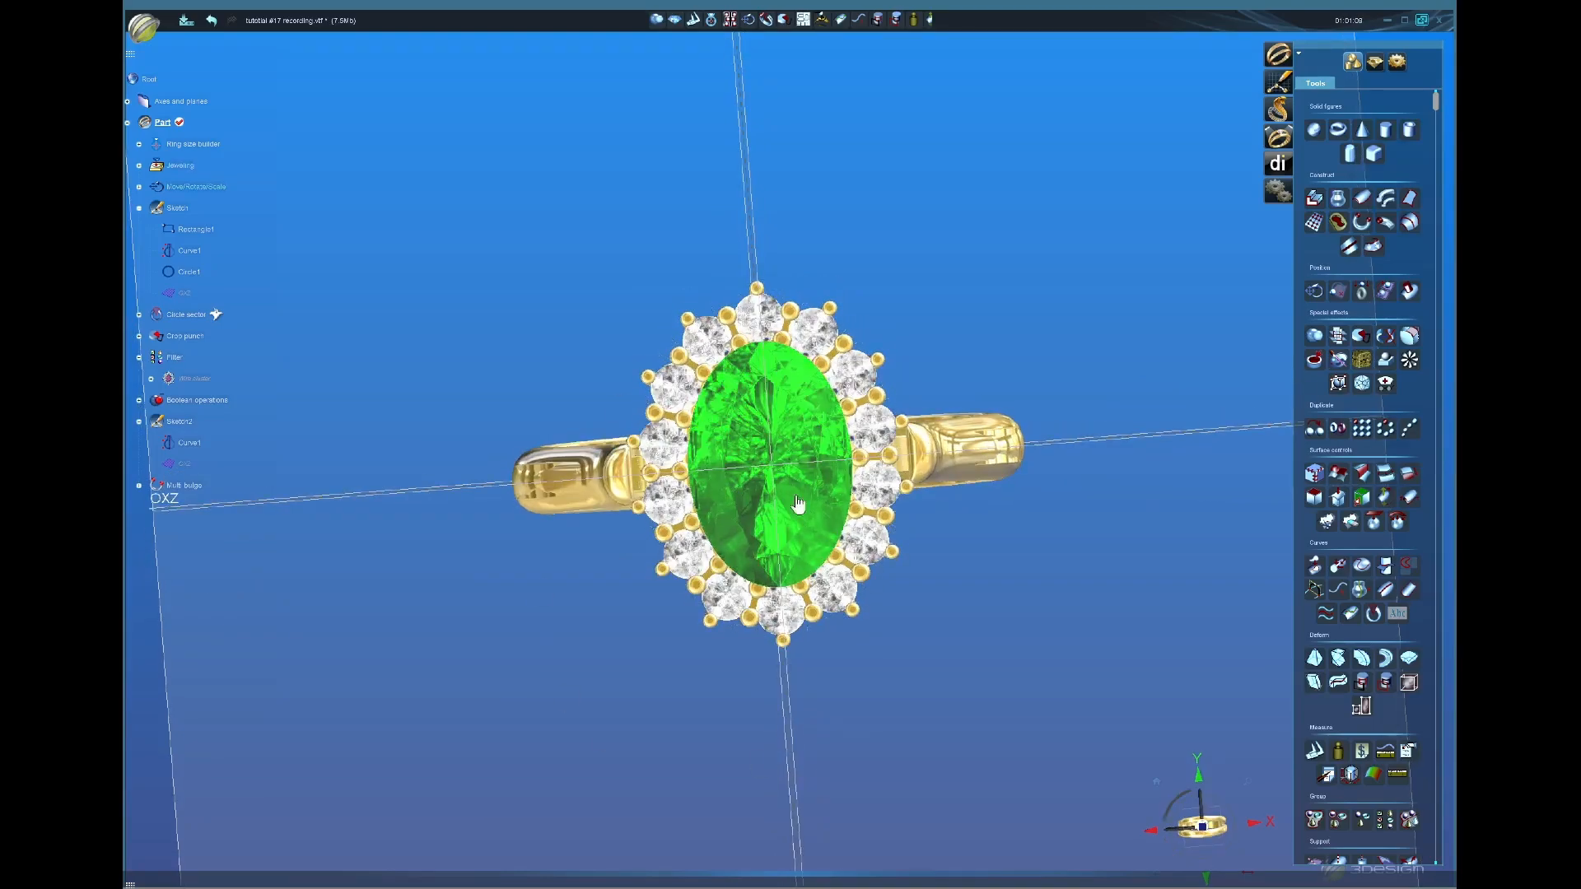
{"action": "middle_click_drag", "start_coordinate": [780, 727], "coordinate": [805, 706]}
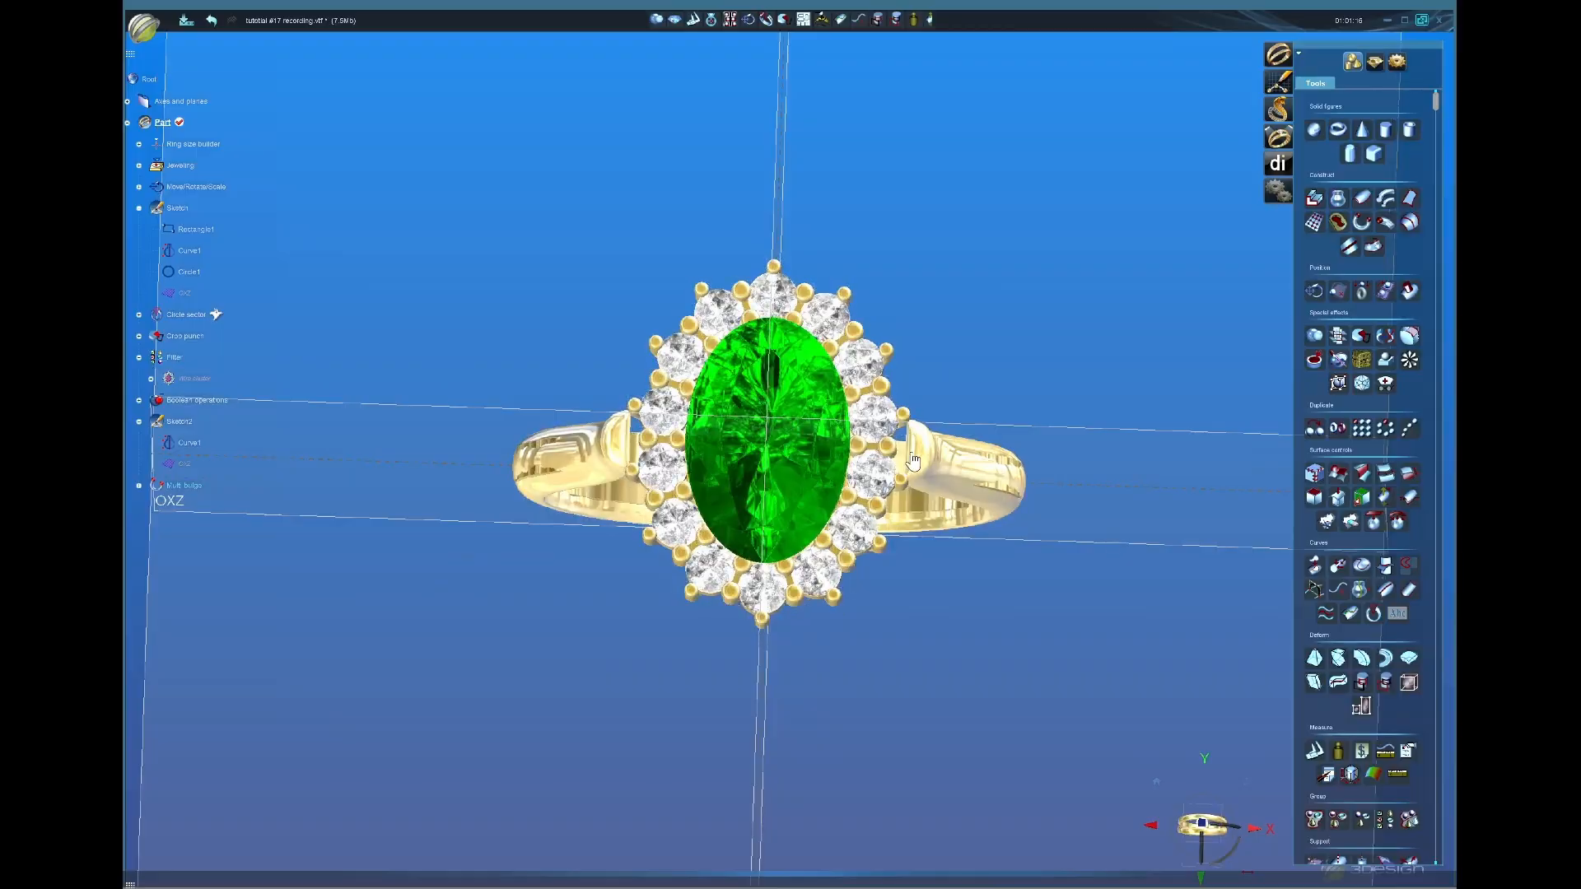
{"action": "middle_click_drag", "start_coordinate": [742, 546], "coordinate": [647, 350]}
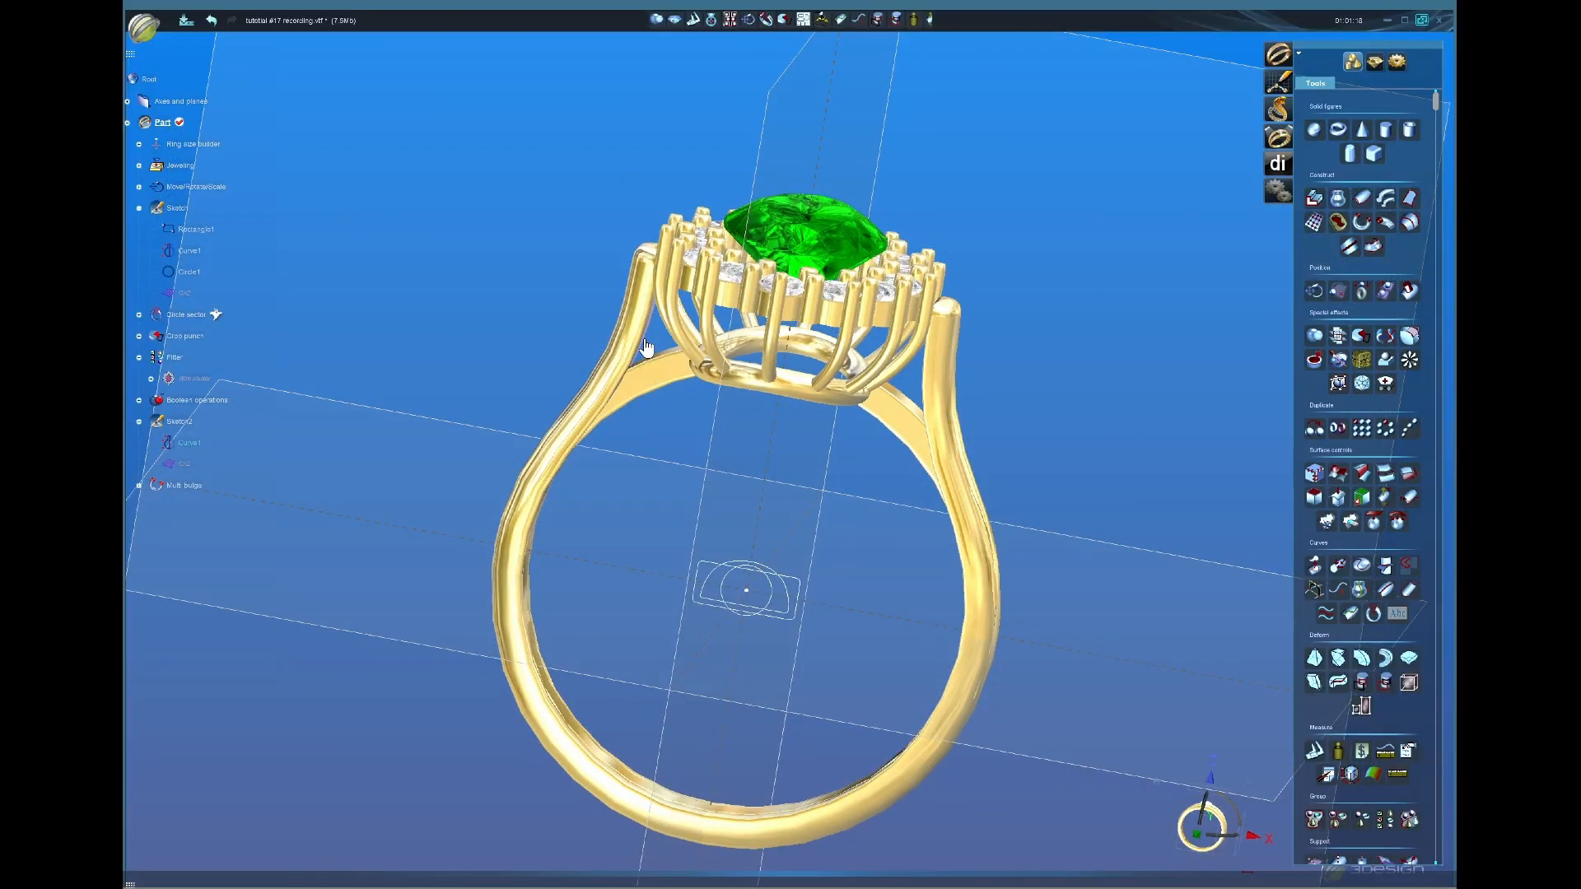
Step: Move a control point of Sketch2's Curve1, recompute the shank, and exit the sketch
{"action": "double_click", "coordinate": [647, 350]}
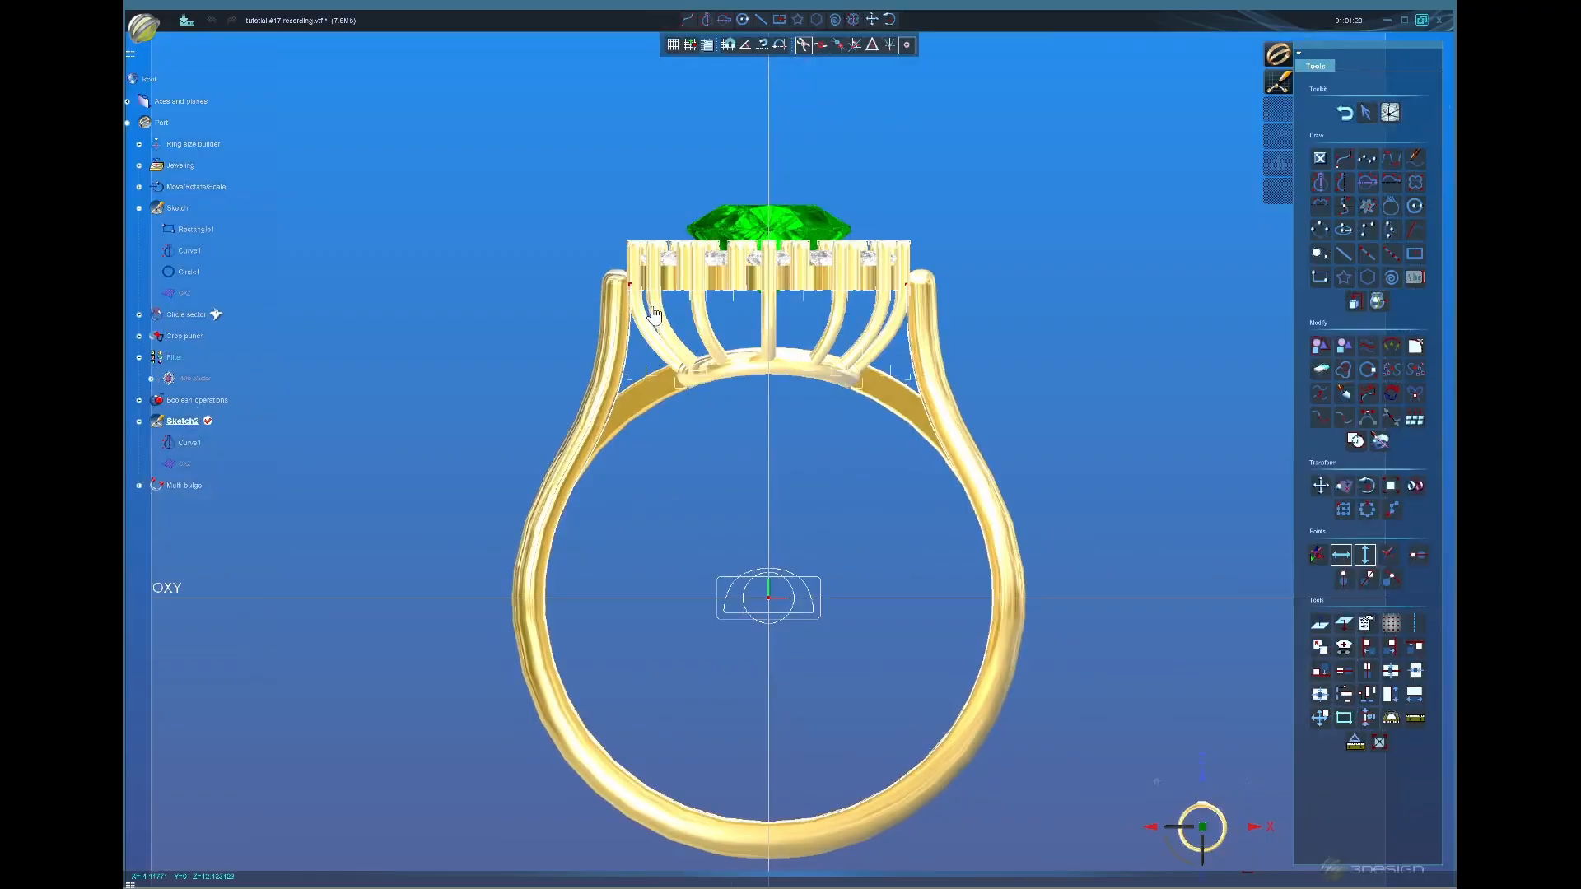
{"action": "left_click", "coordinate": [642, 290]}
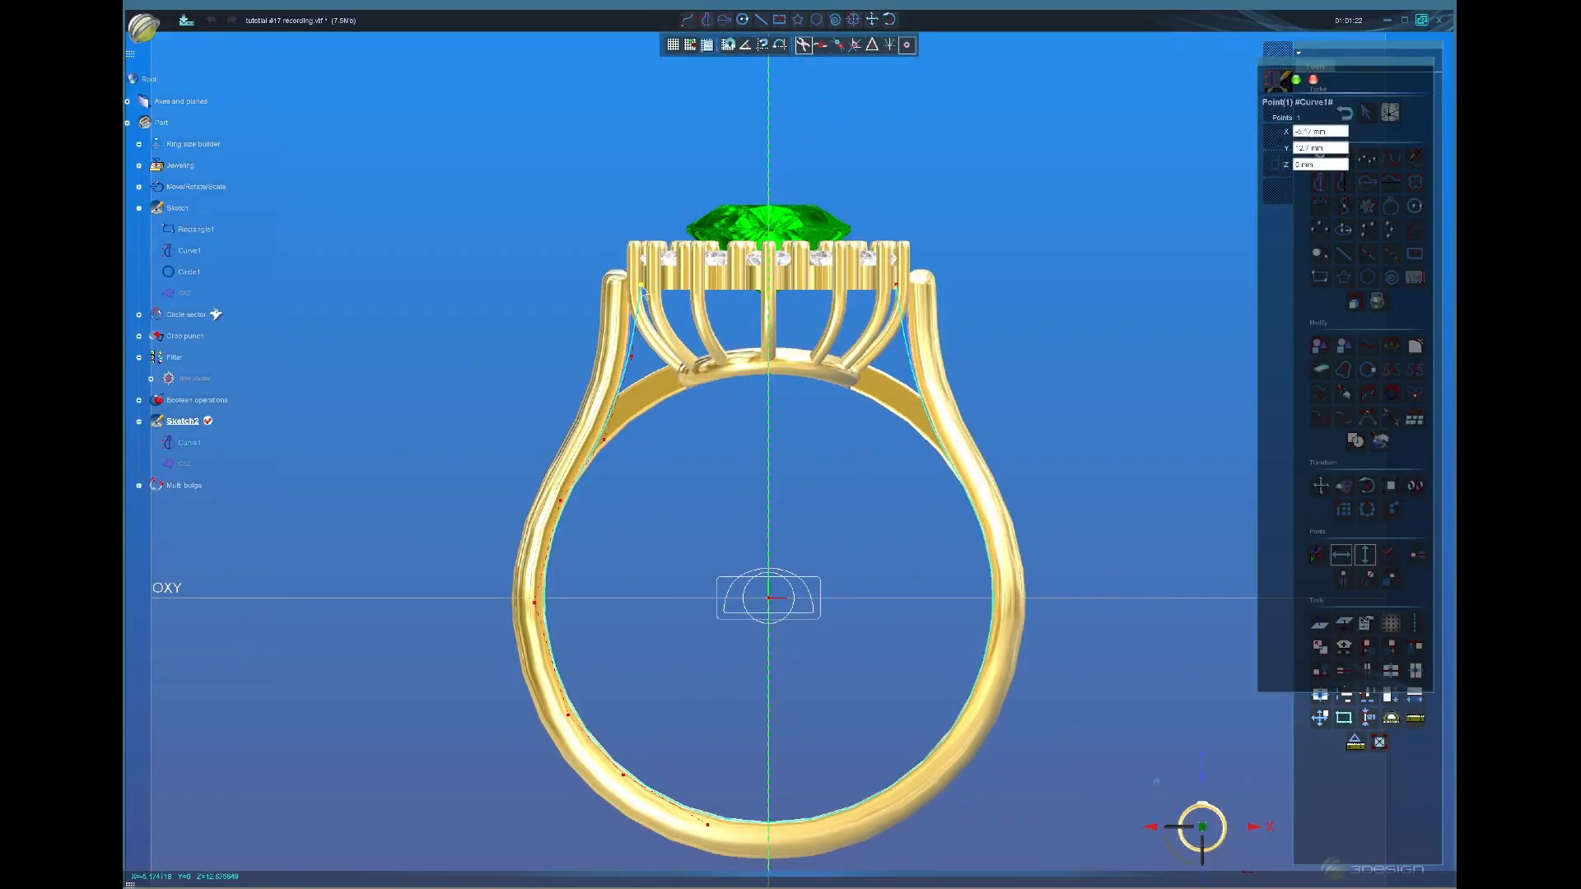
{"action": "left_click_drag", "start_coordinate": [631, 358], "coordinate": [638, 363]}
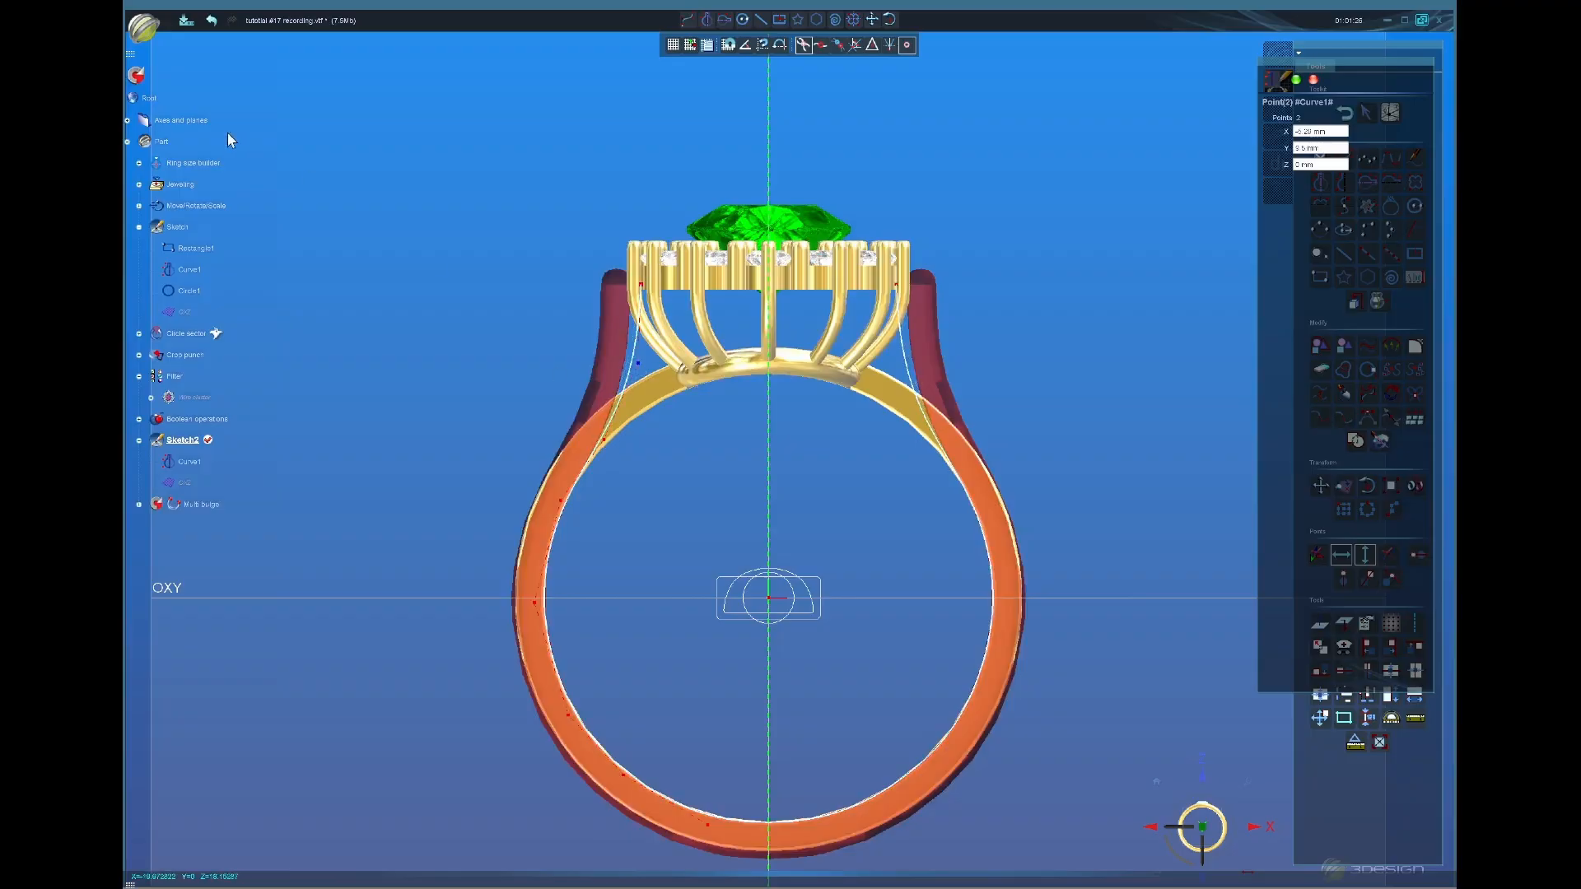
{"action": "left_click", "coordinate": [136, 76]}
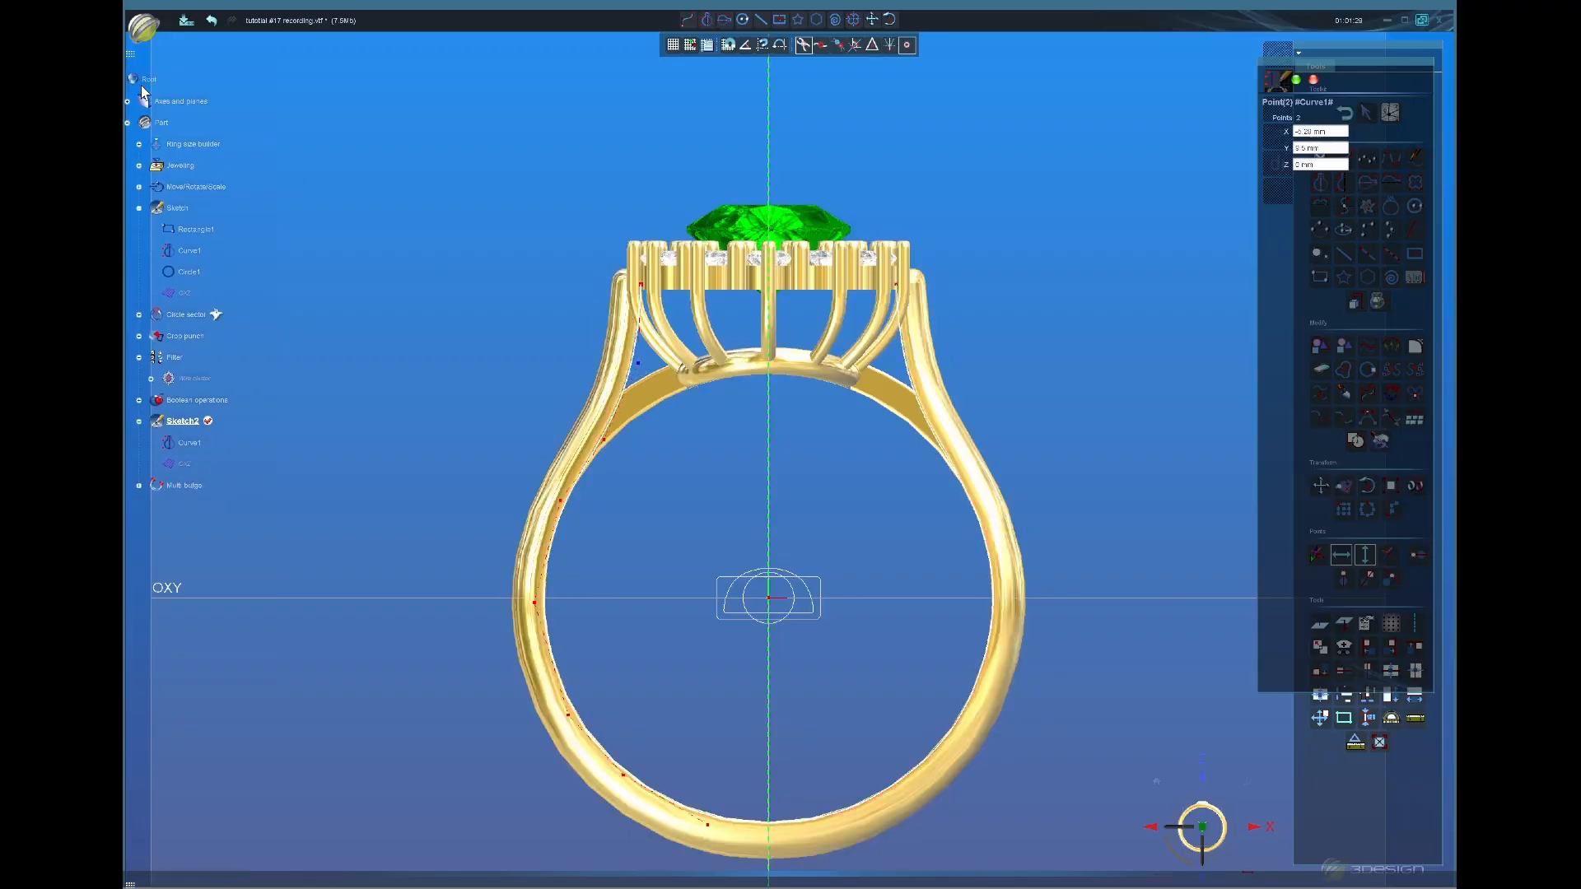
{"action": "middle_click_drag", "start_coordinate": [944, 451], "coordinate": [741, 611]}
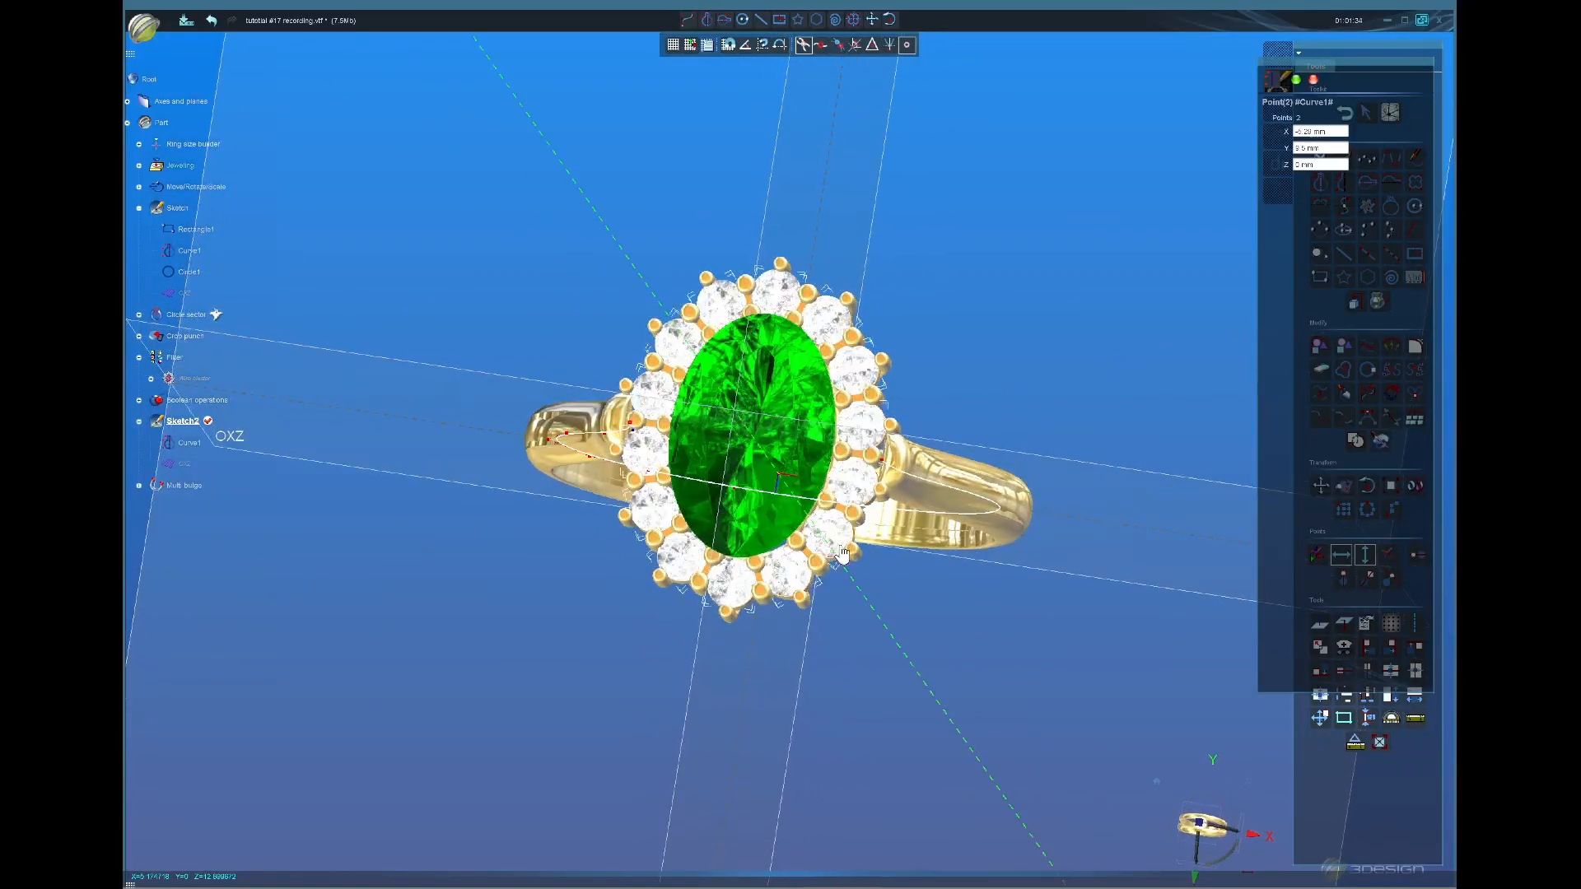
{"action": "middle_click_drag", "start_coordinate": [856, 494], "coordinate": [795, 474]}
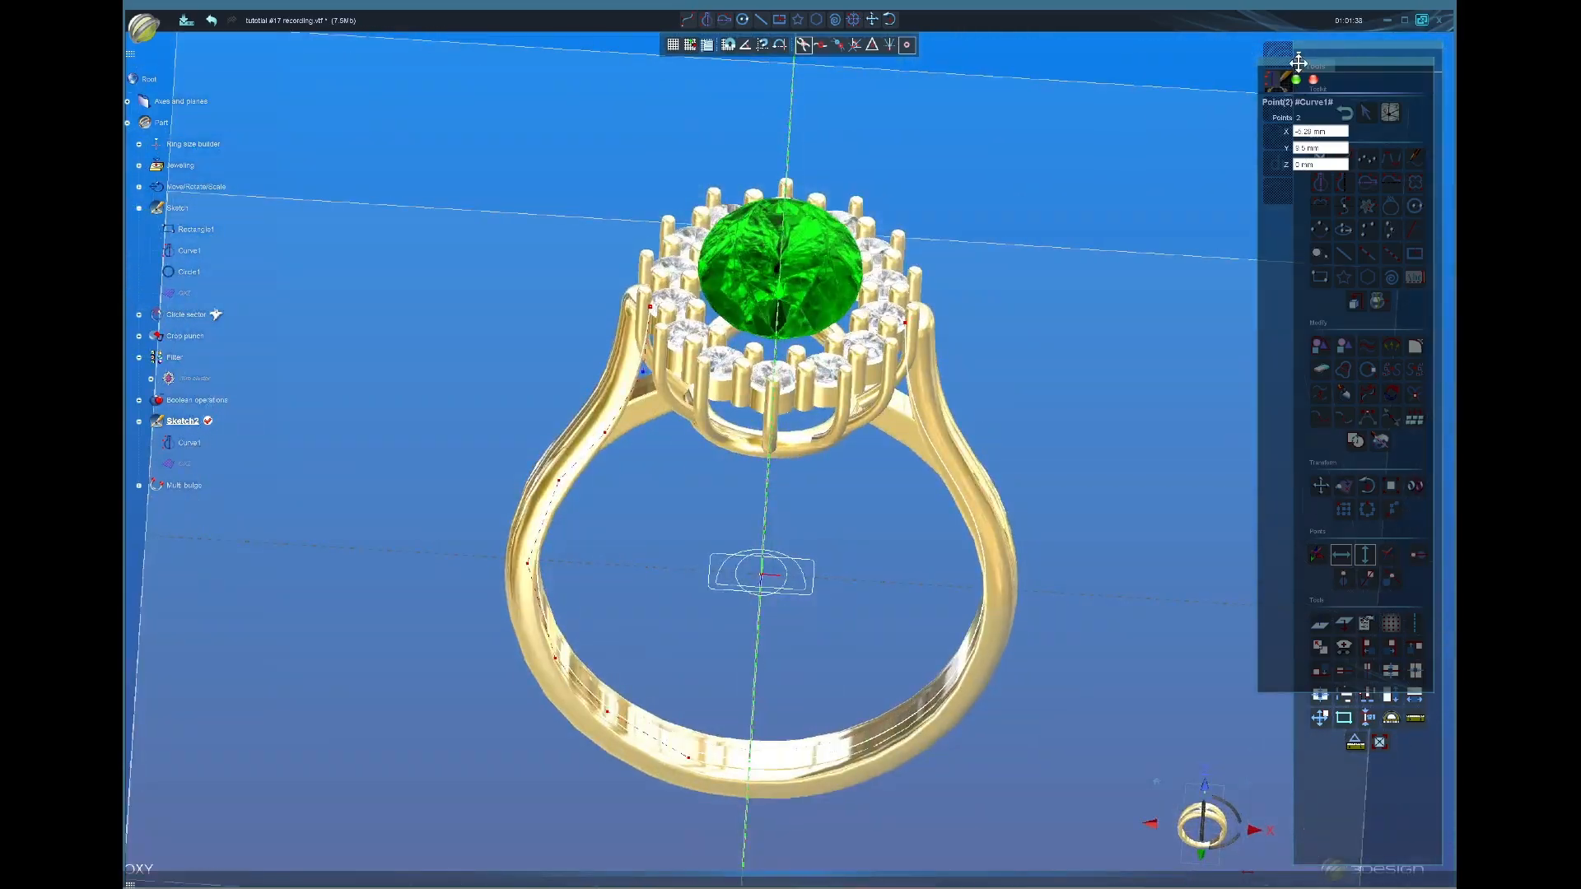
{"action": "mouse_move", "coordinate": [672, 568]}
{"action": "middle_mouse_down"}
{"action": "mouse_move", "coordinate": [1060, 626]}
{"action": "mouse_move", "coordinate": [875, 522]}
{"action": "middle_mouse_up"}
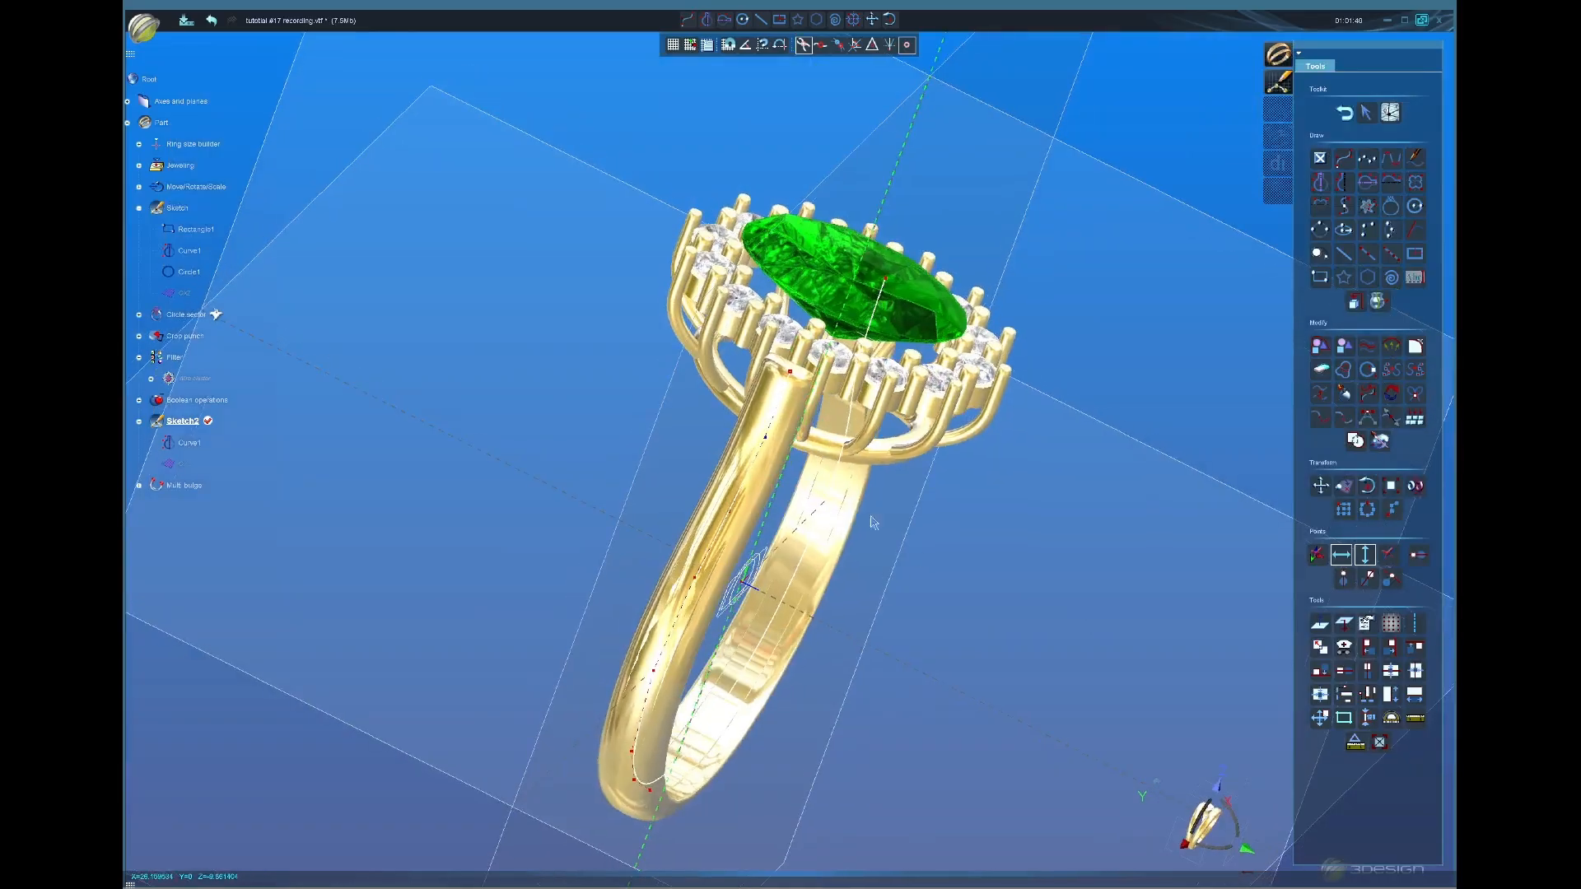
{"action": "left_click", "coordinate": [1345, 114]}
{"action": "middle_click_drag", "start_coordinate": [1145, 329], "coordinate": [1004, 399]}
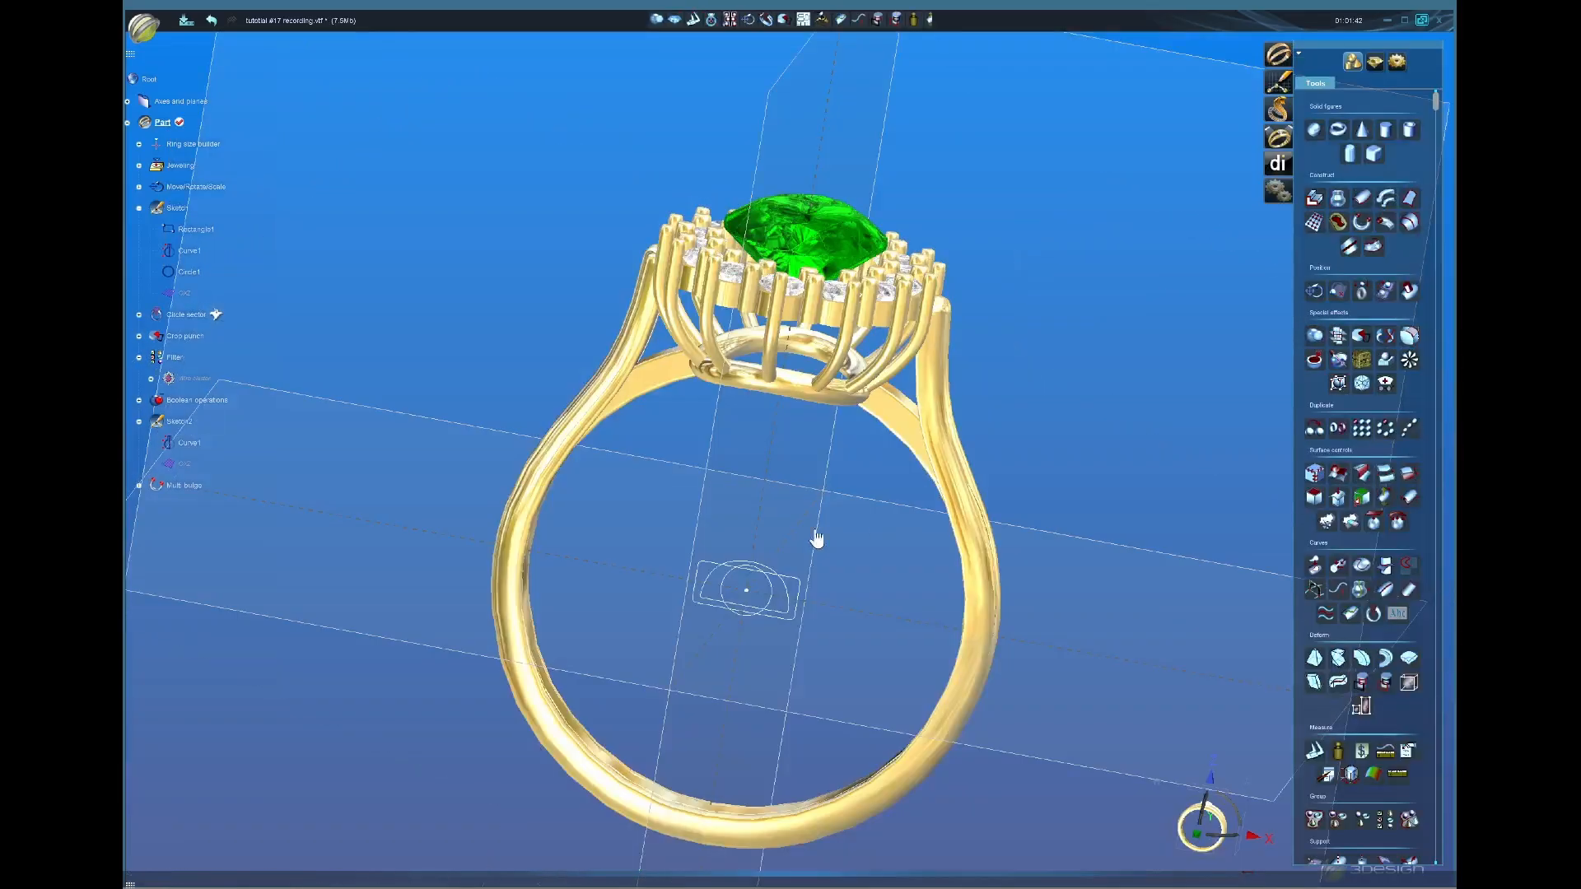
Step: Reopen Sweeping wizard2 and narrow Section 1 to 2.14 mm wide, then rebuild
{"action": "middle_click_drag", "start_coordinate": [818, 536], "coordinate": [689, 504]}
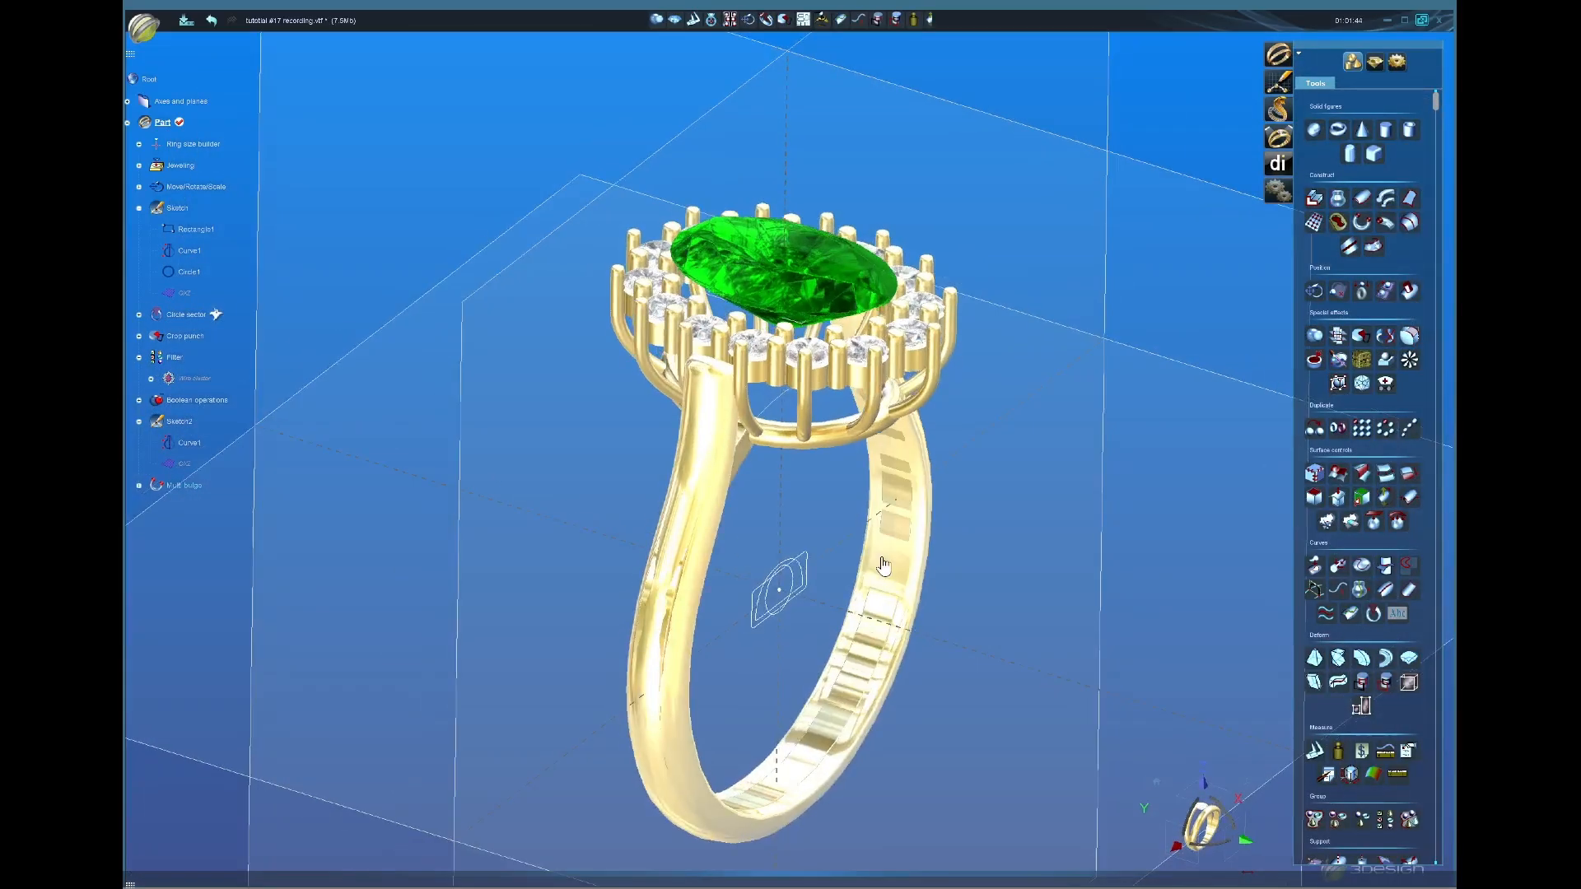
{"action": "left_click", "coordinate": [138, 486]}
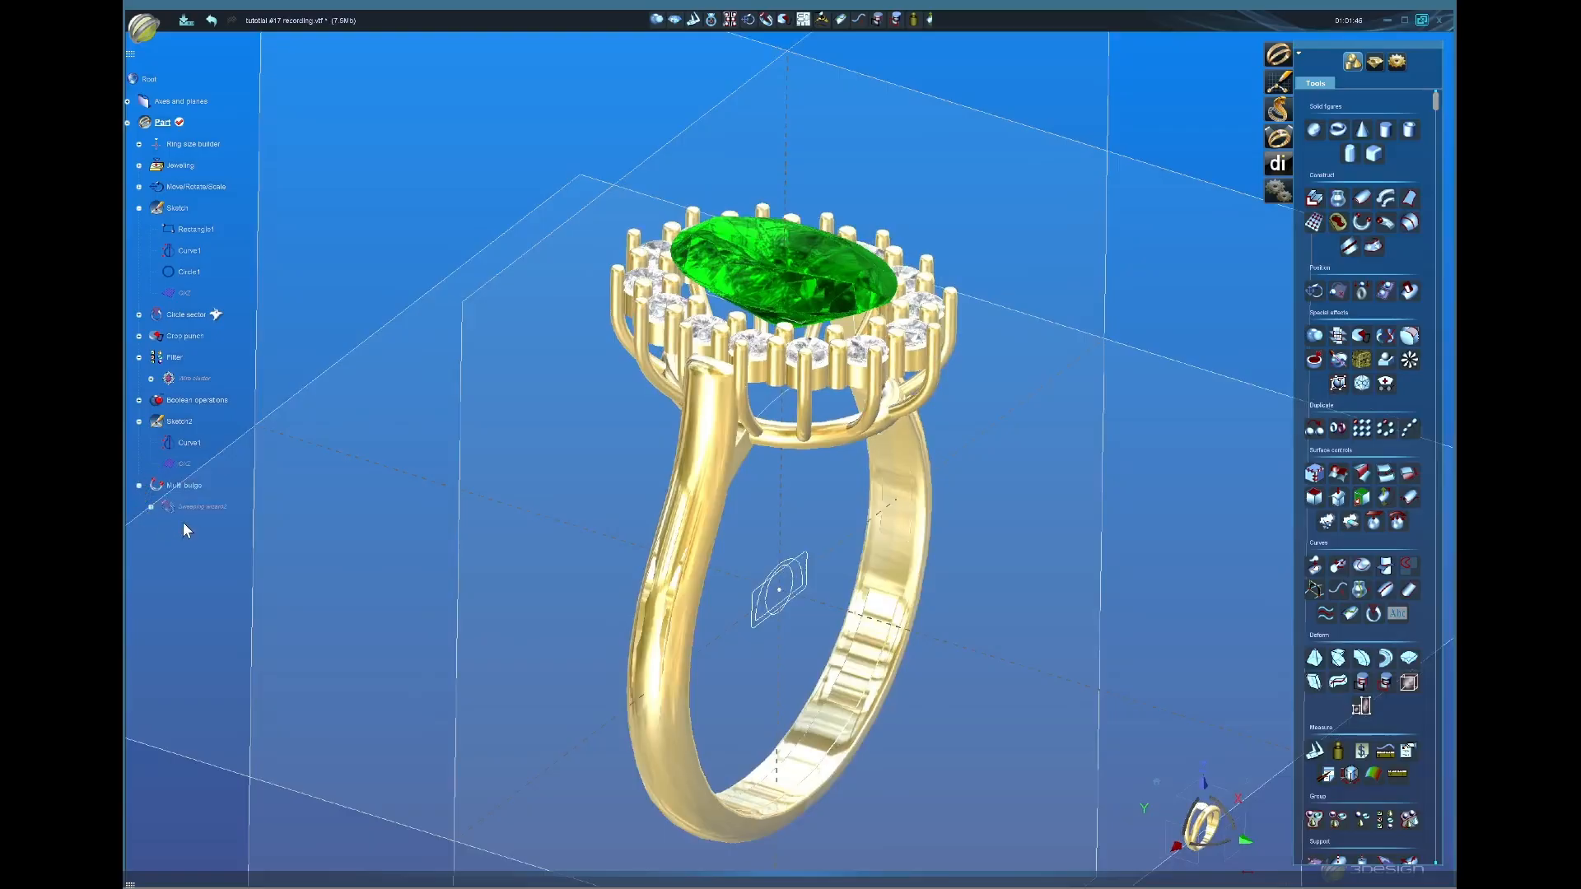
{"action": "double_click", "coordinate": [199, 508]}
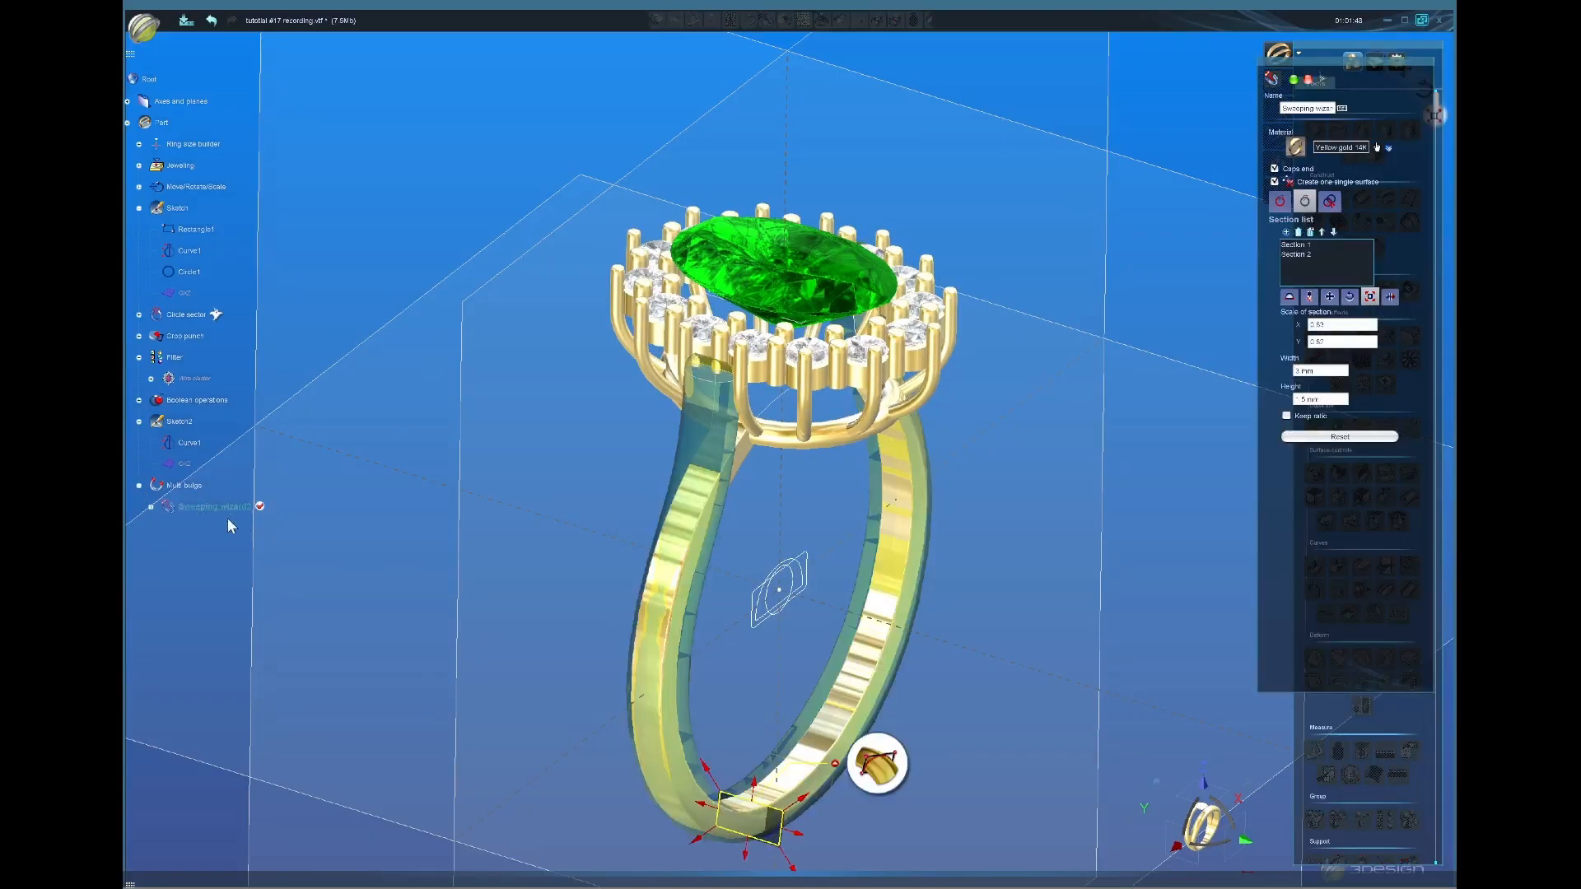
{"action": "left_click", "coordinate": [712, 403]}
{"action": "middle_click_drag", "start_coordinate": [734, 394], "coordinate": [821, 537]}
{"action": "left_click_drag", "start_coordinate": [815, 548], "coordinate": [806, 544]}
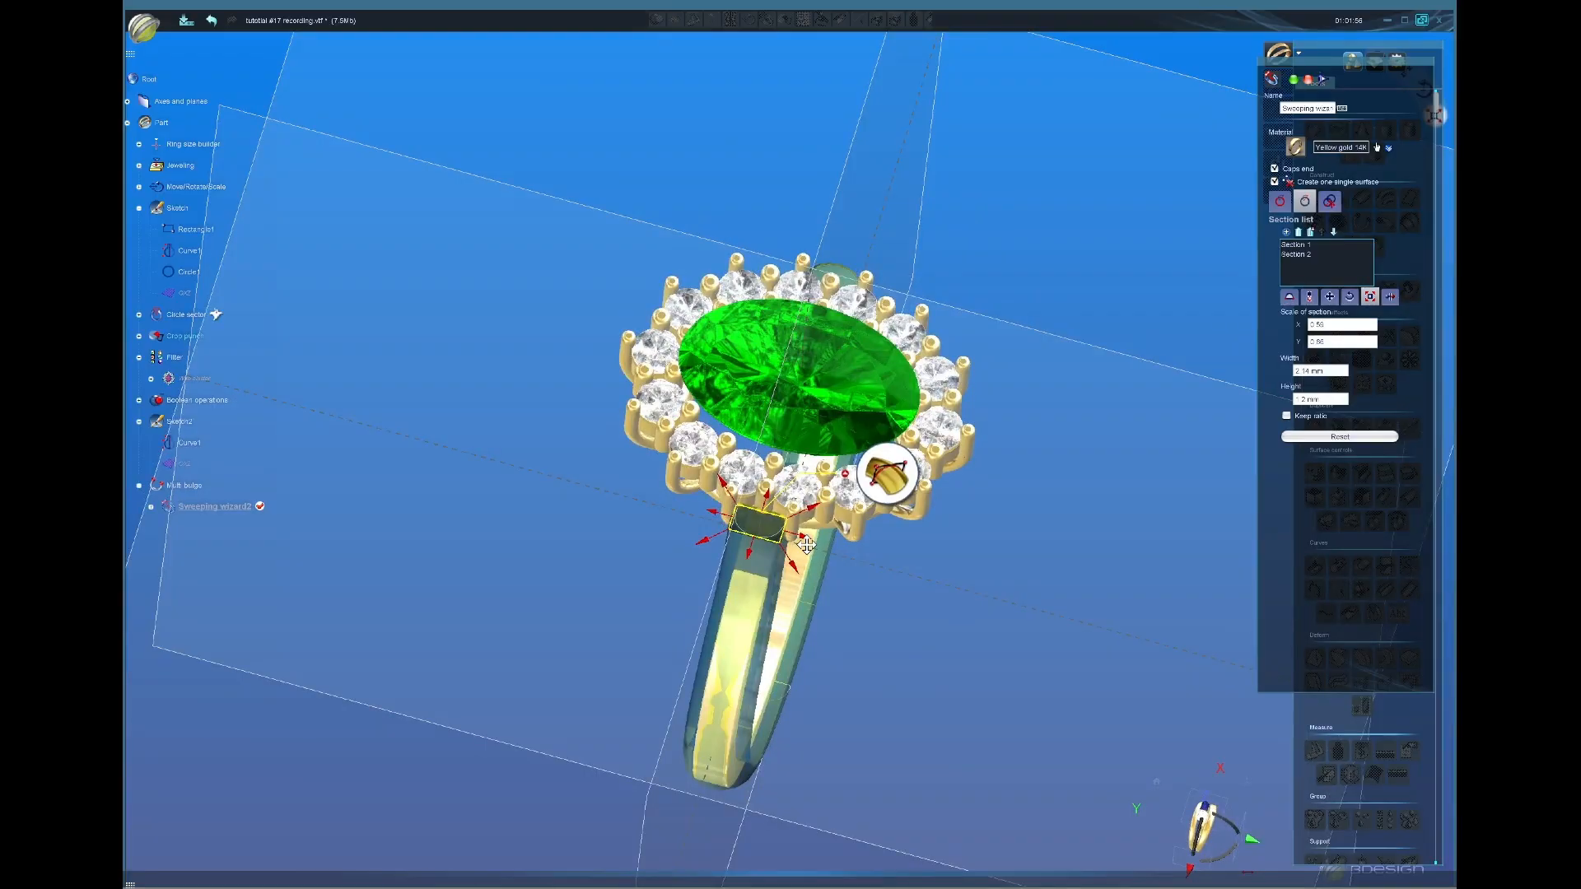
{"action": "middle_click_drag", "start_coordinate": [809, 623], "coordinate": [742, 749]}
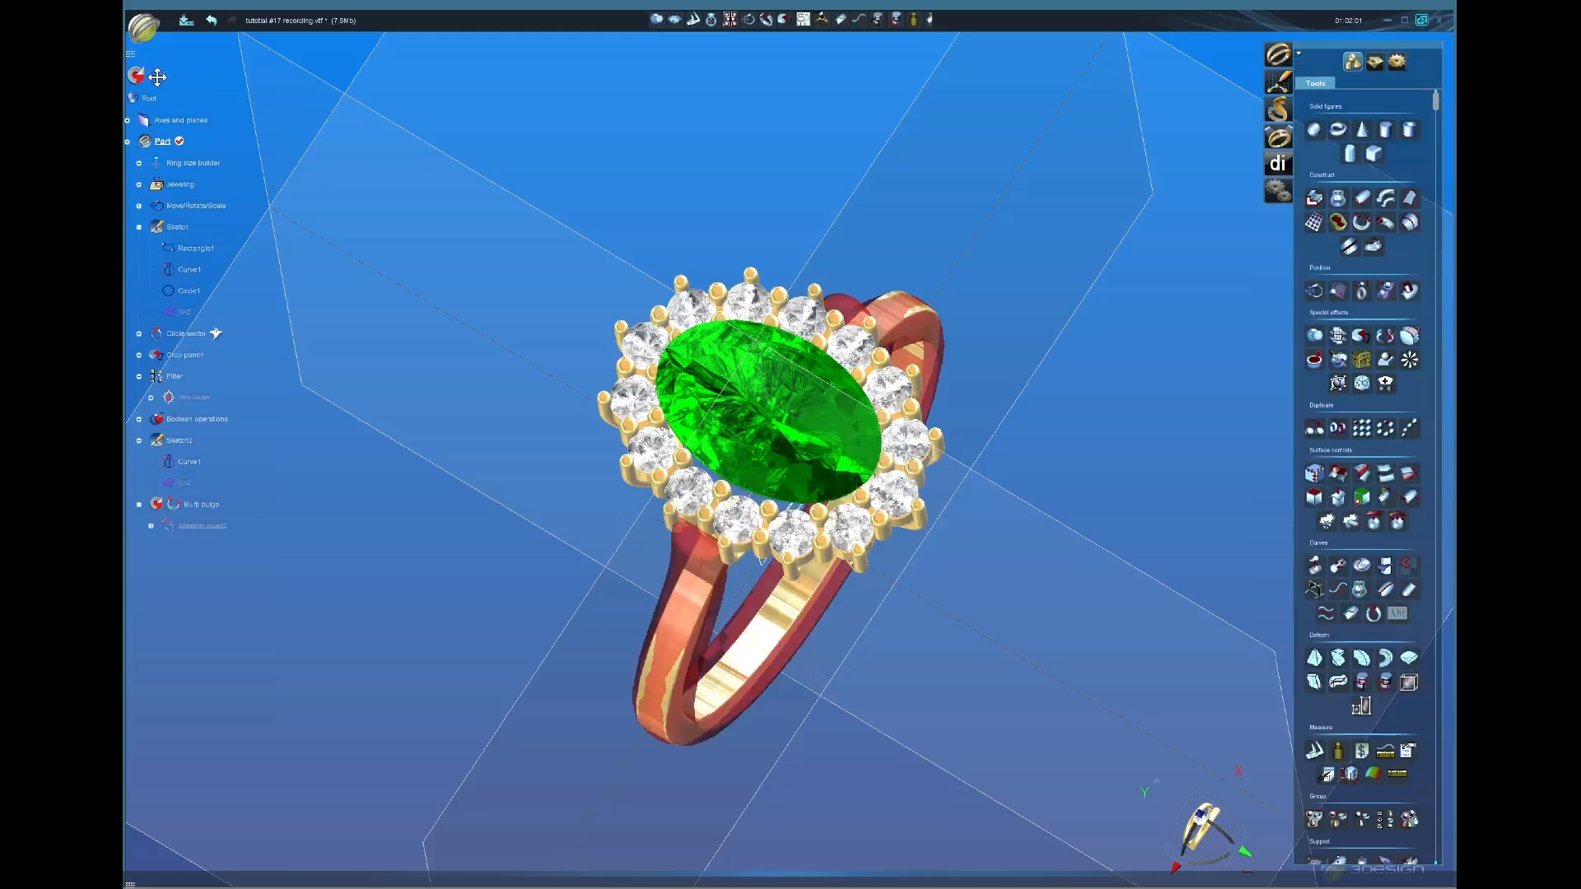
{"action": "left_click", "coordinate": [138, 78]}
{"action": "middle_click_drag", "start_coordinate": [762, 387], "coordinate": [837, 399]}
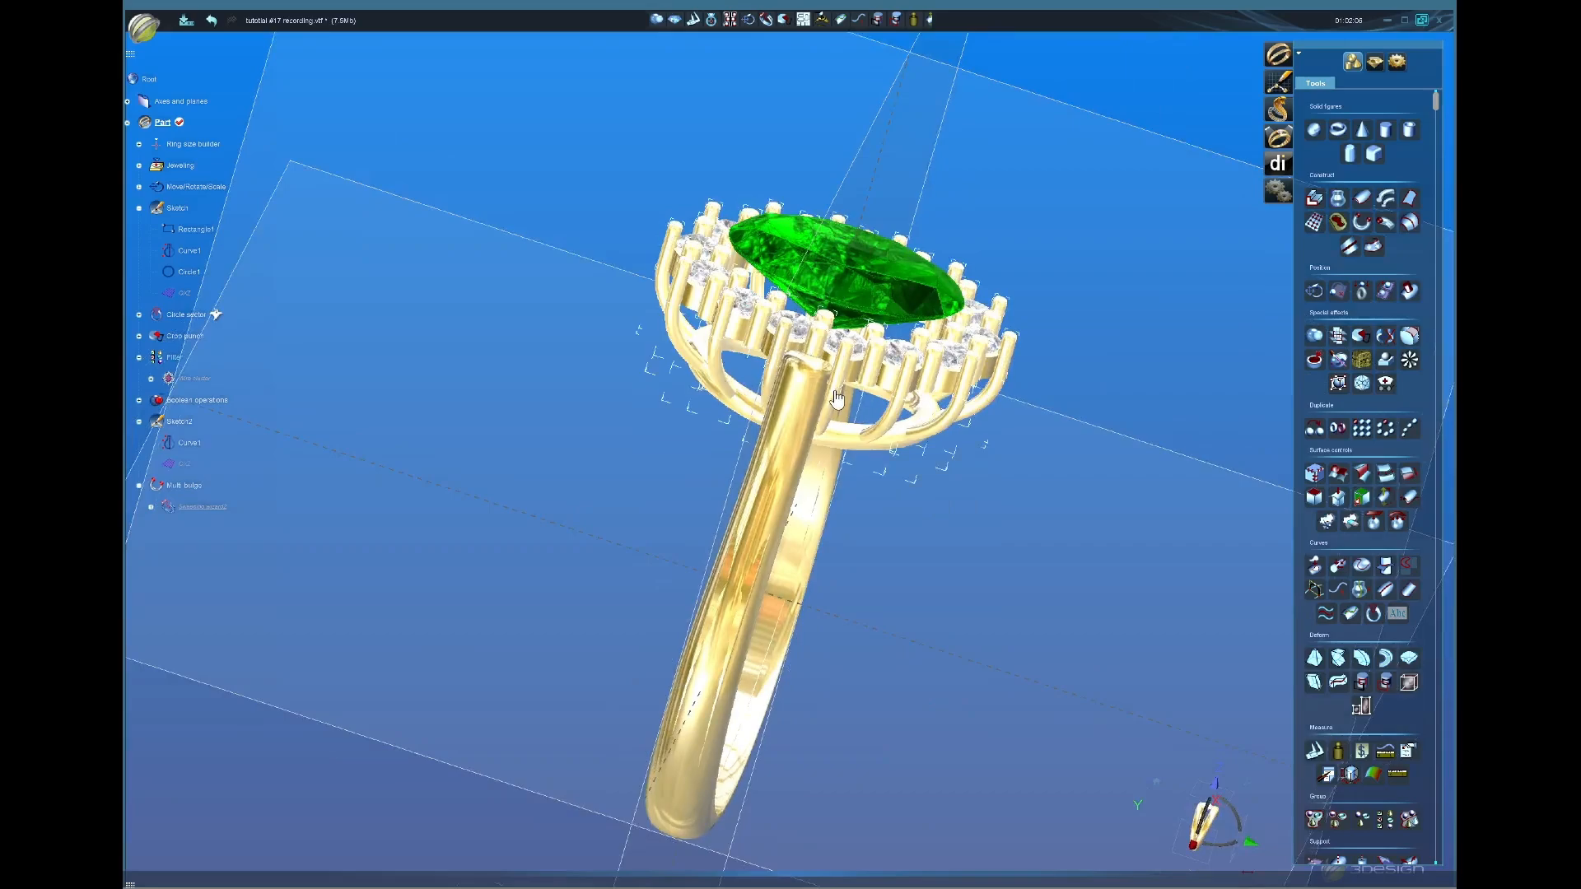
{"action": "middle_click_drag", "start_coordinate": [918, 653], "coordinate": [815, 535]}
{"action": "scroll", "coordinate": [838, 453], "scroll_direction": "up", "scroll_amount": 3}
{"action": "mouse_move", "coordinate": [789, 461]}
{"action": "middle_mouse_down"}
{"action": "mouse_move", "coordinate": [882, 554]}
{"action": "mouse_move", "coordinate": [869, 587]}
{"action": "mouse_move", "coordinate": [769, 458]}
{"action": "middle_mouse_up"}
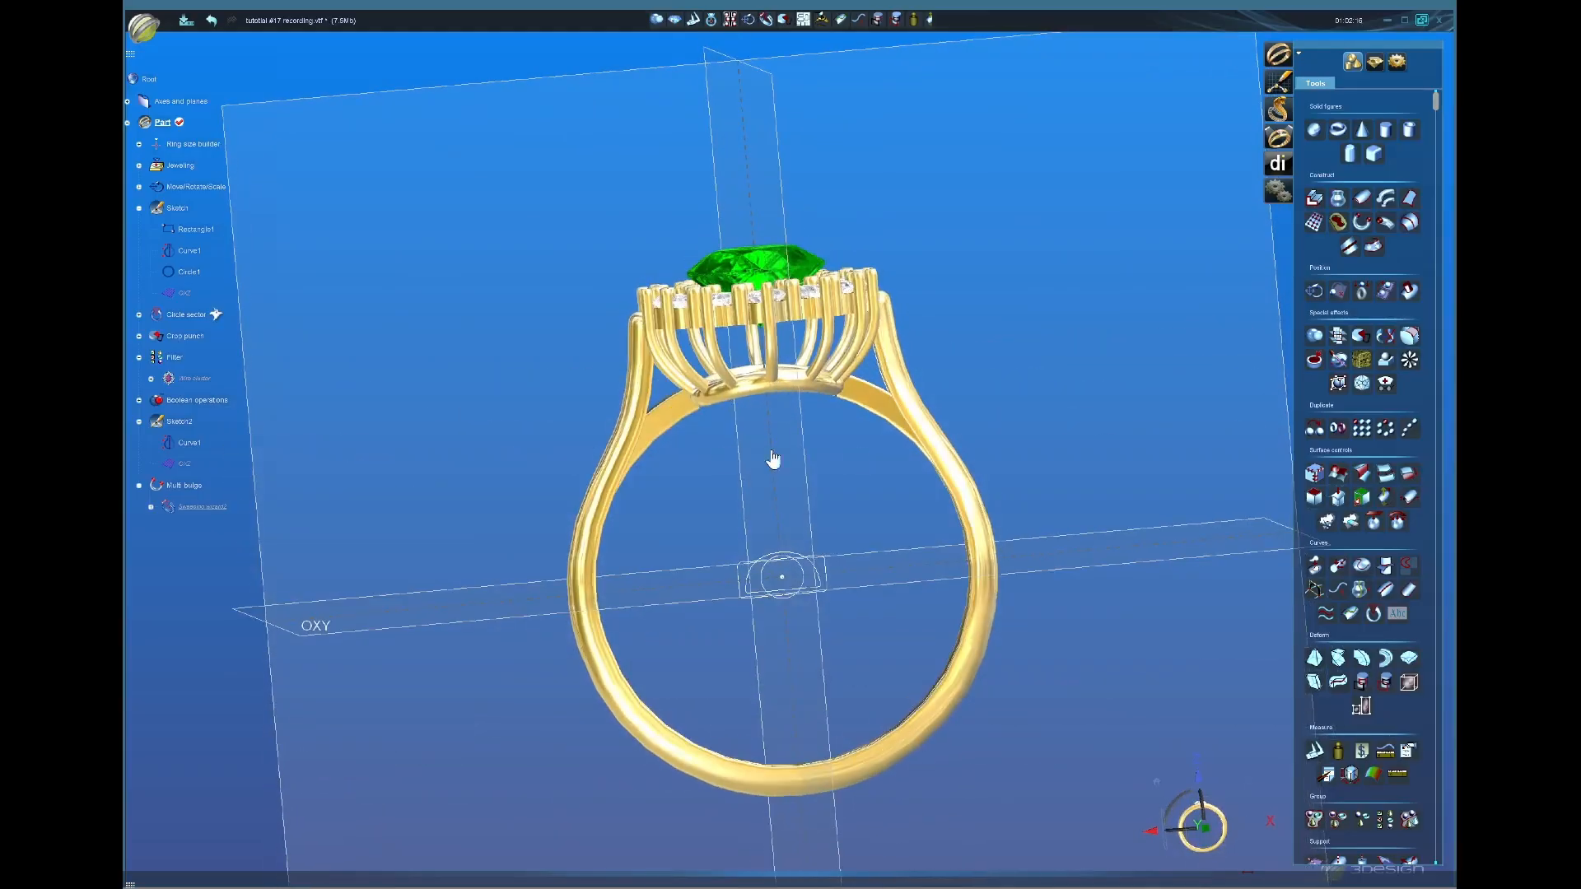
{"action": "scroll", "coordinate": [777, 627], "scroll_direction": "down", "scroll_amount": 3}
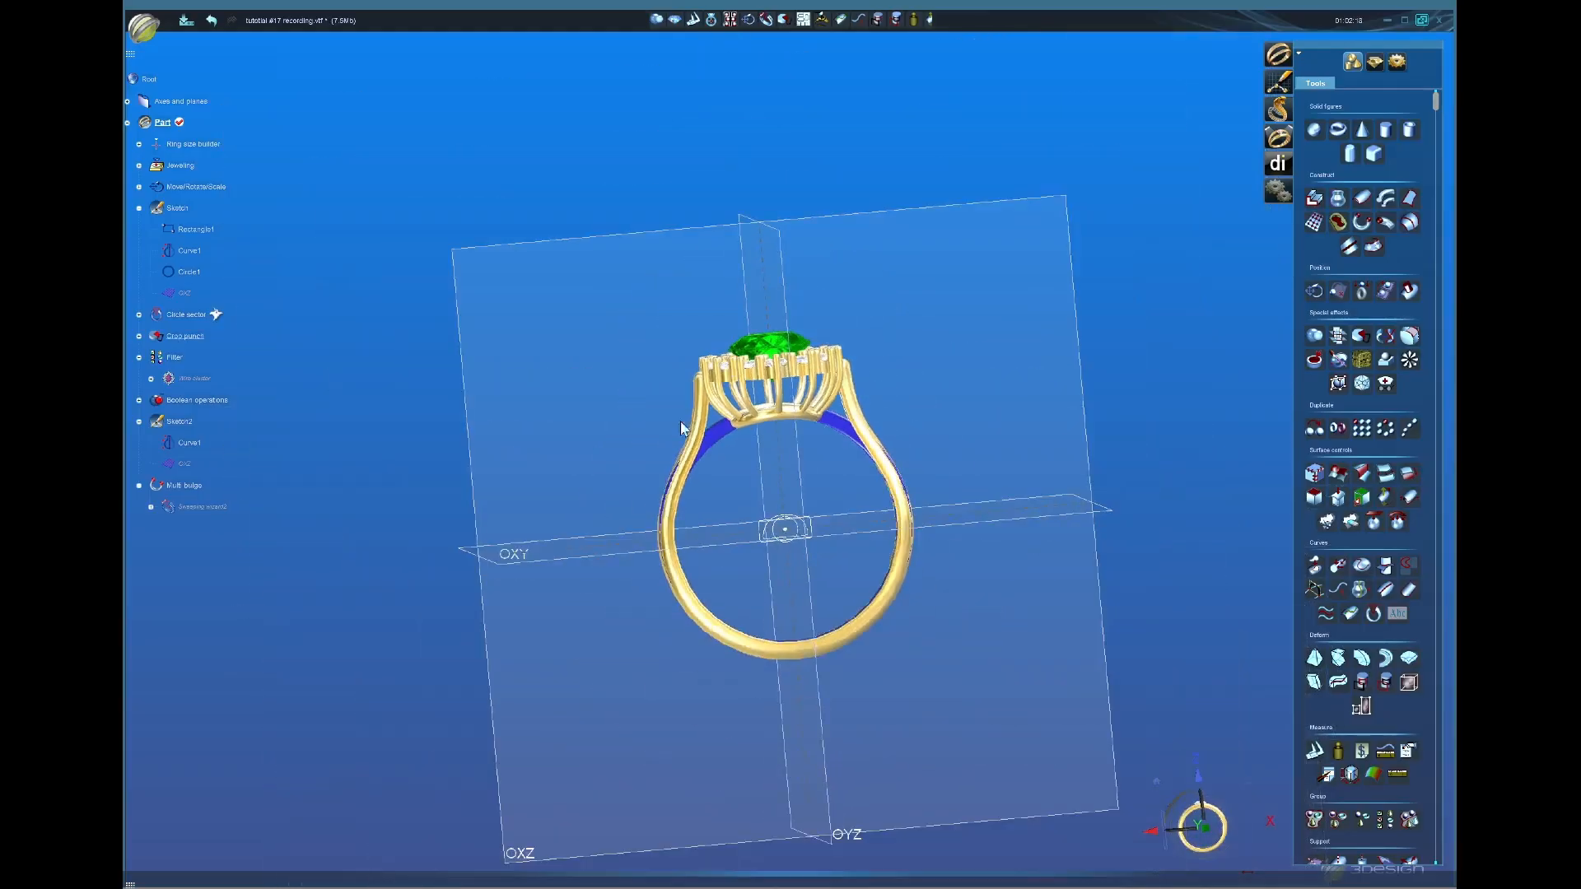
{"action": "middle_click_drag", "start_coordinate": [684, 424], "coordinate": [832, 486]}
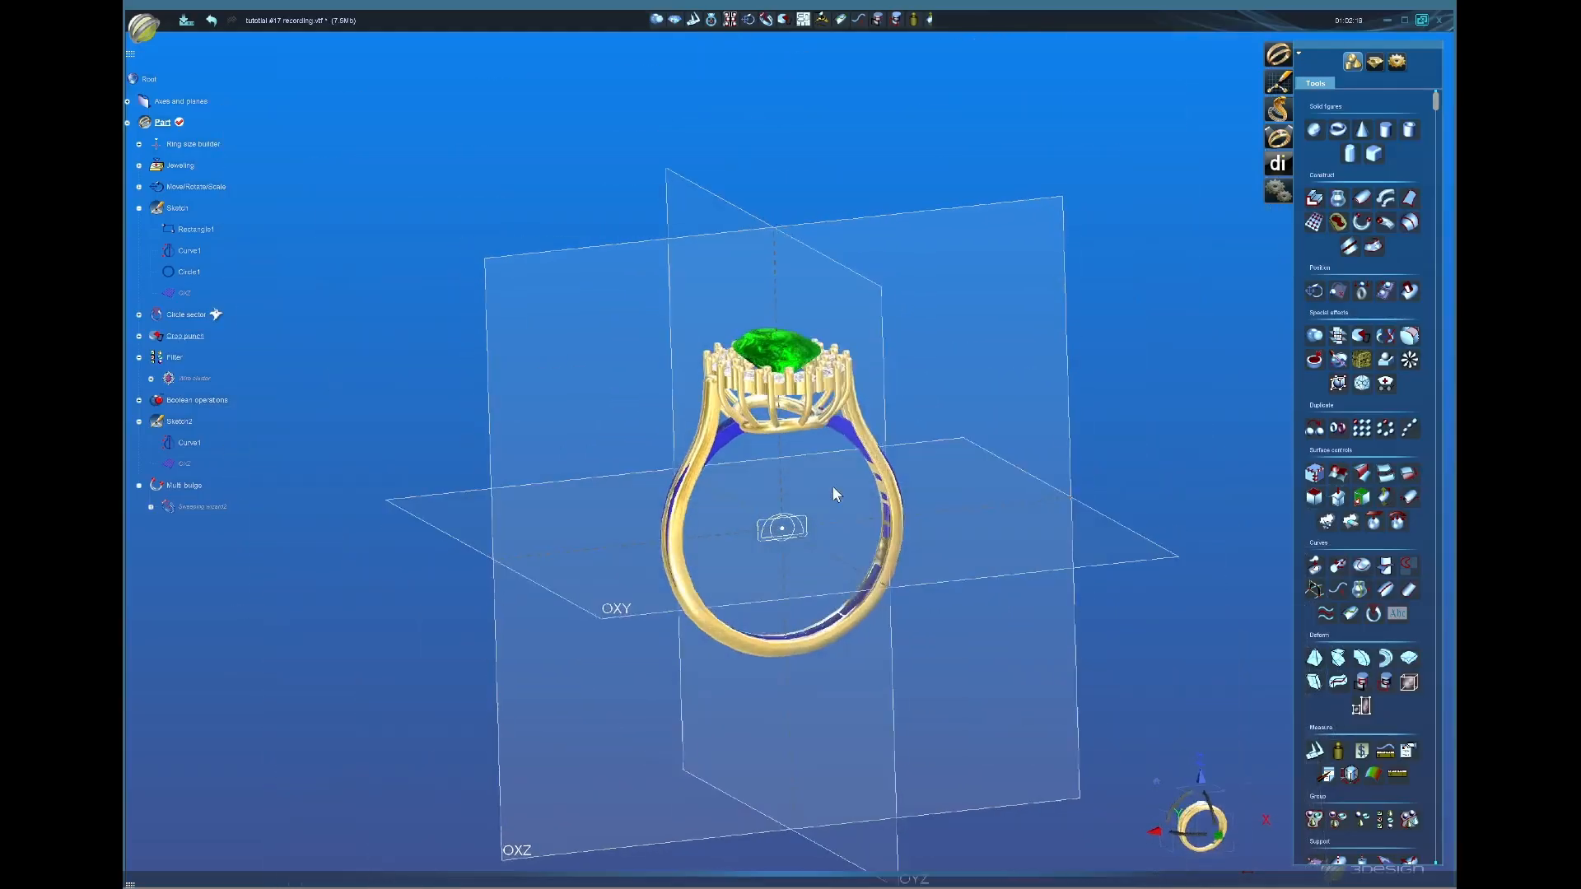
{"action": "left_click", "coordinate": [1374, 62]}
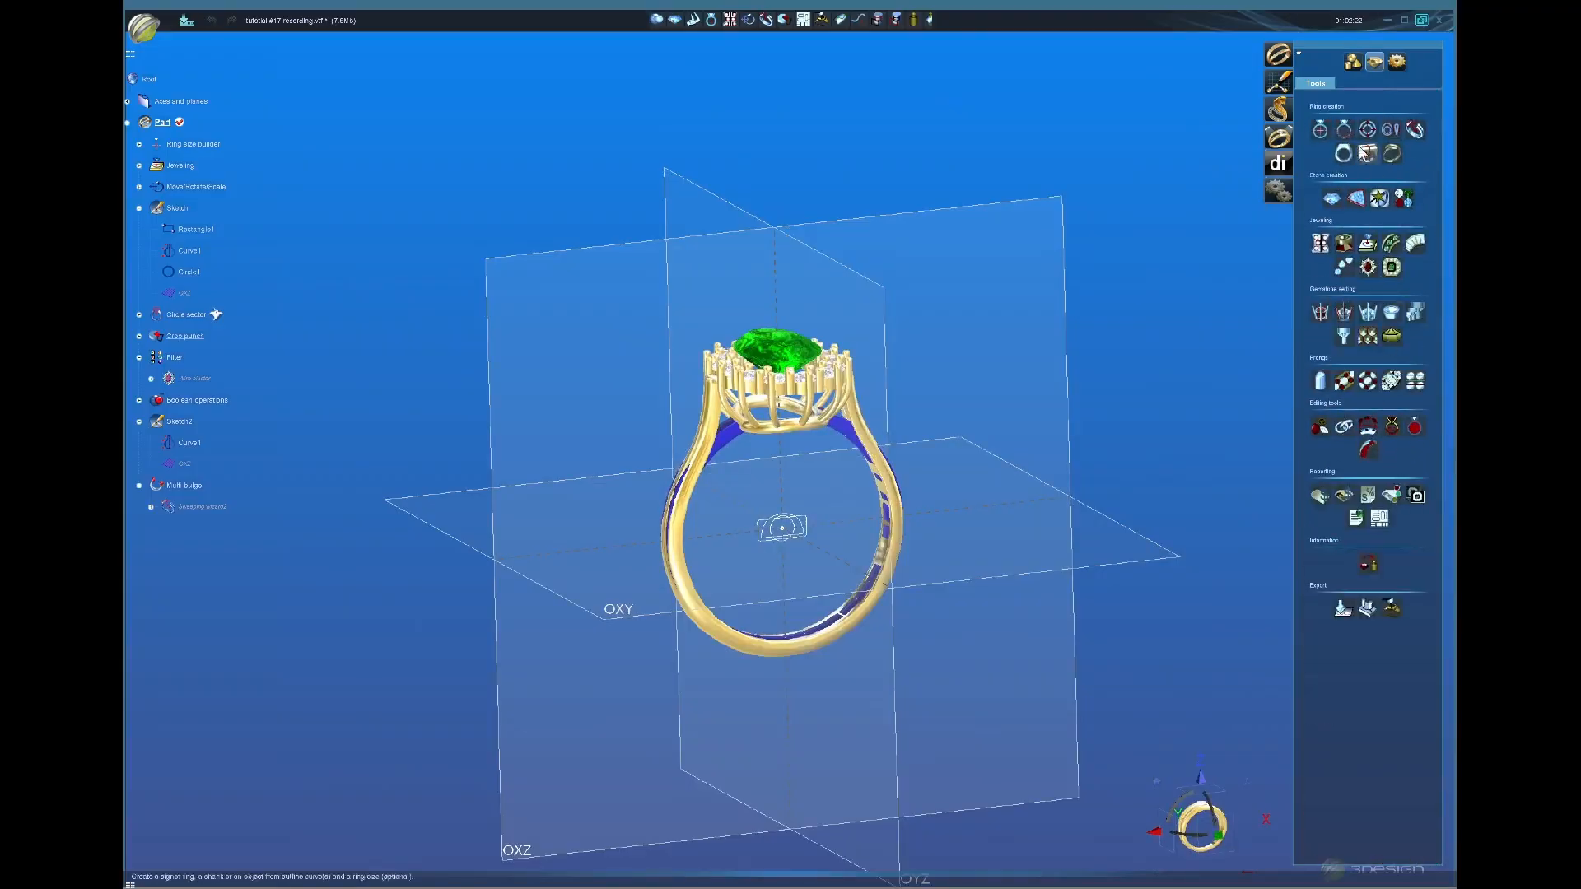
{"action": "left_click", "coordinate": [1352, 62]}
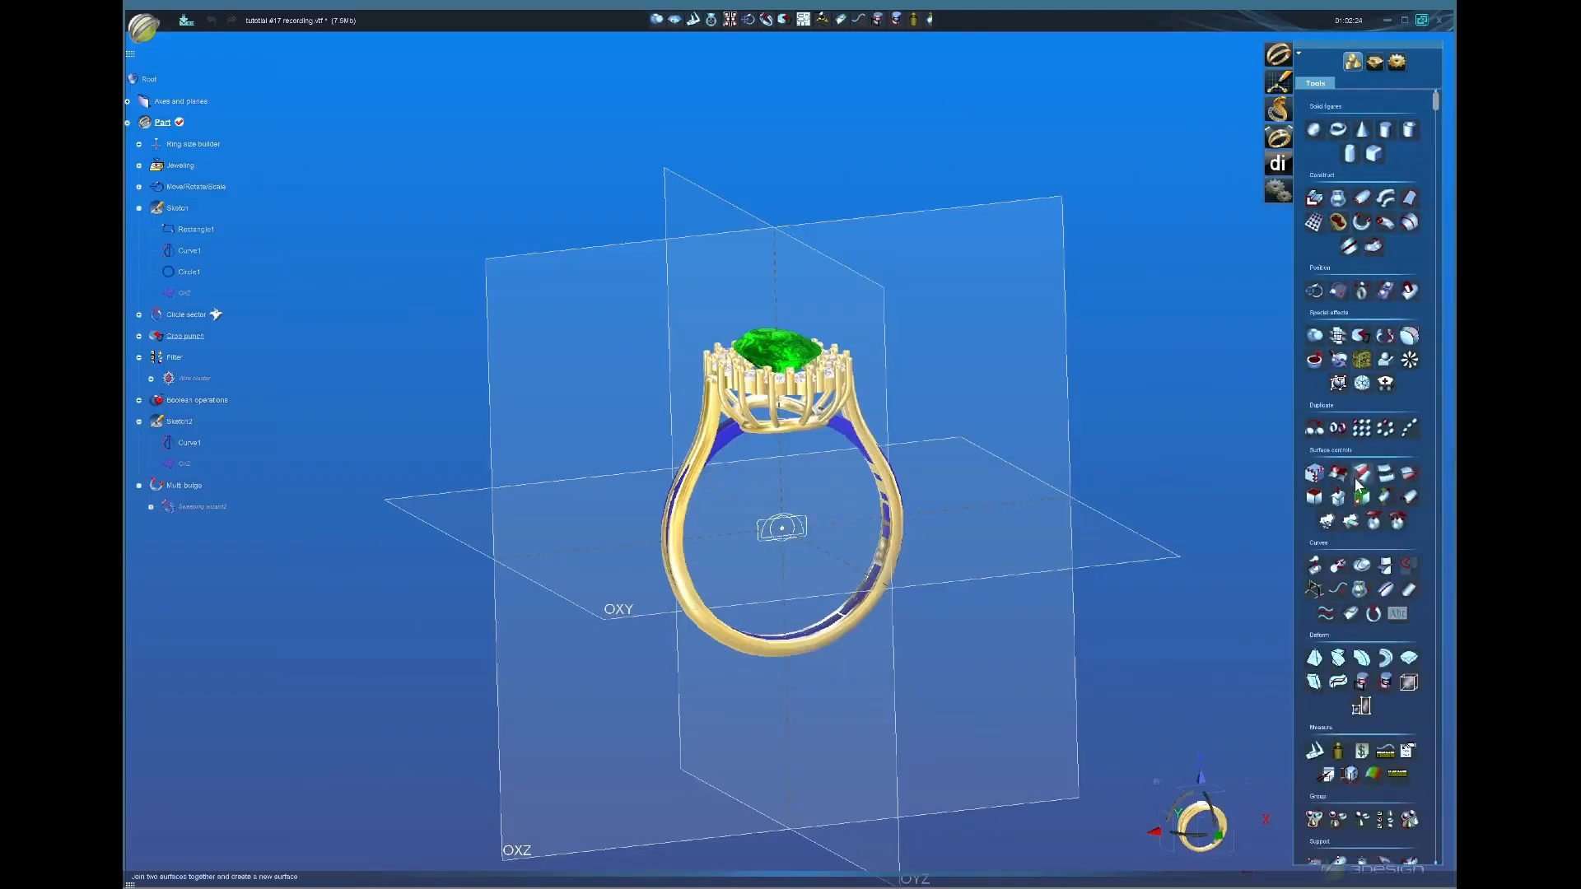
Step: Start Cut and delete with a horizontal cutting plane along Z
{"action": "left_click", "coordinate": [1386, 336]}
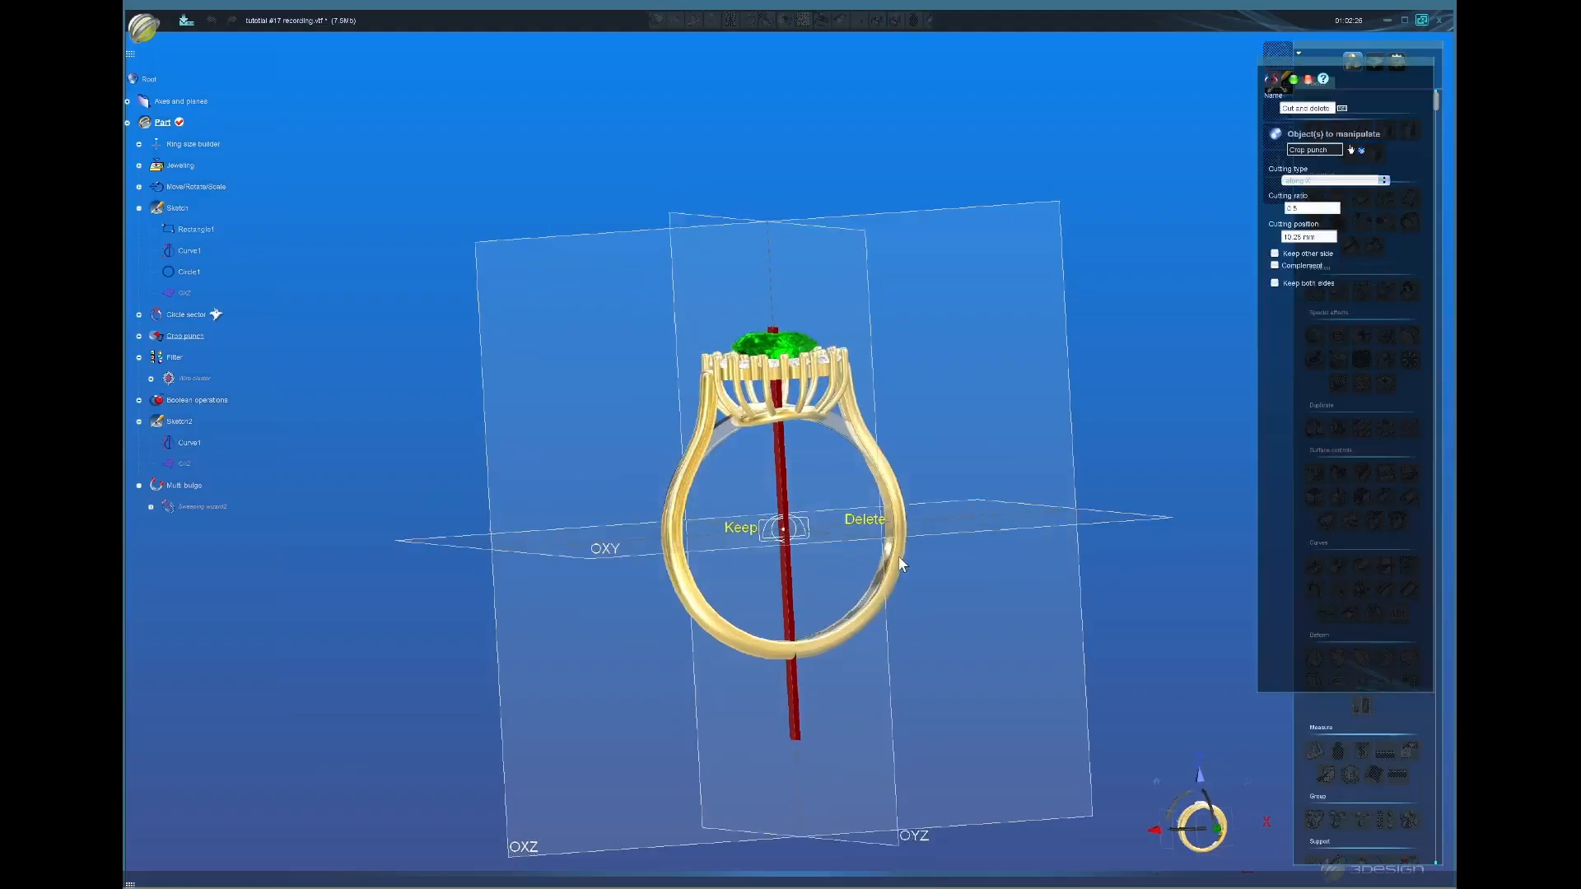
{"action": "left_click", "coordinate": [1316, 180]}
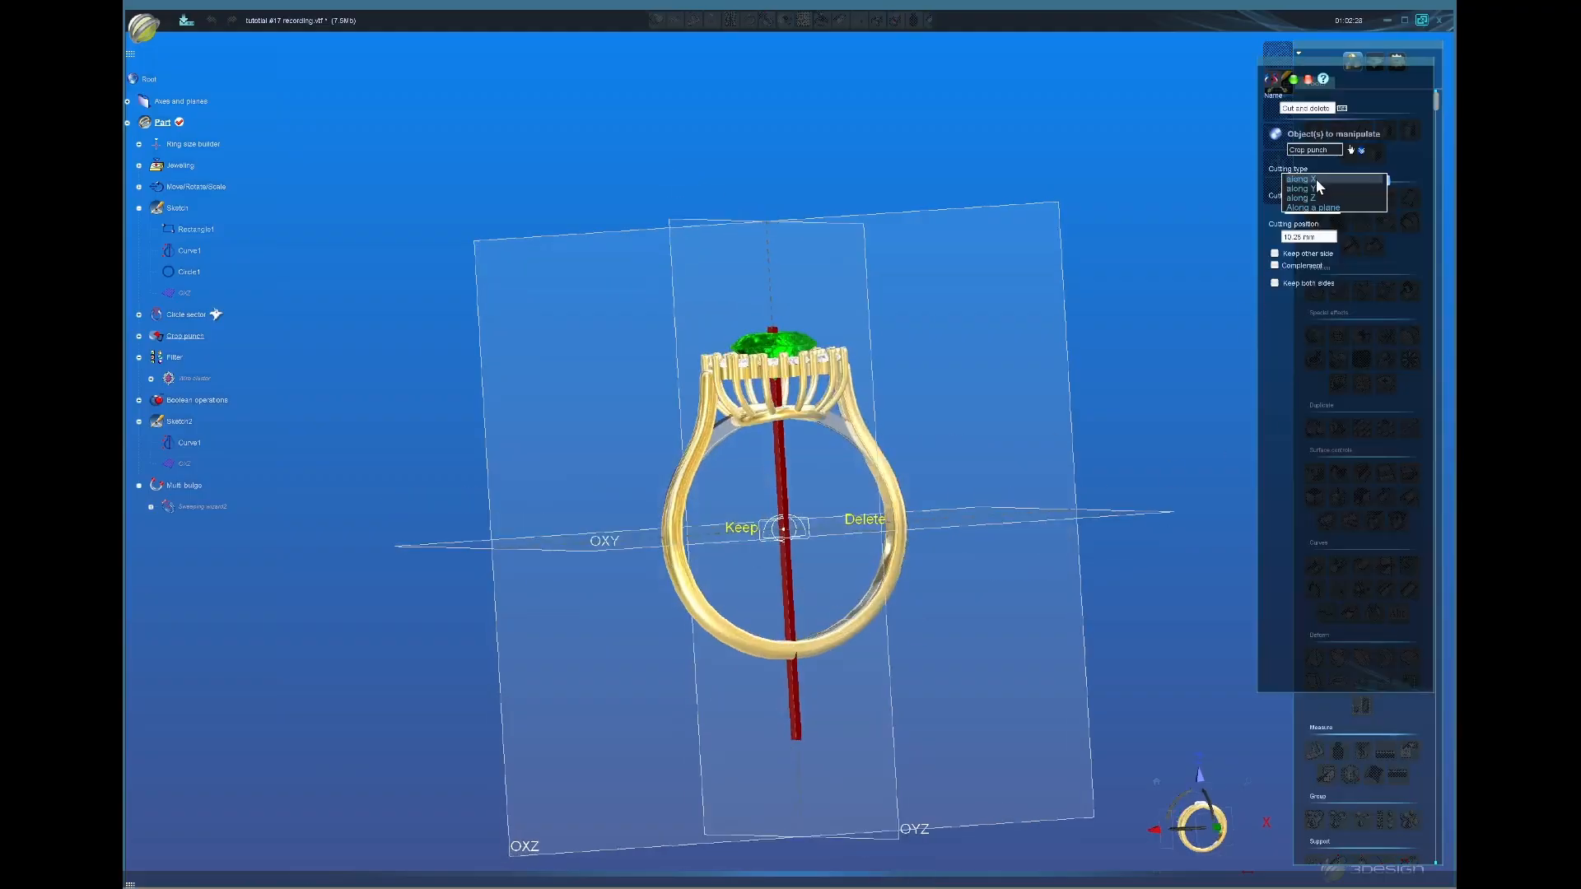
{"action": "left_click", "coordinate": [1312, 201]}
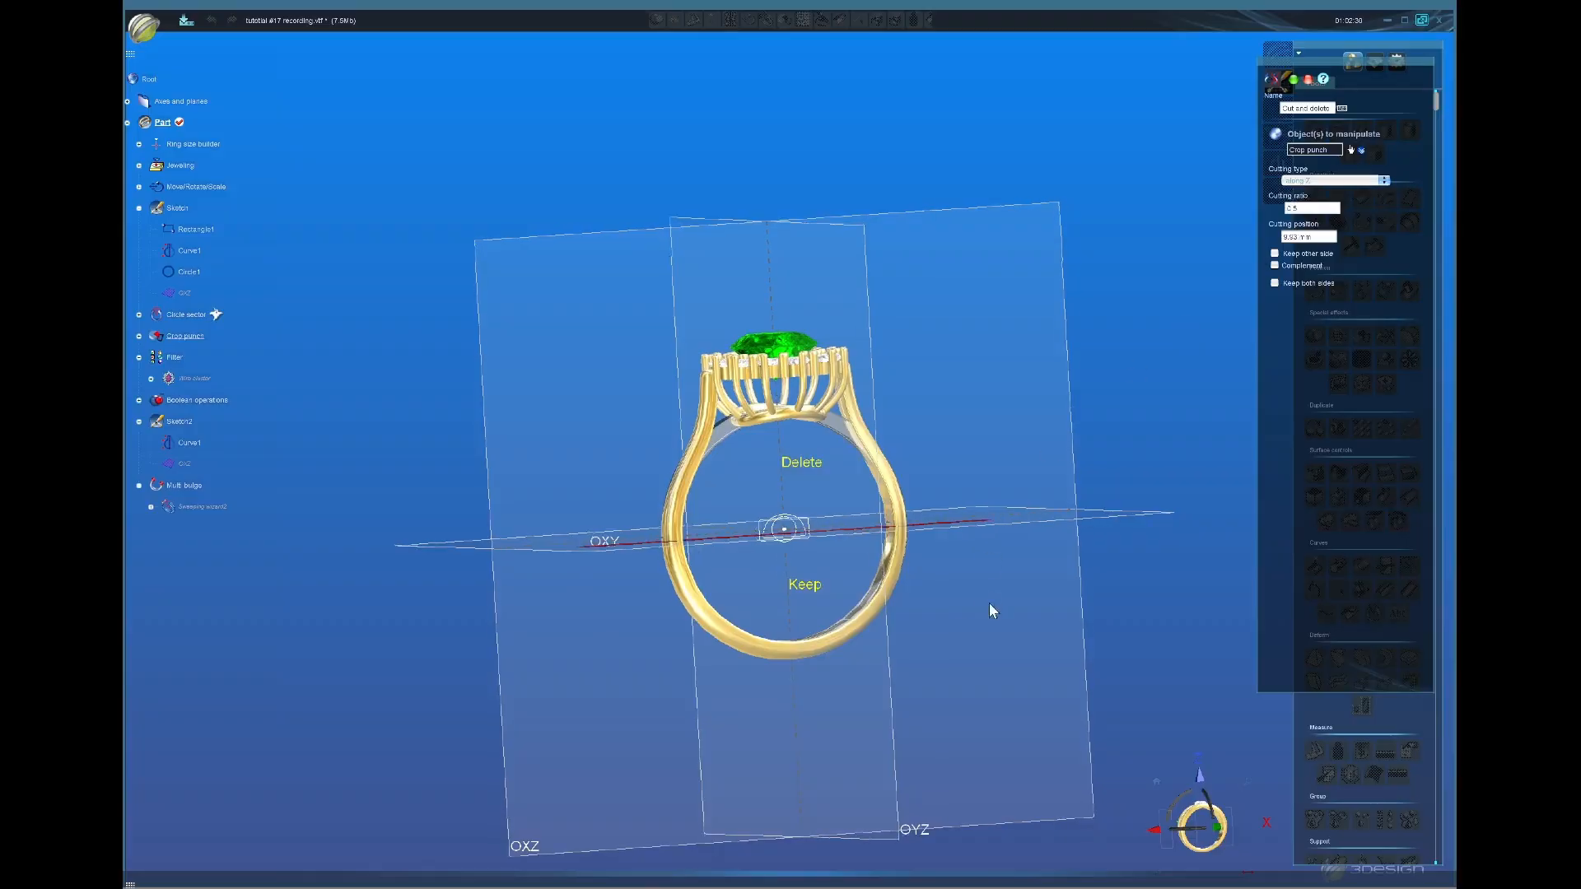
Step: Place the cutting plane at about 14.41 mm on the shank and validate the cut
{"action": "middle_click_drag", "start_coordinate": [992, 607], "coordinate": [1111, 655]}
{"action": "middle_click_drag", "start_coordinate": [839, 594], "coordinate": [833, 567]}
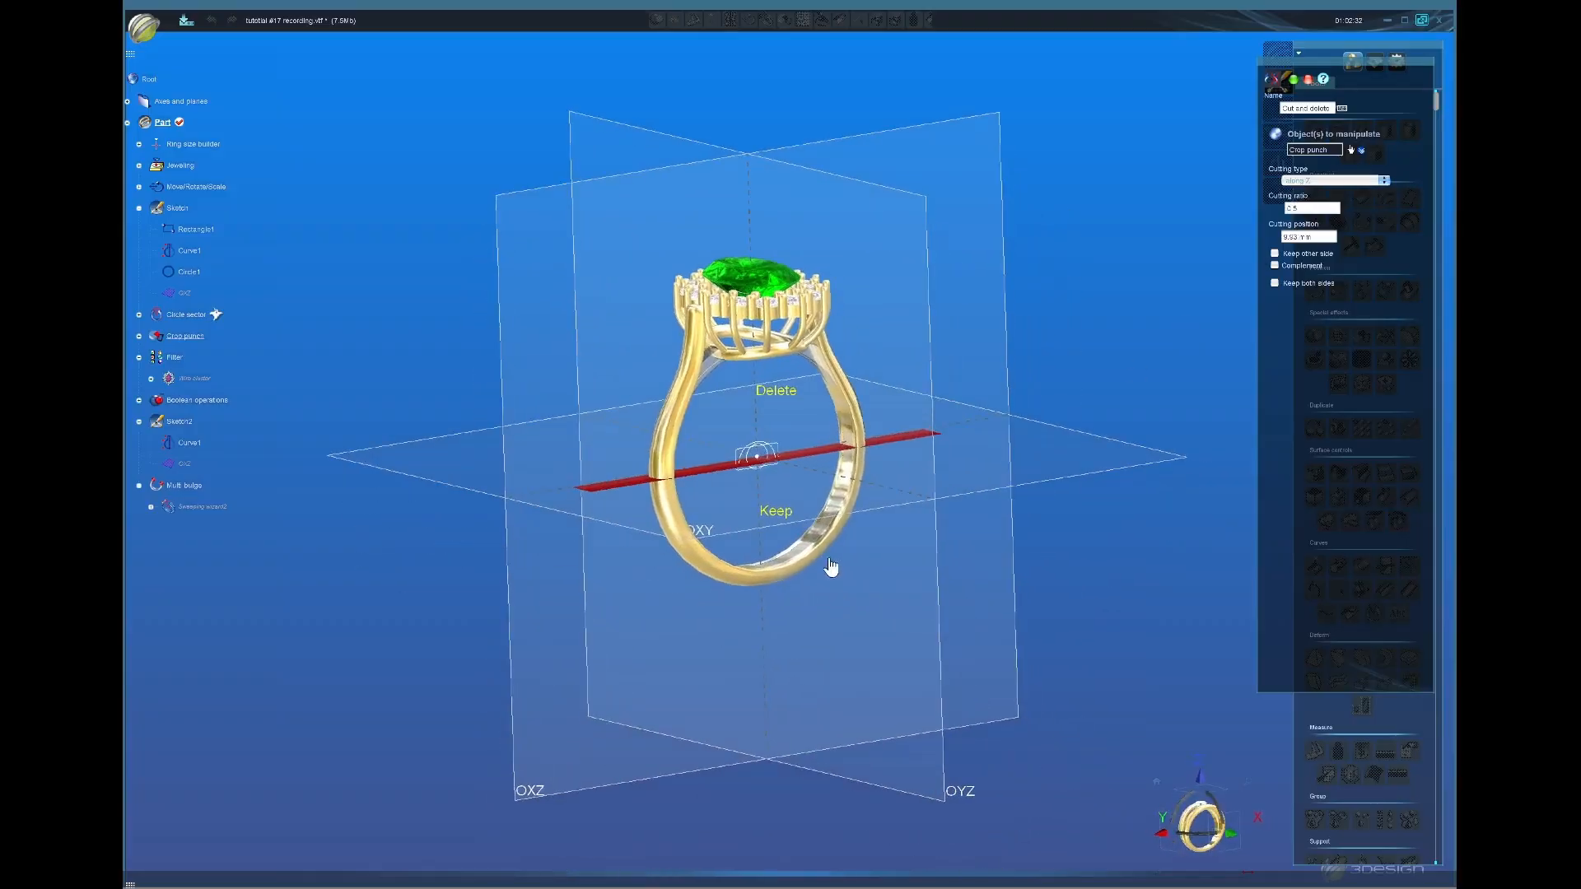
{"action": "scroll", "coordinate": [843, 535], "scroll_direction": "up", "scroll_amount": 5}
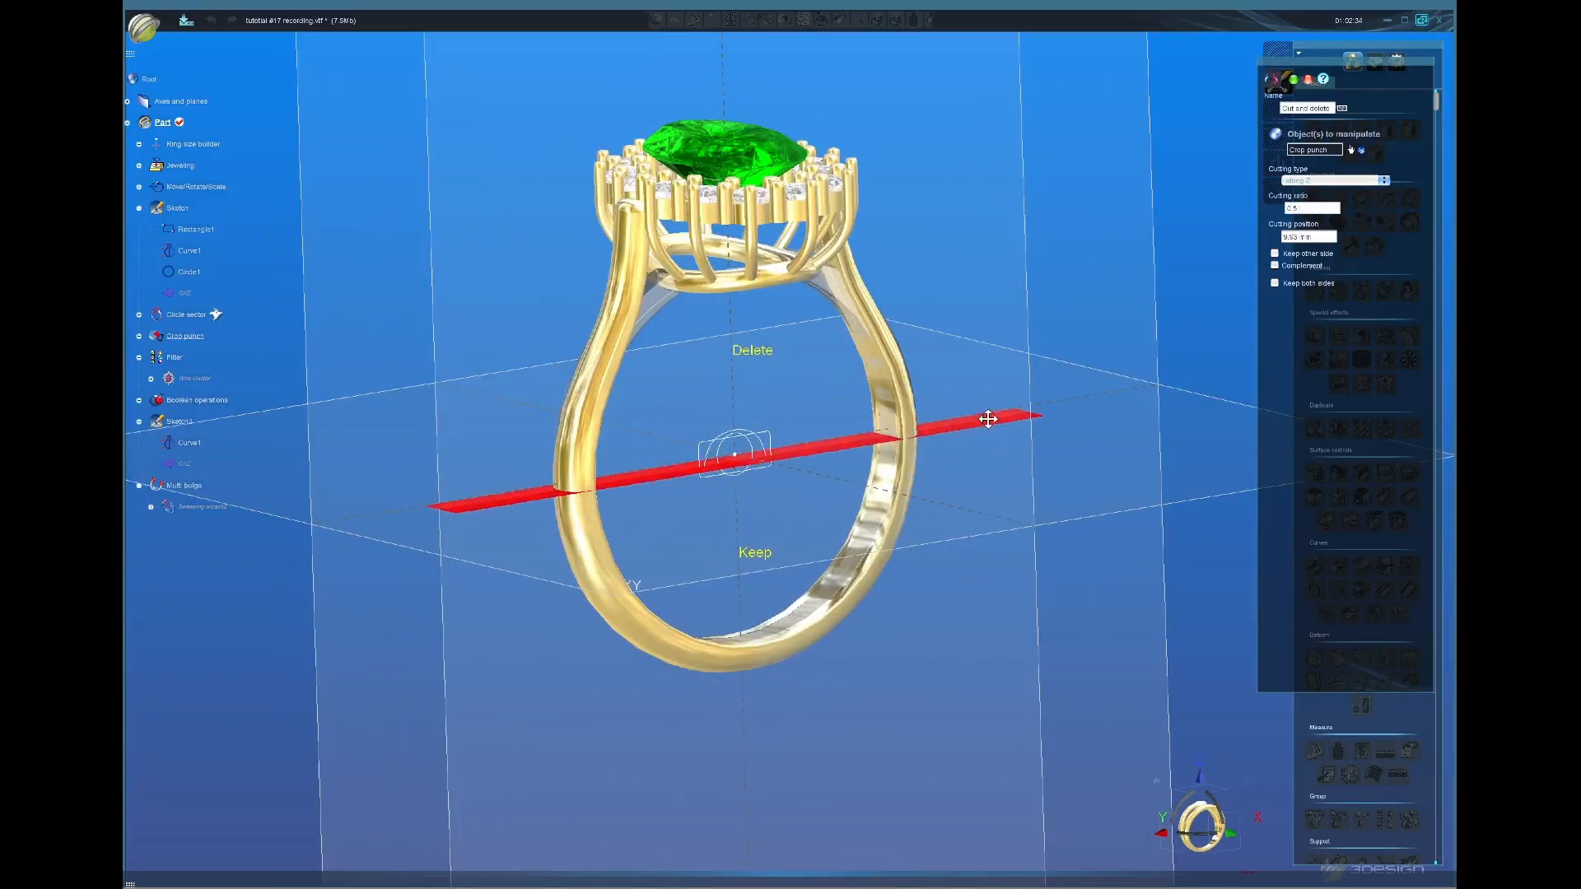
{"action": "left_click_drag", "start_coordinate": [996, 418], "coordinate": [995, 326]}
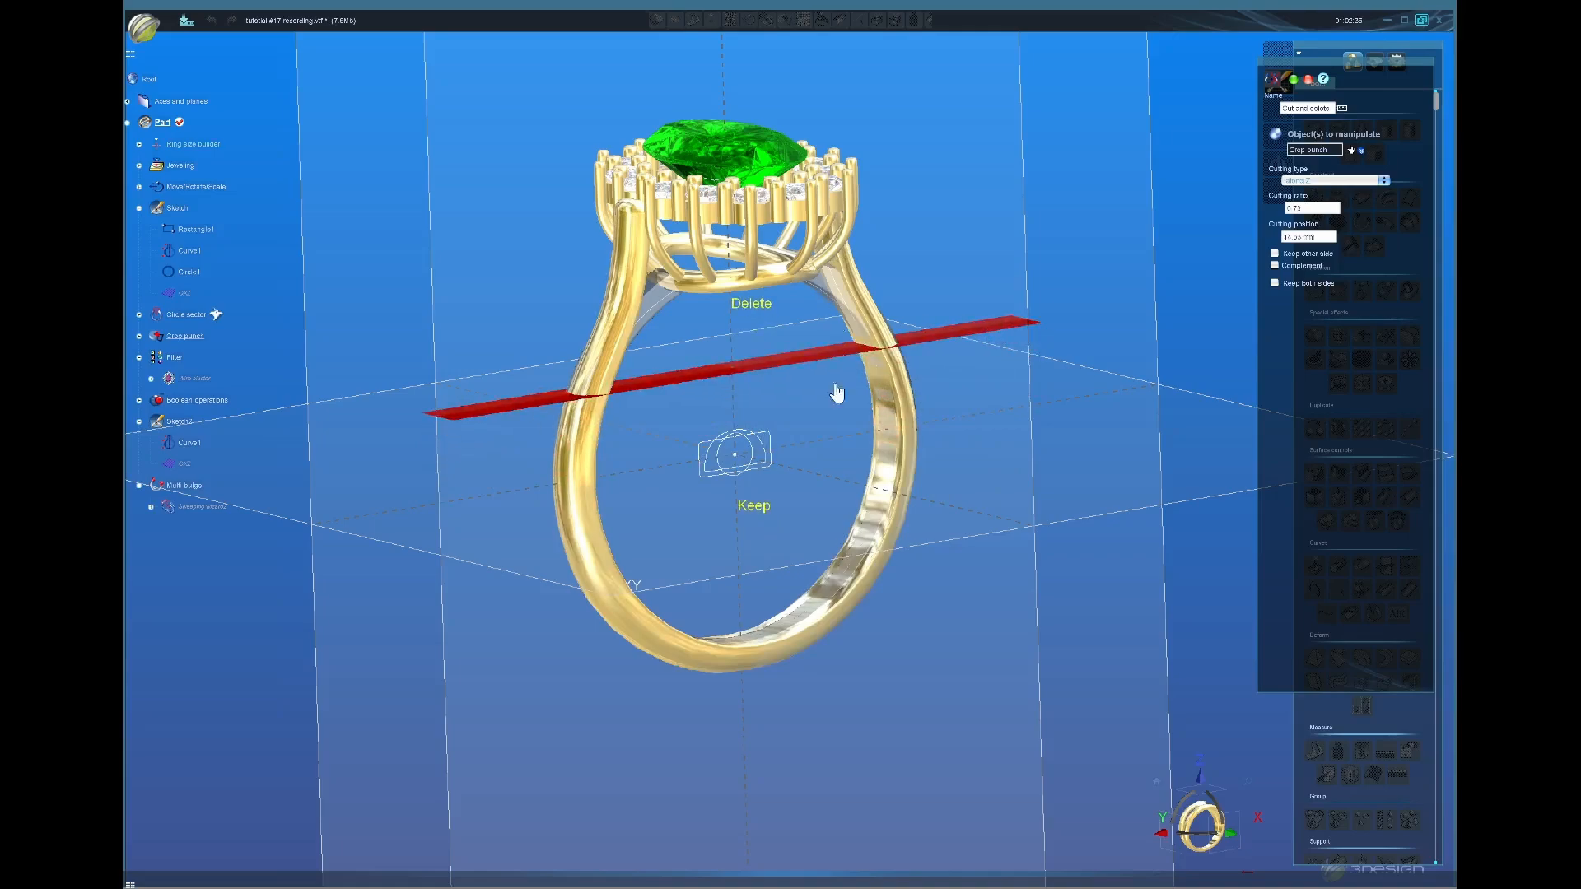
{"action": "middle_click_drag", "start_coordinate": [805, 437], "coordinate": [768, 401]}
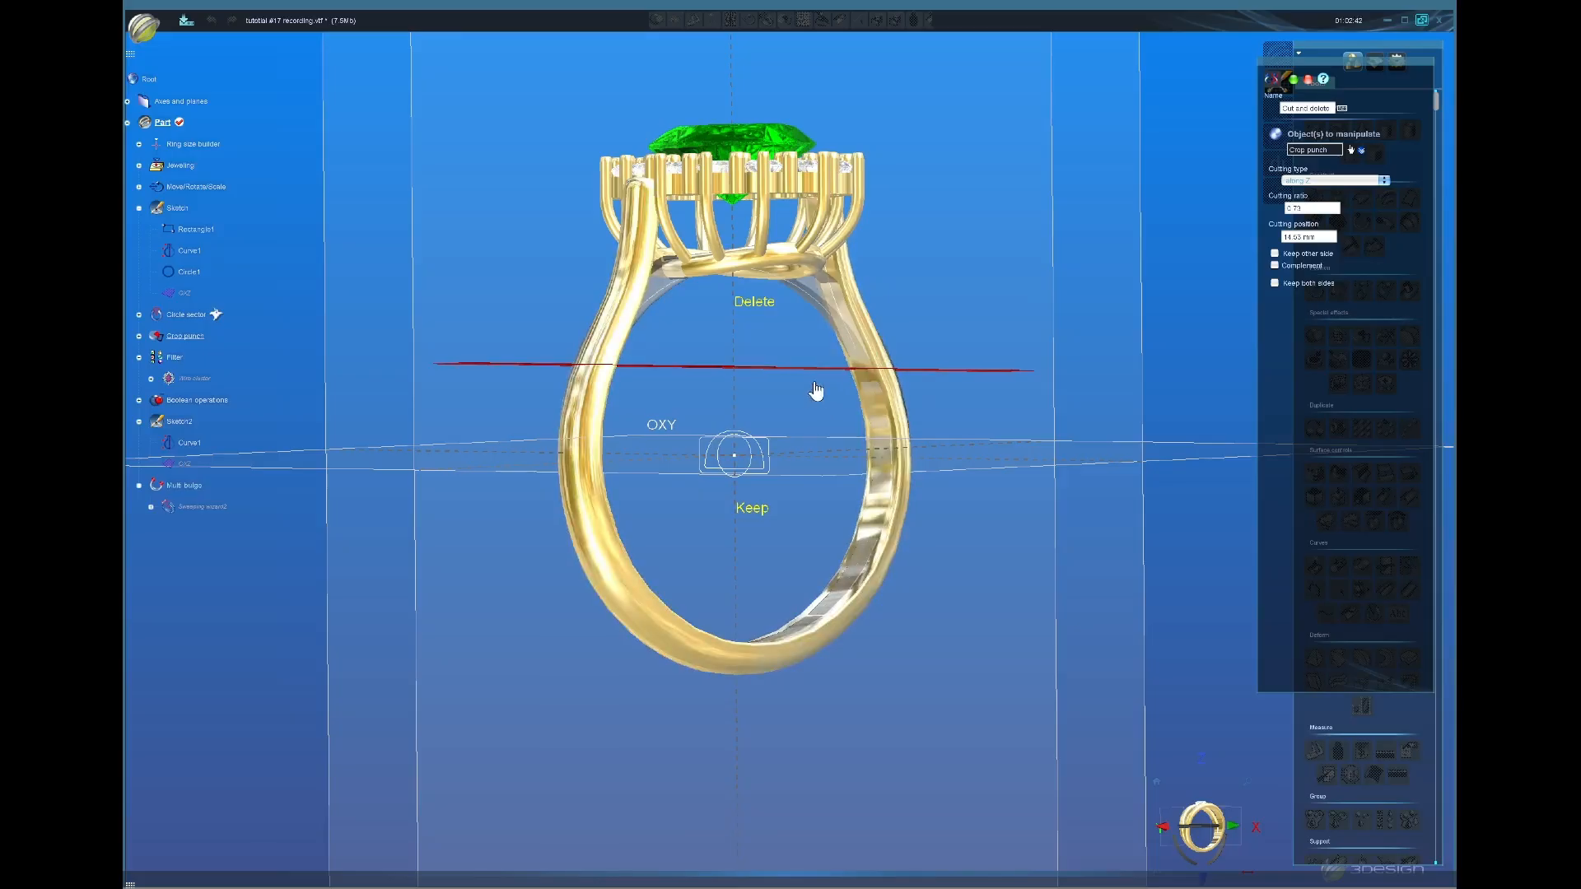
{"action": "left_click_drag", "start_coordinate": [819, 370], "coordinate": [817, 373]}
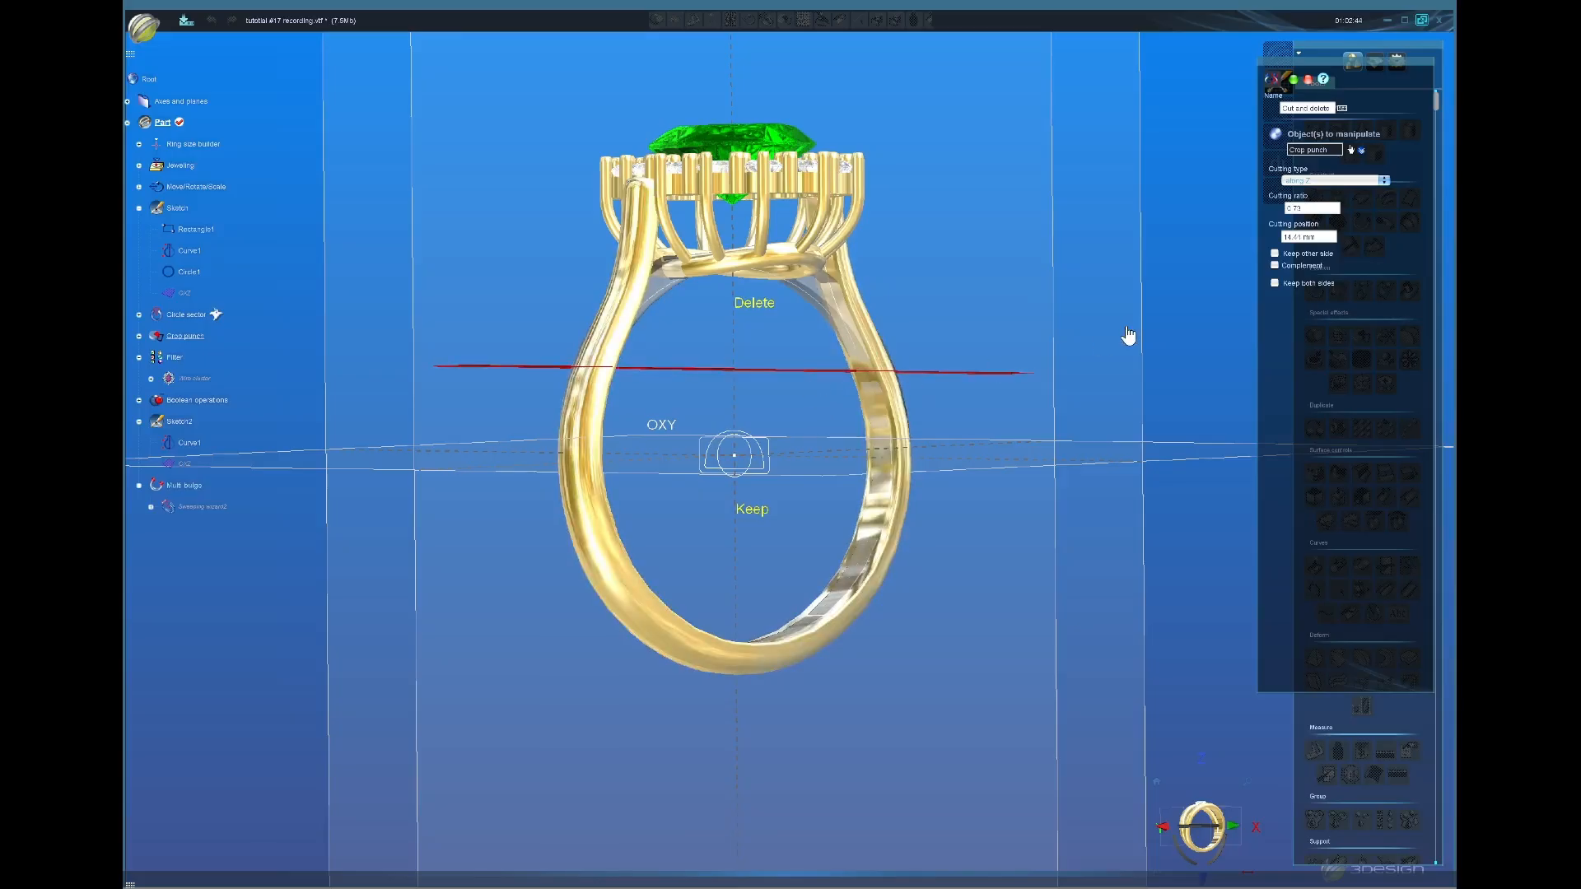
{"action": "middle_click_drag", "start_coordinate": [1125, 335], "coordinate": [789, 440]}
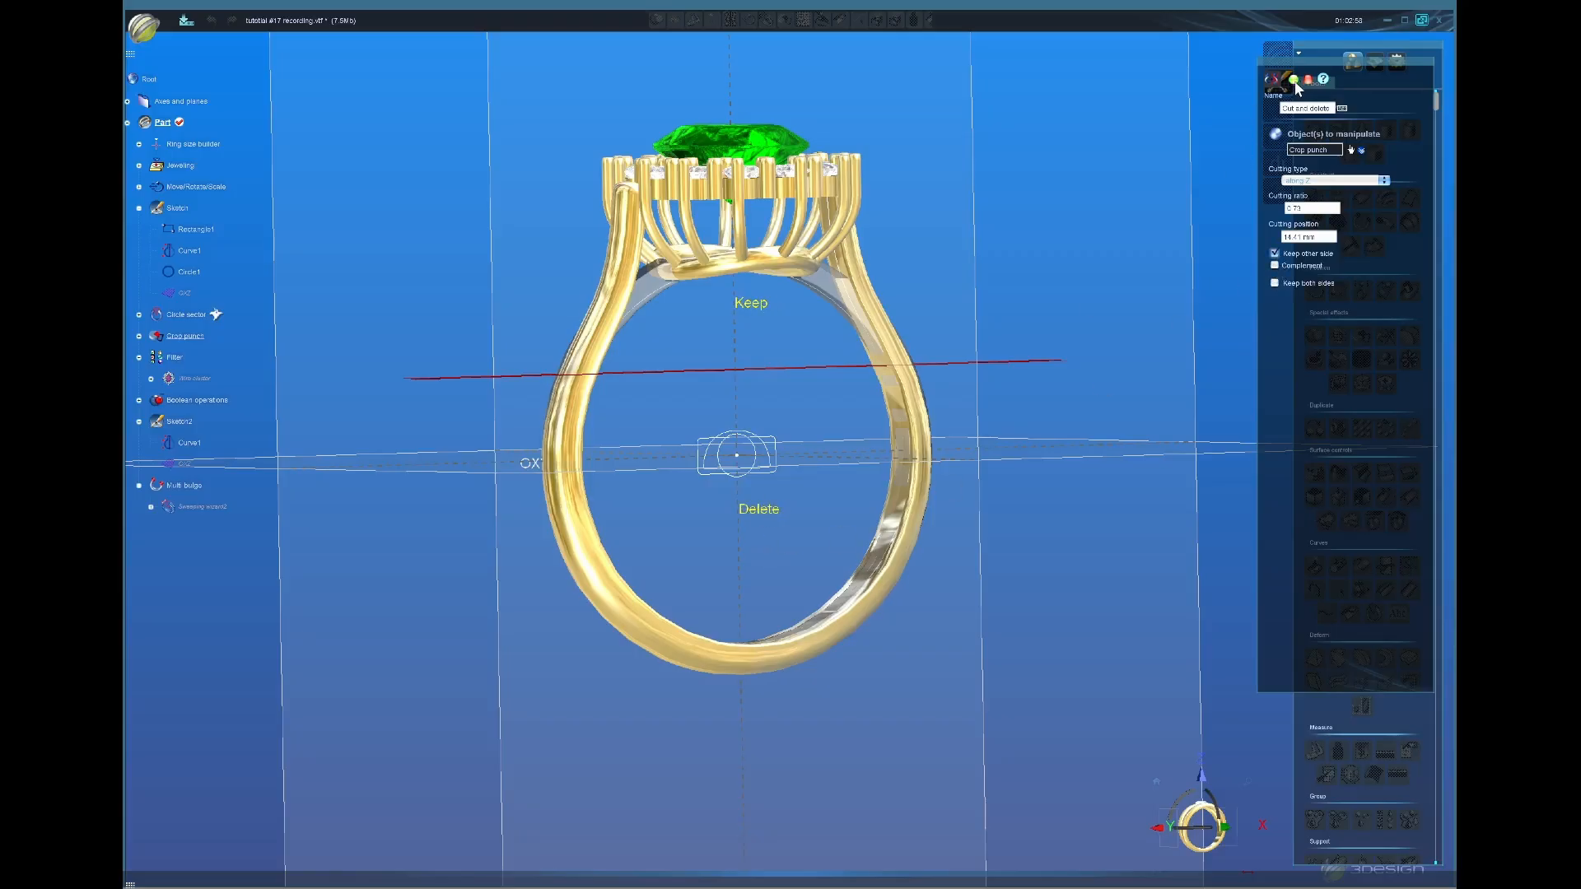
{"action": "left_click", "coordinate": [1296, 82]}
{"action": "middle_click_drag", "start_coordinate": [871, 456], "coordinate": [1009, 494]}
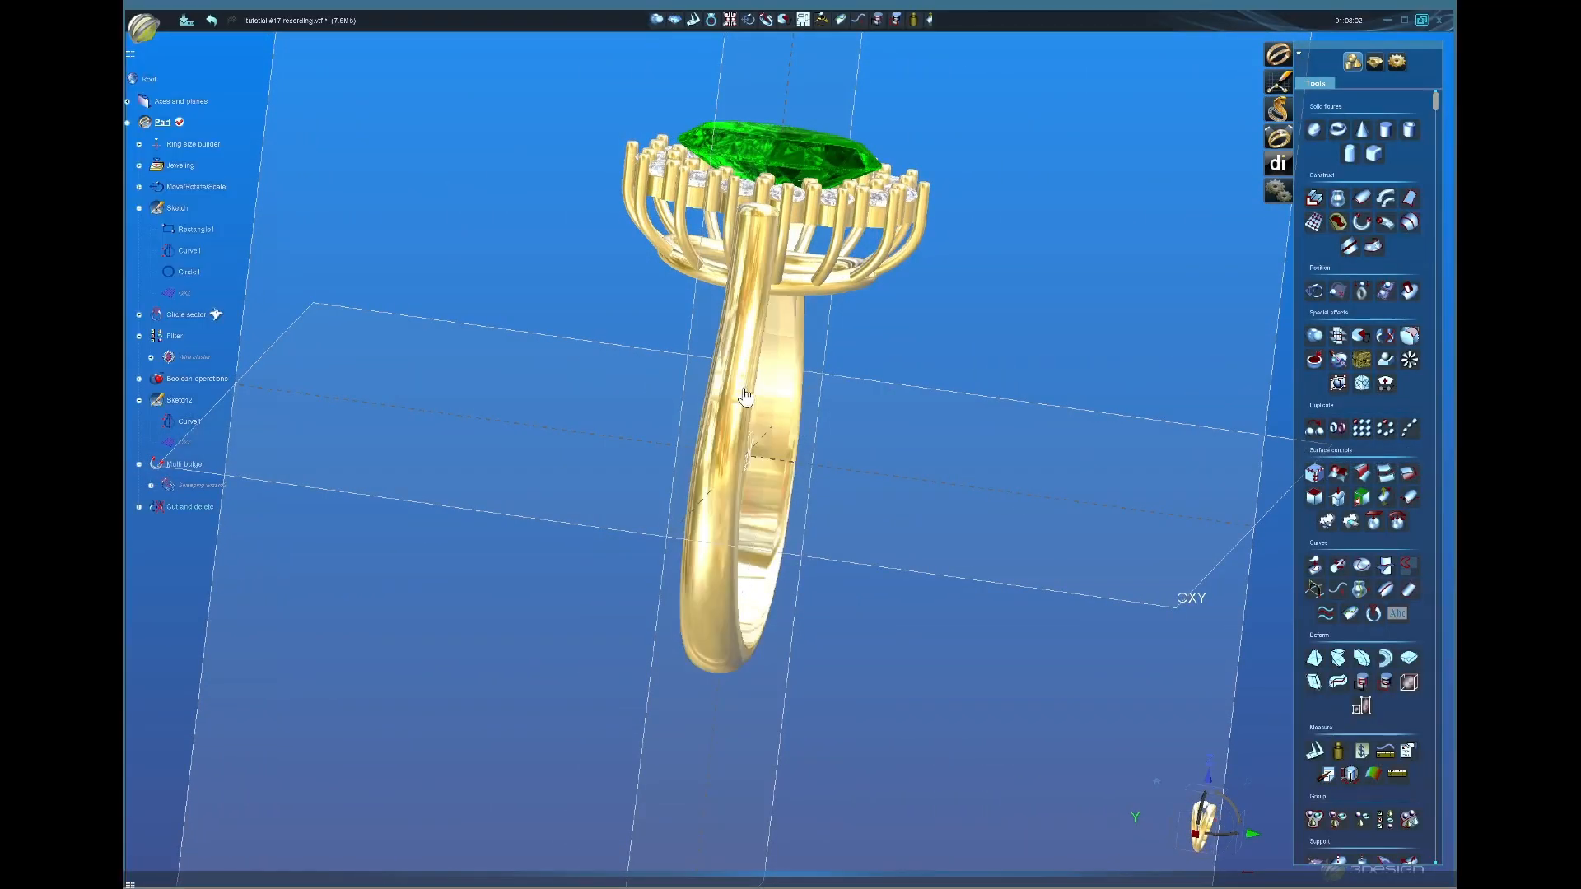
{"action": "mouse_move", "coordinate": [745, 397]}
{"action": "middle_mouse_down"}
{"action": "mouse_move", "coordinate": [929, 487]}
{"action": "mouse_move", "coordinate": [914, 434]}
{"action": "mouse_move", "coordinate": [741, 458]}
{"action": "mouse_move", "coordinate": [737, 379]}
{"action": "mouse_move", "coordinate": [667, 406]}
{"action": "middle_mouse_up"}
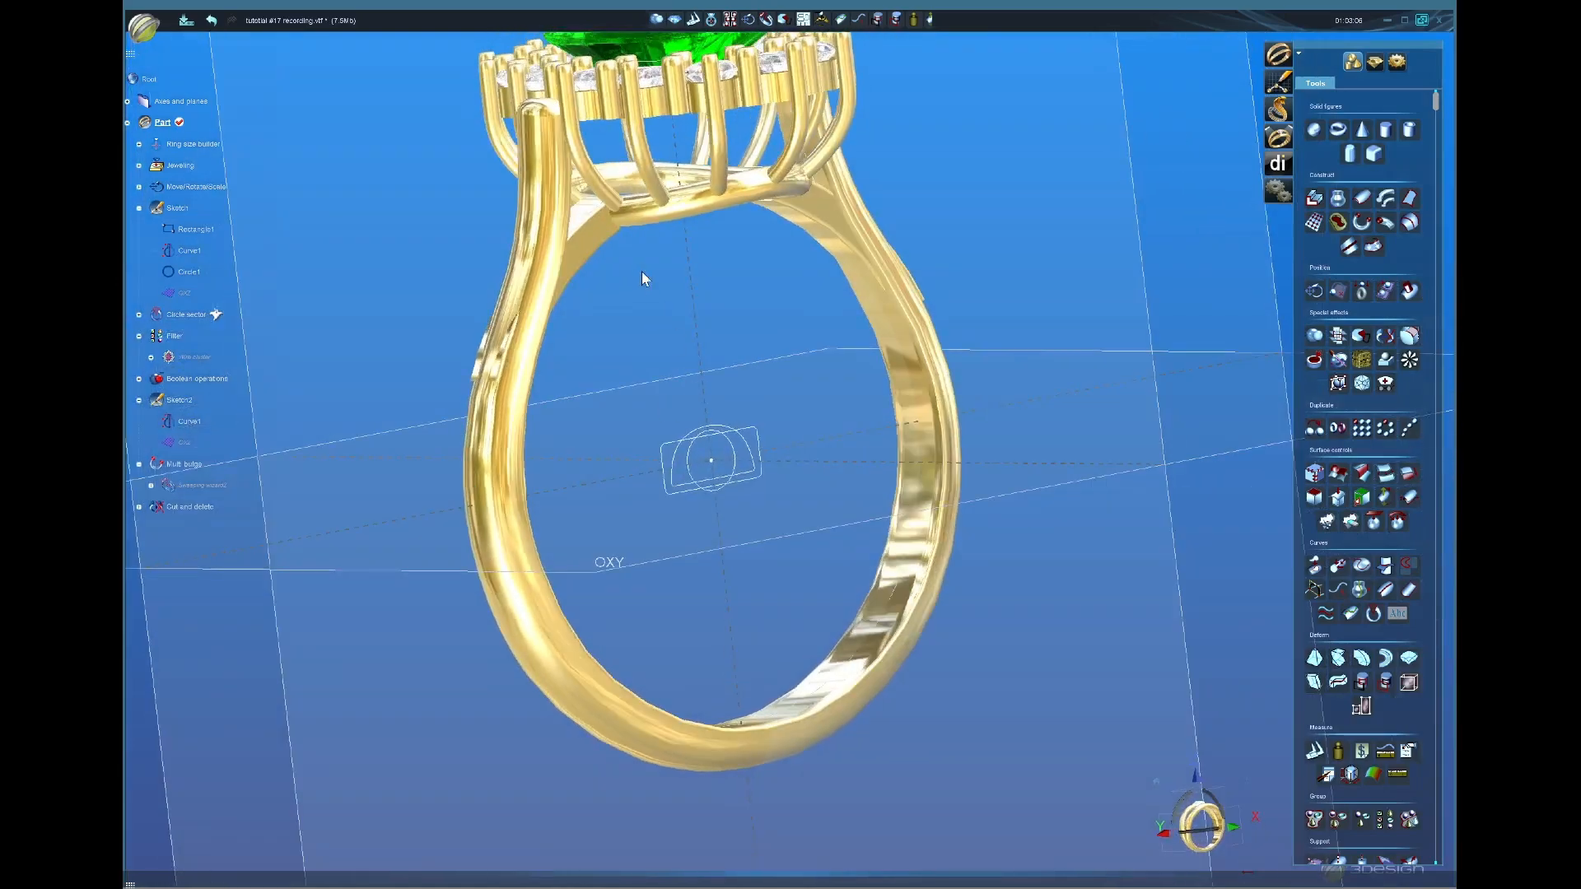
{"action": "middle_click_drag", "start_coordinate": [643, 277], "coordinate": [653, 308]}
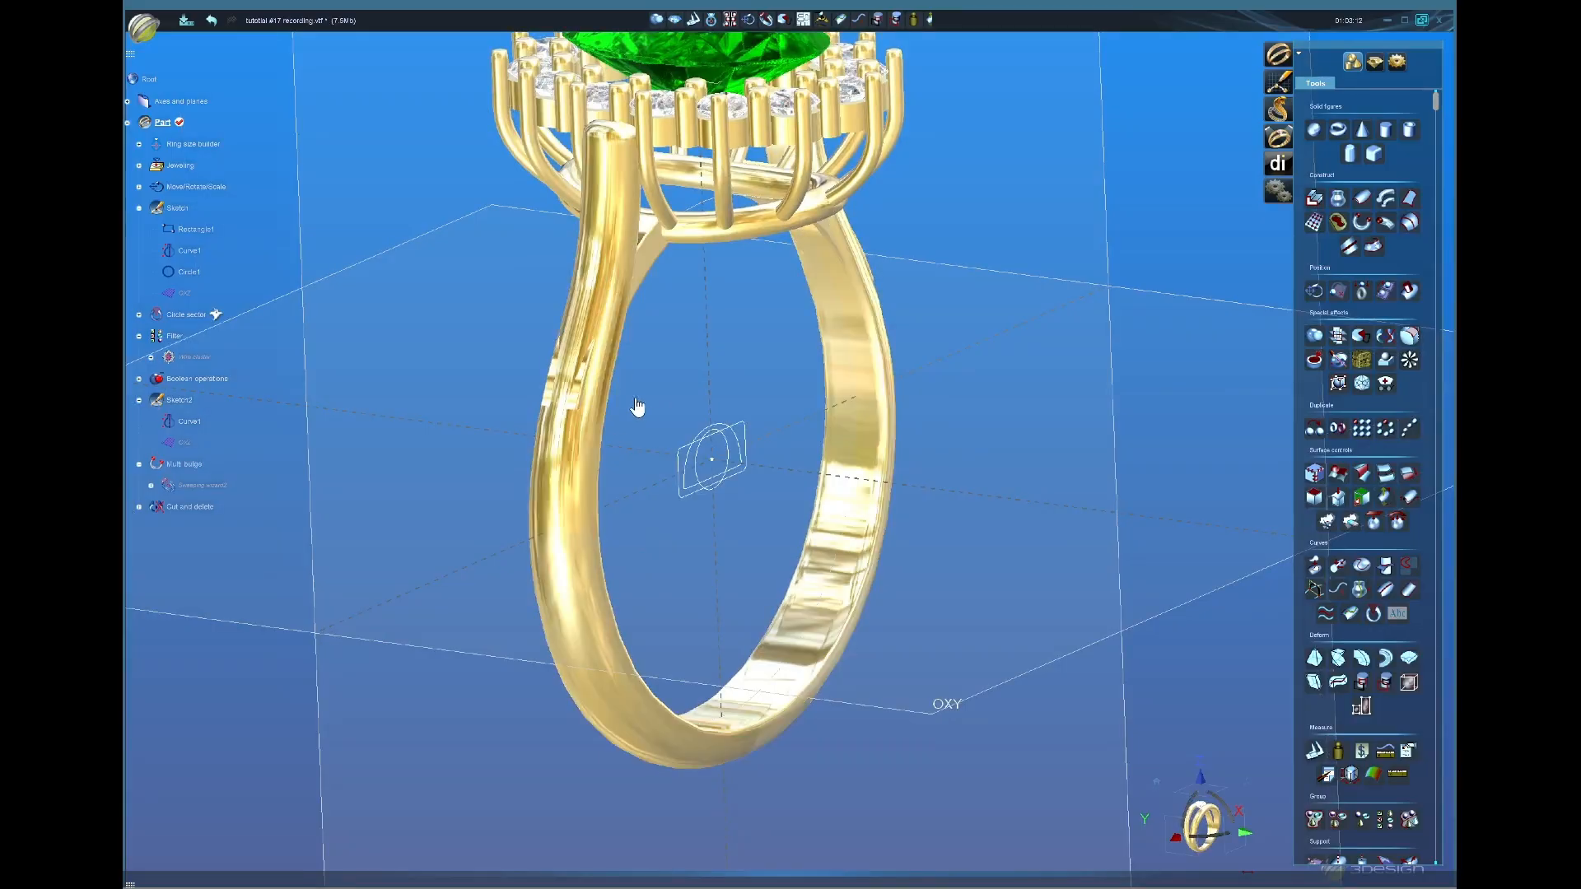
{"action": "middle_click_drag", "start_coordinate": [617, 398], "coordinate": [467, 376]}
{"action": "mouse_move", "coordinate": [502, 449]}
{"action": "middle_mouse_down"}
{"action": "mouse_move", "coordinate": [444, 454]}
{"action": "mouse_move", "coordinate": [480, 452]}
{"action": "middle_mouse_up"}
{"action": "middle_click_drag", "start_coordinate": [741, 420], "coordinate": [661, 427]}
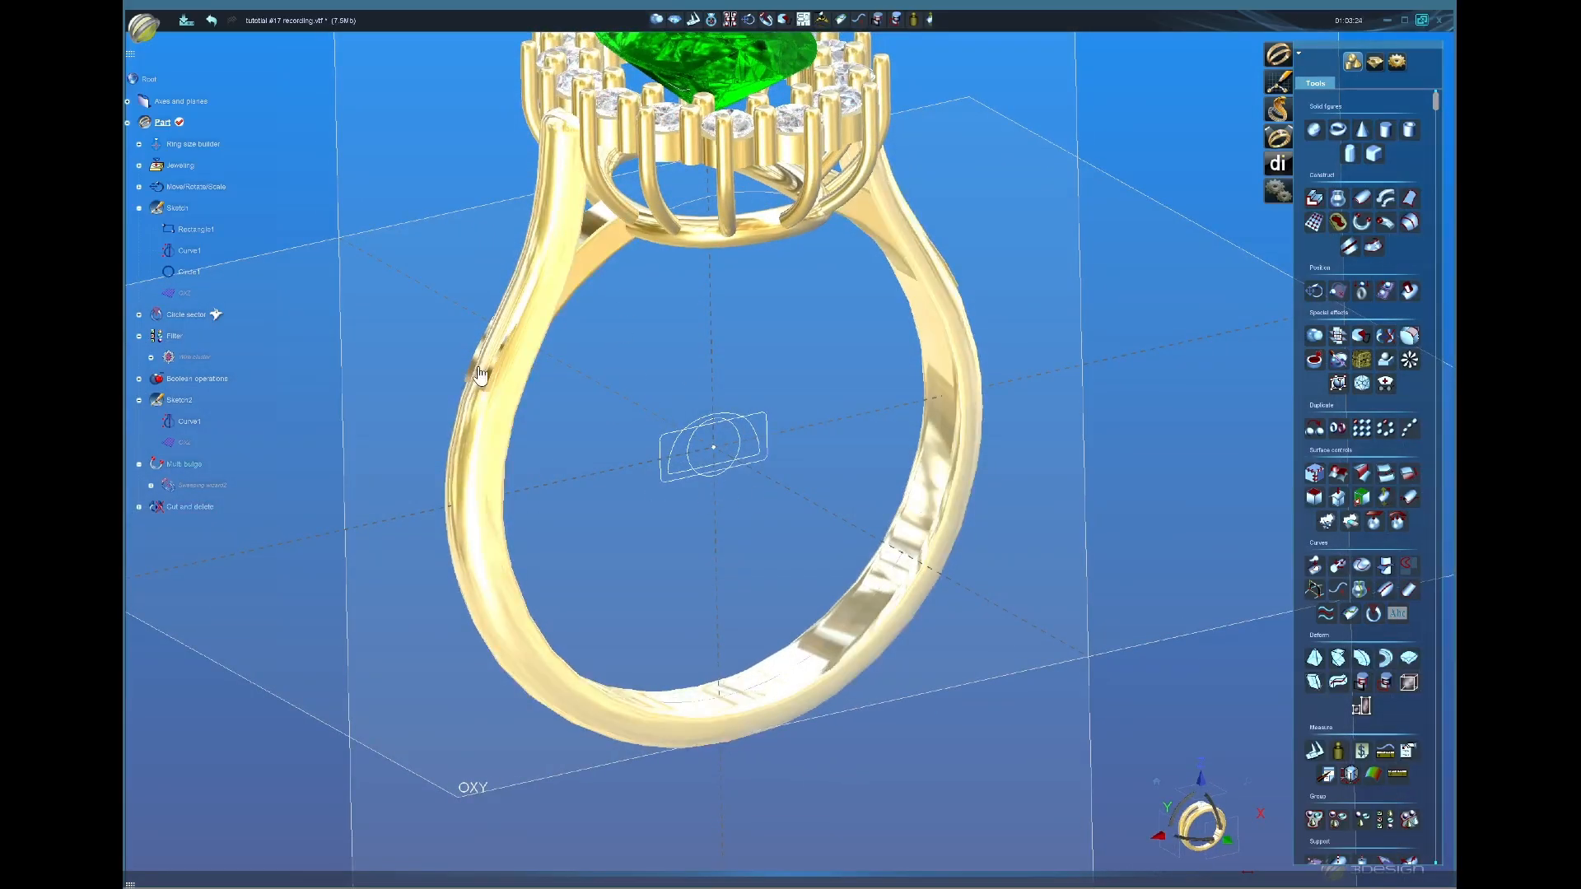
{"action": "middle_click_drag", "start_coordinate": [705, 538], "coordinate": [662, 512]}
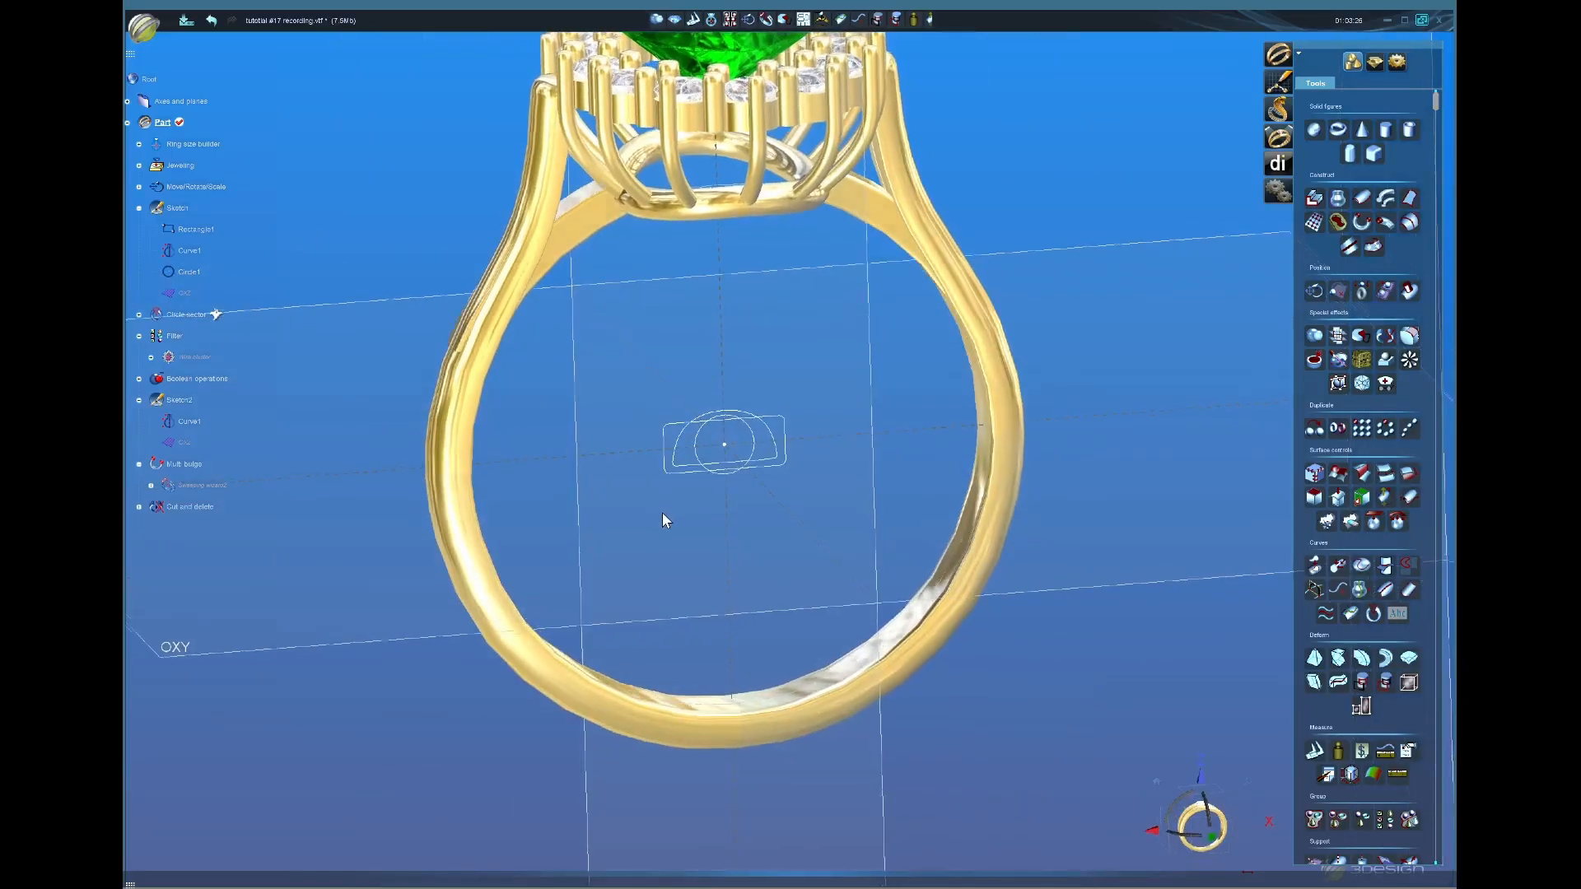
{"action": "middle_click_drag", "start_coordinate": [744, 559], "coordinate": [720, 513]}
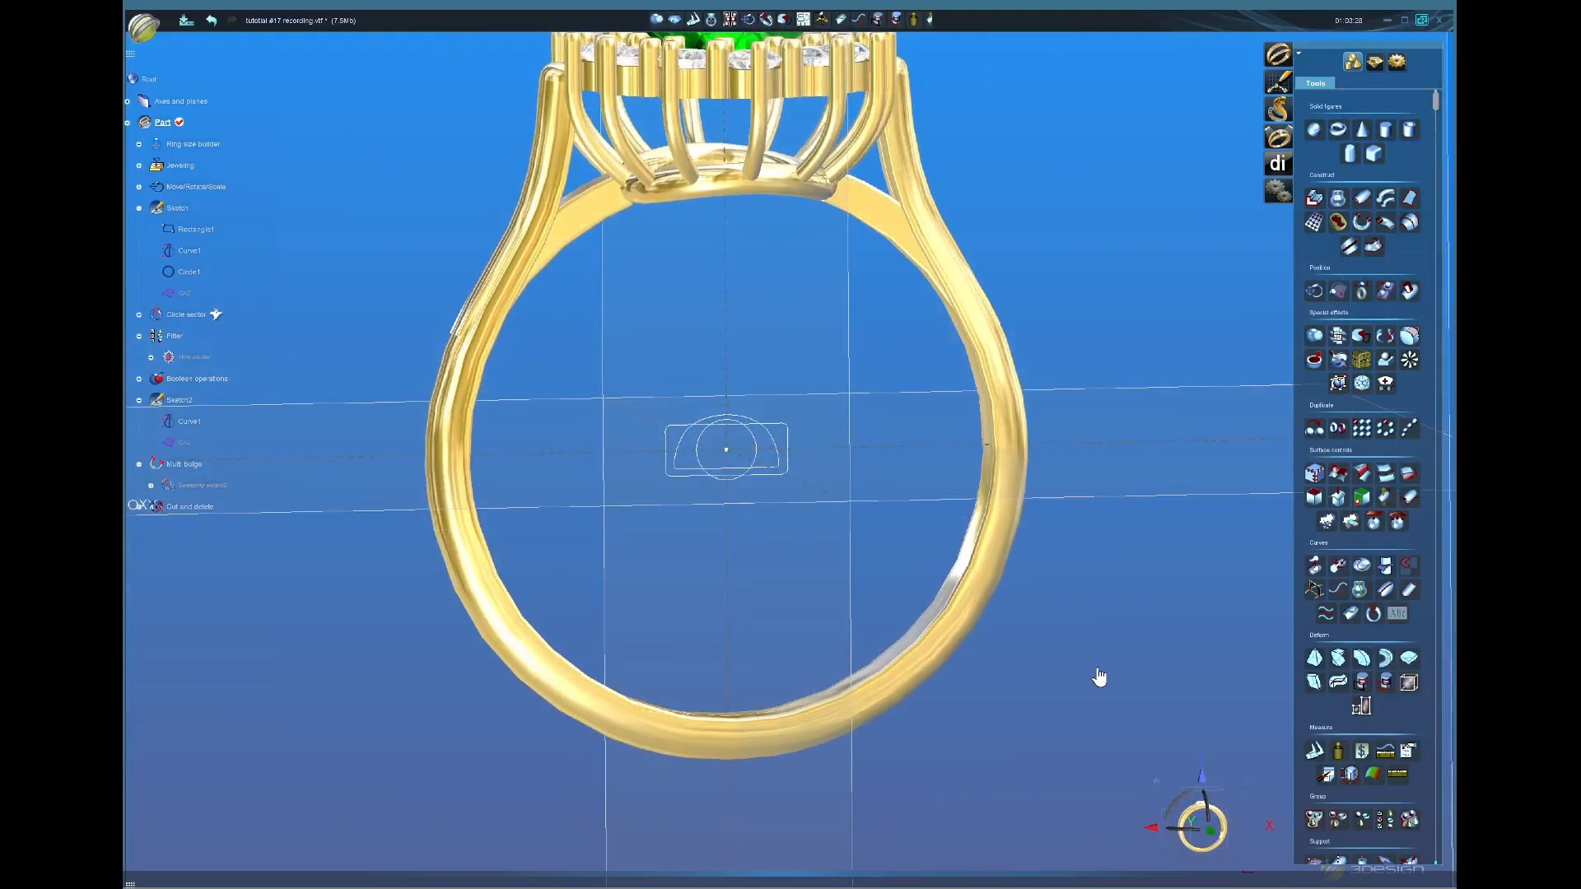
{"action": "scroll", "coordinate": [1100, 677], "scroll_direction": "down", "scroll_amount": 3}
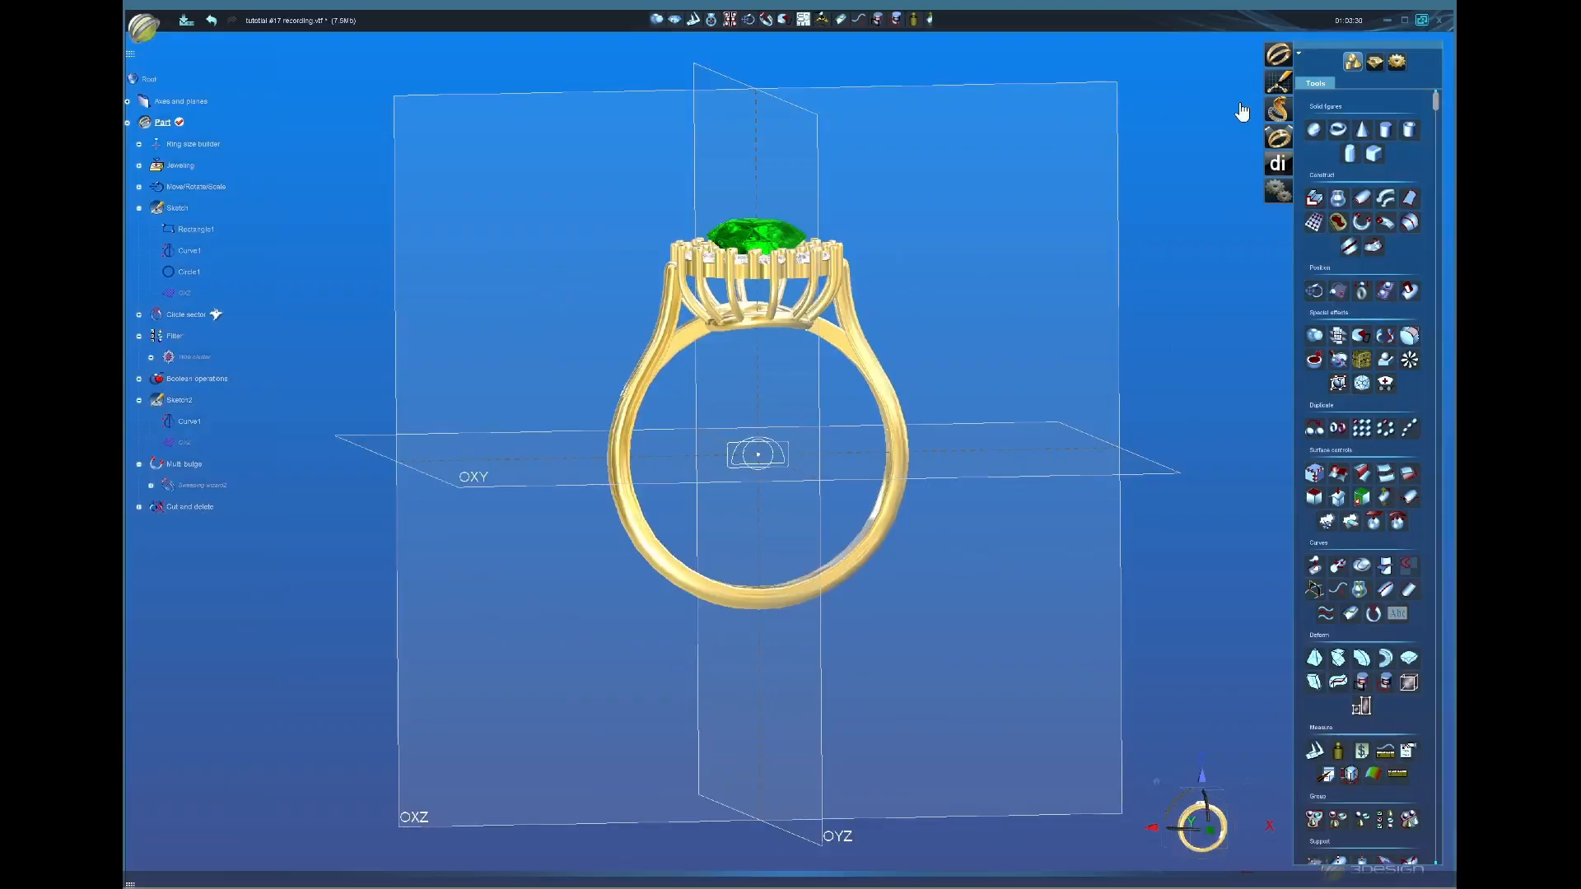
Step: Open the front-plane Sketch and pick the NURBS curve tool
{"action": "double_click", "coordinate": [788, 452]}
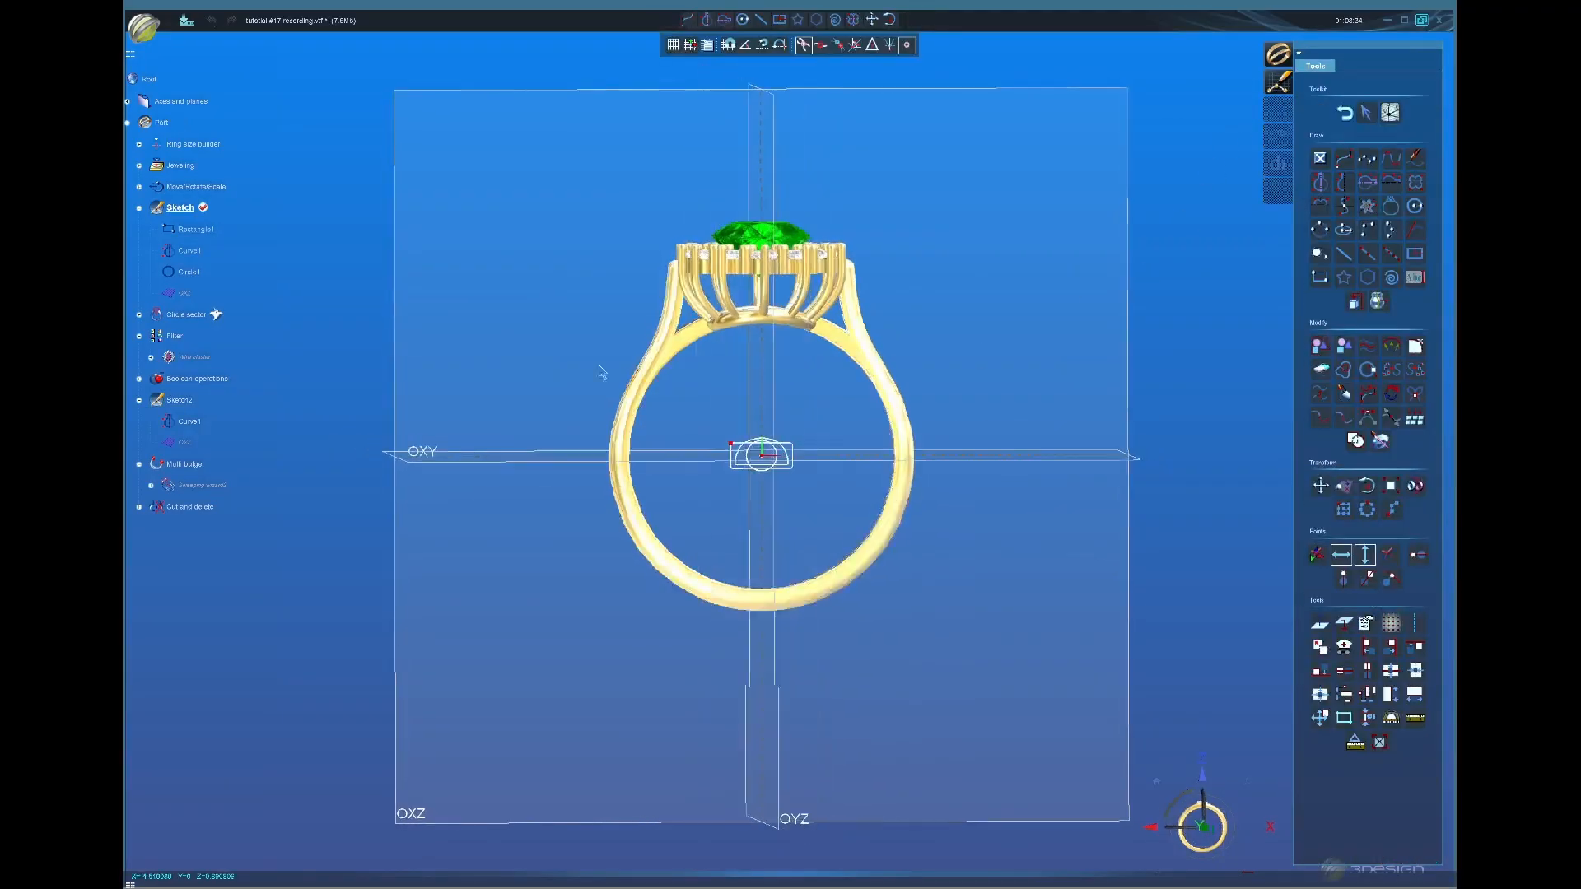
{"action": "scroll", "coordinate": [801, 481], "scroll_direction": "up", "scroll_amount": 1}
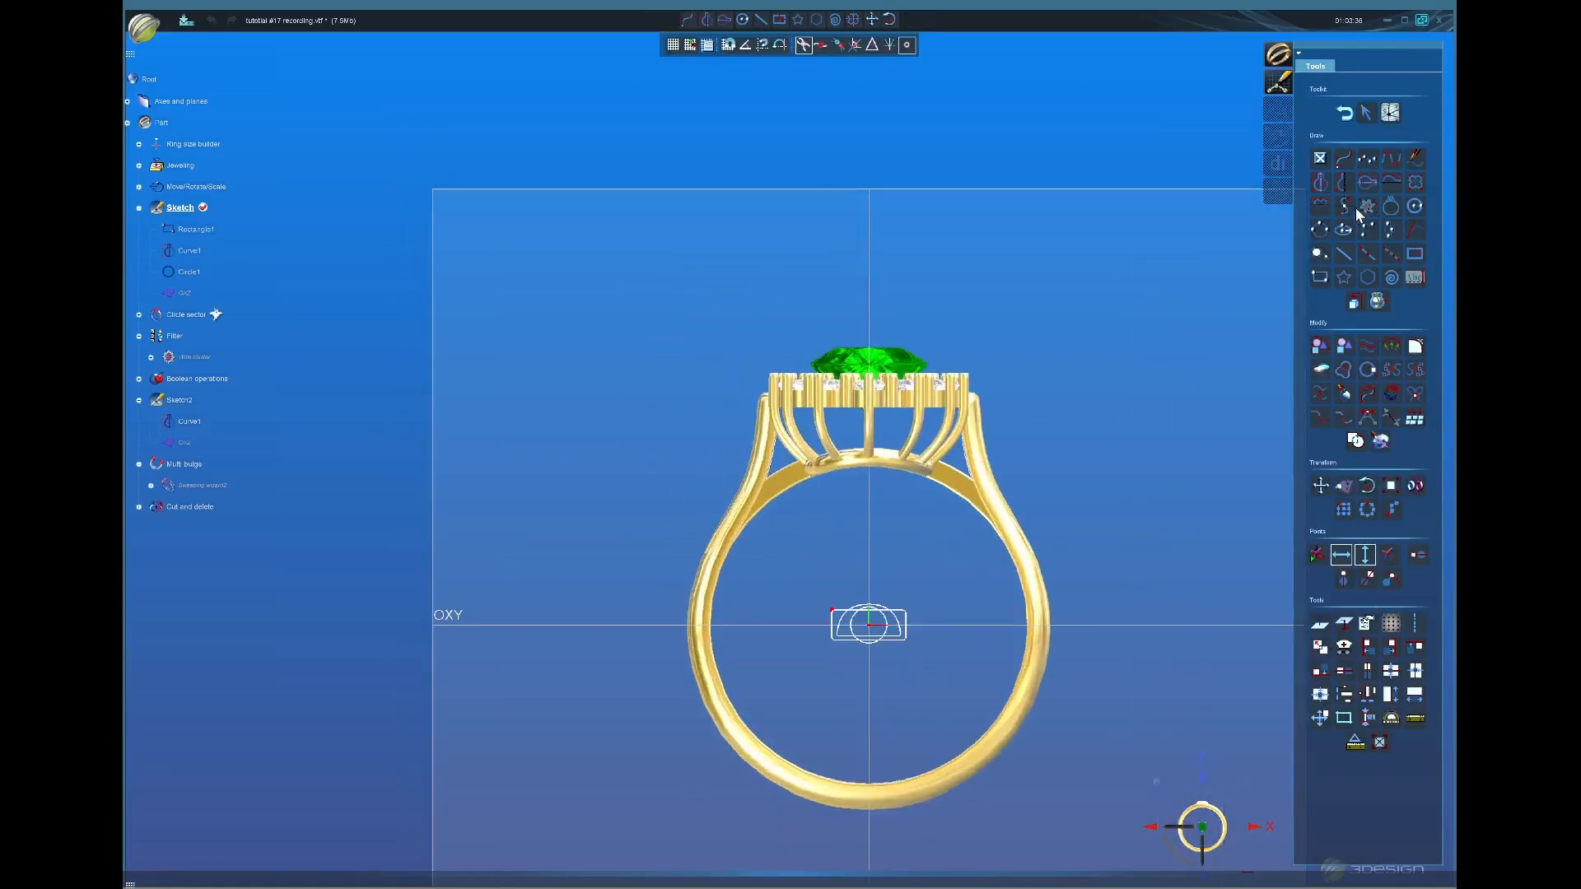
{"action": "left_click", "coordinate": [1345, 161]}
{"action": "scroll", "coordinate": [770, 547], "scroll_direction": "up", "scroll_amount": 2}
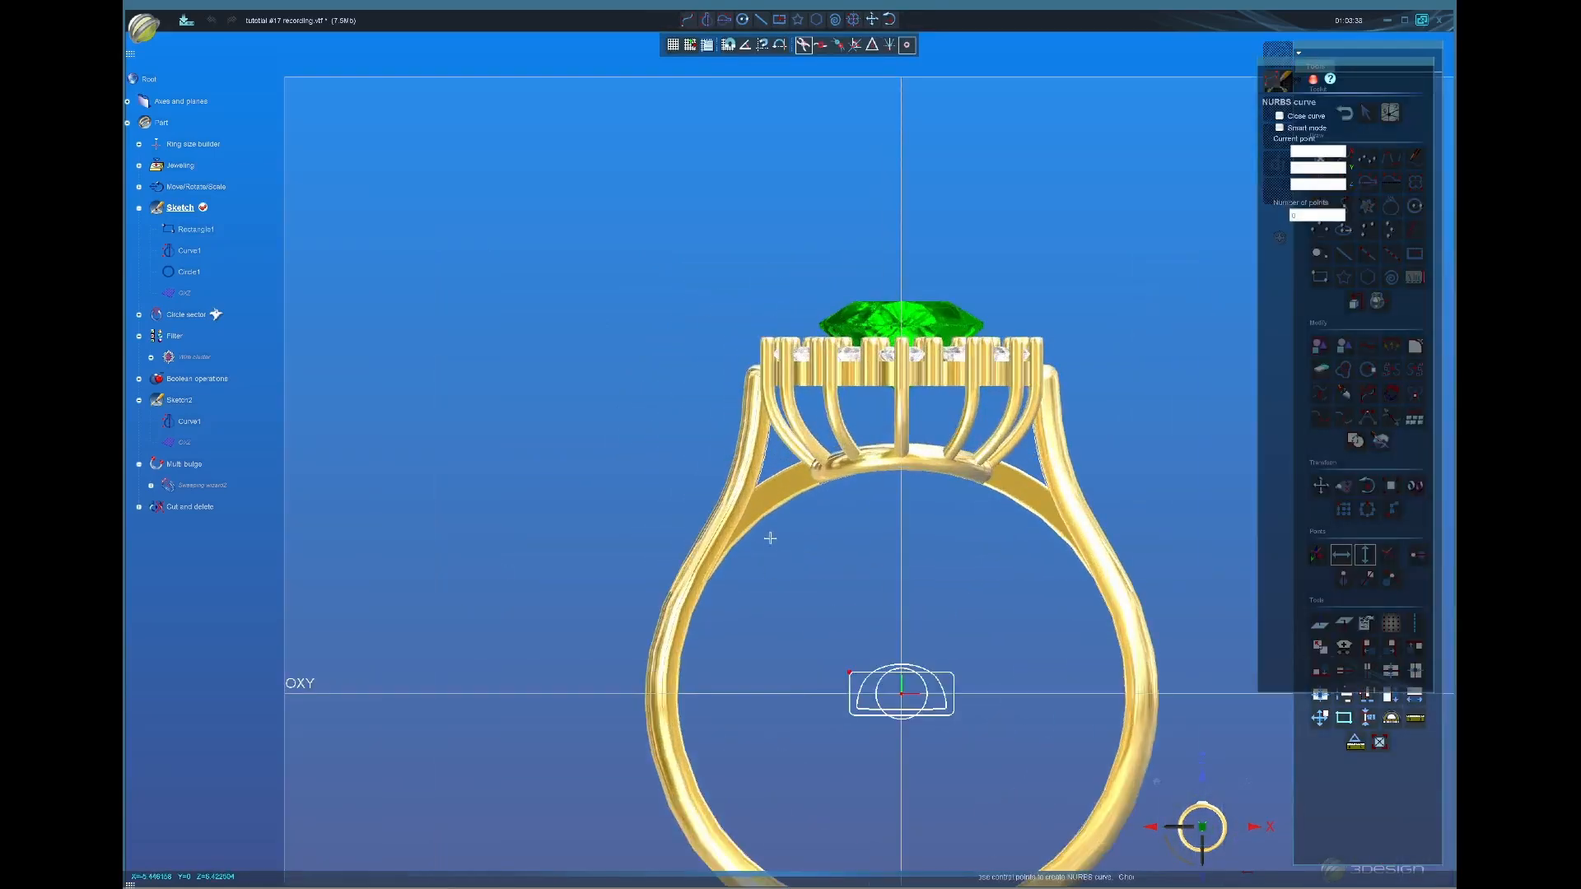
Step: Place ten control points in an oval beside the left shank and validate the closed curve
{"action": "left_click", "coordinate": [731, 415]}
{"action": "left_click", "coordinate": [742, 485]}
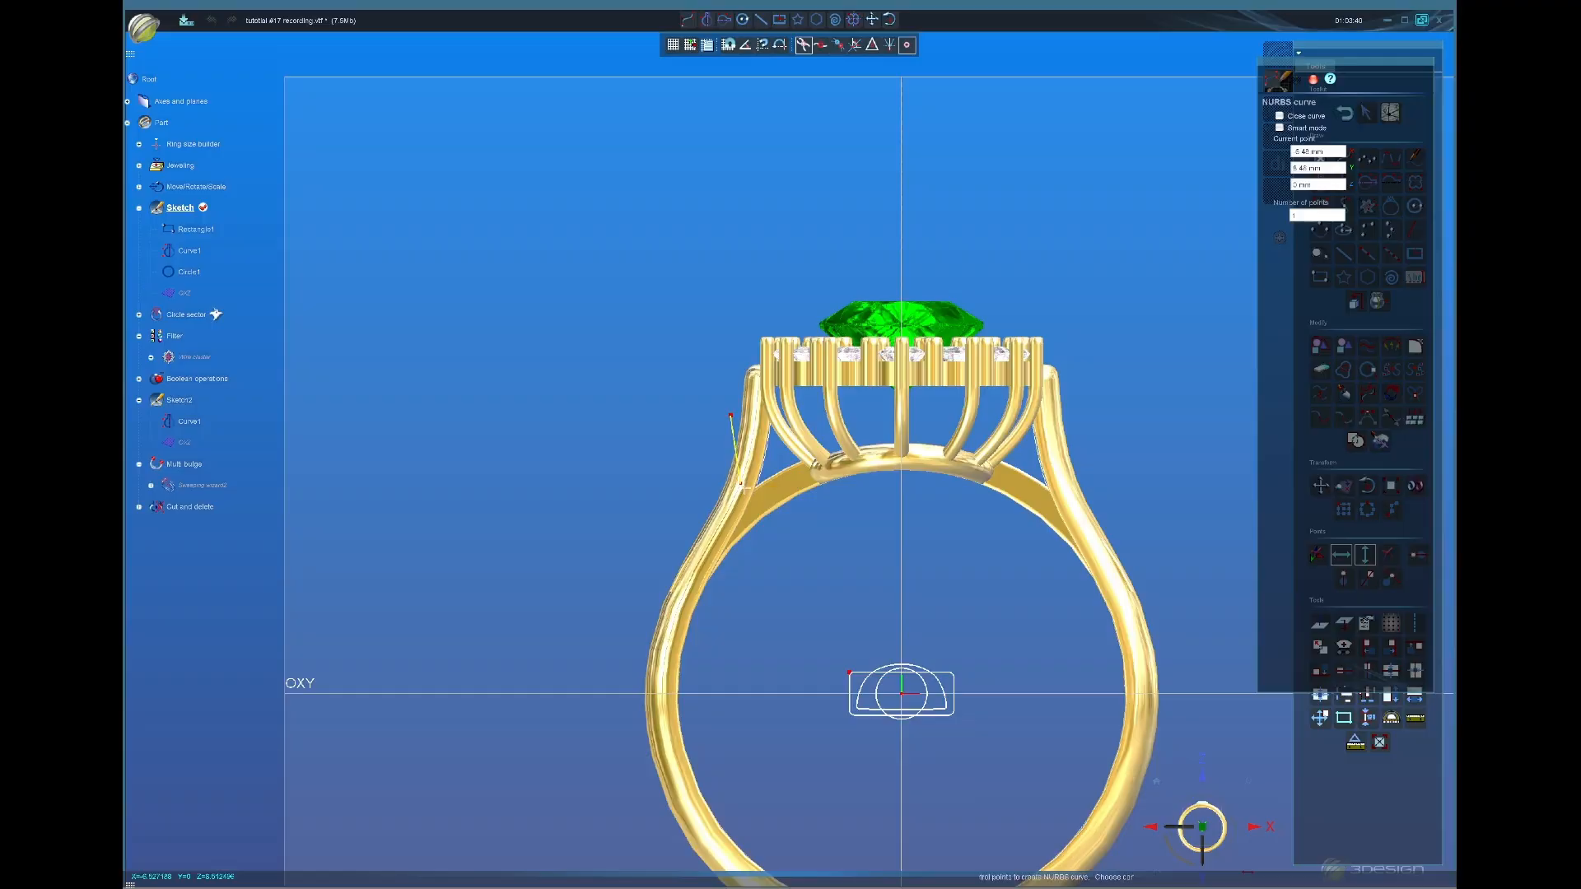
{"action": "left_click", "coordinate": [728, 530]}
{"action": "left_click", "coordinate": [710, 557]}
{"action": "left_click", "coordinate": [693, 583]}
{"action": "left_click", "coordinate": [671, 607]}
{"action": "left_click", "coordinate": [627, 611]}
{"action": "left_click", "coordinate": [609, 526]}
{"action": "left_click", "coordinate": [682, 411]}
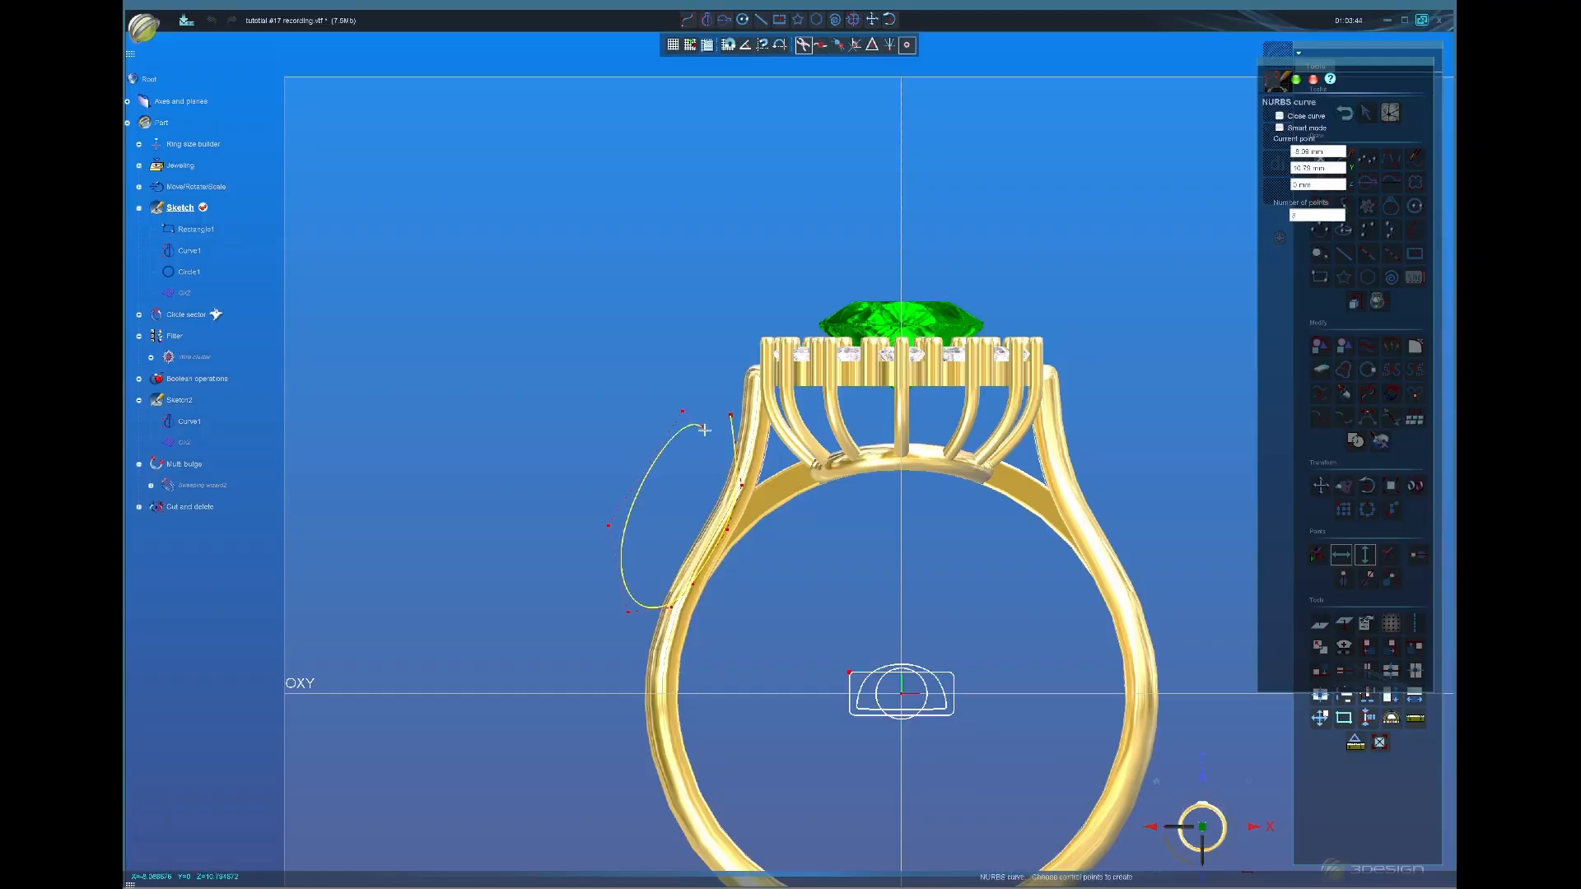
{"action": "left_click", "coordinate": [701, 425]}
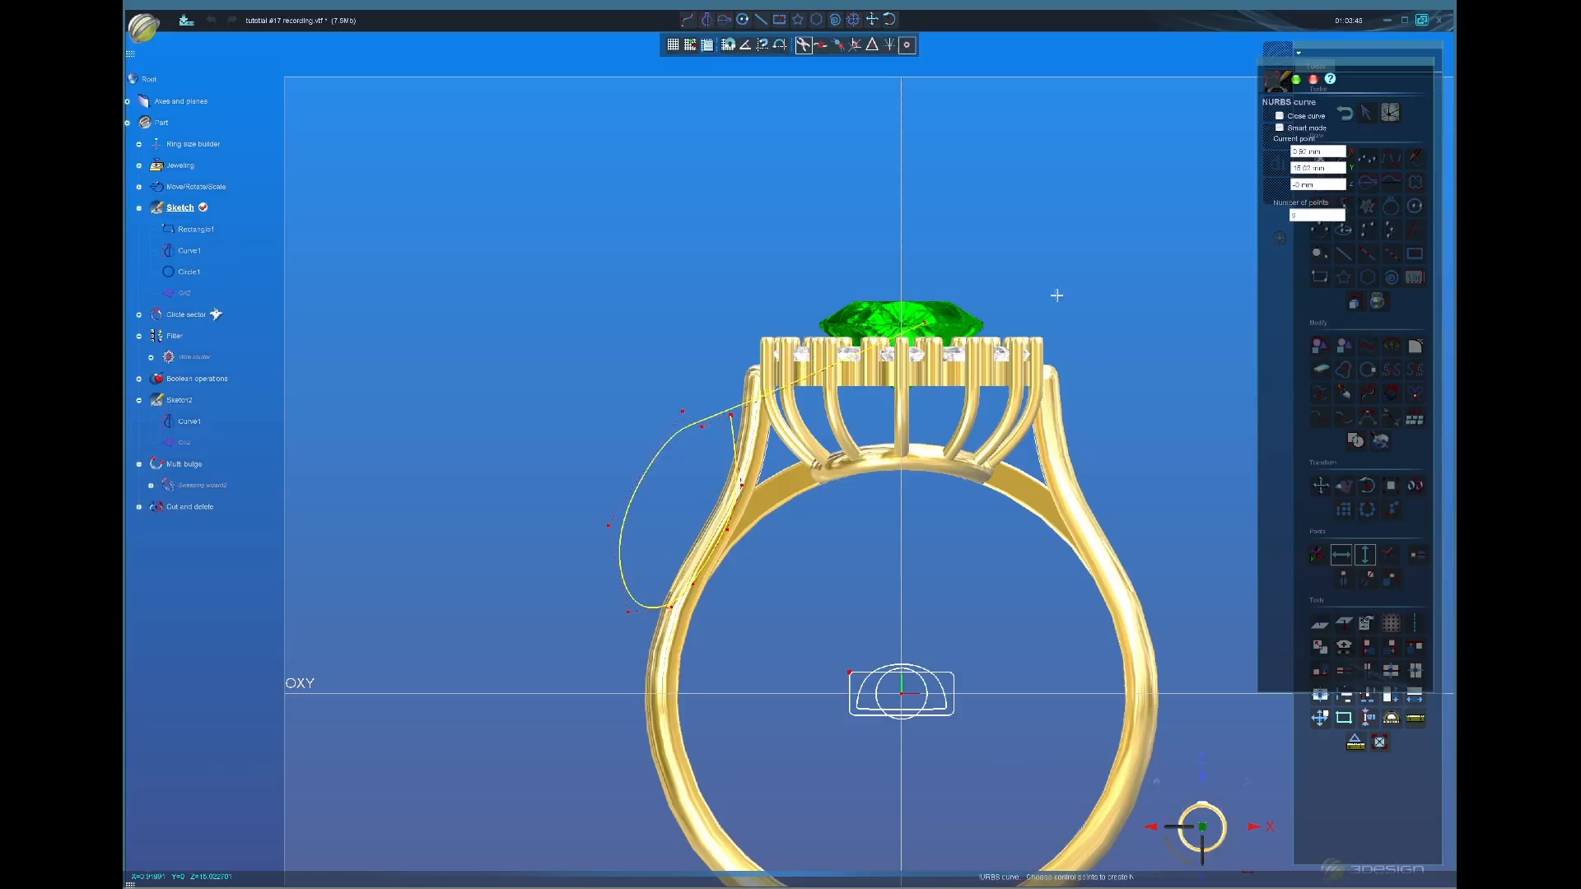
{"action": "left_click", "coordinate": [1296, 79]}
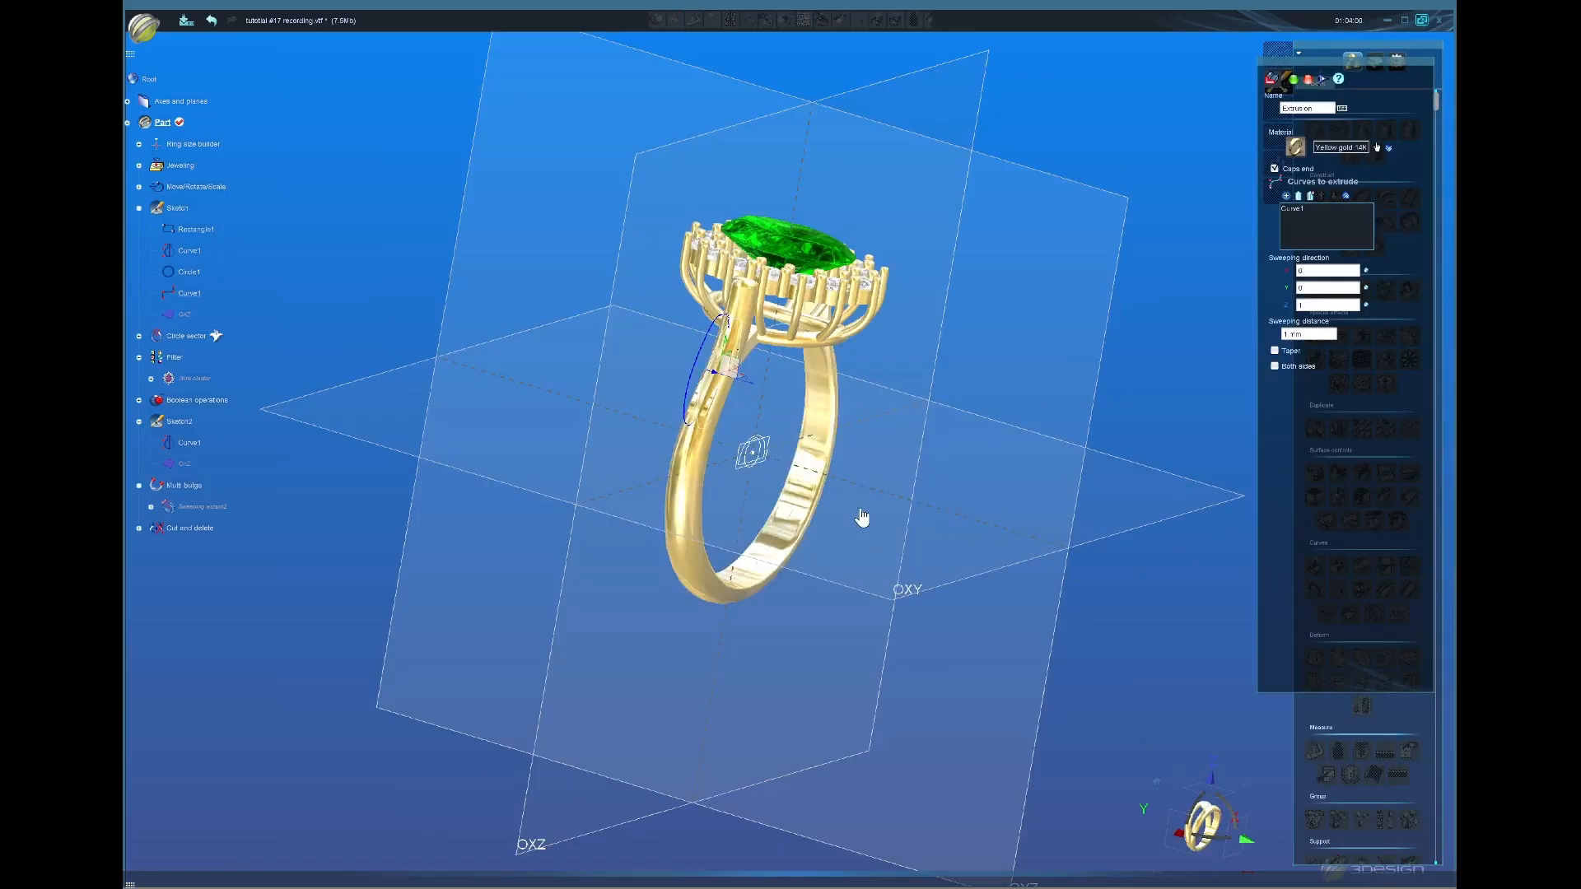
Step: Extrude the oval curve on both sides to a 1.38 mm distance and validate
{"action": "middle_click_drag", "start_coordinate": [863, 517], "coordinate": [813, 509]}
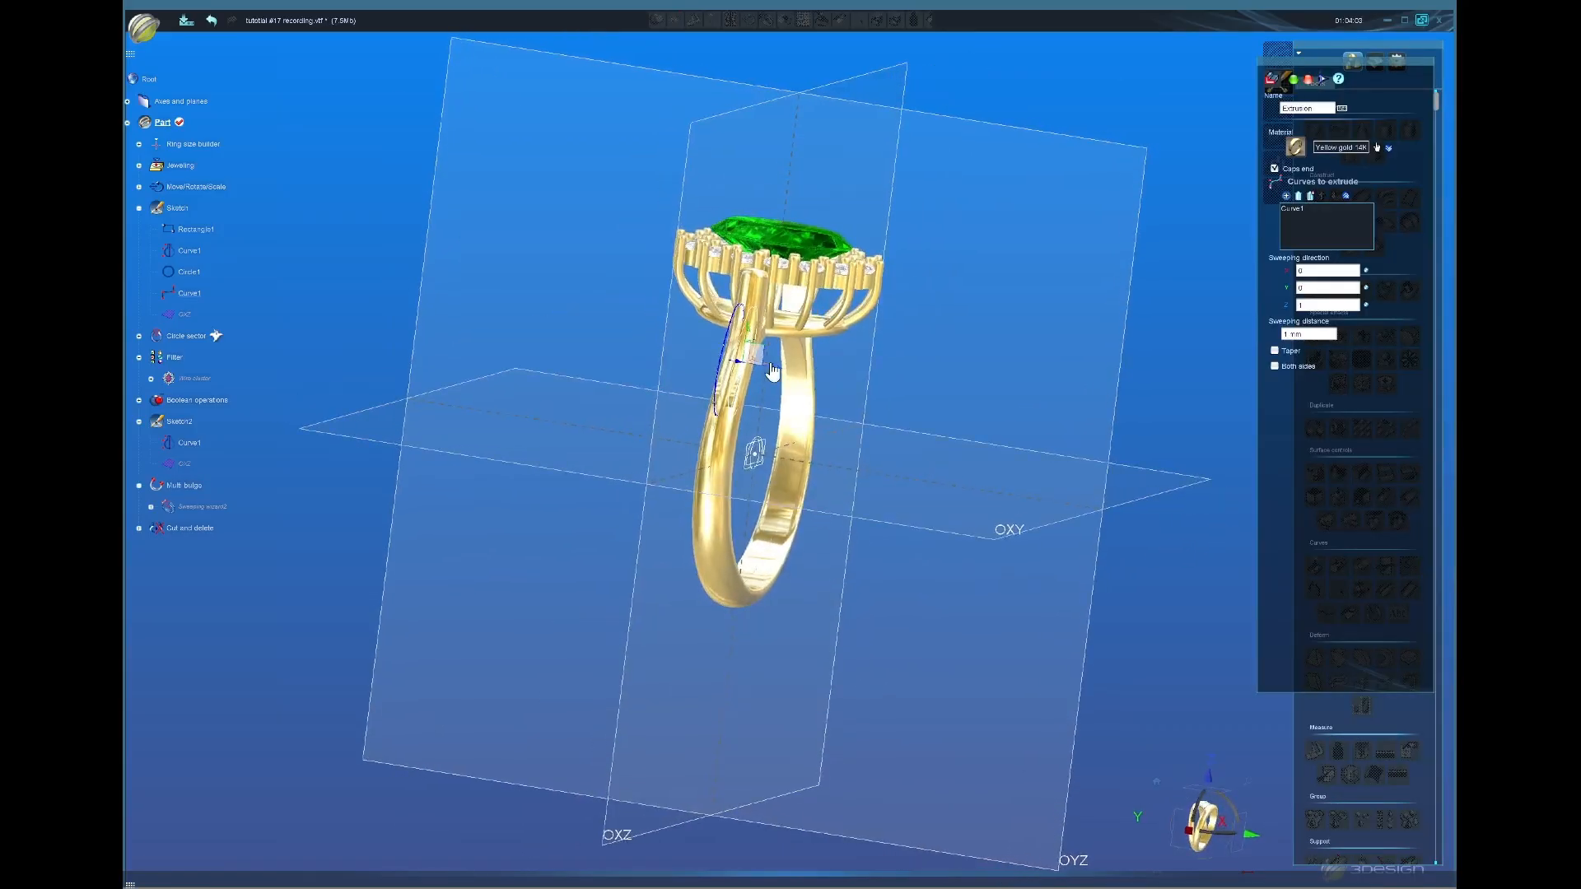
{"action": "middle_click_drag", "start_coordinate": [781, 380], "coordinate": [522, 409]}
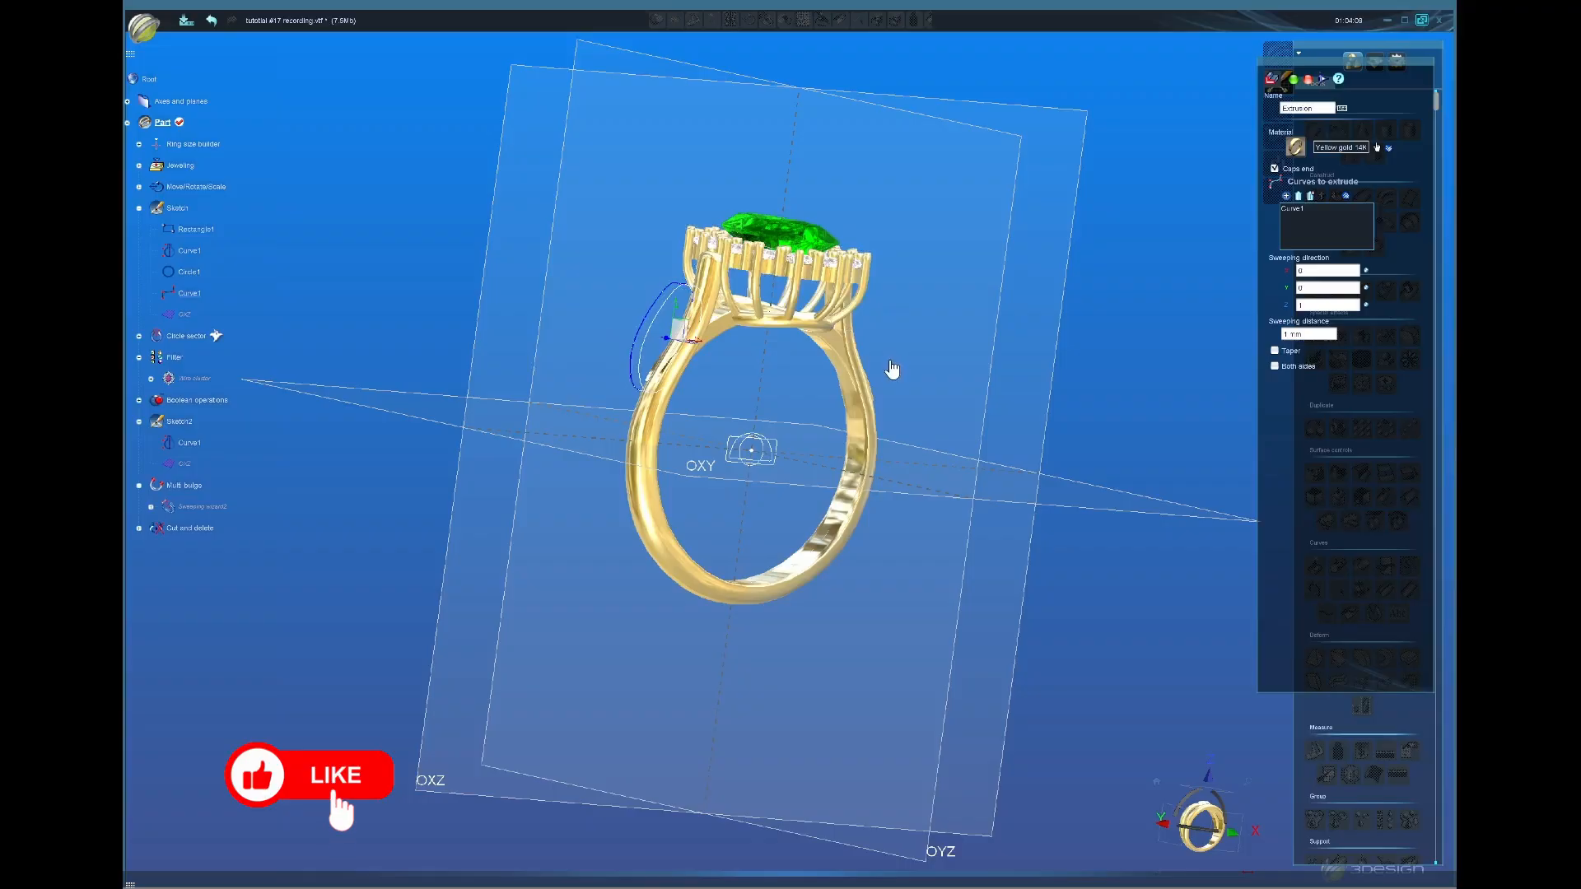
{"action": "middle_click_drag", "start_coordinate": [907, 527], "coordinate": [688, 436]}
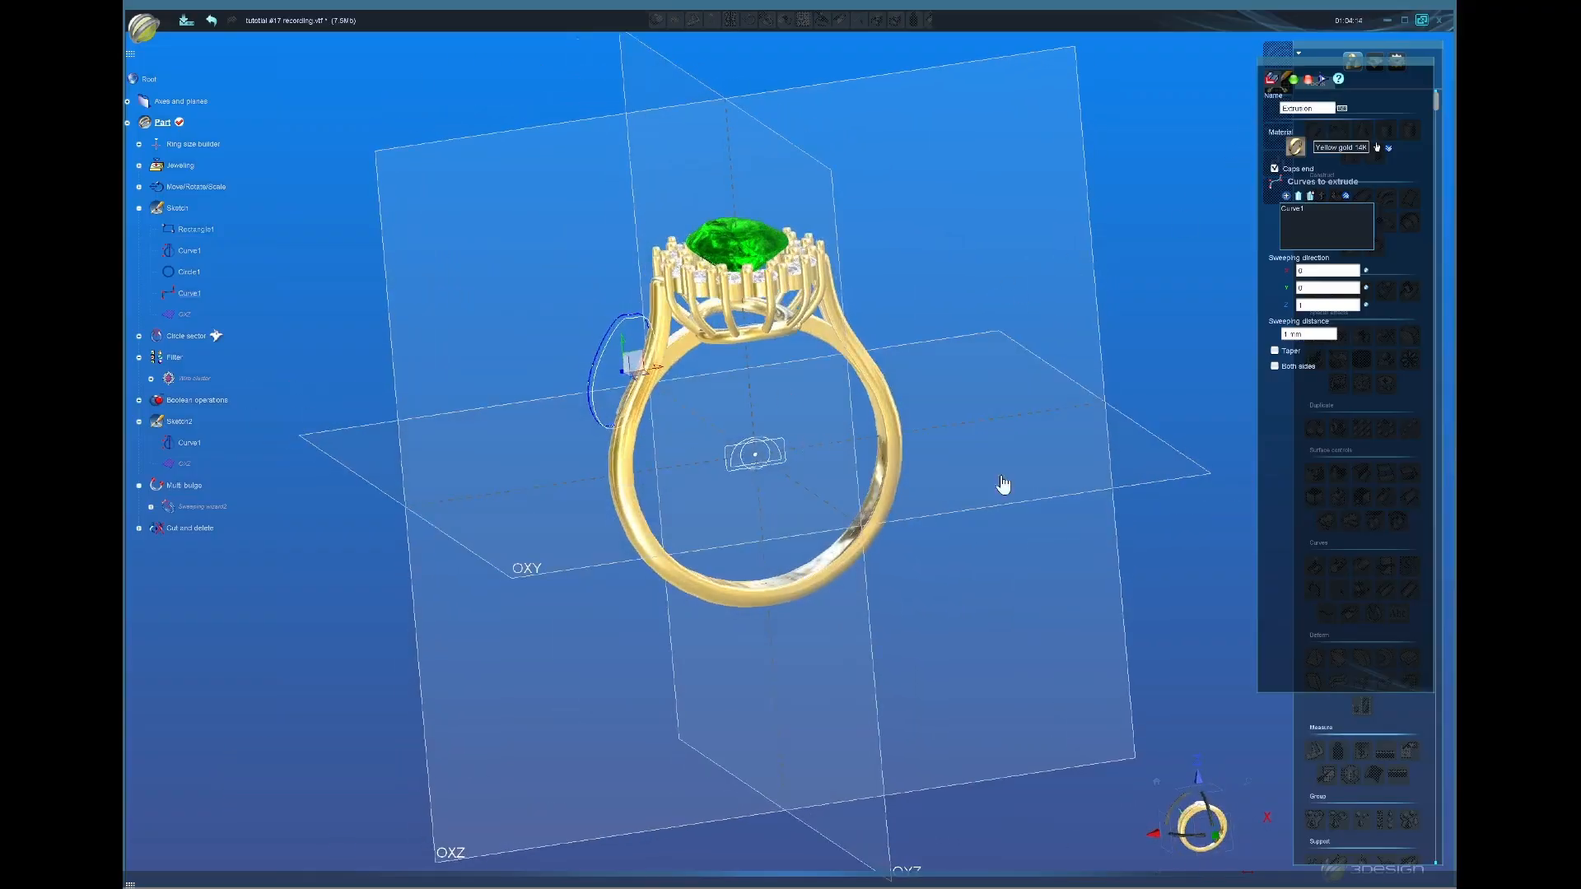
{"action": "left_click", "coordinate": [1275, 367]}
{"action": "middle_click_drag", "start_coordinate": [706, 497], "coordinate": [786, 414]}
{"action": "left_click_drag", "start_coordinate": [787, 410], "coordinate": [782, 403]}
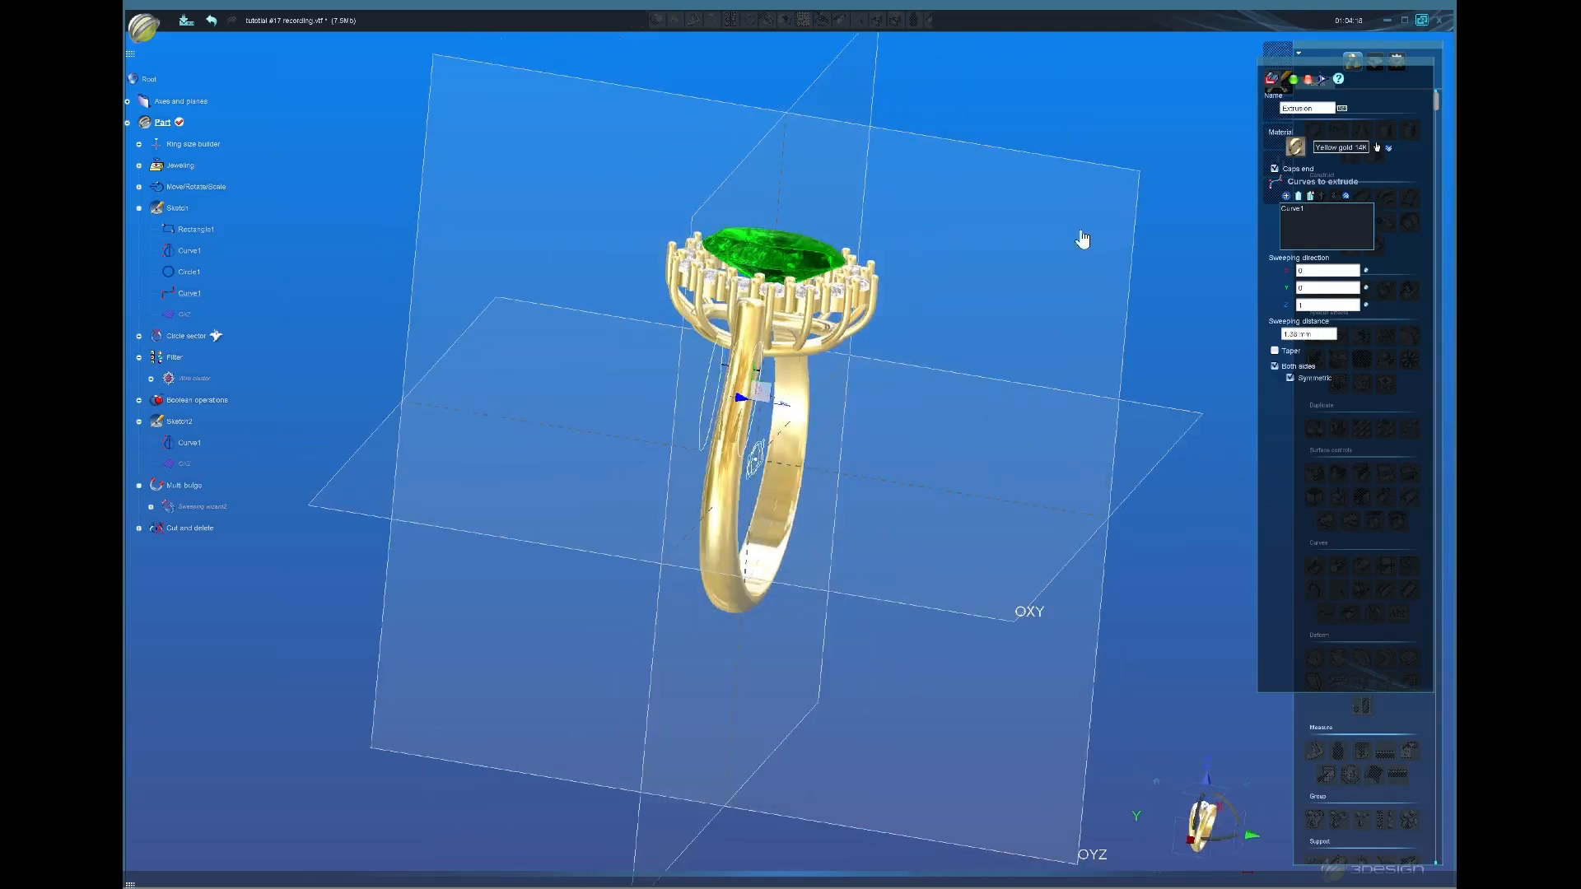
{"action": "left_click", "coordinate": [1295, 79]}
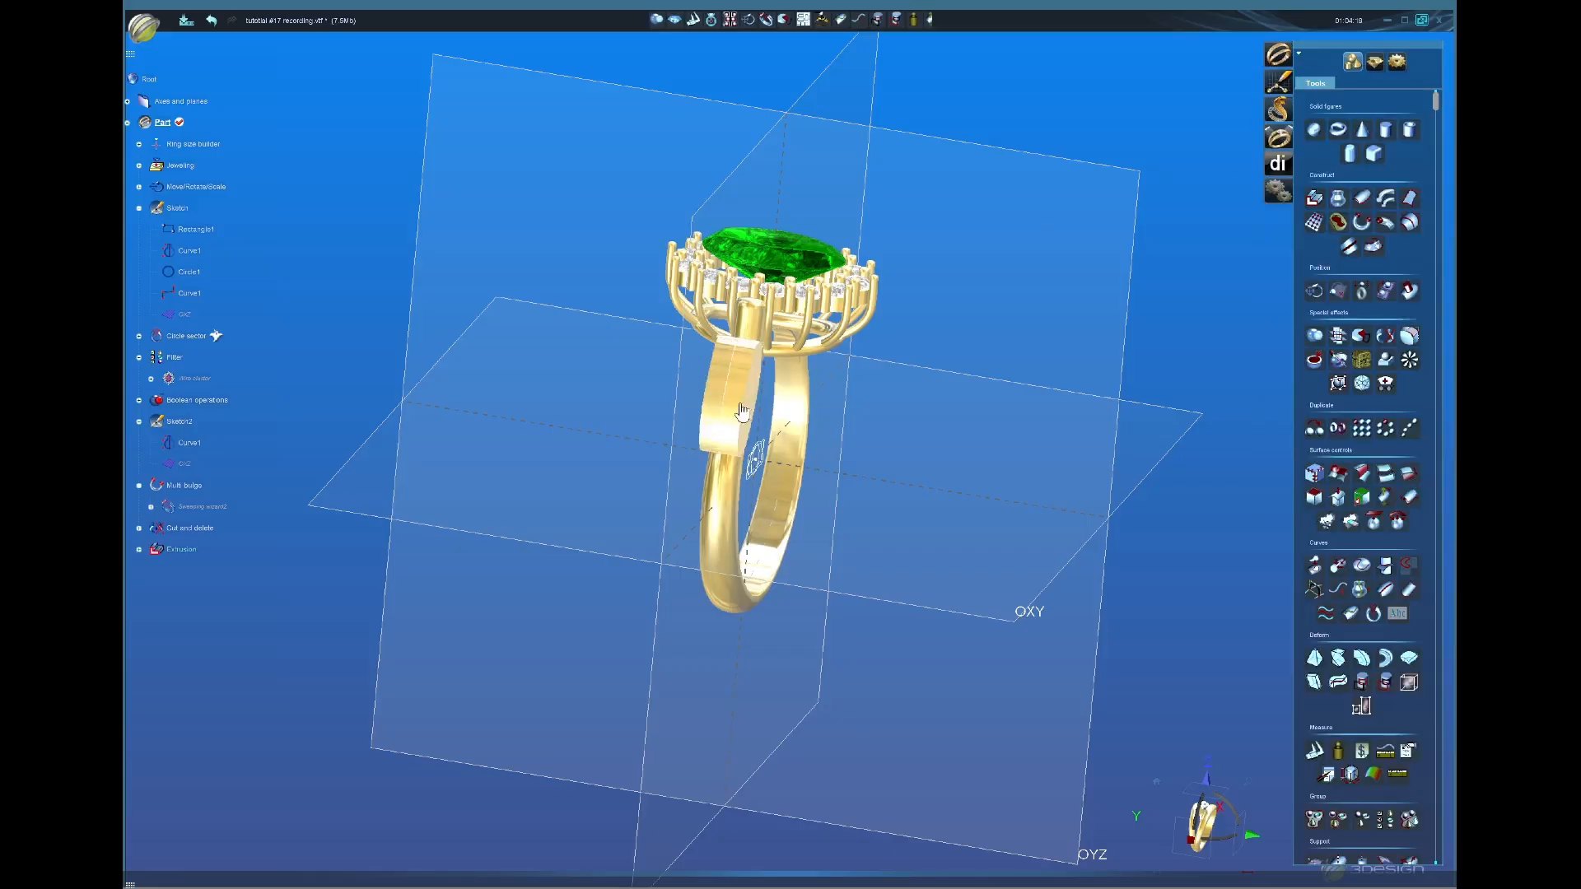
Step: Mirror the oval block across the OYZ plane to the ring's other side
{"action": "left_click", "coordinate": [735, 411]}
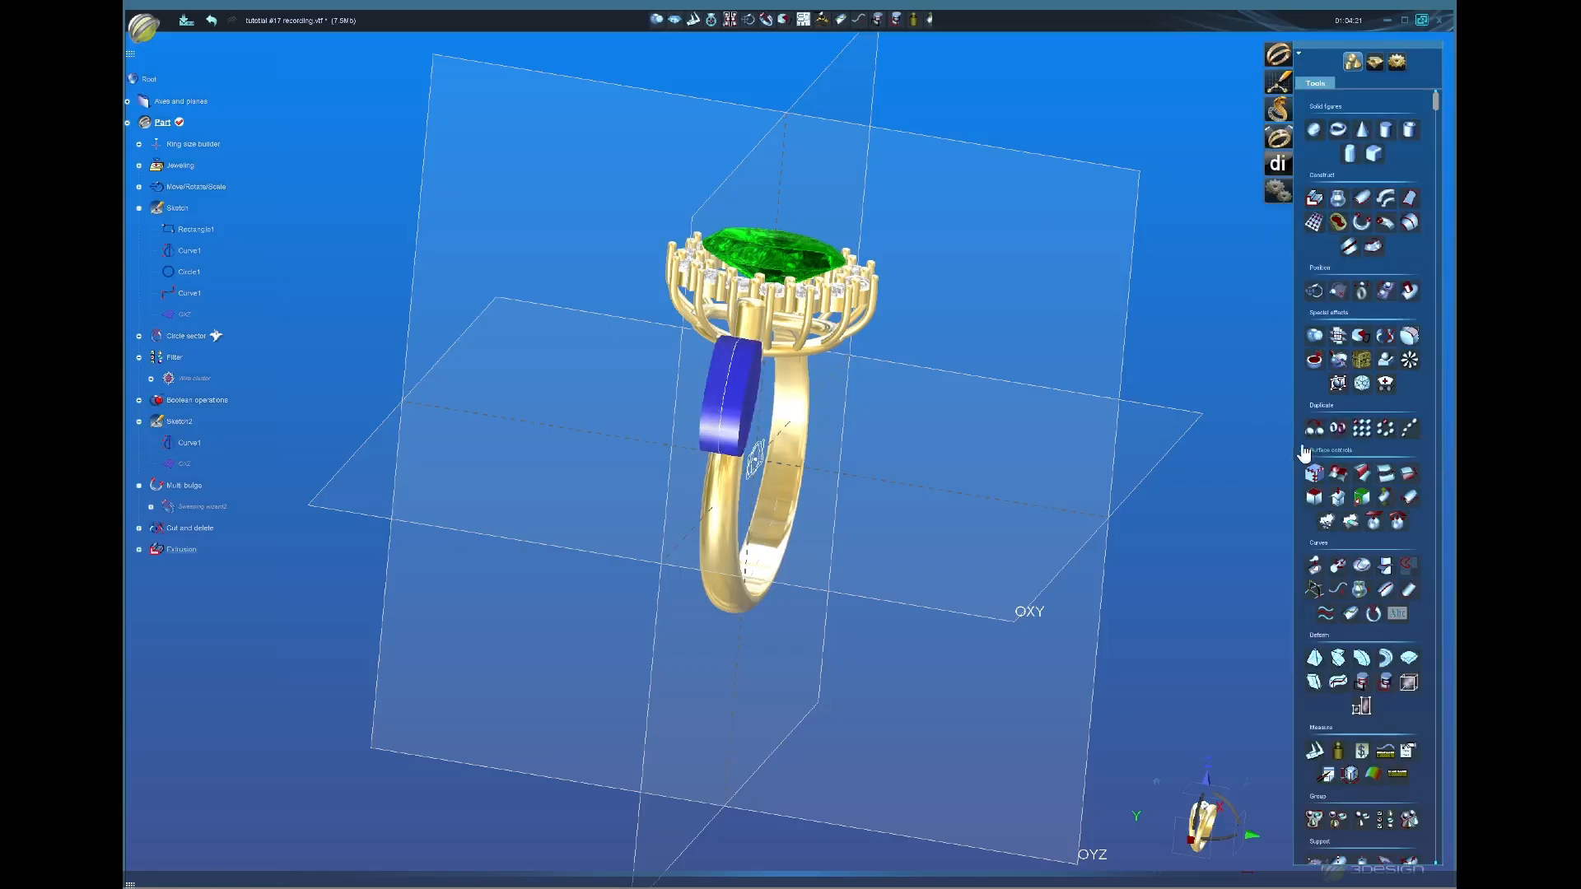
{"action": "left_click", "coordinate": [1347, 425]}
{"action": "middle_click_drag", "start_coordinate": [955, 517], "coordinate": [741, 477]}
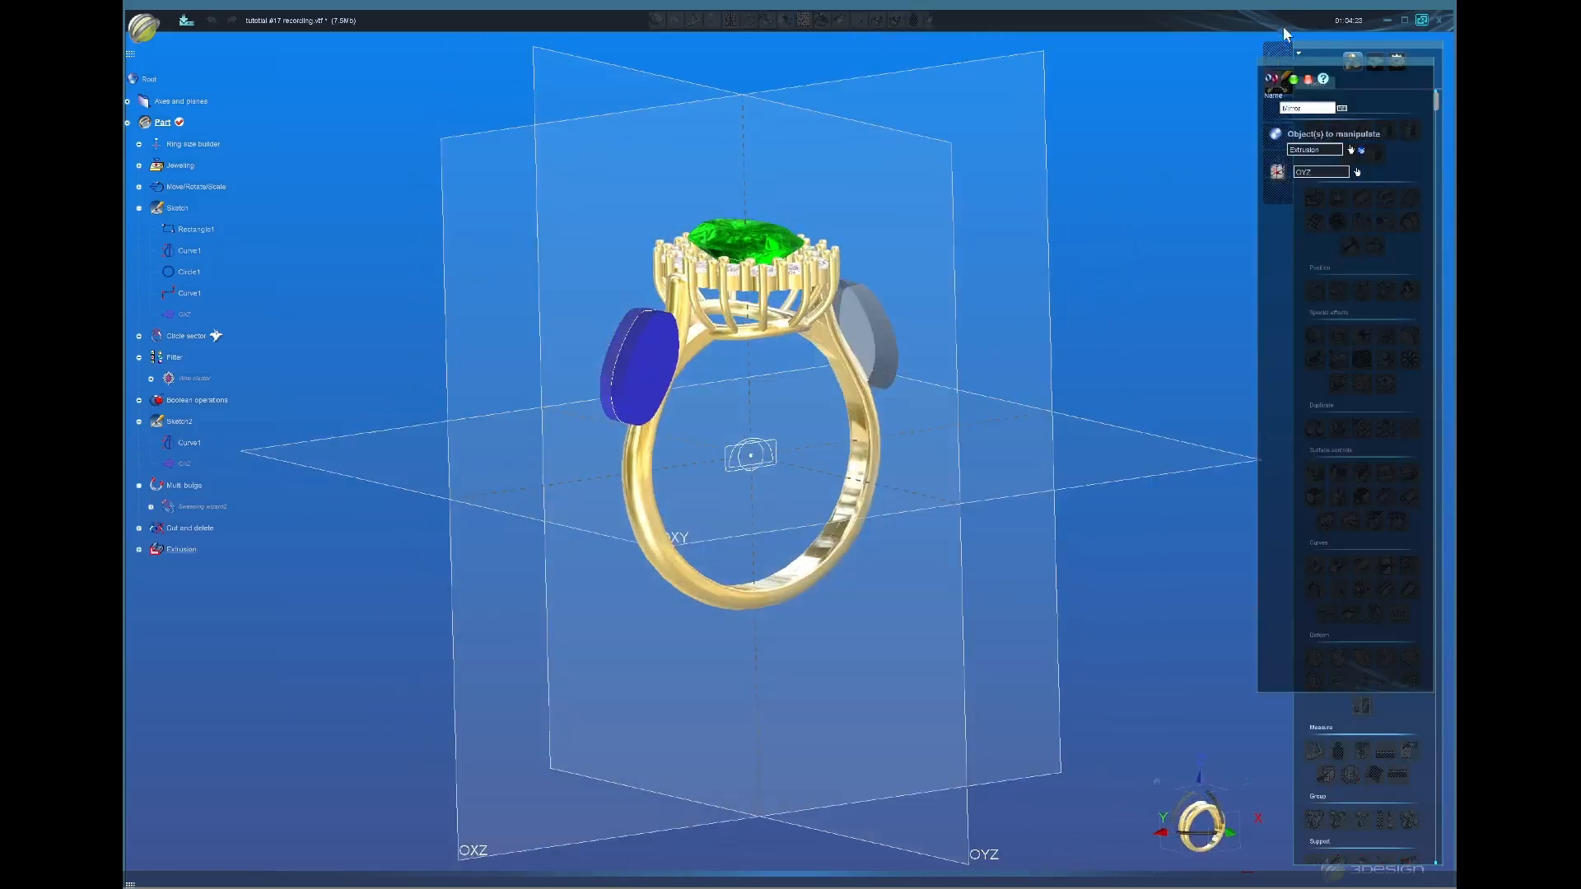
{"action": "left_click", "coordinate": [1294, 80]}
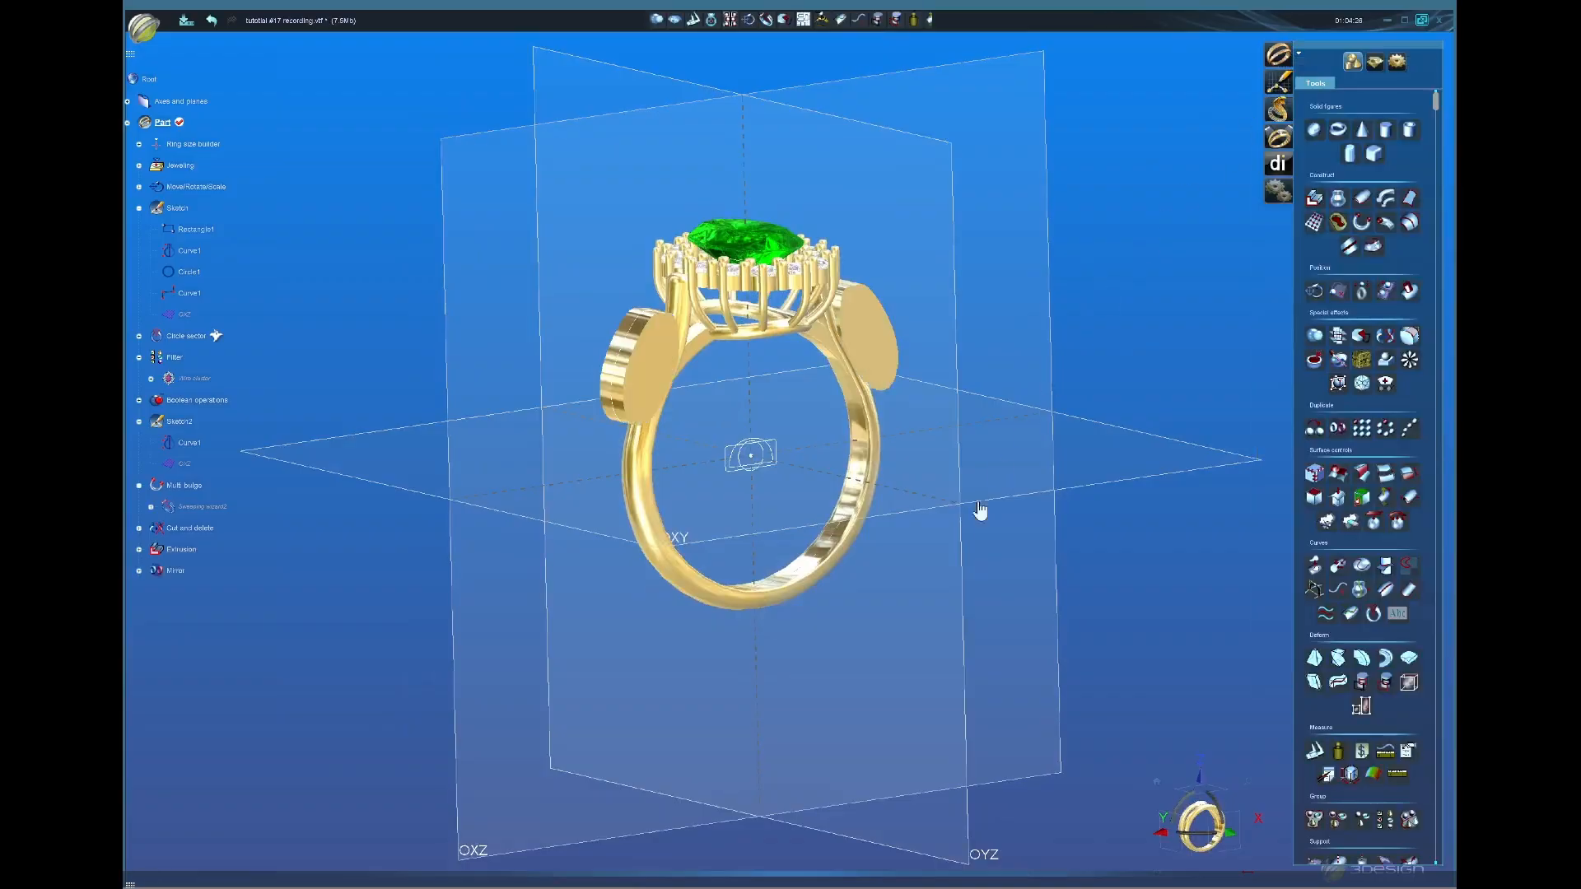
Step: Subtract both oval blocks from the shank with a Boolean operation
{"action": "middle_click_drag", "start_coordinate": [684, 576], "coordinate": [702, 329]}
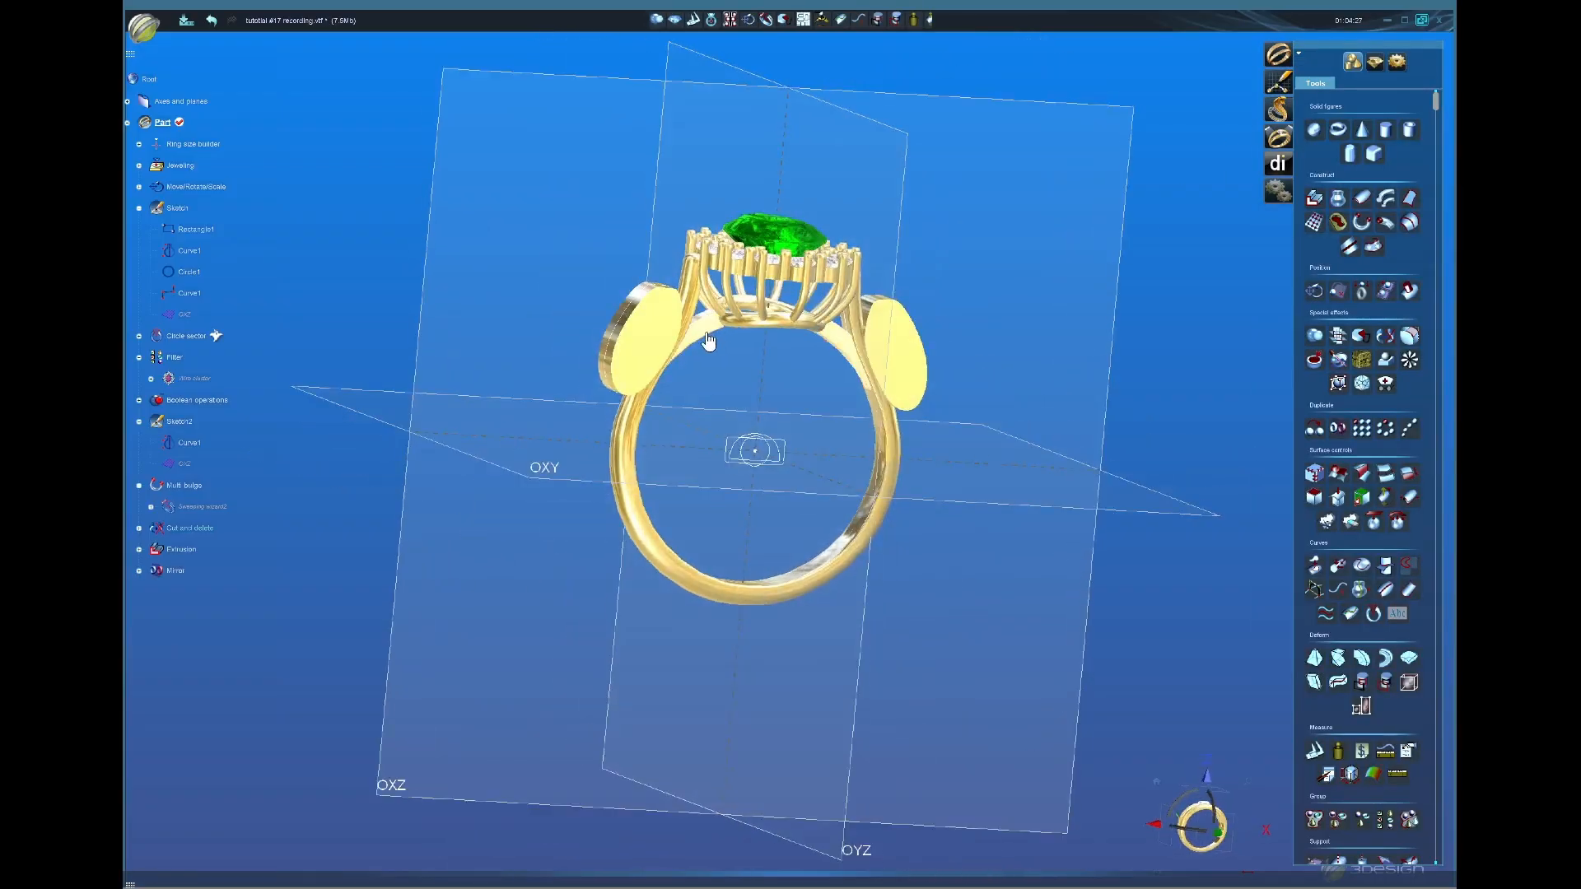
{"action": "left_click", "coordinate": [647, 355]}
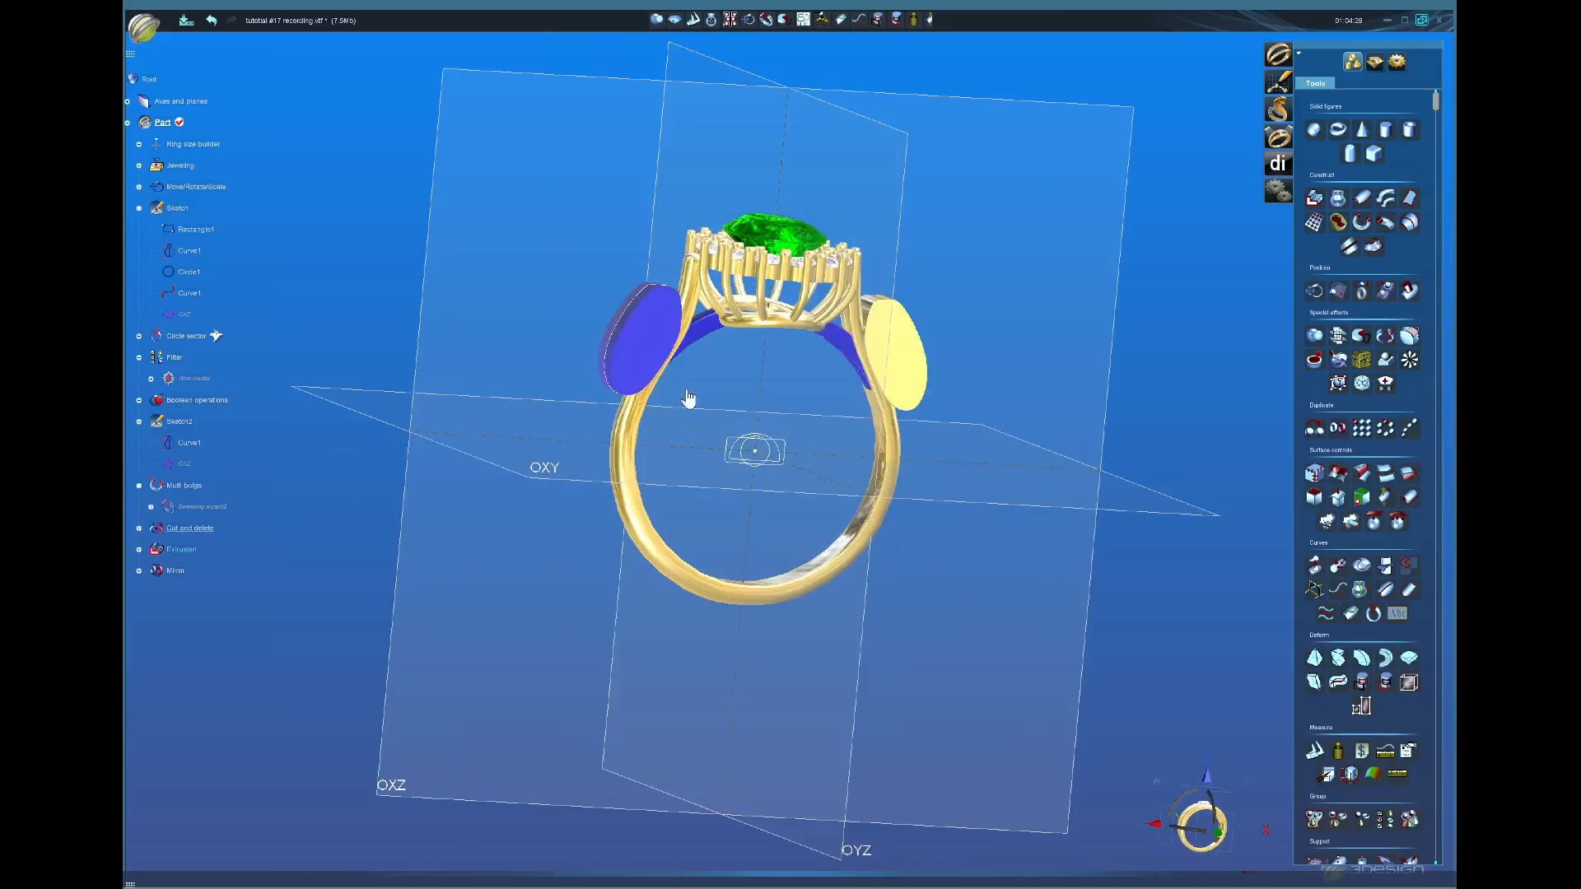
{"action": "left_click", "coordinate": [909, 396]}
{"action": "left_click", "coordinate": [1315, 359]}
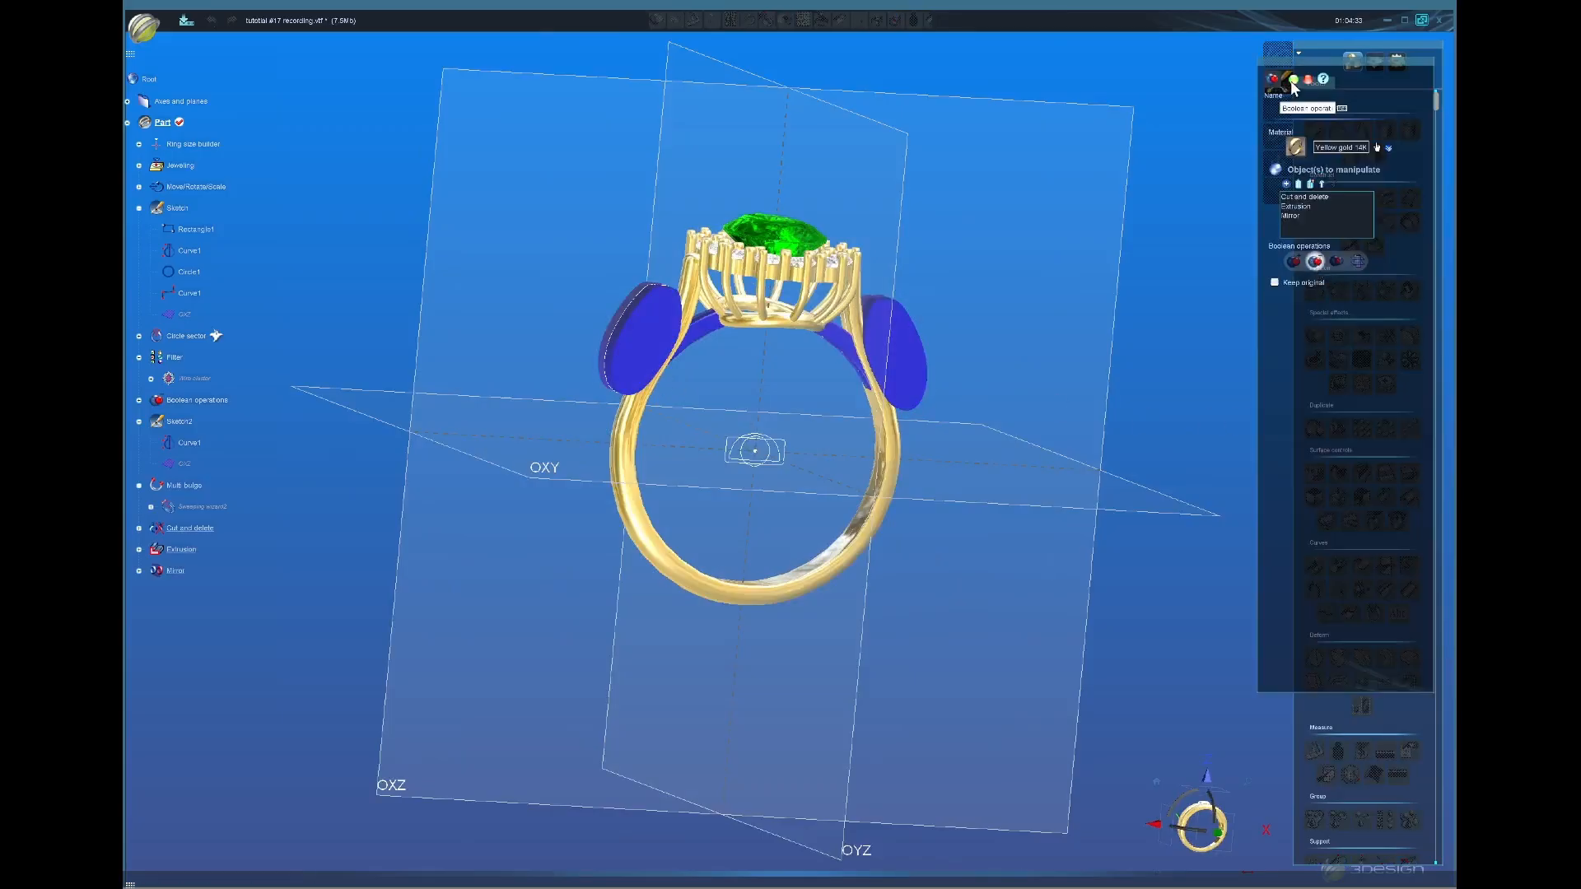
{"action": "left_click", "coordinate": [1293, 81]}
{"action": "middle_click_drag", "start_coordinate": [1001, 374], "coordinate": [580, 297]}
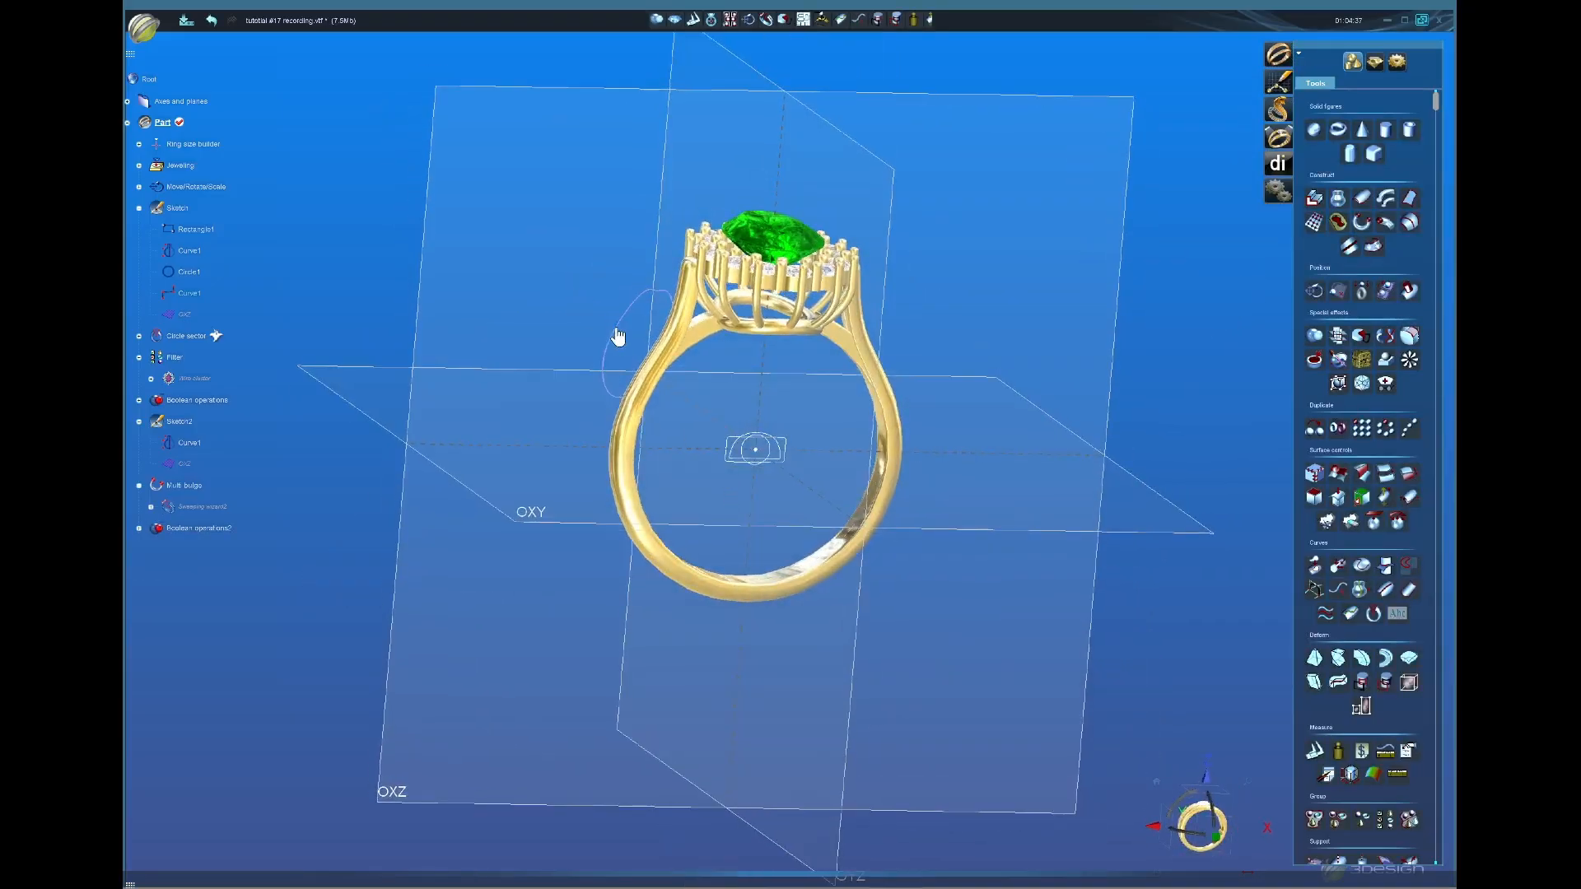
{"action": "middle_click_drag", "start_coordinate": [805, 360], "coordinate": [722, 401]}
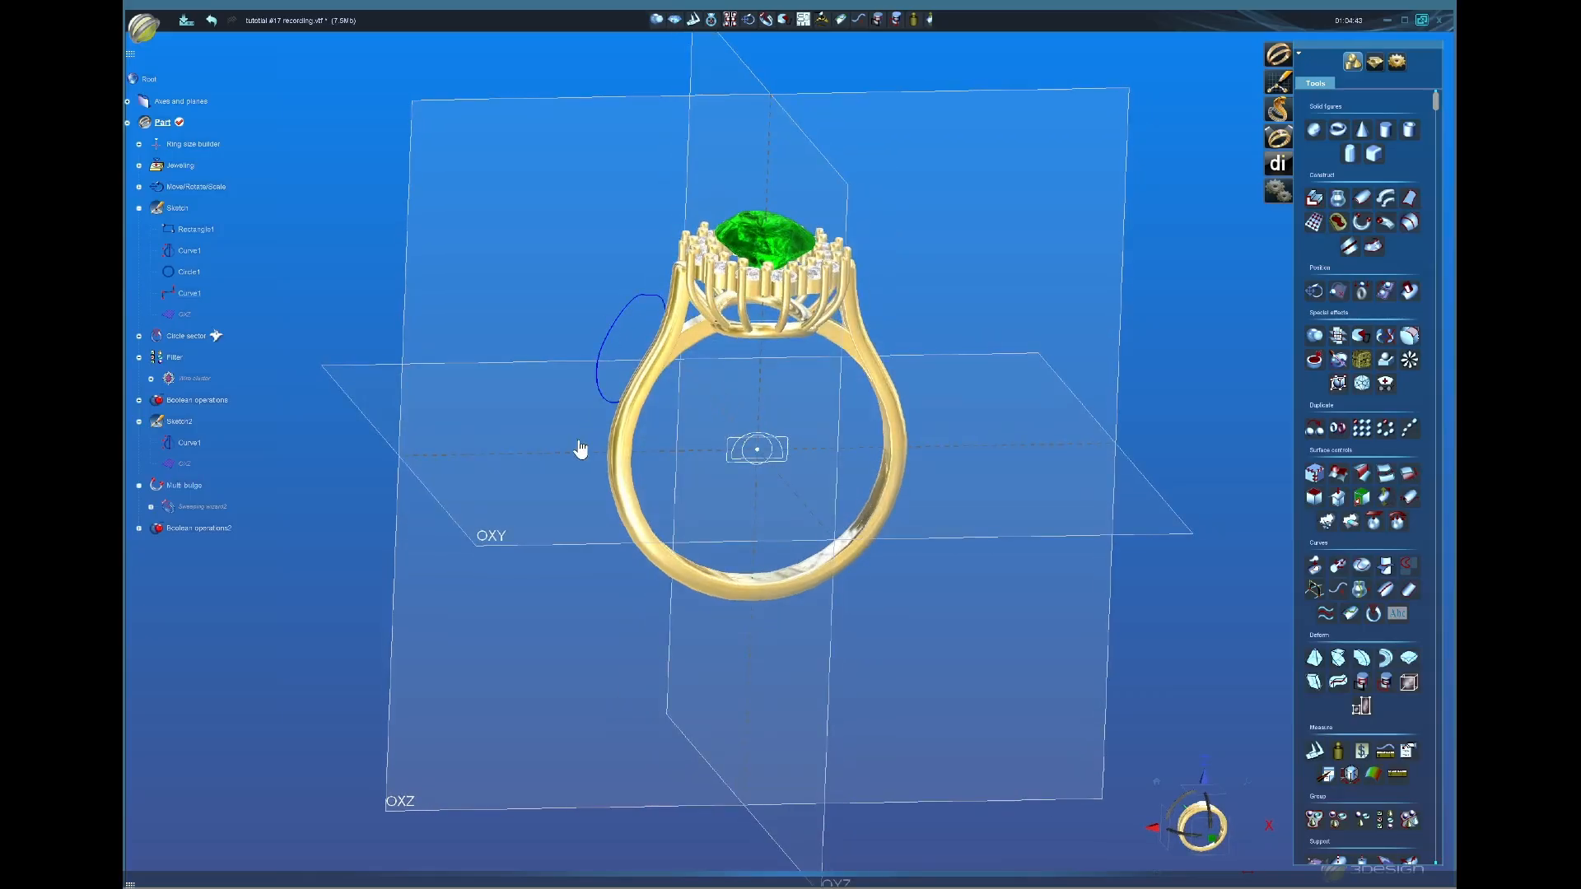
{"action": "middle_click_drag", "start_coordinate": [741, 487], "coordinate": [487, 407]}
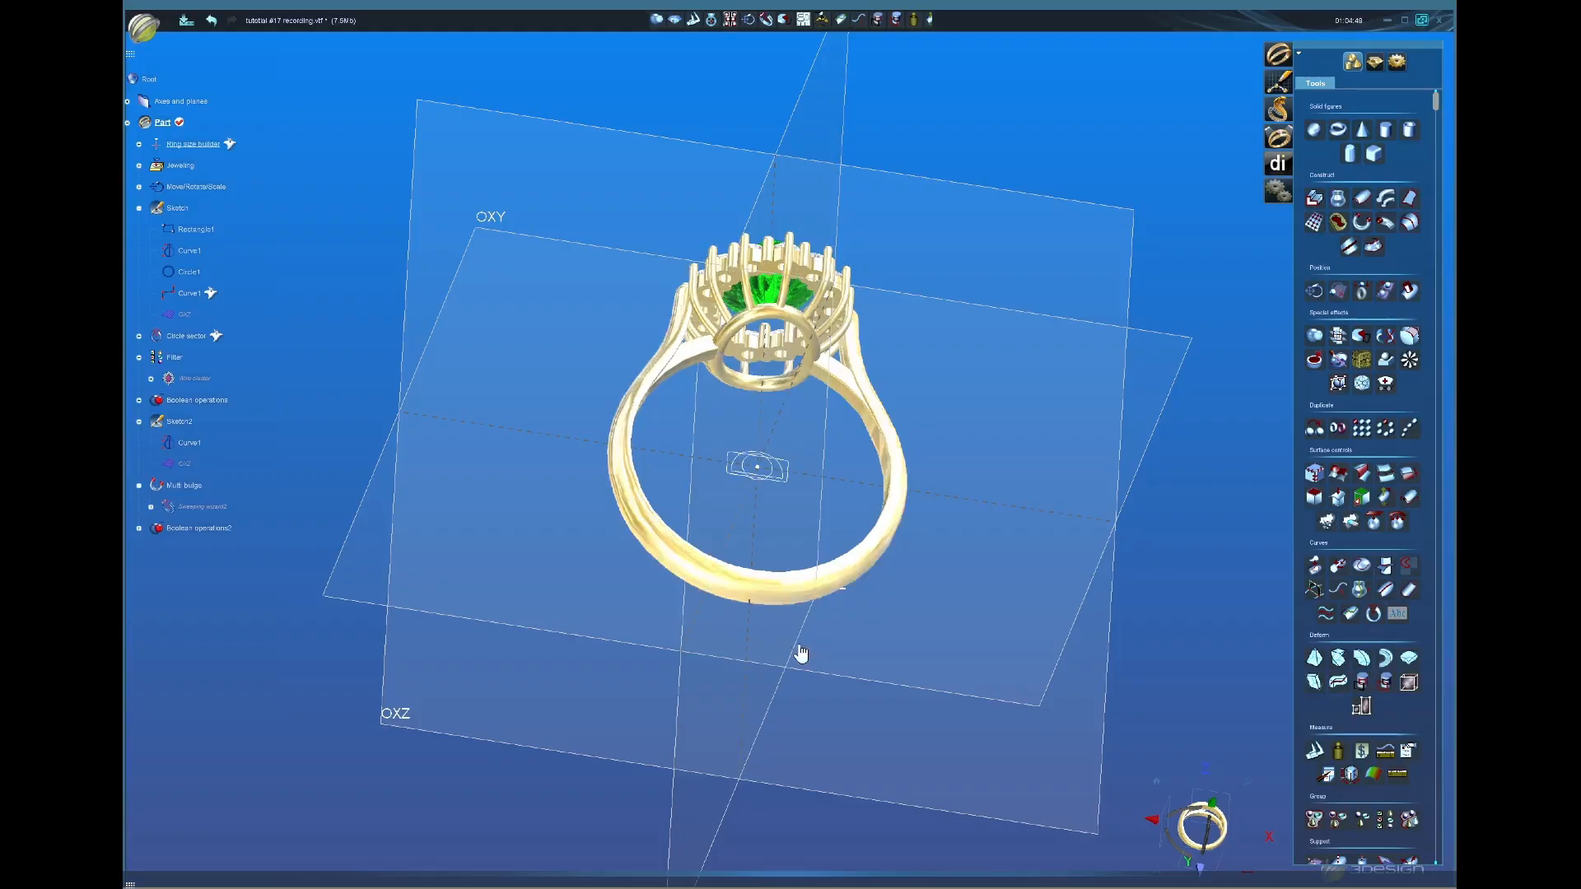
{"action": "middle_click_drag", "start_coordinate": [801, 654], "coordinate": [774, 625]}
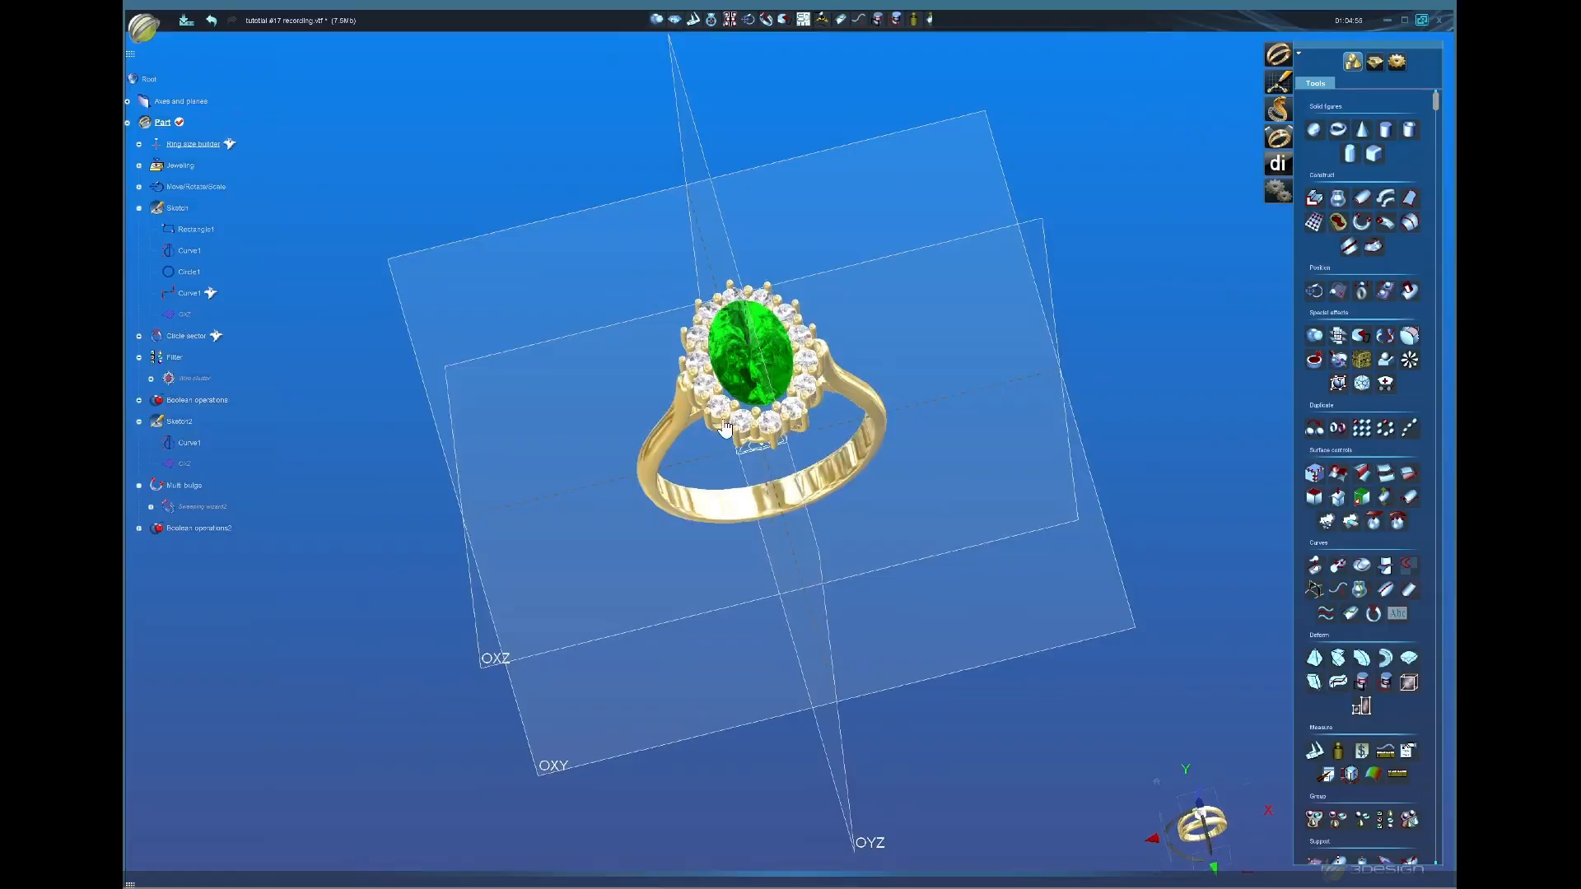
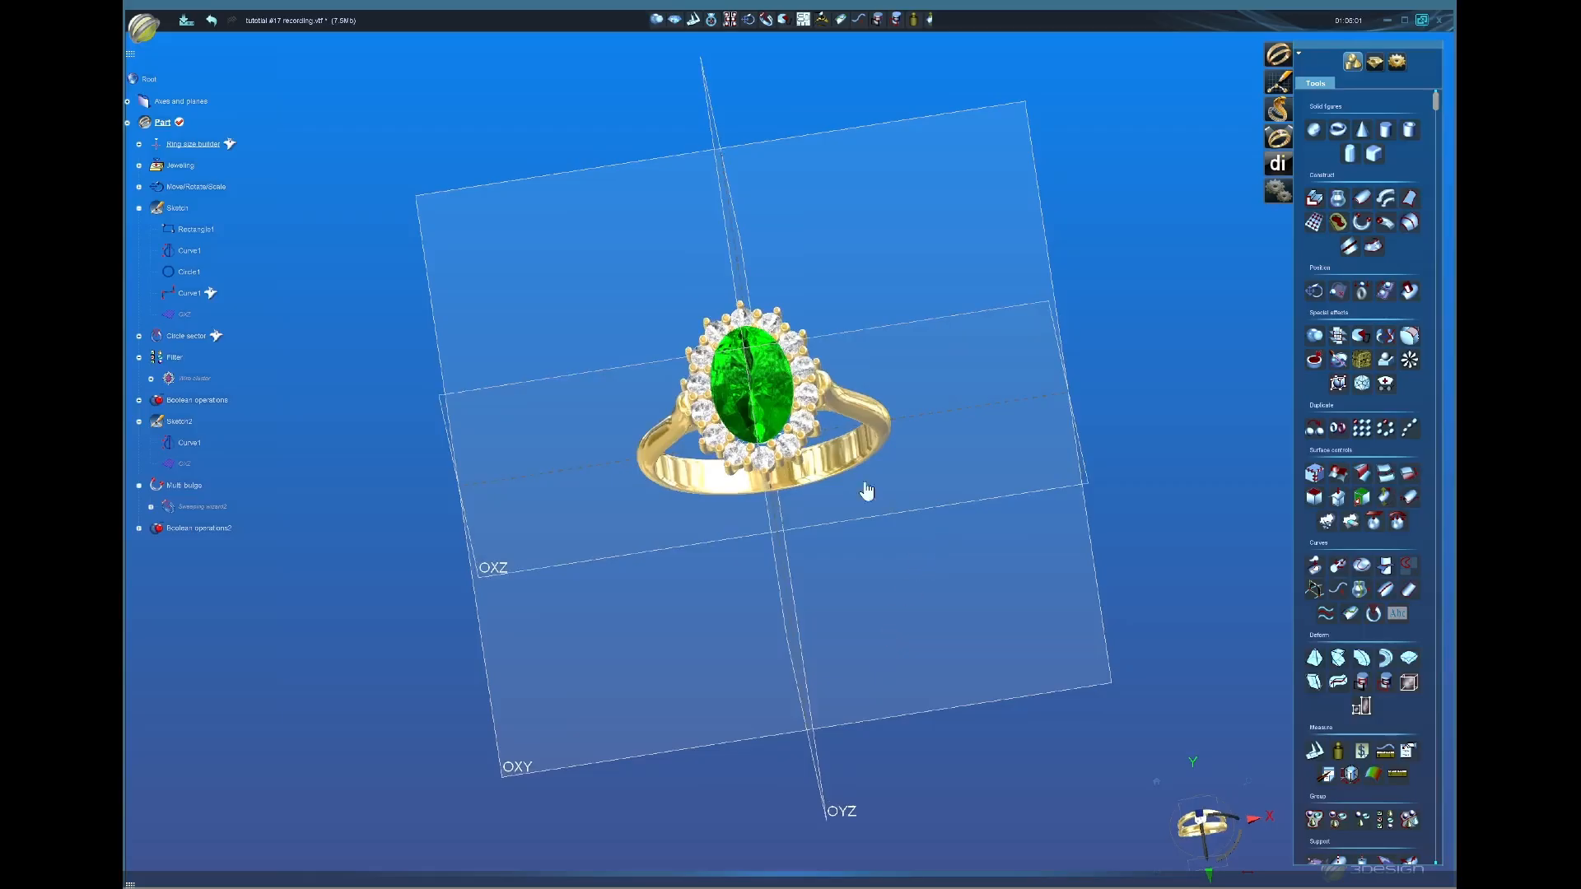
Step: Orbit the ring to an upright view and launch the Support plane tool
{"action": "left_click", "coordinate": [1377, 61]}
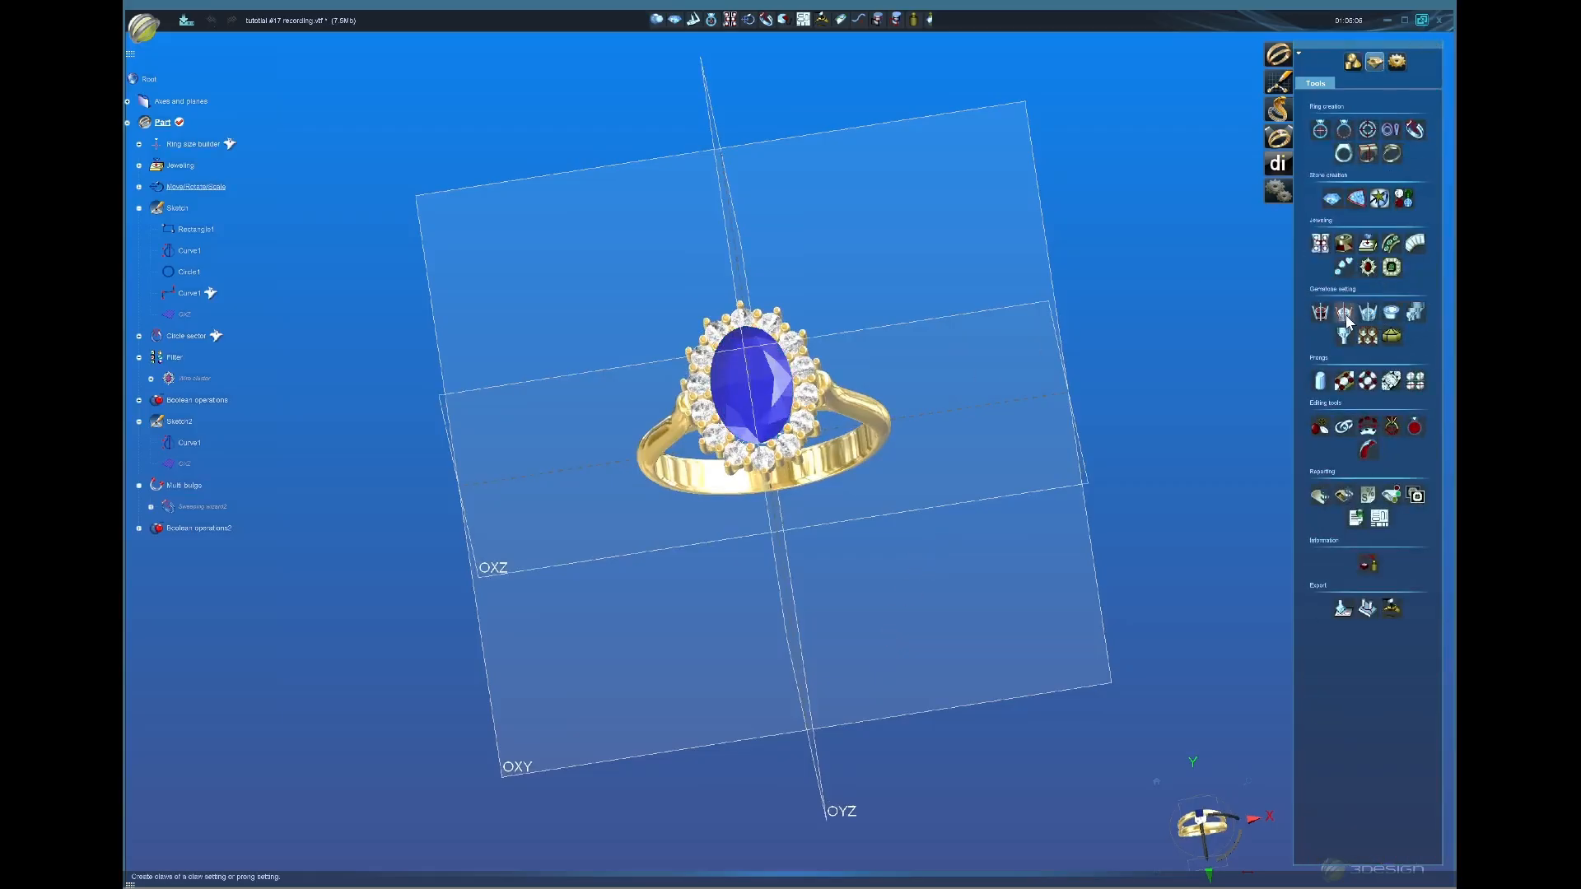
{"action": "middle_click_drag", "start_coordinate": [789, 614], "coordinate": [820, 532]}
{"action": "left_click", "coordinate": [1353, 61]}
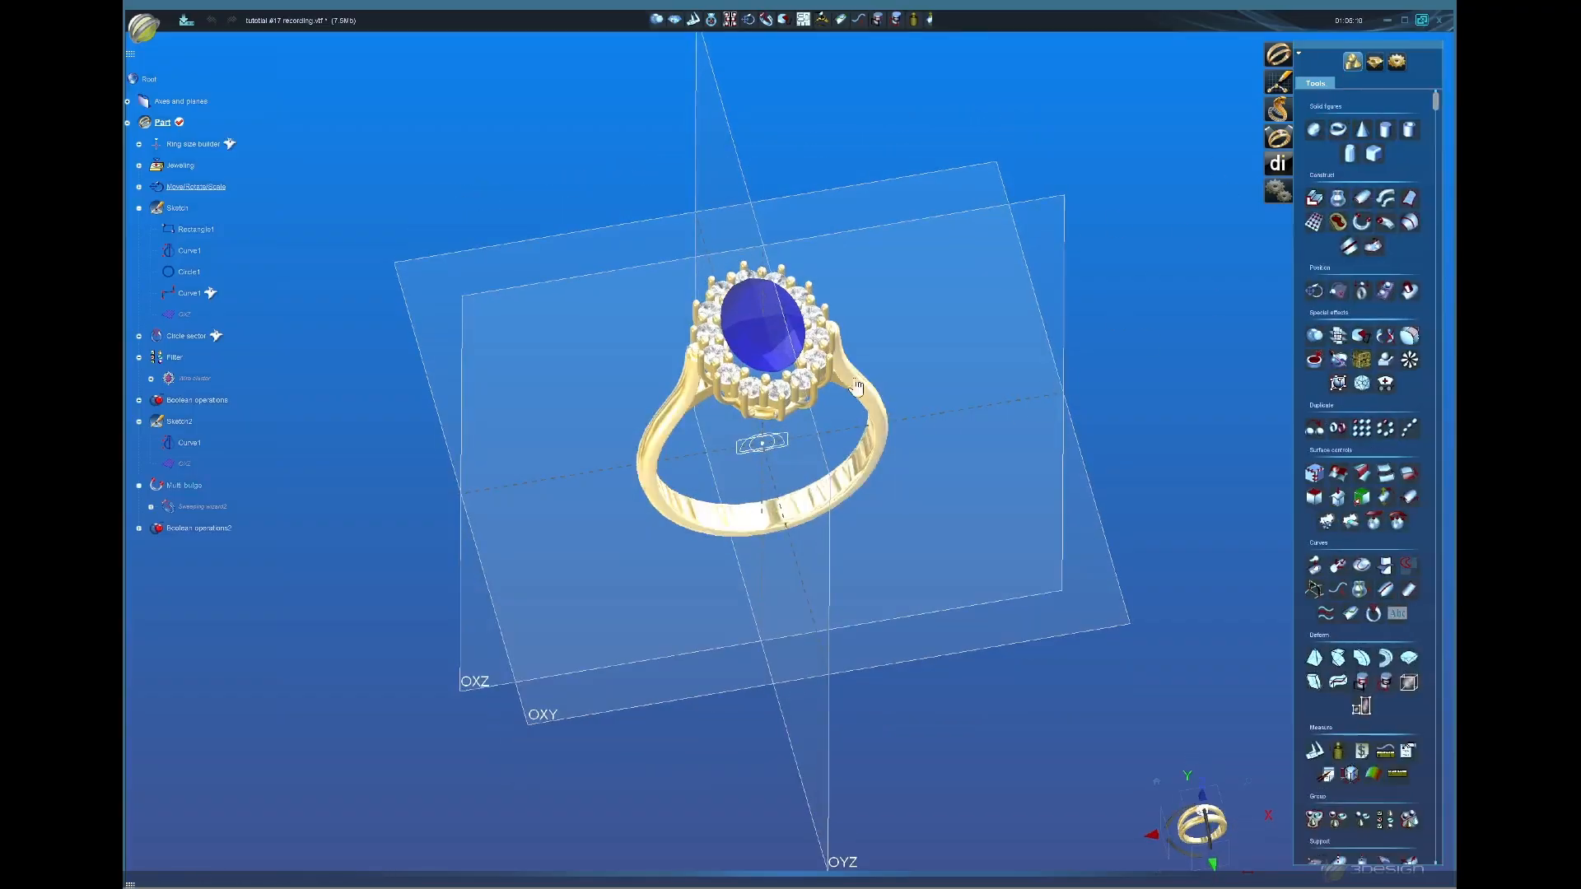
{"action": "scroll", "coordinate": [939, 642], "scroll_direction": "down", "scroll_amount": 2}
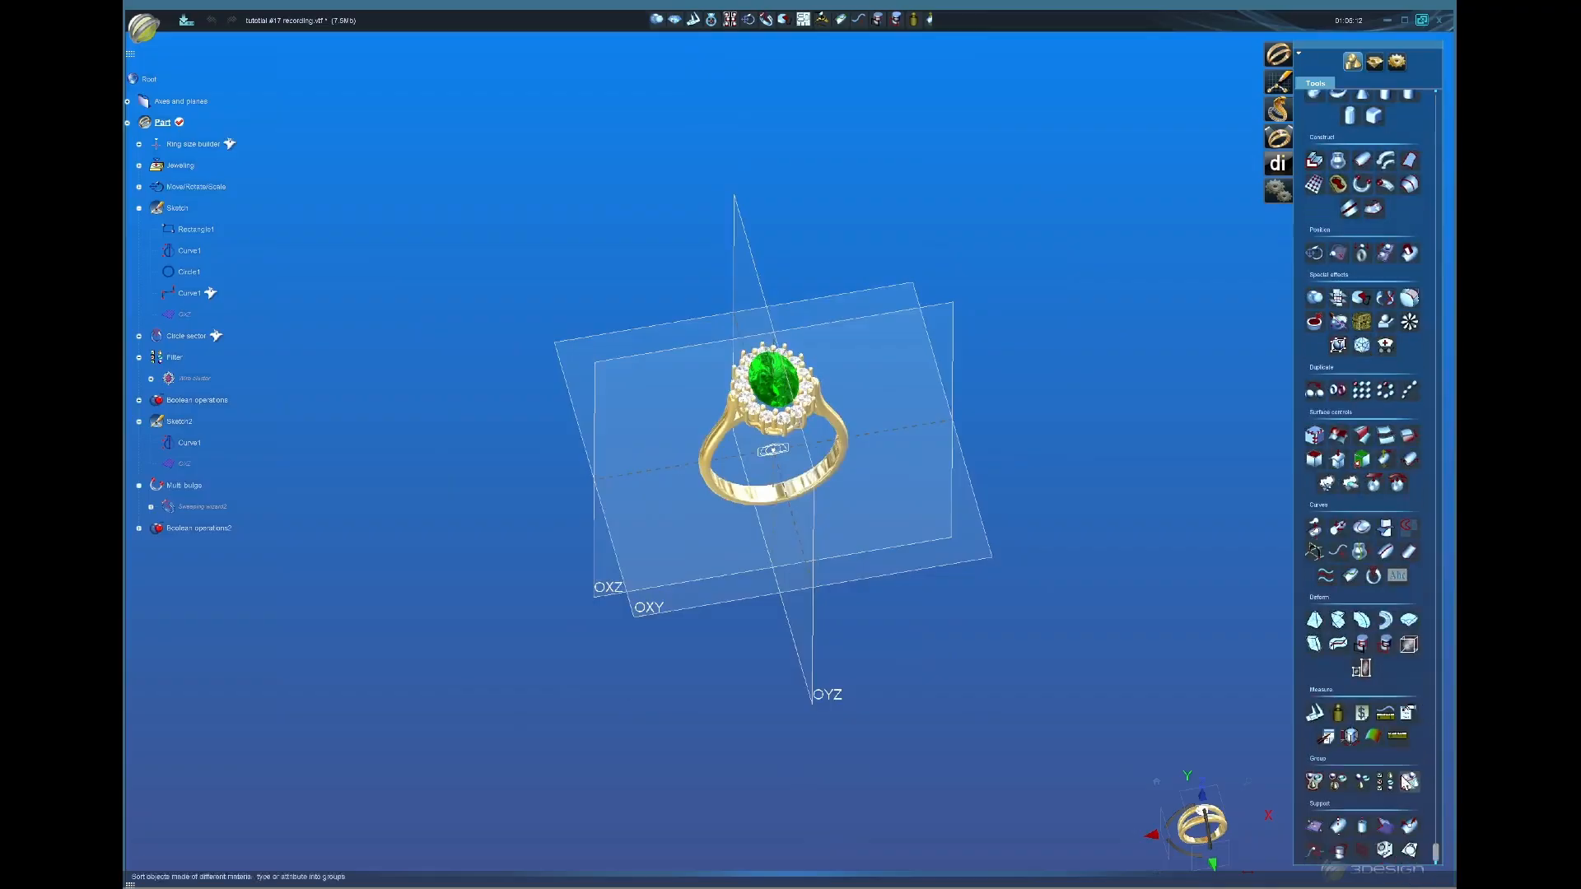
{"action": "scroll", "coordinate": [1425, 731], "scroll_direction": "down", "scroll_amount": 1}
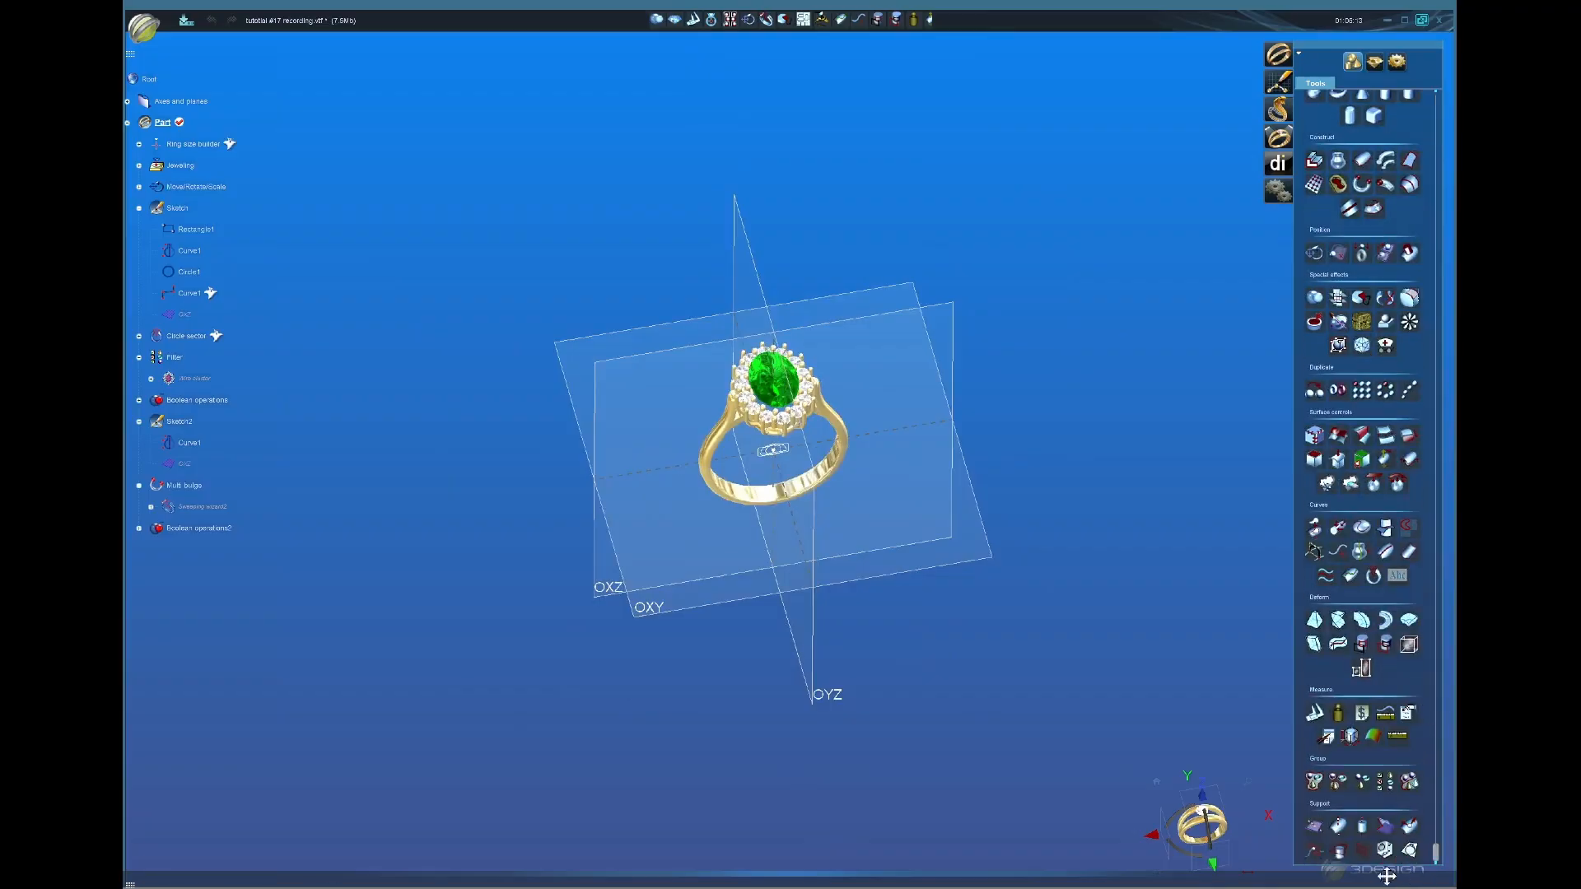
{"action": "left_click", "coordinate": [1386, 823]}
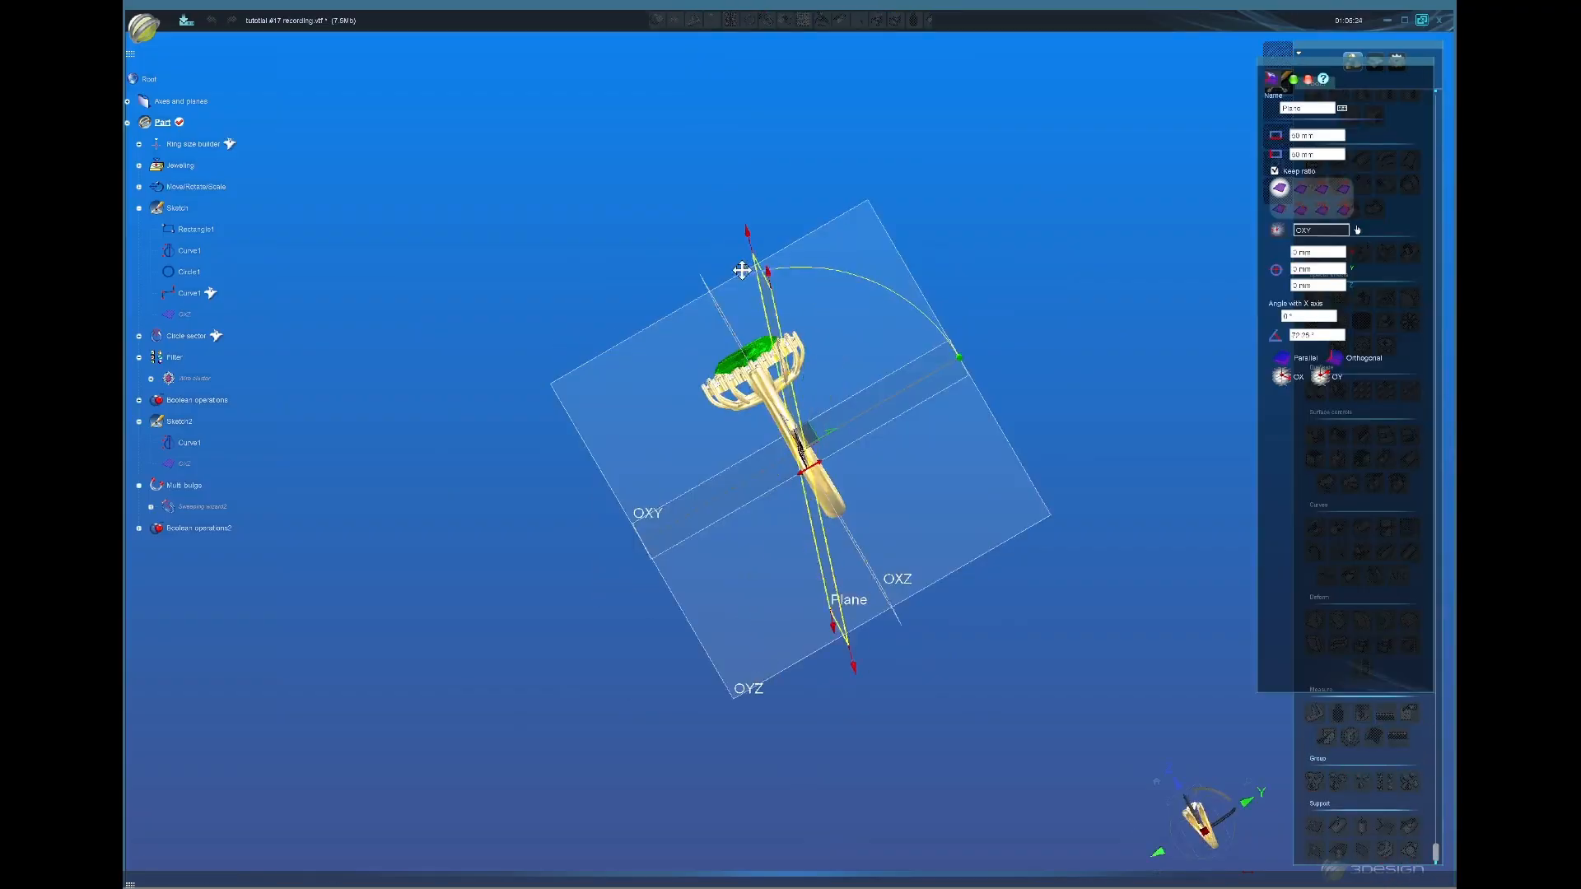
Step: Set the plane's angle to 90° and shrink it to about 21 mm square
{"action": "left_click_drag", "start_coordinate": [742, 270], "coordinate": [713, 290]}
{"action": "double_click", "coordinate": [1325, 336]}
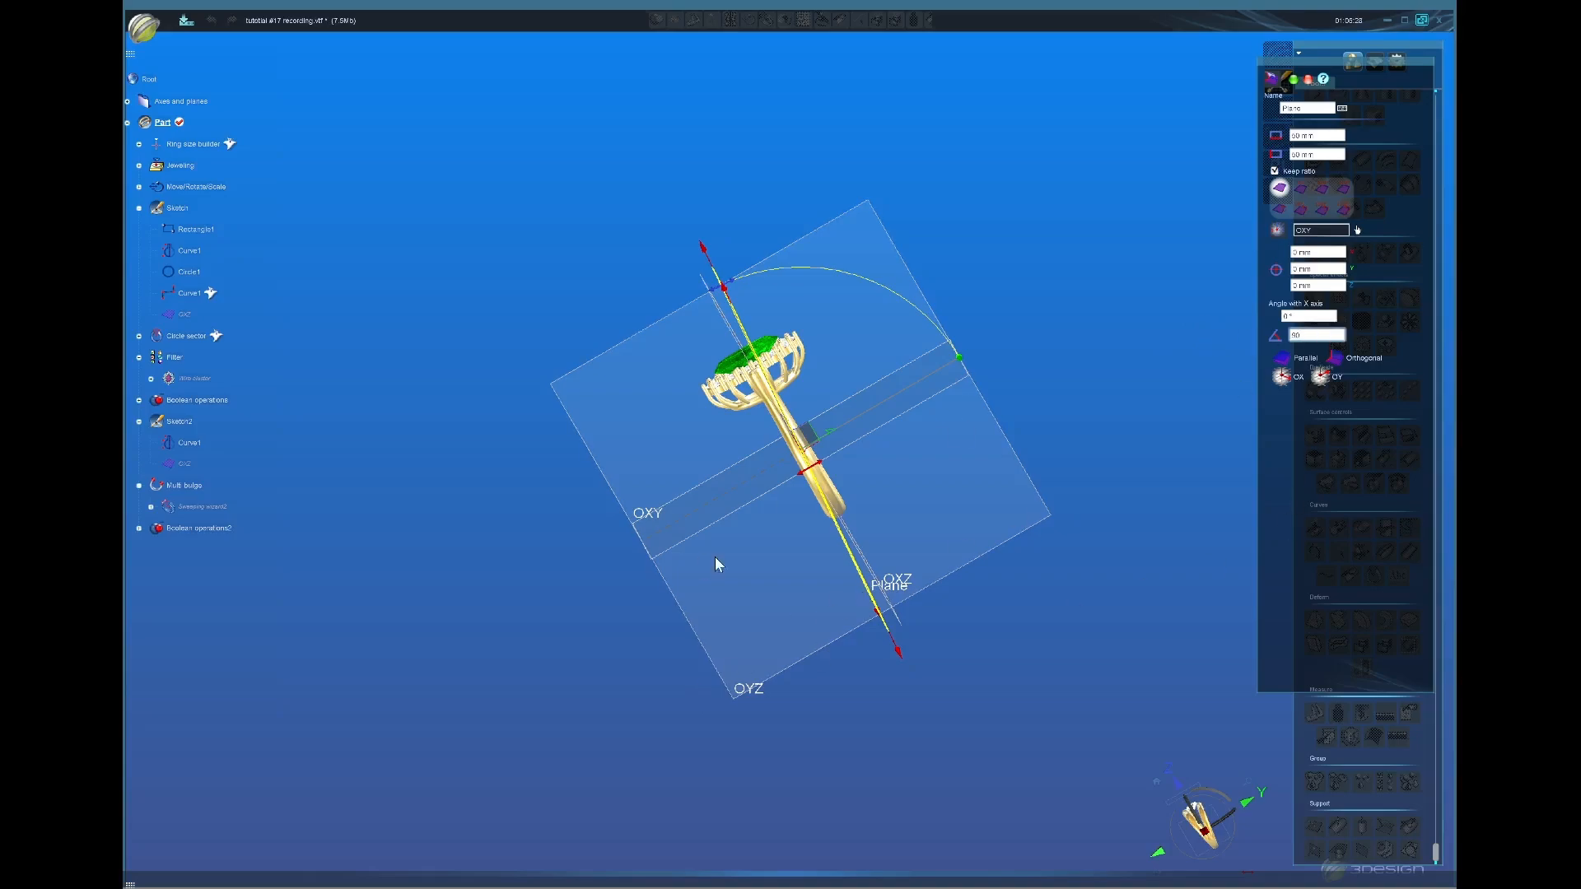
{"action": "key", "text": "Return"}
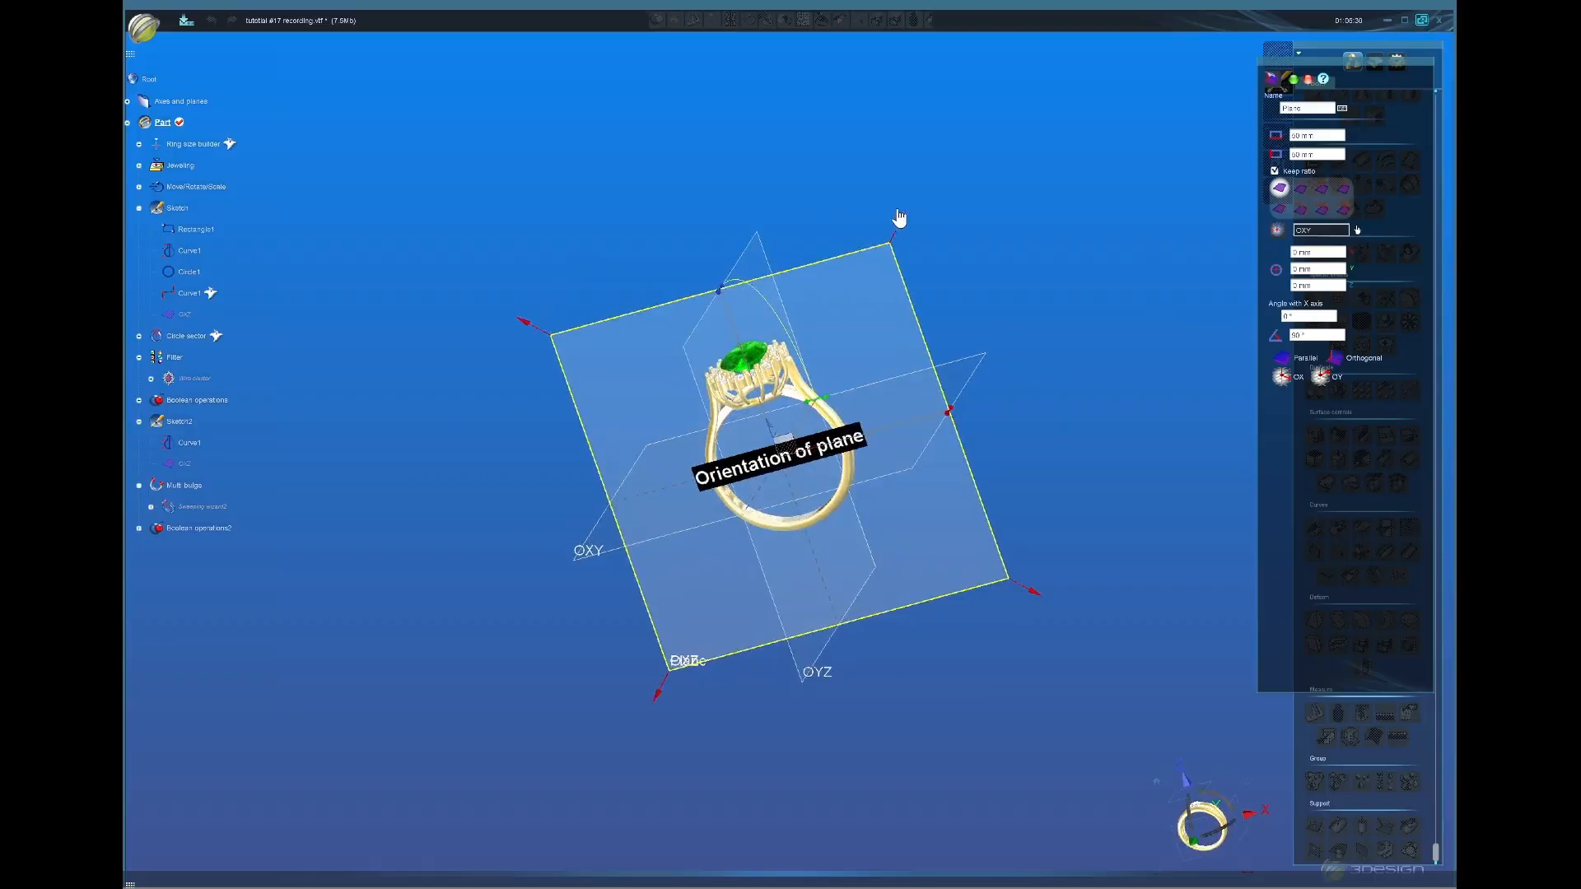
{"action": "left_click_drag", "start_coordinate": [900, 226], "coordinate": [838, 335]}
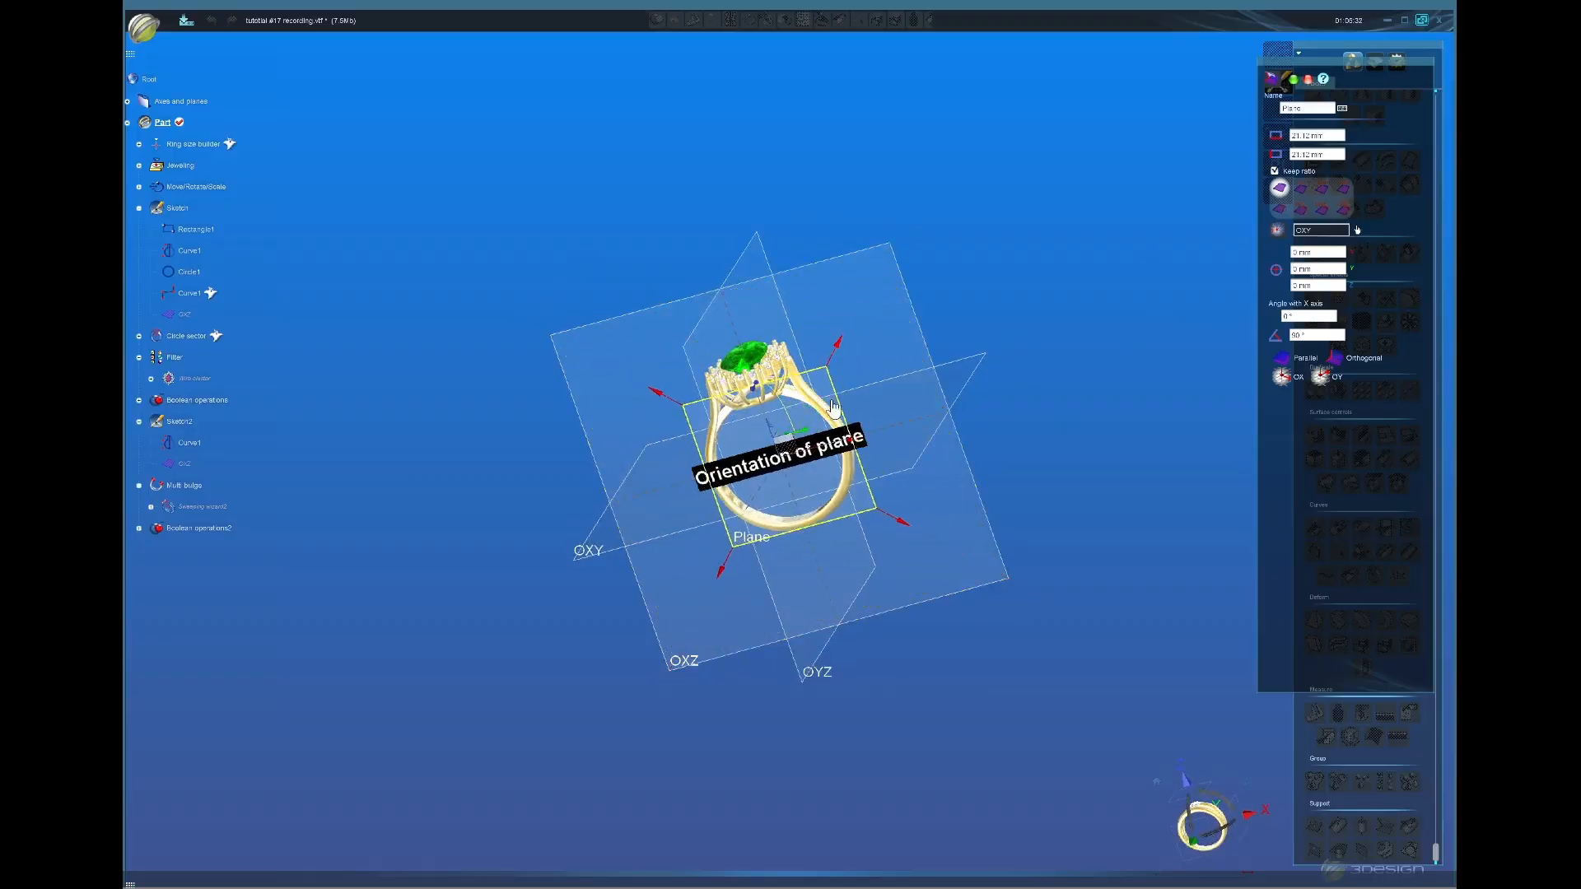
{"action": "scroll", "coordinate": [791, 500], "scroll_direction": "up", "scroll_amount": 3}
Step: Raise the plane along Z, rotate it to about 55° across the stone, and confirm
{"action": "left_click_drag", "start_coordinate": [764, 424], "coordinate": [766, 303]}
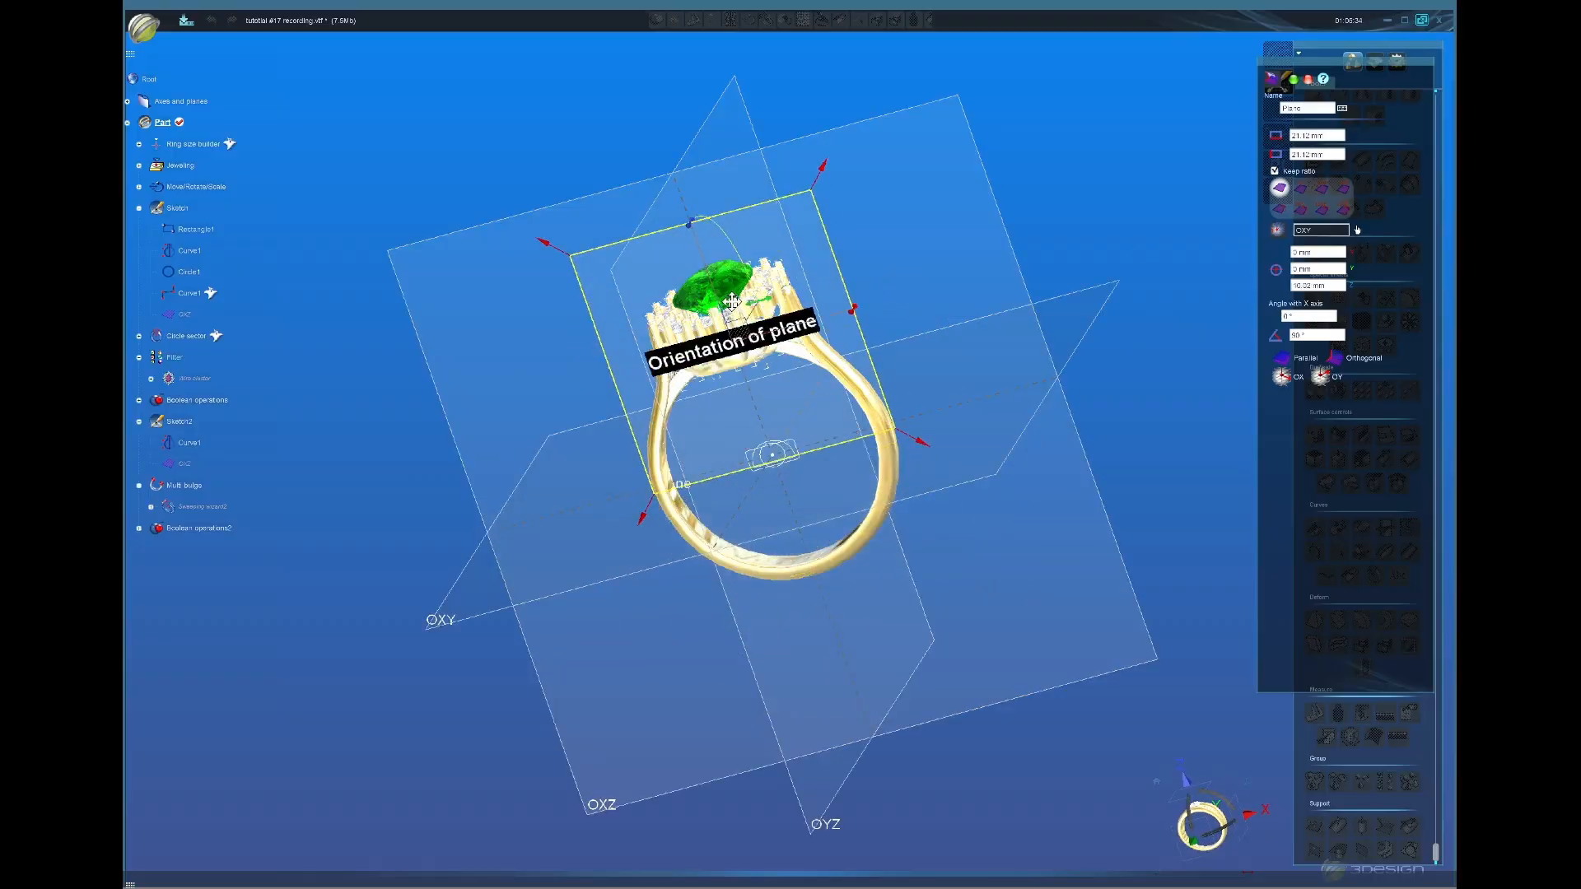
{"action": "left_click", "coordinate": [1179, 784]}
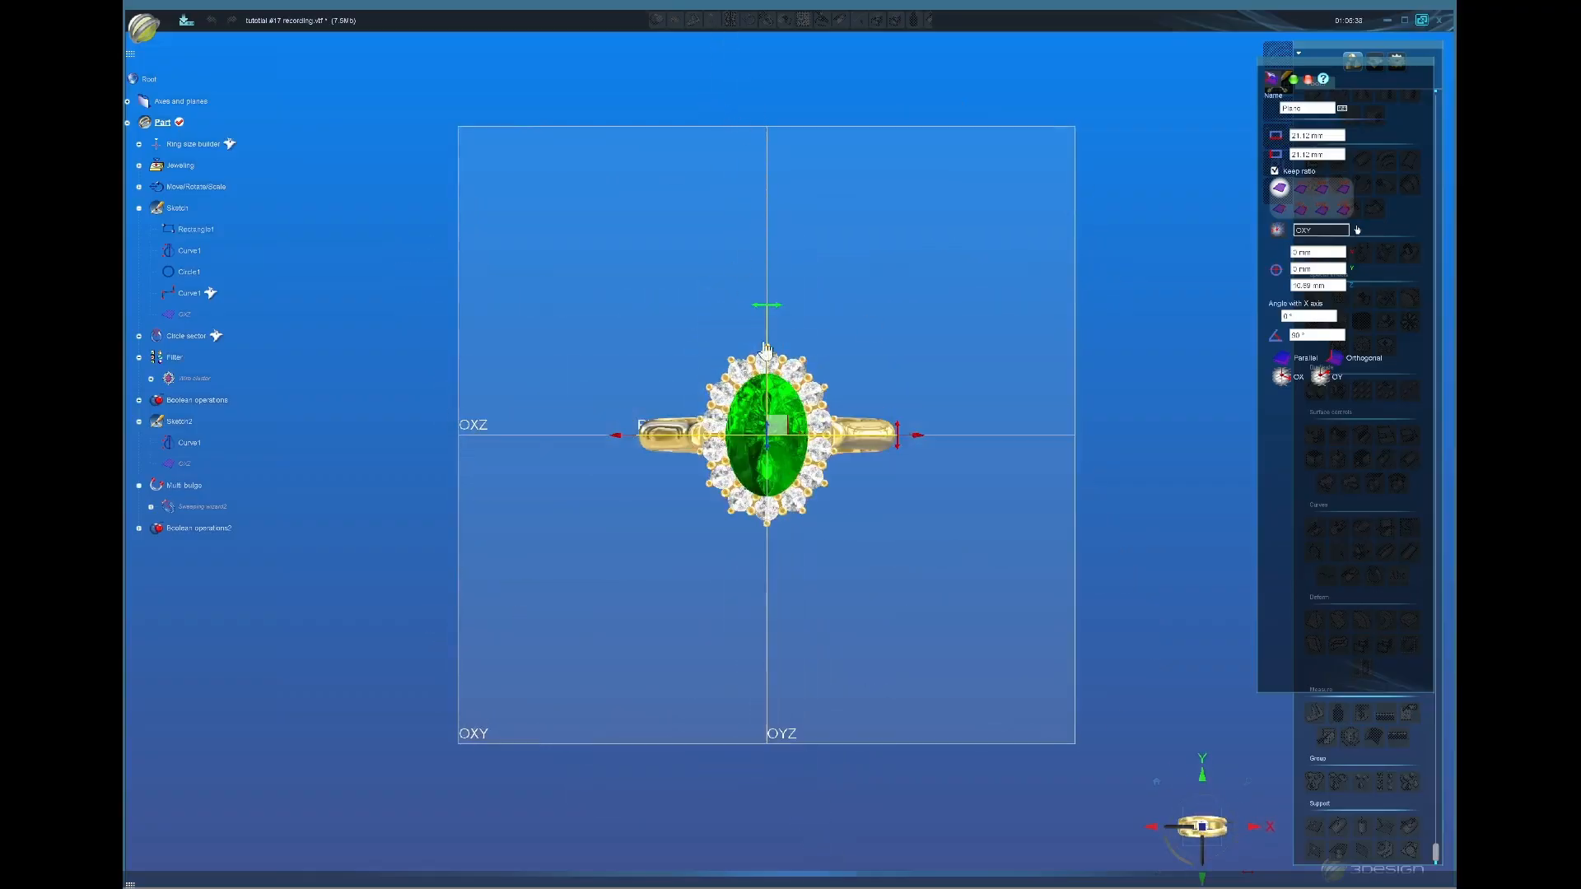
{"action": "scroll", "coordinate": [896, 455], "scroll_direction": "up", "scroll_amount": 3}
{"action": "left_click_drag", "start_coordinate": [973, 417], "coordinate": [904, 200]}
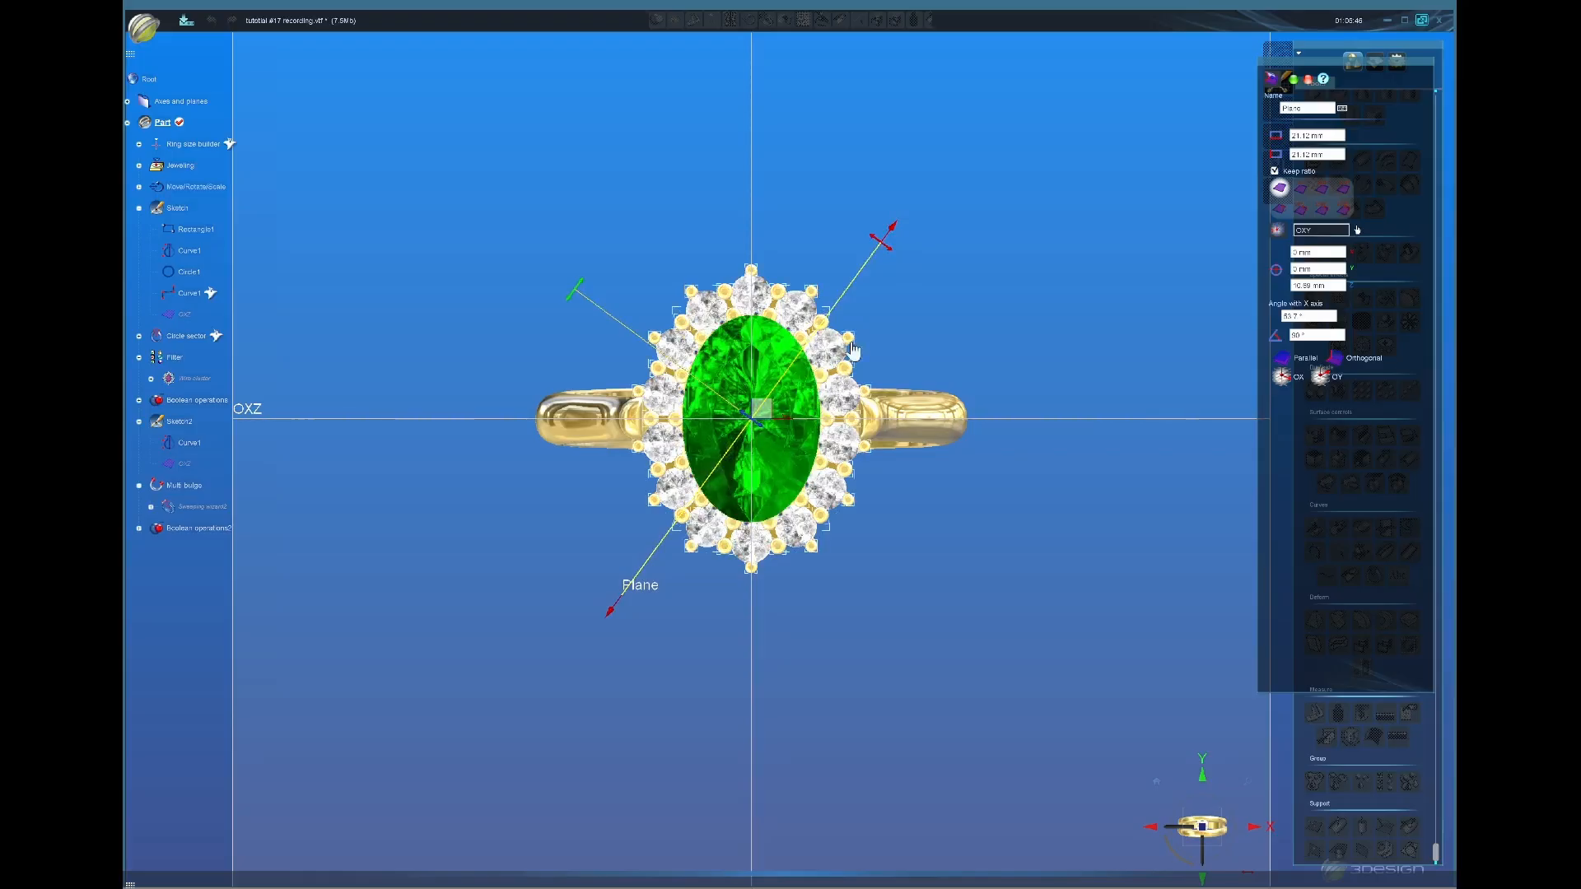
{"action": "left_click_drag", "start_coordinate": [887, 230], "coordinate": [880, 230]}
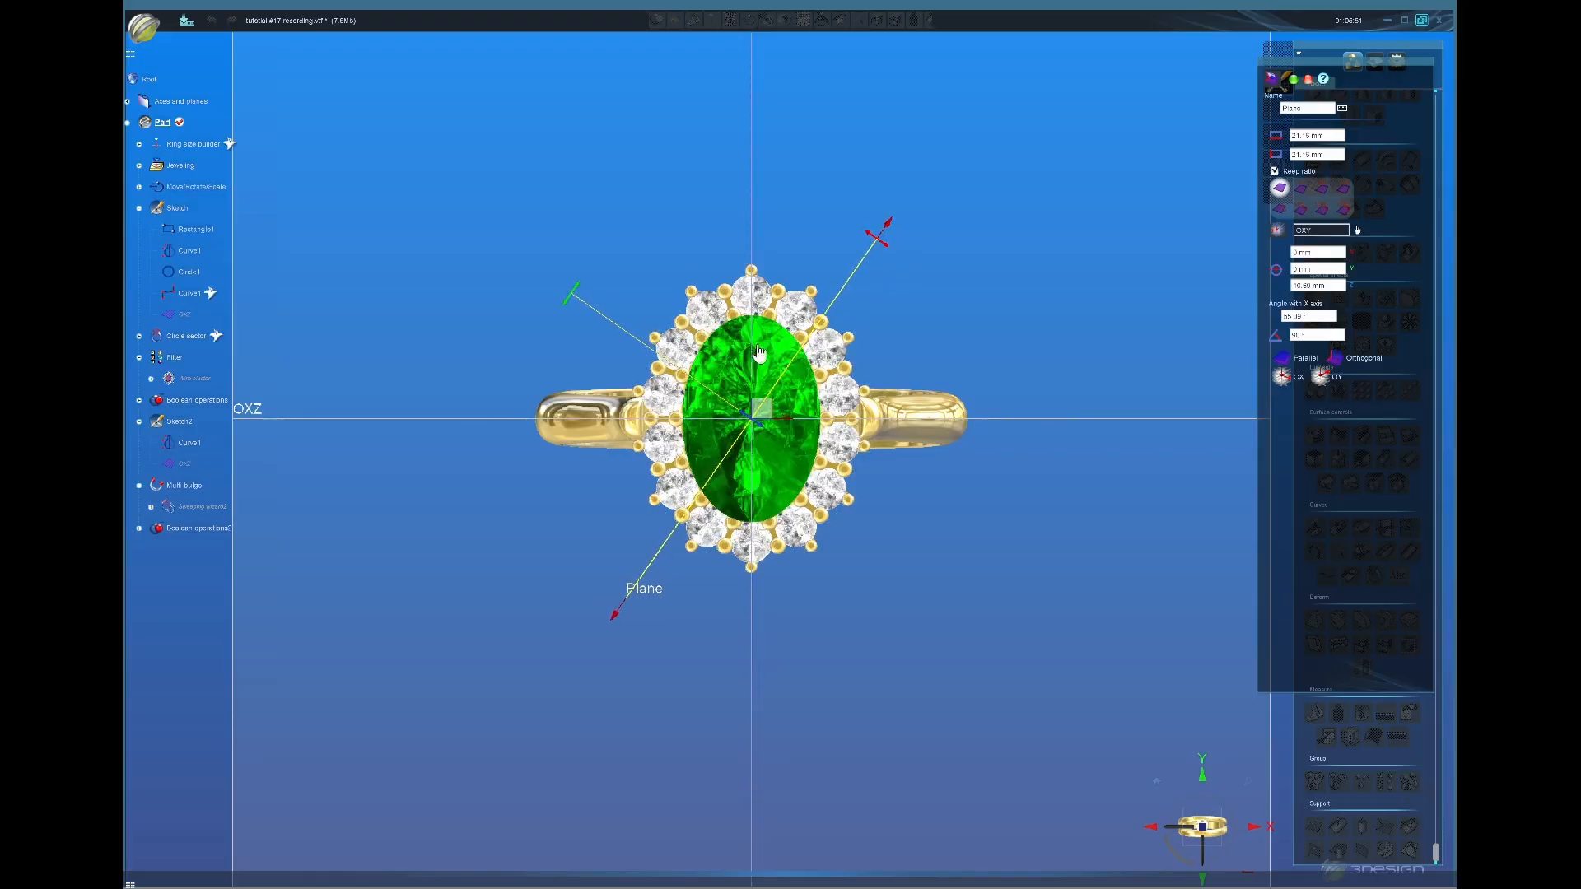
{"action": "left_click", "coordinate": [1294, 81]}
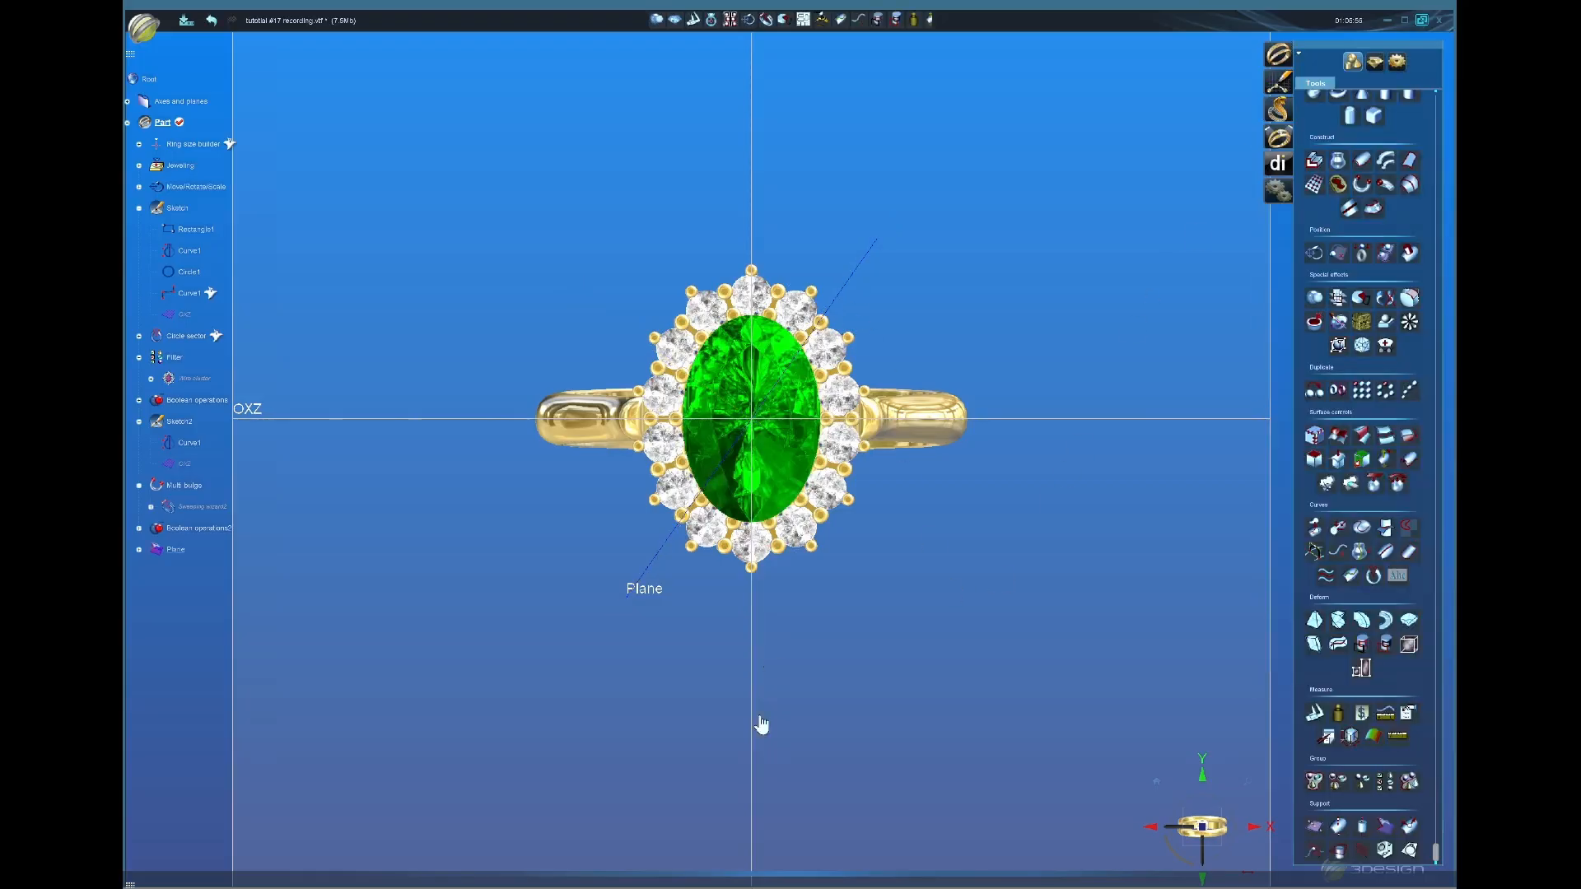
{"action": "middle_click_drag", "start_coordinate": [760, 725], "coordinate": [836, 560]}
Step: Start a sketch on the new plane and draw a NURBS curve beside the stone
{"action": "left_click", "coordinate": [1281, 102]}
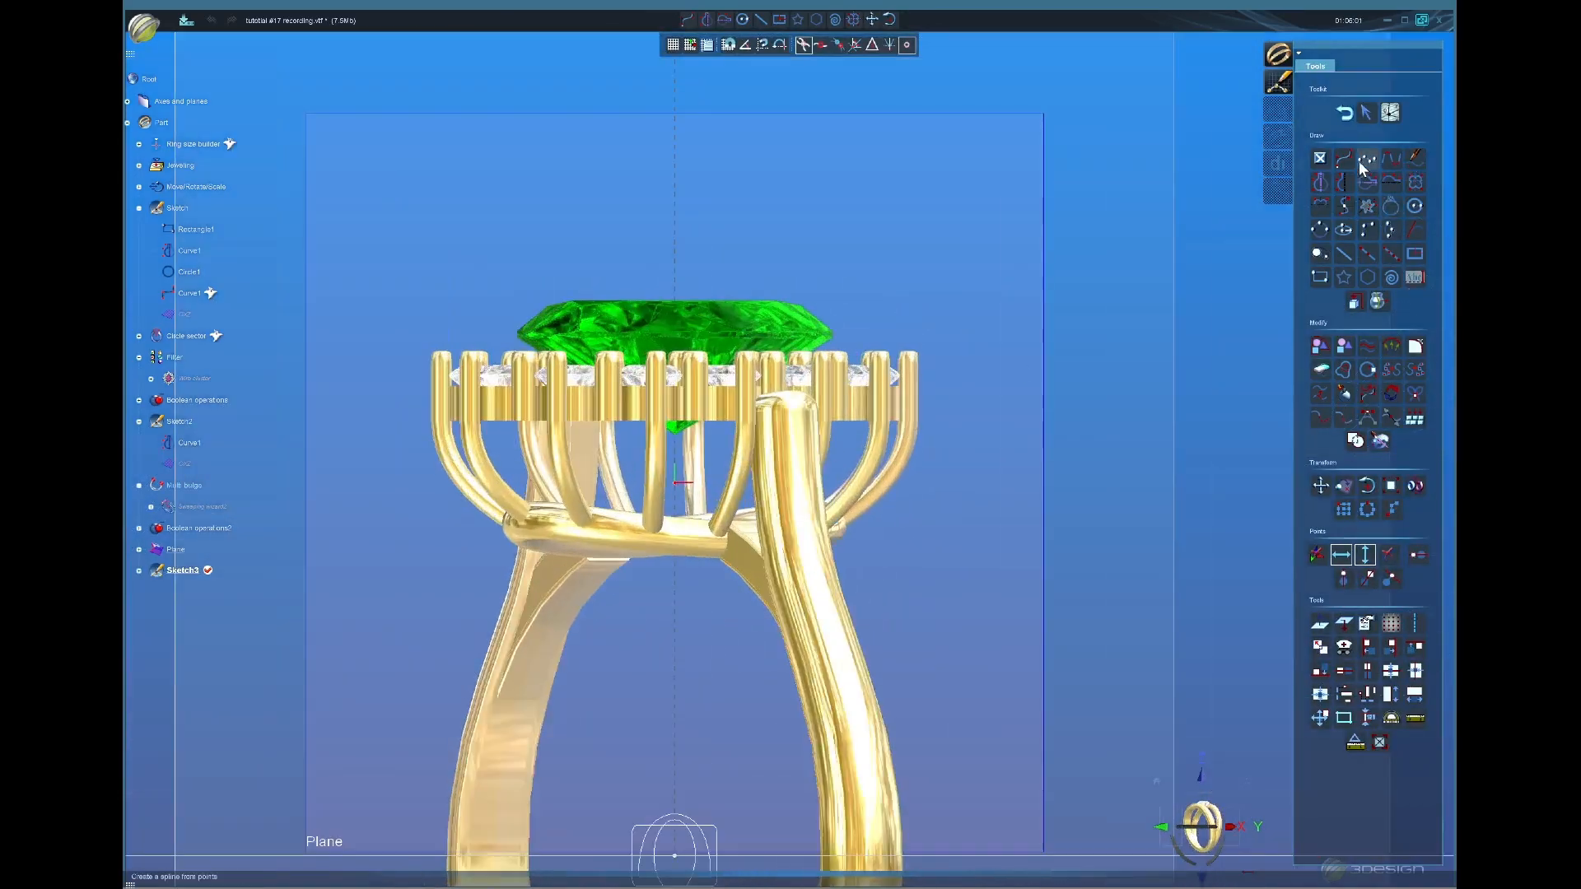
{"action": "left_click", "coordinate": [1342, 158]}
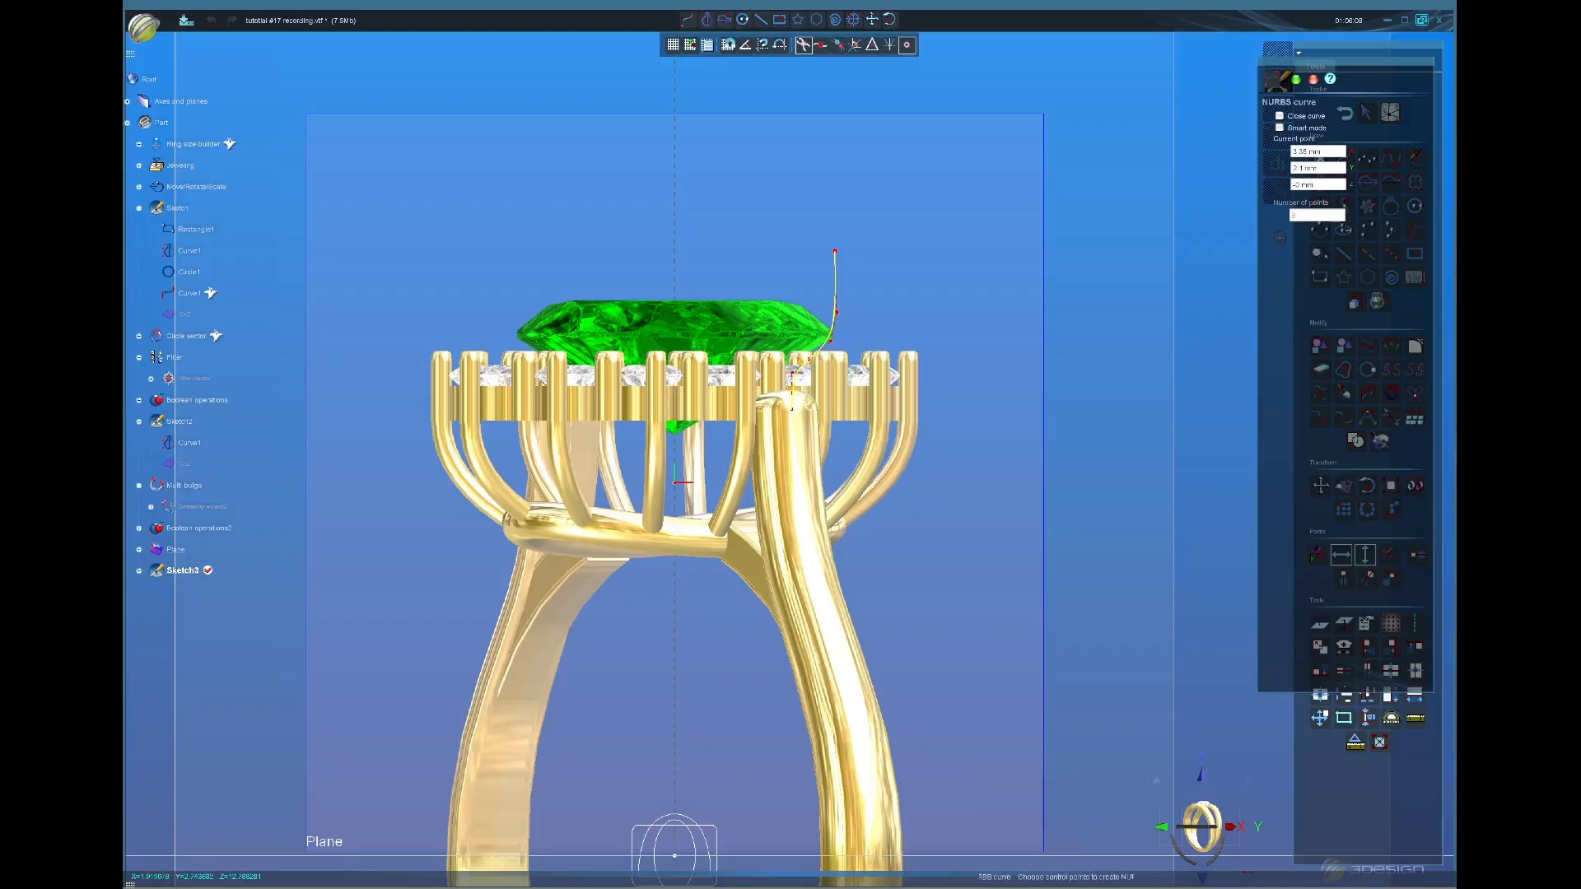
{"action": "left_click", "coordinate": [1297, 79]}
{"action": "scroll", "coordinate": [748, 239], "scroll_direction": "up", "scroll_amount": 3}
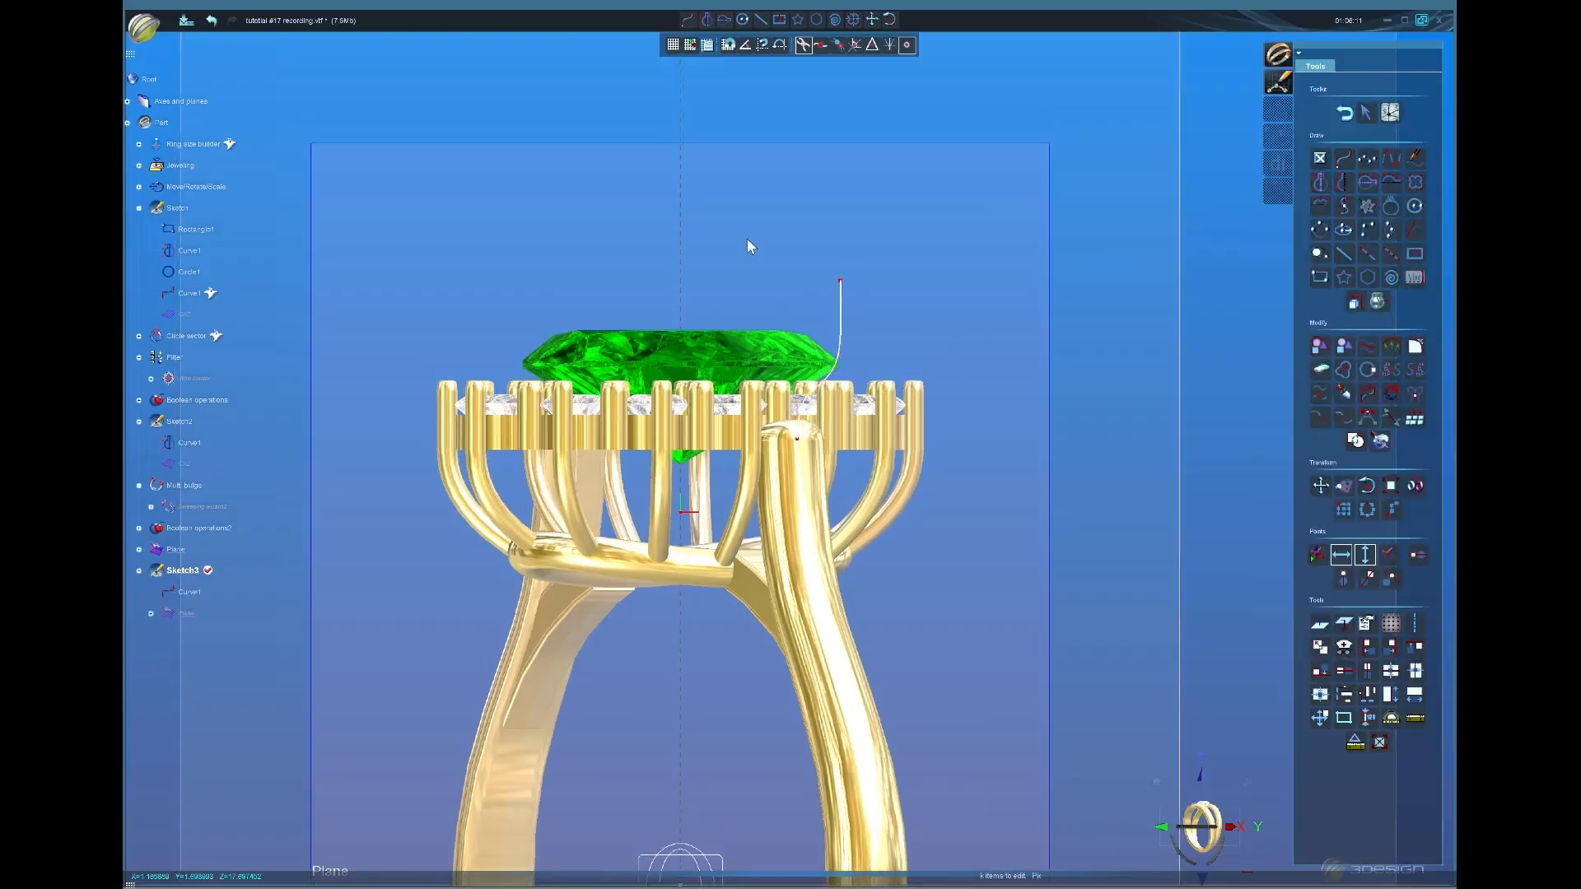
{"action": "scroll", "coordinate": [825, 466], "scroll_direction": "up", "scroll_amount": 2}
Step: Adjust Curve1's control points so its lower end meets the prong, then close the sketch
{"action": "double_click", "coordinate": [834, 556]}
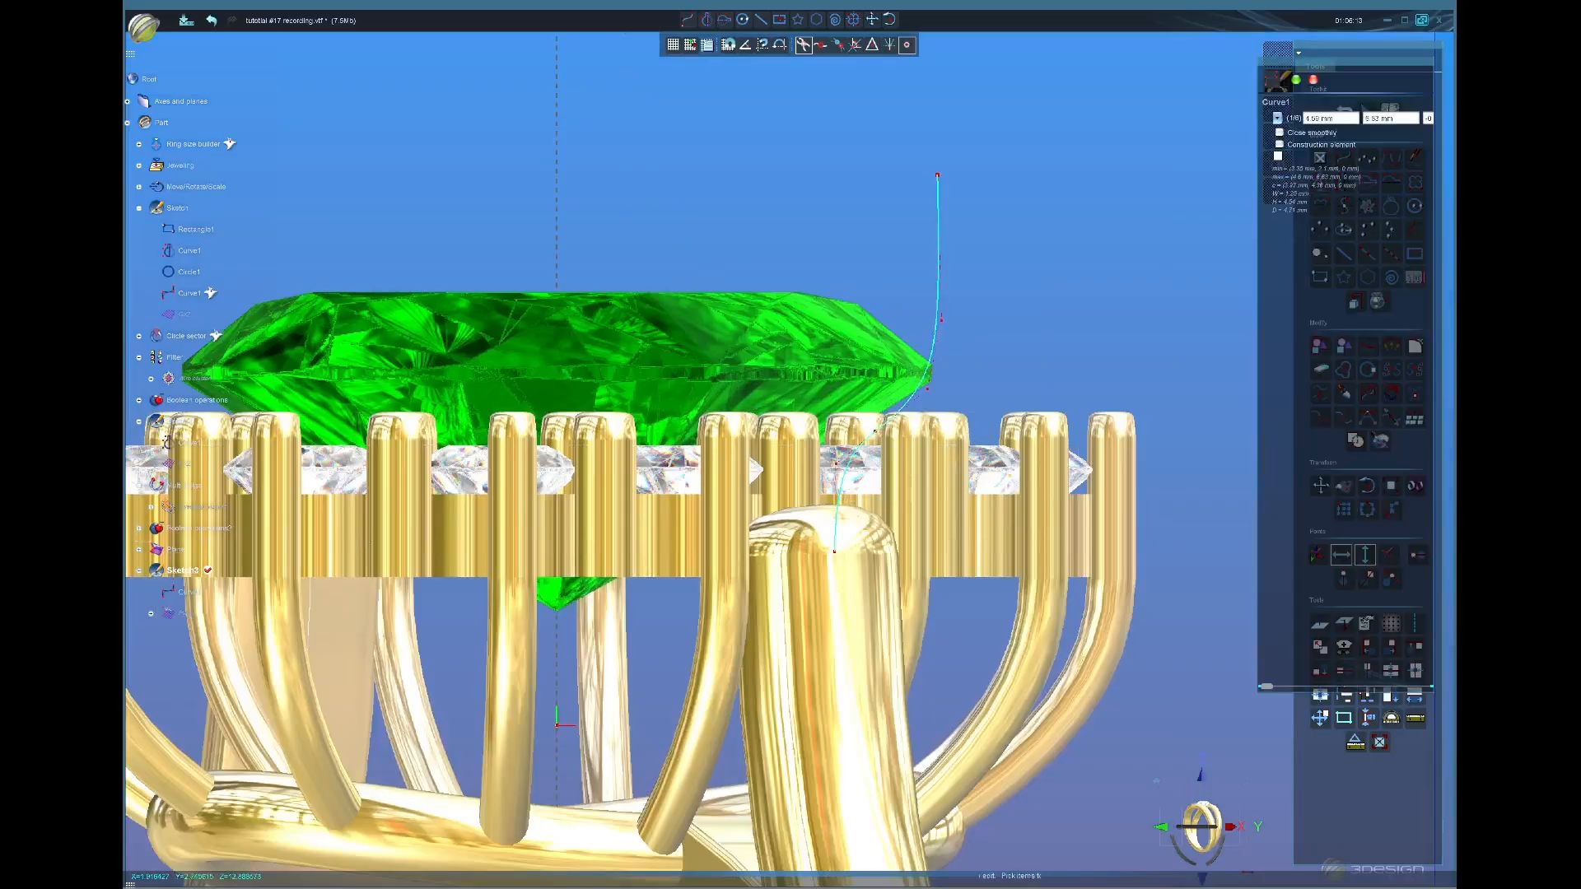
{"action": "left_click", "coordinate": [834, 553]}
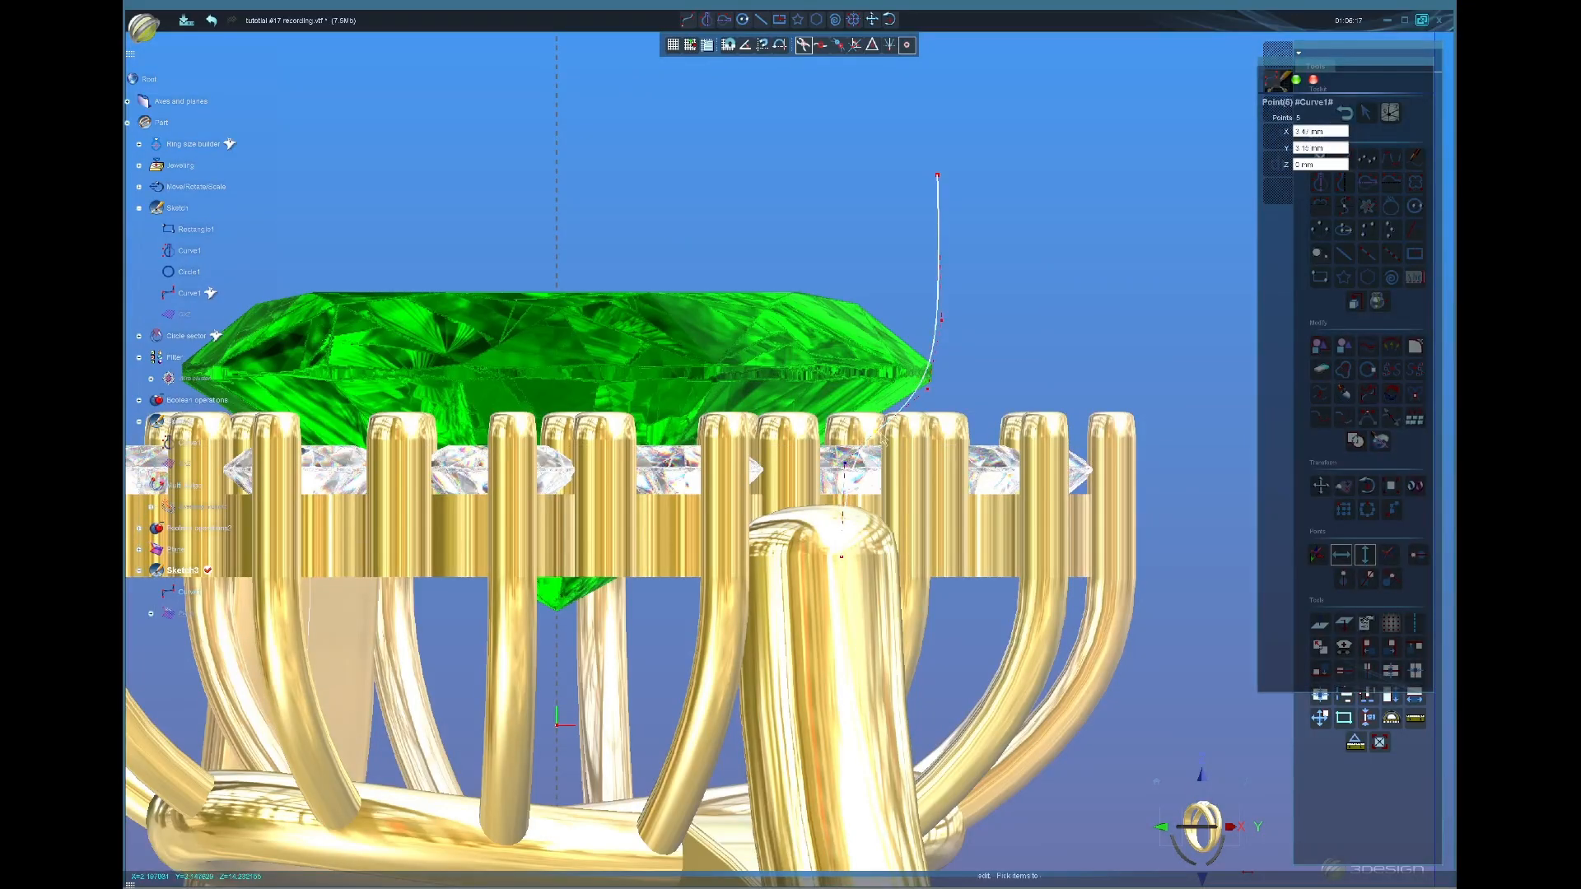
{"action": "left_click", "coordinate": [931, 390]}
{"action": "left_click", "coordinate": [935, 389]}
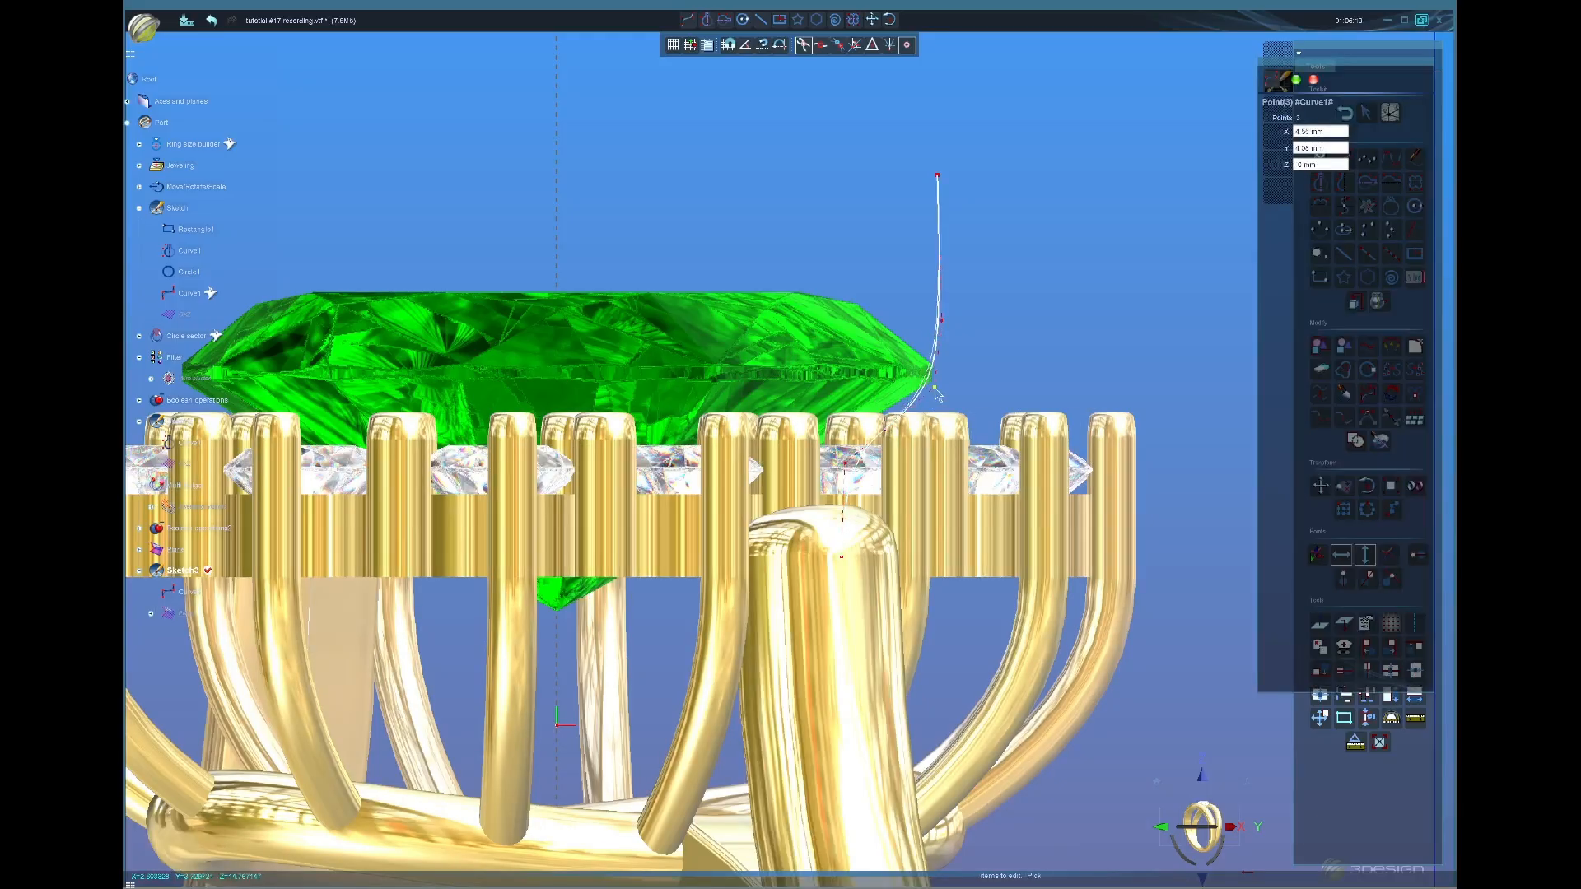
{"action": "left_click", "coordinate": [943, 322]}
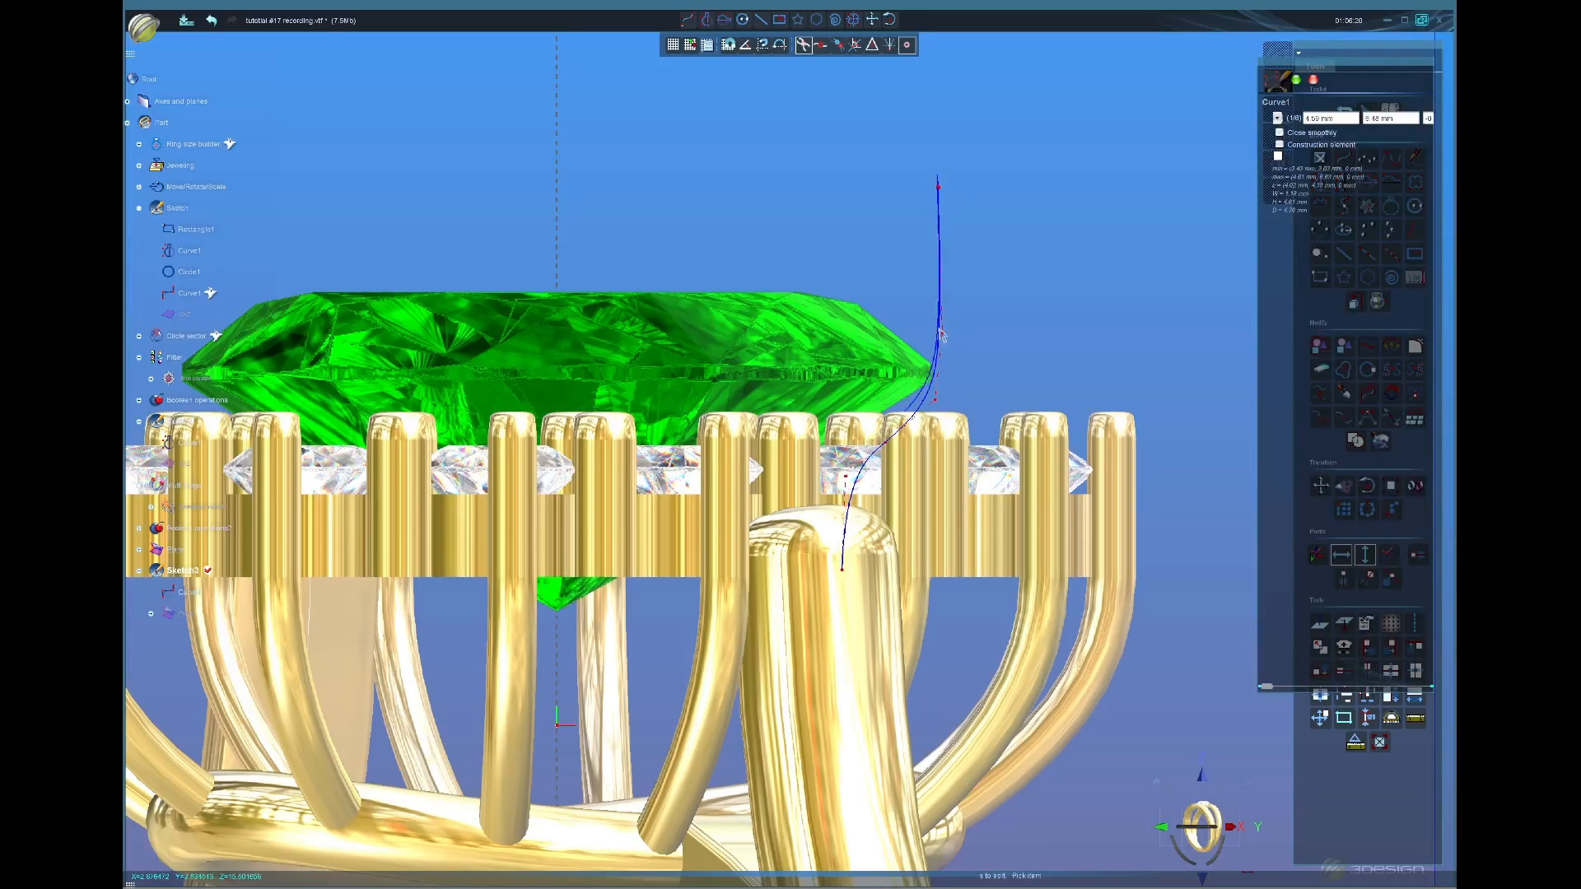
{"action": "left_click", "coordinate": [211, 21]}
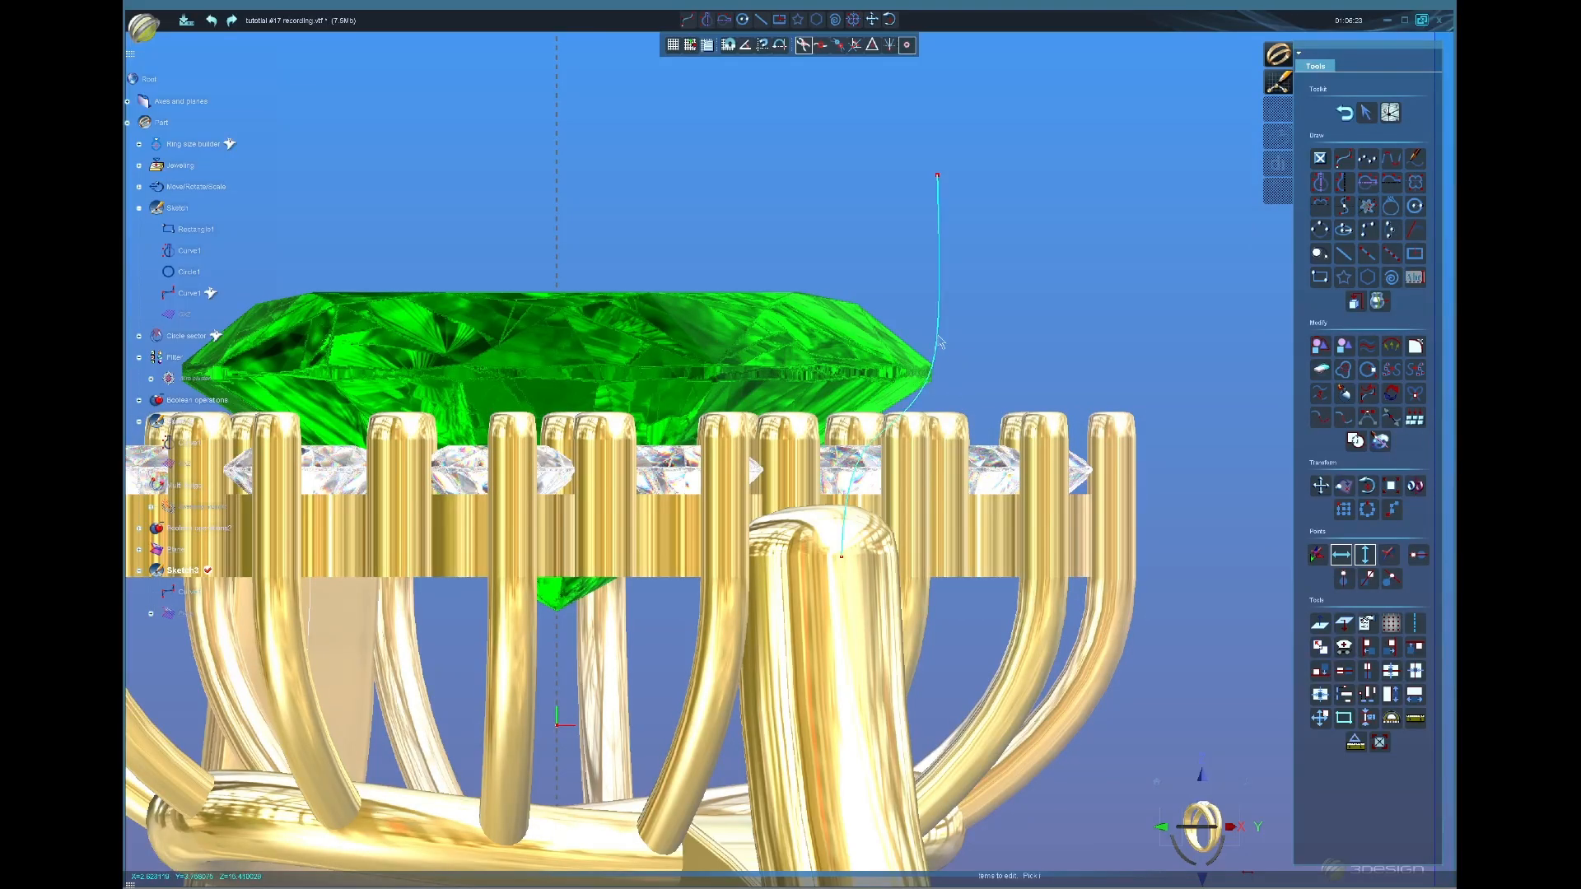
{"action": "left_click", "coordinate": [936, 389]}
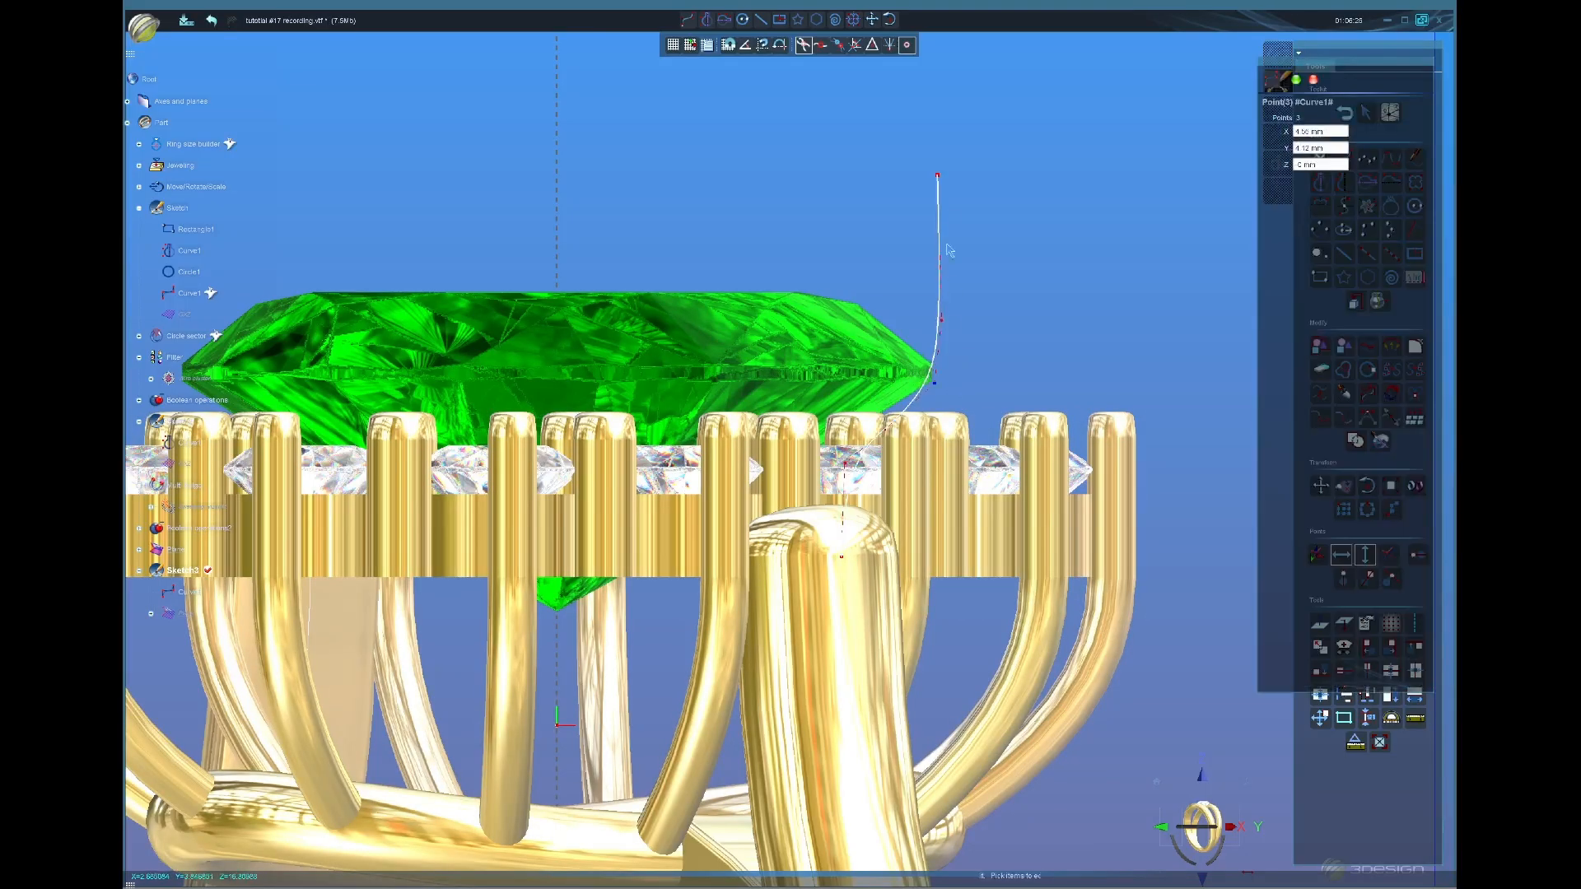
{"action": "left_click_drag", "start_coordinate": [938, 176], "coordinate": [946, 206]}
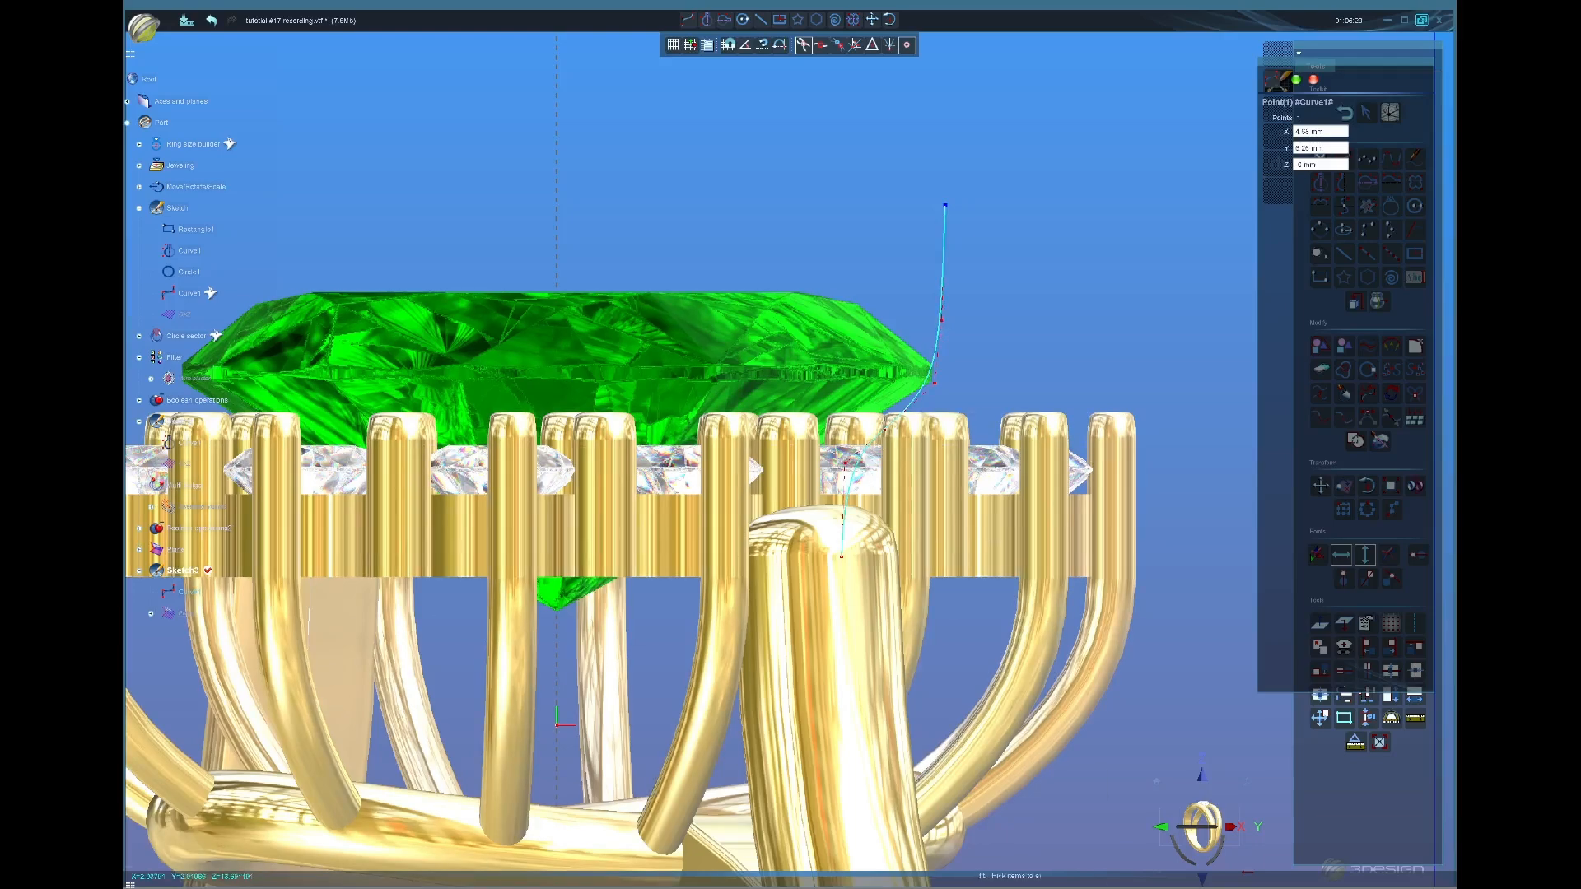
{"action": "left_click_drag", "start_coordinate": [845, 463], "coordinate": [848, 466]}
{"action": "left_click_drag", "start_coordinate": [842, 531], "coordinate": [844, 553]}
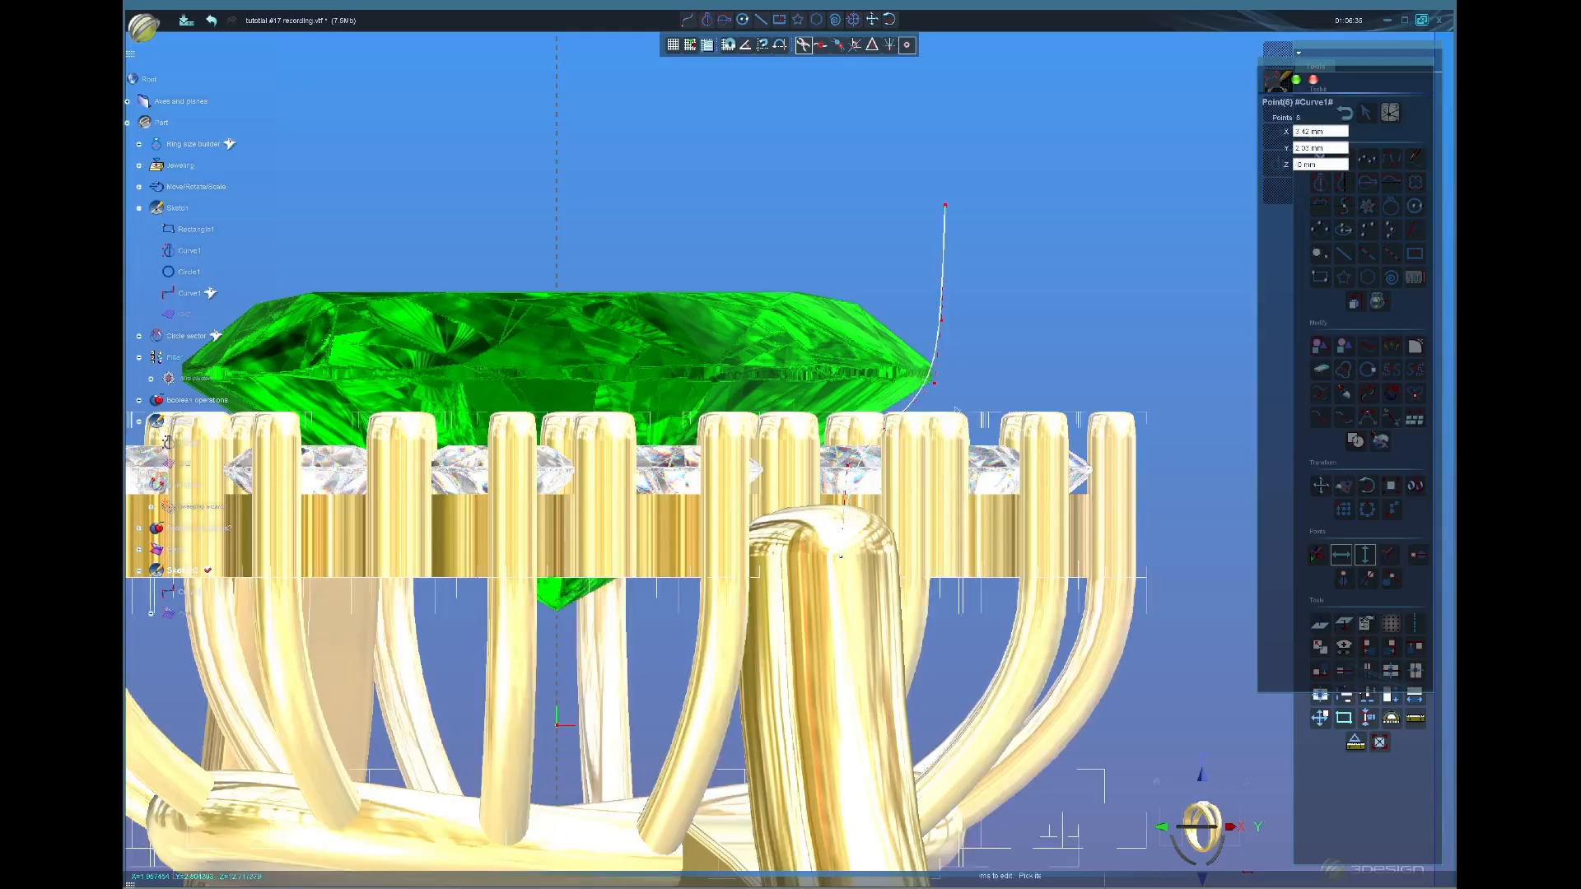
{"action": "left_click", "coordinate": [1294, 81]}
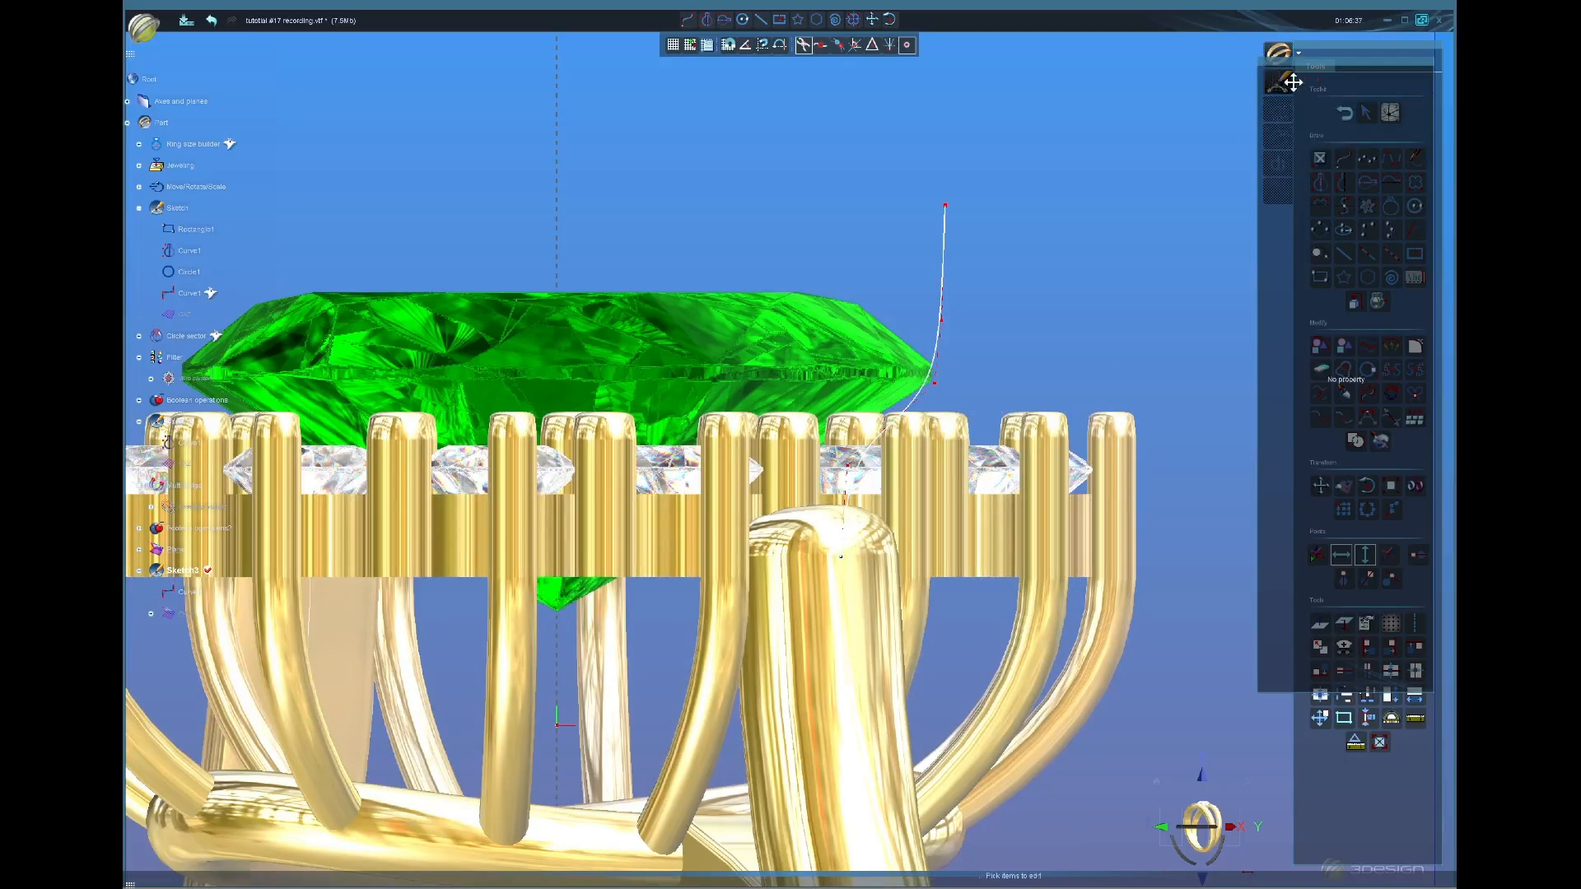
{"action": "left_click", "coordinate": [1345, 116]}
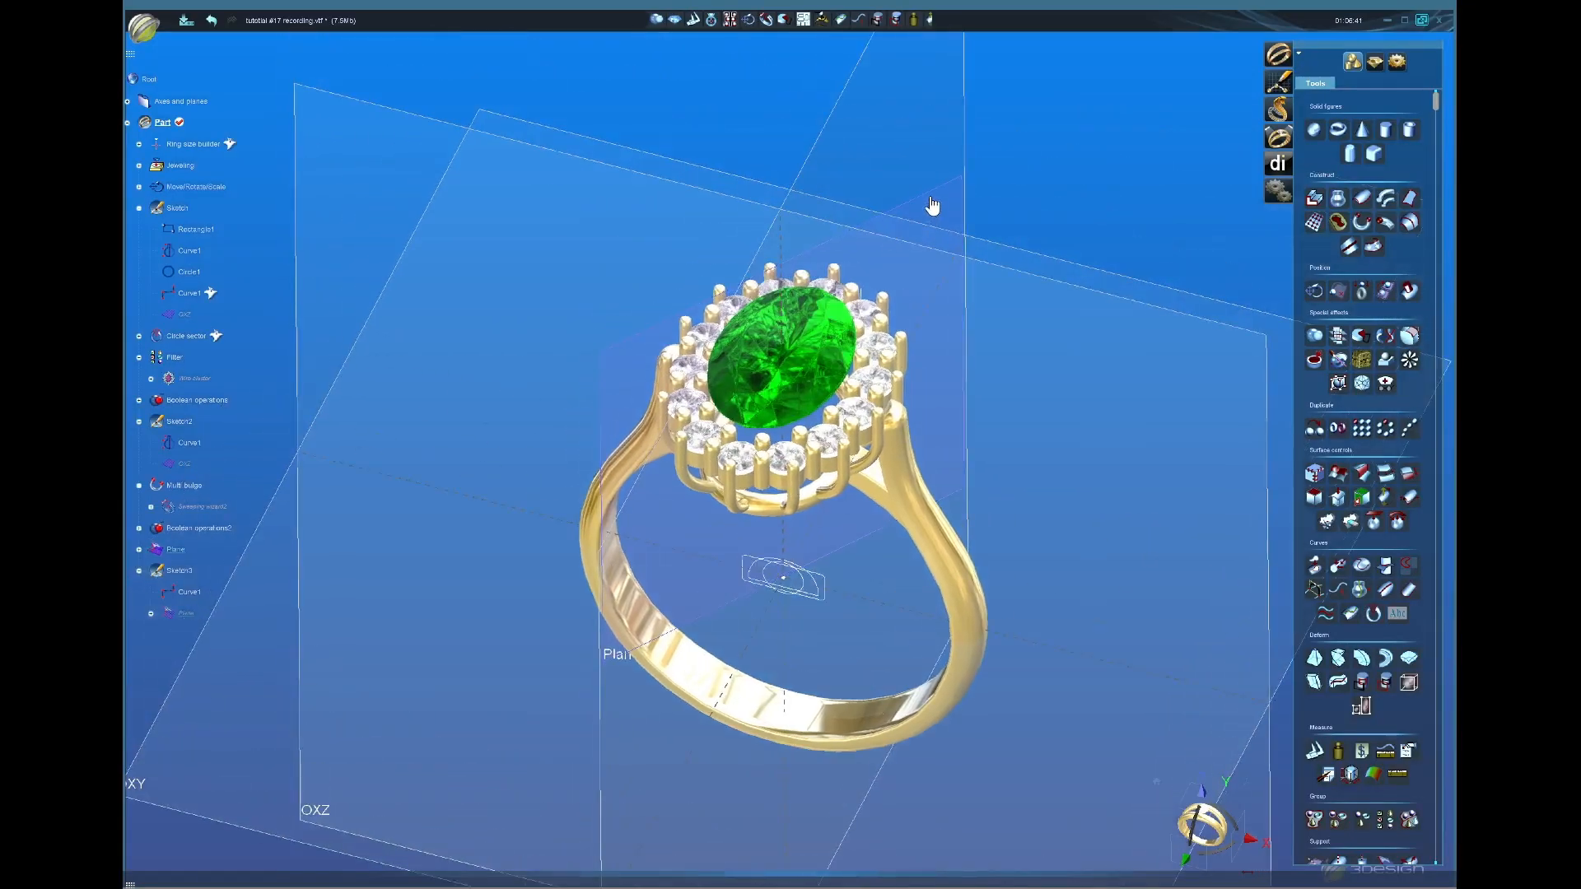
Step: Hide the plane and start a section sweep with Circle1 as Section 1 at 1.2 mm
{"action": "middle_click", "coordinate": [922, 269]}
{"action": "right_click_drag", "start_coordinate": [867, 321], "coordinate": [858, 260]}
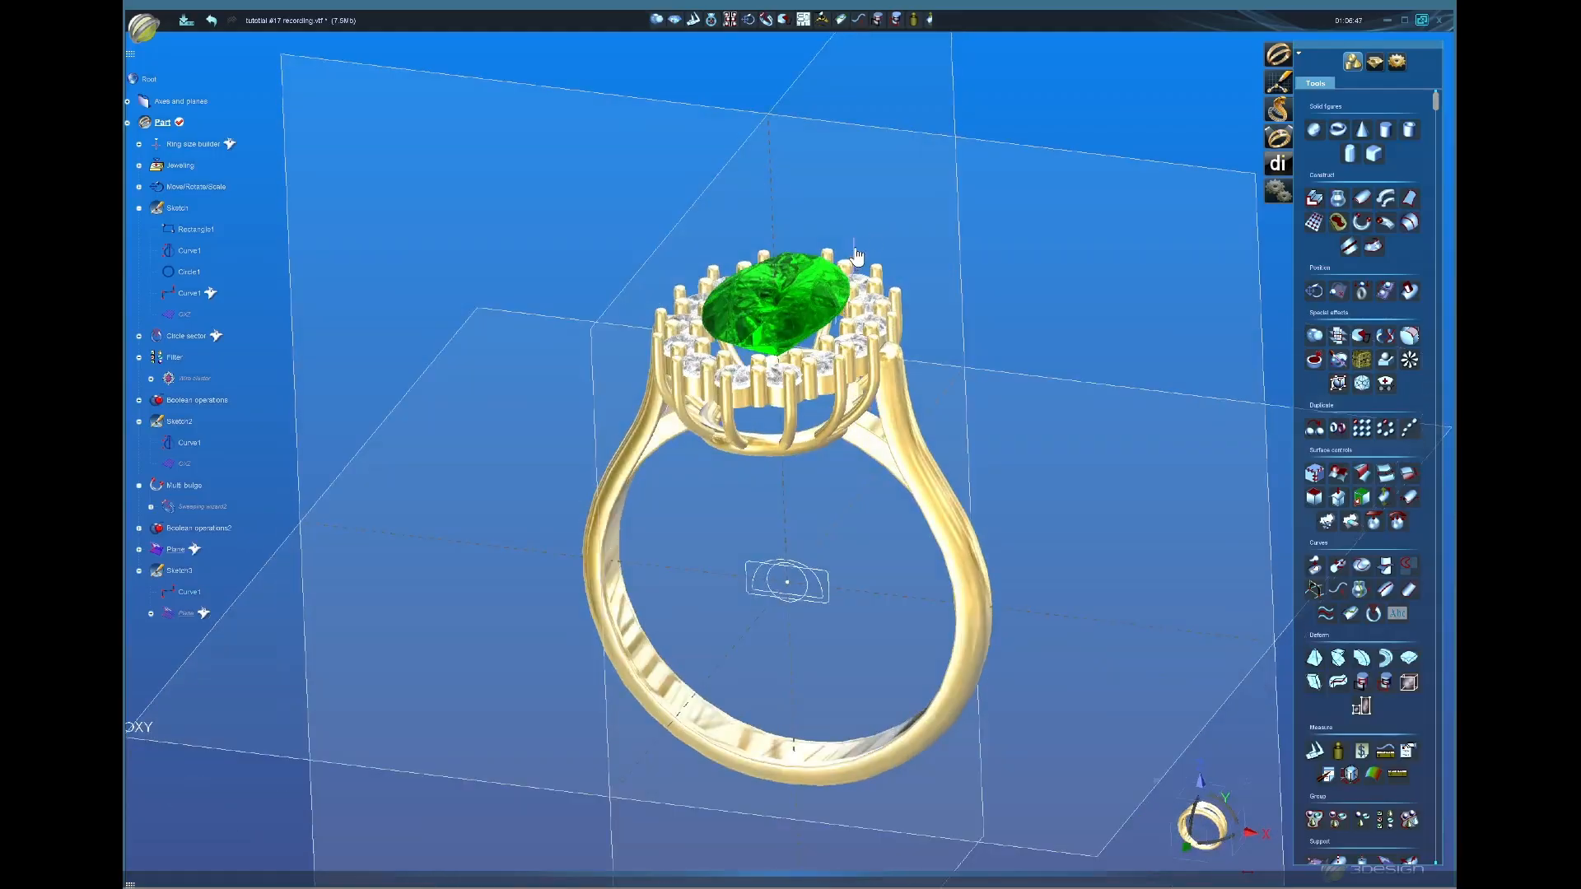
{"action": "left_click", "coordinate": [1376, 65]}
{"action": "left_click", "coordinate": [1338, 238]}
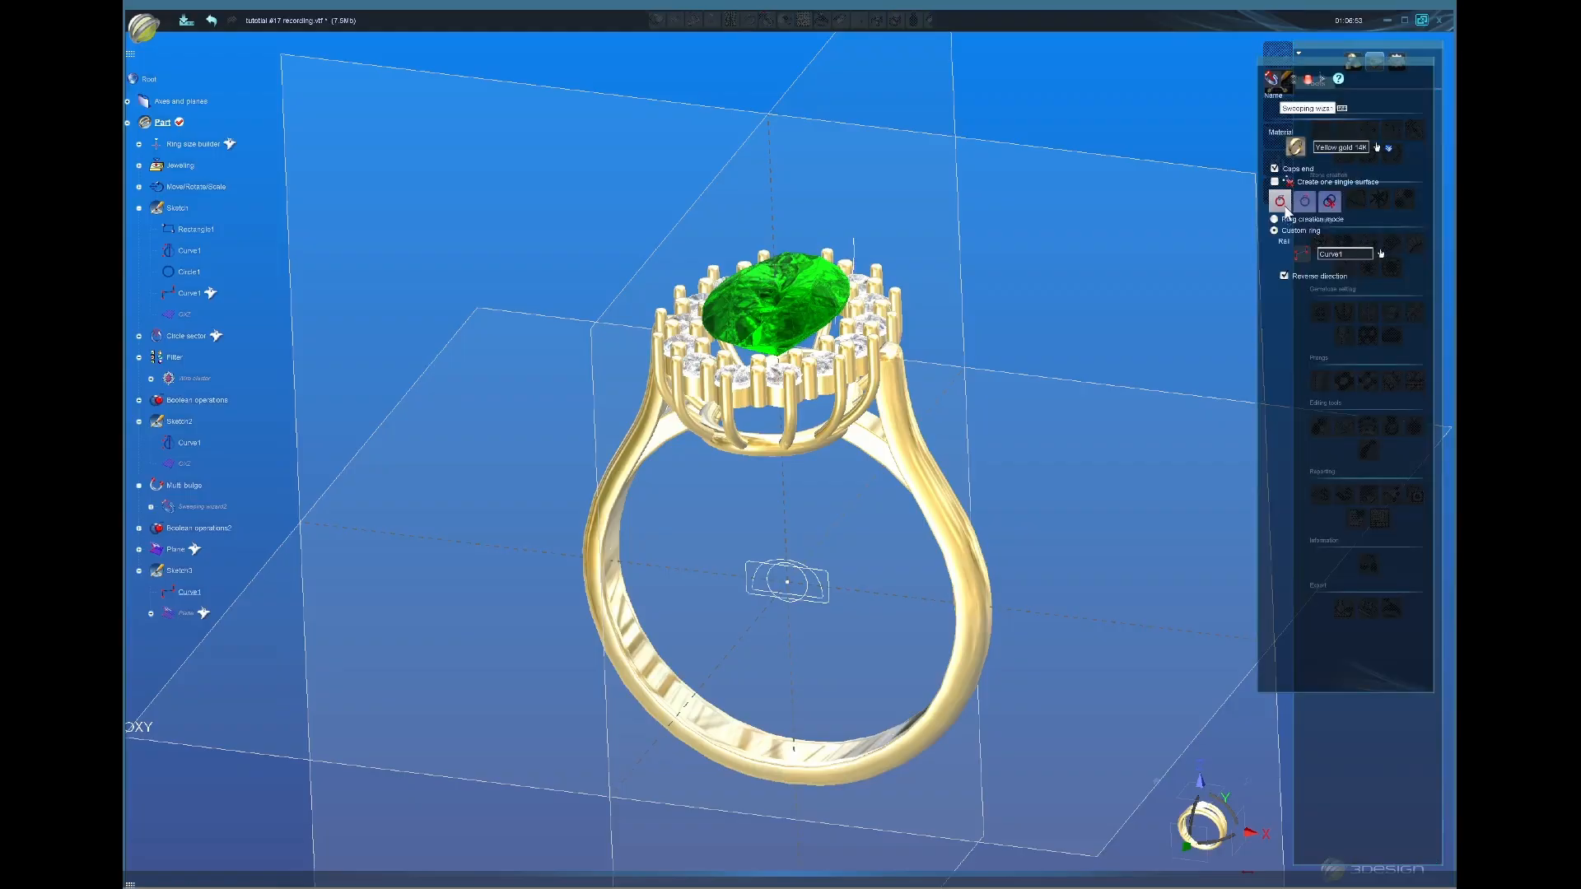
{"action": "left_click", "coordinate": [1305, 205]}
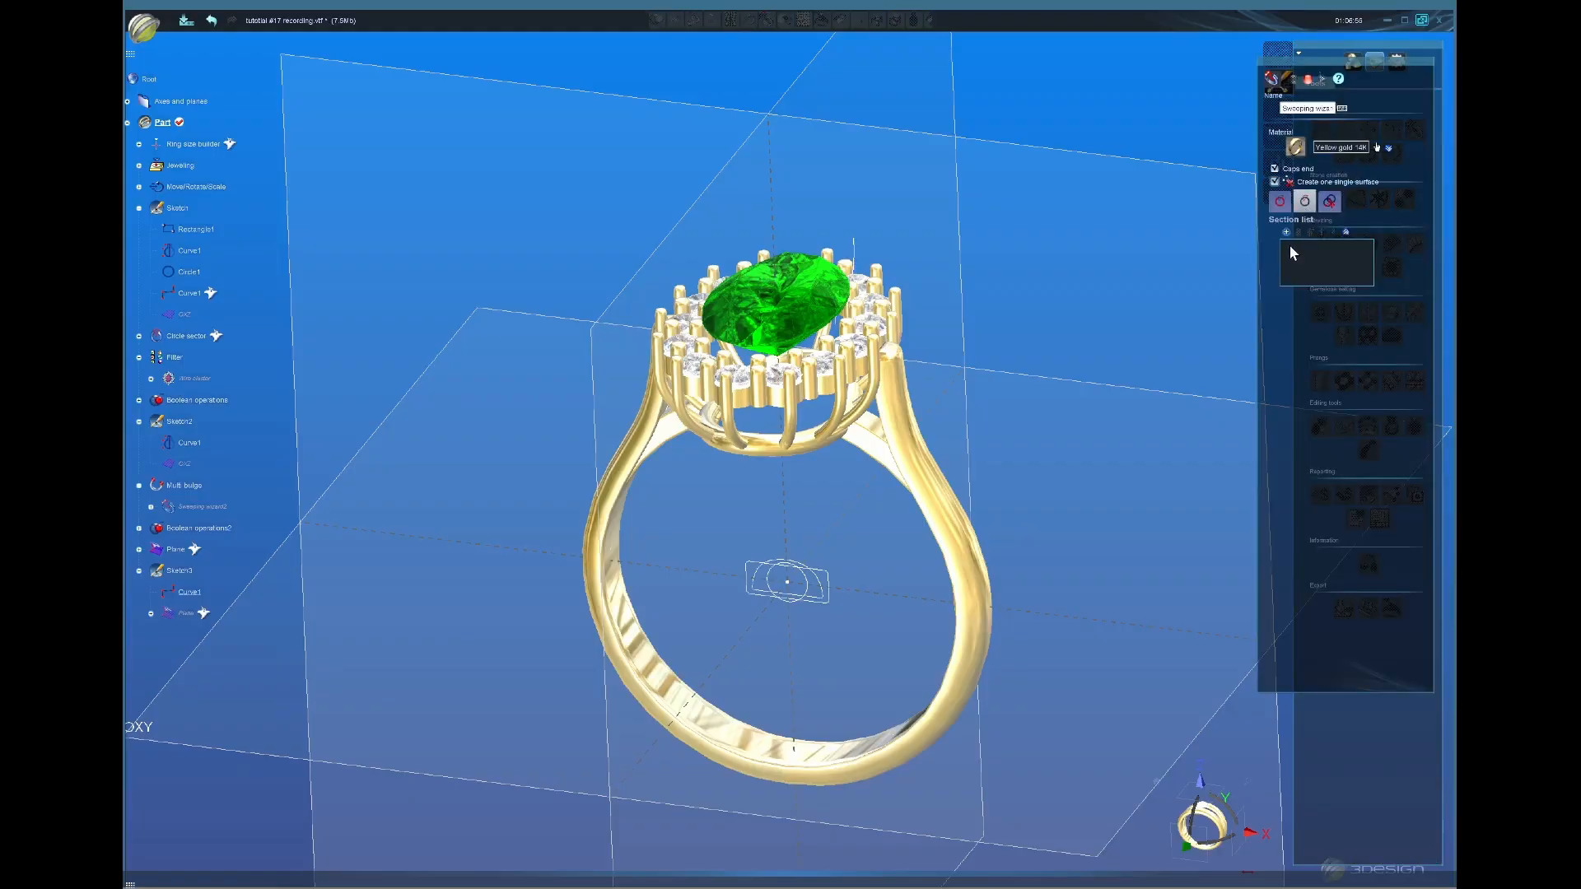
{"action": "left_click", "coordinate": [1286, 233]}
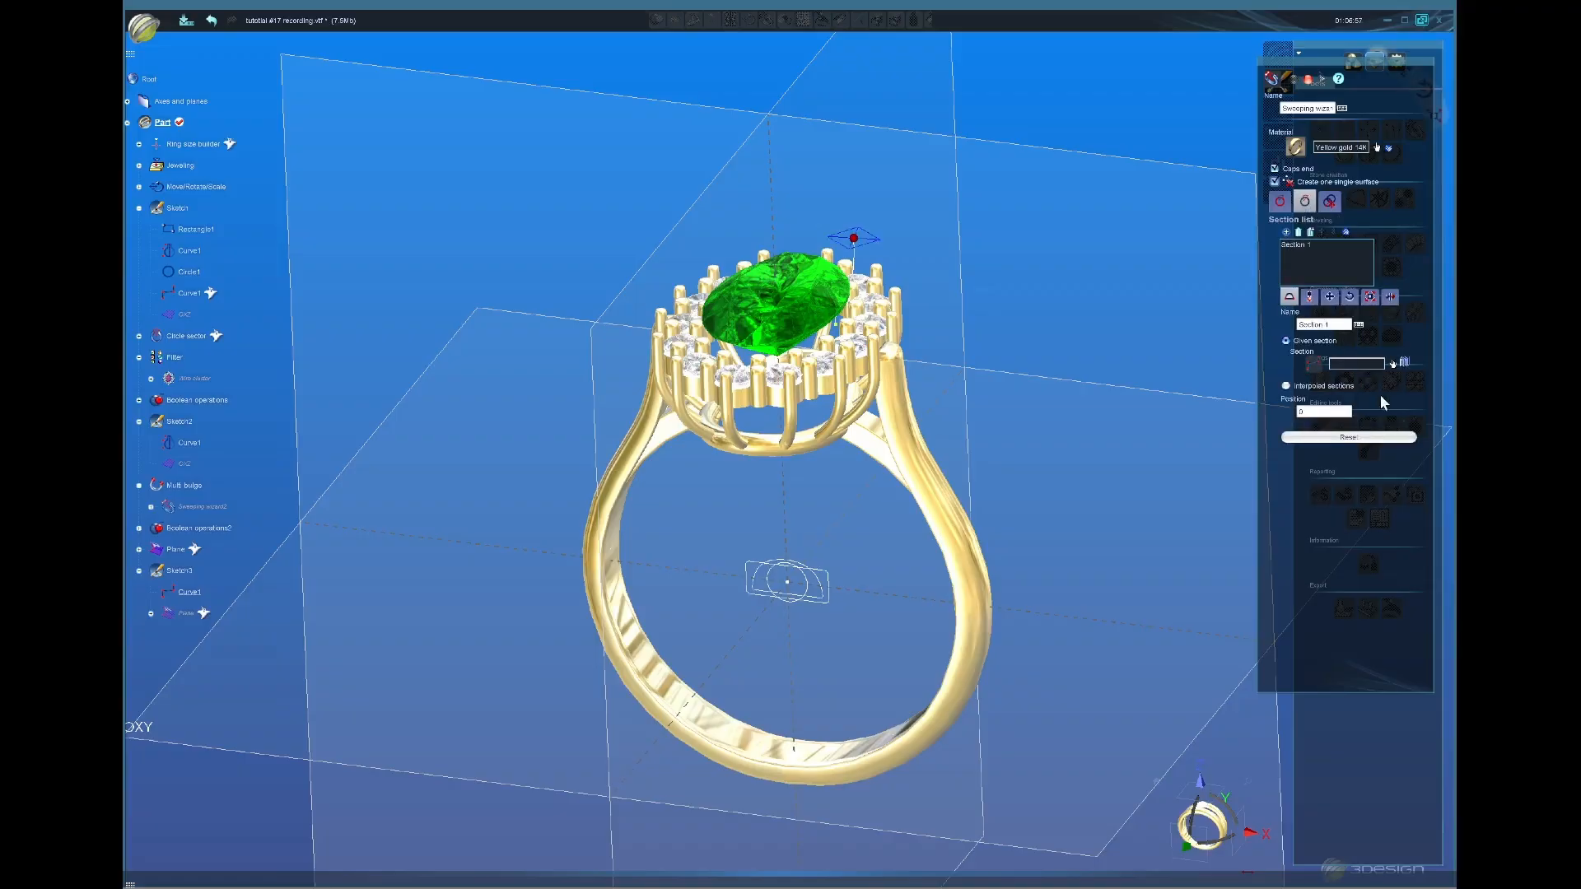
{"action": "left_click", "coordinate": [1393, 363]}
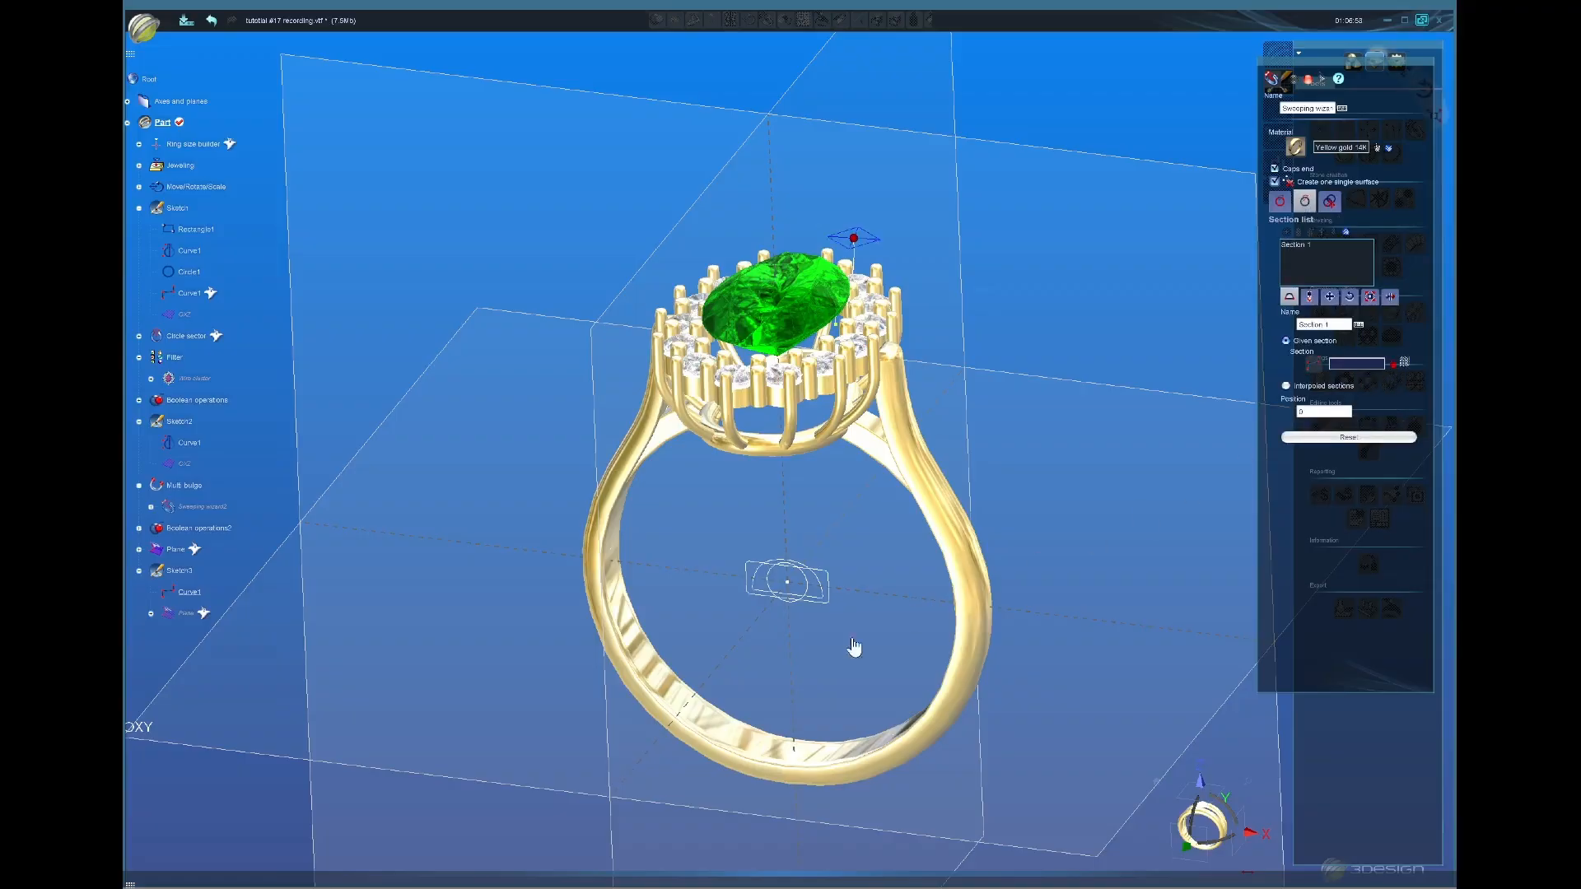
{"action": "left_click", "coordinate": [806, 593]}
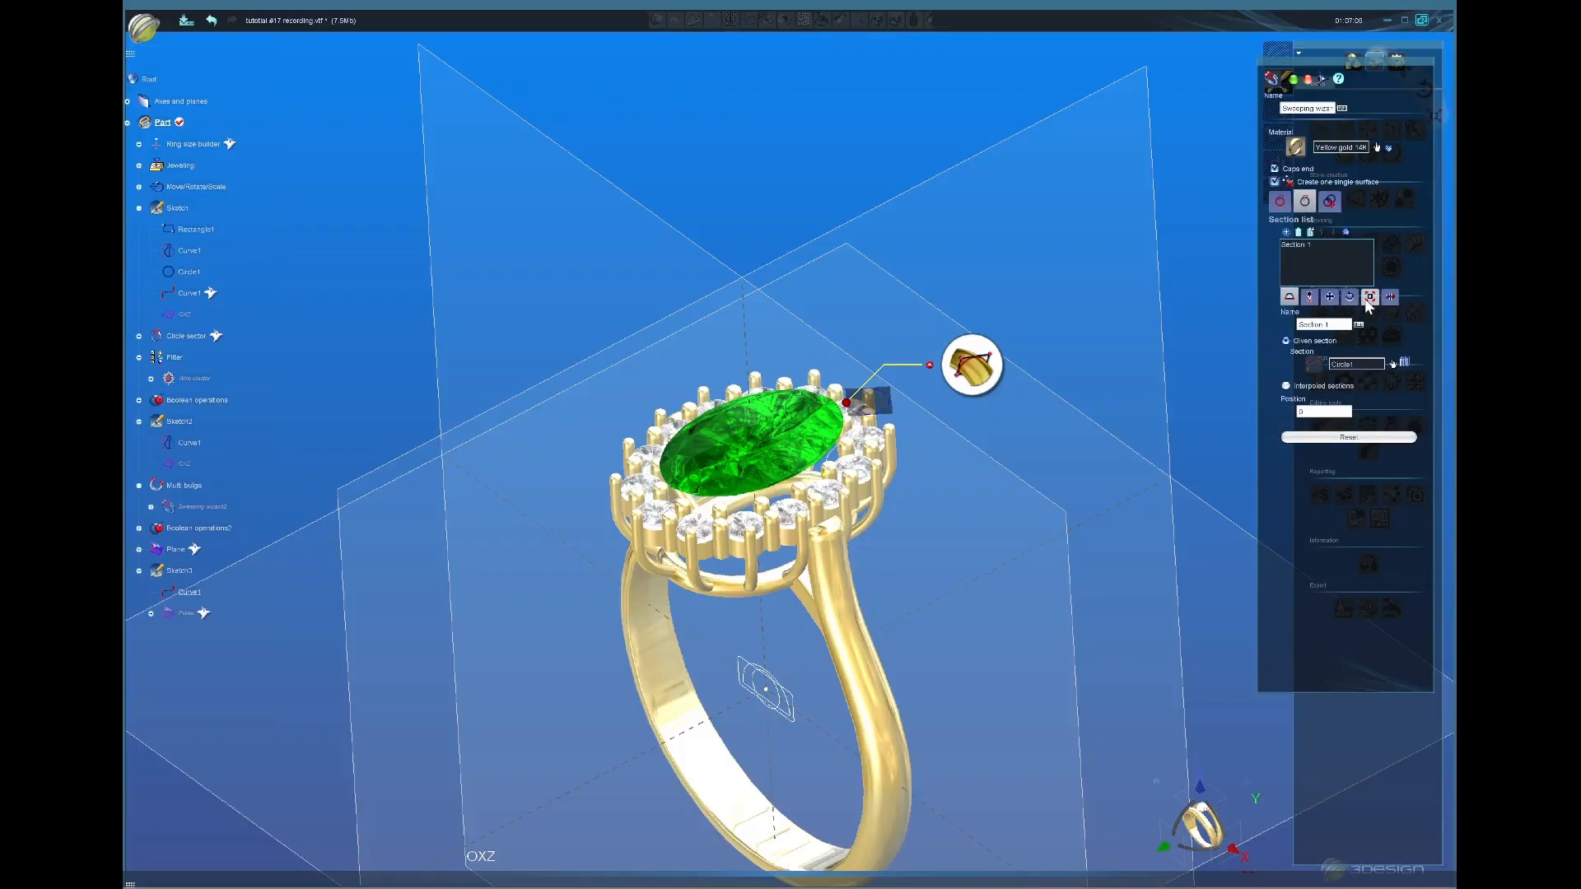
{"action": "left_click", "coordinate": [1369, 296]}
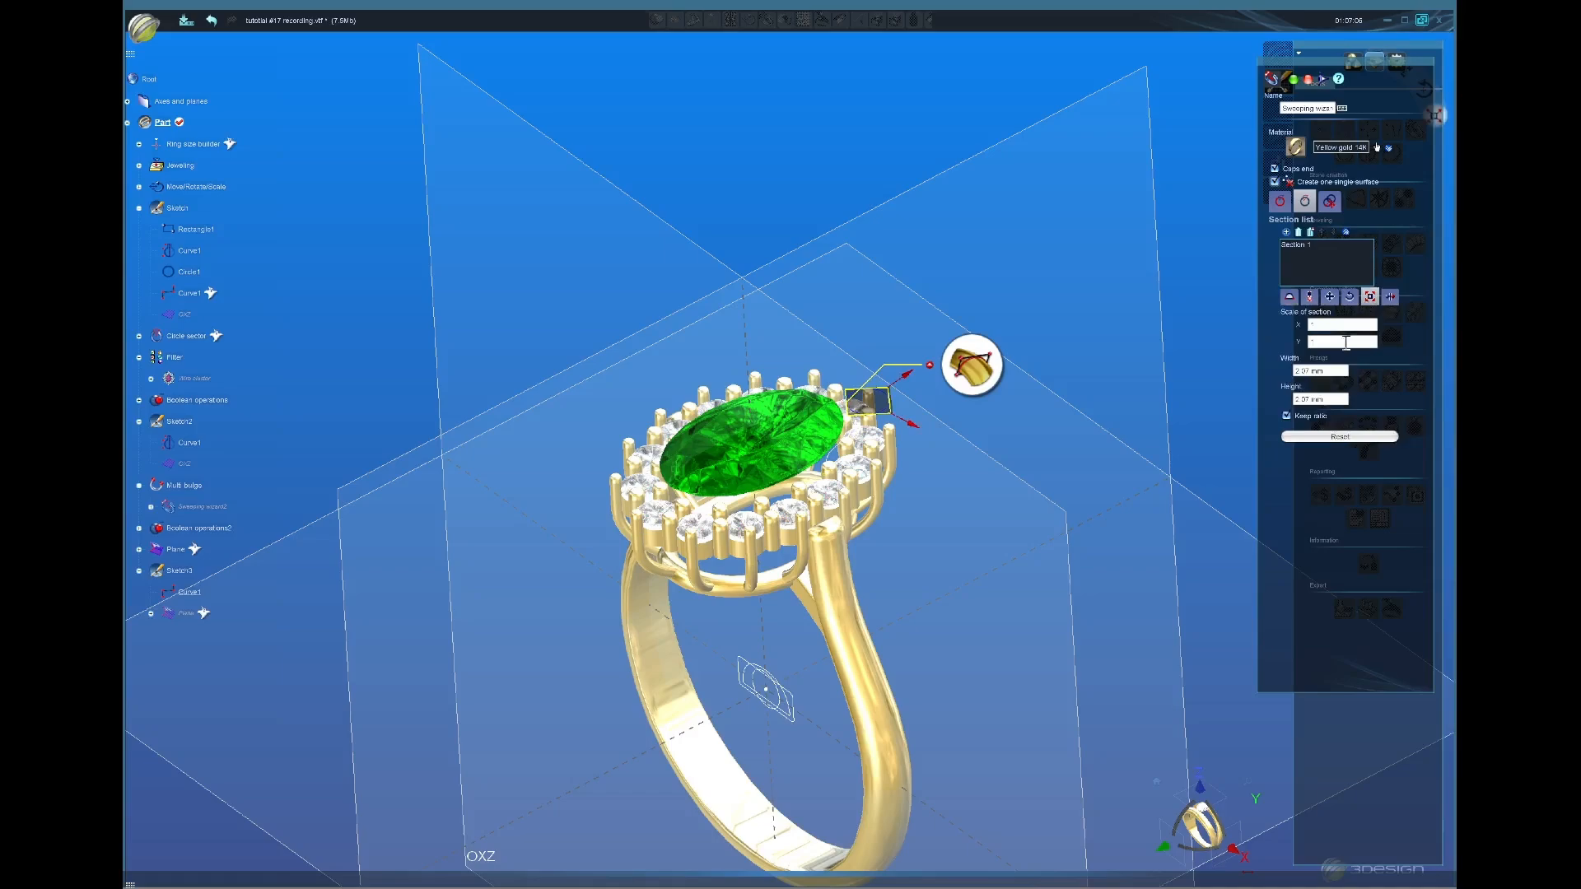
{"action": "double_click", "coordinate": [1336, 401]}
{"action": "double_click", "coordinate": [1339, 372]}
{"action": "middle_click_drag", "start_coordinate": [903, 476], "coordinate": [1130, 326]}
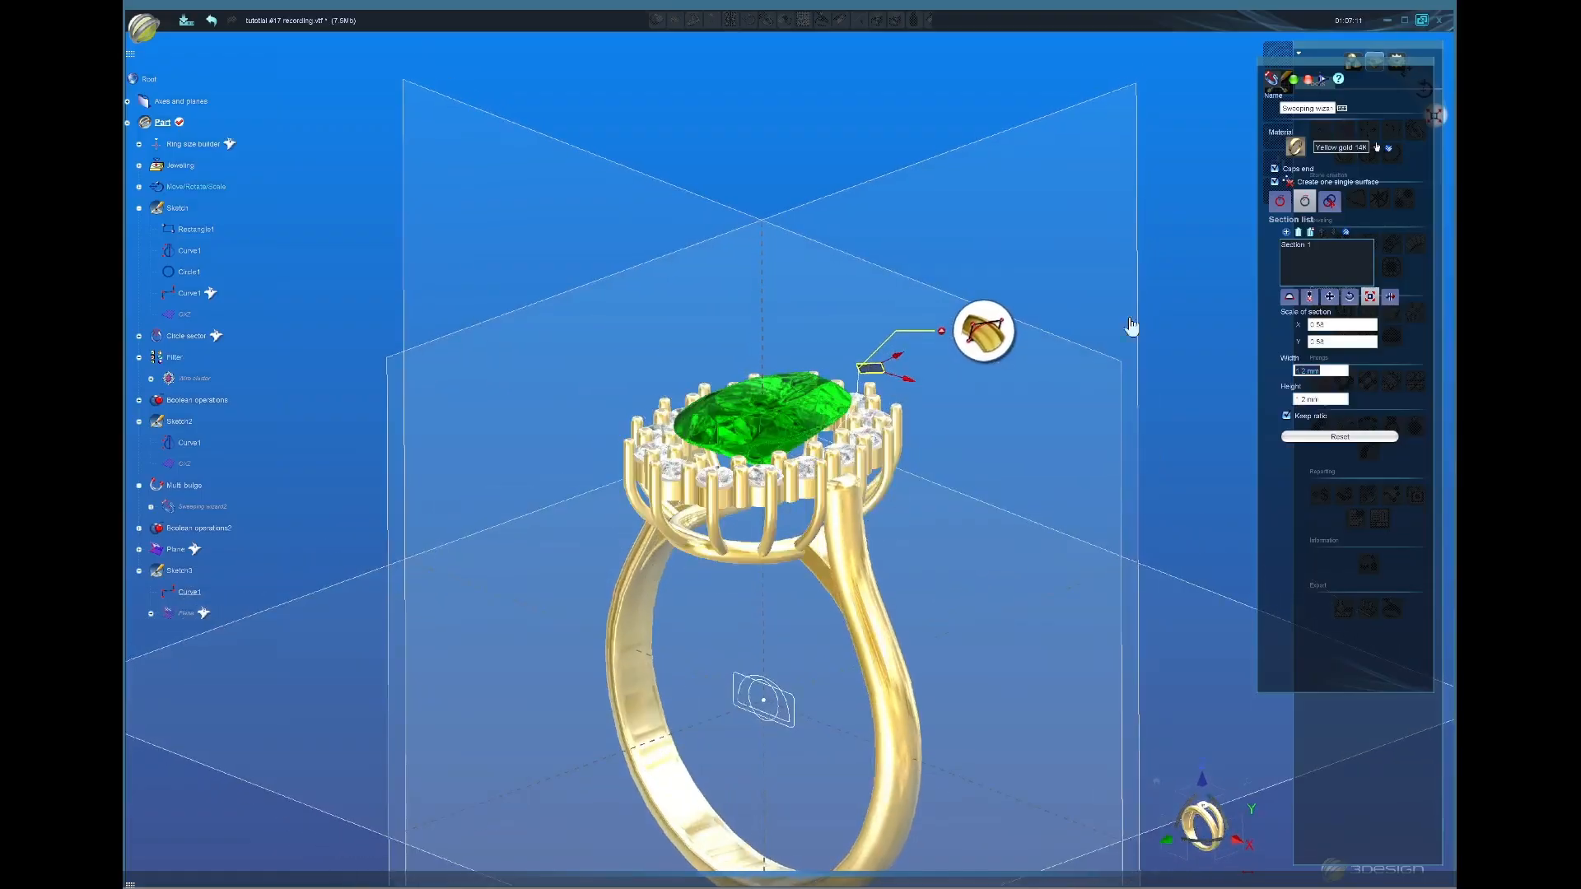
Step: Add Section 2 at 0.9 mm further along the path, validate, and select the new tube
{"action": "left_click", "coordinate": [1288, 233]}
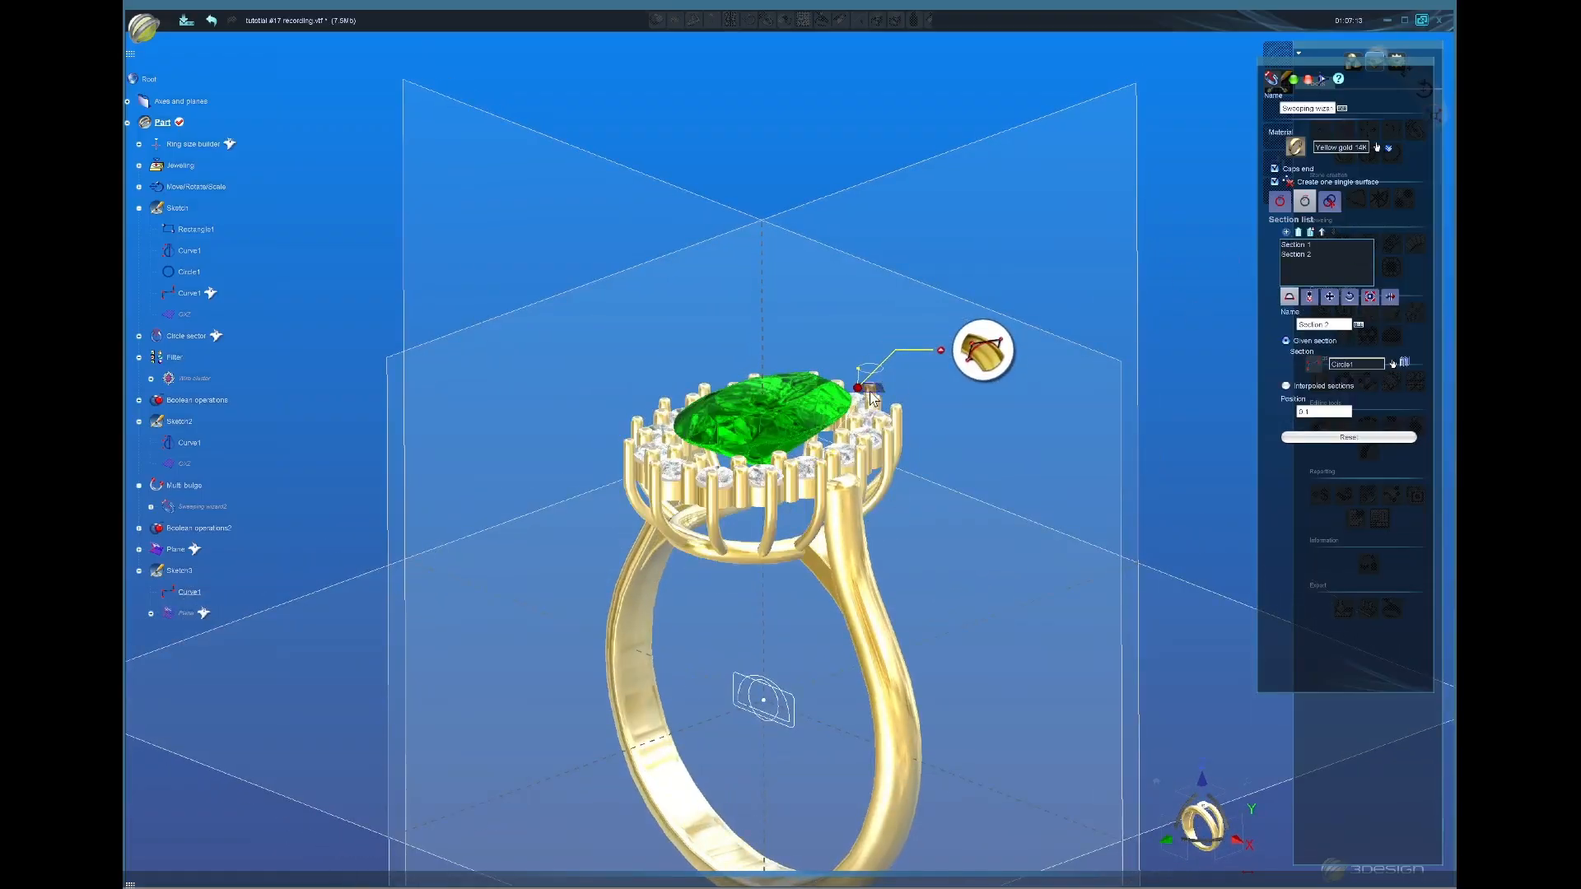
{"action": "left_click_drag", "start_coordinate": [859, 388], "coordinate": [833, 451]}
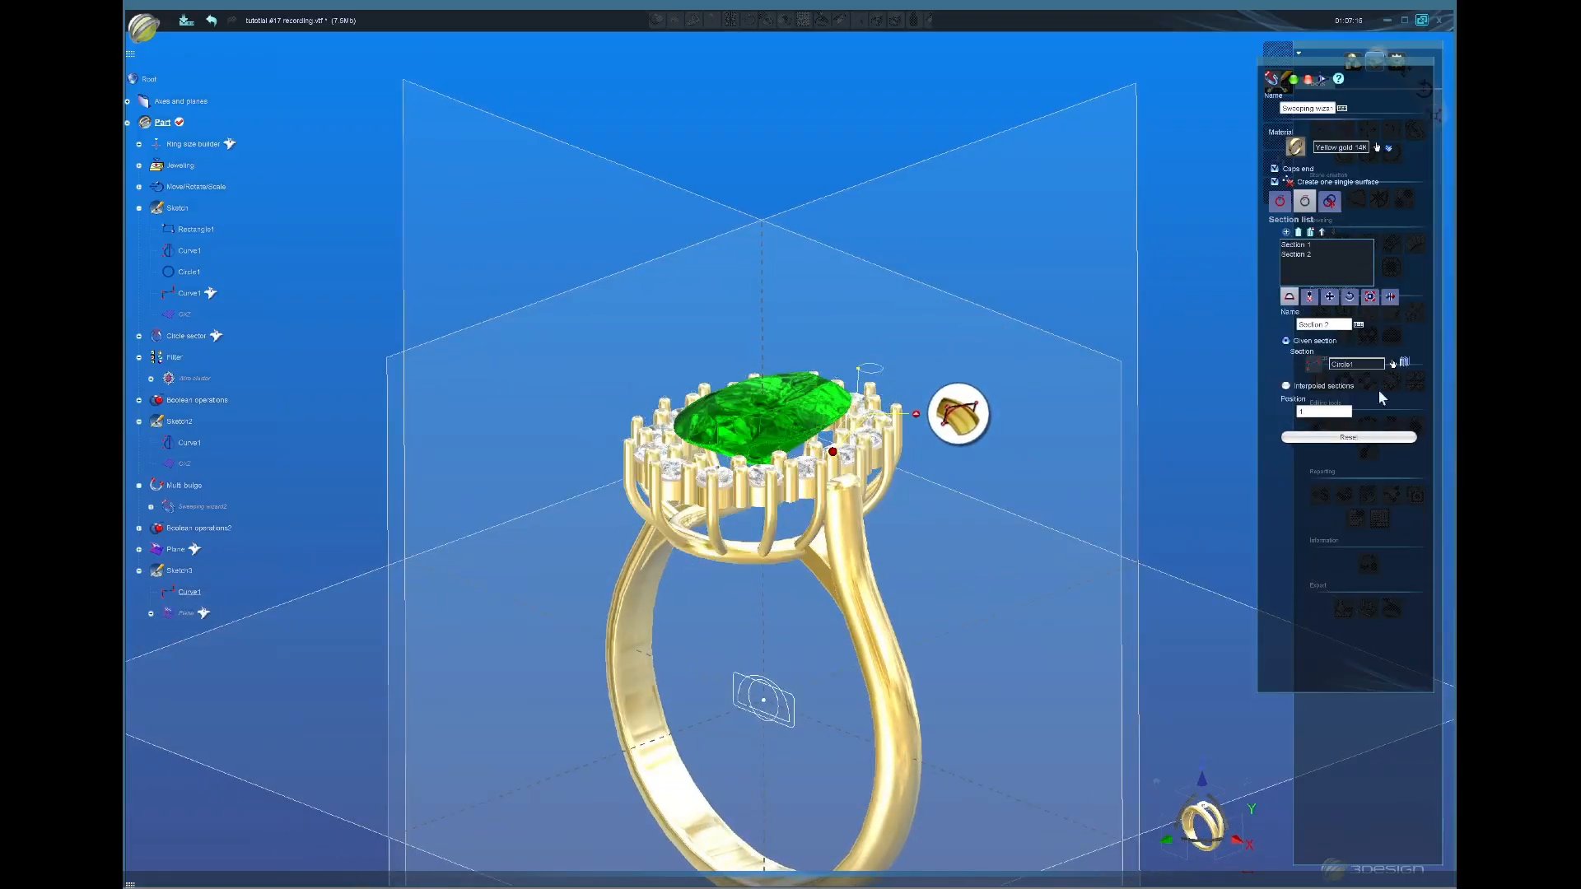
{"action": "left_click", "coordinate": [1370, 298]}
{"action": "left_click", "coordinate": [1338, 399]}
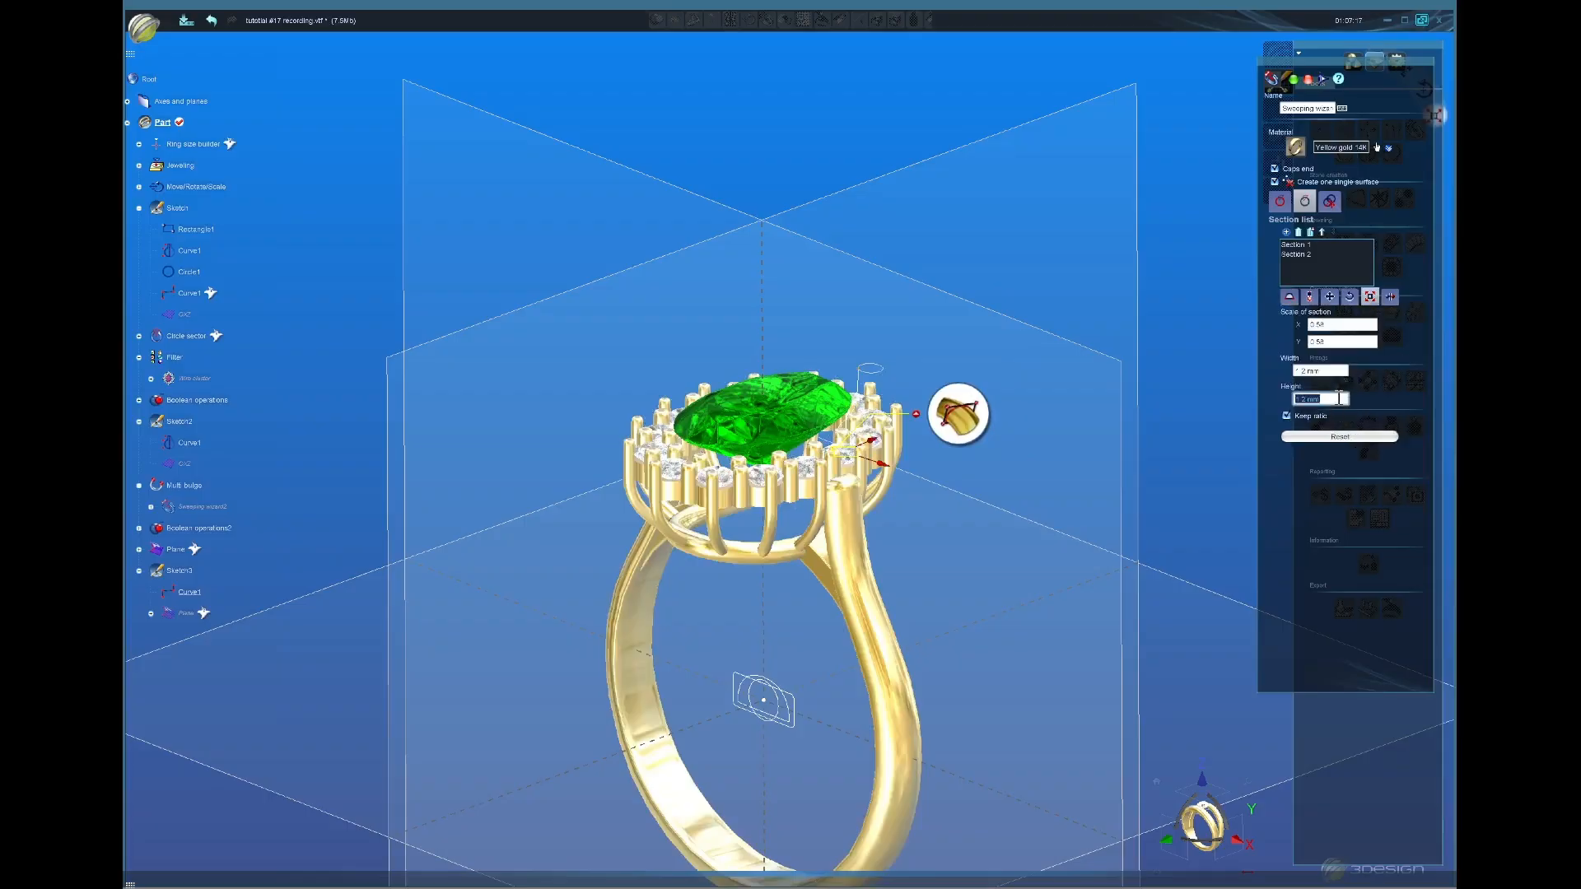
{"action": "type", "text": ".9"}
{"action": "key", "text": "Return"}
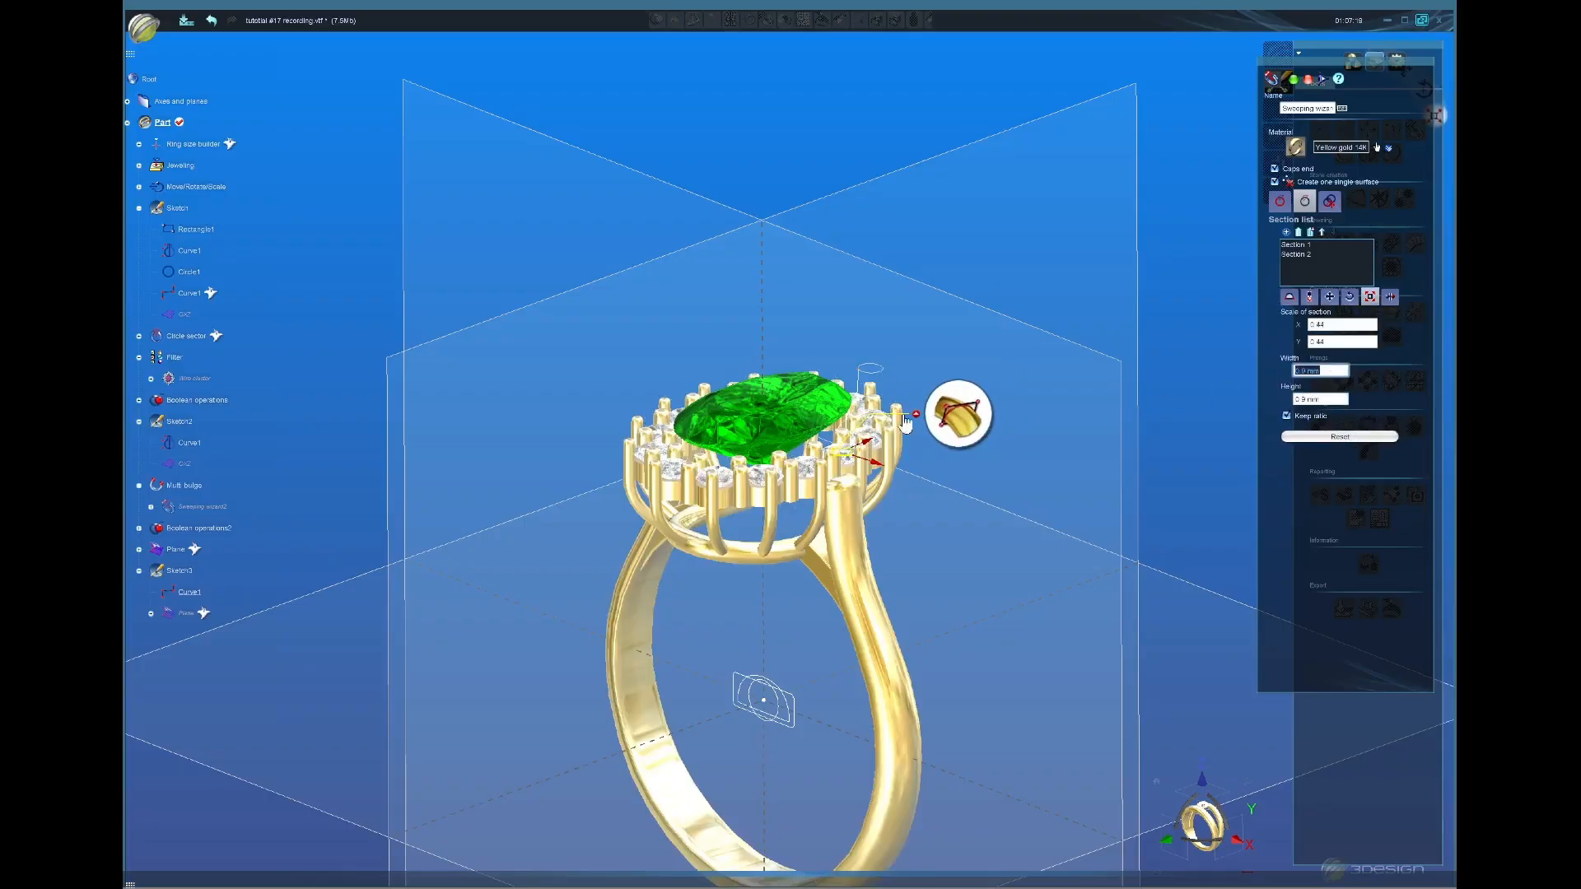
{"action": "left_click", "coordinate": [1292, 81]}
{"action": "middle_click_drag", "start_coordinate": [867, 283], "coordinate": [811, 649]}
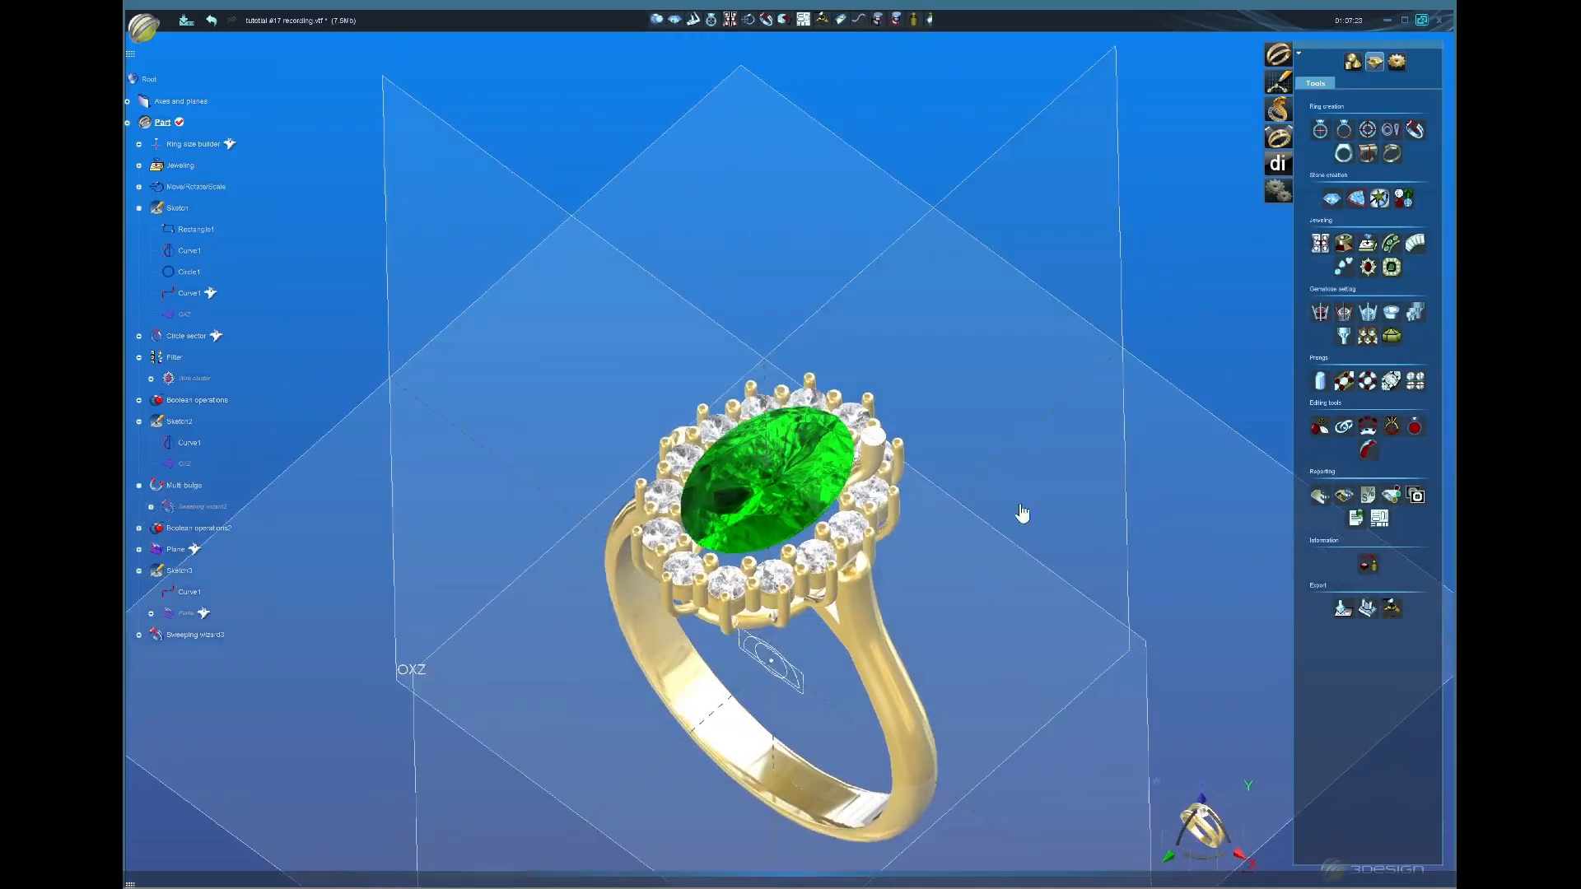
{"action": "middle_click_drag", "start_coordinate": [969, 551], "coordinate": [832, 442]}
{"action": "scroll", "coordinate": [832, 442], "scroll_direction": "up", "scroll_amount": 5}
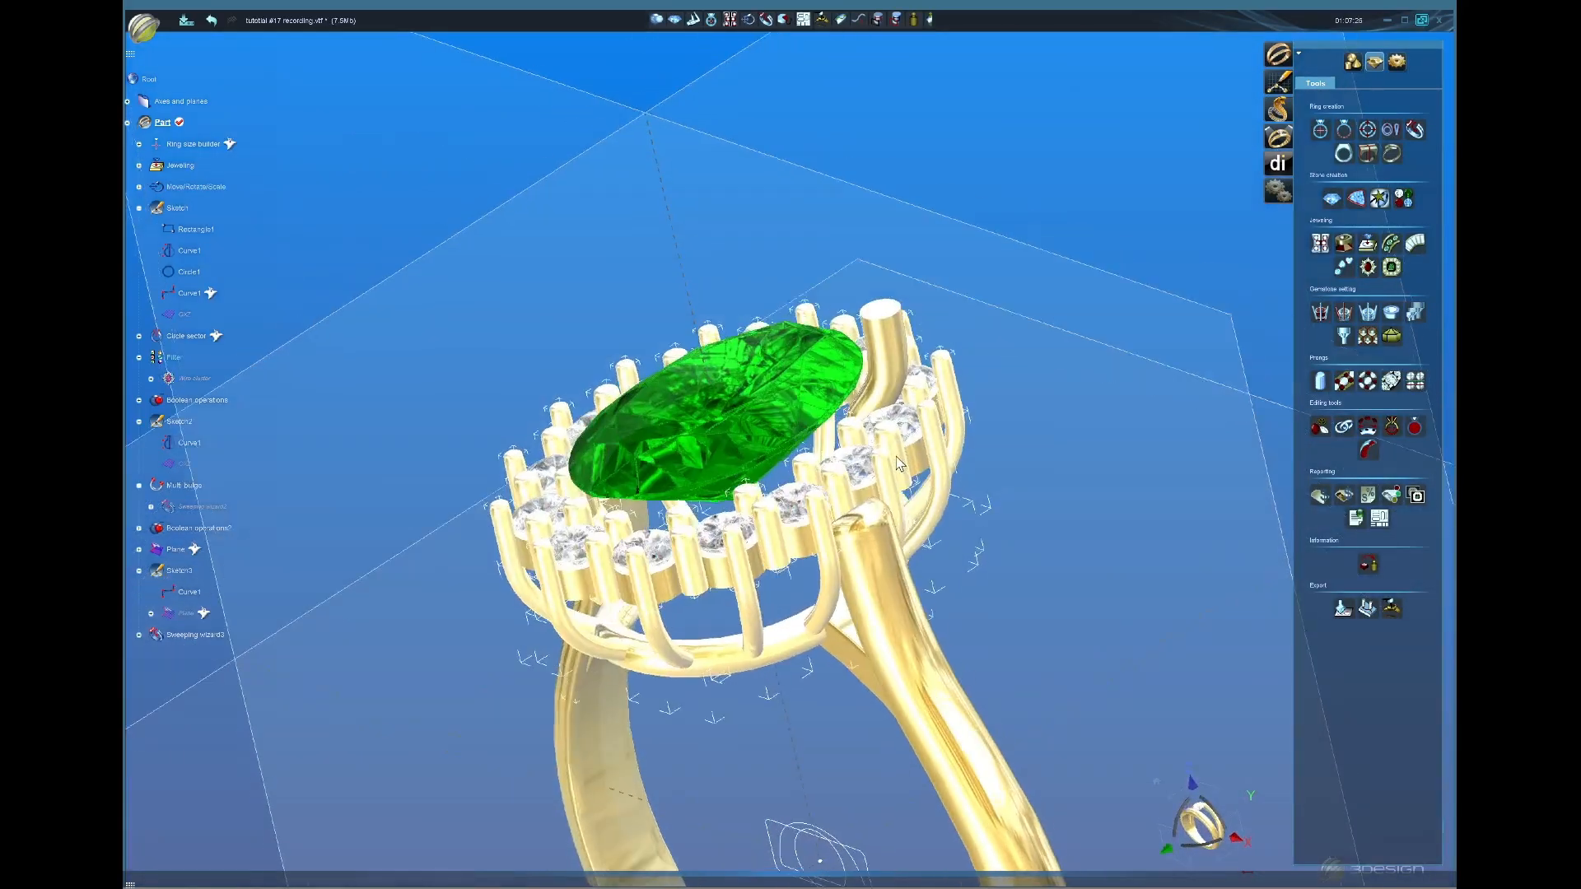
{"action": "left_click", "coordinate": [901, 393]}
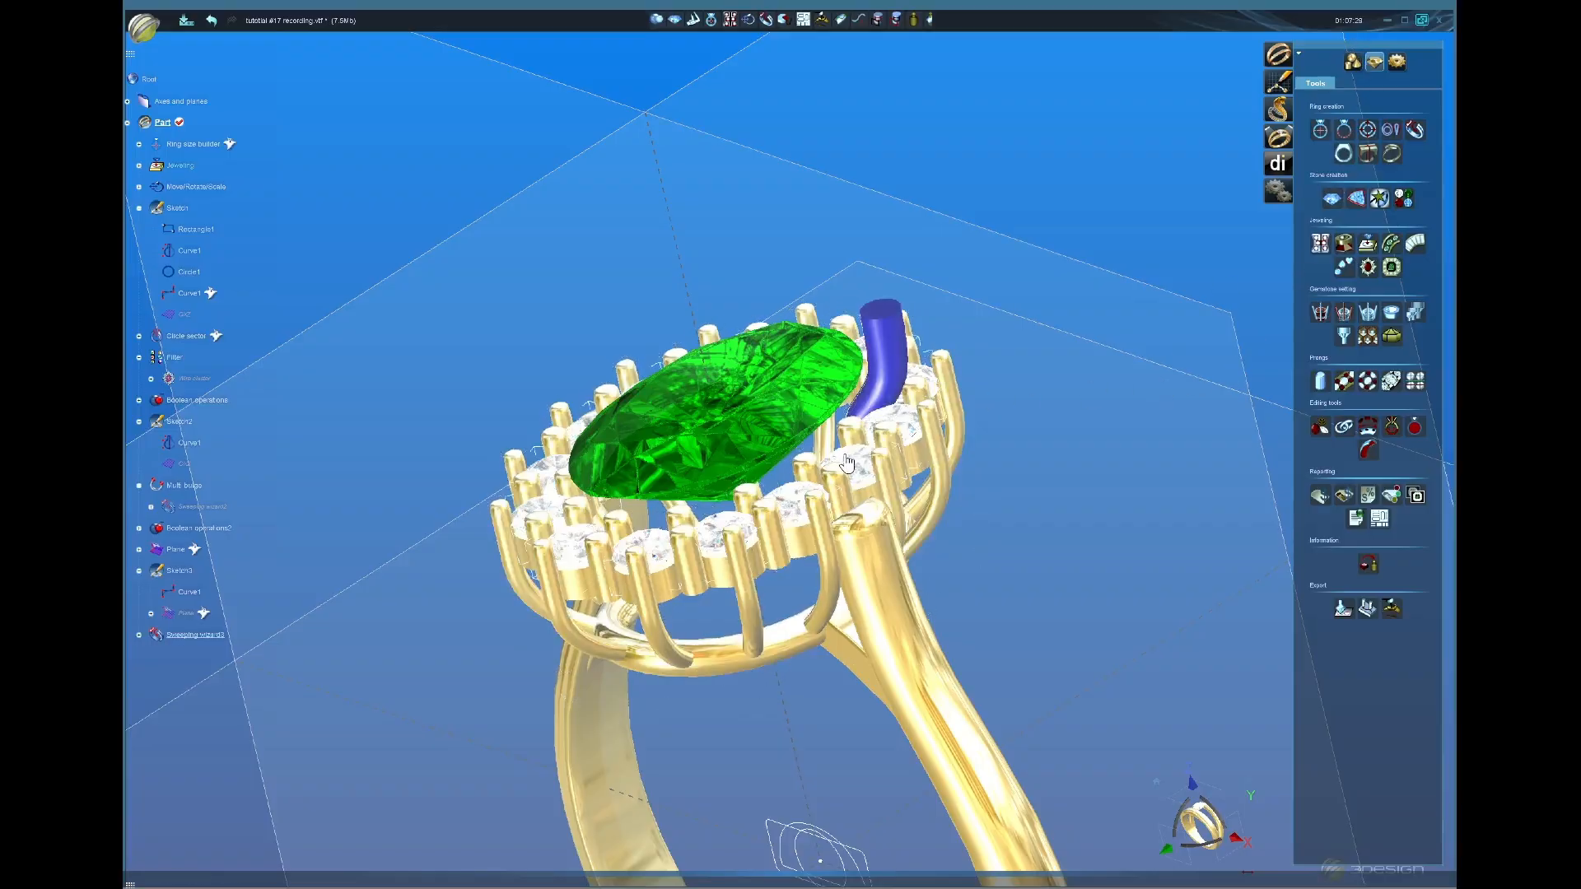
{"action": "middle_click_drag", "start_coordinate": [915, 462], "coordinate": [896, 593]}
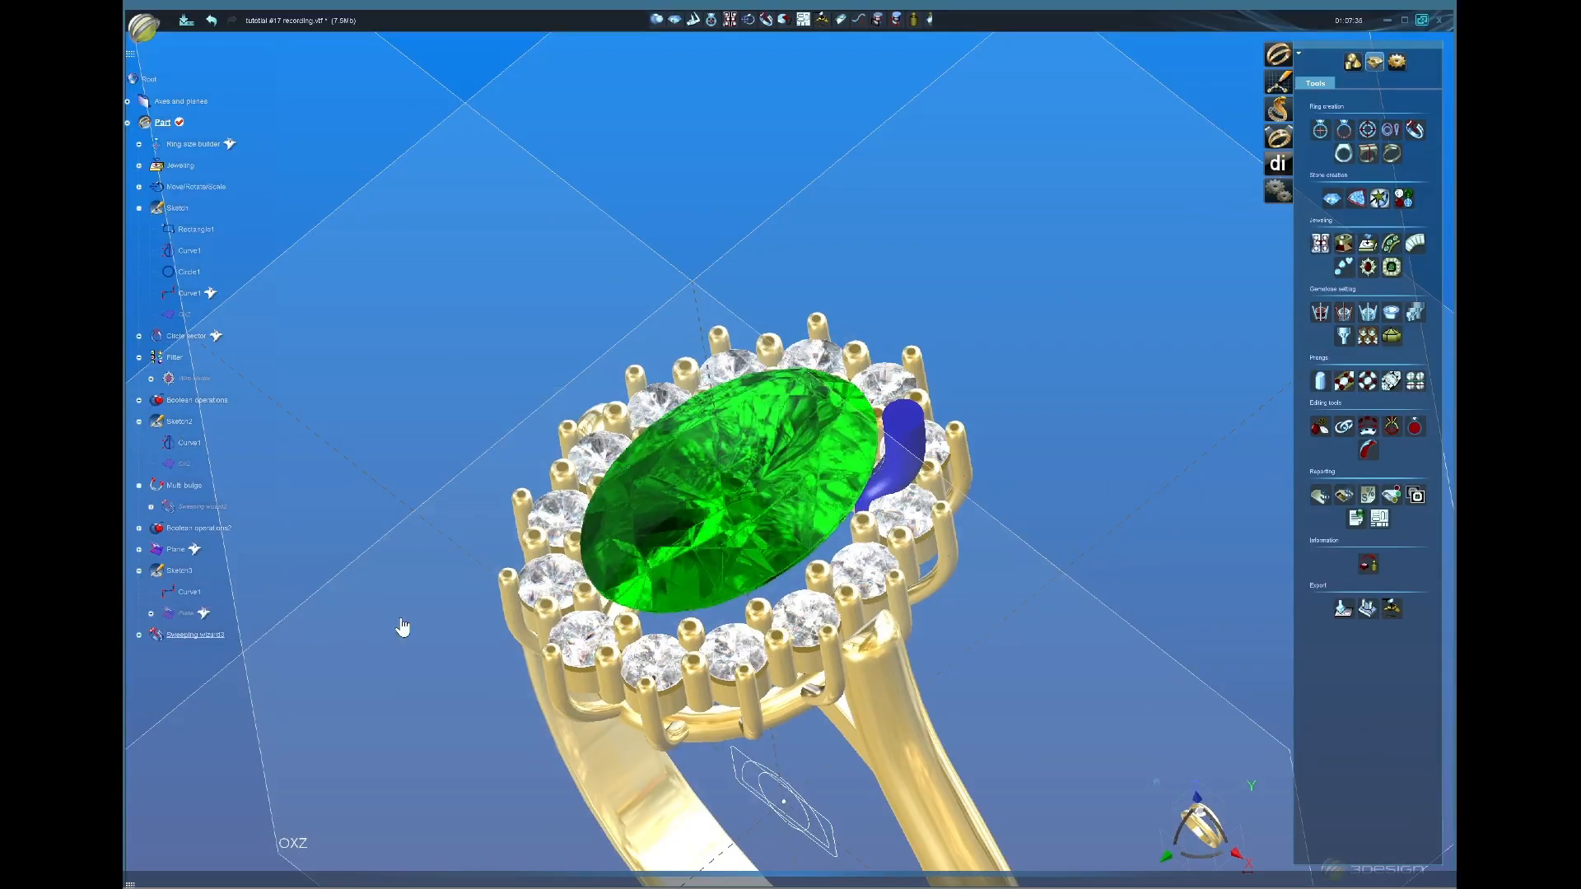
Step: Edit Curve1 under Sketch3, moving it -0.32 mm along X, and validate the edit
{"action": "double_click", "coordinate": [191, 591]}
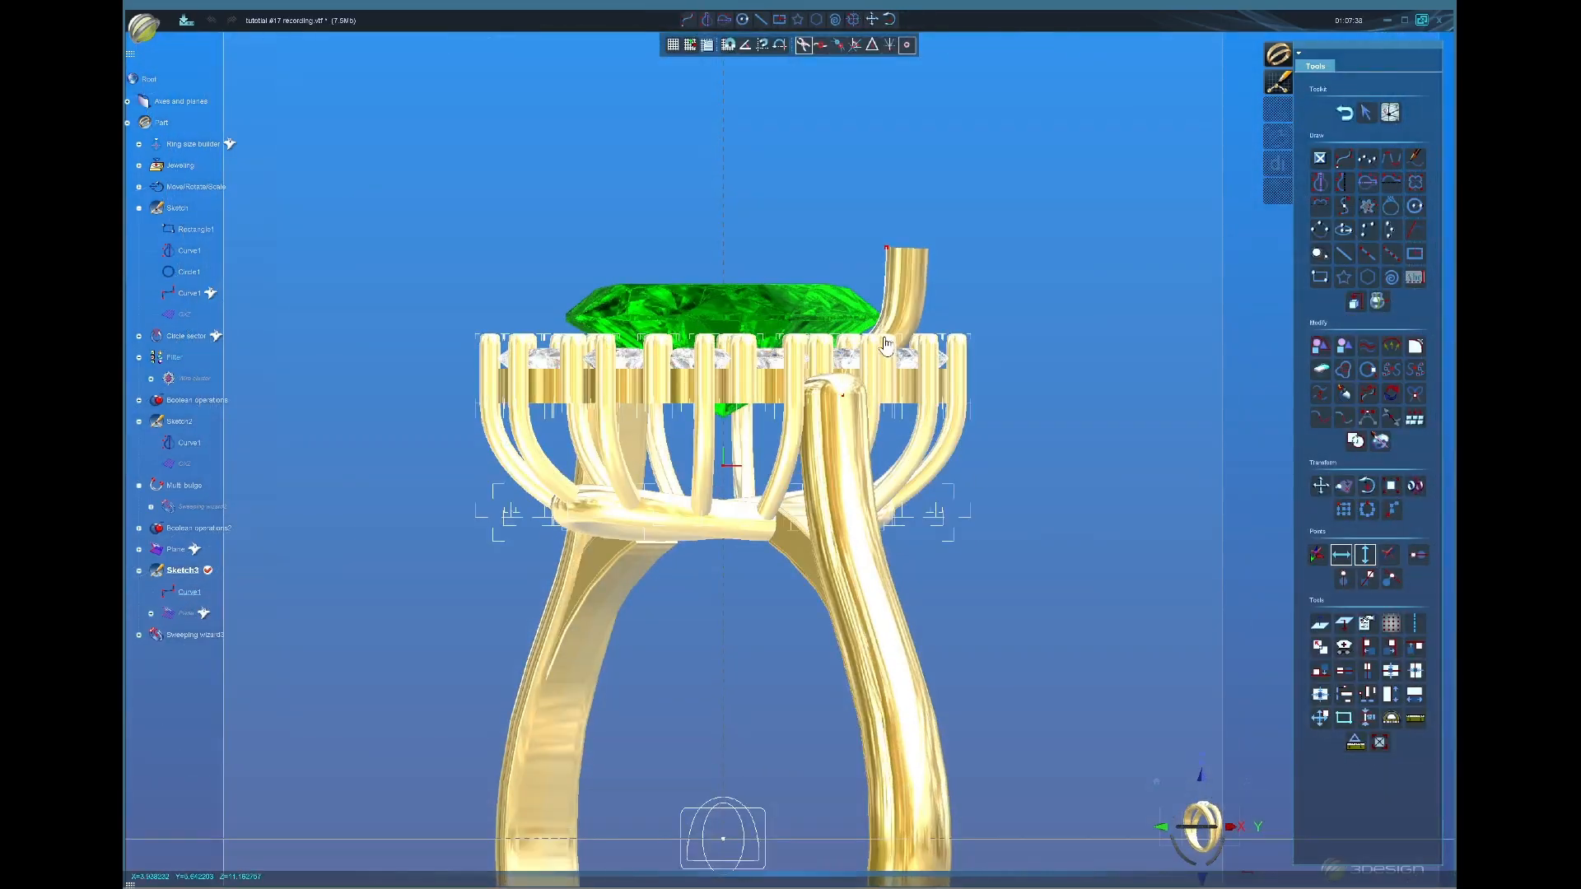
{"action": "middle_click_drag", "start_coordinate": [749, 295], "coordinate": [762, 486]}
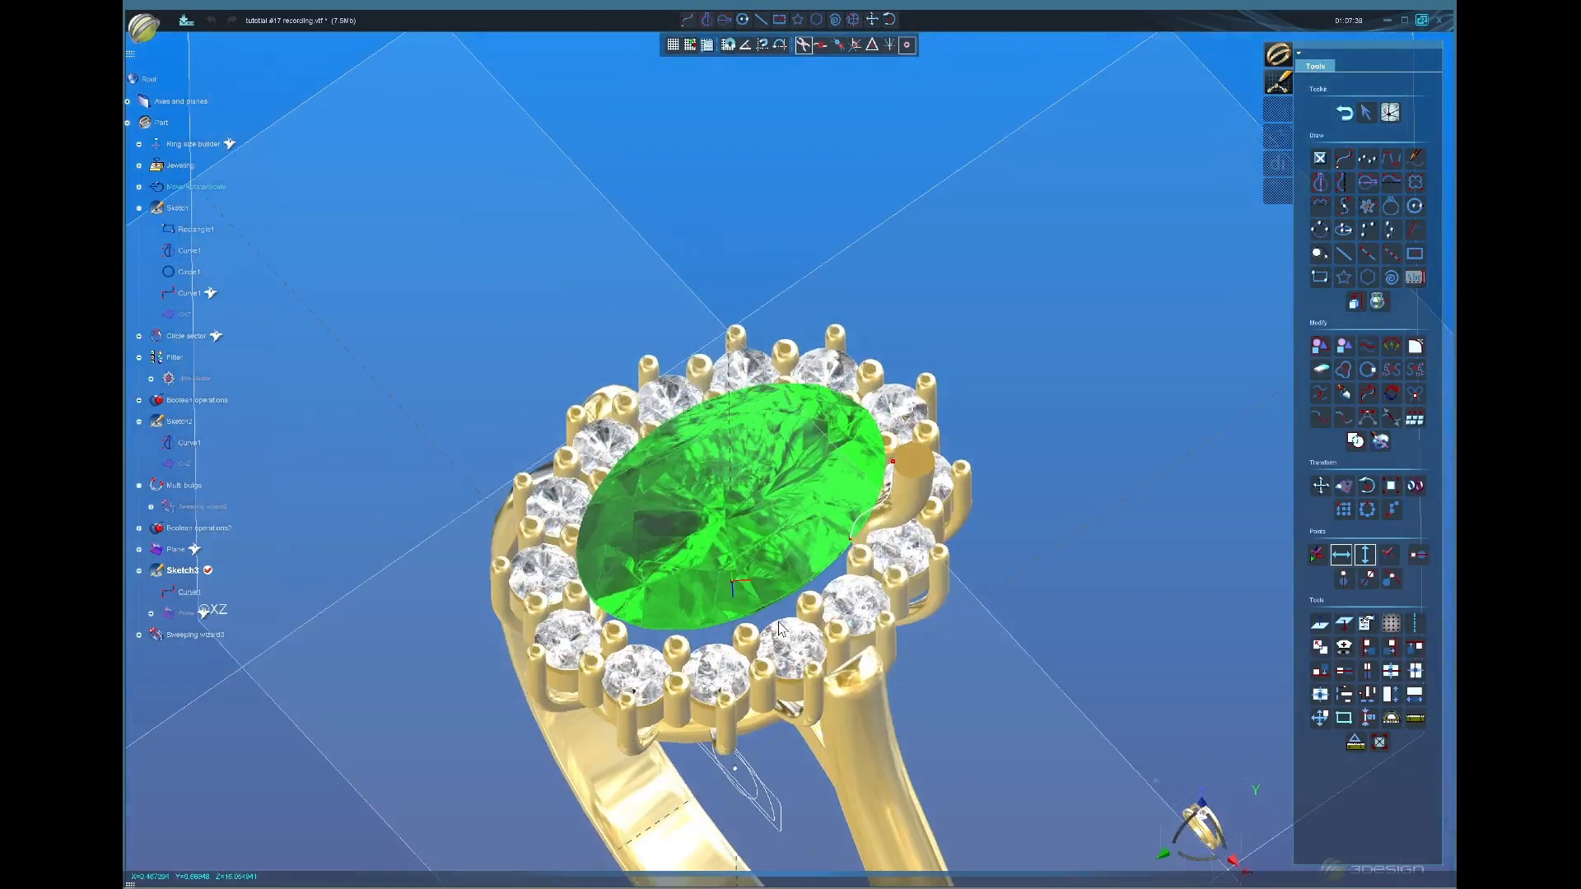
{"action": "left_click", "coordinate": [890, 497]}
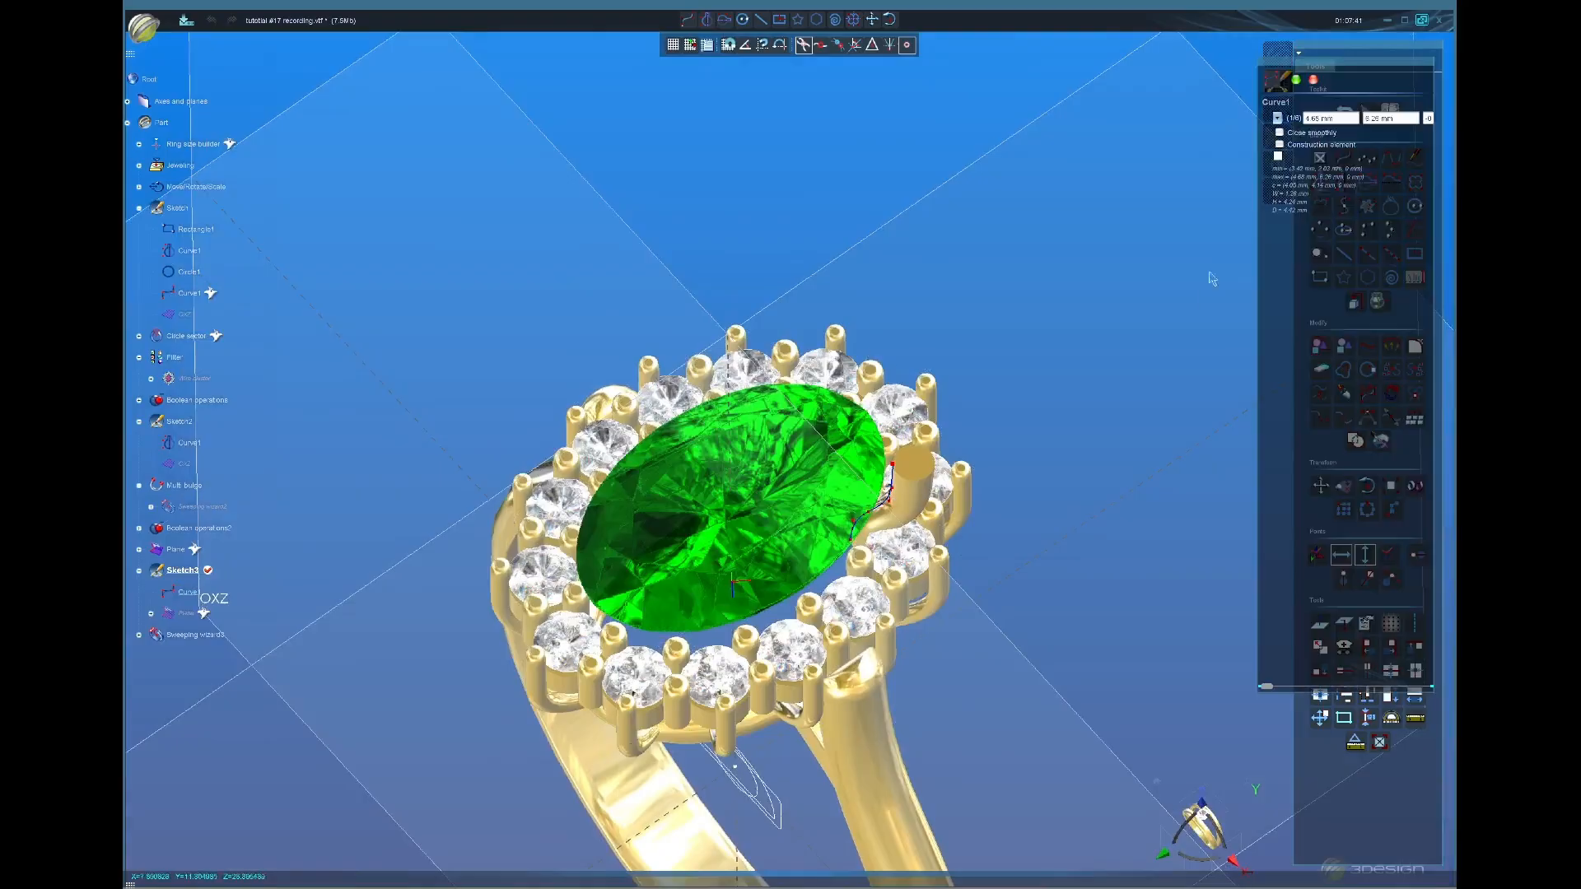
{"action": "middle_click_drag", "start_coordinate": [978, 540], "coordinate": [976, 420]}
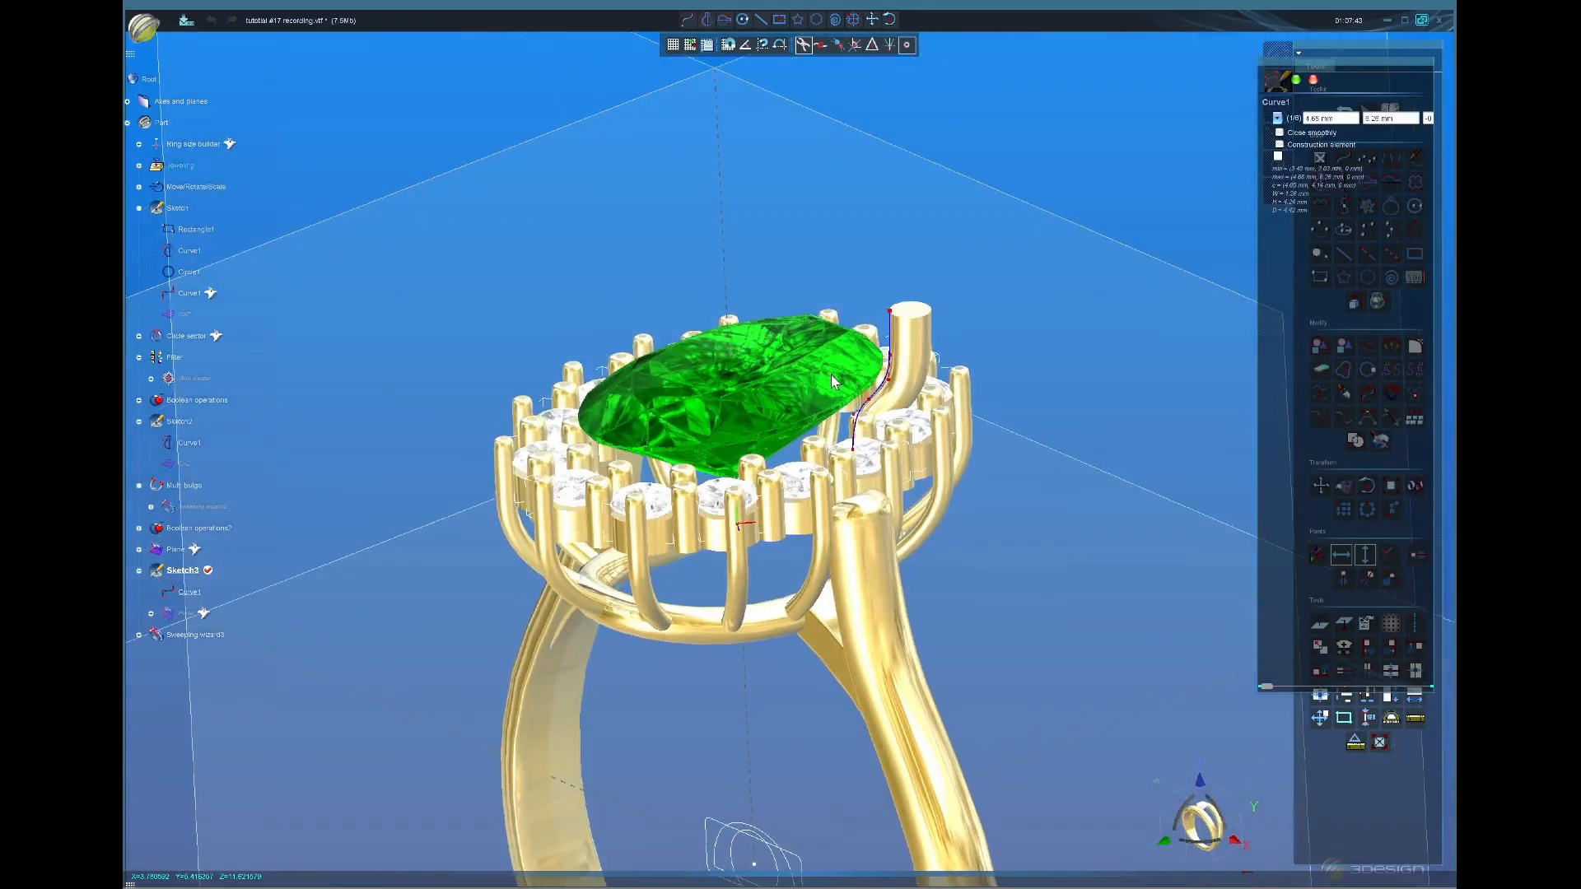
{"action": "left_click", "coordinate": [1320, 486]}
{"action": "left_click_drag", "start_coordinate": [936, 387], "coordinate": [924, 387]}
{"action": "left_click", "coordinate": [1296, 79]}
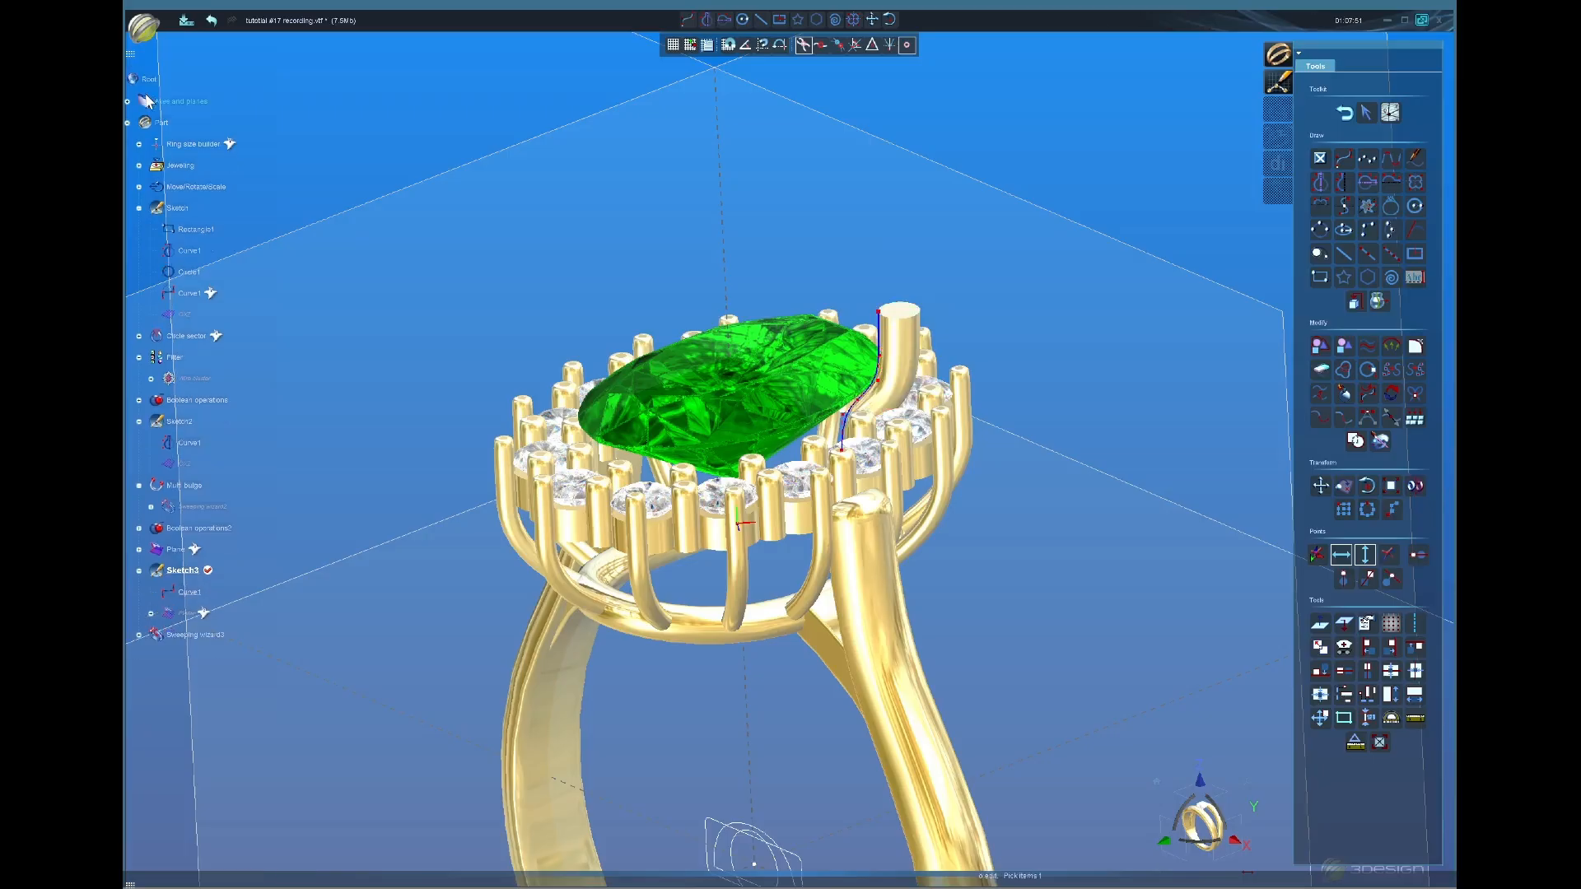
{"action": "right_click_drag", "start_coordinate": [914, 576], "coordinate": [844, 449]}
{"action": "scroll", "coordinate": [814, 478], "scroll_direction": "up", "scroll_amount": 3}
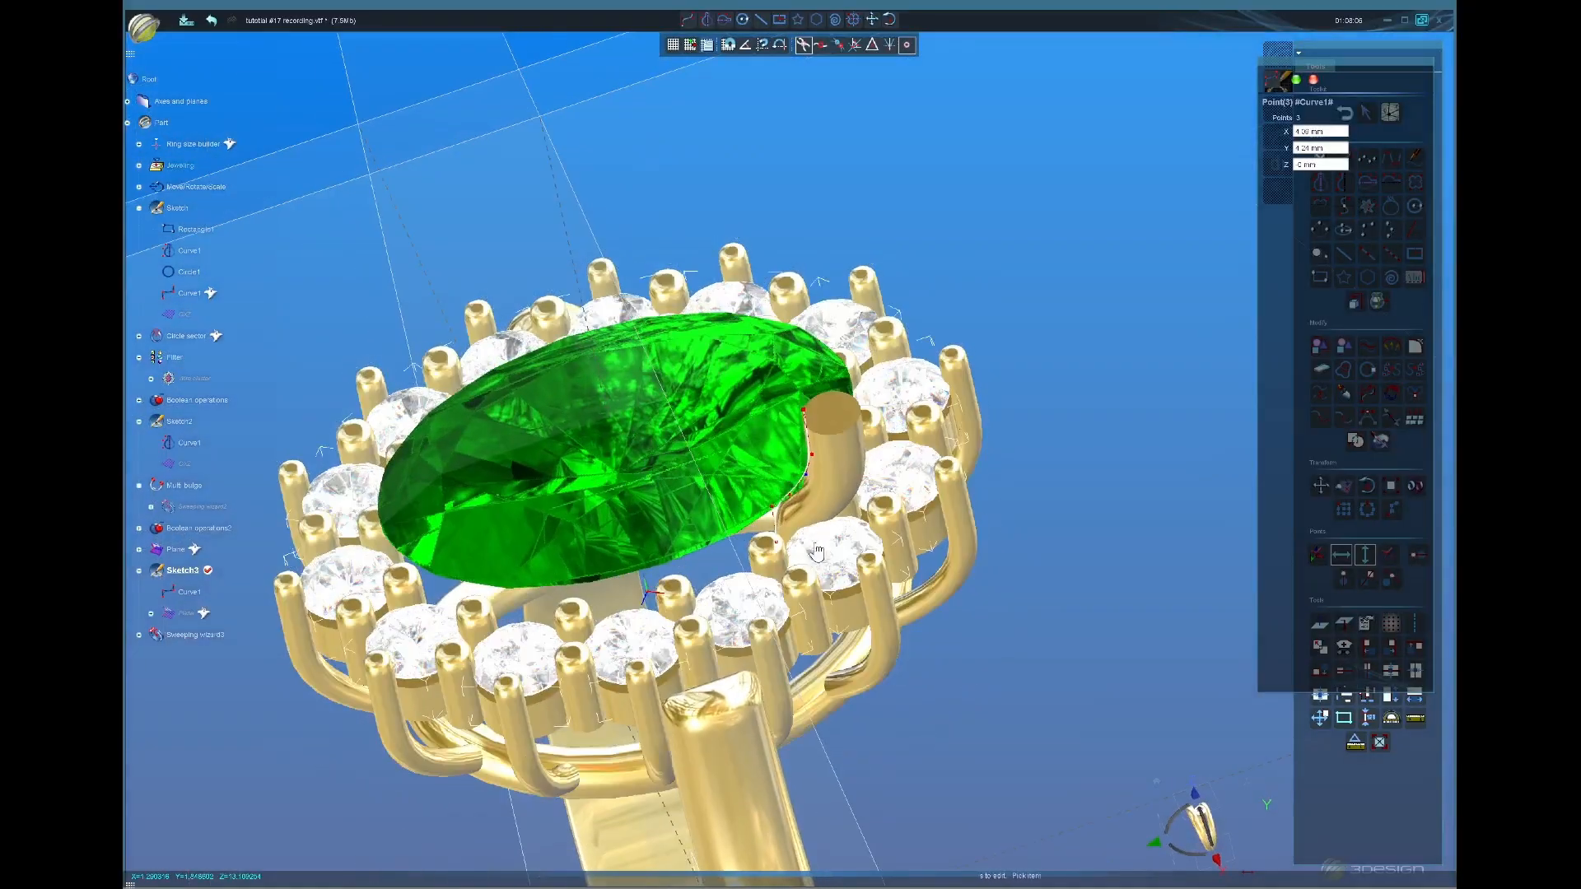
{"action": "right_click_drag", "start_coordinate": [823, 564], "coordinate": [1096, 445]}
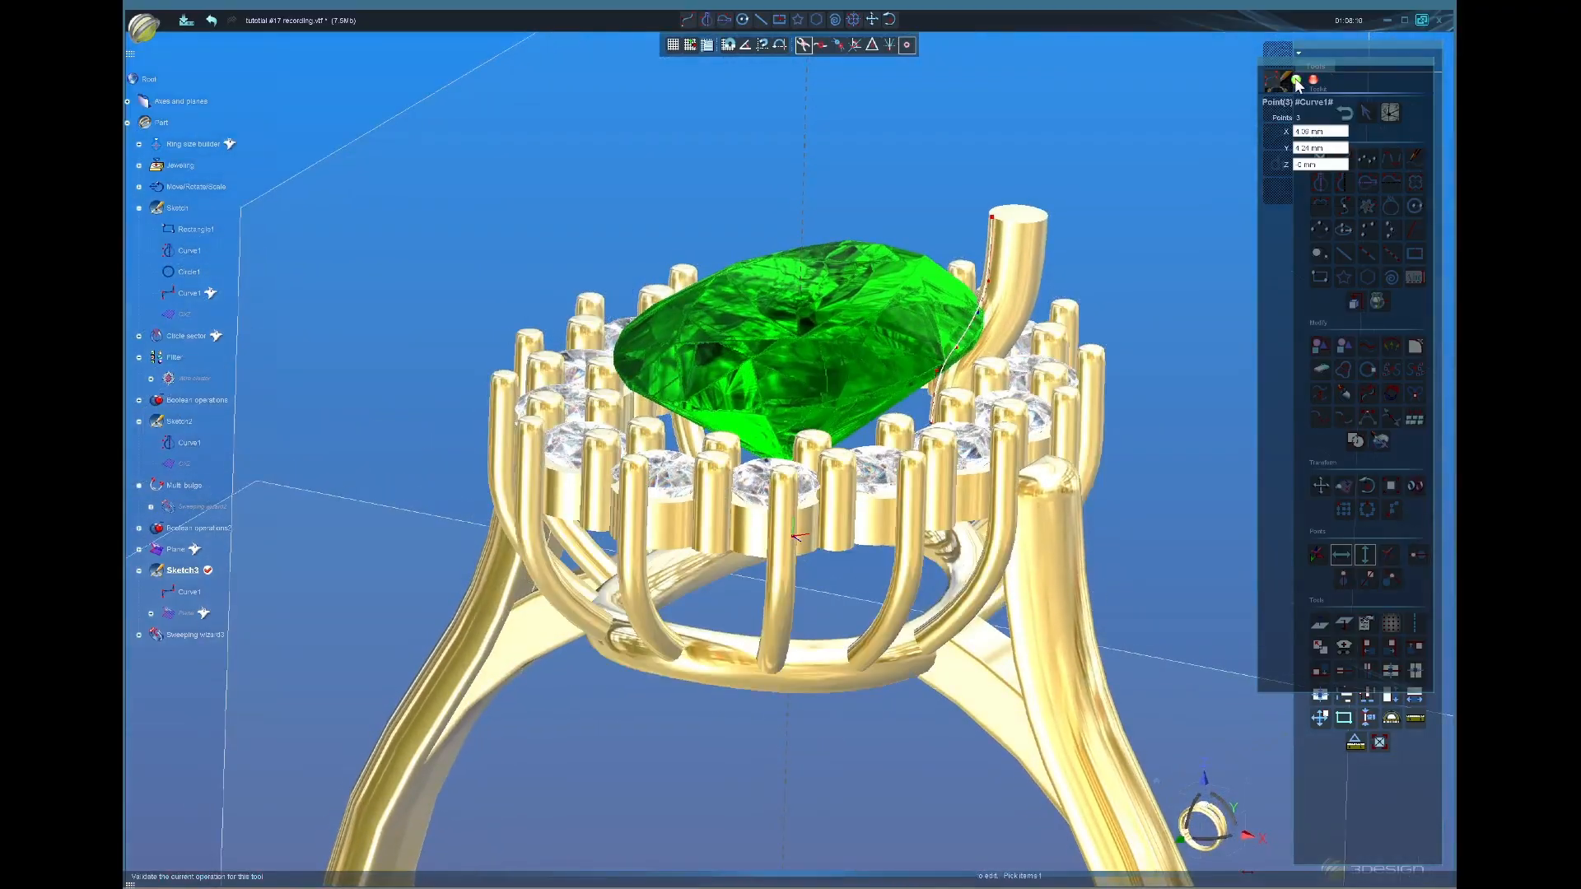
{"action": "left_click", "coordinate": [1298, 83]}
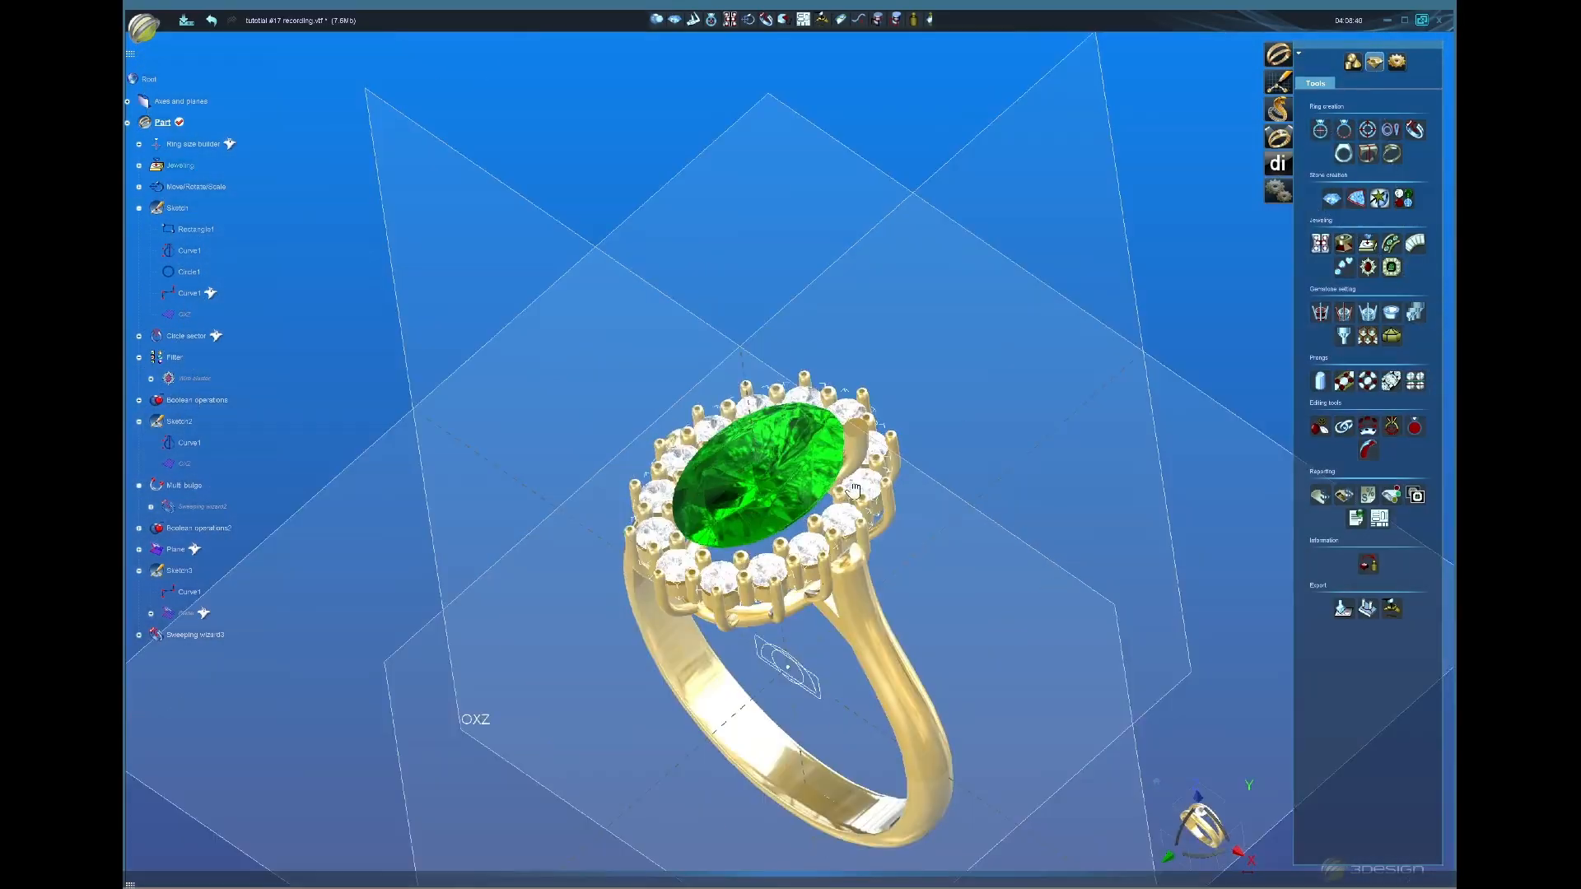
Step: Select Sweeping wire3 and apply Multi bulge to its top face for a rounded tip
{"action": "right_click_drag", "start_coordinate": [853, 489], "coordinate": [902, 458]}
{"action": "scroll", "coordinate": [826, 536], "scroll_direction": "up", "scroll_amount": 4}
{"action": "left_click", "coordinate": [898, 467]}
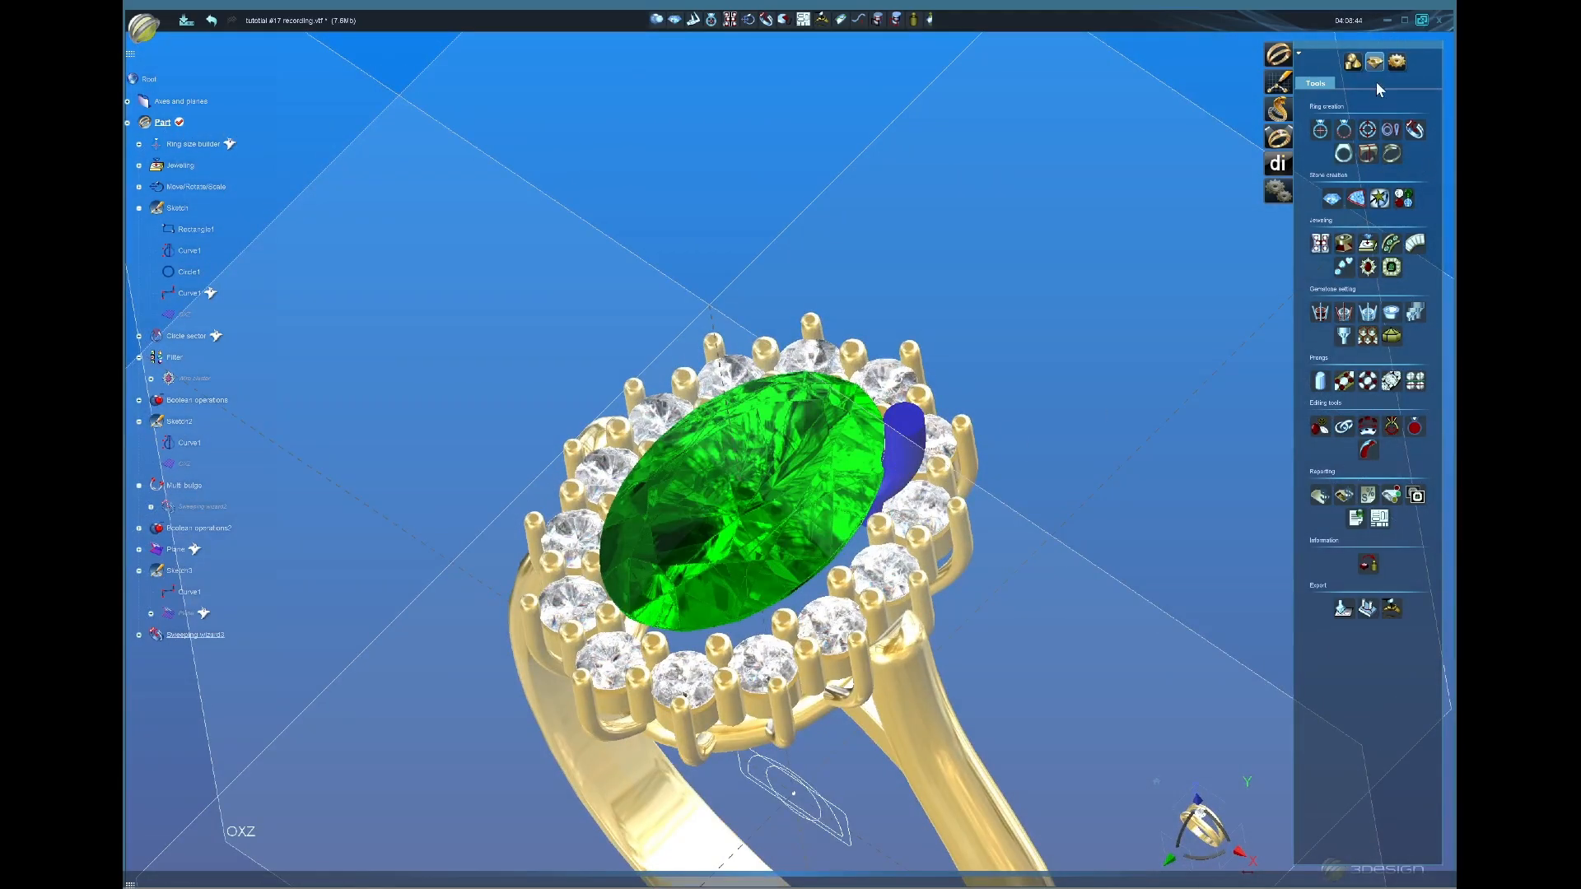
{"action": "left_click", "coordinate": [1356, 65]}
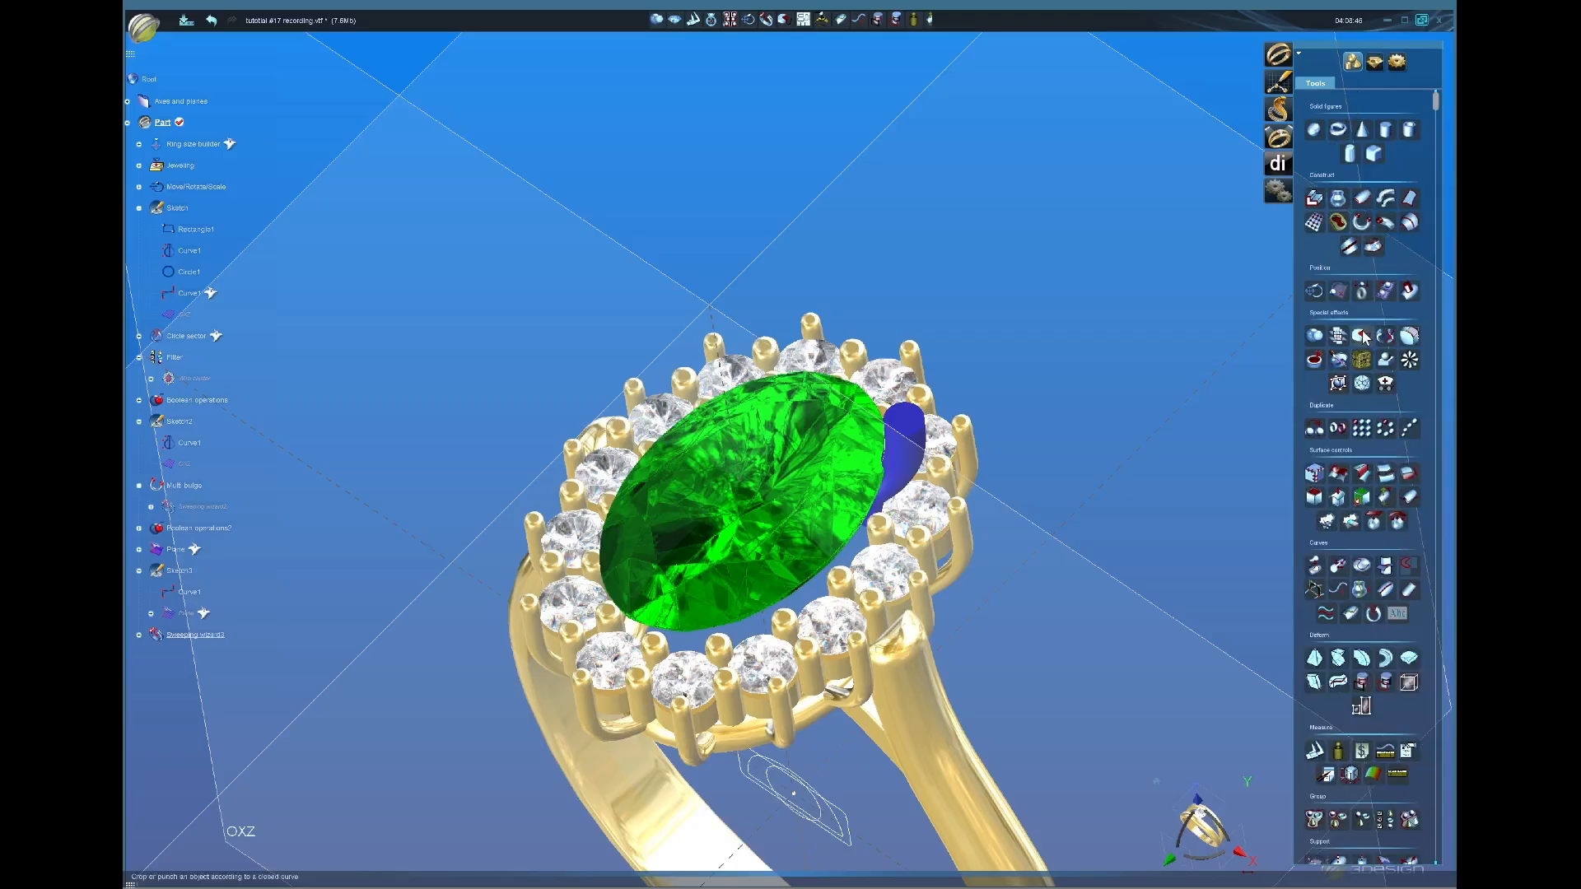
{"action": "left_click", "coordinate": [1364, 223]}
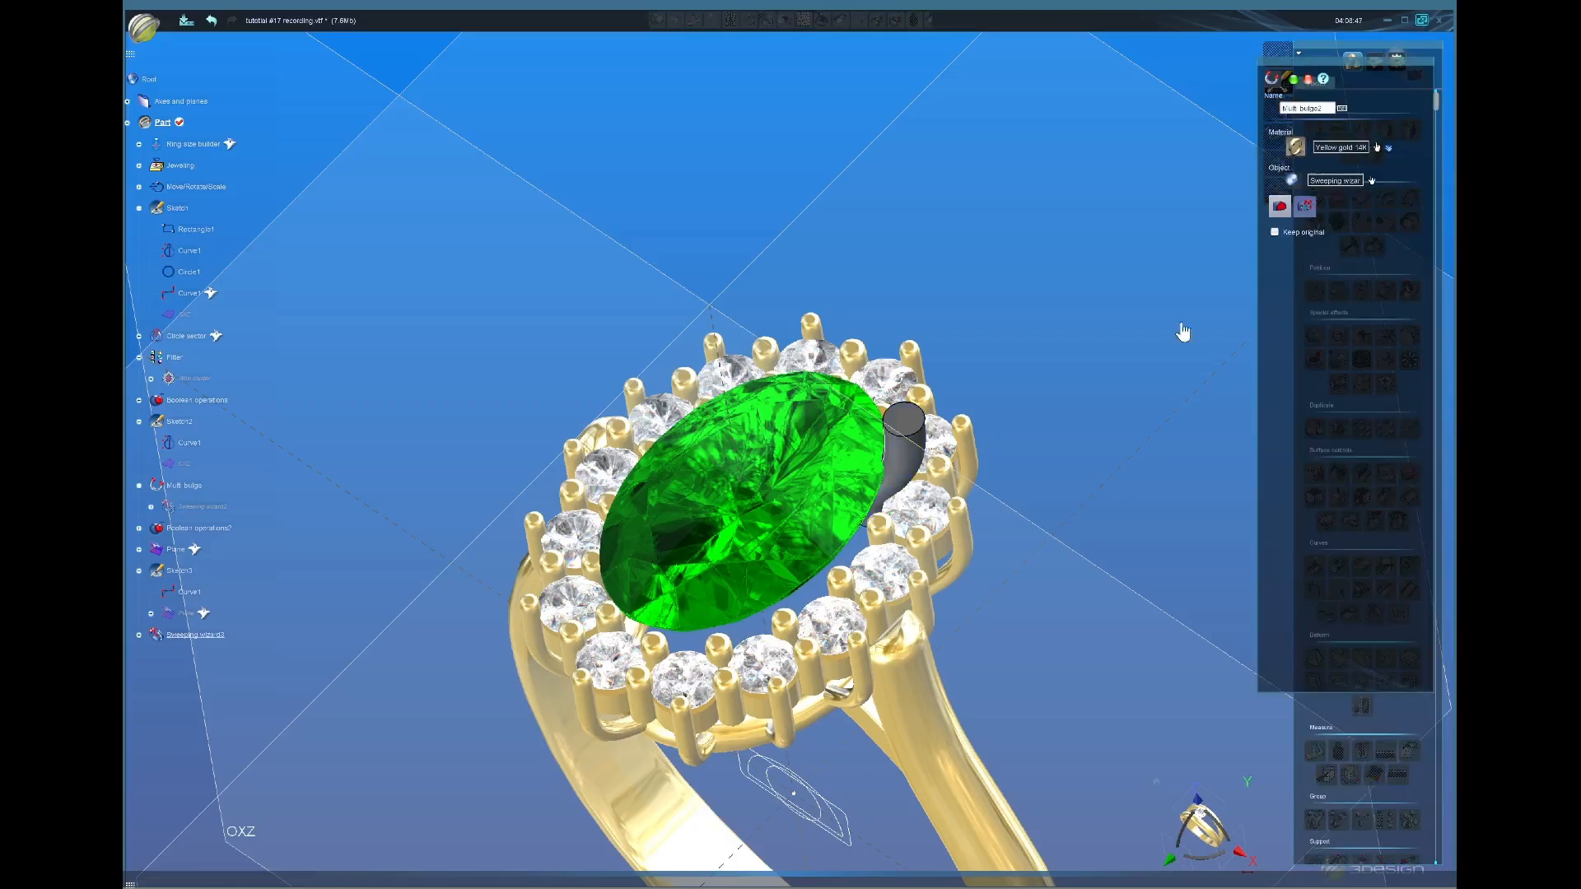
{"action": "left_click", "coordinate": [903, 419]}
{"action": "left_click", "coordinate": [1306, 209]}
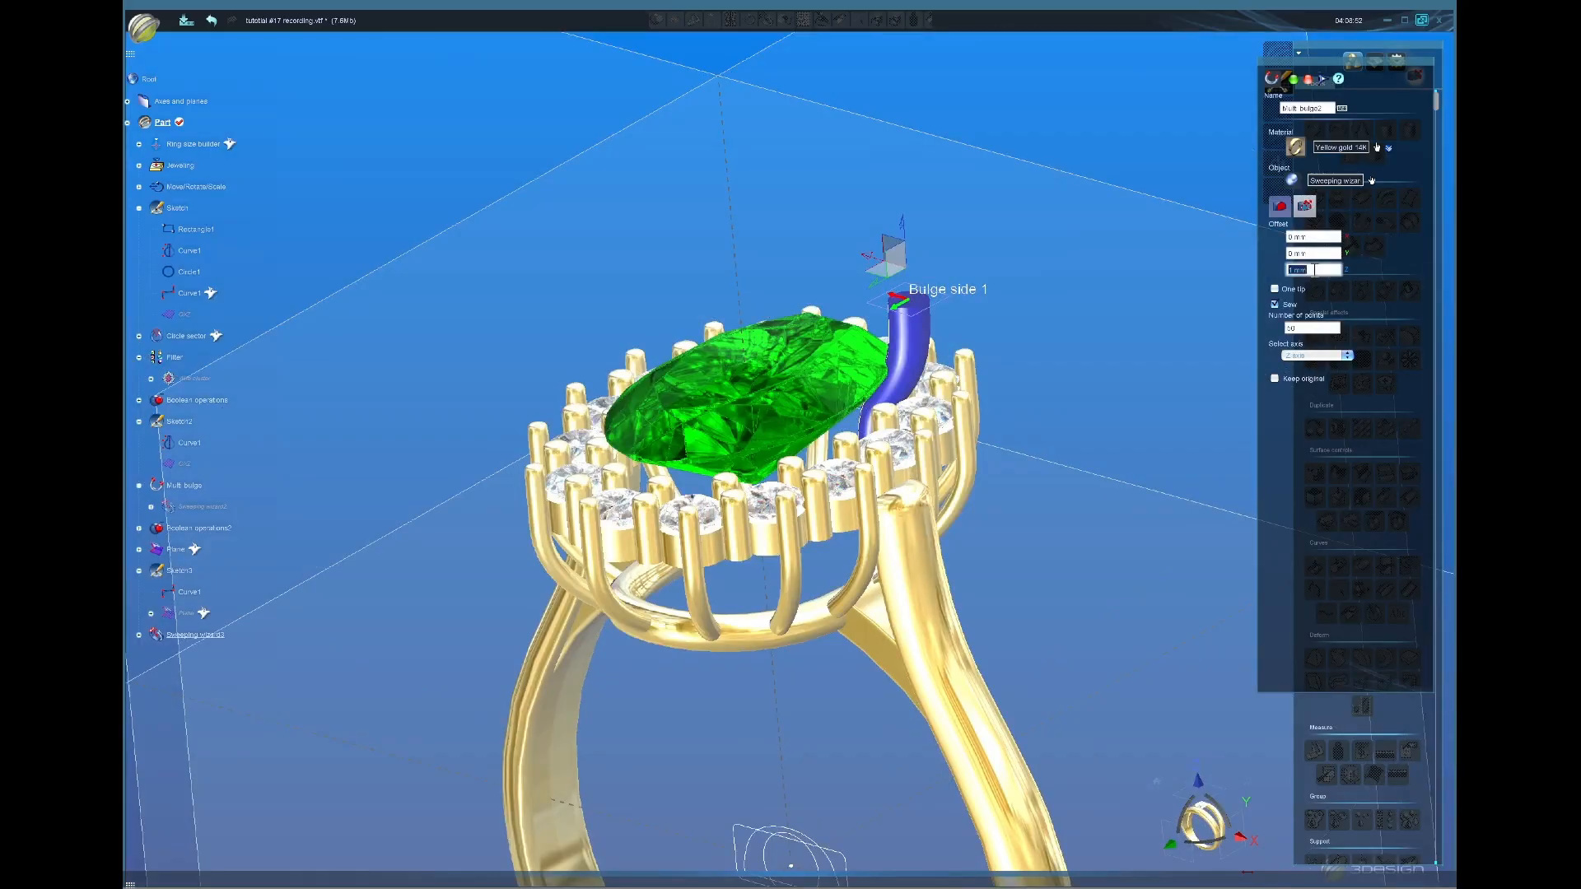
Step: Commit the bulge, mirror the prong across OYZ, then mirror both across OXZ
{"action": "key", "text": "Return"}
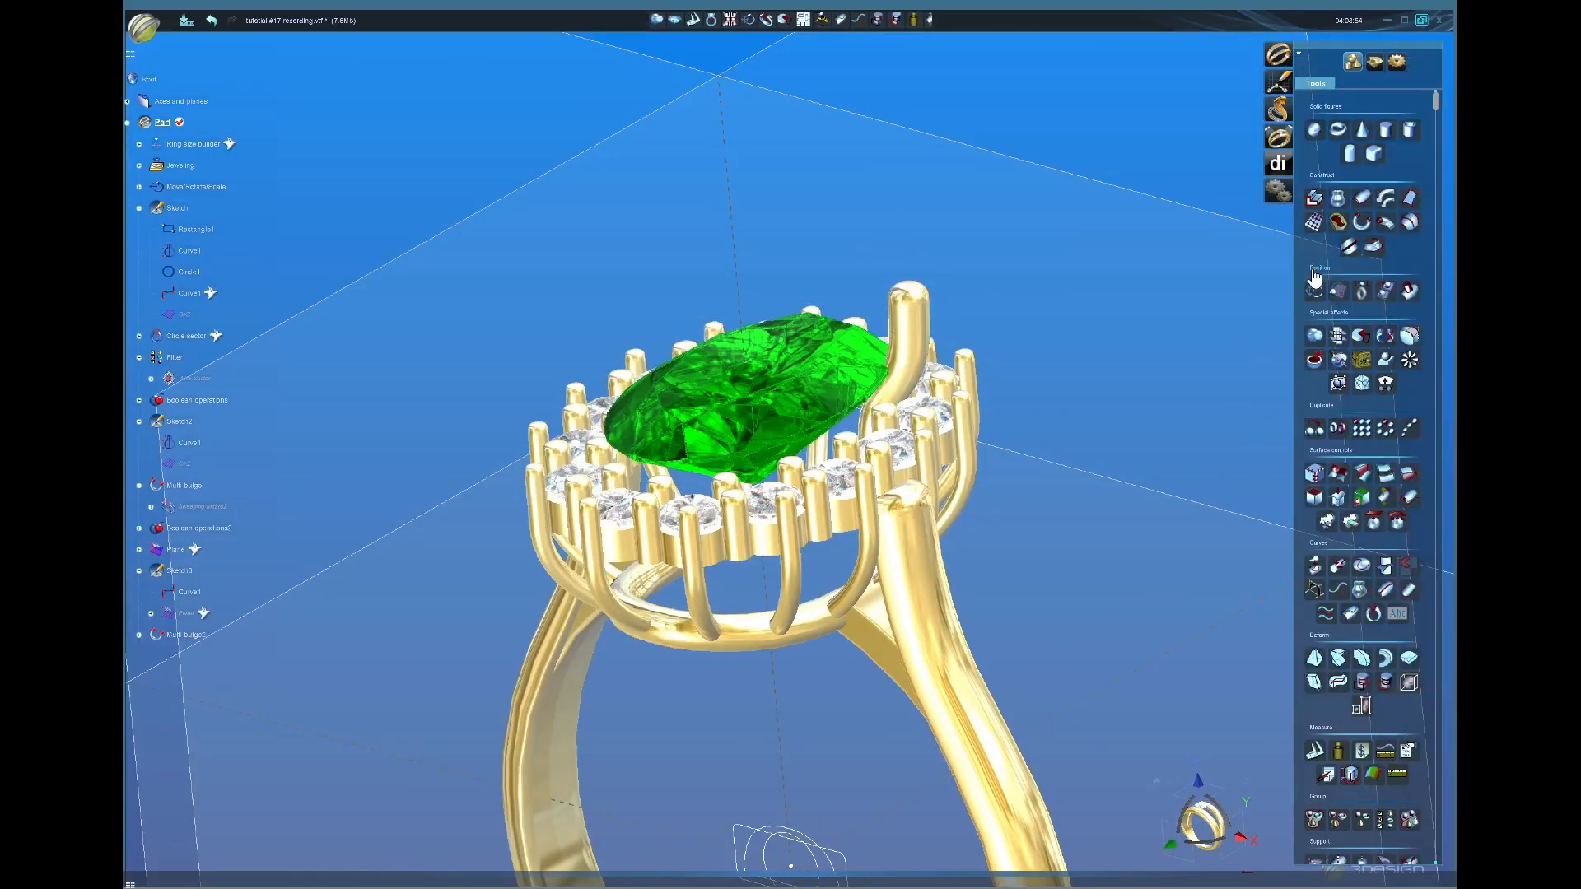
{"action": "middle_click_drag", "start_coordinate": [823, 630], "coordinate": [802, 715]}
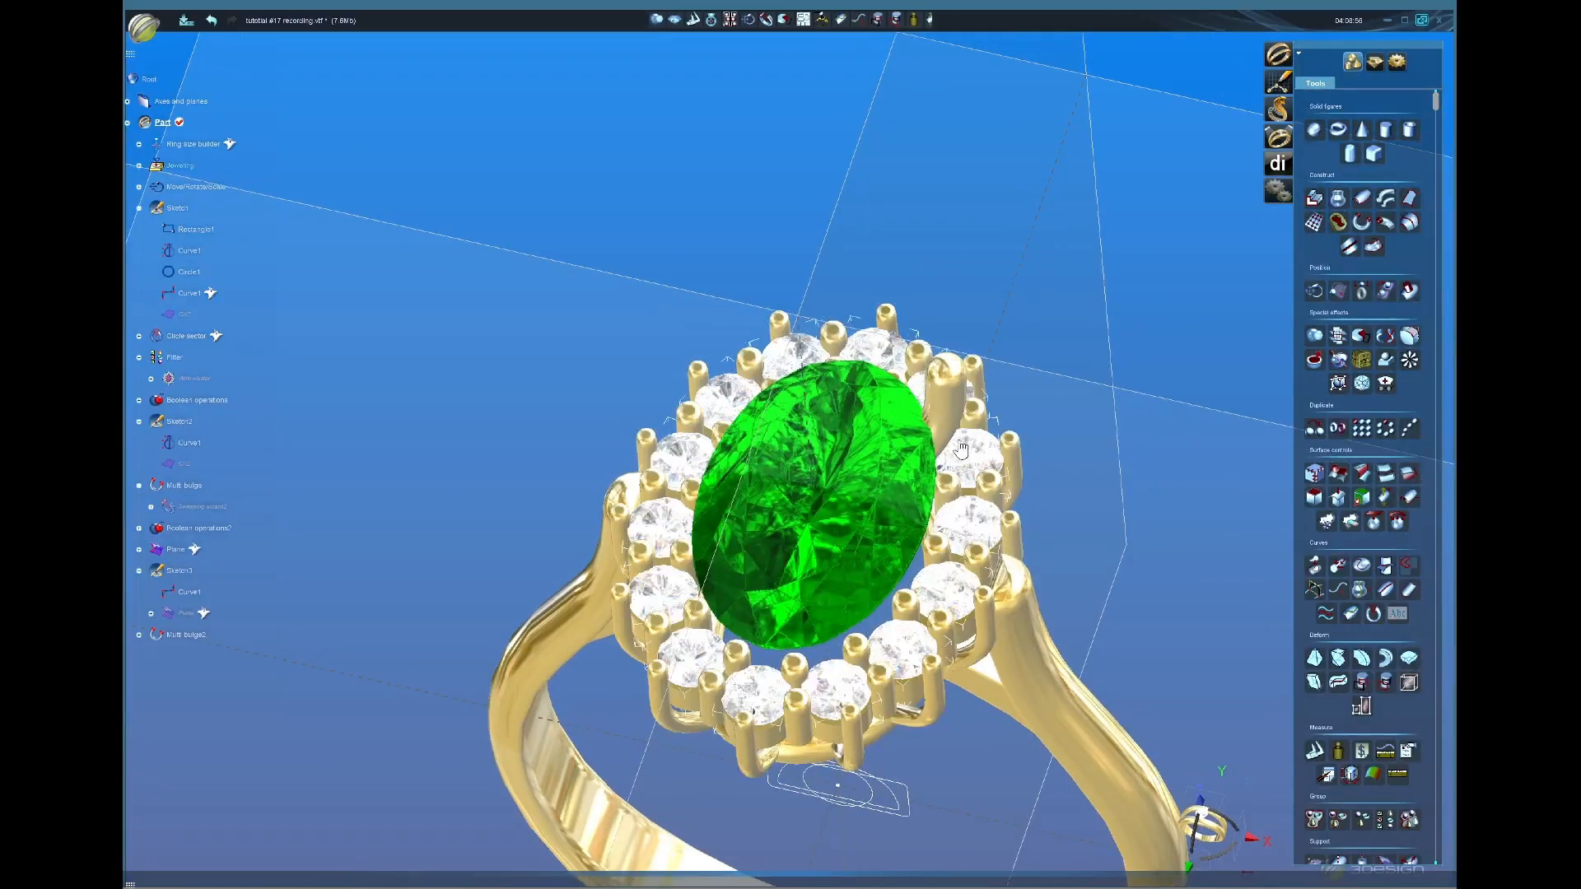
{"action": "left_click", "coordinate": [951, 410]}
{"action": "scroll", "coordinate": [964, 416], "scroll_direction": "down", "scroll_amount": 3}
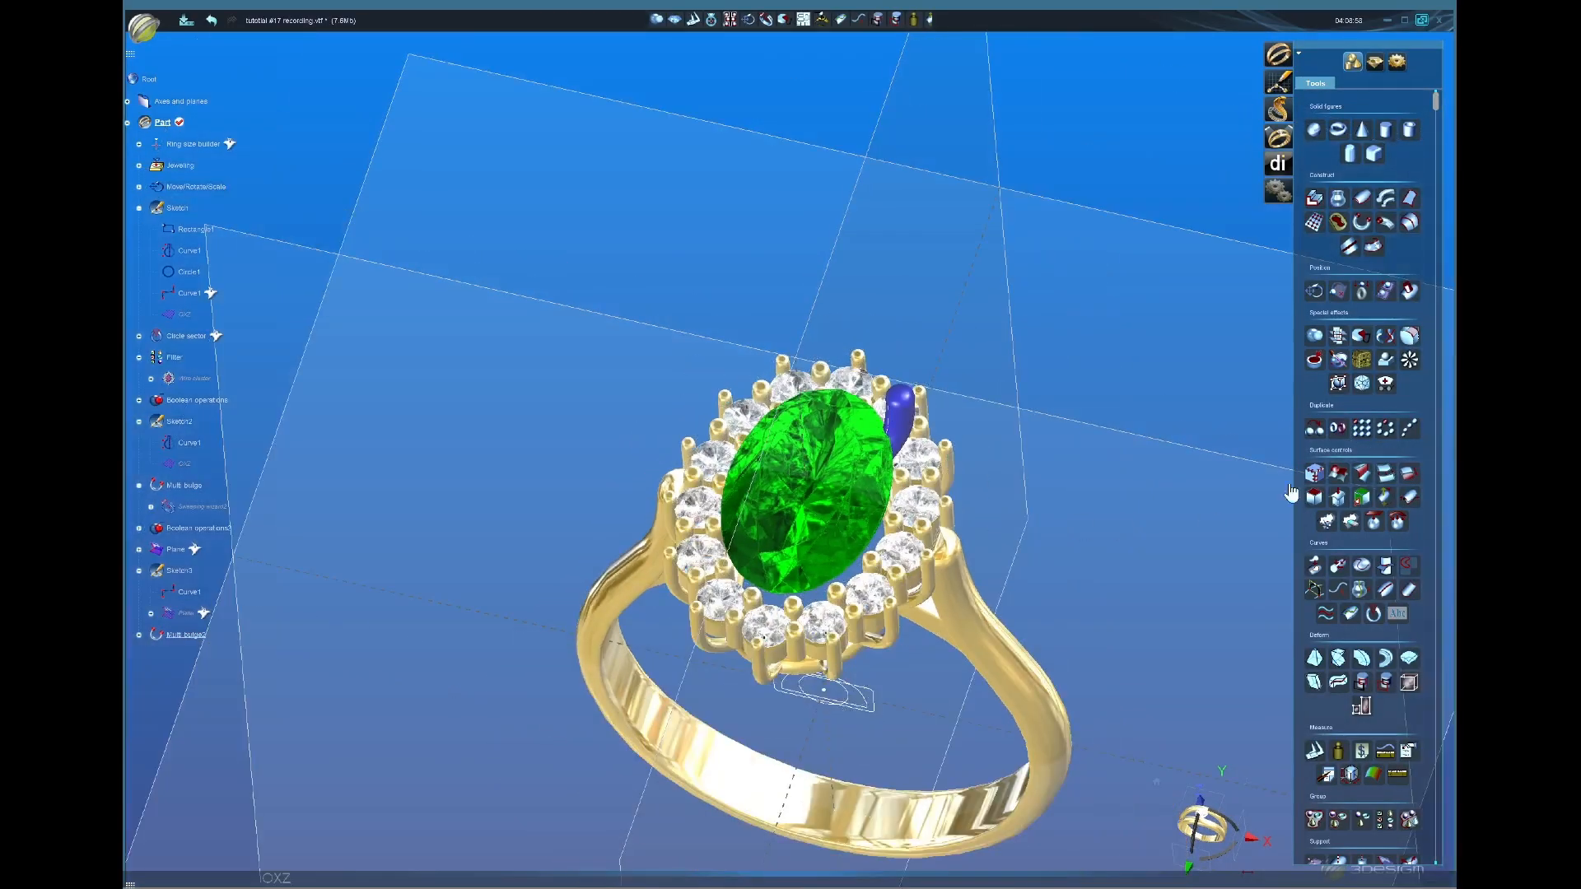
{"action": "left_click", "coordinate": [1339, 429]}
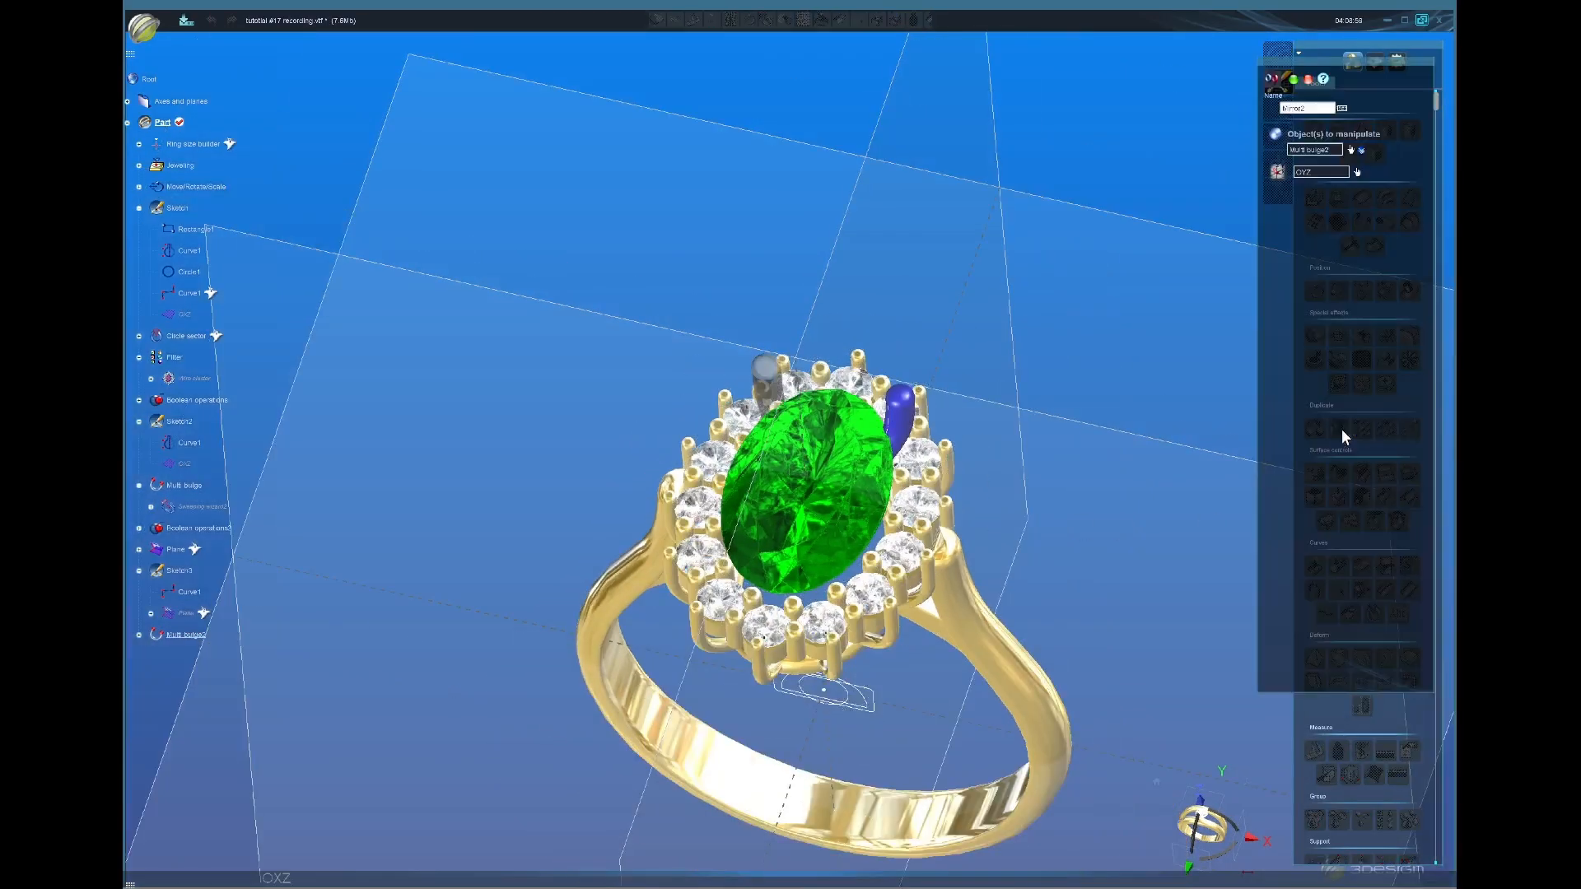
{"action": "left_click", "coordinate": [1296, 81]}
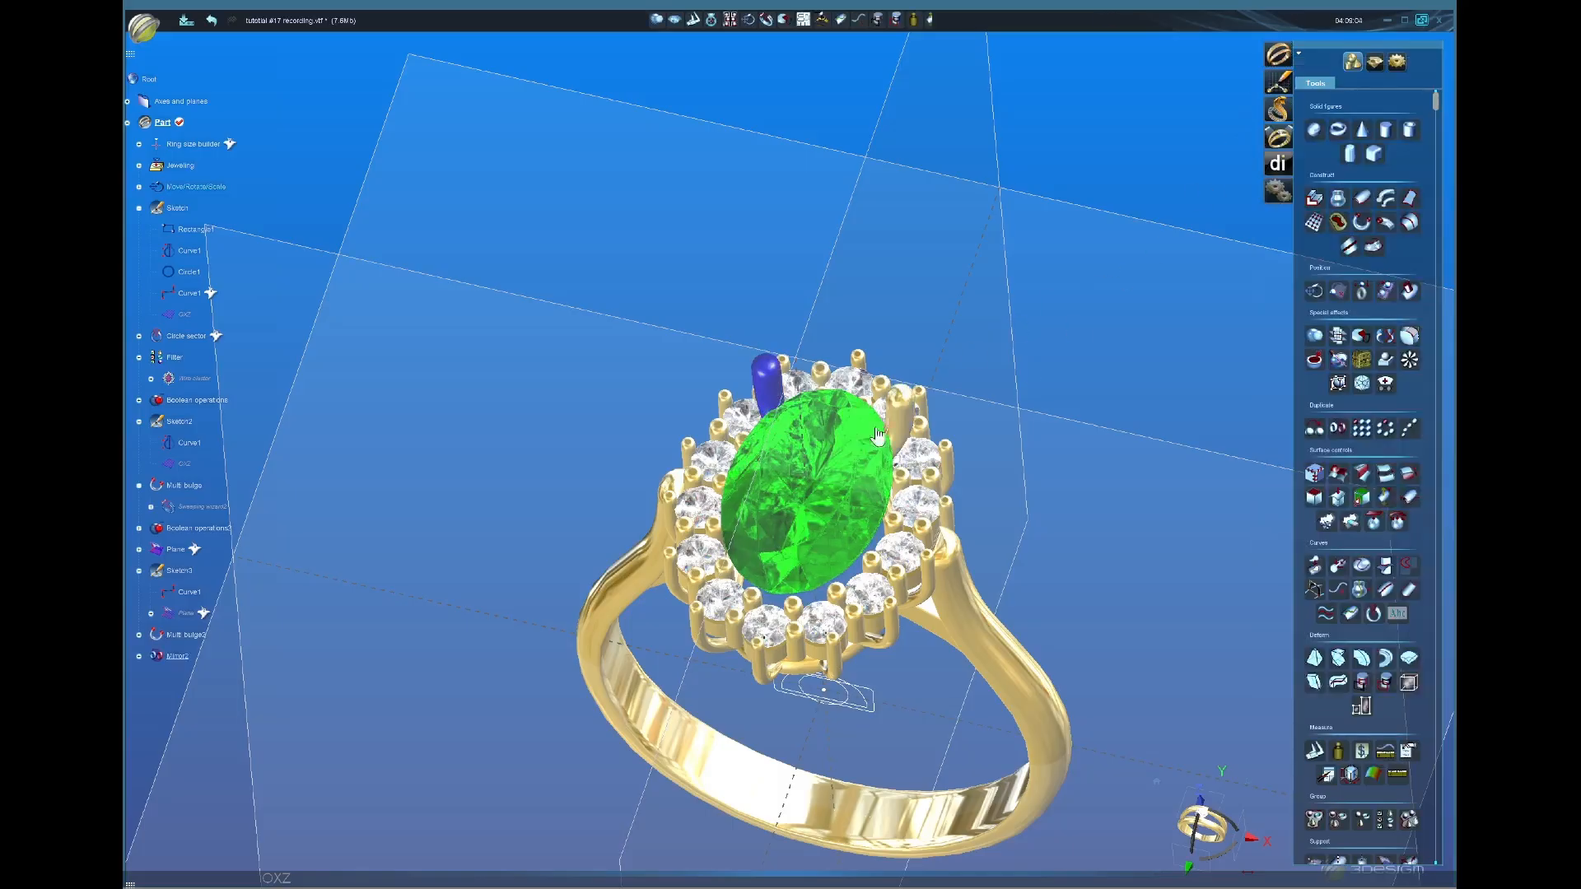
{"action": "left_click", "coordinate": [1336, 435]}
{"action": "left_click", "coordinate": [1294, 82]}
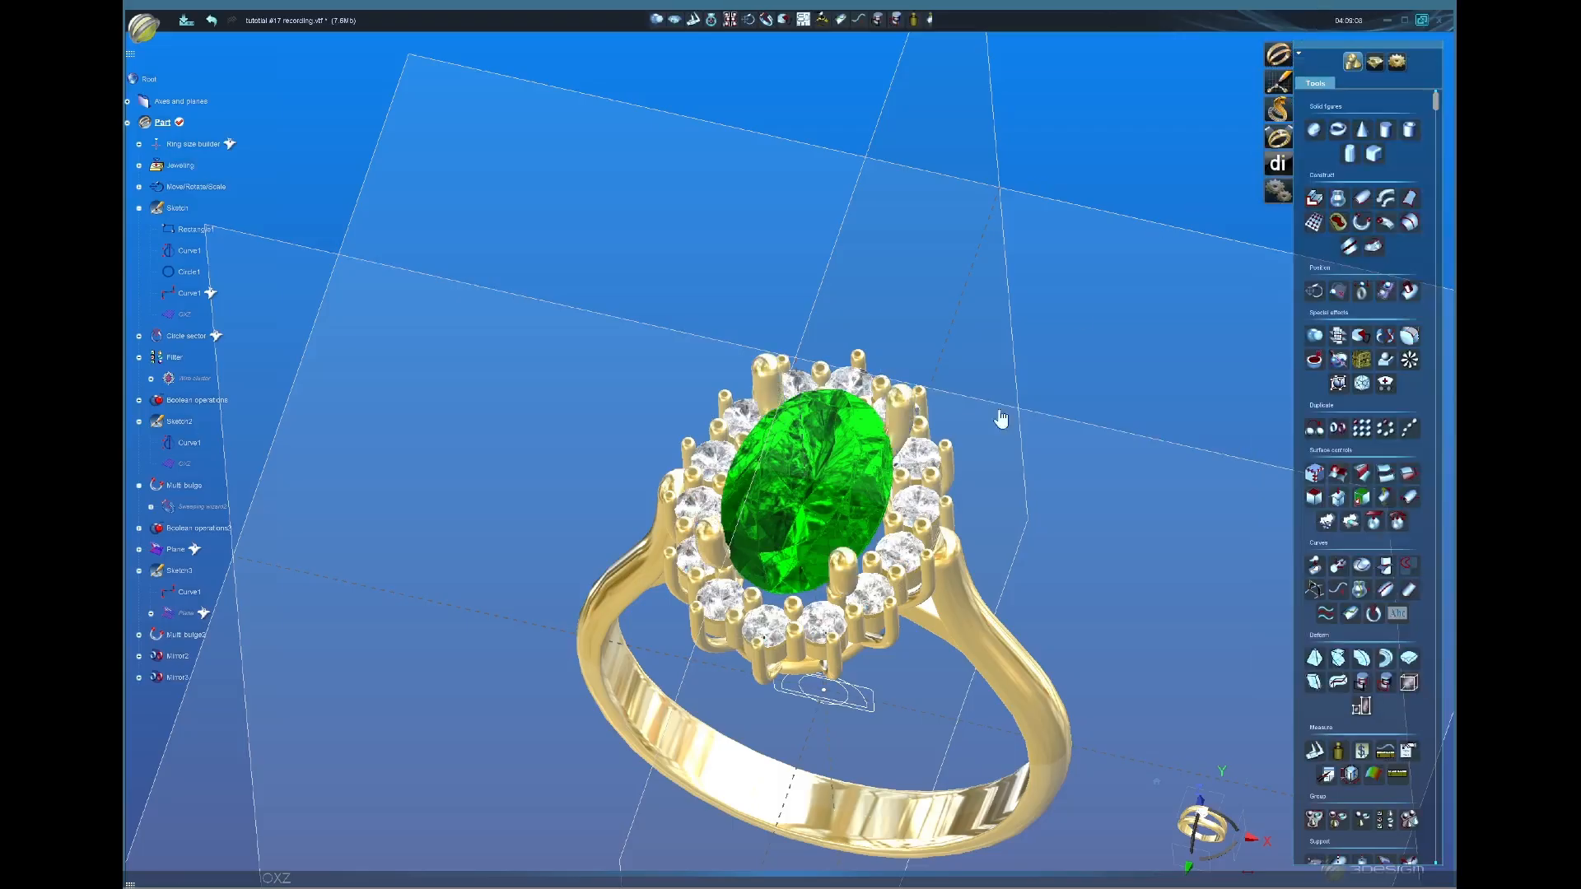
{"action": "middle_click_drag", "start_coordinate": [829, 731], "coordinate": [821, 396]}
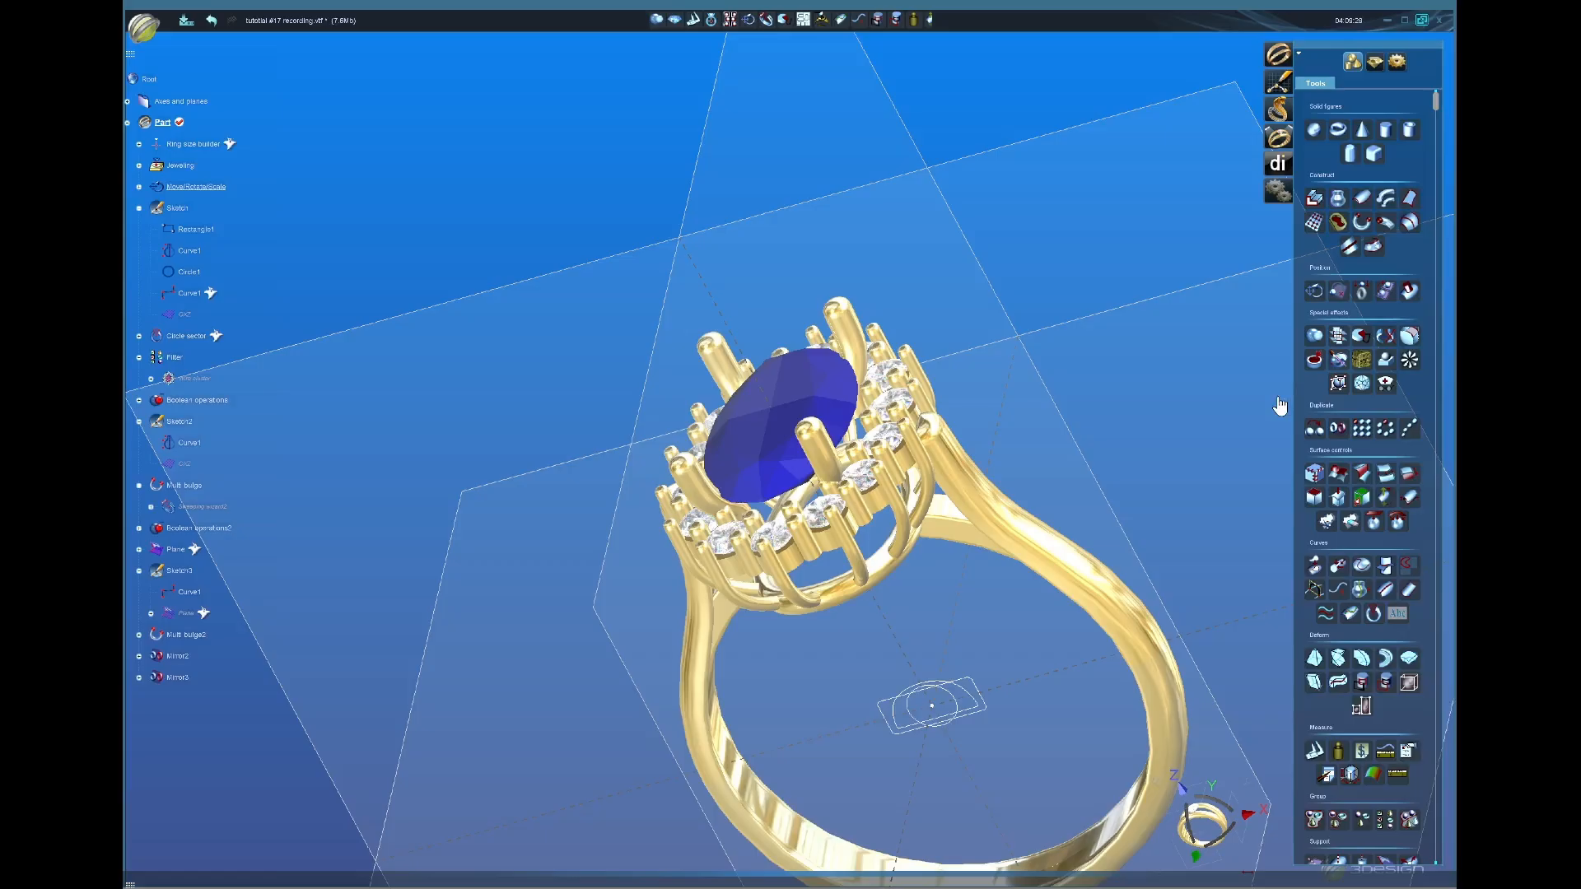
{"action": "middle_click_drag", "start_coordinate": [1135, 466], "coordinate": [1091, 565]}
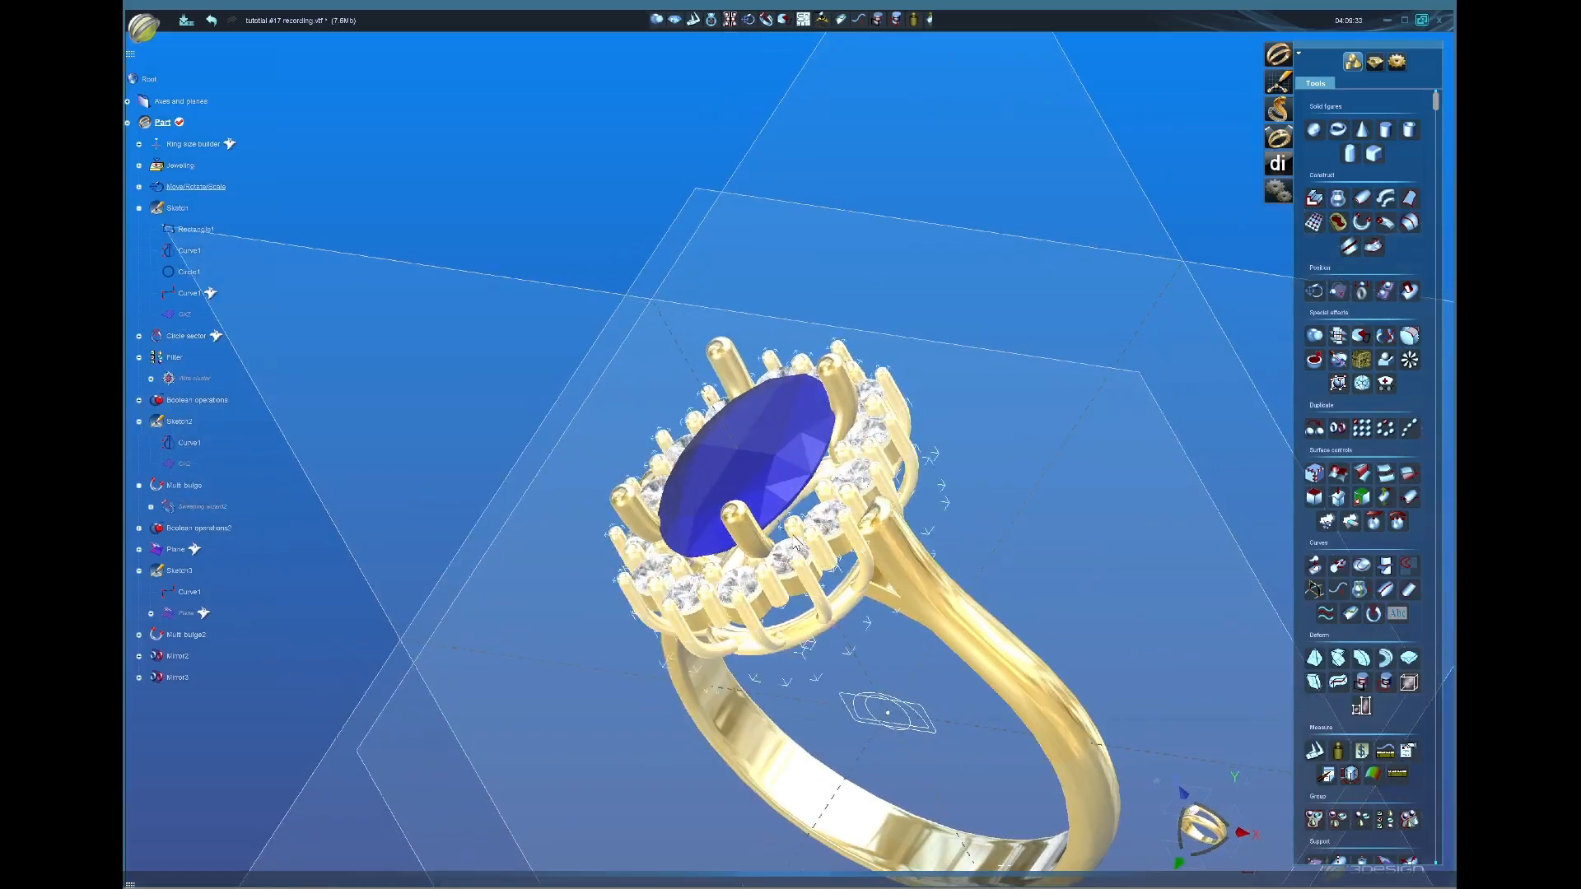
{"action": "middle_click_drag", "start_coordinate": [808, 622], "coordinate": [1454, 202]}
Step: Create Belts with only the top belt enabled and a 0.8 mm section, then validate
{"action": "left_click", "coordinate": [1374, 64]}
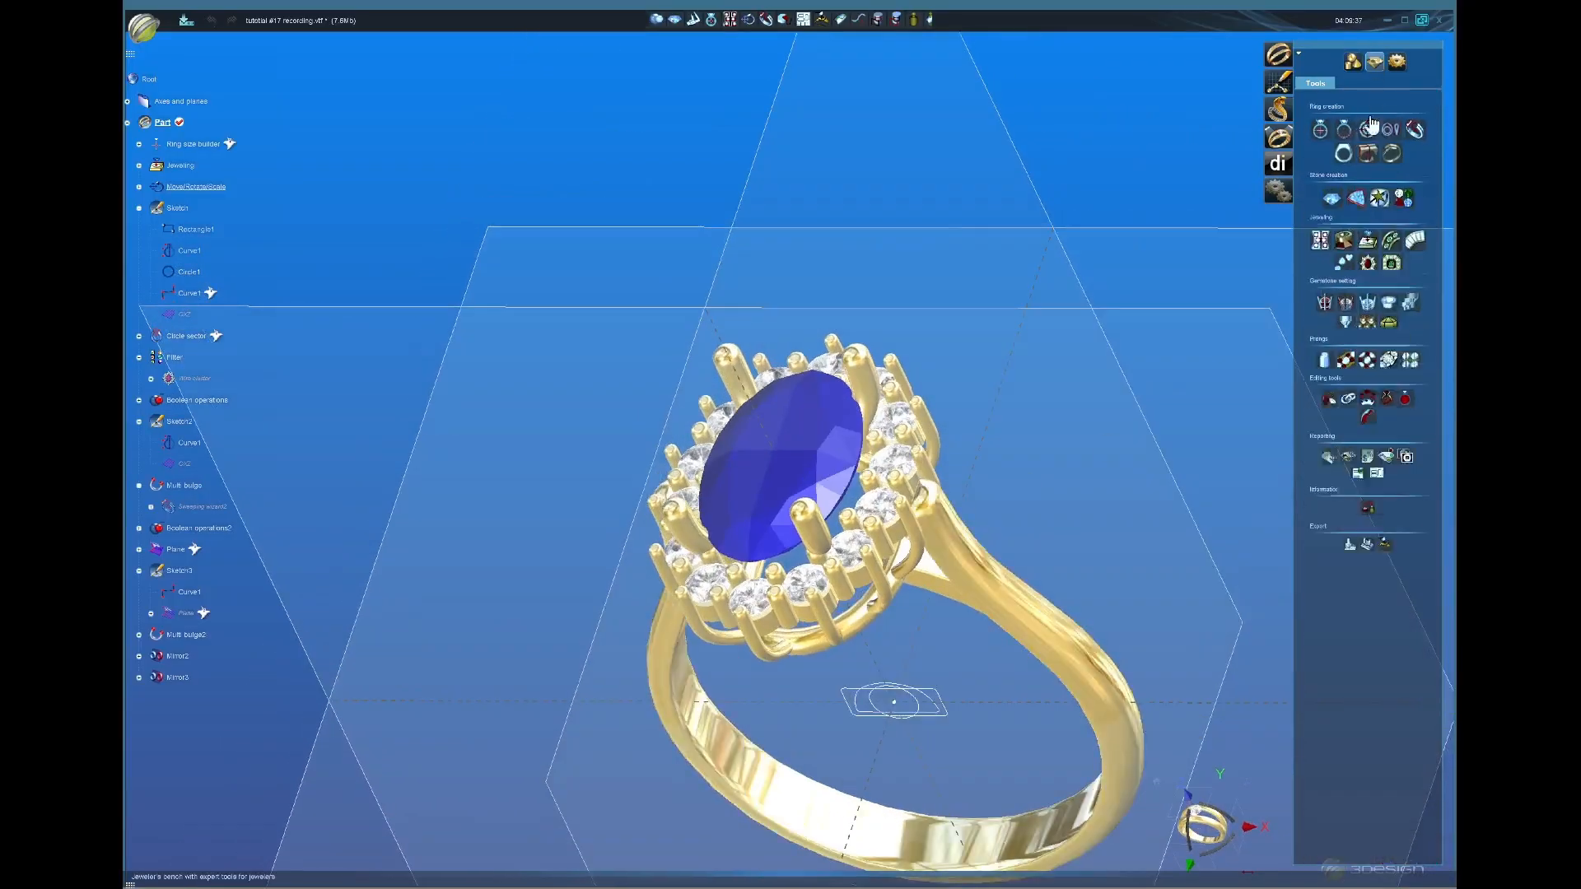
{"action": "left_click", "coordinate": [1356, 197]}
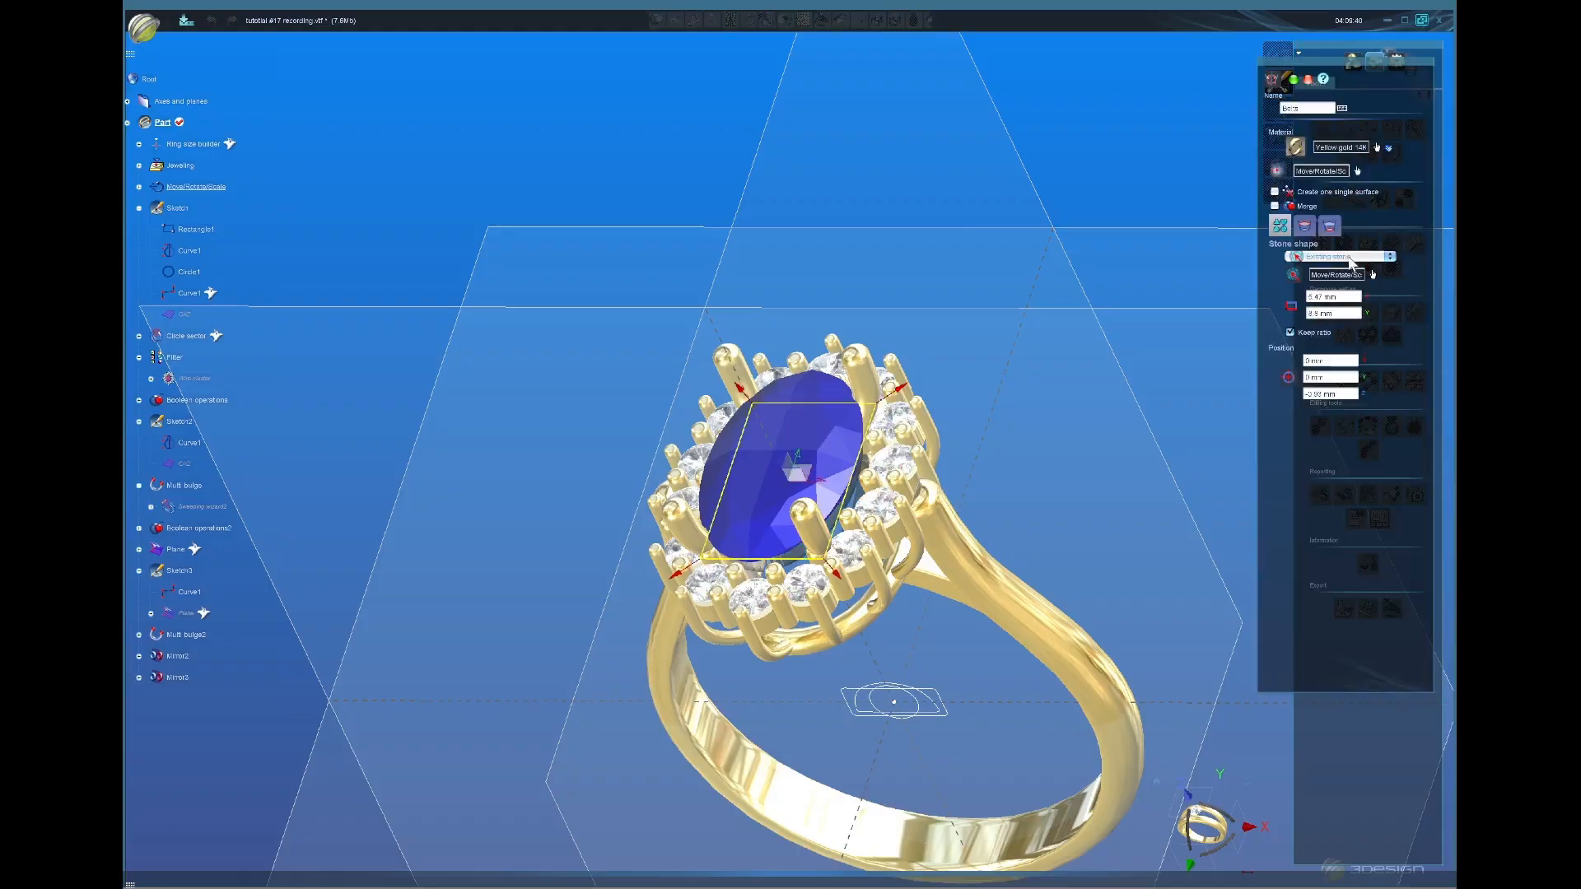
{"action": "left_click", "coordinate": [1329, 226]}
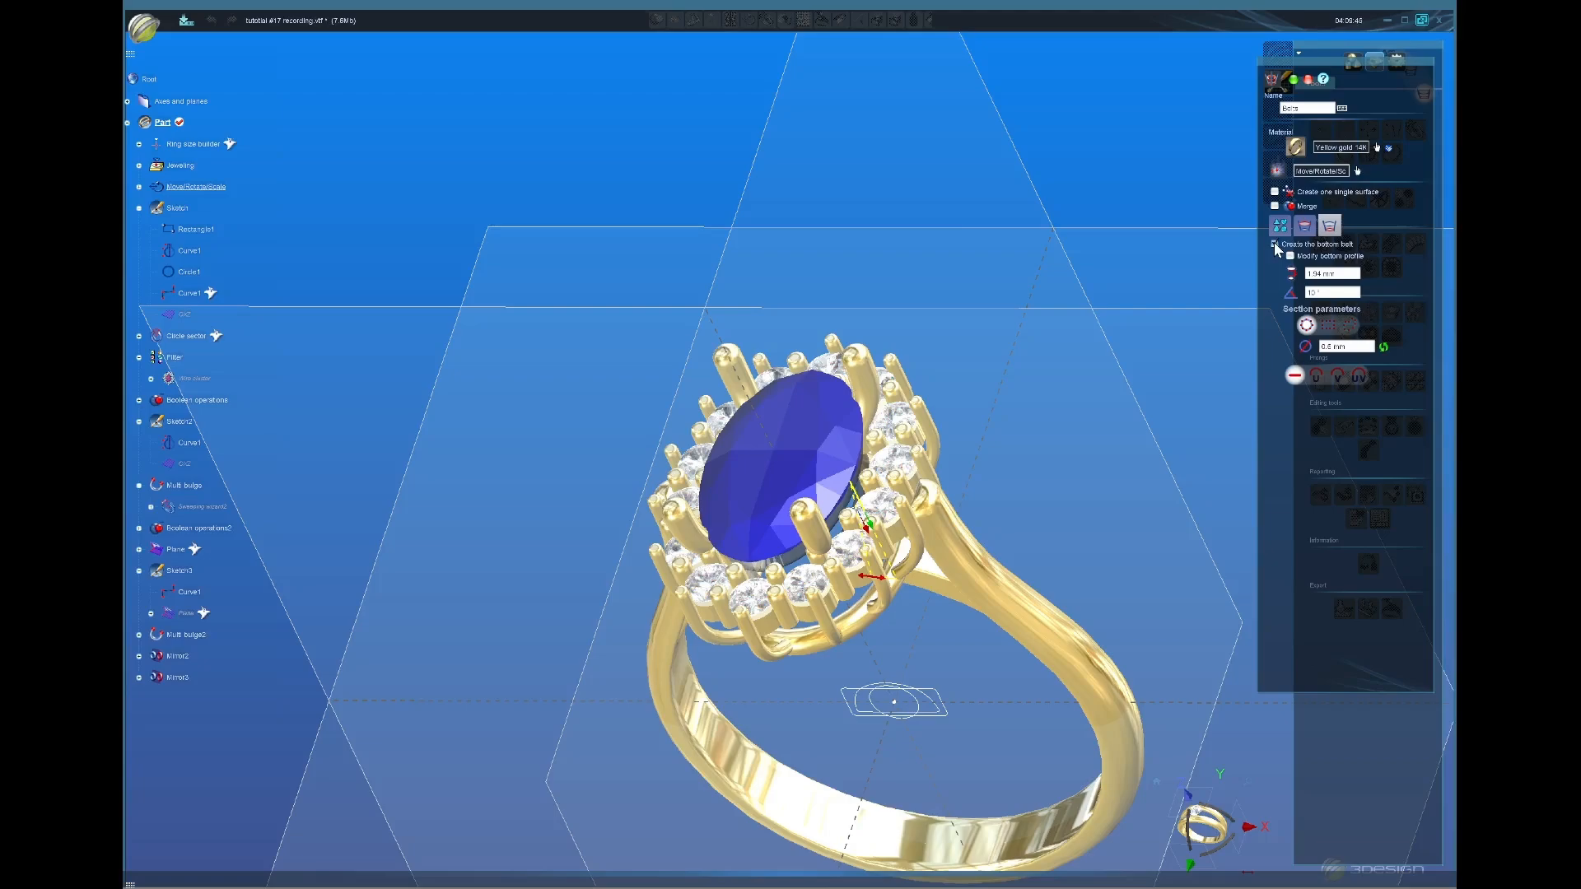
{"action": "left_click", "coordinate": [1275, 244]}
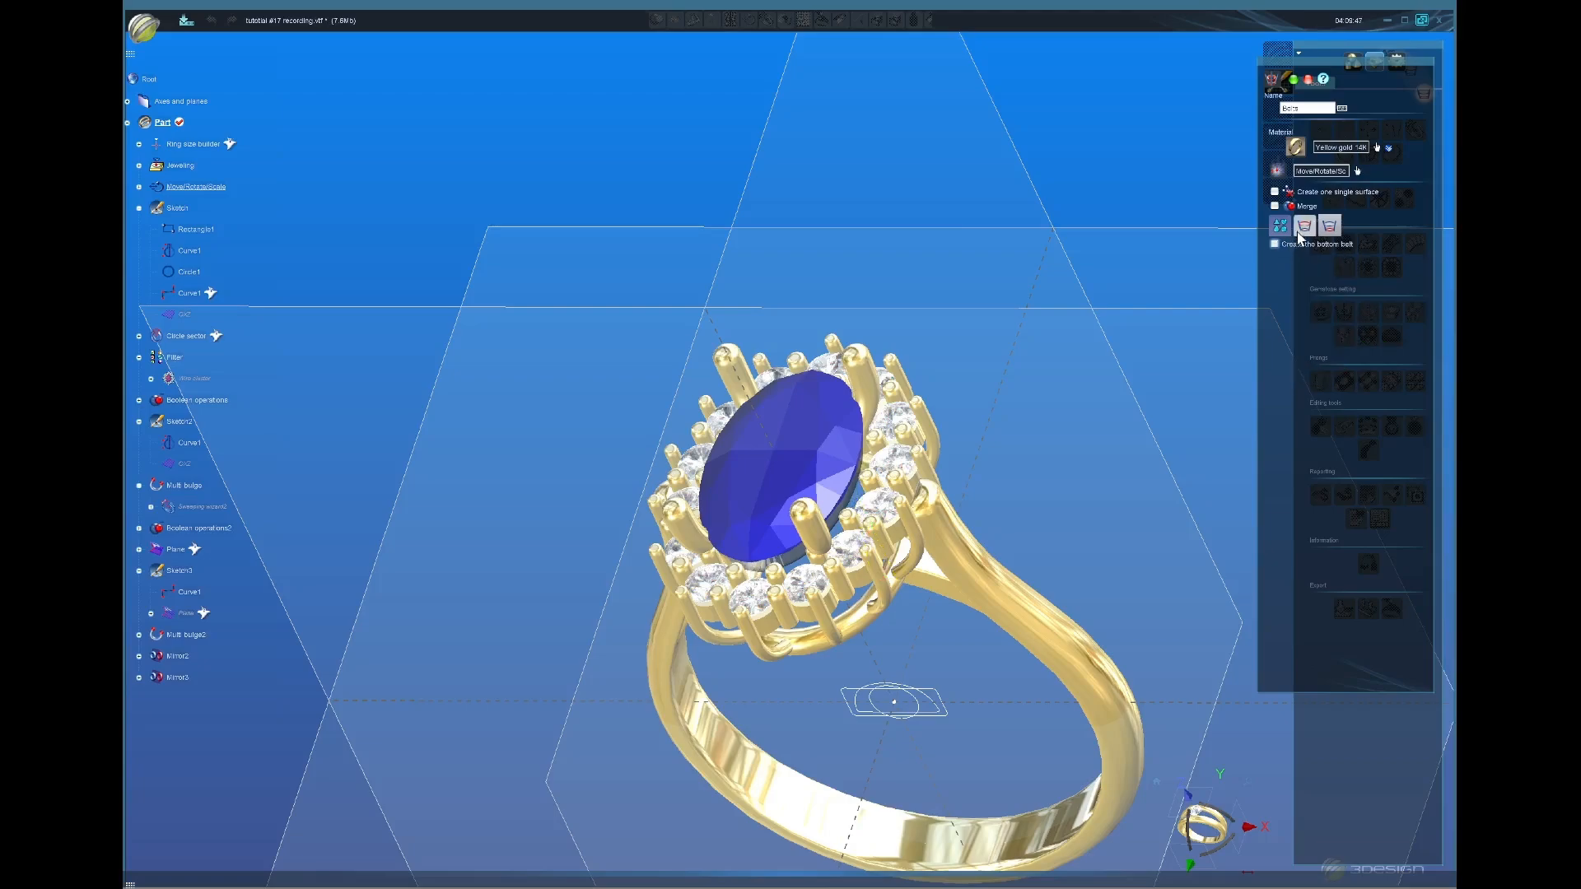
{"action": "left_click", "coordinate": [1303, 228]}
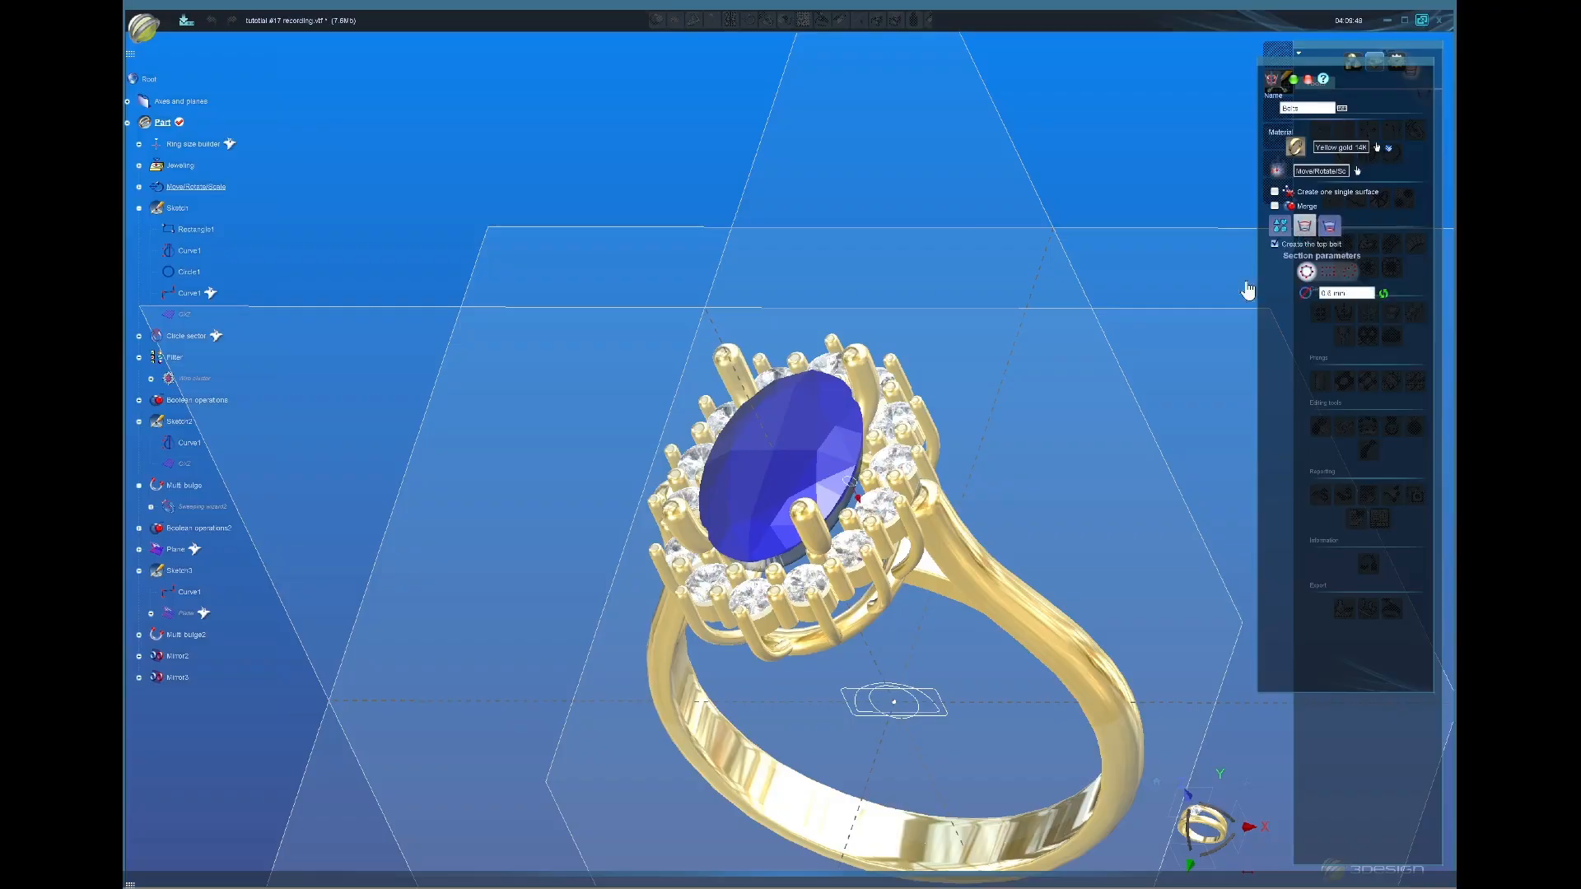
{"action": "right_click_drag", "start_coordinate": [565, 653], "coordinate": [815, 510]}
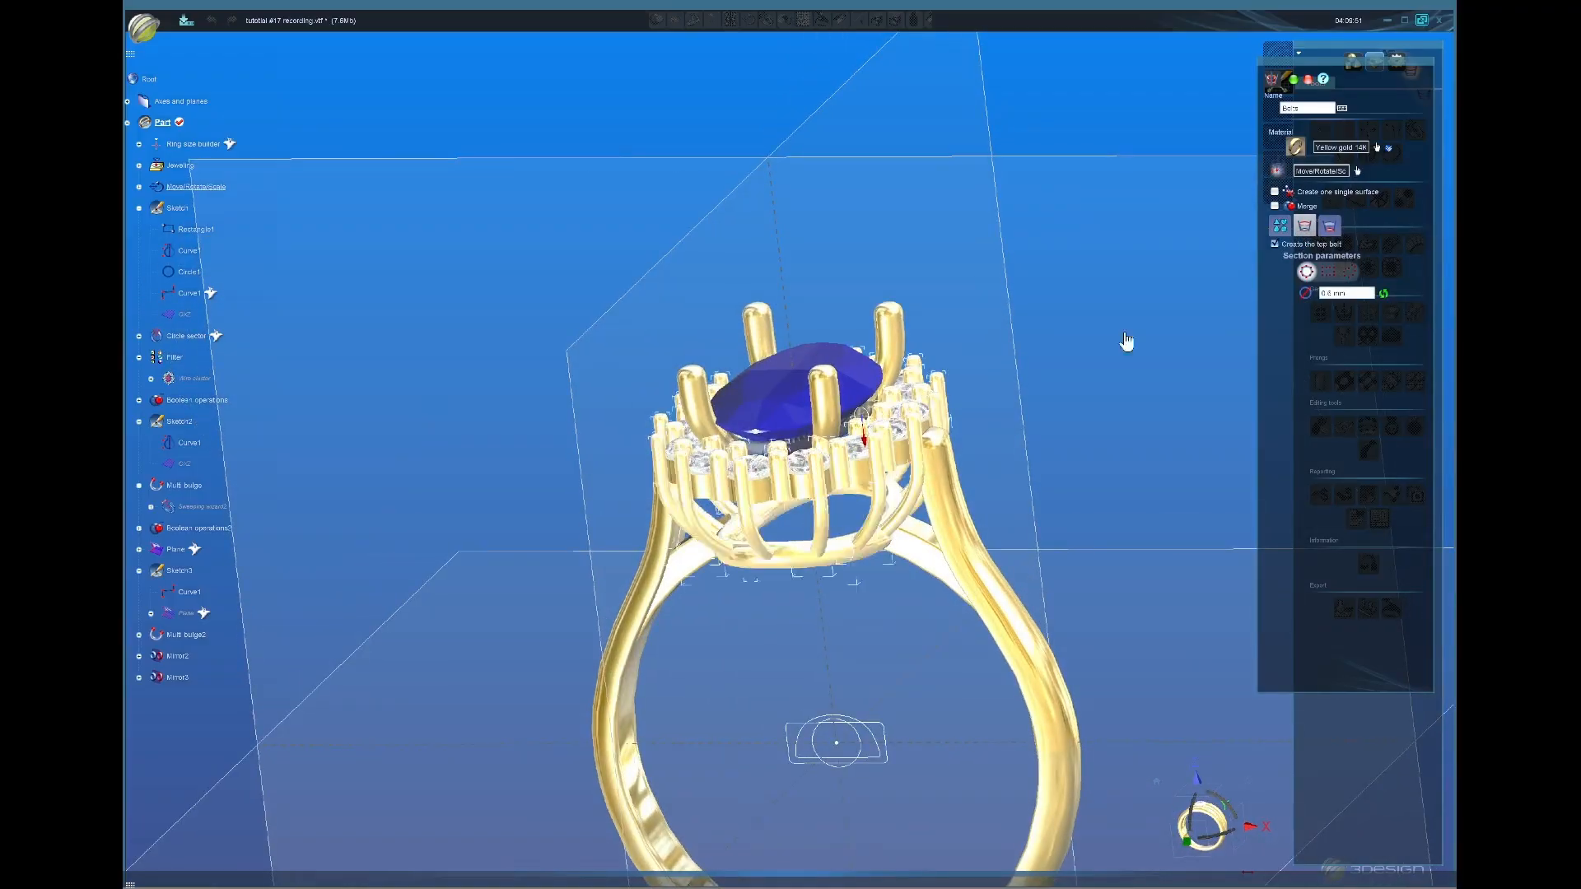
{"action": "left_click", "coordinate": [1370, 294]}
{"action": "type", "text": "0.8"}
{"action": "key", "text": "Return"}
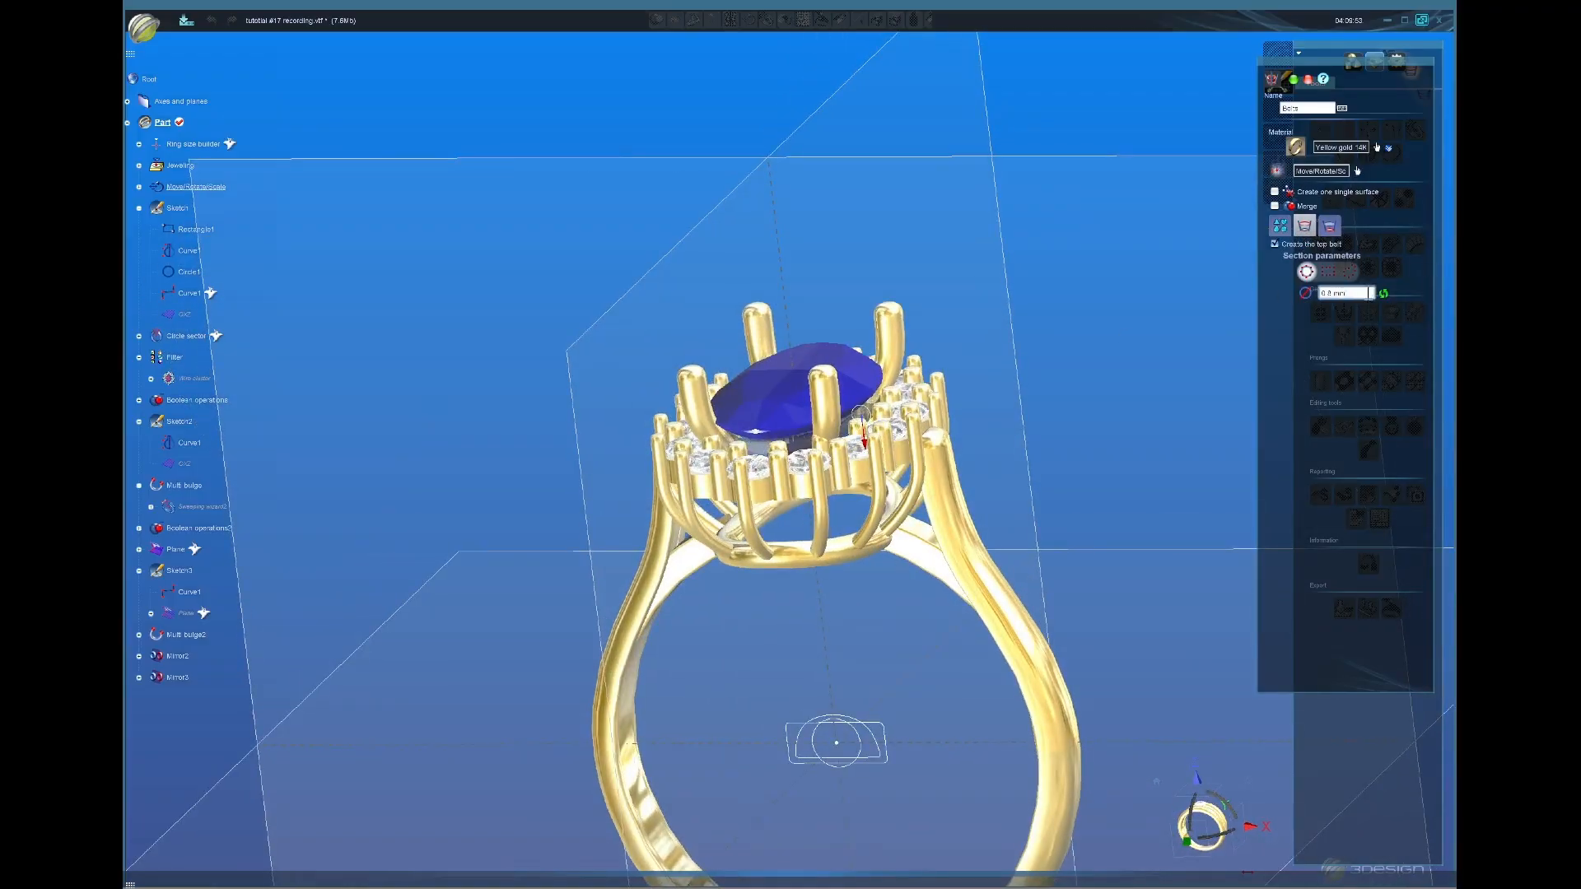
{"action": "right_click_drag", "start_coordinate": [815, 527], "coordinate": [1013, 593]}
{"action": "left_click", "coordinate": [1294, 80]}
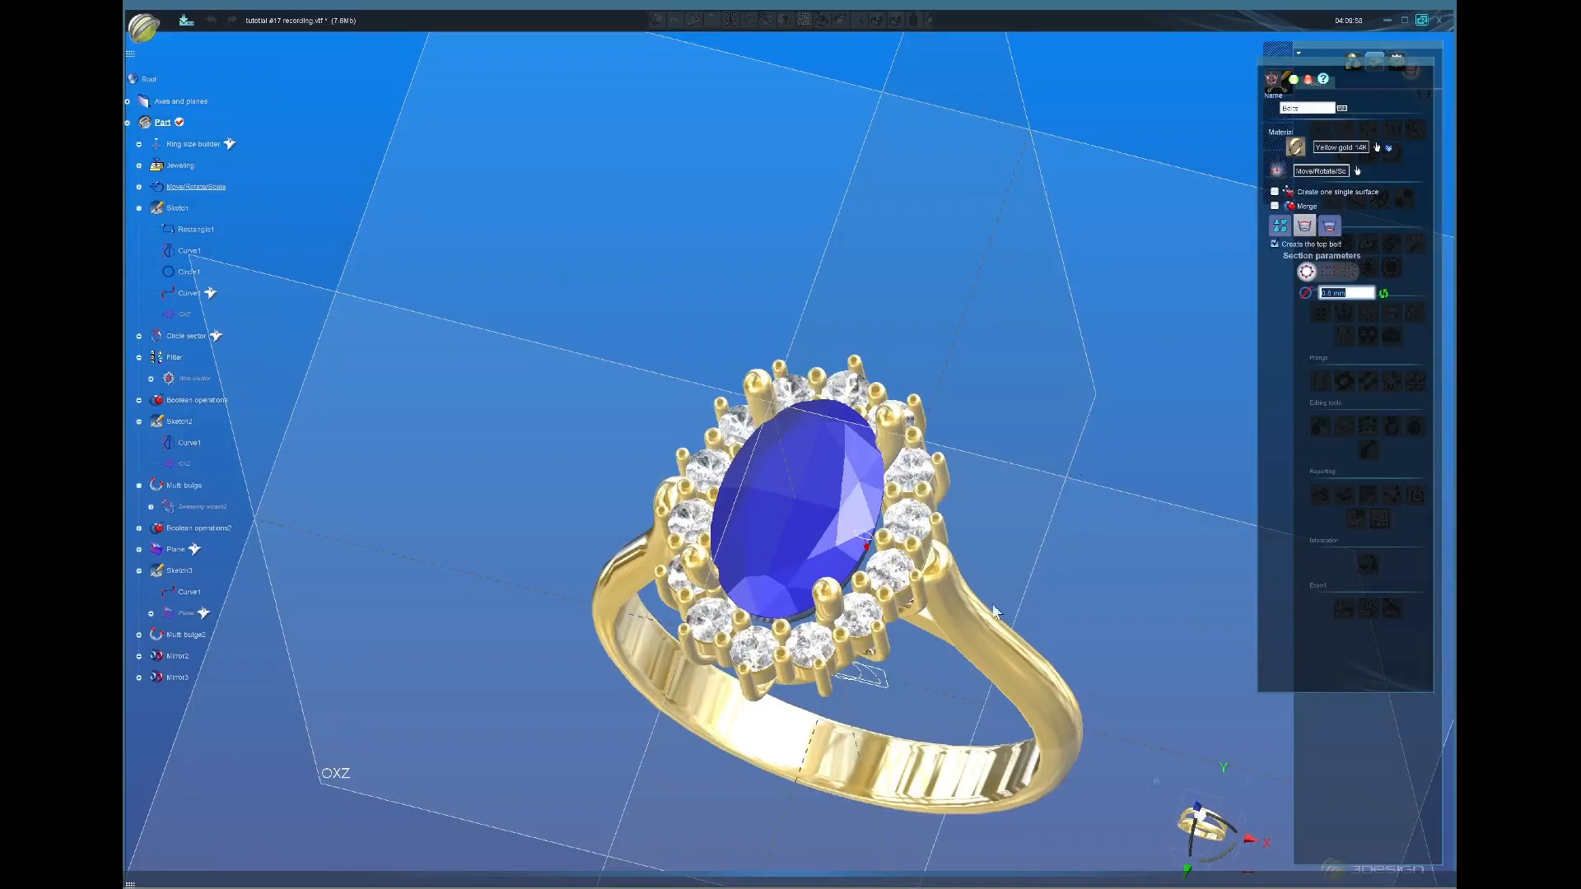
Step: Hide the stone, select the Belts rail, and open Move/Rotate/Scale
{"action": "middle_click", "coordinate": [853, 520]}
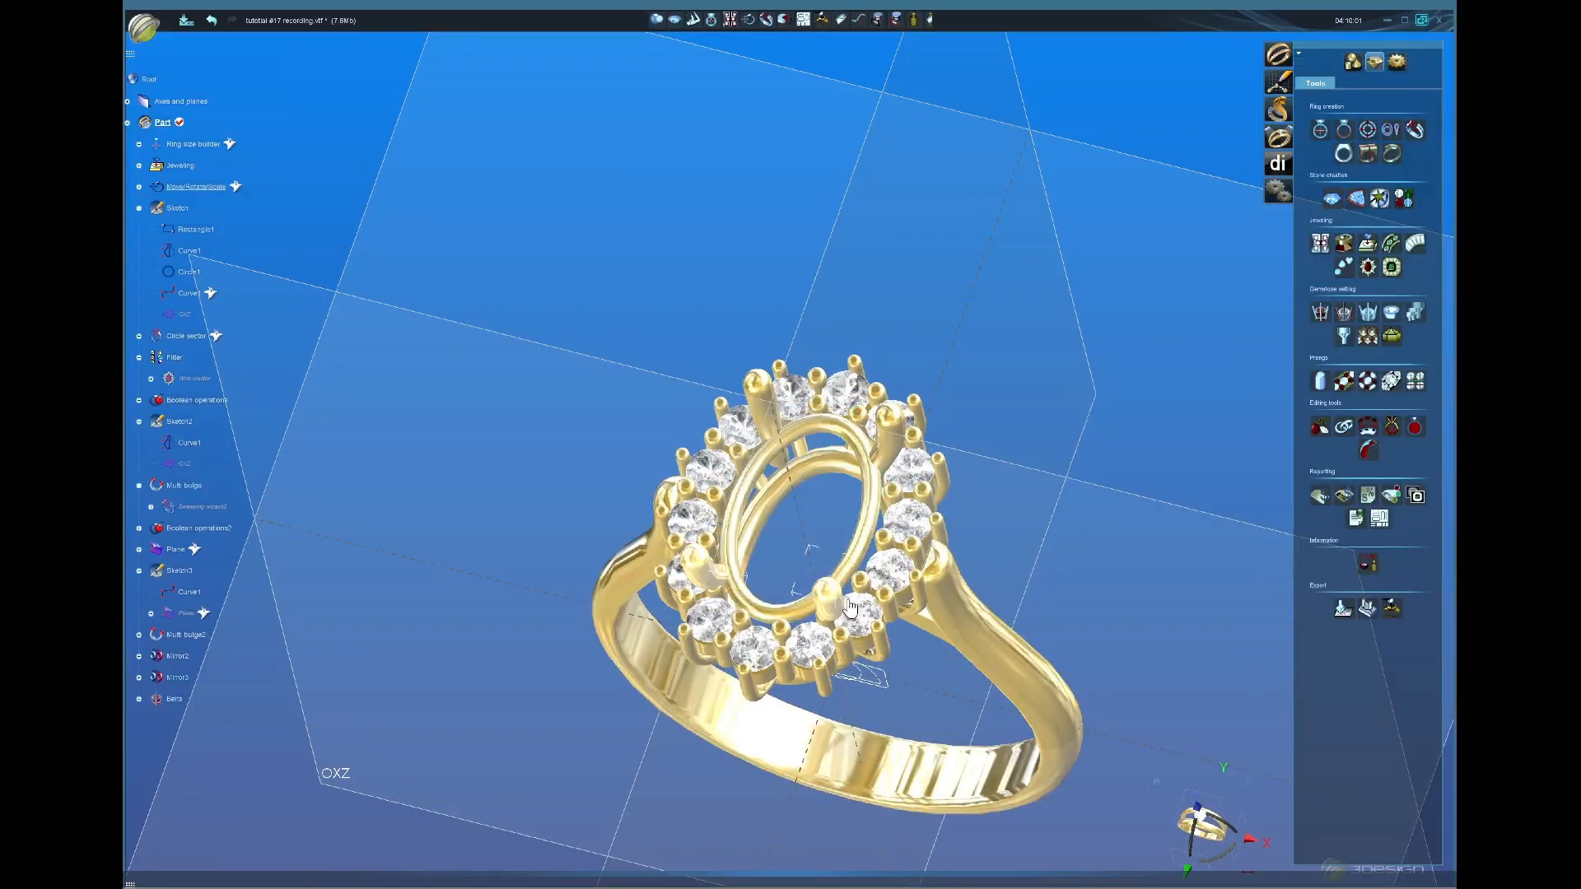
{"action": "right_click_drag", "start_coordinate": [815, 552], "coordinate": [906, 587]}
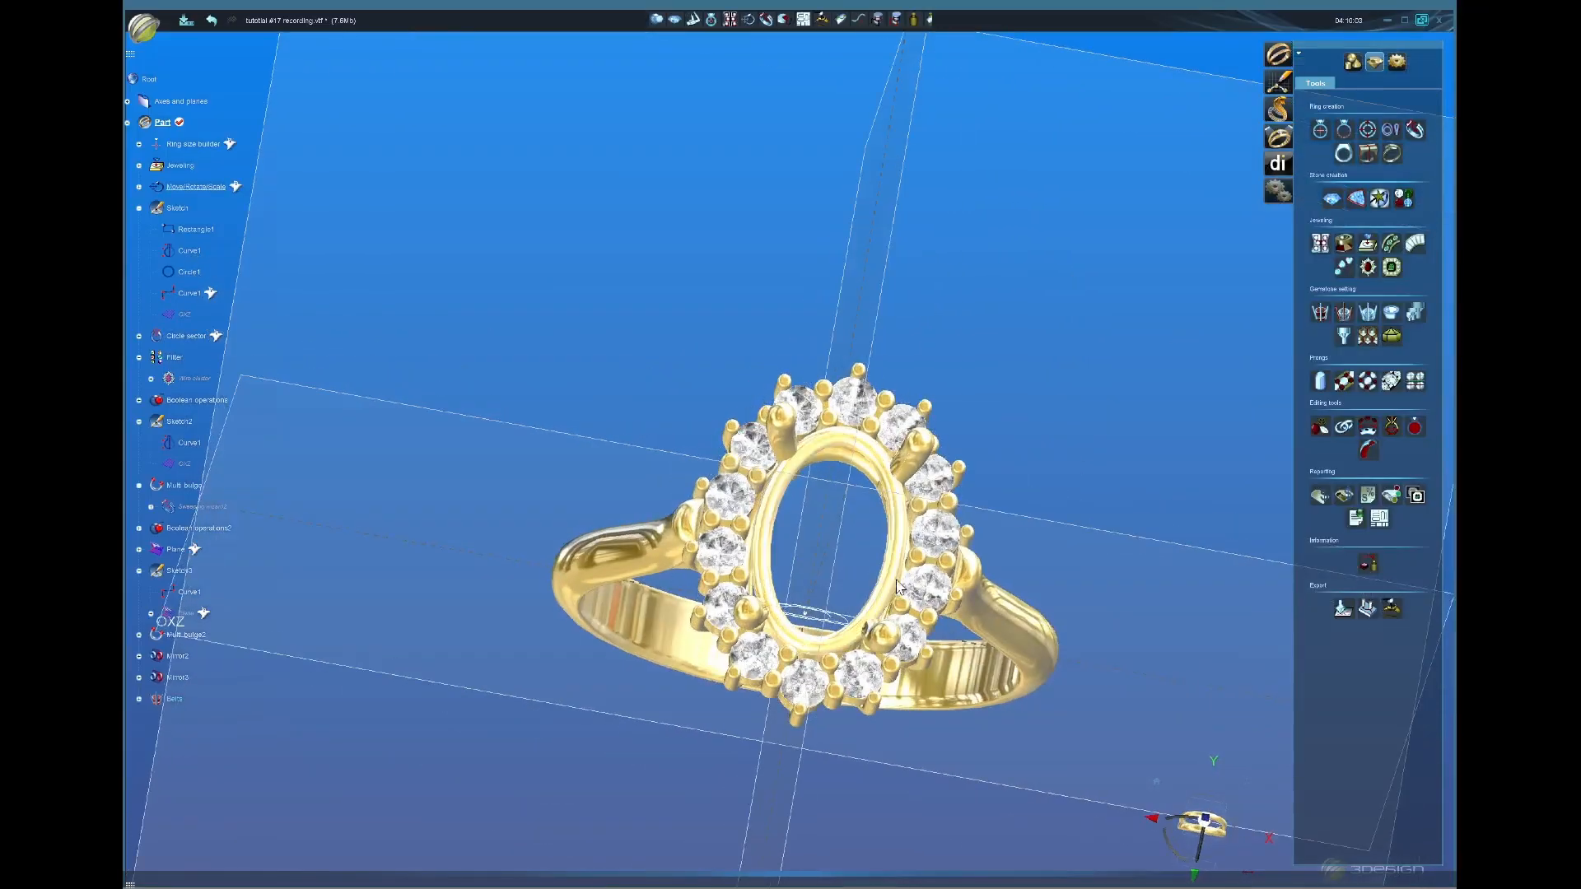
{"action": "left_click", "coordinate": [898, 586]}
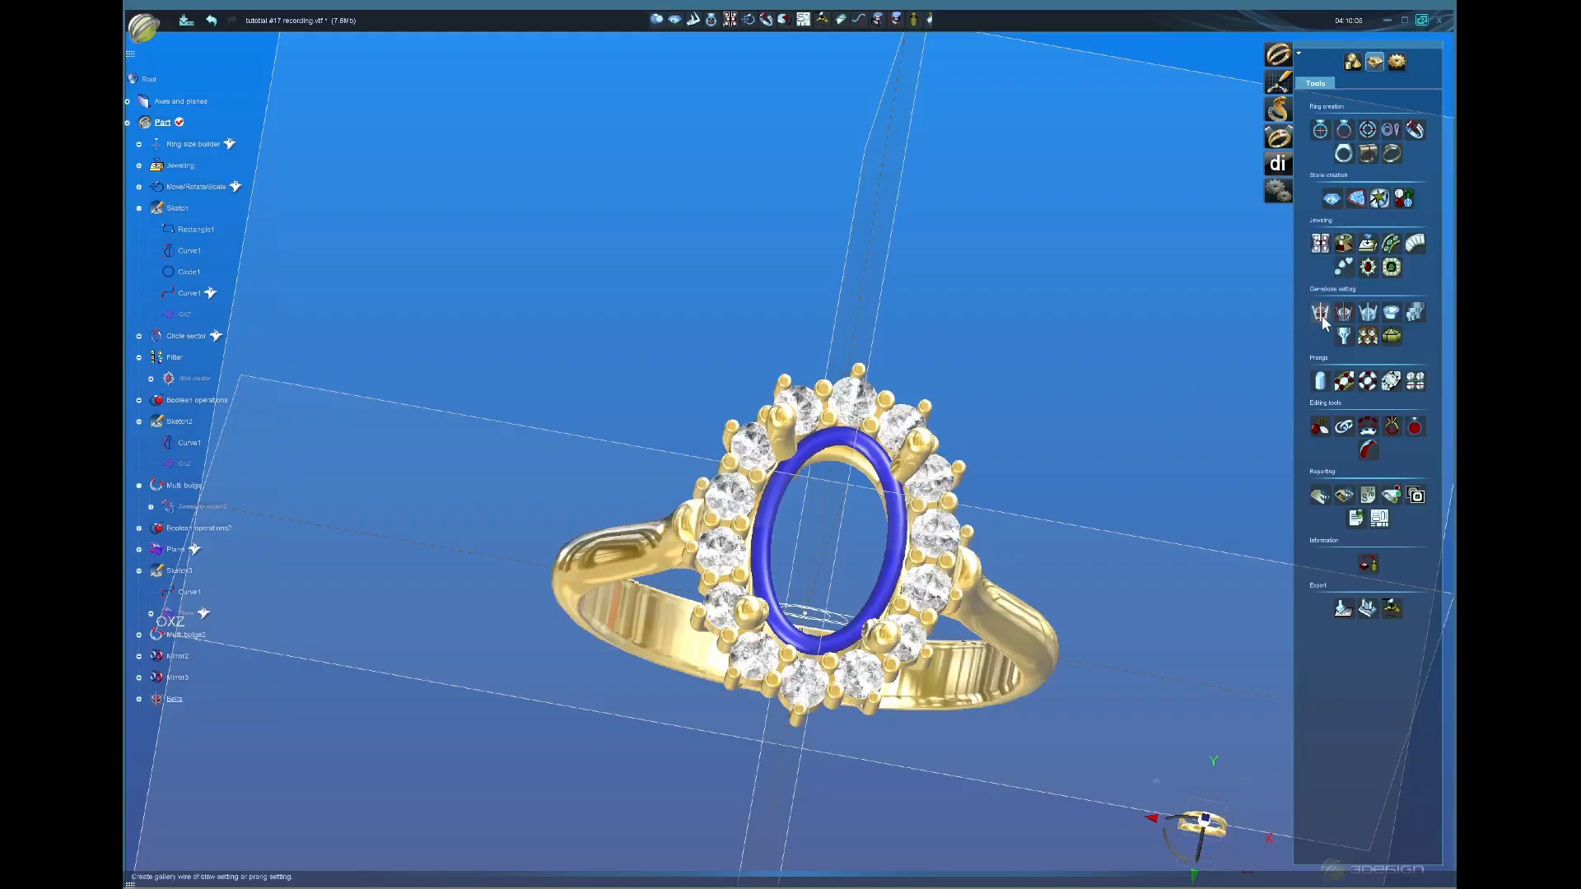
{"action": "left_click", "coordinate": [1353, 62]}
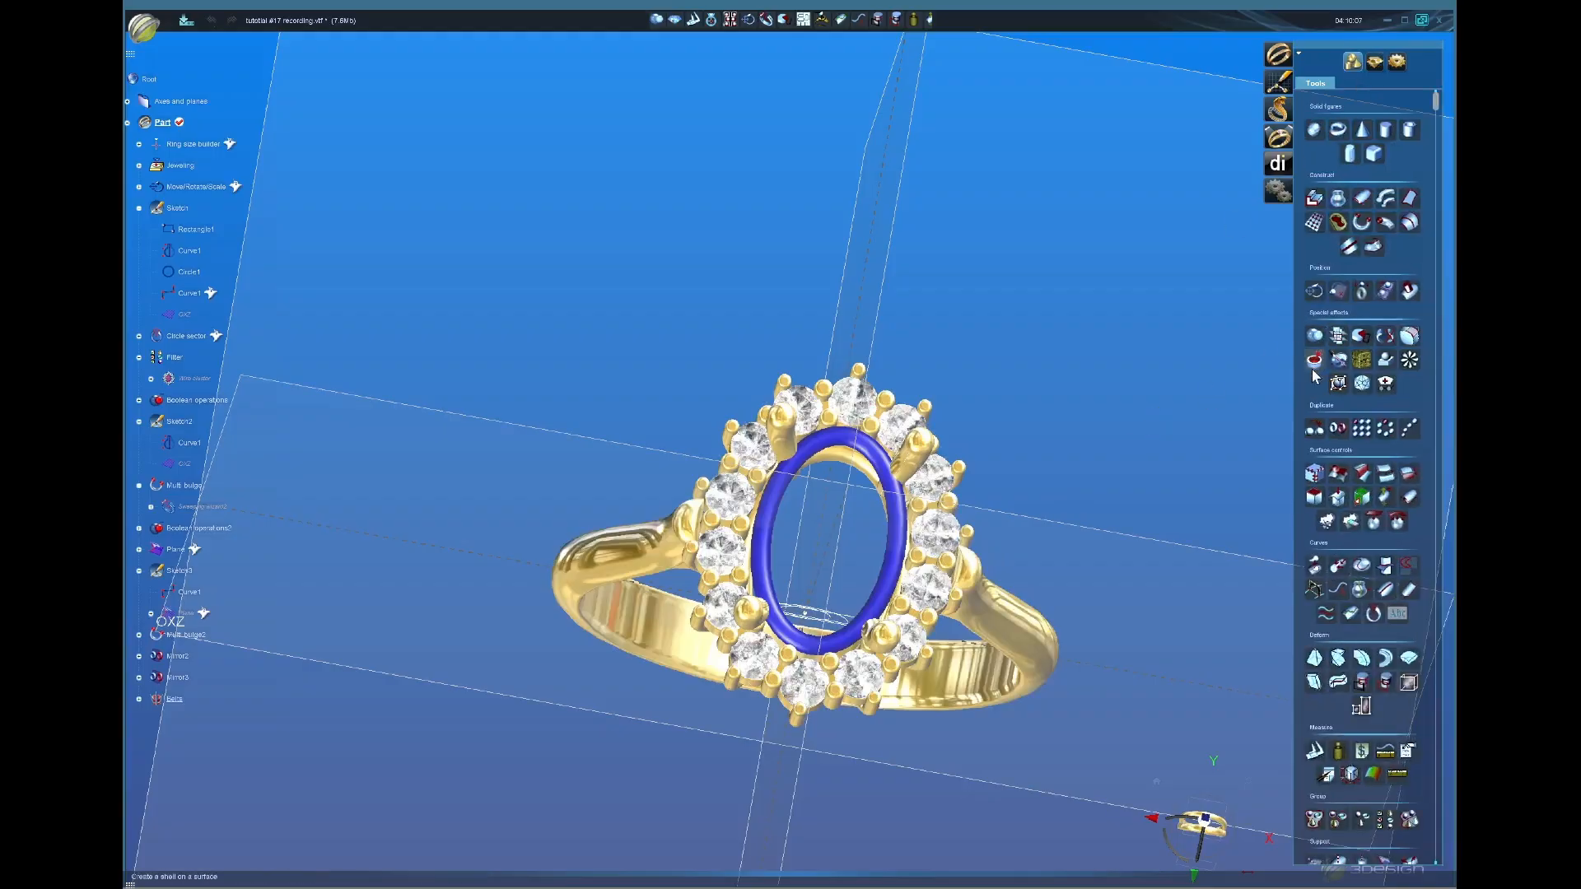
{"action": "left_click", "coordinate": [1315, 291]}
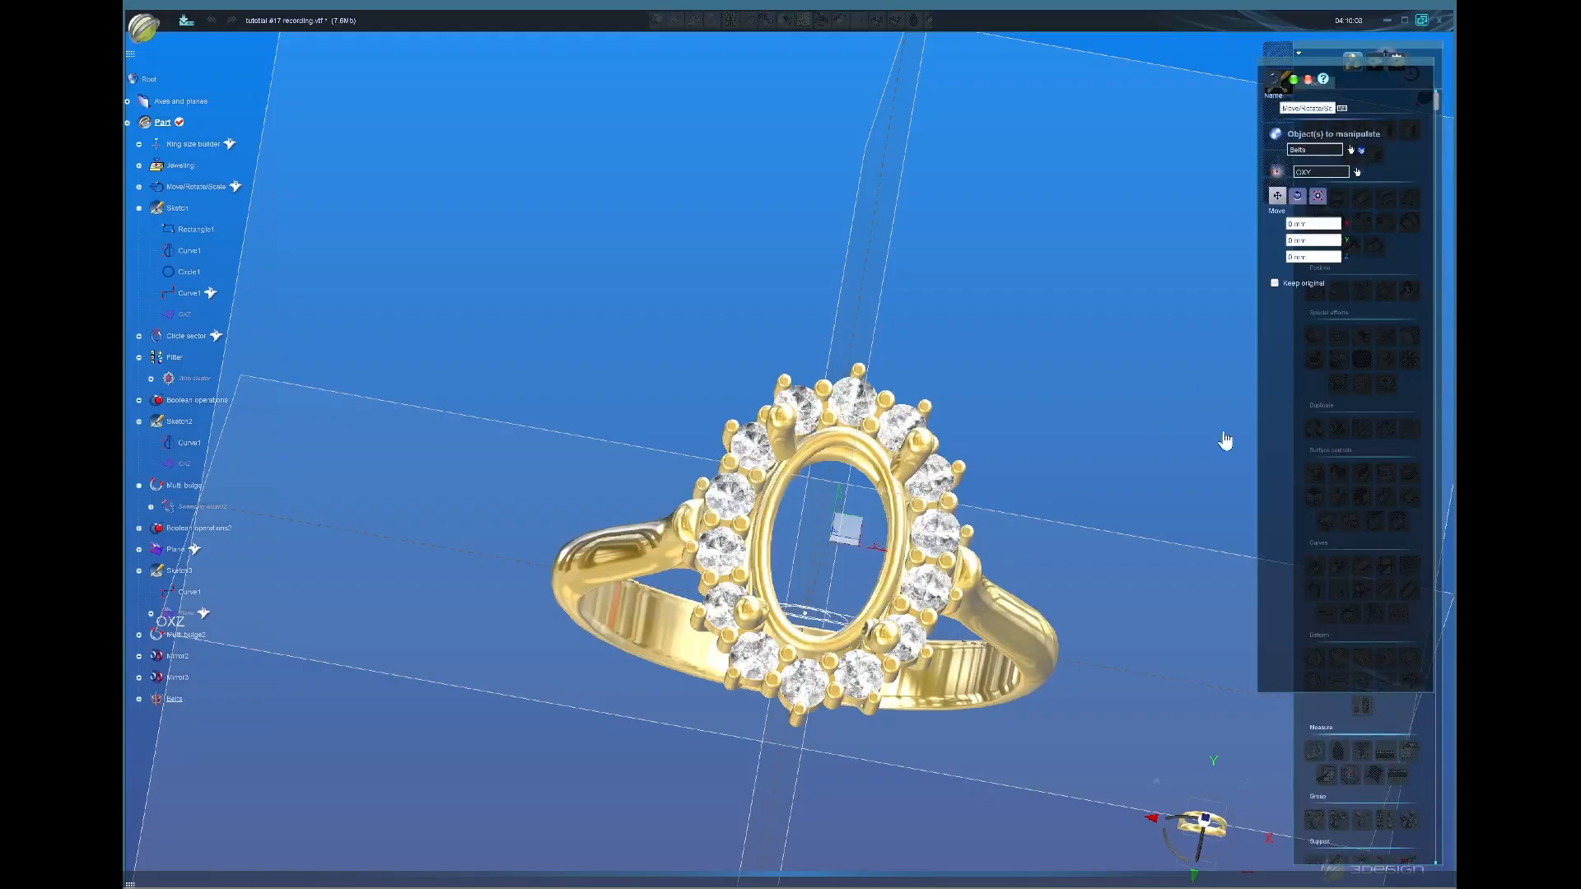
Step: Scale the rail uniformly to about 1.06 and lower it -0.94 mm in Z
{"action": "left_click", "coordinate": [1207, 818]}
{"action": "left_click", "coordinate": [1317, 195]}
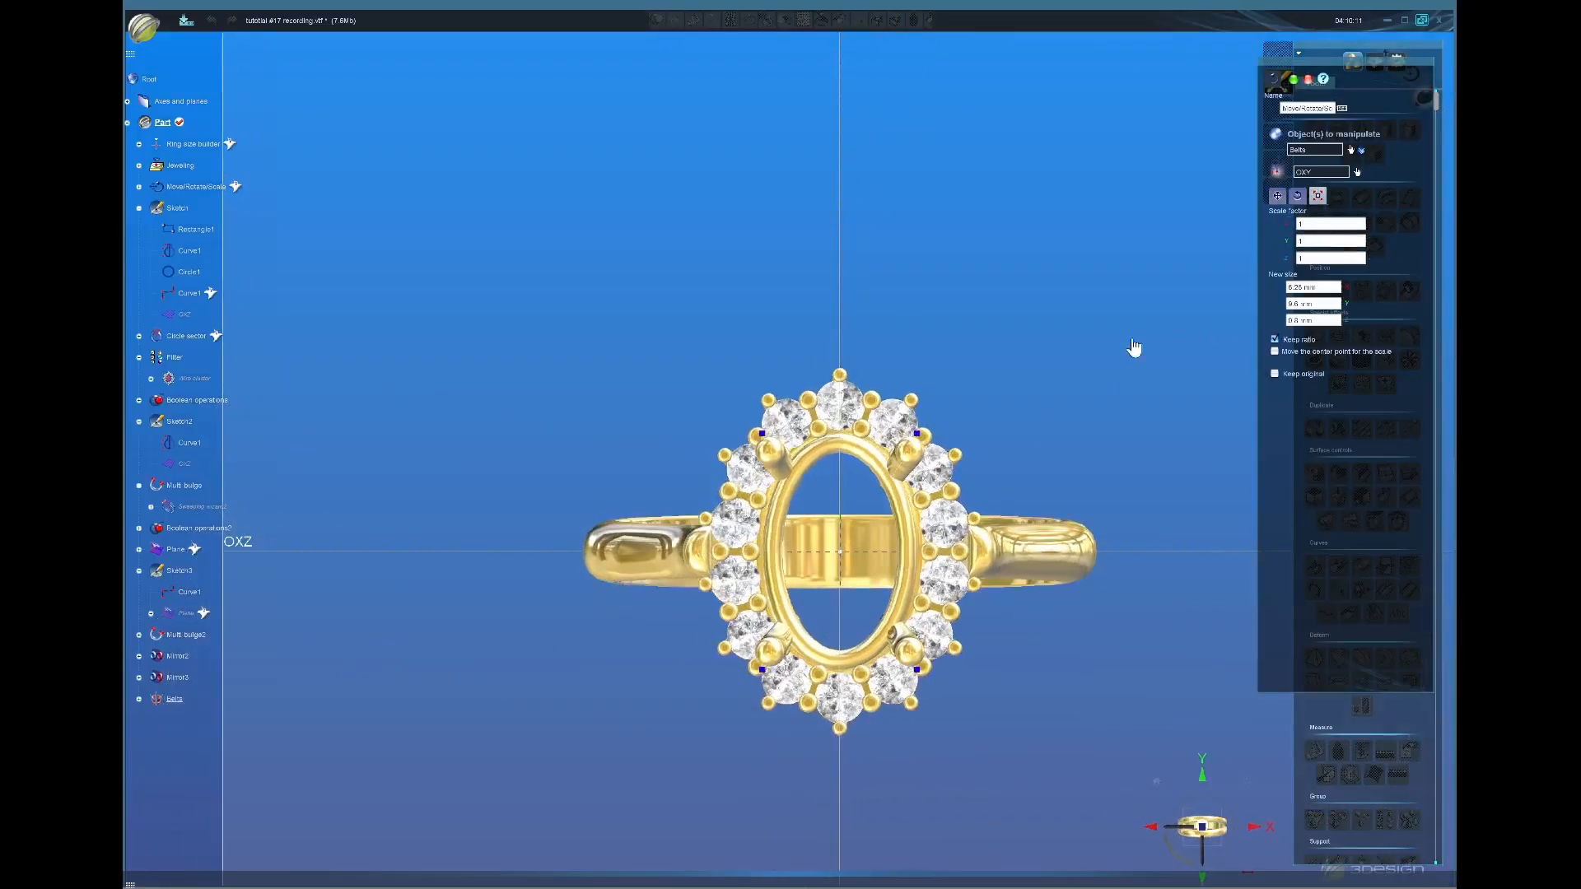
{"action": "left_click_drag", "start_coordinate": [926, 440], "coordinate": [926, 426]}
{"action": "middle_click_drag", "start_coordinate": [1194, 445], "coordinate": [1237, 207]}
{"action": "left_click", "coordinate": [1277, 195]}
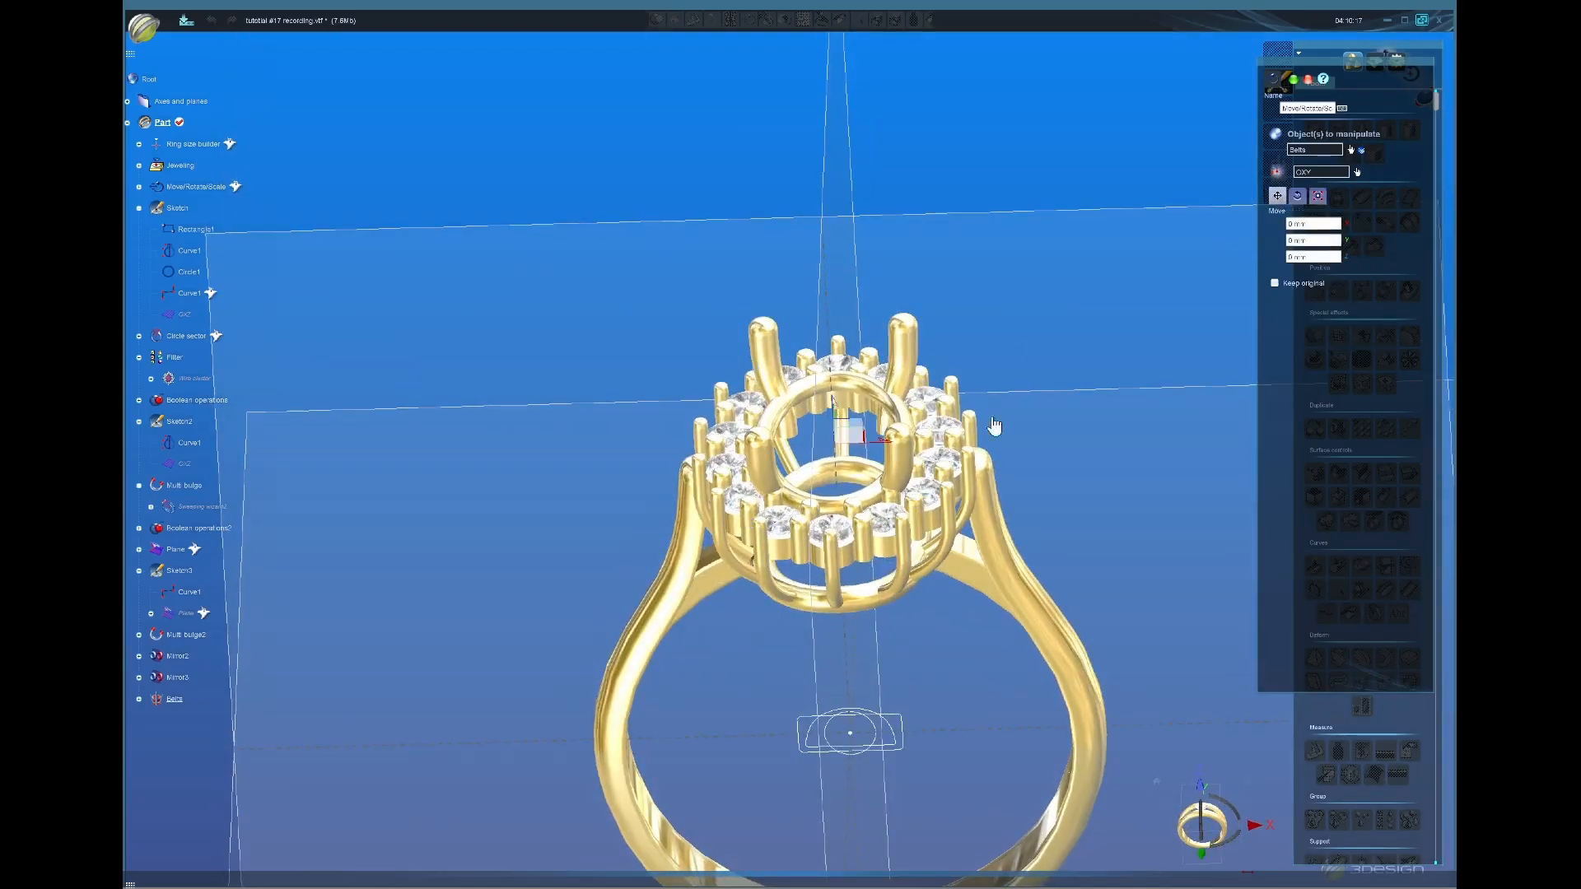
{"action": "left_click_drag", "start_coordinate": [834, 405], "coordinate": [829, 428]}
{"action": "middle_click_drag", "start_coordinate": [848, 509], "coordinate": [832, 768]}
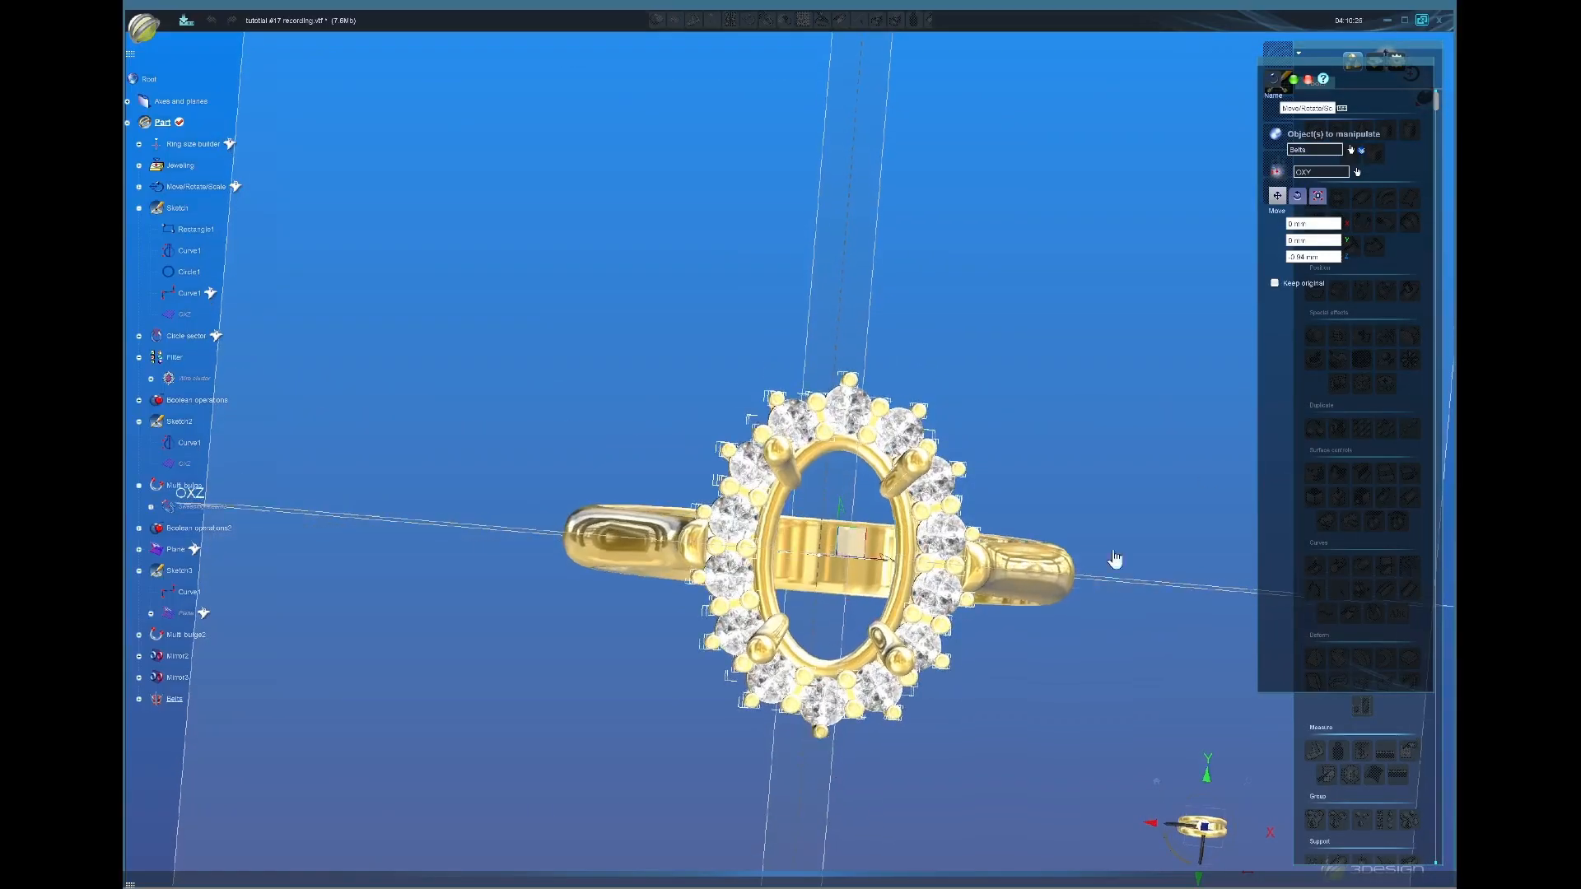
Step: Turn off Keep ratio and stretch the rail to 6.91 mm in X and 9.91 mm in Y
{"action": "left_click", "coordinate": [1318, 196]}
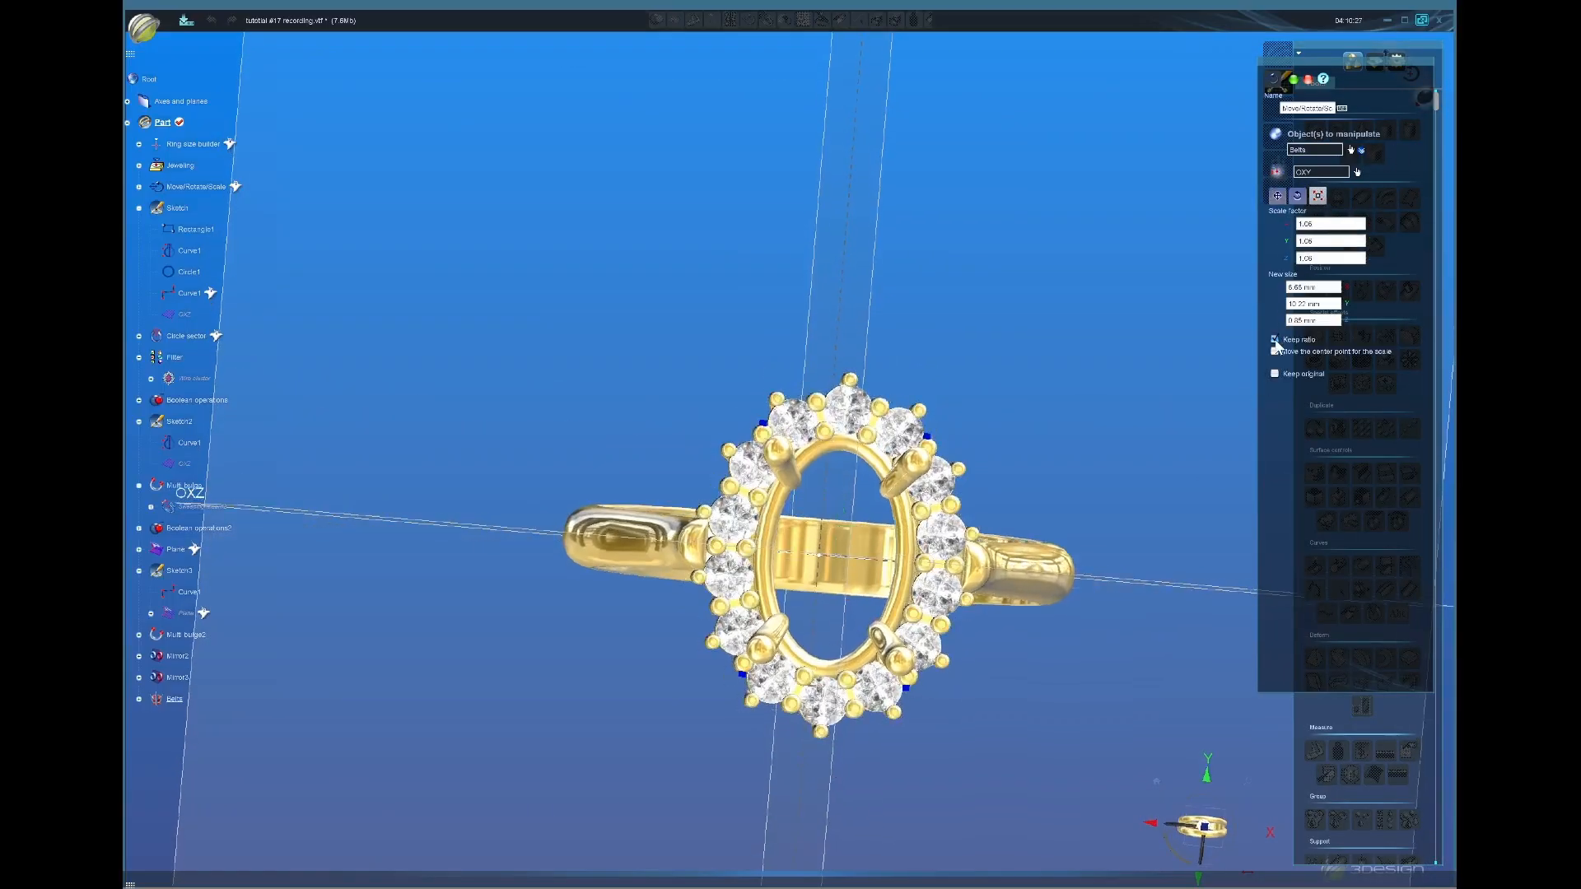
{"action": "left_click", "coordinate": [1275, 339]}
{"action": "left_click_drag", "start_coordinate": [848, 410], "coordinate": [849, 423]}
{"action": "middle_click_drag", "start_coordinate": [849, 423], "coordinate": [833, 456]}
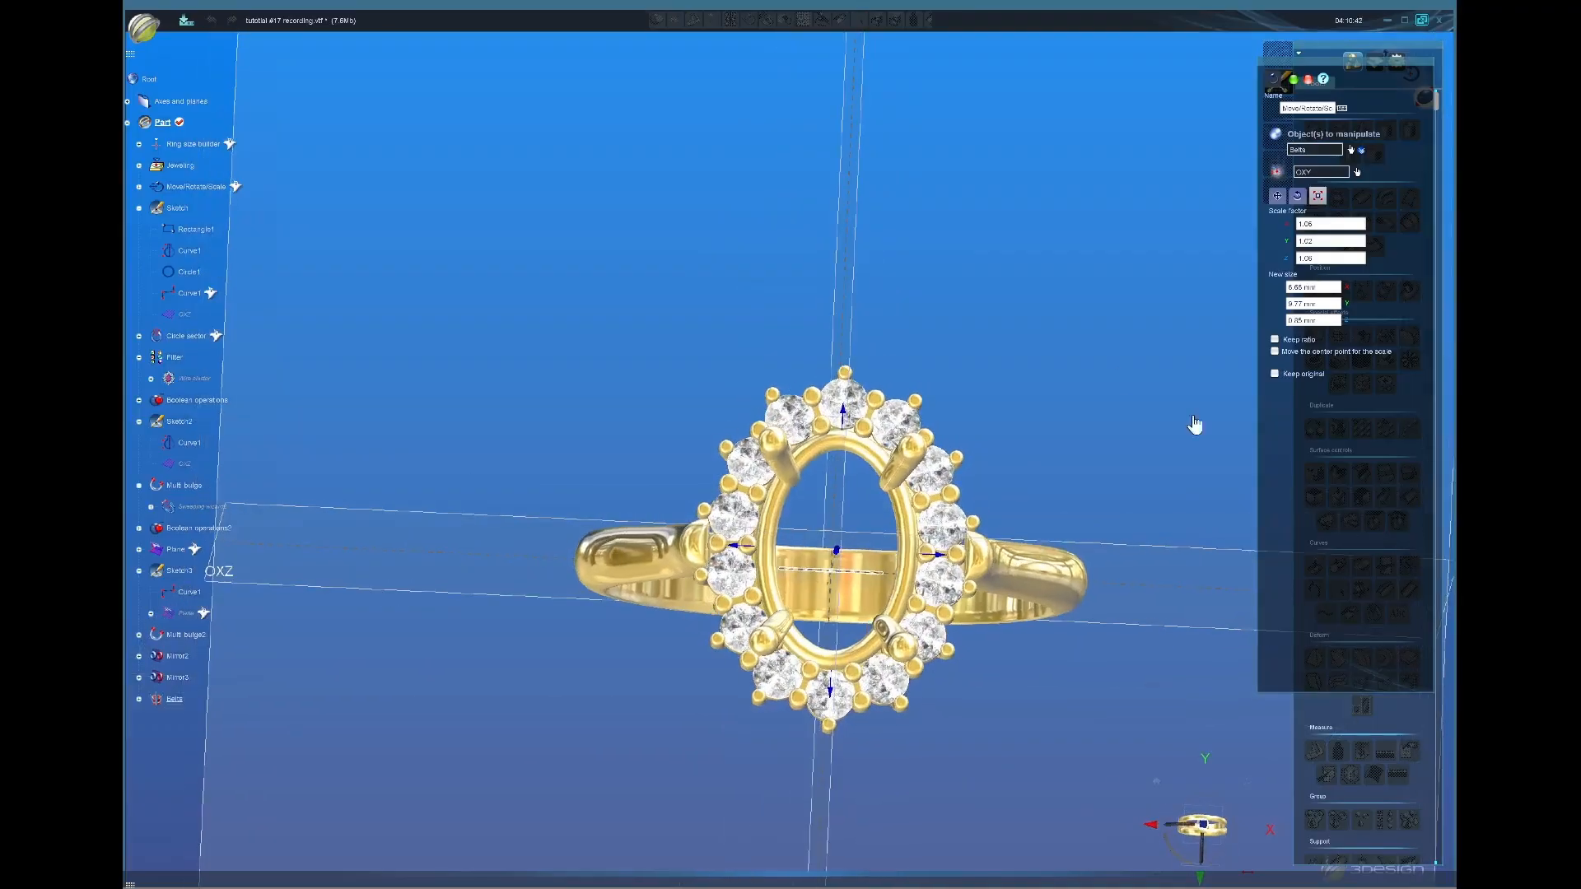
{"action": "left_click_drag", "start_coordinate": [939, 553], "coordinate": [942, 555]}
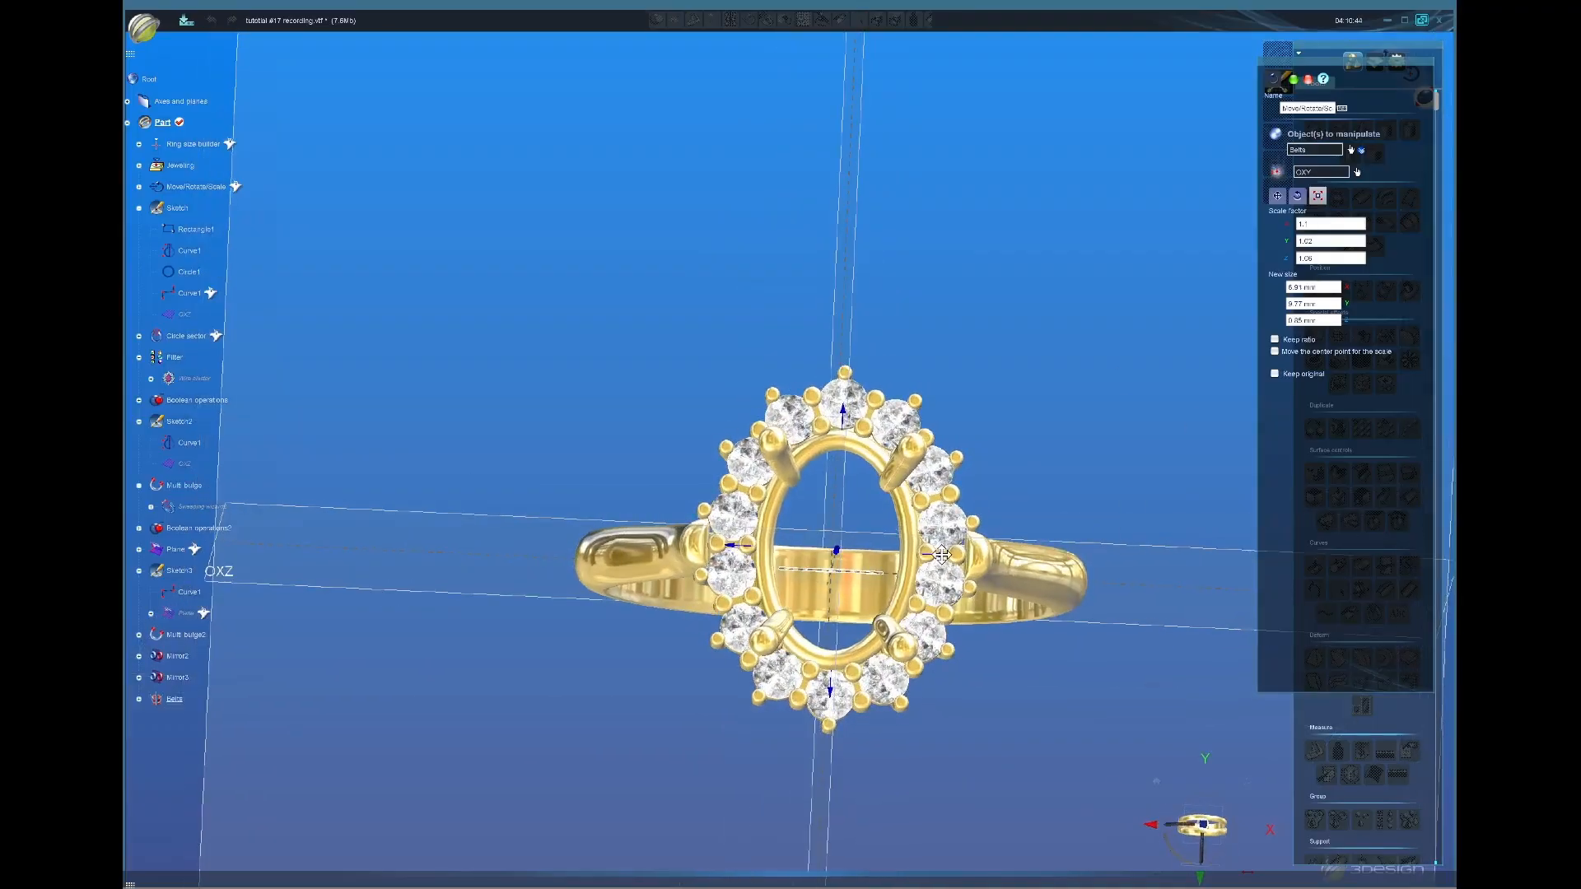
{"action": "left_click_drag", "start_coordinate": [842, 411], "coordinate": [839, 407]}
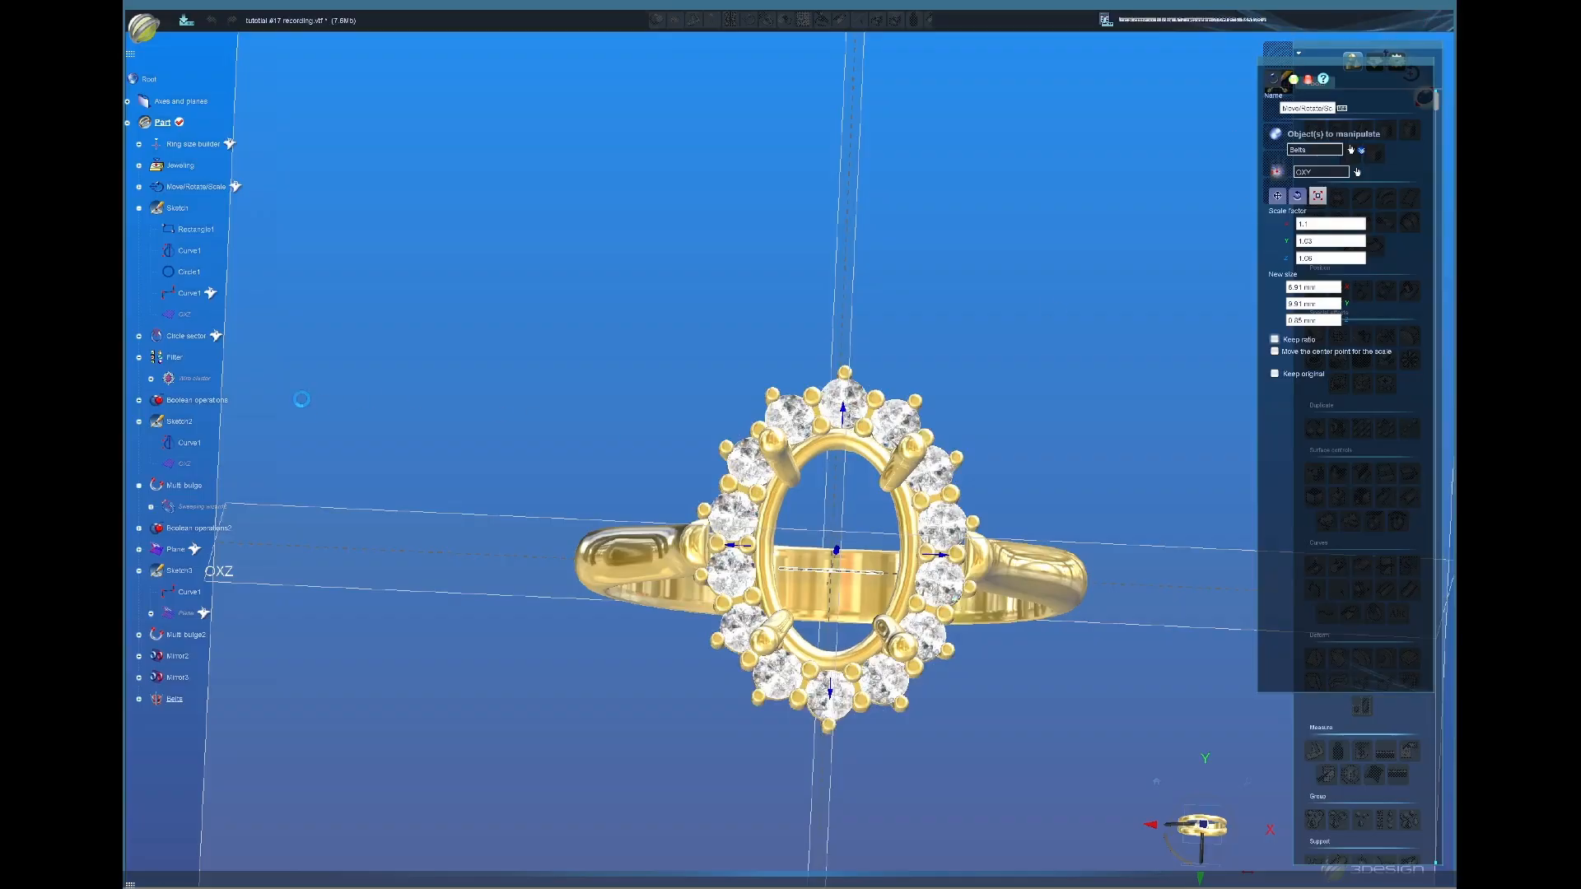
{"action": "middle_click", "coordinate": [198, 189]}
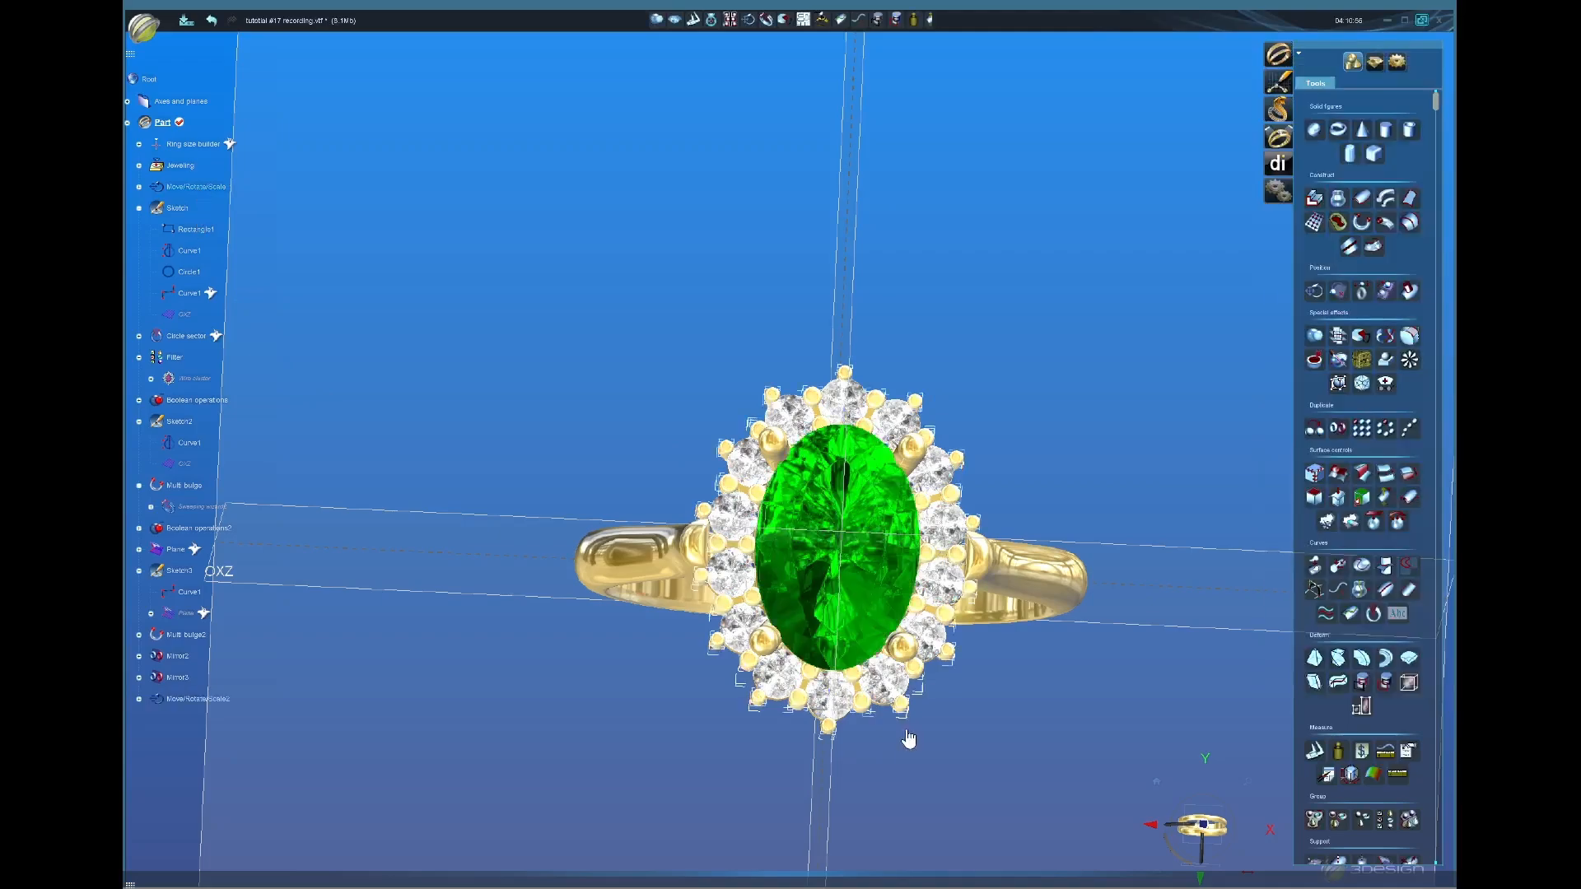
Step: Look down on the ring to check the scaled rail, then select the head and gallery basket
{"action": "middle_click_drag", "start_coordinate": [911, 734], "coordinate": [838, 541]}
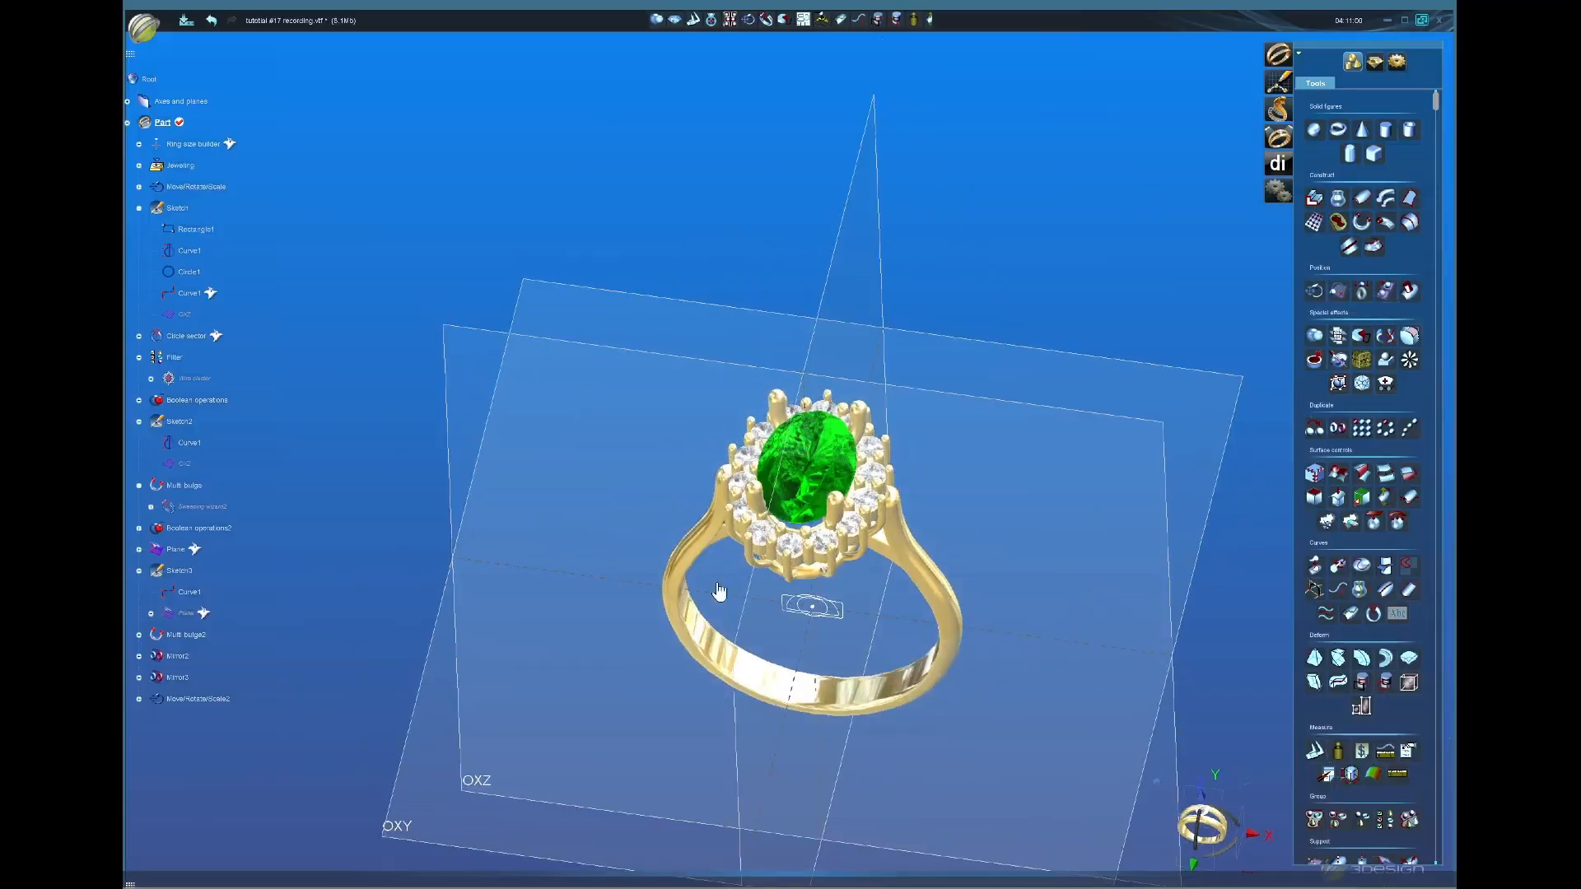
{"action": "middle_click_drag", "start_coordinate": [719, 591], "coordinate": [788, 599]}
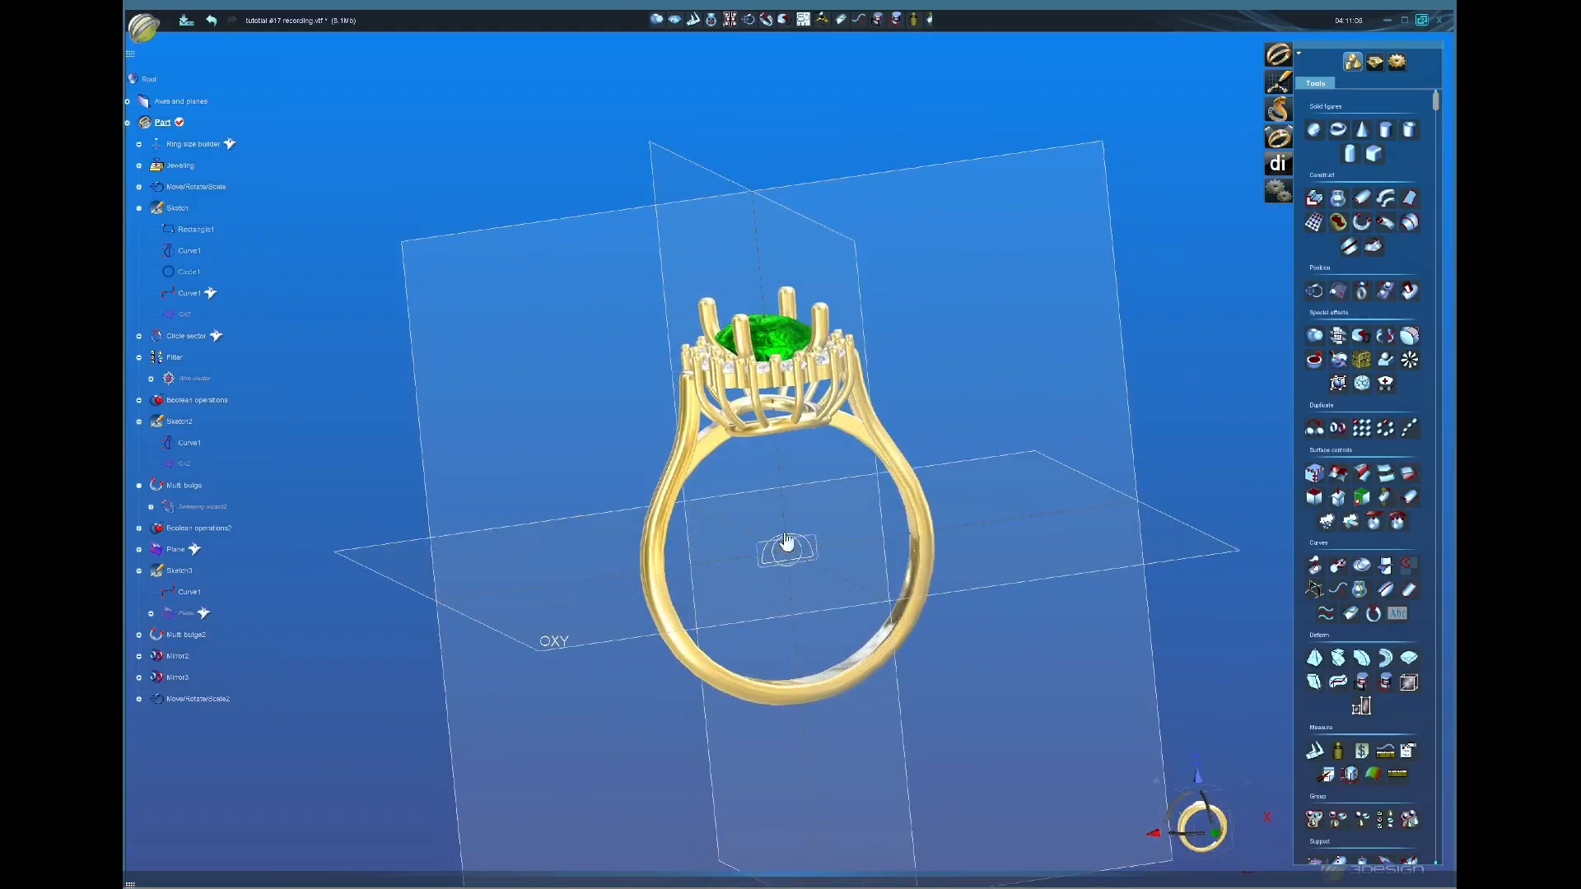
{"action": "middle_click_drag", "start_coordinate": [787, 542], "coordinate": [763, 639]}
{"action": "scroll", "coordinate": [796, 477], "scroll_direction": "up", "scroll_amount": 3}
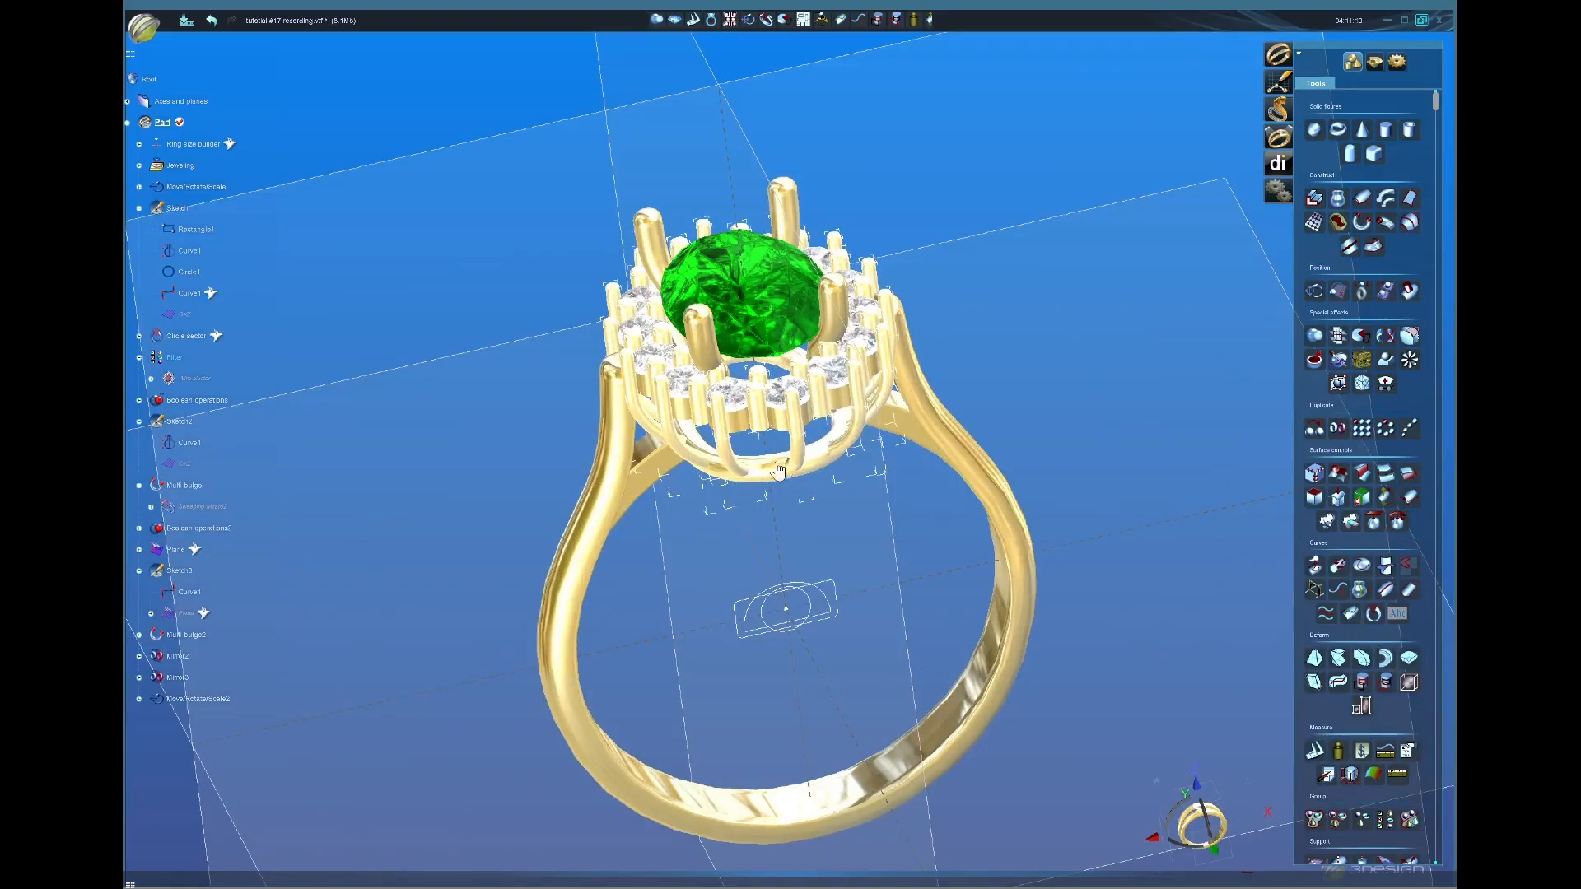
{"action": "left_click", "coordinate": [793, 466]}
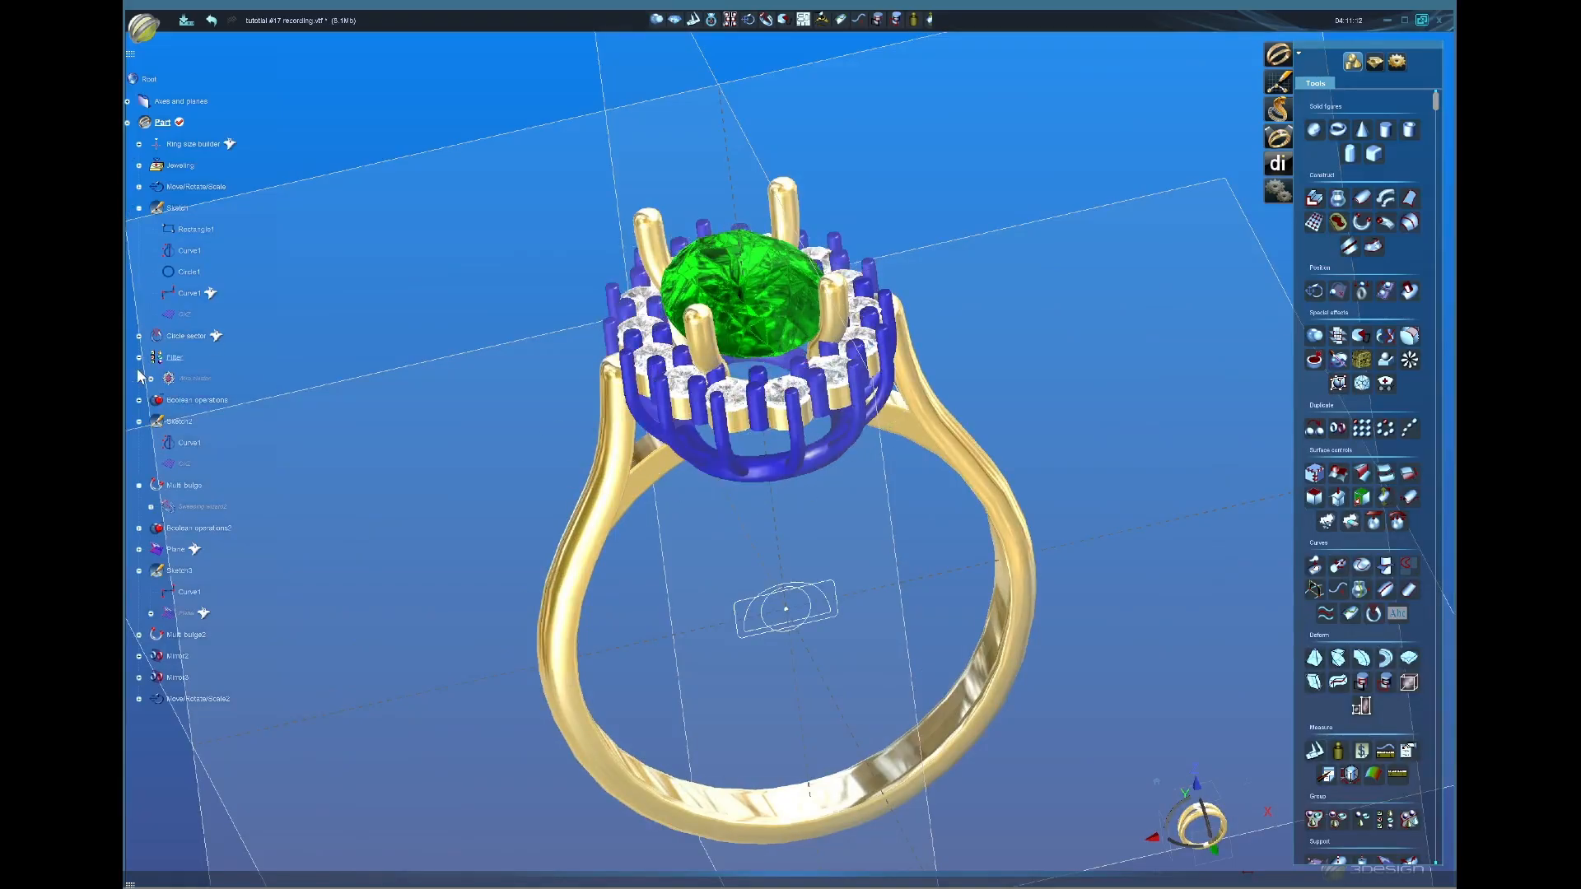
Step: In the wire cluster's claws and wire settings, change the wire diameter to 0.8 mm
{"action": "left_click", "coordinate": [190, 379]}
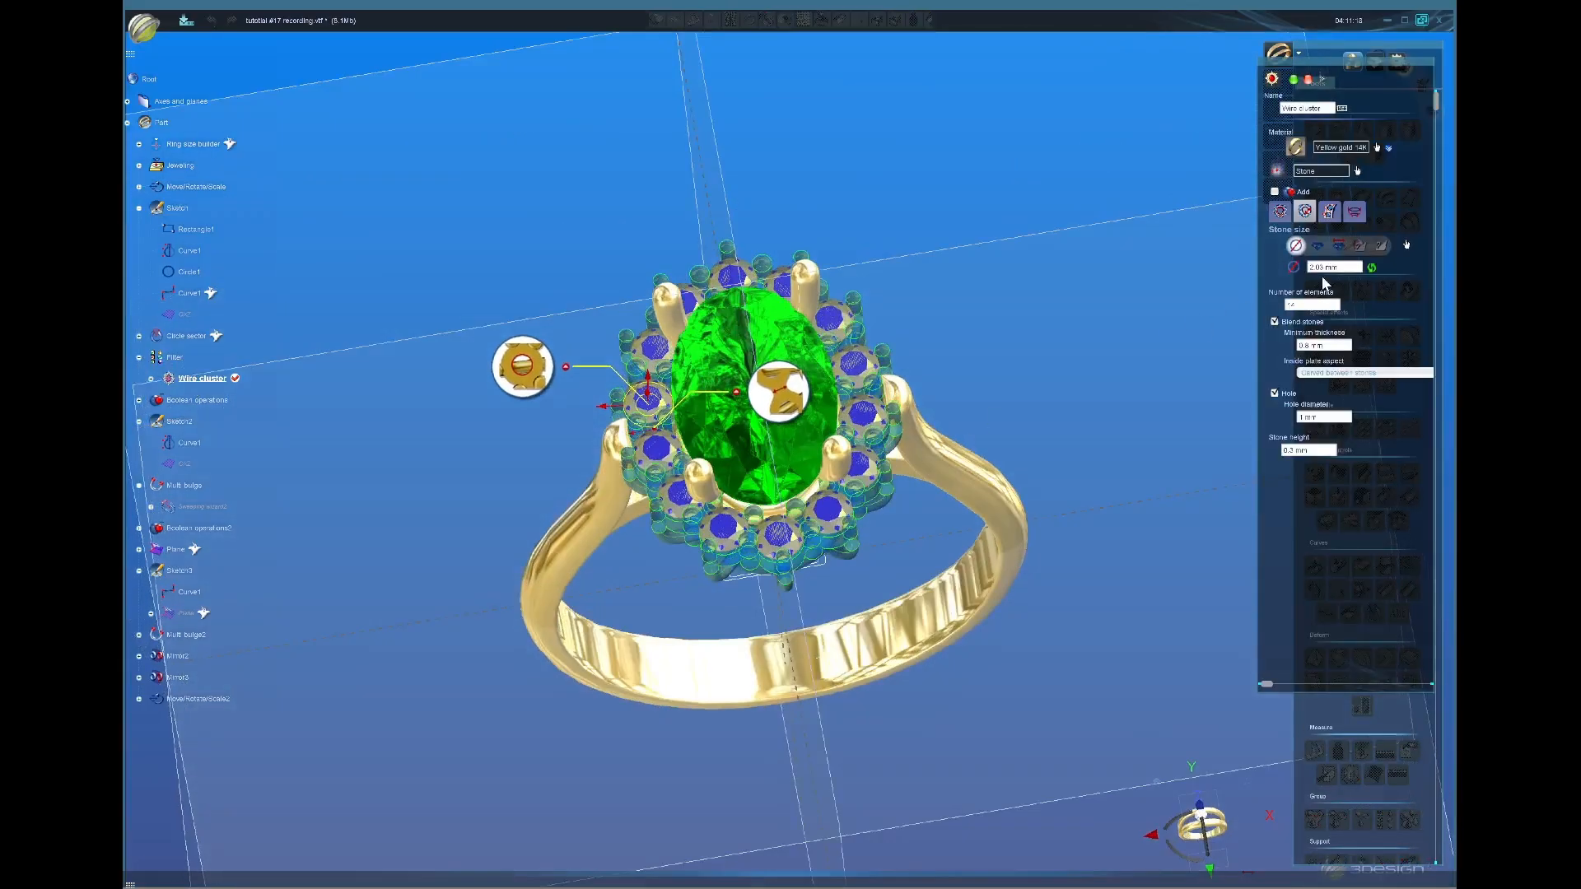
{"action": "left_click", "coordinate": [1354, 212]}
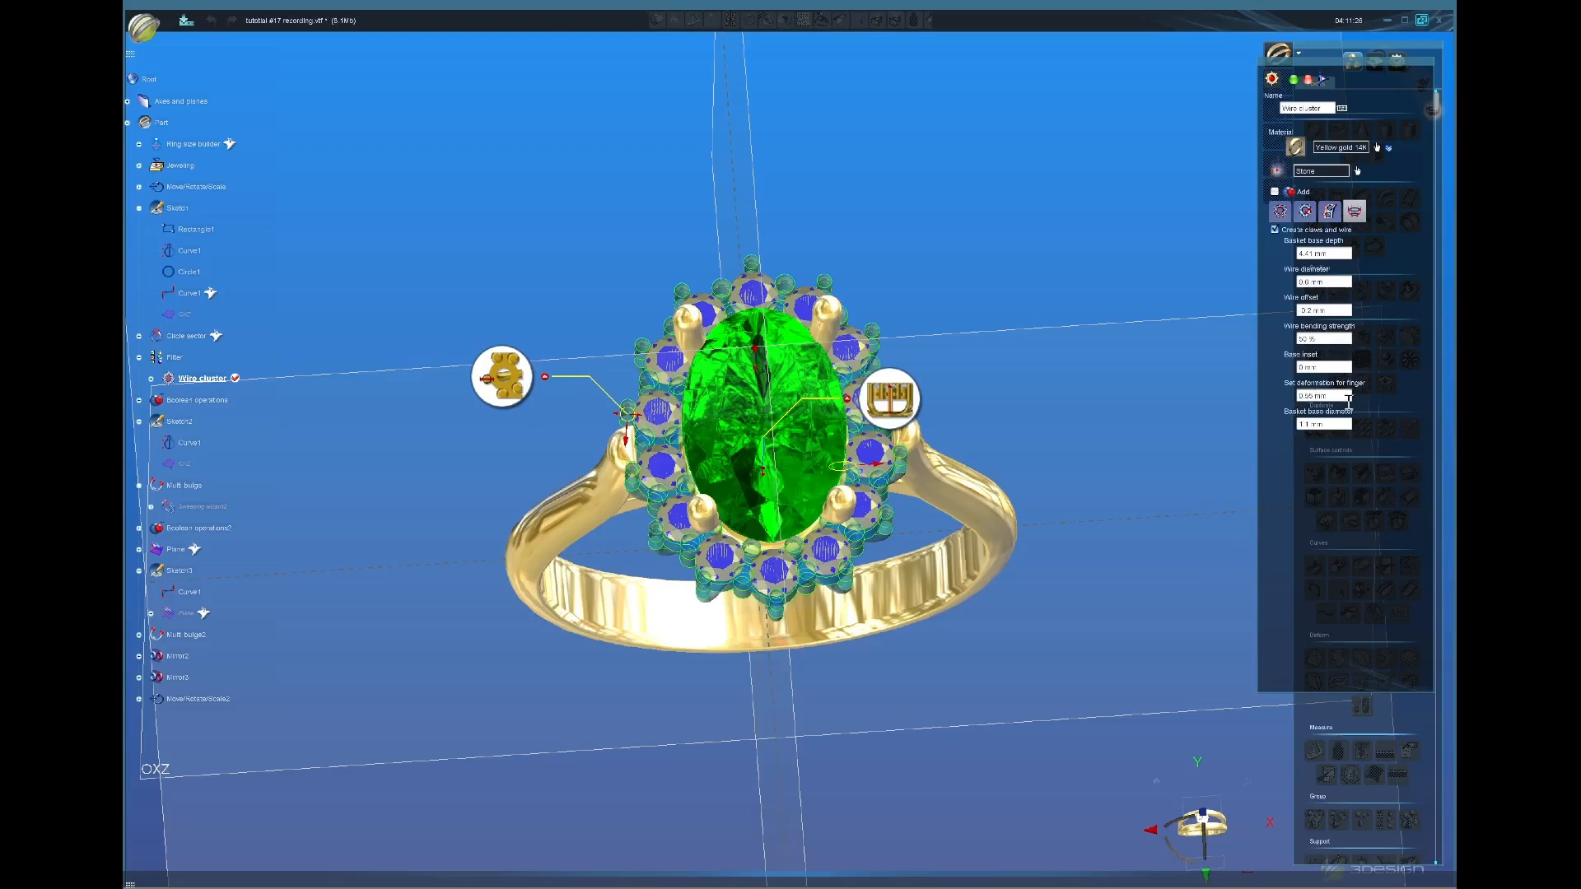
{"action": "left_click", "coordinate": [1342, 282]}
{"action": "scroll", "coordinate": [1337, 282], "scroll_direction": "up", "scroll_amount": 1}
{"action": "scroll", "coordinate": [1335, 285], "scroll_direction": "up", "scroll_amount": 1}
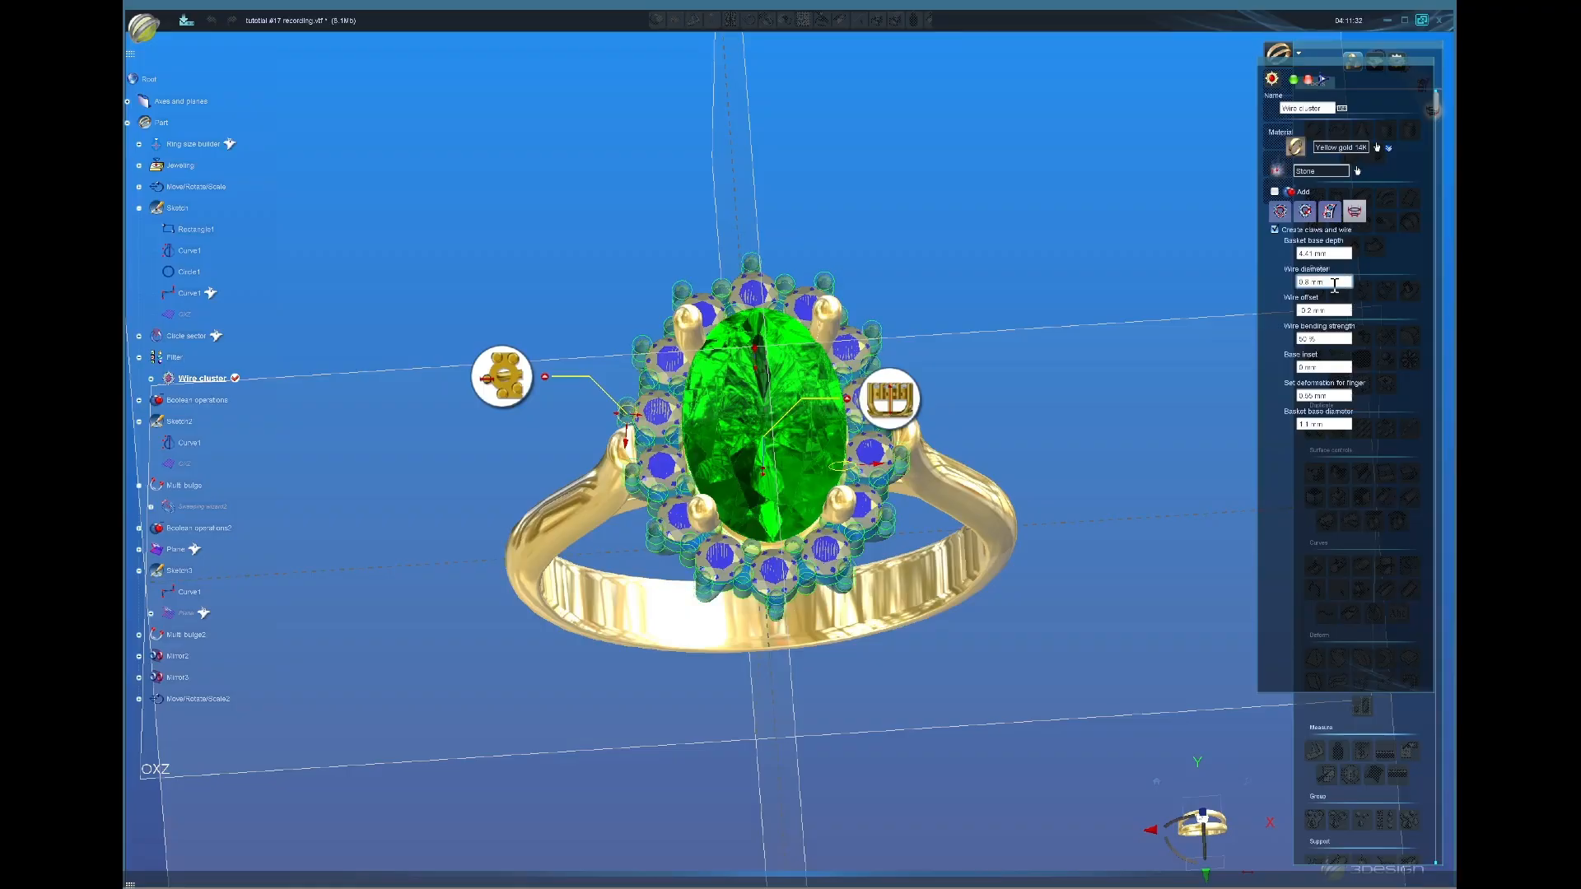
{"action": "scroll", "coordinate": [1334, 284], "scroll_direction": "up", "scroll_amount": 2}
{"action": "scroll", "coordinate": [1335, 284], "scroll_direction": "down", "scroll_amount": 1}
{"action": "scroll", "coordinate": [1335, 284], "scroll_direction": "down", "scroll_amount": 1}
{"action": "middle_click_drag", "start_coordinate": [706, 716], "coordinate": [809, 595]}
Step: Apply the 0.8 mm wire cluster and inspect the rebuilt gold basket from a near-front view
{"action": "left_click", "coordinate": [1294, 81]}
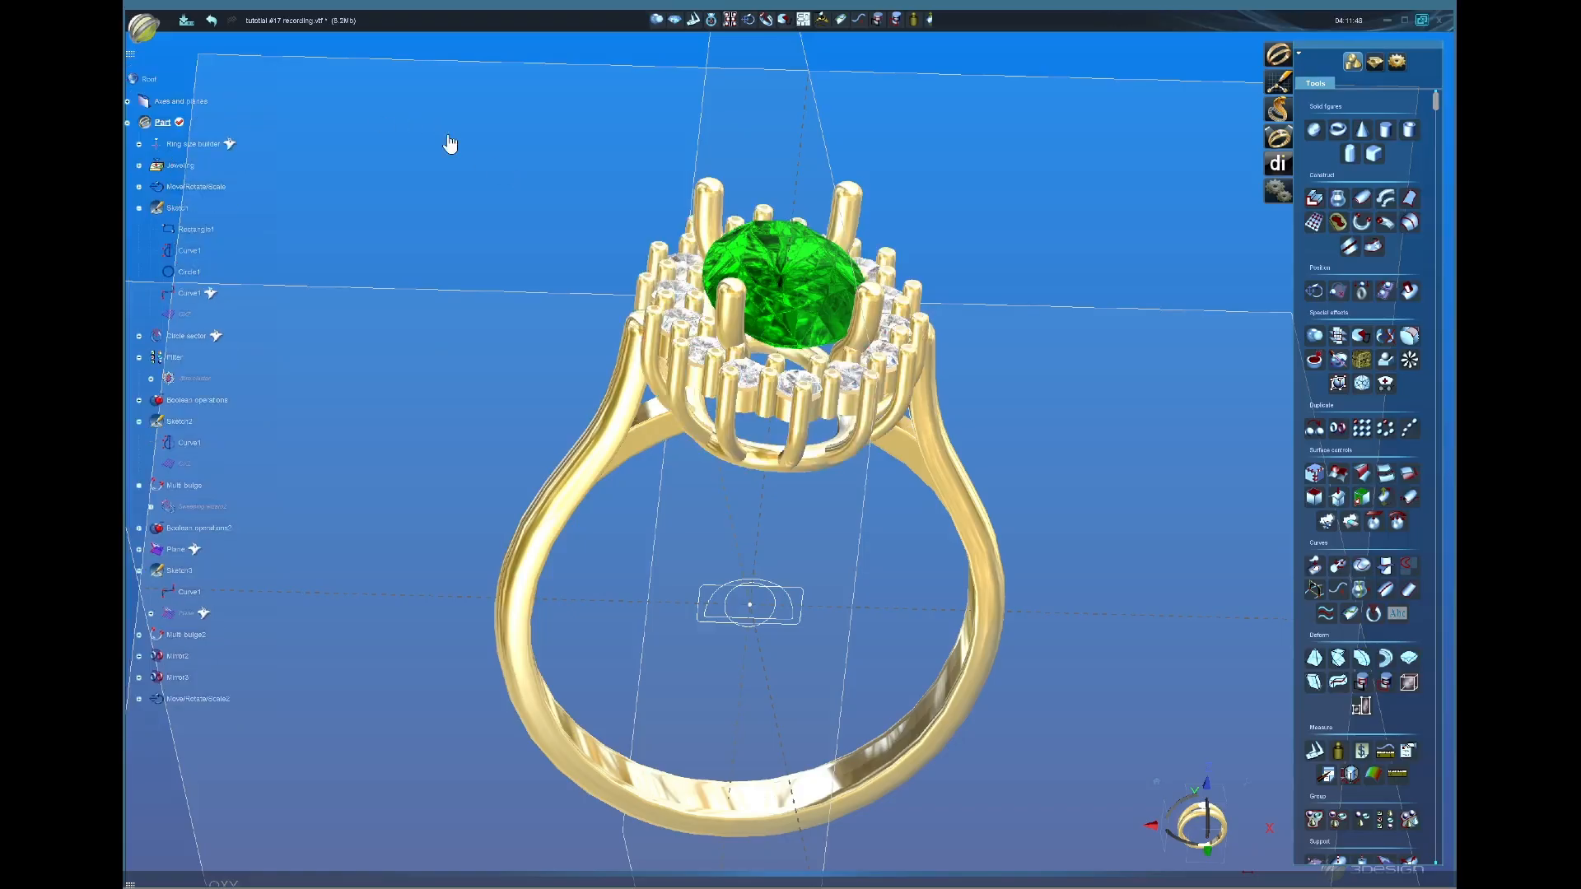
{"action": "middle_click_drag", "start_coordinate": [796, 432], "coordinate": [680, 371]}
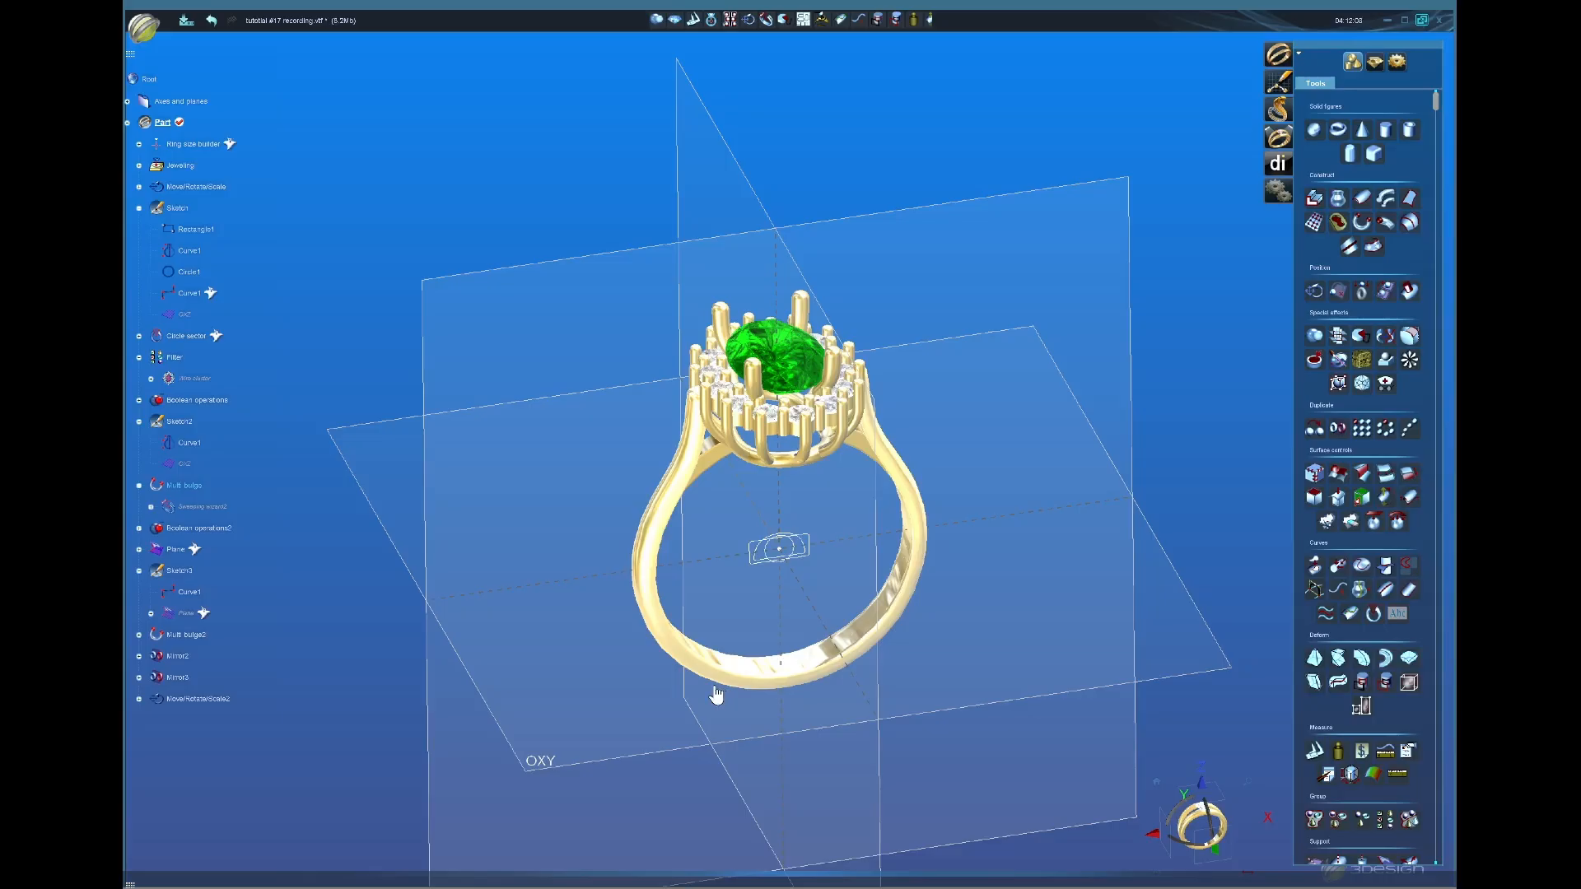
{"action": "middle_click_drag", "start_coordinate": [805, 654], "coordinate": [781, 492]}
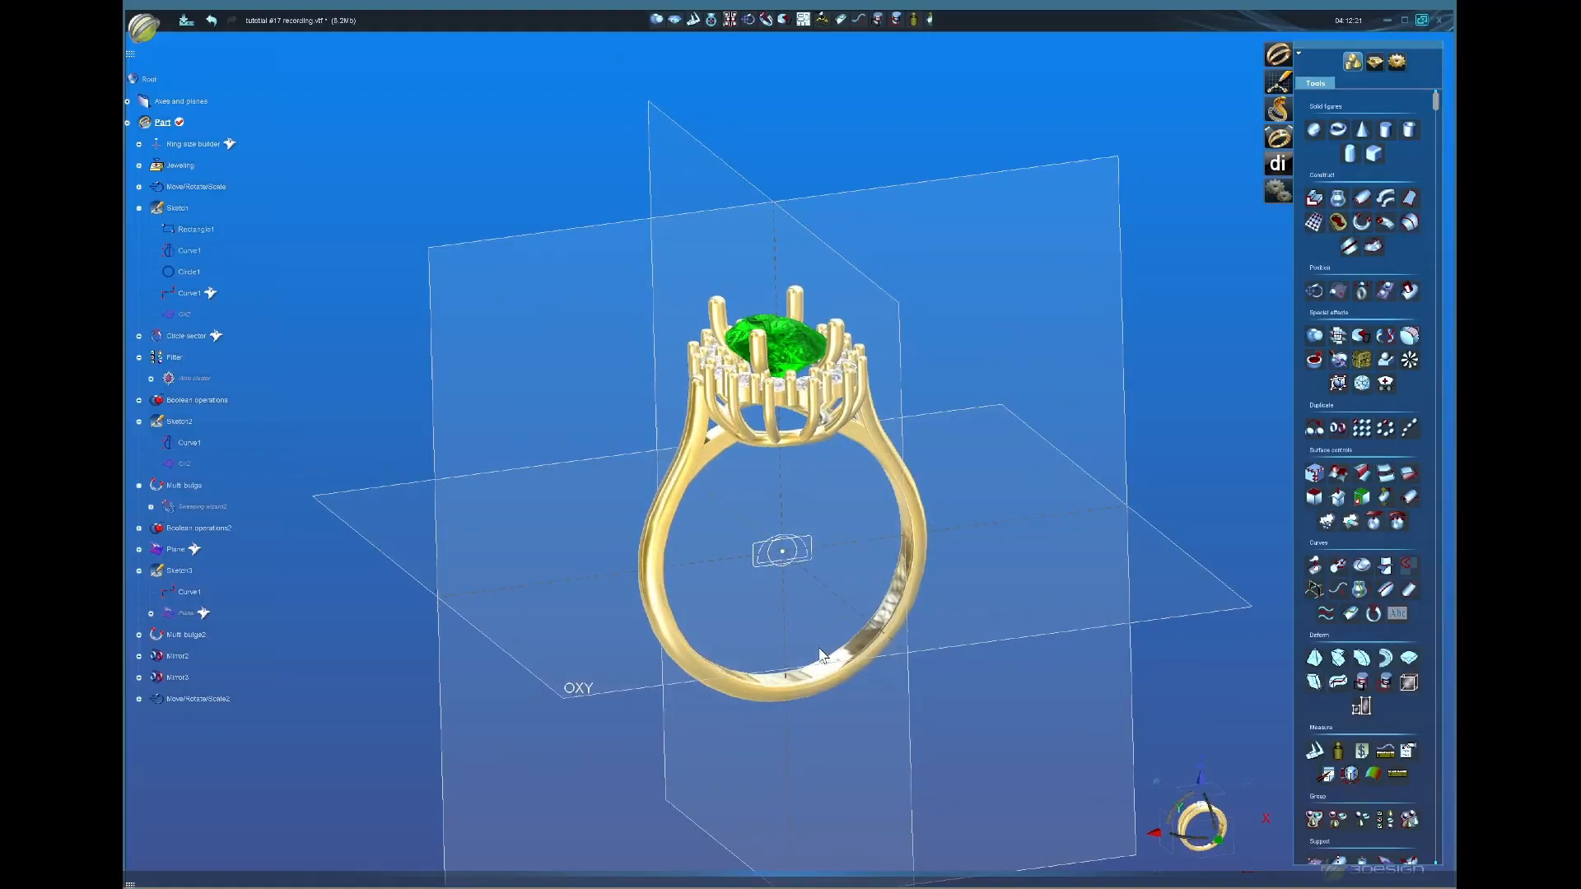
{"action": "mouse_move", "coordinate": [840, 609]}
{"action": "middle_mouse_down"}
{"action": "mouse_move", "coordinate": [828, 553]}
{"action": "mouse_move", "coordinate": [801, 586]}
{"action": "mouse_move", "coordinate": [843, 606]}
{"action": "middle_mouse_up"}
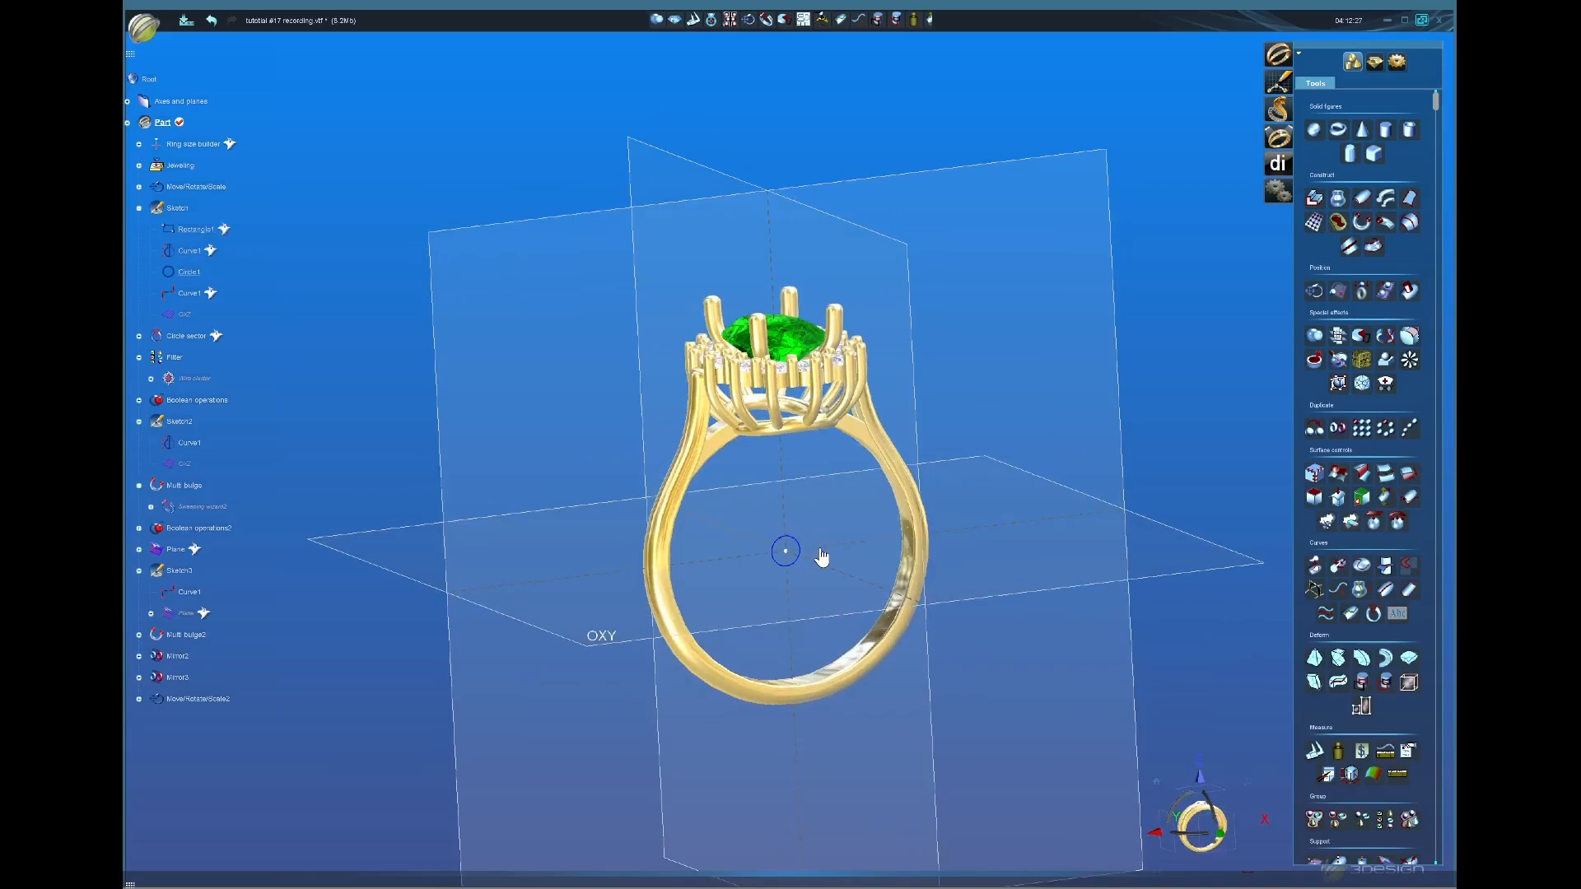
Step: Hide the Part's construction planes and show the ring from the home isometric view, zoomed in
{"action": "right_click", "coordinate": [195, 121]}
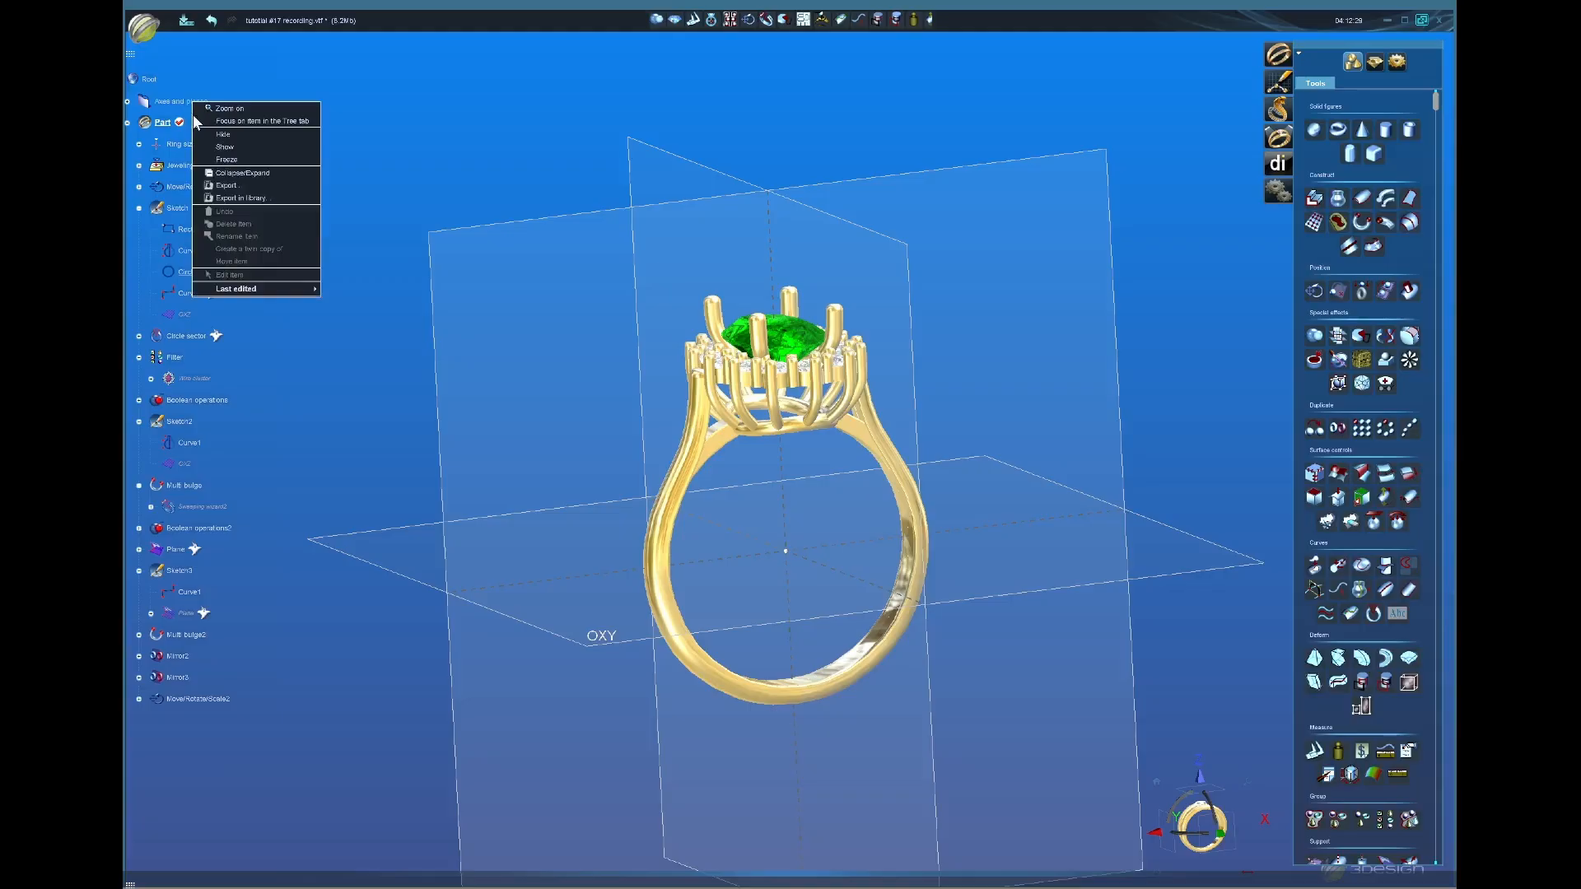
{"action": "left_click", "coordinate": [226, 146]}
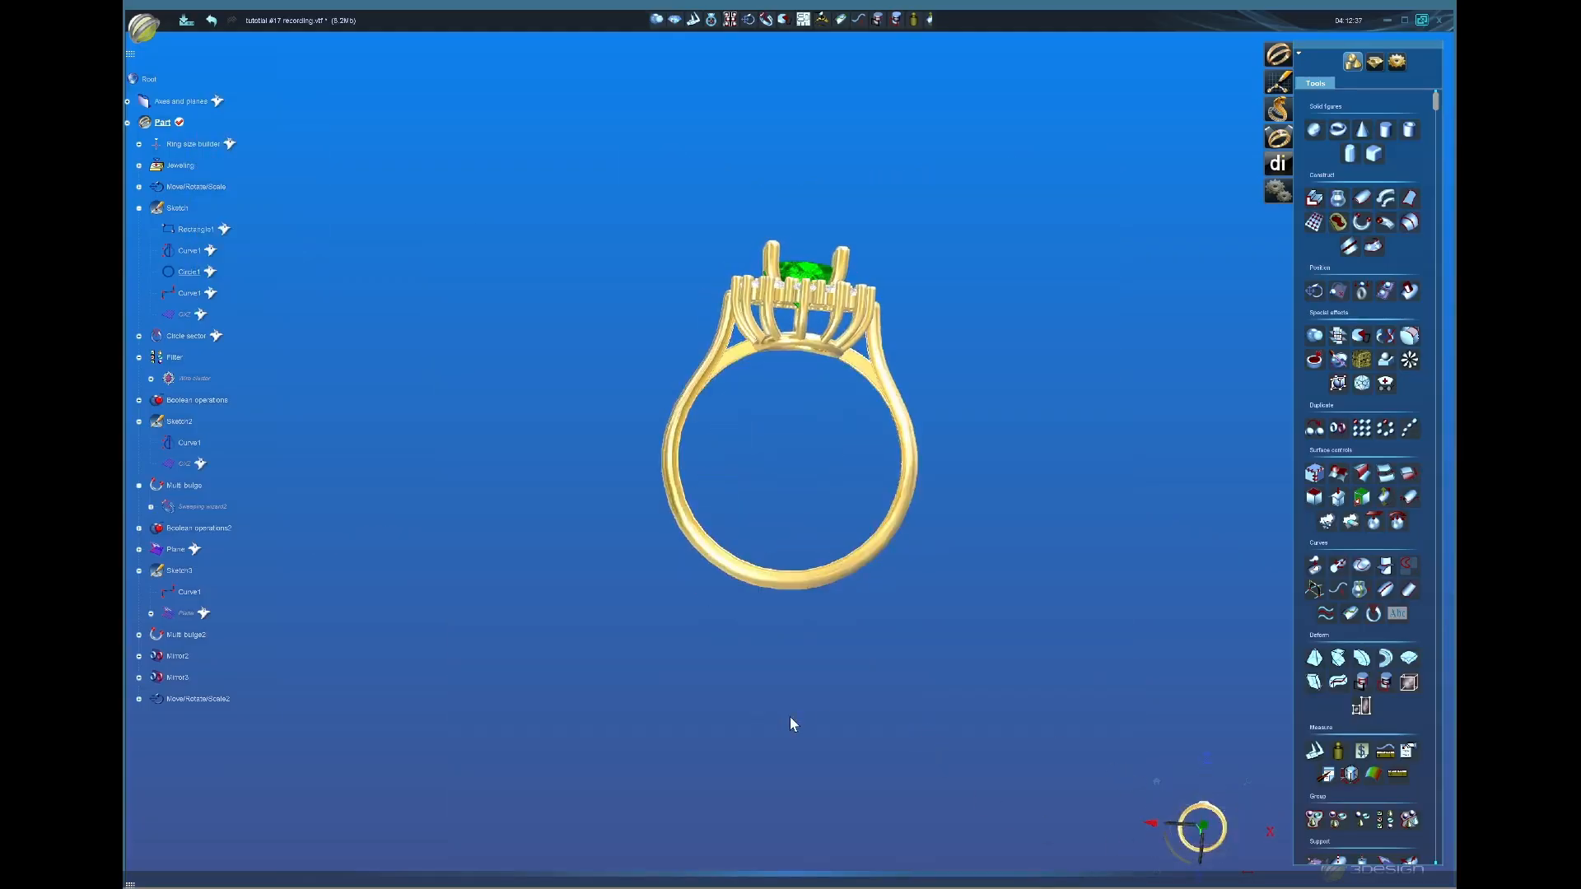
{"action": "middle_click_drag", "start_coordinate": [789, 717], "coordinate": [884, 569]}
{"action": "middle_click_drag", "start_coordinate": [799, 400], "coordinate": [853, 396]}
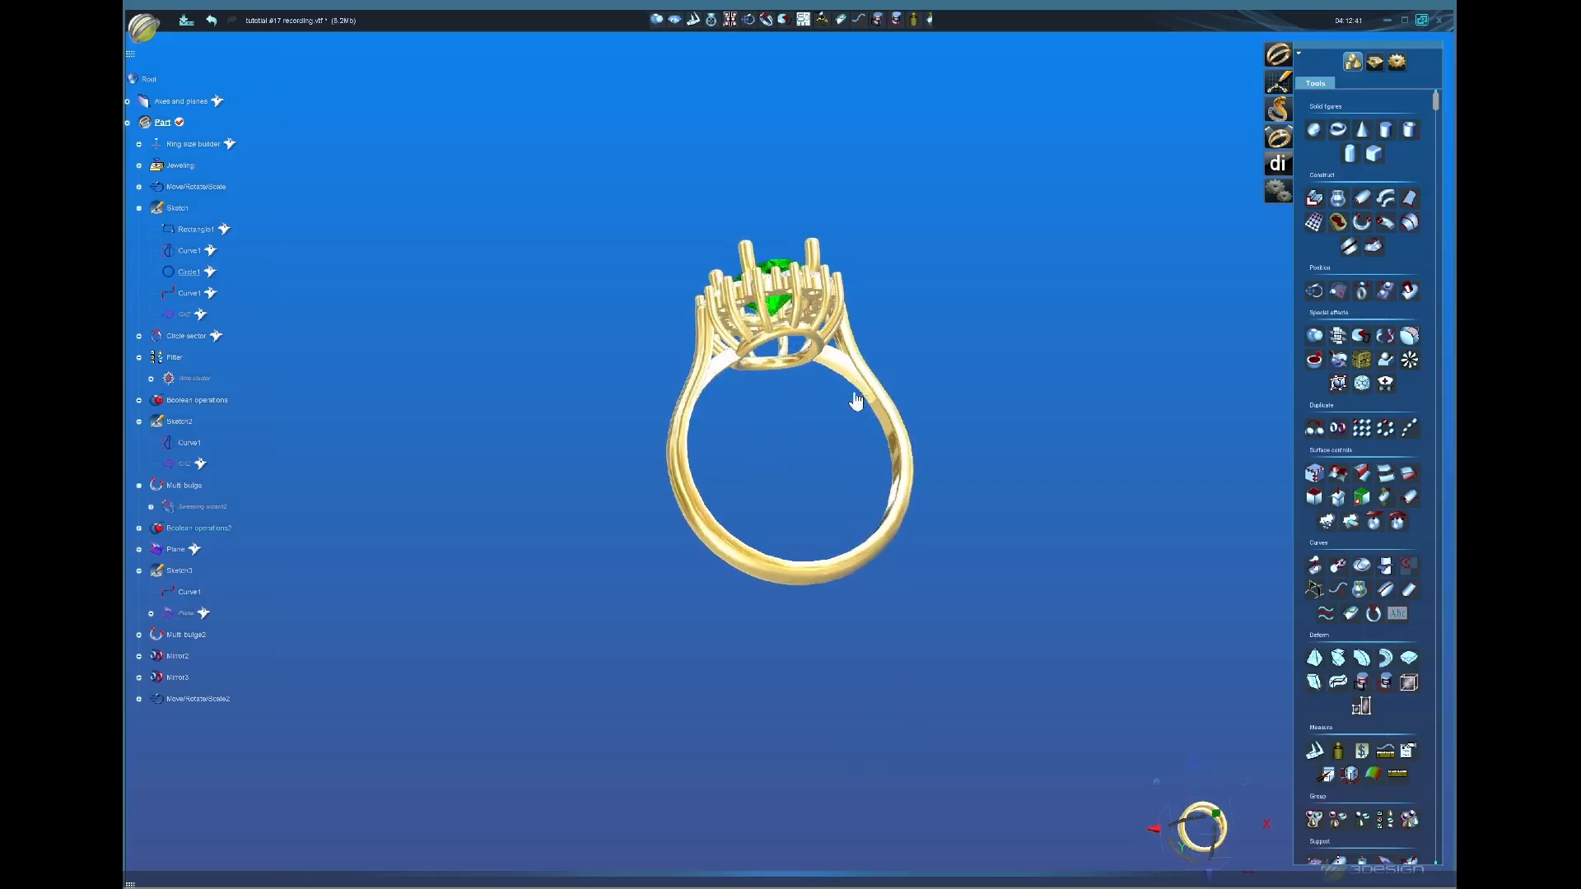
{"action": "middle_click_drag", "start_coordinate": [790, 476], "coordinate": [965, 732]}
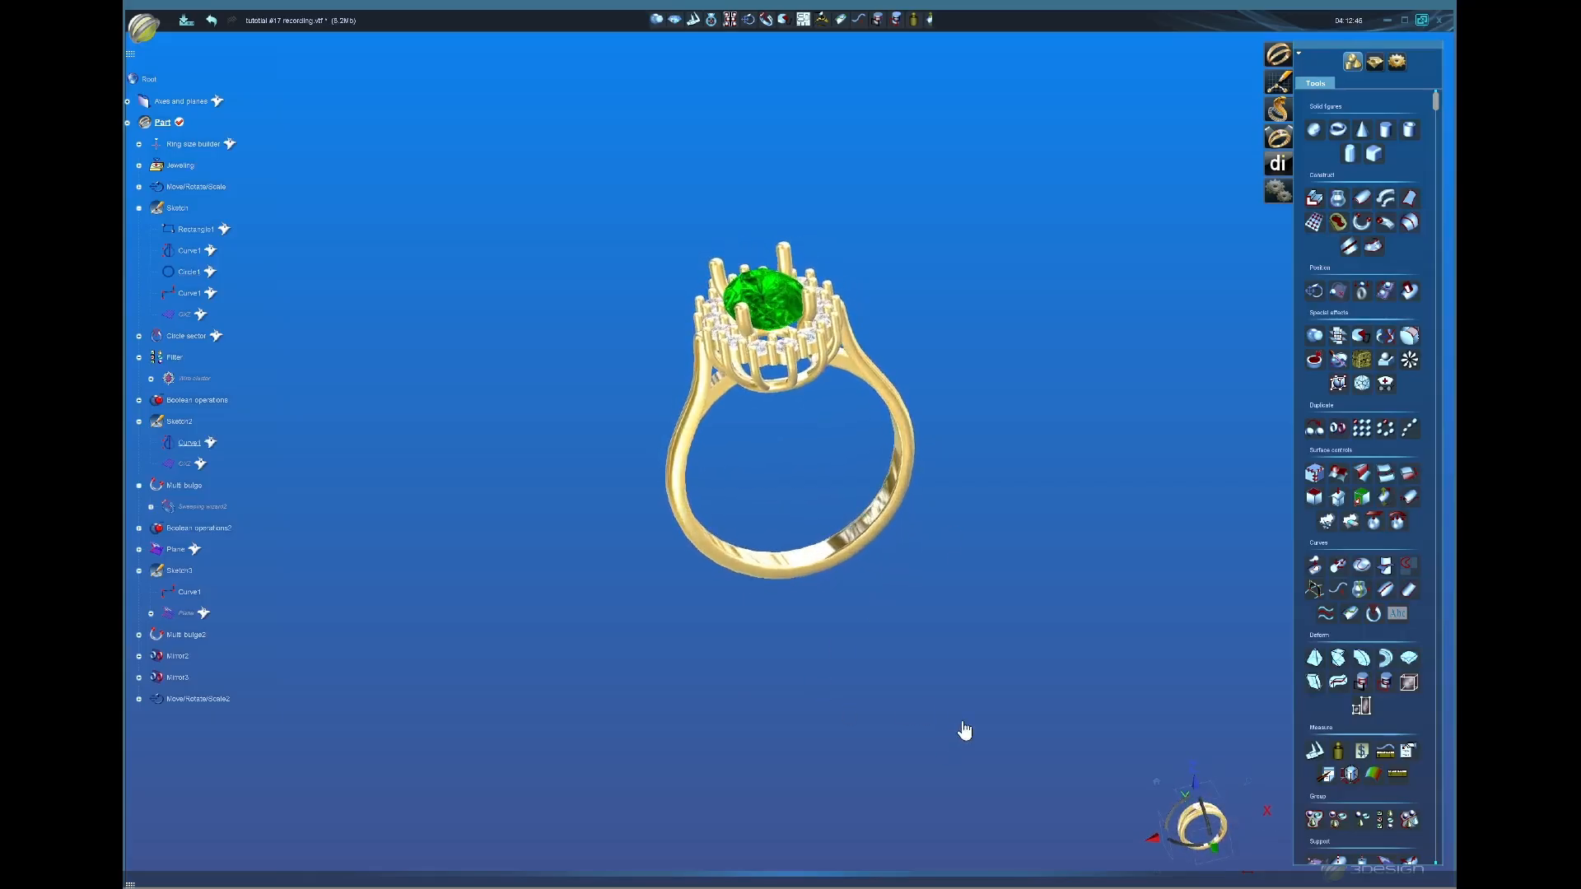
{"action": "left_click", "coordinate": [1156, 783]}
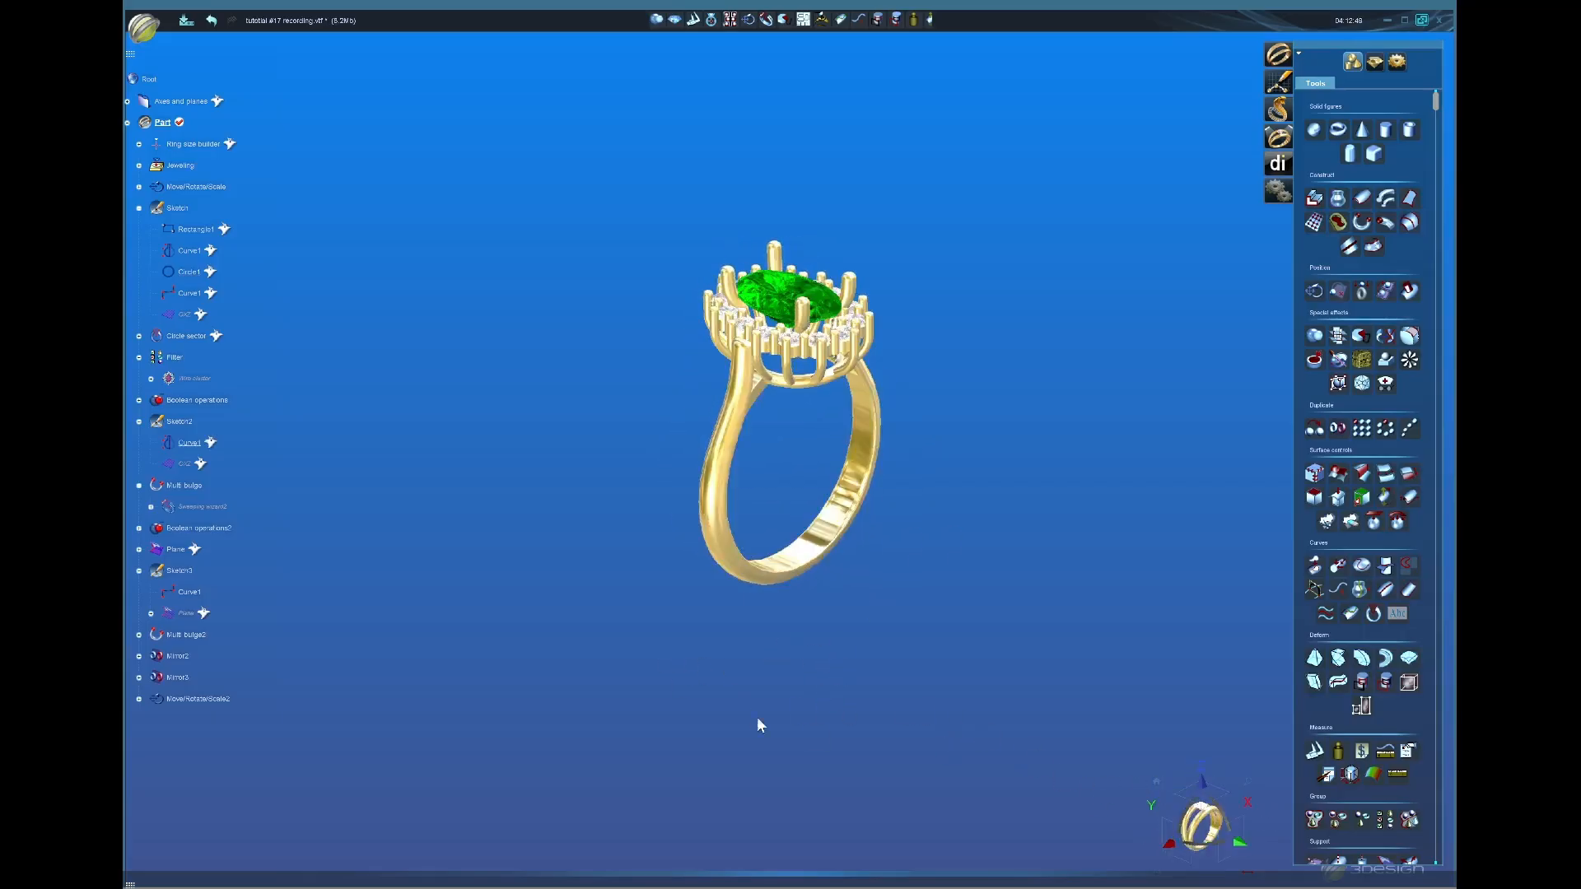
{"action": "middle_click_drag", "start_coordinate": [757, 718], "coordinate": [725, 700]}
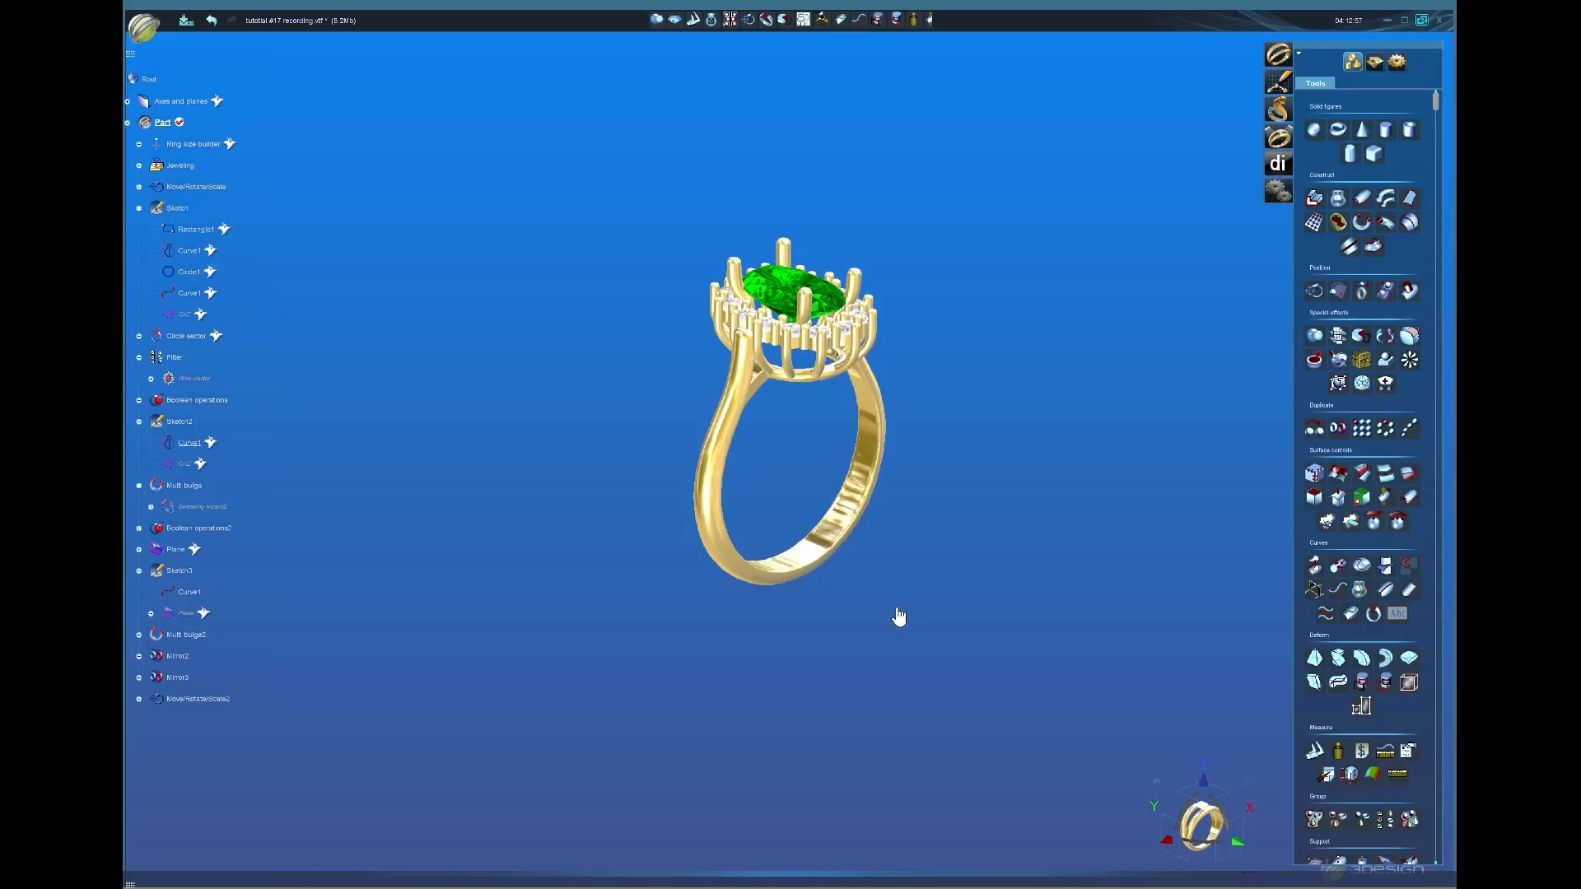
{"action": "scroll", "coordinate": [899, 618], "scroll_direction": "up", "scroll_amount": 2}
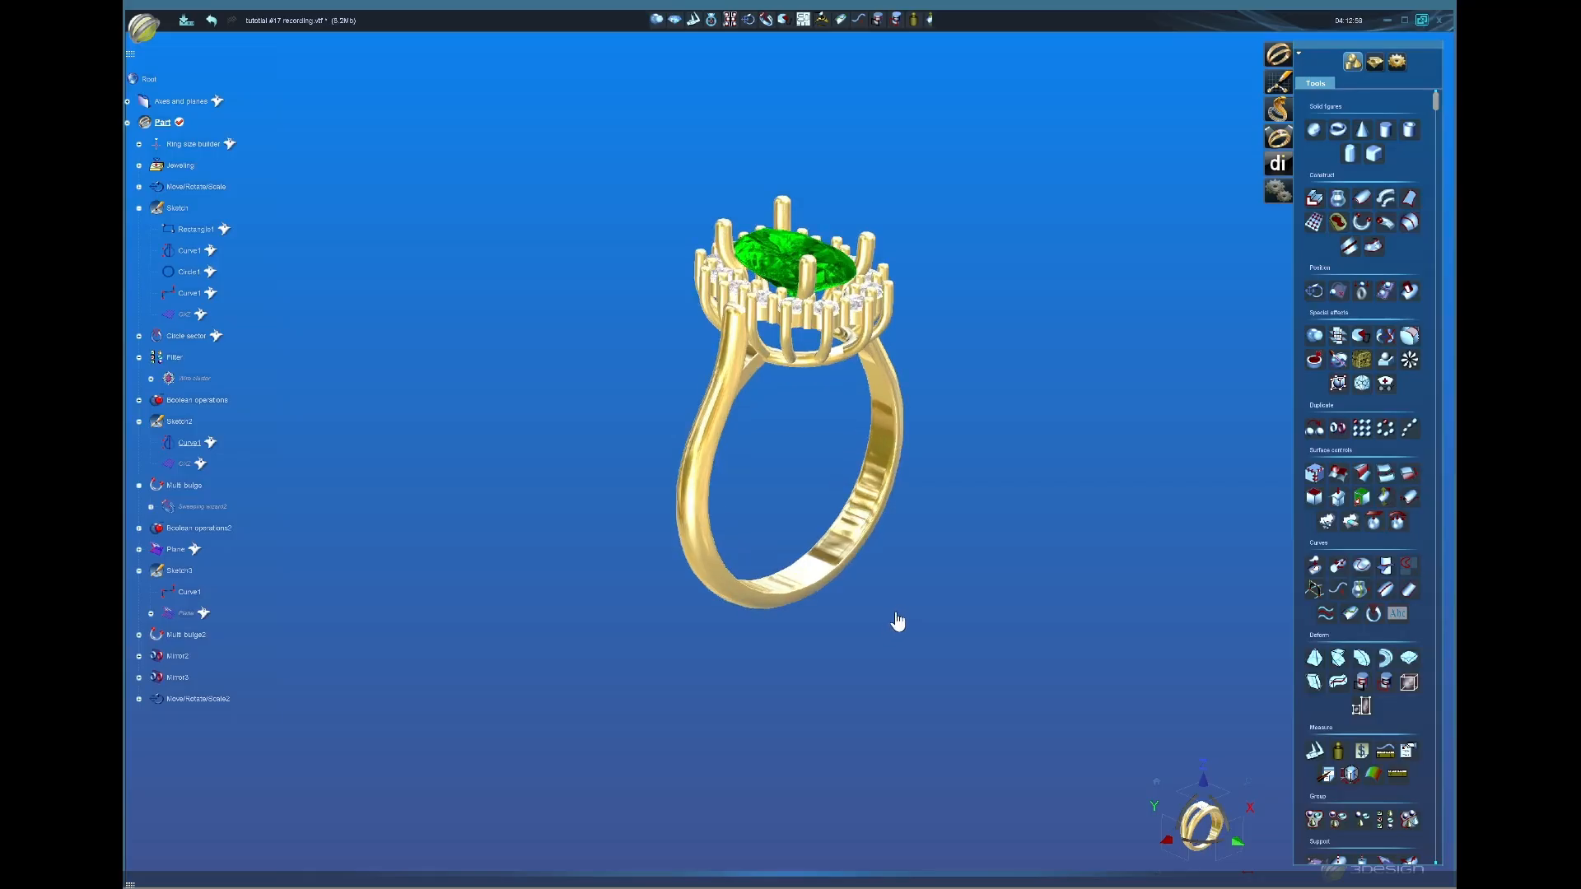